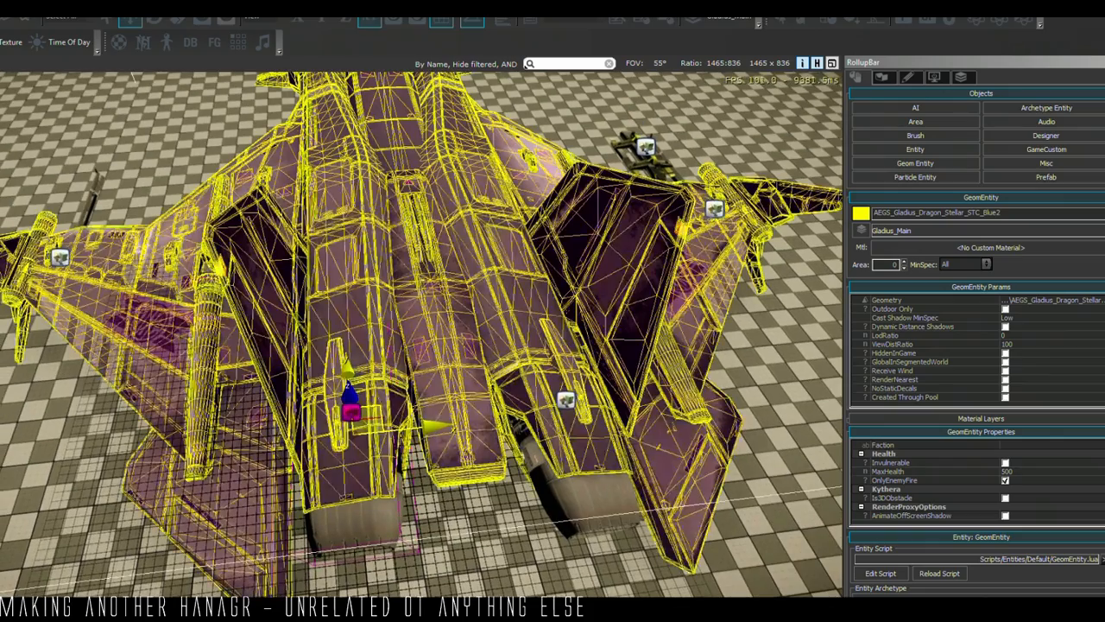
Step: Select weapon_pylon_multi1 on the Gladius and frame it in the view
right_click_drag(402, 387, 384, 374)
left_click(384, 374)
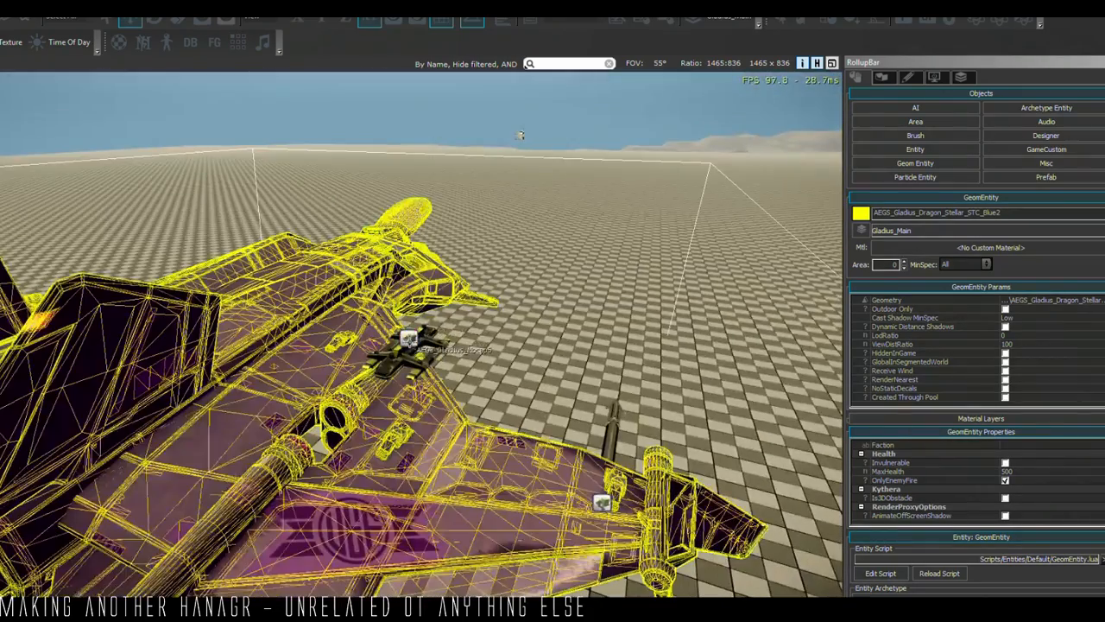
left_click(385, 373)
left_click(384, 374)
key("z")
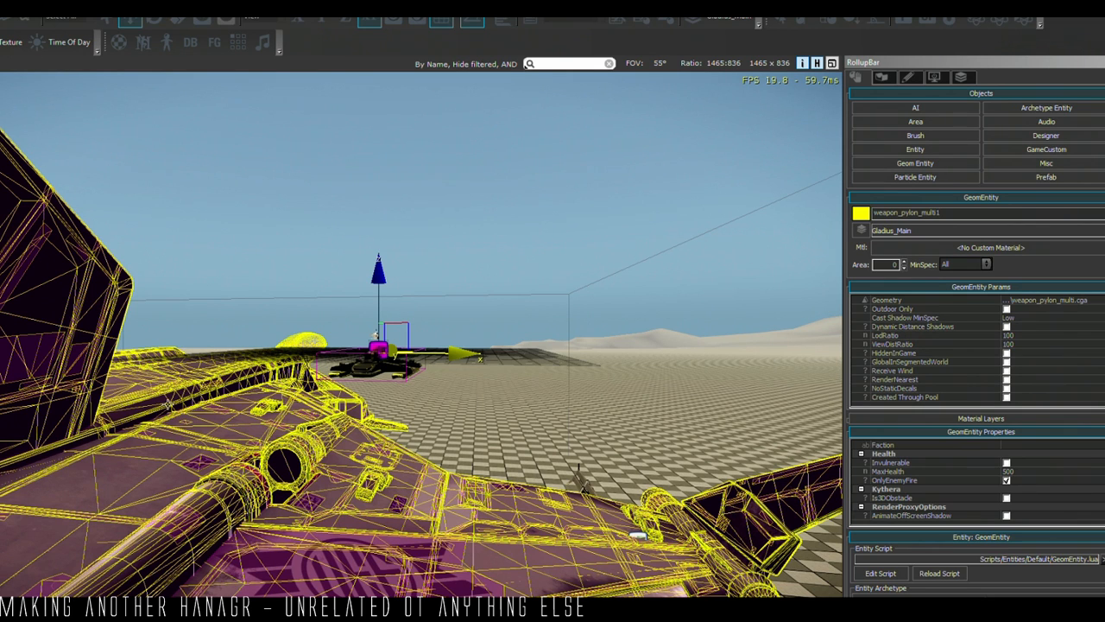
Step: Clone the pylon along X as weapon_pylon_multi2 on the jet's other side
right_click_drag(168, 404, 85, 385)
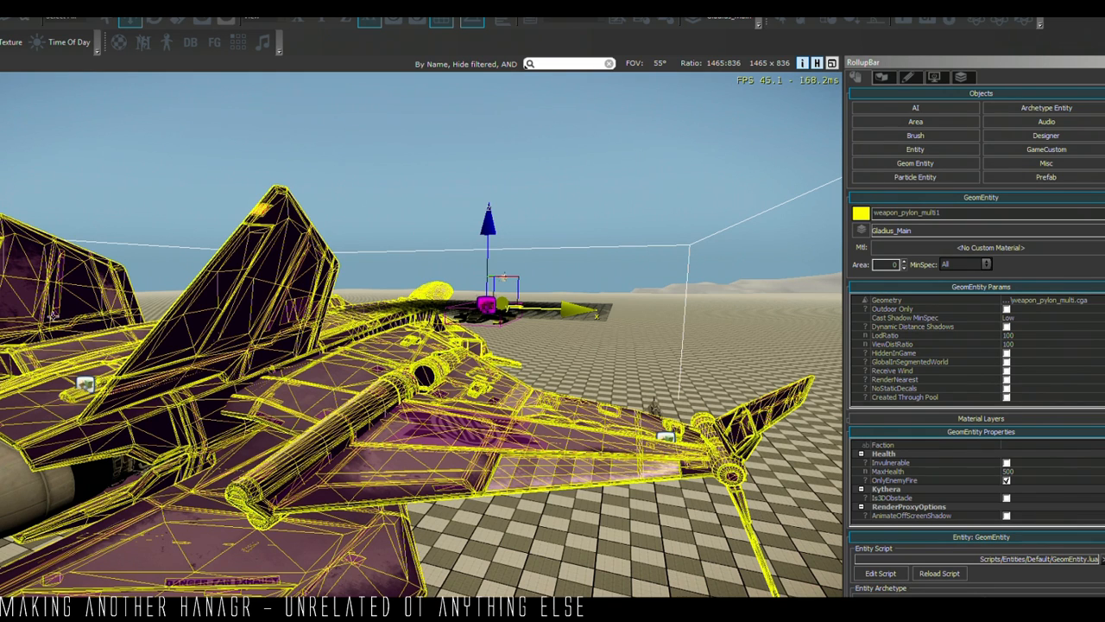
right_click_drag(570, 295, 690, 318)
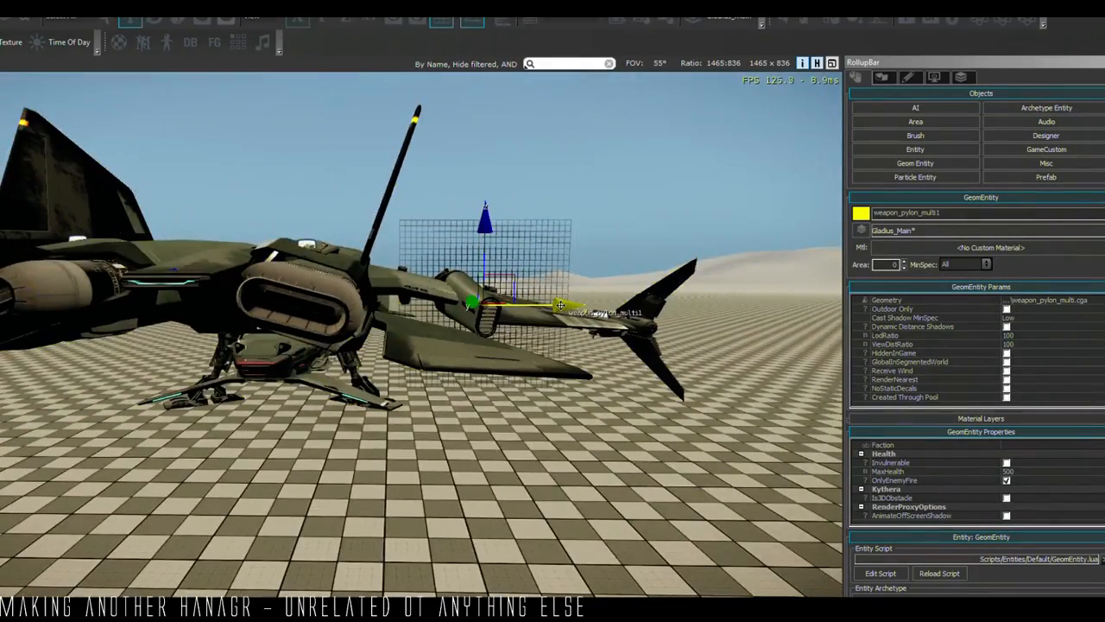
left_click_drag(561, 309, 177, 307)
key("ctrl+c")
right_click_drag(177, 308, 278, 321)
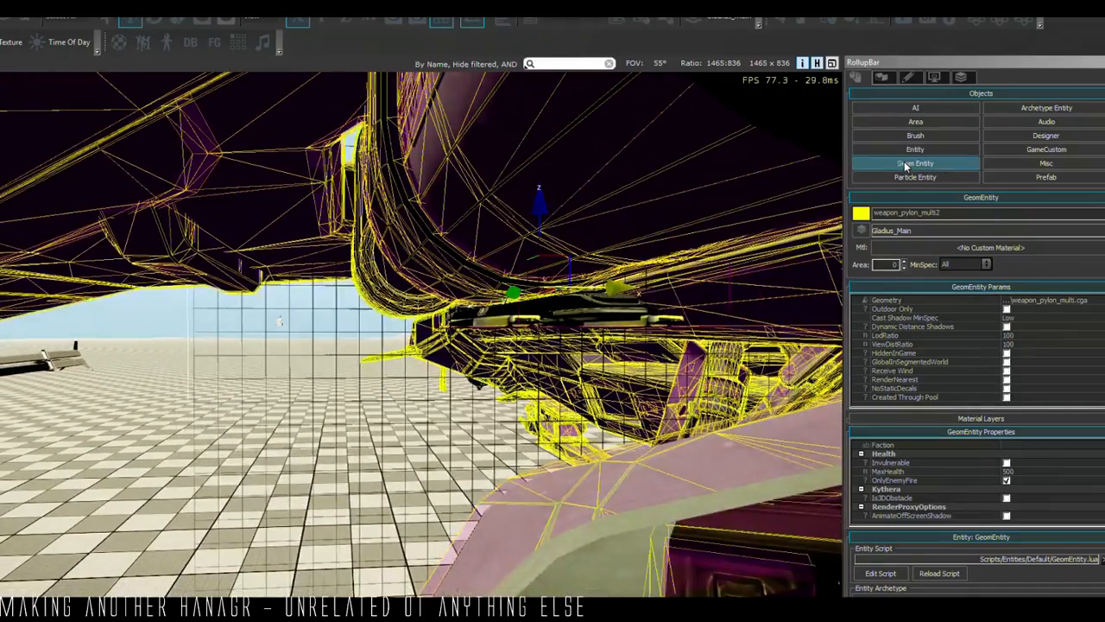
Step: Place a Thrusters > AEGS > Winnowing_D1 Rot_Thruster geom entity near the ship
left_click(915, 163)
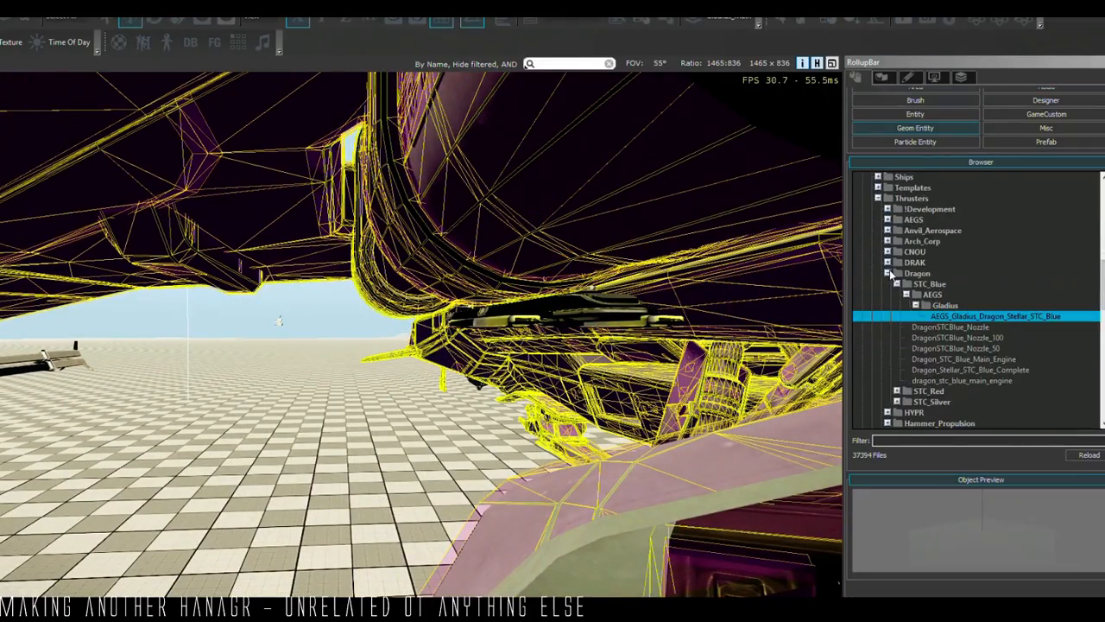
left_click(889, 273)
left_click(887, 212)
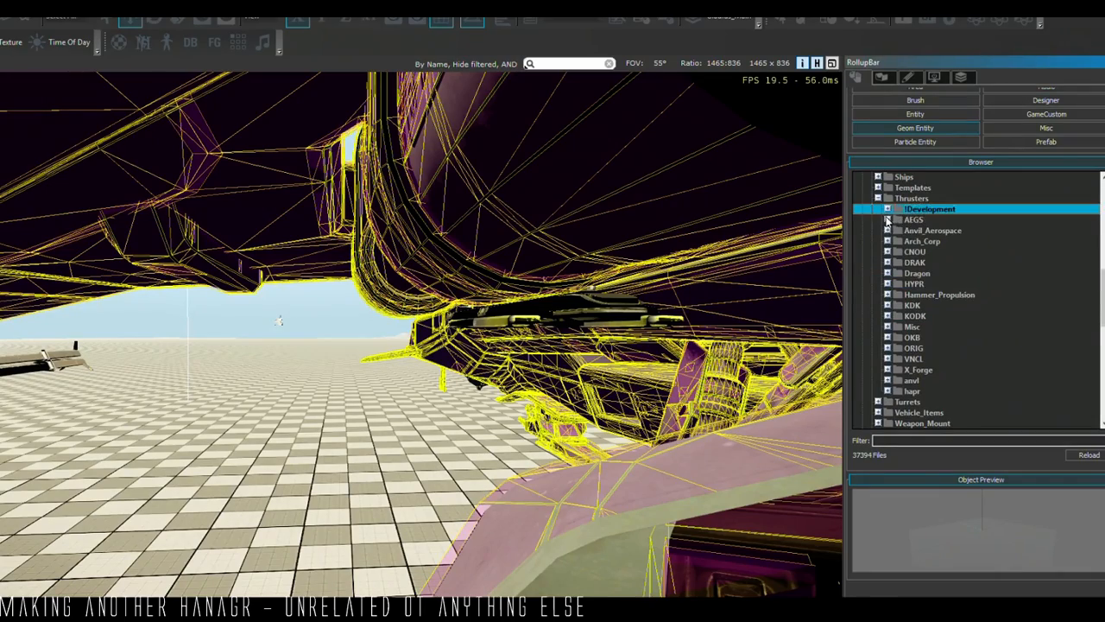
left_click(888, 220)
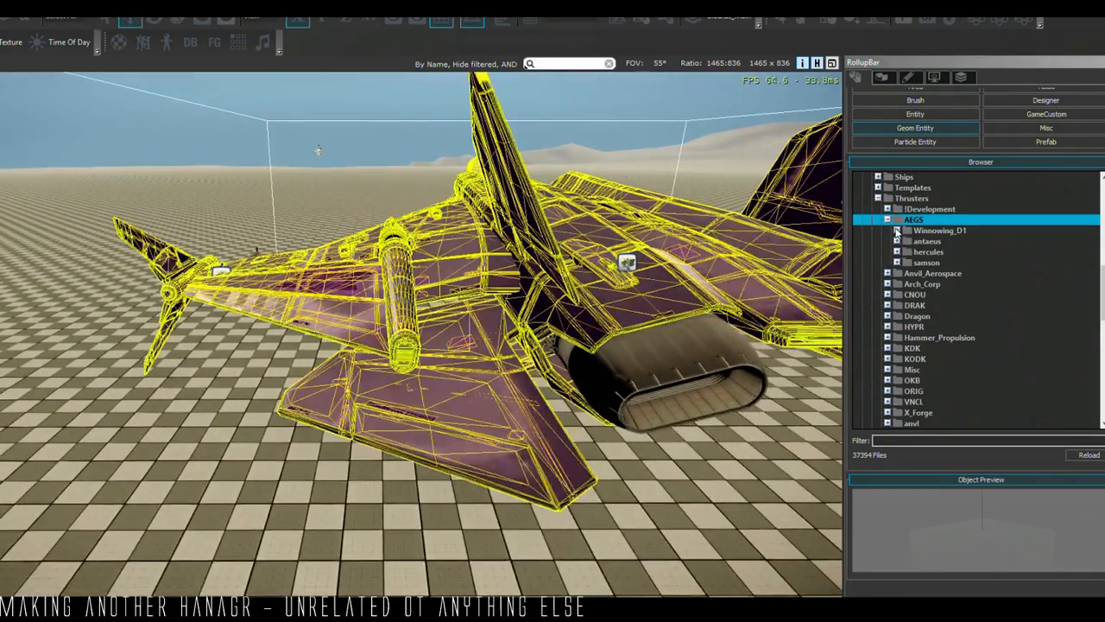
left_click(897, 231)
left_click(979, 242)
left_click(984, 251)
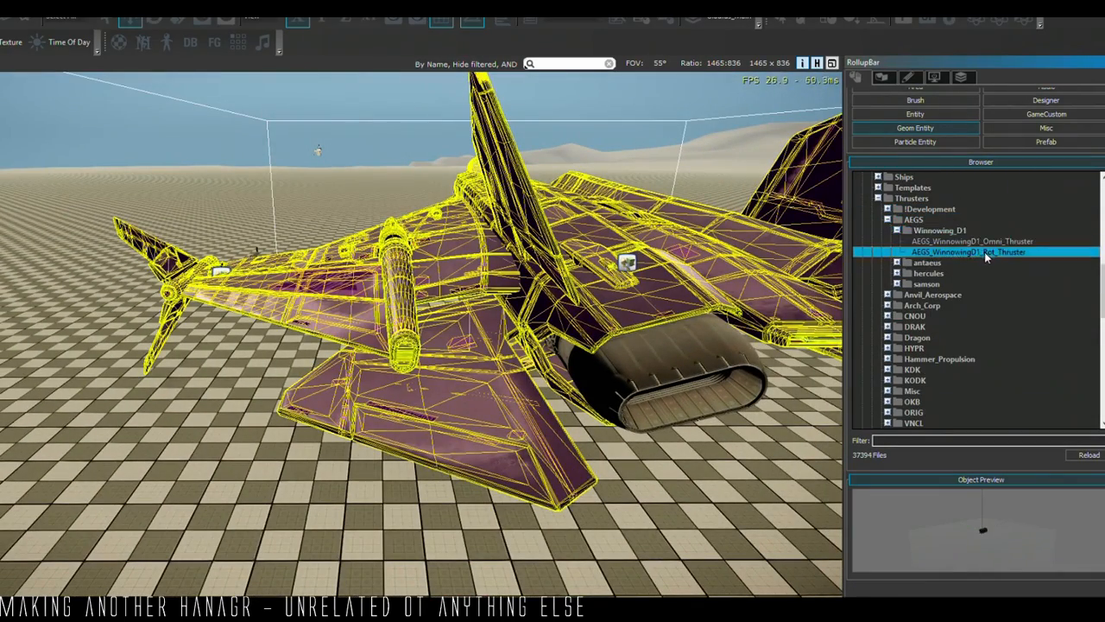
left_click(388, 226)
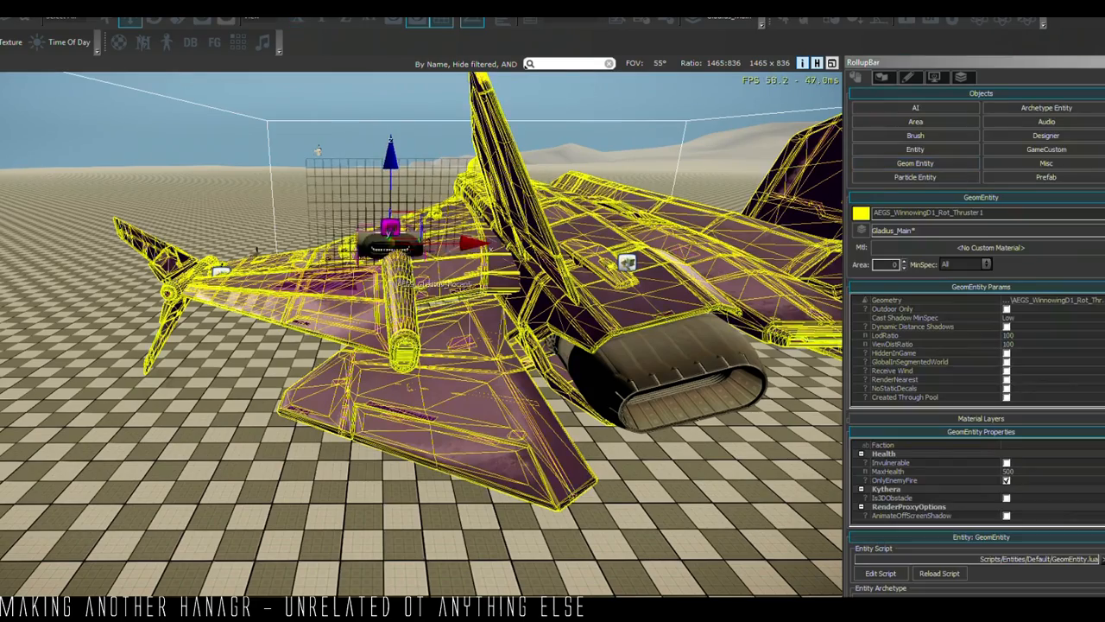
Step: Rotate the thruster around its vertical axis to match the wing pipe
scroll(405, 371, "up", 5)
right_click_drag(414, 373, 656, 219)
key("3")
key("F3")
key("F3")
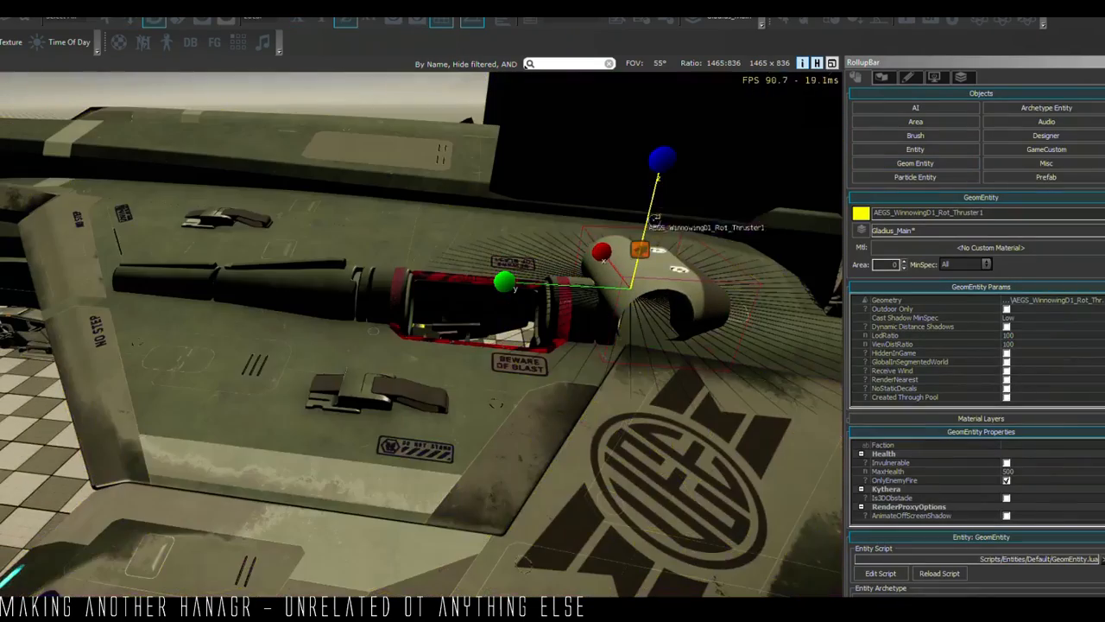
left_click_drag(649, 201, 749, 343)
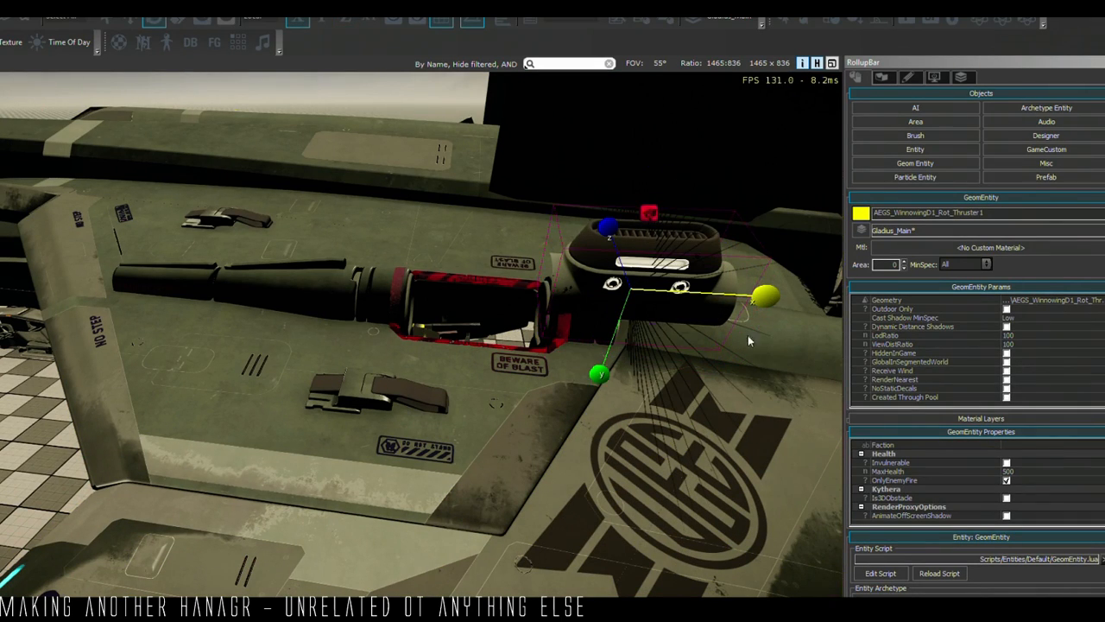
key("F3")
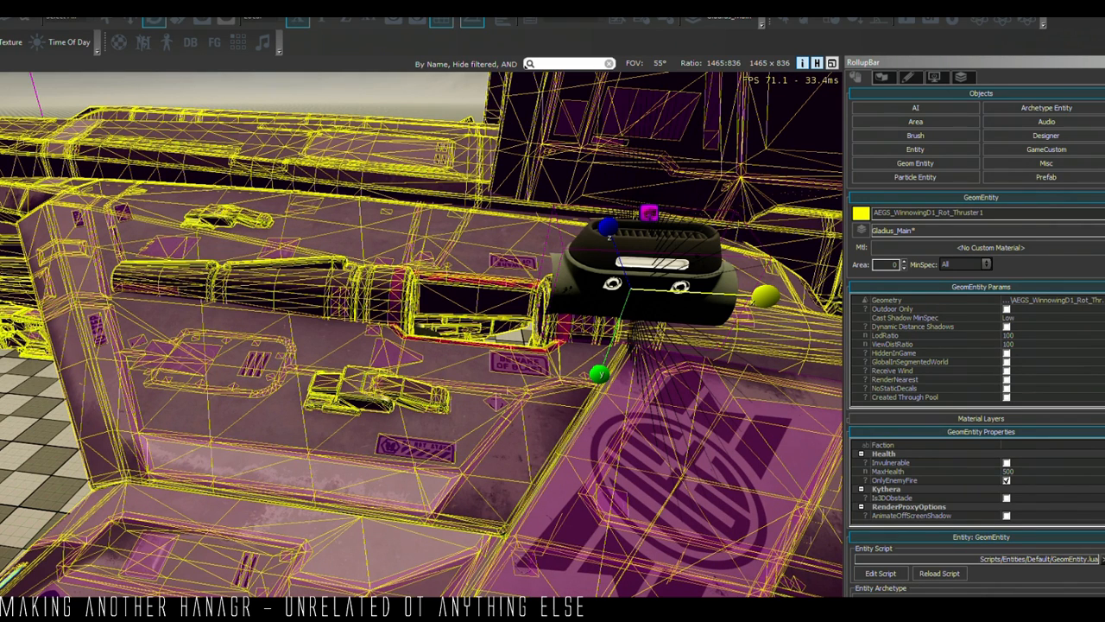
right_click_drag(799, 392, 451, 344)
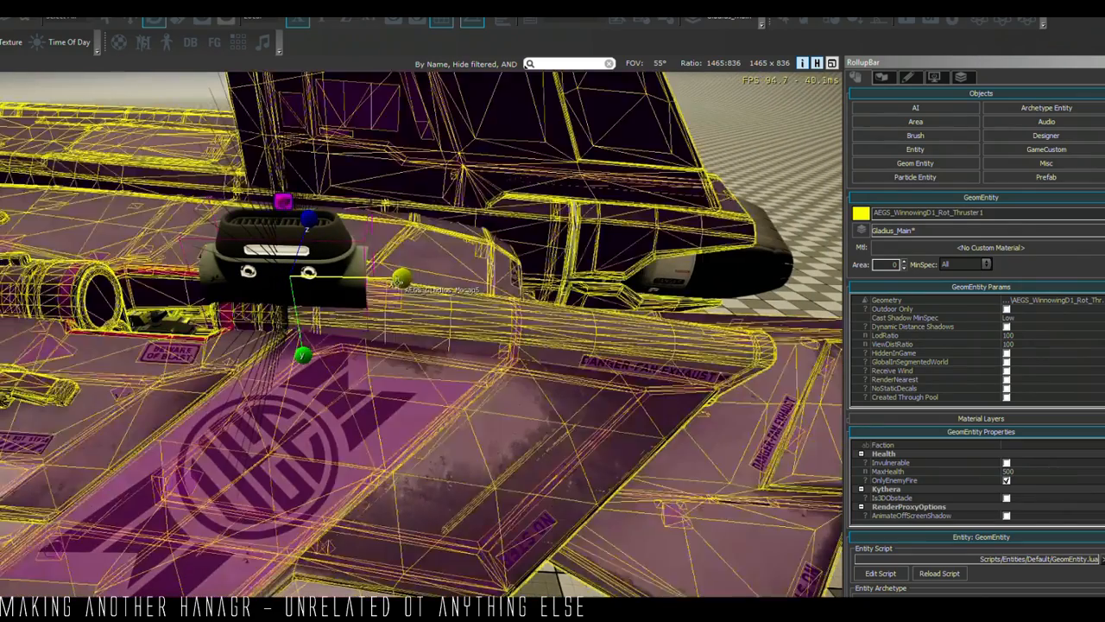
key("F3")
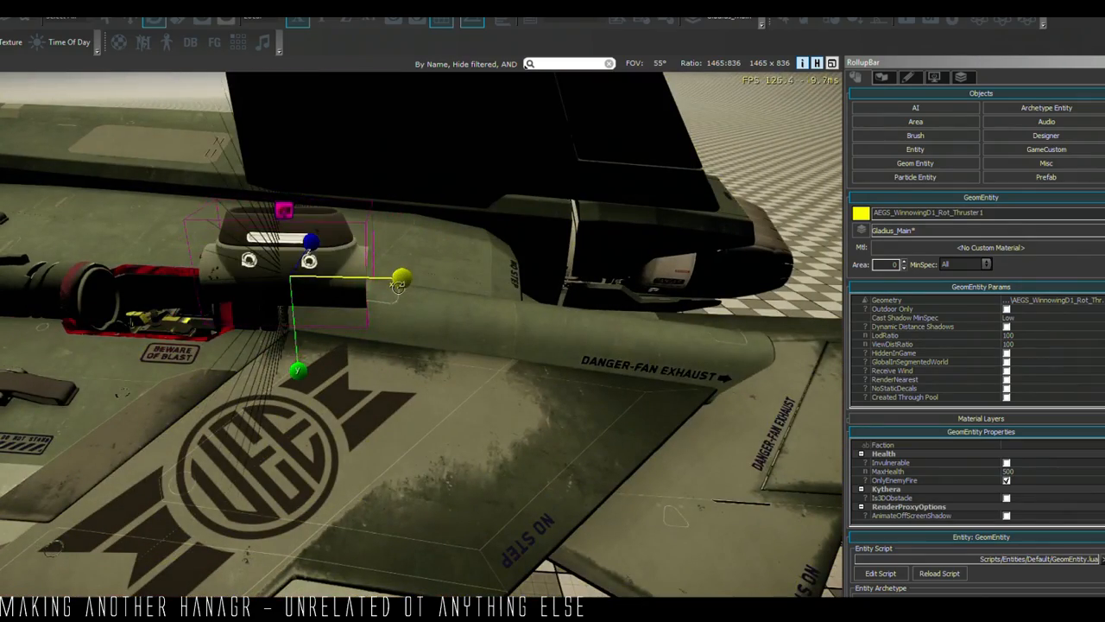
key("z")
Step: Slide the thruster along Y and settle it against the wing pipe
key("2")
key("s")
right_click_drag(468, 311, 478, 296)
left_click_drag(461, 276, 217, 286)
key("d")
right_click_drag(423, 309, 419, 340)
key("F3")
key("F3")
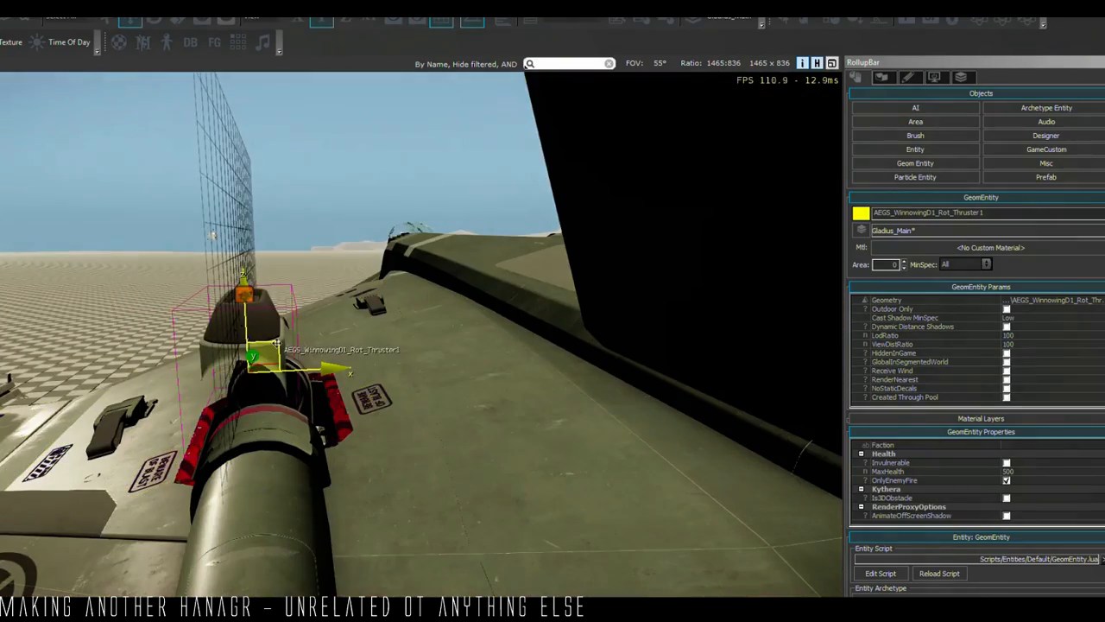
left_click_drag(269, 352, 265, 397)
Step: Fine-tune the thruster along X onto the pipe and nudge it up along Z
key("F3")
key("F3")
right_click_drag(363, 362, 380, 378)
key("w")
key("F3")
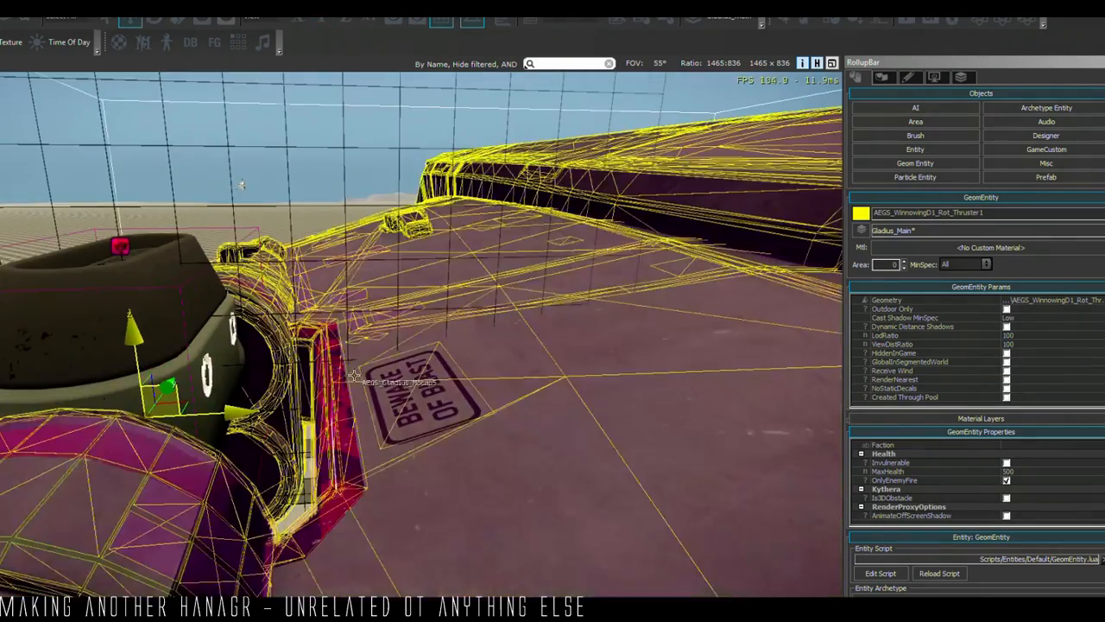
key("F3")
left_click_drag(234, 412, 265, 410)
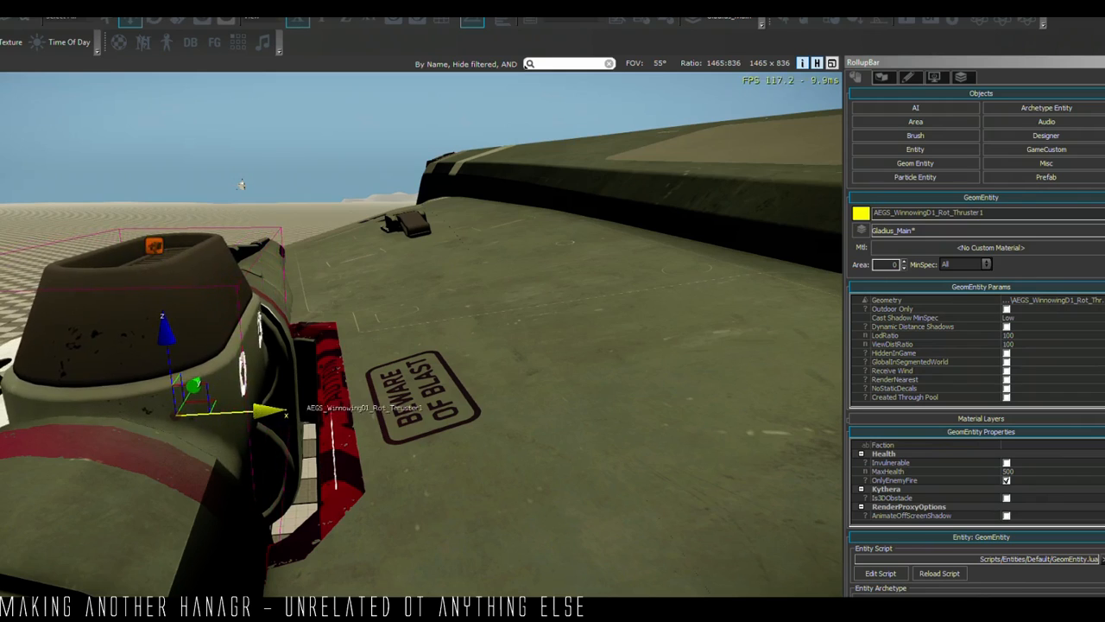
right_click_drag(265, 410, 278, 420)
key("s")
key("a")
key("d")
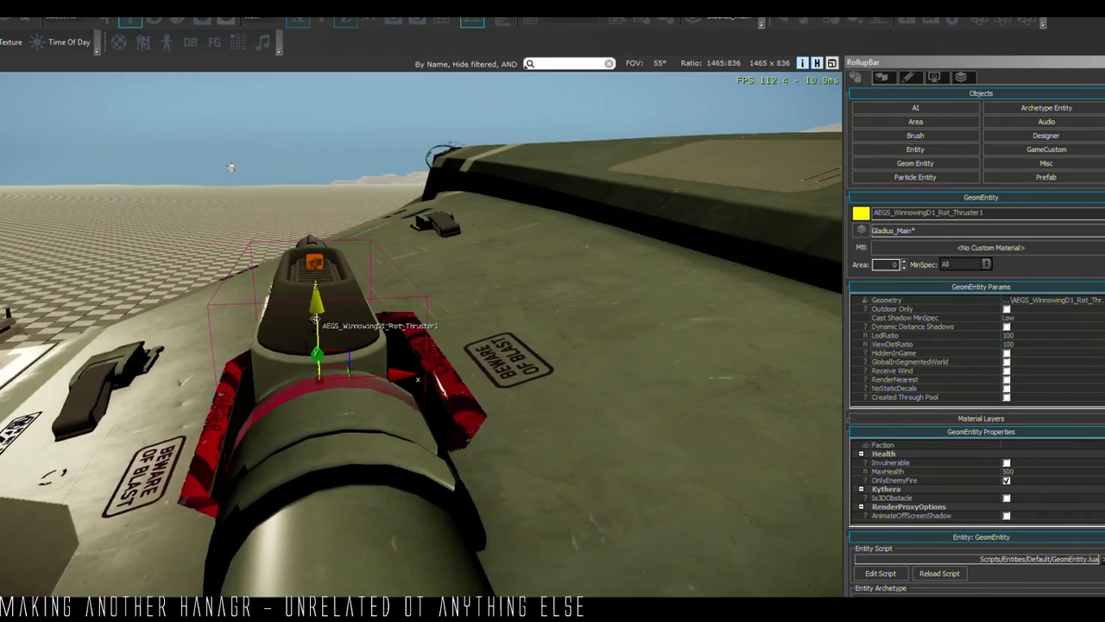
left_click_drag(316, 324, 316, 317)
Step: Clone the thruster as AEGS_WinnowingD1_Rot_Thruster2 just below the first
key("ctrl+c")
left_click(326, 480)
key("3")
mouse_move(327, 480)
right_mouse_down()
mouse_move(347, 509)
mouse_move(336, 507)
right_mouse_up()
key("w")
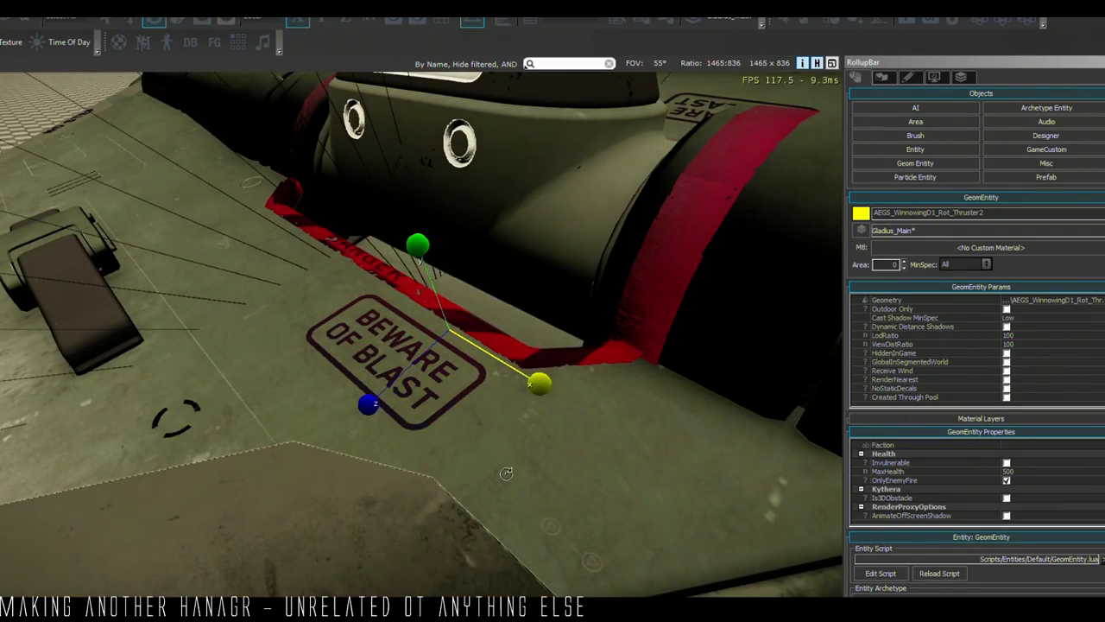
Step: Fly beneath and behind the ship to line up the second thruster's move
key("2")
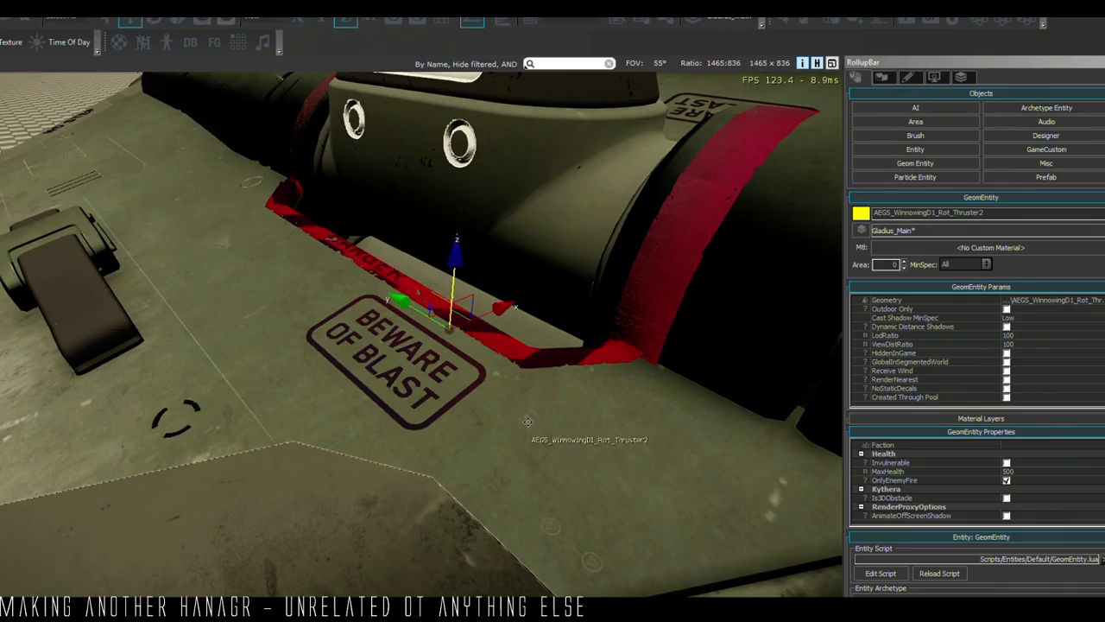
key("w")
right_click_drag(526, 438, 501, 371)
key("s")
key("w")
key("s")
key("s")
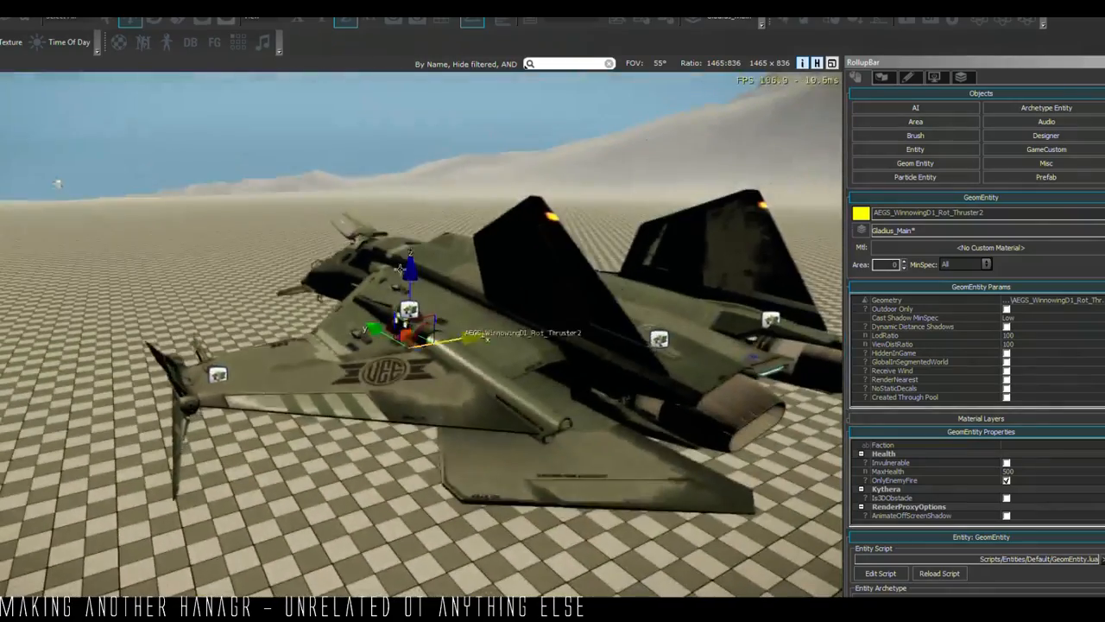
key("w")
left_click(420, 304, "ctrl")
key("s")
right_click_drag(420, 304, 389, 325)
key("d")
left_click(290, 307, "ctrl")
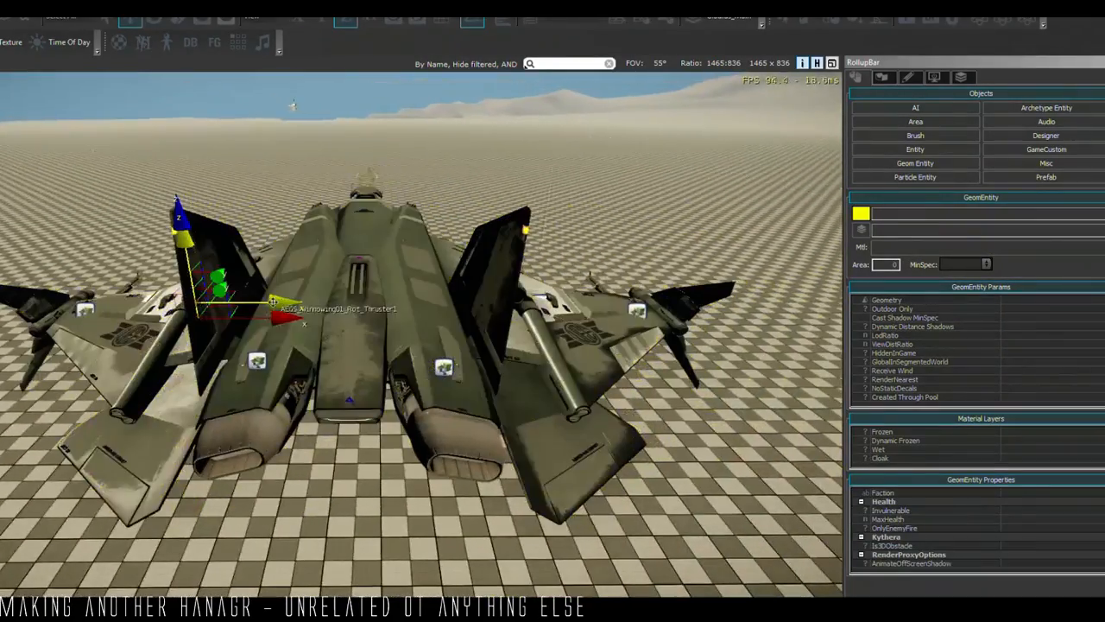
Step: Move Thruster2 onto the right wing, mirroring the first, and inspect it up close
left_click_drag(274, 307, 518, 306)
key("ctrl+z")
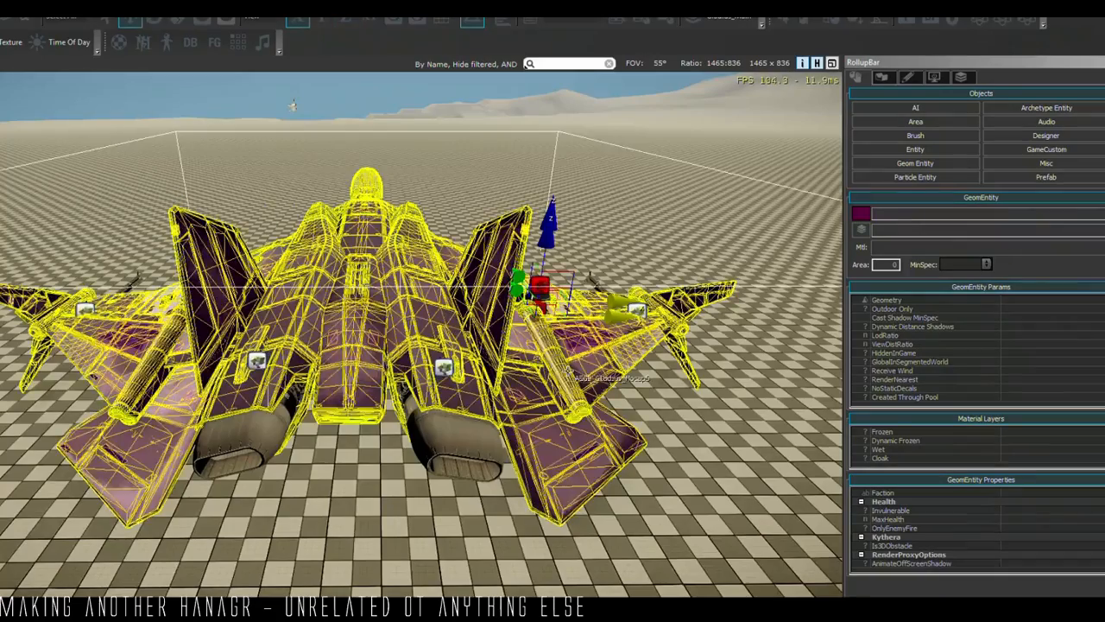
key("w")
key("d")
right_click_drag(553, 389, 569, 377)
key("w")
key("a")
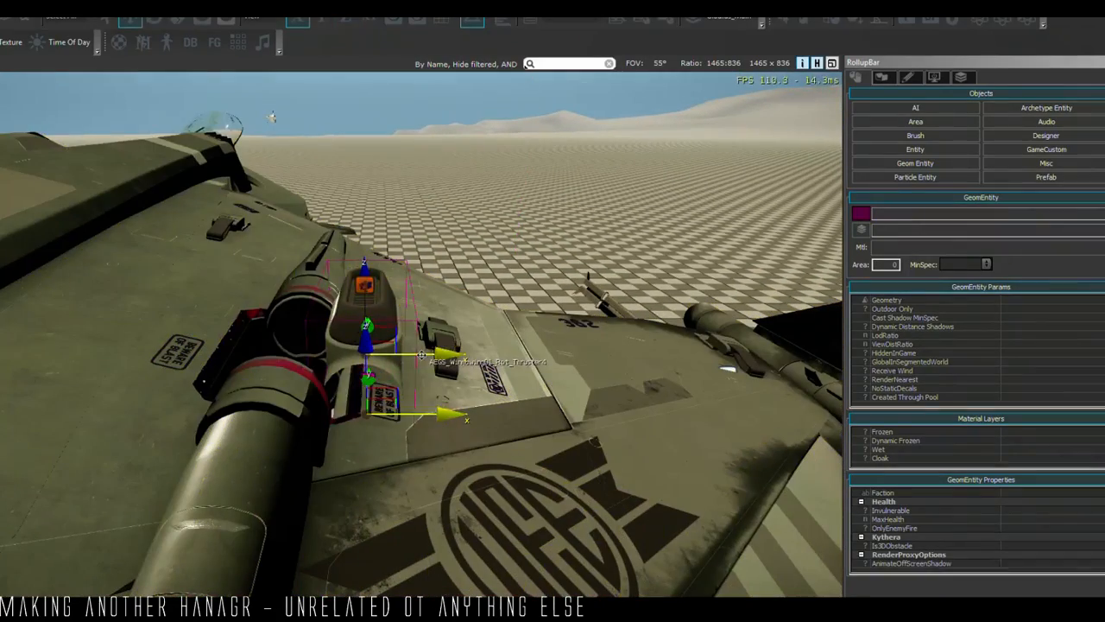
key("d")
right_click_drag(348, 353, 228, 347)
key("w")
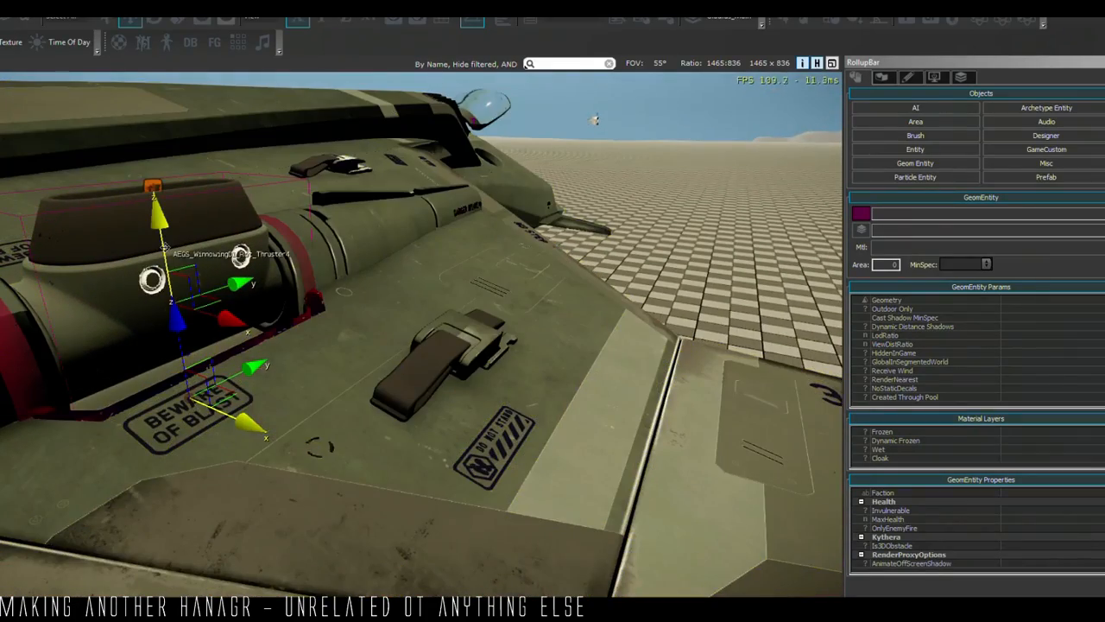
left_click(165, 248)
Step: Fly around the ship to check placement, then marquee-select the whole ship
key("s")
left_click(426, 177)
right_click_drag(302, 156, 440, 179)
key("s")
key("w")
key("w")
key("s")
key("d")
key("d")
mouse_move(491, 232)
right_mouse_down()
mouse_move(449, 238)
mouse_move(490, 233)
right_mouse_up()
key("w")
key("s")
left_click_drag(233, 218, 647, 390)
Step: Group the selected ship parts as Gladius_, then bring up the Brush asset browser
left_click(105, 19)
left_click(121, 8)
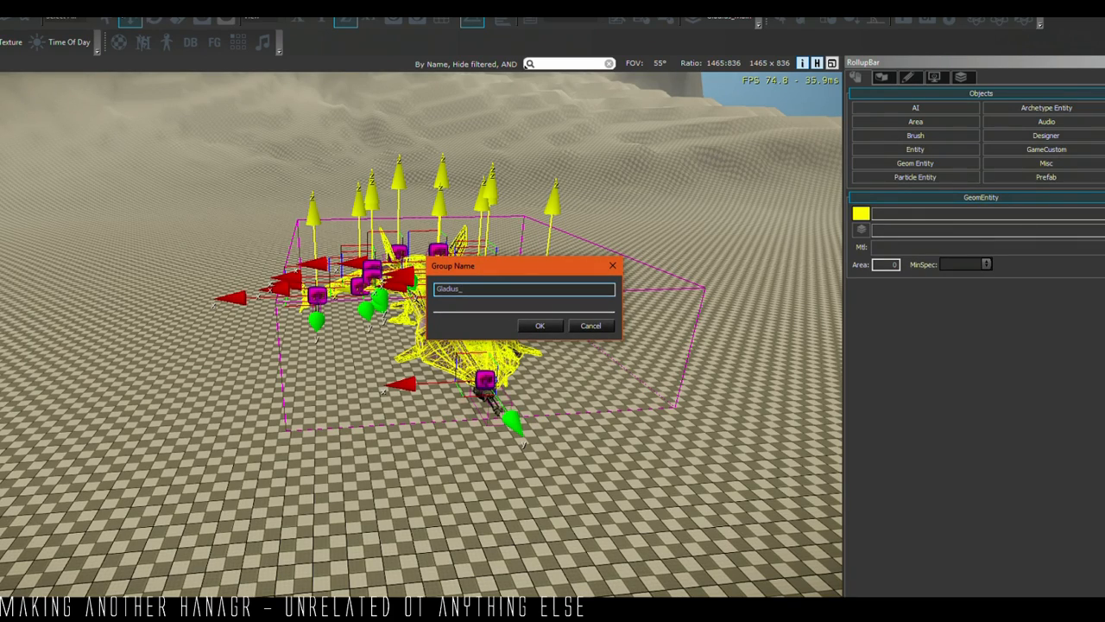
left_click(539, 326)
scroll(557, 345, "up", 5)
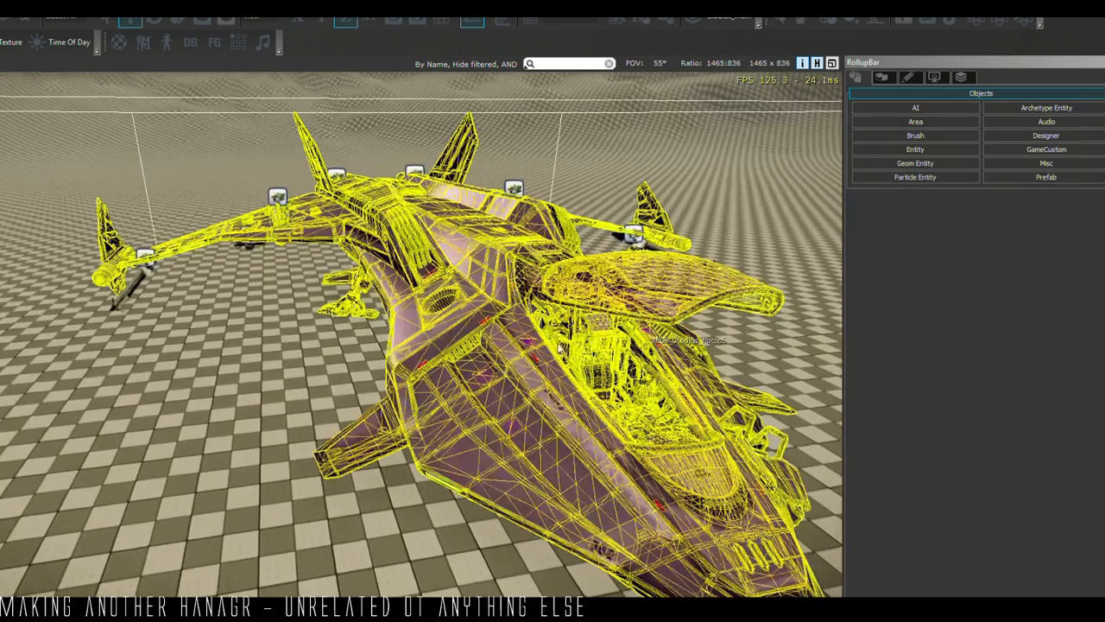
left_click(915, 136)
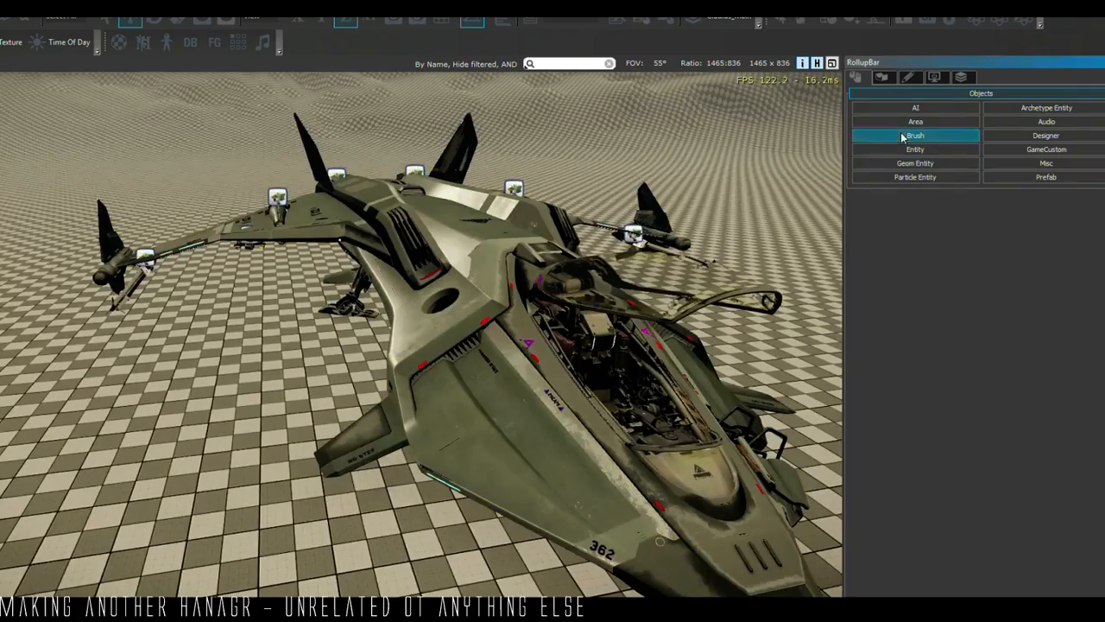
Step: Place an AEGS_WinnowingD1_Omni_Thruster geom entity on the ship and rotate it 90° about X
scroll(991, 334, "up", 8)
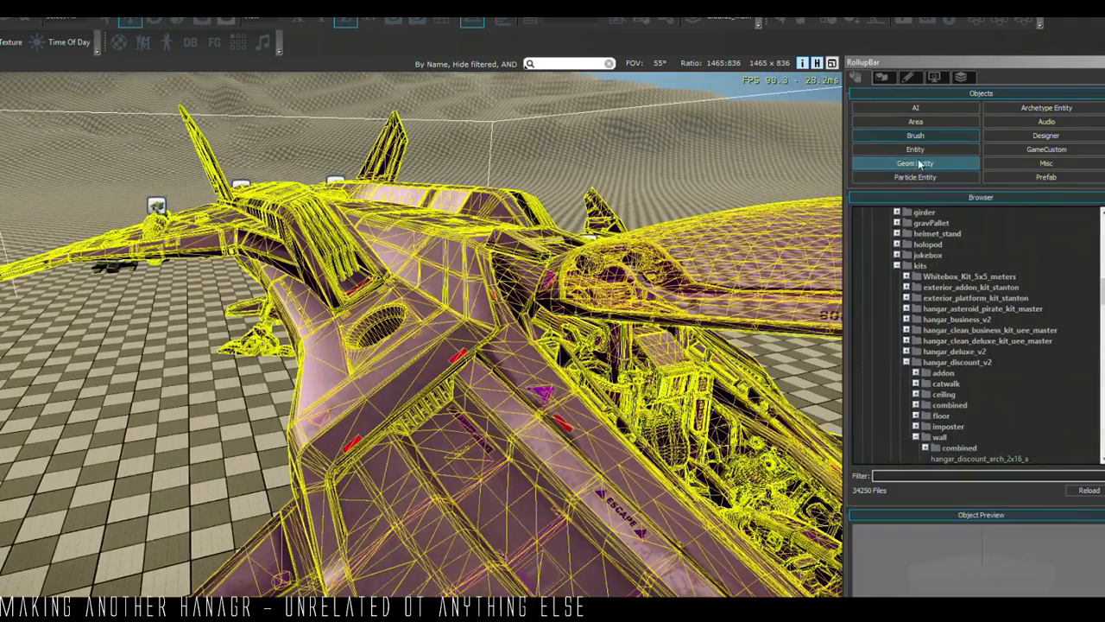
left_click(915, 163)
scroll(973, 311, "down", 3)
left_click(972, 345)
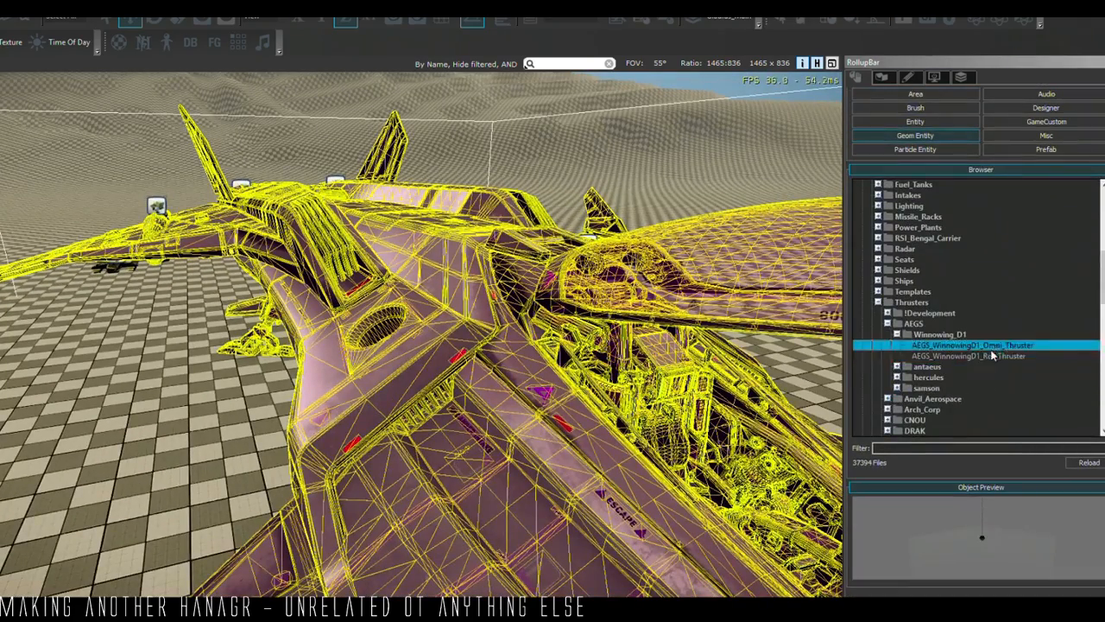
left_click(379, 321)
key("w")
right_click_drag(380, 321, 259, 353)
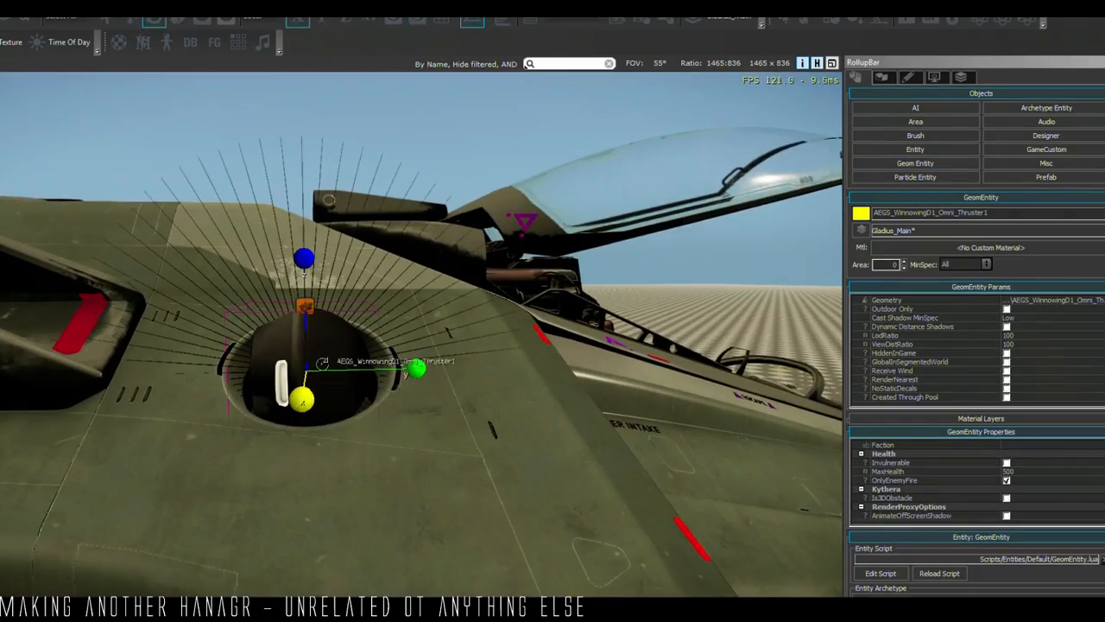
left_click_drag(305, 391, 363, 432)
Step: Adjust the Omni thruster's rotation slightly so it fits its hull opening
key("2")
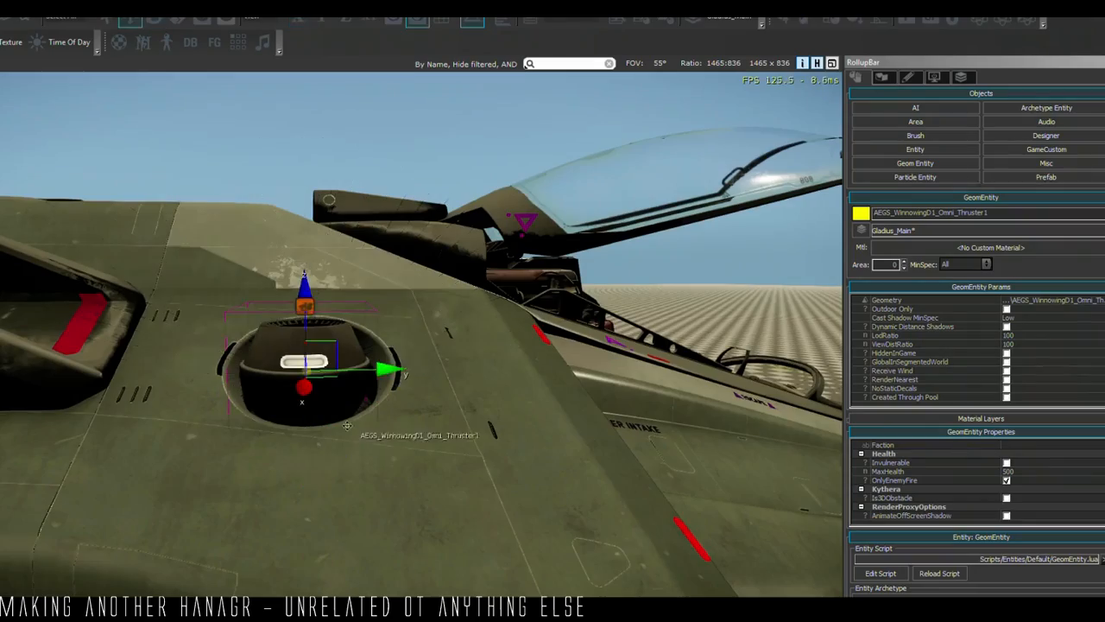
key("w")
right_click_drag(363, 432, 515, 378)
key("d")
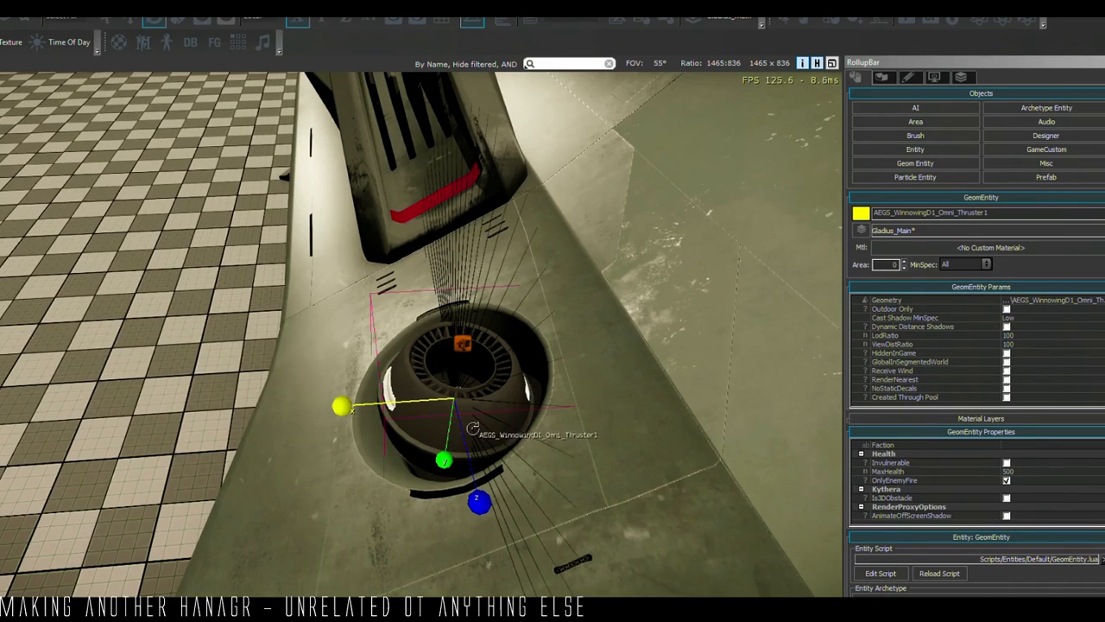
left_click_drag(467, 455, 449, 445)
key("2")
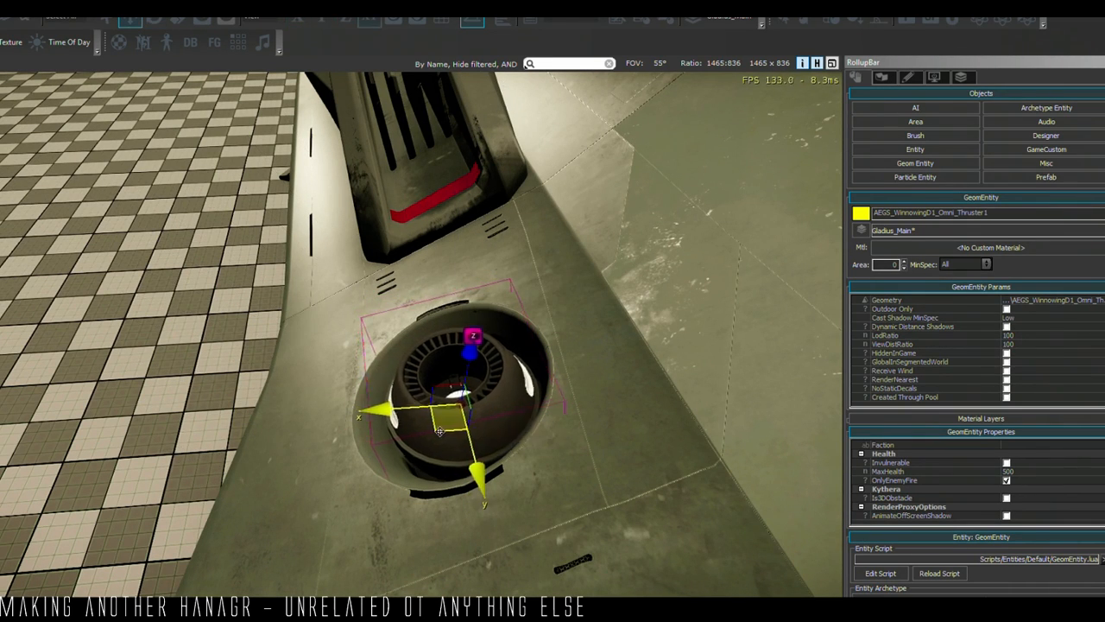
scroll(207, 341, "down", 5)
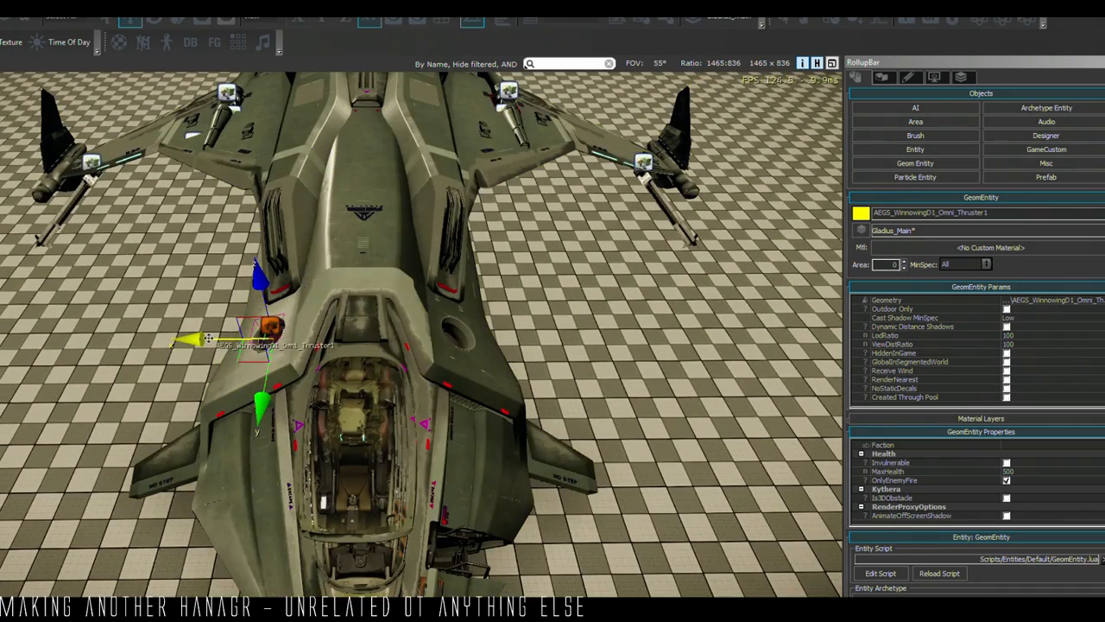
Step: Clone it along X as Thruster2 and rotate it about Z into another opening
left_click_drag(210, 344, 380, 343)
left_click(455, 343)
key("w")
mouse_move(456, 344)
right_mouse_down()
mouse_move(466, 350)
mouse_move(456, 350)
right_mouse_up()
key("3")
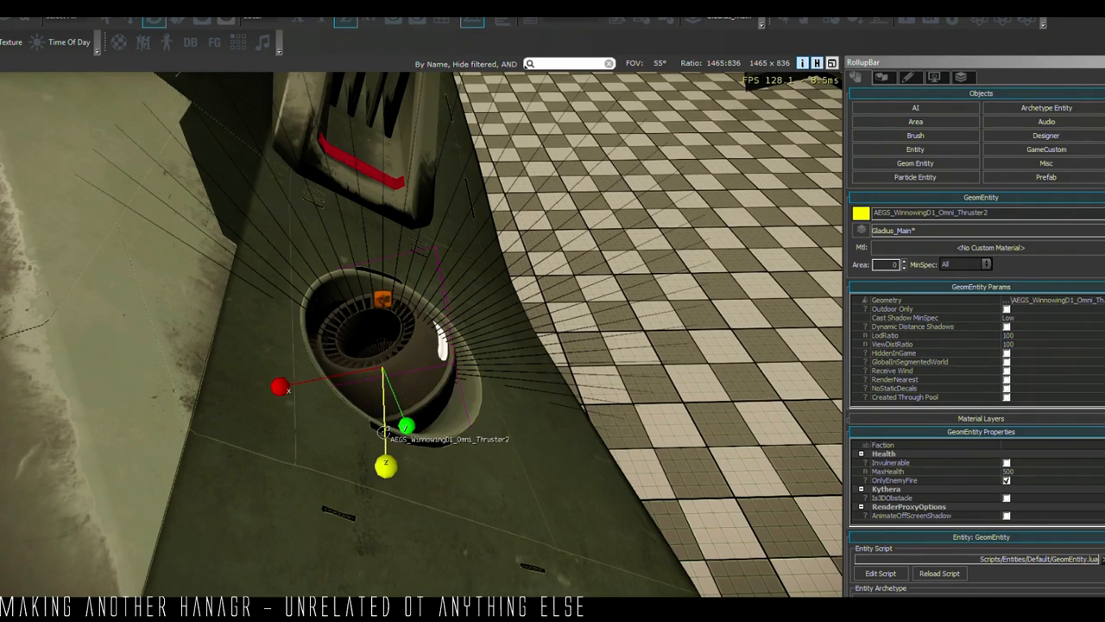
left_click_drag(383, 430, 388, 453)
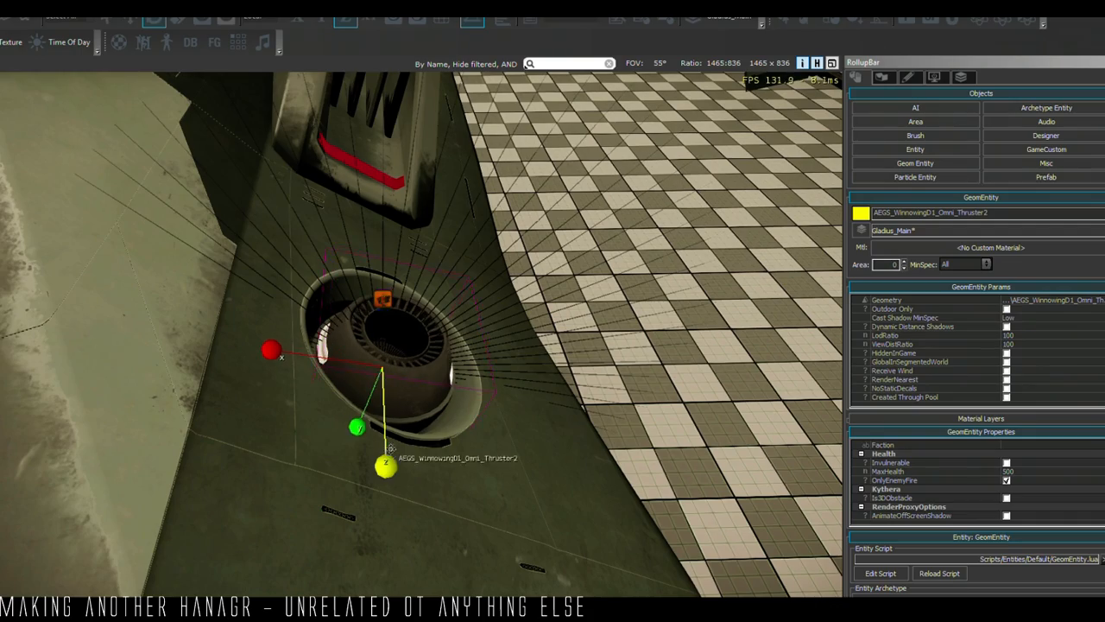
key("2")
Step: Save the level with Thruster2 in place and clone Thruster2 again
key("d")
right_click_drag(570, 390, 466, 358)
key("ctrl+s")
key("w")
key("s")
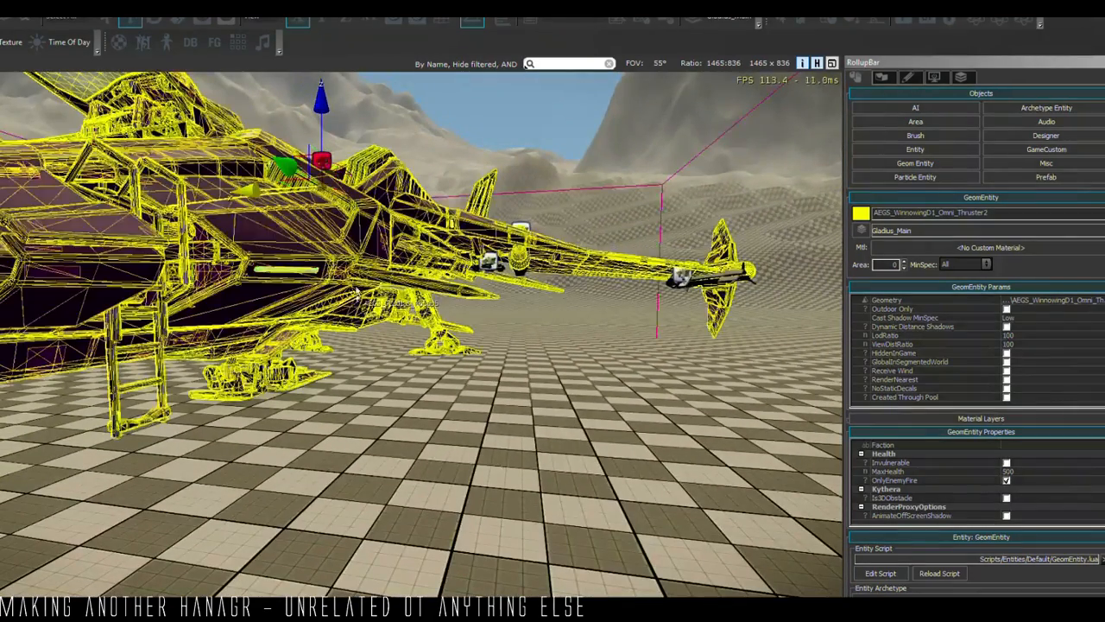
key("ctrl+c")
Step: Drop Thruster3 and move it down and left along Y under the hull
left_click(421, 369)
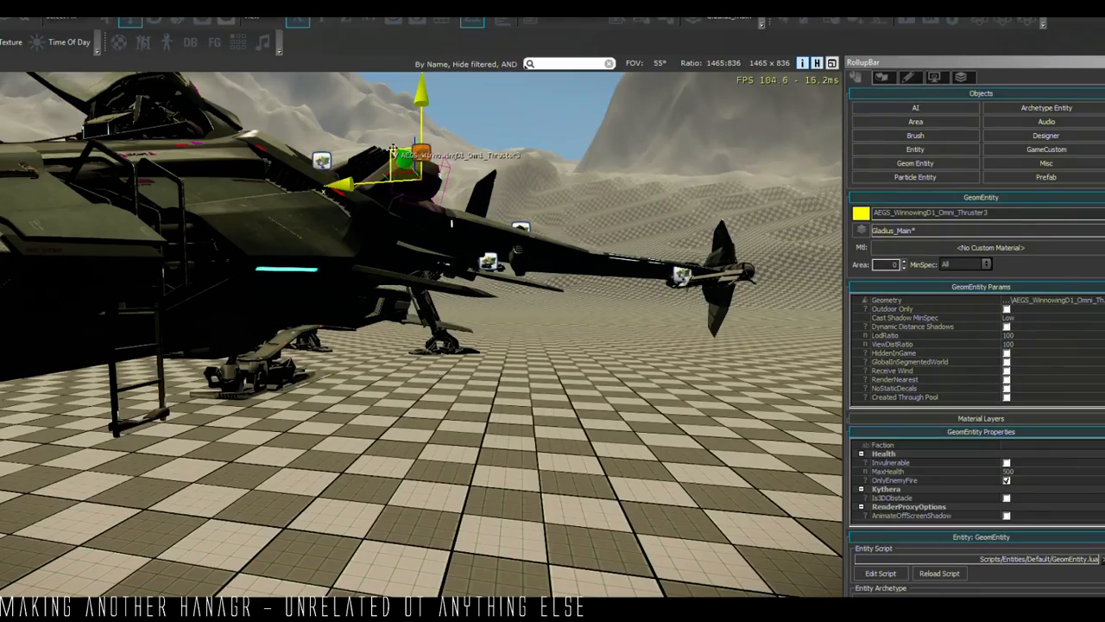
left_click_drag(414, 170, 352, 321)
key("w")
right_click_drag(352, 322, 294, 302)
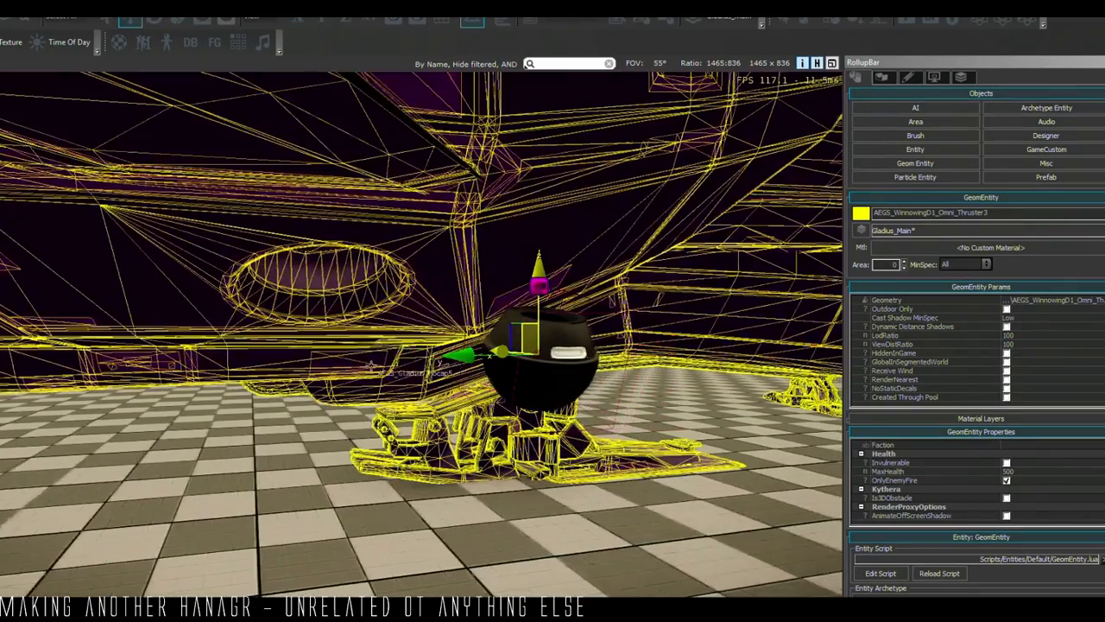
left_click_drag(460, 354, 261, 405)
key("2")
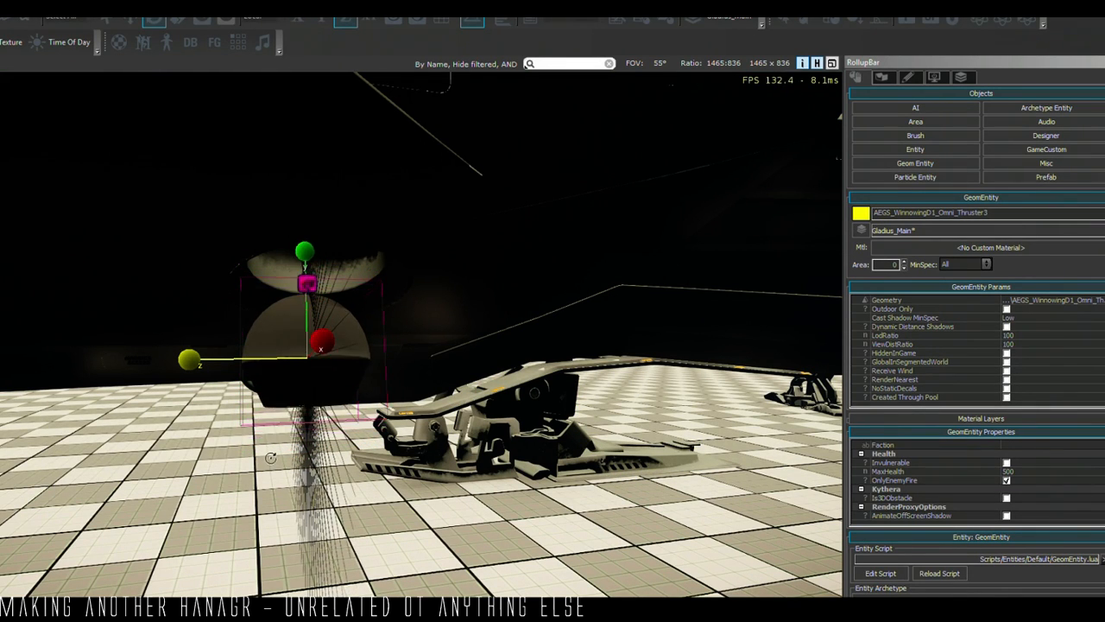
Step: Raise Thruster3 into the round opening and check it from below
key("1")
right_click_drag(264, 466, 298, 463)
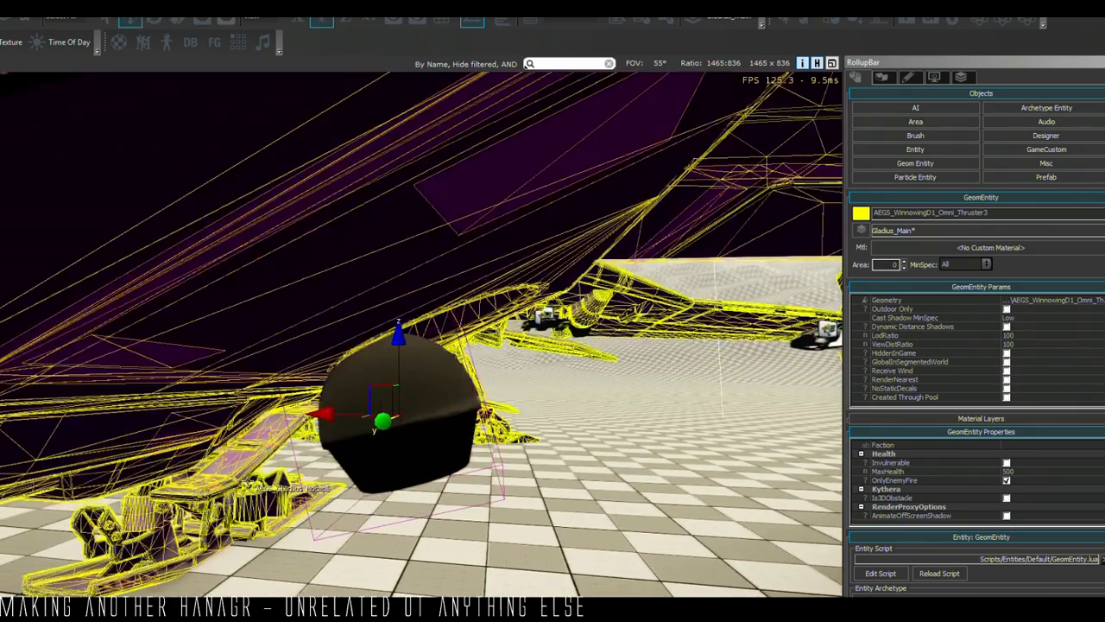
left_click_drag(378, 386, 418, 289)
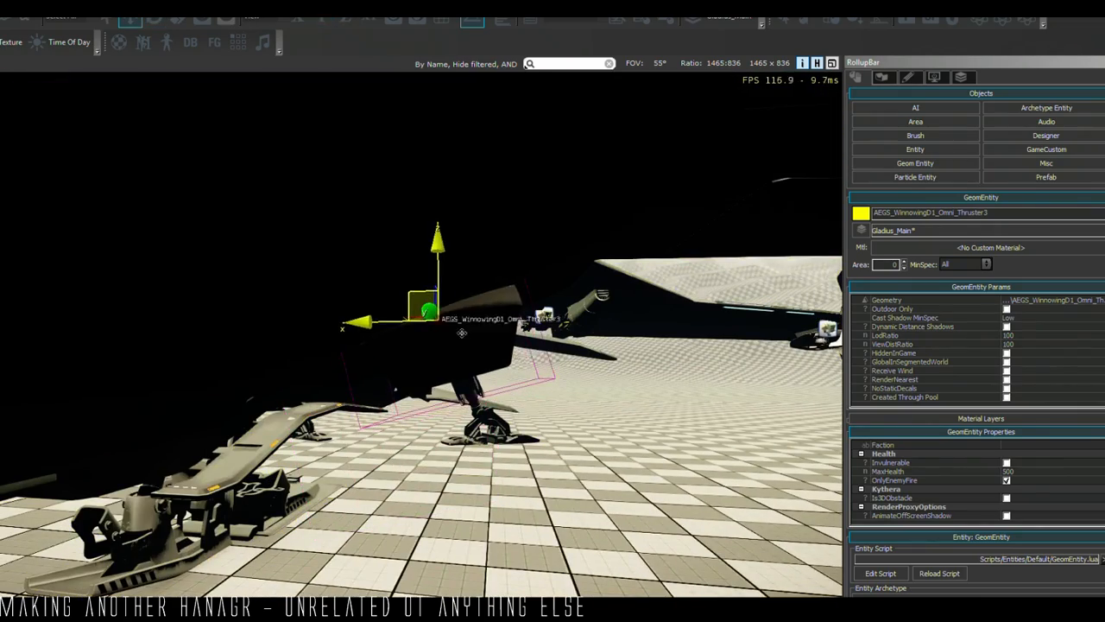
right_click_drag(460, 333, 379, 324)
right_click_drag(507, 380, 510, 362)
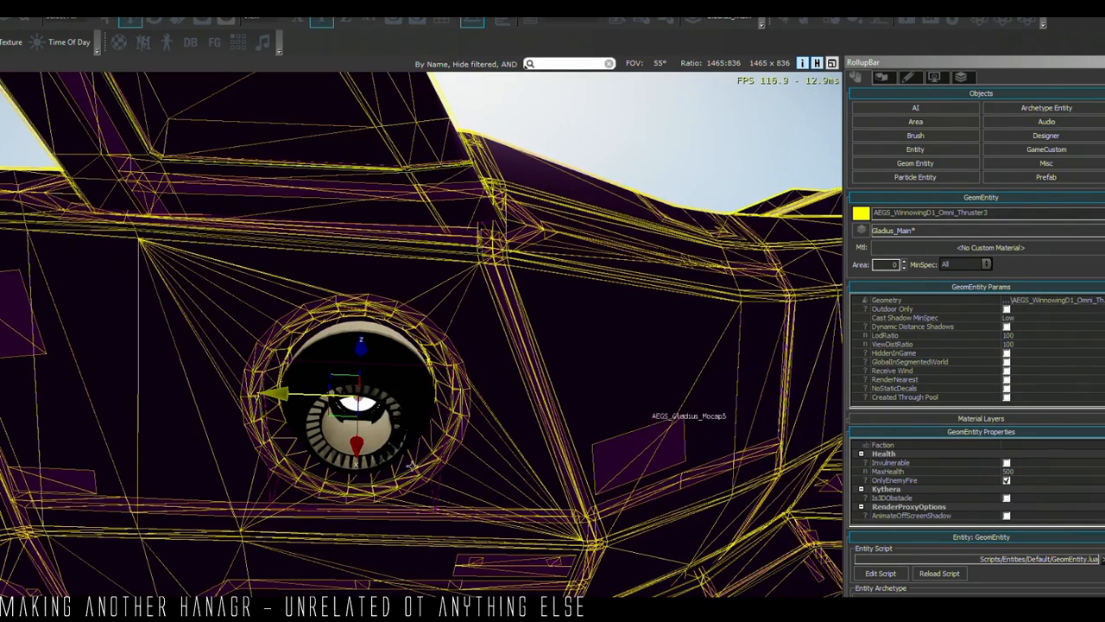
right_click_drag(311, 392, 200, 475)
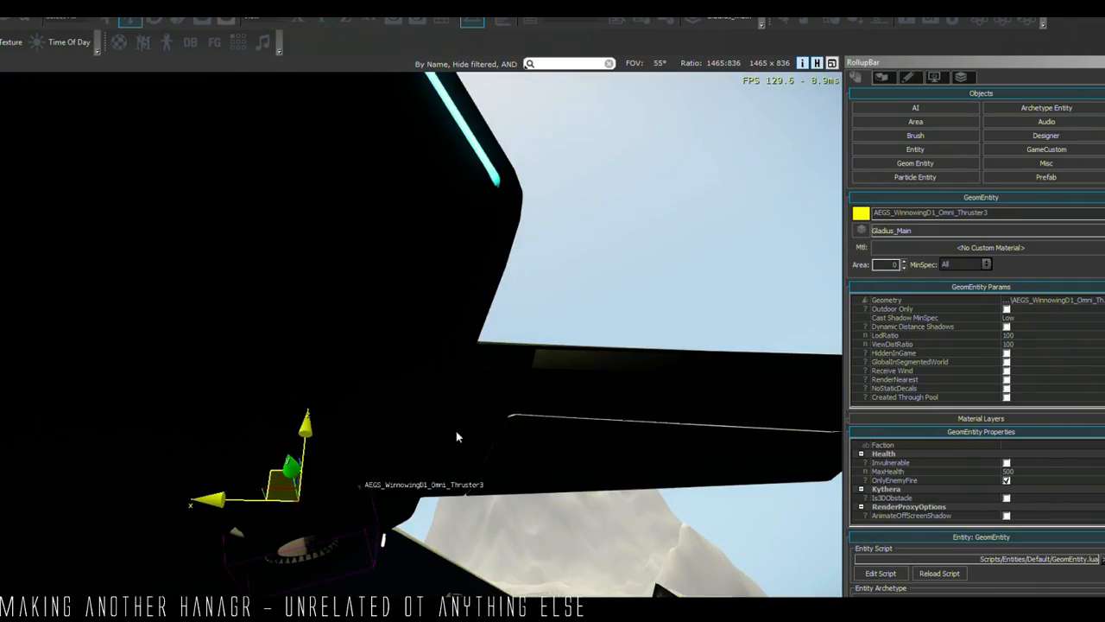
Step: Clone Thruster3 as Thruster4 and move it under the hull beside the landing gear
right_click_drag(458, 437, 394, 255)
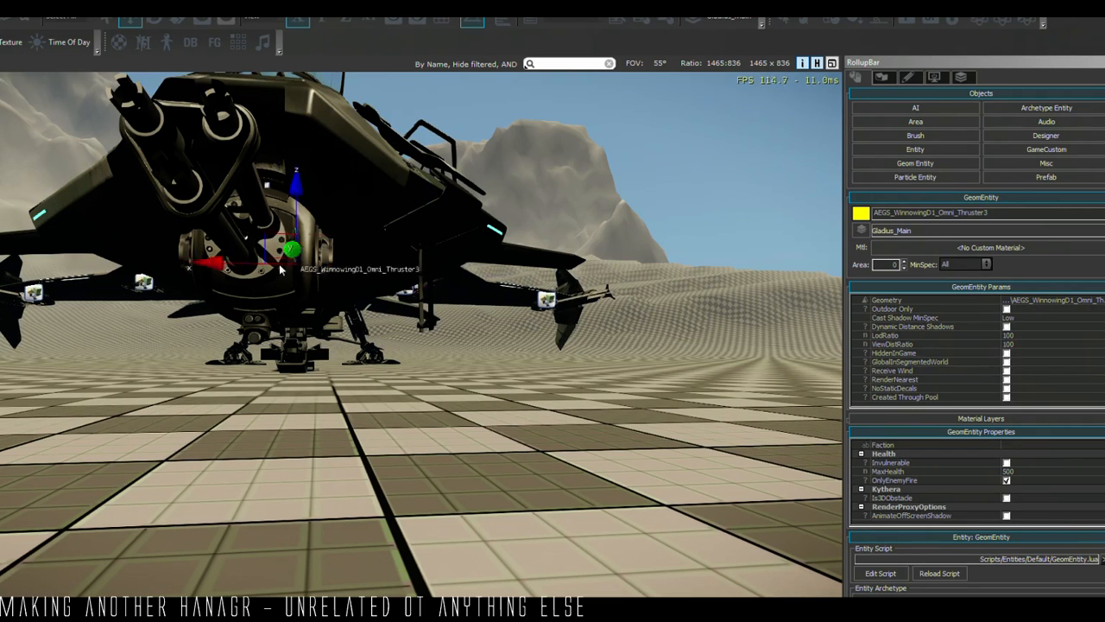
key("ctrl+c")
right_click_drag(128, 269, 250, 281)
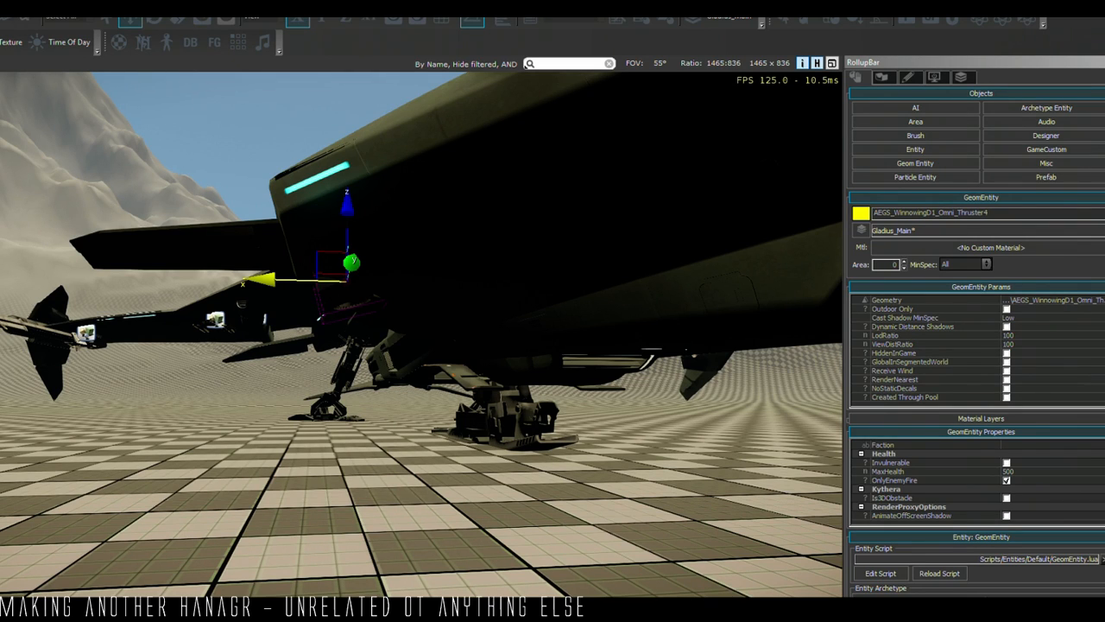
right_click_drag(250, 280, 125, 262)
key("3")
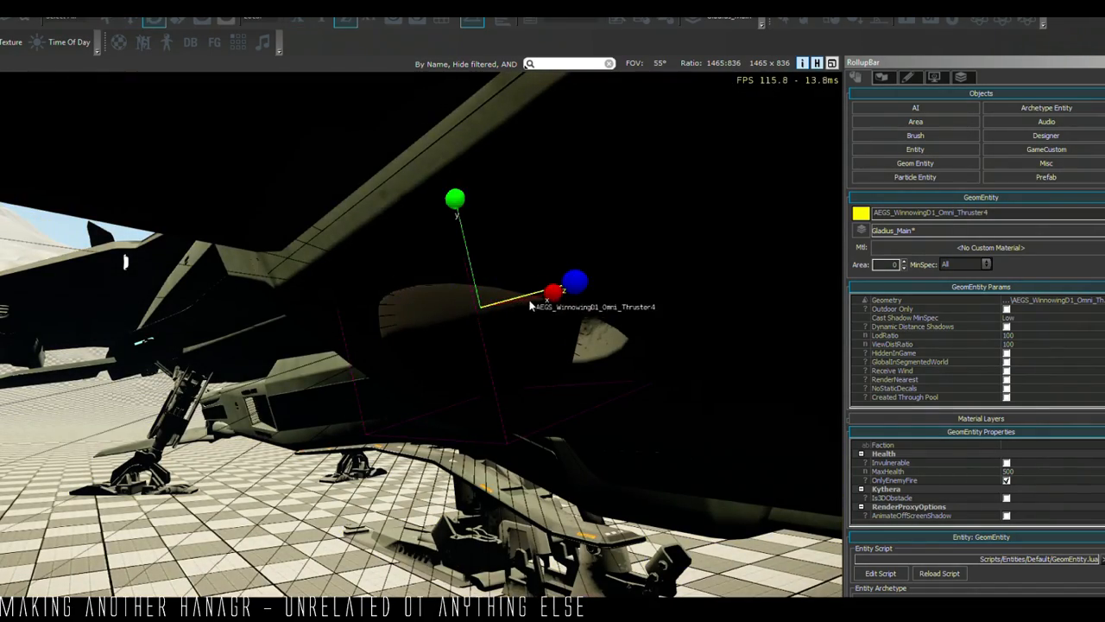
right_click_drag(536, 325, 268, 343)
key("1")
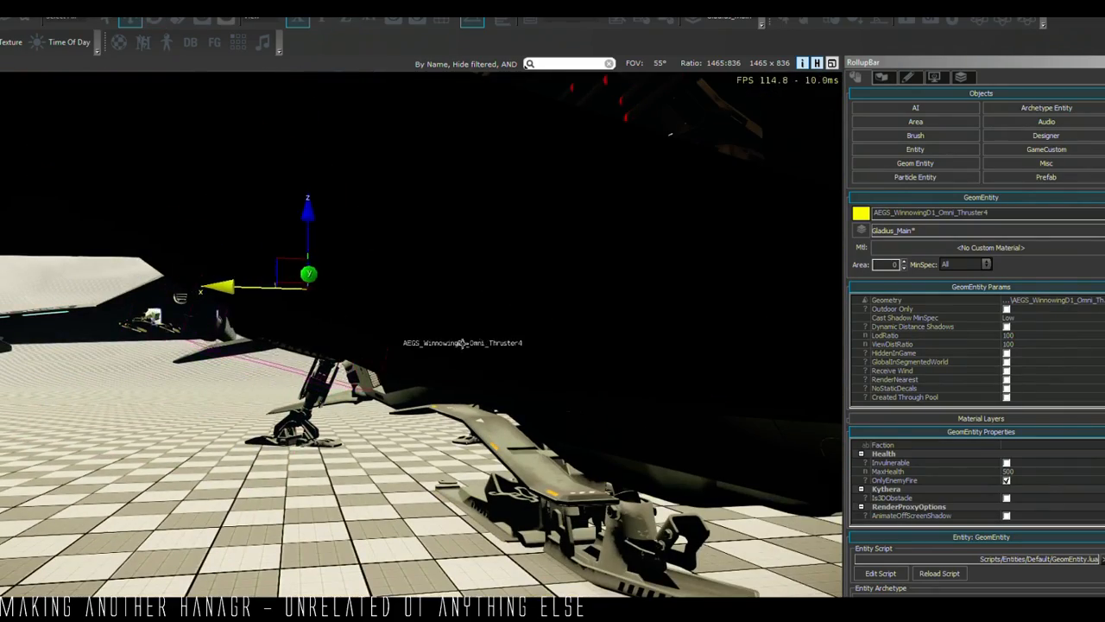
right_click_drag(223, 285, 263, 309)
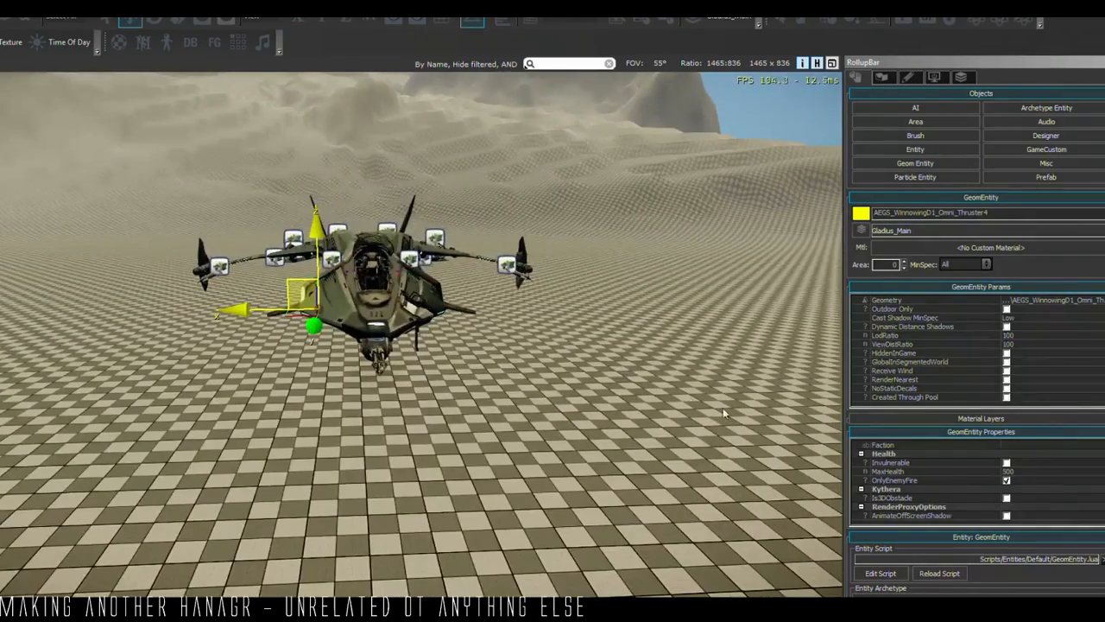
key("ctrl+a")
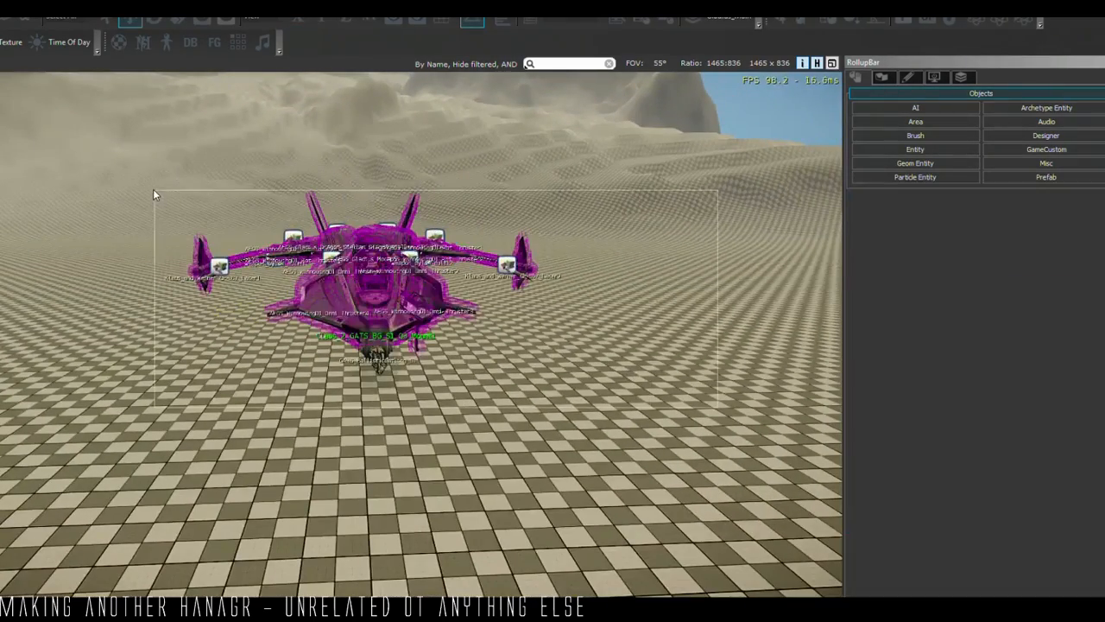
Step: Group the selected ship parts as Group_Gladius_MoCap1 and bring up the level layers list
left_click(115, 17)
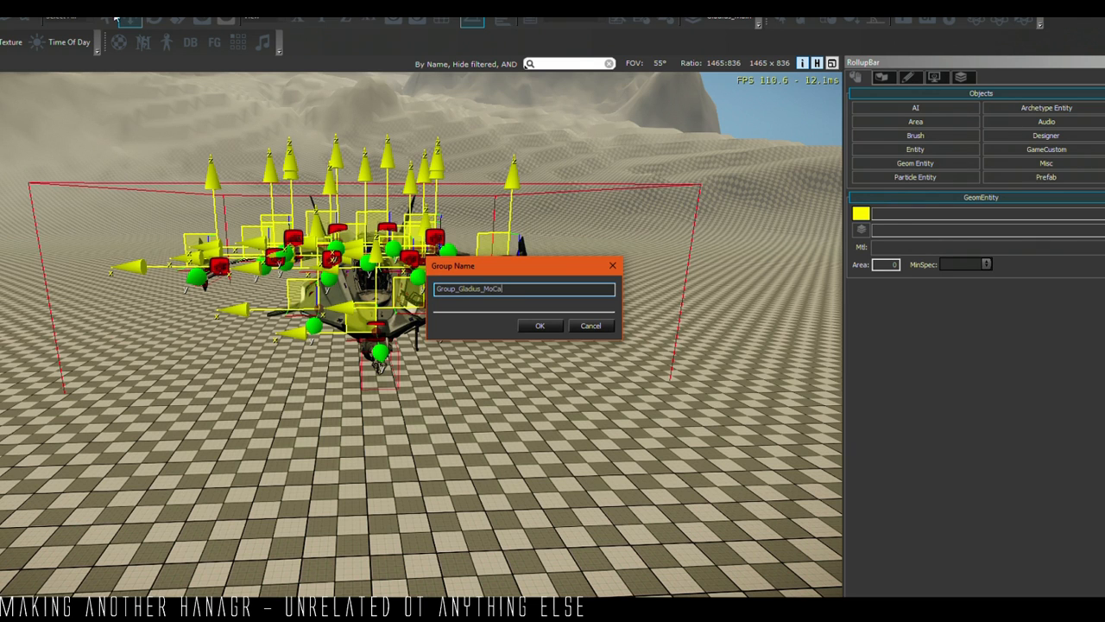
key("Return")
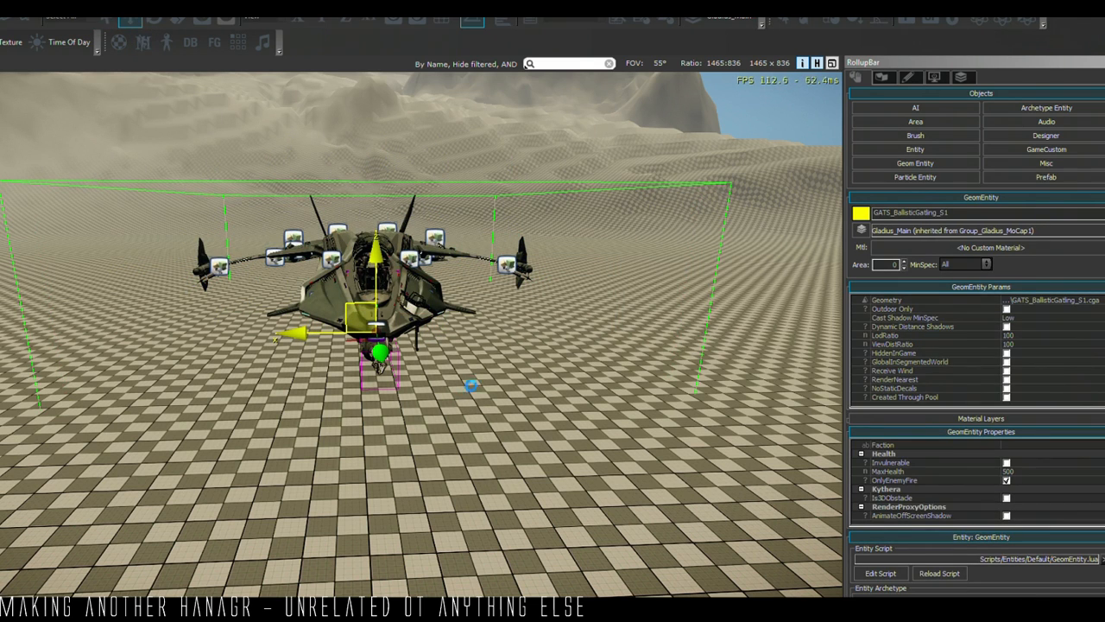
left_click(933, 80)
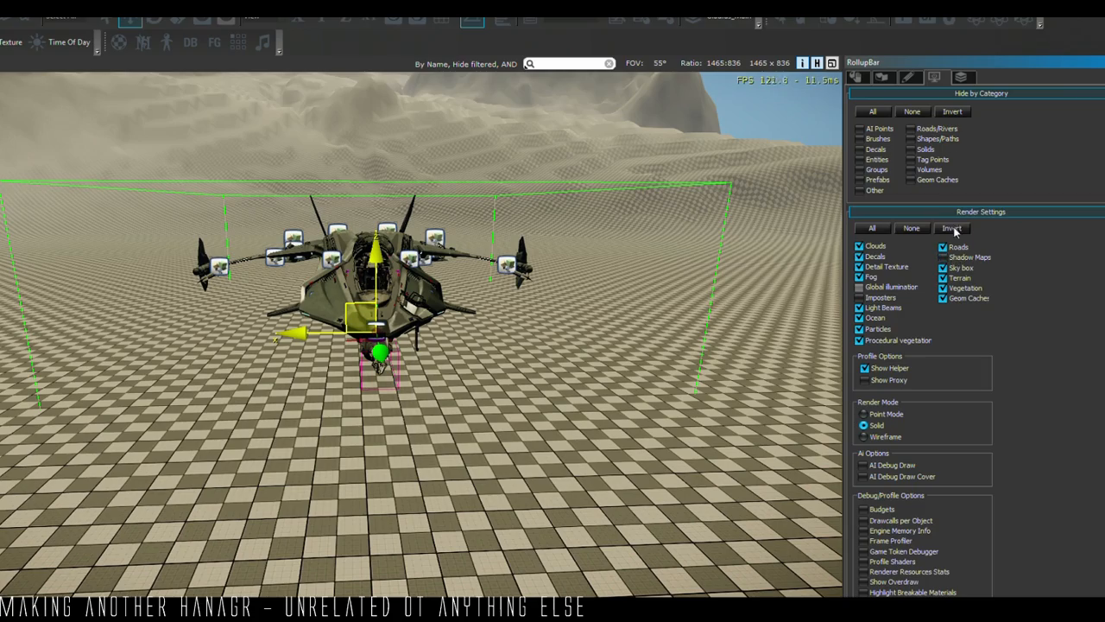
left_click(961, 78)
Step: Drag the Gladius group along Y into the hangar onto its floor
right_click_drag(747, 250, 859, 171)
key("w")
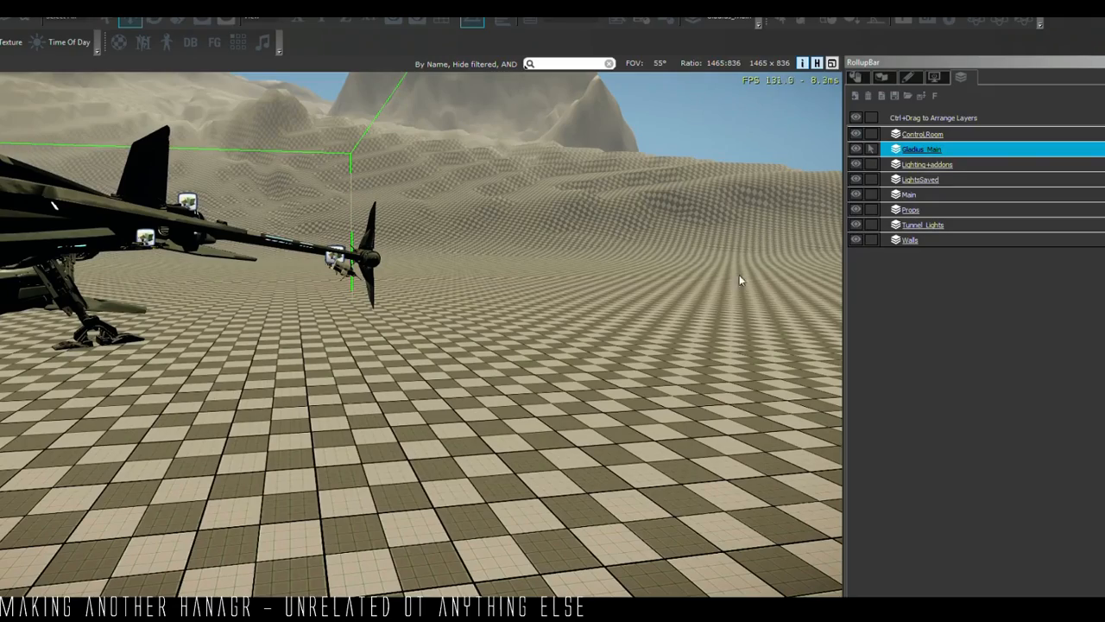
right_click_drag(739, 275, 682, 269)
left_click_drag(474, 281, 3, 259)
key("w")
right_click_drag(198, 309, 244, 309)
Step: Fly into the hangar, select Group_Gladius_MoCap1 and drag it deeper into the bay
key("s")
left_click(930, 78)
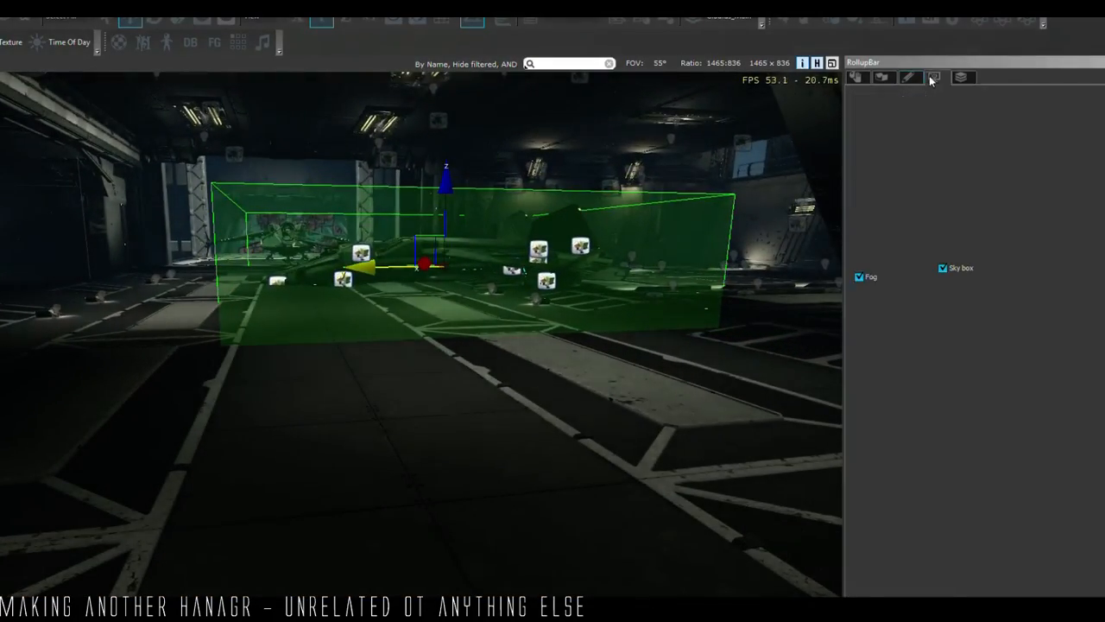
right_click_drag(615, 314, 649, 301)
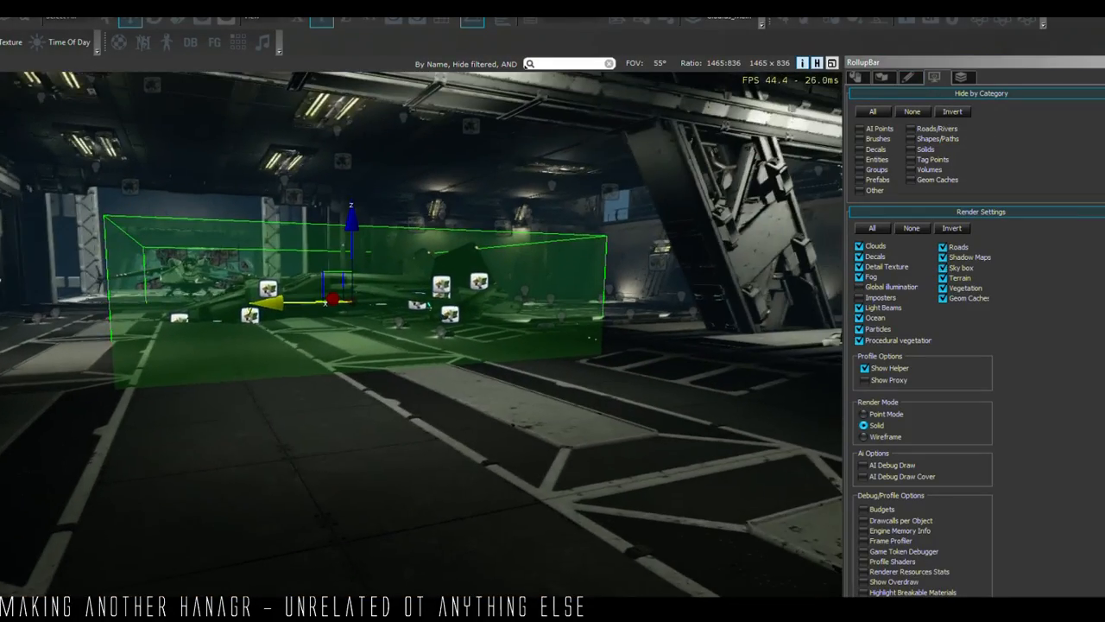
left_click(328, 447)
right_click_drag(328, 447, 295, 416)
key("w")
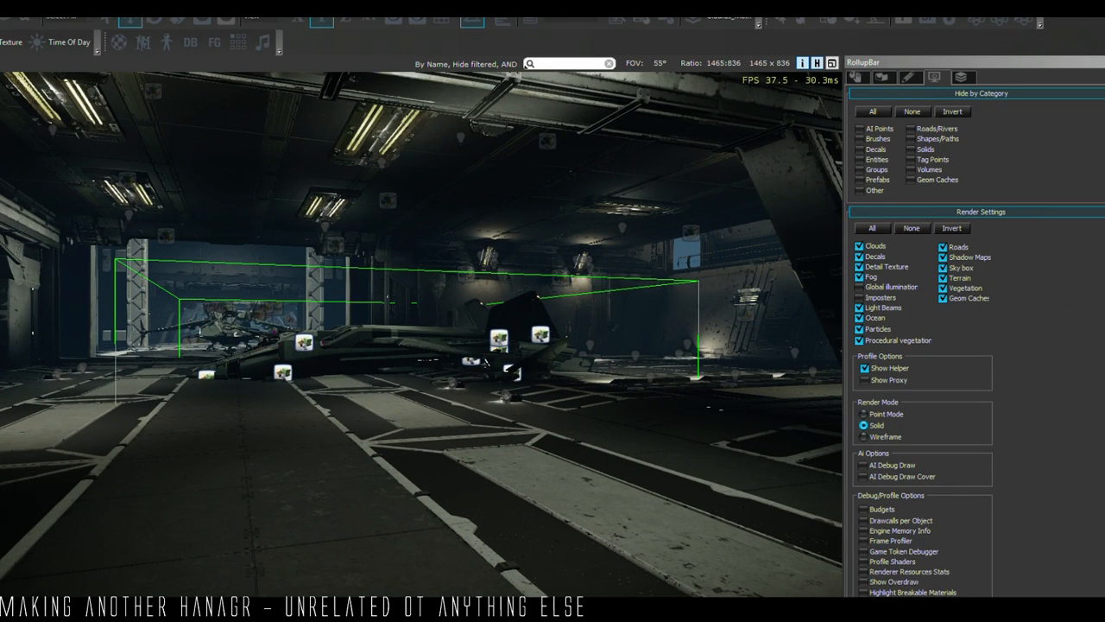
key("w")
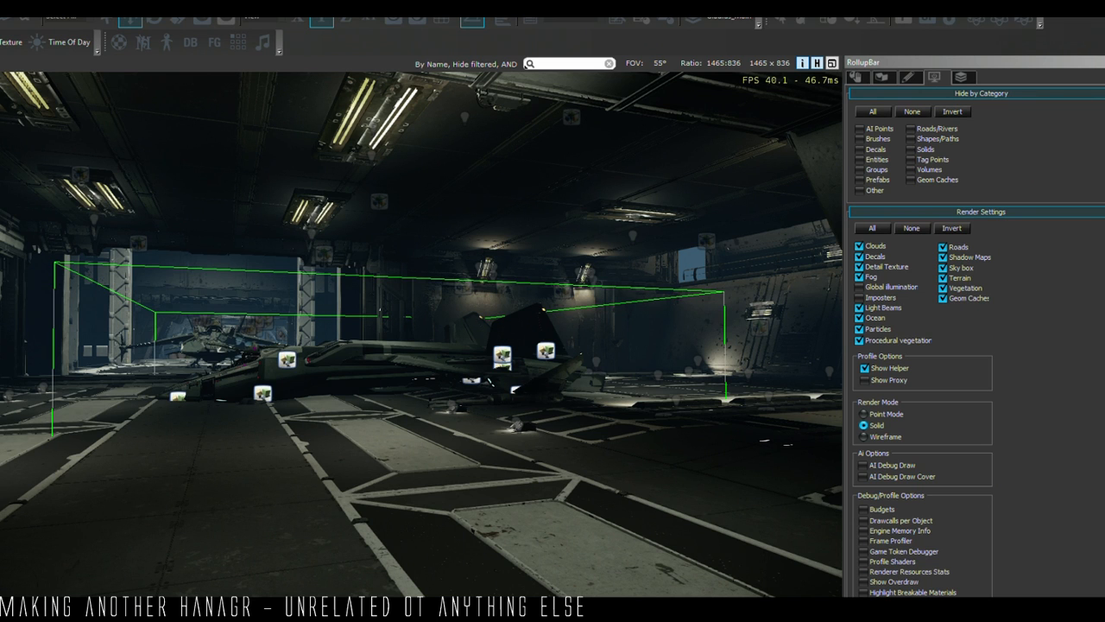
key("w")
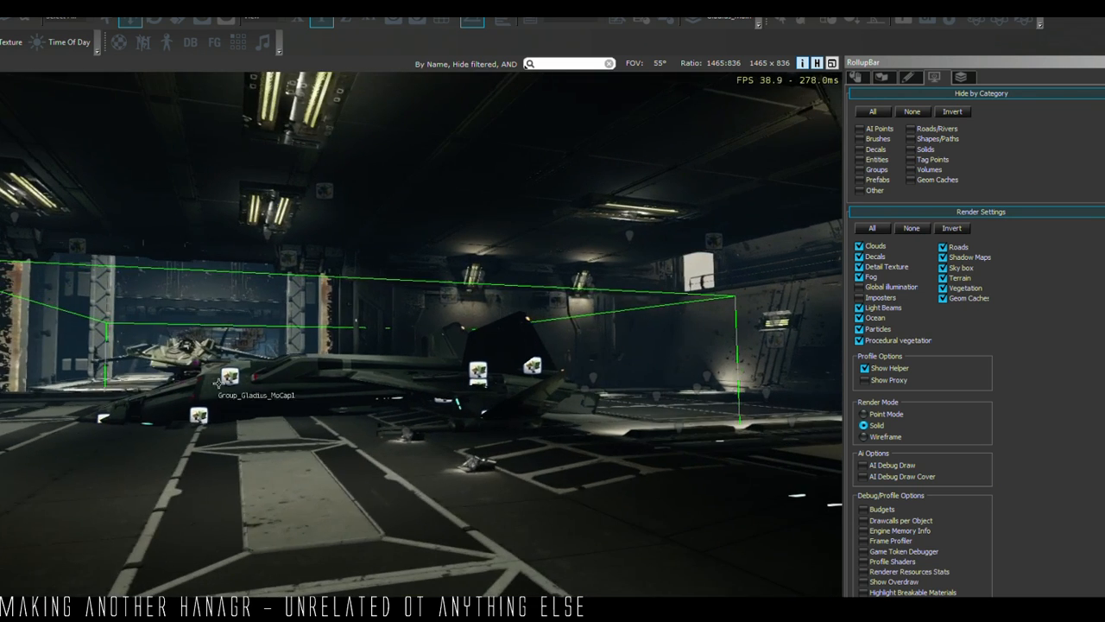
left_click(296, 385)
left_click_drag(331, 363, 498, 314)
Step: Circle to the ship's front and slide the Gladius group right along its X axis
key("w")
right_click_drag(499, 313, 533, 285)
right_click_drag(491, 228, 677, 232)
key("a")
right_click_drag(169, 275, 211, 273)
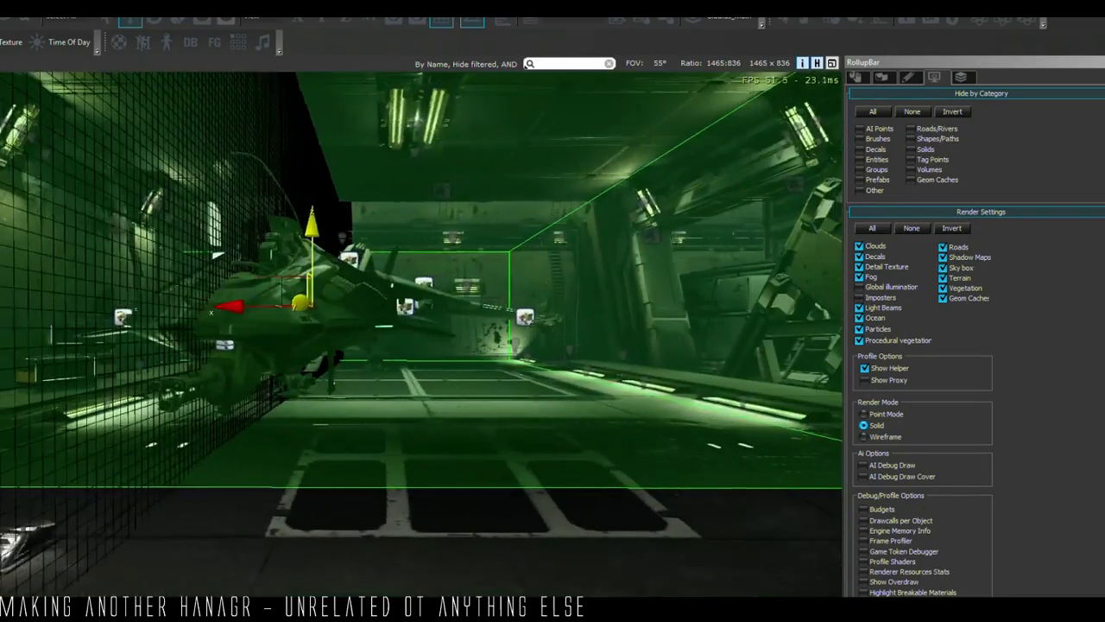
key("s")
left_click_drag(258, 308, 352, 316)
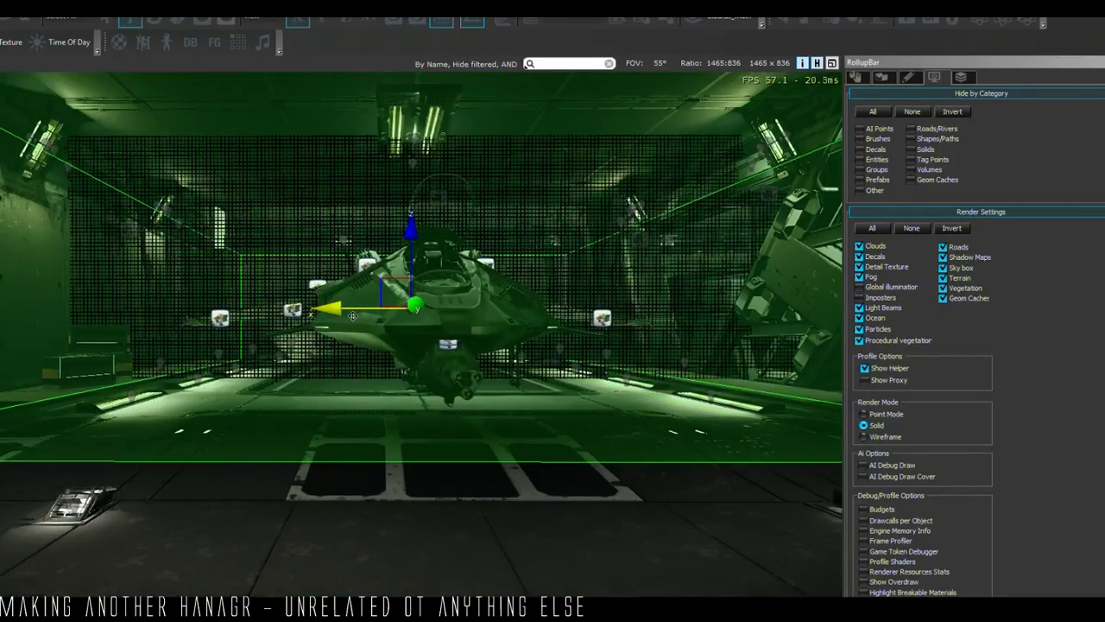
key("s")
right_click_drag(264, 400, 278, 406)
Step: Fly the camera along the railing and through the struts into the bay toward the parked ship
key("s")
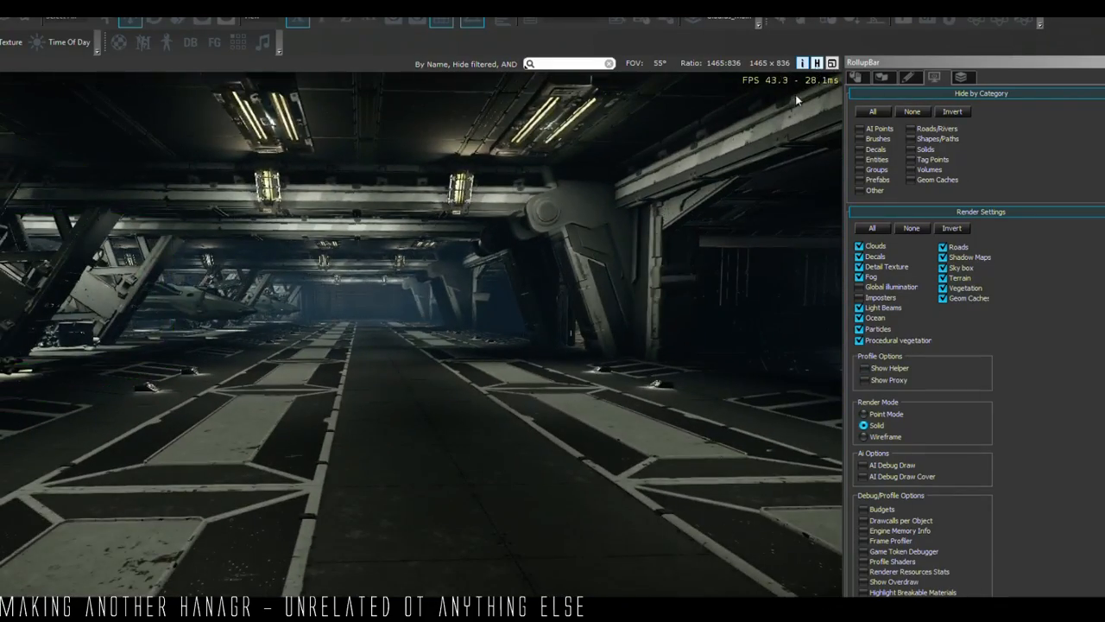
key("w")
right_click_drag(795, 96, 747, 132)
key("s")
key("w")
key("s")
key("a")
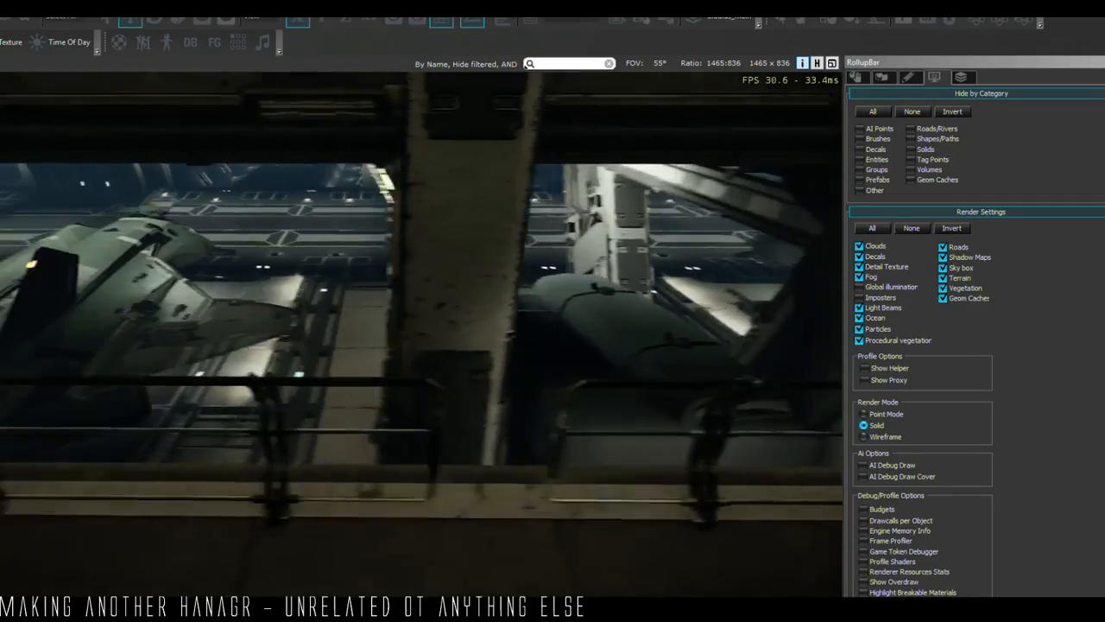
key("a")
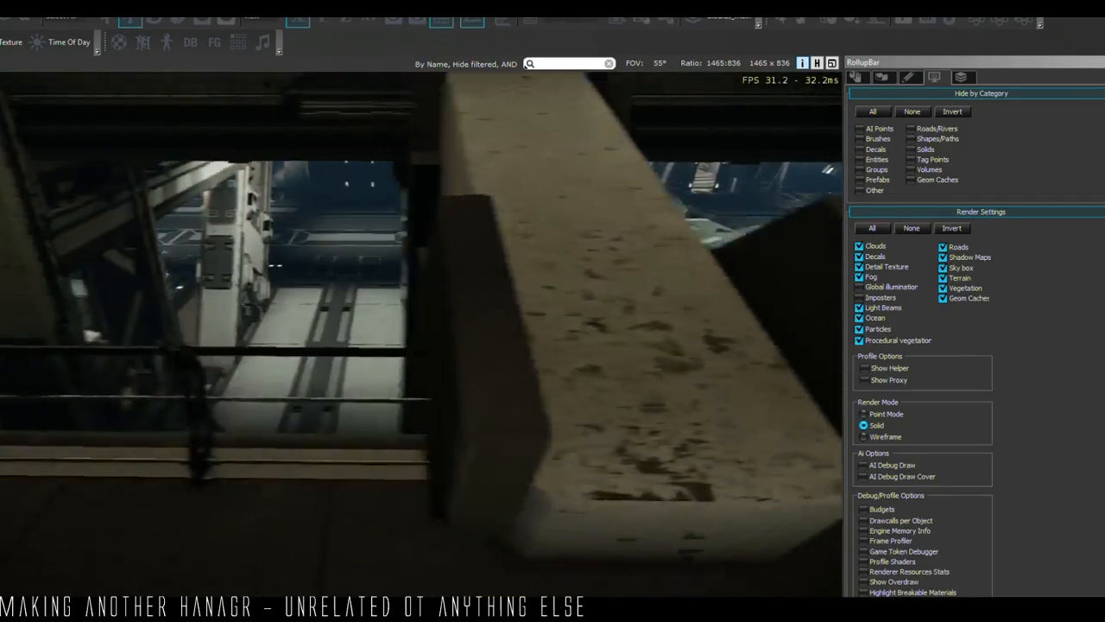
key("a")
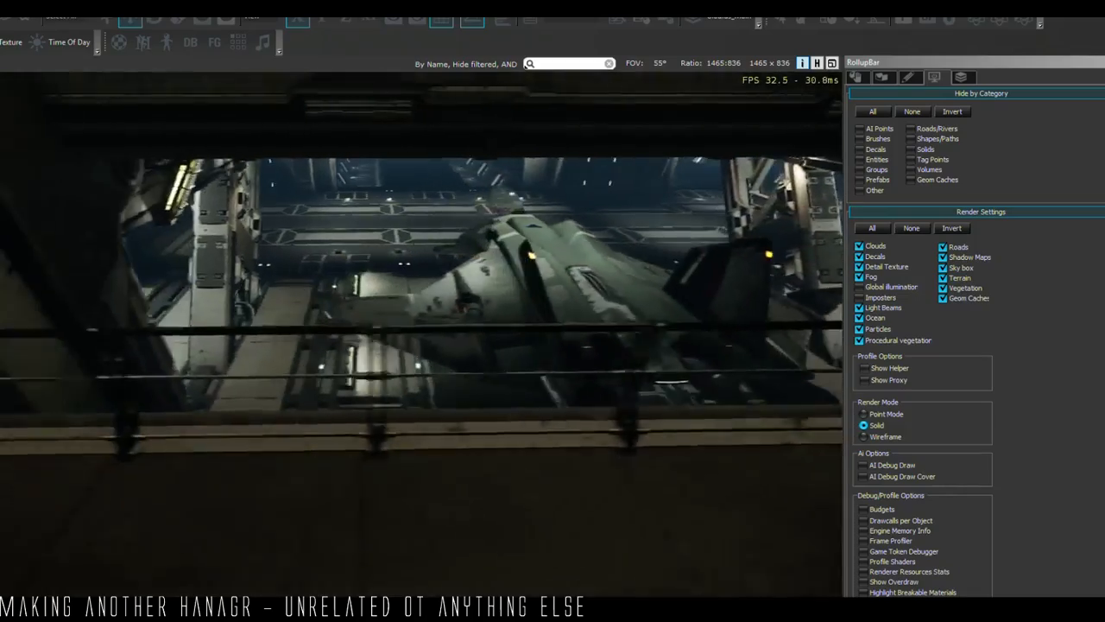
key("w")
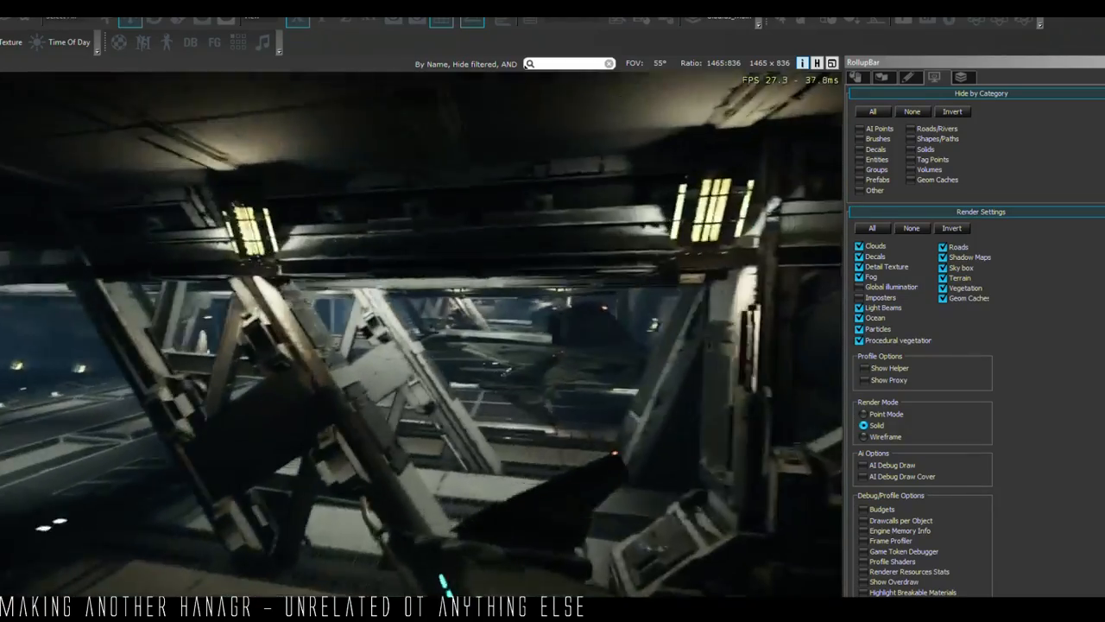
key("w")
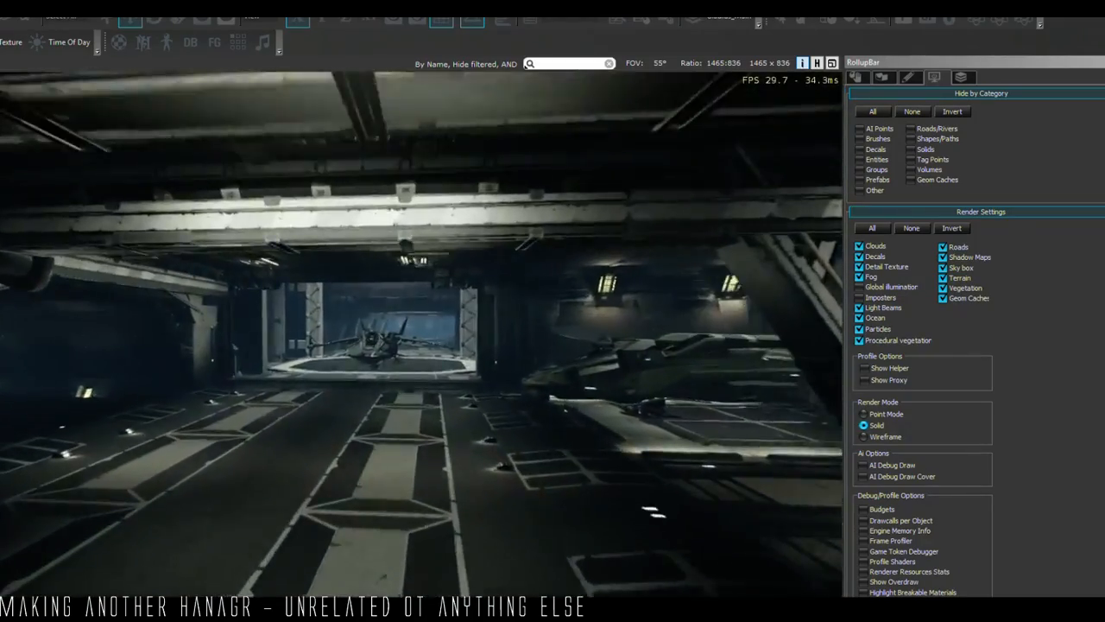
key("w")
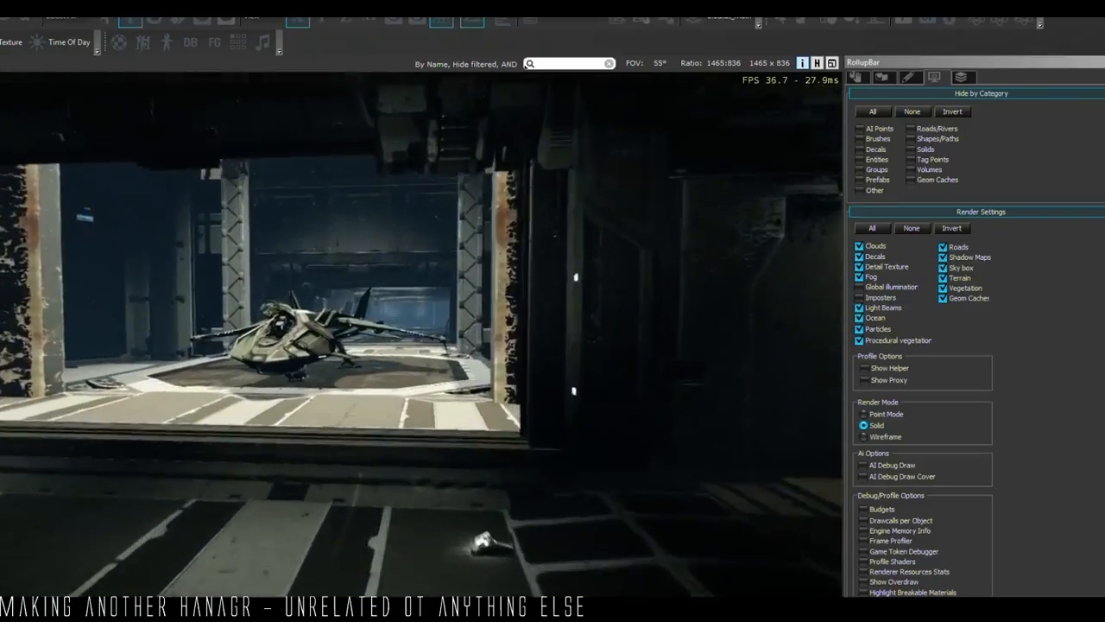
key("w")
key("s")
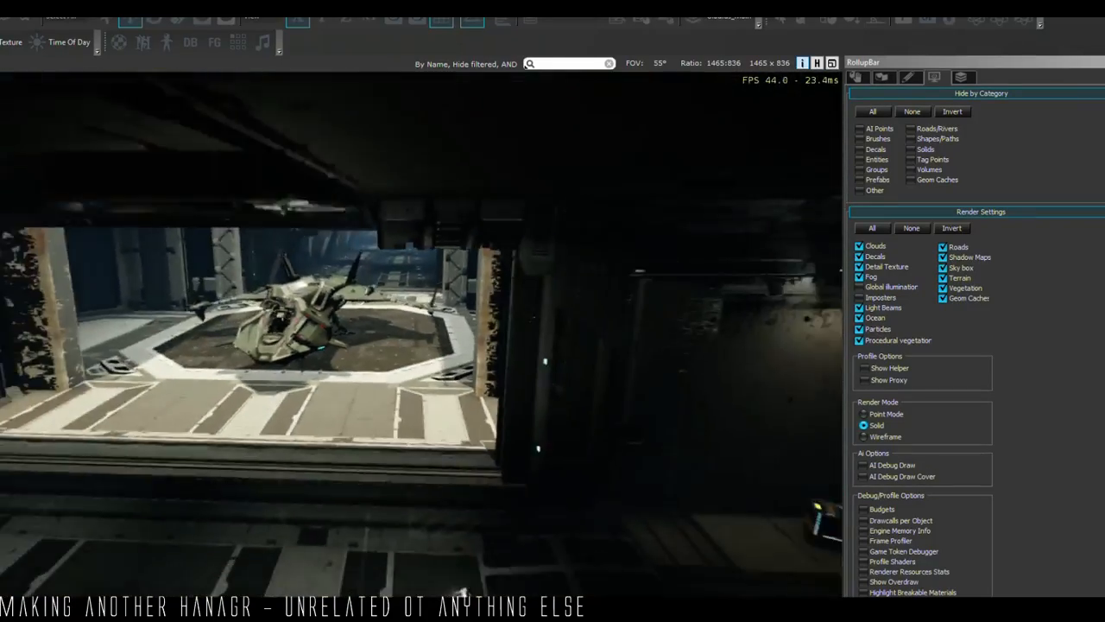
Step: Select the green ship in the neighbouring hangar and show the level layers list
key("w")
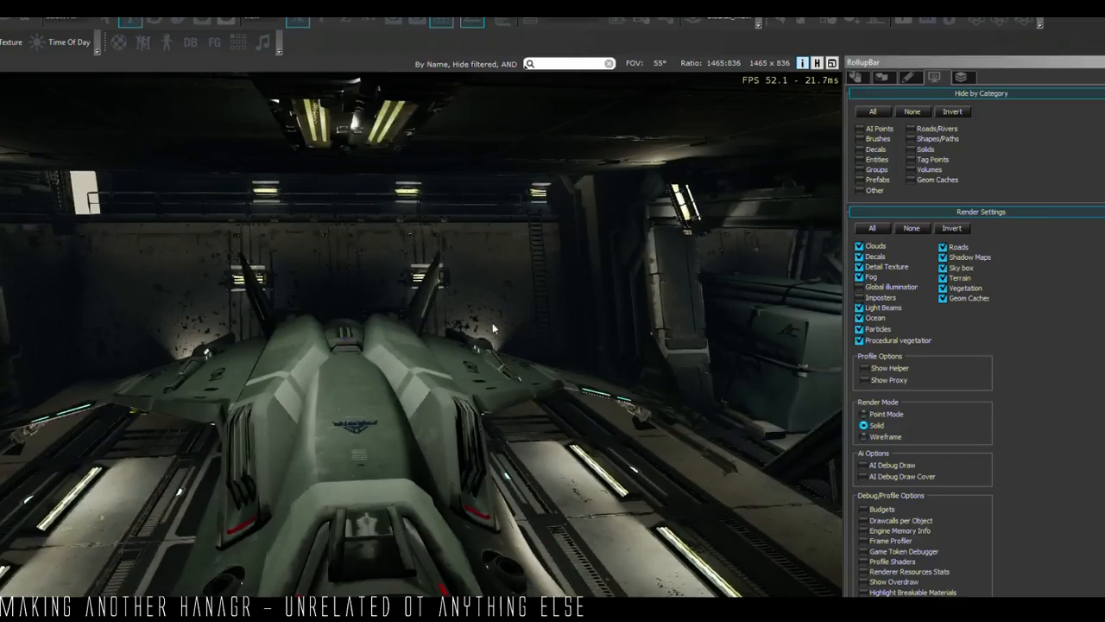
left_click(490, 330)
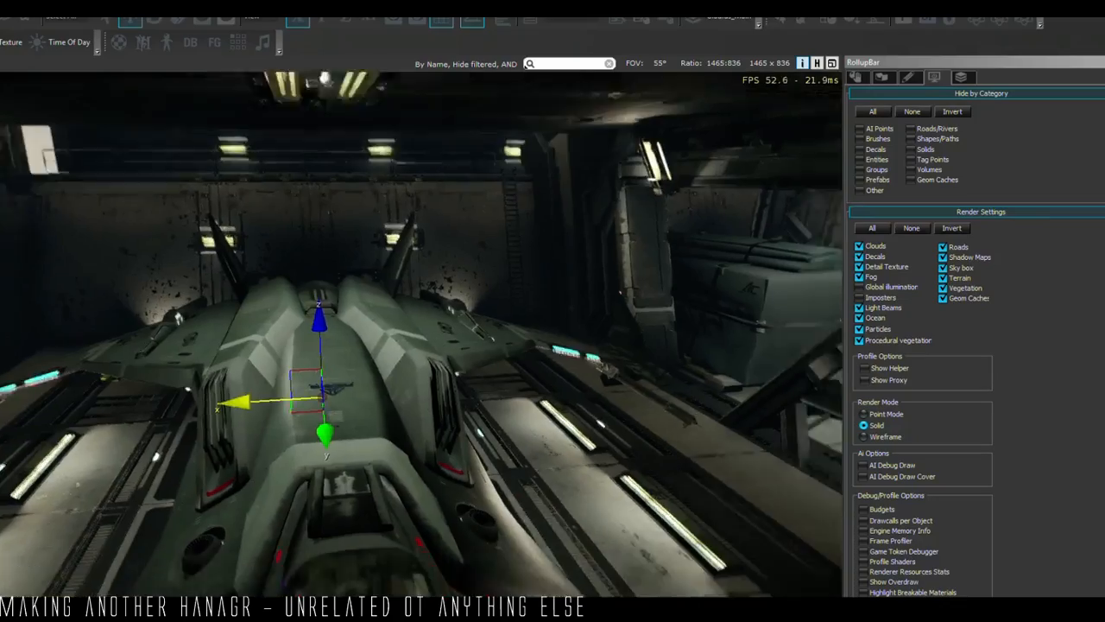
key("s")
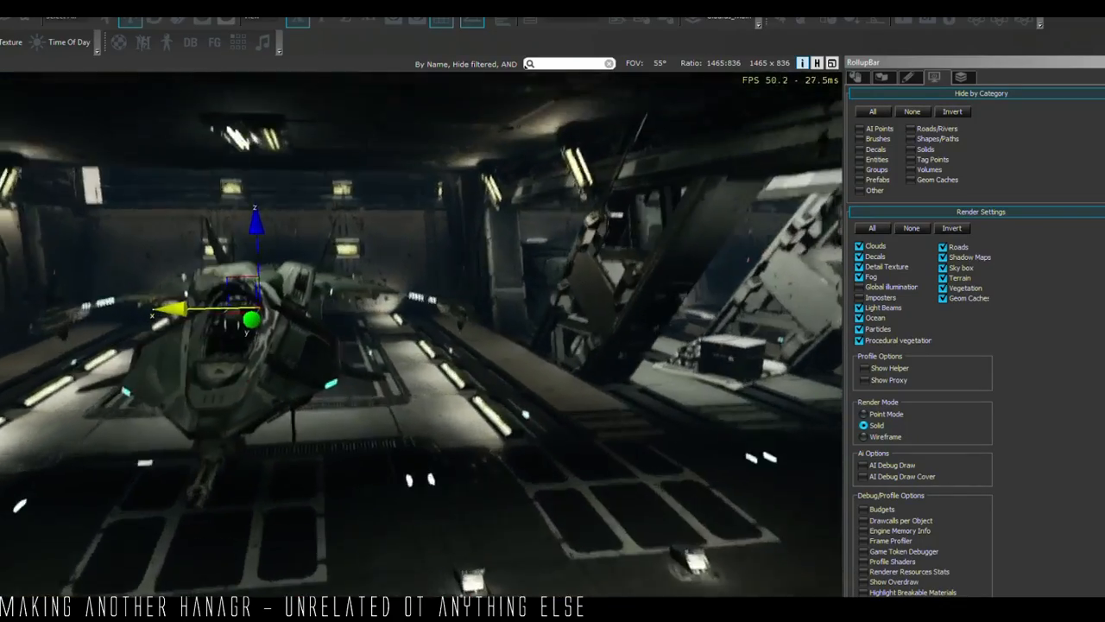
key("w")
right_click_drag(467, 337, 552, 345)
left_click(960, 77)
key("w")
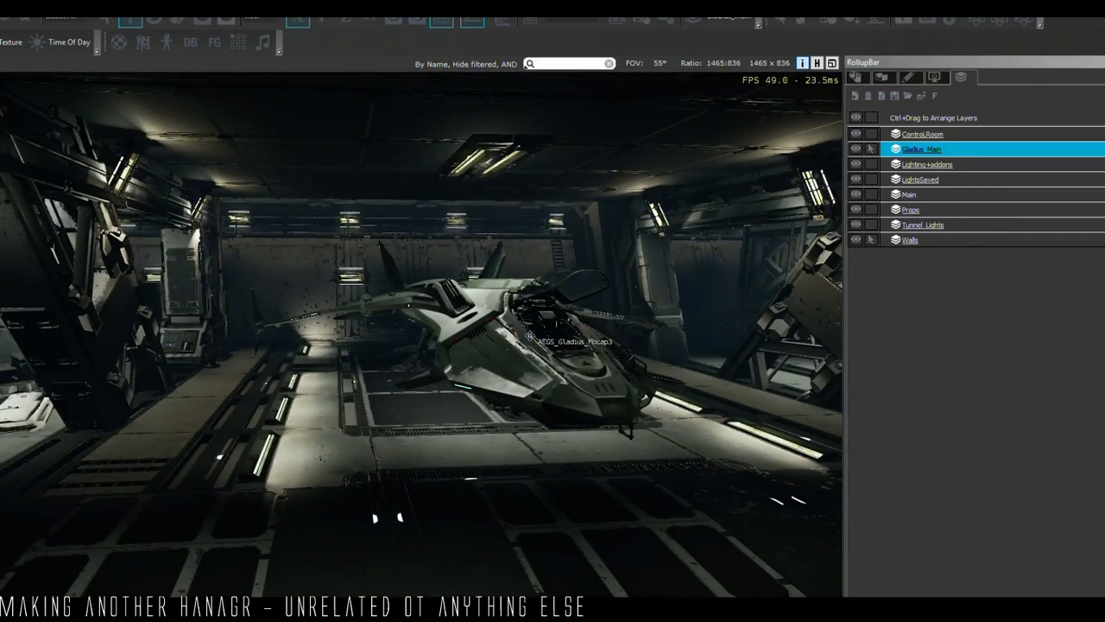
Step: Clone the Gladius between the pillars and slide it along X past the right pillar
left_click(529, 335)
right_click_drag(530, 335, 511, 295)
key("w")
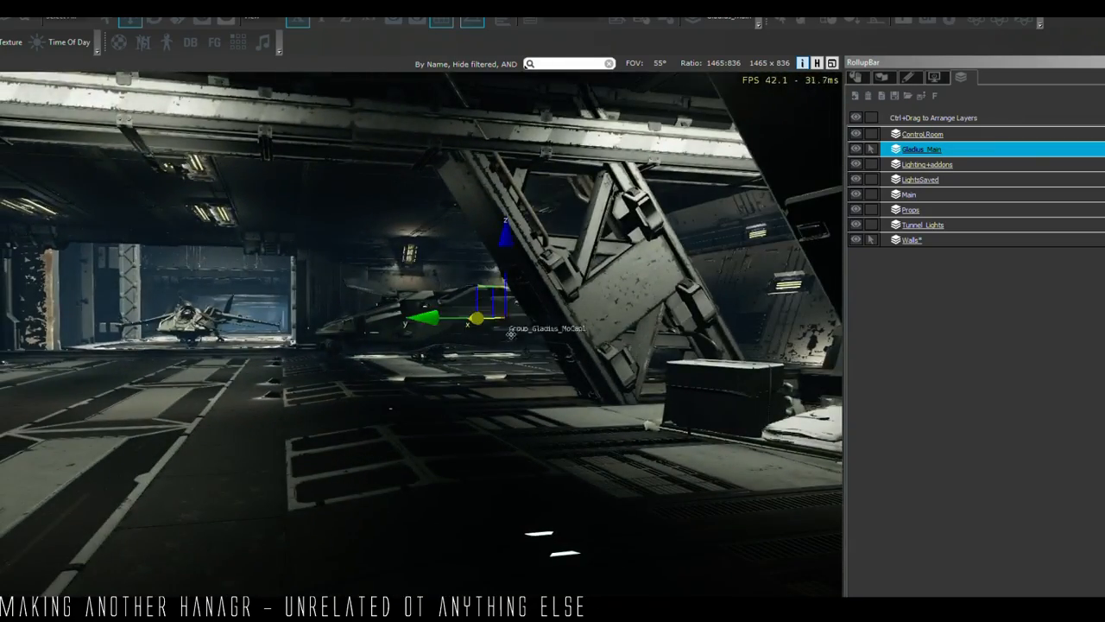
key("w")
right_click_drag(511, 335, 307, 453)
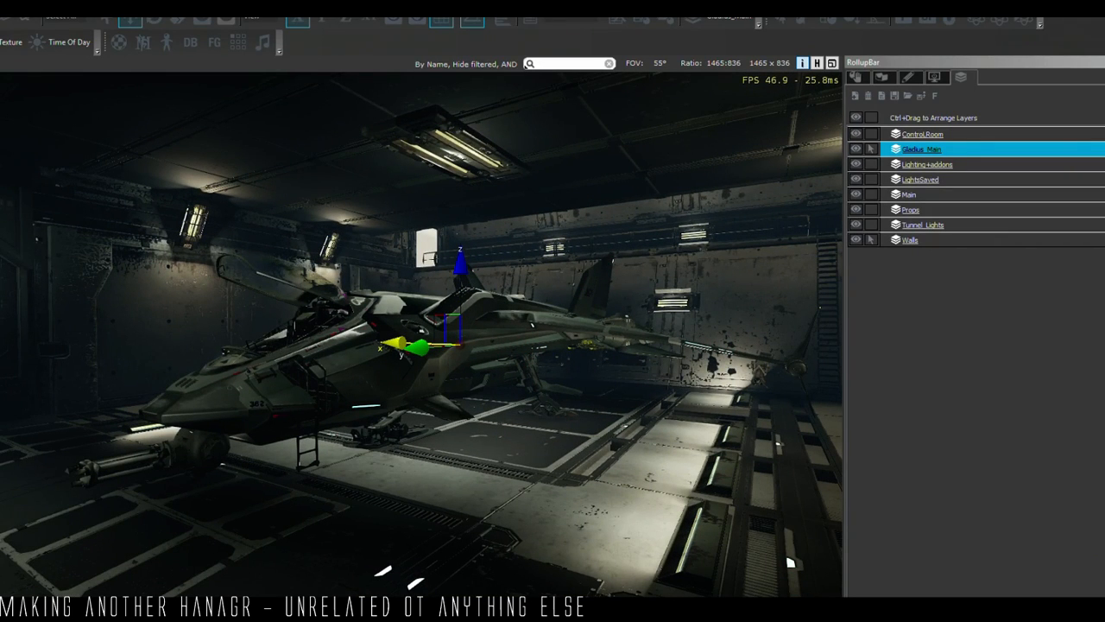
right_click_drag(32, 382, 145, 309)
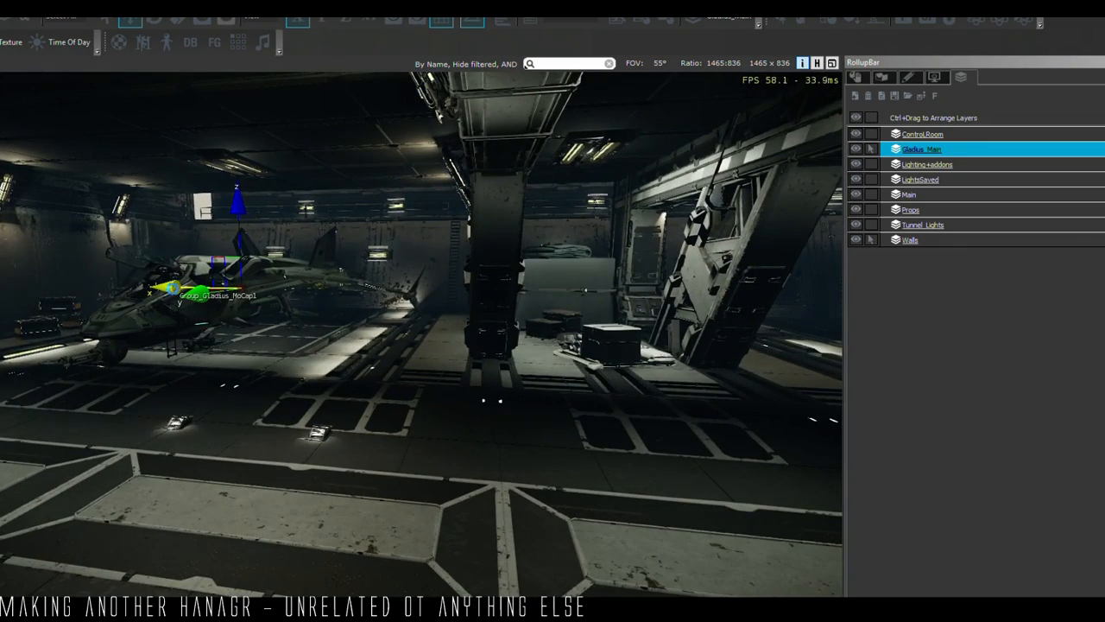
key("ctrl+c")
left_click(551, 348)
key("d")
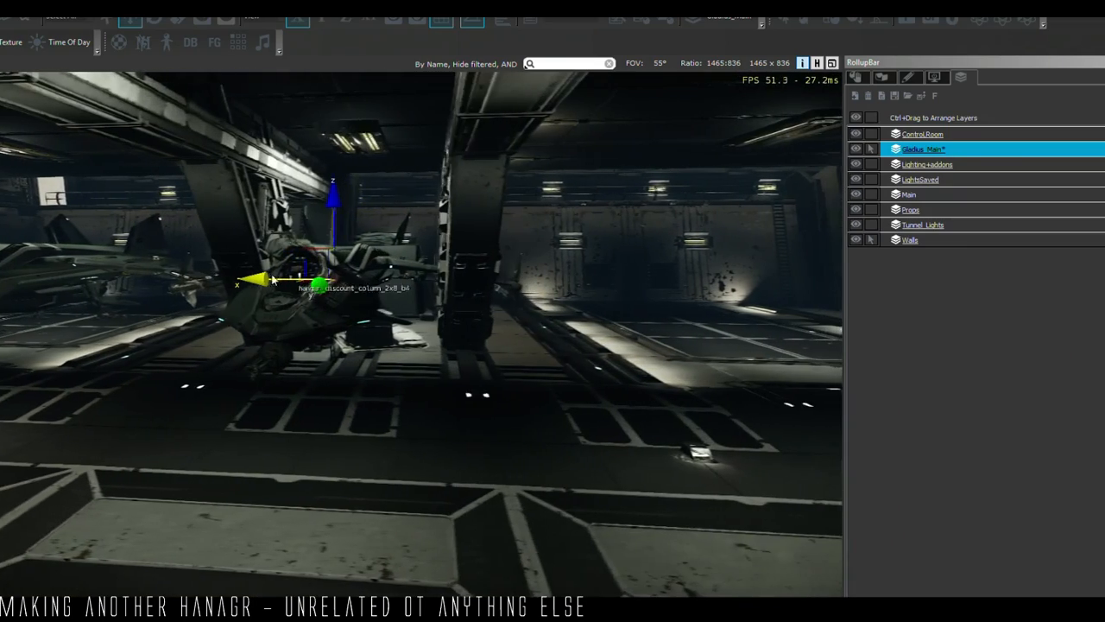
left_click_drag(272, 280, 650, 285)
right_click_drag(650, 285, 777, 267)
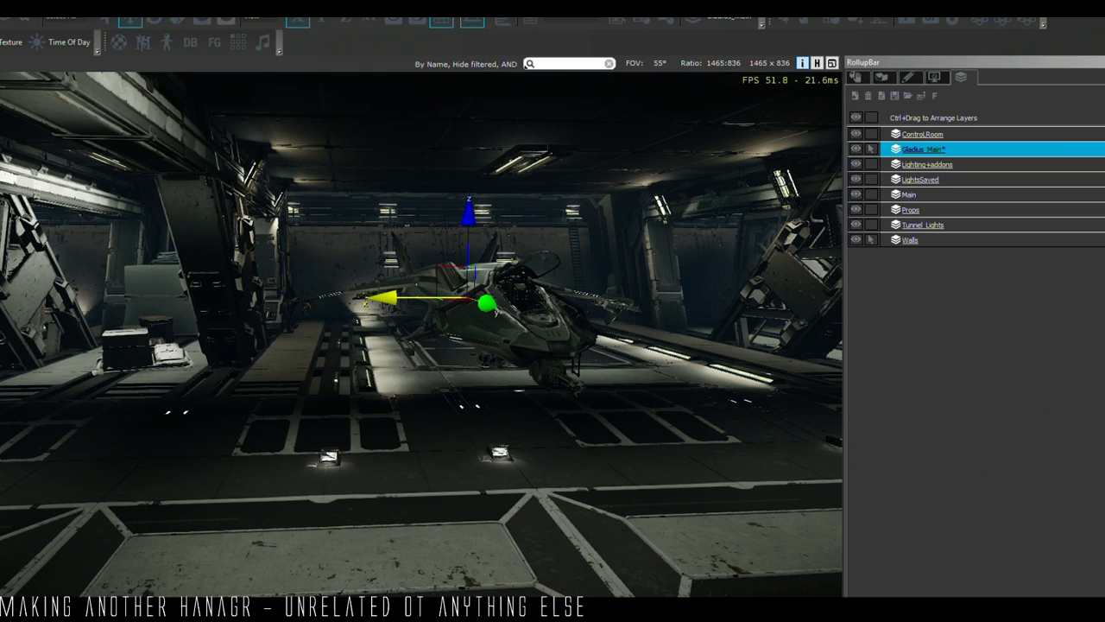
right_click_drag(243, 348, 94, 282)
Step: Place a second Gladius copy in the right hangar bay
key("ctrl+c")
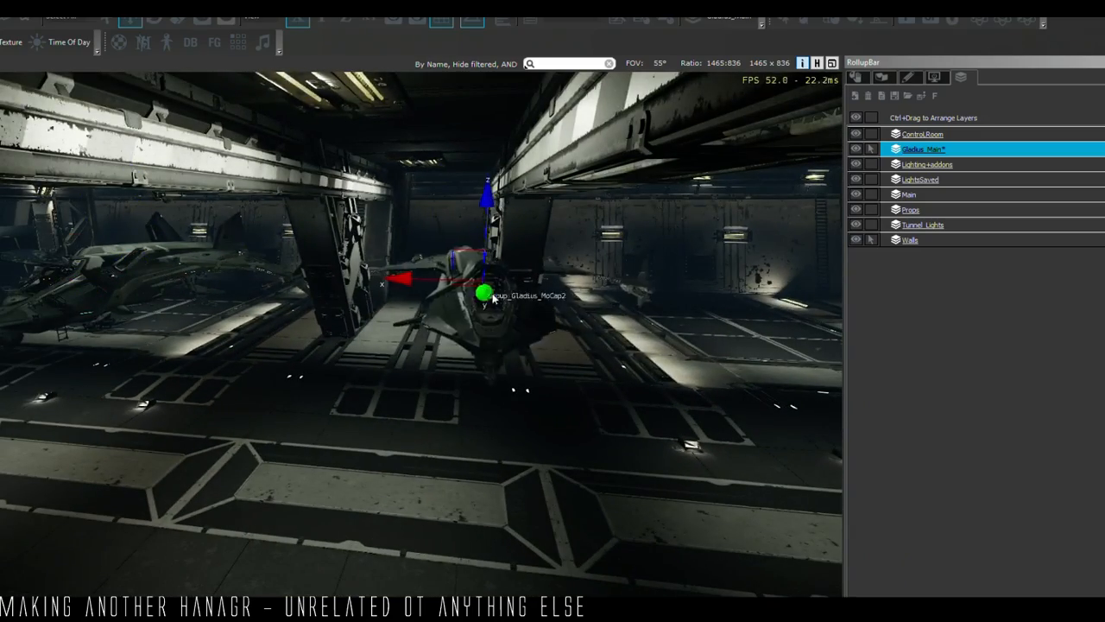
left_click(732, 288)
right_click_drag(732, 288, 799, 298)
mouse_move(433, 366)
right_mouse_down()
mouse_move(475, 388)
mouse_move(434, 366)
right_mouse_up()
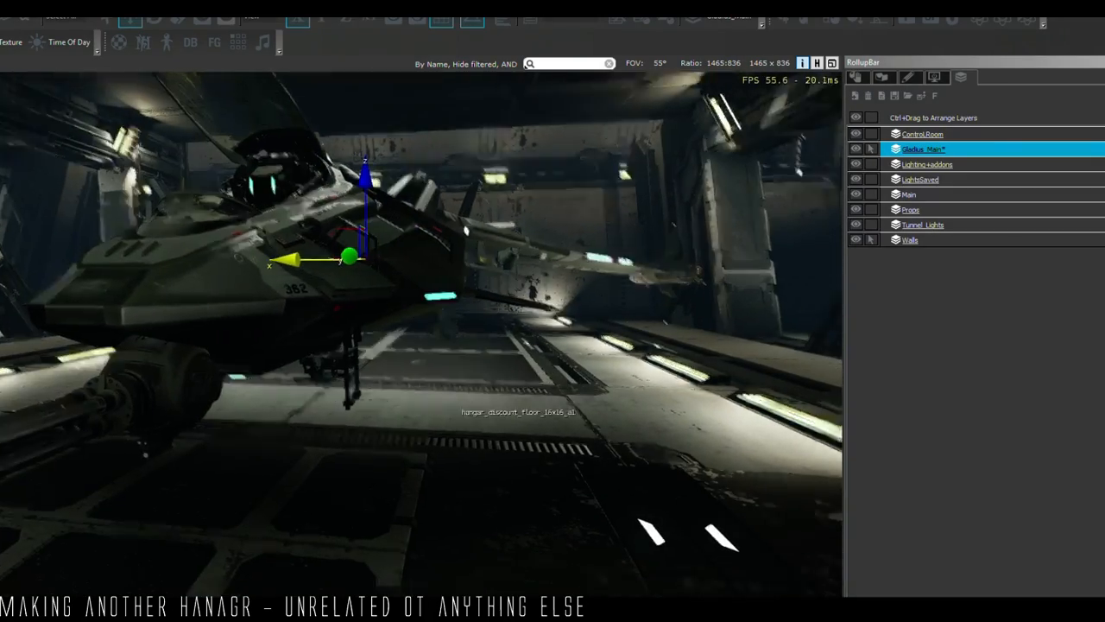
right_click_drag(483, 402, 423, 389)
Step: Save the Gladius_Main layer changes with Ctrl+S
key("ctrl+s")
right_click_drag(483, 449, 522, 449)
mouse_move(483, 389)
right_mouse_down()
mouse_move(510, 386)
mouse_move(492, 385)
right_mouse_up()
left_click(858, 79)
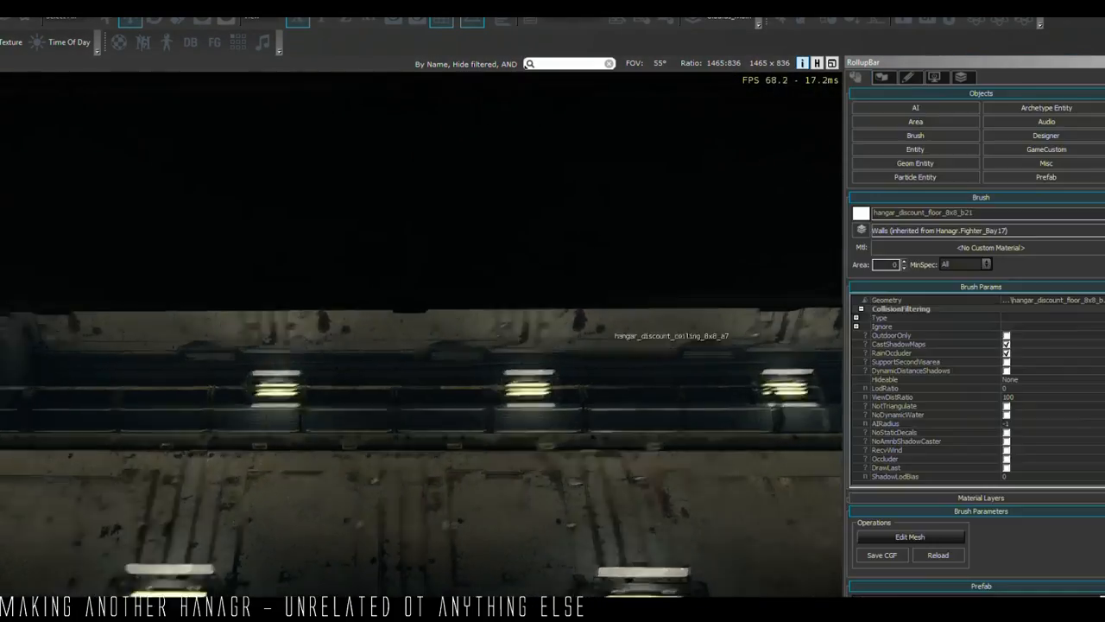
Step: Fly to the lit doorway and make Walls the active layer
right_click_drag(604, 337, 623, 332)
left_click(960, 77)
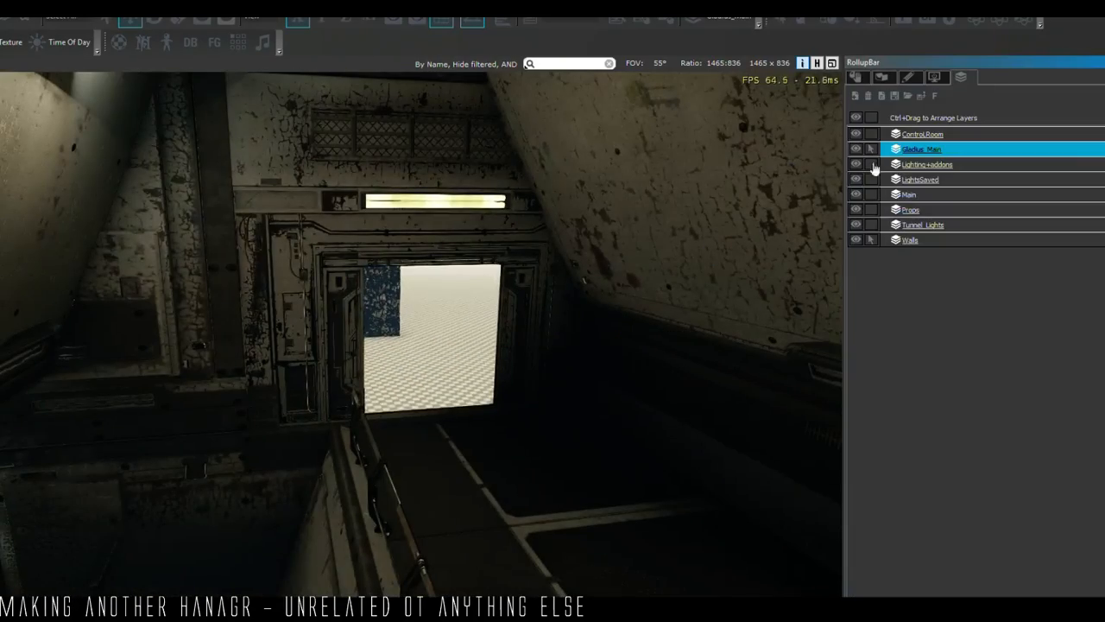
right_click_drag(679, 319, 689, 316)
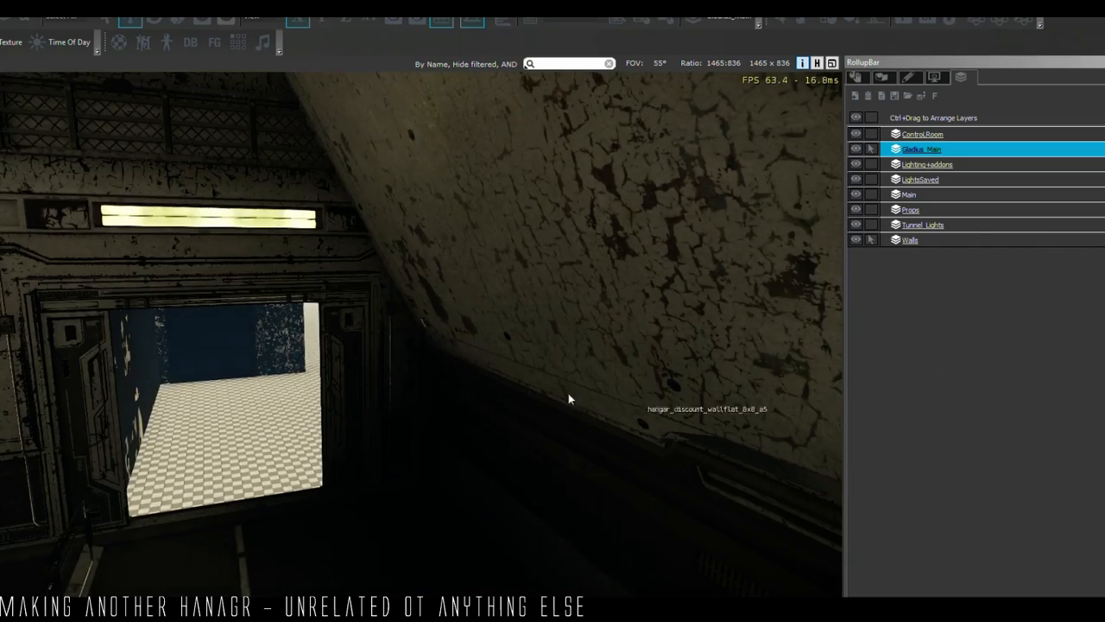
right_click_drag(568, 399, 722, 267)
left_click(990, 240)
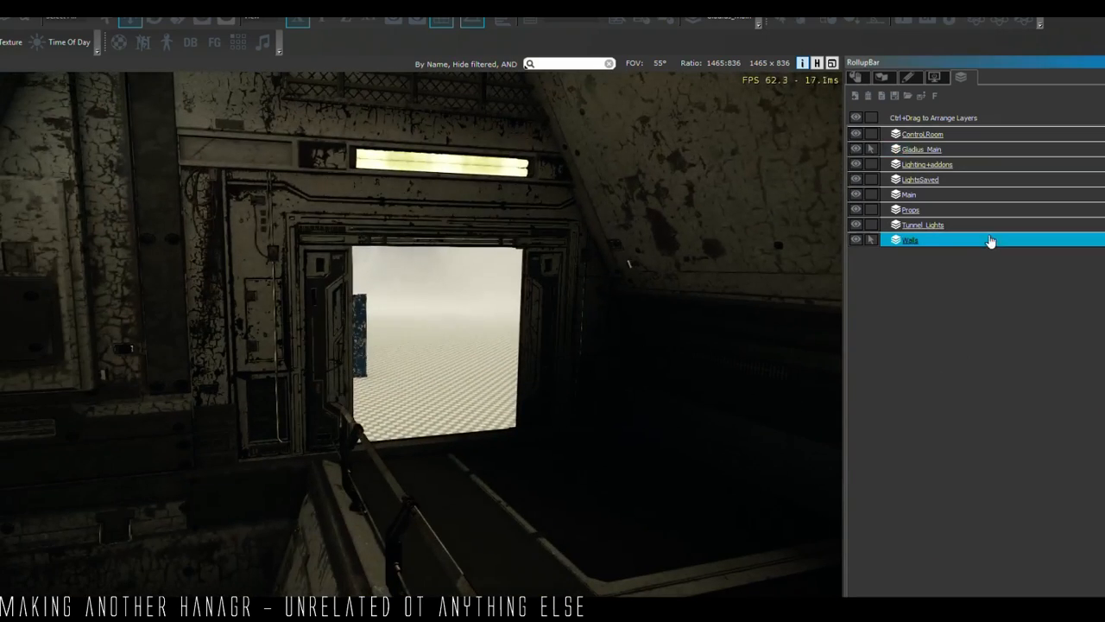
Step: In the brush browser, collapse the wall and hangar_discount_v2 kit folders
left_click(854, 79)
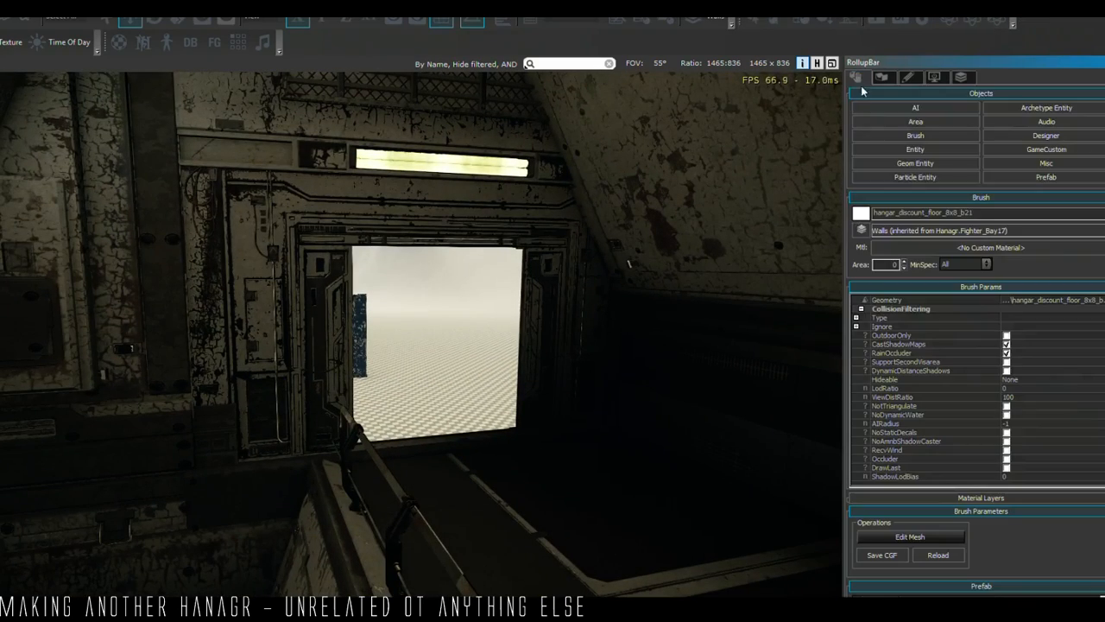
left_click(917, 136)
scroll(998, 331, "up", 7)
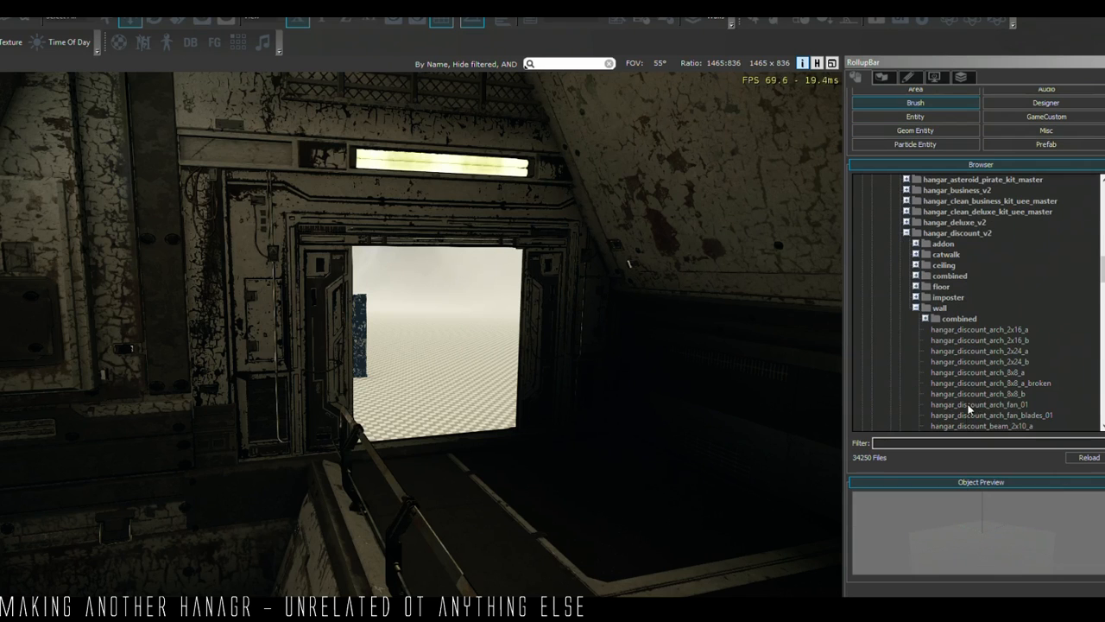
left_click(916, 309)
right_click_drag(511, 357, 309, 359)
key("w")
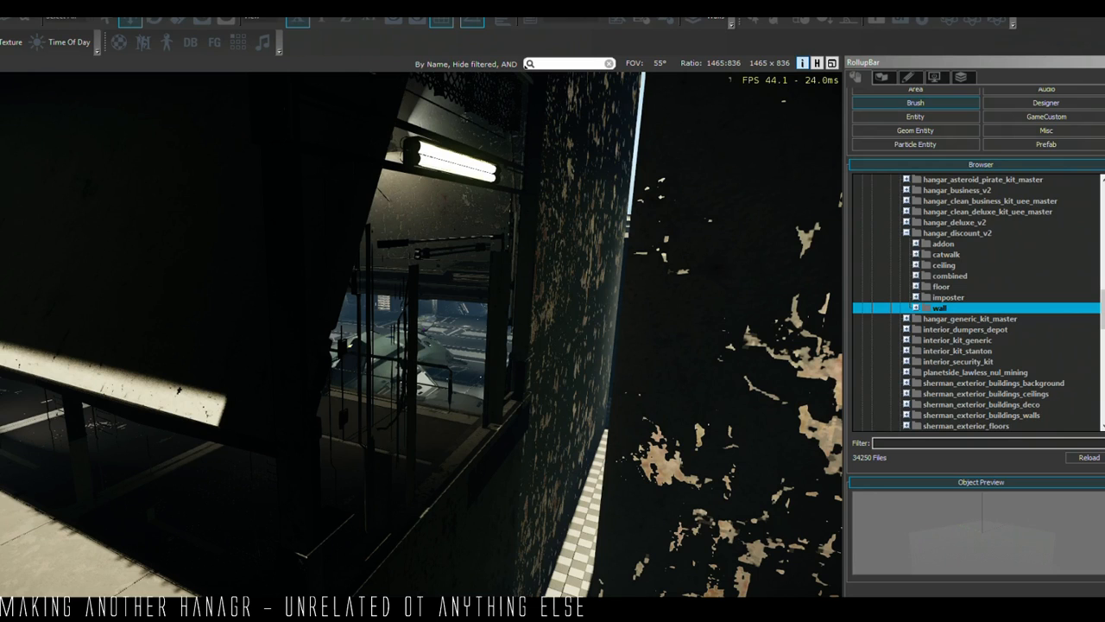
scroll(948, 299, "up", 3)
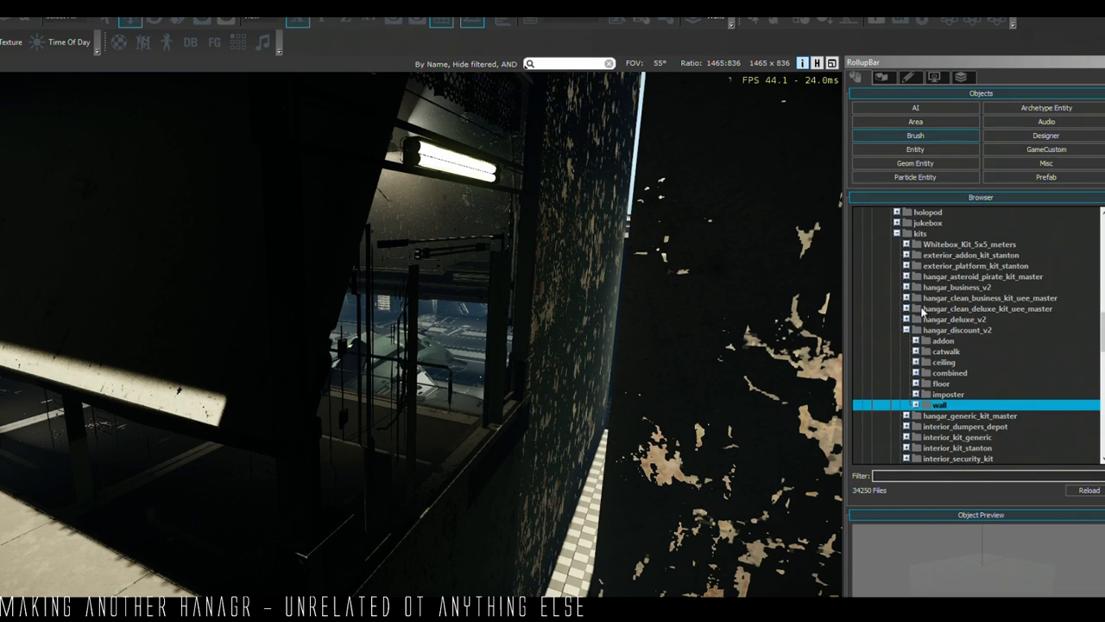
left_click(907, 330)
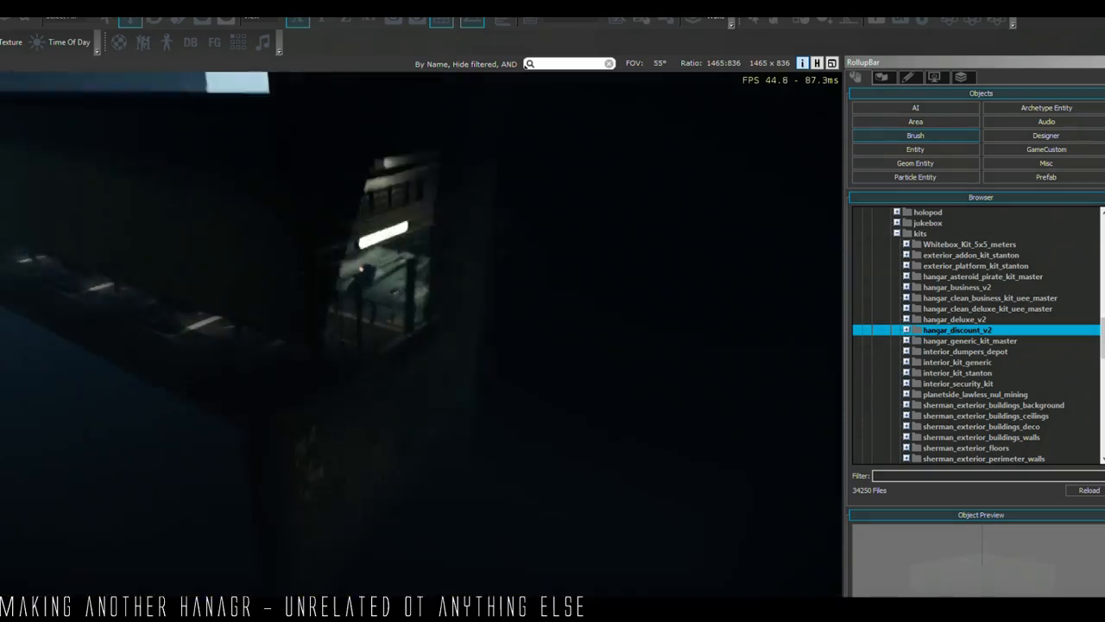
Step: Fly the camera up to the elevator block beside the checkered floor
right_click_drag(485, 223, 486, 224)
right_click_drag(461, 328, 449, 345)
key("w")
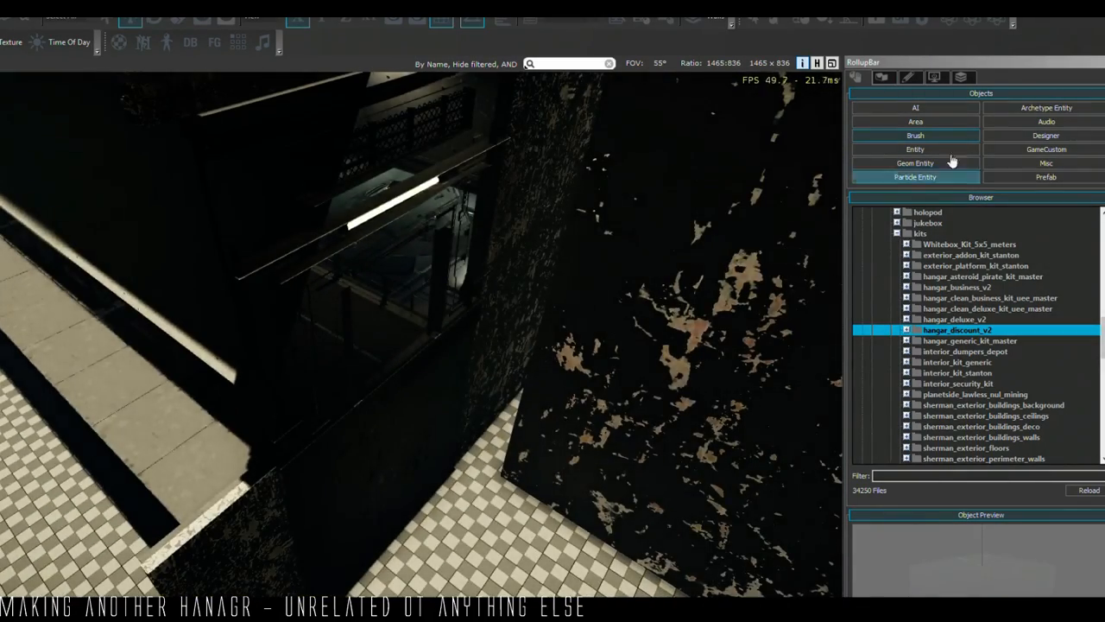
Step: Open all groups in the level and select the small doorframe by the elevator
left_click(138, 7)
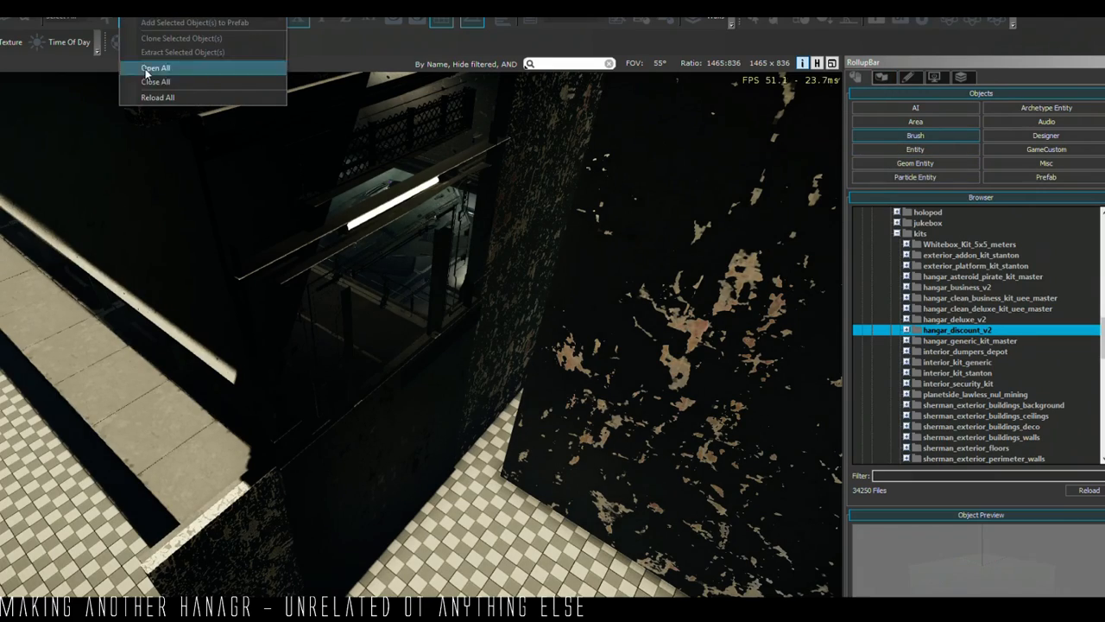
left_click(146, 69)
right_click_drag(325, 202, 324, 202)
left_click(185, 251)
key("s")
key("a")
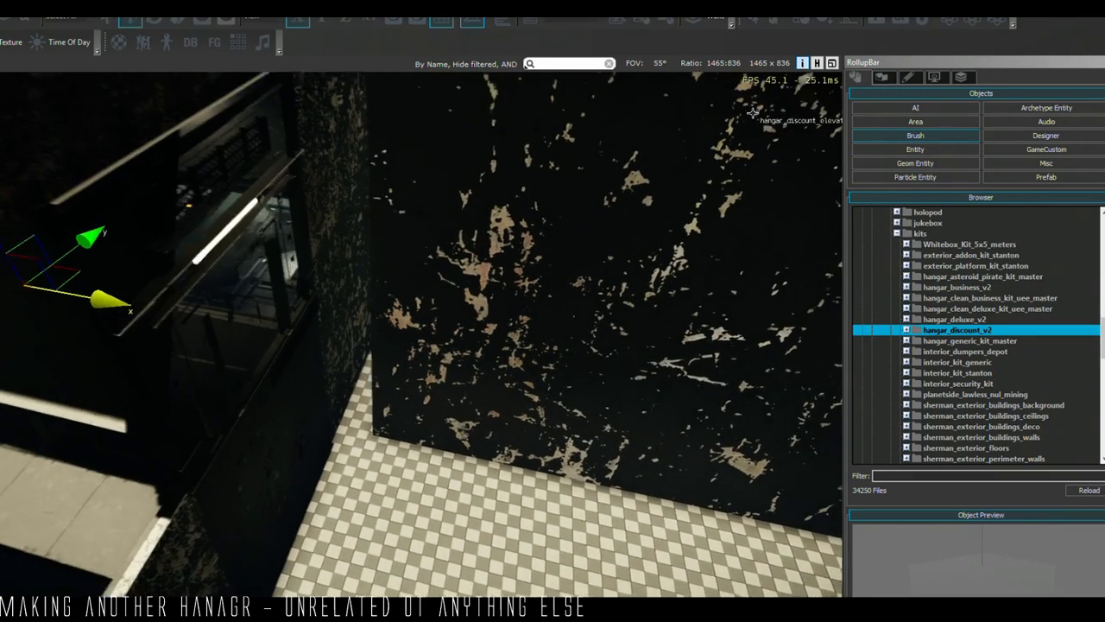
left_click(957, 79)
left_click(657, 329)
left_click(307, 235)
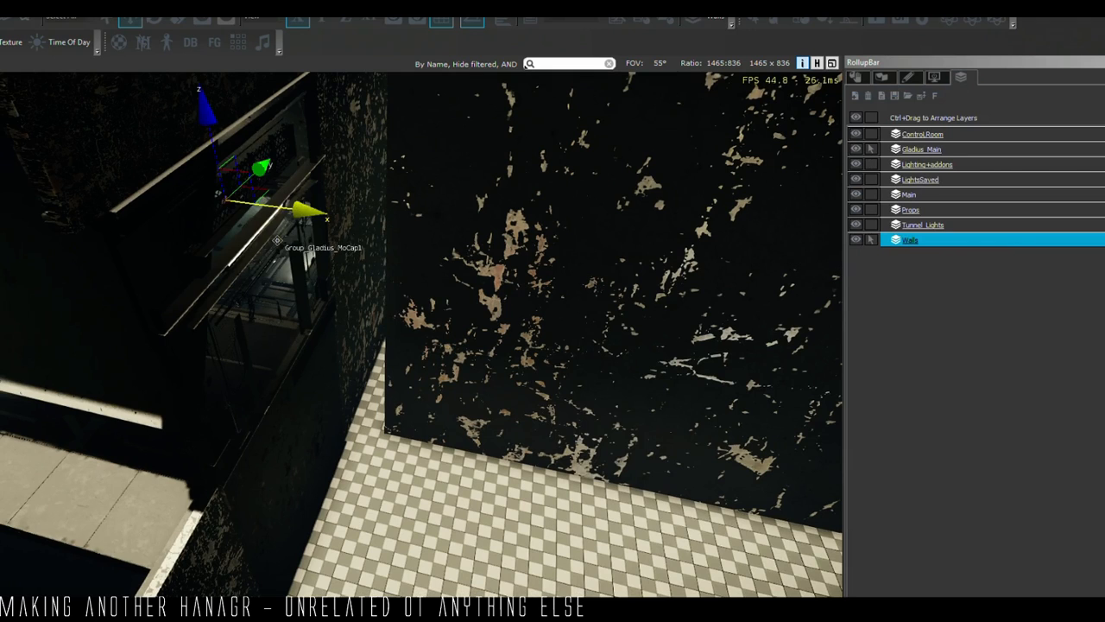
key("a")
left_click(397, 250)
left_click(397, 250)
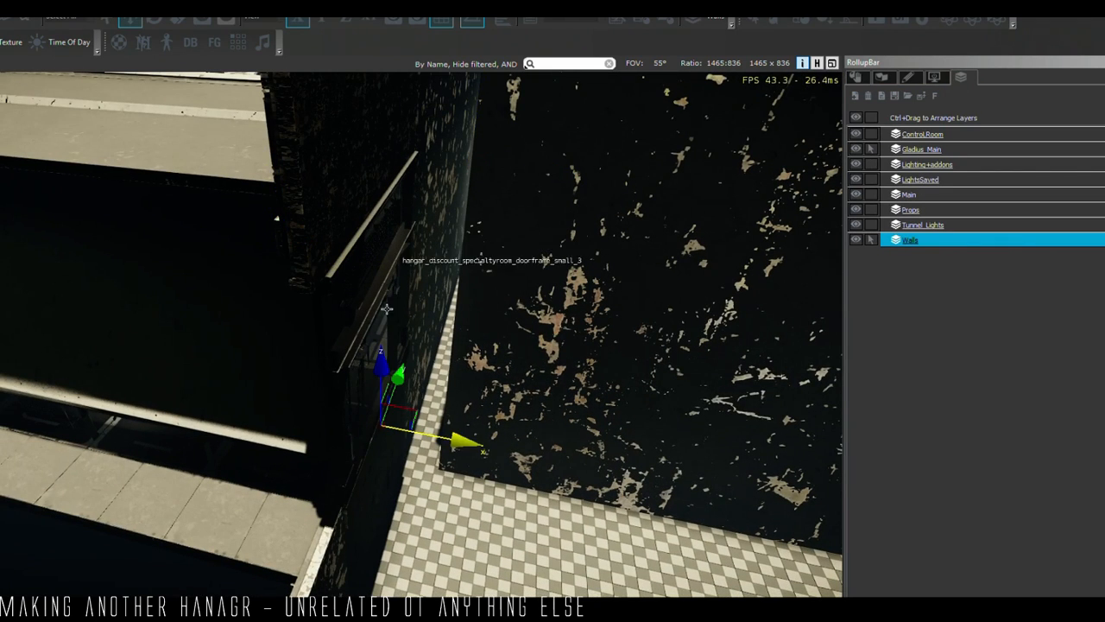
Step: Slide the doorframe along X and rotate it 180° around Z
left_click_drag(445, 439, 454, 440)
key("ctrl+z")
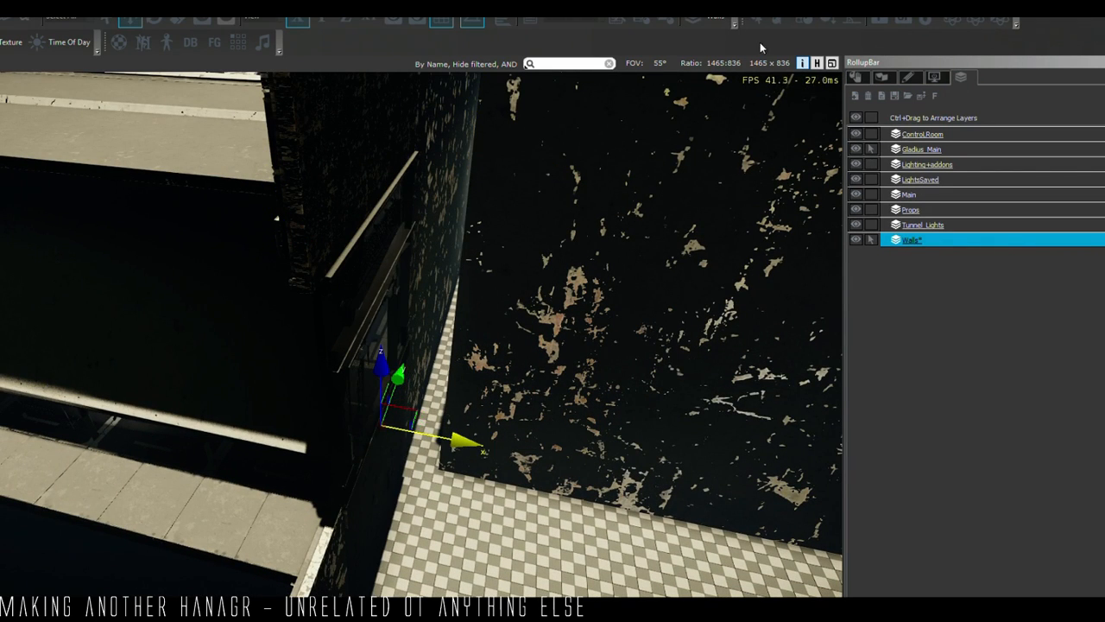
left_click(816, 63)
right_click_drag(466, 350, 473, 360)
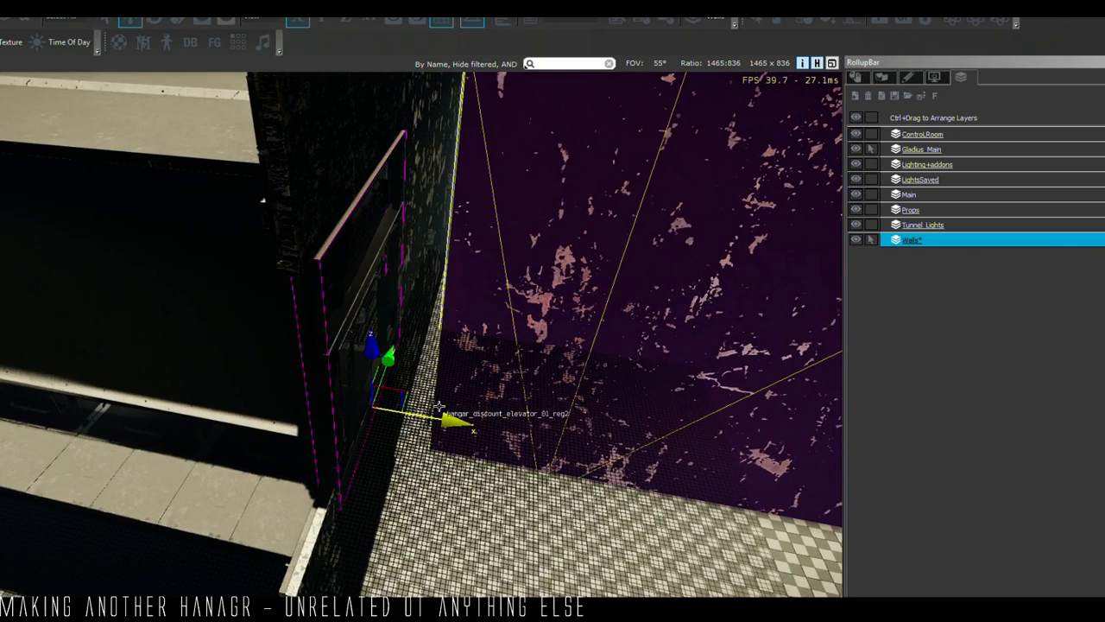
left_click_drag(444, 419, 509, 432)
key("2")
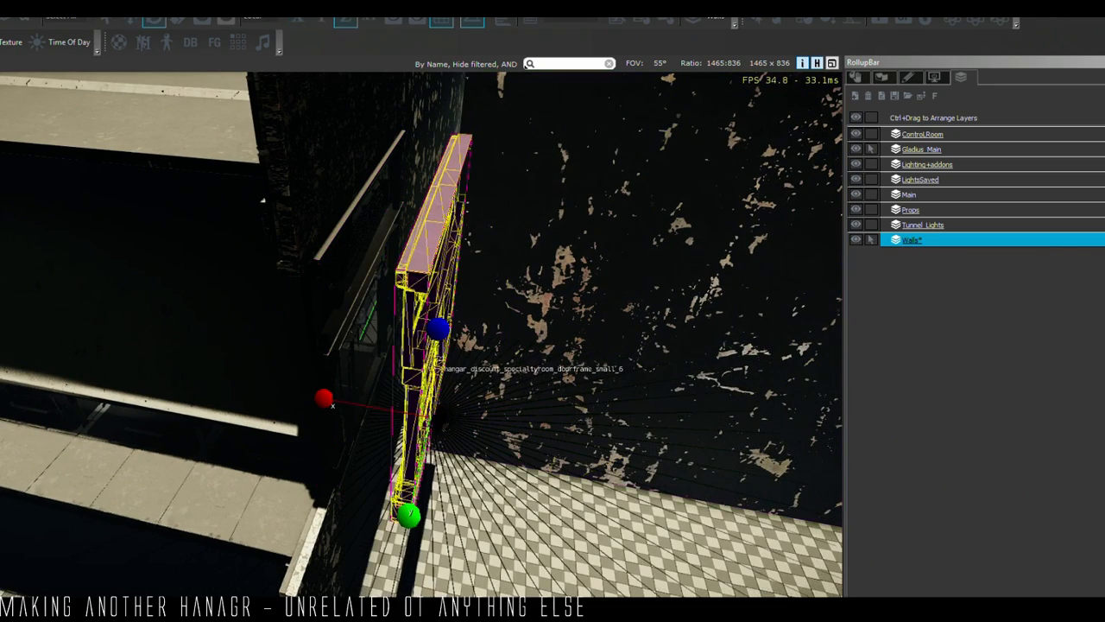
left_click_drag(438, 329, 445, 478)
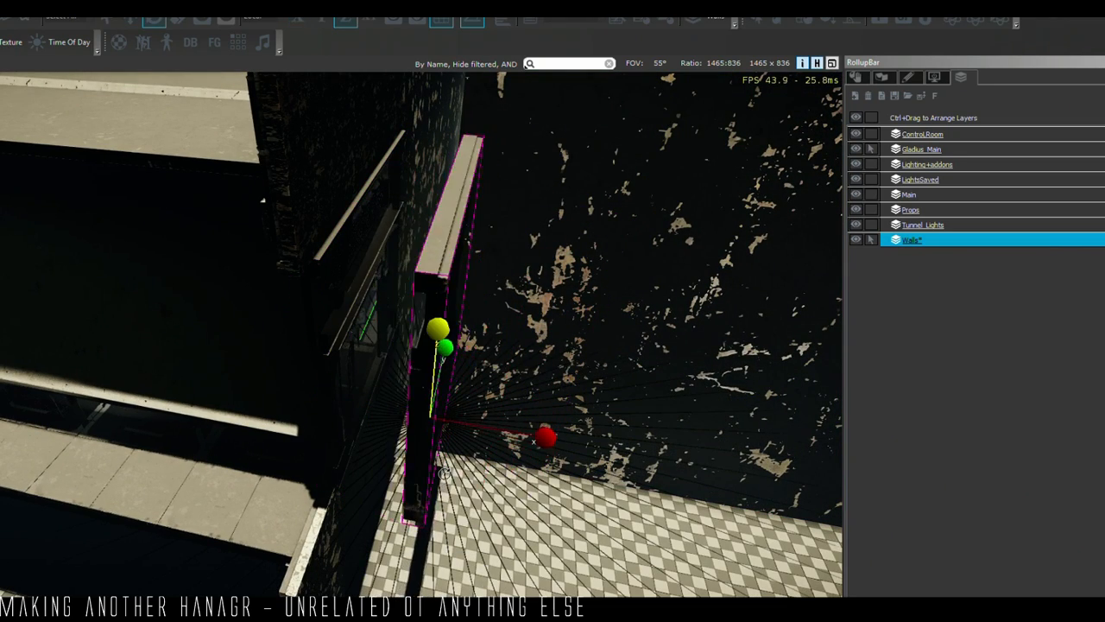
key("1")
scroll(518, 482, "up", 5)
scroll(423, 328, "down", 3)
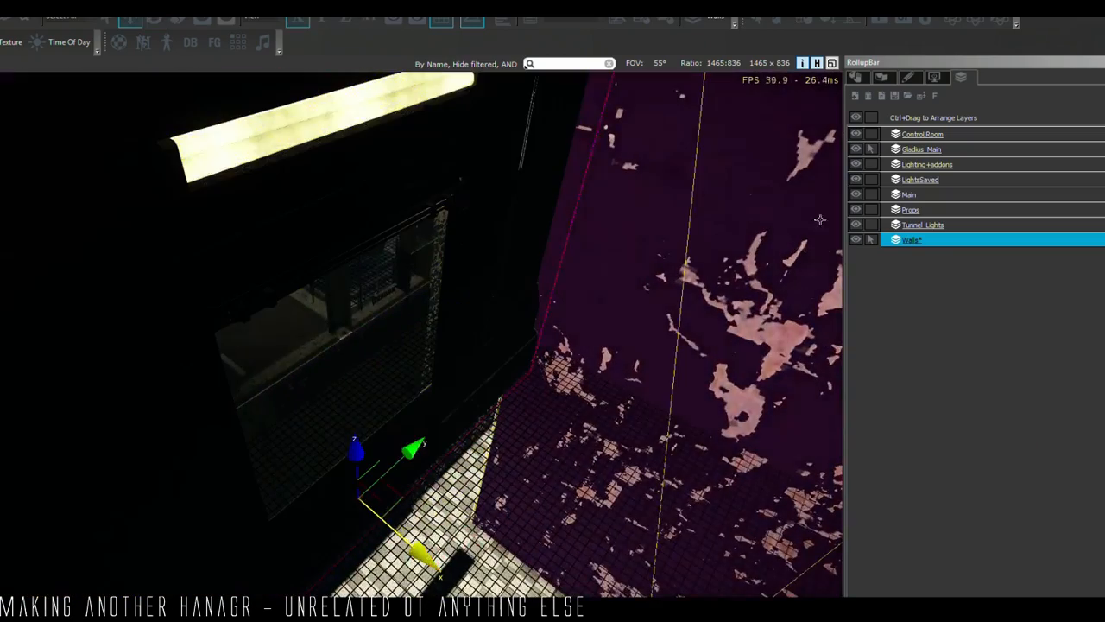
Step: Hide the LightsSaved layer and turn off Shadow Maps in the viewport
left_click(934, 78)
left_click(861, 78)
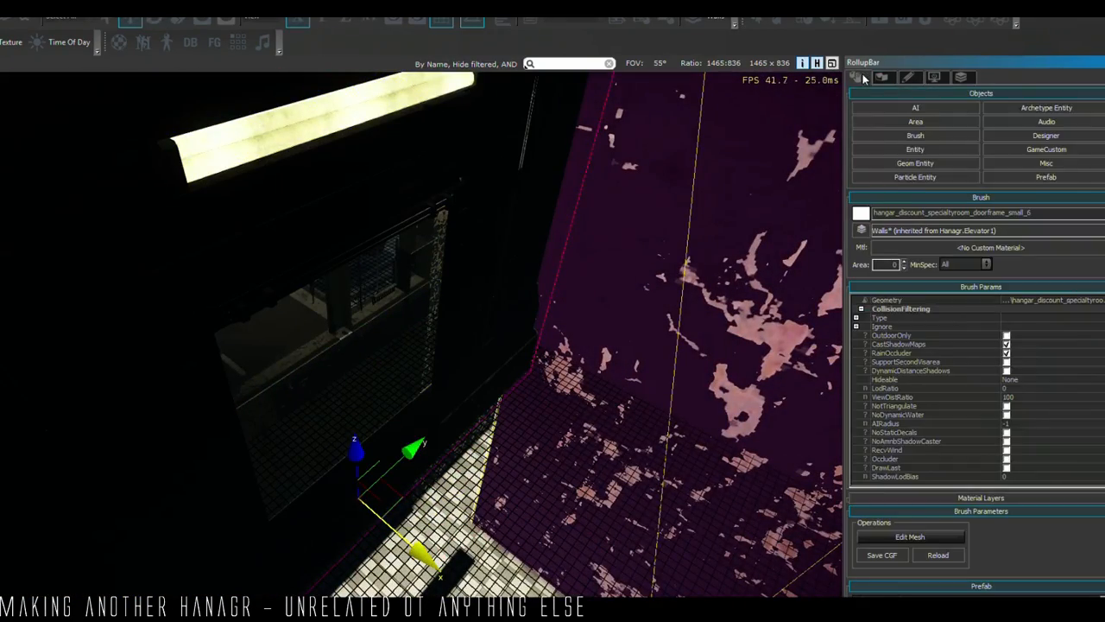
left_click(939, 78)
left_click(959, 78)
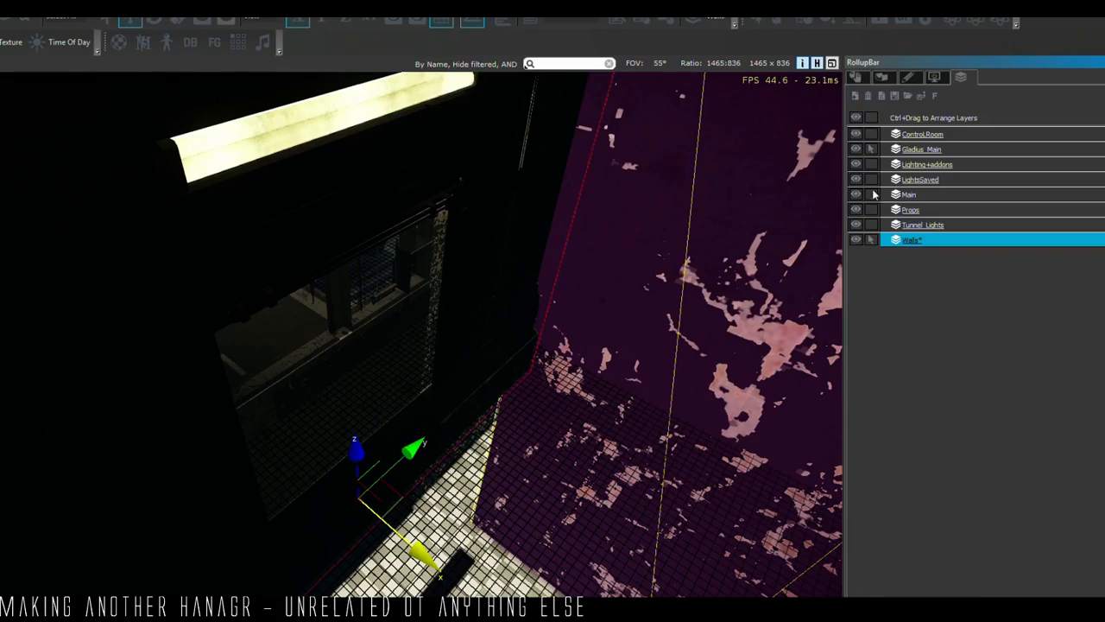
left_click(856, 180)
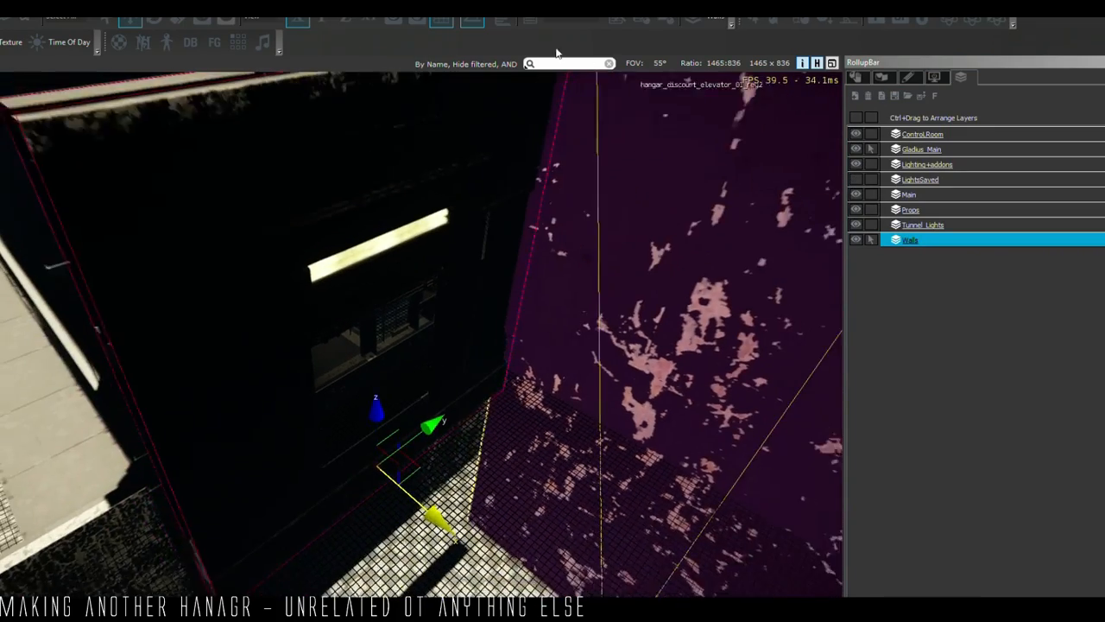
left_click(935, 77)
left_click(942, 257)
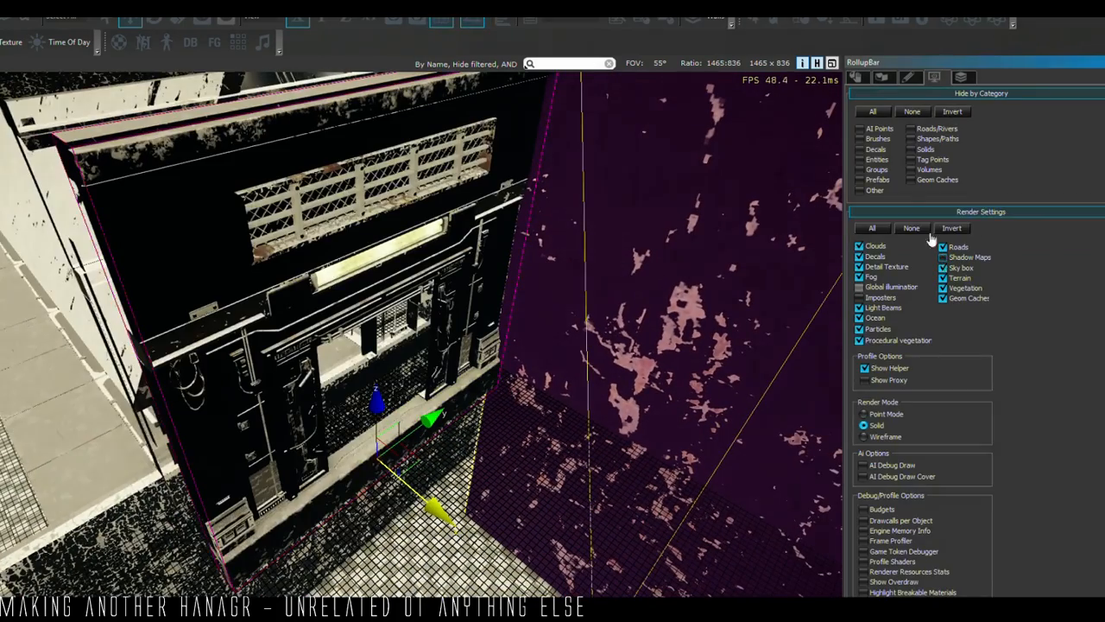
left_click(856, 78)
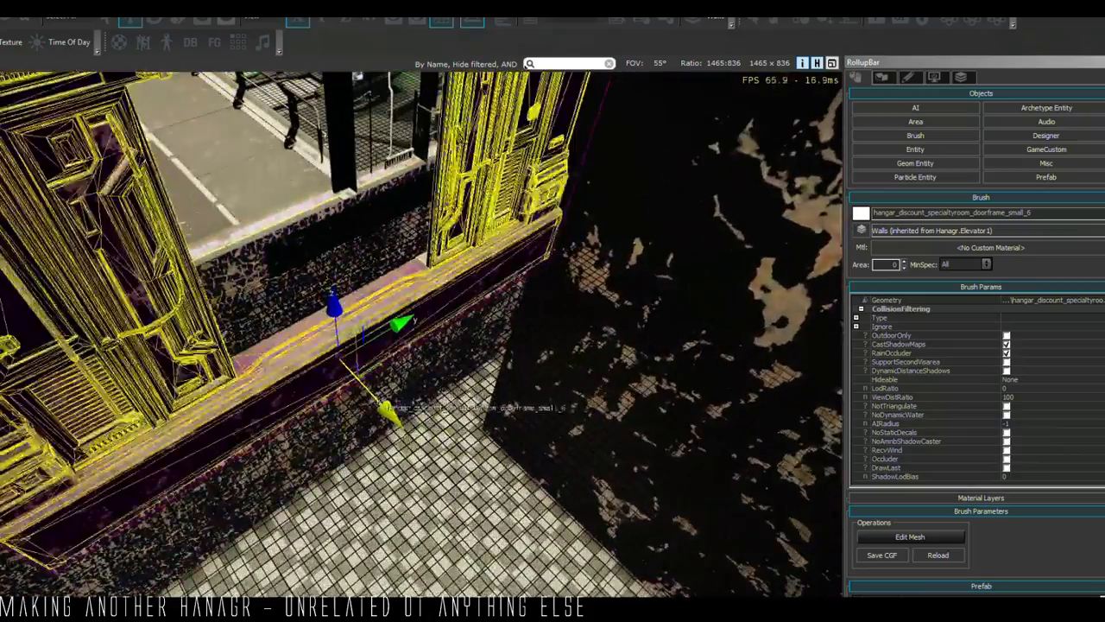
Step: Slide the doorframe back along X into place beside the elevator
left_click_drag(382, 408, 308, 335)
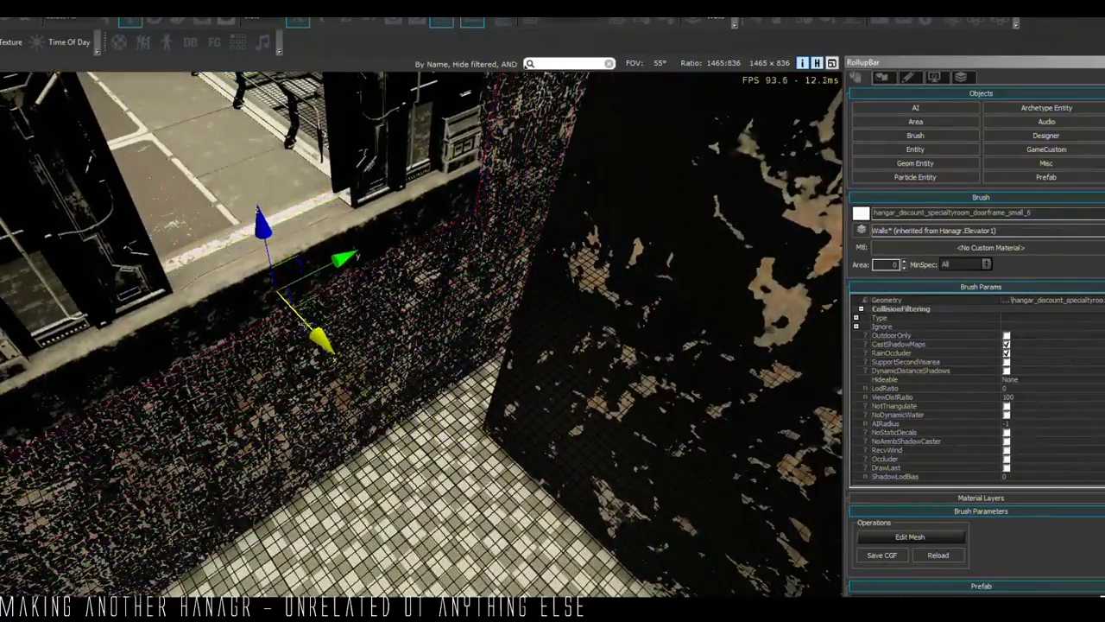
right_click_drag(308, 335, 250, 332)
mouse_move(535, 332)
right_mouse_down()
mouse_move(537, 298)
mouse_move(557, 304)
mouse_move(453, 285)
right_mouse_up()
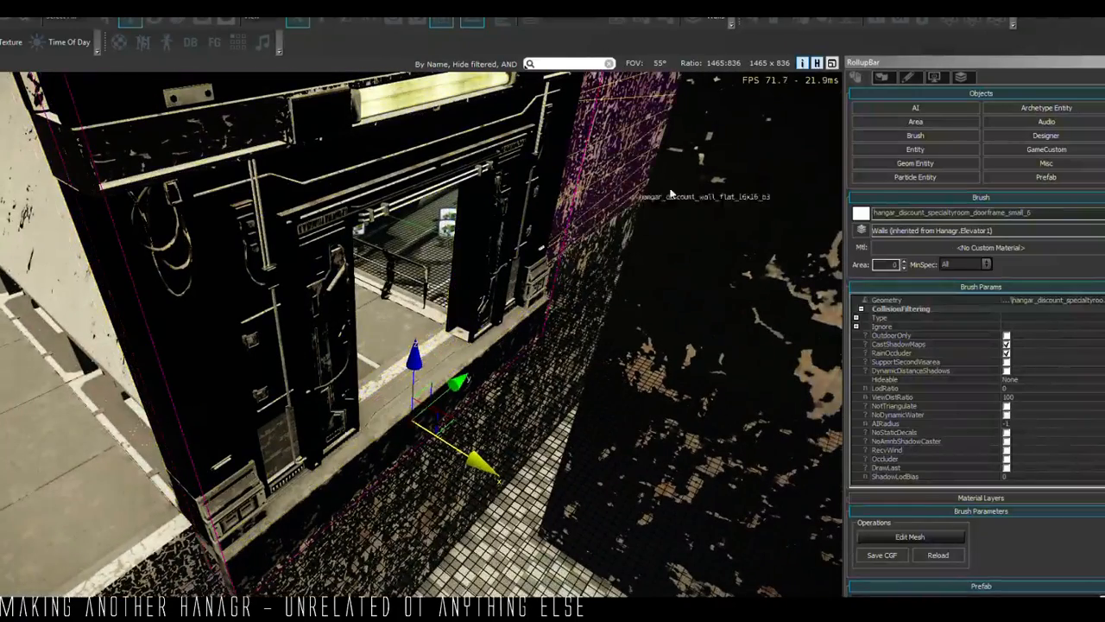
Step: In the Brush browser, navigate to buildingsets > human > lowtech > charlie > int
left_click(902, 136)
scroll(922, 273, "down", 4)
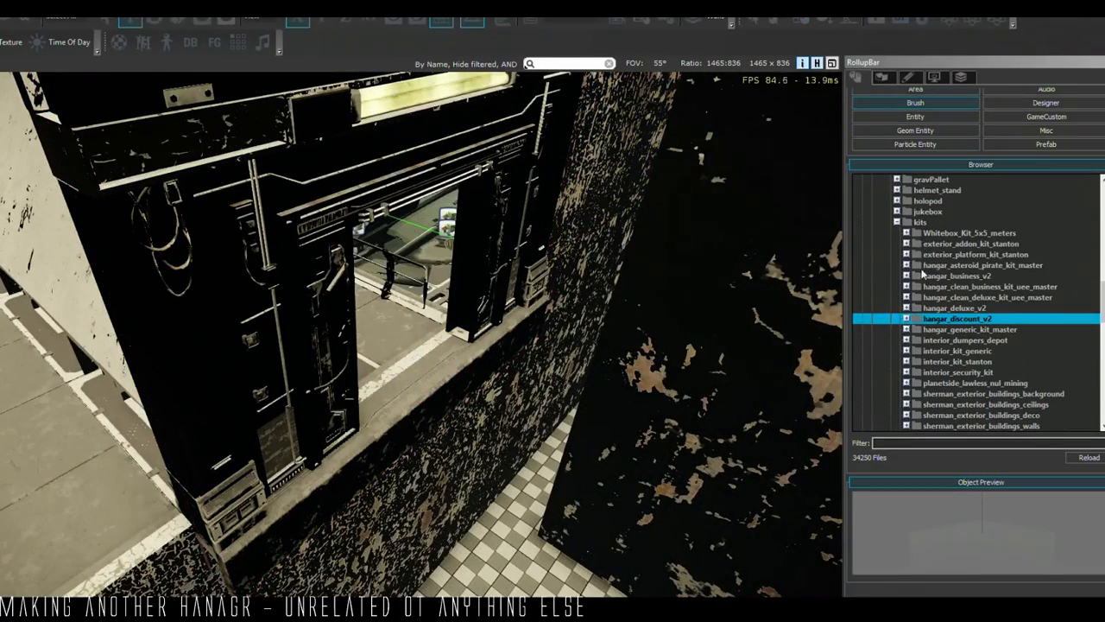
left_click(897, 223)
scroll(897, 228, "up", 8)
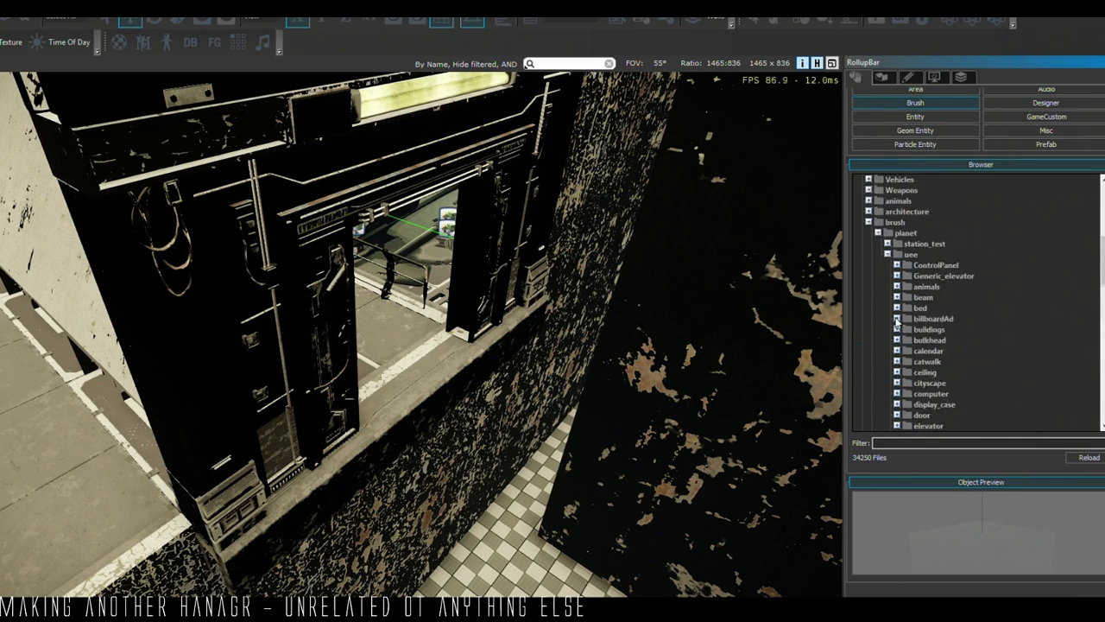
left_click(887, 286)
left_click(872, 255)
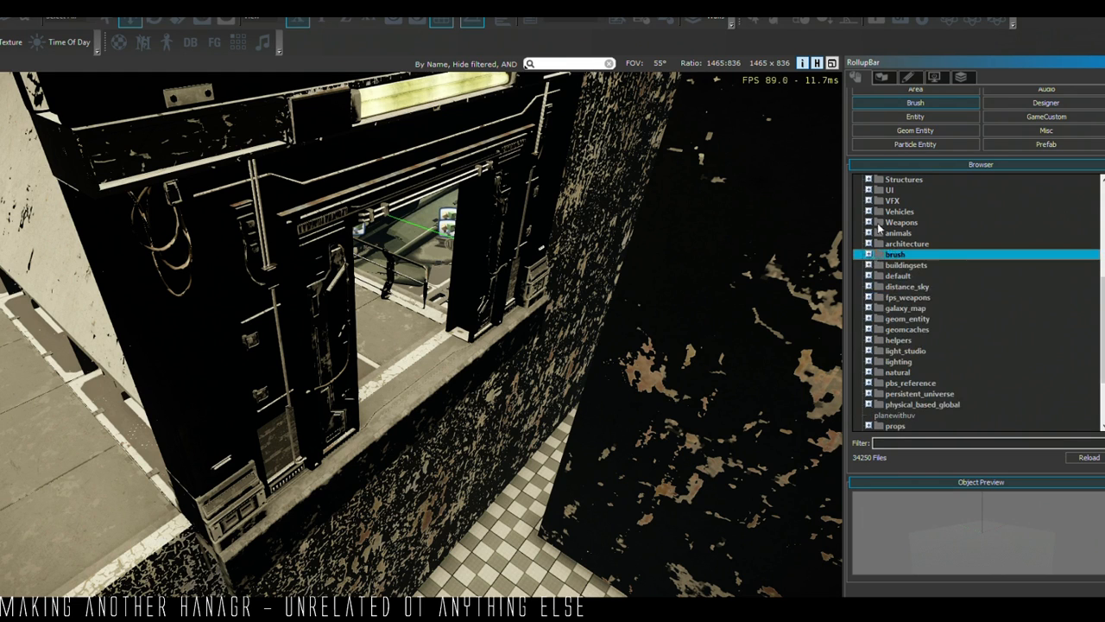
left_click(869, 265)
left_click(877, 297)
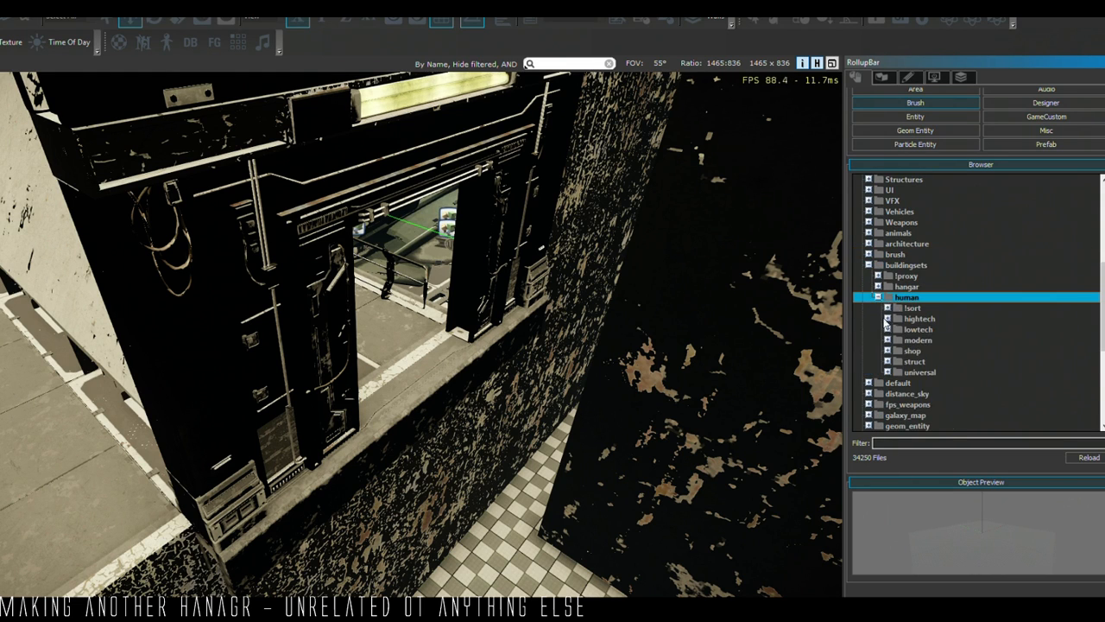
left_click(887, 329)
left_click(896, 362)
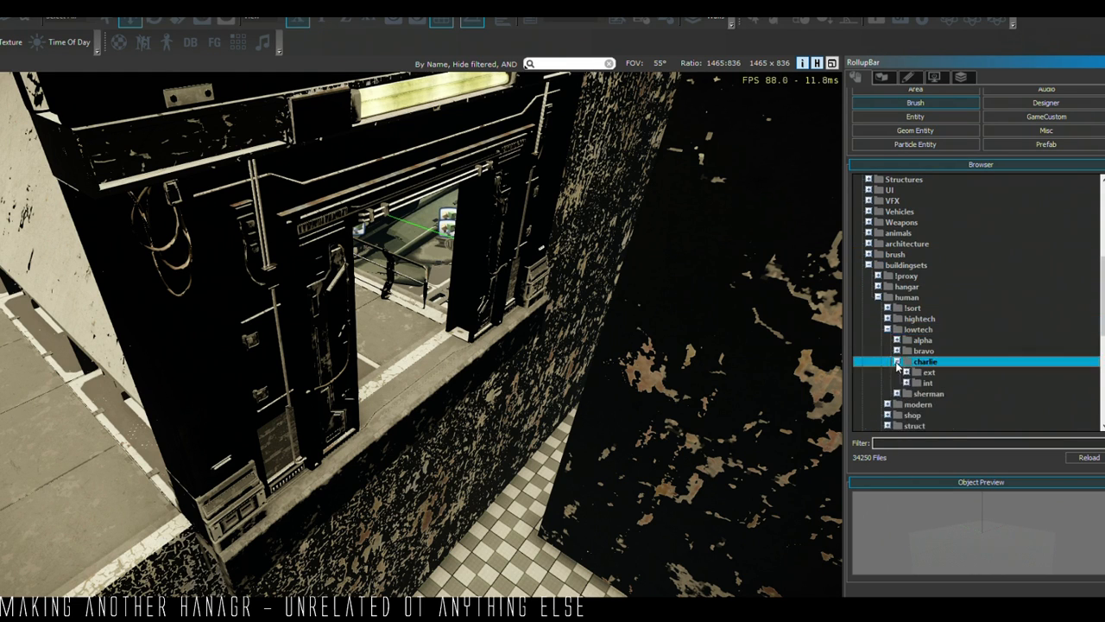
scroll(908, 340, "down", 2)
left_click(906, 319)
Step: Preview the charlie interior models down to basehall_stairs_wall_01
scroll(965, 294, "down", 4)
scroll(974, 311, "down", 5)
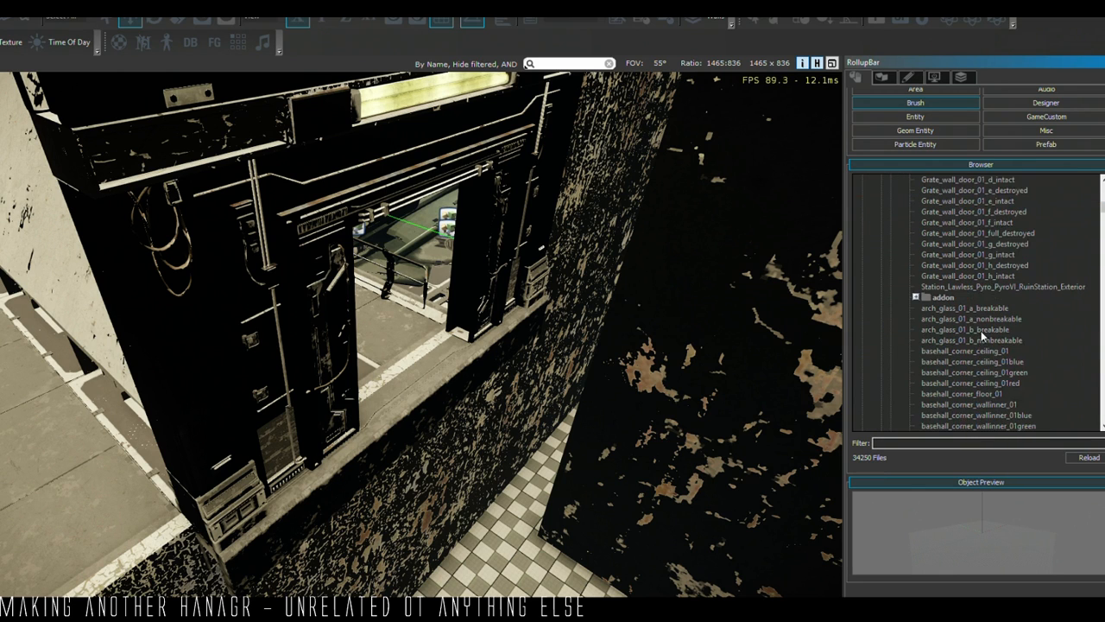
left_click(993, 222)
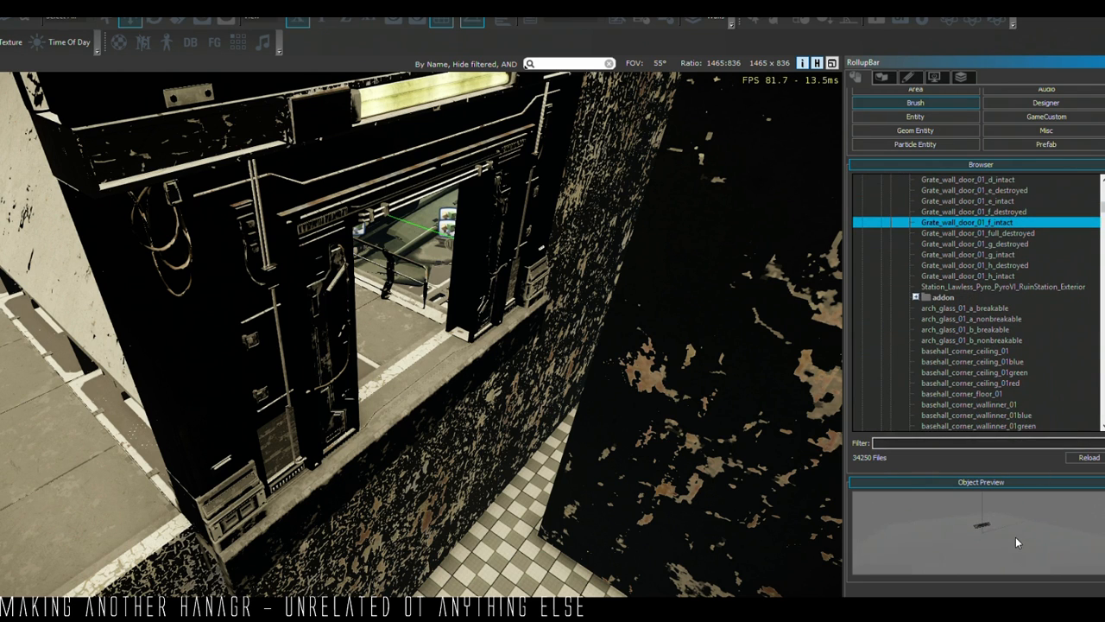
scroll(968, 315, "down", 2)
scroll(970, 320, "down", 5)
left_click(993, 213)
scroll(1000, 202, "down", 1)
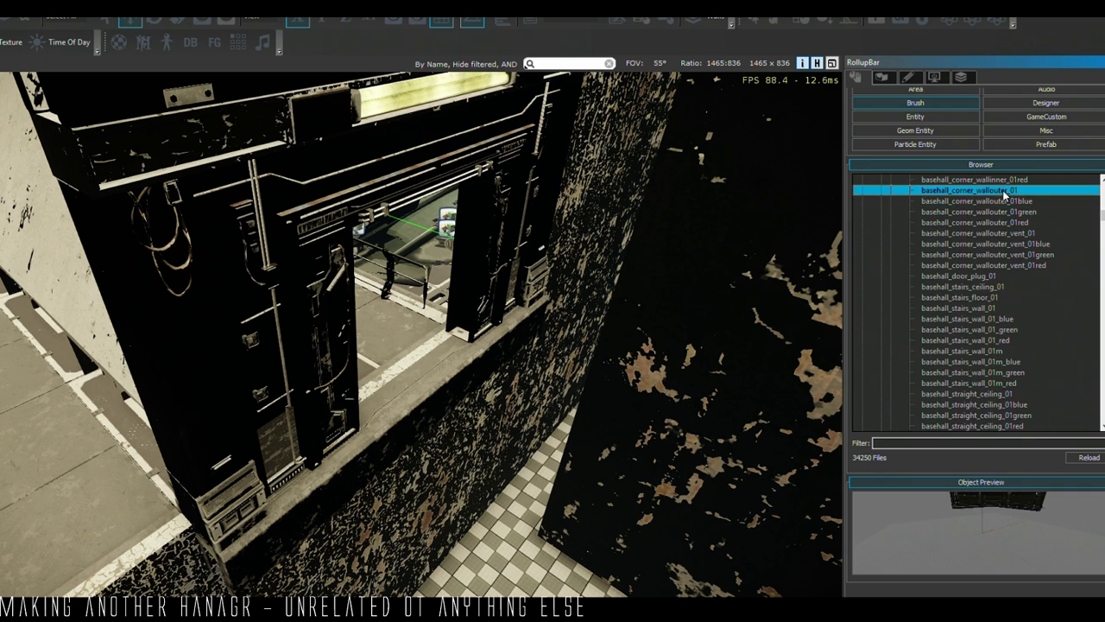
left_click(971, 306)
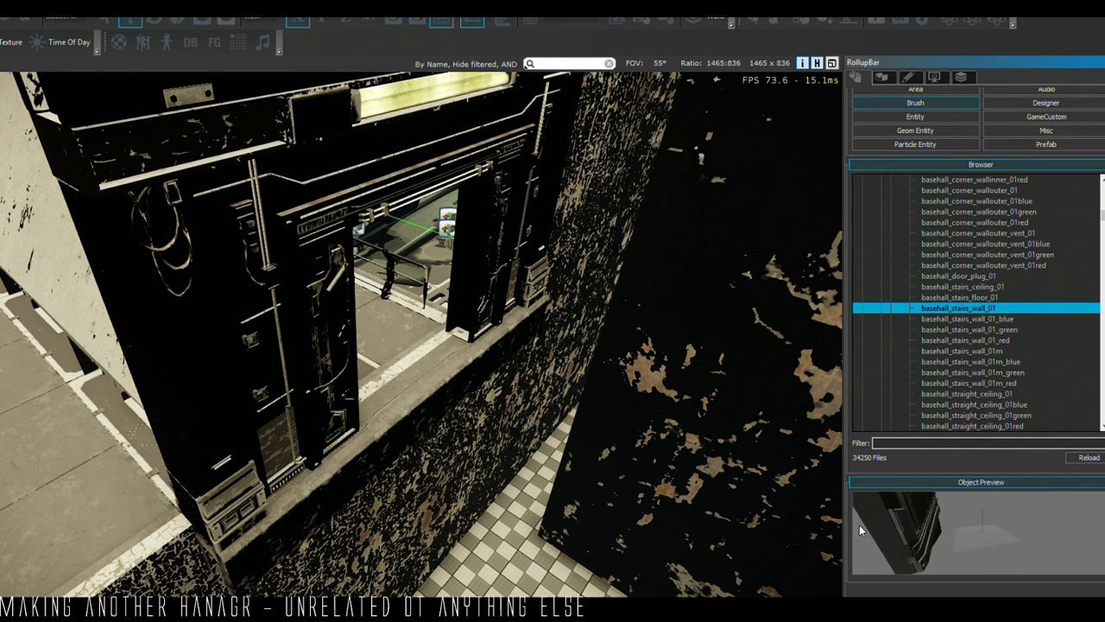
Step: Drag basehall_stairs_wall_01 into the level and drop it on the hangar floor
key("s")
right_click_drag(641, 455, 665, 384)
mouse_move(962, 309)
left_mouse_down()
mouse_move(883, 353)
mouse_move(552, 484)
mouse_move(259, 569)
left_mouse_up()
mouse_move(164, 280)
right_mouse_down()
mouse_move(208, 274)
mouse_move(268, 431)
mouse_move(245, 509)
right_mouse_up()
key("s")
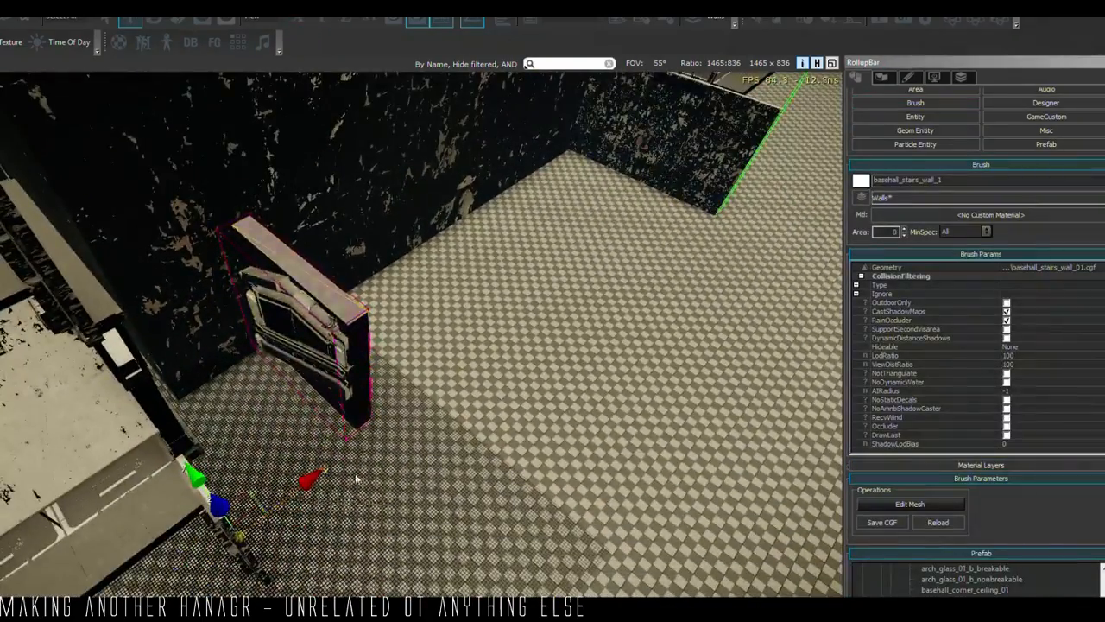
Step: Pick a coarser snapping grid size and slide the first stair wall along Y
right_click_drag(358, 478, 297, 473)
left_click(457, 23)
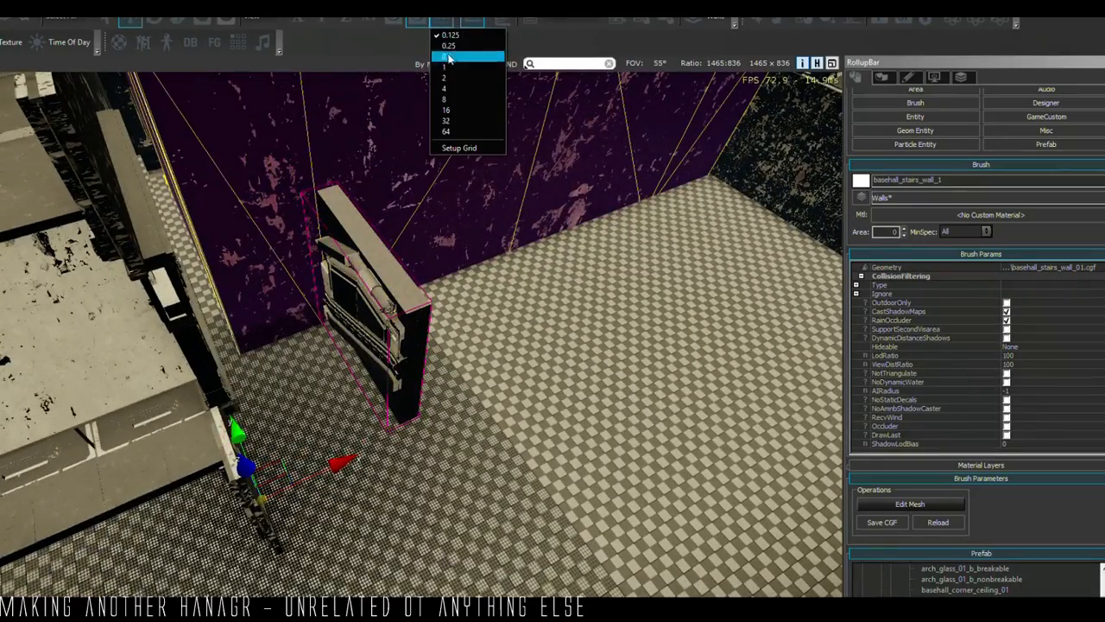
left_click(448, 57)
mouse_move(393, 172)
right_mouse_down()
mouse_move(380, 229)
mouse_move(354, 268)
right_mouse_up()
left_click(281, 375)
key("ctrl+z")
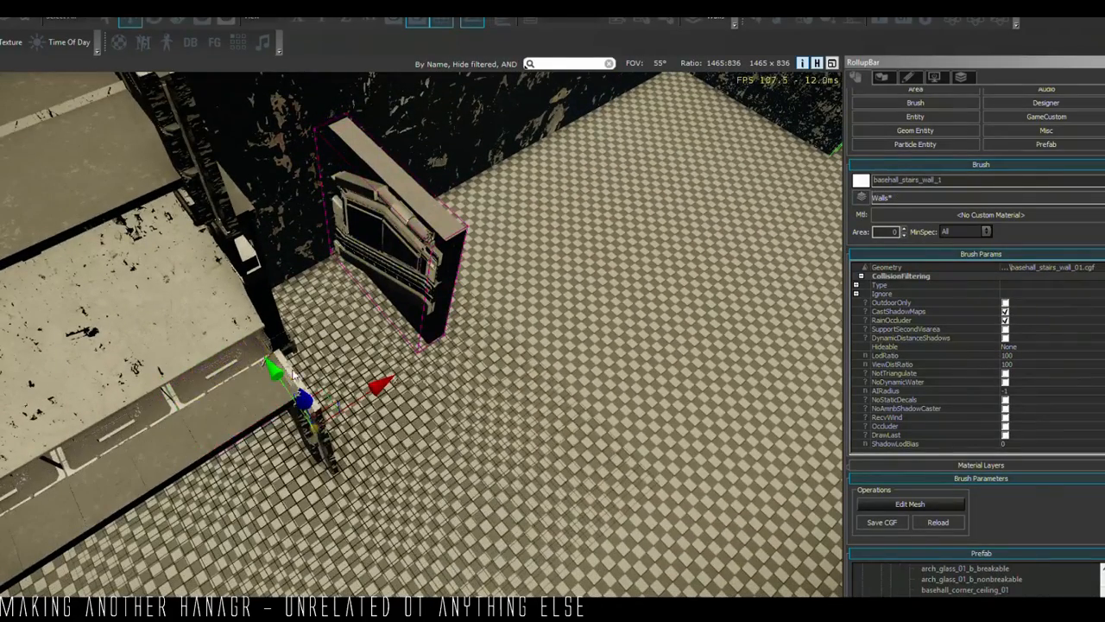
left_click_drag(279, 374, 543, 410)
right_click_drag(543, 410, 523, 394)
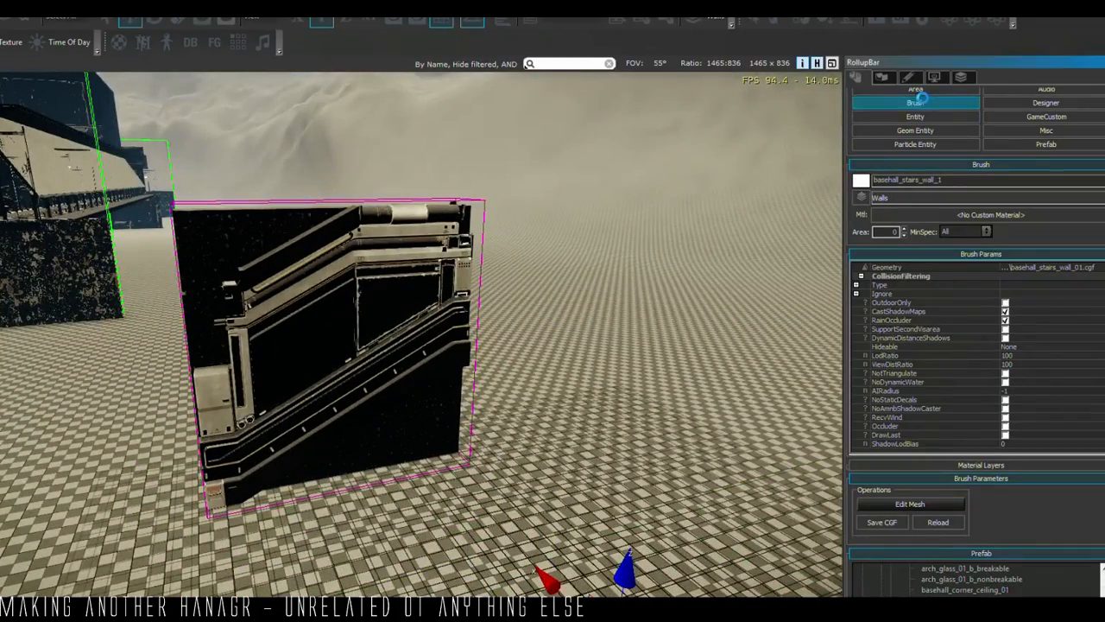
Step: Place the mirrored basehall_stairs_wall_01m opposite the first stair wall
left_click(915, 103)
scroll(1002, 320, "down", 3)
left_click(998, 362)
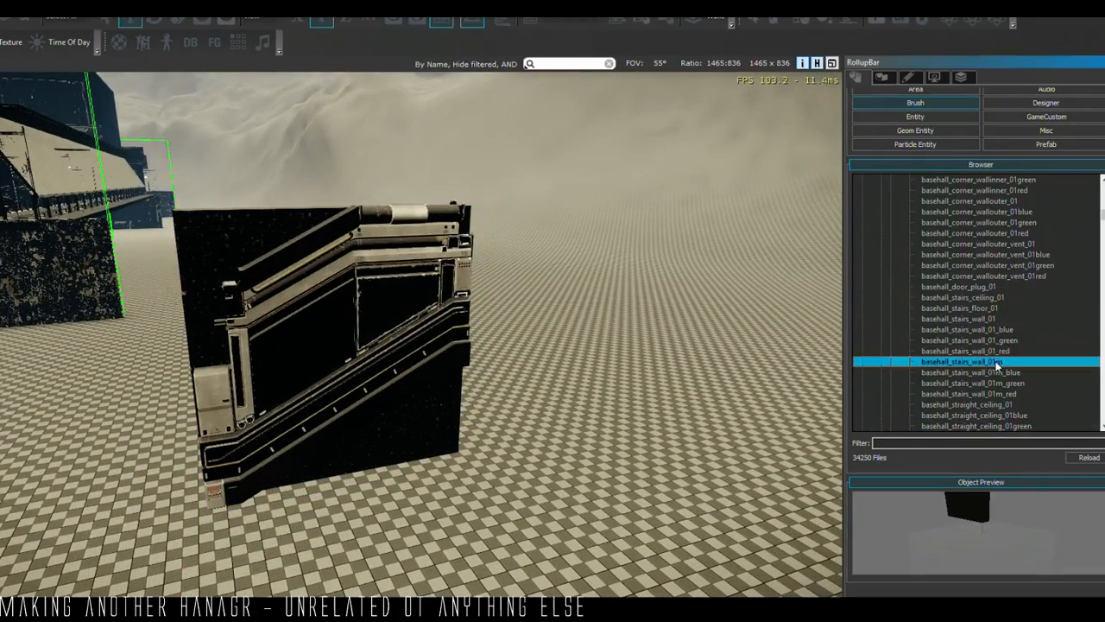
left_click_drag(993, 360, 654, 570)
right_click_drag(653, 570, 639, 591)
left_click(436, 428)
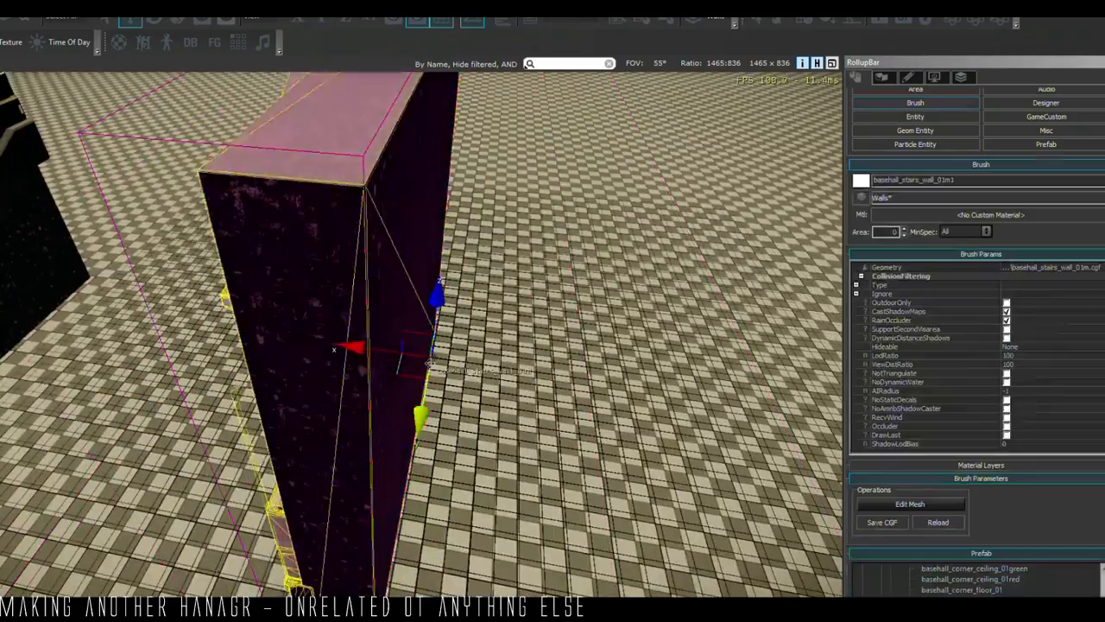
mouse_move(436, 427)
right_mouse_down()
mouse_move(466, 406)
mouse_move(509, 414)
mouse_move(535, 371)
mouse_move(518, 388)
right_mouse_up()
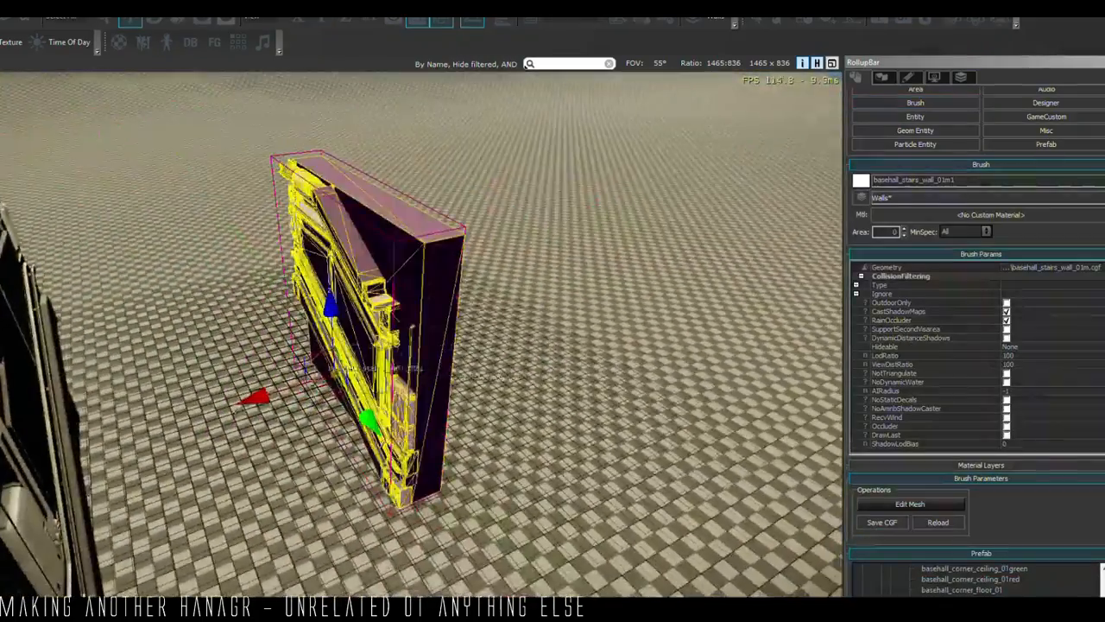
left_click_drag(316, 393, 299, 413)
Step: Select basehall_stairs_floor_01 in the brush asset list
left_click(934, 104)
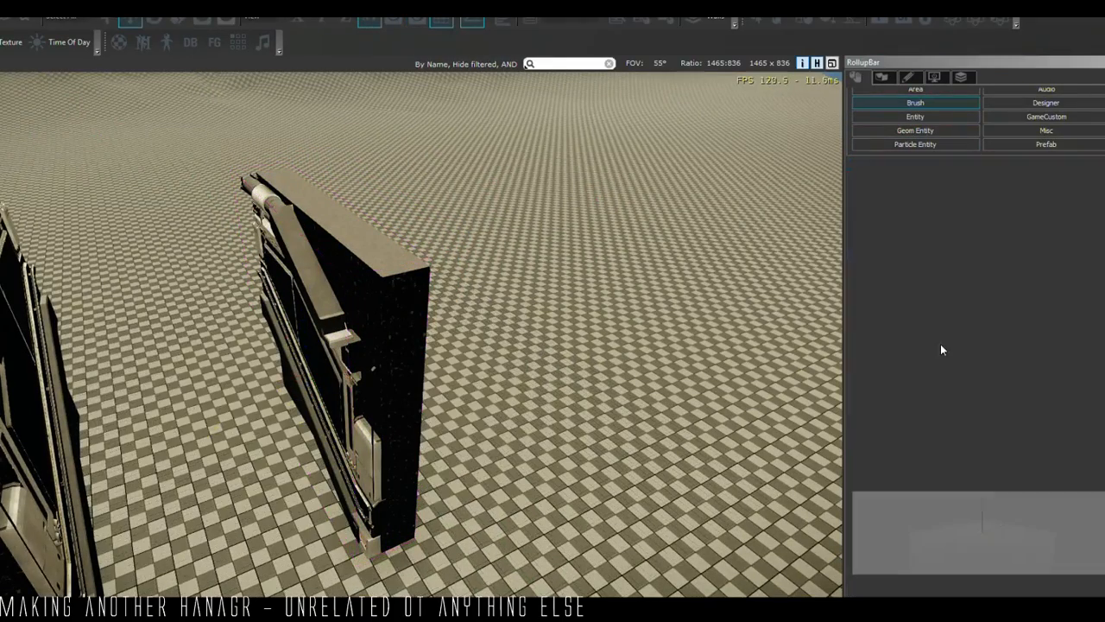
left_click(988, 329)
scroll(981, 353, "up", 5)
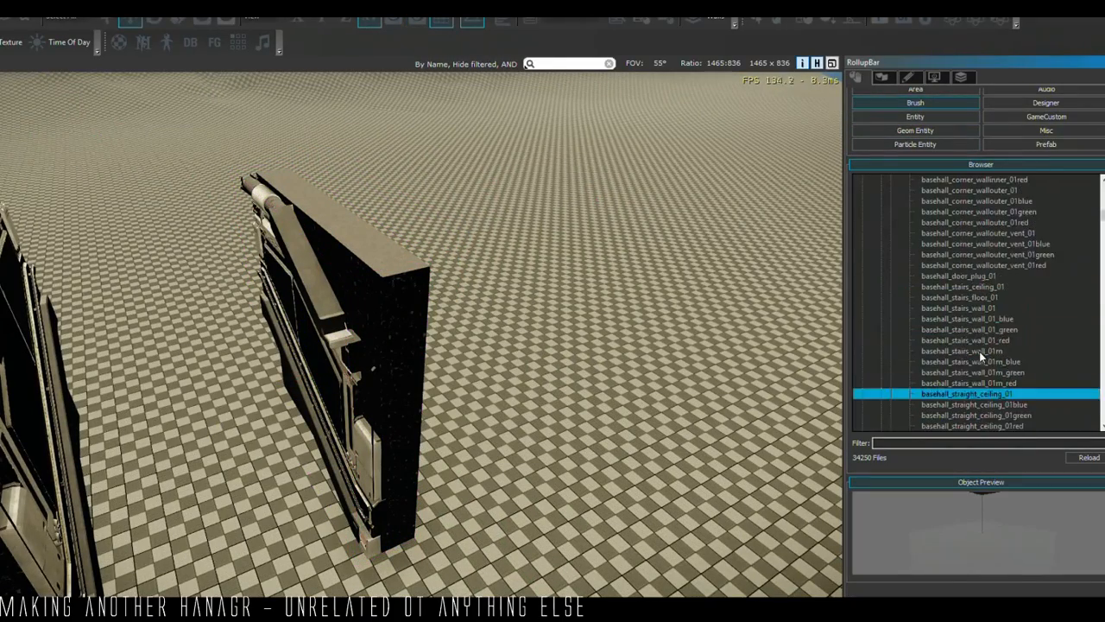
scroll(981, 355, "down", 5)
scroll(979, 350, "down", 15)
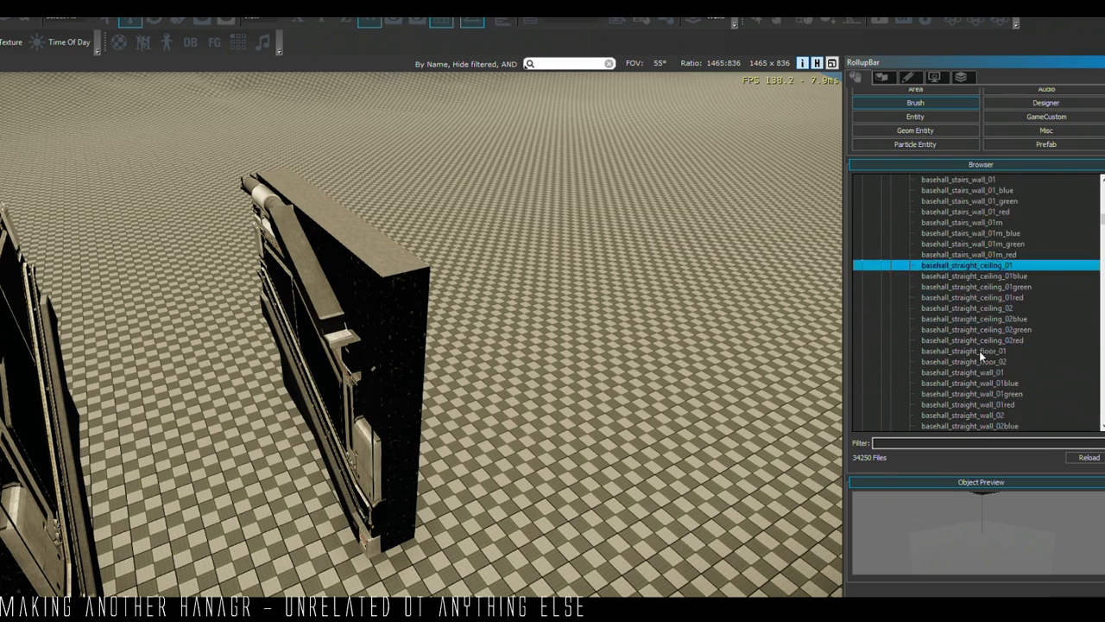
scroll(979, 350, "up", 15)
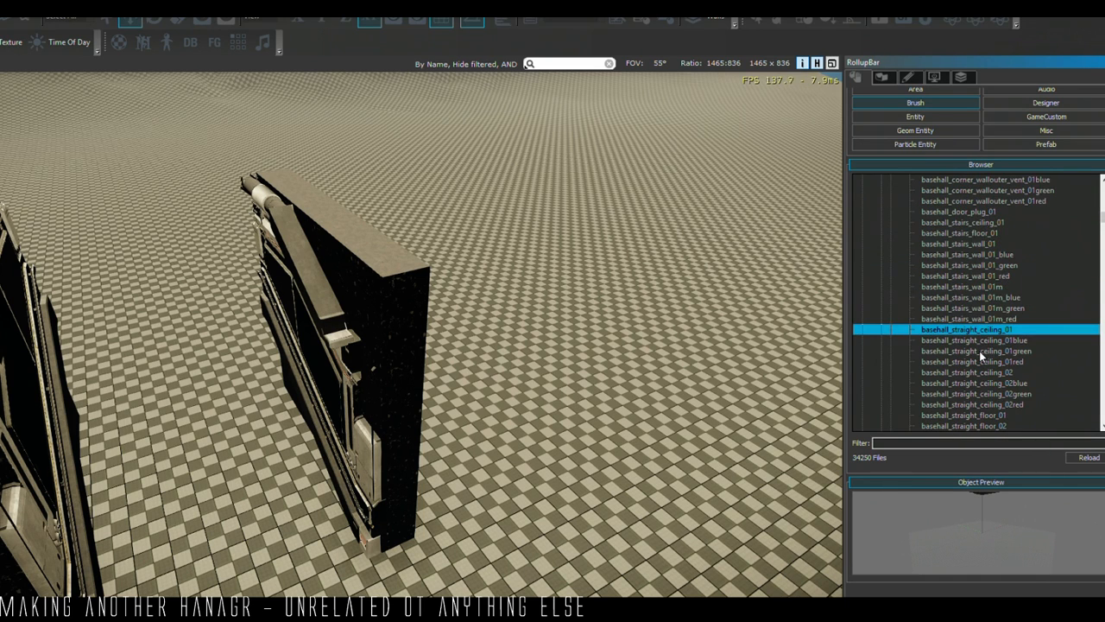
left_click(975, 231)
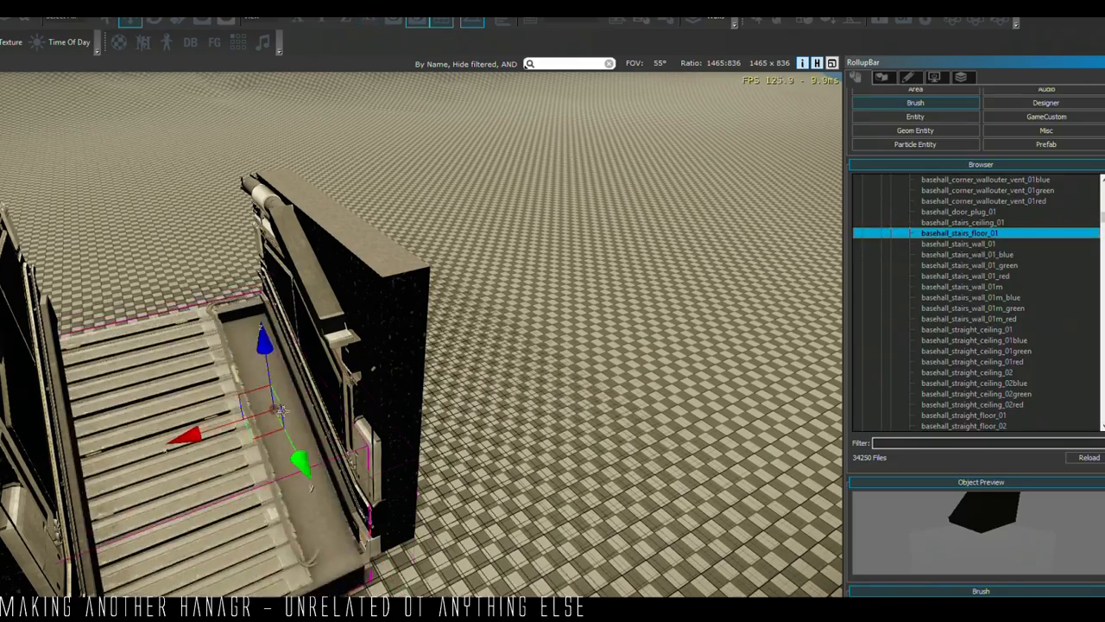
Step: Place basehall_stairs_floor_01 between the walls and move the left wall clear of it
left_click(259, 397)
right_click_drag(351, 361, 574, 318)
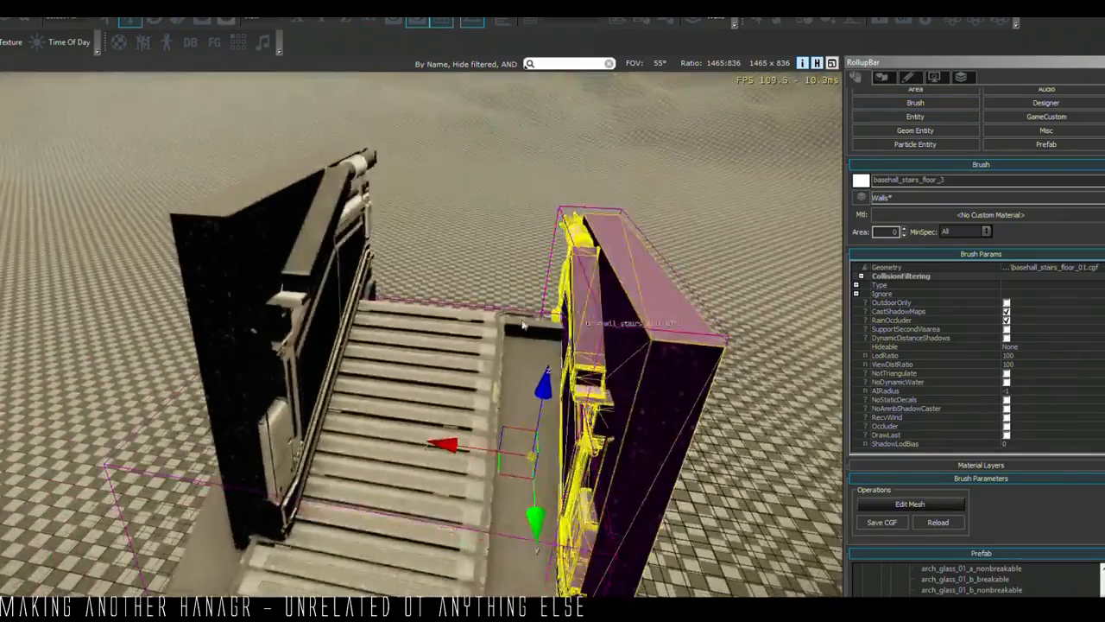
left_click(367, 289)
right_click_drag(367, 289, 377, 356)
right_click_drag(466, 399, 401, 419)
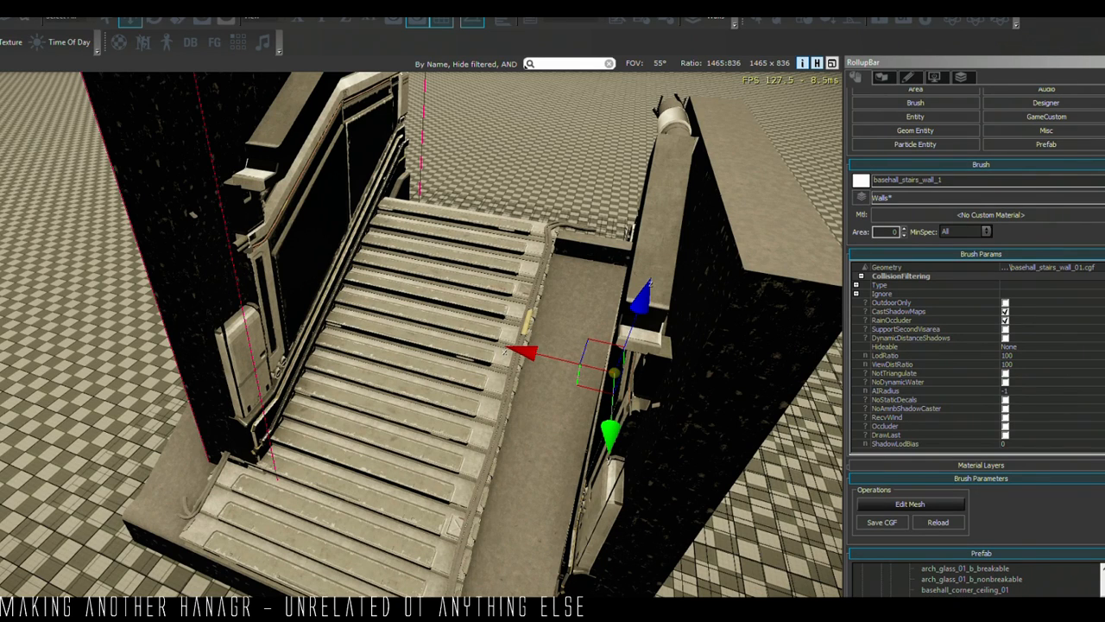
scroll(297, 320, "down", 3)
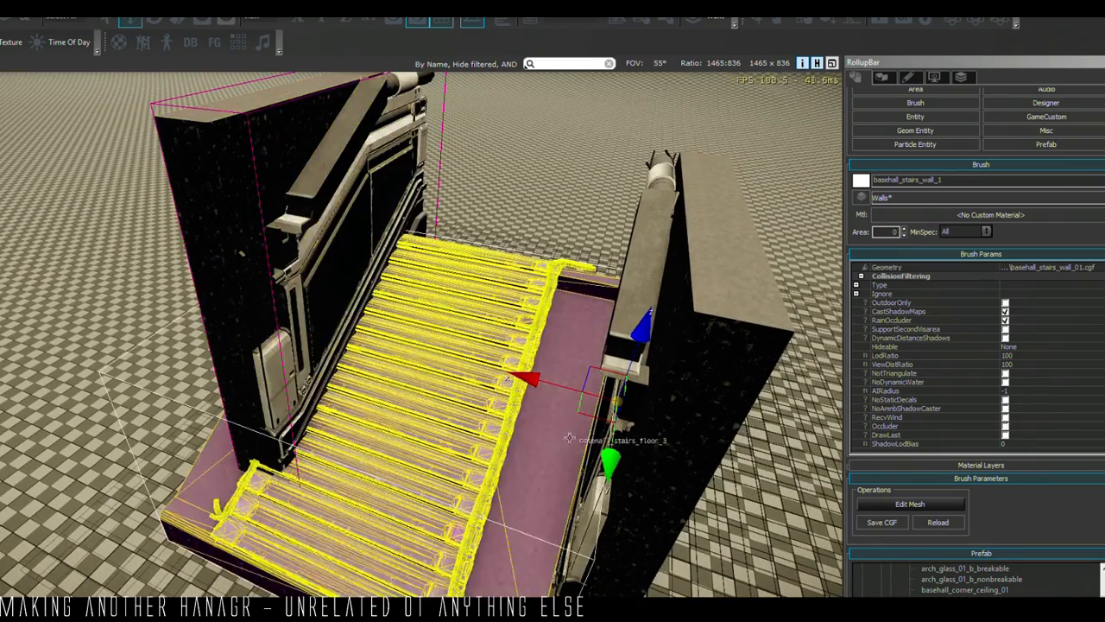
left_click_drag(585, 413, 470, 429)
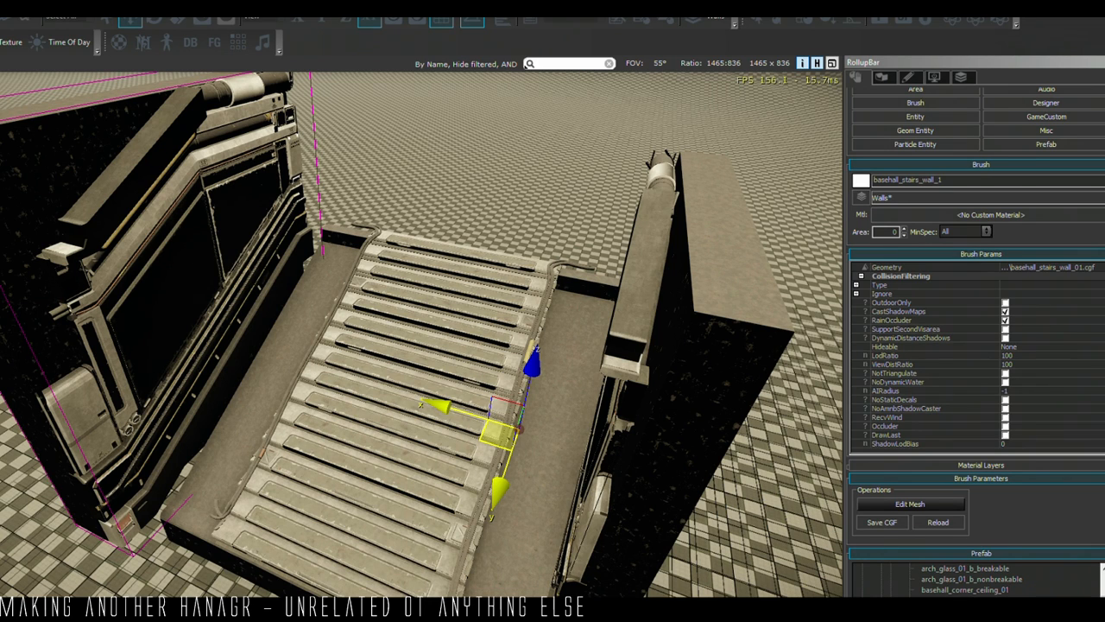
Step: Slide the mirrored stair wall along X and Y until it sits against the stairs
right_click_drag(306, 274, 414, 233)
left_click(569, 310)
right_click_drag(569, 310, 517, 302)
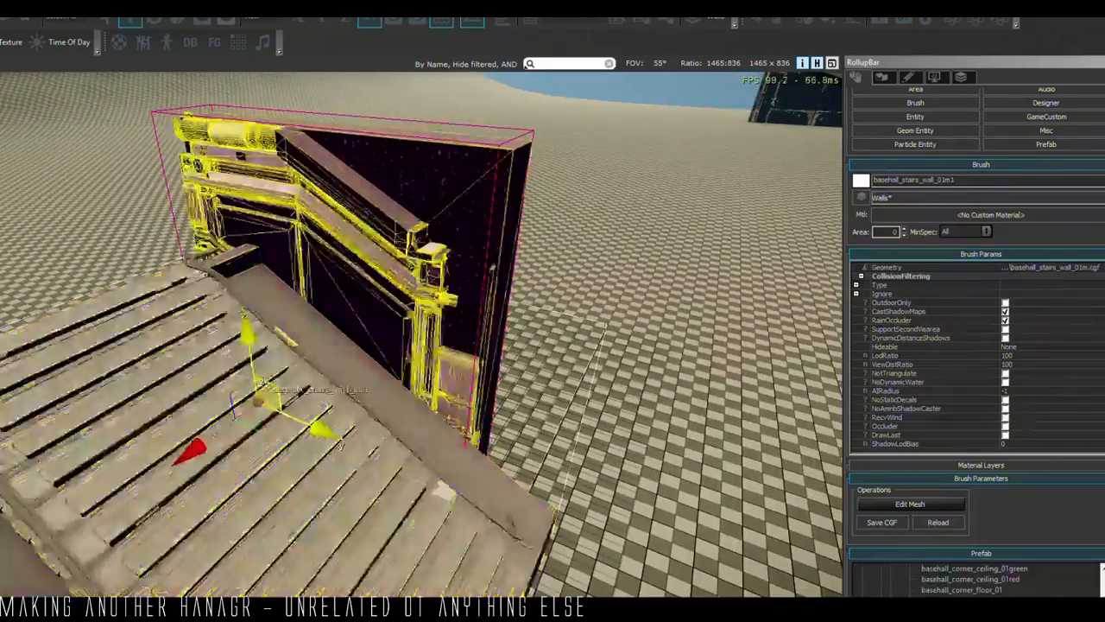
left_click_drag(280, 383, 357, 366)
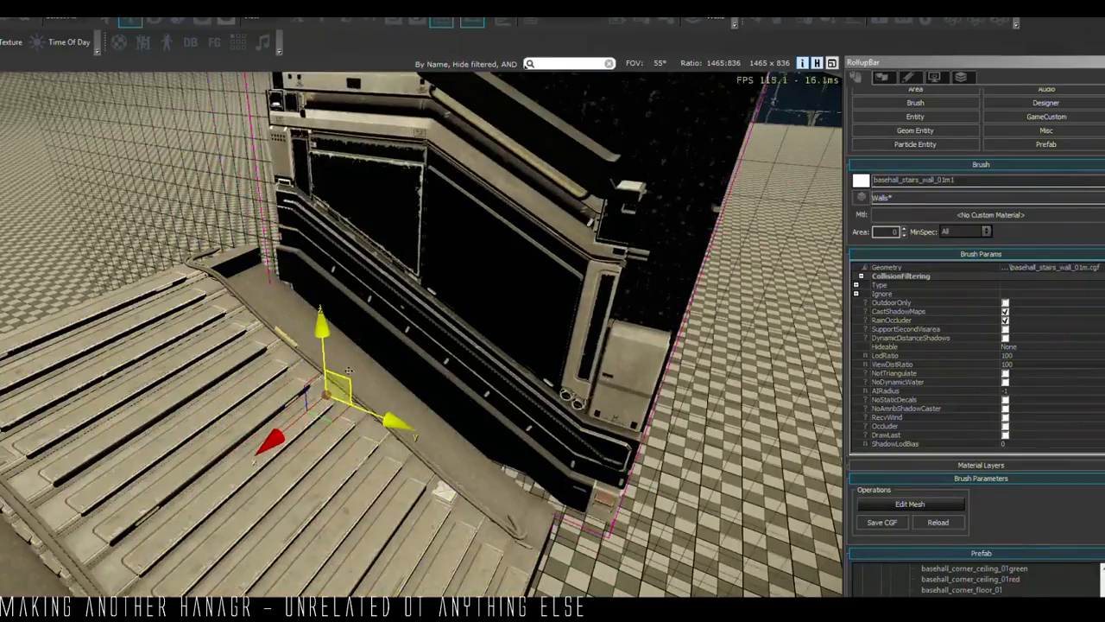
mouse_move(357, 366)
right_mouse_down()
mouse_move(380, 376)
mouse_move(367, 367)
right_mouse_up()
left_click_drag(342, 358, 291, 383)
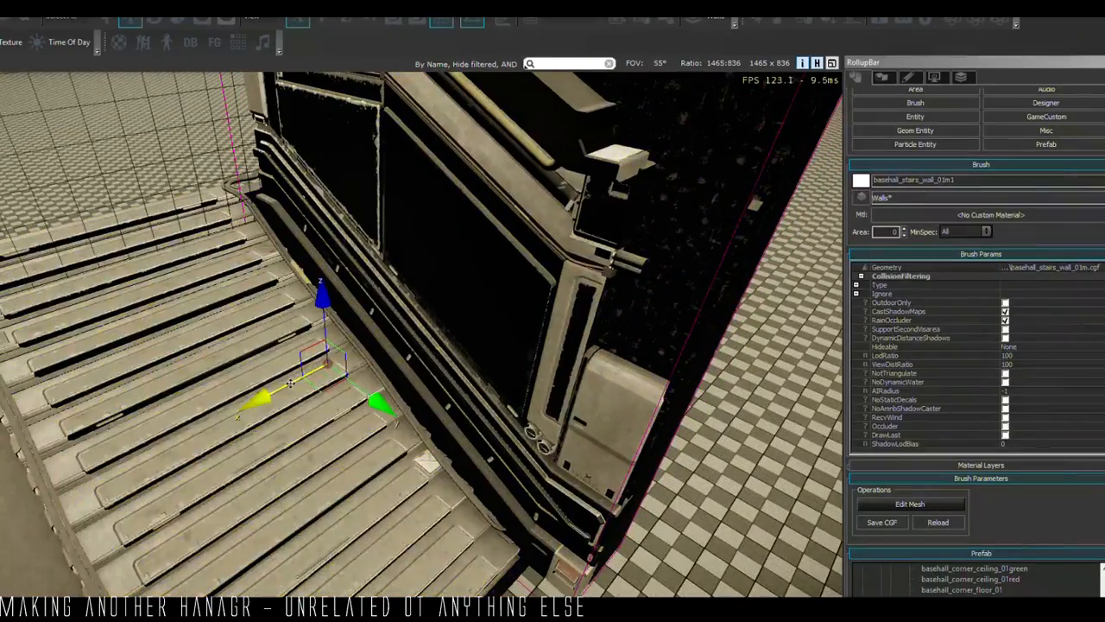
right_click_drag(291, 383, 320, 397)
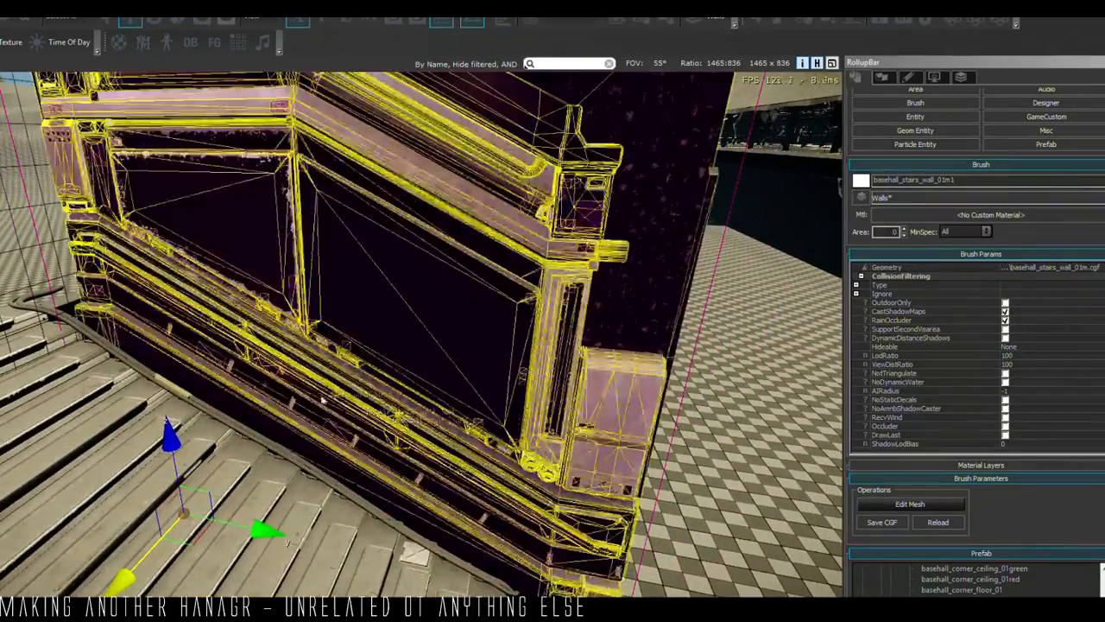
mouse_move(202, 503)
left_mouse_down()
mouse_move(184, 453)
mouse_move(194, 492)
left_mouse_up()
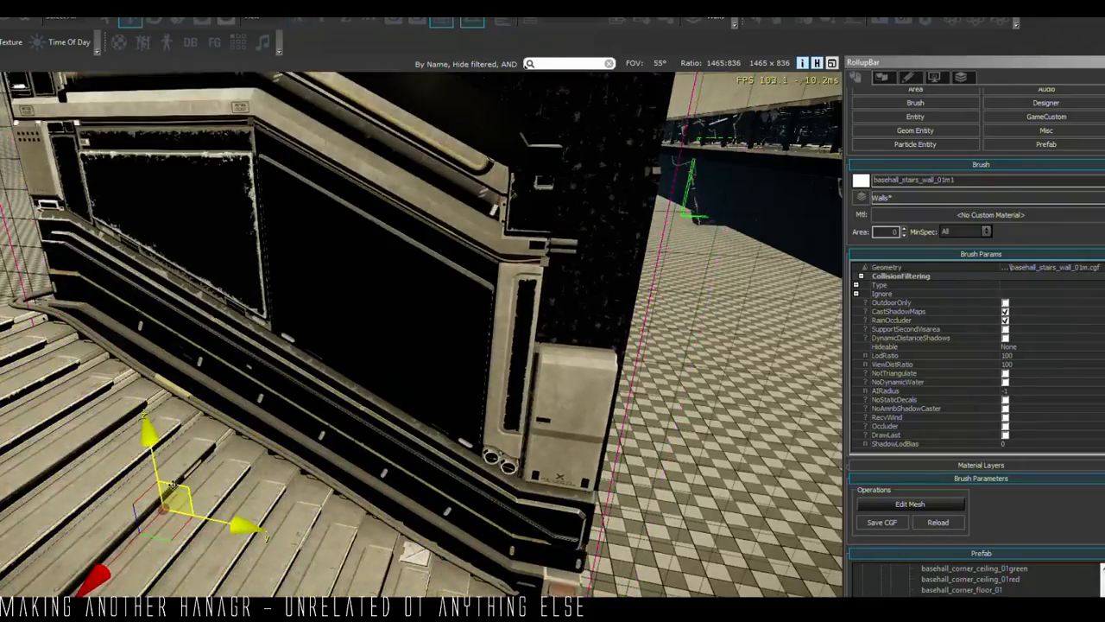
right_click_drag(194, 492, 211, 510)
right_click_drag(194, 380, 175, 373)
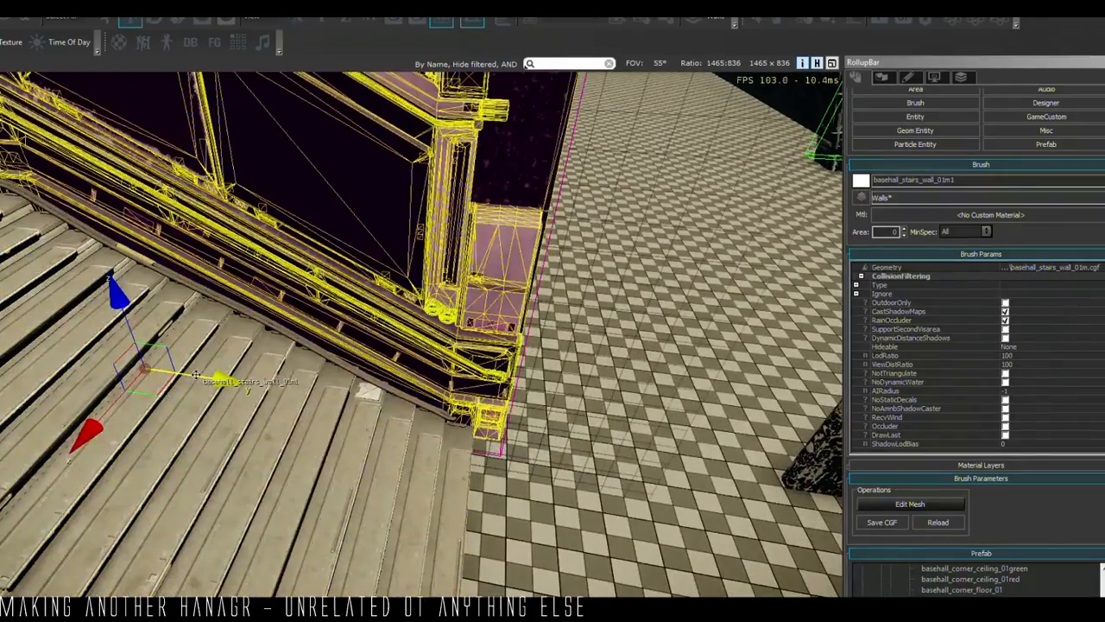
left_click_drag(196, 375, 173, 371)
mouse_move(172, 371)
right_mouse_down()
mouse_move(223, 297)
mouse_move(180, 300)
right_mouse_up()
Step: Slide the left stair wall flush against the stairs and settle its height
left_click(222, 297)
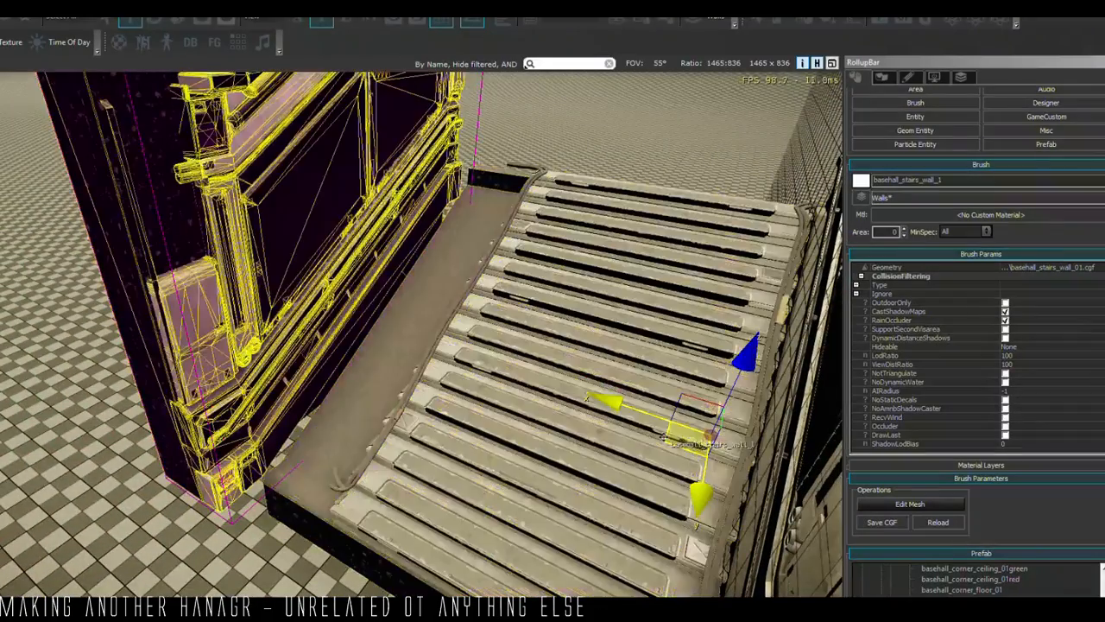
left_click_drag(668, 432, 730, 433)
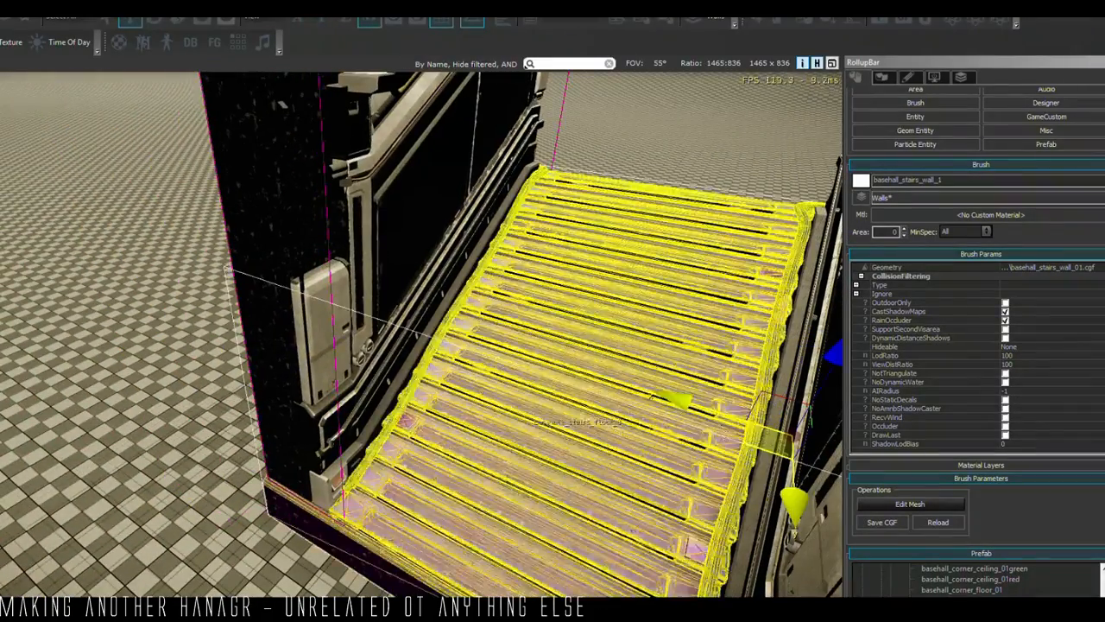
right_click_drag(524, 415, 598, 431)
right_click_drag(492, 380, 480, 347)
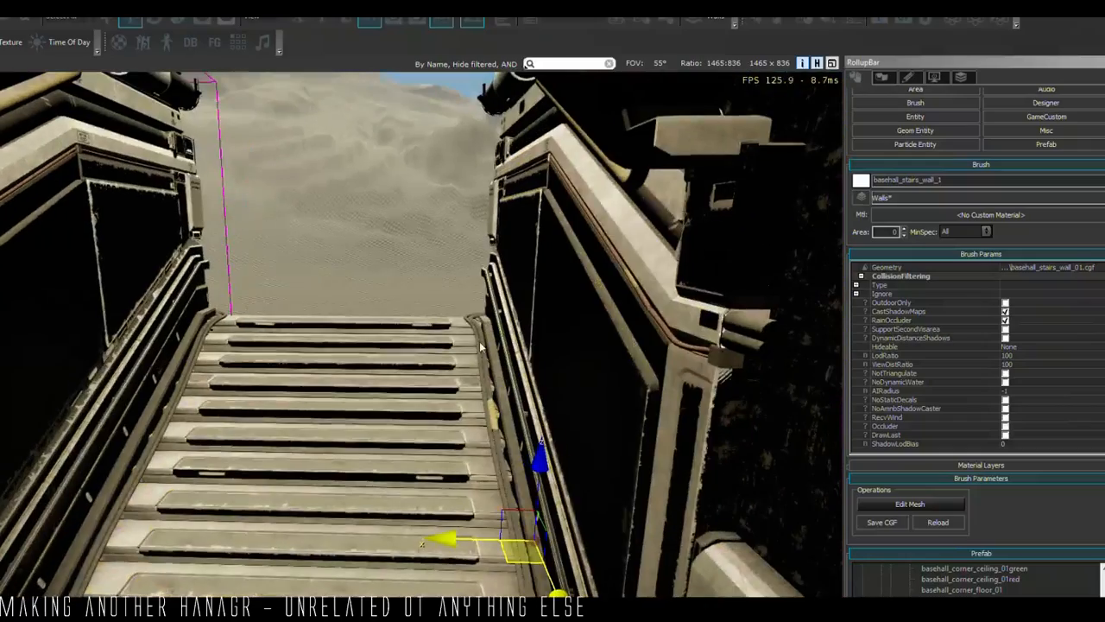
key("w")
right_click_drag(604, 316, 535, 418)
key("s")
mouse_move(554, 429)
left_mouse_down()
mouse_move(551, 450)
mouse_move(553, 430)
left_mouse_up()
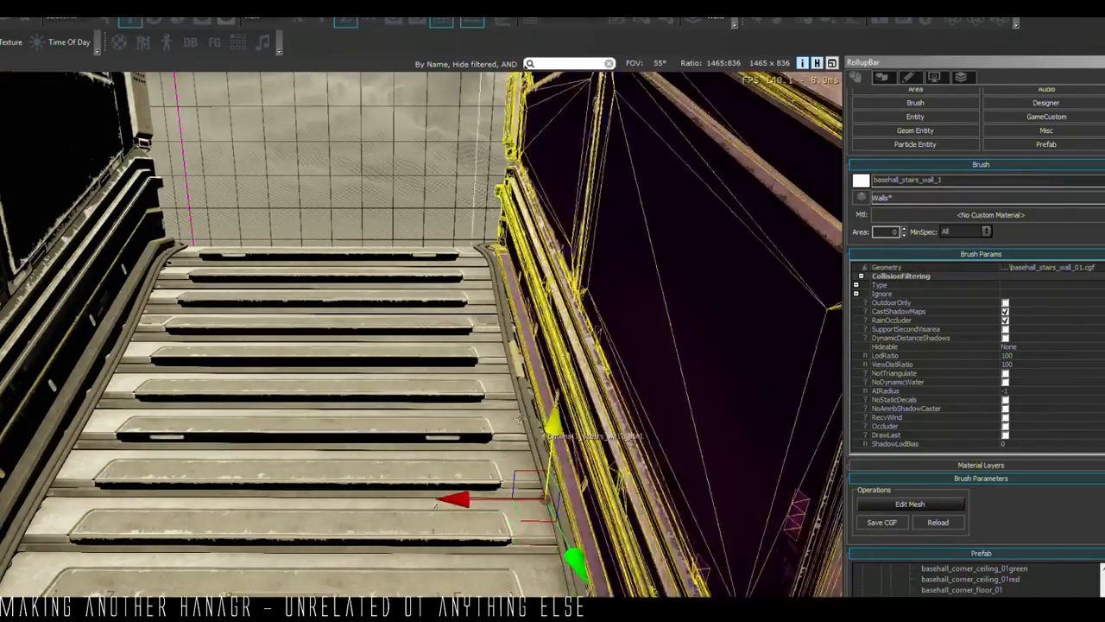
right_click_drag(596, 414, 601, 371)
Step: Place basehall_stairs_ceiling_01 from the brush list into the level
key("s")
left_click(915, 103)
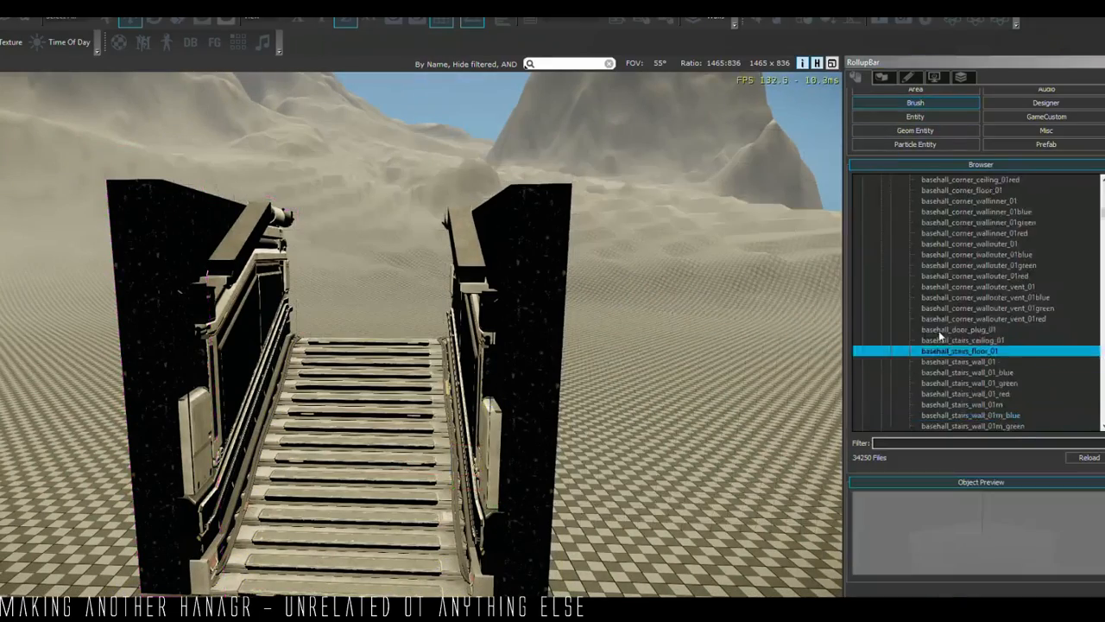
left_click(985, 320)
left_click(989, 309)
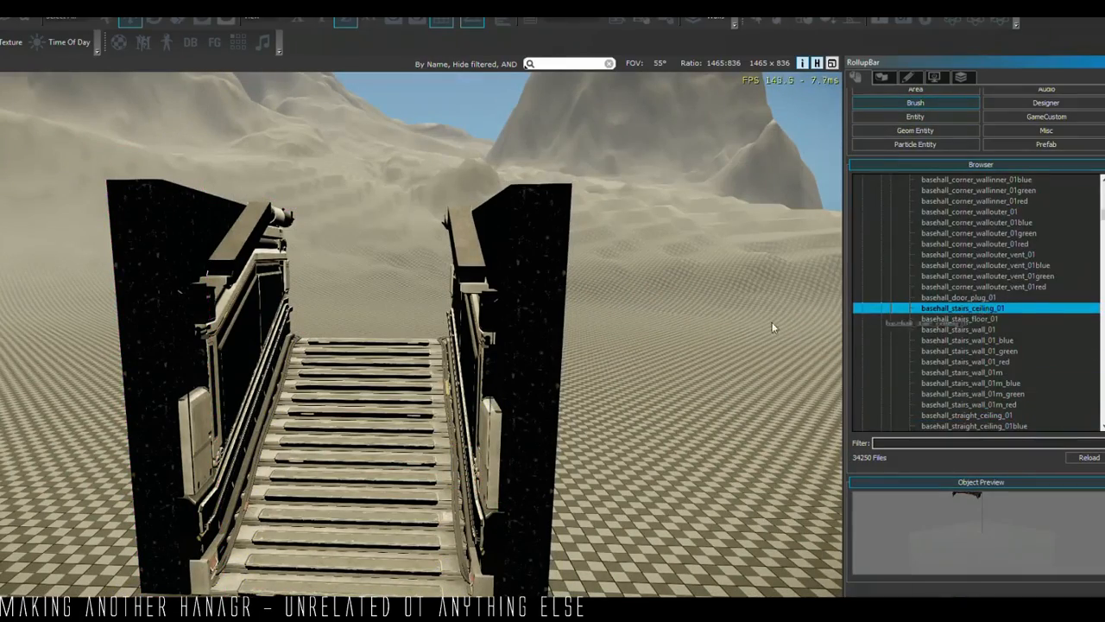
mouse_move(772, 328)
left_mouse_down()
mouse_move(357, 370)
mouse_move(416, 311)
left_mouse_up()
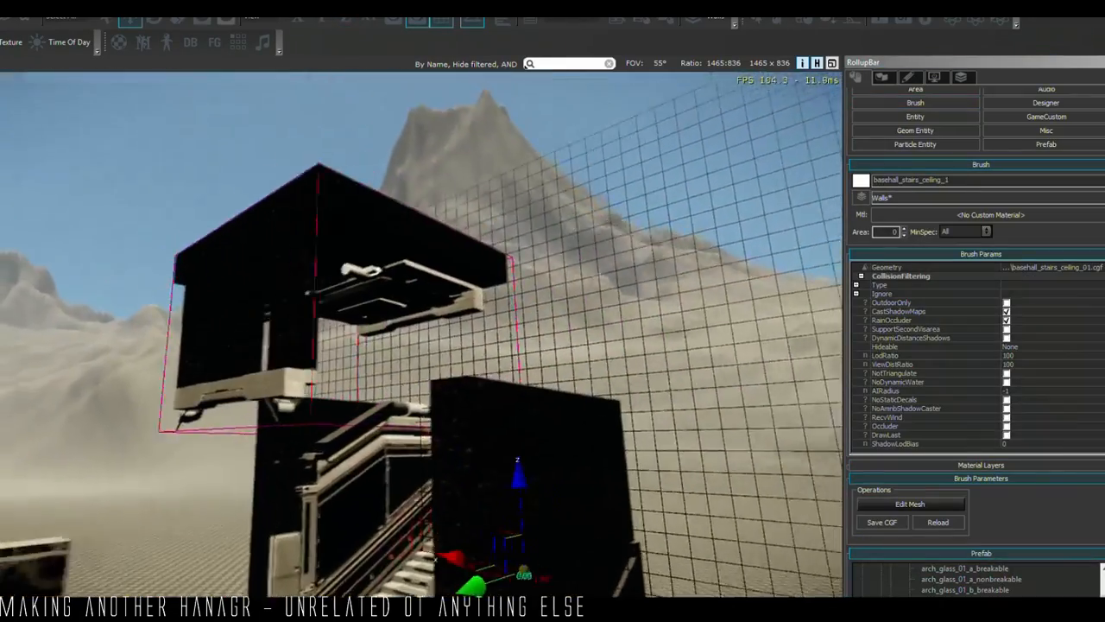
key("w")
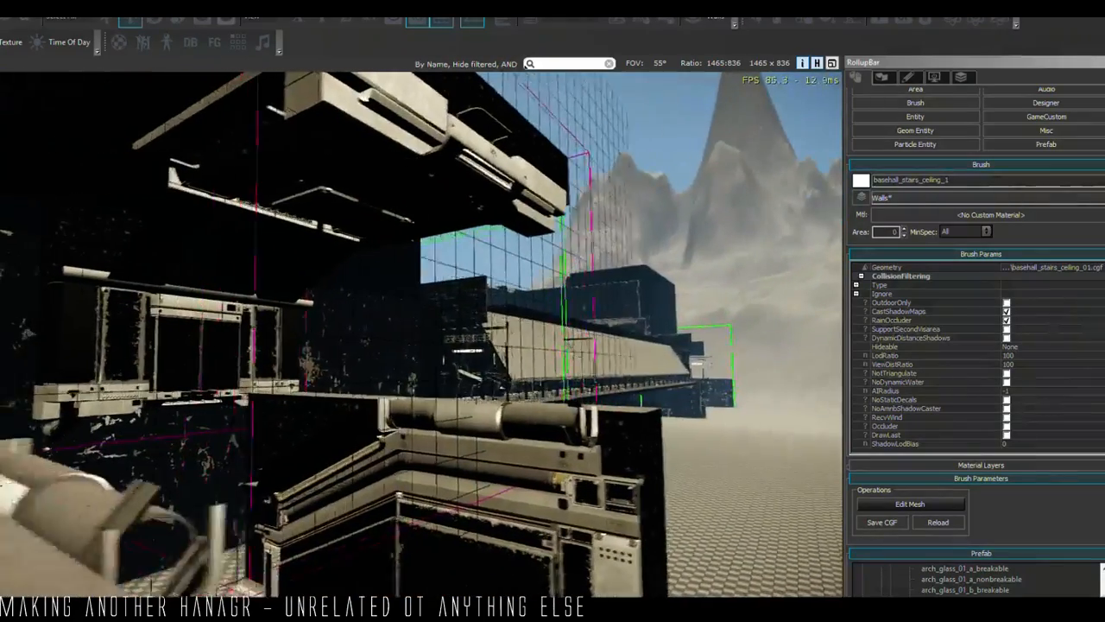
Step: Raise the stairs ceiling on its Z axis so it sits on the stair walls
left_click(915, 102)
scroll(1002, 336, "down", 1)
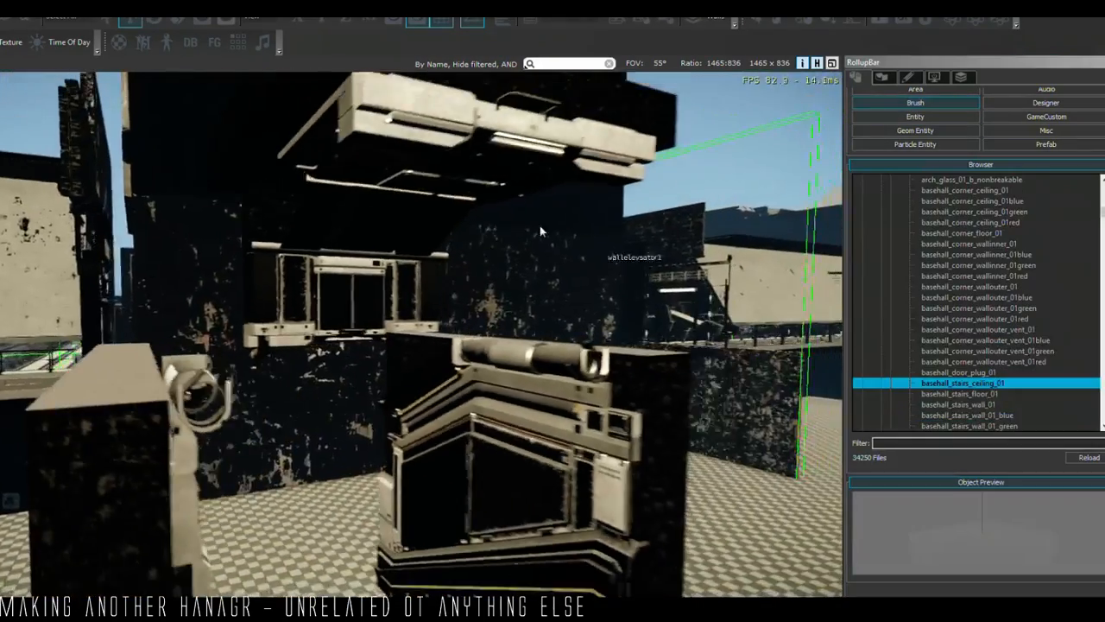
right_click_drag(539, 226, 540, 225)
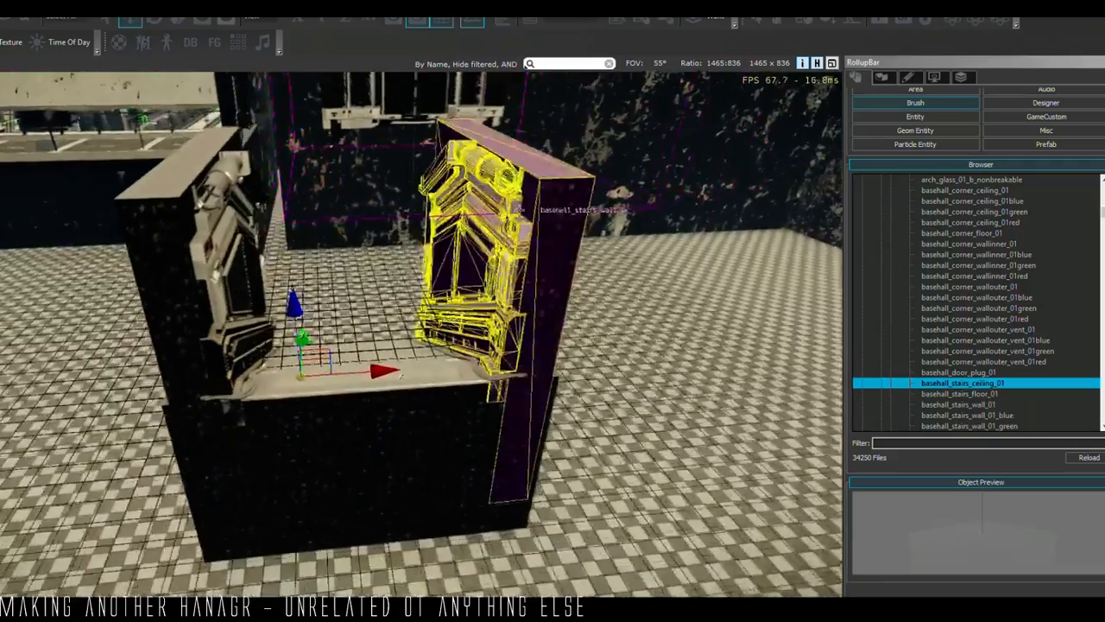
key("w")
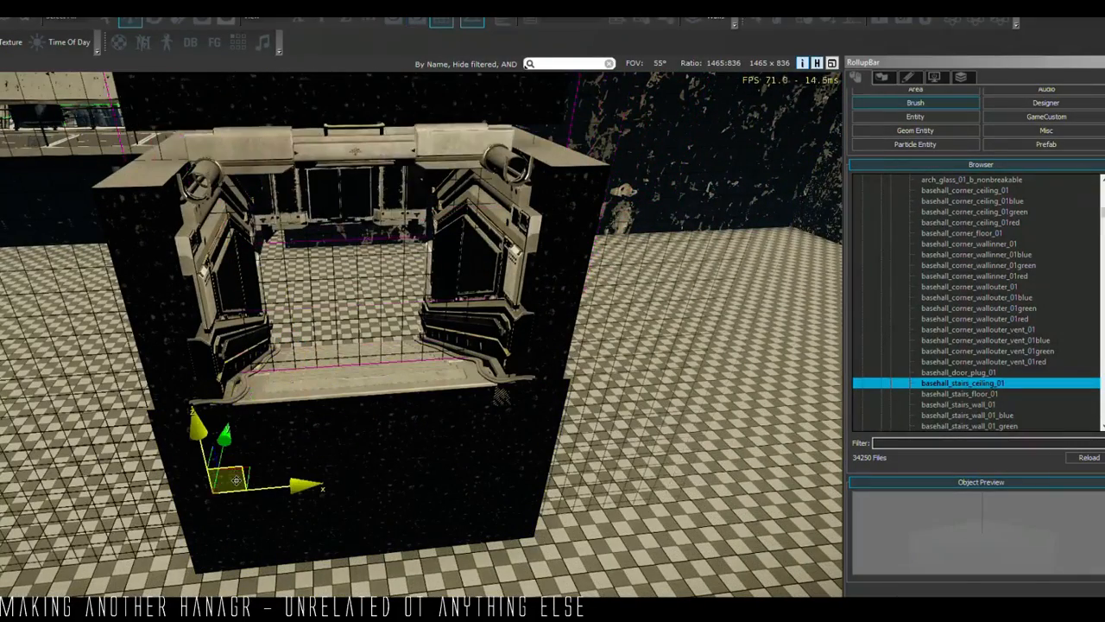
right_click_drag(237, 487, 237, 488)
key("w")
key("s")
left_click_drag(221, 539, 223, 488)
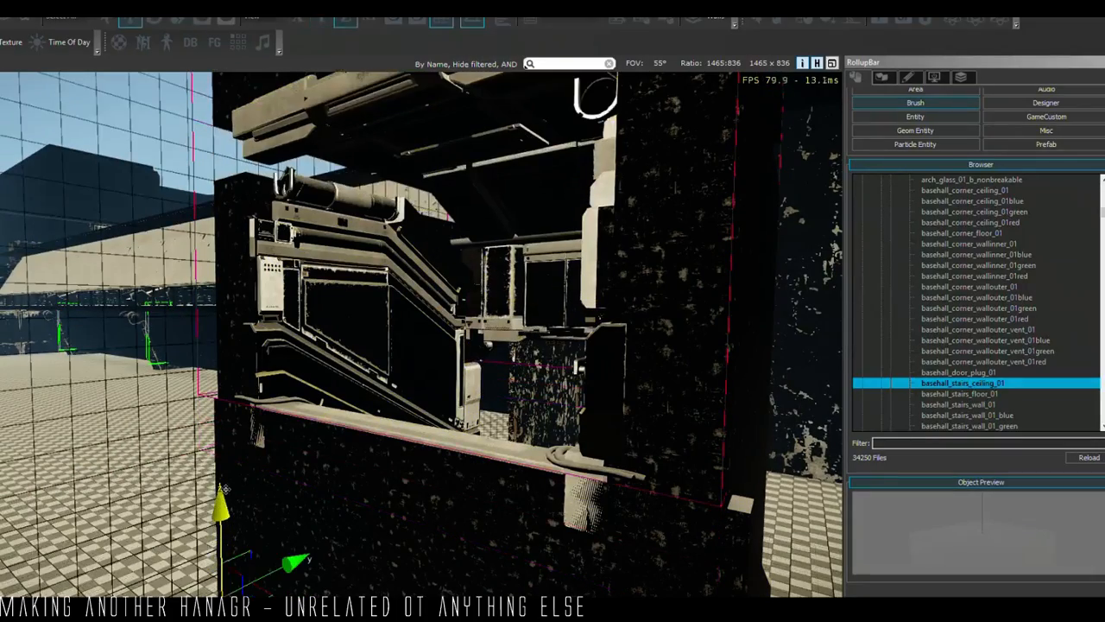
right_click_drag(229, 505, 229, 505)
scroll(228, 505, "down", 3)
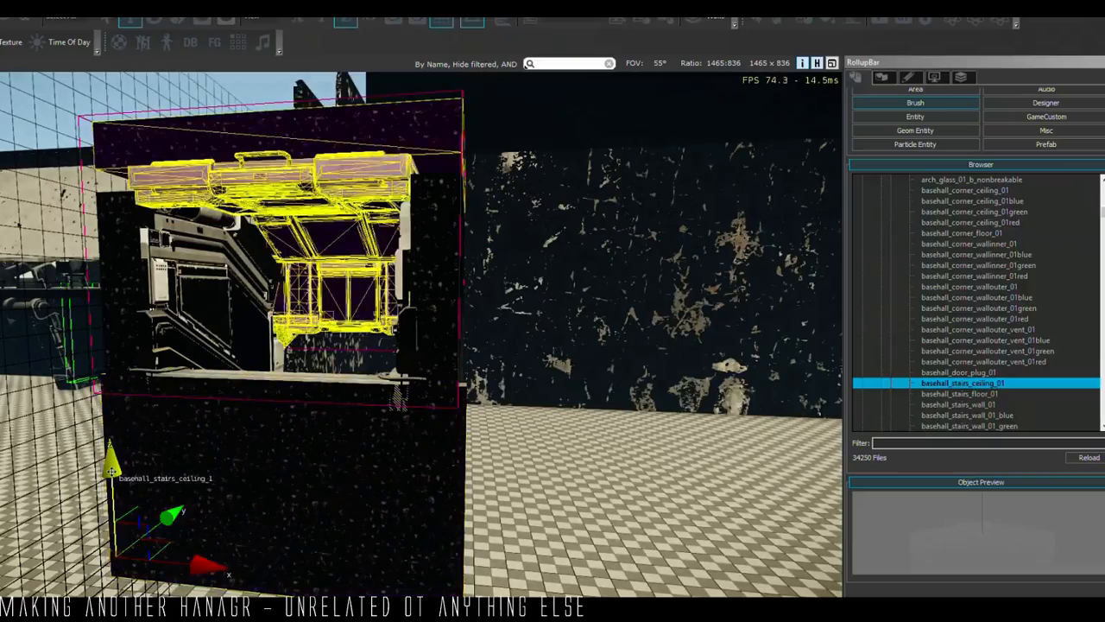
right_click_drag(113, 484, 246, 213)
Step: Clear the accidental multi-selections and select only the box
left_click_drag(447, 462, 453, 467)
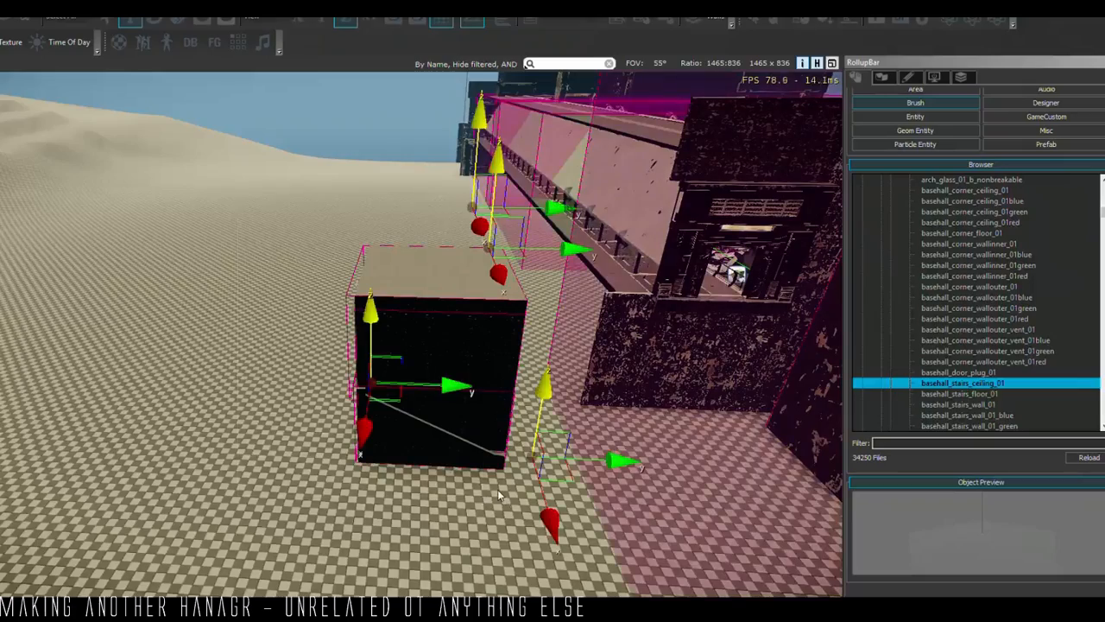
left_click(419, 469)
right_click_drag(419, 469, 419, 469)
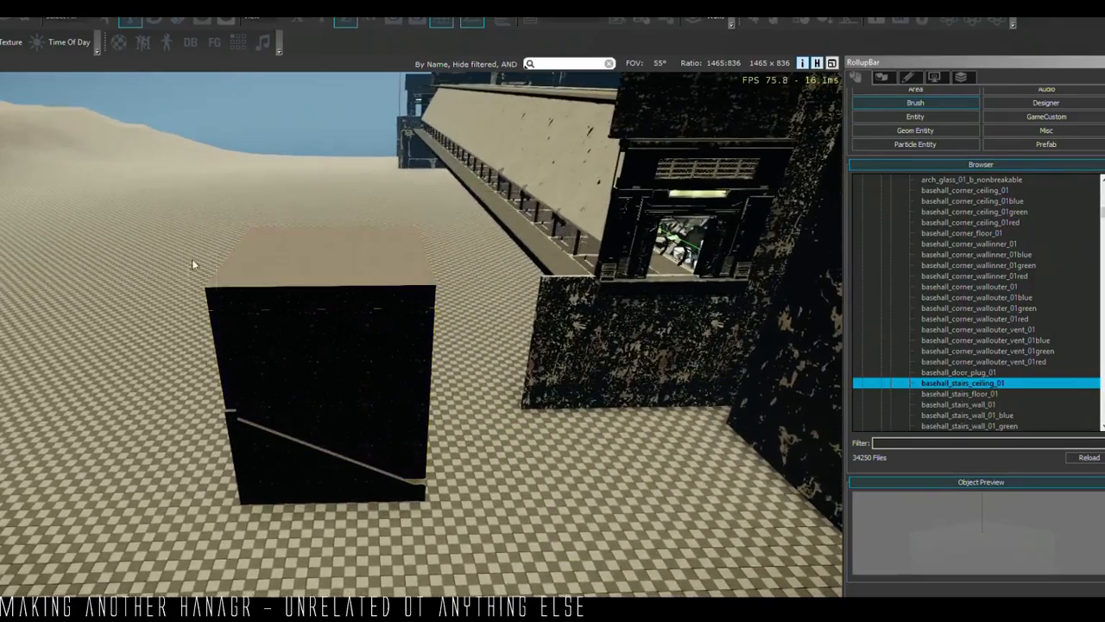
left_click_drag(461, 517, 462, 516)
left_click(461, 516)
left_click(315, 404)
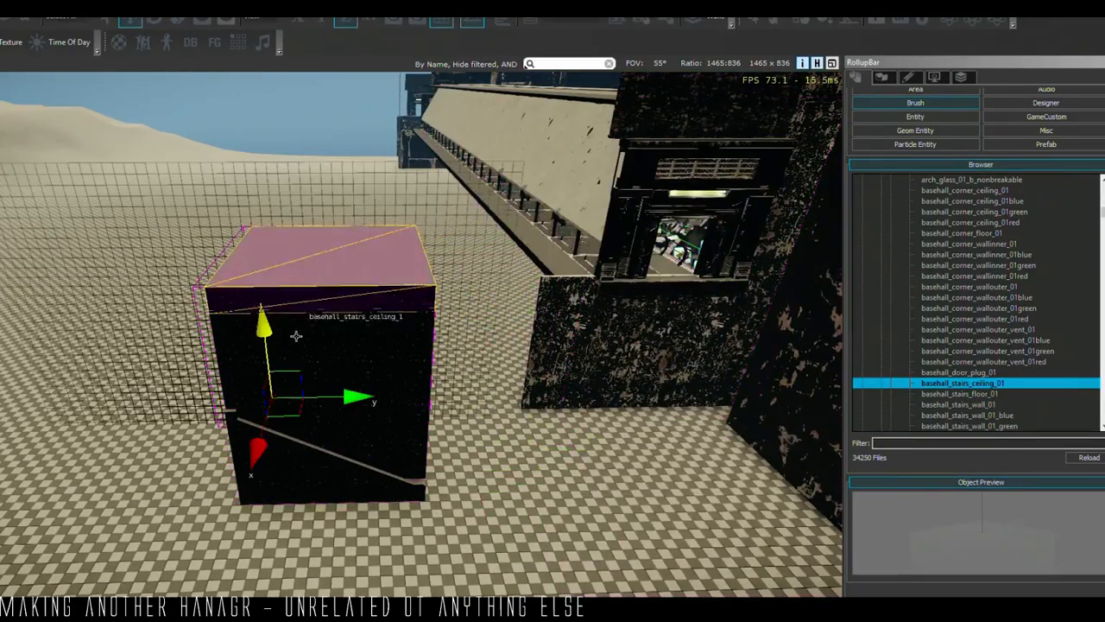
right_click_drag(153, 395, 60, 432)
right_click_drag(596, 269, 596, 269)
Step: Set the snapping grid size to 0.25
left_click(454, 23)
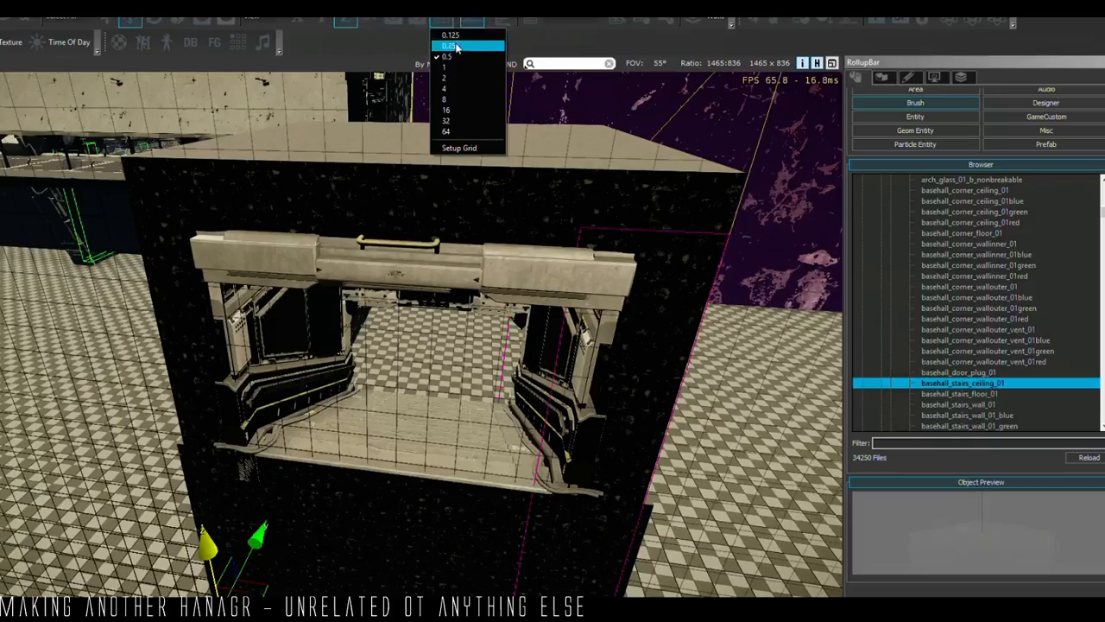
left_click(457, 45)
right_click_drag(458, 351, 269, 515)
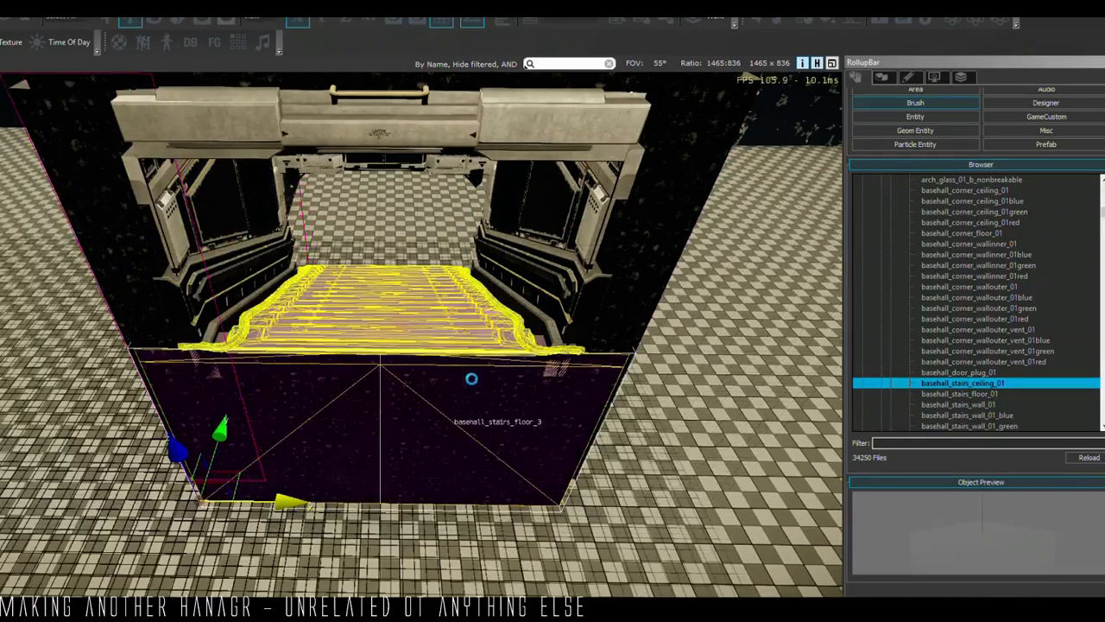
right_click_drag(471, 378, 471, 378)
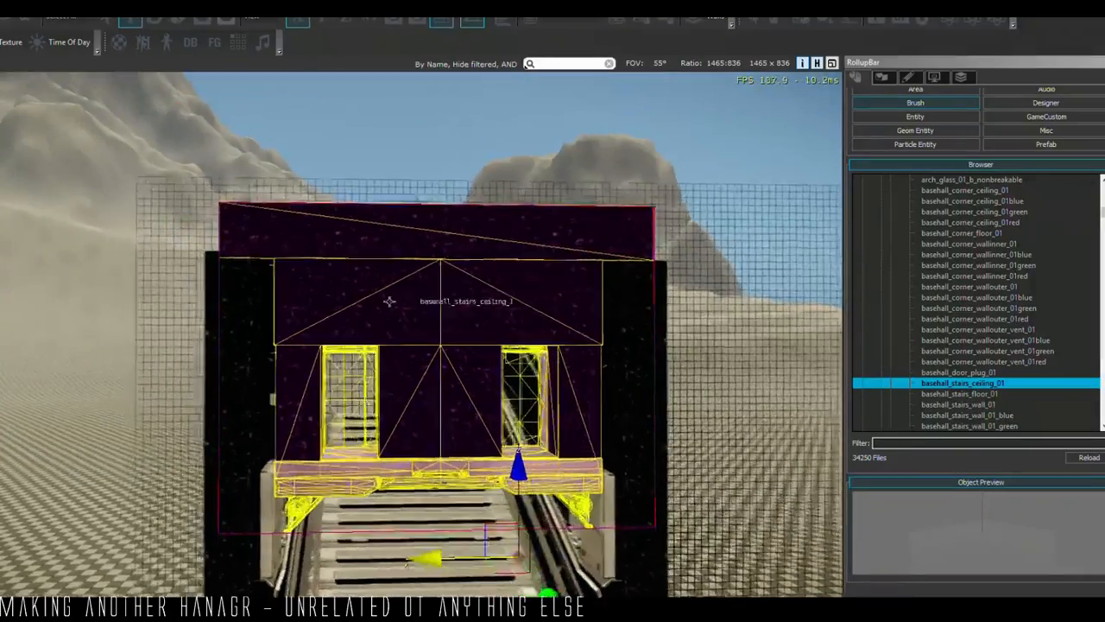
right_click_drag(390, 302, 466, 272)
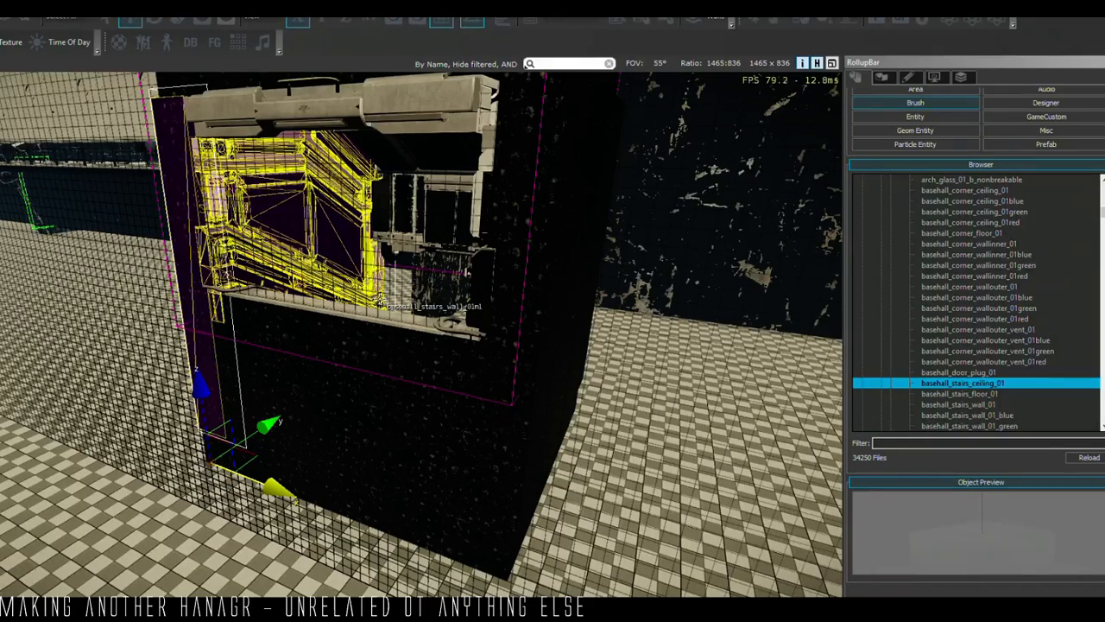
Step: Select the stair floor and the right stair wall together
left_click(431, 447, "ctrl")
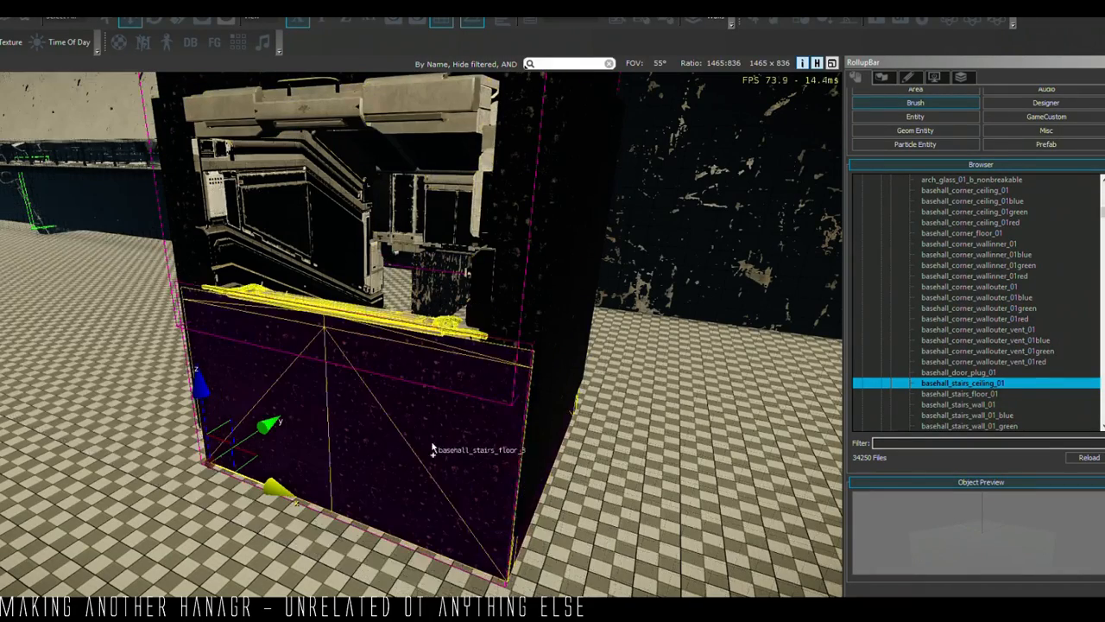
left_click(557, 264, "ctrl")
key("s")
right_click_drag(558, 265, 415, 328)
key("a")
right_click_drag(414, 380, 346, 415)
Step: Add the left stair wall, undo an accidental move, and group the selected stair pieces
left_click(242, 320, "ctrl")
key("s")
right_click_drag(422, 308, 315, 413)
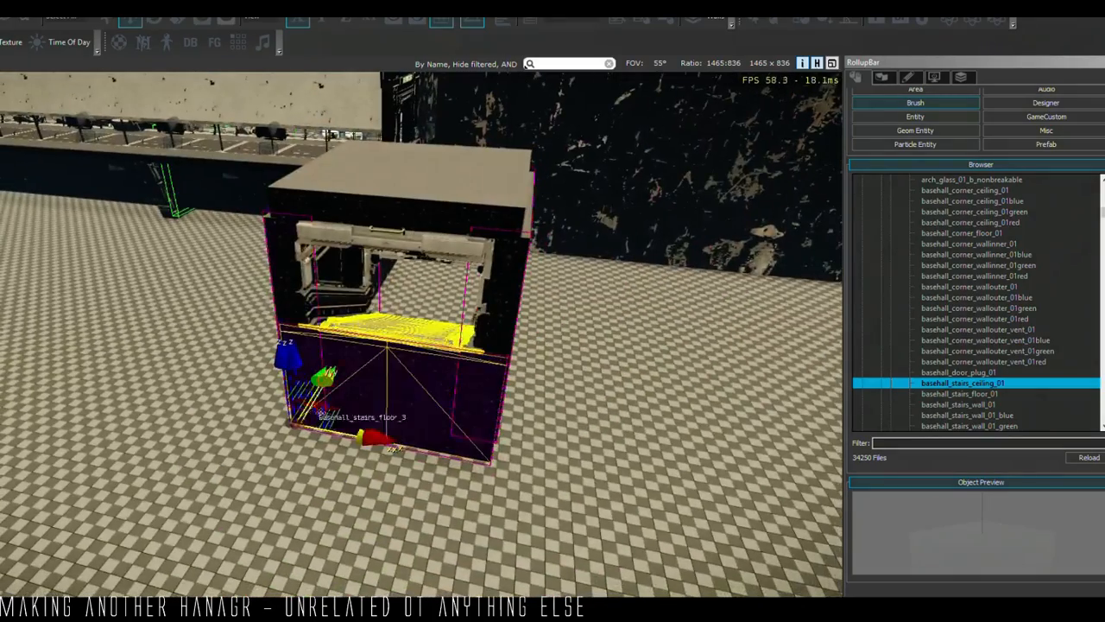
left_click_drag(386, 442, 492, 457)
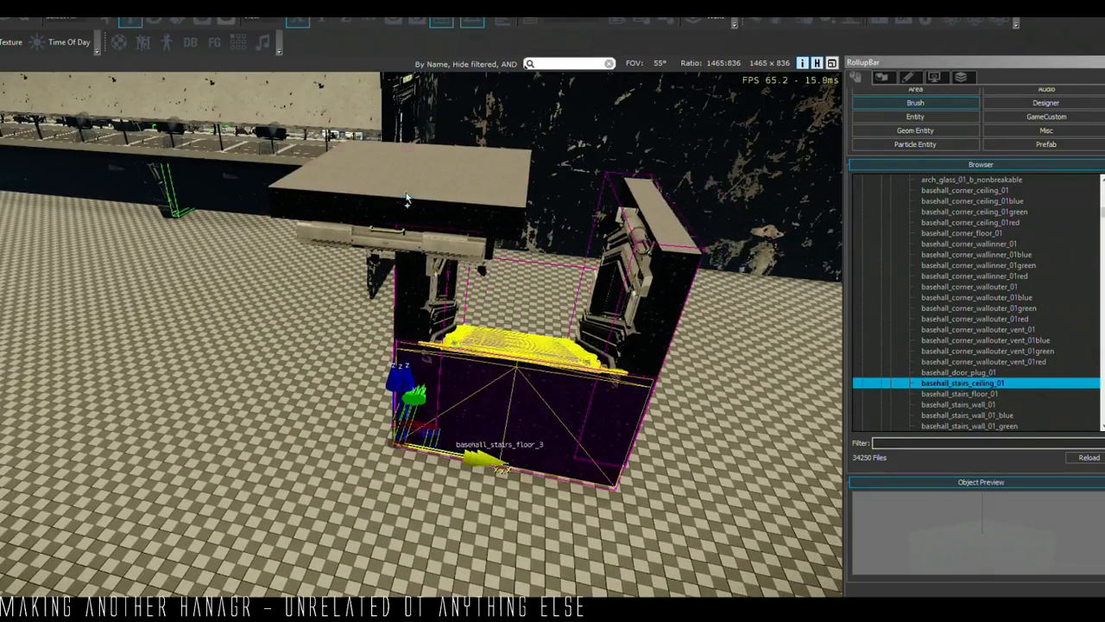
key("ctrl+z")
right_click_drag(588, 309, 499, 222)
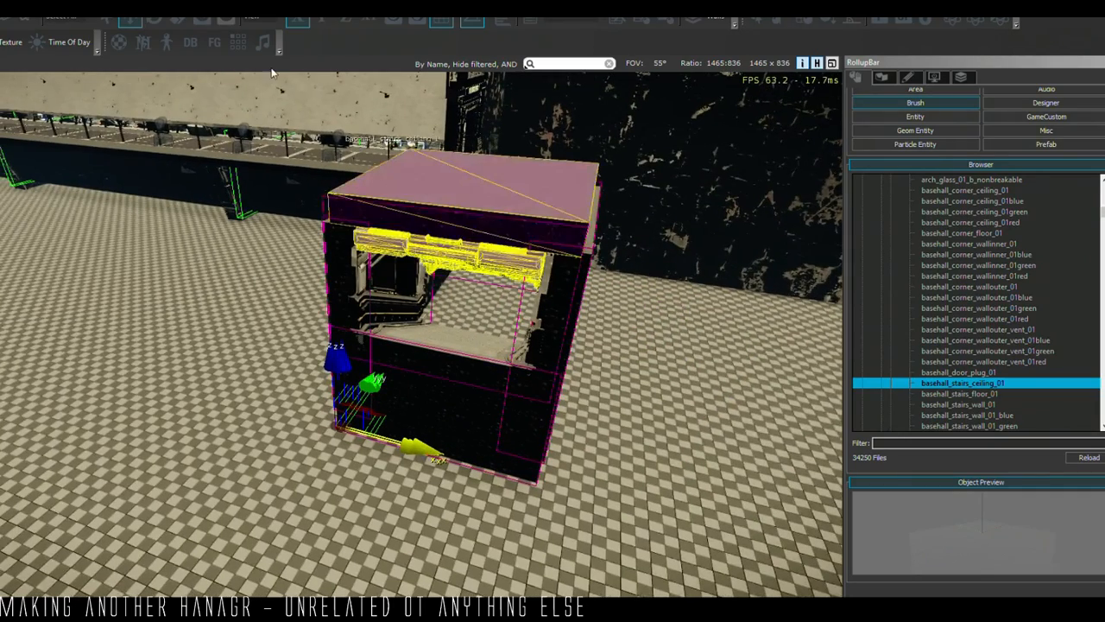
left_click(103, 2)
left_click(128, 13)
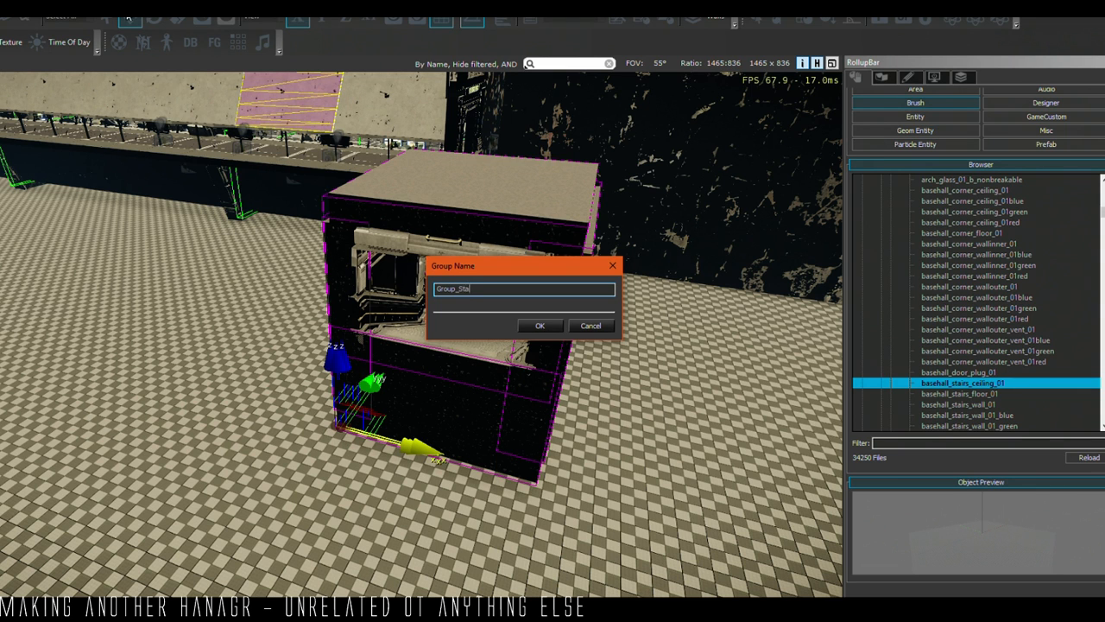
Step: Confirm the group name Group_Stairs and select the new stairs group
key("Return")
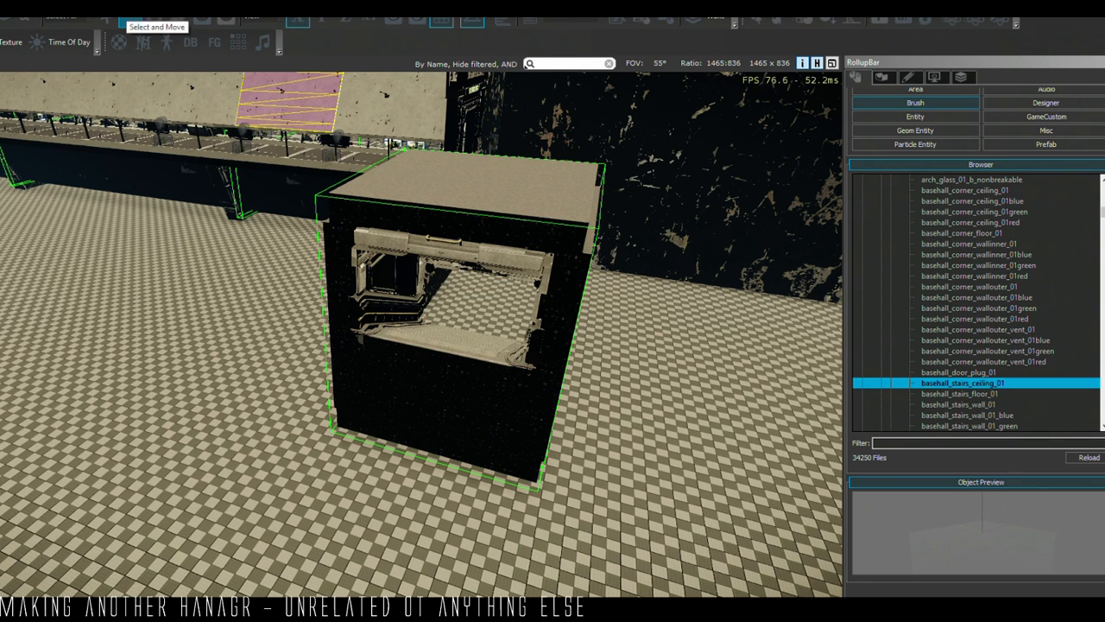
left_click(133, 19)
key("w")
right_click_drag(518, 207, 578, 241)
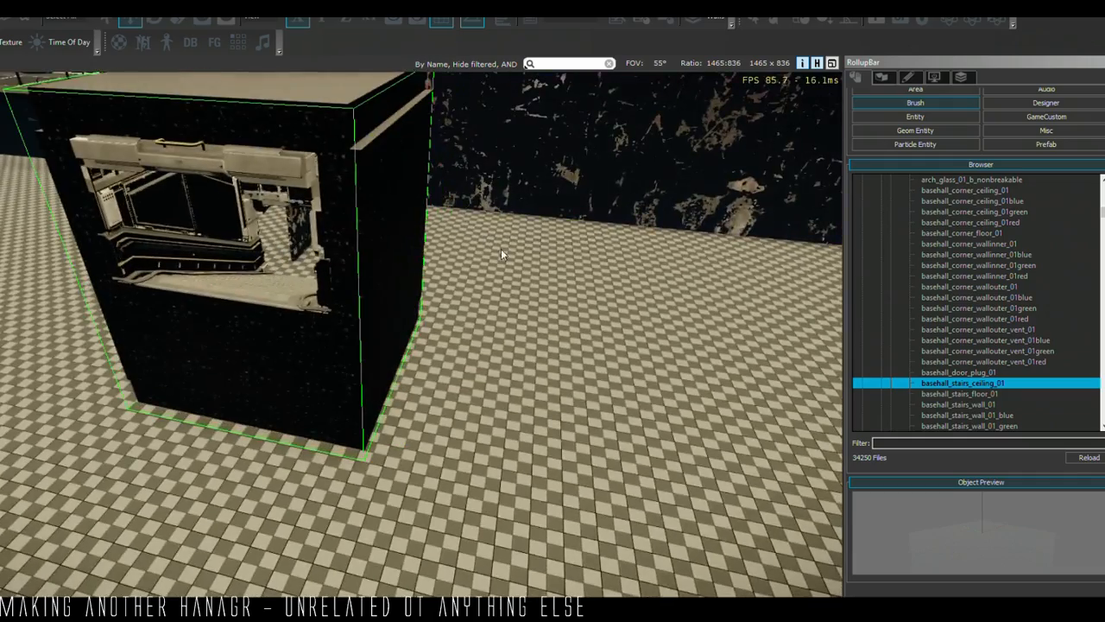
left_click(362, 285)
key("d")
right_click_drag(363, 284, 252, 297)
key("s")
Step: Reposition Group_Stairs and pull a duplicate copy out sideways beside it
left_click_drag(190, 366, 302, 237)
key("w")
right_click_drag(410, 281, 380, 283)
key("d")
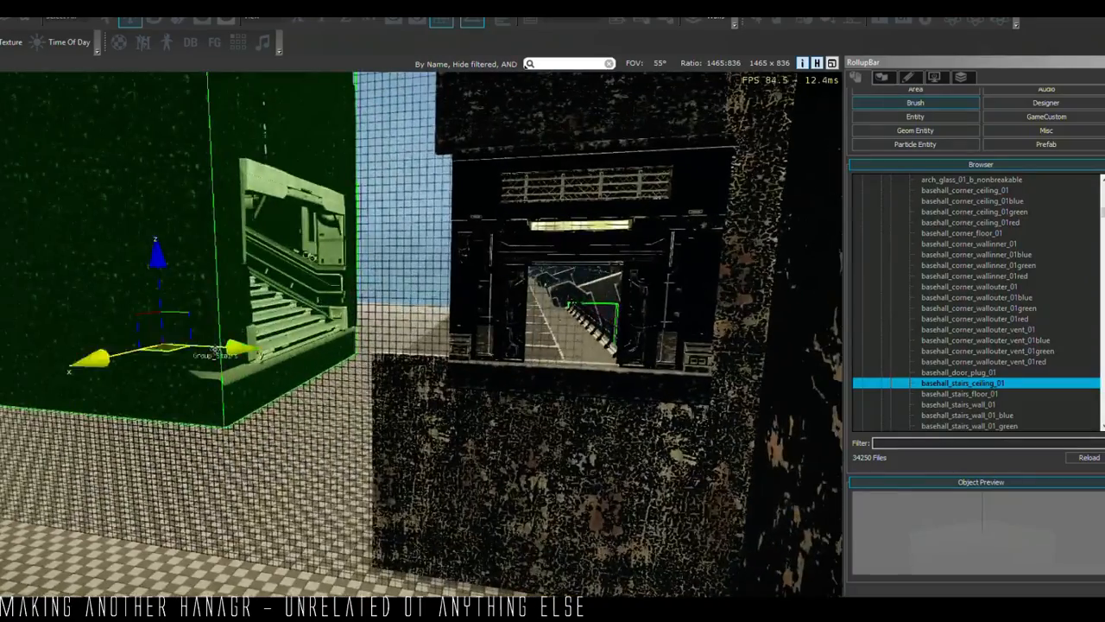
key("s")
key("a")
right_click_drag(215, 350, 353, 355)
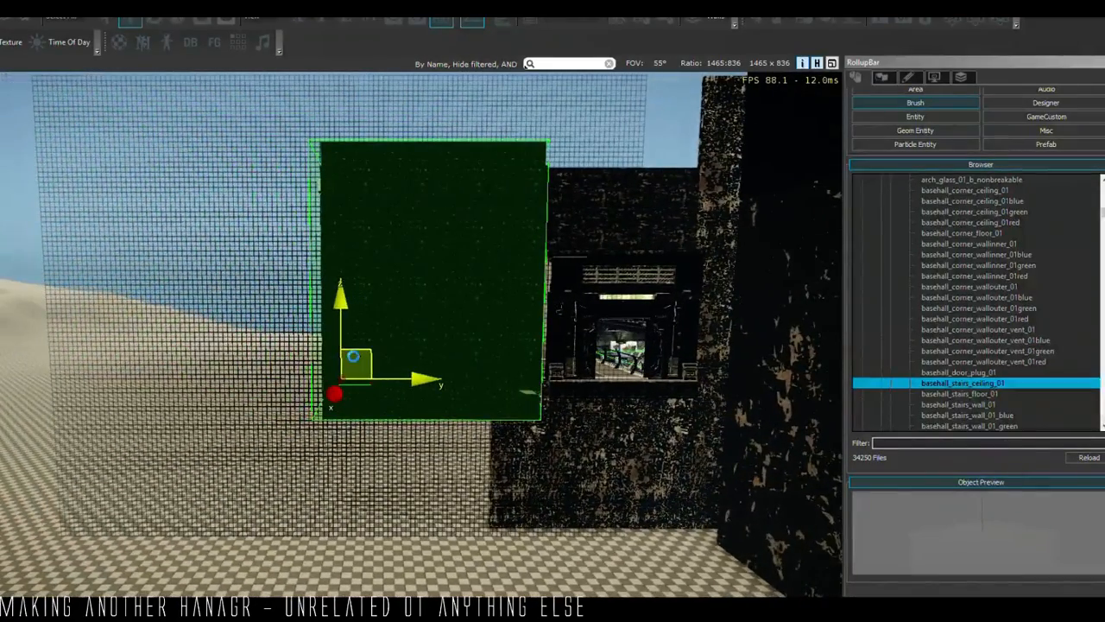
left_click_drag(413, 384, 186, 381, "shift")
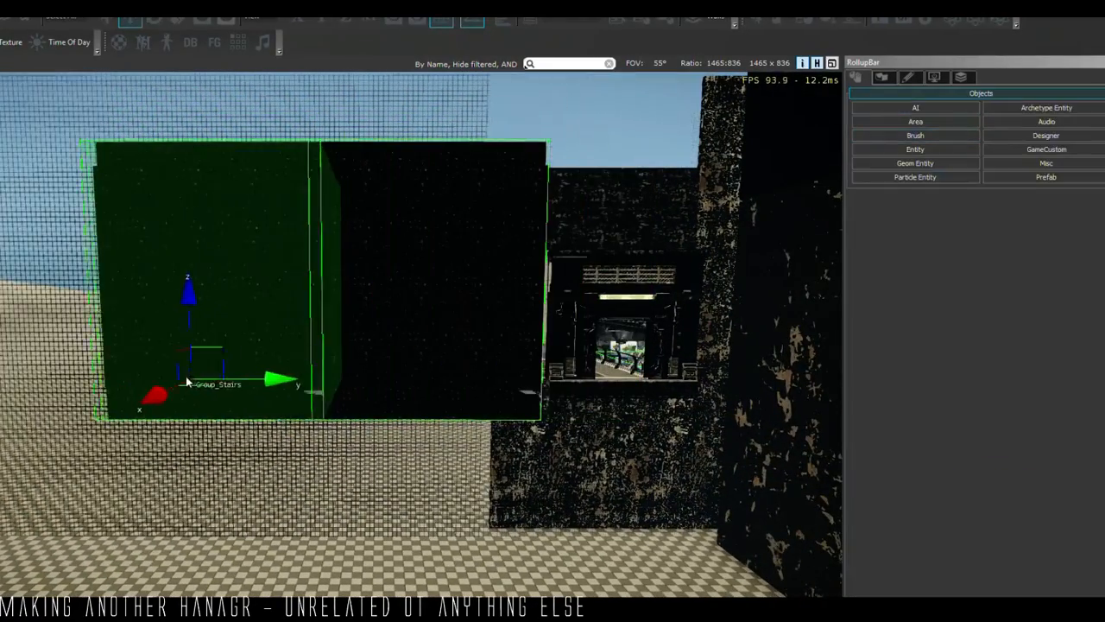
Step: Commit the copied stairs group in place and lower it slightly along the flight
left_click(191, 383)
key("w")
right_click_drag(203, 373, 343, 402)
key("s")
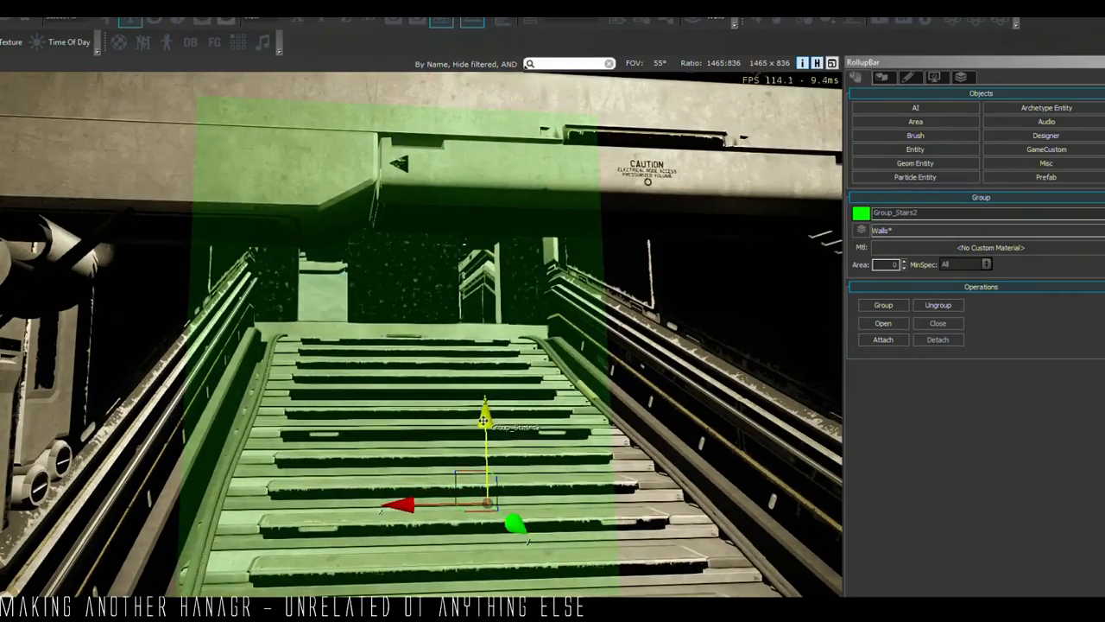
key("w")
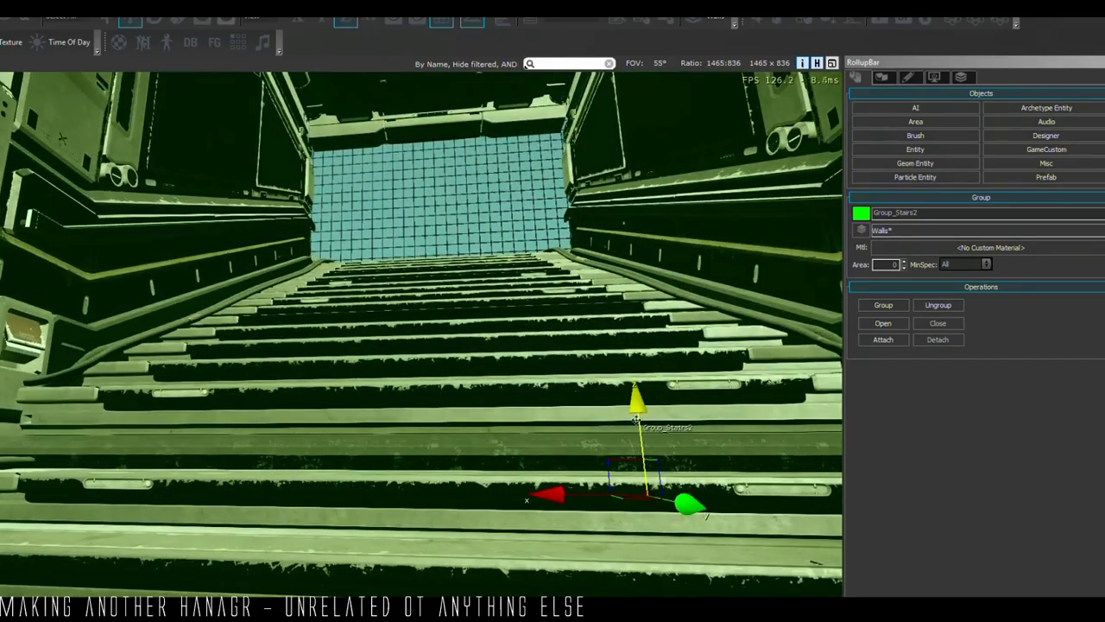
left_click_drag(636, 419, 638, 427)
right_click_drag(573, 354, 544, 389)
key("s")
key("a")
right_click_drag(544, 281, 602, 272)
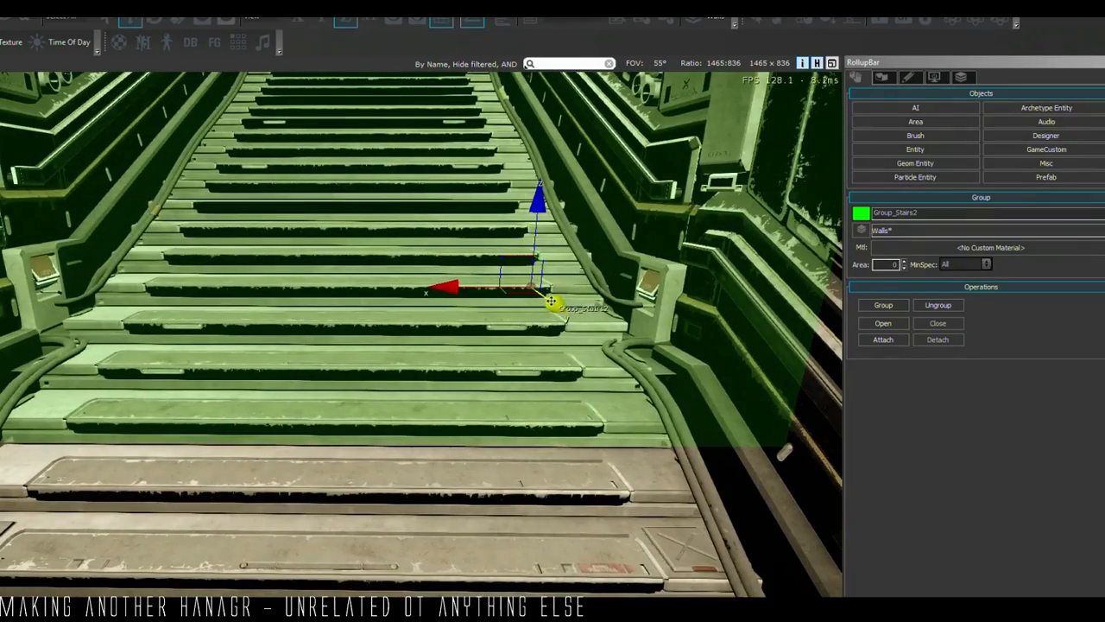
Step: Slide Group_Stairs2 so it lines up with the stair flight
left_click_drag(551, 302, 551, 293)
right_click_drag(551, 292, 544, 246)
key("w")
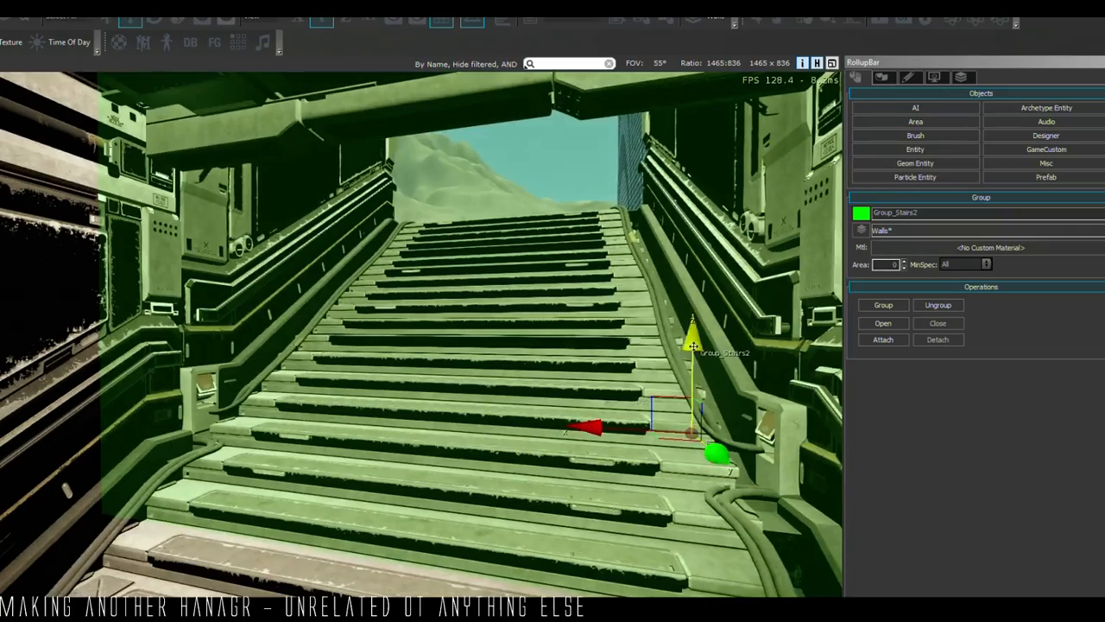
right_click_drag(693, 346, 482, 345)
key("s")
key("w")
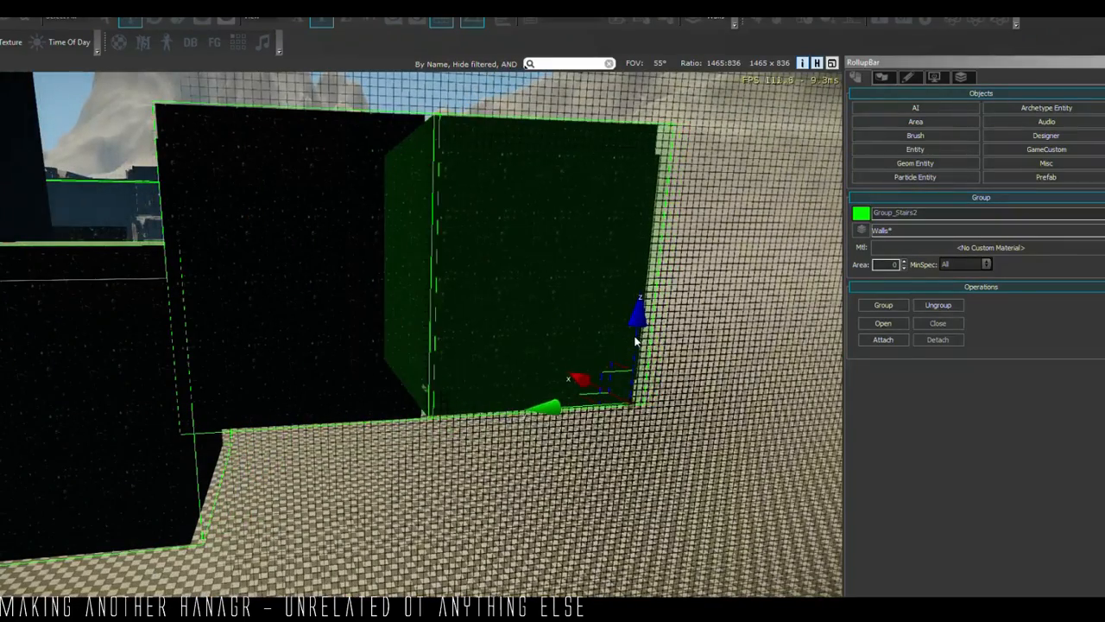
Step: Copy the stairs group as Group_Stairs3, raise it along Z, then lower it partway back
key("ctrl+c")
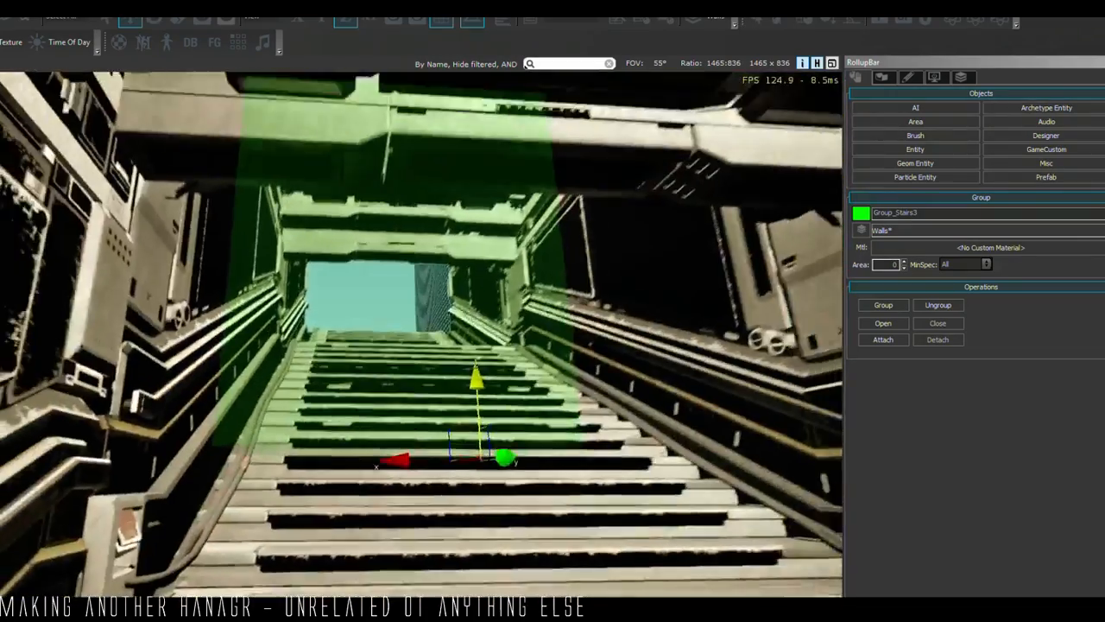
scroll(545, 358, "up", 1)
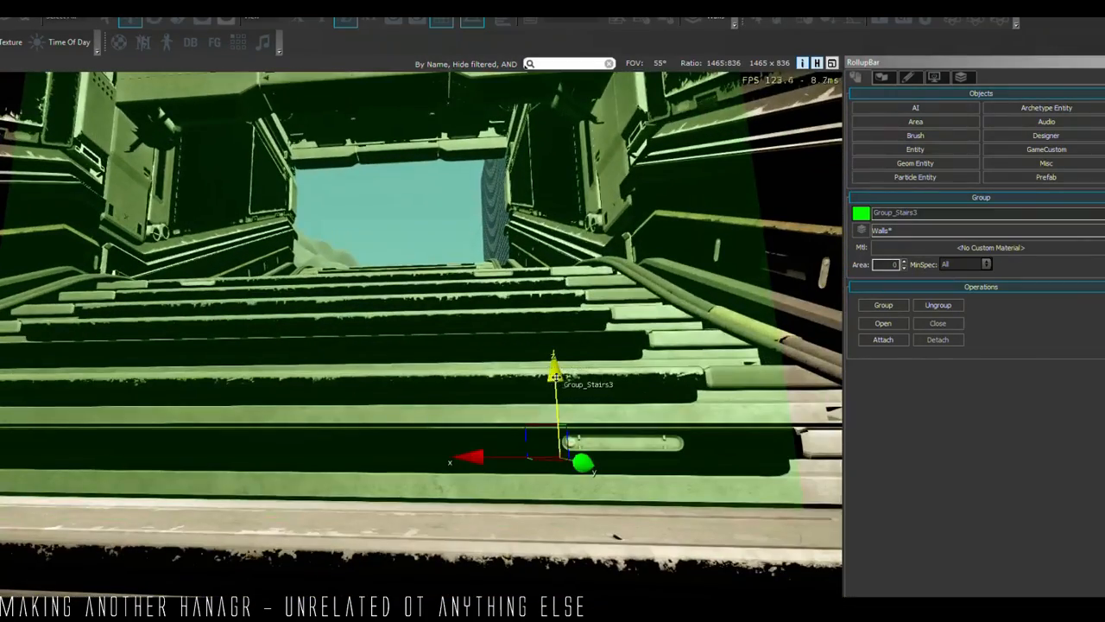
mouse_move(557, 364)
left_mouse_down()
mouse_move(557, 333)
mouse_move(557, 355)
left_mouse_up()
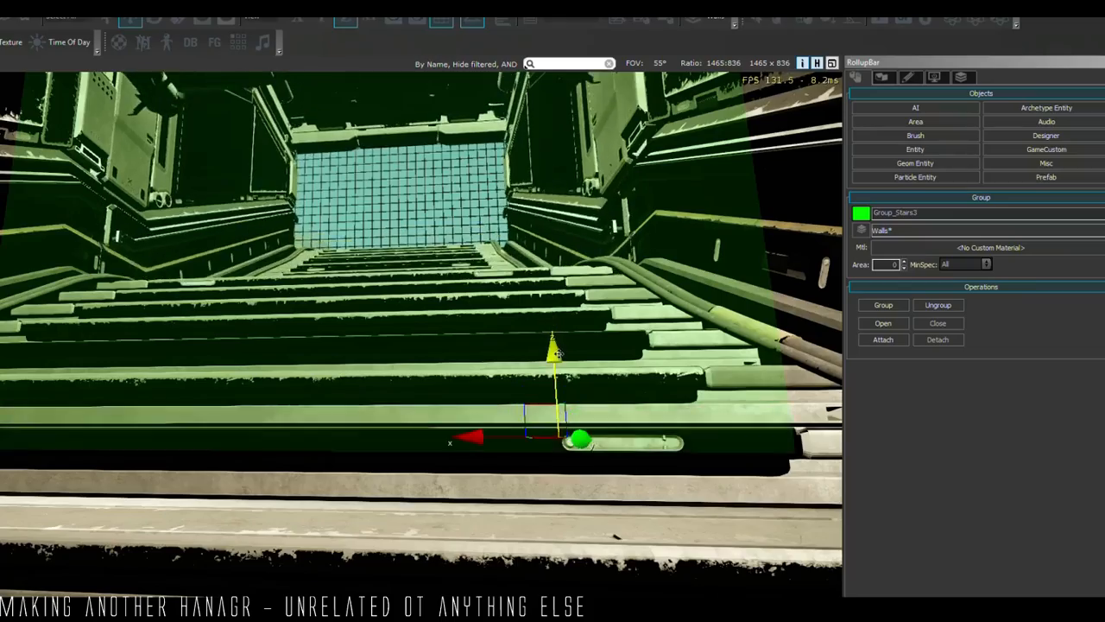
key("s")
right_click_drag(556, 354, 652, 332)
key("w")
key("s")
key("w")
mouse_move(573, 267)
right_mouse_down()
mouse_move(673, 319)
mouse_move(573, 268)
right_mouse_up()
right_click_drag(427, 329, 518, 289)
key("s")
left_click(915, 136)
Step: Drag a basehall_corner_floor_01 piece from the brush browser into the level
key("d")
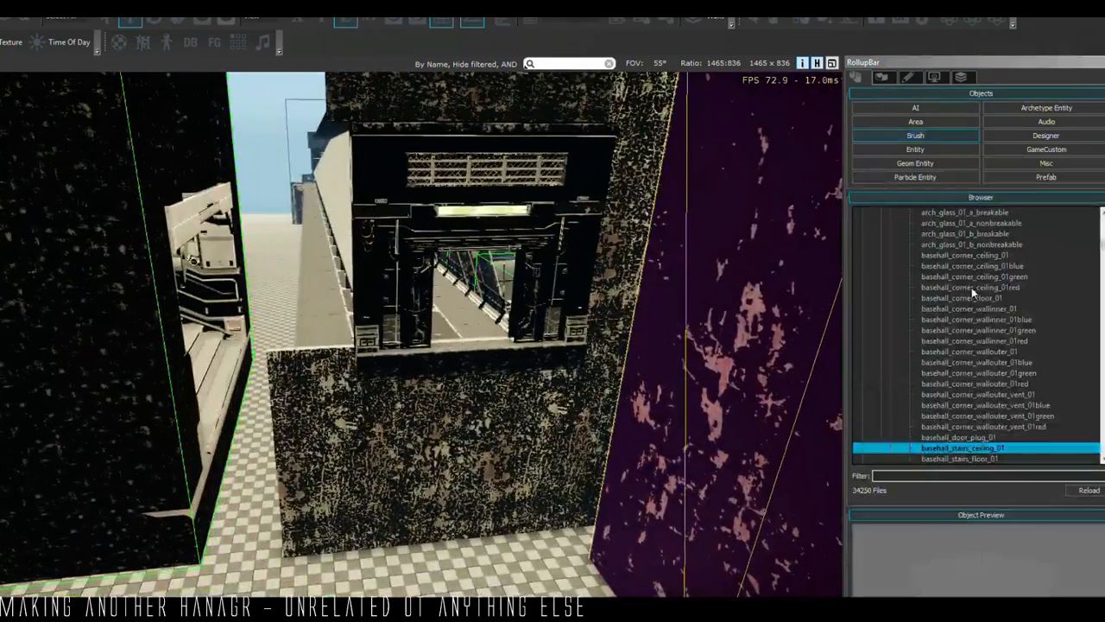
scroll(958, 270, "down", 1)
left_click(968, 289)
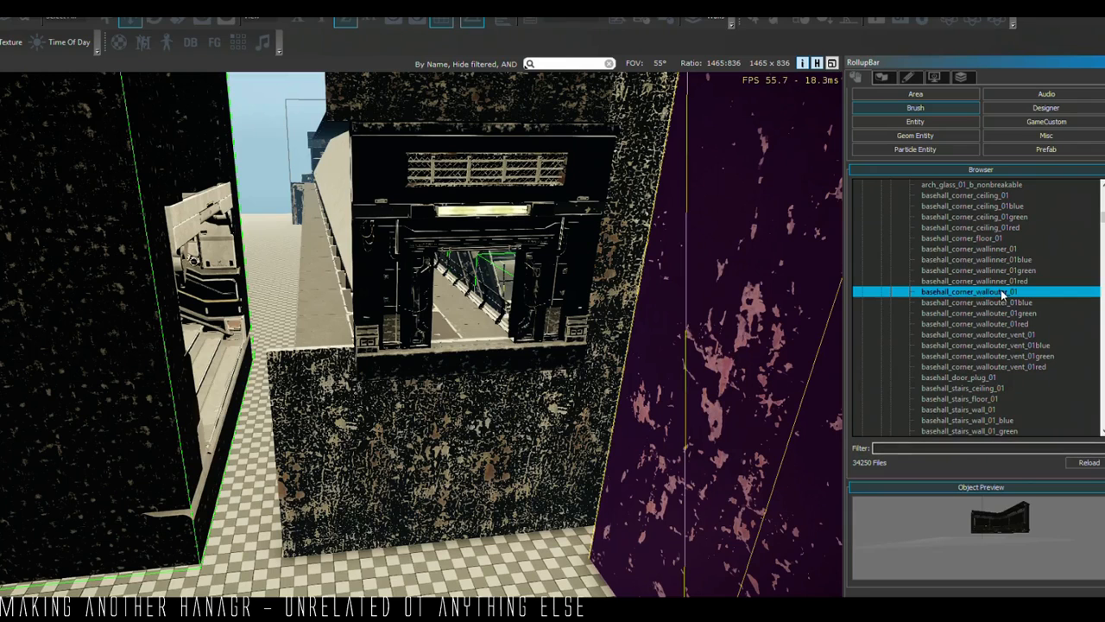
left_click(987, 237)
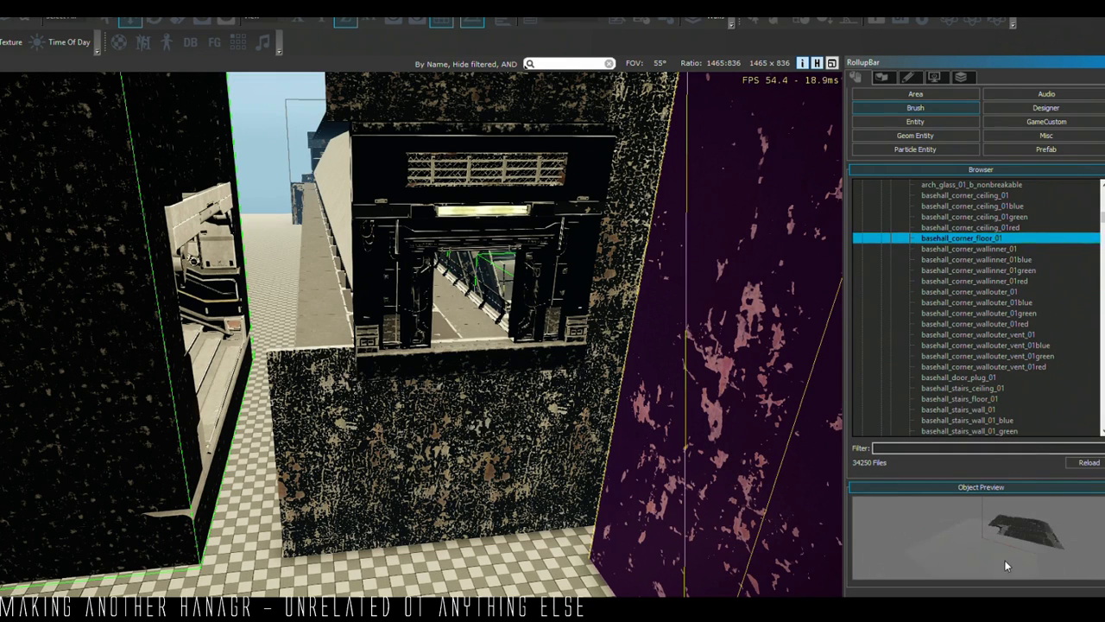
mouse_move(954, 245)
left_mouse_down()
mouse_move(537, 358)
mouse_move(616, 357)
mouse_move(440, 367)
left_mouse_up()
key("w")
right_click_drag(488, 371, 465, 372)
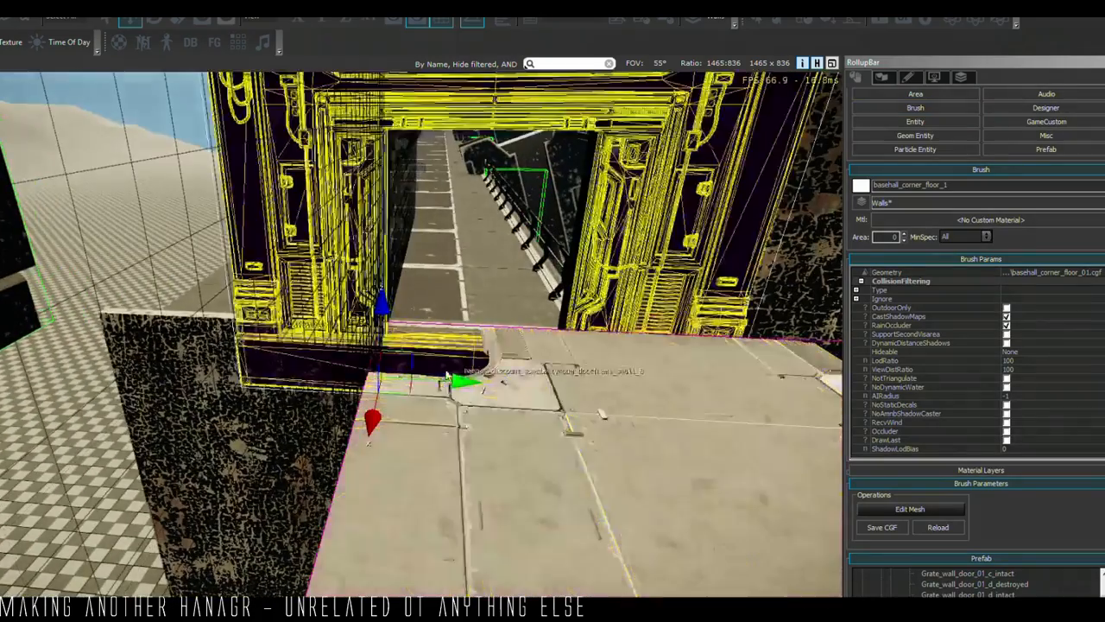
Step: Slide the corner floor piece left and down to form a ledge before the doorway
left_click_drag(439, 378, 261, 376)
key("d")
mouse_move(303, 367)
right_mouse_down()
mouse_move(332, 358)
mouse_move(327, 322)
right_mouse_up()
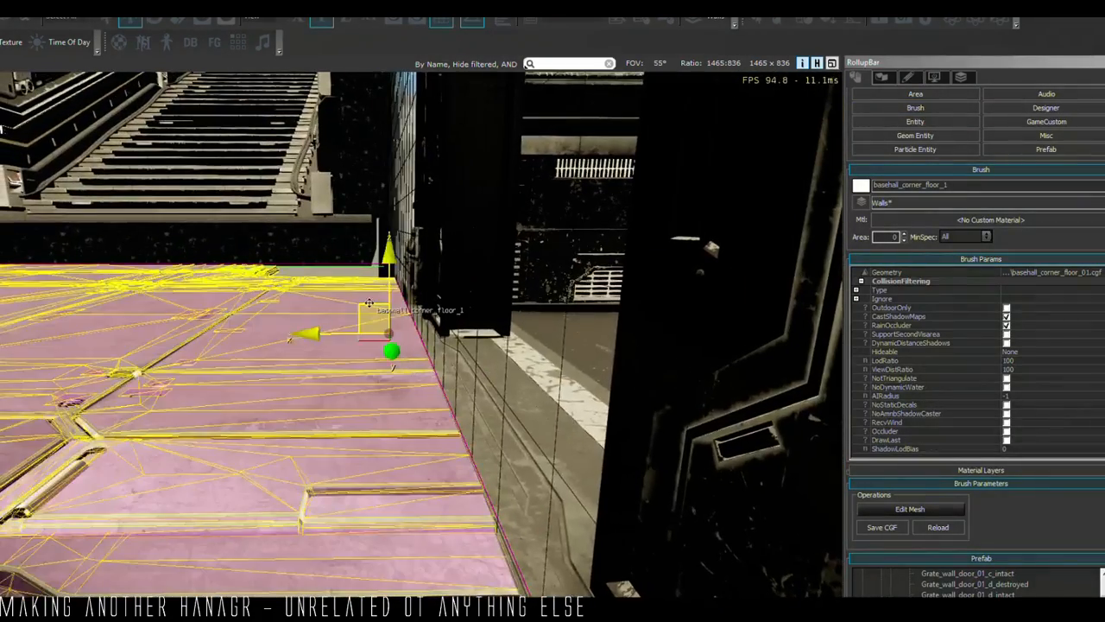
left_click_drag(369, 302, 413, 331)
key("a")
mouse_move(412, 330)
right_mouse_down()
mouse_move(455, 337)
mouse_move(419, 345)
right_mouse_up()
key("s")
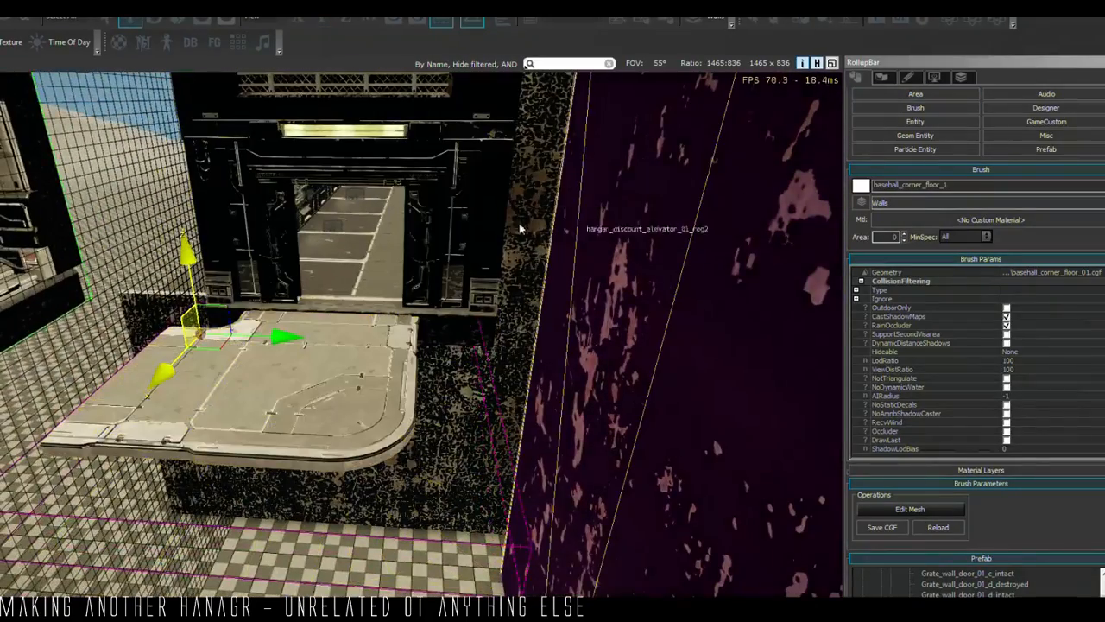
key("a")
mouse_move(376, 231)
right_mouse_down()
mouse_move(457, 233)
mouse_move(363, 231)
right_mouse_up()
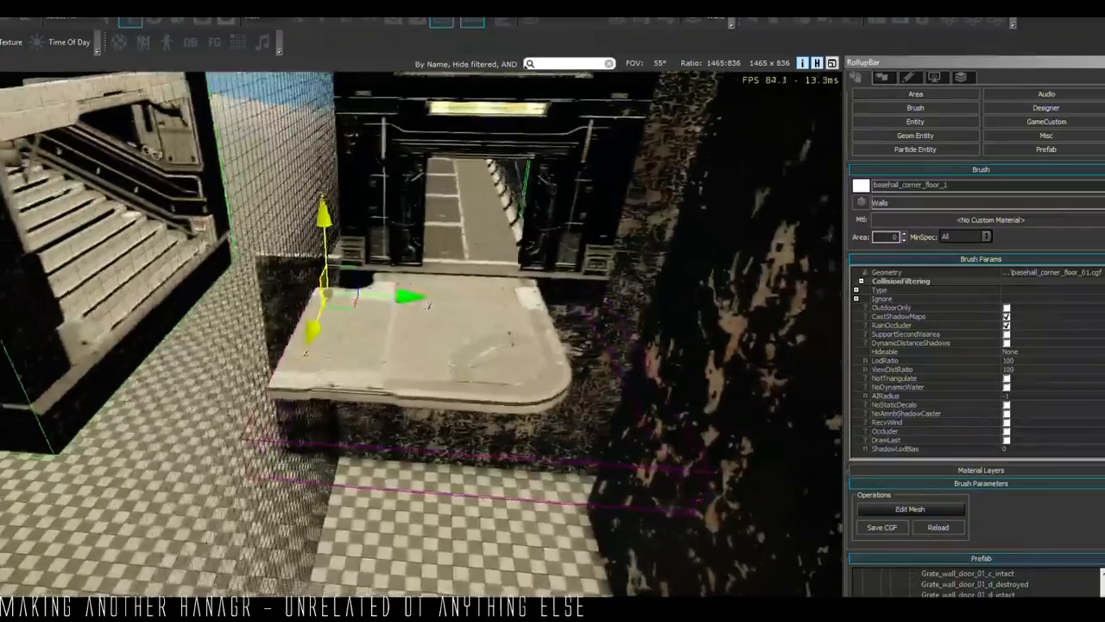
right_click_drag(387, 334, 380, 334)
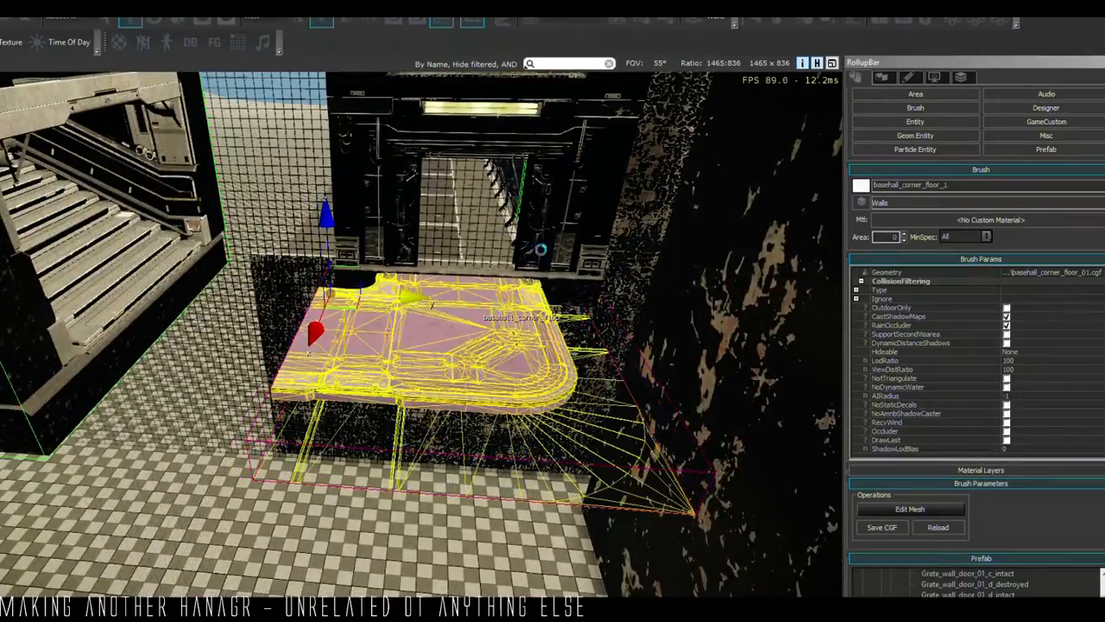
key("w")
right_click_drag(540, 250, 656, 259)
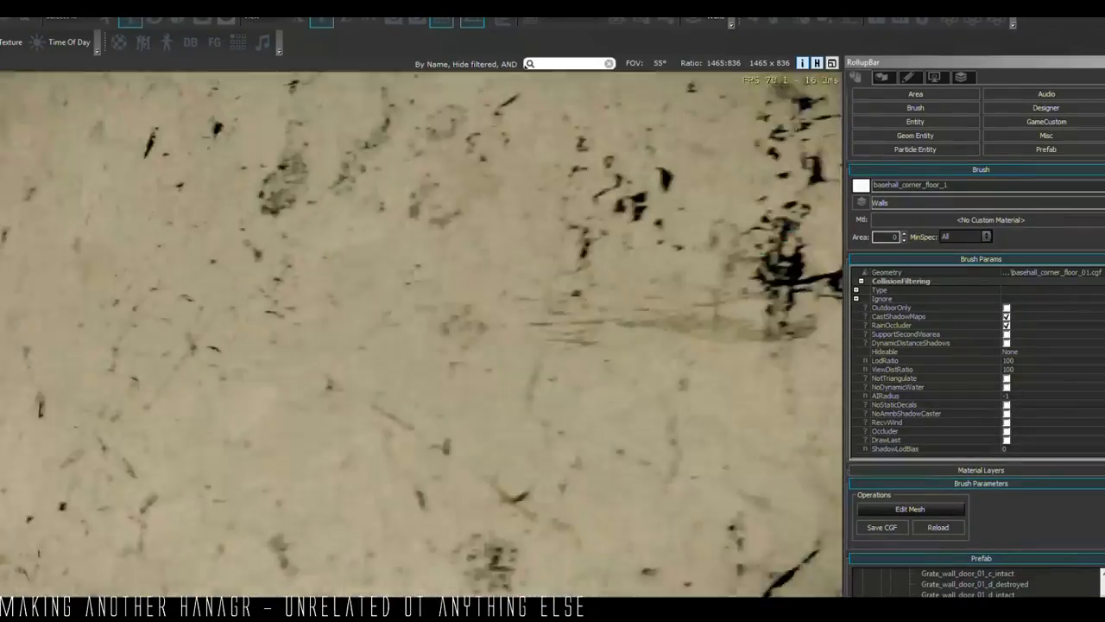
right_click_drag(570, 263, 520, 268)
left_click(935, 77)
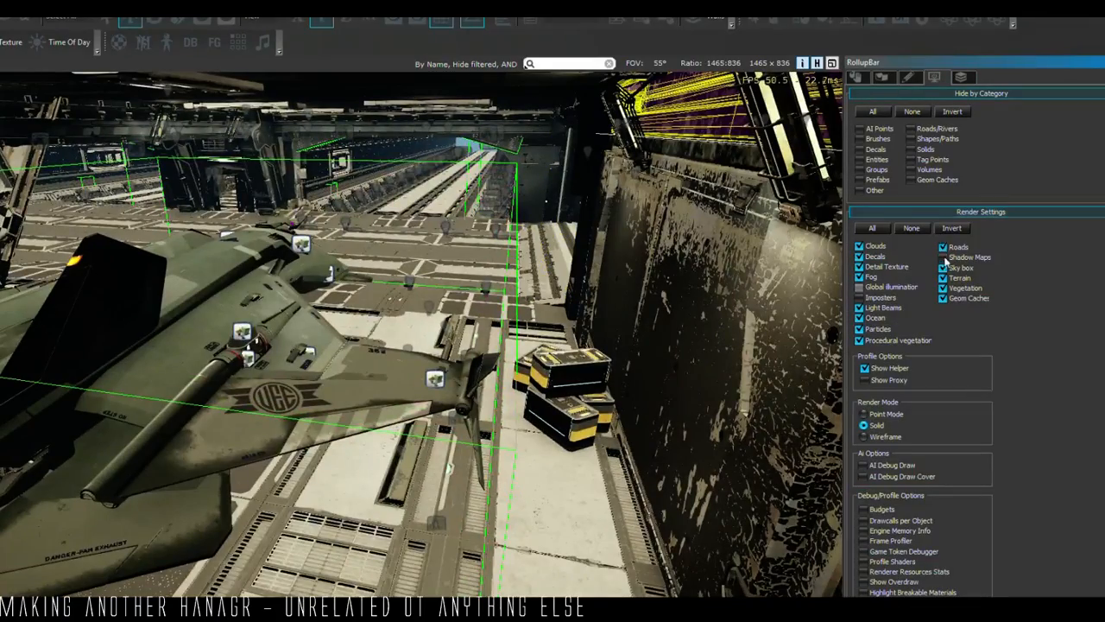
Step: Enable Shadow Maps in the render settings and fly past the aircraft to check lighting
left_click(944, 259)
right_click_drag(656, 285, 466, 275)
key("w")
key("w")
key("s")
key("s")
key("s")
key("w")
key("s")
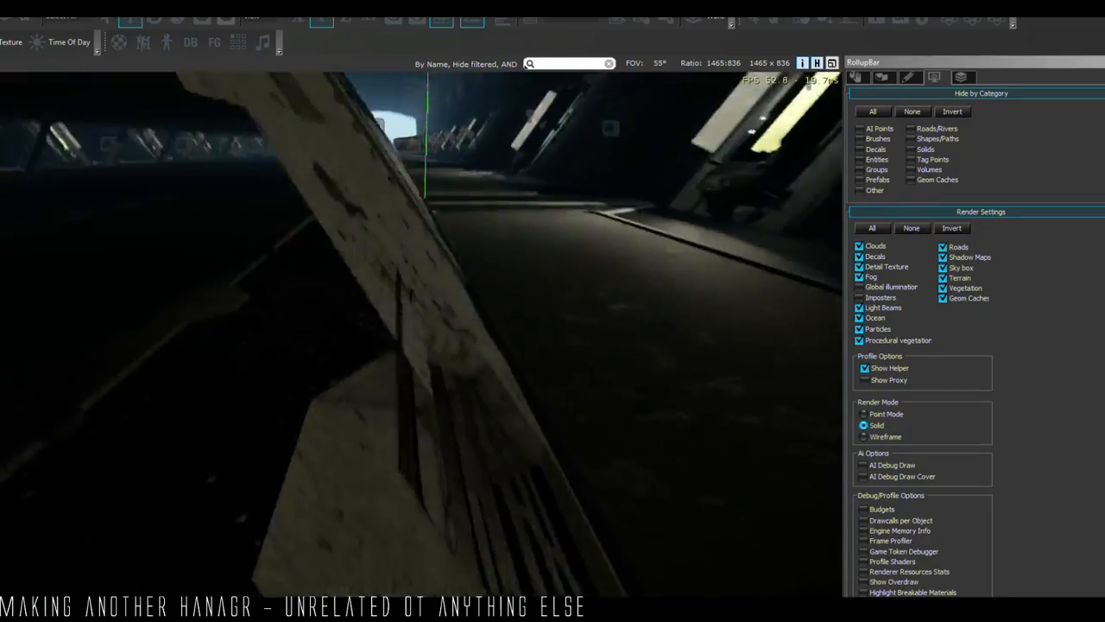
Step: Fly back to the floor ledge and pick basehall_door_plug_01 in the brush browser
key("w")
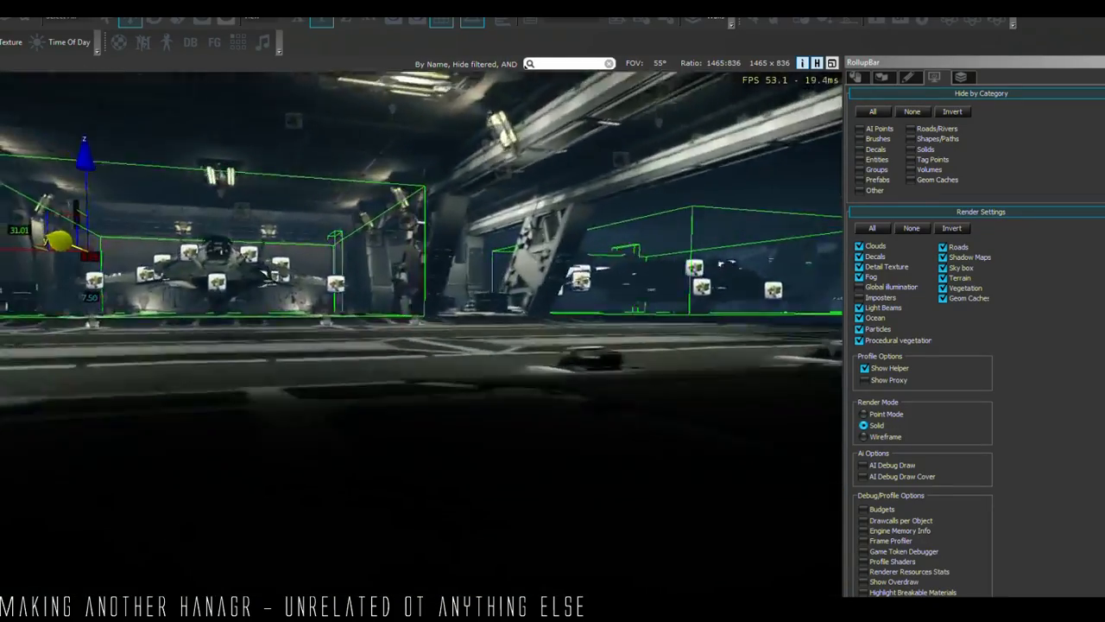
key("w")
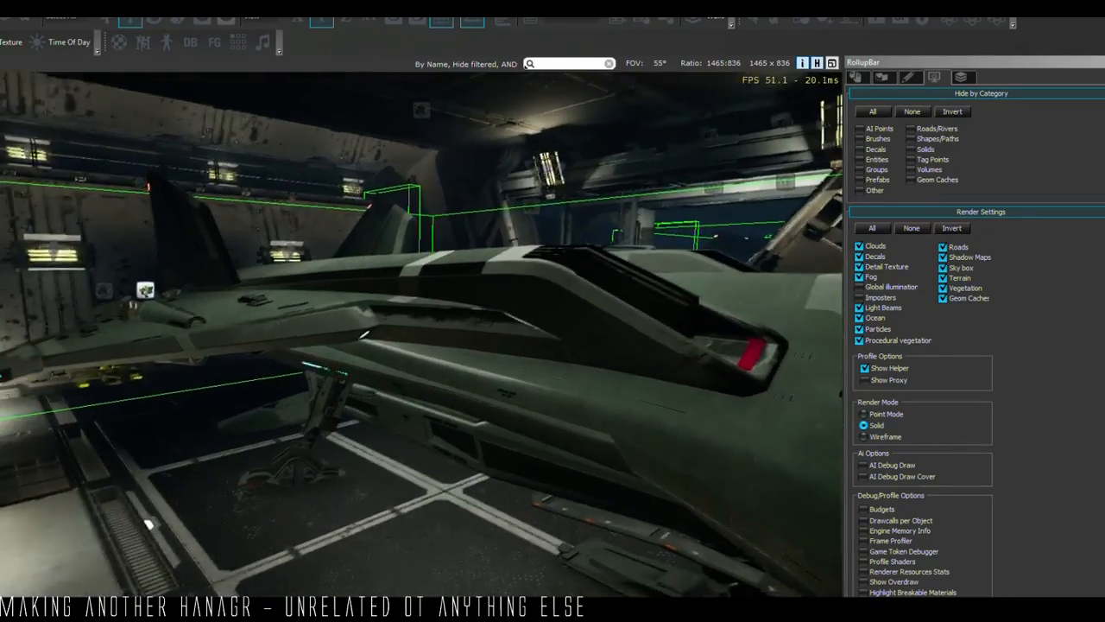
key("w")
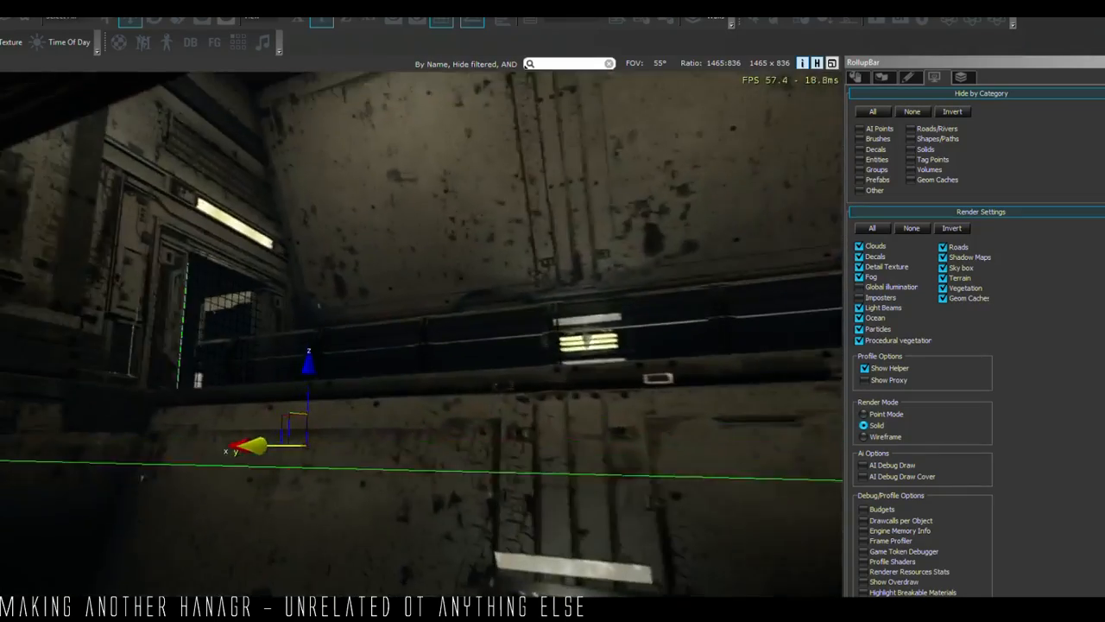
key("w")
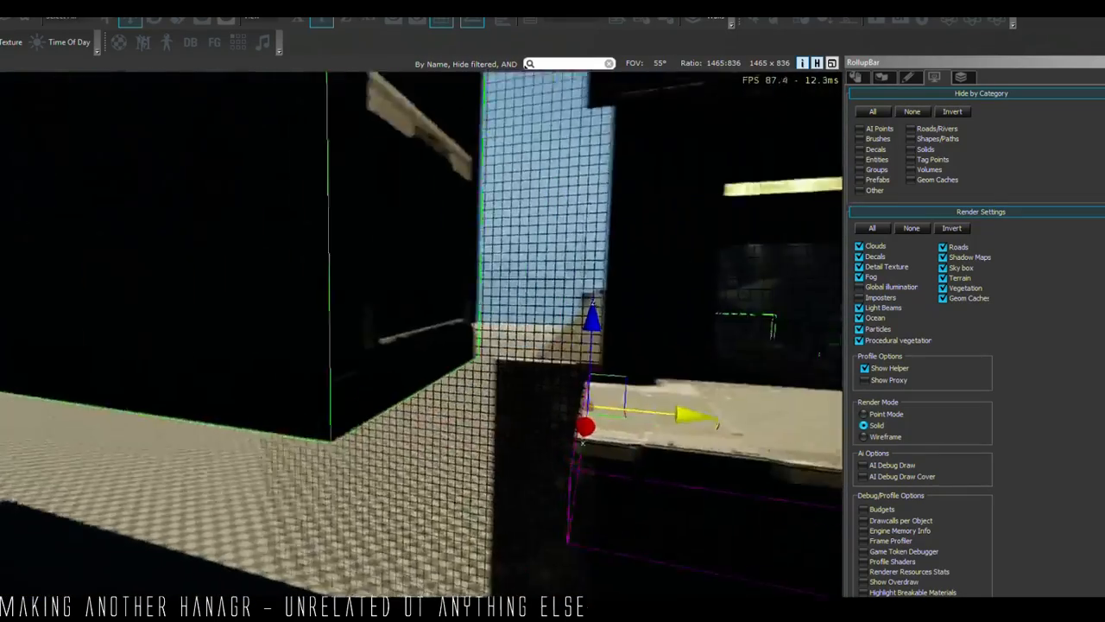
key("w")
left_click(855, 76)
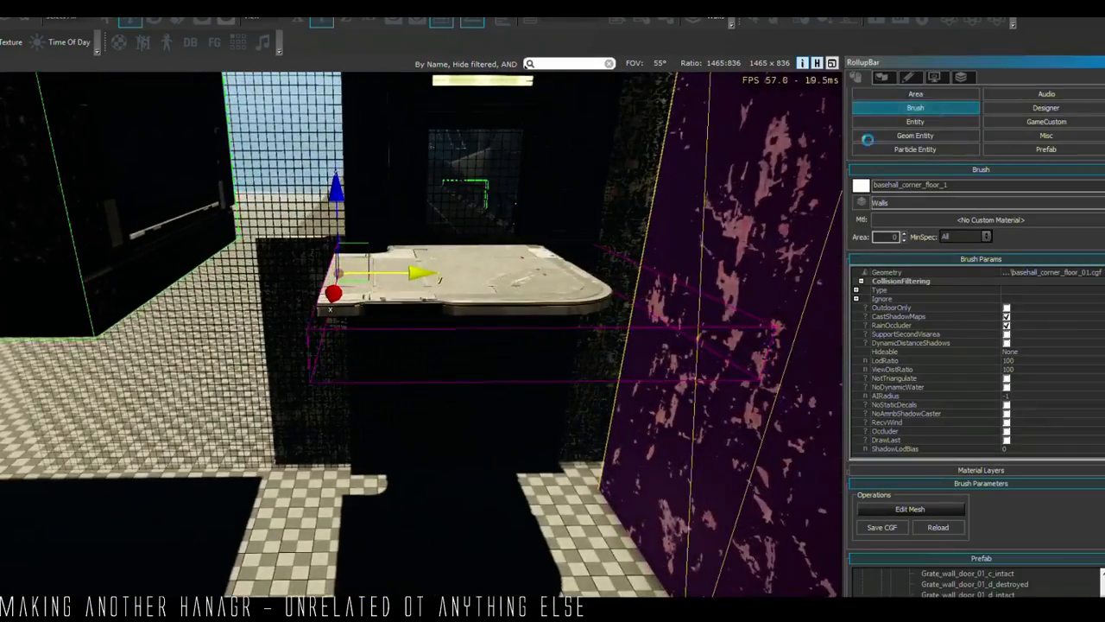
key("w")
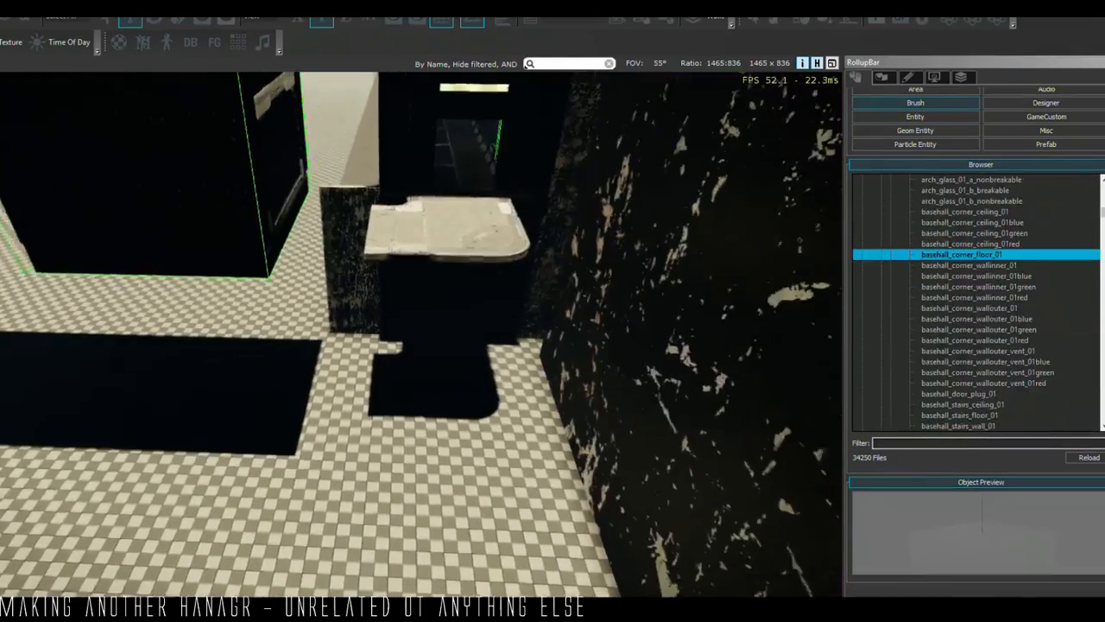
left_click(949, 318)
left_click(1005, 351)
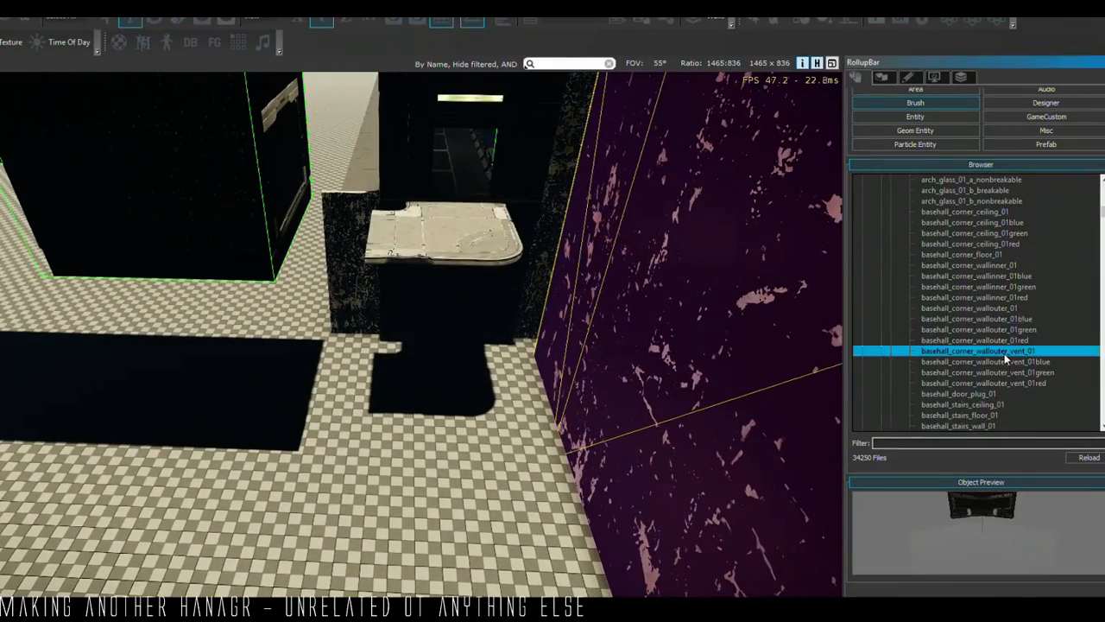
left_click(979, 395)
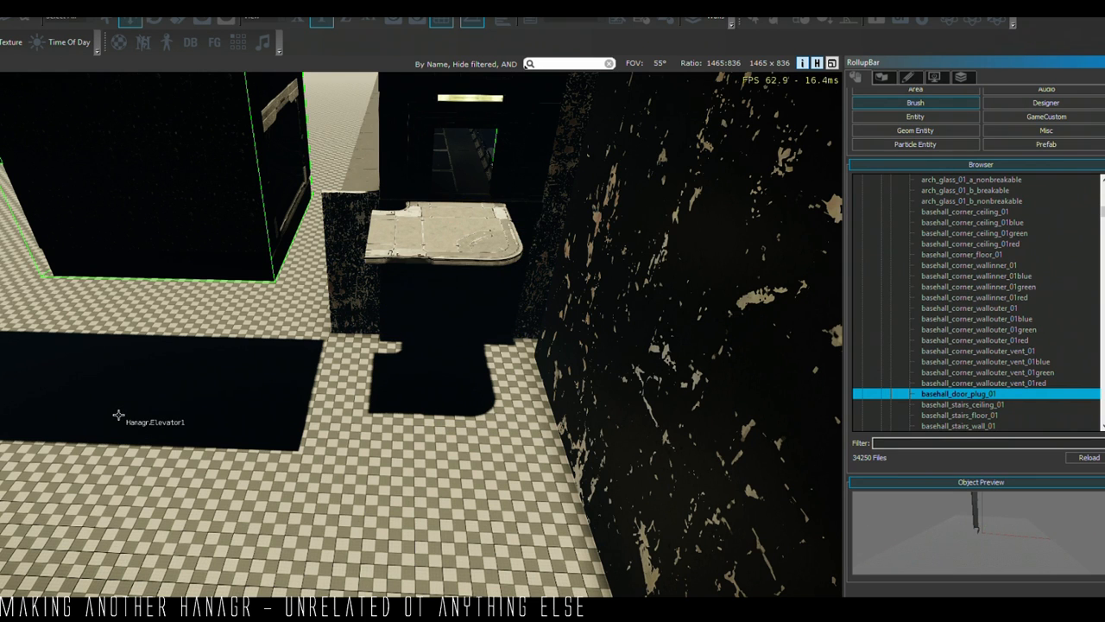
Step: Place the basehall_door_plug_01 piece on the hangar roof
right_click_drag(118, 415, 648, 144)
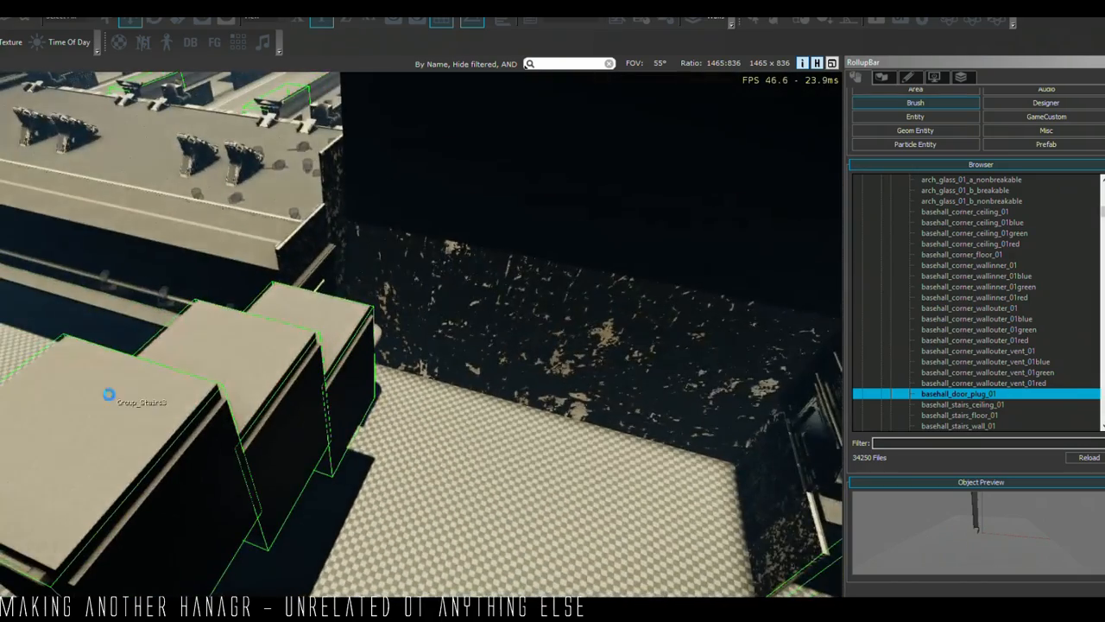
mouse_move(567, 259)
right_mouse_down()
mouse_move(593, 249)
mouse_move(487, 263)
right_mouse_up()
left_click(483, 263)
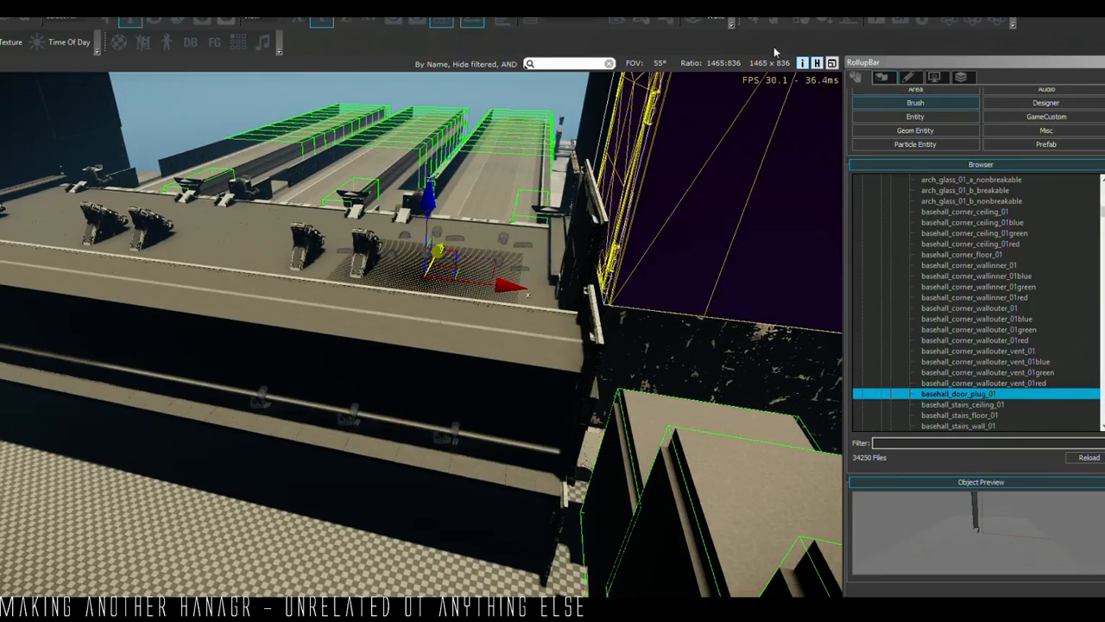
Step: Close all open prefabs and orbit over the hangar roof to inspect it
left_click(138, 9)
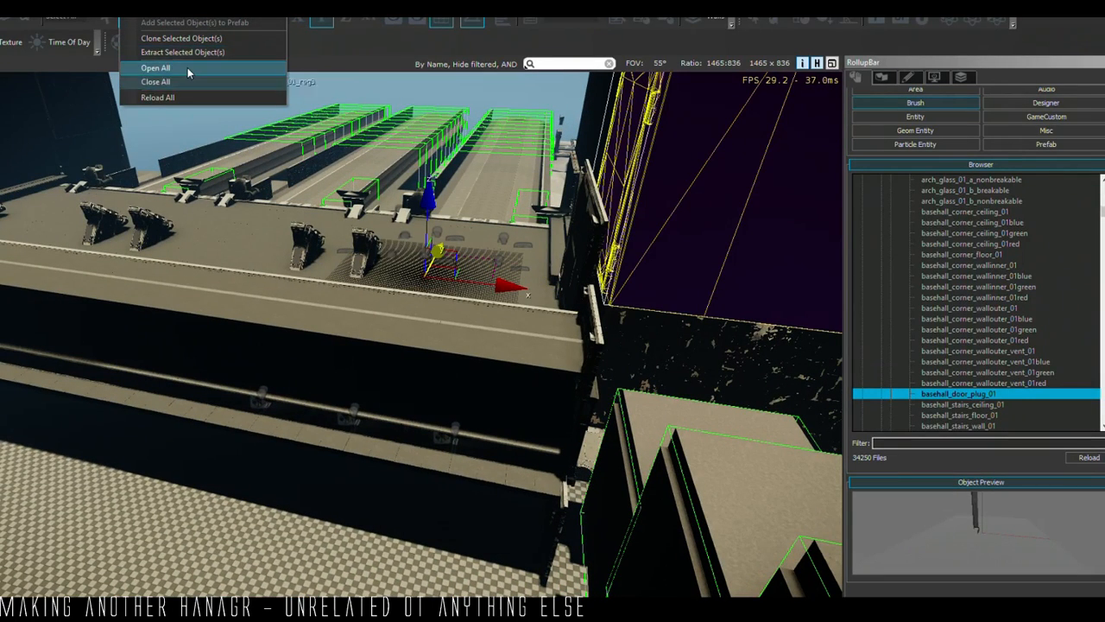
left_click(189, 79)
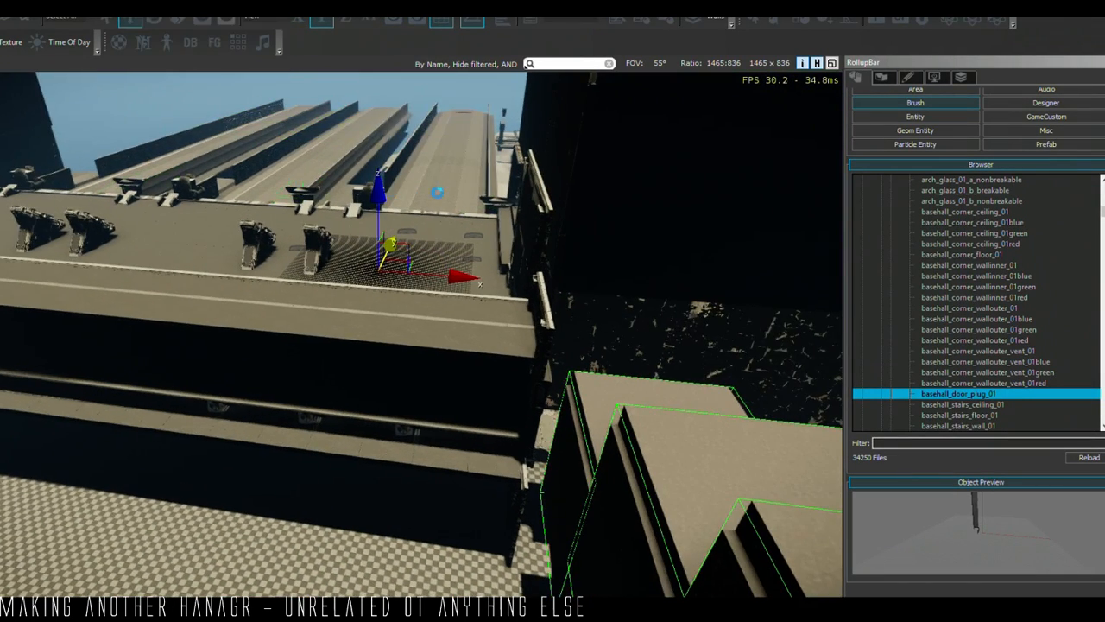
right_click_drag(263, 285, 191, 309)
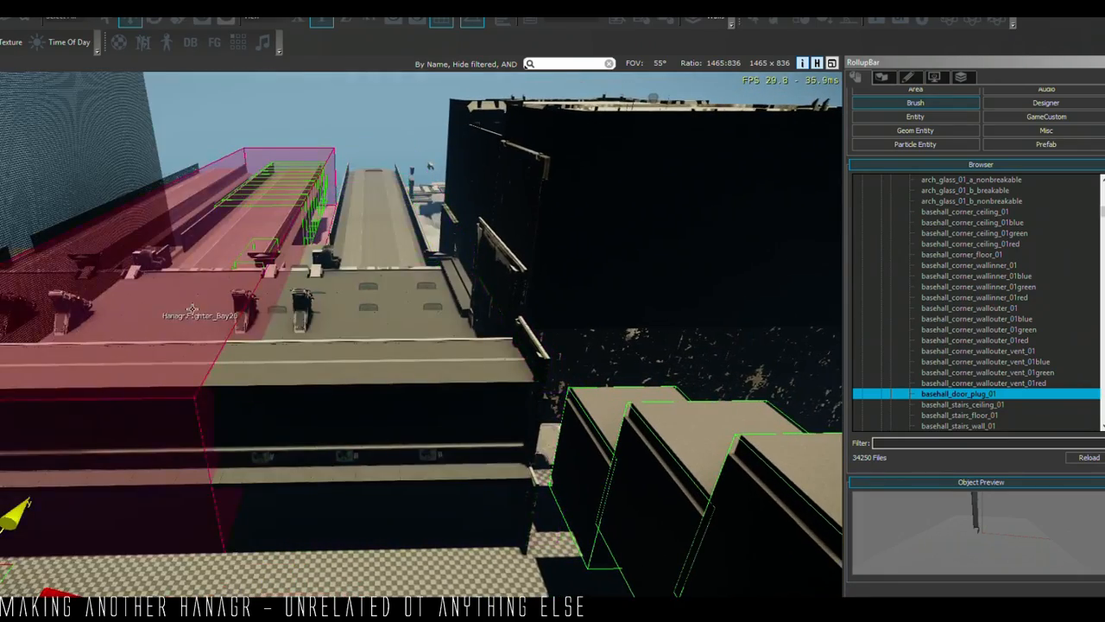
right_click_drag(380, 324, 381, 324)
right_click_drag(313, 105, 314, 105)
right_click_drag(338, 247, 337, 247)
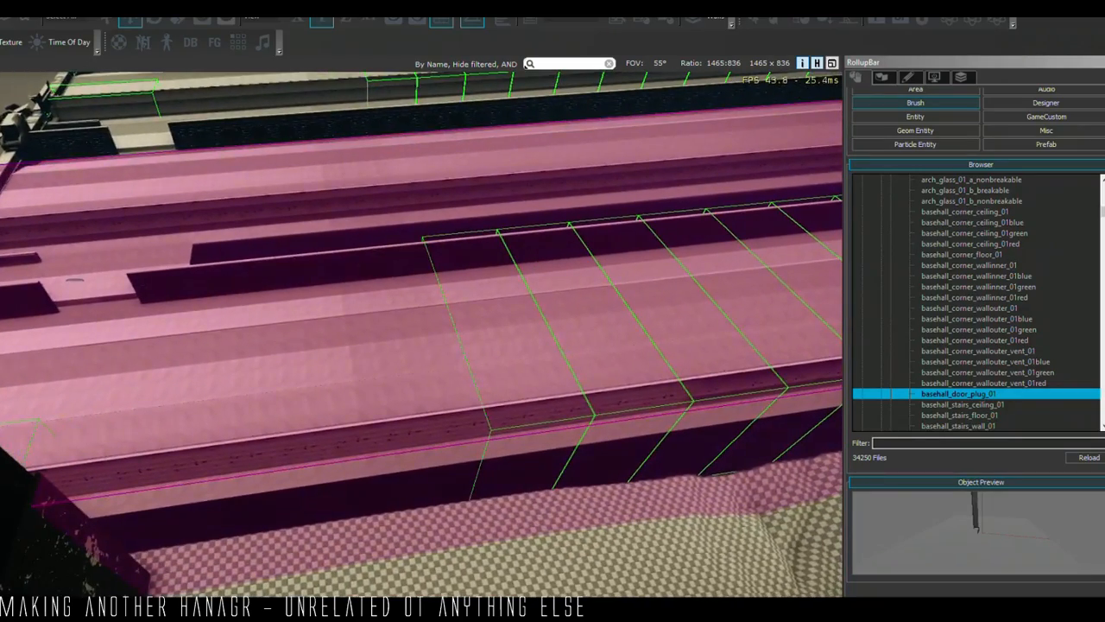
Step: Open all prefabs for editing from the prefab operations list
left_click(34, 10)
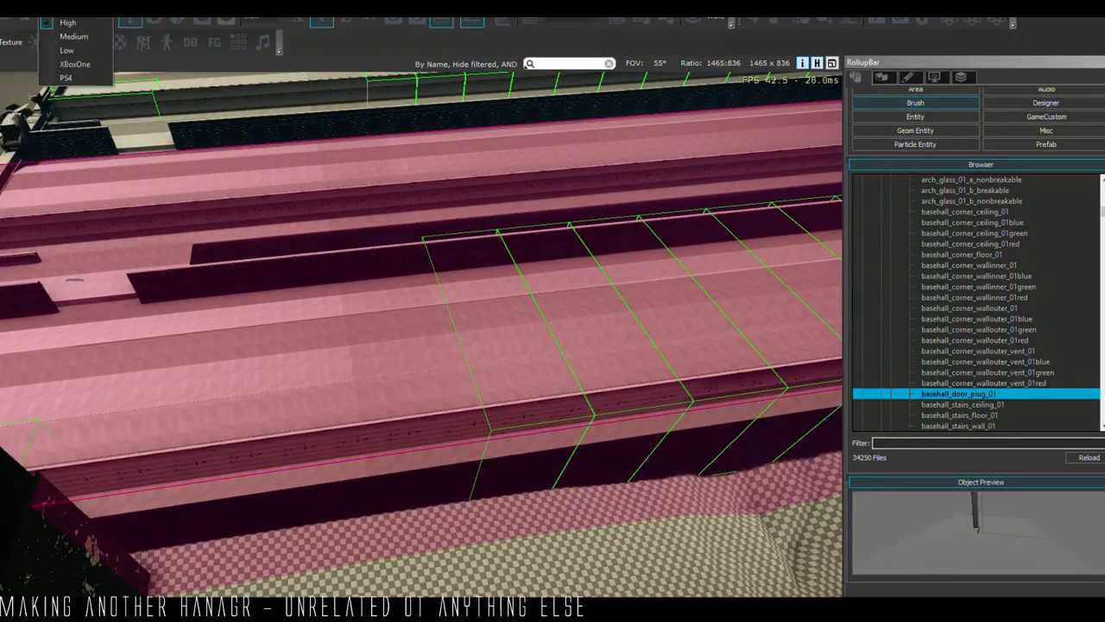
left_click(508, 228)
right_click_drag(507, 228, 508, 228)
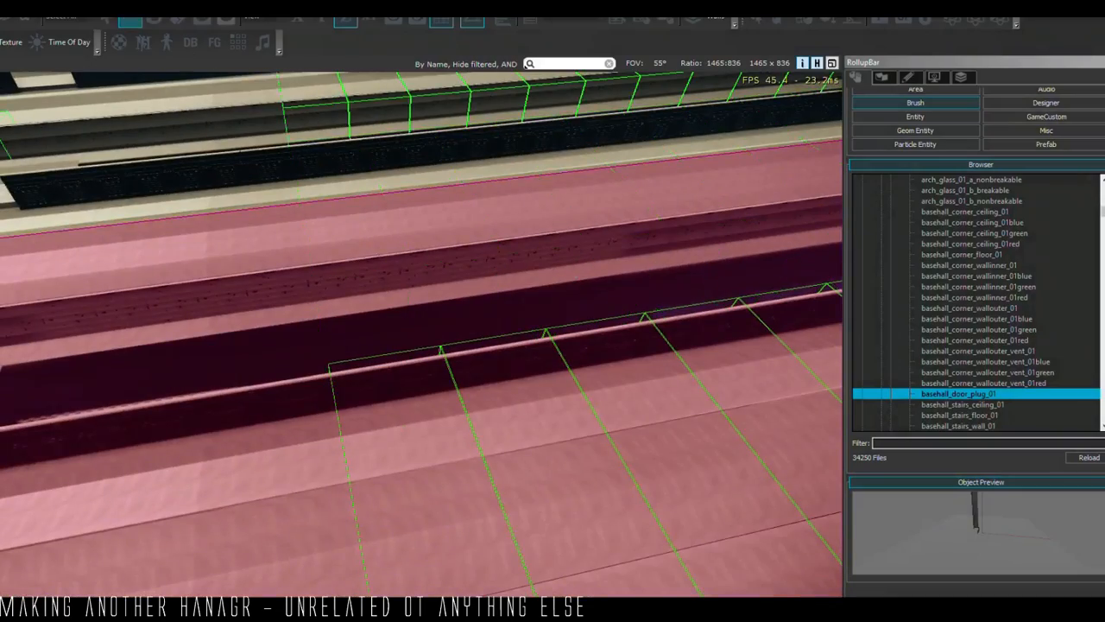
left_click(131, 14)
left_click(169, 70)
right_click_drag(363, 233, 362, 233)
Step: Delete the four tunnel segments on the left roof, confirm, and deselect
left_click_drag(471, 478, 171, 377)
right_click_drag(506, 371, 506, 371)
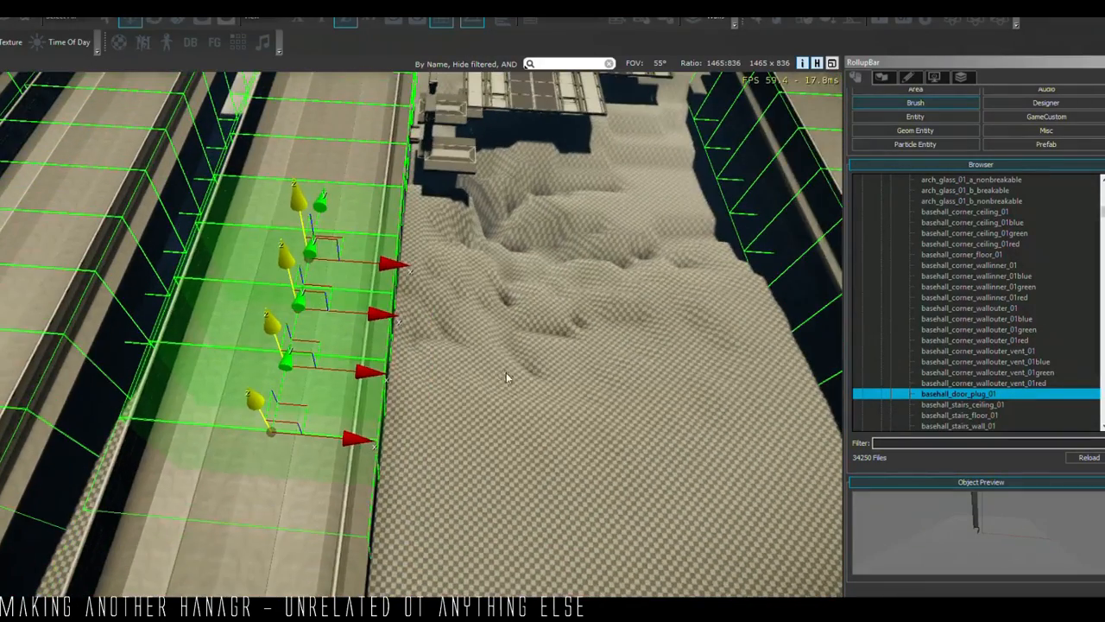
key("Delete")
key("Return")
right_click(422, 311)
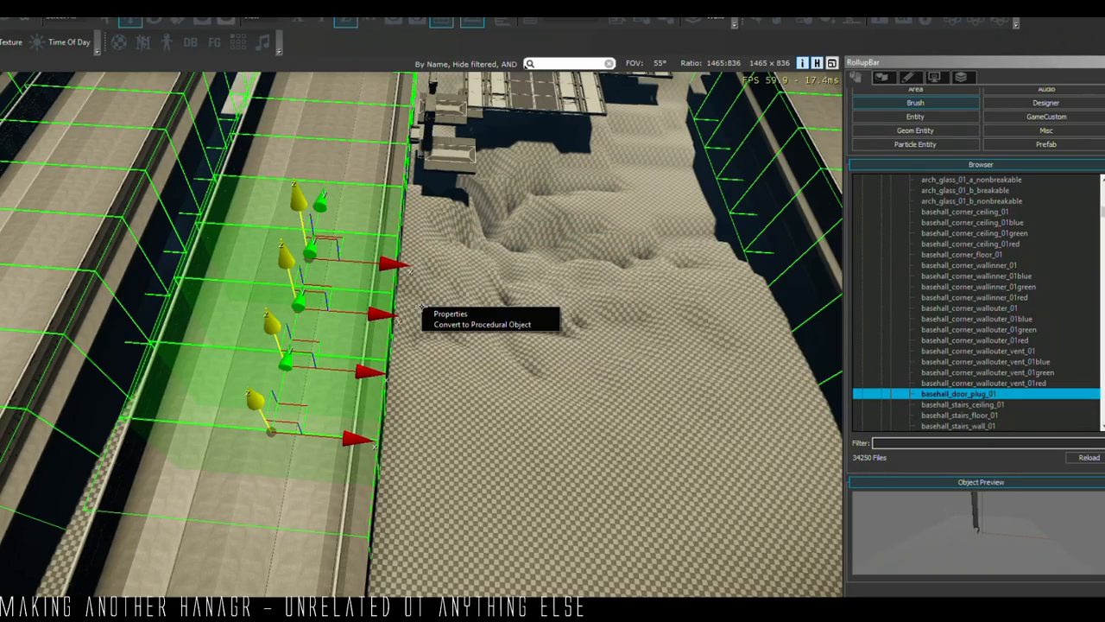
left_click(498, 383)
right_click_drag(502, 390, 502, 383)
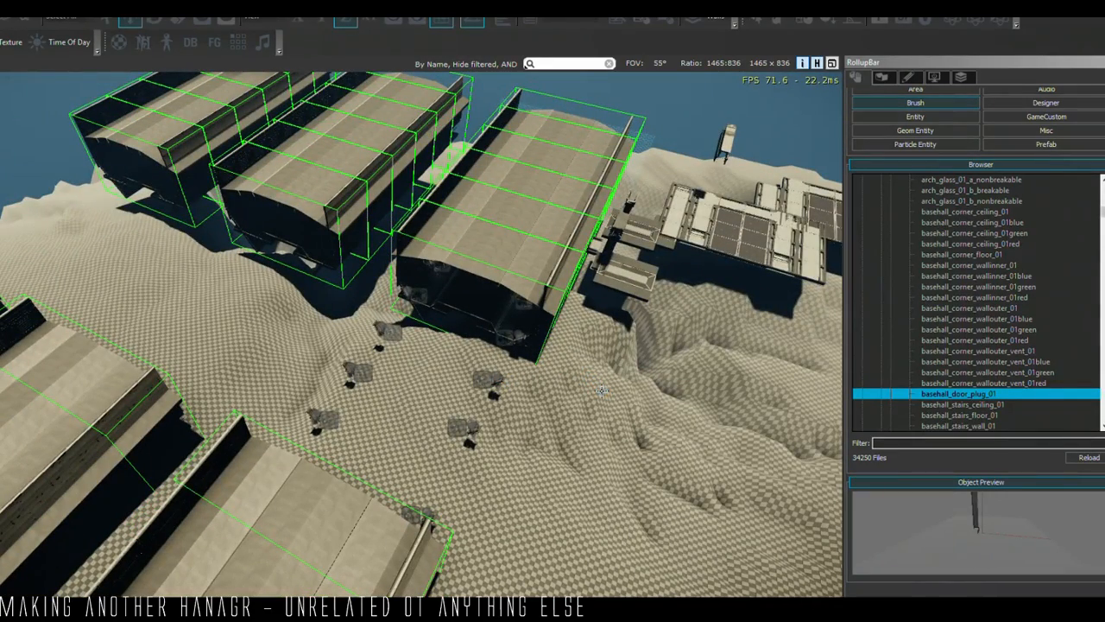
Step: Undo the deletion to restore the tunnel segments, then run Prefab > Open All
key("ctrl+z")
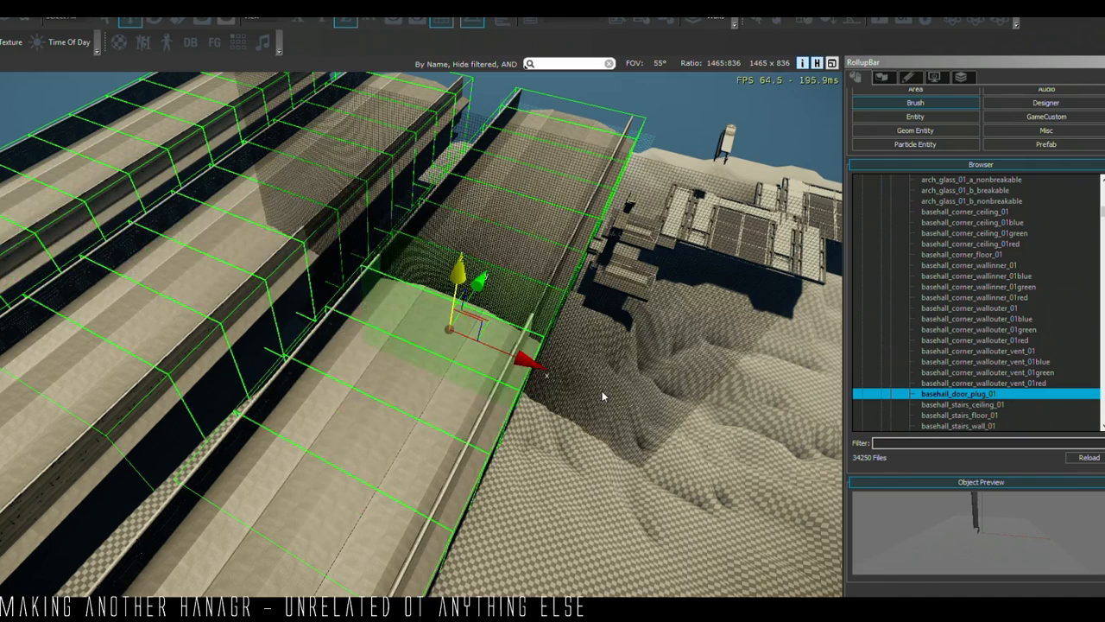
left_click(110, 23)
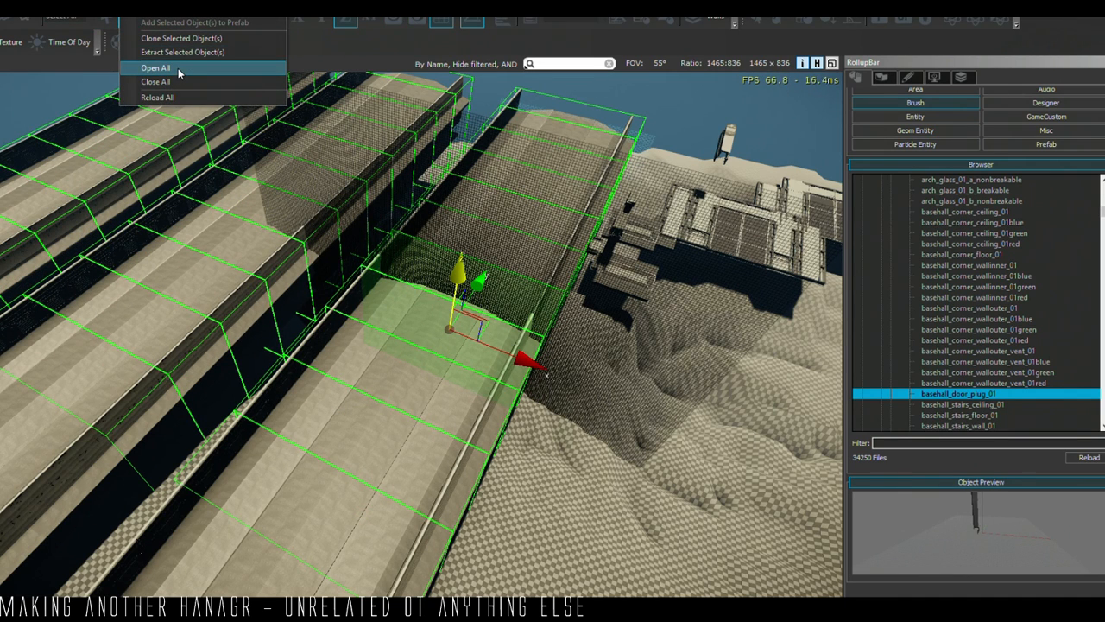
left_click(178, 68)
left_click(110, 23)
left_click(155, 81)
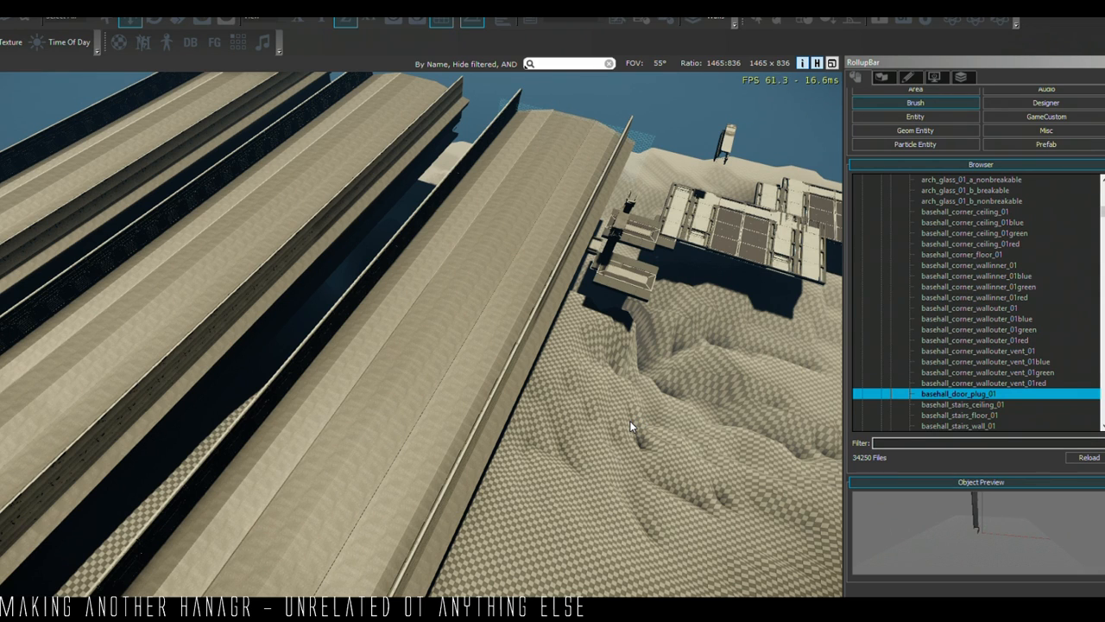
right_click_drag(563, 321, 379, 294)
key("w")
Step: Select the three Group_Stairs boxes beside the ledge
key("w")
mouse_move(553, 340)
right_mouse_down()
mouse_move(562, 336)
mouse_move(545, 344)
right_mouse_up()
key("w")
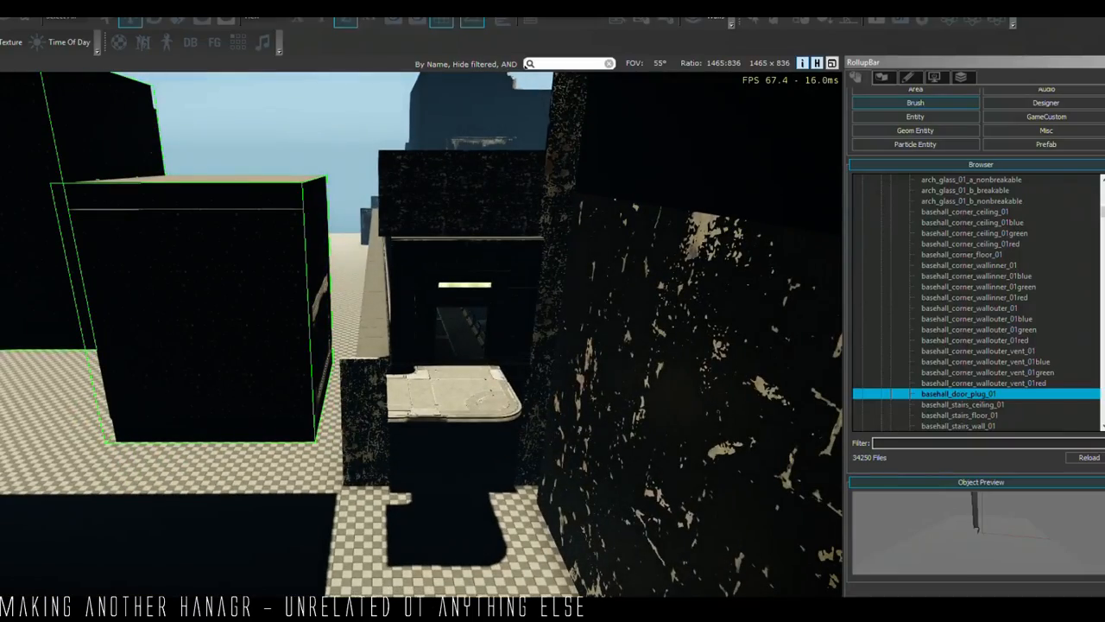
key("w")
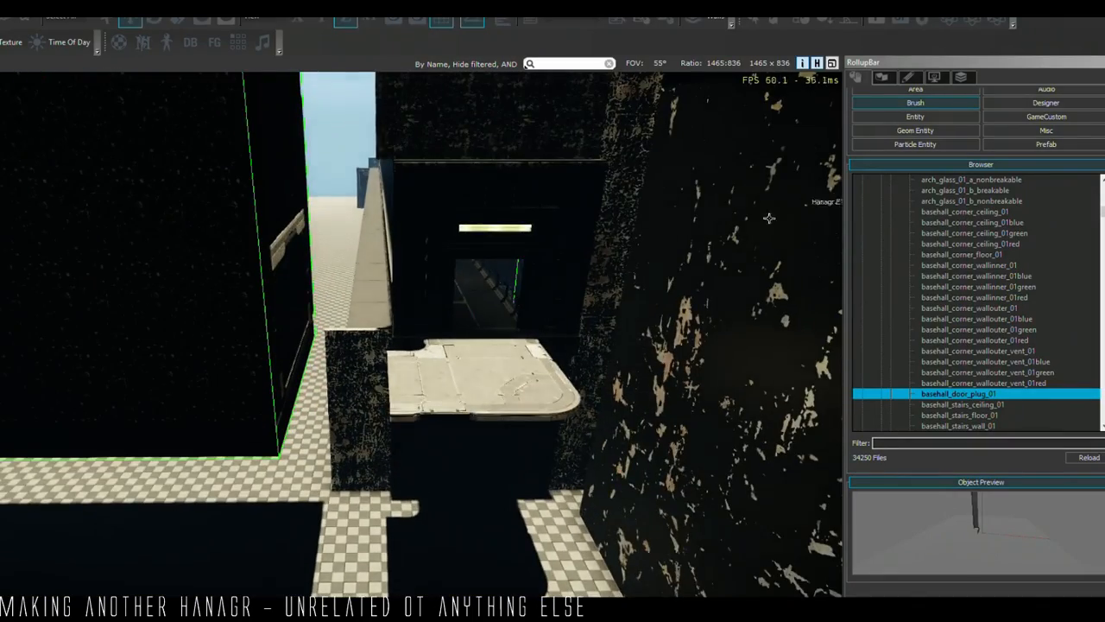
key("w")
right_click_drag(589, 316, 535, 315)
left_click(284, 250)
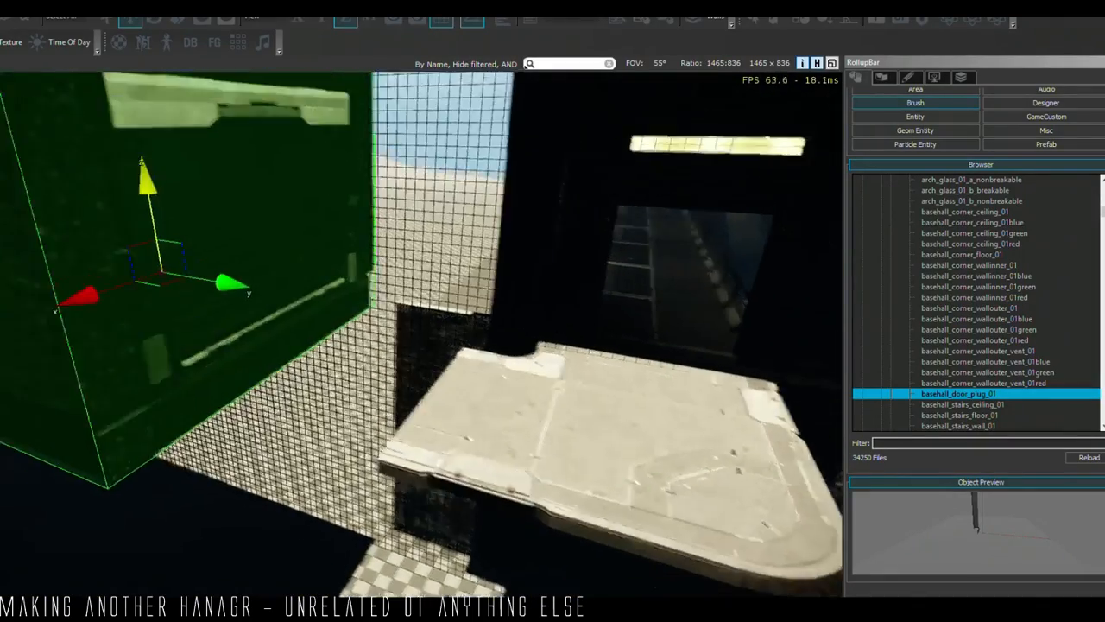
key("s")
right_click_drag(285, 251, 207, 216)
left_click(204, 216, "ctrl")
left_click(136, 195, "ctrl")
Step: Slide the selected stair group sideways along the X axis
key("w")
right_click_drag(136, 195, 185, 238)
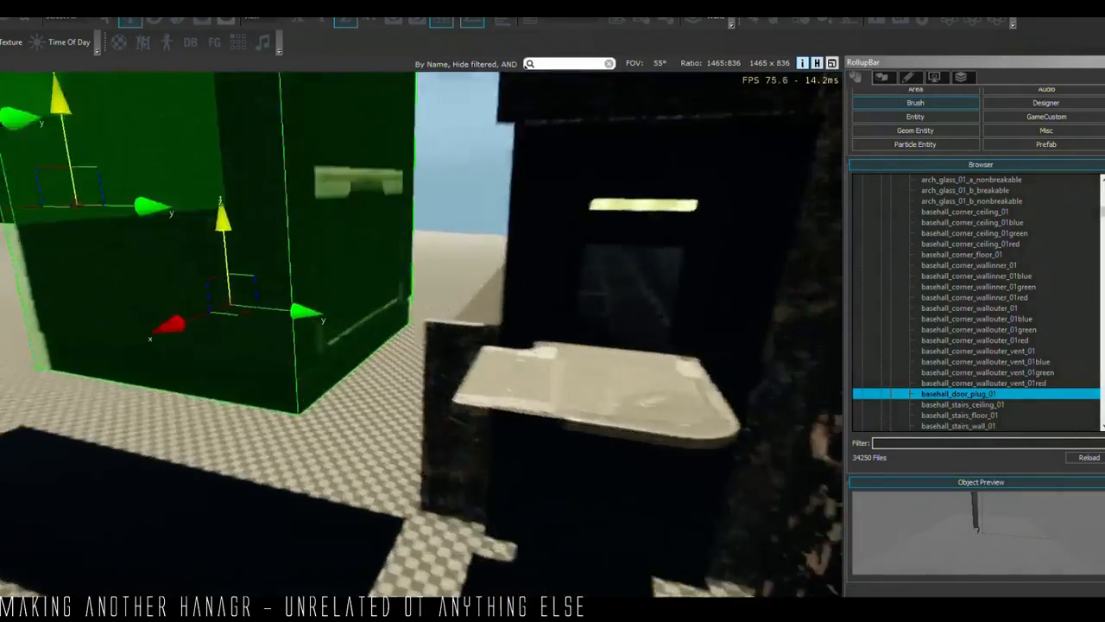
key("w")
right_click_drag(134, 272, 100, 281)
key("w")
key("s")
right_click_drag(510, 259, 458, 263)
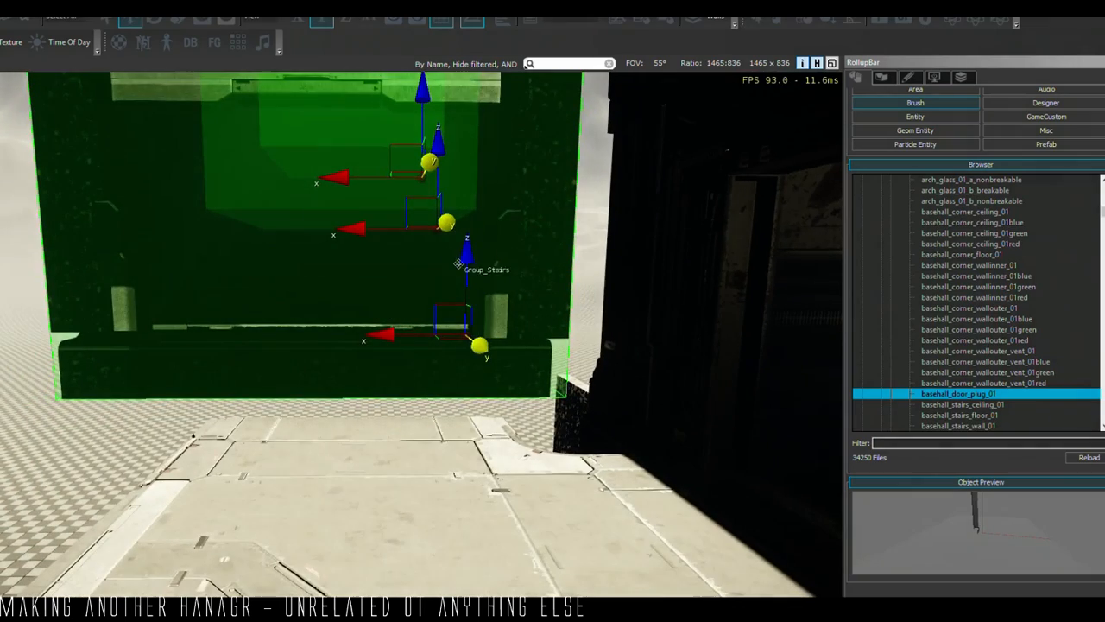
key("w")
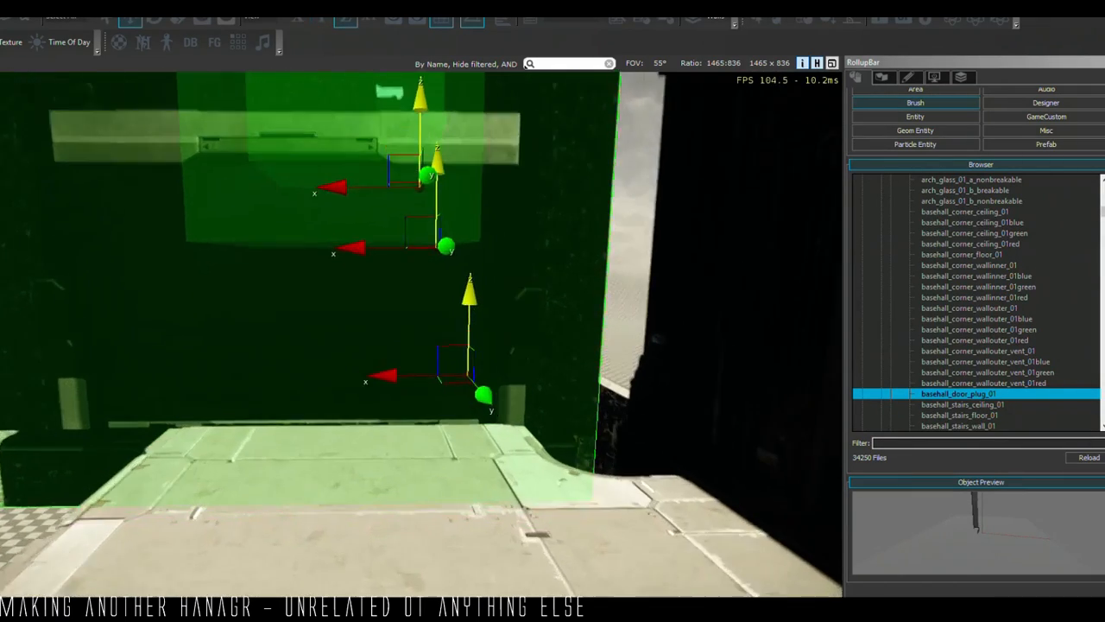
key("w")
left_click_drag(427, 343, 463, 348)
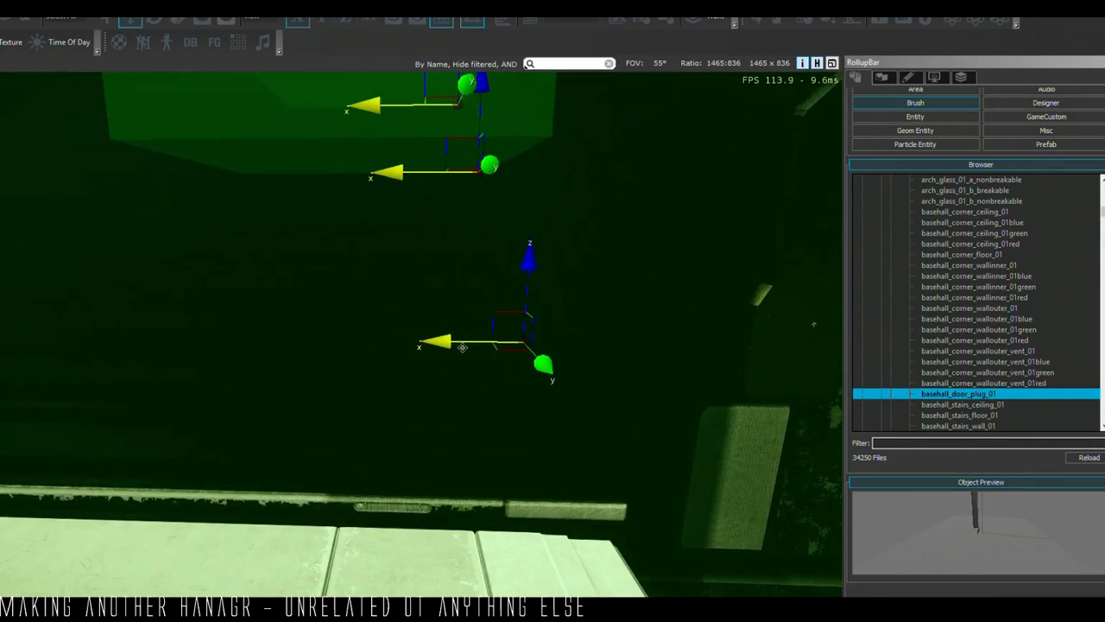
Step: Deselect the stair group and fly through the hangar interior to check it
key("s")
left_click(305, 454)
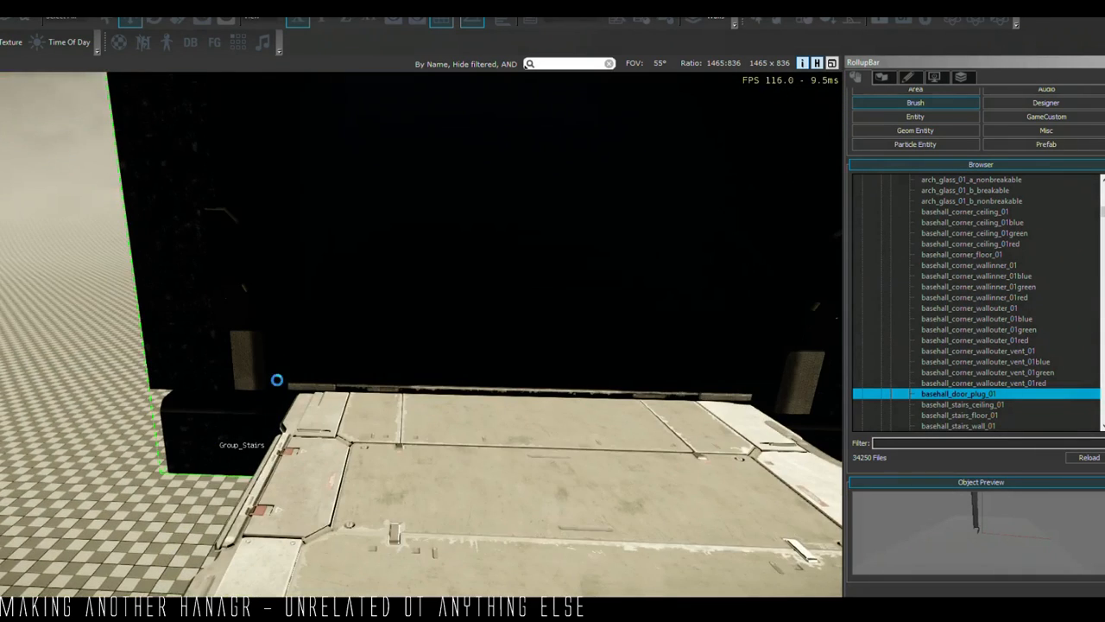
key("w")
right_click_drag(414, 345, 463, 155)
key("s")
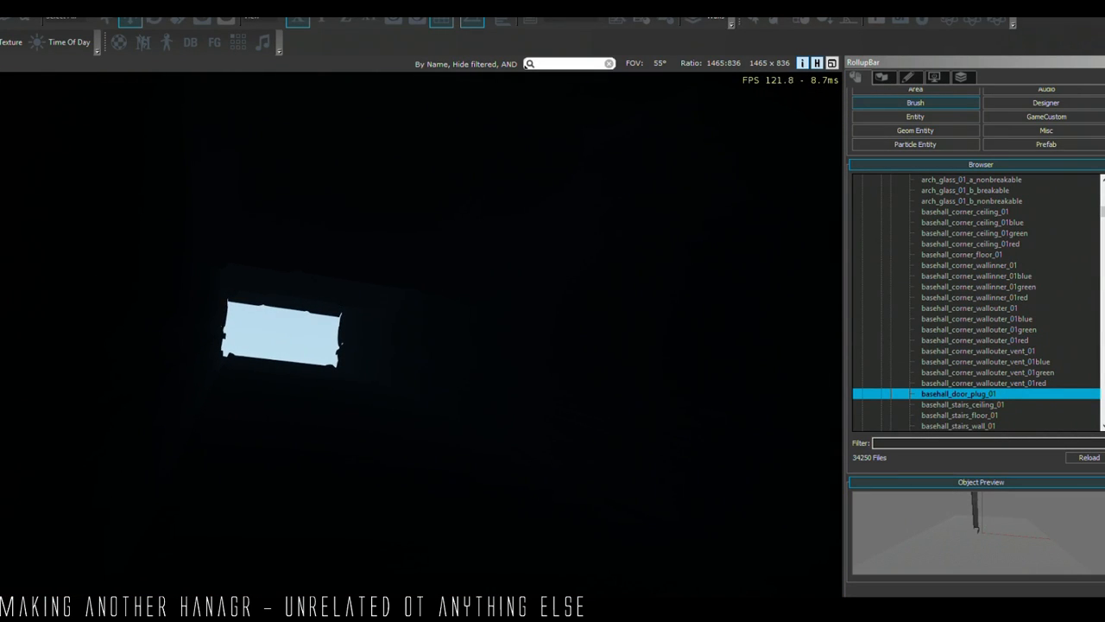
key("s")
right_click_drag(285, 276, 826, 323)
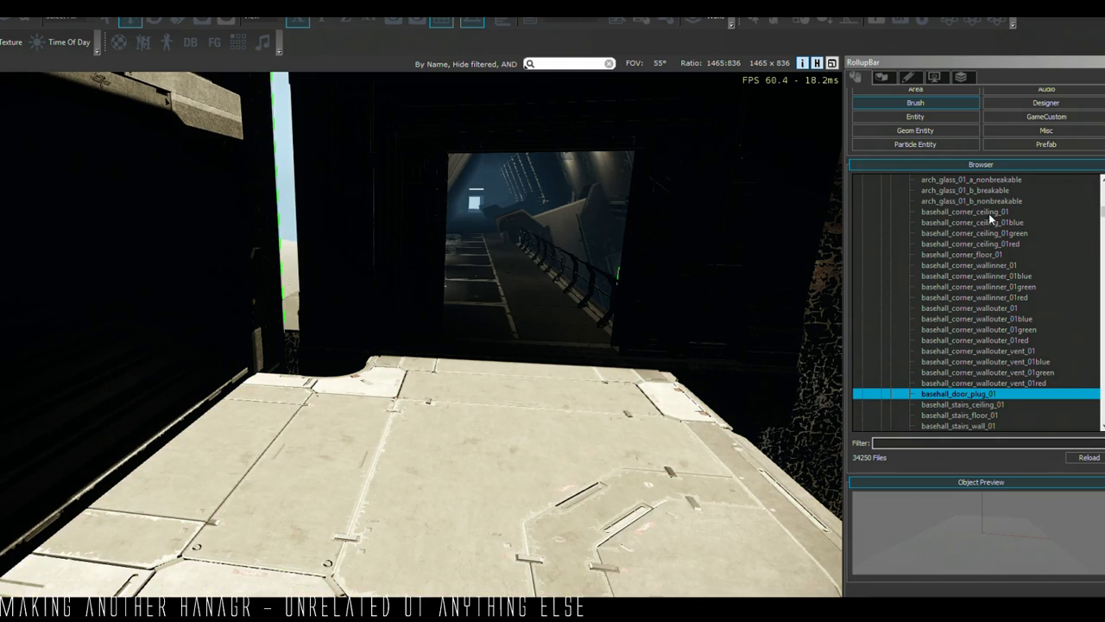
Step: Place a basehall_corner_wallinner_01 piece at the floor ledge
left_click(989, 215)
left_click(991, 265)
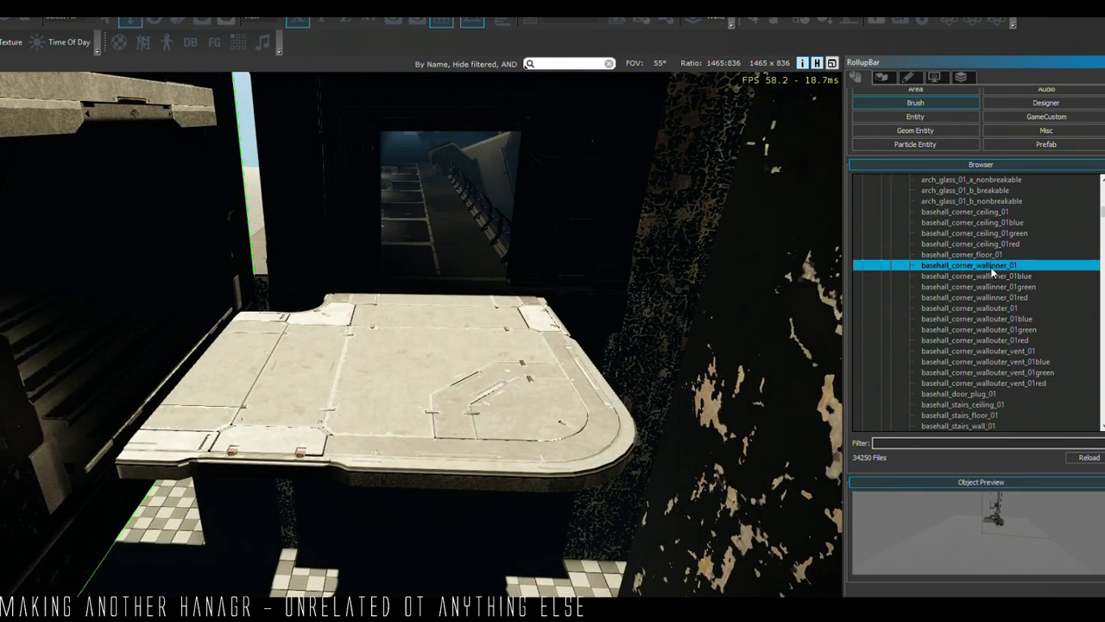
left_click(412, 349)
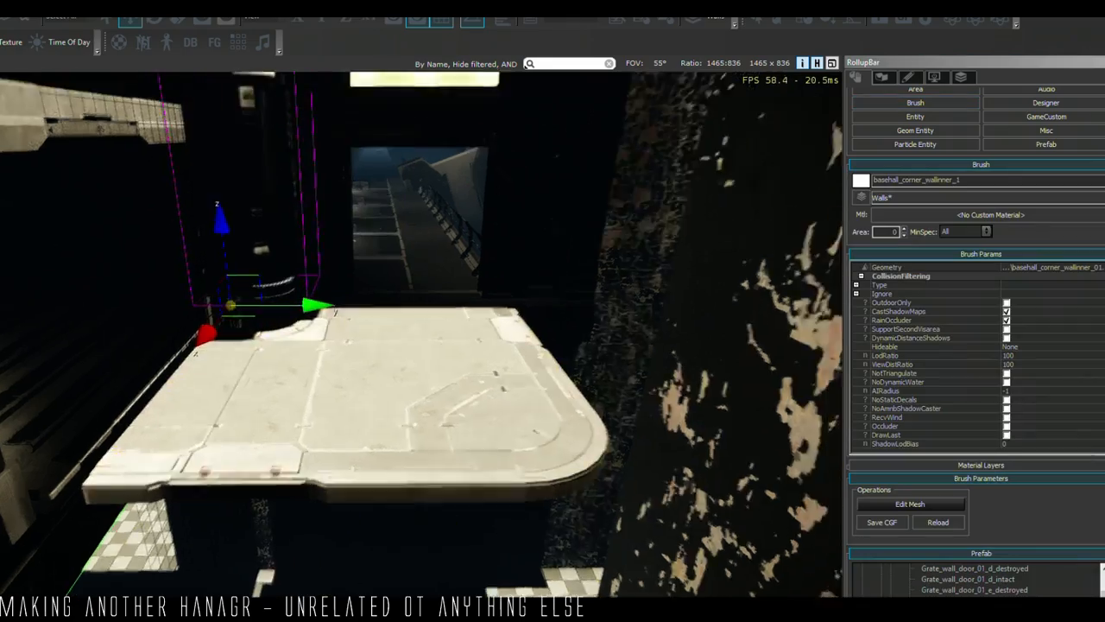
mouse_move(412, 348)
right_mouse_down()
mouse_move(406, 284)
mouse_move(354, 345)
mouse_move(339, 328)
right_mouse_up()
Step: Lower the inner corner wall along Z onto the floor, then select Group_Stairs
left_click_drag(316, 279, 321, 338)
mouse_move(326, 341)
right_mouse_down()
mouse_move(380, 345)
mouse_move(259, 366)
right_mouse_up()
left_click_drag(251, 375, 250, 380)
right_click_drag(250, 380, 360, 380)
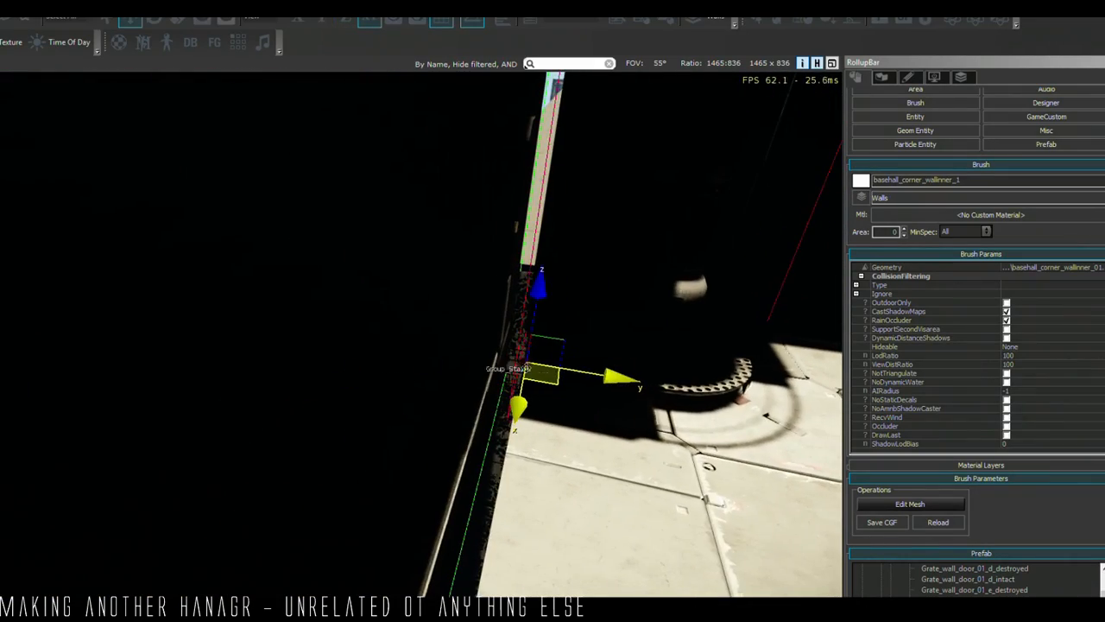
right_click_drag(458, 349, 484, 363)
left_click(385, 397)
mouse_move(385, 397)
right_mouse_down()
mouse_move(267, 302)
mouse_move(300, 293)
mouse_move(209, 272)
mouse_move(384, 345)
mouse_move(379, 319)
mouse_move(402, 371)
mouse_move(410, 354)
mouse_move(371, 347)
right_mouse_up()
Step: Switch the viewport display mode to Wireframe
key("w")
key("d")
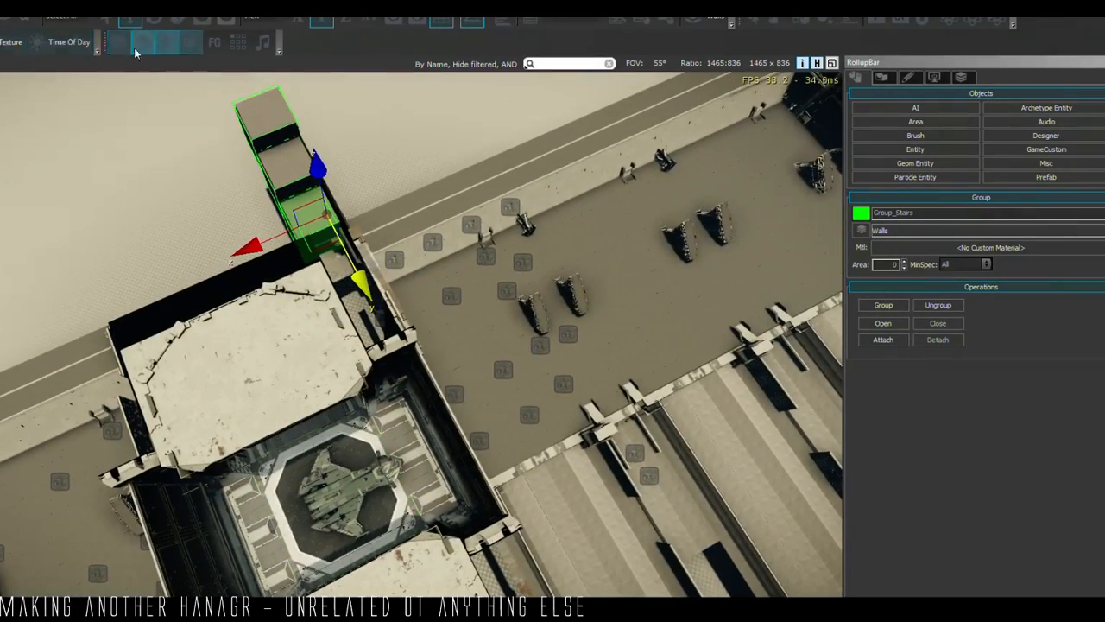
right_click(1, 64)
left_click(5, 79)
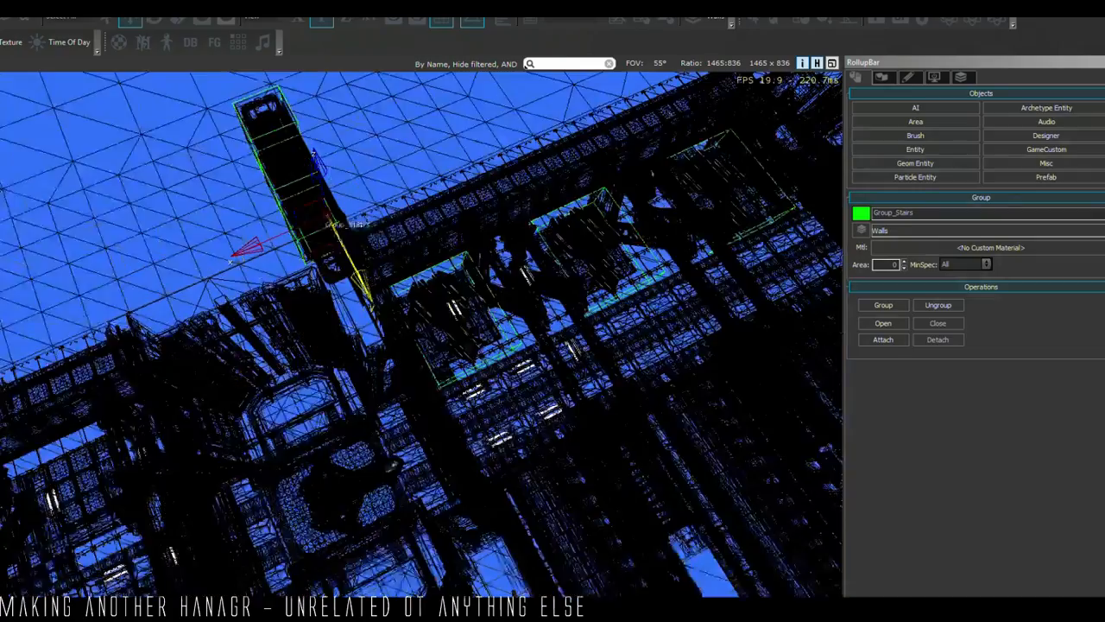
Step: Orbit the wireframe view around Group_Stairs to compare it with the hangar structure
right_click_drag(393, 246, 344, 201)
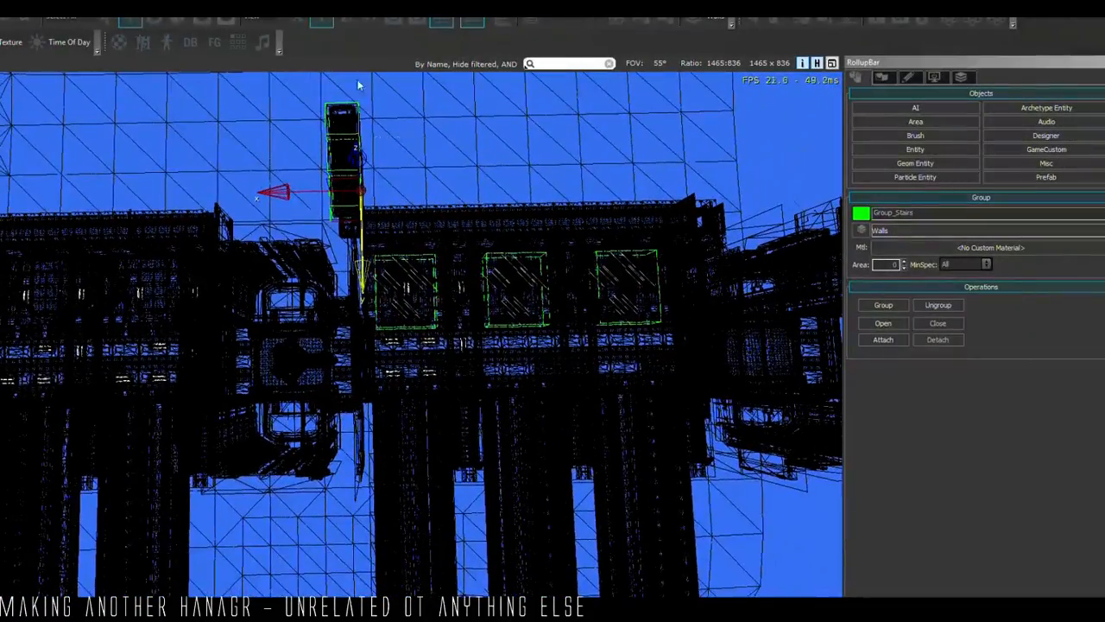
mouse_move(447, 178)
right_mouse_down()
mouse_move(414, 173)
mouse_move(447, 178)
right_mouse_up()
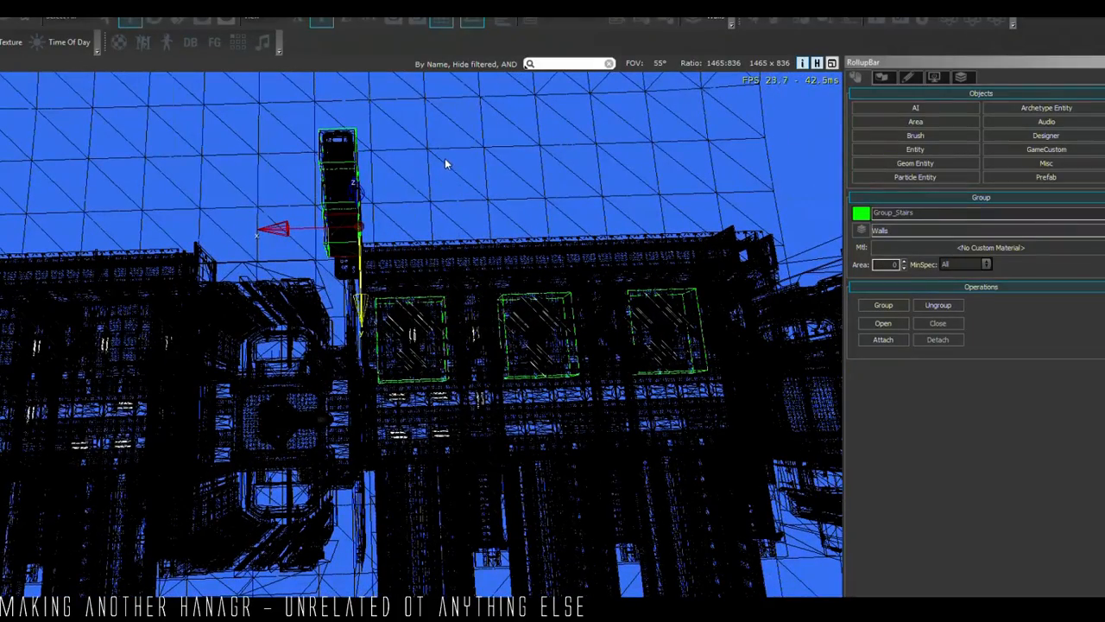
right_click_drag(412, 150, 341, 136)
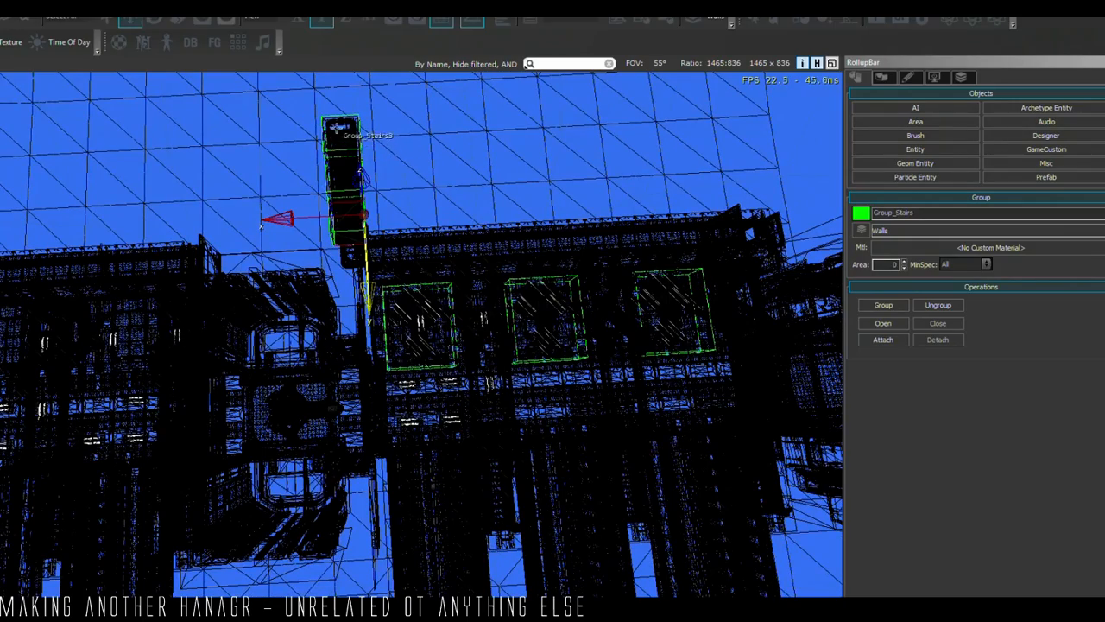
right_click_drag(343, 130, 346, 114)
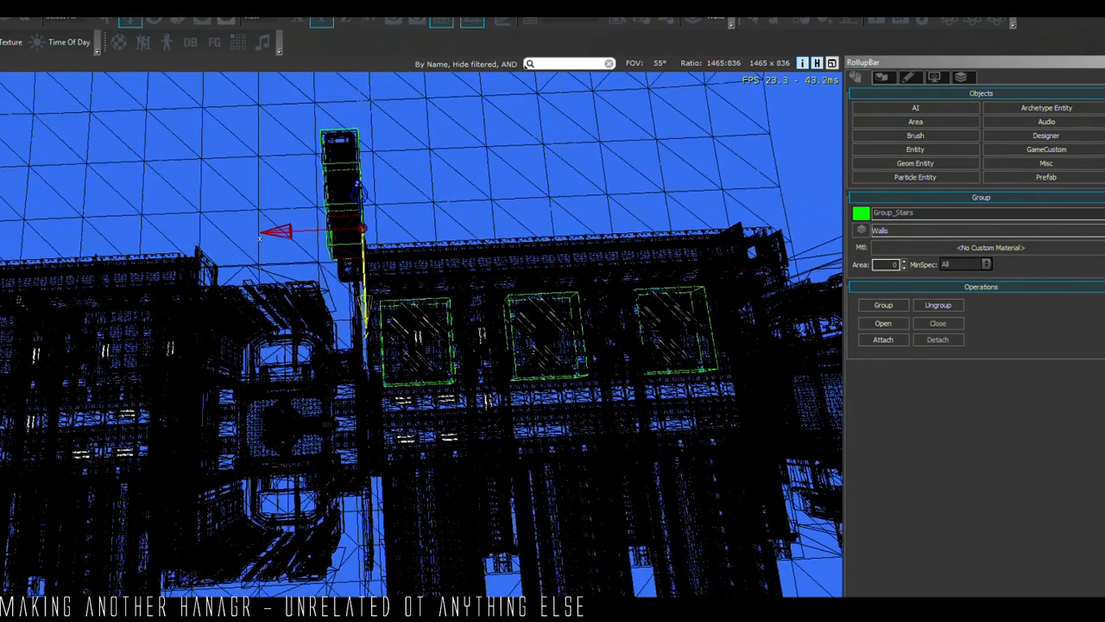
key("w")
right_click_drag(323, 161, 330, 169)
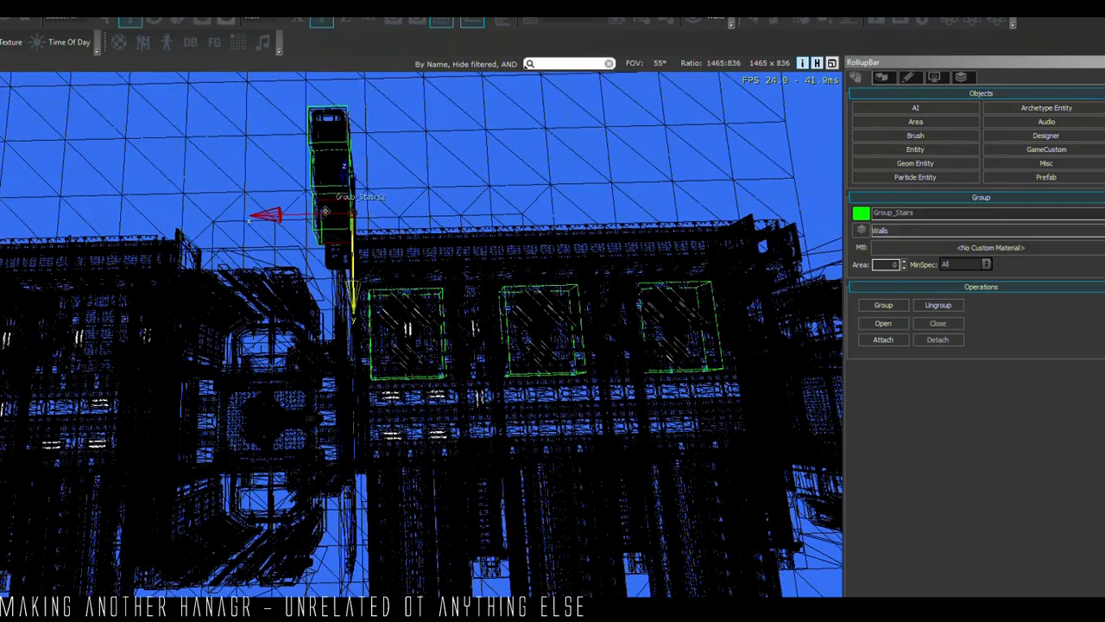
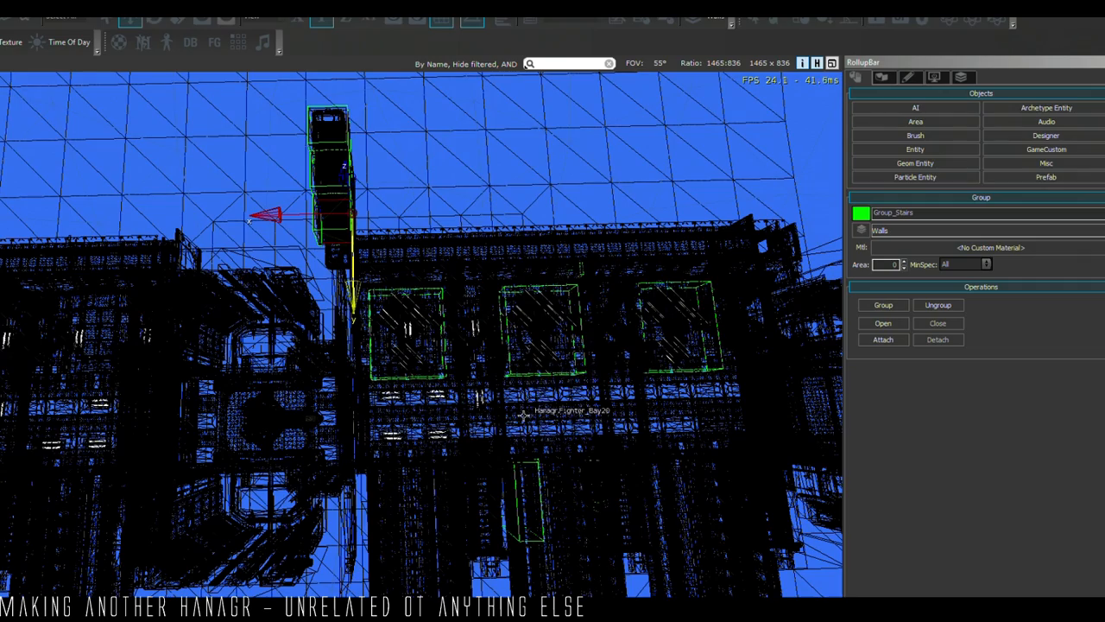
Step: Turn wireframe off to return the viewport to shaded rendering
right_click_drag(521, 415, 818, 419)
mouse_move(483, 363)
right_mouse_down()
mouse_move(410, 345)
mouse_move(496, 358)
right_mouse_up()
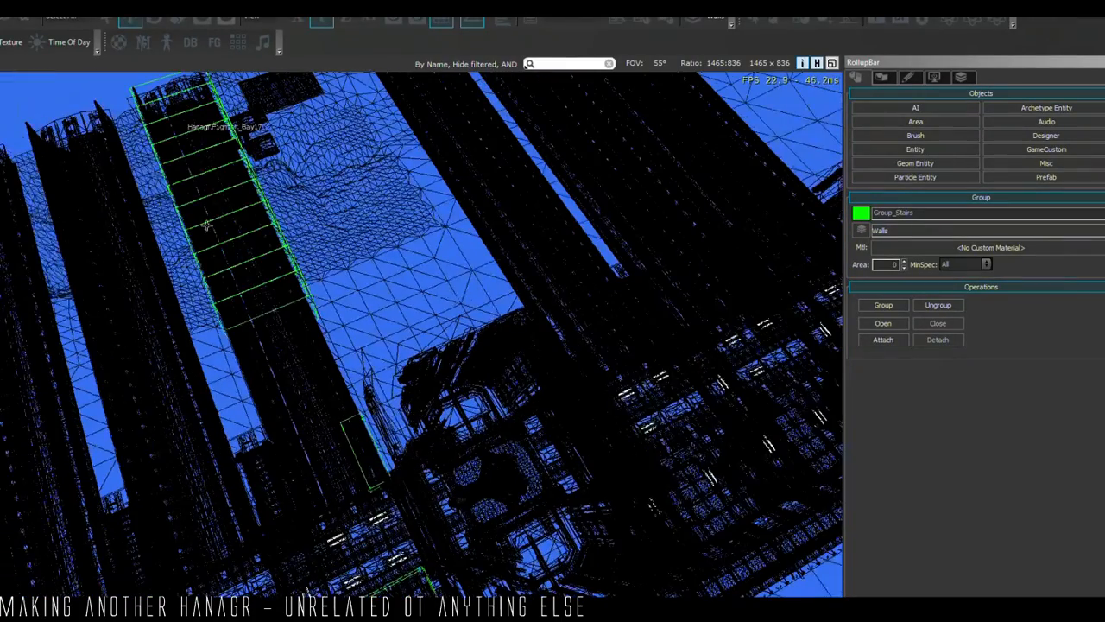
right_click_drag(205, 228, 220, 207)
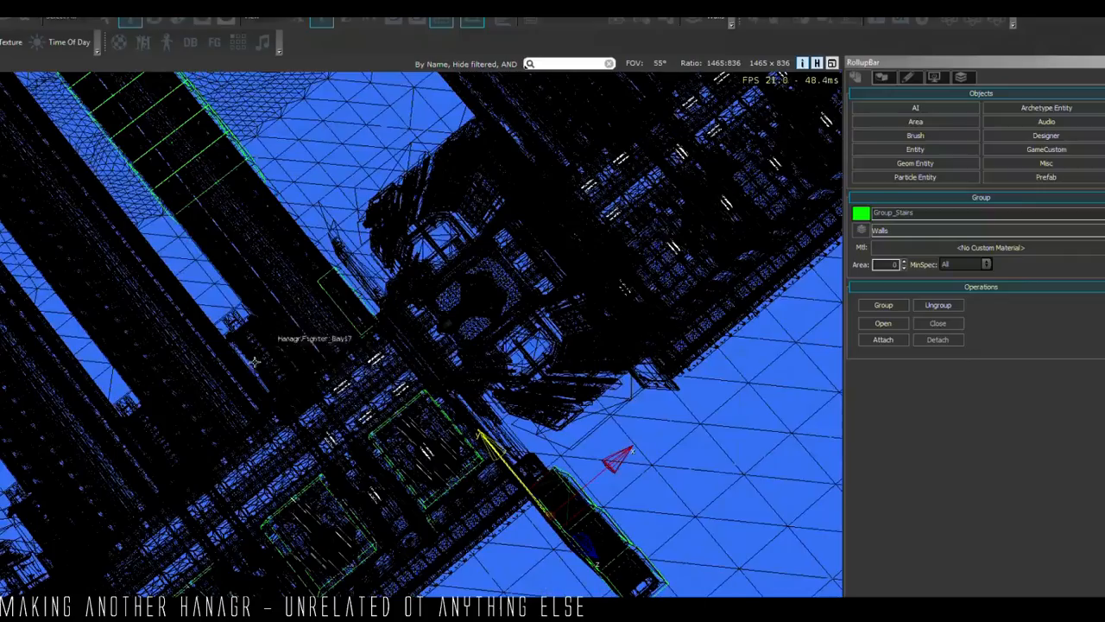
right_click_drag(264, 340, 318, 283)
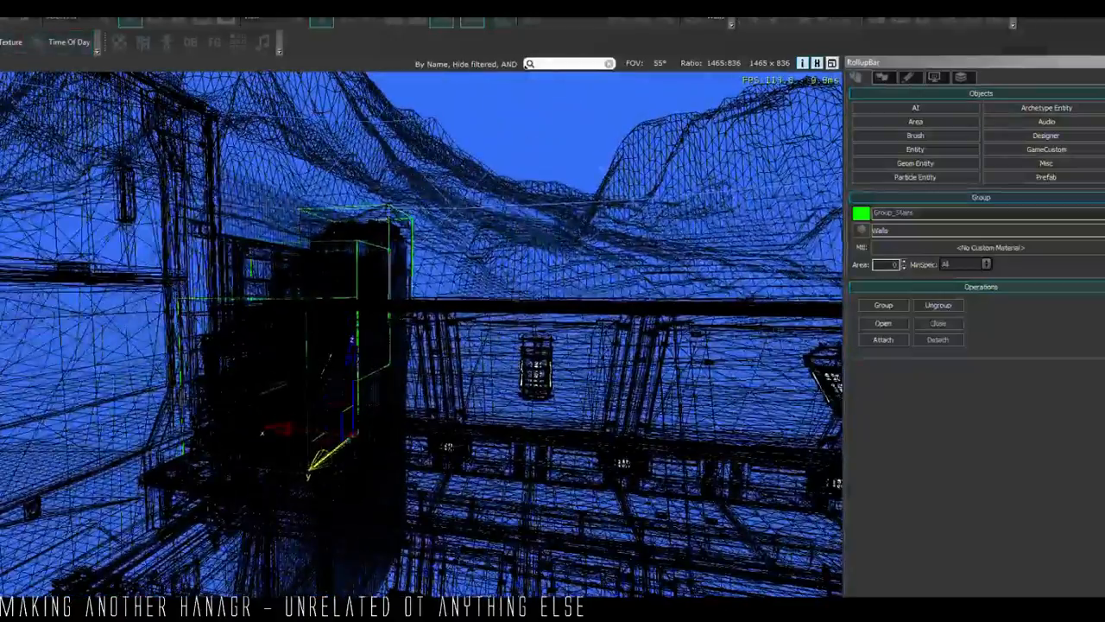
left_click(3, 64)
left_click(7, 77)
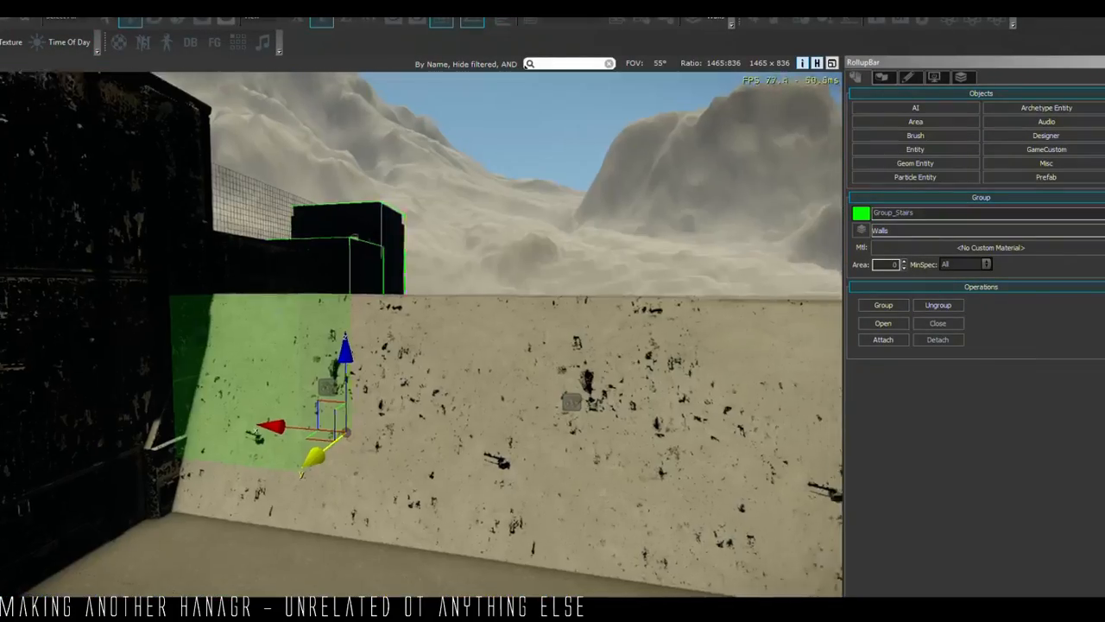
Step: Fly to the stairwell exit and select the corner pillar beside the doorway
right_click_drag(7, 78, 18, 72)
right_click_drag(76, 385, 76, 385)
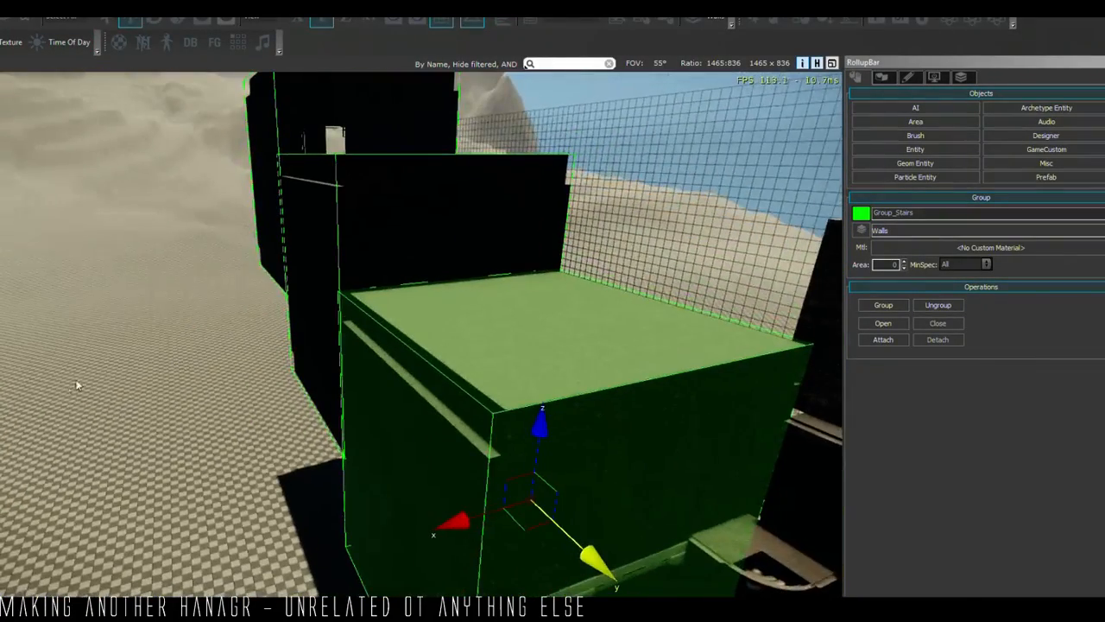
right_click_drag(150, 423, 141, 419)
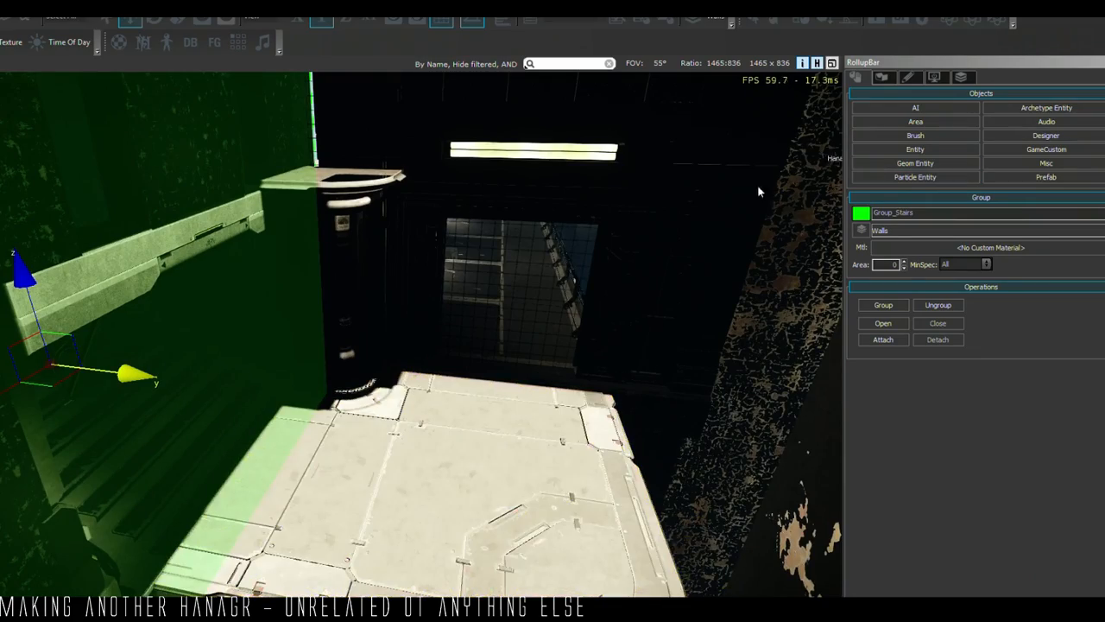
right_click_drag(757, 185, 486, 338)
left_click(413, 327)
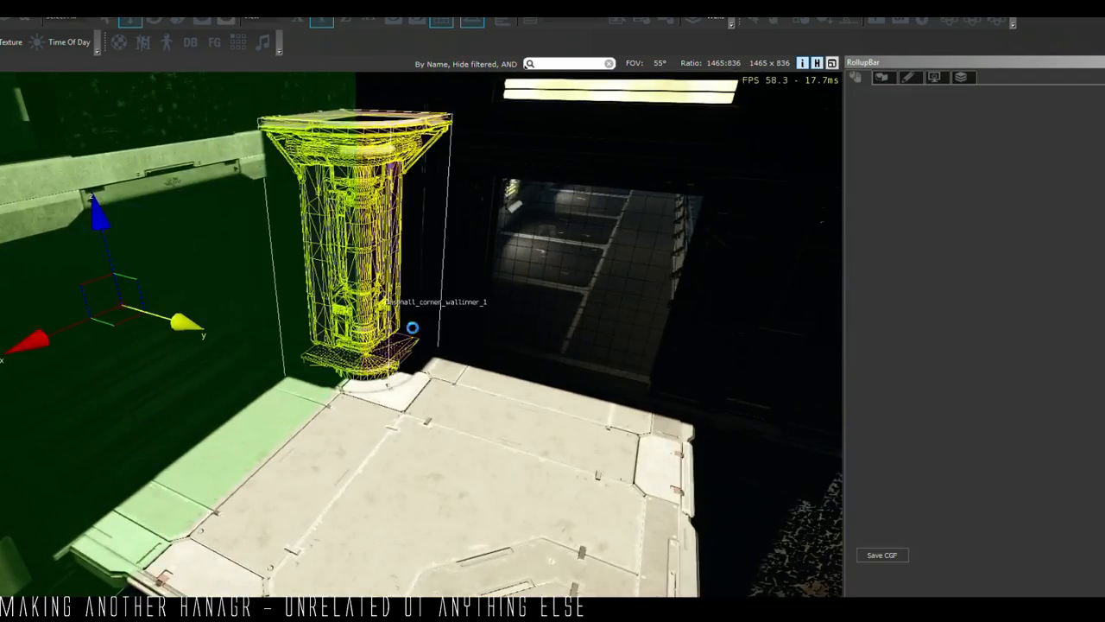
right_click_drag(412, 327, 413, 327)
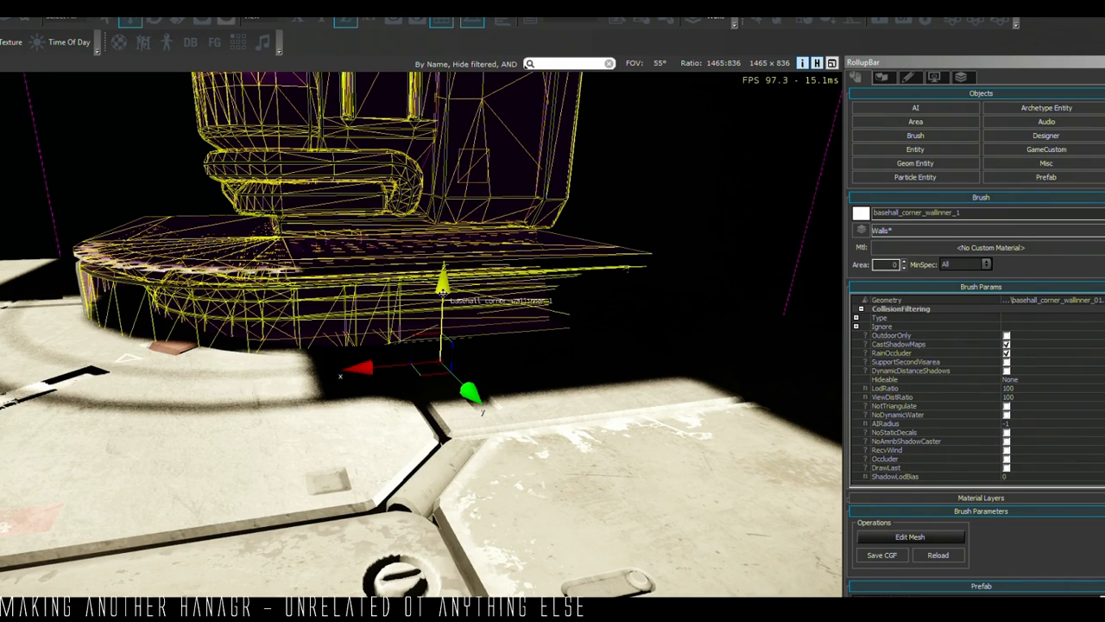
right_click_drag(292, 247, 292, 248)
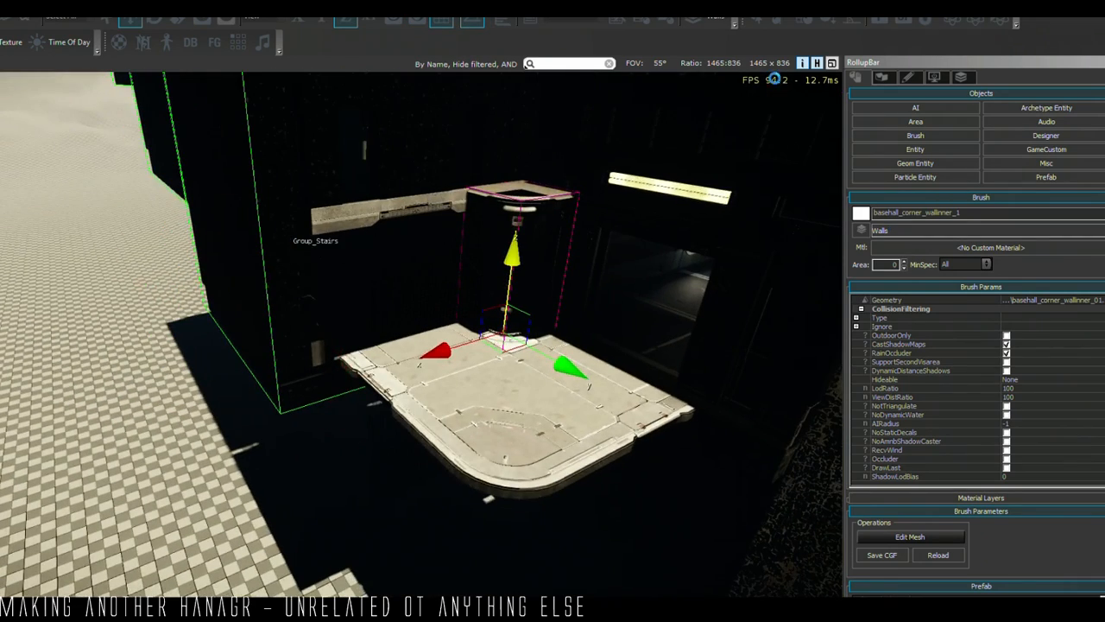
Step: Place the basehall_corner_wallouter_01 brush on the floor near the stairwell corner
left_click(901, 138)
scroll(969, 361, "down", 3)
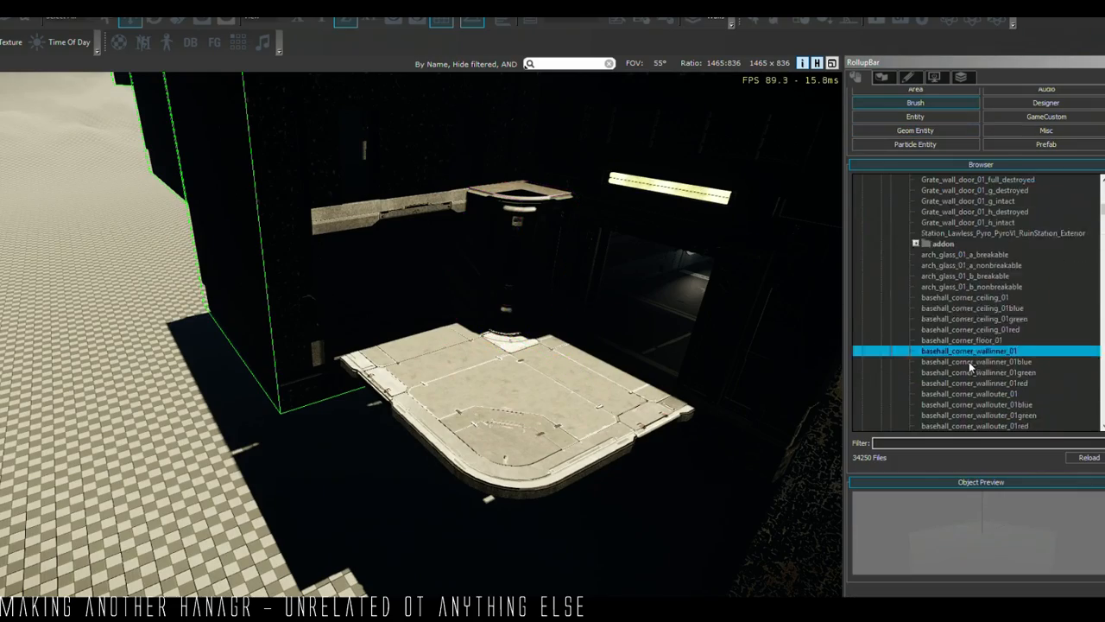
left_click(1008, 362)
left_click_drag(997, 366, 492, 384)
right_click_drag(492, 384, 492, 384)
right_click_drag(513, 324, 514, 324)
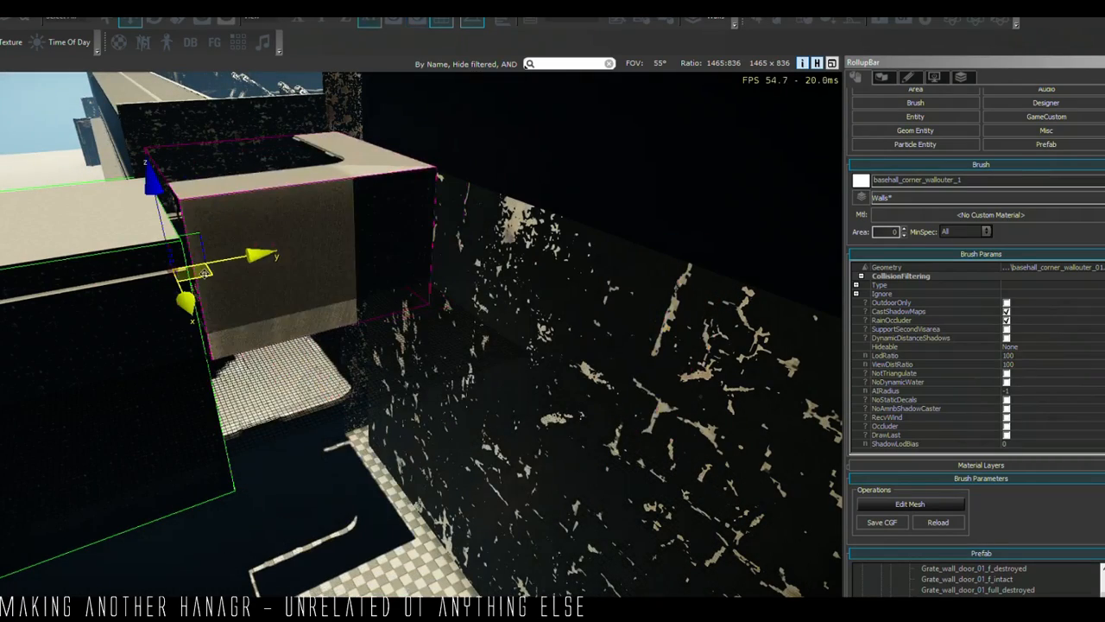
right_click_drag(155, 203, 155, 203)
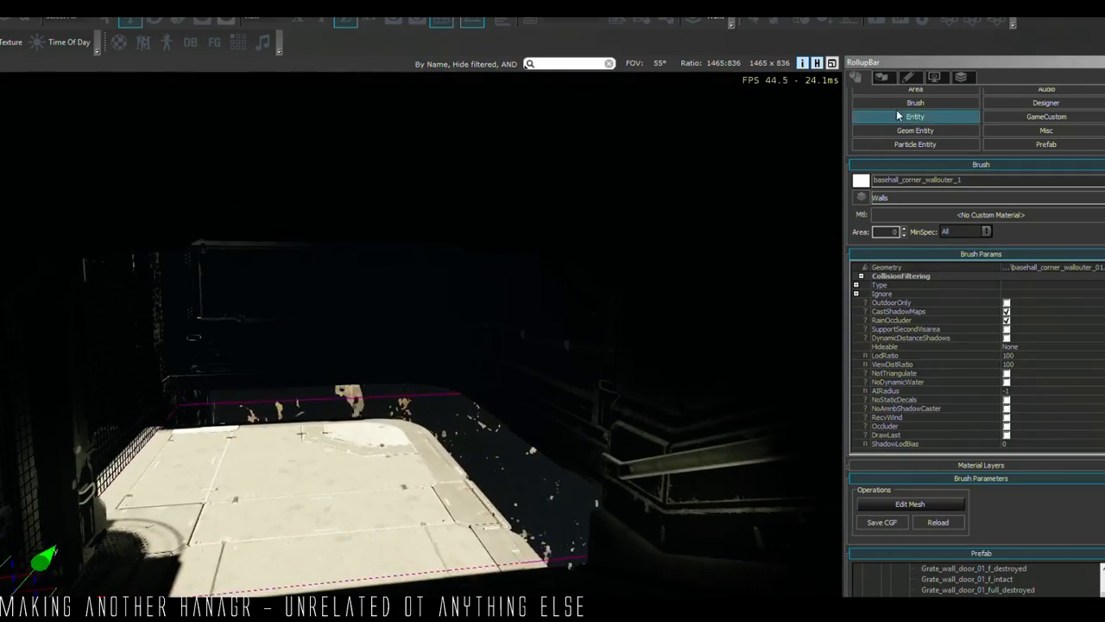
right_click_drag(545, 284, 533, 289)
left_click(561, 226)
right_click_drag(560, 226, 553, 259)
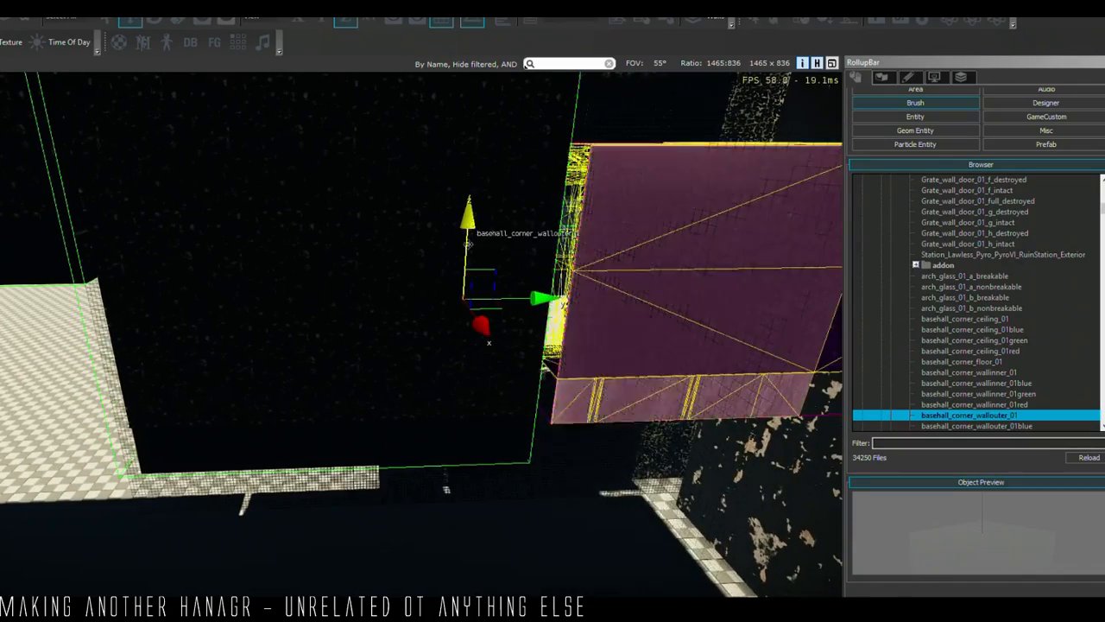
Step: Clone the inner corner pillar and slide the copy along X
left_click(509, 416)
right_click_drag(628, 350, 604, 328)
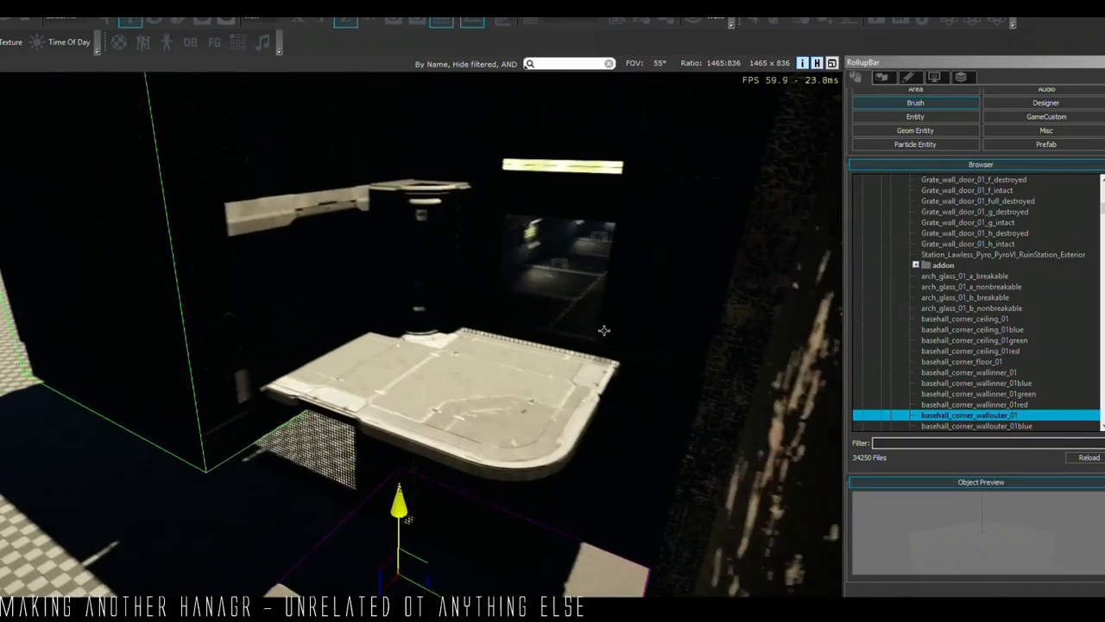
left_click(436, 291)
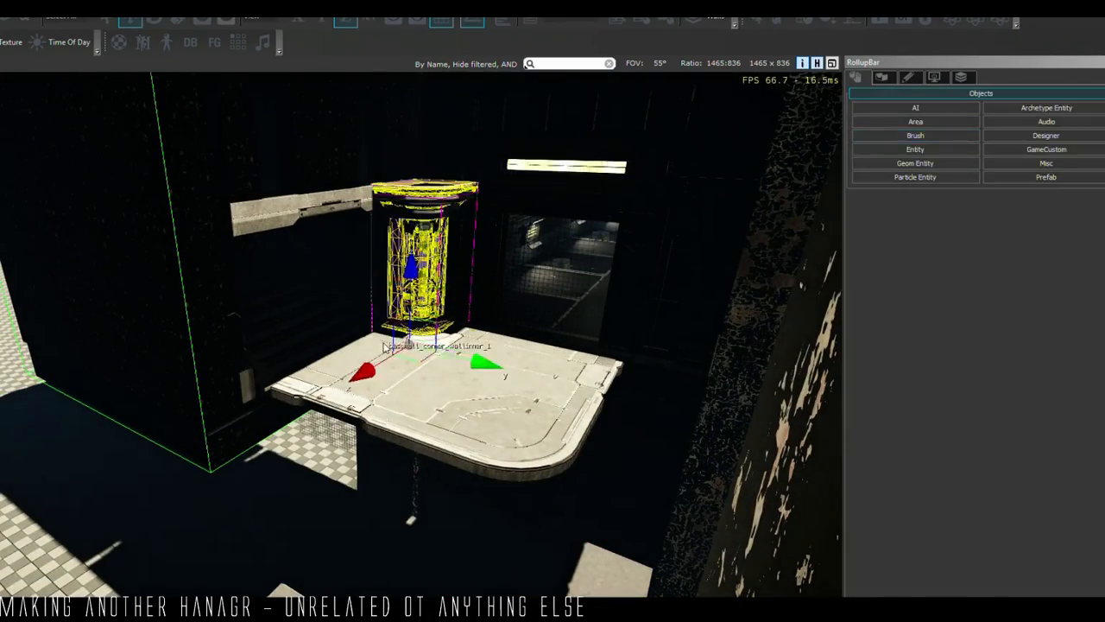
key("ctrl+c")
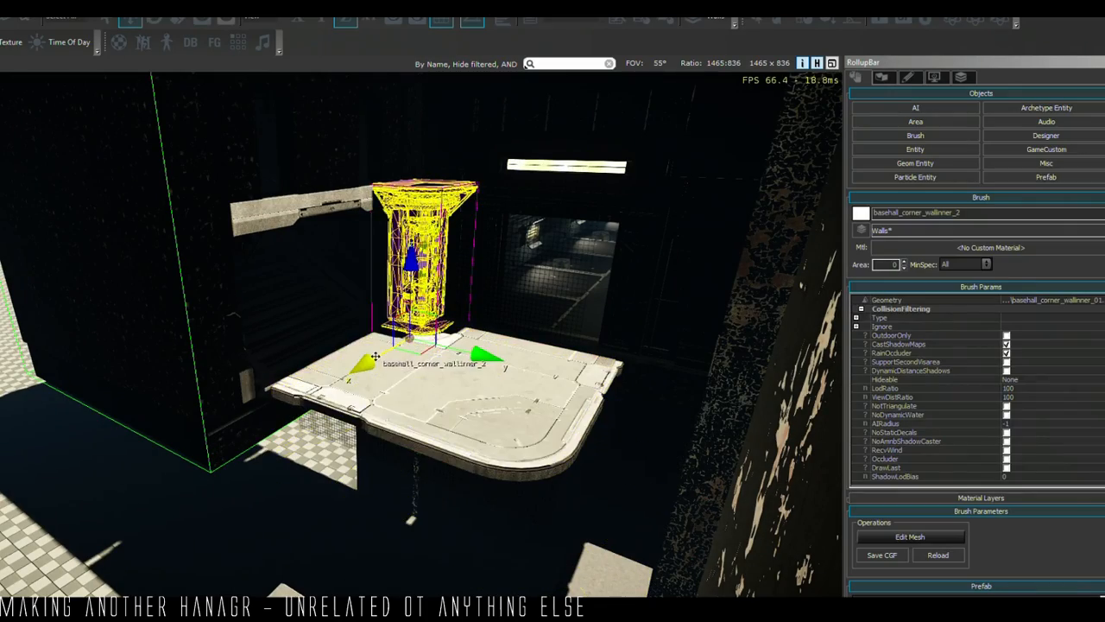
left_click_drag(227, 450, 203, 467)
scroll(337, 376, "up", 4)
Step: Rotate the copied pillar 90° and slide it along X into the opposite corner
key("3")
scroll(302, 386, "down", 3)
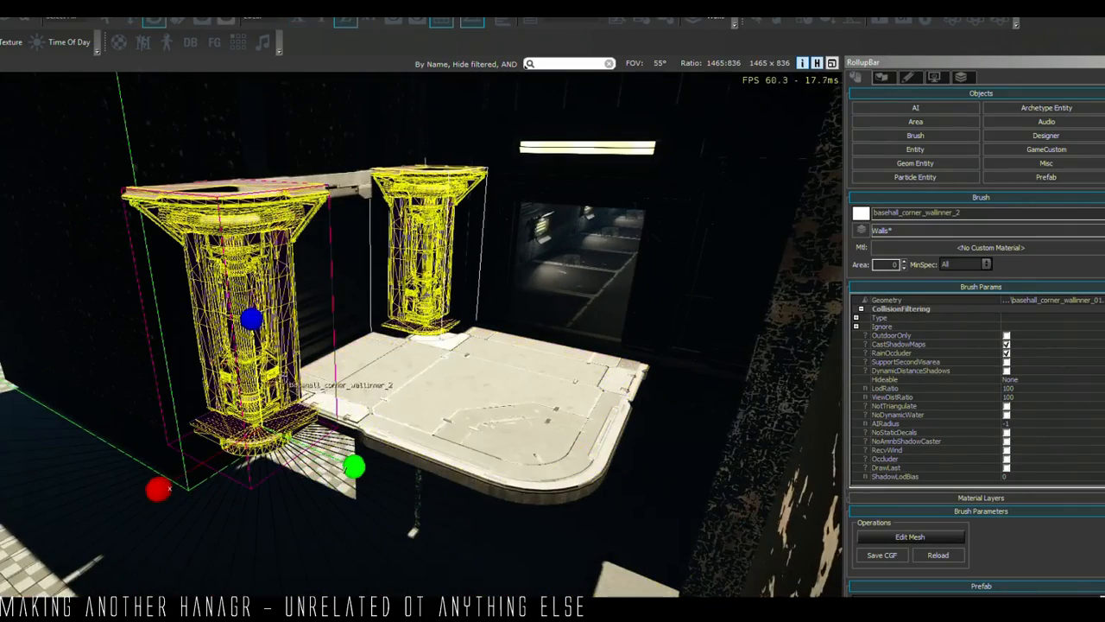
left_click_drag(252, 319, 268, 305)
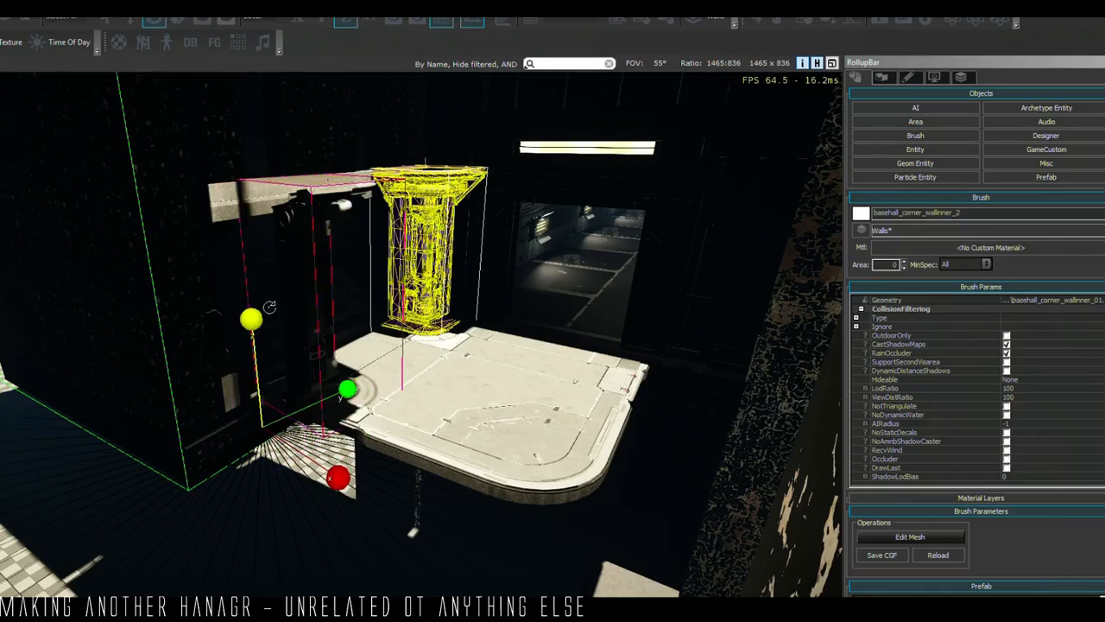
key("2")
right_click_drag(269, 302, 437, 325)
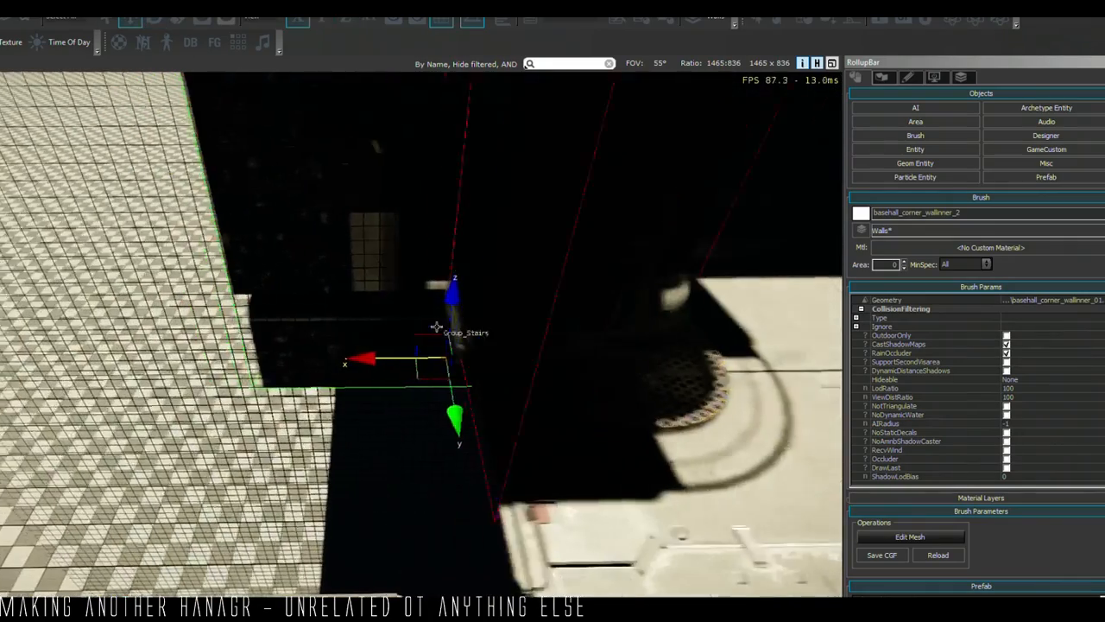
mouse_move(371, 357)
left_mouse_down()
mouse_move(400, 362)
mouse_move(338, 358)
left_mouse_up()
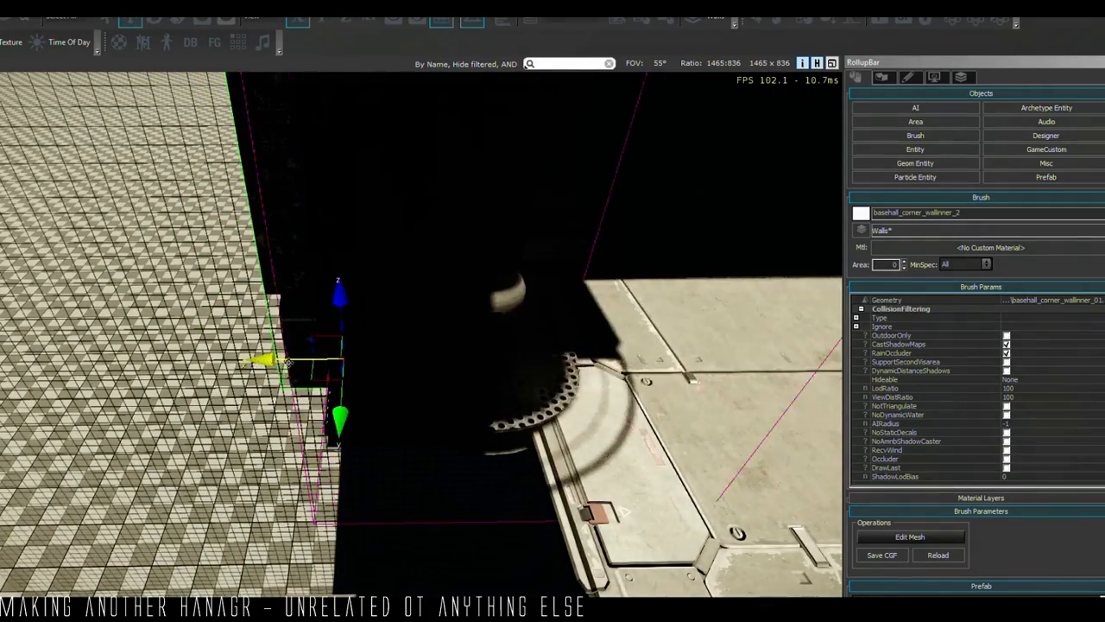
mouse_move(265, 364)
right_mouse_down()
mouse_move(510, 461)
mouse_move(592, 175)
mouse_move(656, 199)
mouse_move(596, 229)
right_mouse_up()
Step: Disable Shadow Maps in the Display render settings and look over the lit stairwell
left_click(934, 77)
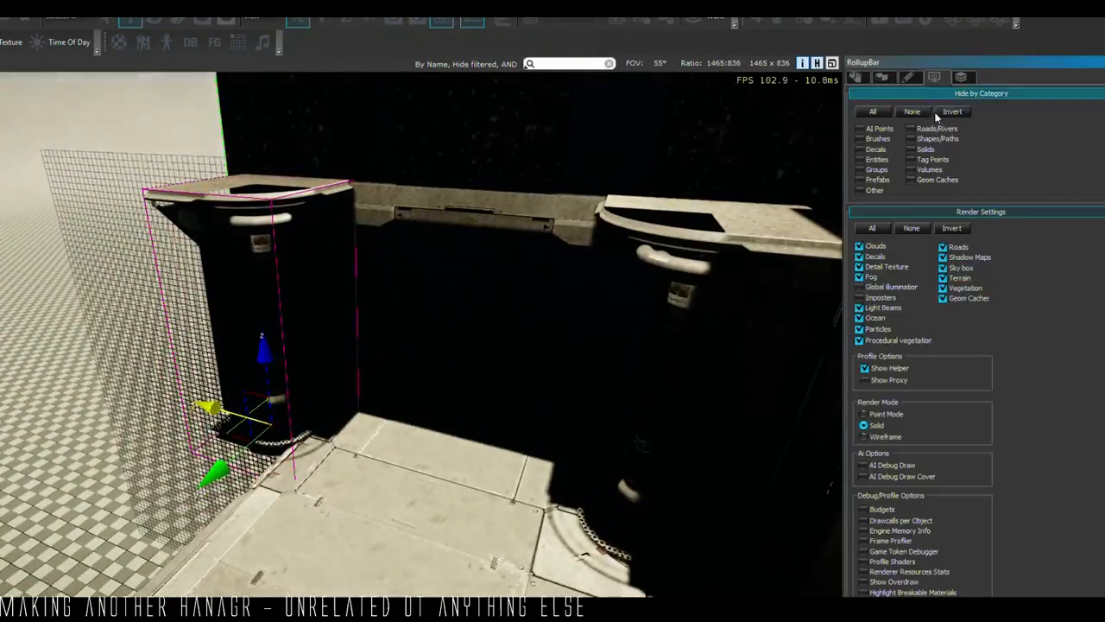
left_click(943, 257)
scroll(605, 328, "up", 5)
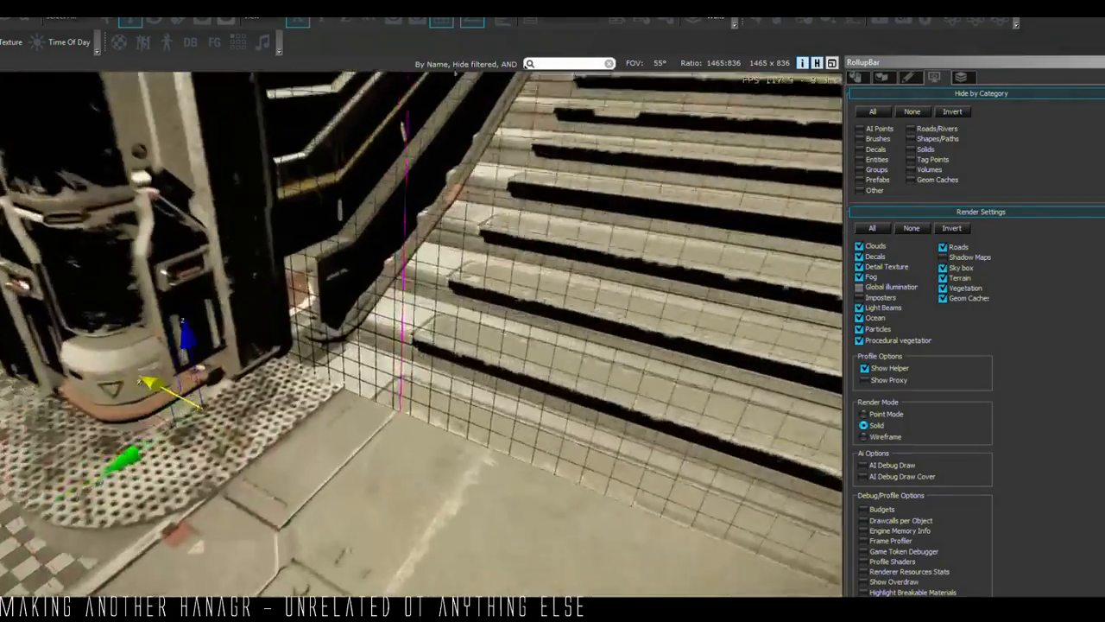
right_click_drag(518, 294, 197, 144)
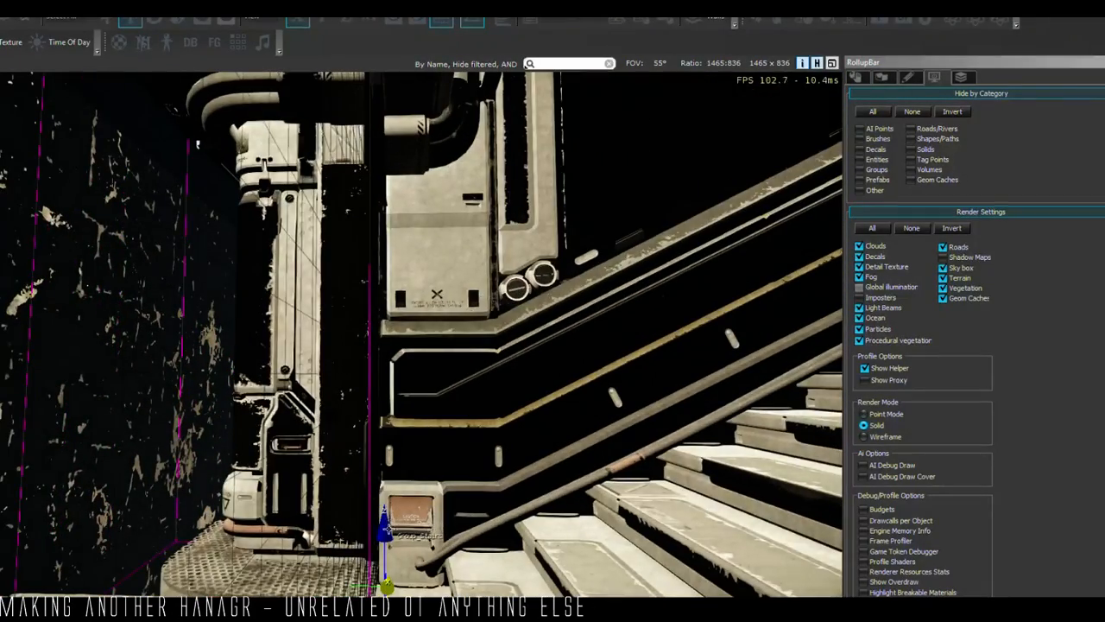
right_click_drag(387, 563, 341, 548)
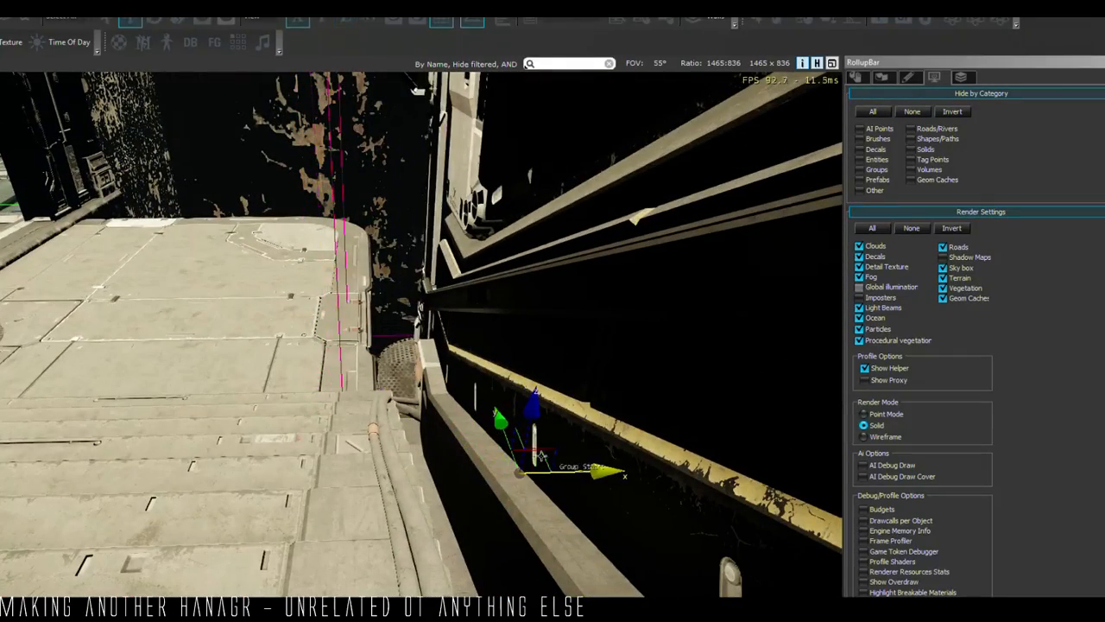
right_click_drag(341, 548, 250, 300)
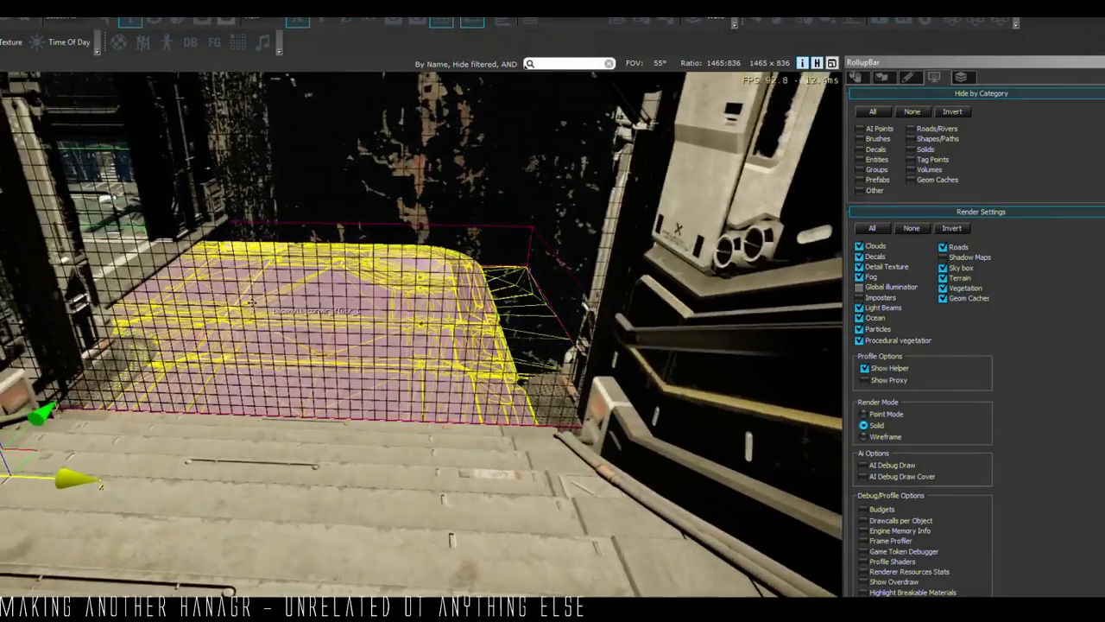
right_click_drag(472, 278, 414, 354)
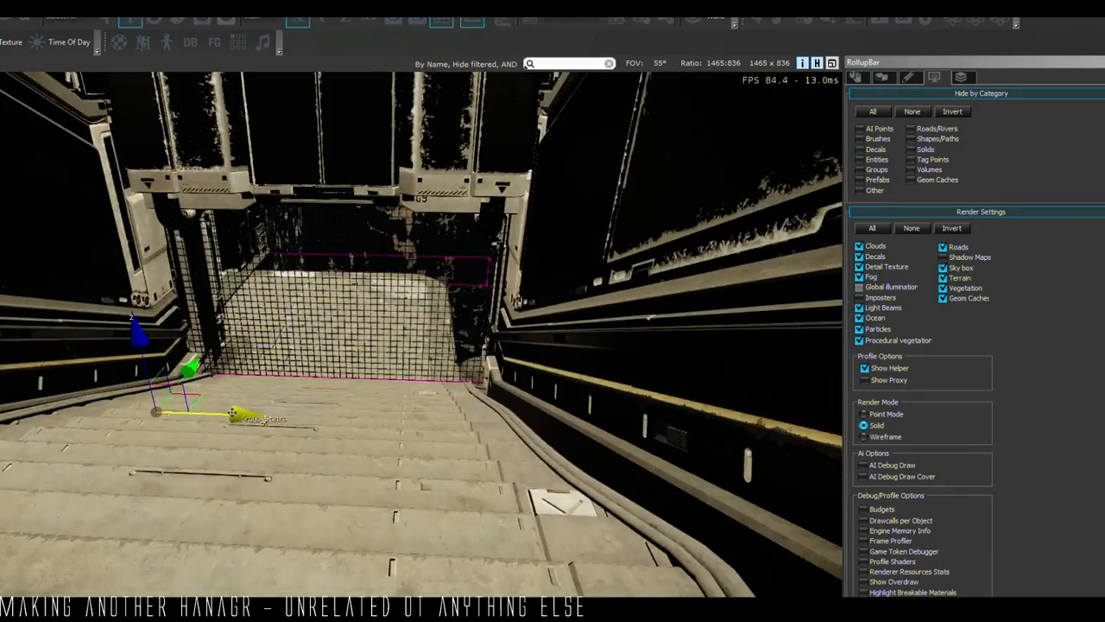
Step: Delete the selected object and select the basehall_corner_floor_1 piece by the stairs
key("Delete")
left_click(619, 426)
left_click(855, 77)
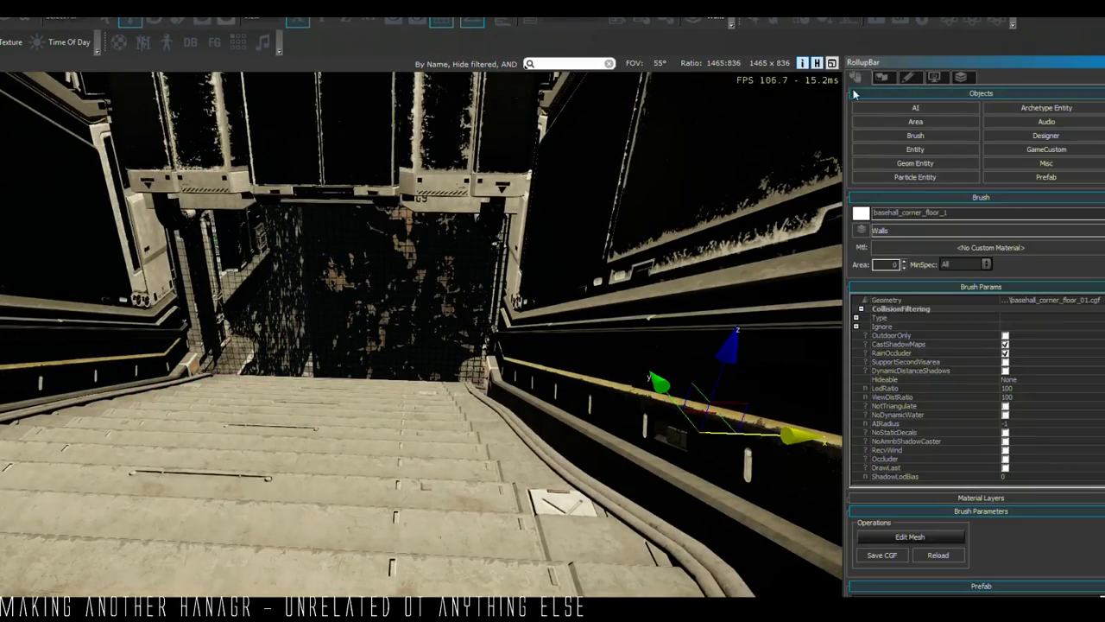
Step: Pick basehall_tjunction_floor_01 from the Brush list and place it at the stair foot
mouse_move(681, 220)
right_mouse_down()
mouse_move(639, 194)
mouse_move(630, 207)
right_mouse_up()
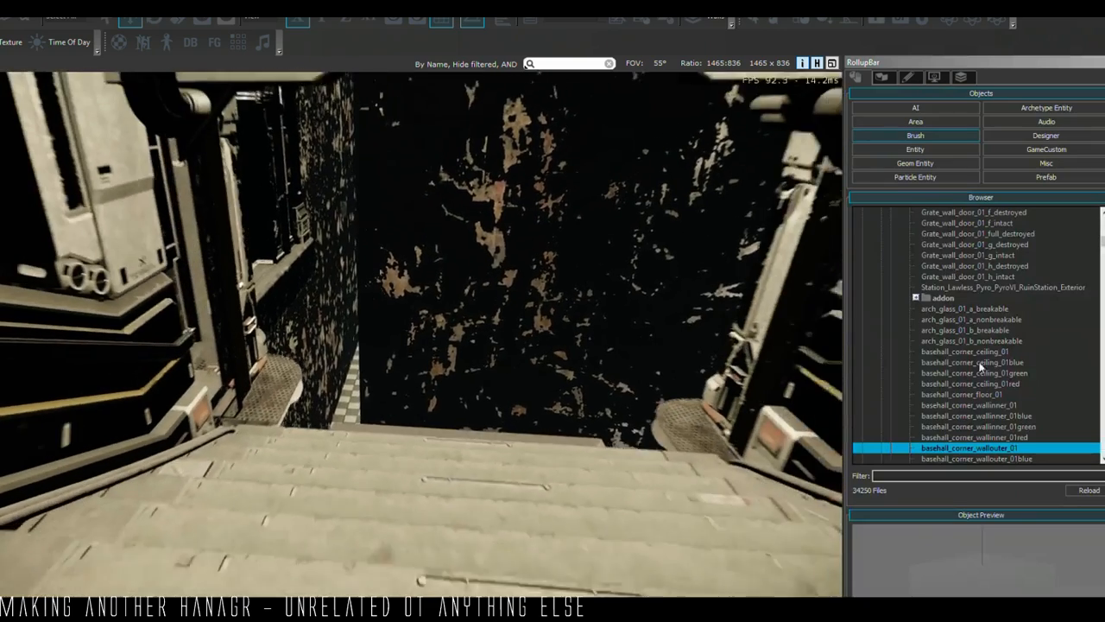
scroll(1001, 365, "down", 2)
scroll(1004, 369, "up", 5)
scroll(1004, 367, "down", 9)
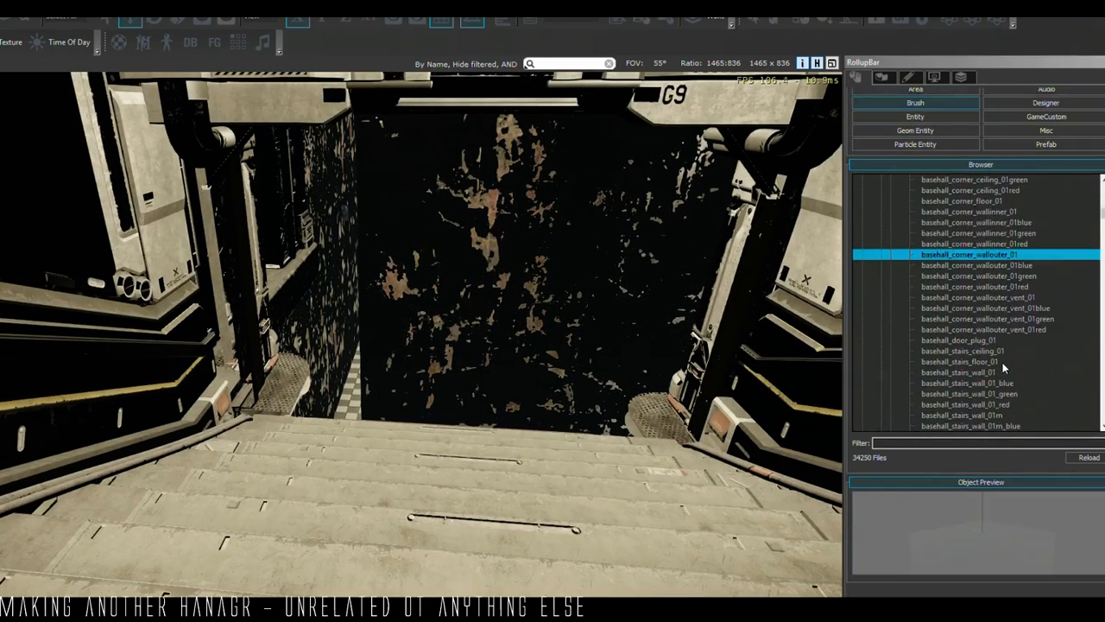
scroll(1008, 337, "down", 6)
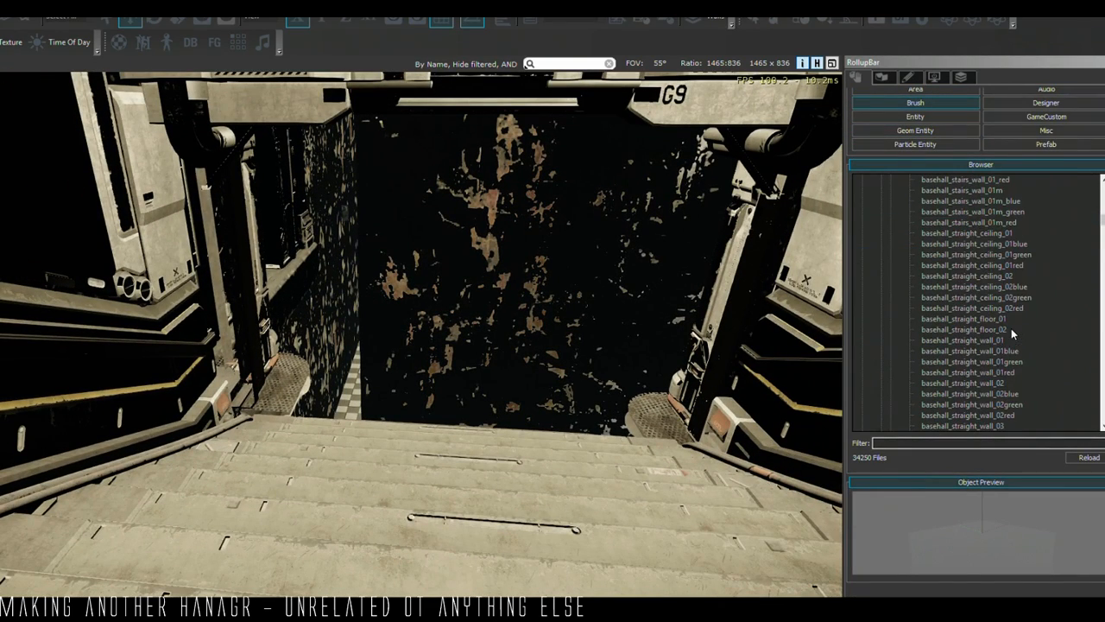
left_click(992, 319)
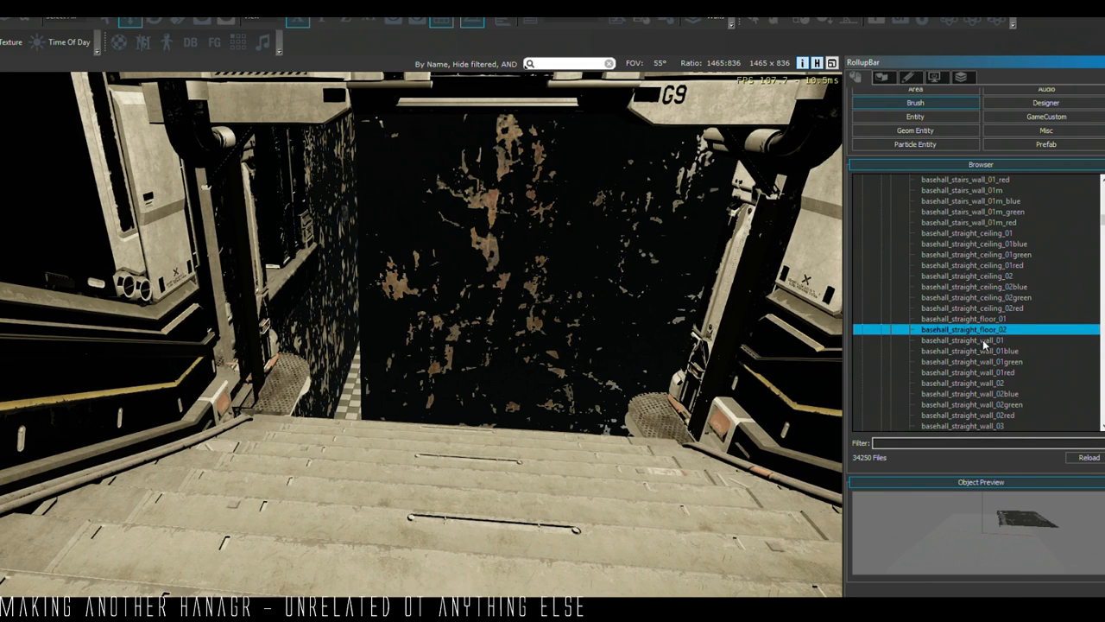
scroll(998, 306, "down", 5)
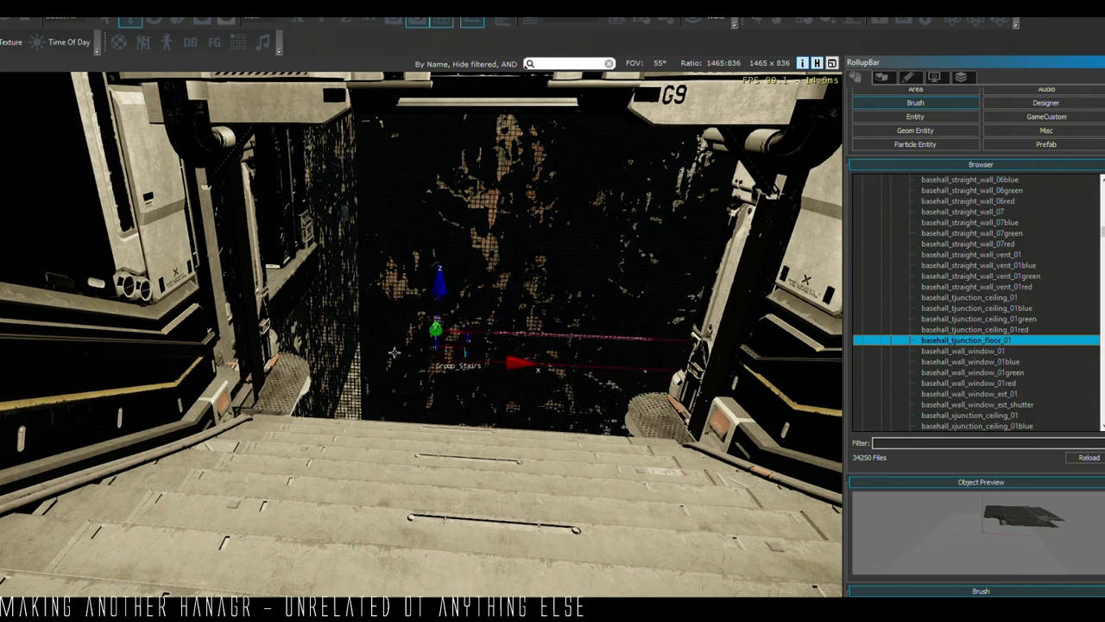
left_click(263, 335)
Step: Nudge the T-junction floor piece flush with the stairwell exit and save the Walls layer
mouse_move(306, 324)
left_mouse_down()
mouse_move(147, 380)
mouse_move(160, 432)
left_mouse_up()
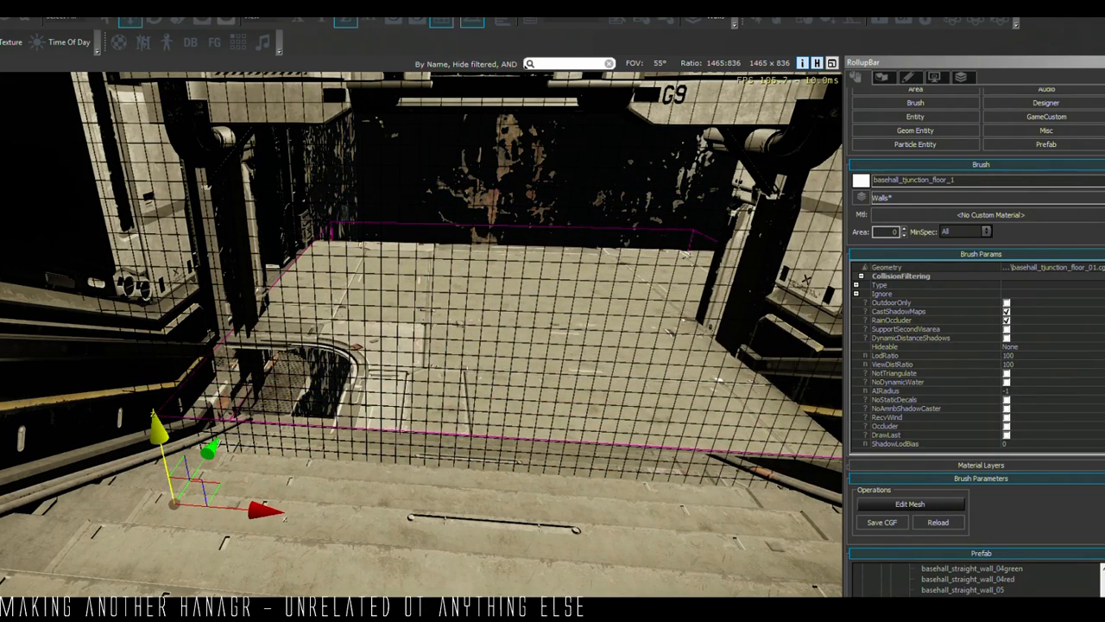
mouse_move(214, 494)
left_mouse_down()
mouse_move(164, 432)
mouse_move(150, 380)
mouse_move(161, 432)
left_mouse_up()
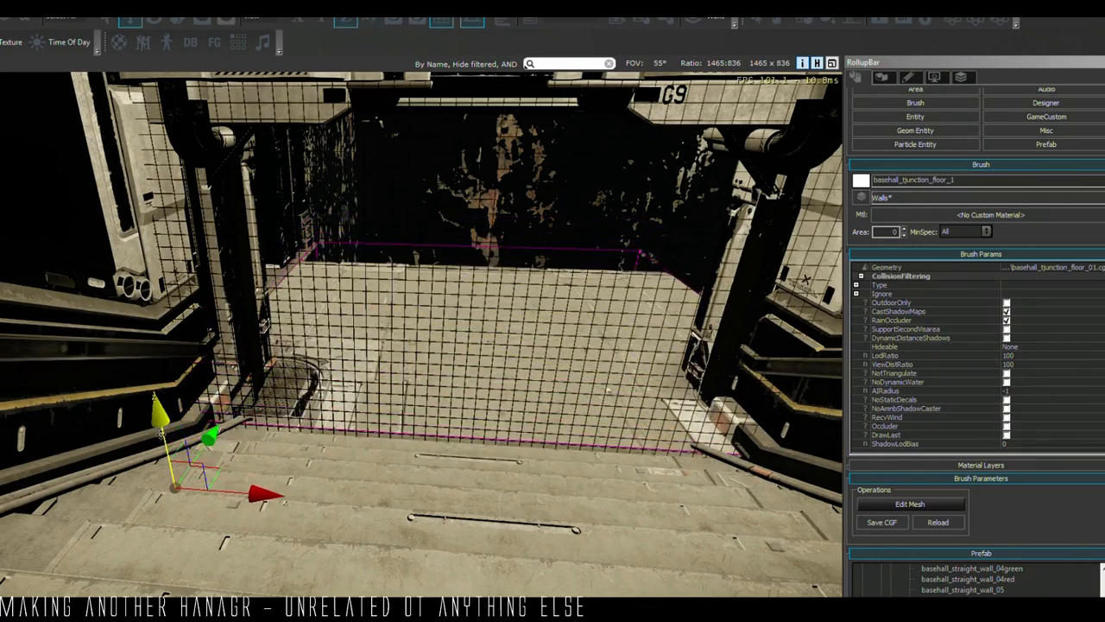
key("w")
right_click_drag(246, 432, 304, 375)
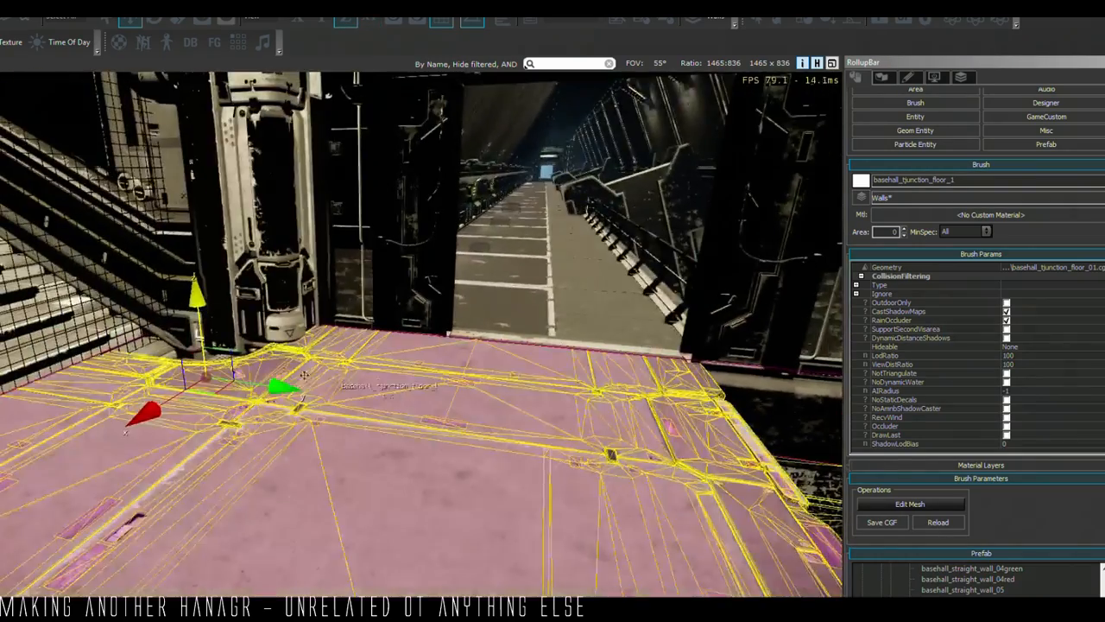
mouse_move(231, 355)
left_mouse_down()
mouse_move(279, 370)
mouse_move(277, 401)
left_mouse_up()
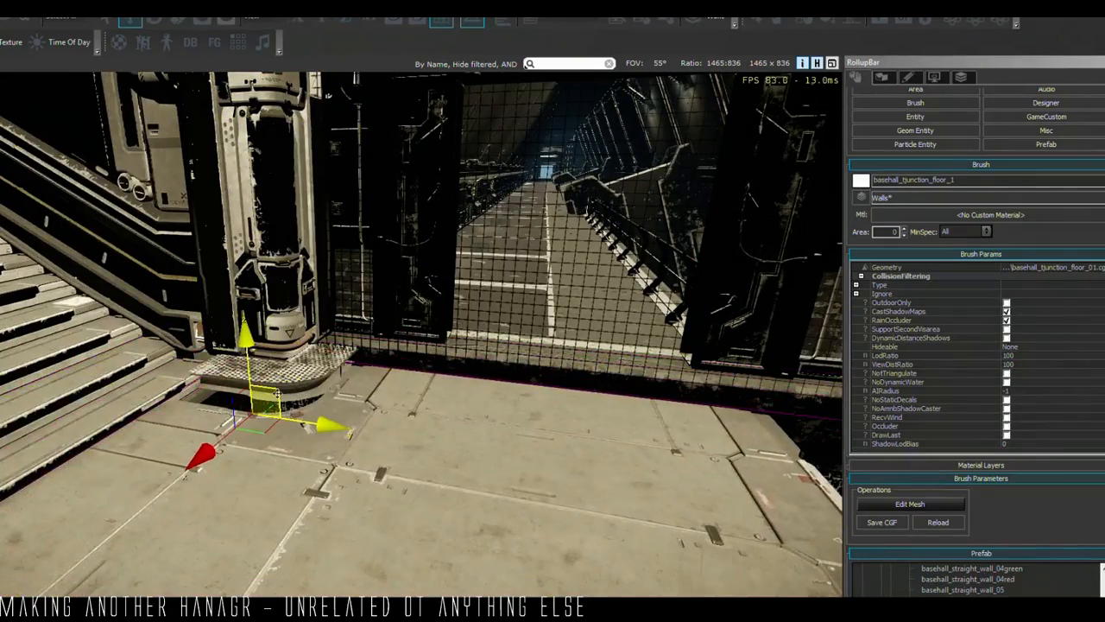
mouse_move(277, 401)
right_mouse_down()
mouse_move(164, 405)
mouse_move(343, 386)
right_mouse_up()
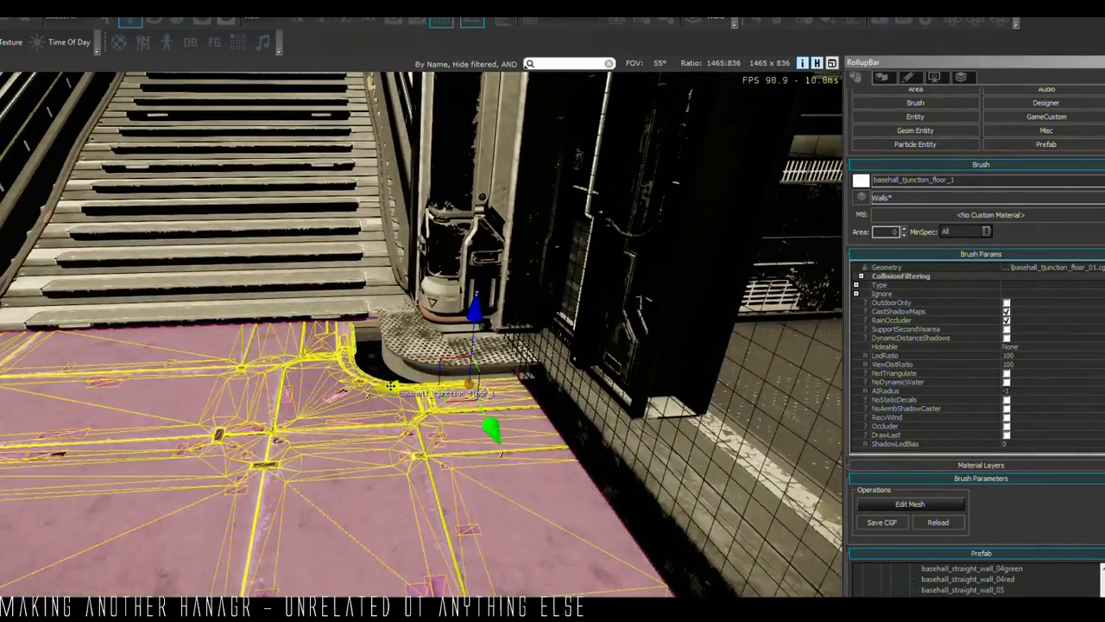
left_click_drag(390, 385, 428, 388)
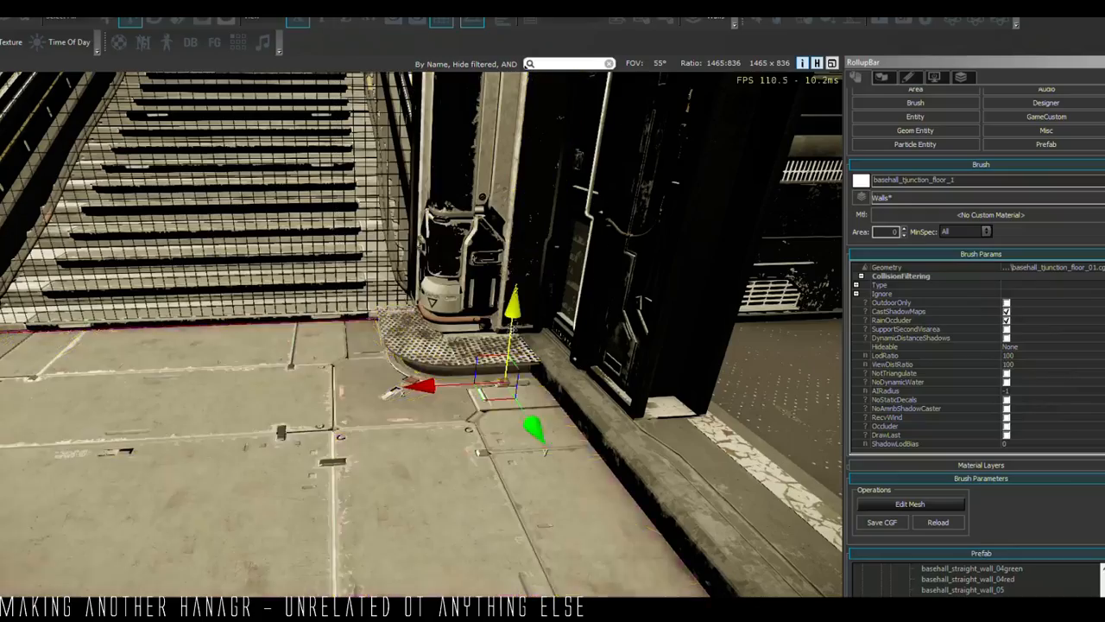
left_click_drag(512, 328, 514, 322)
mouse_move(514, 322)
right_mouse_down()
mouse_move(363, 319)
mouse_move(605, 345)
mouse_move(656, 320)
mouse_move(484, 320)
mouse_move(389, 337)
mouse_move(319, 323)
right_mouse_up()
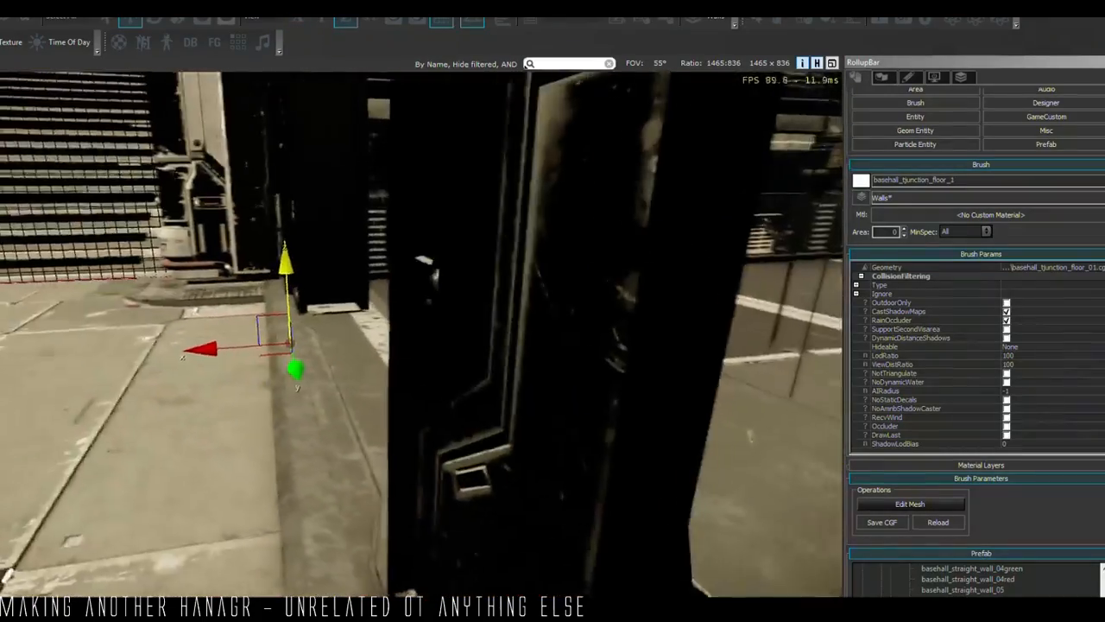
right_click_drag(183, 356, 272, 340)
left_click_drag(324, 346, 307, 347)
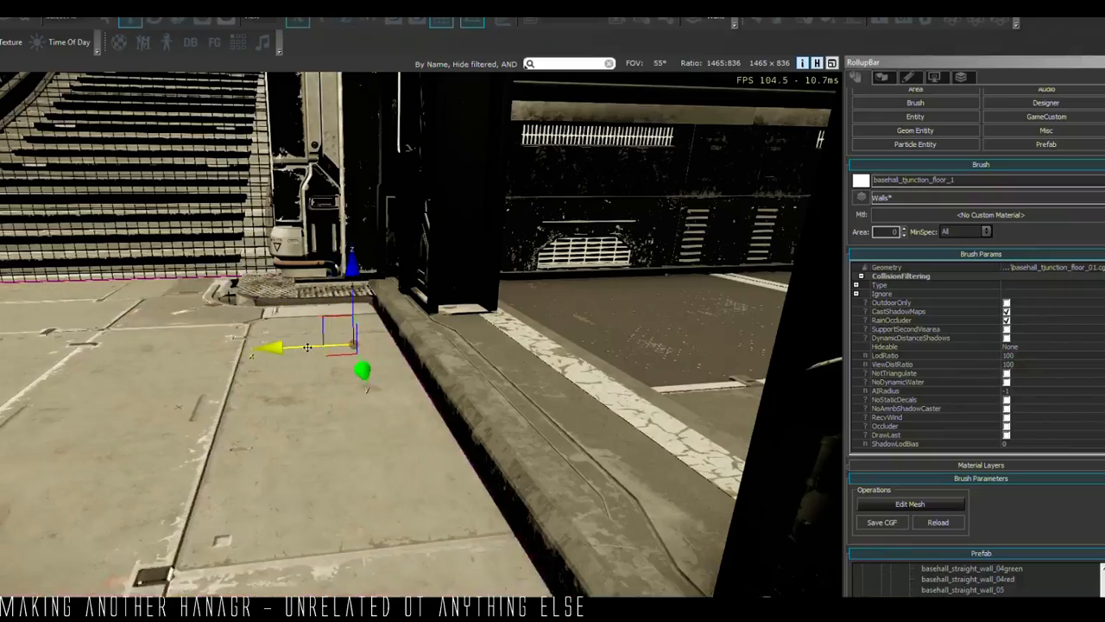
mouse_move(319, 346)
right_mouse_down()
mouse_move(298, 362)
mouse_move(309, 402)
mouse_move(345, 419)
mouse_move(311, 409)
right_mouse_up()
key("ctrl+s")
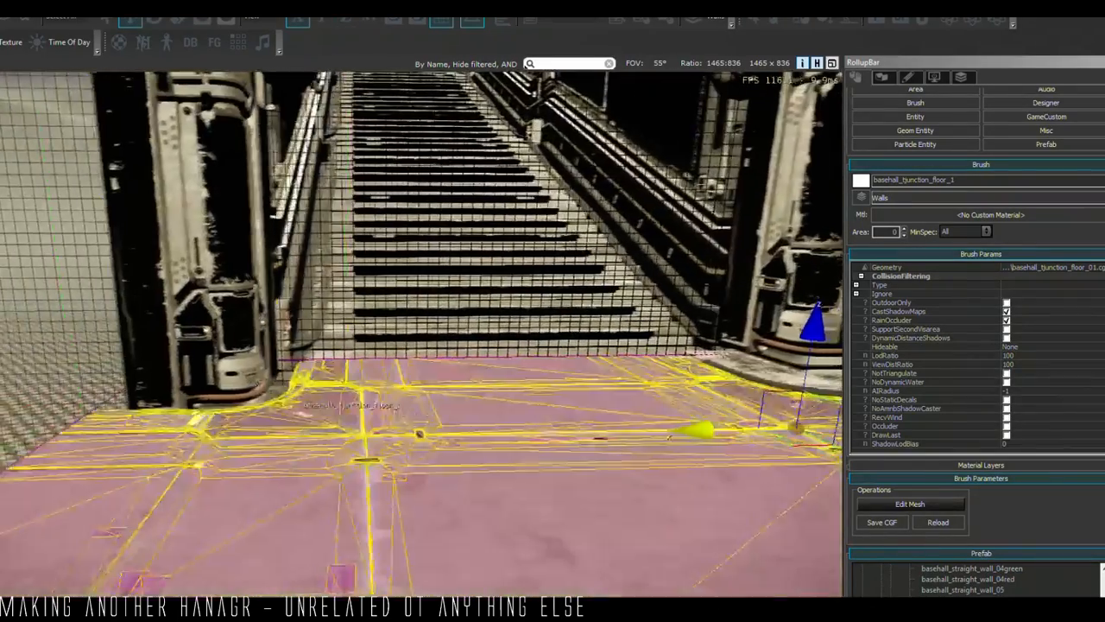
Step: Select and inspect the two corner pillars framing the doorway
left_click(246, 363)
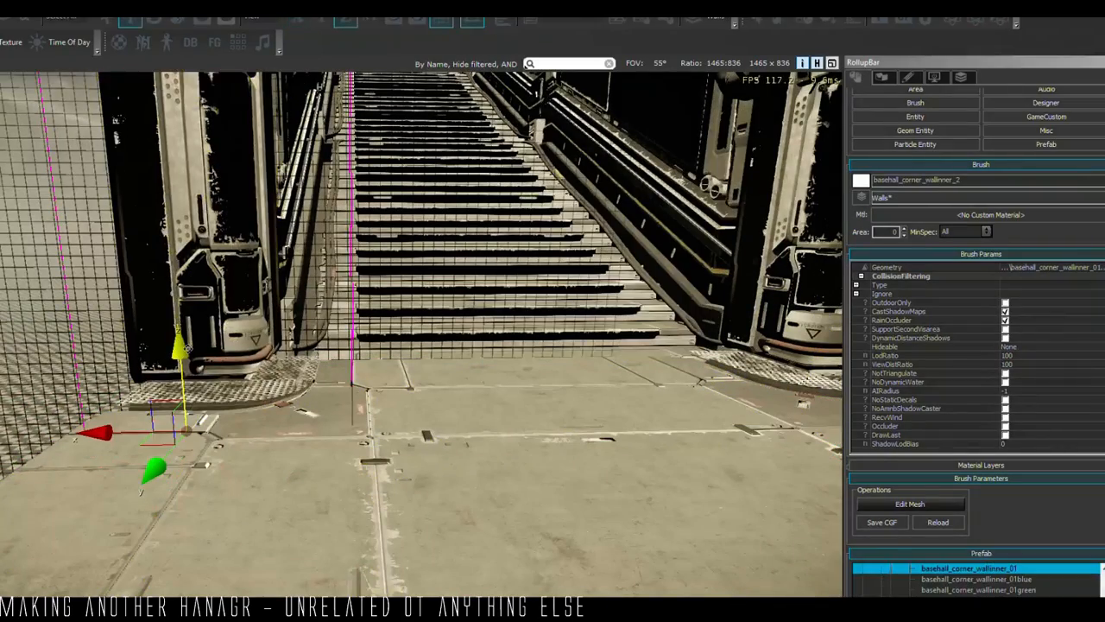
right_click_drag(188, 348, 195, 320)
key("w")
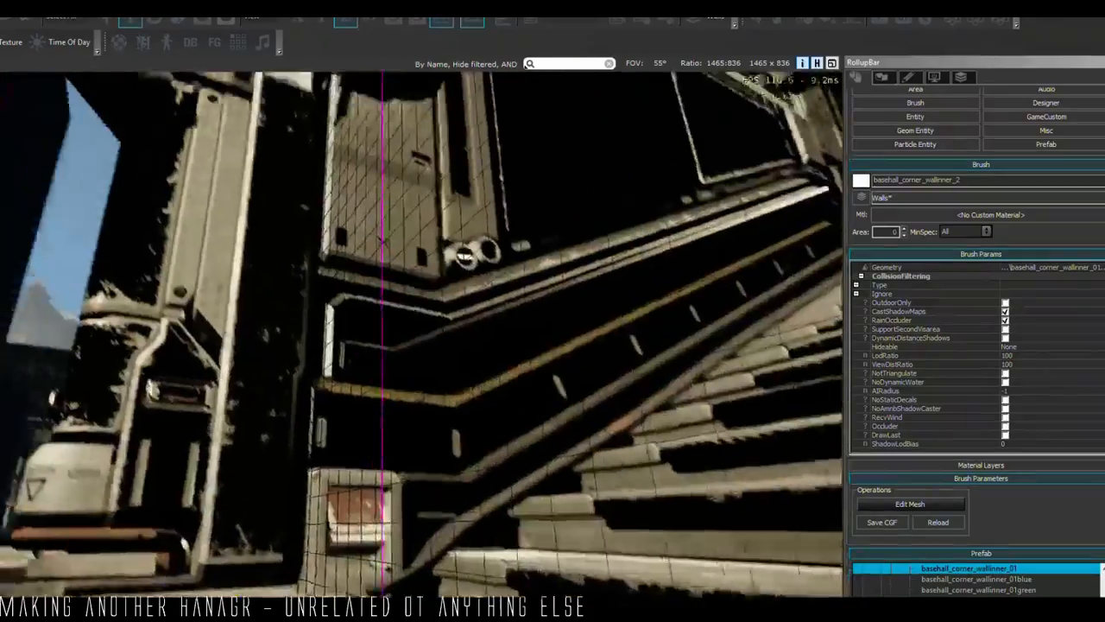
mouse_move(465, 256)
right_mouse_down()
mouse_move(451, 204)
mouse_move(471, 321)
mouse_move(449, 362)
mouse_move(466, 293)
mouse_move(477, 379)
right_mouse_up()
key("s")
key("s")
left_click(466, 345)
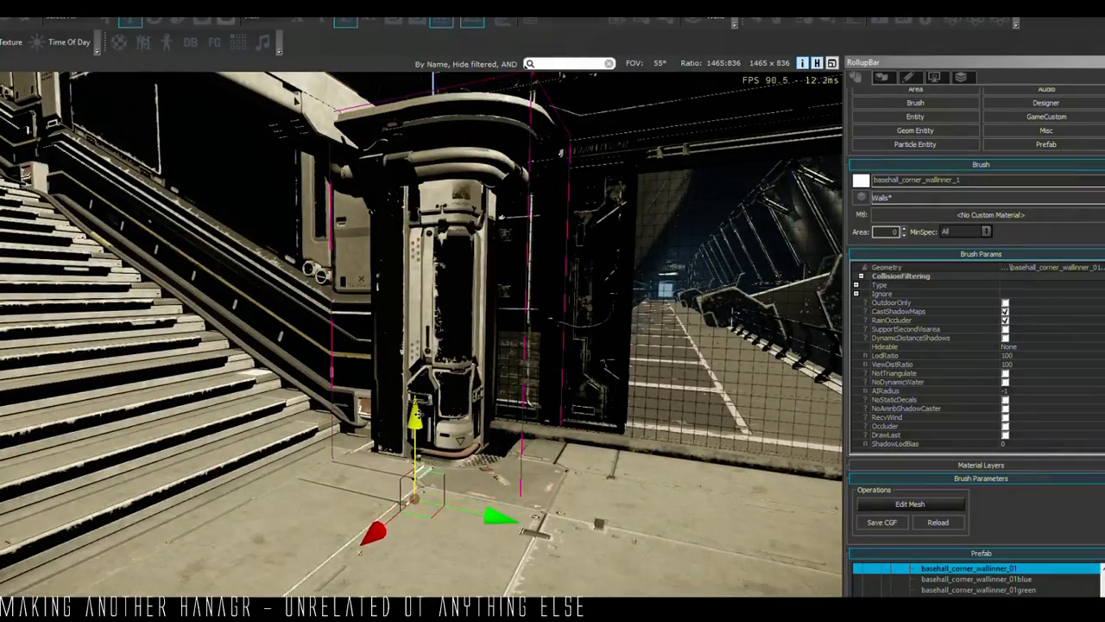
right_click_drag(488, 411, 423, 421)
Step: Multi-select the T-junction floor, the stairs group and both corner pillars
left_click(423, 421)
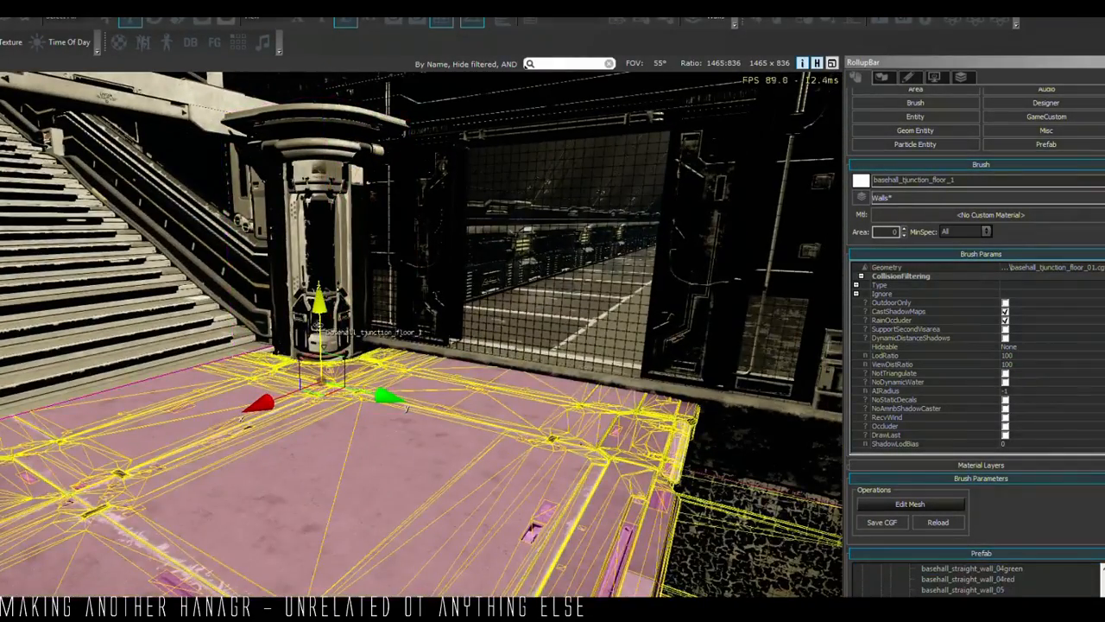
right_click_drag(320, 346, 259, 337)
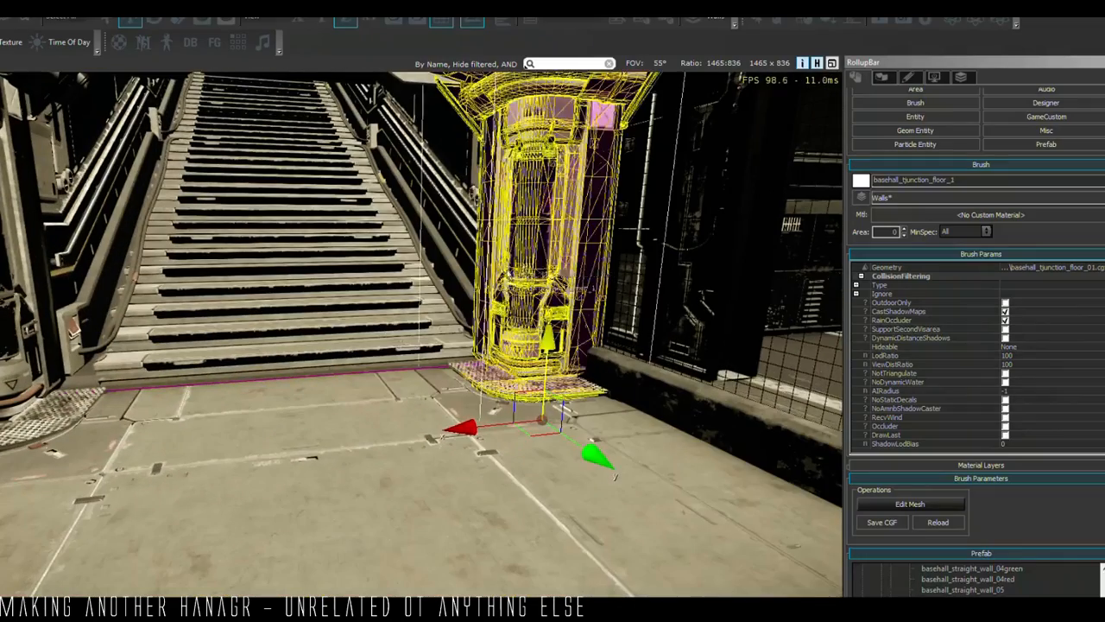
left_click(523, 276, "ctrl")
left_click(216, 302, "ctrl")
left_click(39, 298)
right_click_drag(38, 298, 26, 290)
key("s")
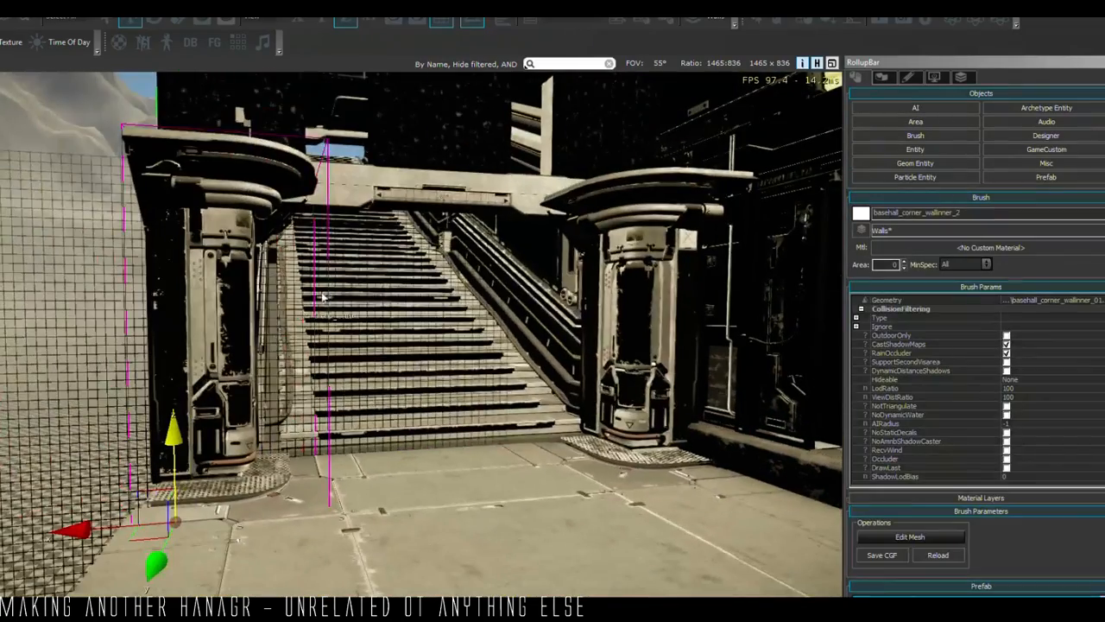
left_click(337, 261, "ctrl")
left_click(604, 337, "ctrl")
key("w")
right_click_drag(543, 549, 515, 432)
Step: Raise the selected floor, stairs and pillars, lower them back, and check grid snapping
left_click_drag(394, 324, 401, 297)
key("d")
right_click_drag(469, 307, 346, 291)
key("s")
key("w")
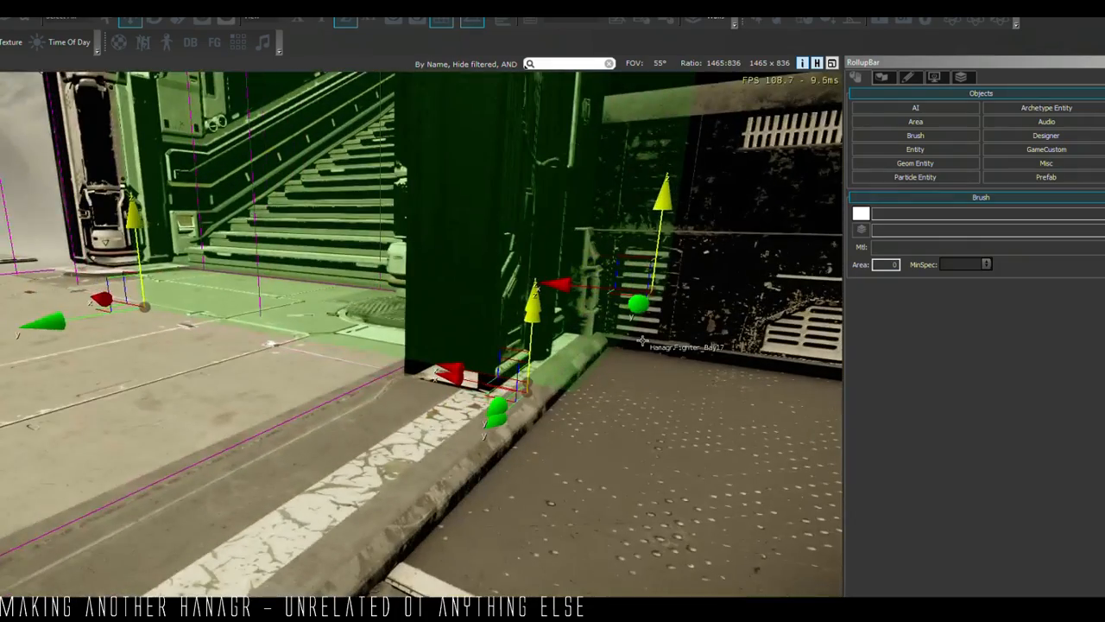
right_click_drag(414, 193, 420, 207)
key("w")
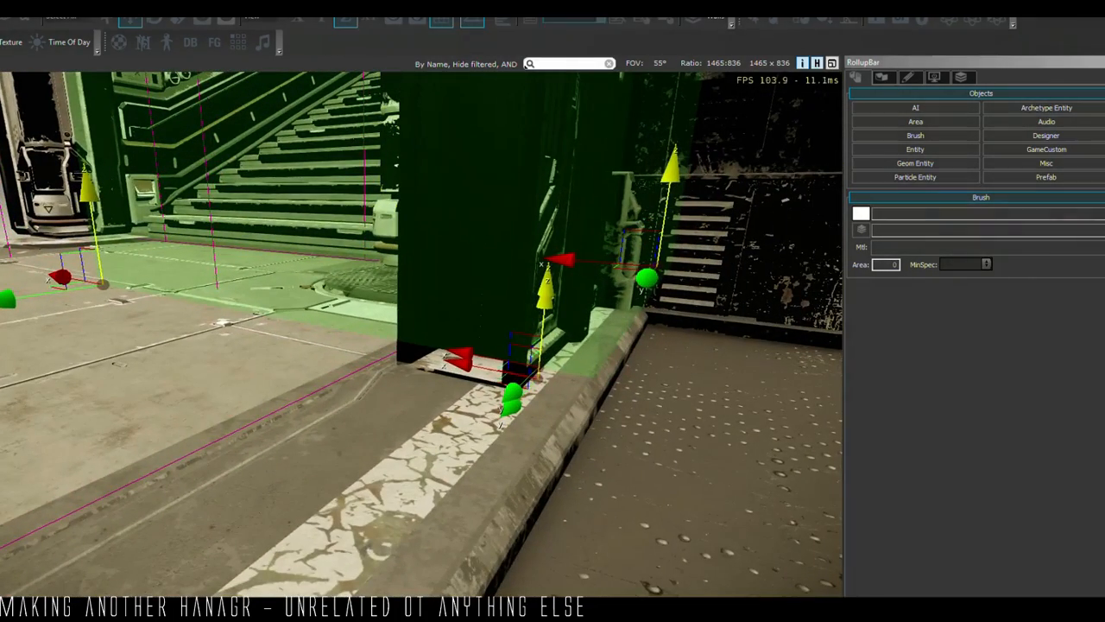
left_click(458, 22)
right_click_drag(604, 226, 591, 214)
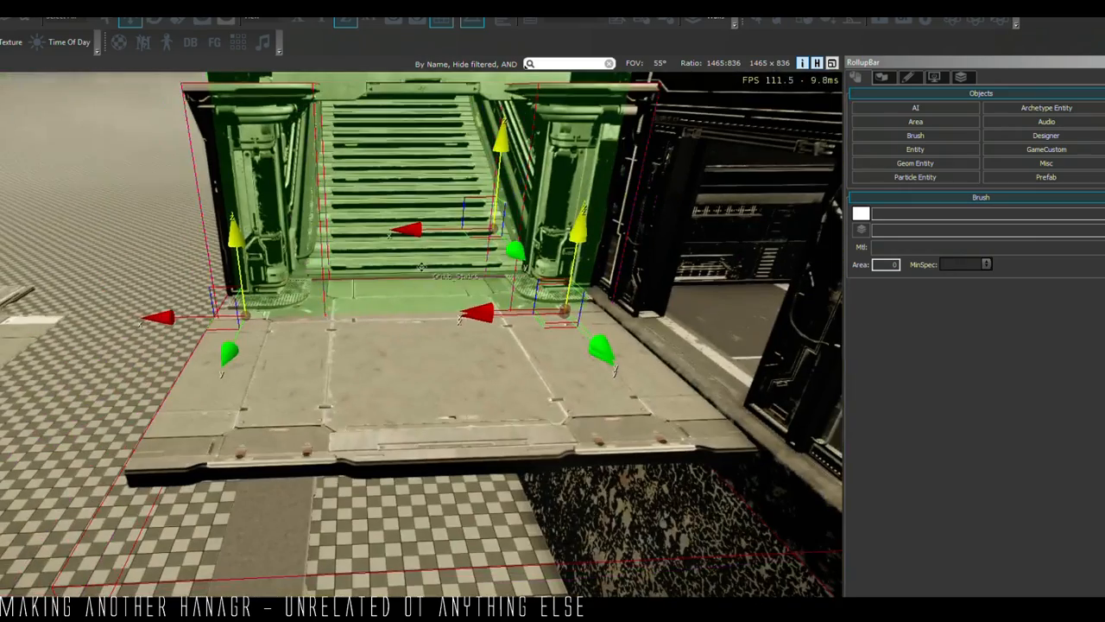
Step: Browse the ceiling brushes and drop a basehall_tjunction_ceiling_01 piece into the corridor
left_click(917, 136)
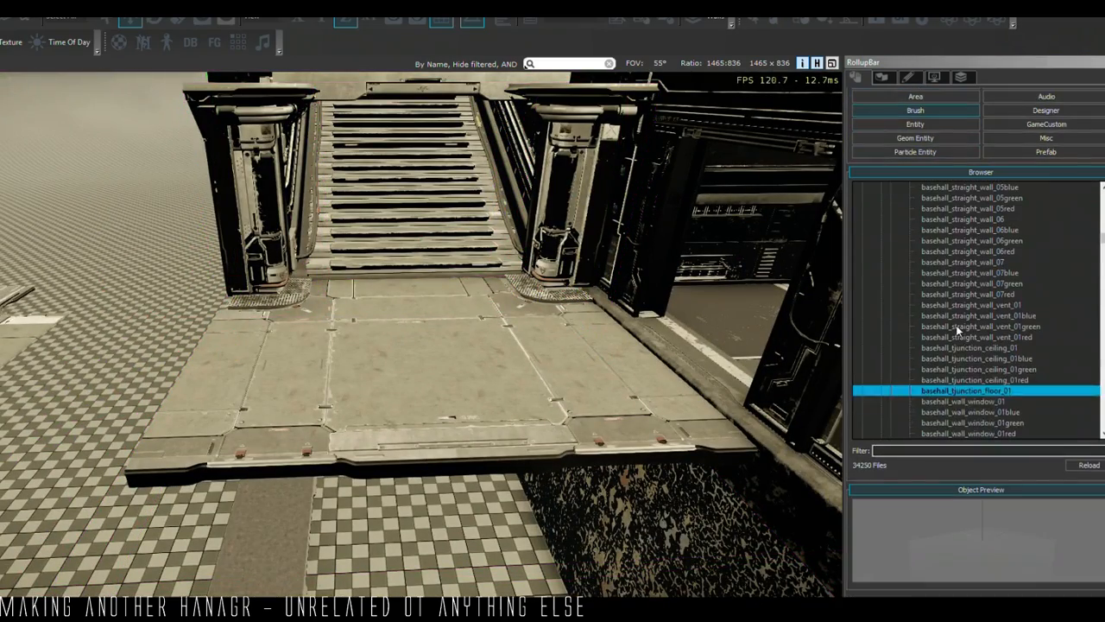
left_click(967, 401)
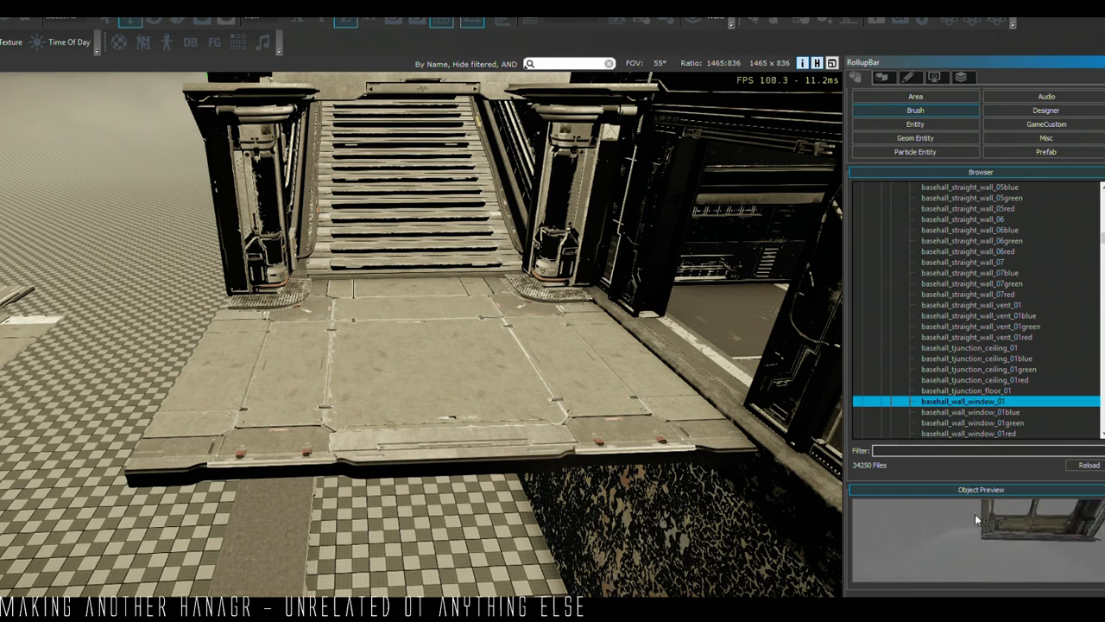
scroll(1011, 353, "down", 2)
left_click(1003, 402)
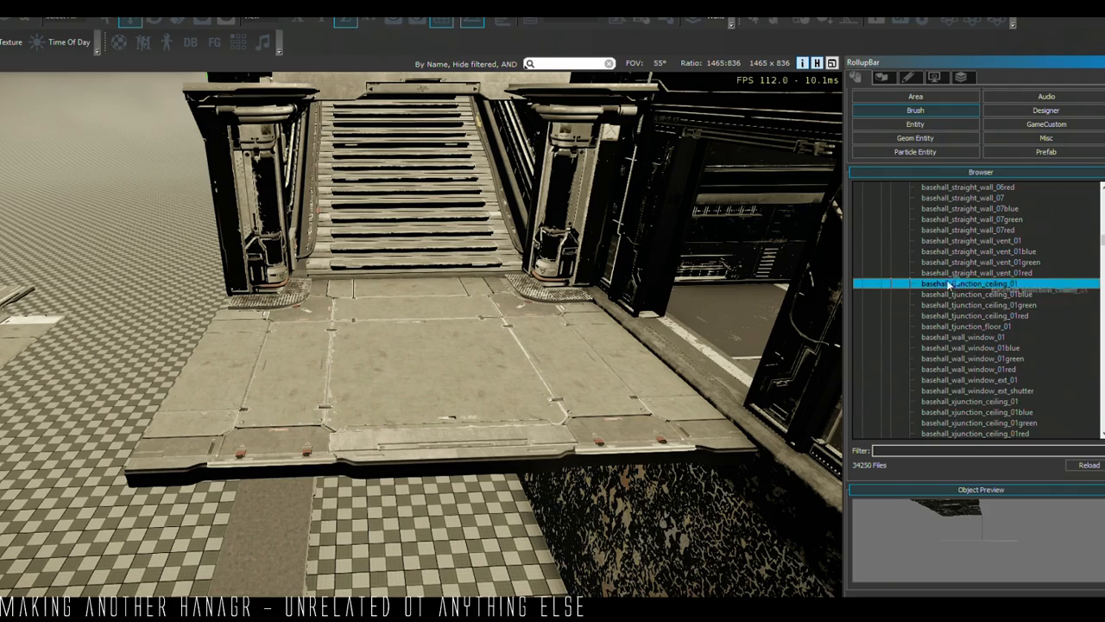
left_click_drag(948, 285, 438, 338)
left_click(436, 333)
Step: Slide the new ceiling piece left and drag a corner floor piece in below it
key("z")
middle_click_drag(436, 333, 488, 332, "alt")
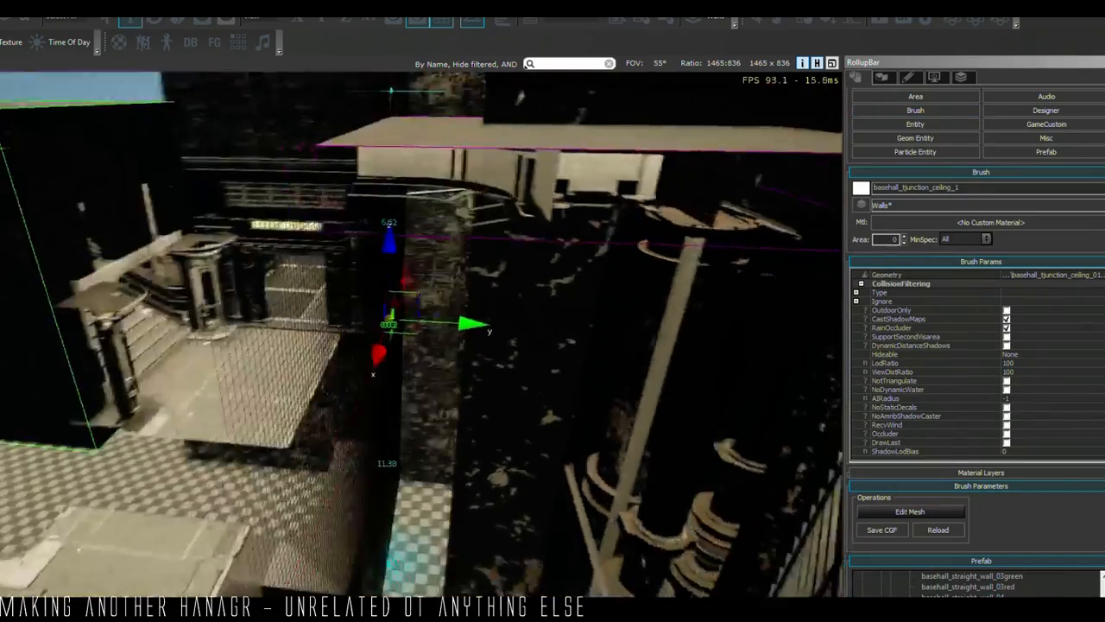
key("s")
right_click_drag(488, 332, 521, 340)
left_click_drag(522, 335, 323, 352)
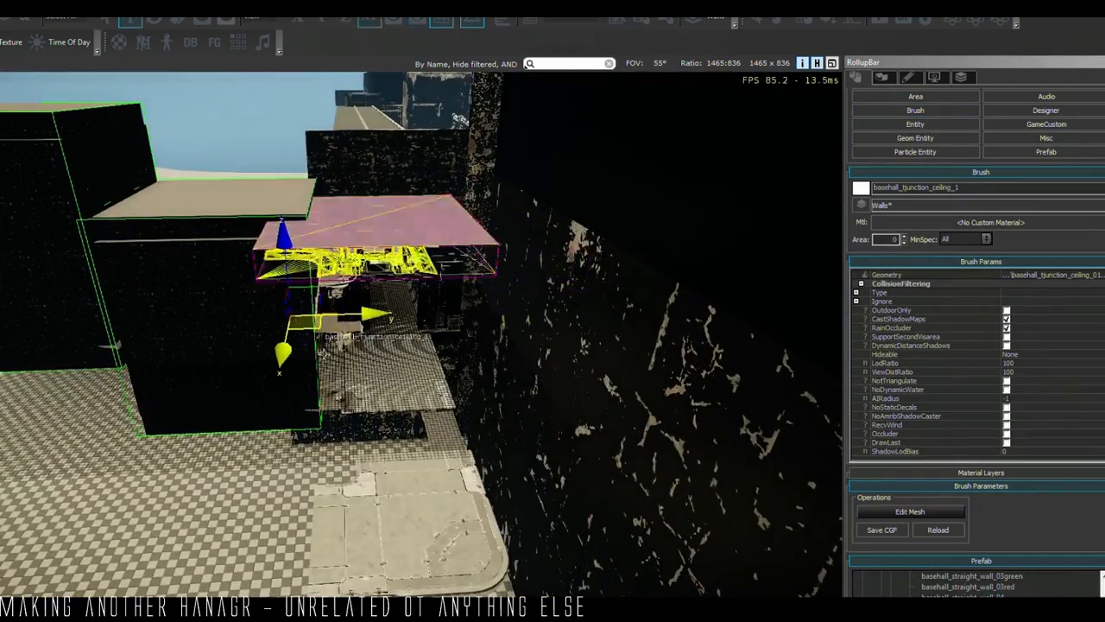
mouse_move(961, 575)
left_mouse_down()
mouse_move(377, 465)
mouse_move(71, 483)
left_mouse_up()
Step: Rotate the T-junction ceiling about its vertical axis and shift it up and right
left_click(404, 249)
key("3")
left_click_drag(300, 318, 284, 326)
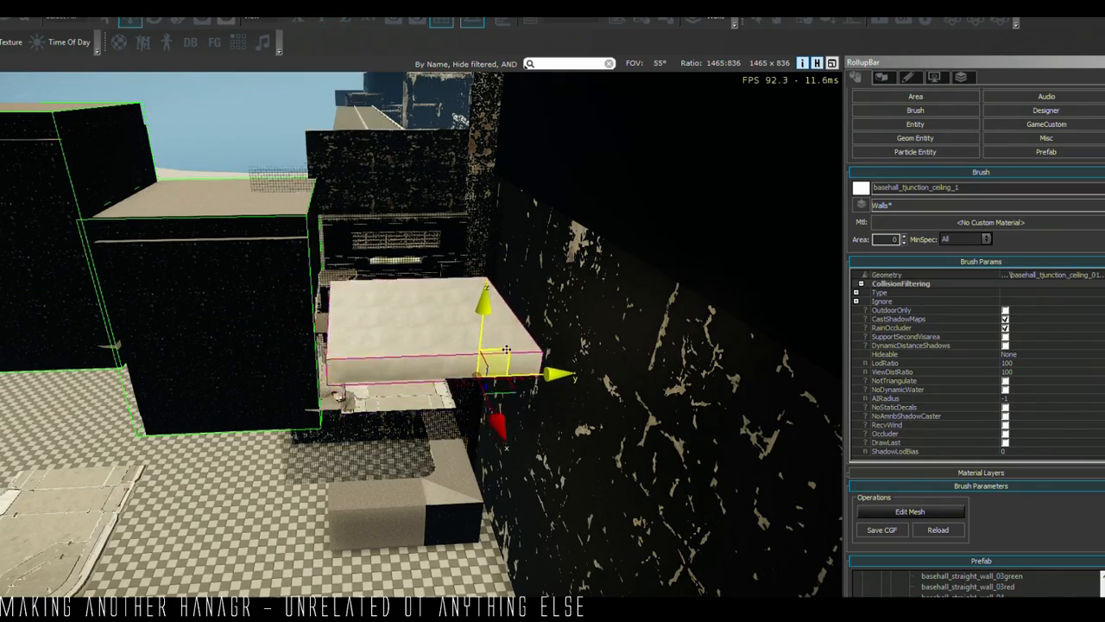
right_click_drag(506, 349, 470, 293)
left_click_drag(427, 439, 453, 386)
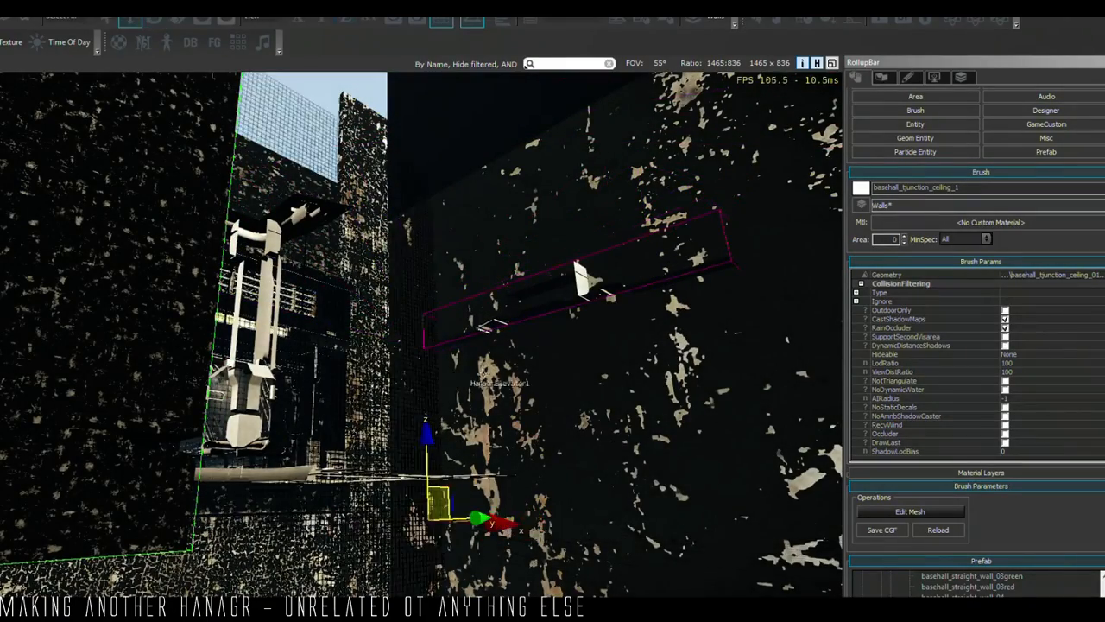
Step: Fly toward the staircase and select the T-junction floor and ceiling pieces
right_click_drag(475, 373, 548, 354)
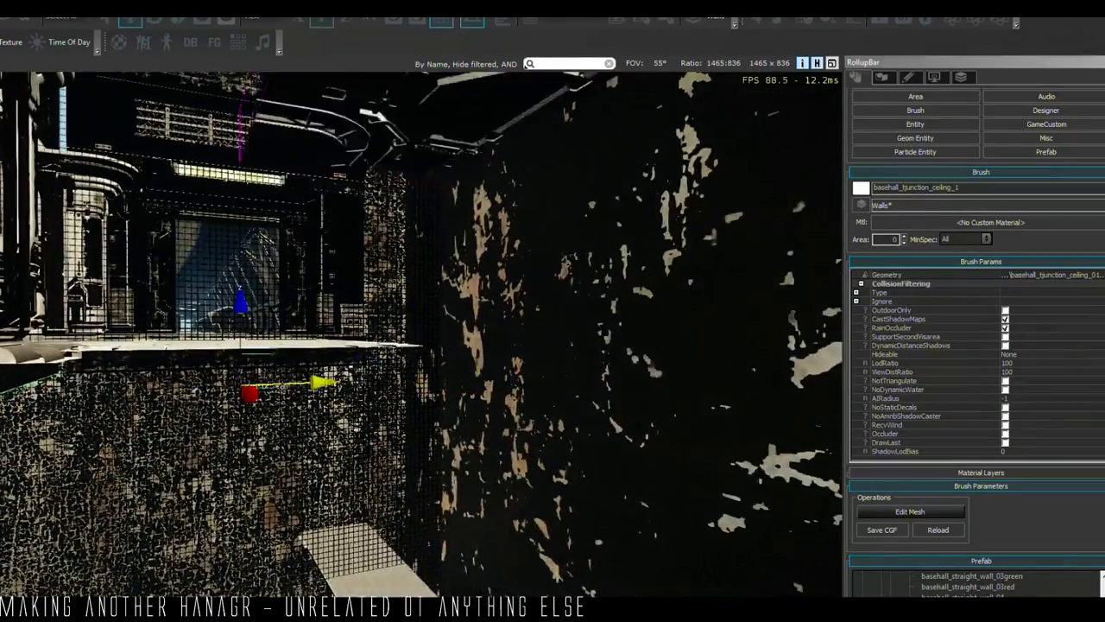
right_click_drag(263, 375, 394, 499)
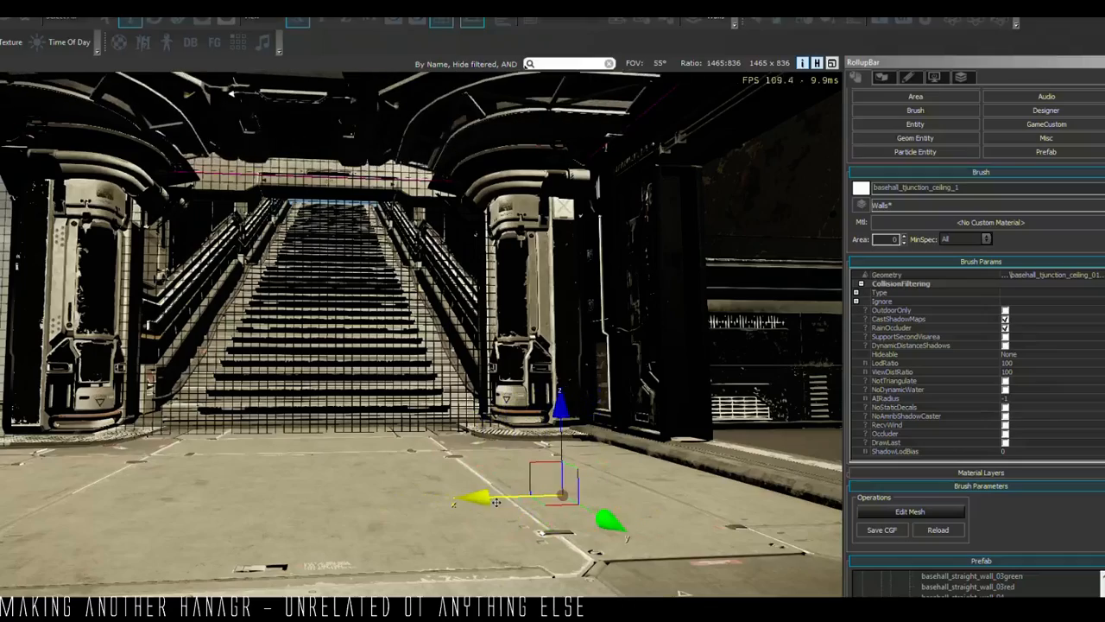
right_click_drag(514, 501, 488, 527)
left_click(481, 536)
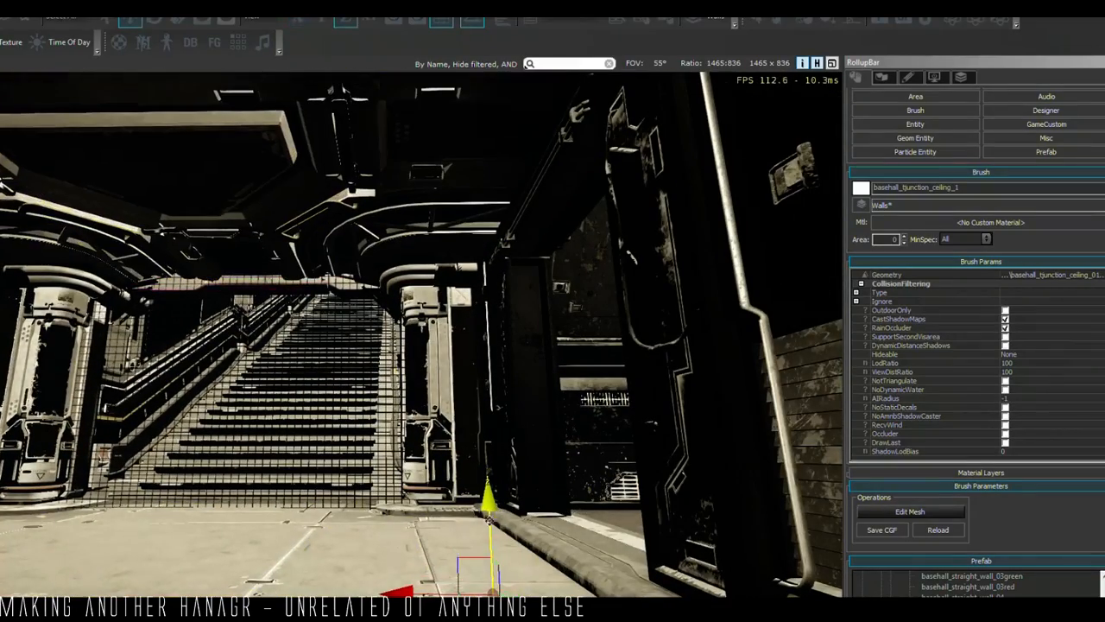
right_click_drag(489, 515, 471, 474)
left_click(469, 472)
scroll(469, 472, "down", 5)
left_click(616, 172)
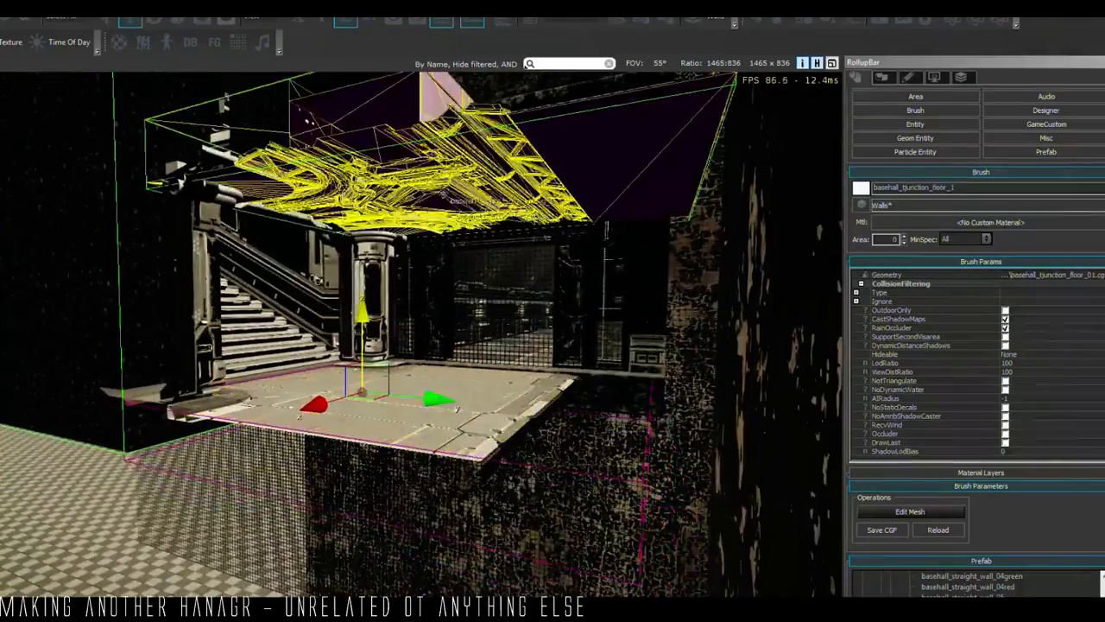
scroll(617, 173, "up", 5)
Step: Fly along the corridor ceiling toward the pillars and gate, then pull back for a wider view
middle_click_drag(332, 475, 371, 475)
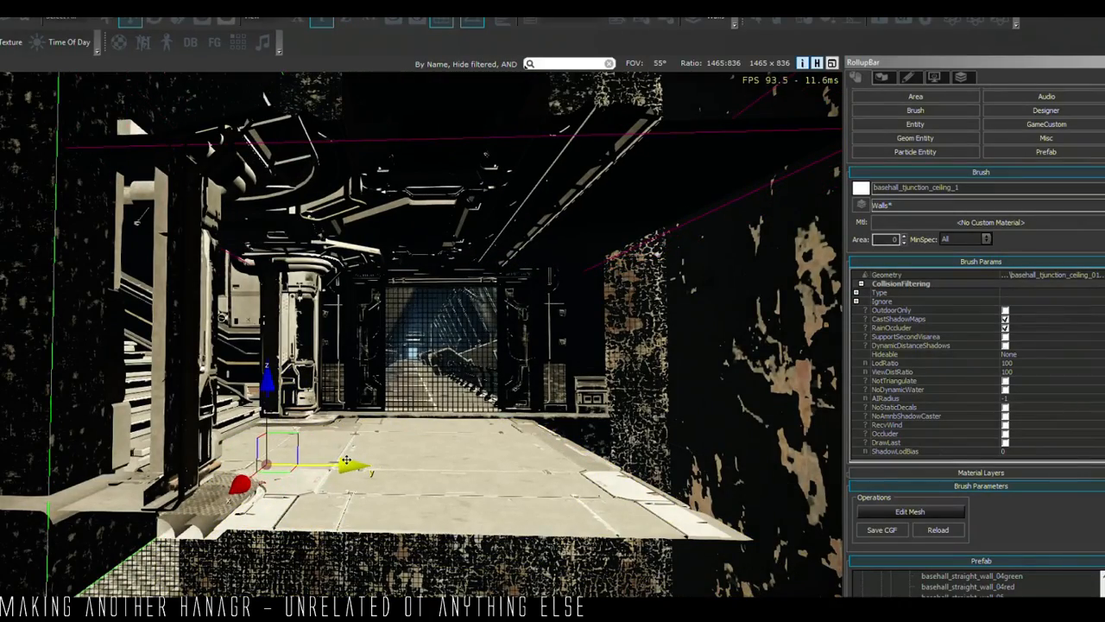
right_click_drag(346, 461, 380, 432)
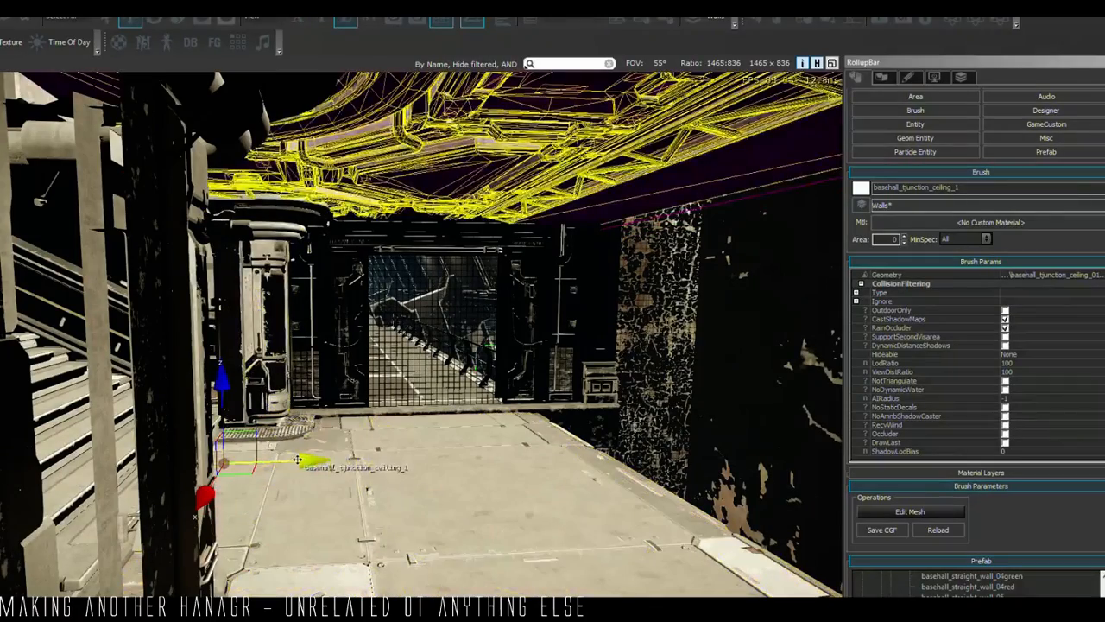
right_click_drag(297, 459, 348, 399)
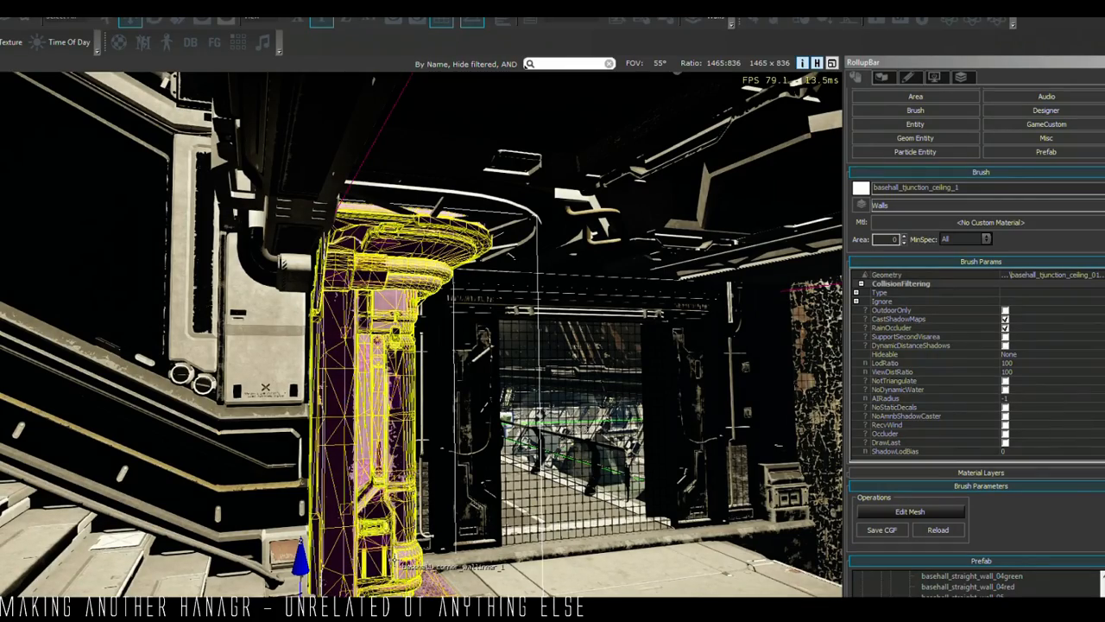
right_click_drag(392, 560, 395, 378)
scroll(395, 378, "up", 3)
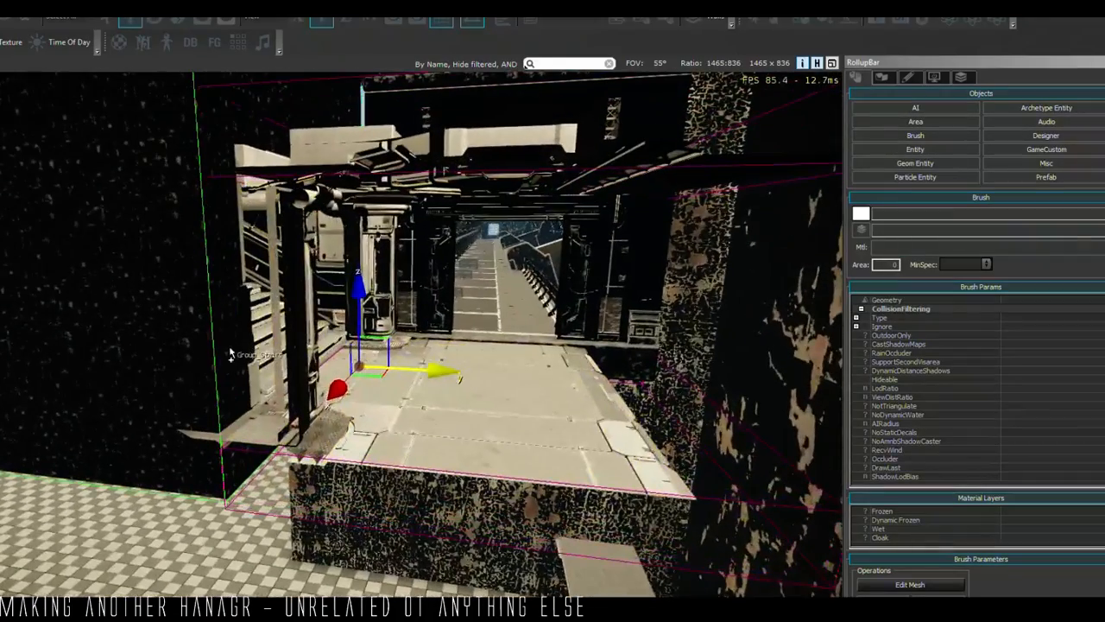
Step: Nudge the Group_Stairs group slightly sideways and add the corner pillar to the selection
left_click(175, 329)
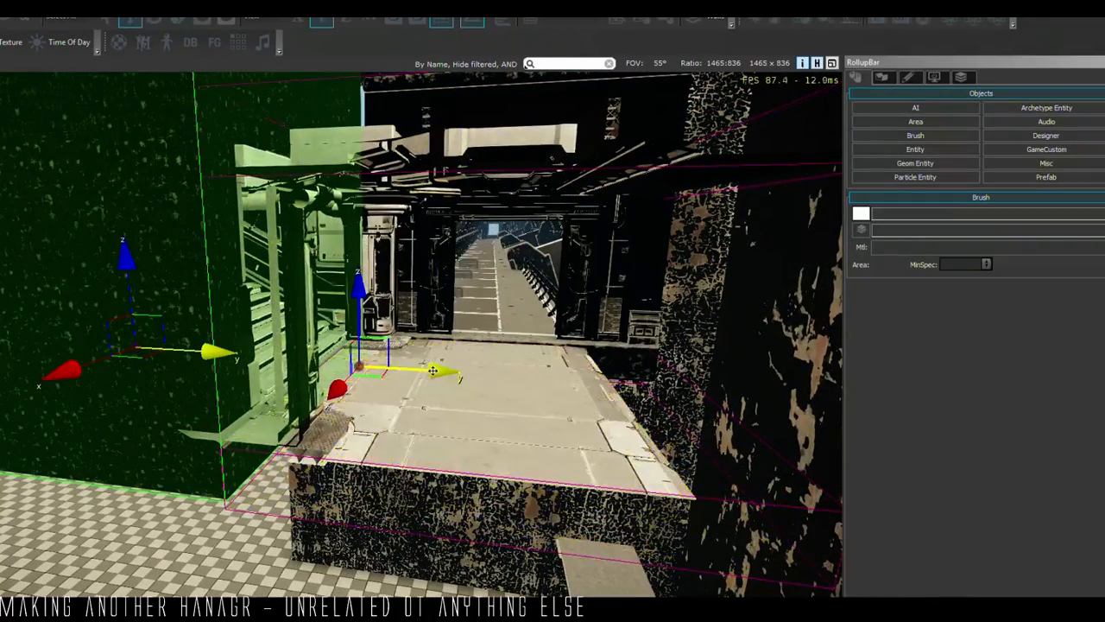
scroll(438, 370, "up", 1)
left_click_drag(438, 370, 459, 371)
left_click(314, 431, "ctrl")
left_click(377, 305, "ctrl")
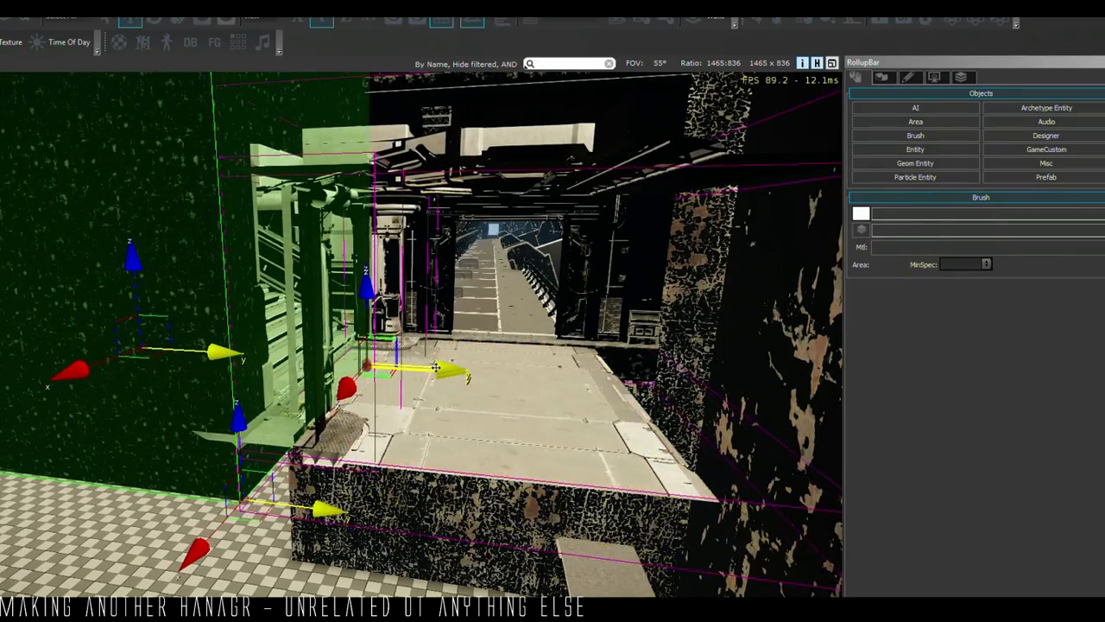
right_click_drag(526, 449, 511, 473)
Step: Preview the T-junction ceiling and window walls, then pick basehall_straight_wall_03 and turn its preview frontally
left_click(955, 135)
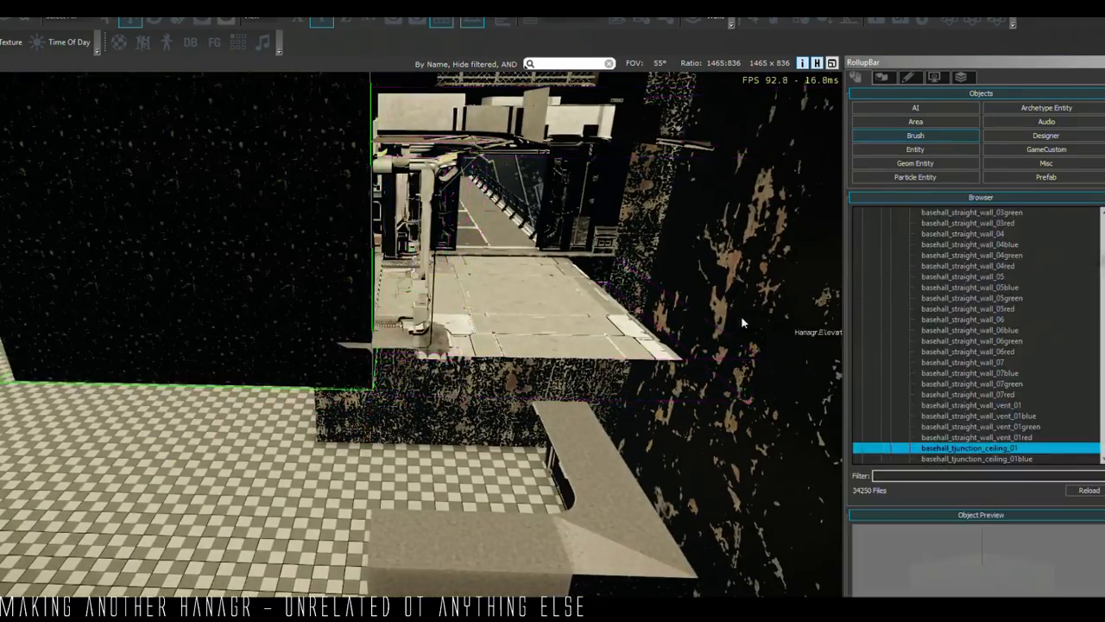
scroll(921, 344, "down", 1)
scroll(909, 328, "down", 3)
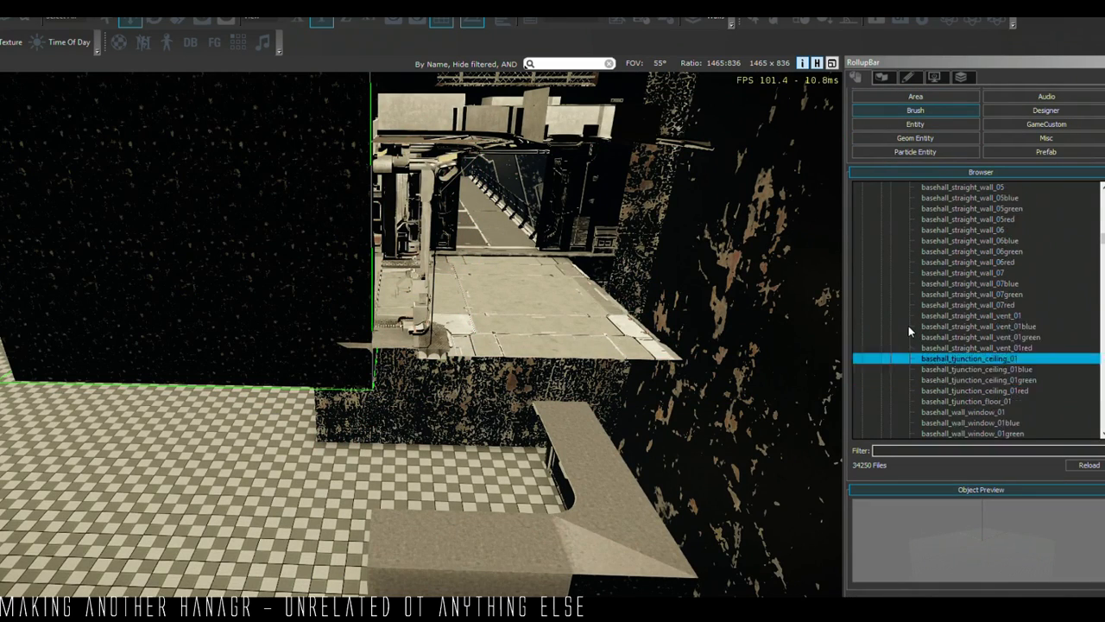
right_click_drag(741, 381, 756, 377)
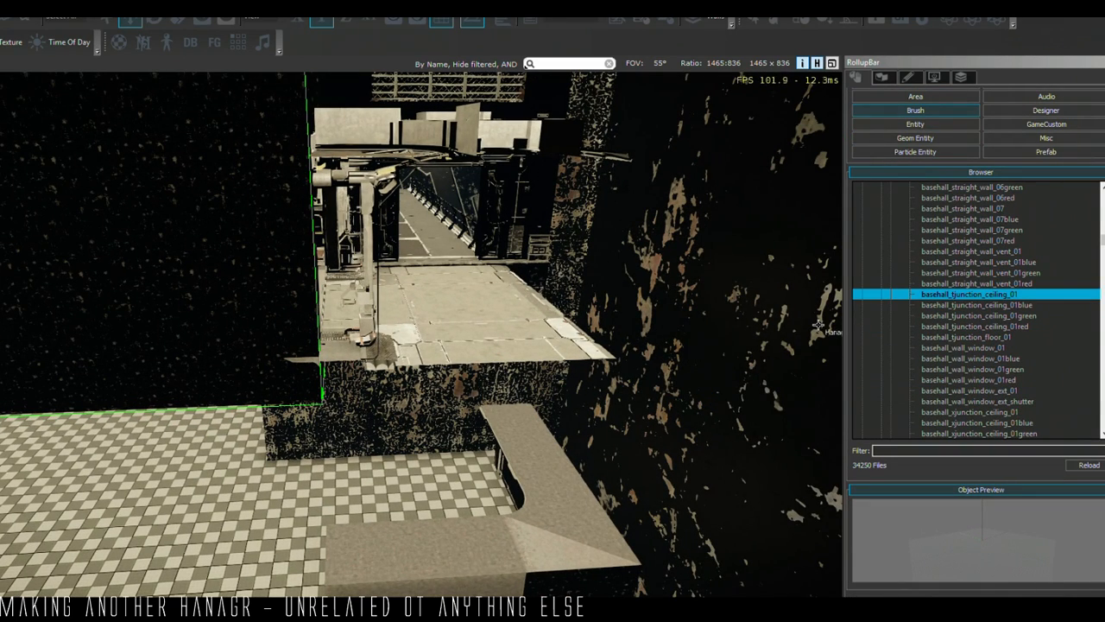
left_click(922, 327)
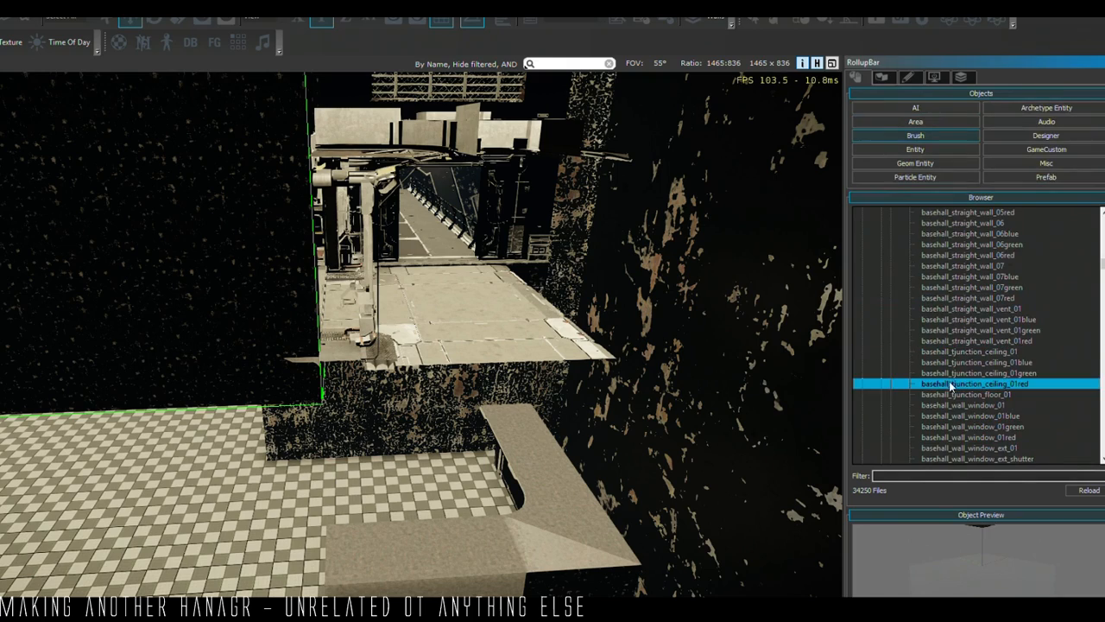
left_click(960, 376)
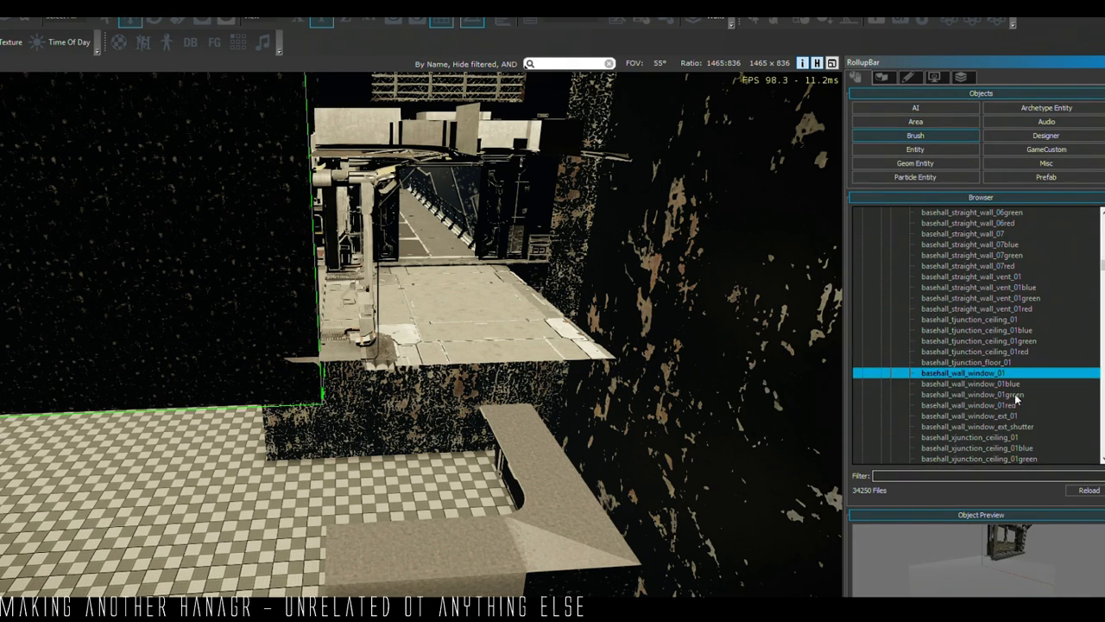
scroll(1016, 399, "down", 3)
scroll(659, 358, "up", 3)
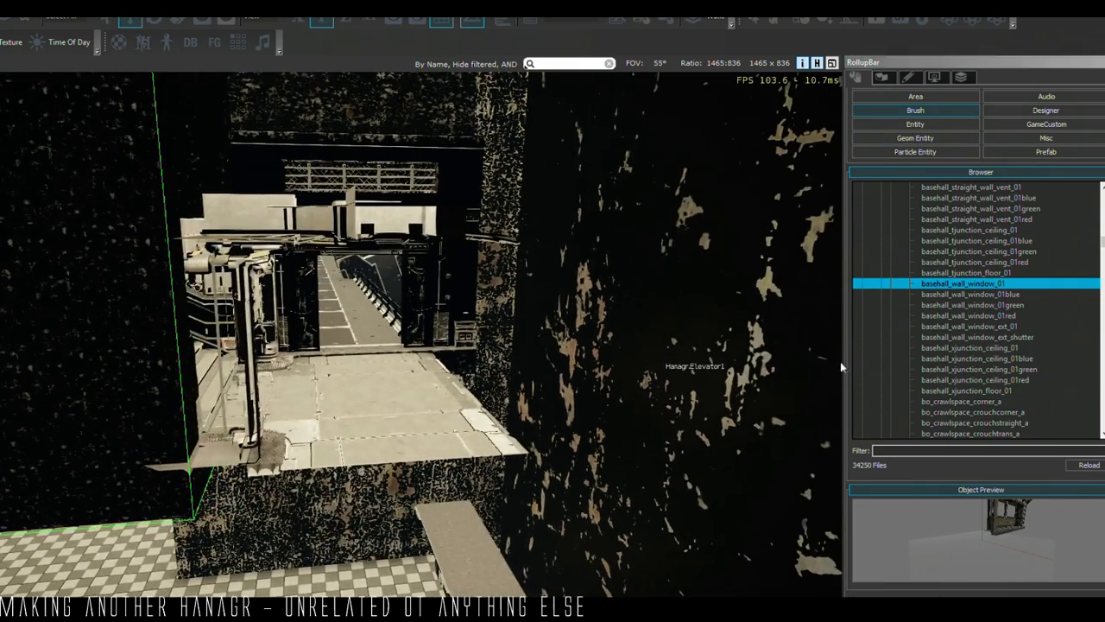
scroll(888, 351, "up", 9)
left_click(991, 277)
left_click(987, 256)
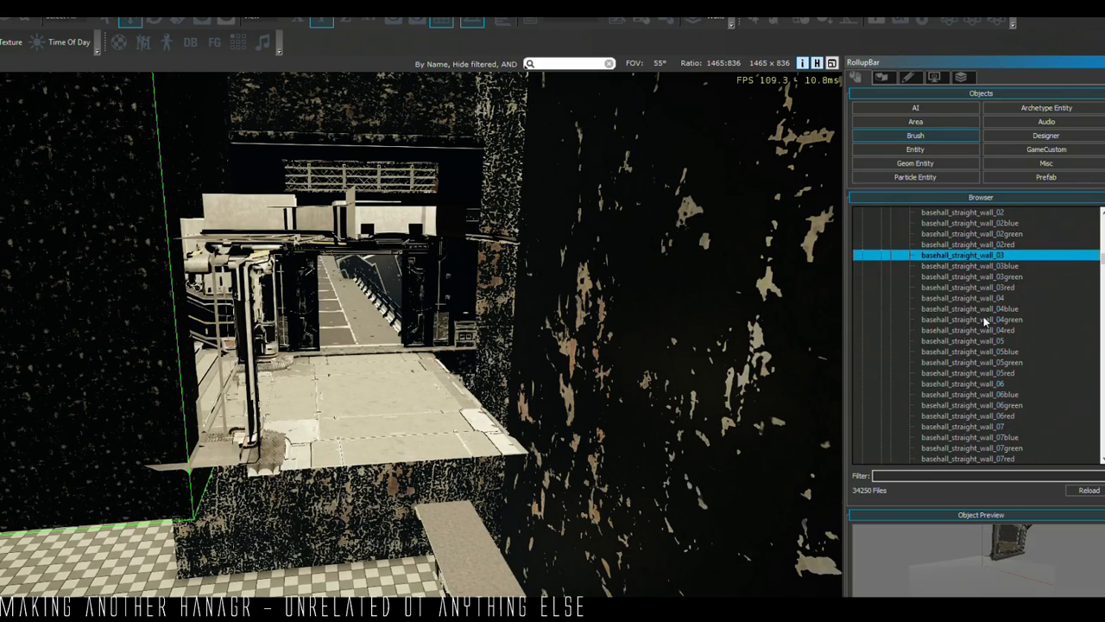
left_click_drag(1040, 548, 1012, 525)
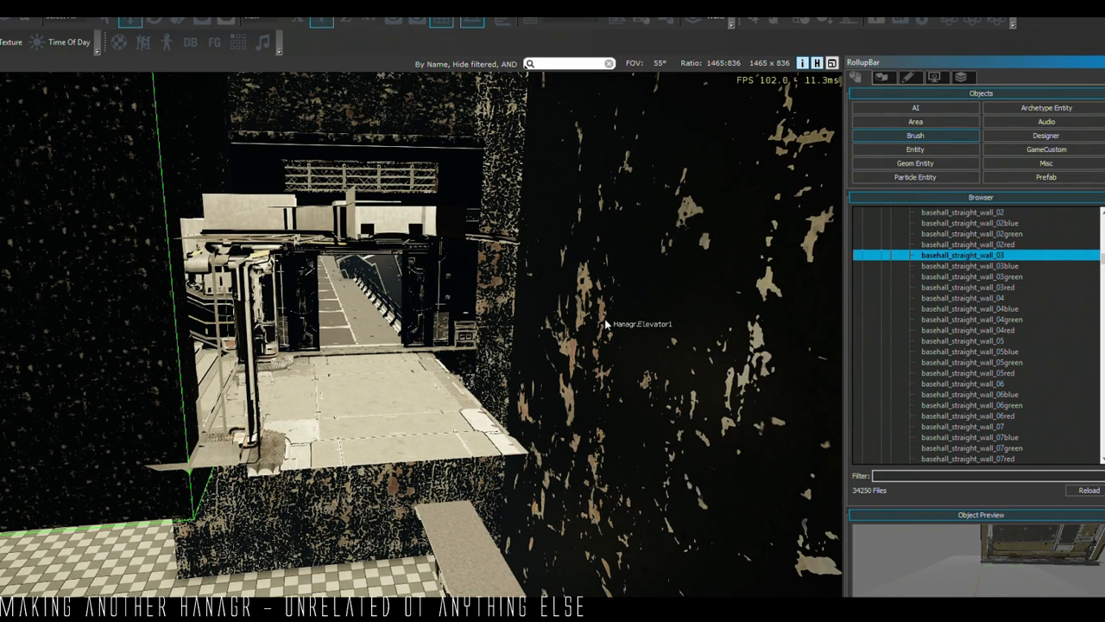
Step: Place the straight wall, rotate it 90°, slide it to the room's right side and lower it
left_click(406, 393)
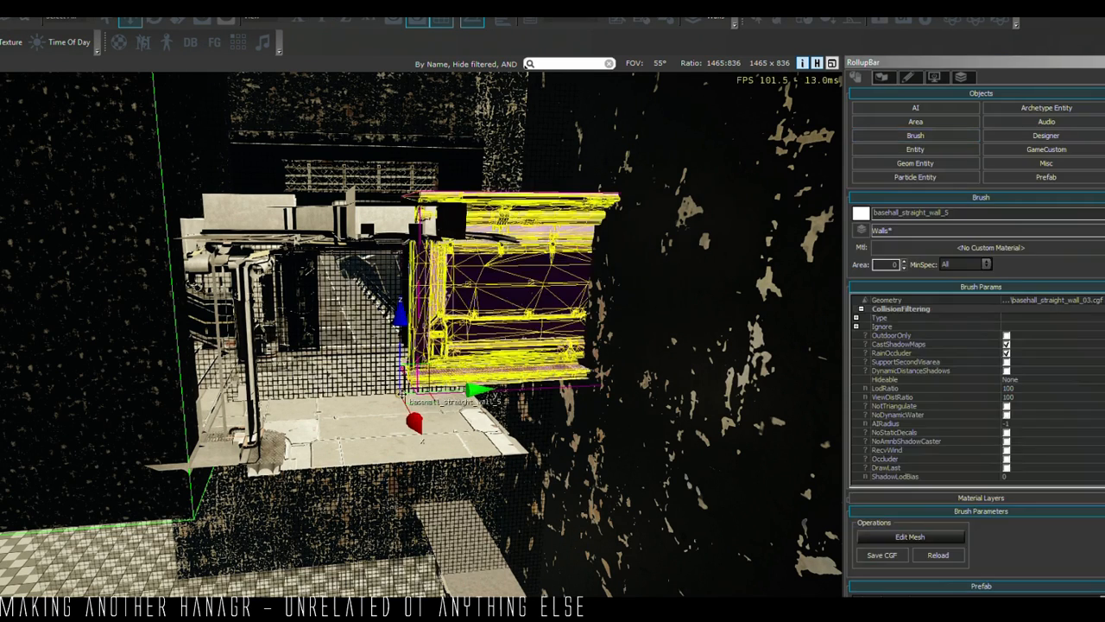
right_click_drag(406, 392, 394, 360)
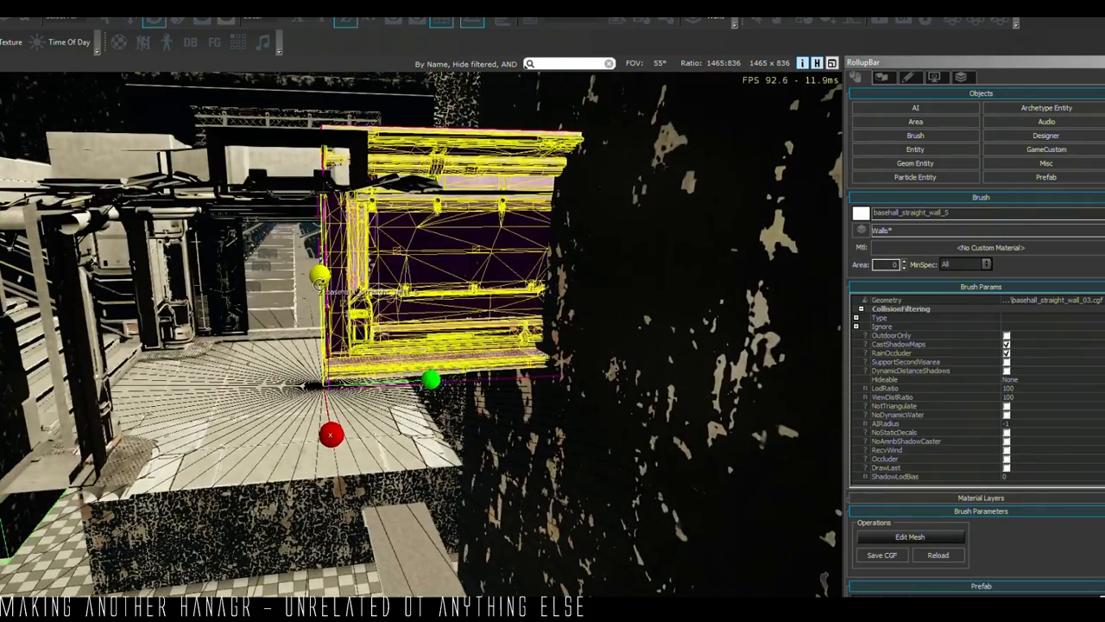
left_click_drag(350, 376, 328, 344)
mouse_move(328, 344)
right_mouse_down()
mouse_move(297, 347)
mouse_move(328, 342)
right_mouse_up()
mouse_move(408, 371)
left_mouse_down()
mouse_move(497, 264)
mouse_move(454, 313)
left_mouse_up()
mouse_move(454, 312)
right_mouse_down()
mouse_move(500, 314)
mouse_move(442, 321)
right_mouse_up()
left_click_drag(307, 311, 308, 368)
right_click_drag(380, 383, 374, 386)
Step: Line basehall_straight_wall_5 up with the floor, check it against the ceiling, and save the level
key("w")
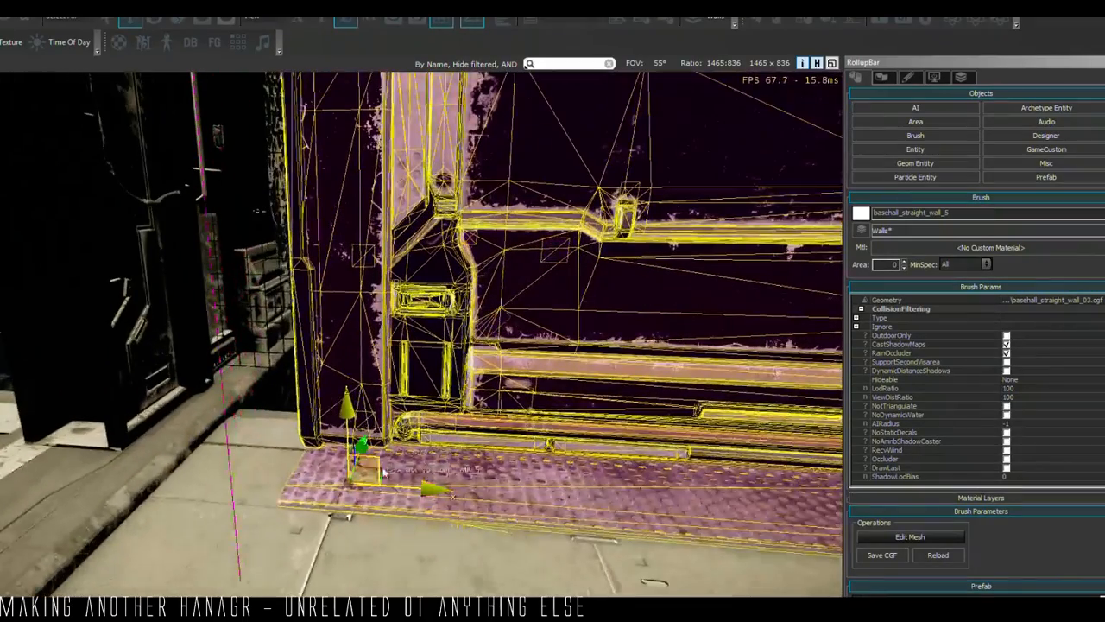
left_click_drag(386, 467, 330, 421)
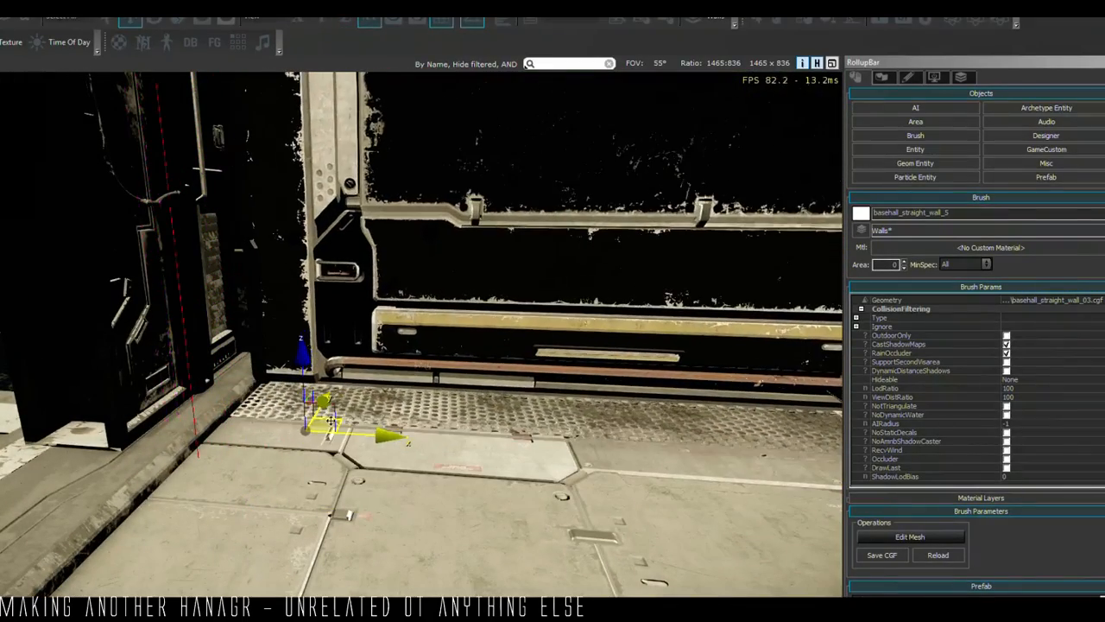
key("s")
right_click_drag(335, 422, 320, 372)
key("w")
left_click(291, 355)
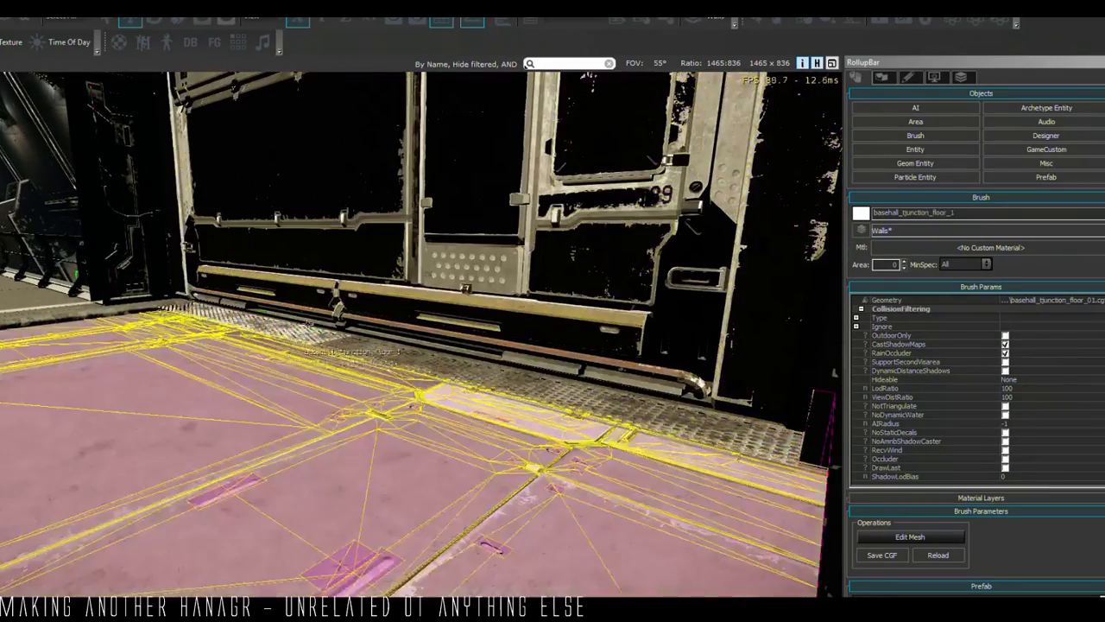
left_click(307, 367)
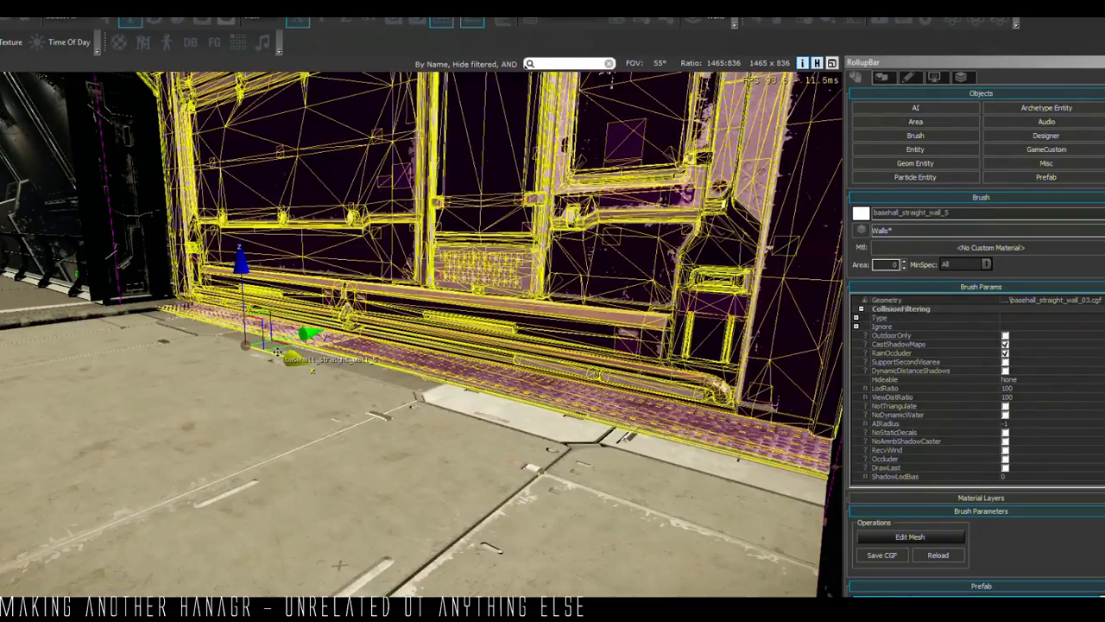
key("ctrl+s")
Step: Fly the camera along the new wall and past its end to inspect the room
key("d")
mouse_move(281, 369)
right_mouse_down()
mouse_move(190, 373)
mouse_move(95, 319)
mouse_move(207, 324)
right_mouse_up()
key("d")
key("s")
key("w")
key("s")
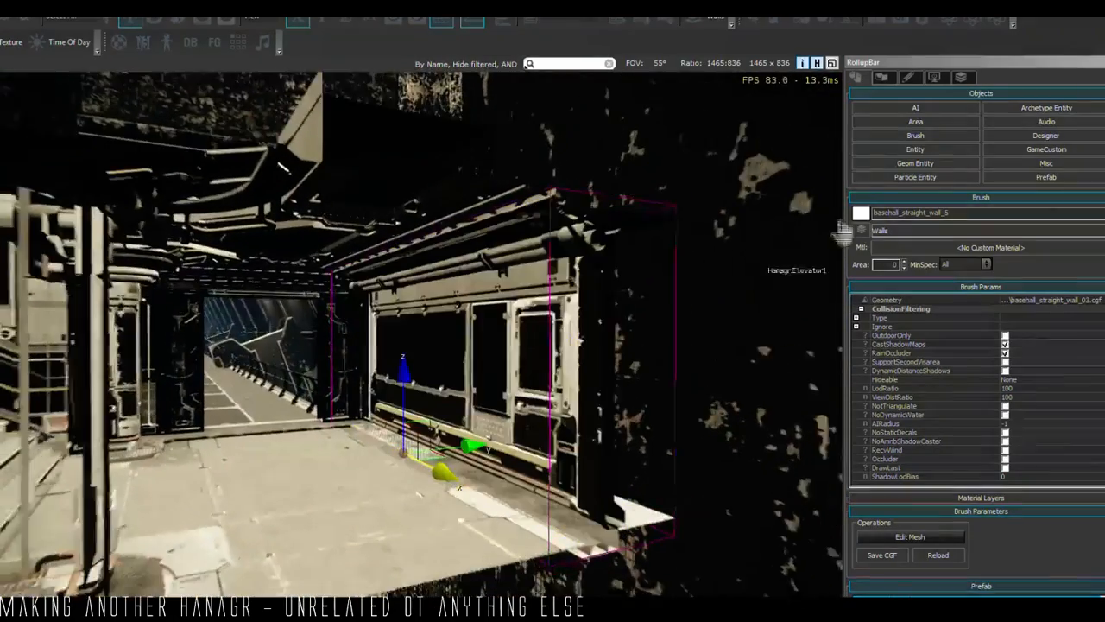
left_click(933, 139)
Step: Scroll the brush list and choose the basehall_wall_window_01 piece
scroll(970, 333, "down", 5)
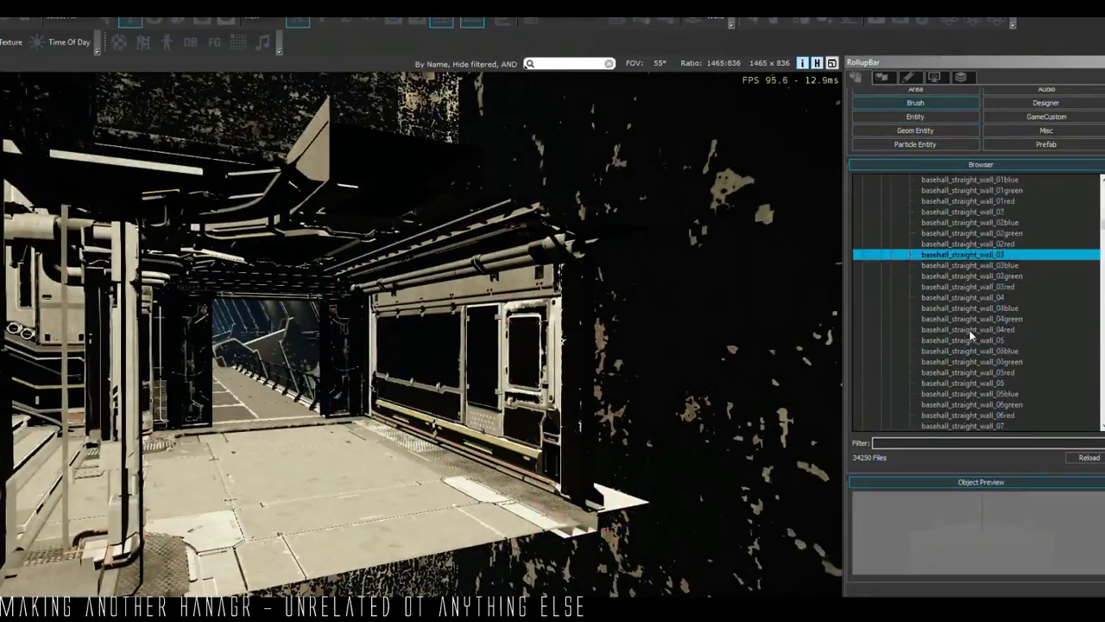
scroll(1001, 334, "up", 7)
scroll(1001, 333, "up", 5)
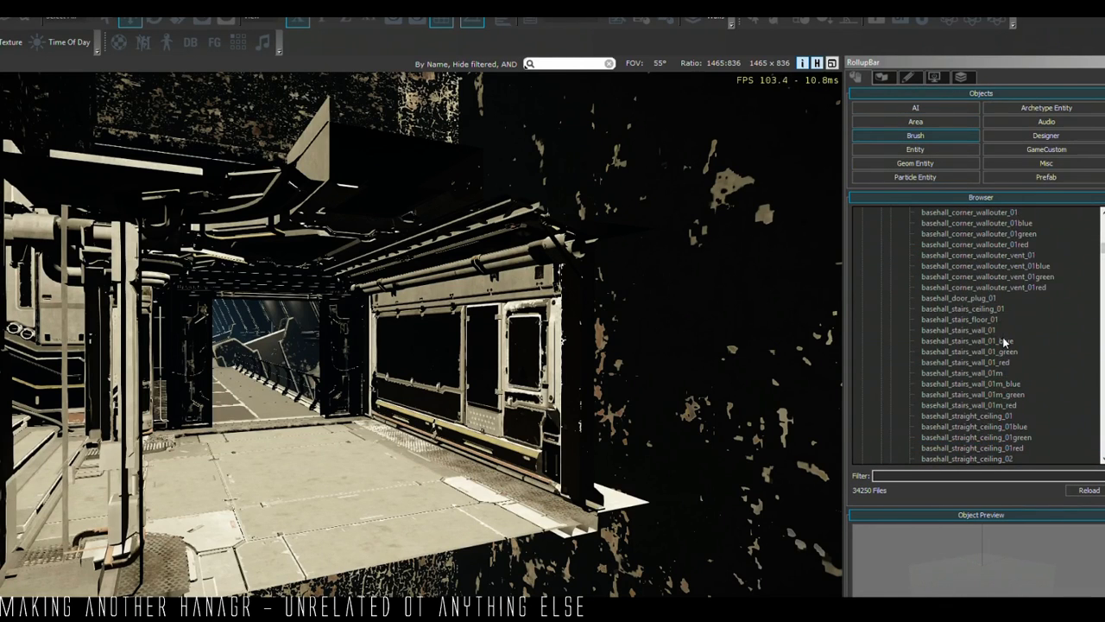
scroll(1005, 340, "down", 10)
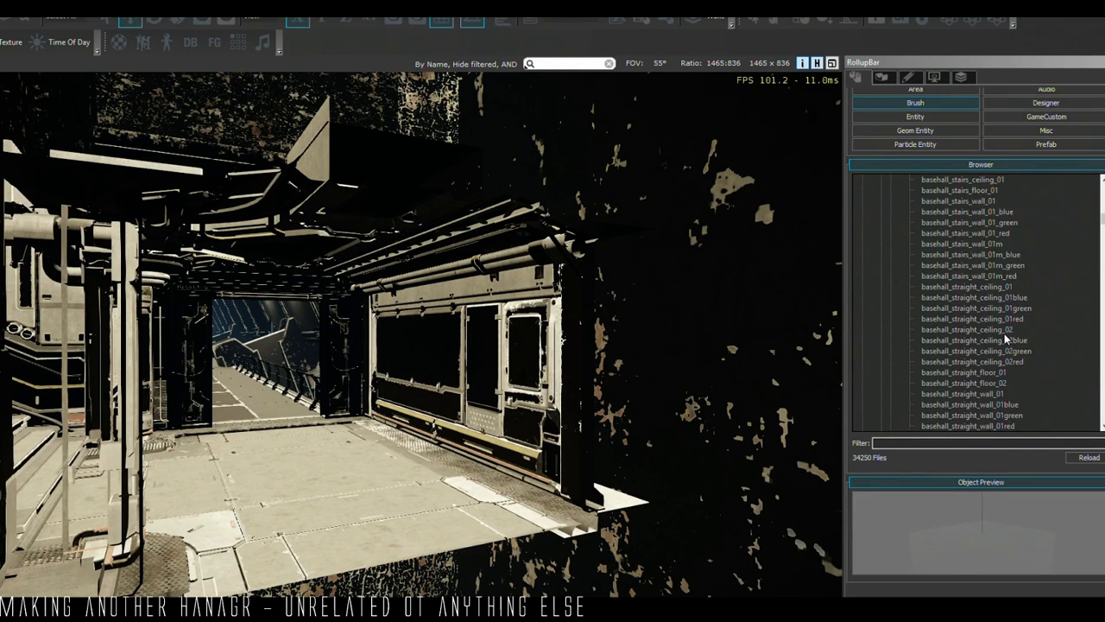
scroll(1004, 337, "down", 2)
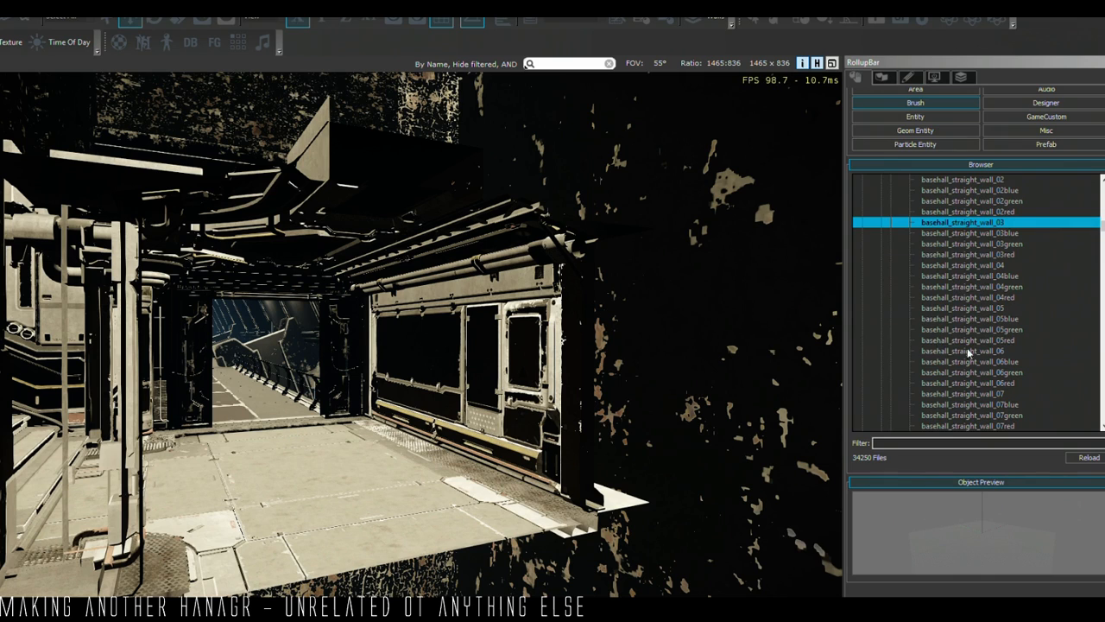
scroll(990, 311, "down", 2)
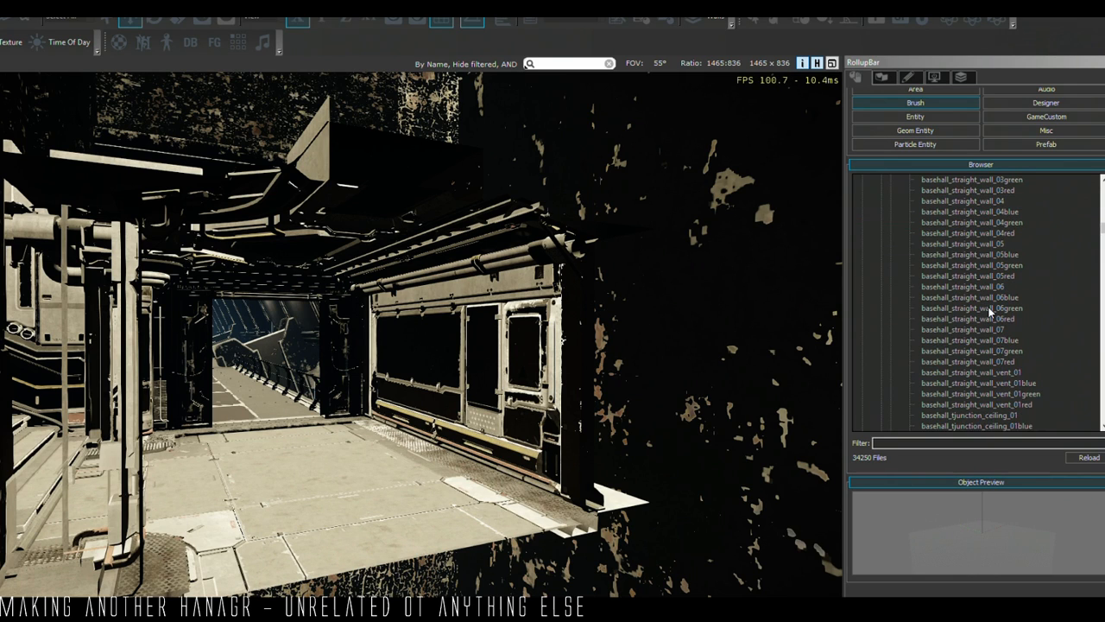
scroll(1028, 289, "down", 2)
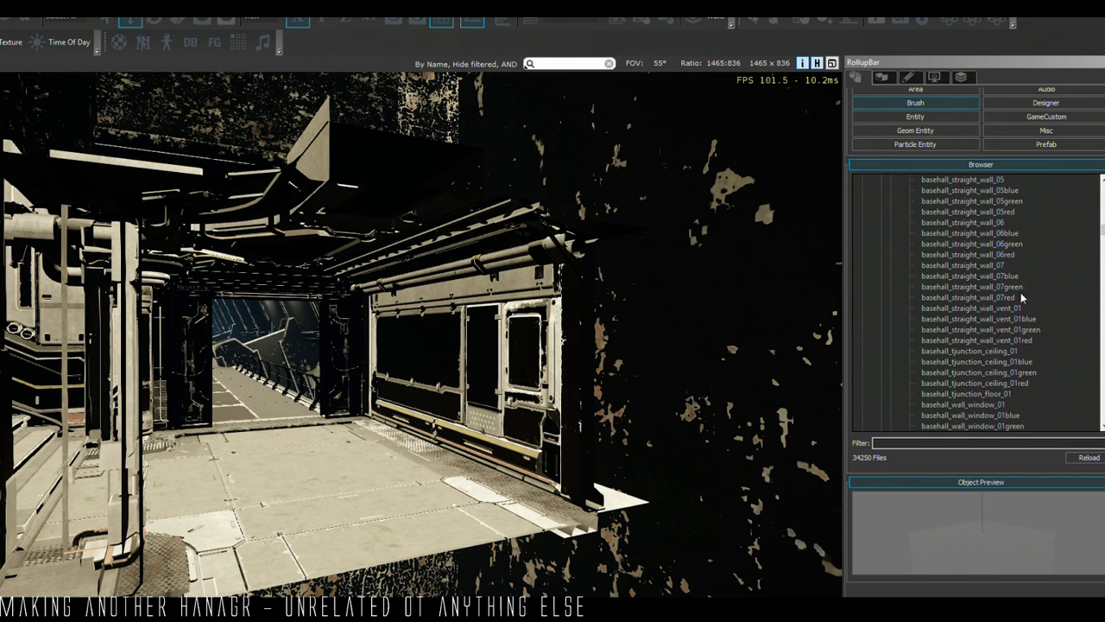
scroll(999, 354, "down", 1)
left_click(992, 372)
scroll(993, 374, "down", 1)
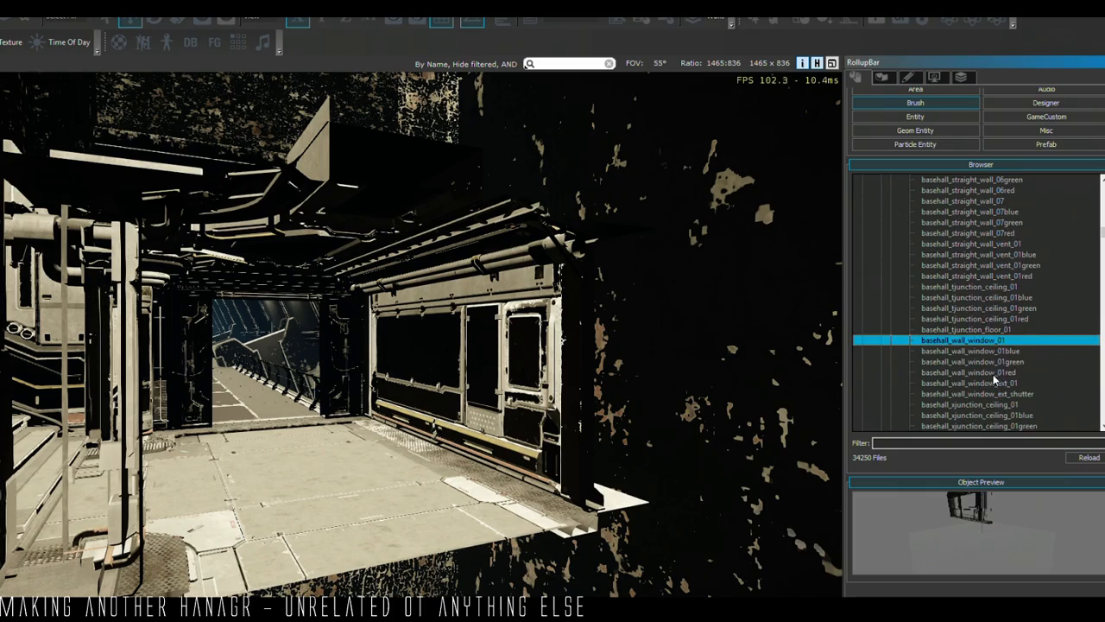
Step: Clone the placed wall and set the copies down to the right of the original
right_click_drag(643, 359, 604, 405)
left_click(470, 298)
right_click_drag(470, 298, 510, 324)
left_click(289, 321)
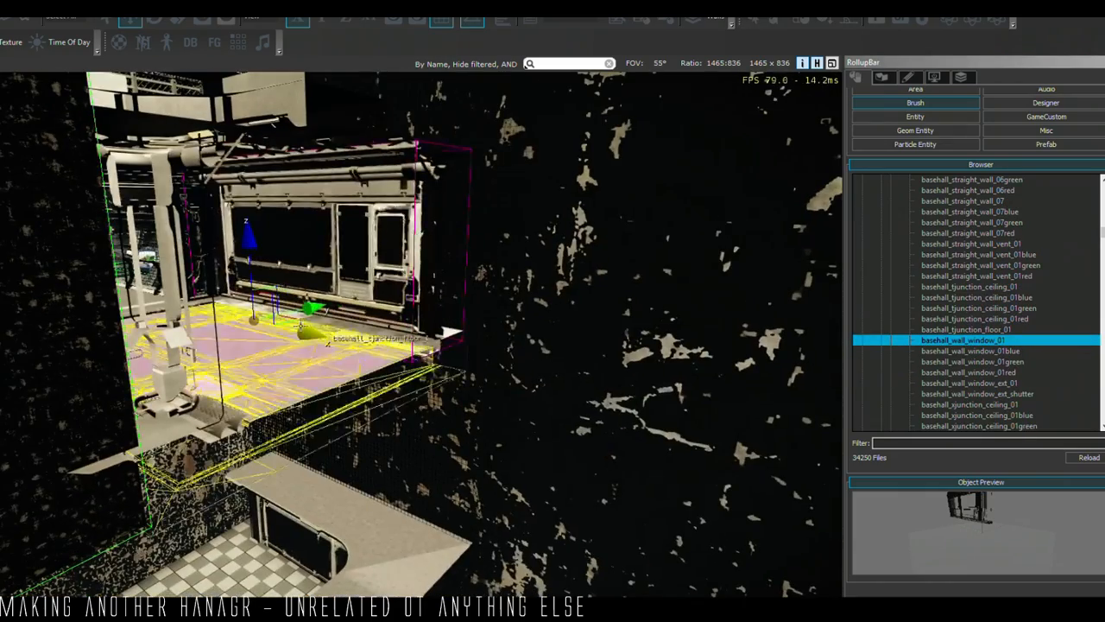
key("ctrl+c")
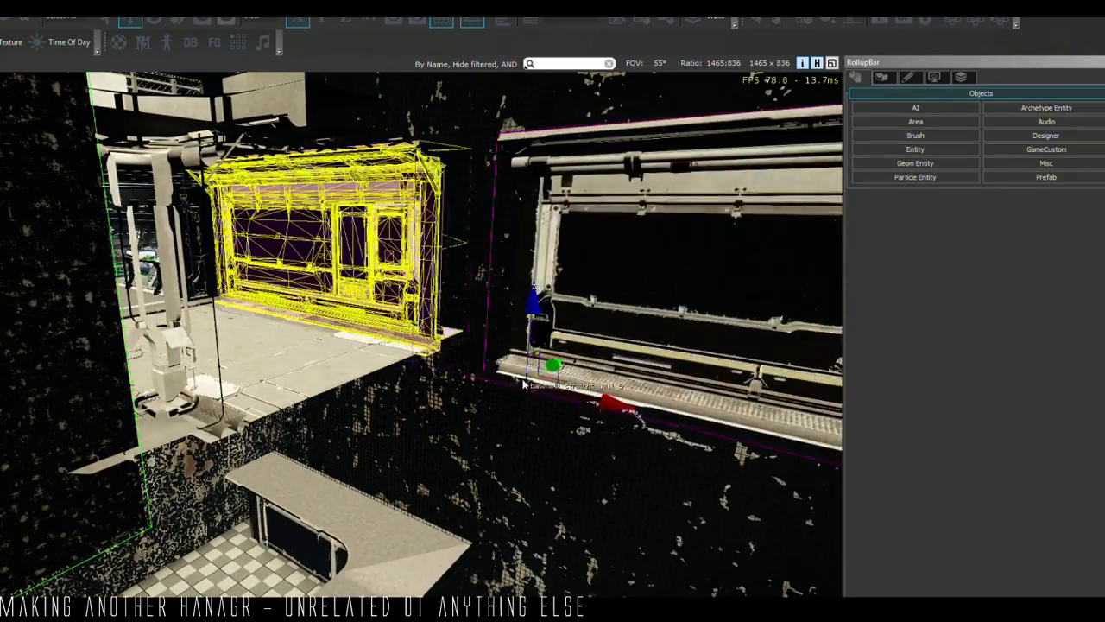
left_click(463, 371)
mouse_move(463, 371)
right_mouse_down()
mouse_move(595, 363)
mouse_move(557, 358)
right_mouse_up()
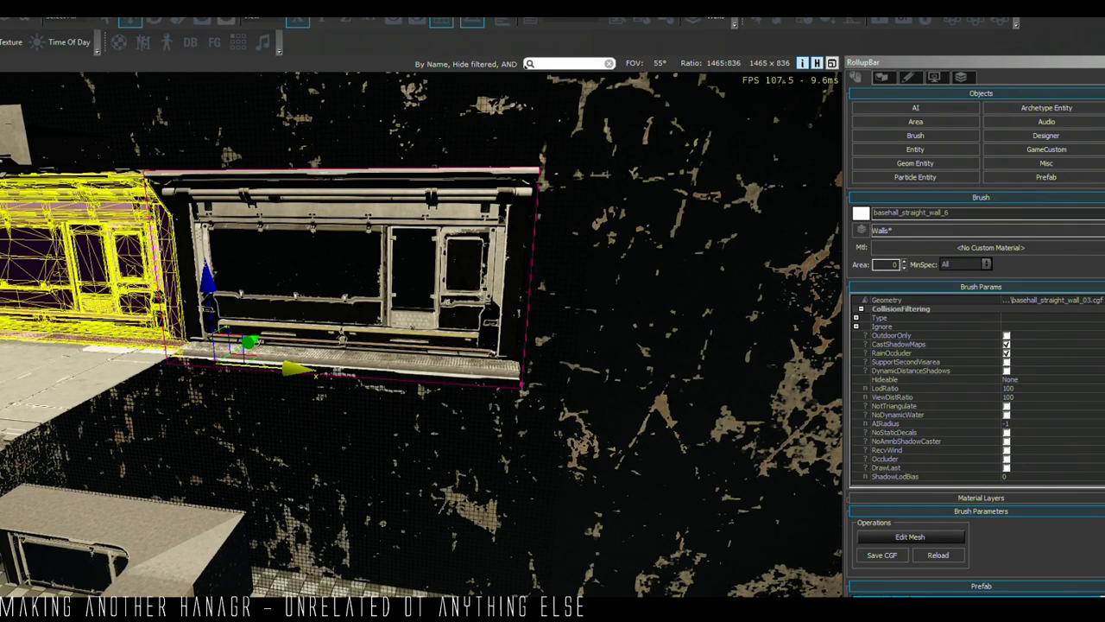
right_click_drag(283, 317, 278, 335)
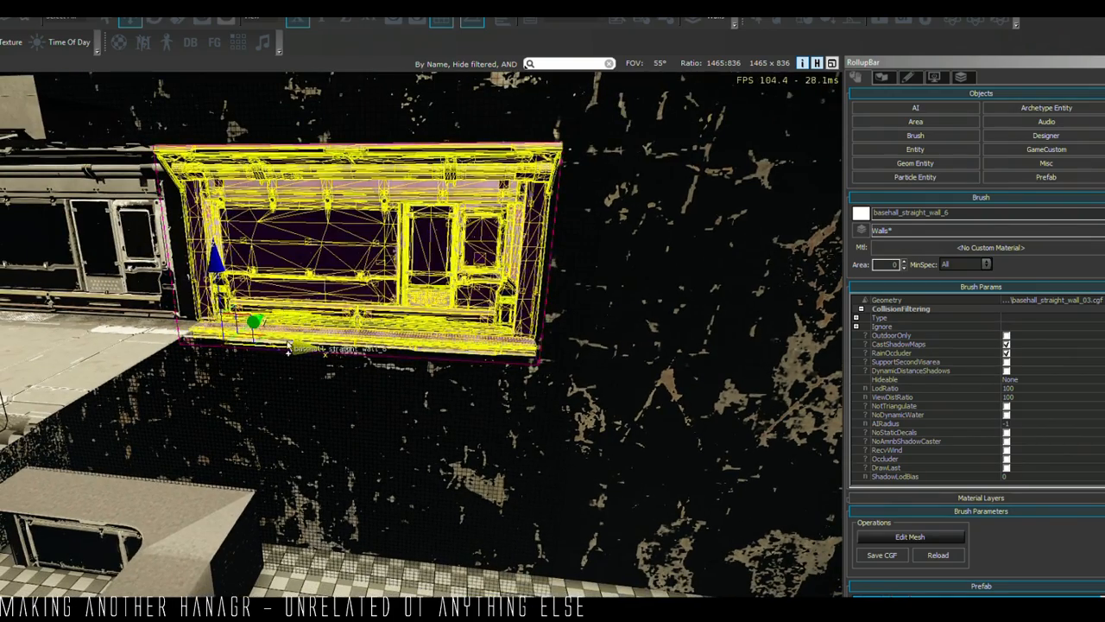
key("ctrl+c")
left_click(525, 349)
key("ctrl+c")
mouse_move(529, 345)
right_mouse_down()
mouse_move(579, 324)
mouse_move(143, 498)
right_mouse_up()
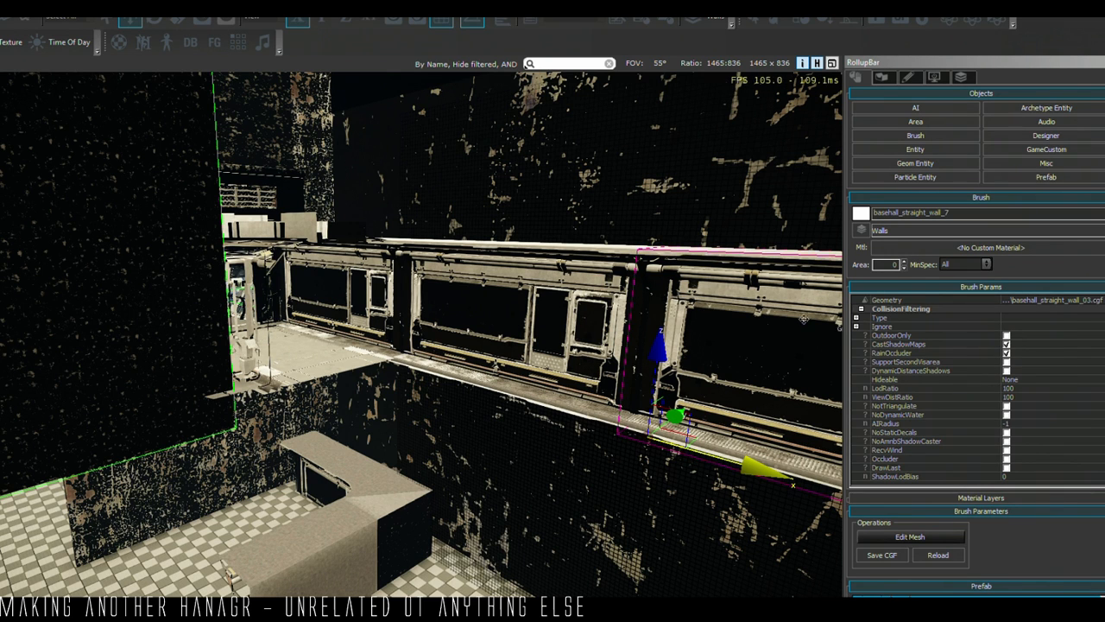
Step: Clone the selected walls again along the Y axis toward the hangar corridor
right_click_drag(696, 334, 617, 325)
key("w")
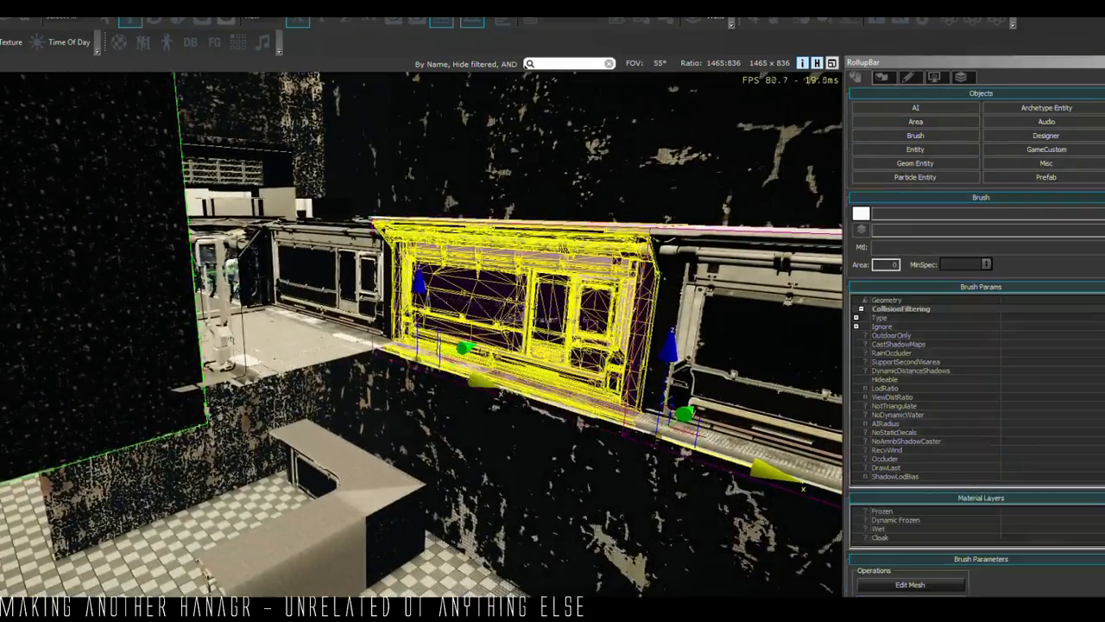
mouse_move(618, 325)
right_mouse_down()
mouse_move(587, 325)
mouse_move(604, 325)
right_mouse_up()
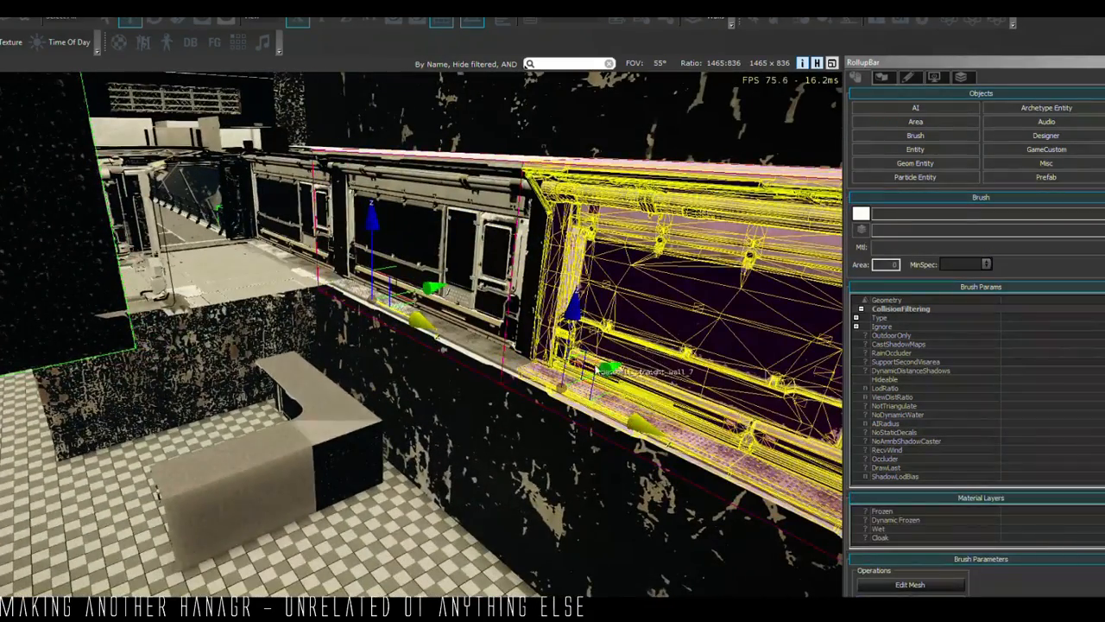
left_click(607, 367)
key("ctrl+c")
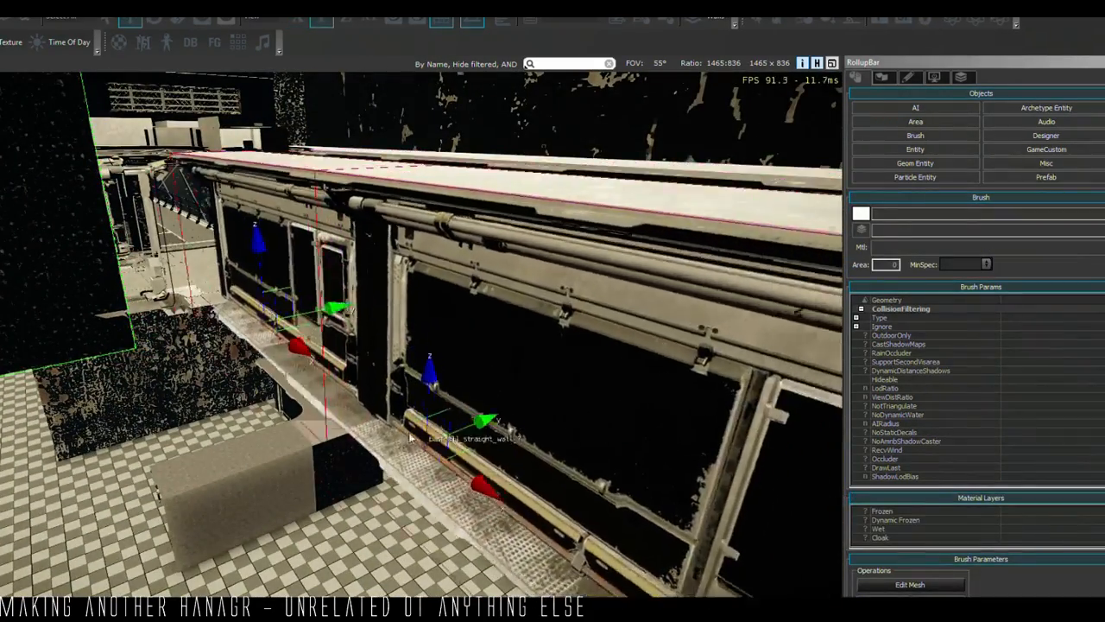
left_click(397, 404)
Step: Turn the smaller wall piece 180° and slide it left into line with the corridor
left_click(259, 294)
mouse_move(245, 263)
left_mouse_down()
mouse_move(269, 385)
mouse_move(270, 376)
left_mouse_up()
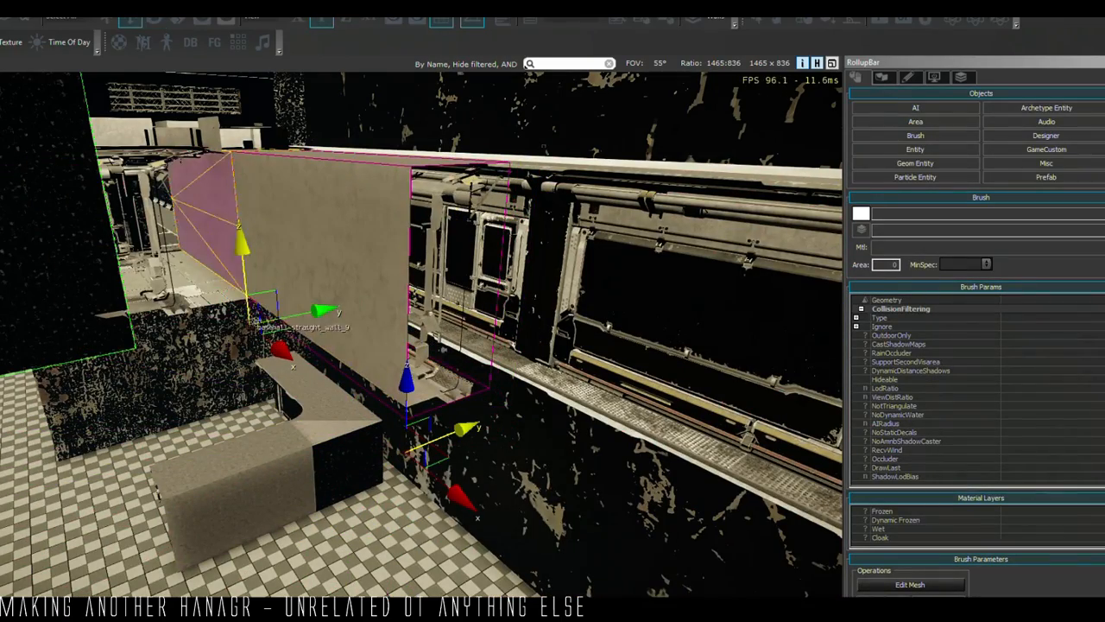
left_click_drag(283, 328, 302, 418)
right_click_drag(407, 397, 207, 410)
right_click_drag(352, 458, 210, 449)
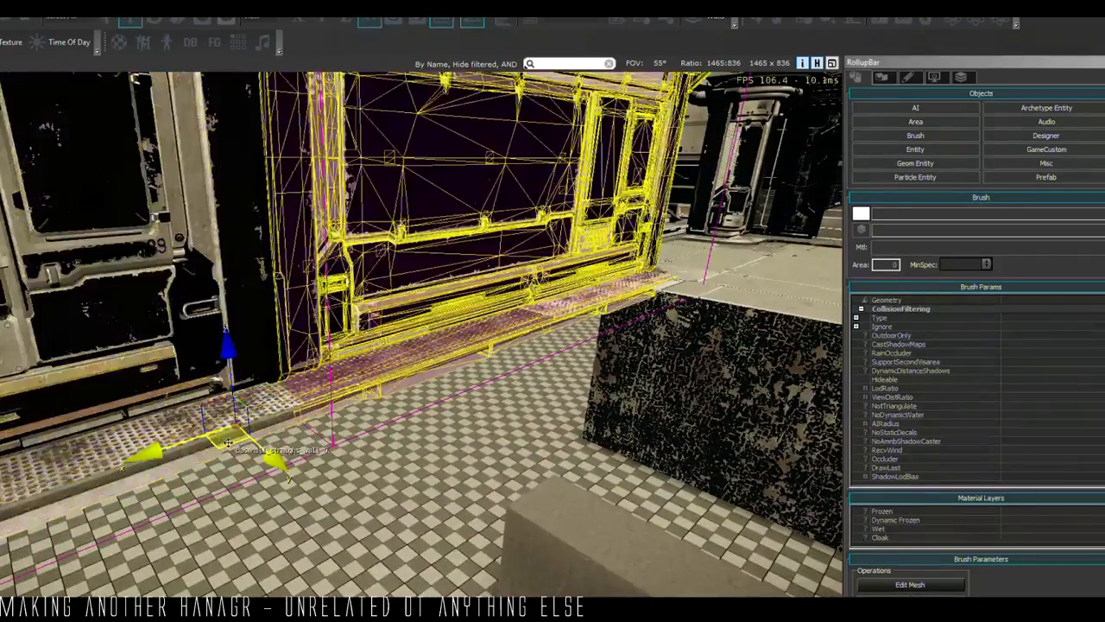
left_click_drag(210, 450, 118, 464)
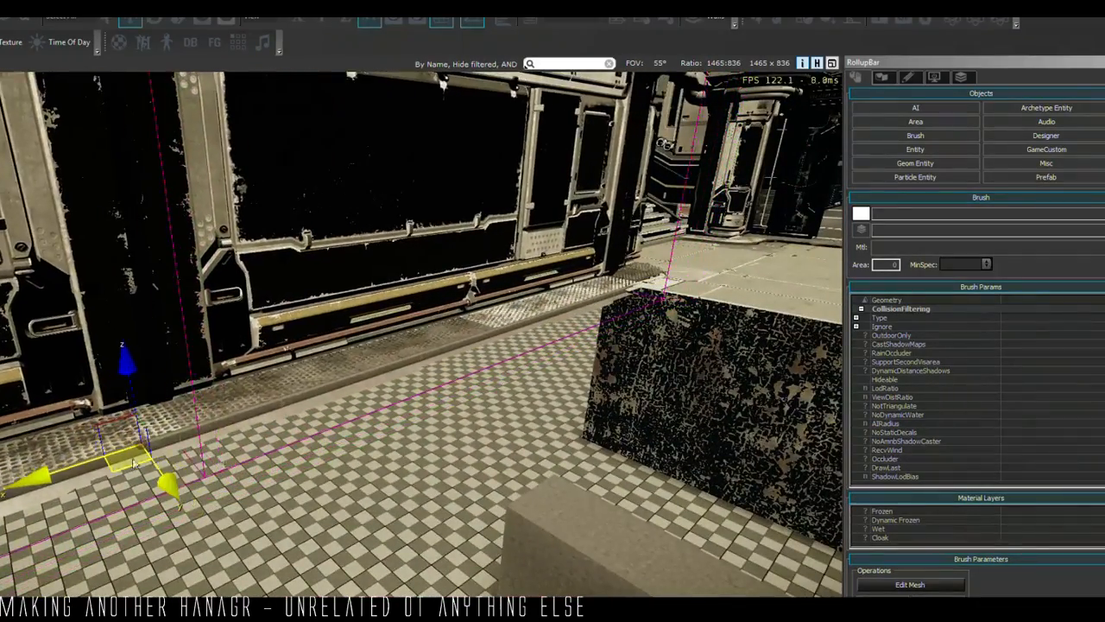
key("w")
right_click_drag(118, 463, 78, 458)
key("s")
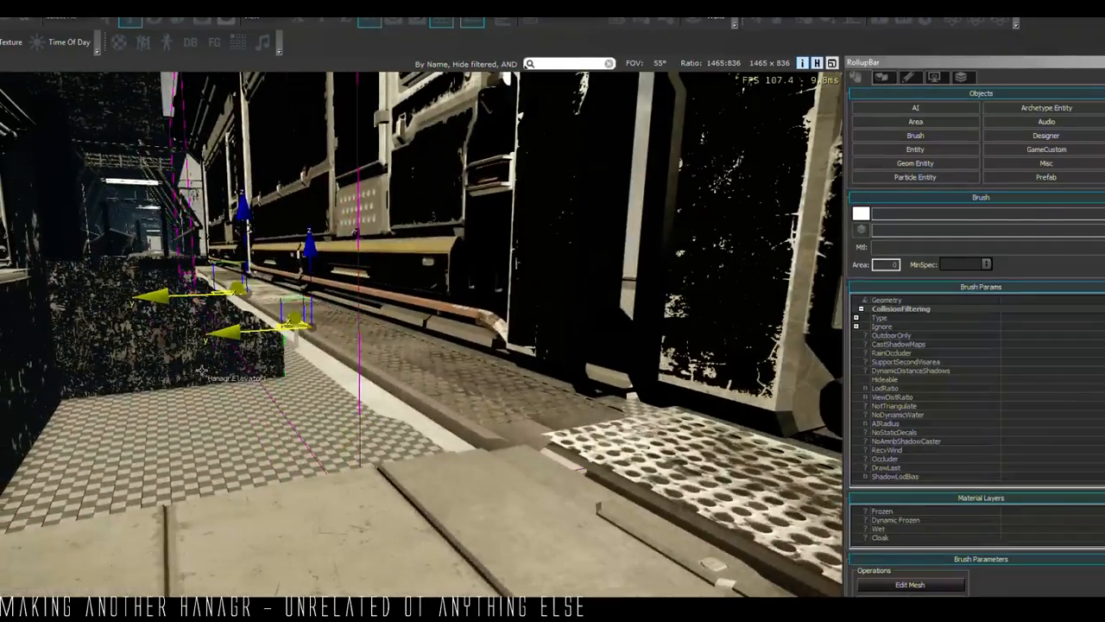
Step: Fine-tune the small wall along Y and X, then check its end
left_click_drag(262, 328, 268, 329)
key("w")
right_click_drag(269, 328, 405, 331)
key("s")
left_click_drag(87, 320, 92, 320)
key("w")
mouse_move(706, 246)
right_mouse_down()
mouse_move(802, 246)
mouse_move(674, 255)
mouse_move(664, 285)
mouse_move(656, 250)
mouse_move(622, 250)
right_mouse_up()
Step: Return to the corridor and preview the red window wall variant in the brush browser
key("s")
key("w")
key("s")
key("w")
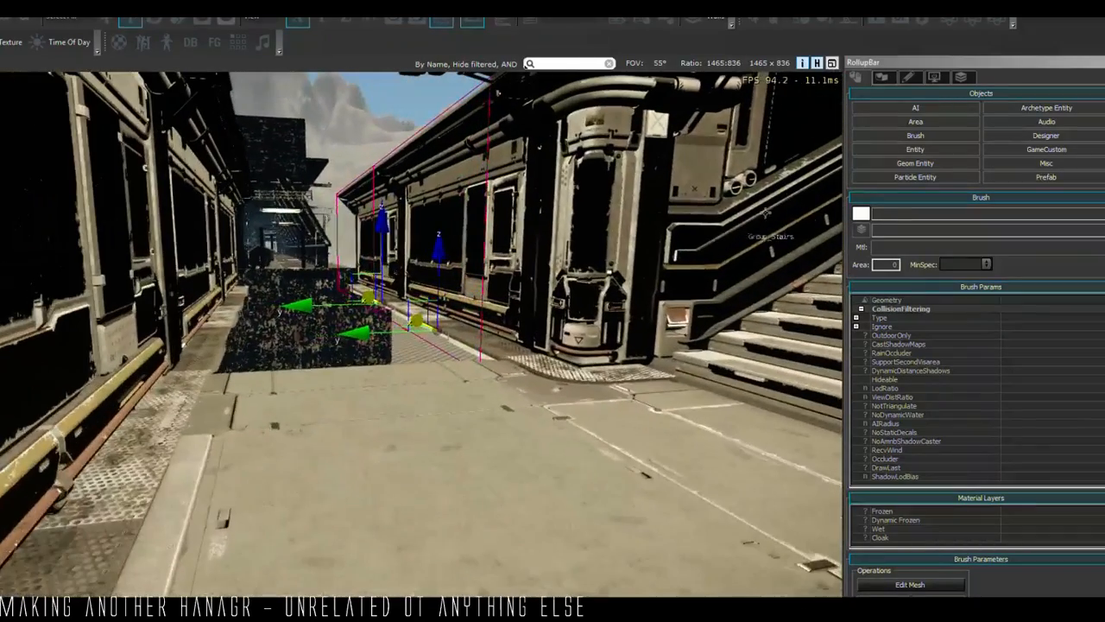
left_click(915, 135)
scroll(941, 328, "down", 4)
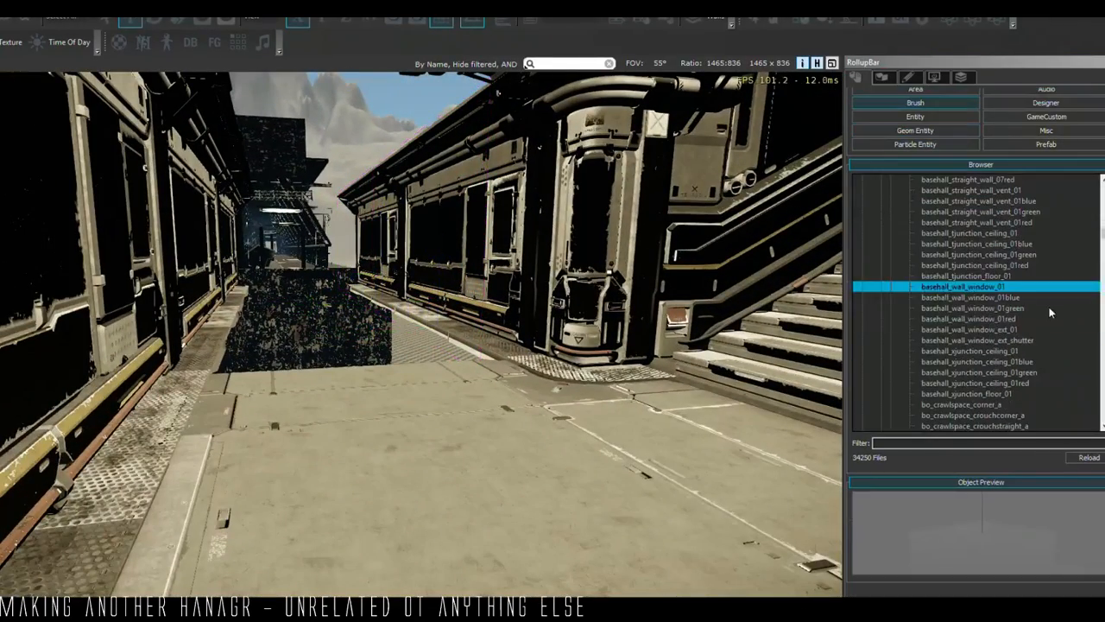
left_click(988, 320)
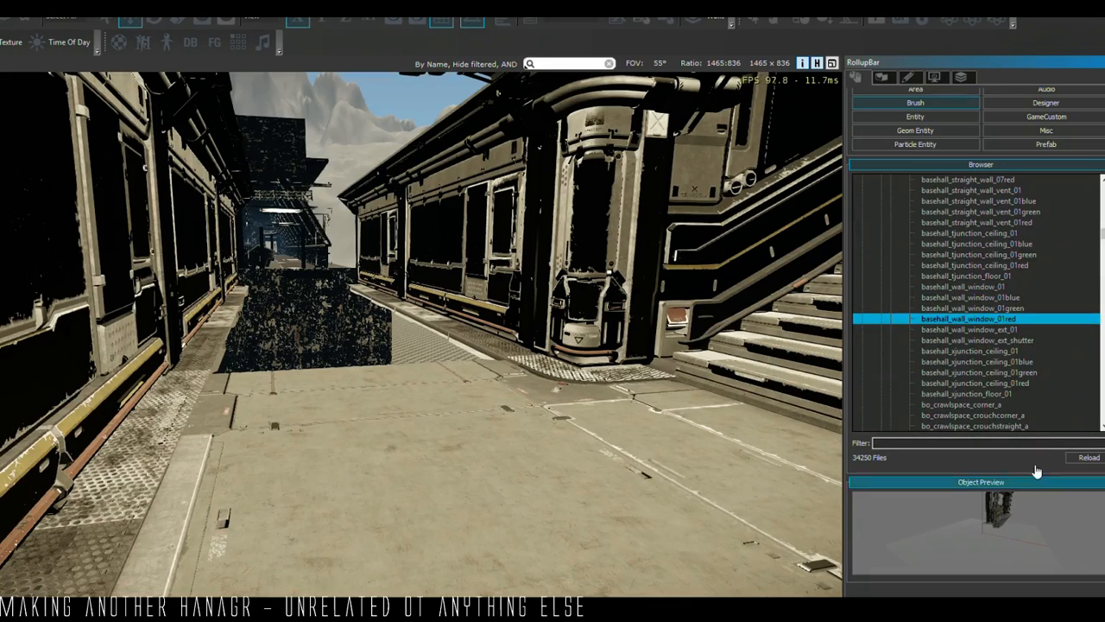
right_click_drag(604, 320, 653, 319)
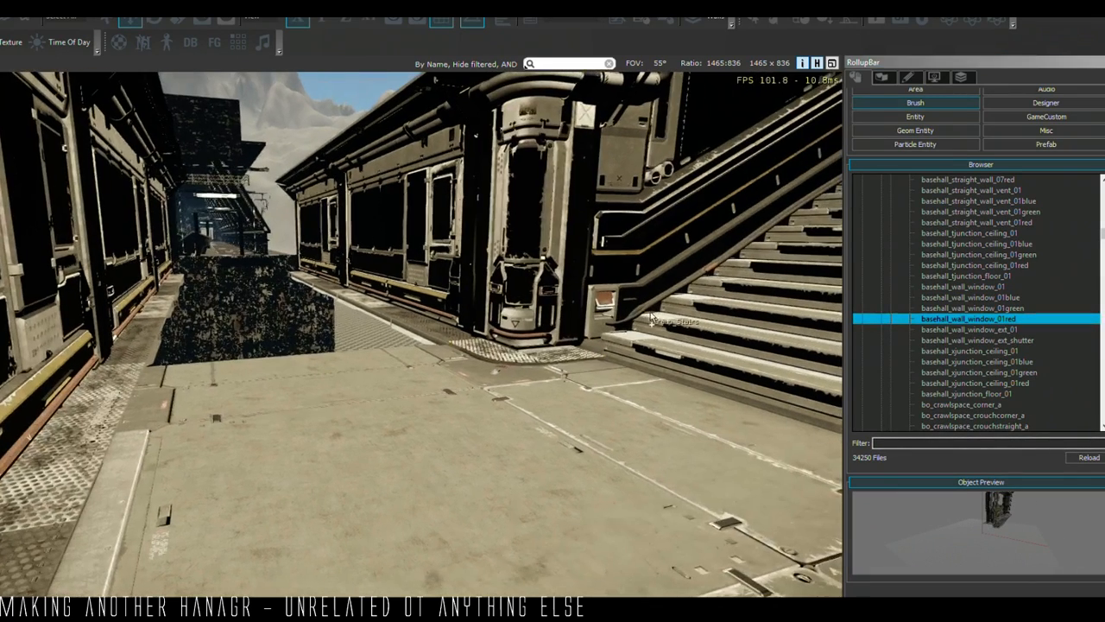
Step: Filter for 'panth' and drag Panther_ShipExport_Optimised from SQ42/RSI/Panther into the level
left_click(945, 443)
type("panther")
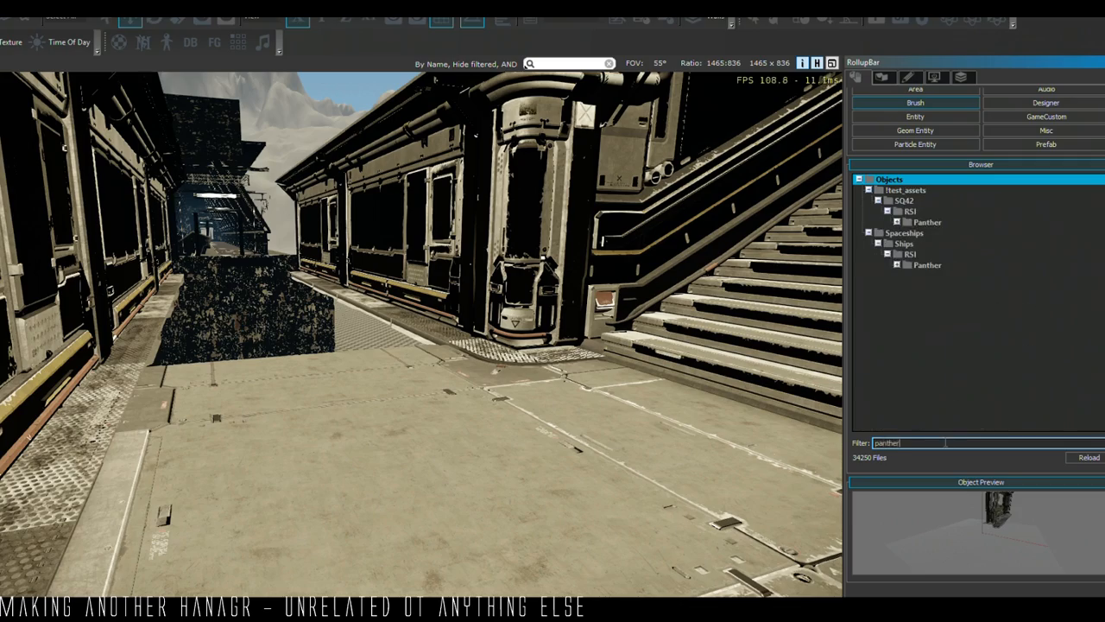
right_click_drag(684, 290, 824, 304)
left_click(897, 265)
left_click(909, 276)
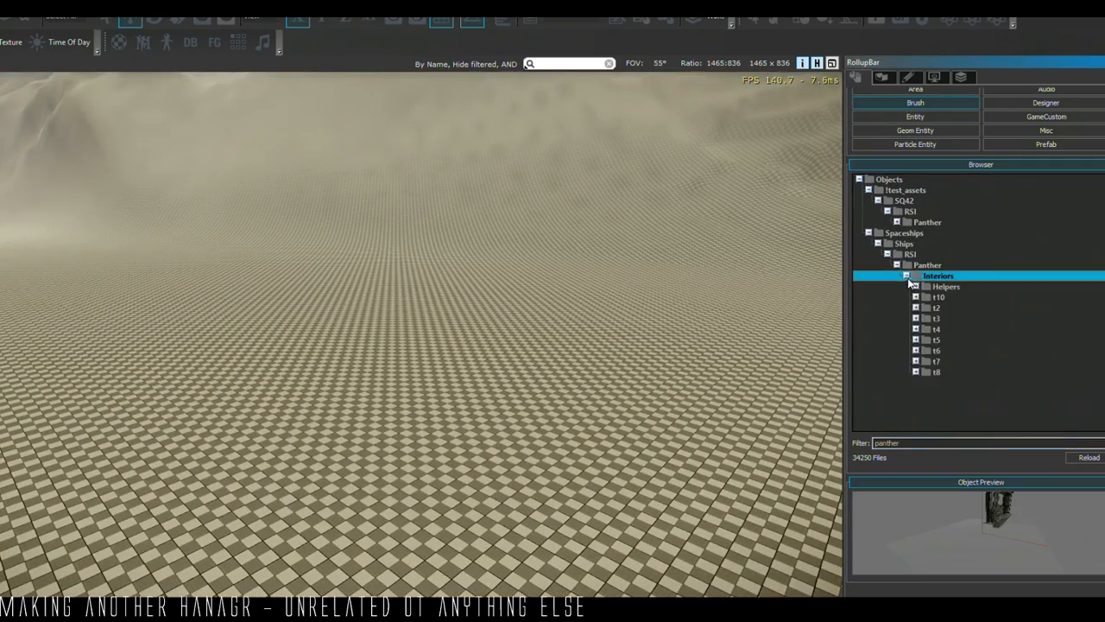
left_click(898, 223)
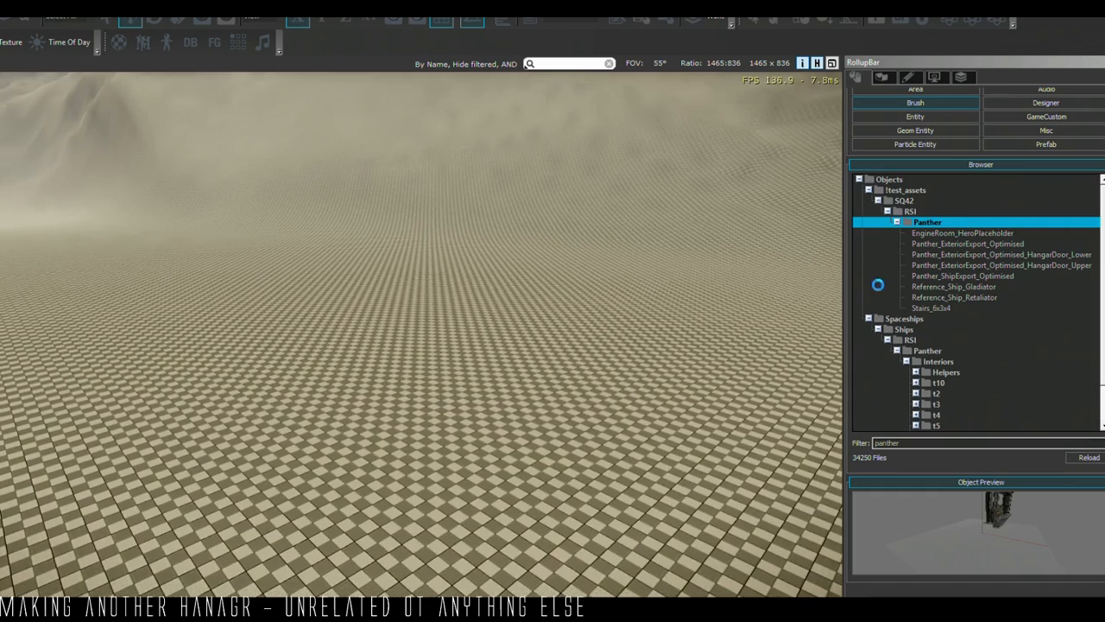
scroll(939, 302, "down", 2)
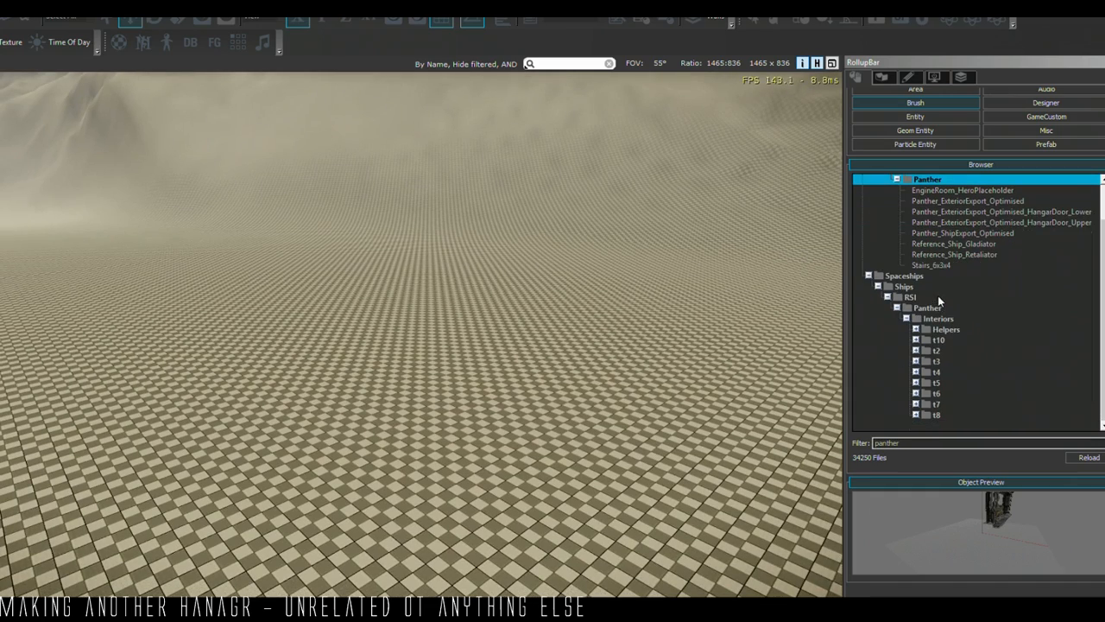
left_click(963, 233)
mouse_move(981, 233)
left_mouse_down()
mouse_move(540, 271)
mouse_move(536, 290)
mouse_move(512, 276)
mouse_move(678, 241)
mouse_move(518, 371)
mouse_move(568, 278)
mouse_move(536, 285)
left_mouse_up()
Step: Fly around and into the red Panther ship to look it over
right_click_drag(472, 498, 524, 493)
key("s")
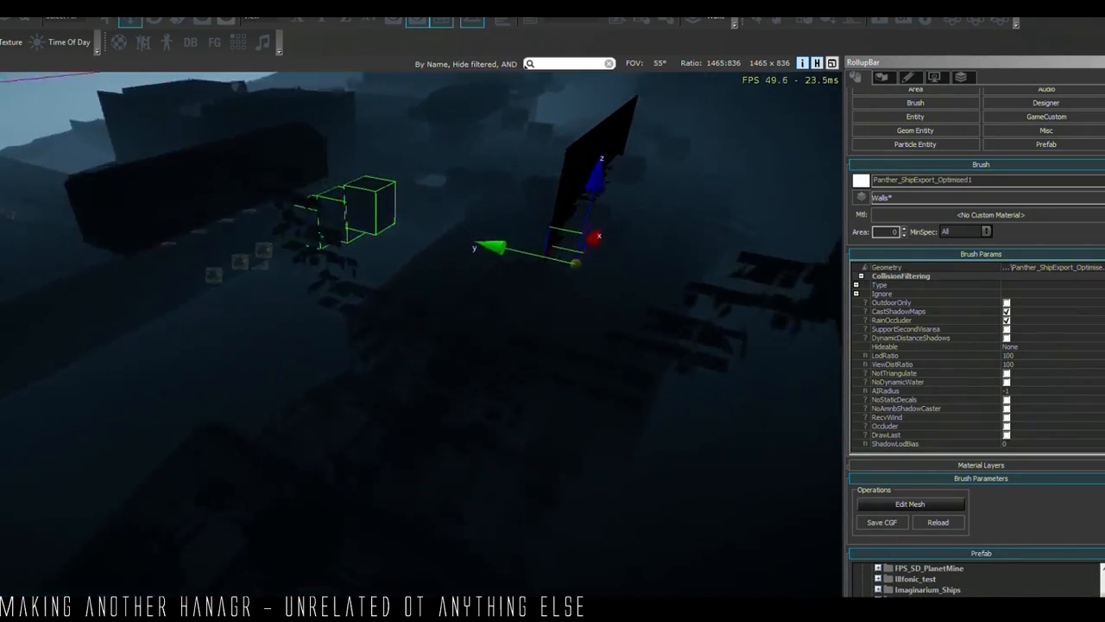
key("w")
key("w")
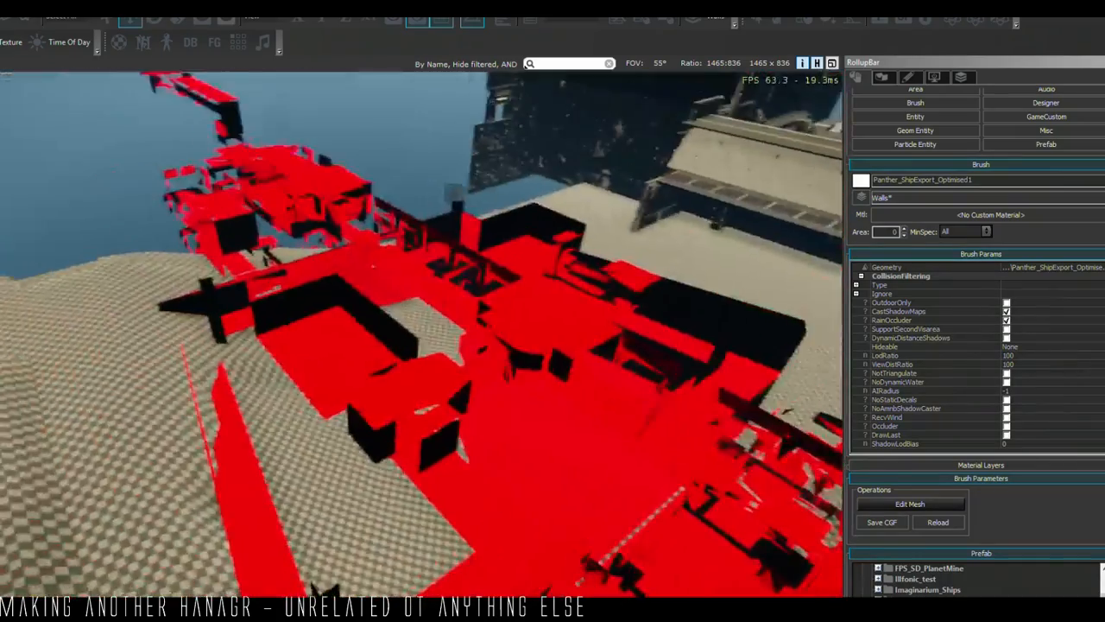
key("w")
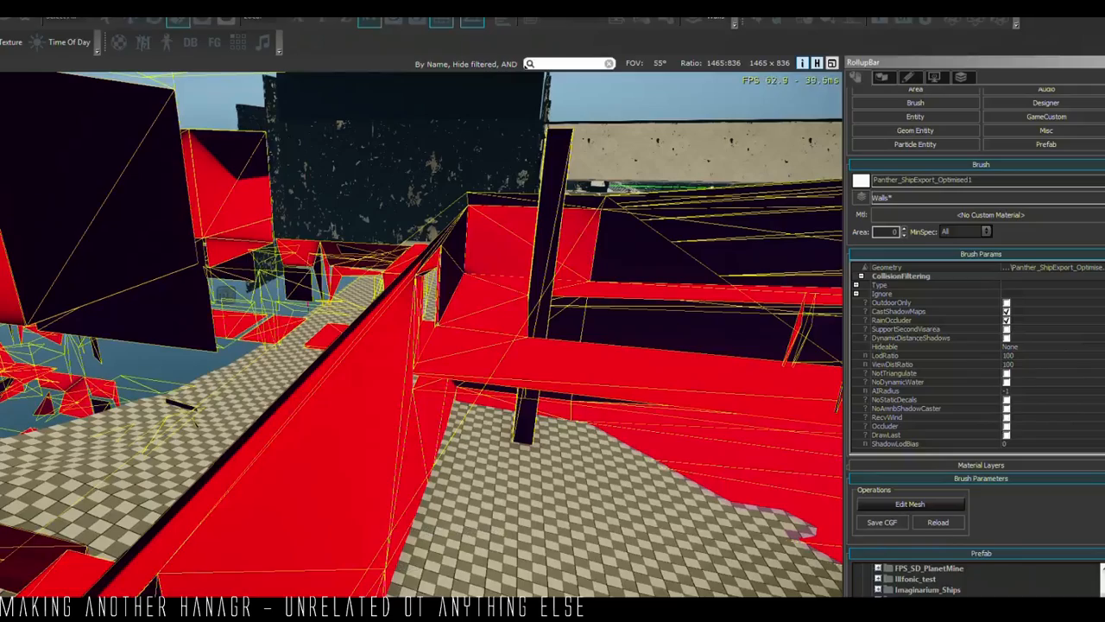
key("s")
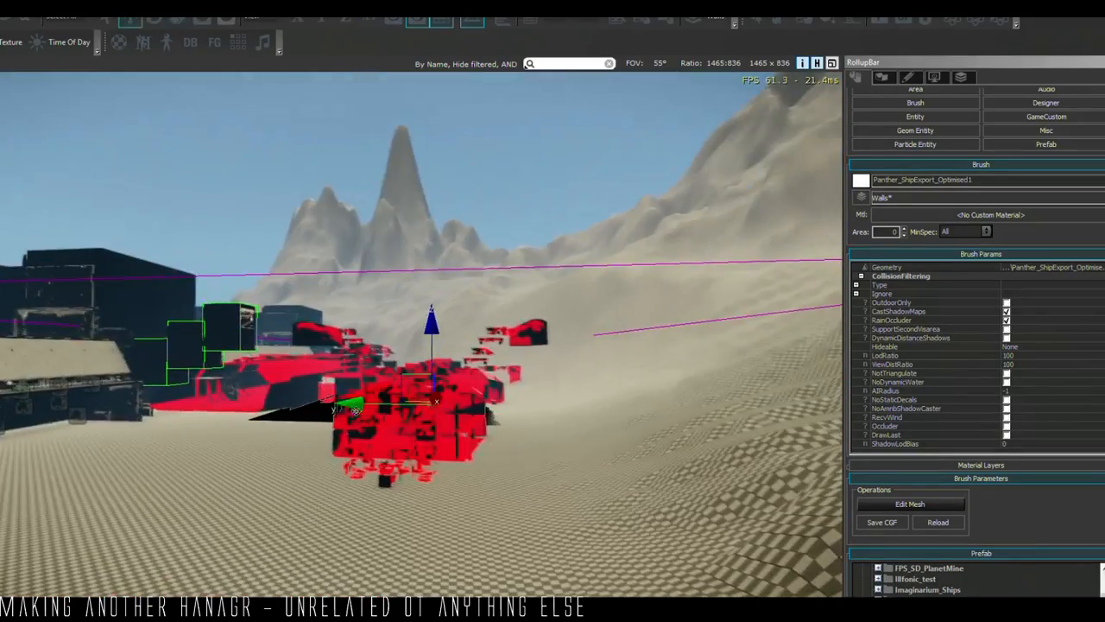
key("w")
key("s")
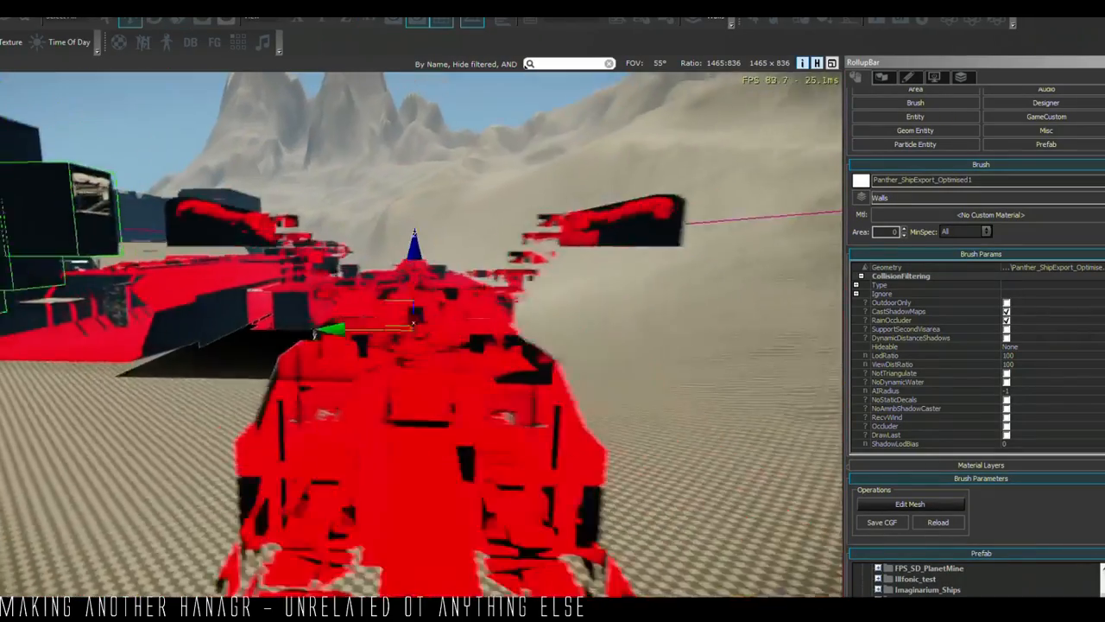
key("w")
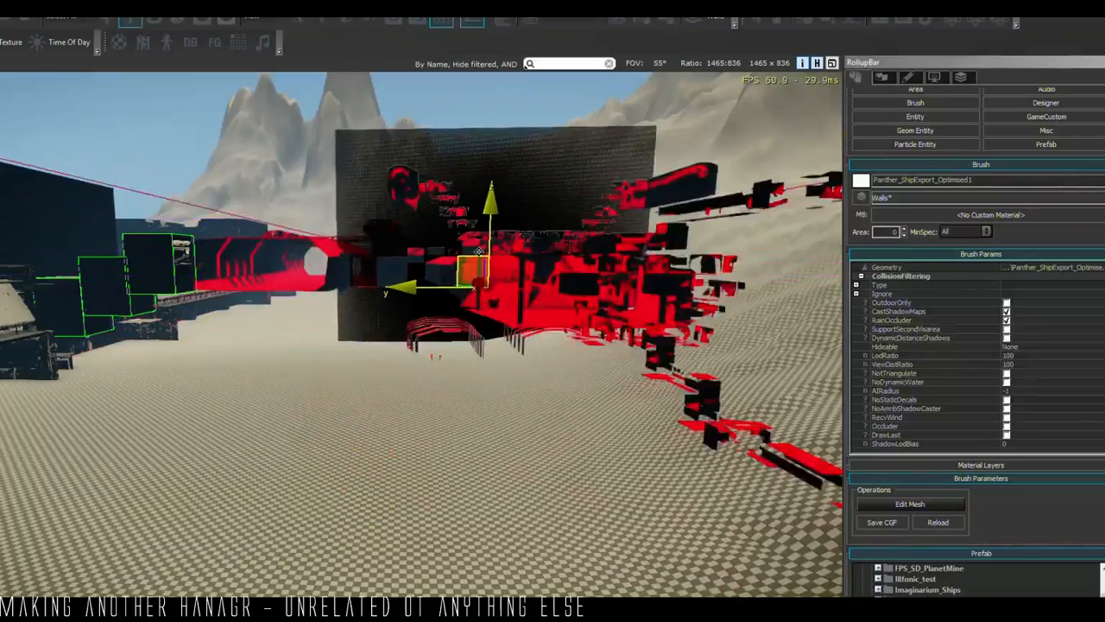
key("w")
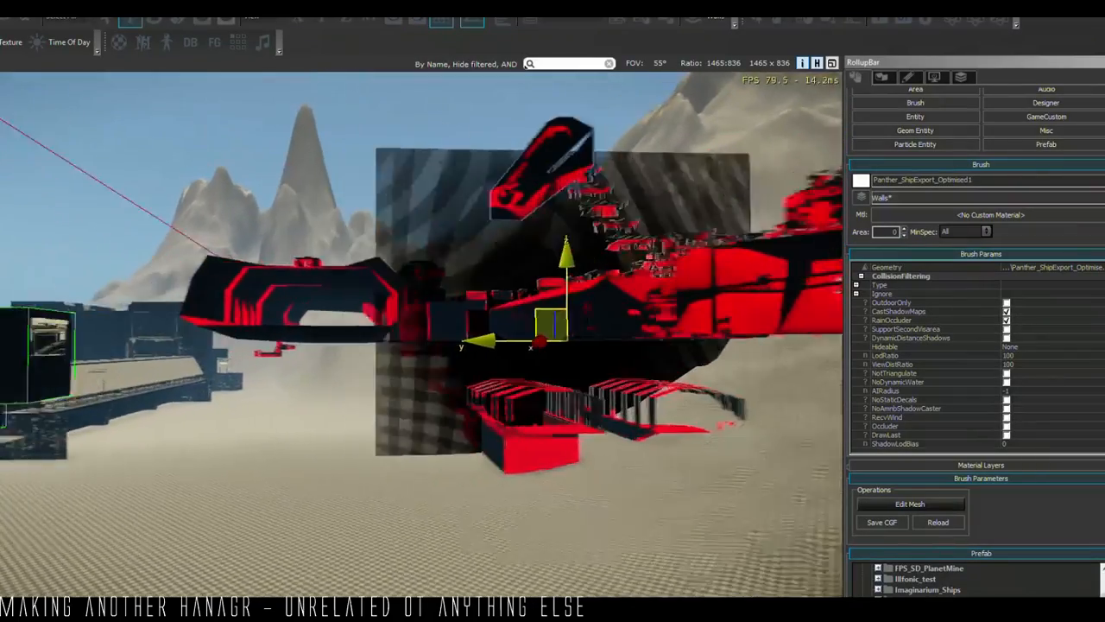
Step: Delete the Panther ship, confirm, and fly back into the lit hangar corridor
key("Delete")
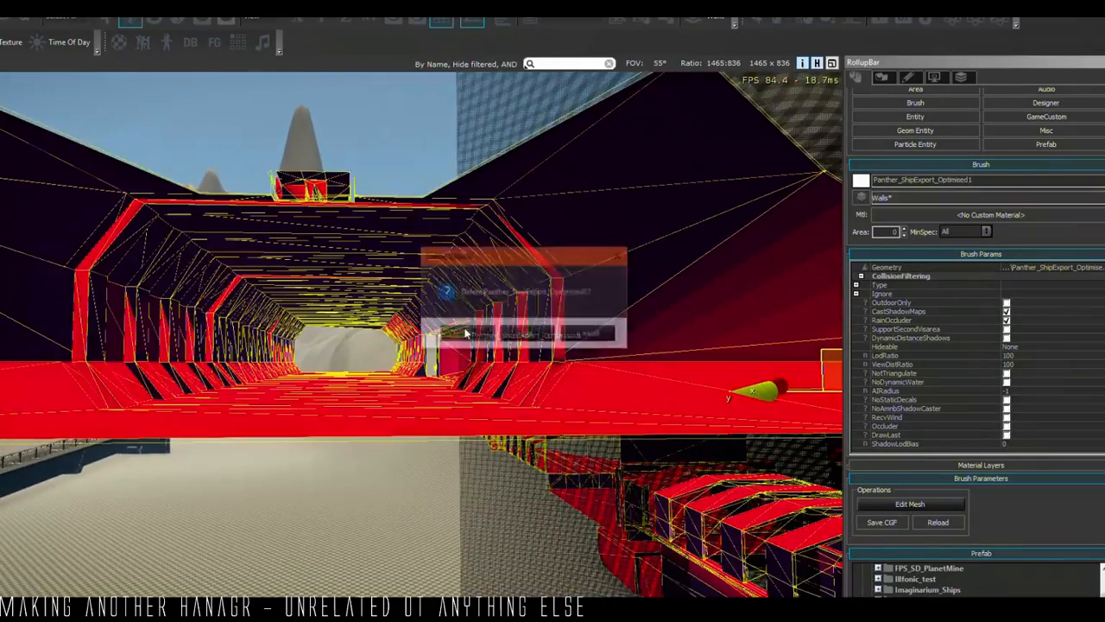
key("Return")
key("w")
key("w")
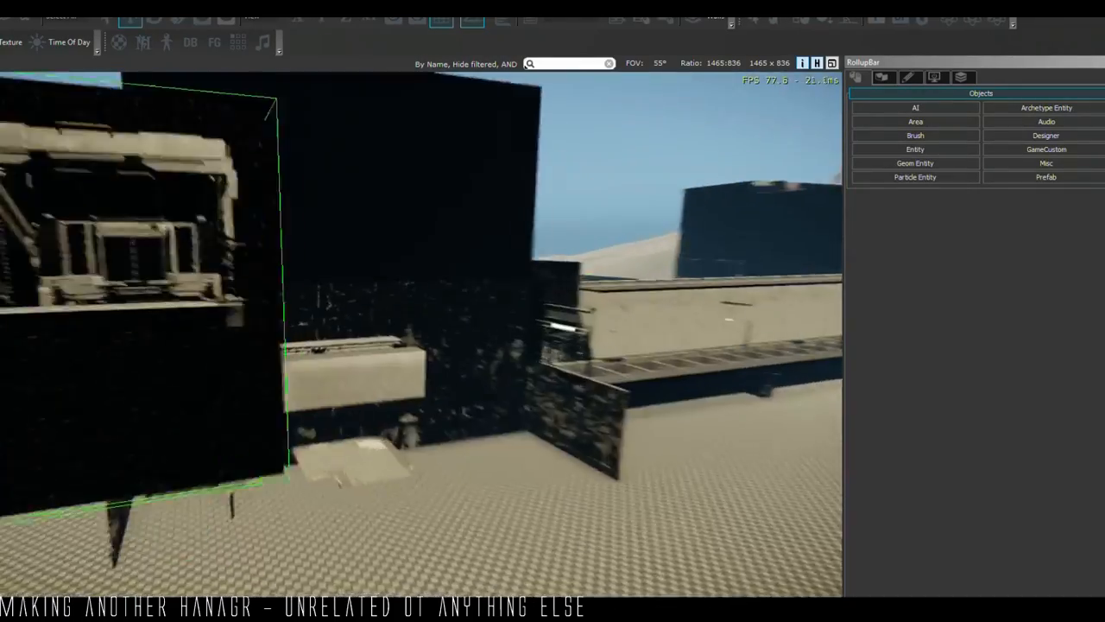
key("w")
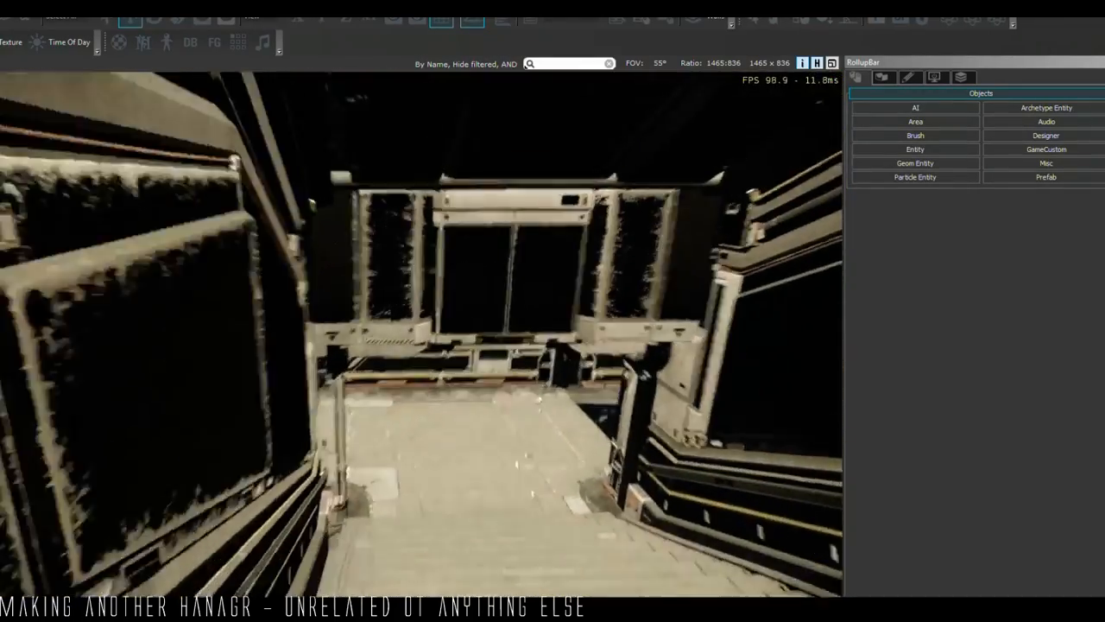
key("w")
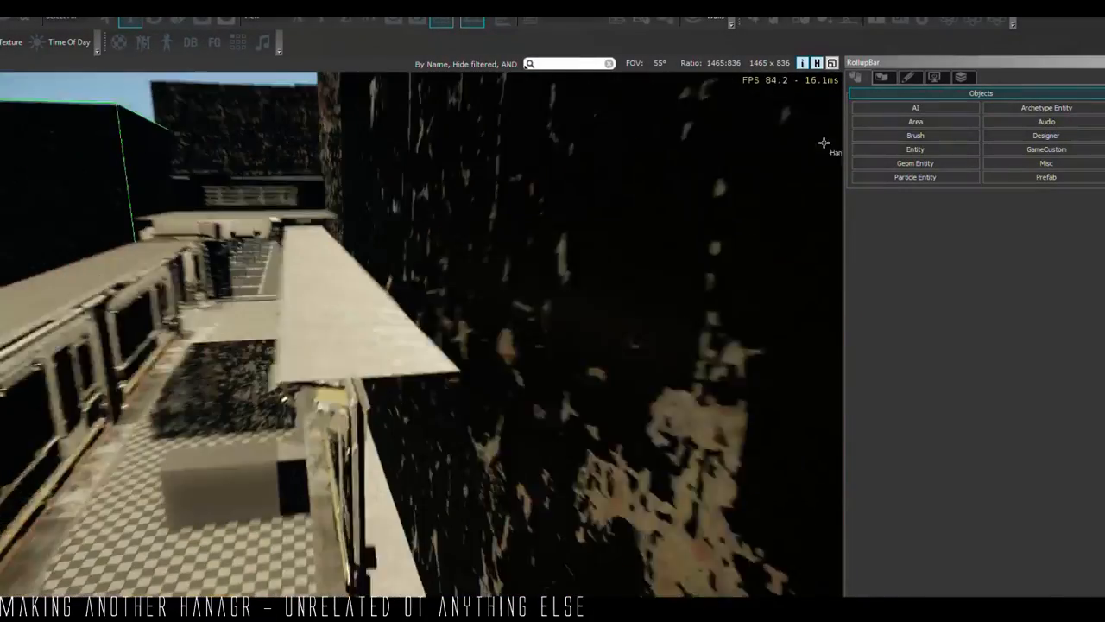
Step: Collapse the SQ42 and !test_assets folders in the brush browser
left_click(915, 135)
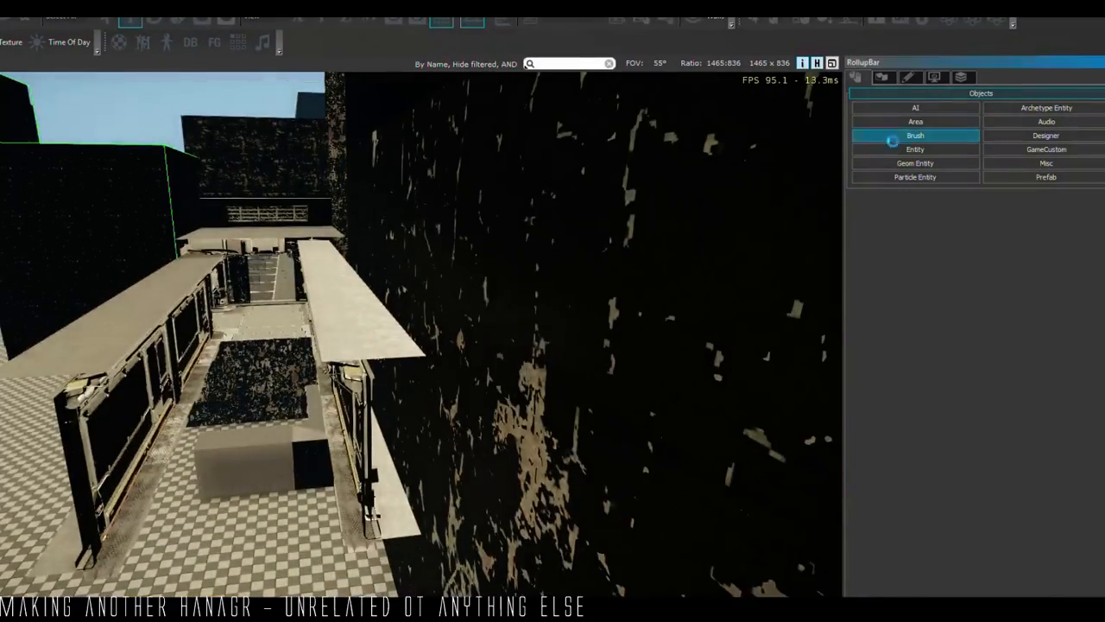
left_click(962, 448)
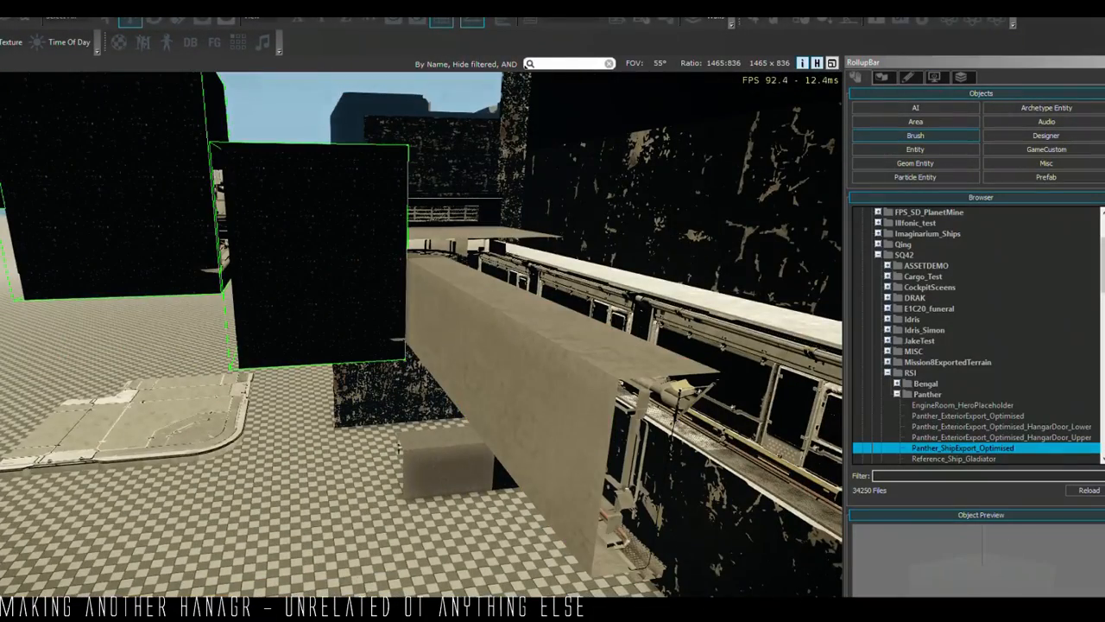
key("w")
scroll(904, 318, "down", 3)
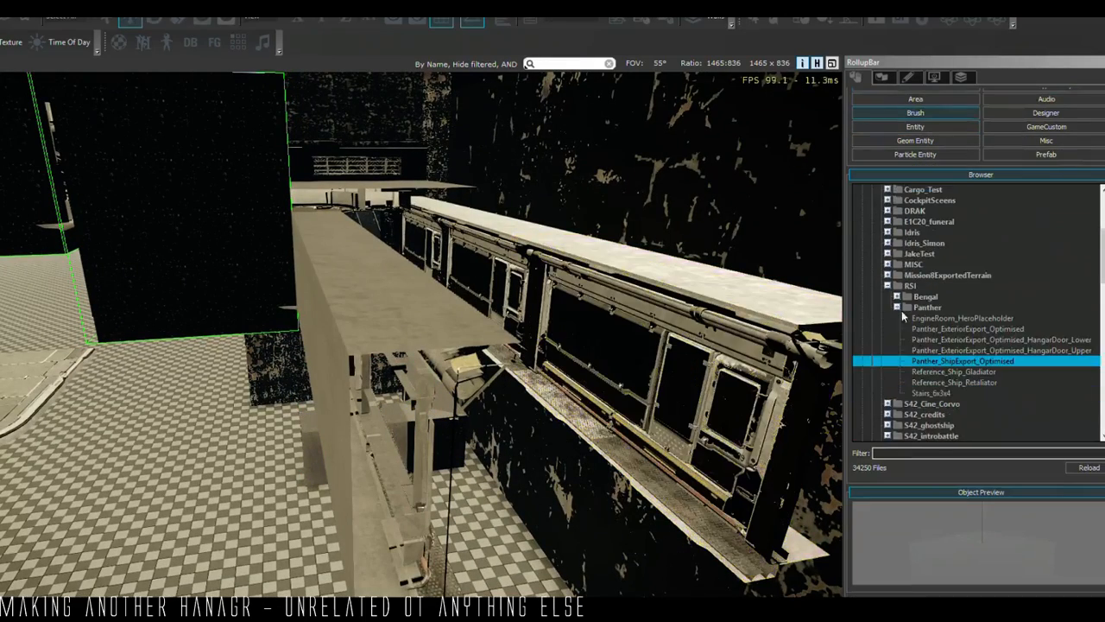
scroll(910, 394, "up", 5)
left_click(878, 341)
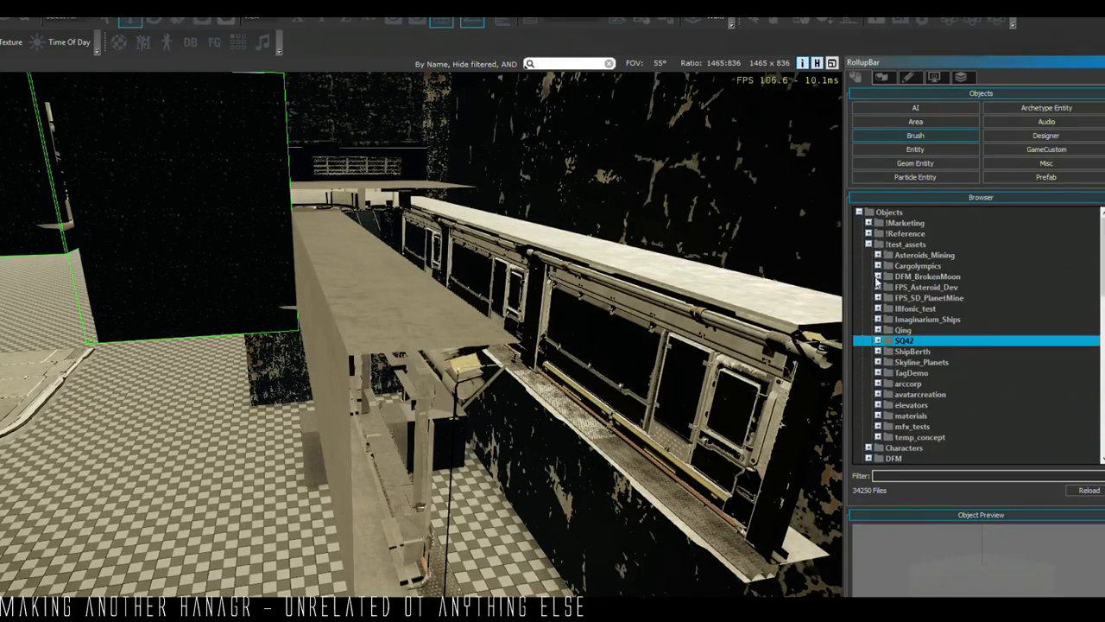
left_click(869, 244)
Step: Select the long corridor wall panel and scroll the tree down to the lowercase folders
left_click(682, 322)
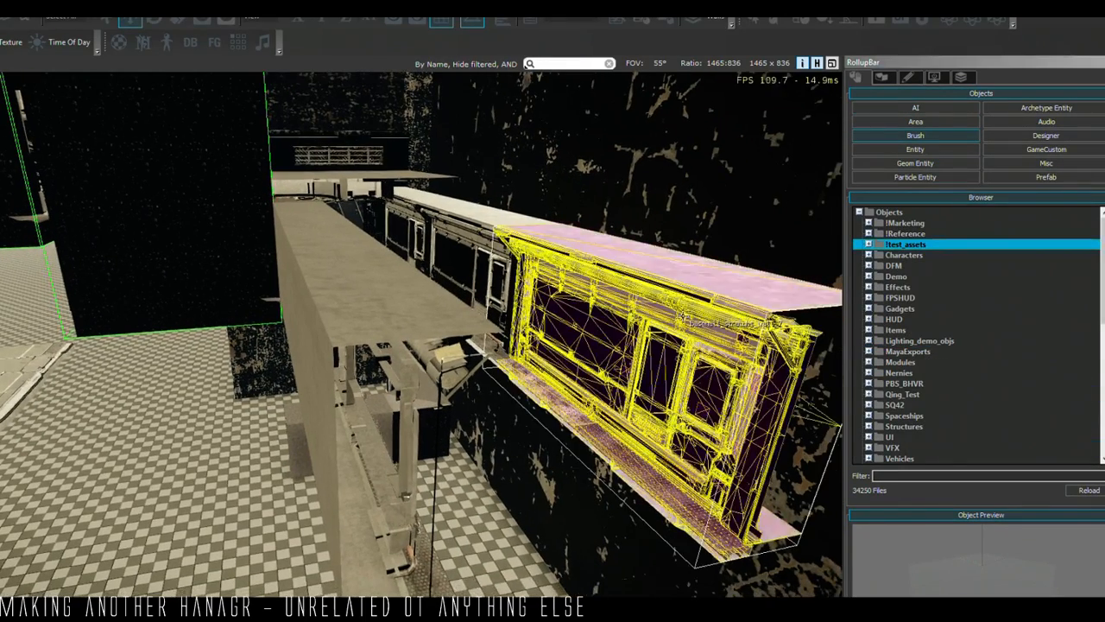
scroll(943, 344, "down", 6)
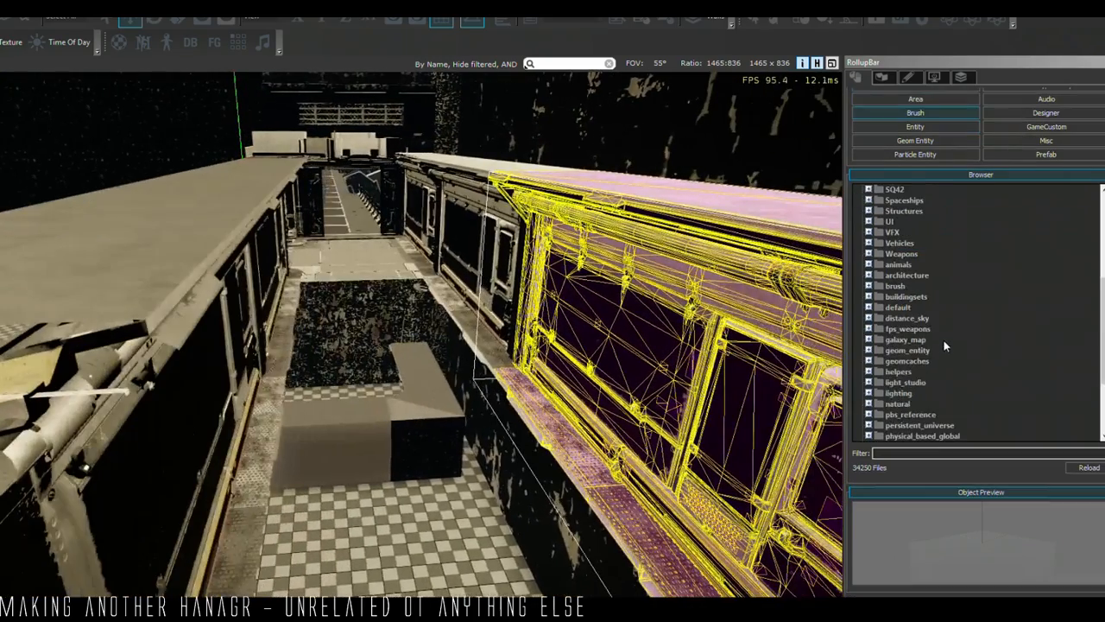
scroll(872, 328, "up", 3)
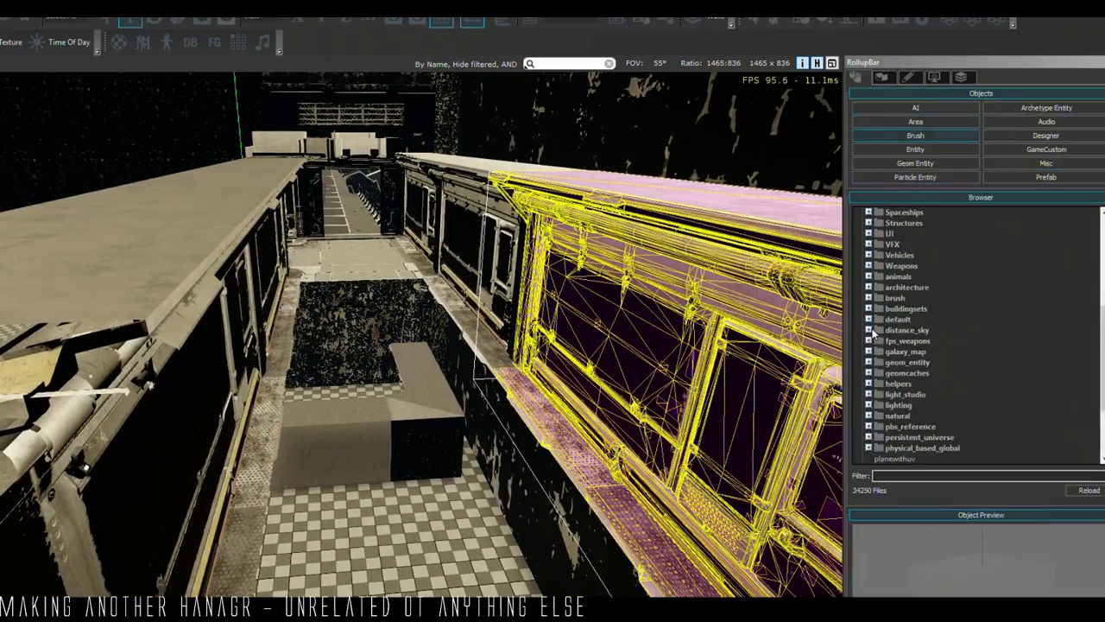
scroll(872, 328, "down", 3)
scroll(922, 299, "up", 3)
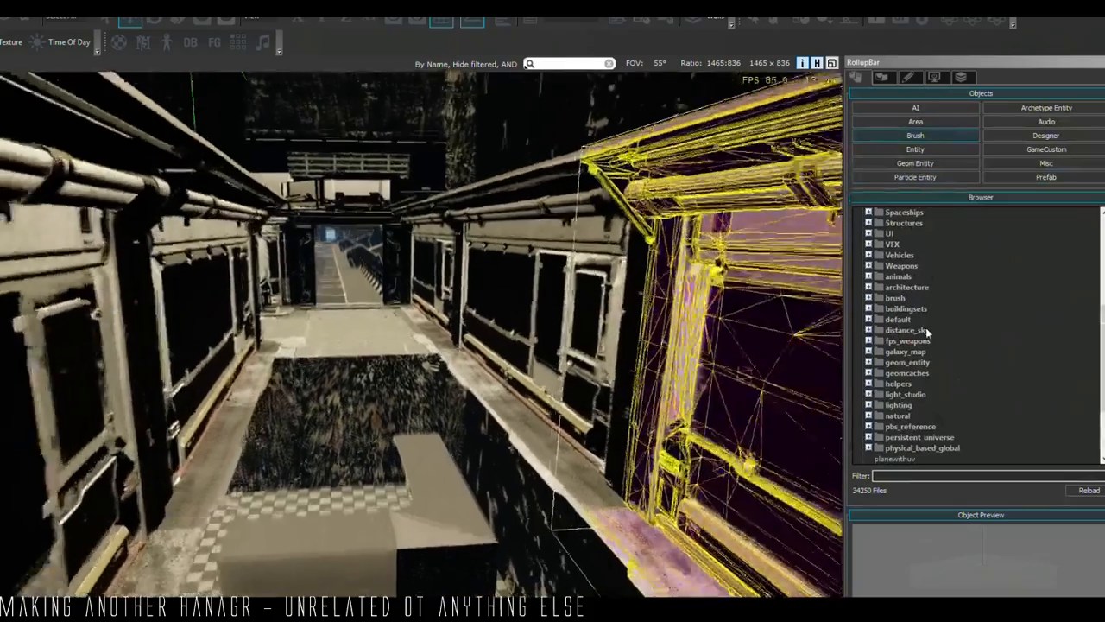
scroll(922, 330, "down", 3)
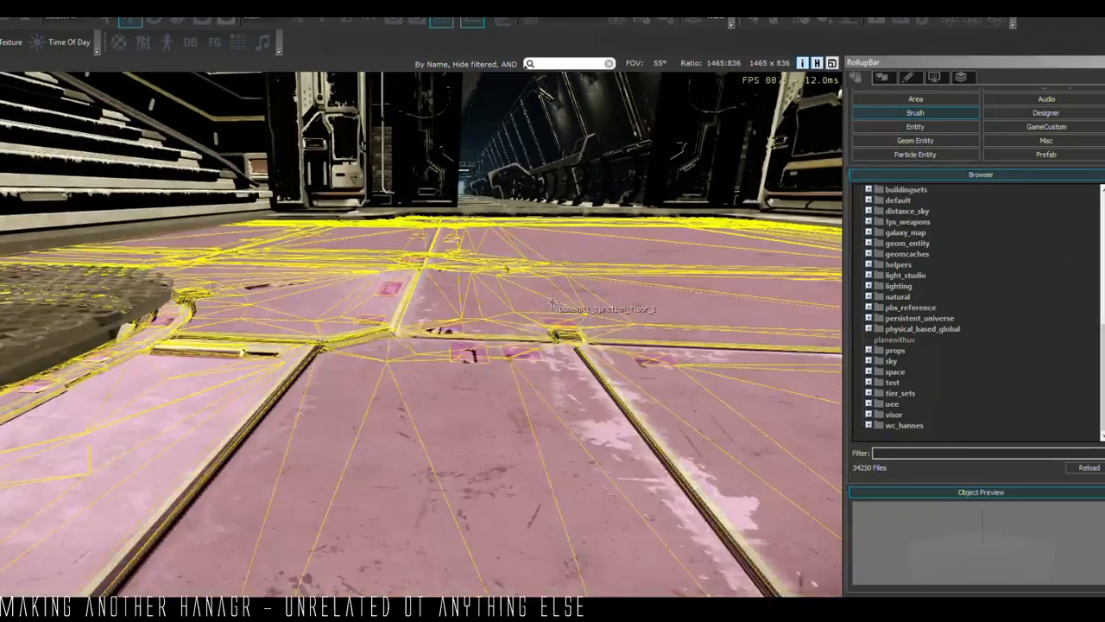
Step: Select the floor piece at the corridor end and fly the view over it
left_click(483, 380)
key("w")
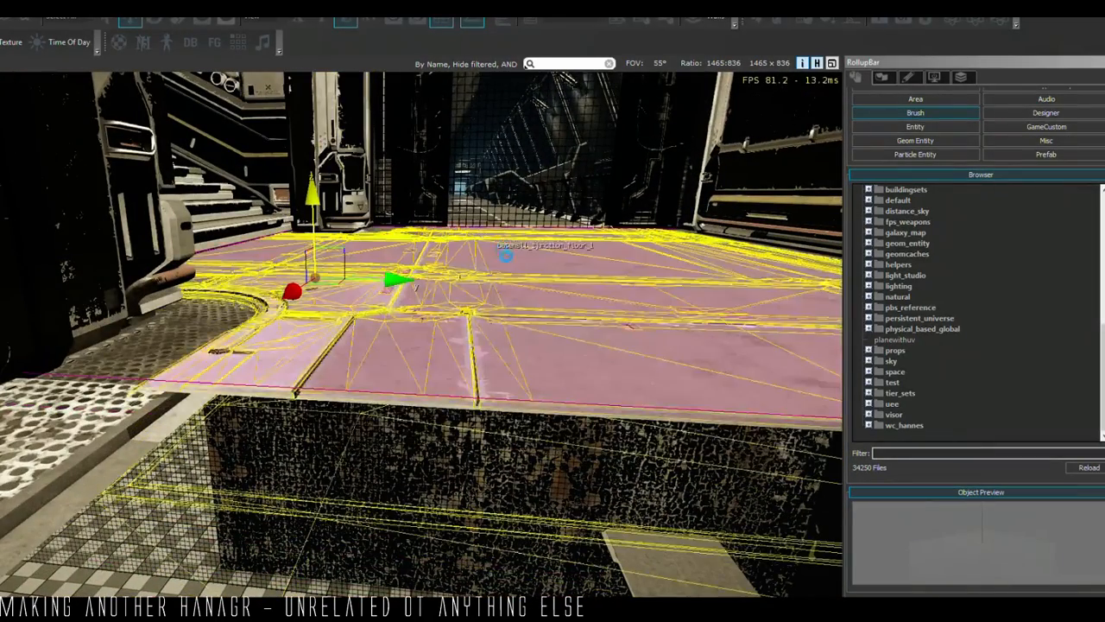
key("w")
right_click_drag(506, 255, 546, 228)
key("s")
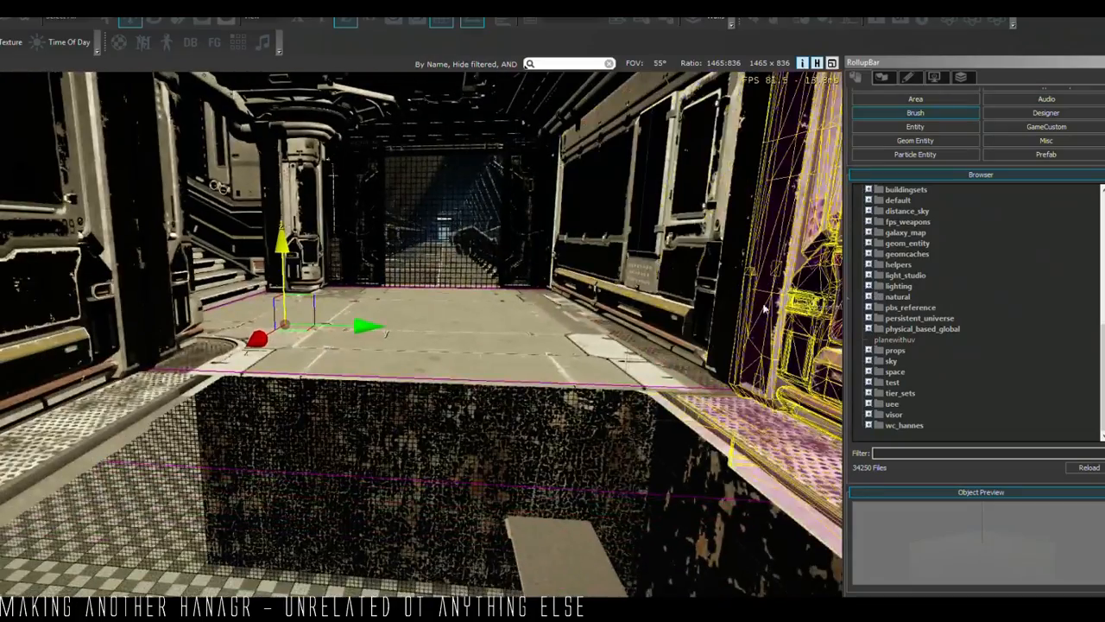
right_click_drag(763, 307, 763, 308)
Step: Expand buildingsets > human > lowtech > charlie > ext in the Browser list
scroll(895, 309, "up", 3)
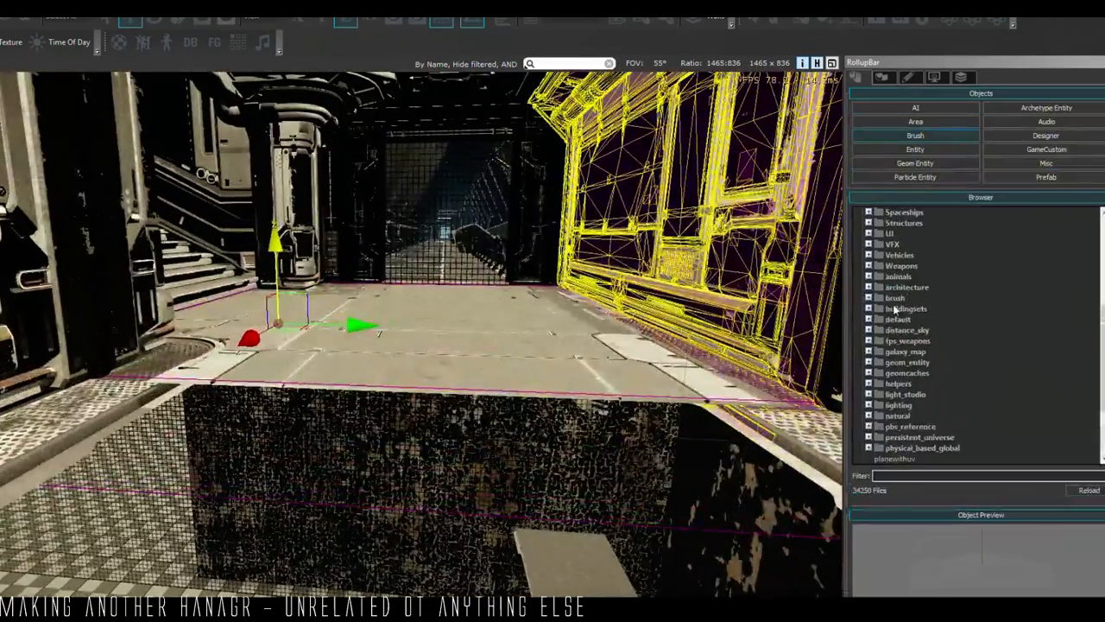
left_click(870, 309)
key("d")
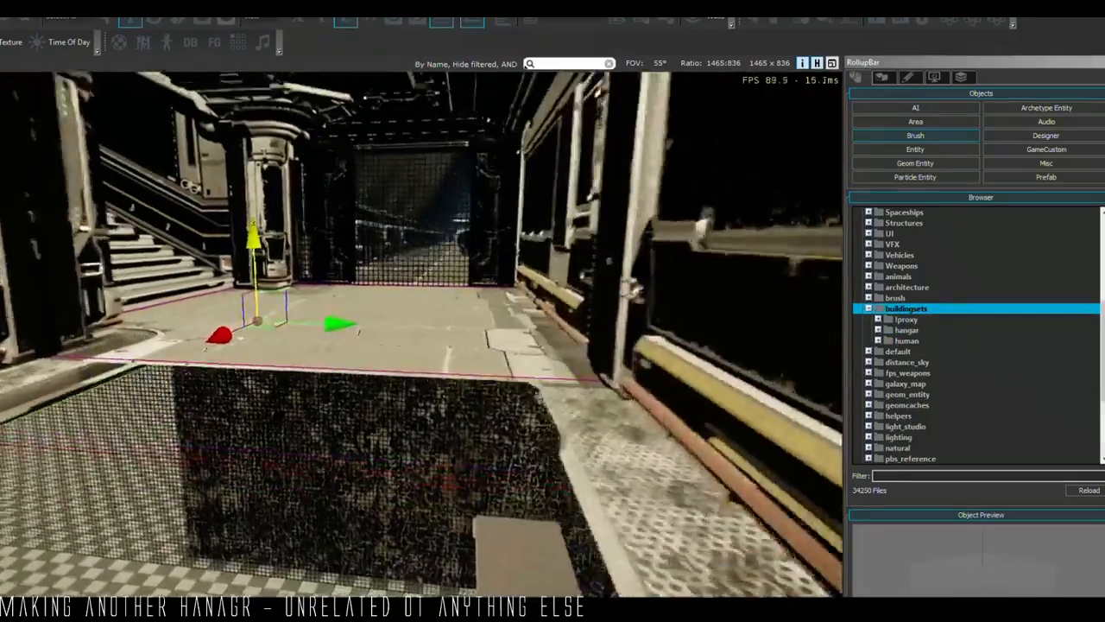
mouse_move(359, 331)
right_mouse_down()
mouse_move(277, 318)
mouse_move(283, 341)
right_mouse_up()
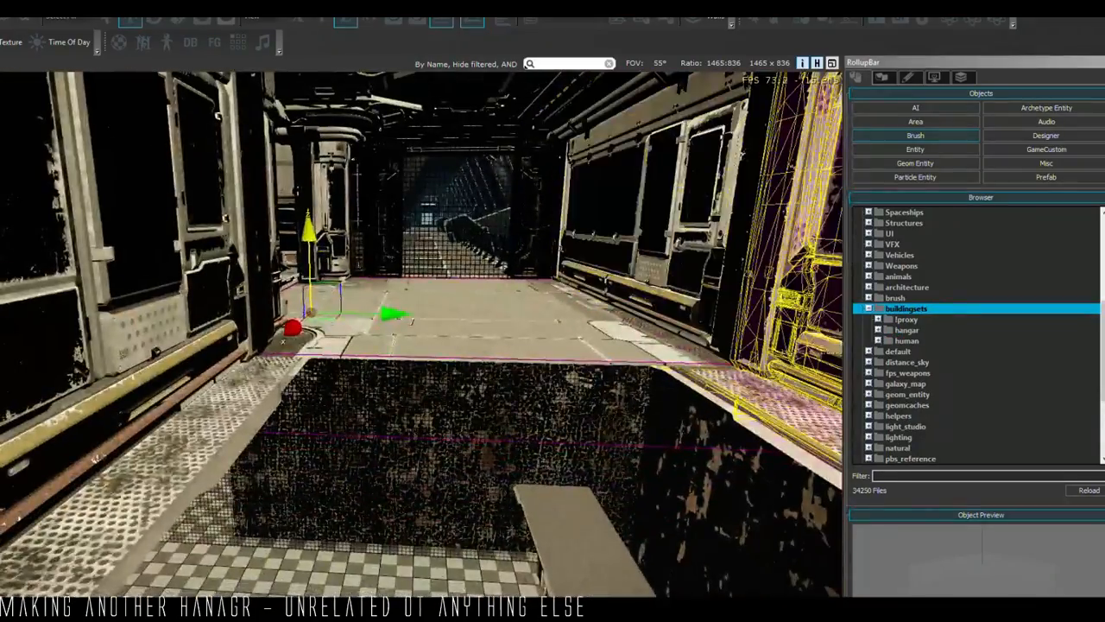
scroll(871, 352, "down", 2)
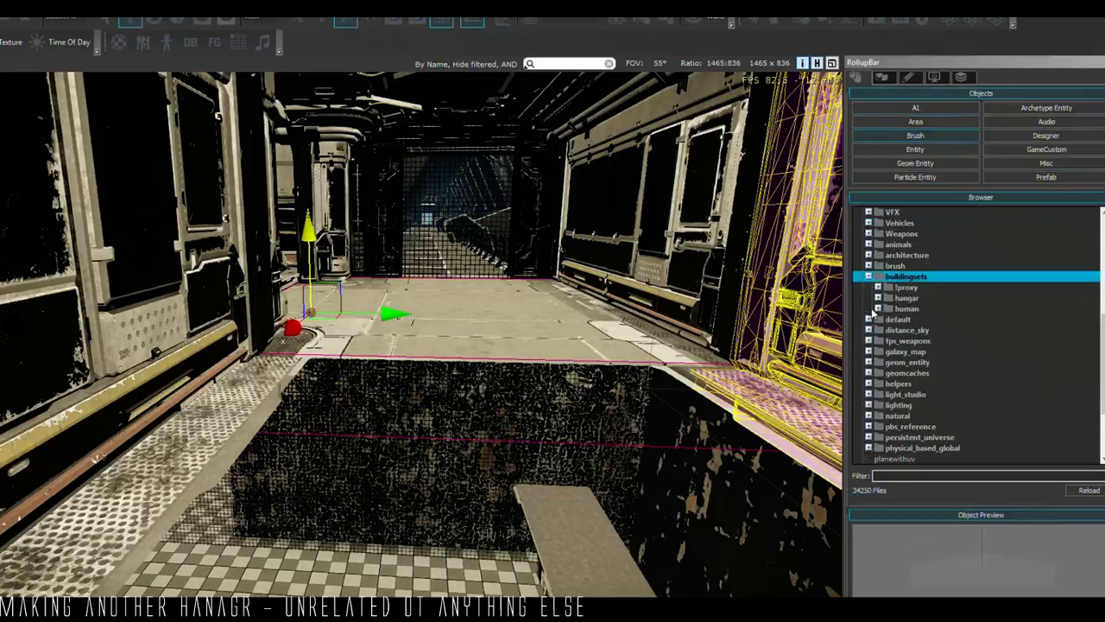
left_click(878, 308)
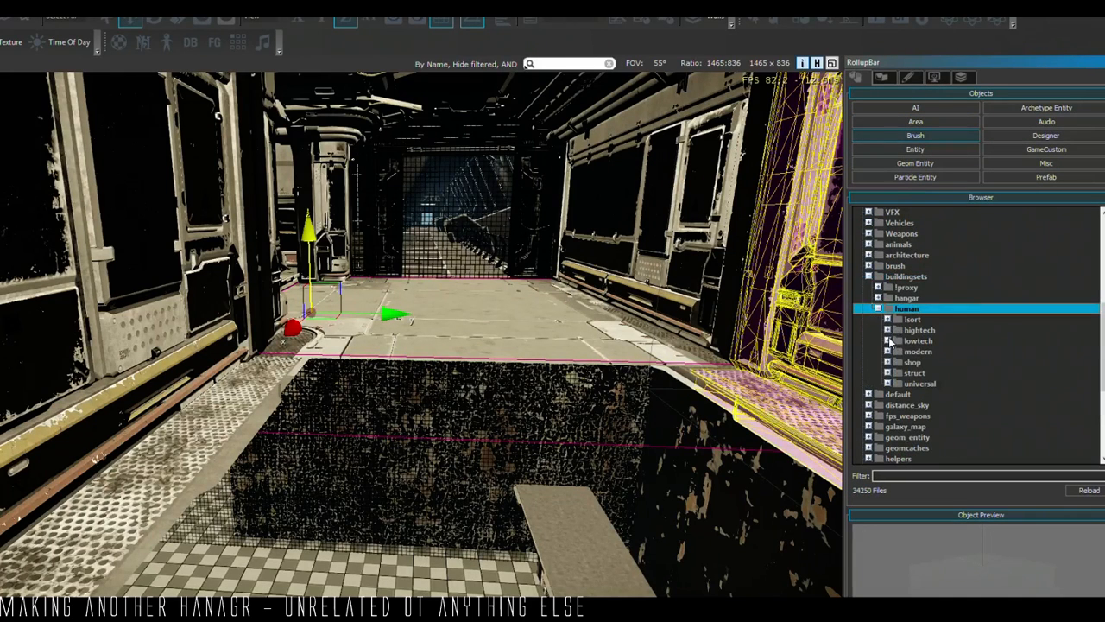
left_click(888, 341)
left_click(897, 372)
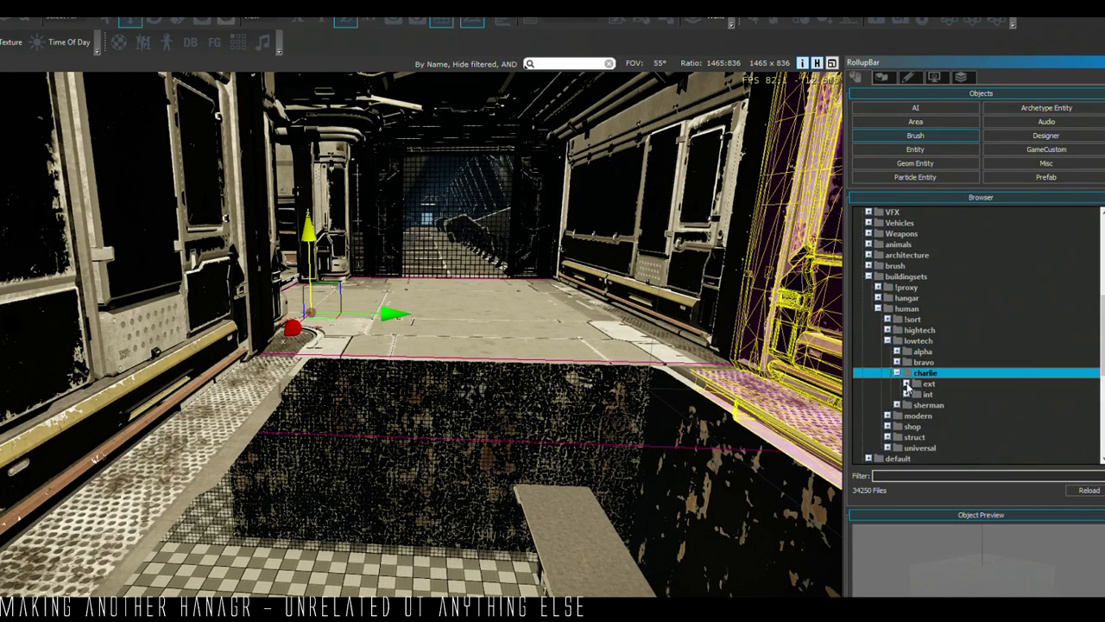
left_click(906, 384)
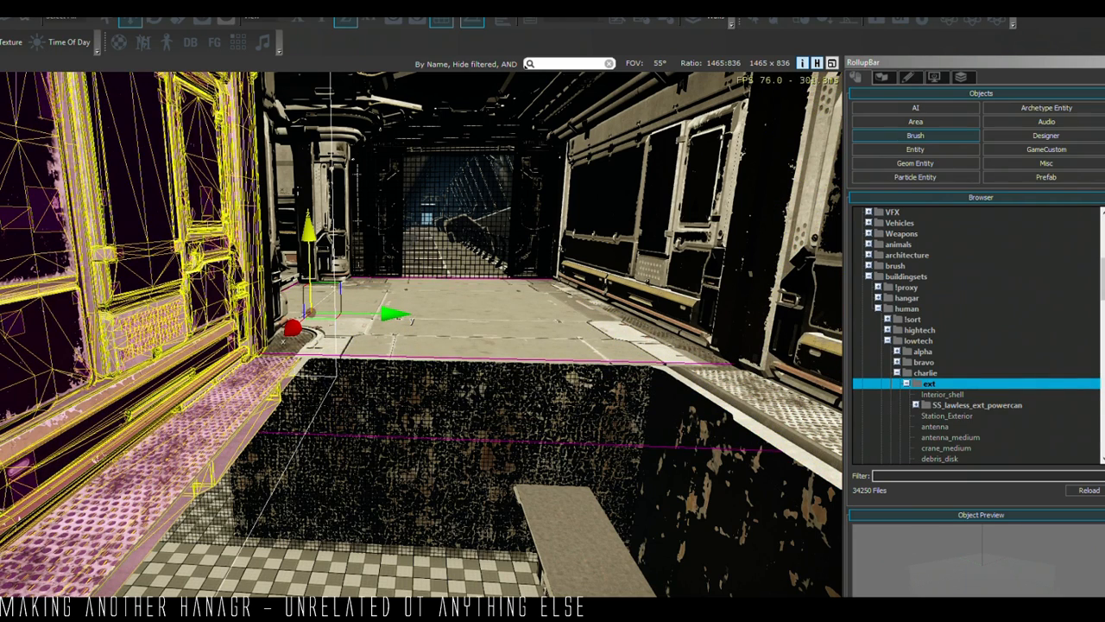
Step: Scroll charlie's ext assets, then collapse charlie and open bravo's ext folder
scroll(935, 331, "down", 3)
scroll(939, 325, "down", 10)
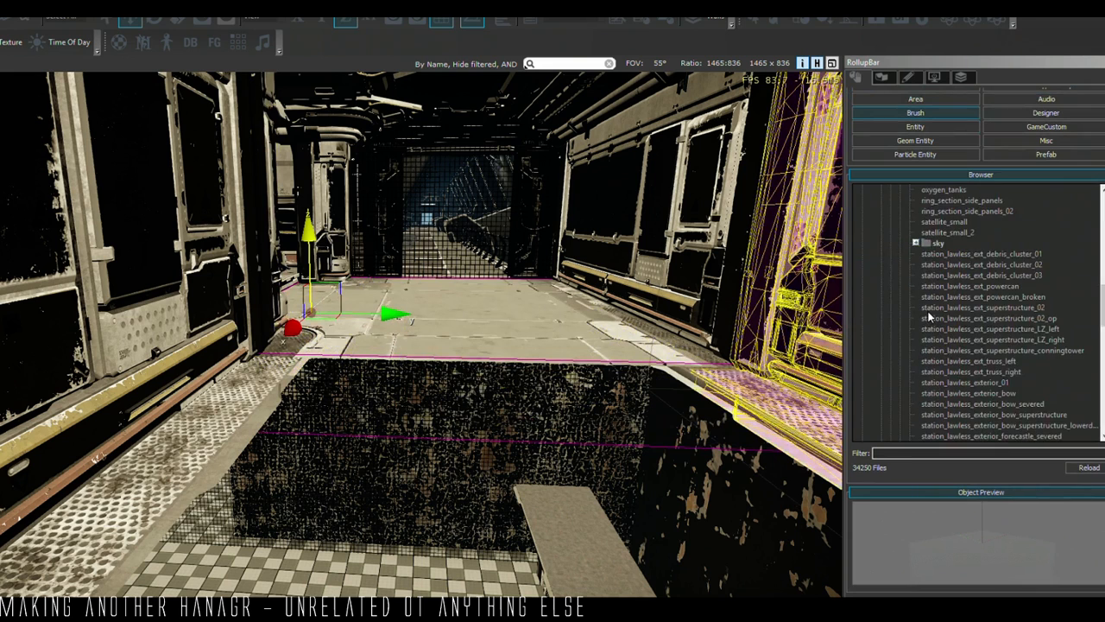
scroll(944, 321, "up", 6)
scroll(941, 321, "up", 5)
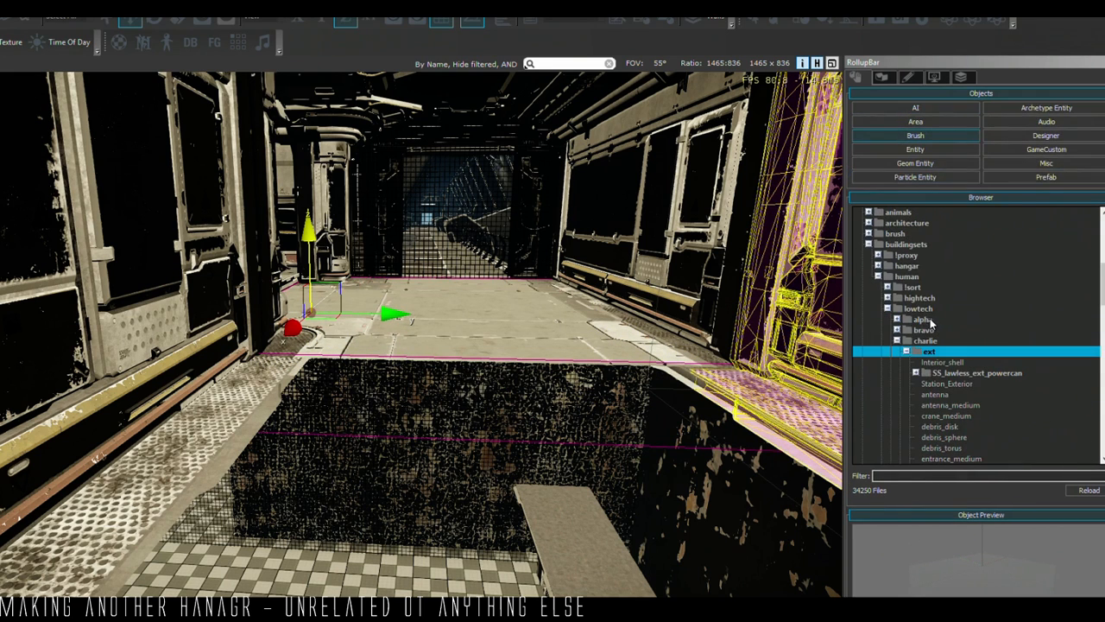
left_click(897, 340)
left_click(897, 330)
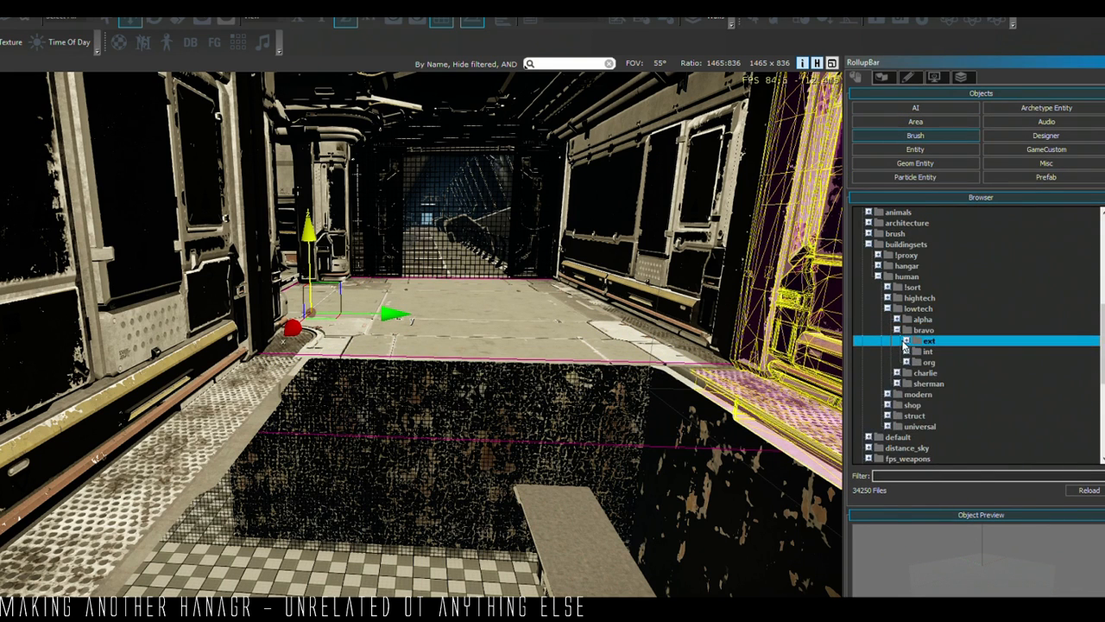
double_click(950, 346)
double_click(943, 345)
left_click(906, 345)
Step: Preview floor_landingpad_straight_16x08x08_b and then floor_landingpad_straight_16x08x08_a from bravo's ext pieces
scroll(947, 360, "down", 5)
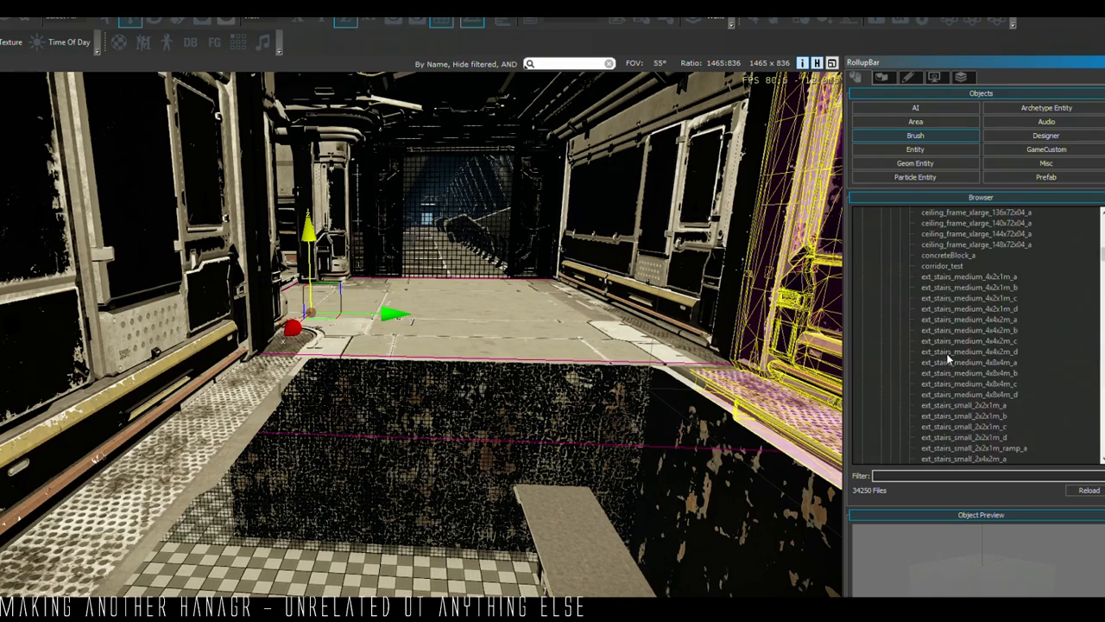
scroll(947, 360, "down", 5)
scroll(606, 363, "down", 3)
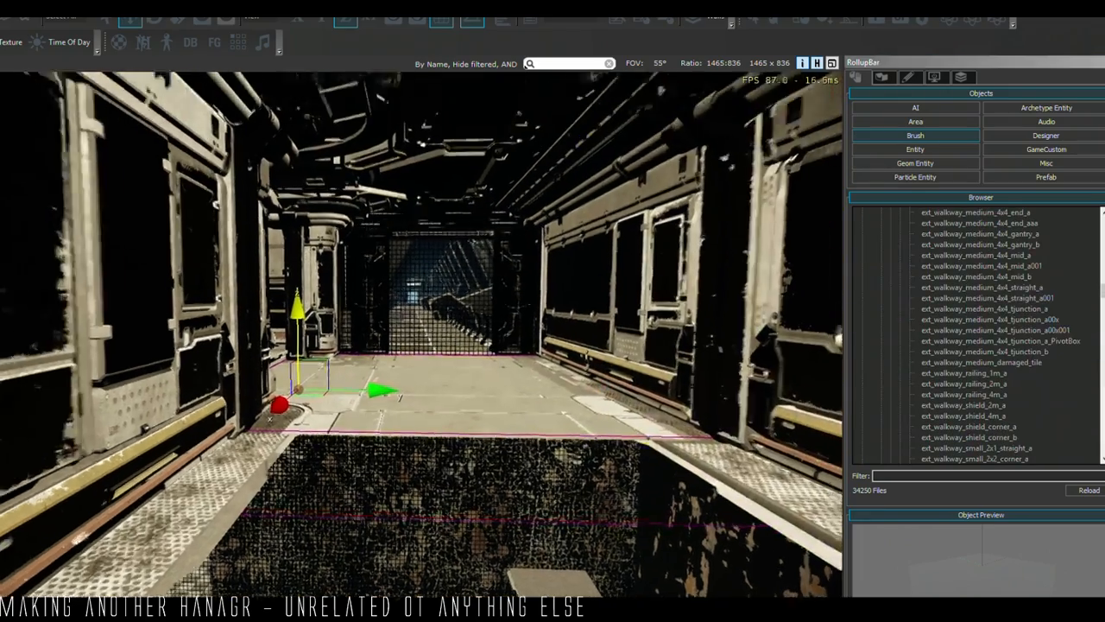
scroll(606, 363, "down", 2)
right_click_drag(606, 363, 614, 376)
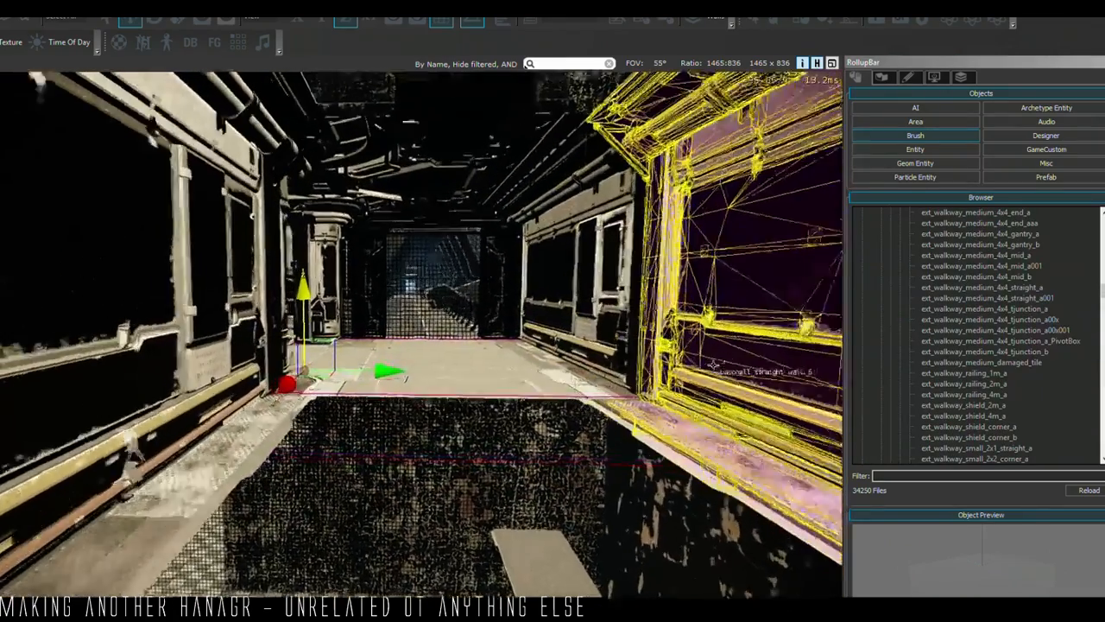
right_click_drag(714, 365, 725, 365)
scroll(908, 330, "up", 2)
scroll(1031, 345, "down", 5)
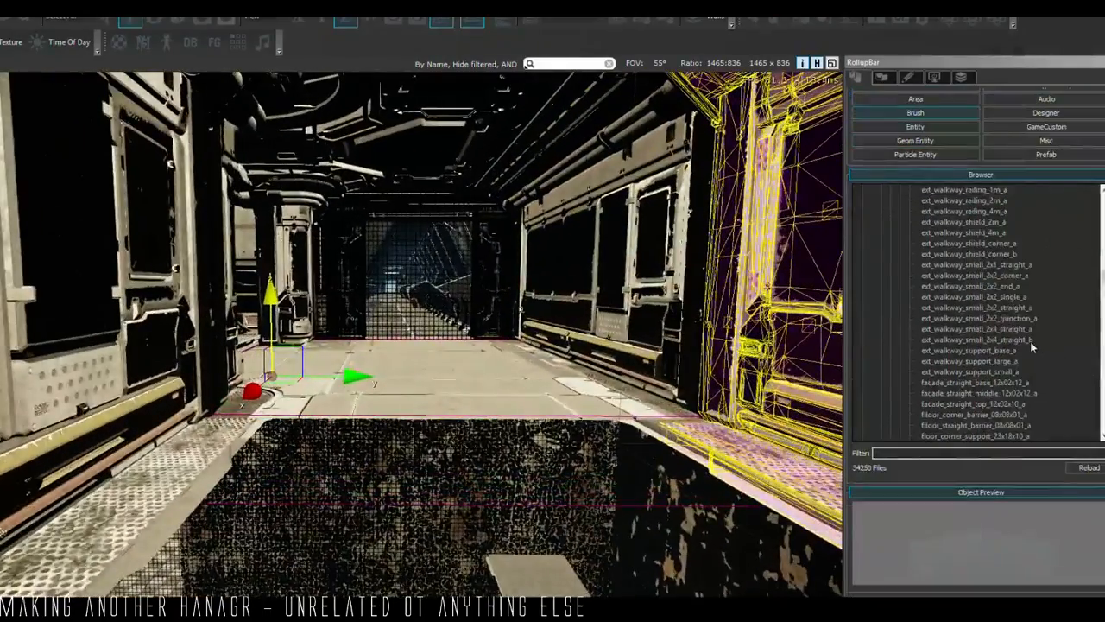
scroll(1030, 341, "down", 5)
scroll(614, 345, "down", 4)
scroll(928, 371, "down", 4)
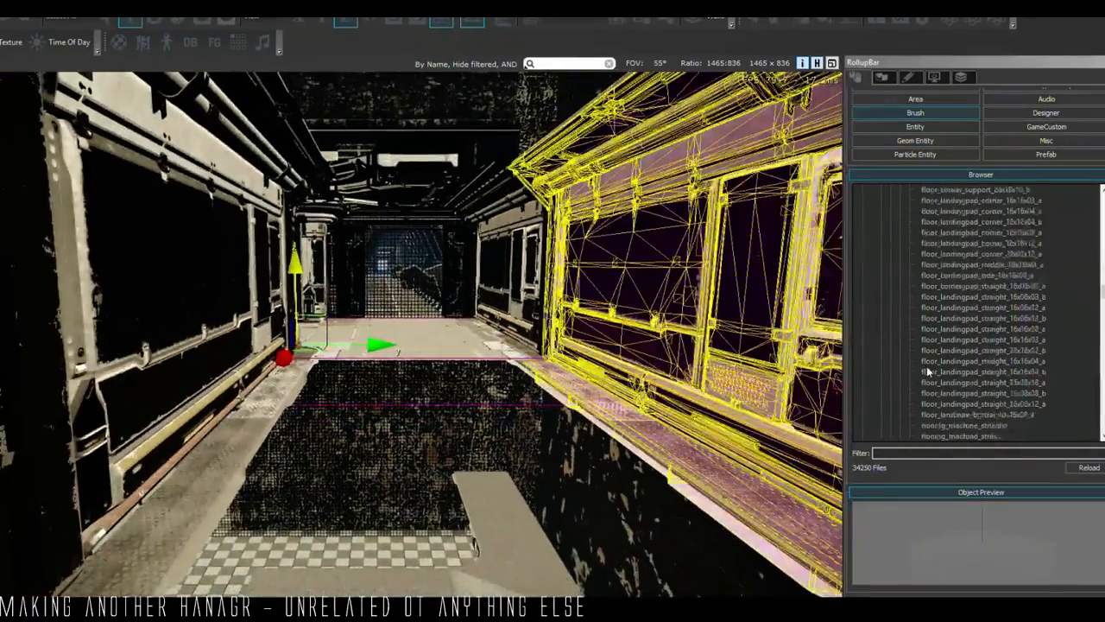
scroll(928, 371, "down", 6)
scroll(928, 371, "up", 6)
scroll(926, 370, "down", 1)
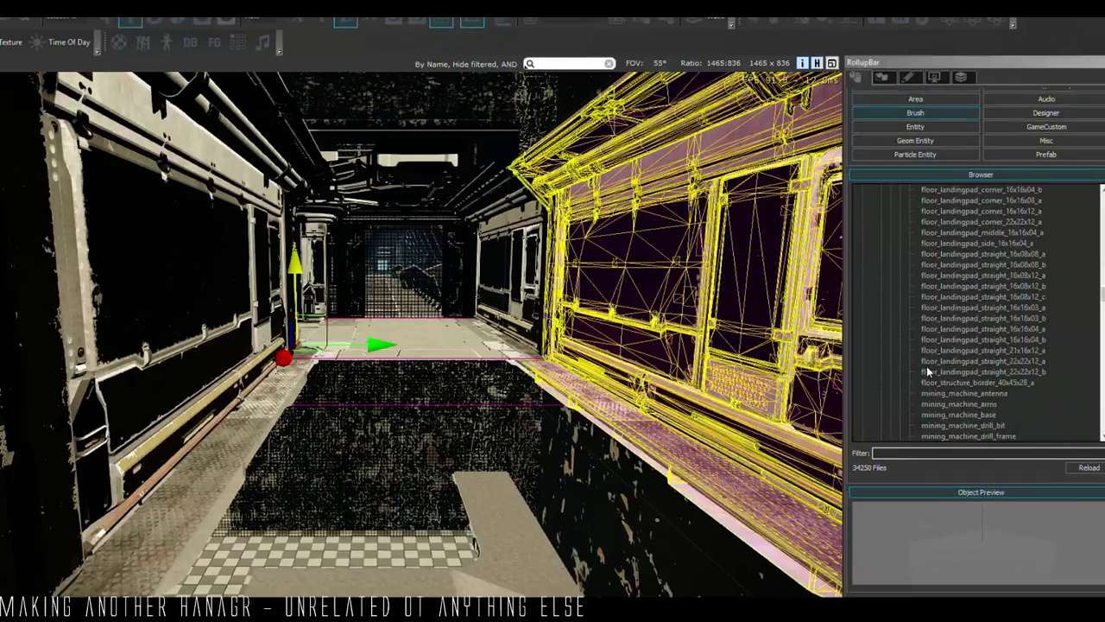
scroll(932, 364, "up", 1)
left_click(971, 318)
left_click(970, 309)
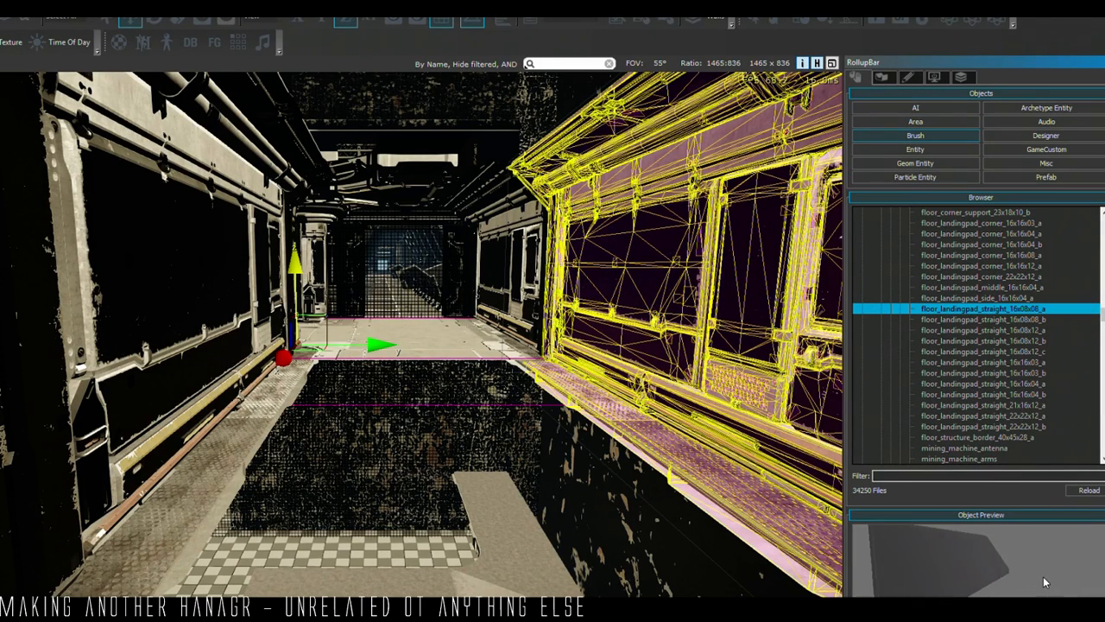
Step: Scroll back up the list and expand bravo's int folder
scroll(979, 372, "down", 10)
scroll(995, 344, "down", 15)
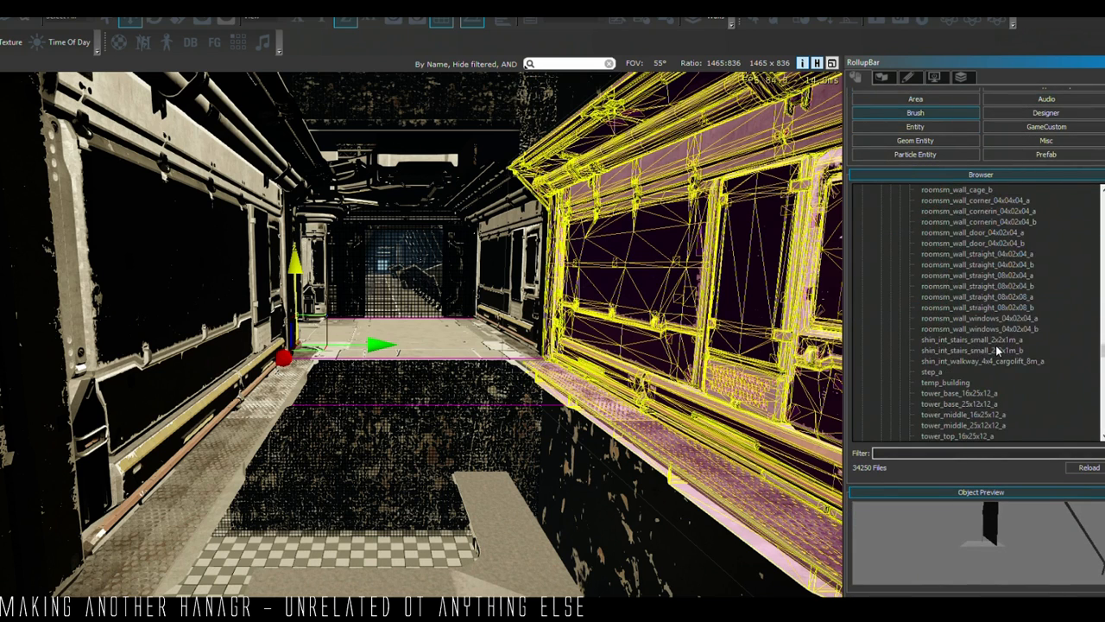
scroll(996, 349, "up", 10)
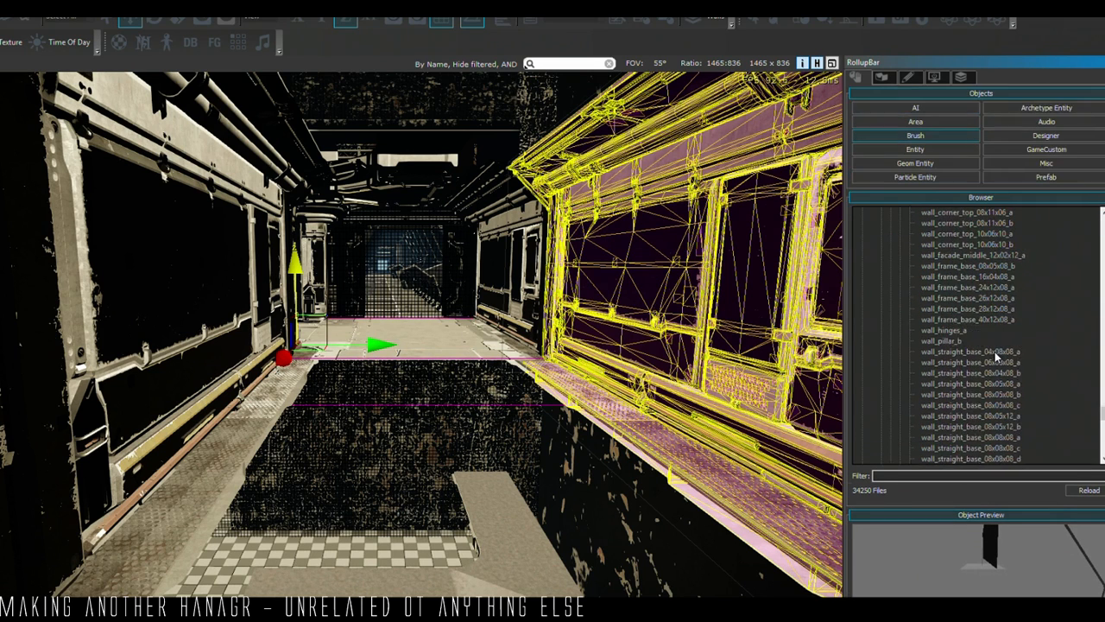
scroll(1010, 392, "up", 12)
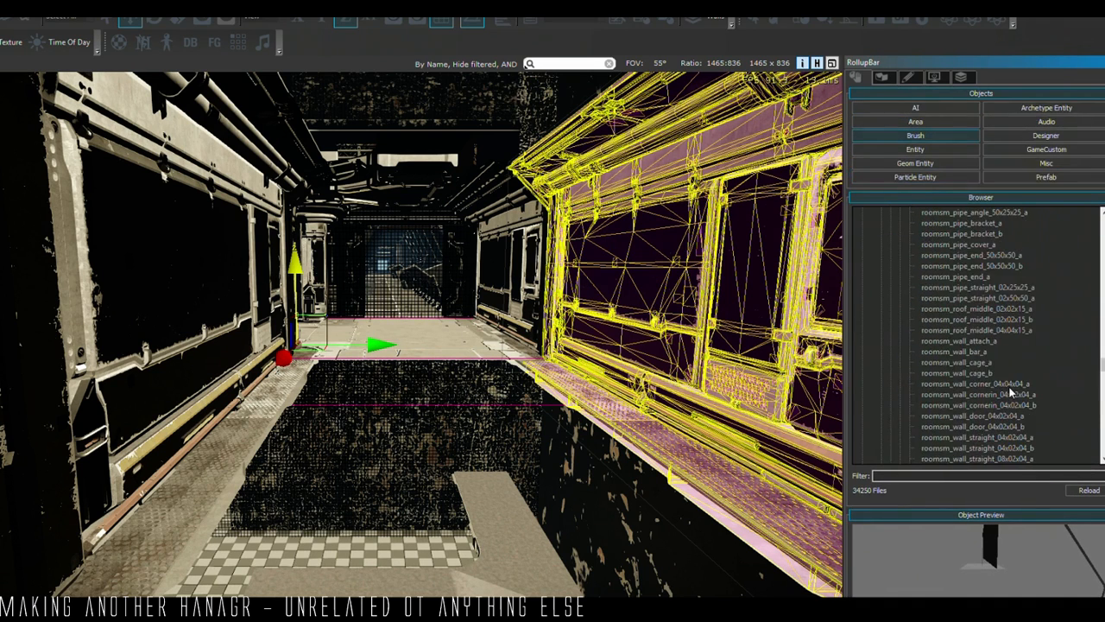
scroll(1010, 382, "up", 10)
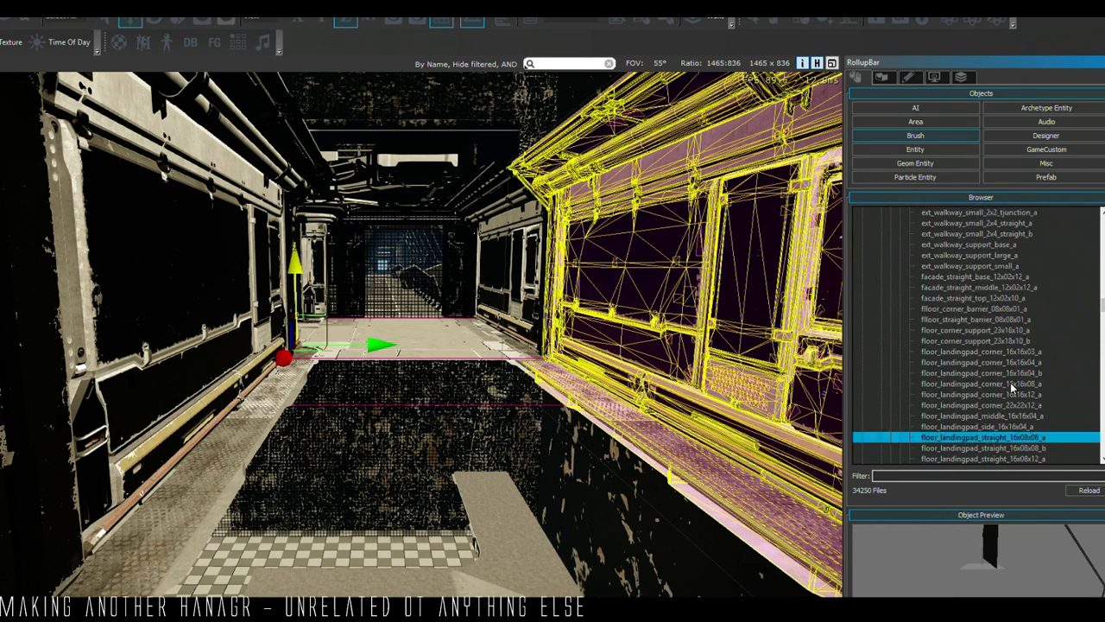
scroll(1010, 382, "up", 10)
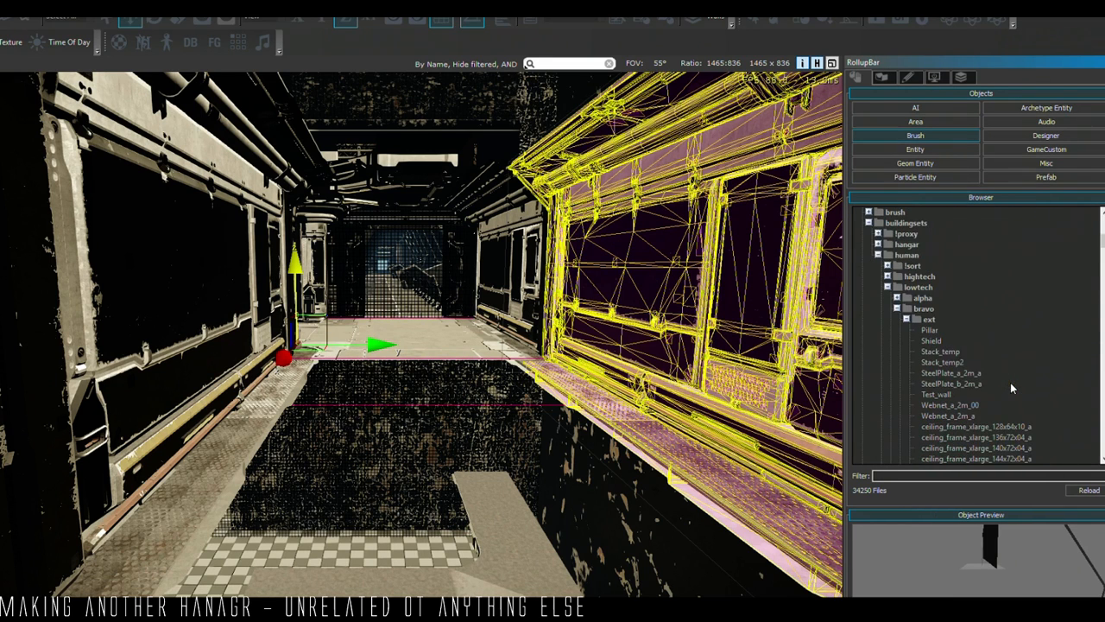
left_click(905, 319)
left_click(908, 331)
Step: Browse bravo's interior pieces, then select the right-hand corridor wall, basehall_straight_wall_6
scroll(948, 343, "down", 15)
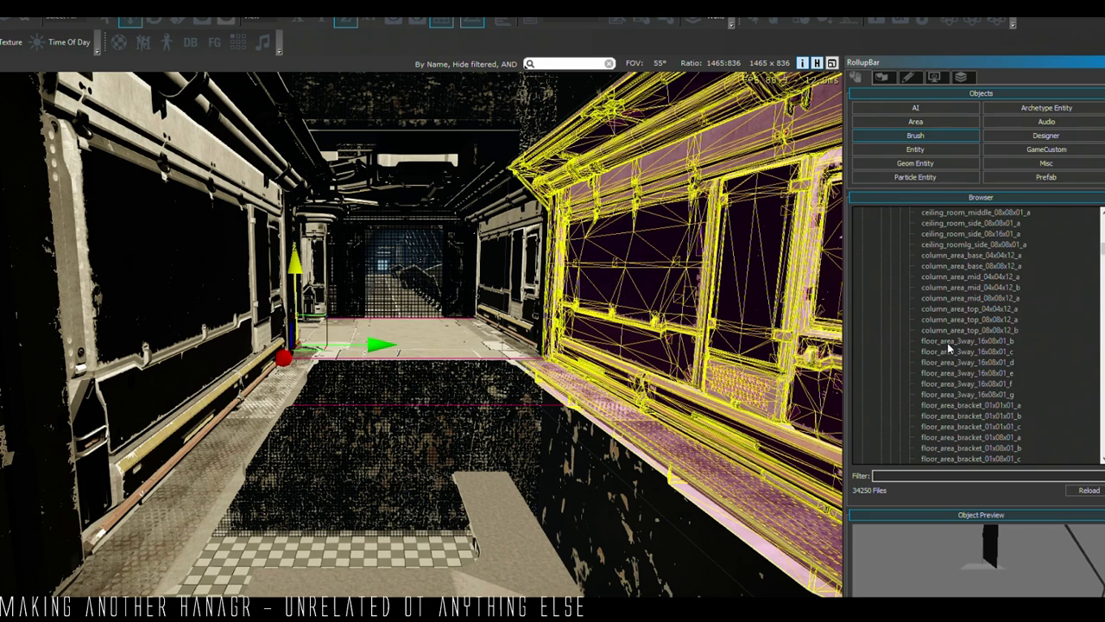
scroll(951, 345, "down", 8)
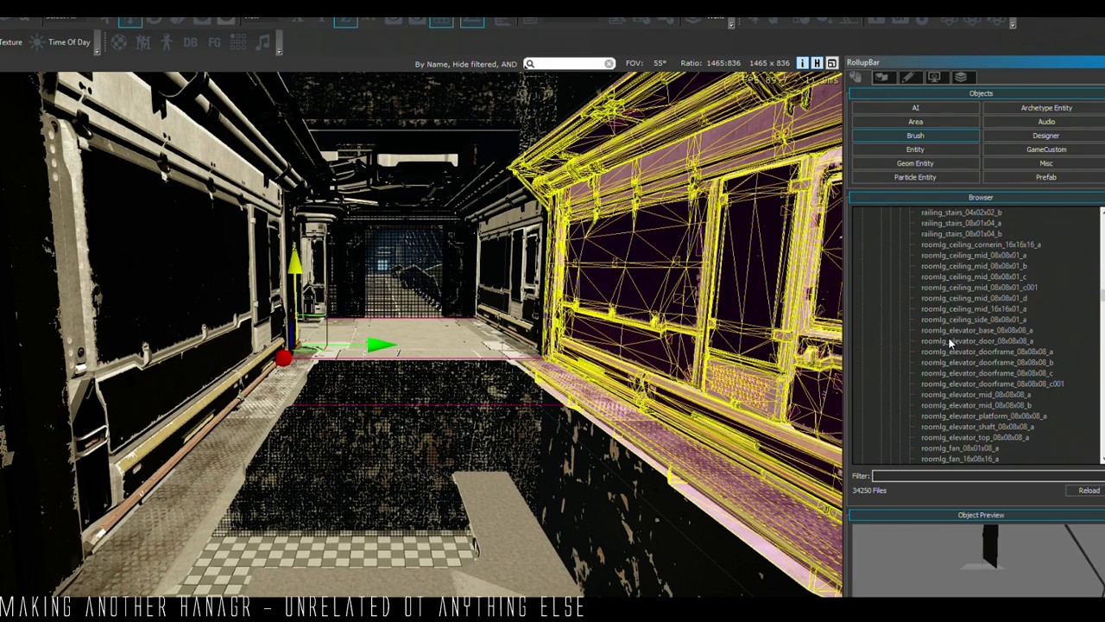
scroll(958, 335, "up", 9)
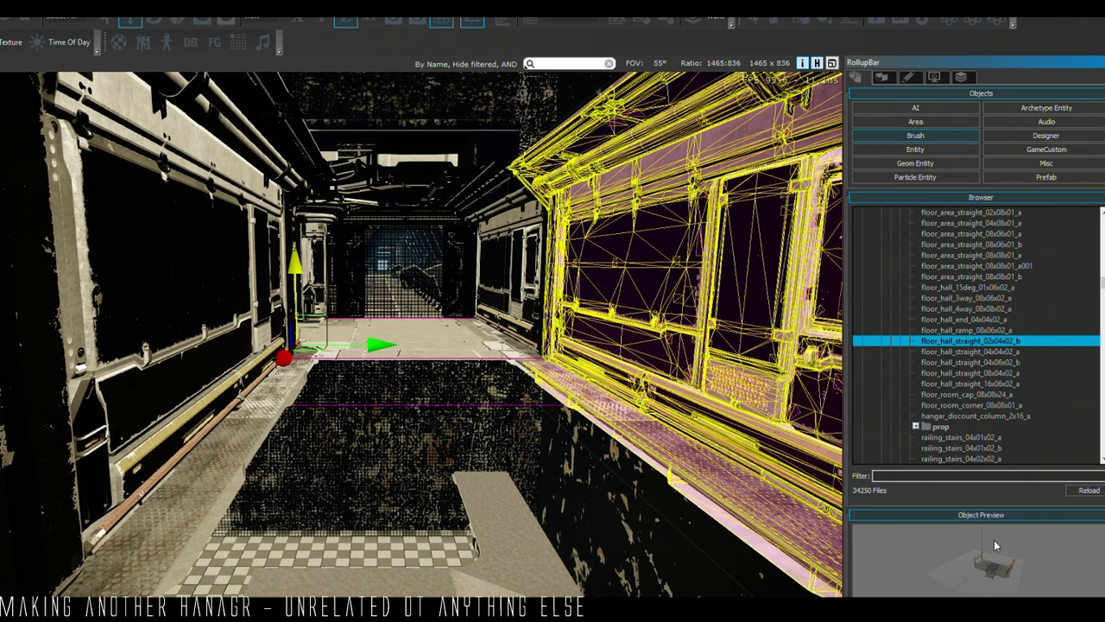
scroll(1008, 359, "up", 10)
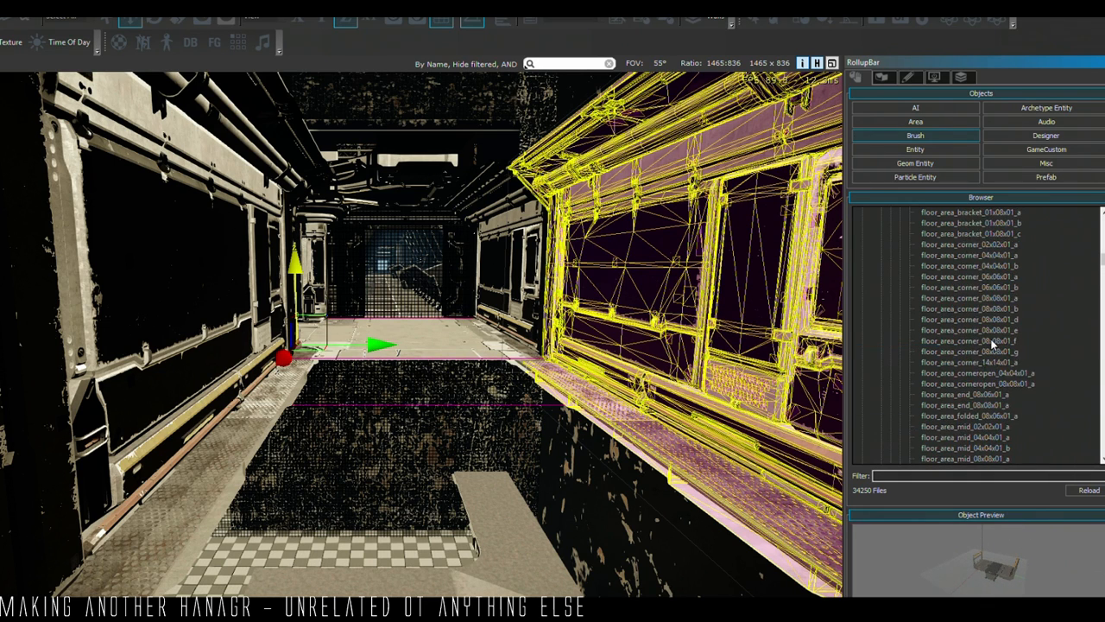
scroll(1006, 328, "up", 8)
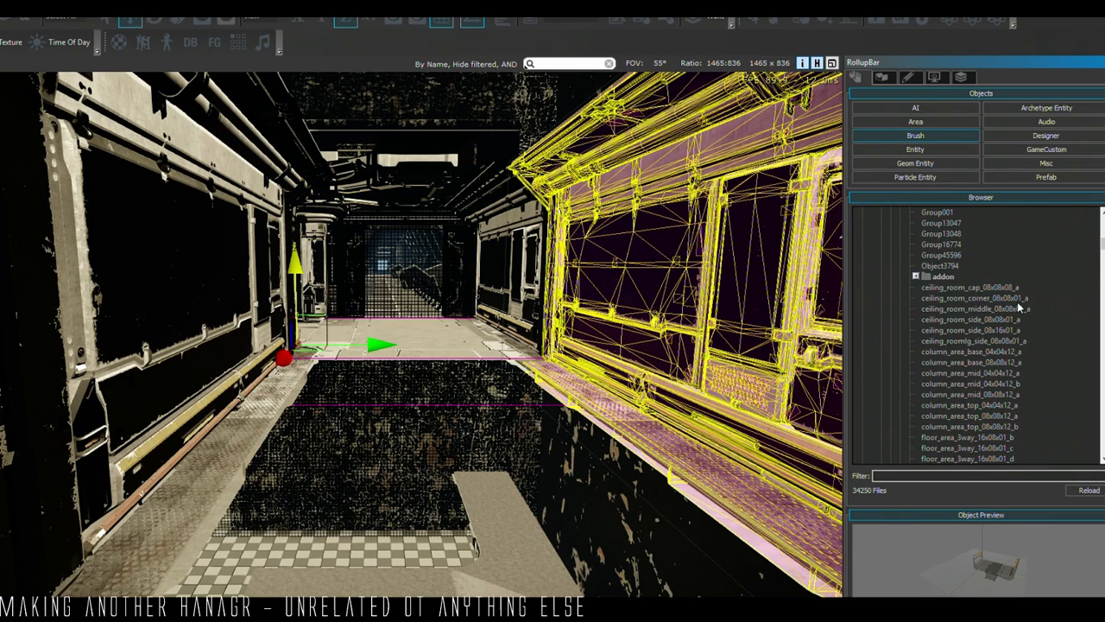
scroll(1016, 315, "up", 4)
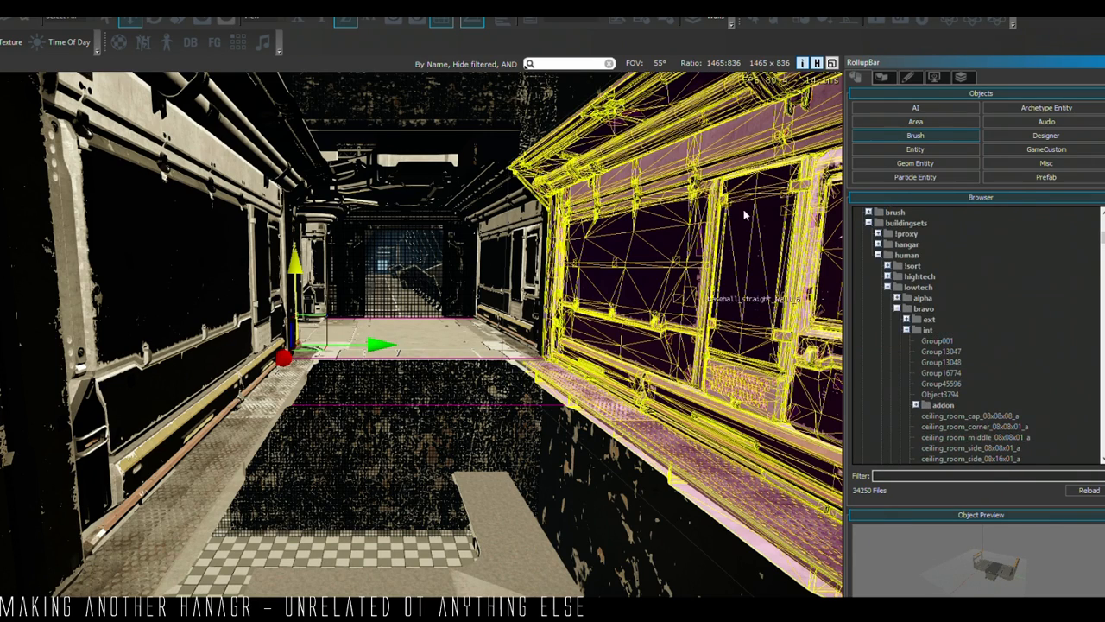
right_click_drag(708, 283, 701, 321)
left_click(706, 291)
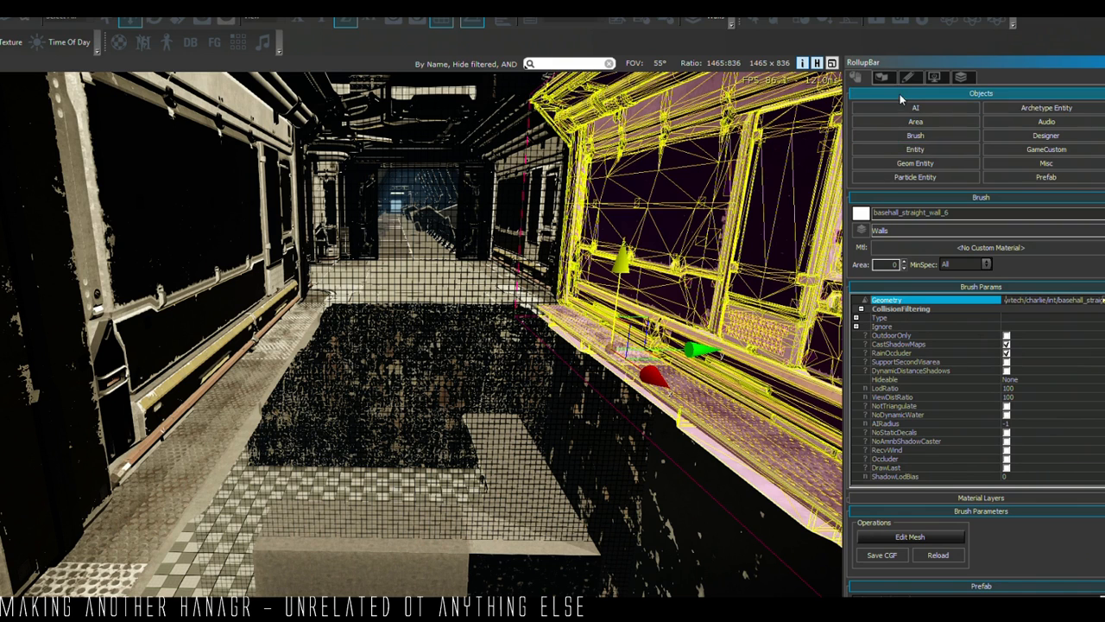
Step: Drag basehall_straight_ceiling_01 from buildingsets > human > lowtech > charlie > int into the corridor
left_click(915, 136)
scroll(1004, 351, "up", 10)
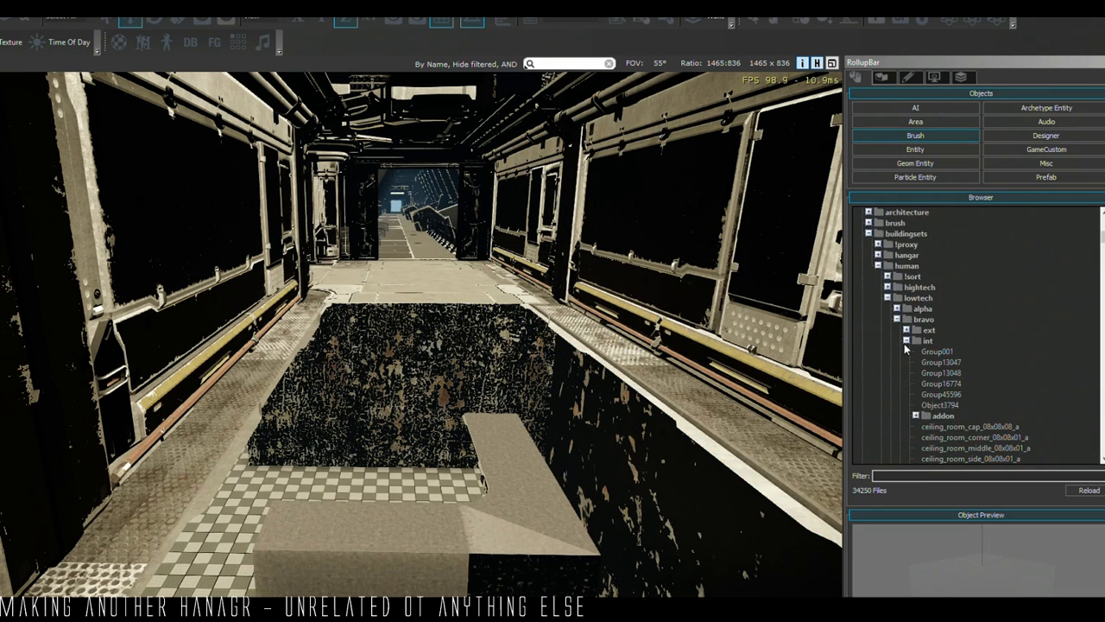
left_click(904, 340)
left_click(896, 319)
left_click(897, 330)
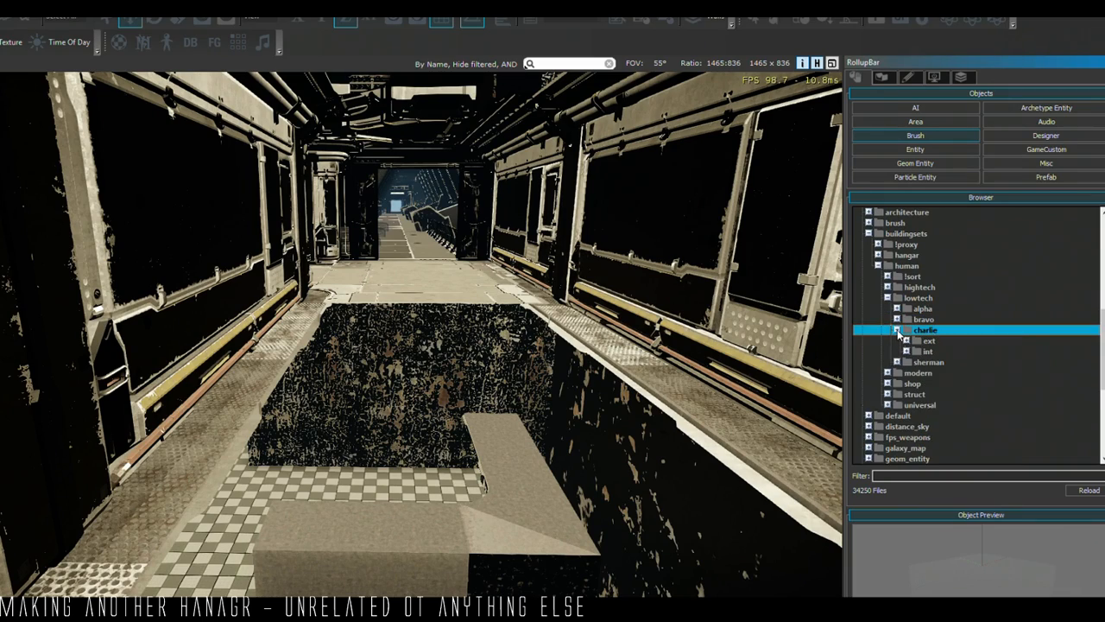
left_click(906, 350)
scroll(889, 347, "down", 10)
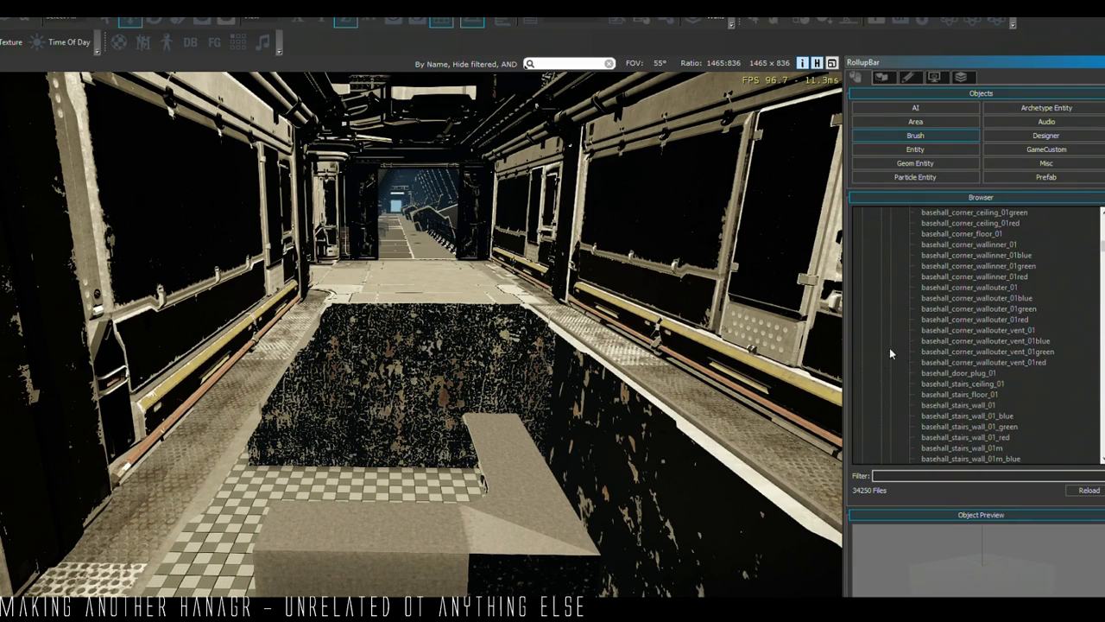
key("w")
scroll(1005, 353, "down", 3)
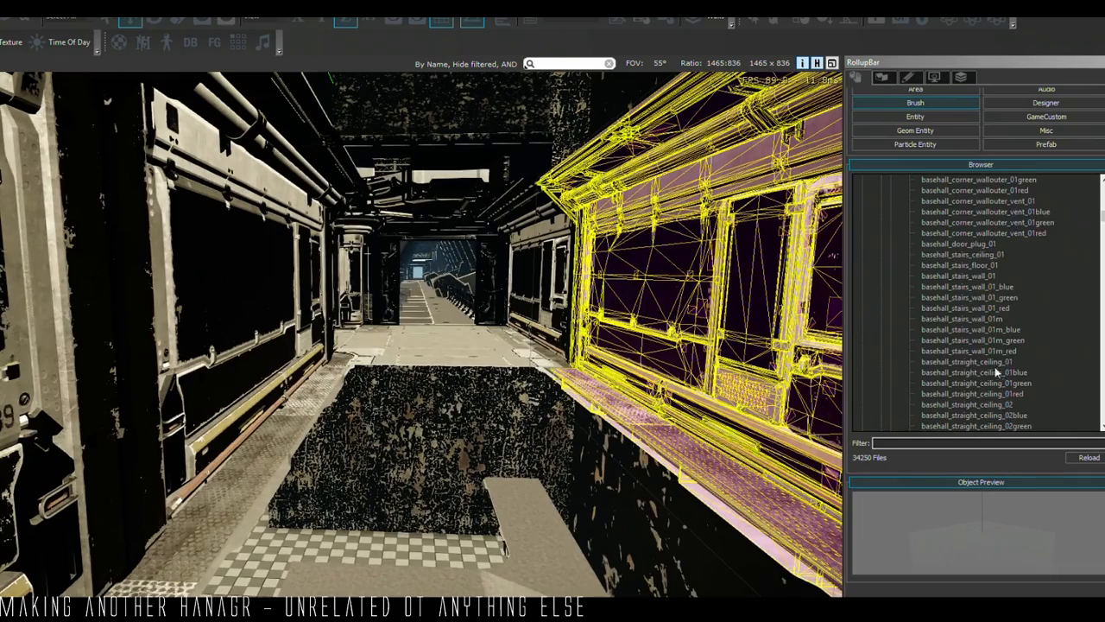
left_click(993, 361)
mouse_move(898, 376)
left_mouse_down()
mouse_move(486, 372)
mouse_move(446, 407)
mouse_move(380, 364)
mouse_move(354, 384)
mouse_move(351, 346)
left_mouse_up()
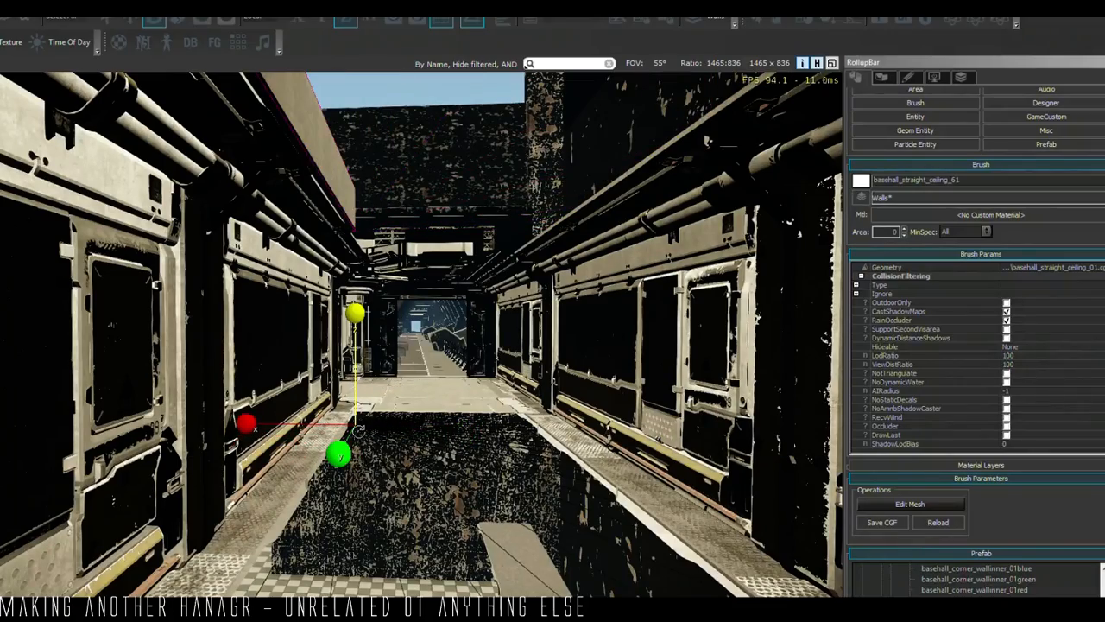
Step: Switch the ceiling piece to moving and slide it right toward the existing block
key("2")
left_click_drag(381, 401, 609, 412)
key("w")
right_click_drag(609, 412, 506, 365)
key("s")
key("w")
left_click(431, 416)
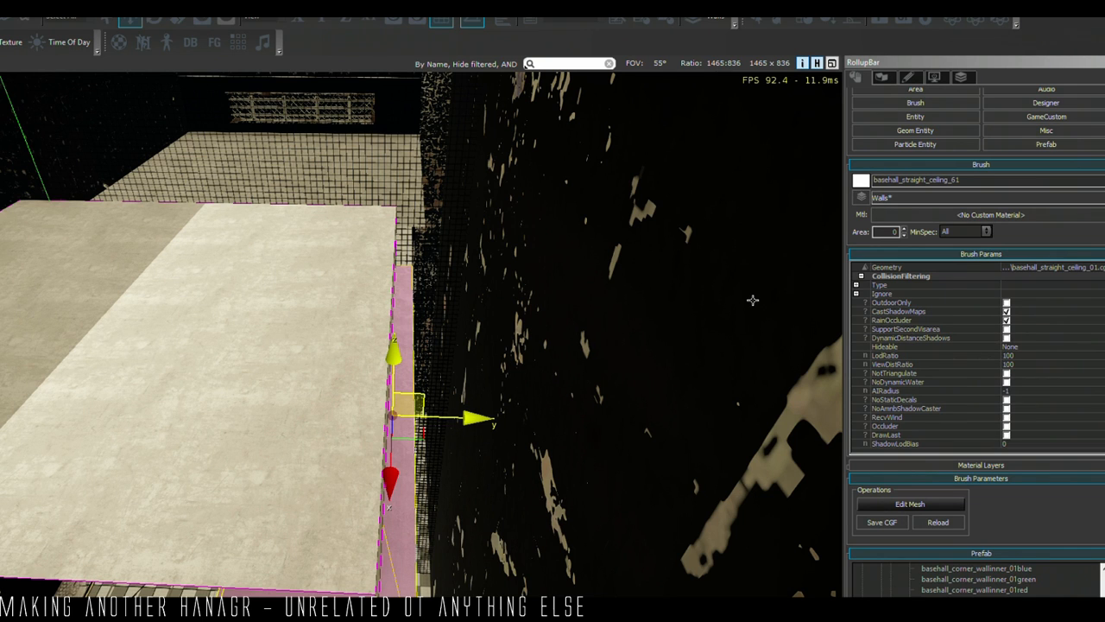
mouse_move(503, 336)
right_mouse_down()
mouse_move(502, 302)
mouse_move(502, 336)
right_mouse_up()
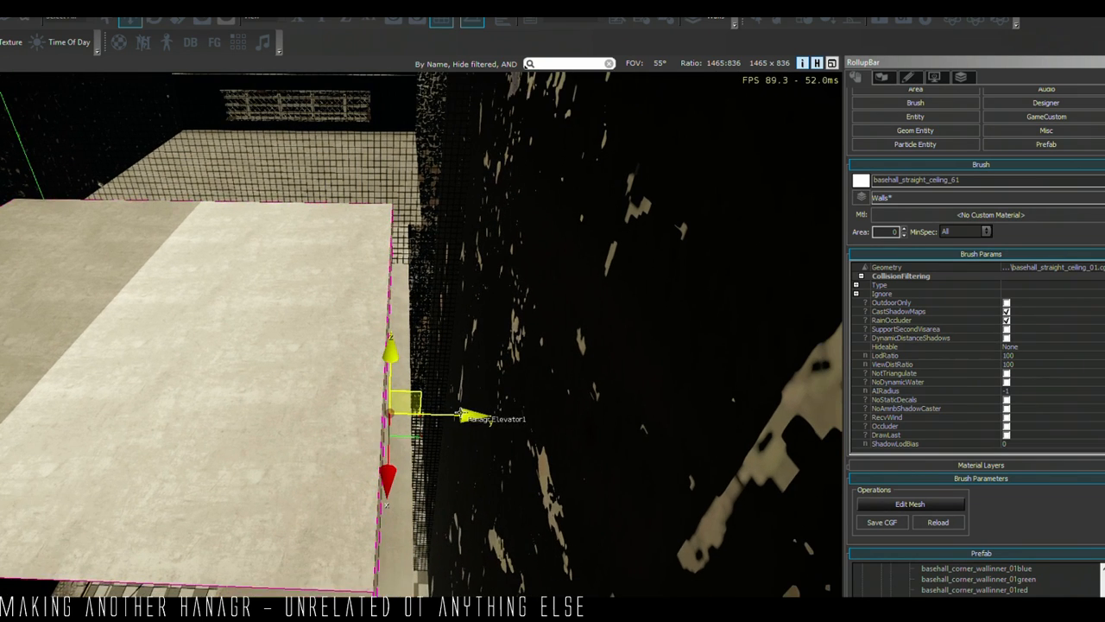
Step: Nudge the ceiling piece along Y and adjust its height to match, then save
left_click_drag(460, 414, 486, 417)
mouse_move(523, 440)
right_mouse_down()
mouse_move(524, 337)
mouse_move(523, 436)
right_mouse_up()
key("w")
left_click_drag(352, 412, 352, 429)
key("w")
mouse_move(362, 429)
right_mouse_down()
mouse_move(363, 341)
mouse_move(386, 347)
right_mouse_up()
key("d")
key("ctrl+s")
Step: Slide the ceiling piece left to close the seam with the neighbouring slab
key("w")
right_click_drag(304, 330, 423, 382)
key("d")
left_click_drag(428, 374, 418, 375)
right_click_drag(418, 374, 617, 302)
key("s")
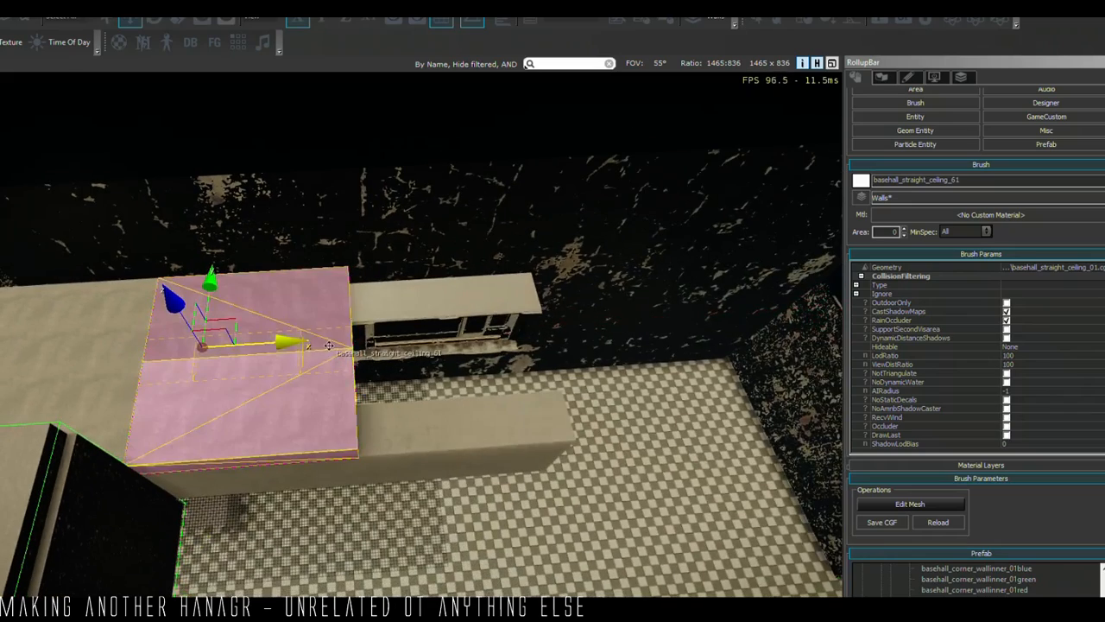
Step: Duplicate the ceiling piece, place the copy against its neighbour and save the level
key("ctrl+c")
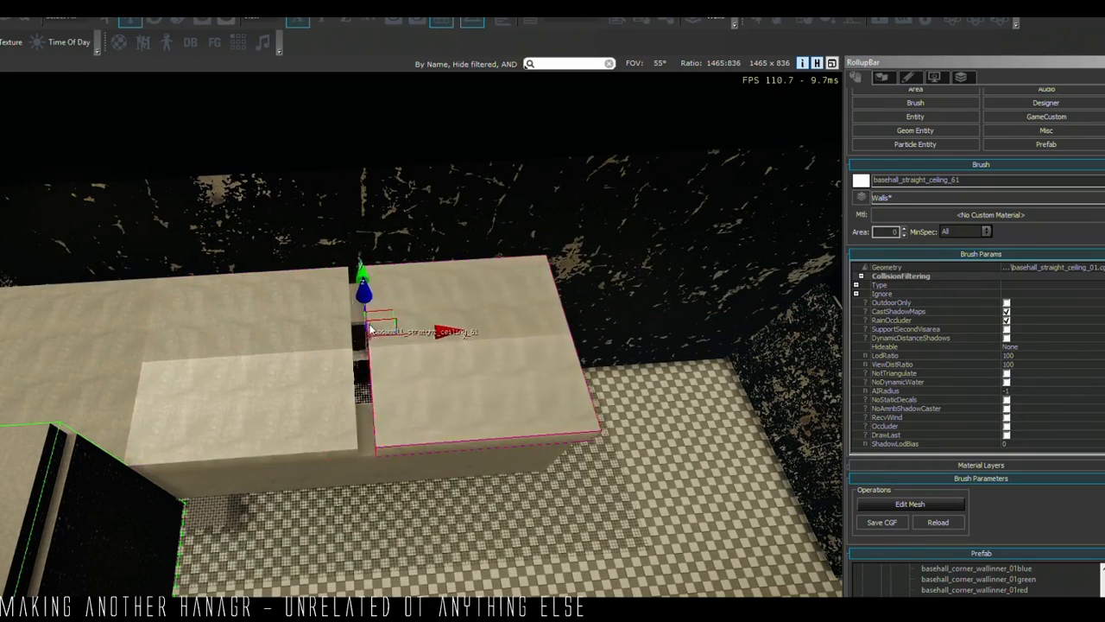
left_click(353, 327)
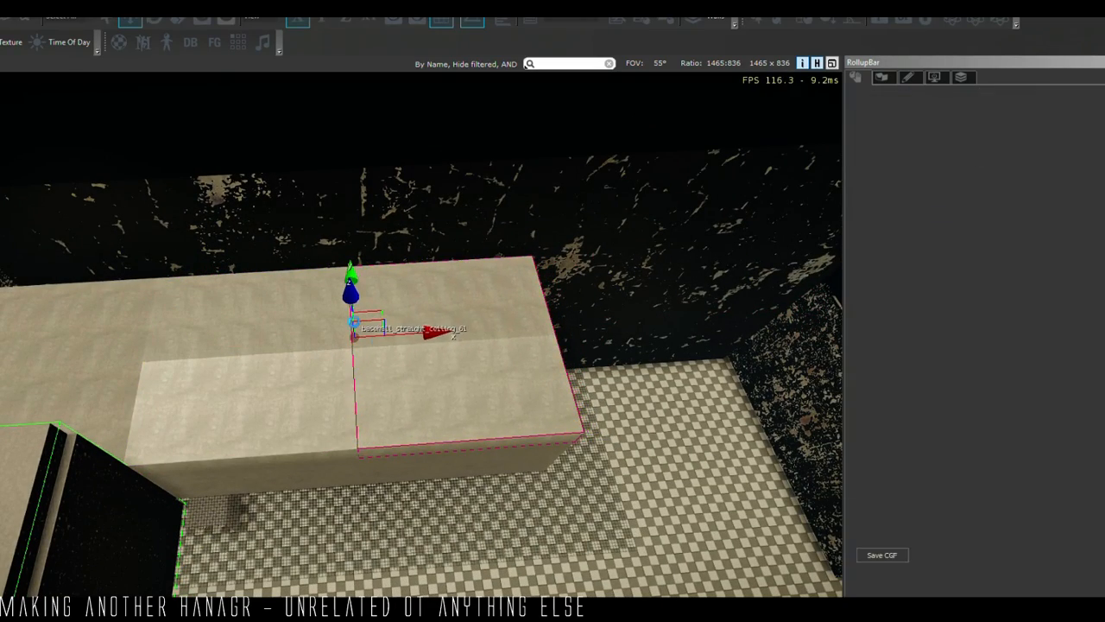
right_click_drag(353, 327, 388, 329)
key("ctrl+s")
Step: Launch Task Manager from the taskbar, reposition it and sort processes by CPU usage
right_click(889, 620)
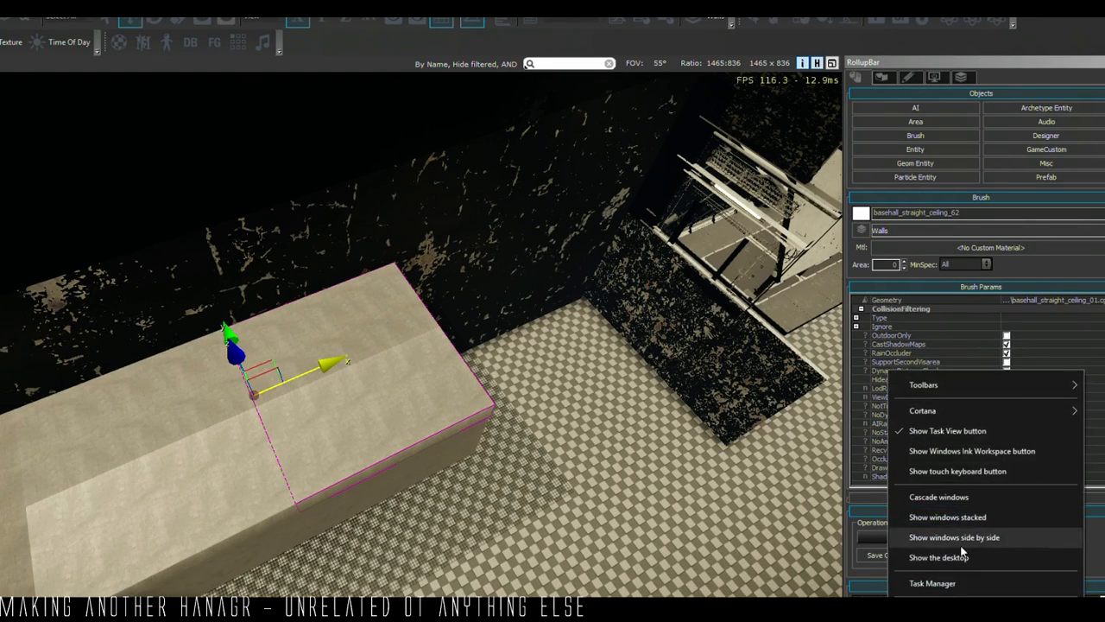
left_click(932, 583)
left_click_drag(207, 272, 233, 255)
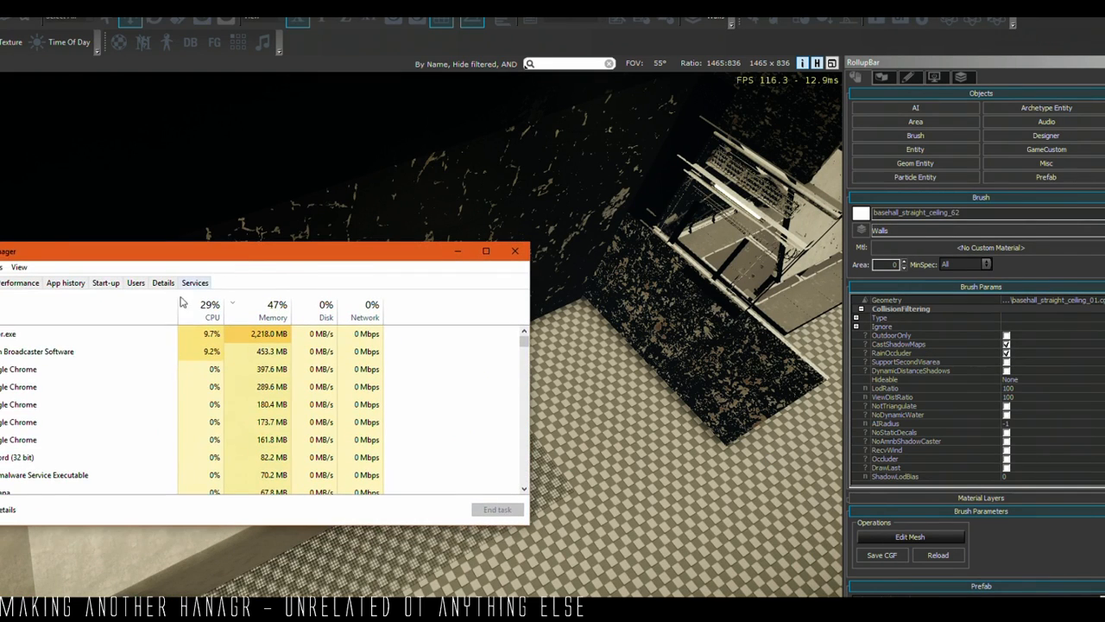
left_click(208, 314)
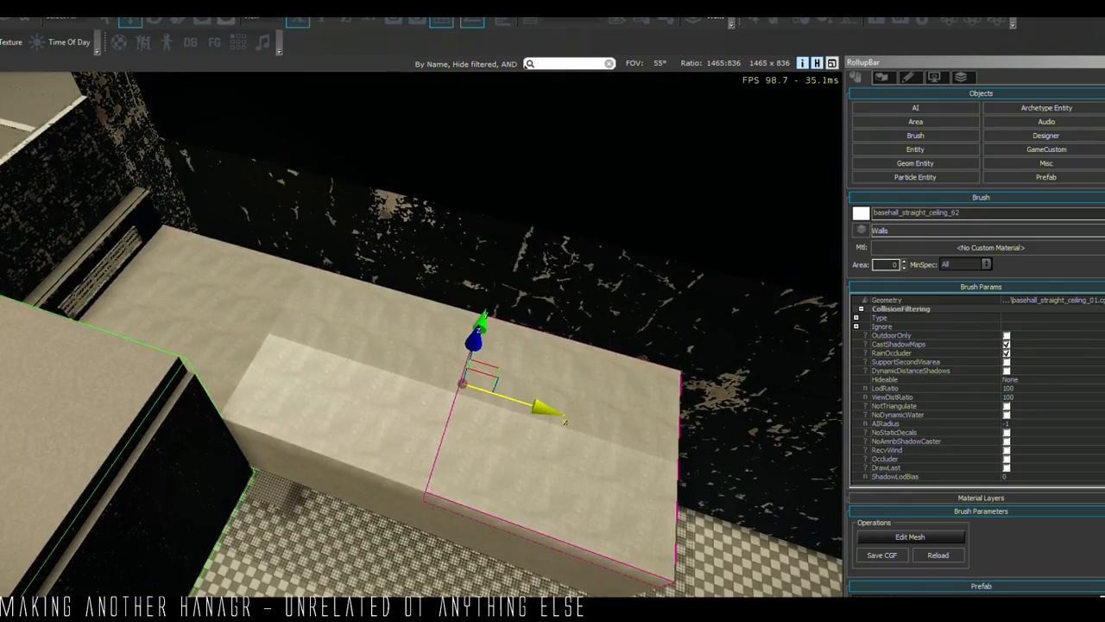
Step: Minimise Task Manager from the taskbar and return to the editor viewport
right_click(860, 618)
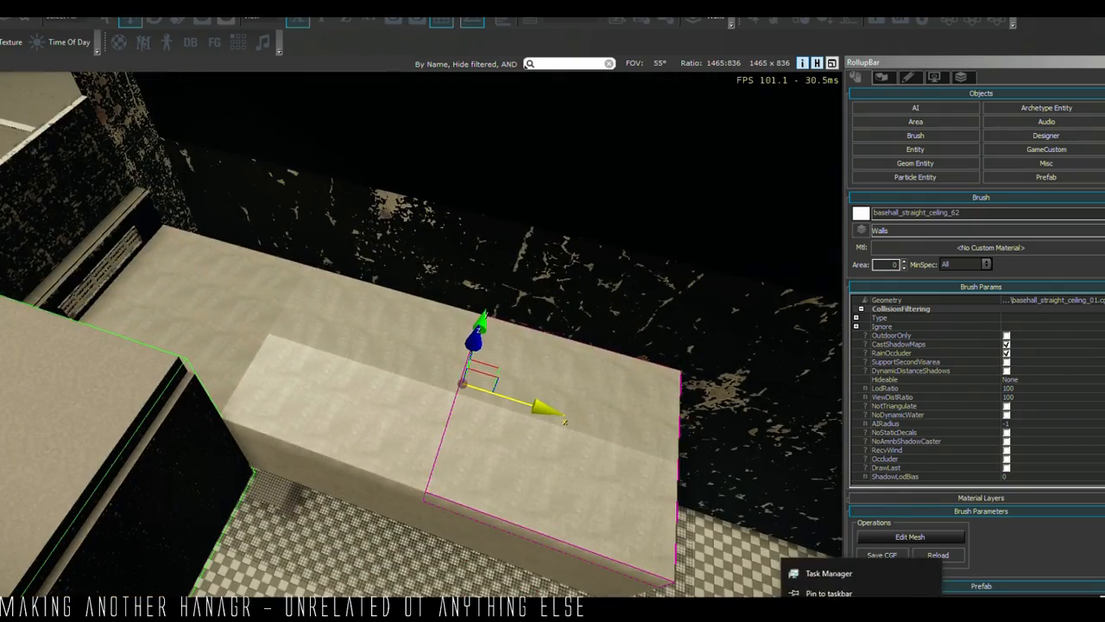
left_click(839, 613)
right_click_drag(644, 462, 689, 464)
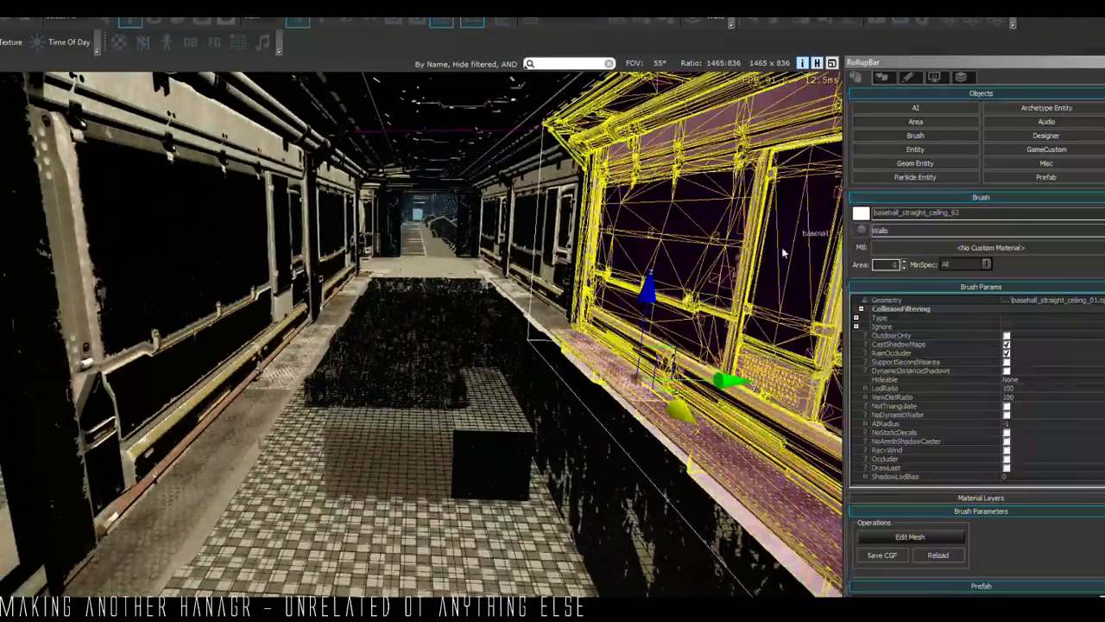
Step: Preview basehall_straight_ceiling_01blue, basehall_straight_ceiling_02 and basehall_straight_floor_02 in the Brush Browser
left_click(917, 135)
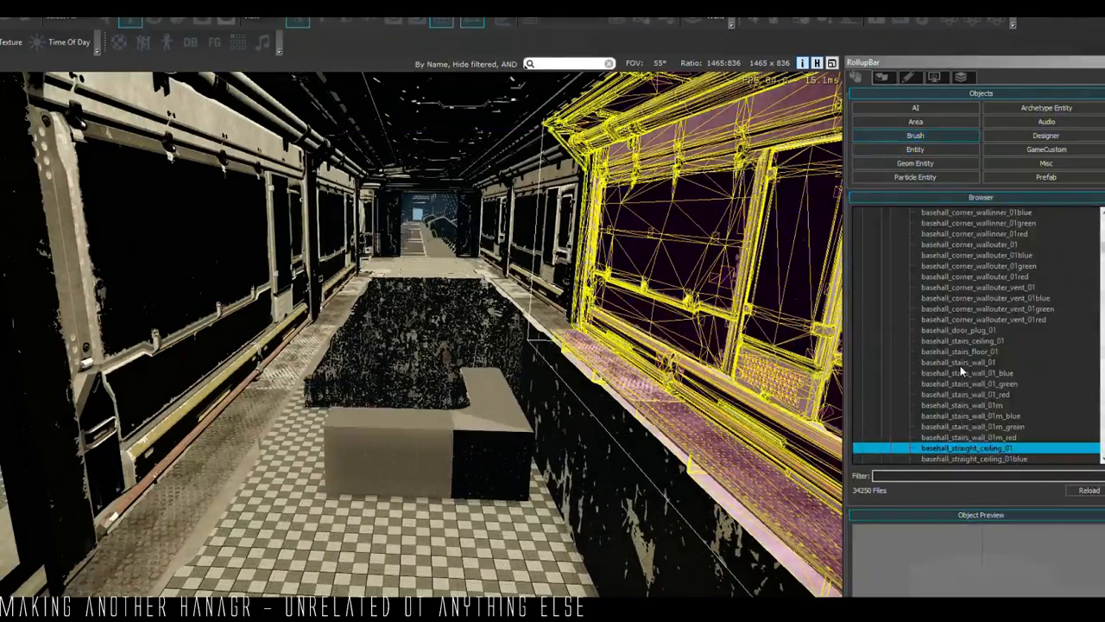
left_click(964, 365)
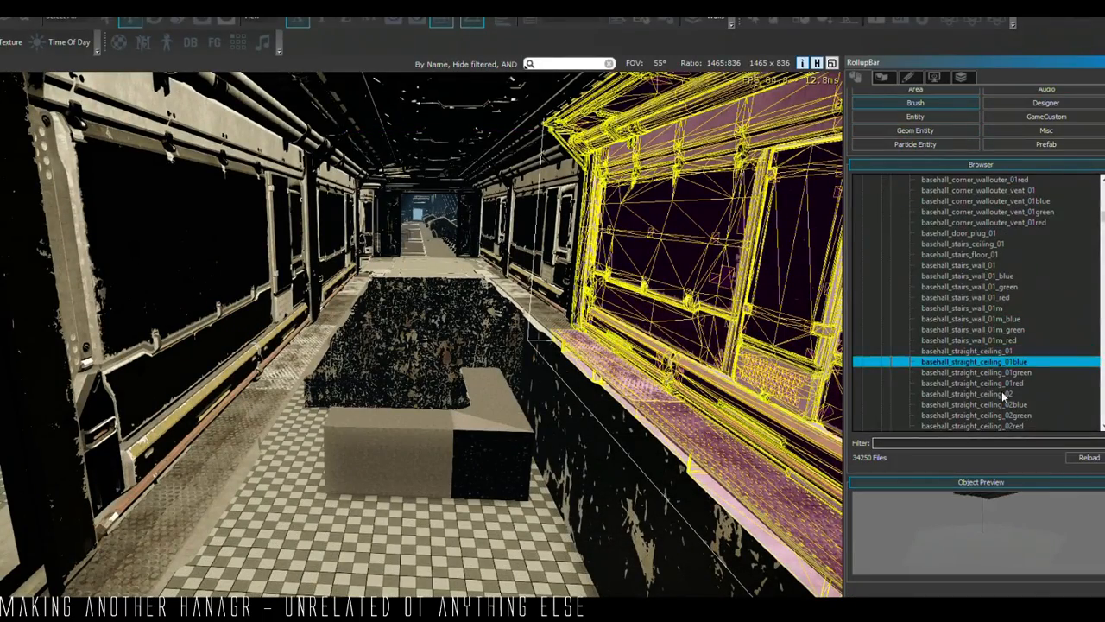
left_click(1002, 393)
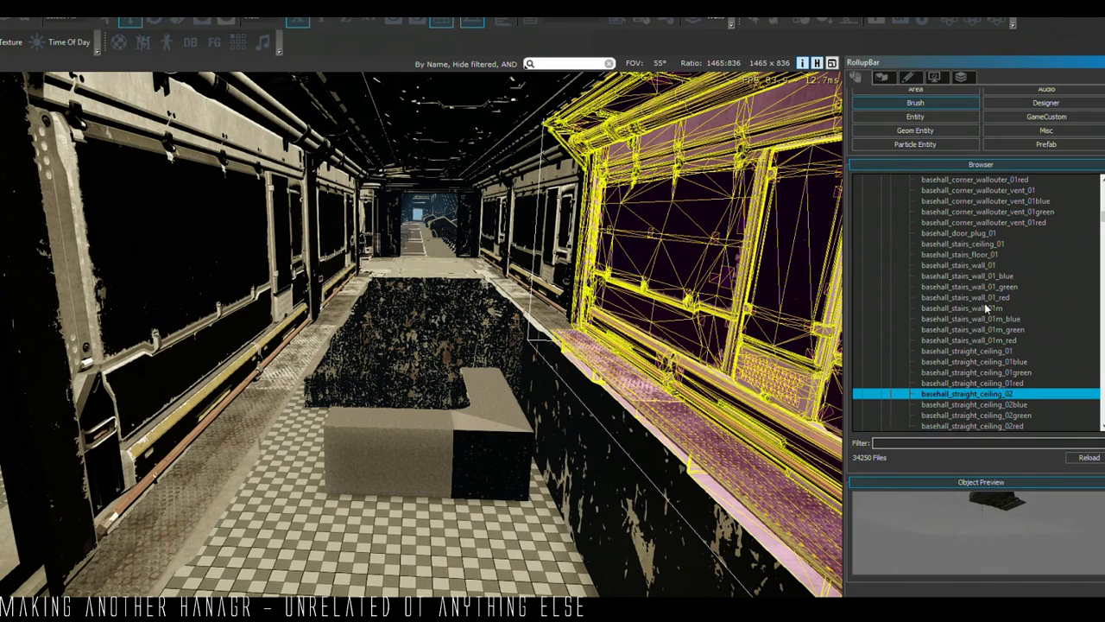
left_click(984, 252)
scroll(982, 260, "down", 3)
left_click(995, 352)
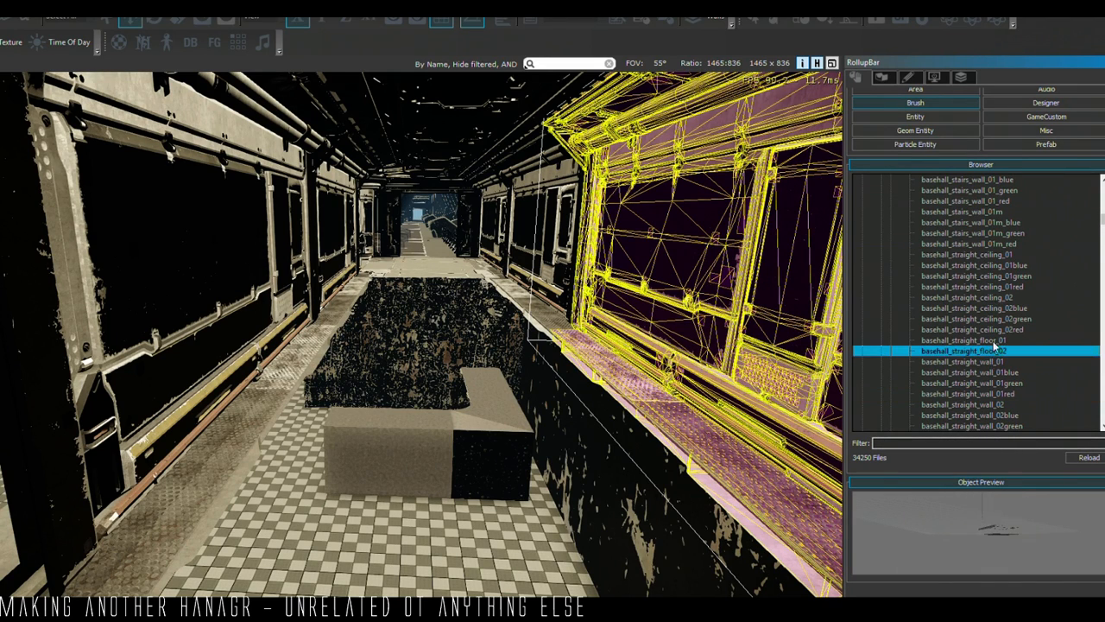
Step: Place basehall_straight_floor_01 over the stairwell and rotate it about Z along the corridor
left_click(984, 342)
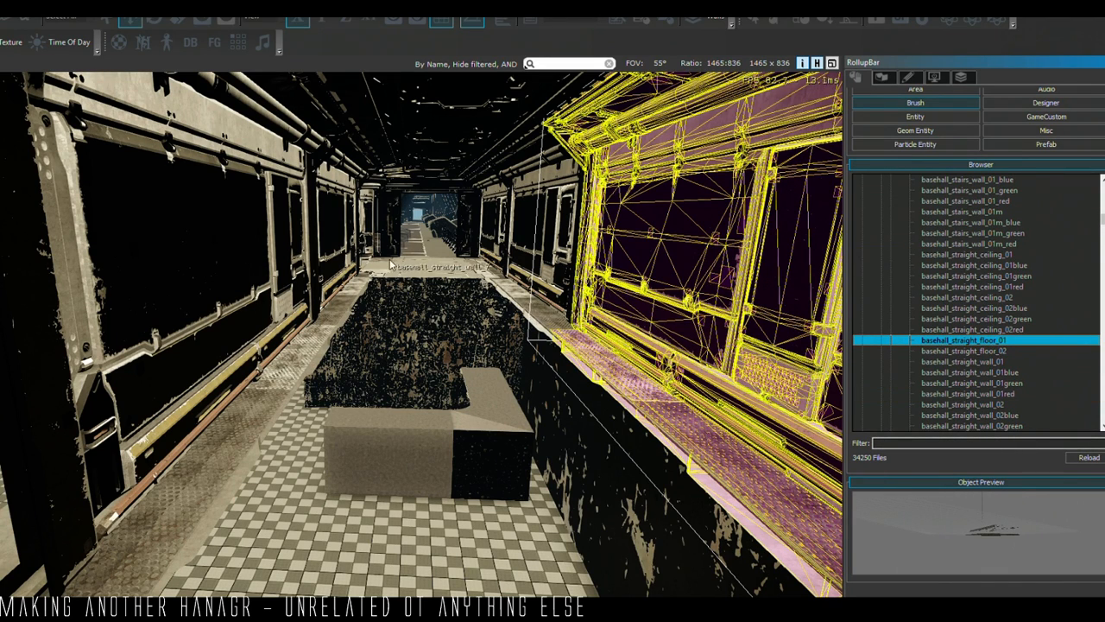
left_click_drag(390, 263, 350, 315)
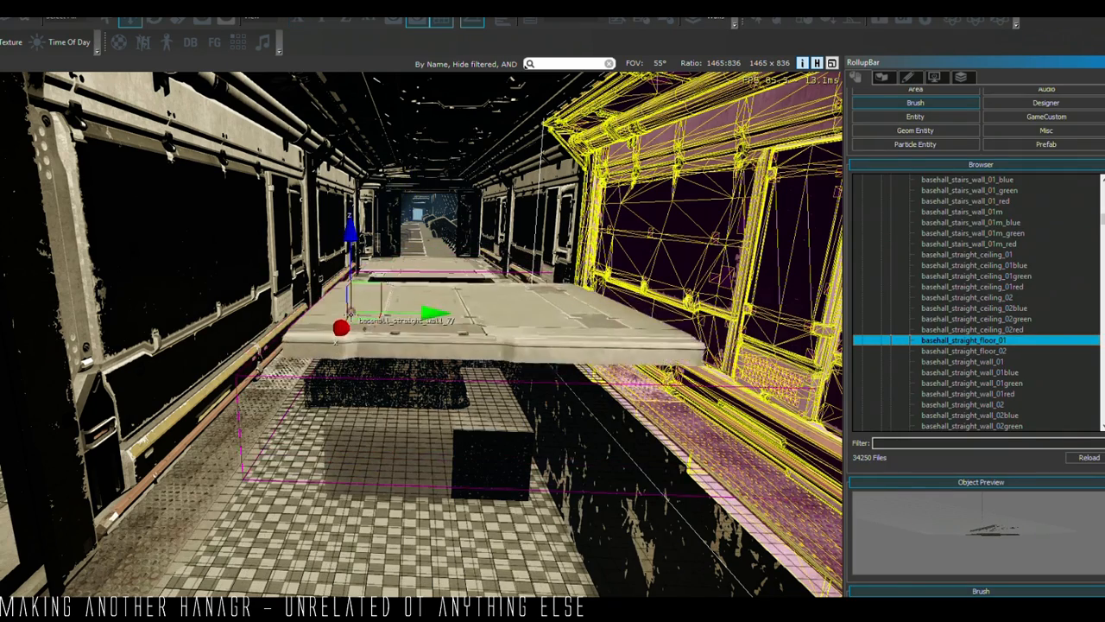
left_click(350, 312)
key("2")
left_click_drag(349, 233, 354, 218)
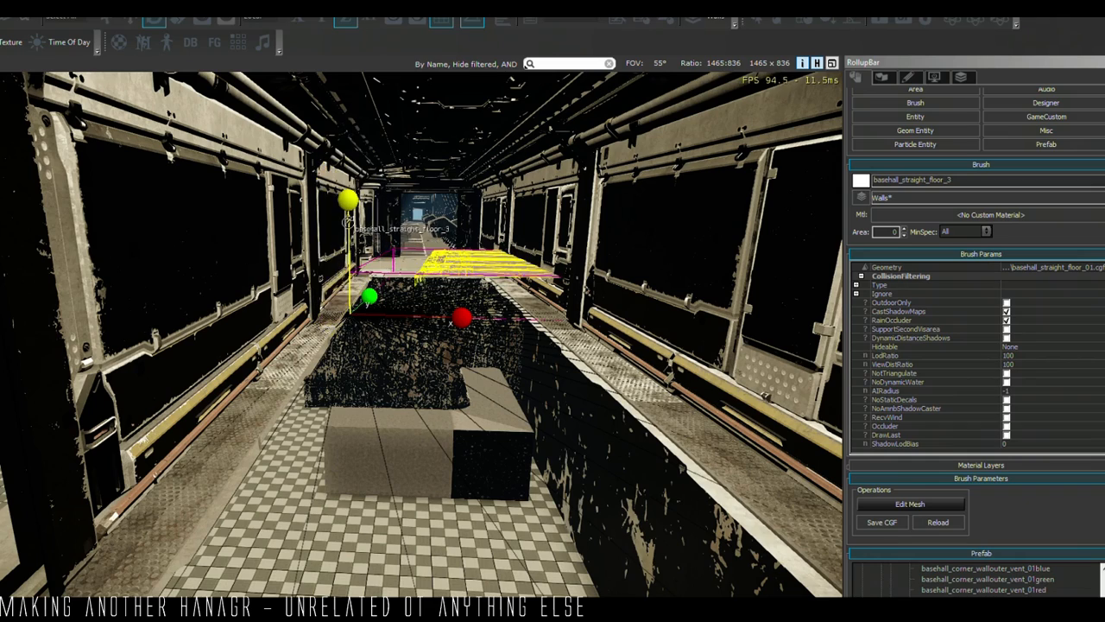
Step: Select the elevator platform and lower it
left_click(373, 329)
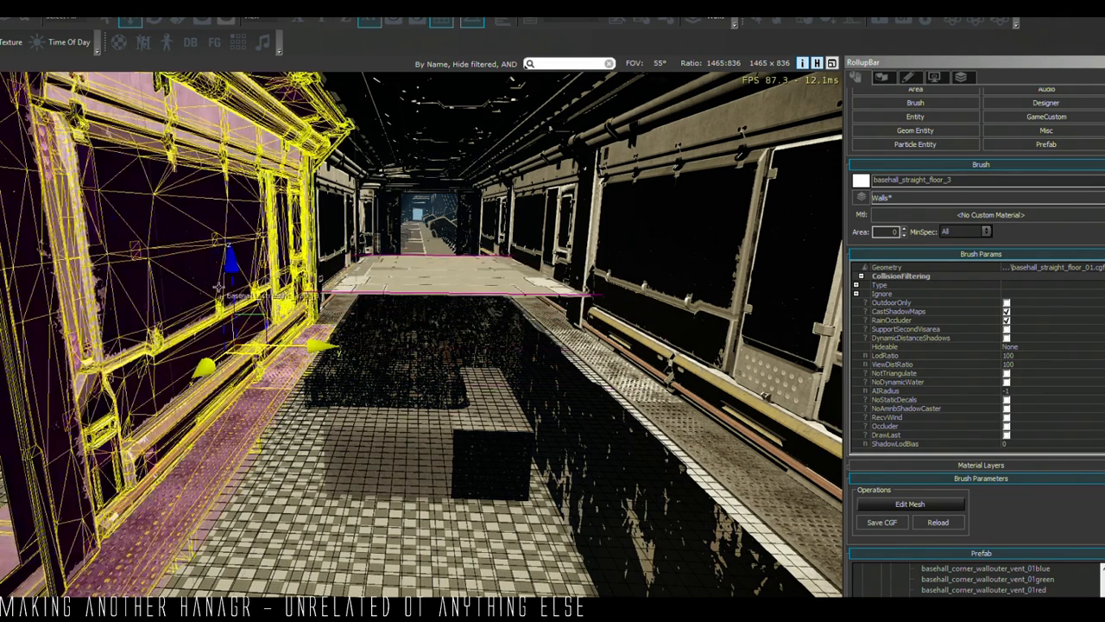
left_click_drag(230, 288, 236, 331)
key("w")
right_click_drag(241, 331, 346, 328)
right_click_drag(350, 238, 487, 441)
key("w")
Step: Slide the floor slab back against the wall and copy it
left_click_drag(500, 370, 503, 373)
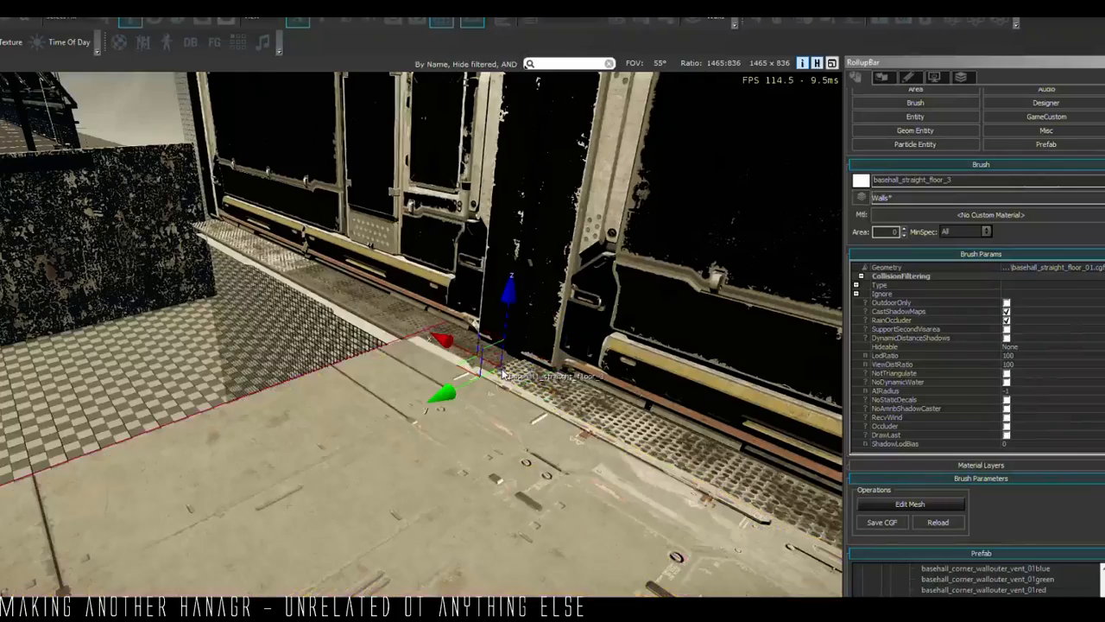
key("ctrl+c")
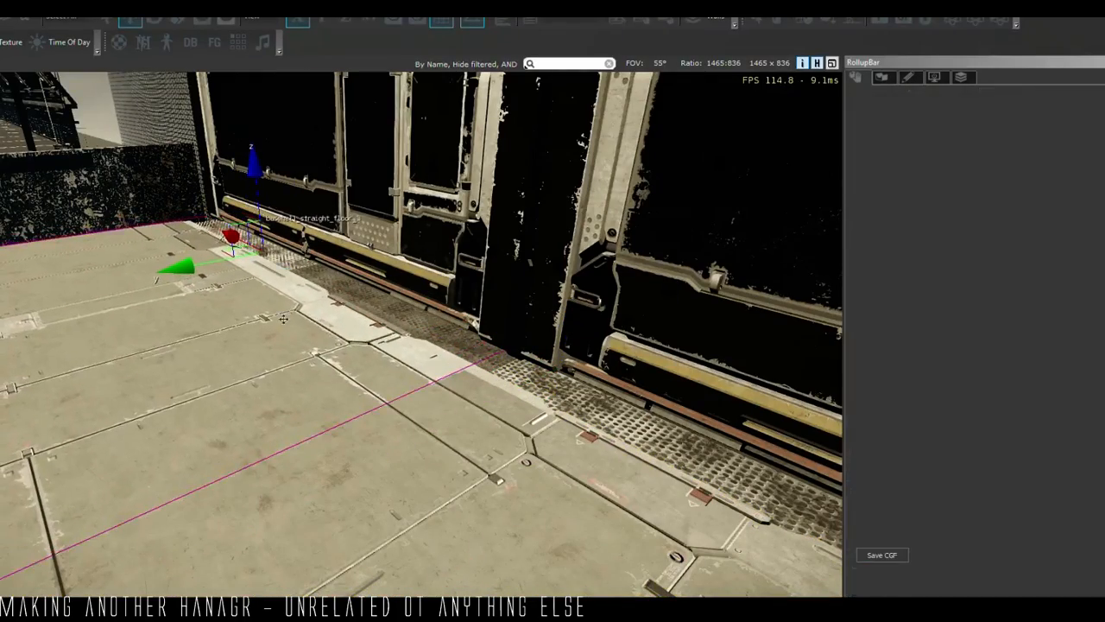
right_click_drag(259, 216, 270, 330)
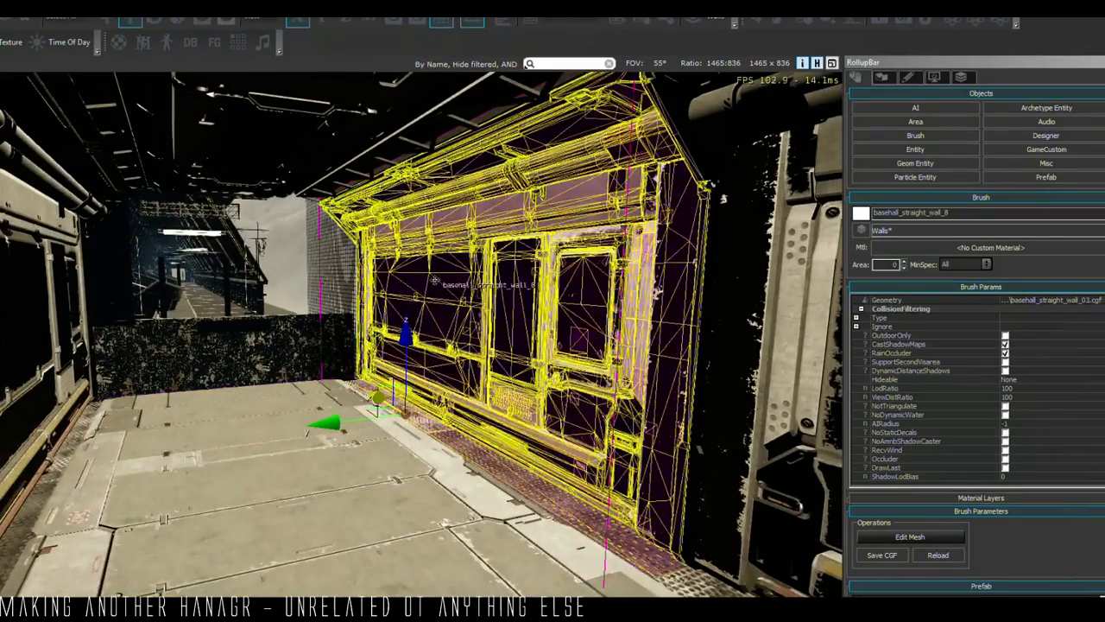
Step: Clone basehall_straight_wall_8 down the corridor as basehall_straight_wall_10, then select Group_Stairs2
left_click_drag(377, 399, 350, 378, "shift")
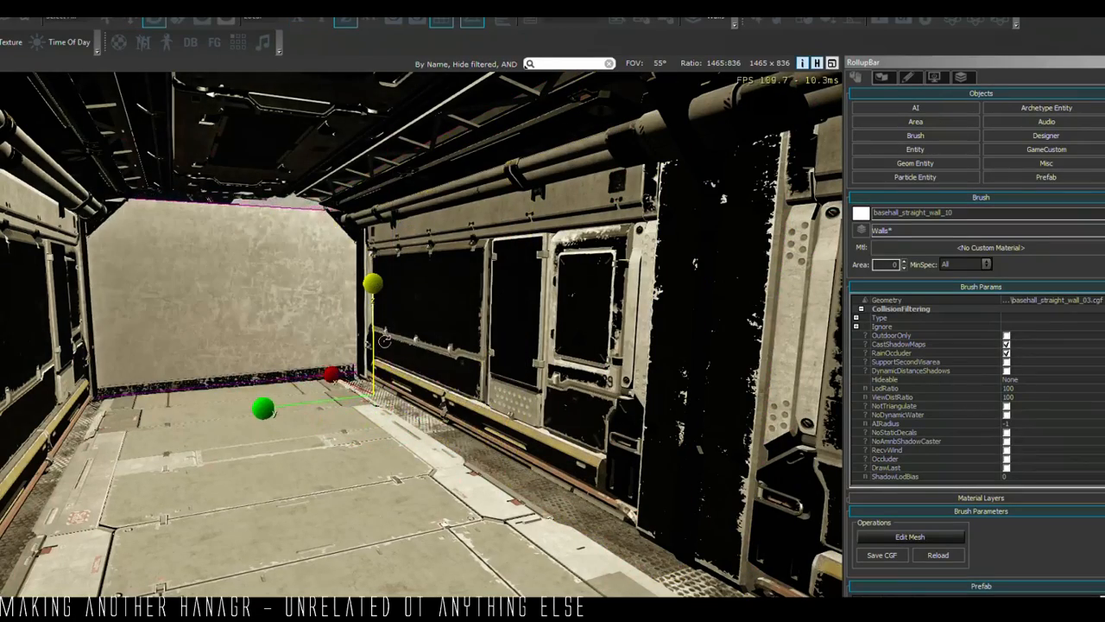
key("1")
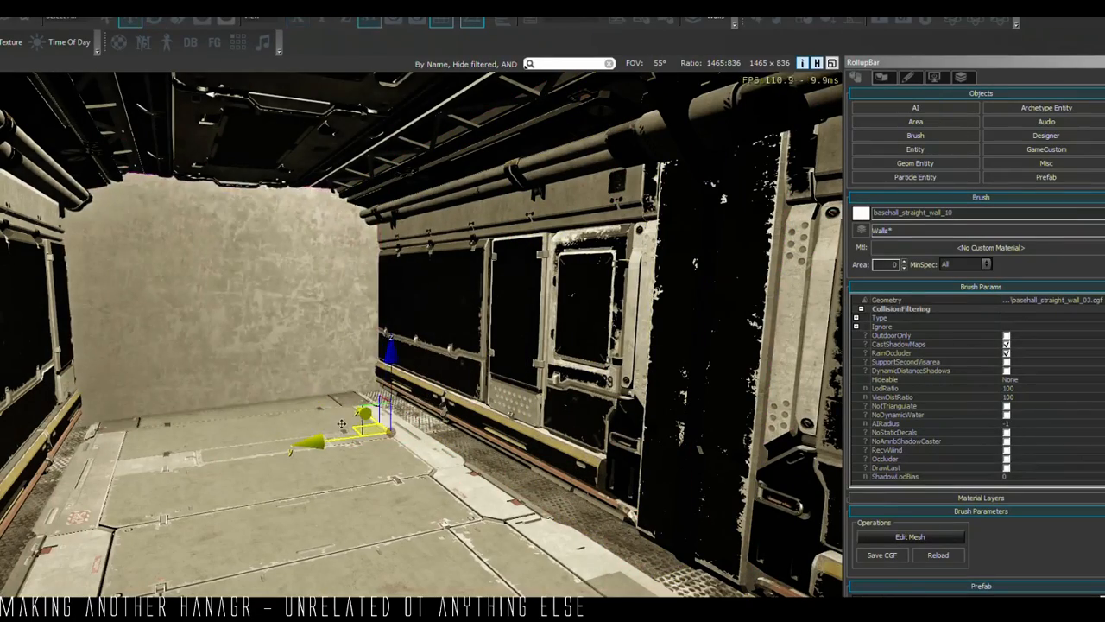
right_click_drag(342, 423, 453, 398)
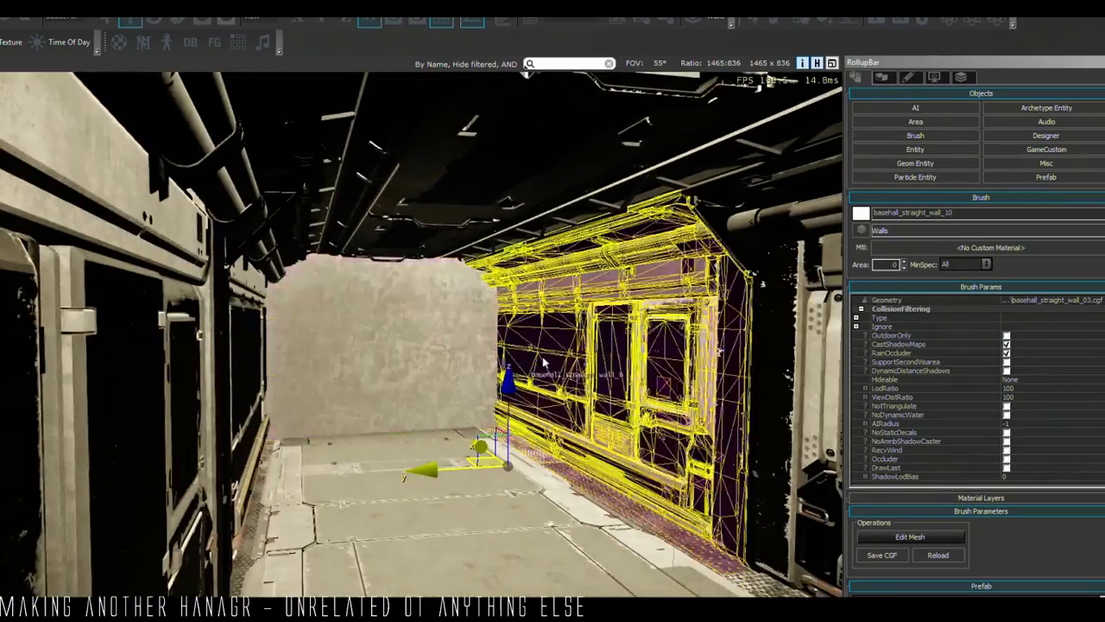
mouse_move(544, 362)
right_mouse_down()
mouse_move(483, 345)
mouse_move(466, 311)
mouse_move(483, 328)
mouse_move(428, 355)
mouse_move(398, 349)
right_mouse_up()
left_click(326, 341)
mouse_move(326, 341)
right_mouse_down()
mouse_move(337, 343)
mouse_move(326, 341)
right_mouse_up()
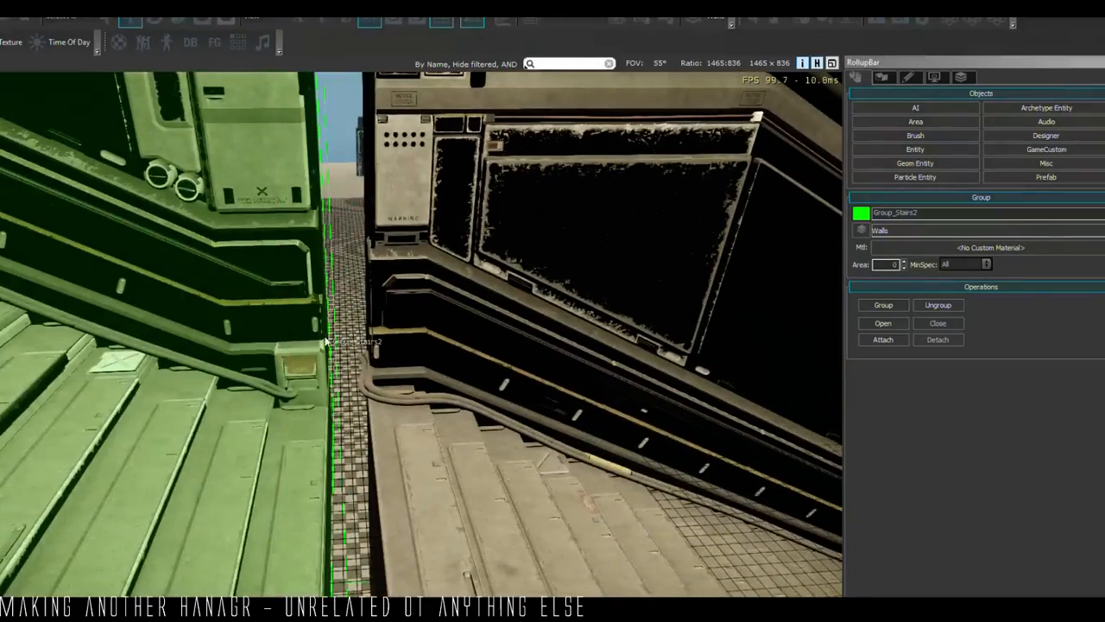
right_click_drag(255, 342, 361, 358)
right_click_drag(296, 344, 298, 384)
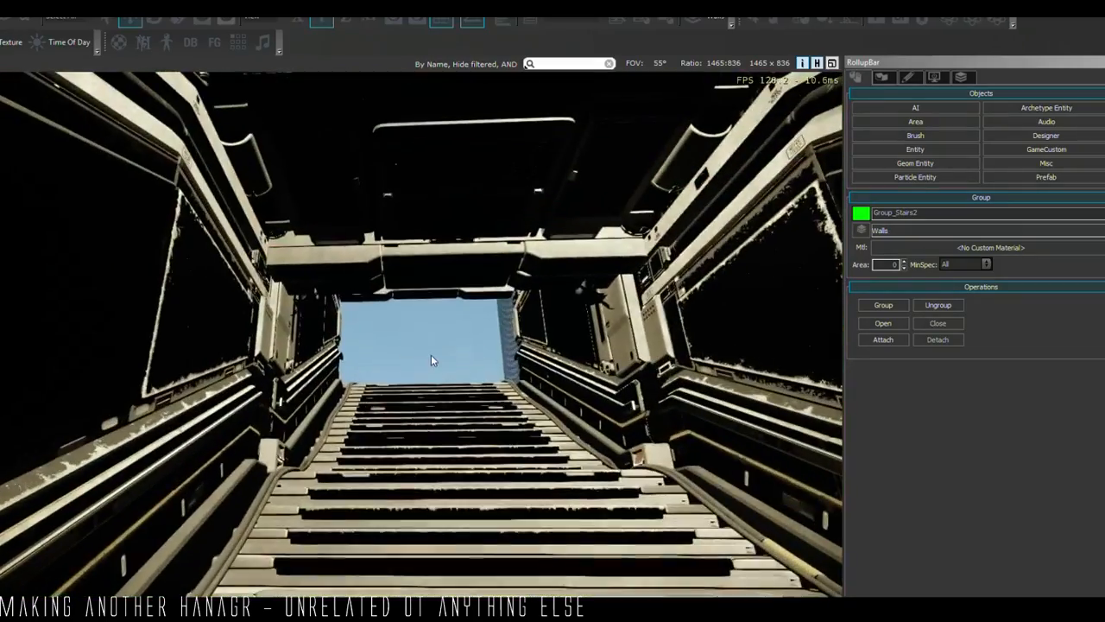
left_click(431, 354)
right_click_drag(431, 354, 419, 384)
left_click(415, 379)
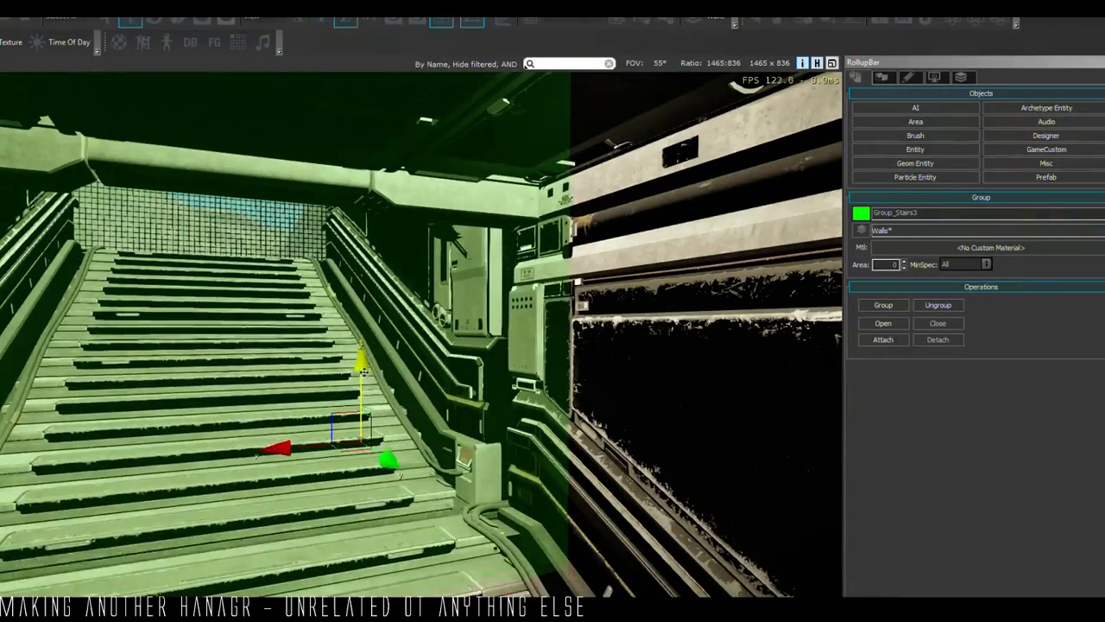
right_click_drag(382, 309, 285, 333)
left_click(400, 160)
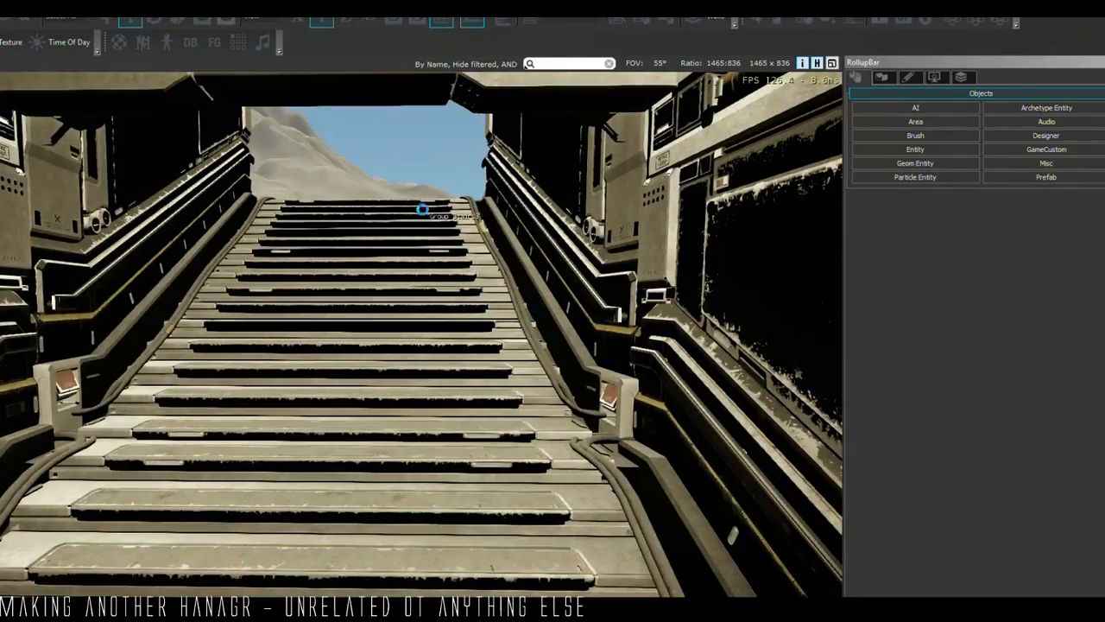
right_click_drag(423, 212, 604, 238)
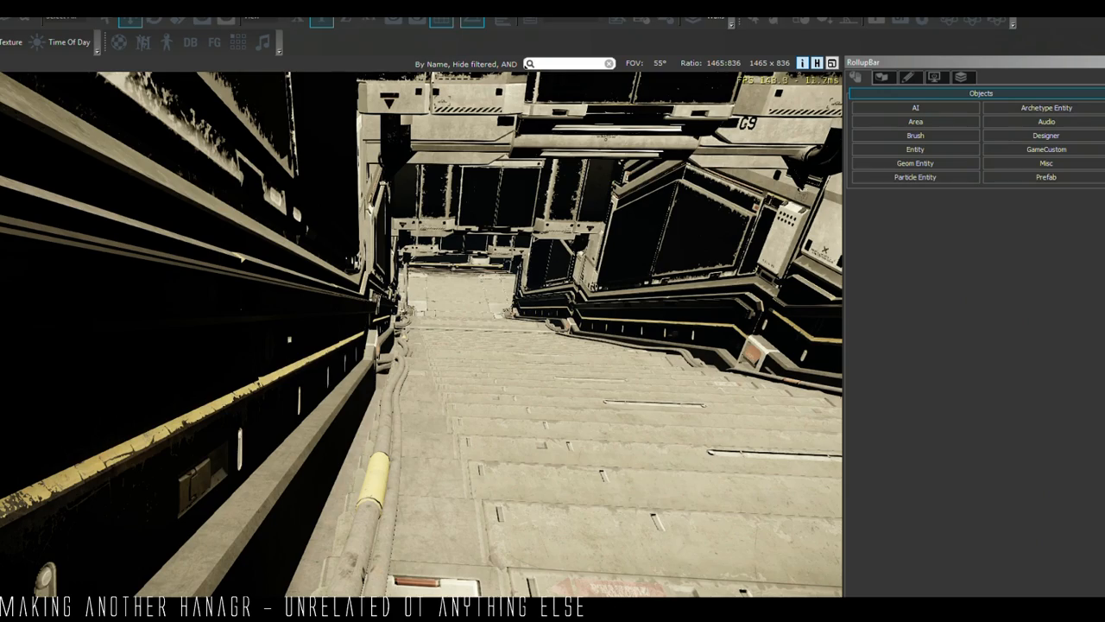
key("s")
mouse_move(698, 328)
right_mouse_down()
mouse_move(704, 311)
mouse_move(751, 316)
mouse_move(654, 323)
right_mouse_up()
key("s")
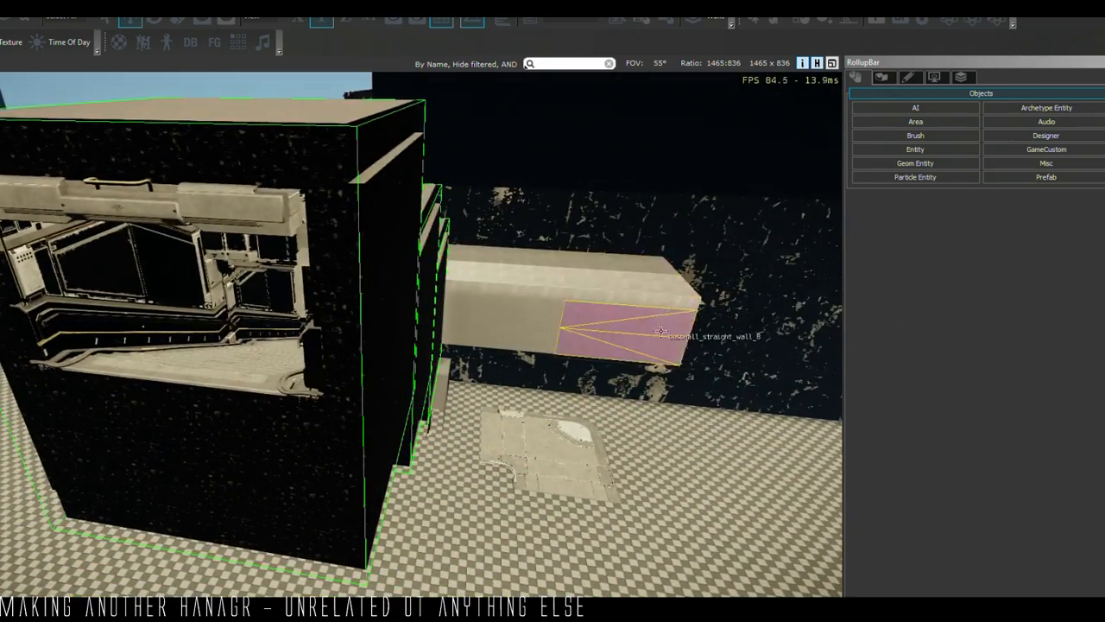
Step: Lower the straight wall piece onto the floor and clone it as a new copy
left_click(653, 323)
mouse_move(654, 323)
left_mouse_down()
mouse_move(561, 449)
mouse_move(646, 316)
left_mouse_up()
left_click_drag(646, 374, 622, 536)
key("ctrl+c")
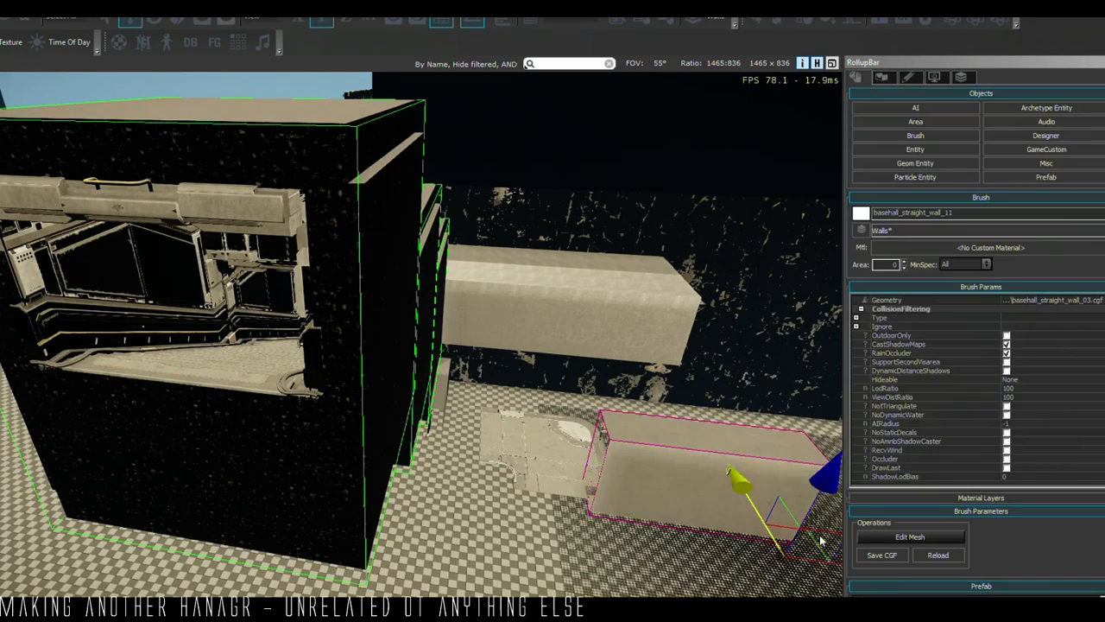
mouse_move(818, 538)
left_mouse_down()
mouse_move(378, 524)
mouse_move(57, 568)
left_mouse_up()
right_click_drag(57, 568, 322, 478)
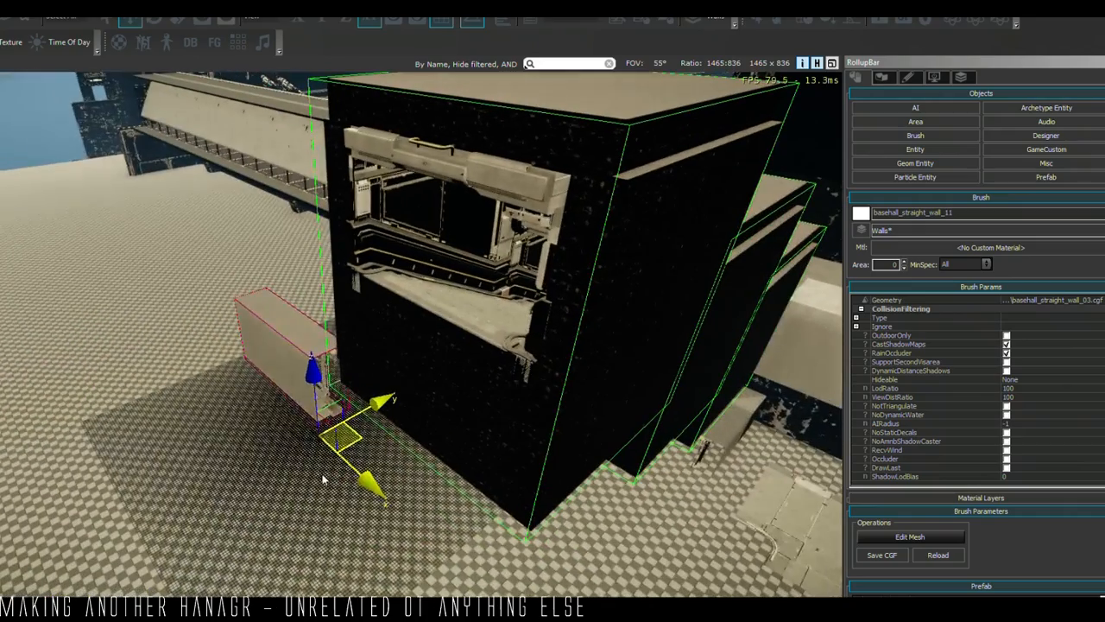
Step: Rotate the copied wall into its final orientation
key("3")
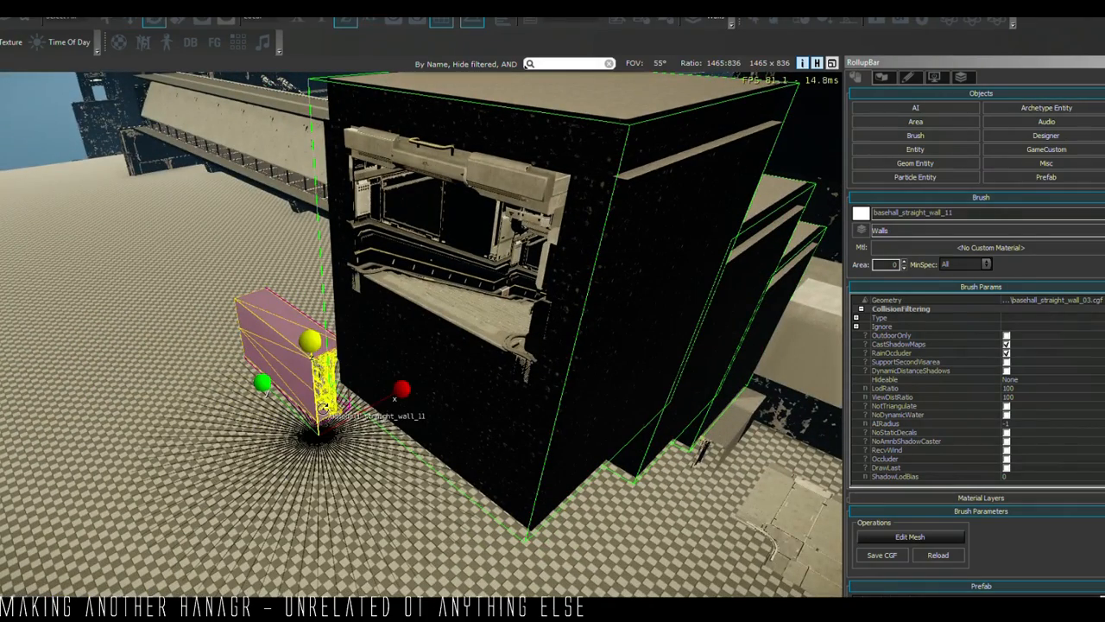
left_click_drag(323, 406, 324, 460)
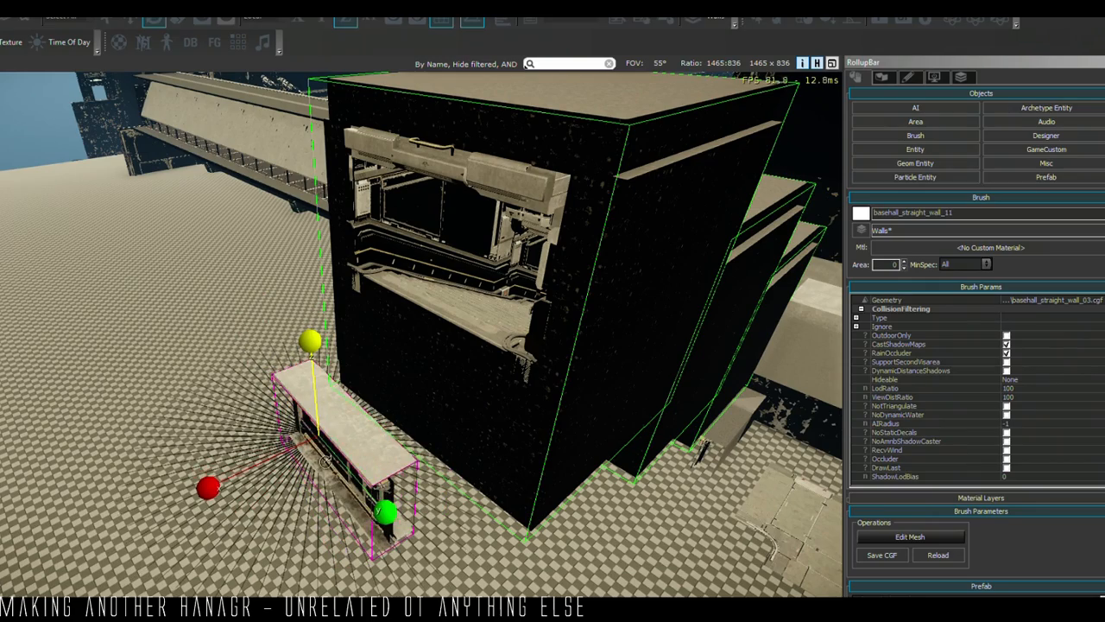
right_click_drag(387, 461, 458, 443)
key("2")
key("3")
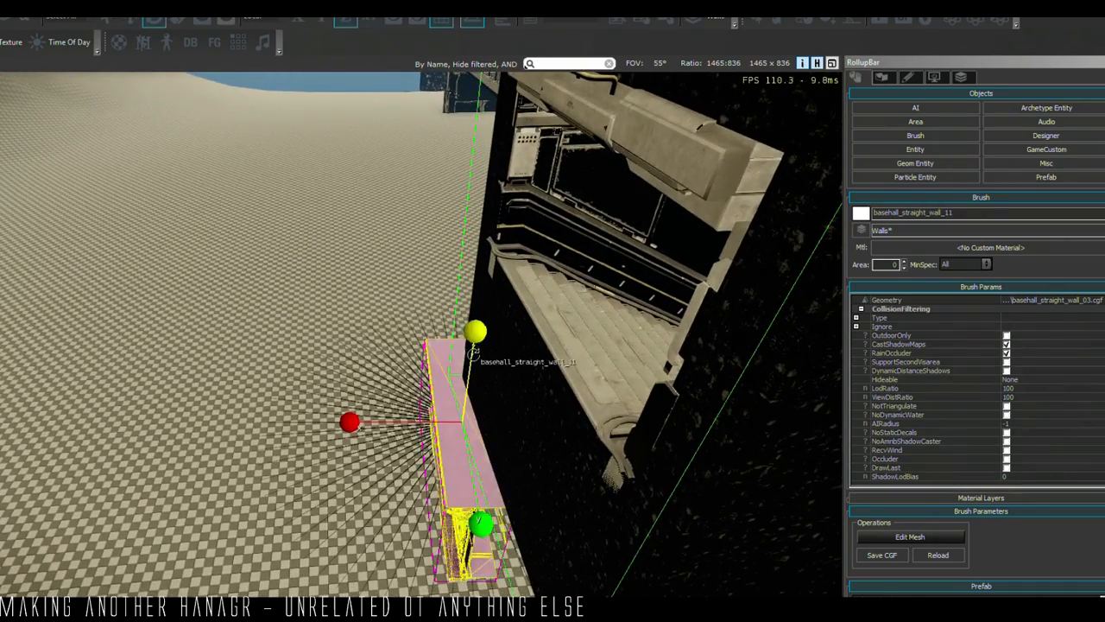
left_click_drag(475, 333, 475, 354)
key("2")
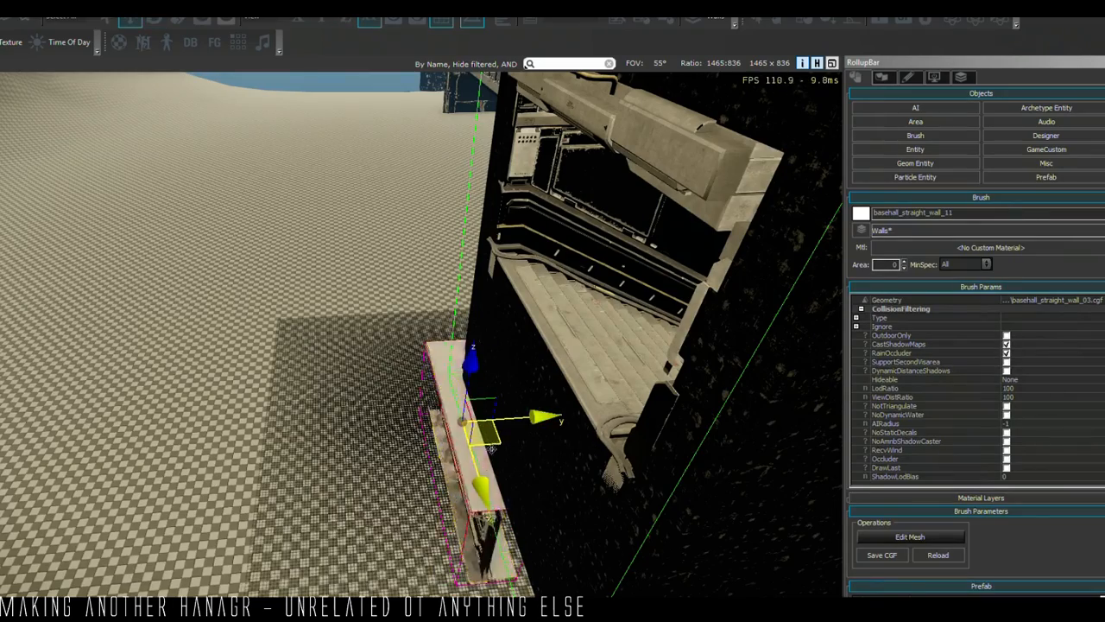
Step: Fit wall_11 up against the side of the stair box and show the level layers
mouse_move(490, 448)
right_mouse_down()
mouse_move(527, 451)
mouse_move(557, 521)
right_mouse_up()
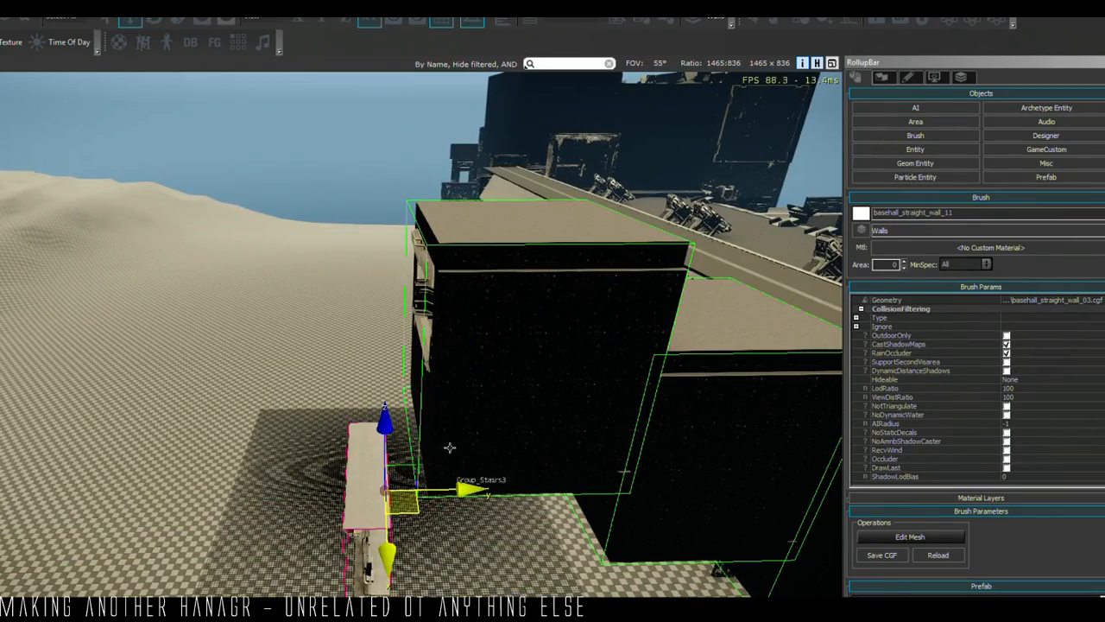
mouse_move(415, 467)
left_mouse_down()
mouse_move(422, 287)
mouse_move(445, 293)
left_mouse_up()
key("w")
right_click_drag(444, 293, 429, 376)
left_click_drag(426, 374, 426, 351)
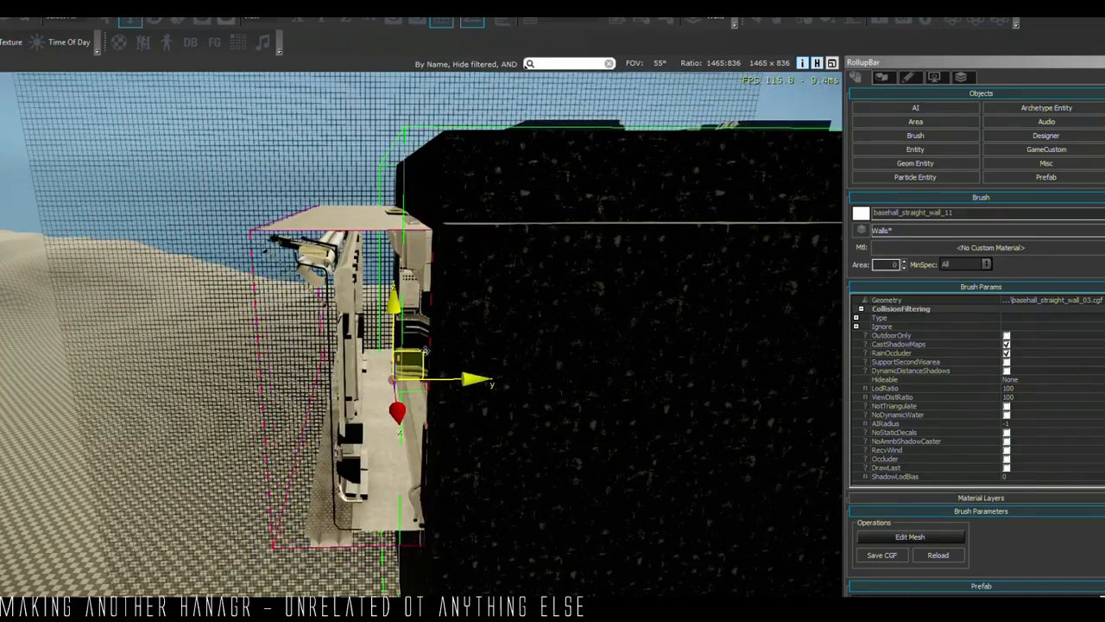
key("w")
right_click_drag(459, 449, 635, 392)
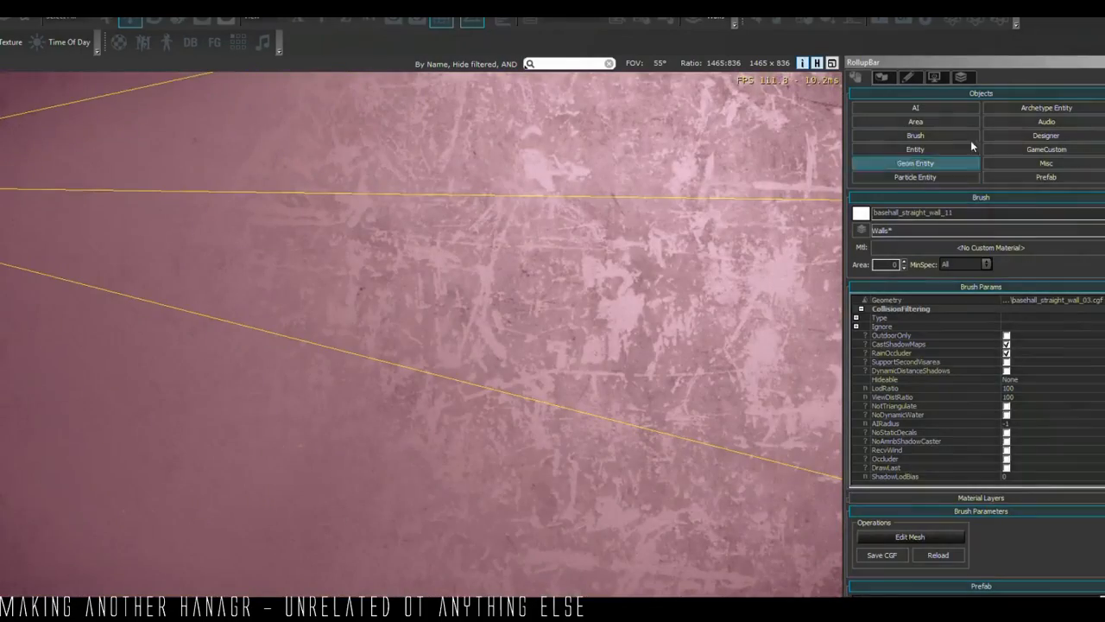
left_click(961, 77)
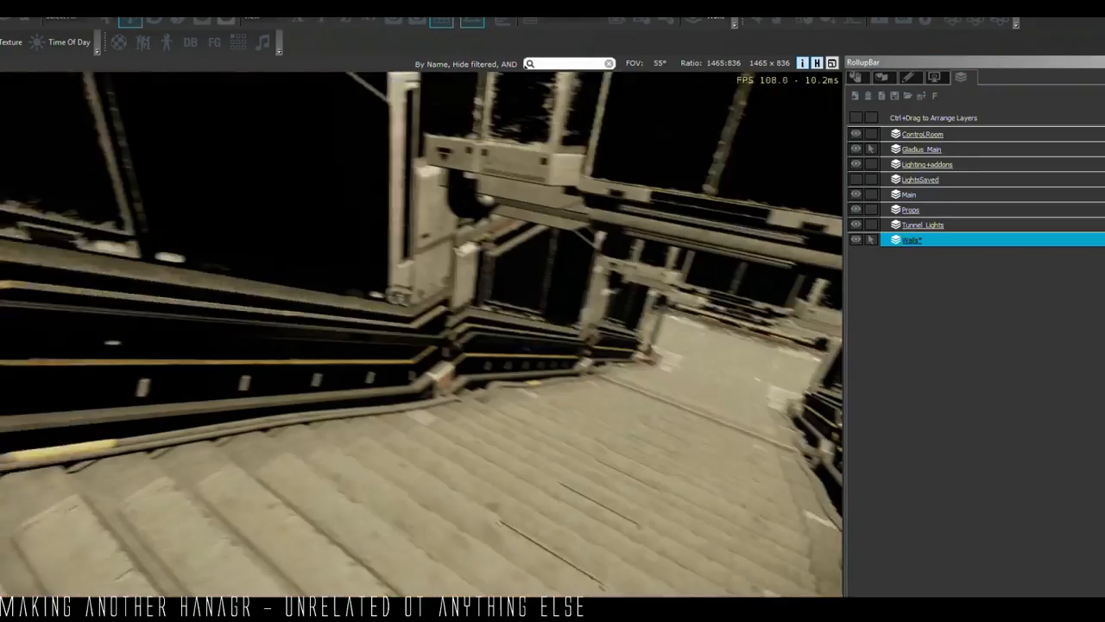
Step: Save the Walls layer
key("ctrl+s")
right_click_drag(406, 338, 381, 351)
key("w")
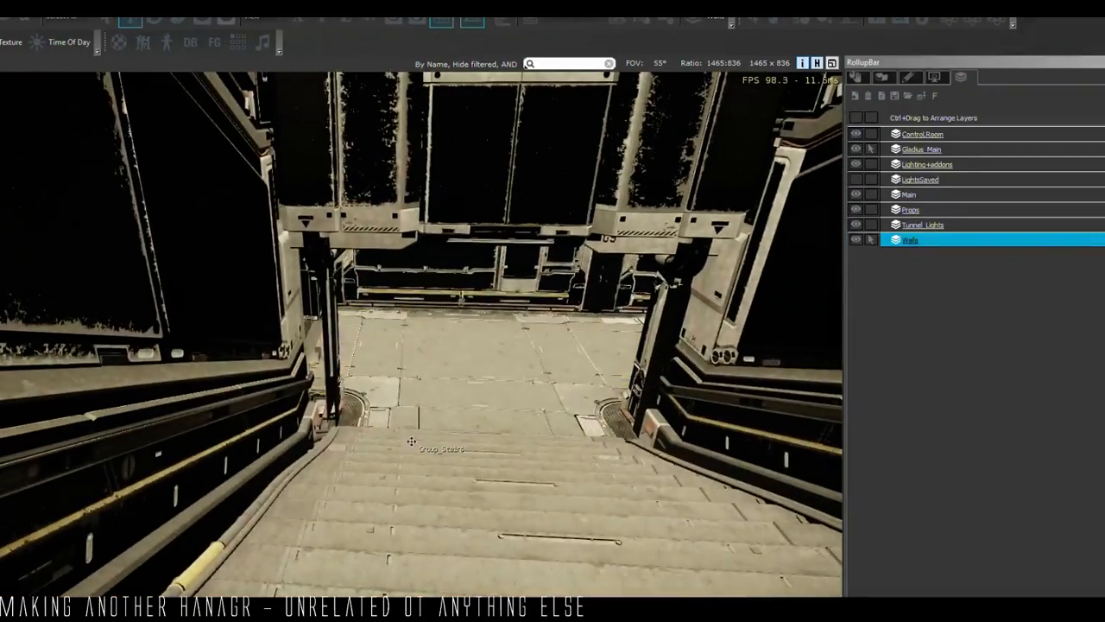
Step: Select, frame and open Group_Stairs, adding Group_Stairs2 to the selection
left_click(411, 441)
key("z")
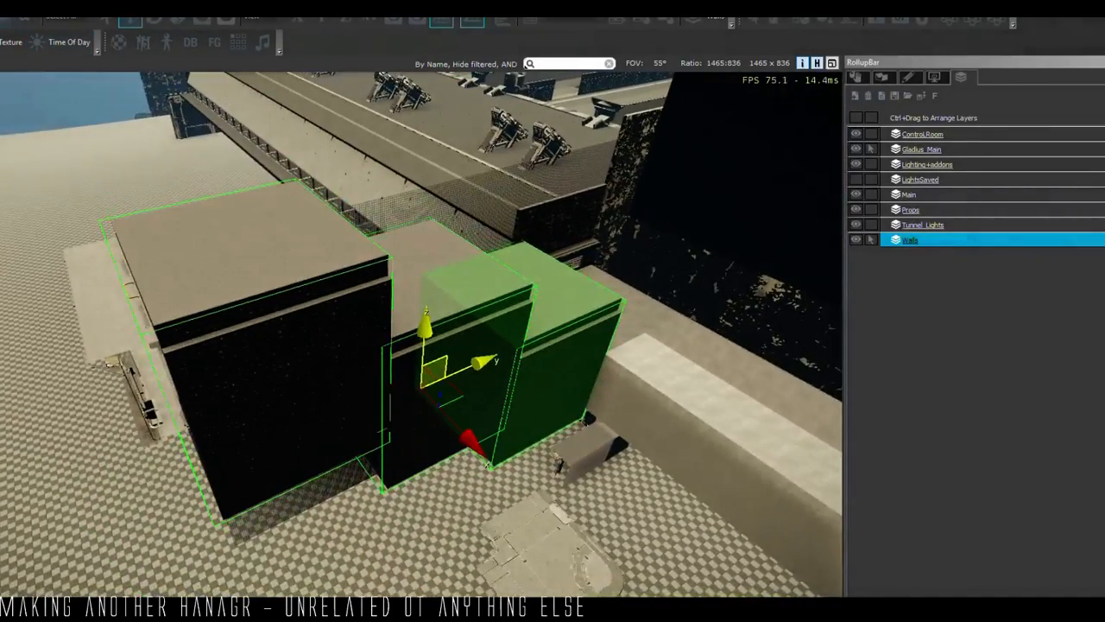
left_click(140, 42)
left_click(240, 274)
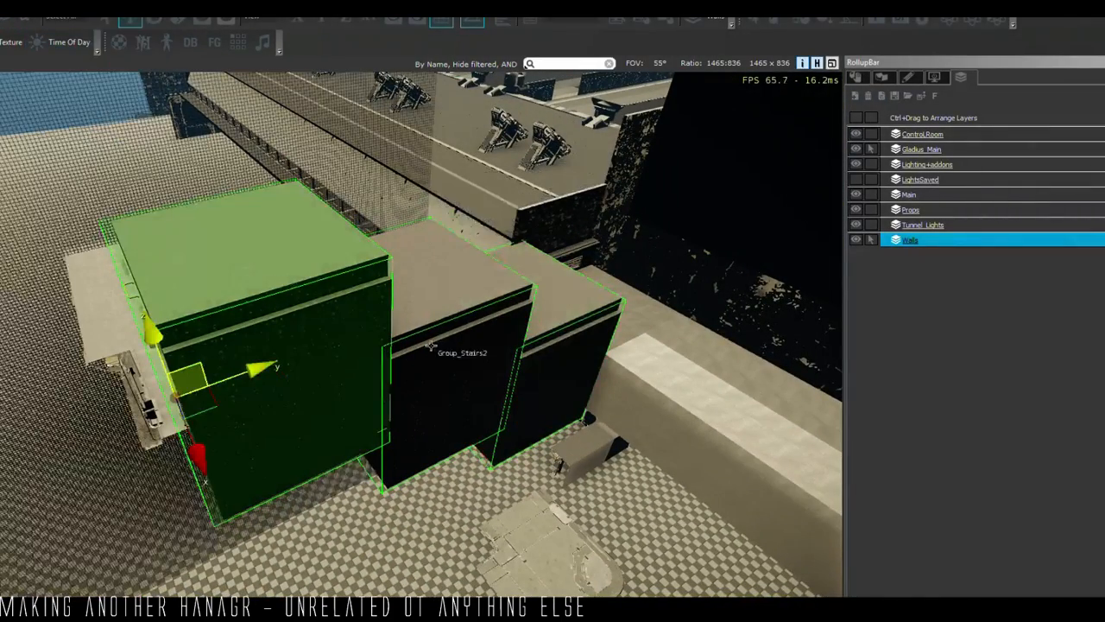
left_click(498, 352, "ctrl")
Step: Shift the selected stair pieces along the X axis
right_click_drag(372, 259, 237, 285)
key("w")
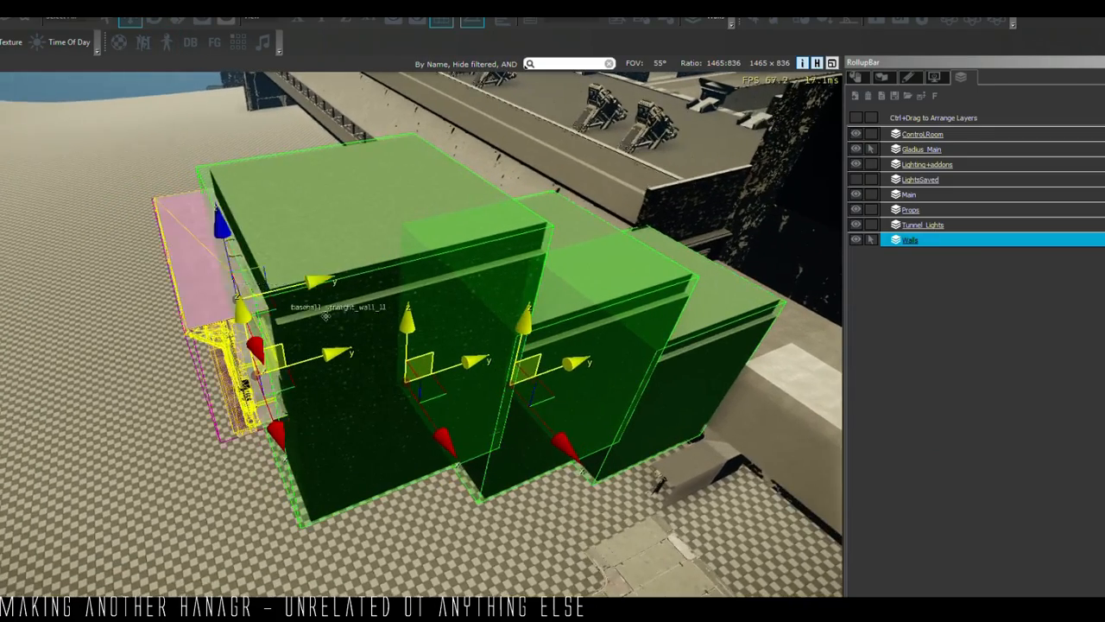
key("w")
right_click_drag(325, 316, 454, 294)
key("s")
key("s")
mouse_move(320, 548)
left_mouse_down()
mouse_move(334, 551)
mouse_move(324, 550)
left_mouse_up()
Step: Delete the grid shutter from the doorway at the stair foot
right_click_drag(364, 533, 353, 414)
key("w")
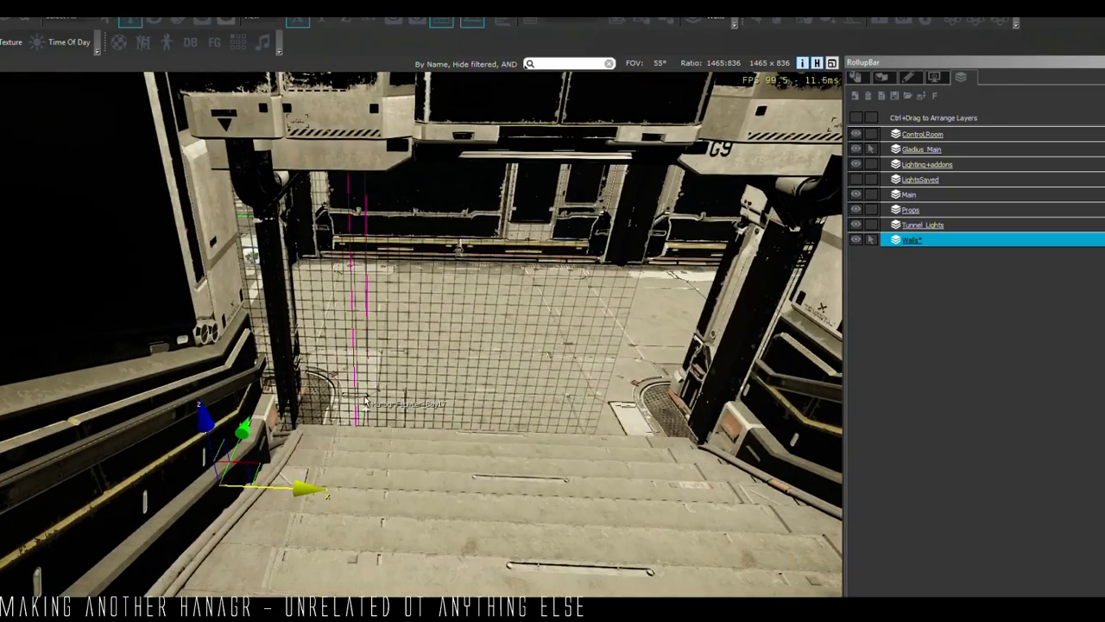
left_click(352, 417)
left_click_drag(351, 418, 205, 455)
key("r")
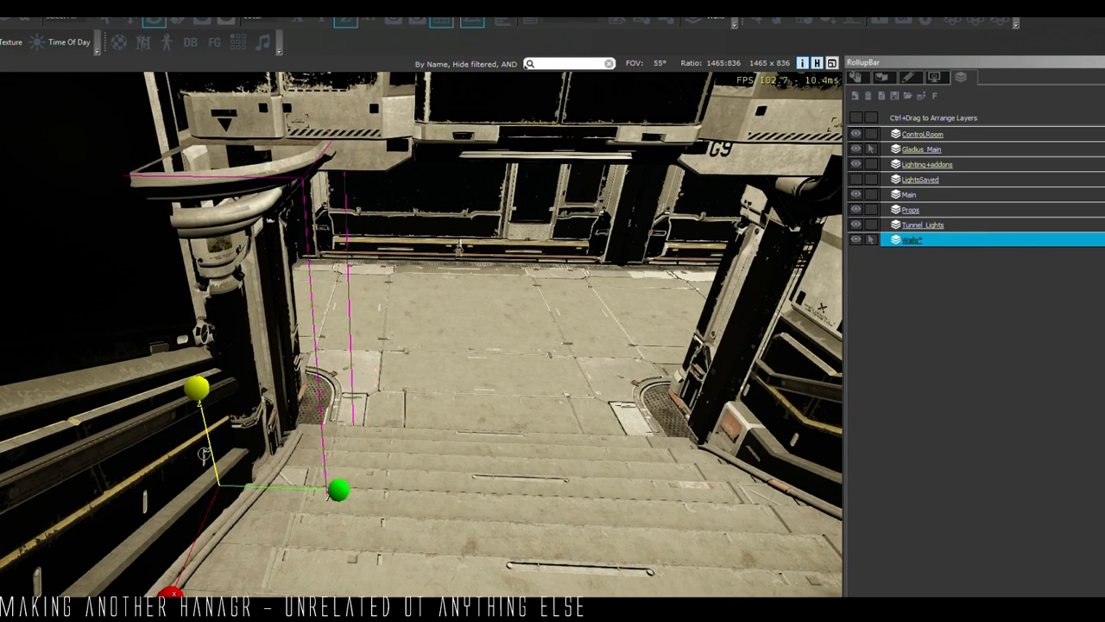
Step: Survey the floor and pillar beside the stairwell, then show the object creation categories
key("d")
right_click_drag(353, 382, 246, 382)
key("w")
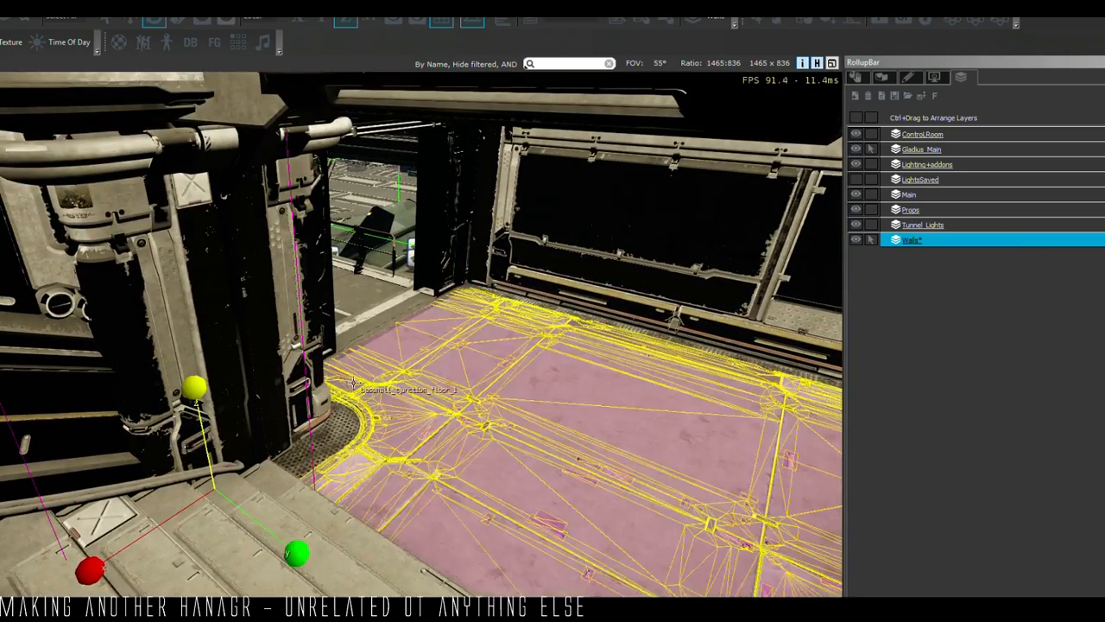
right_click_drag(348, 380, 294, 389)
key("s")
Step: Browse the Brush assets, previewing basehall_straight_wall_01 and bo_crawlspace_corner_a
key("s")
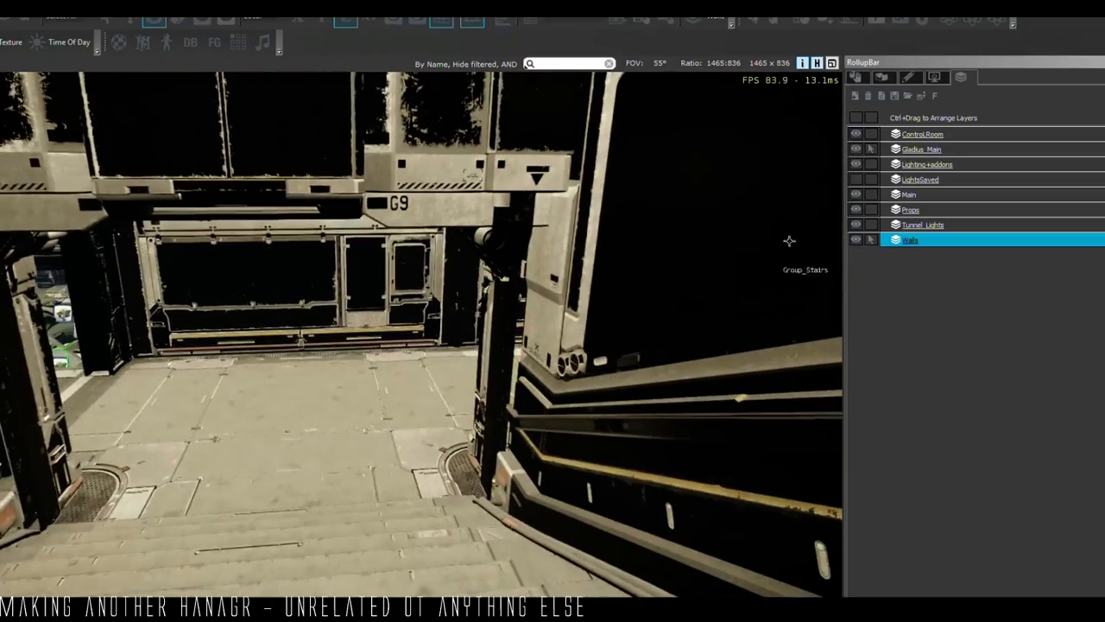
left_click(855, 77)
key("s")
left_click(929, 131)
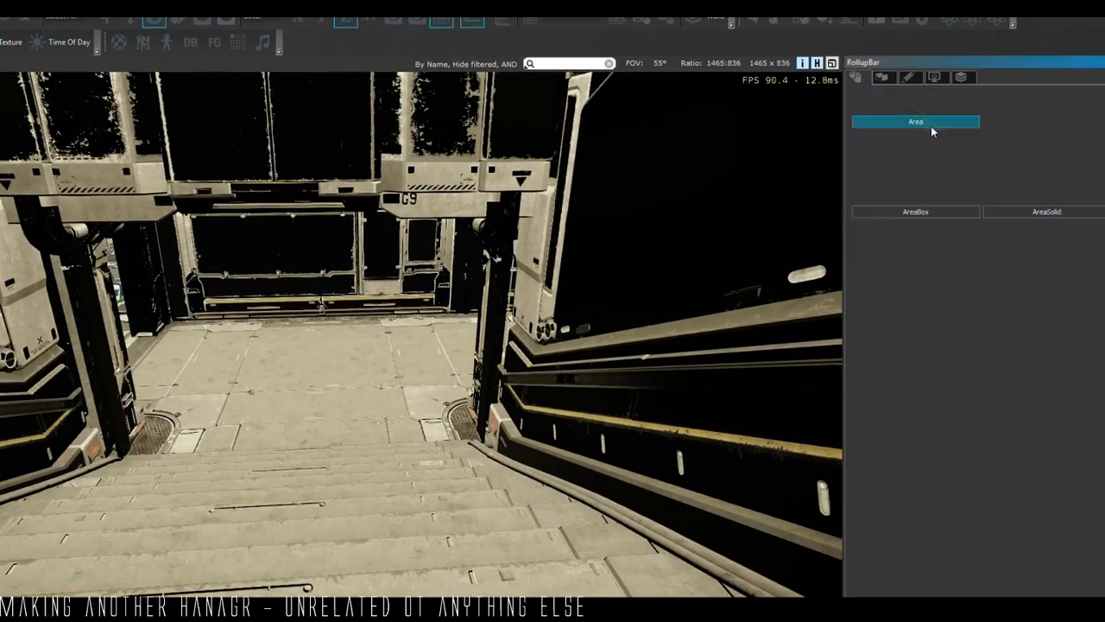
scroll(956, 385, "down", 3)
left_click(975, 349)
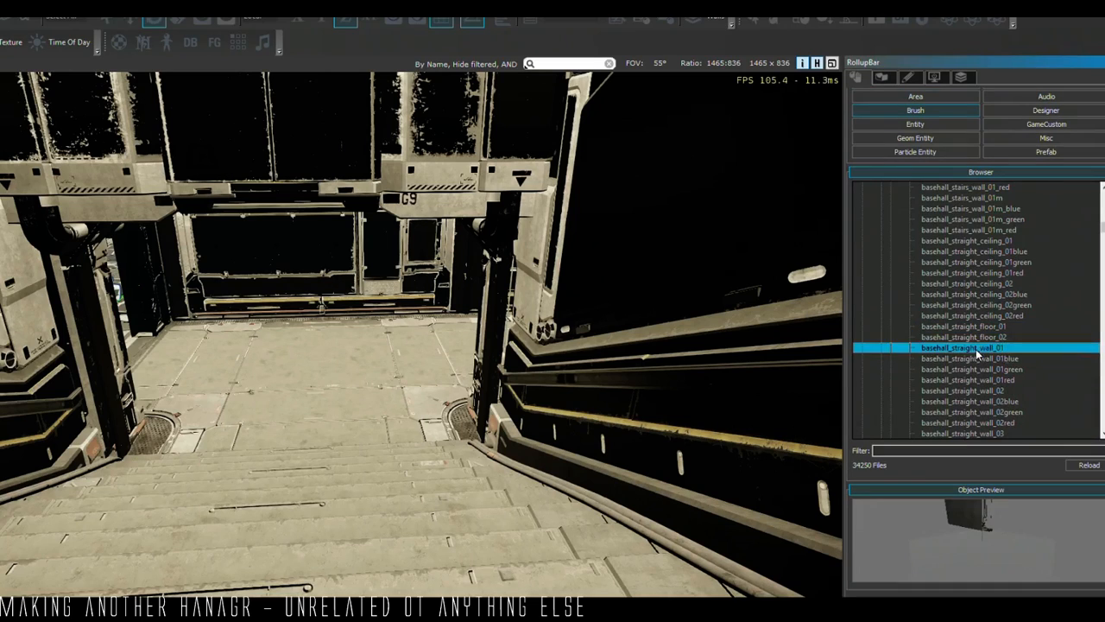
scroll(976, 433, "down", 3)
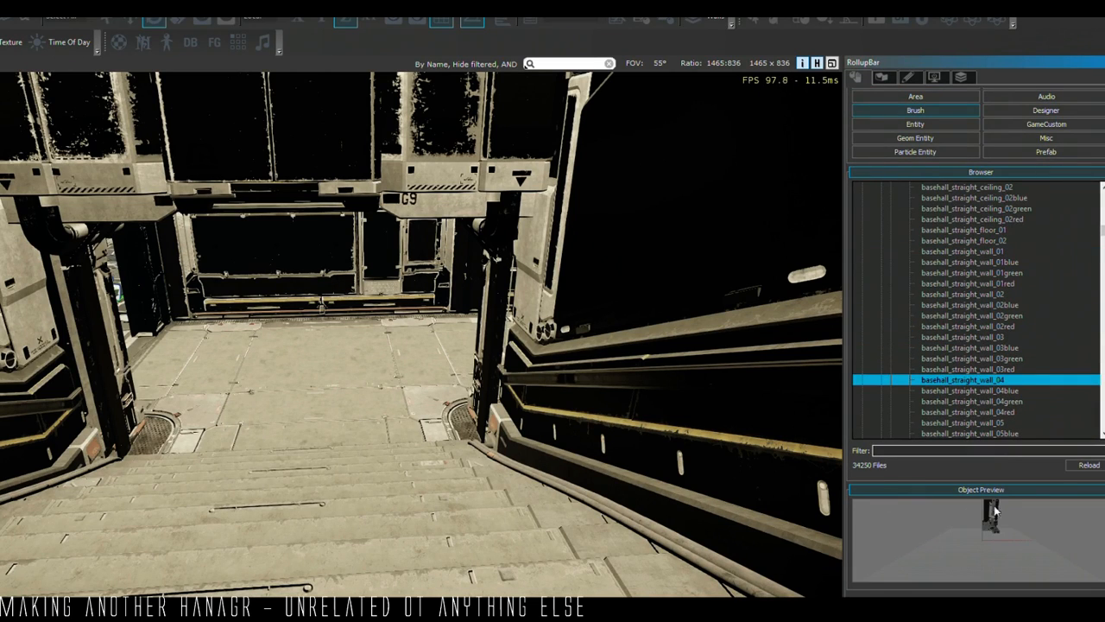
scroll(986, 382, "down", 10)
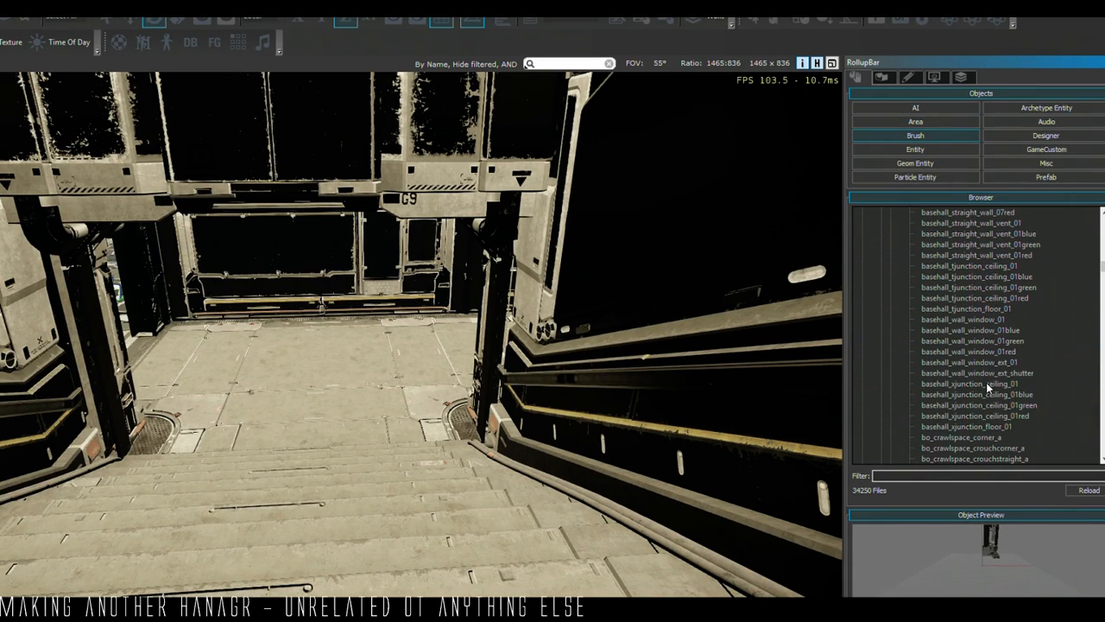
left_click(992, 318)
scroll(1000, 410, "down", 3)
left_click(987, 342)
scroll(991, 399, "down", 3)
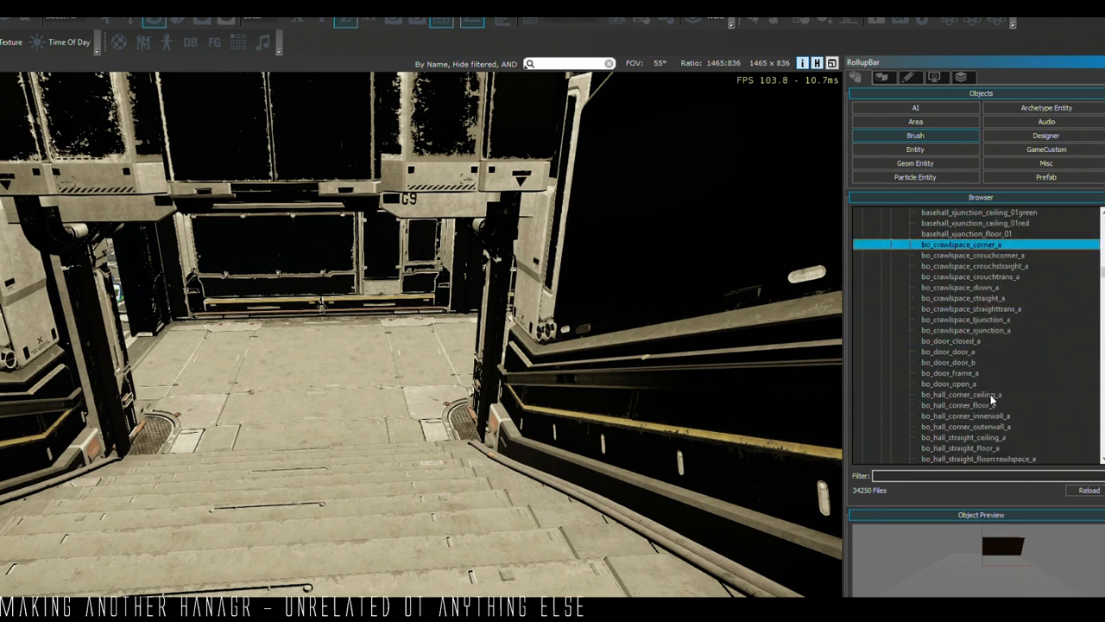
scroll(991, 399, "down", 2)
scroll(960, 562, "up", 5)
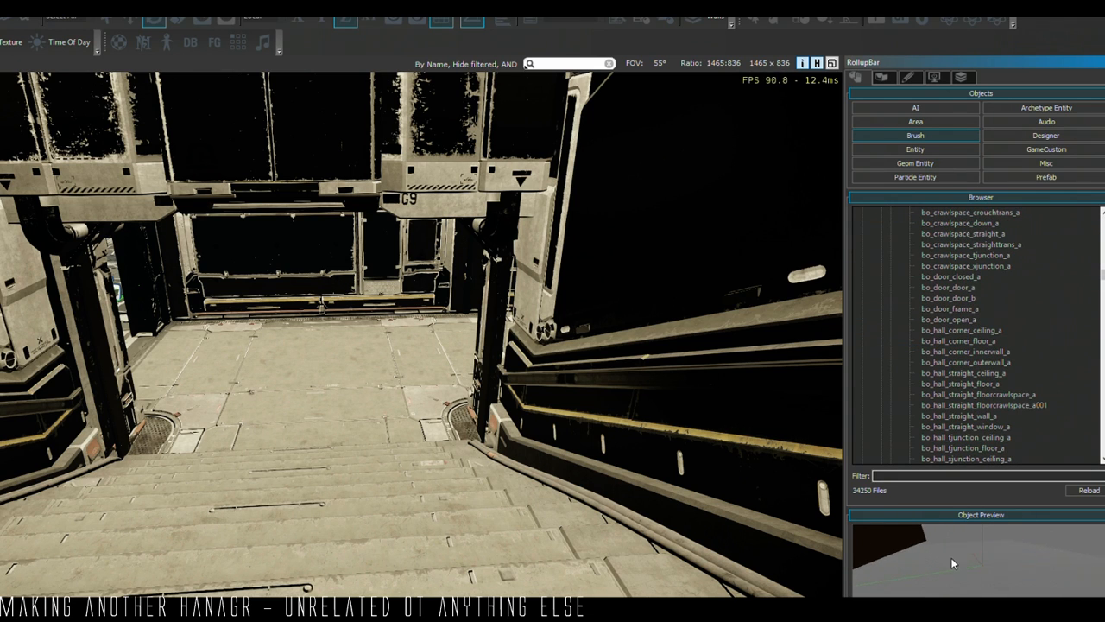
scroll(967, 346, "down", 8)
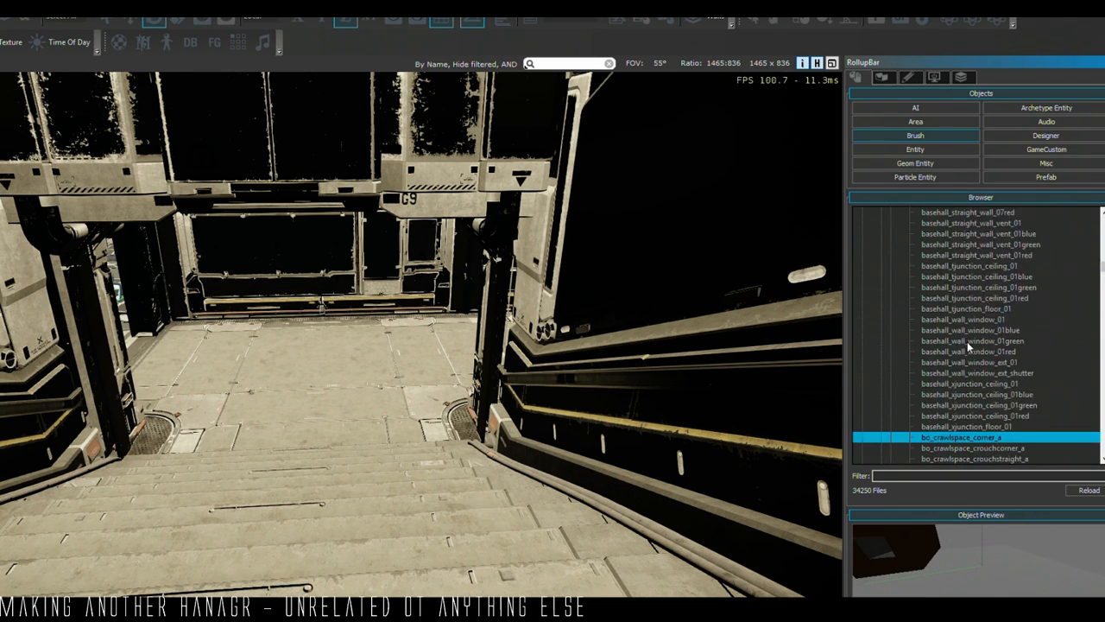
scroll(1010, 345, "down", 10)
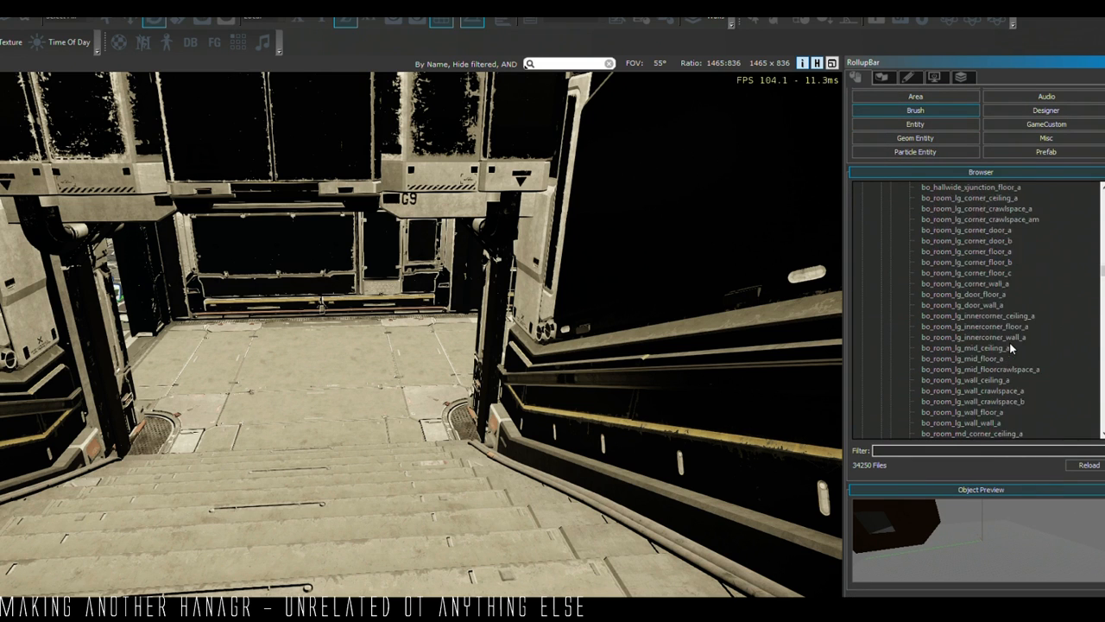
scroll(994, 356, "up", 5)
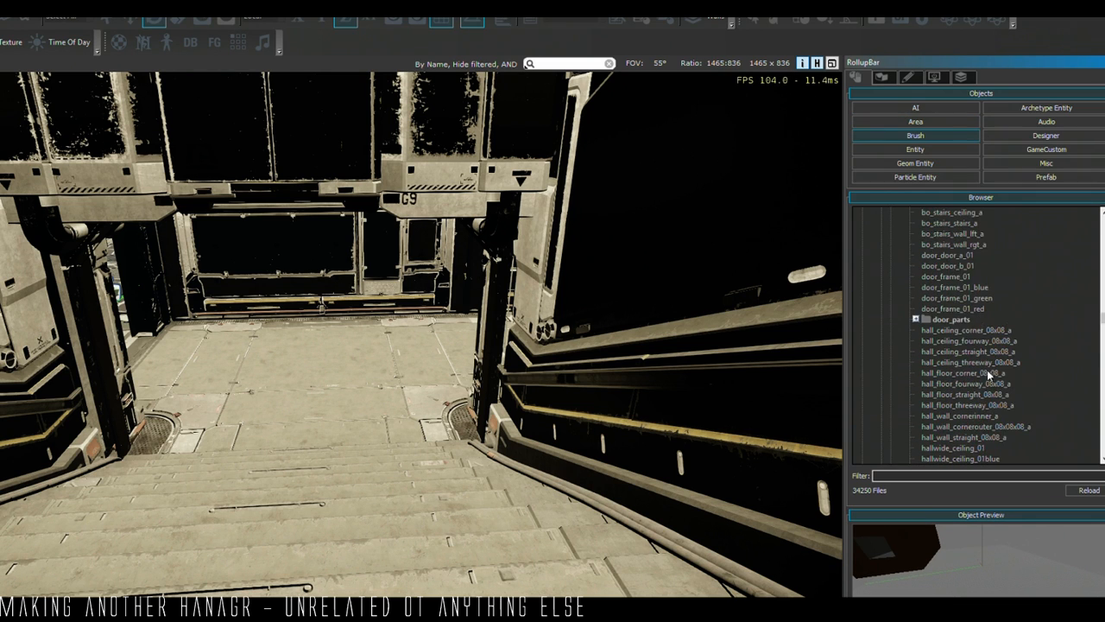
Step: Preview door_door_b_01, then place door_frame_01 at the stairwell exit
left_click(962, 265)
left_click(964, 276)
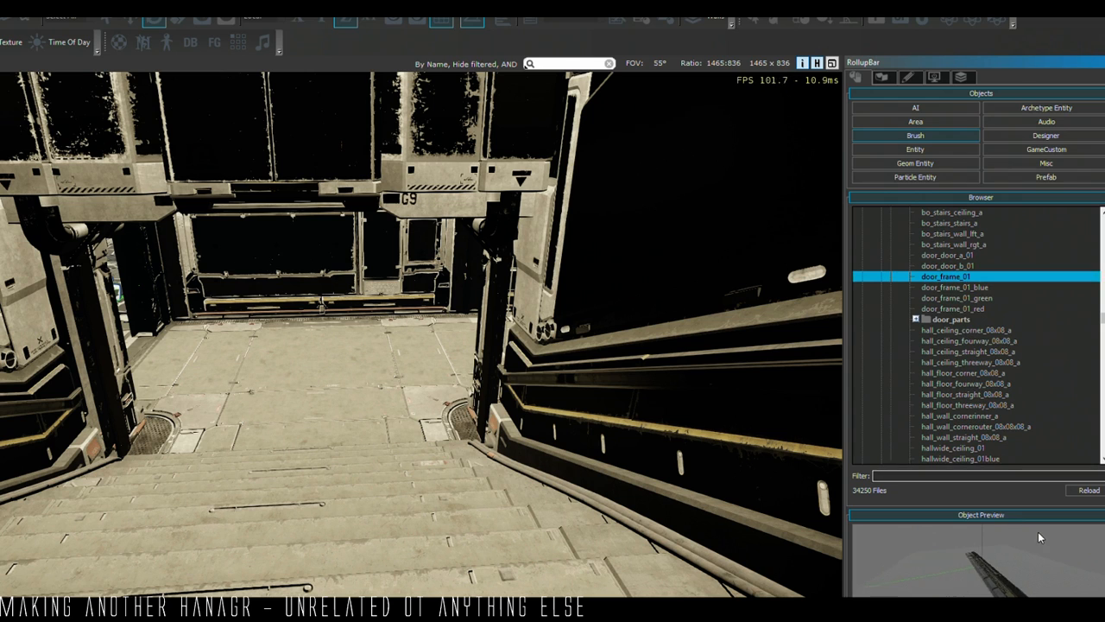
left_click(975, 287)
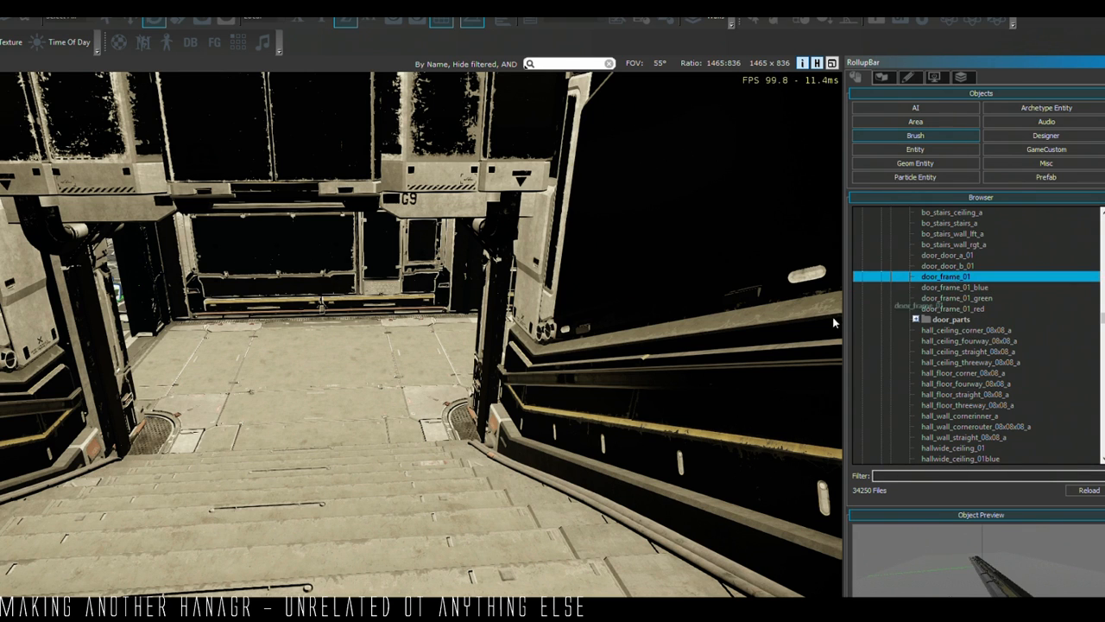
left_click(404, 434)
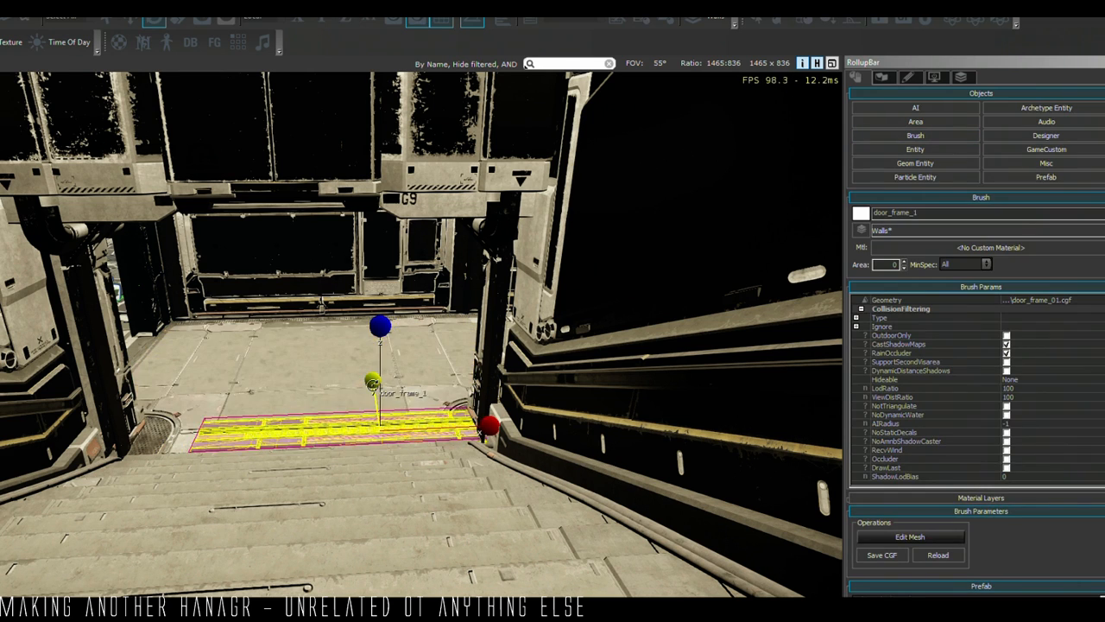
Step: Rotate door_frame_1 and slide it against the right wall with snapping off
mouse_move(372, 380)
left_mouse_down()
mouse_move(364, 363)
mouse_move(373, 435)
mouse_move(387, 343)
mouse_move(385, 370)
left_mouse_up()
key("2")
left_click_drag(421, 428, 511, 429)
key("w")
right_click_drag(511, 429, 626, 440)
key("s")
right_click_drag(416, 423, 409, 441)
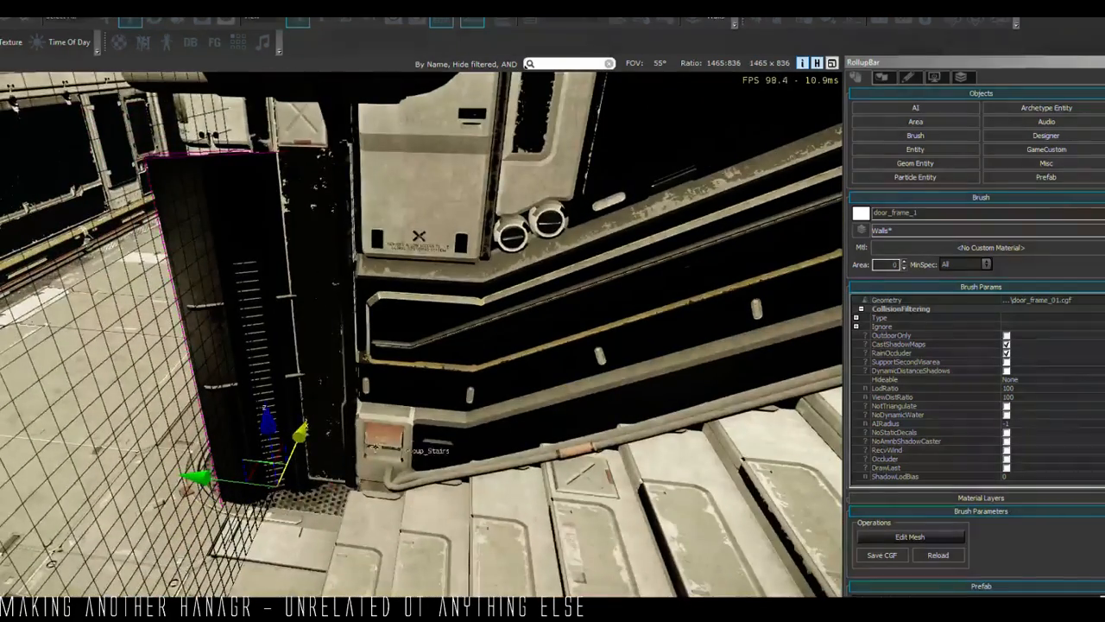
mouse_move(259, 468)
left_mouse_down()
mouse_move(365, 418)
mouse_move(351, 429)
mouse_move(387, 382)
left_mouse_up()
key("w")
right_click_drag(470, 399, 455, 404)
key("g")
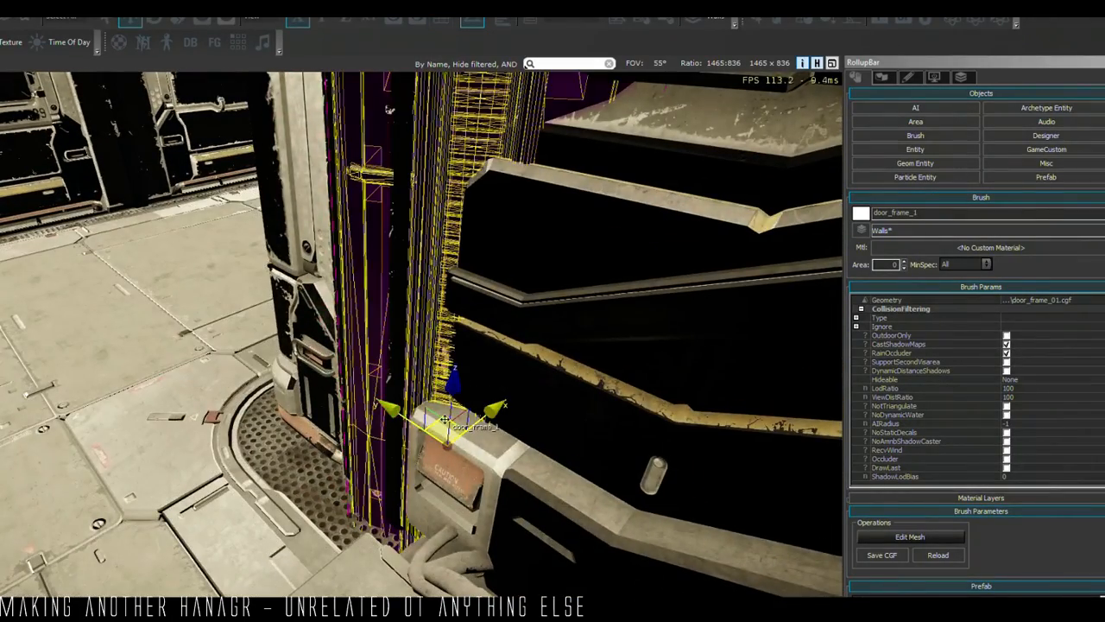
left_click_drag(443, 420, 496, 439)
Step: Clone the door frame as door_frame_2 toward the hangar centre
key("s")
right_click_drag(596, 440, 563, 446)
key("w")
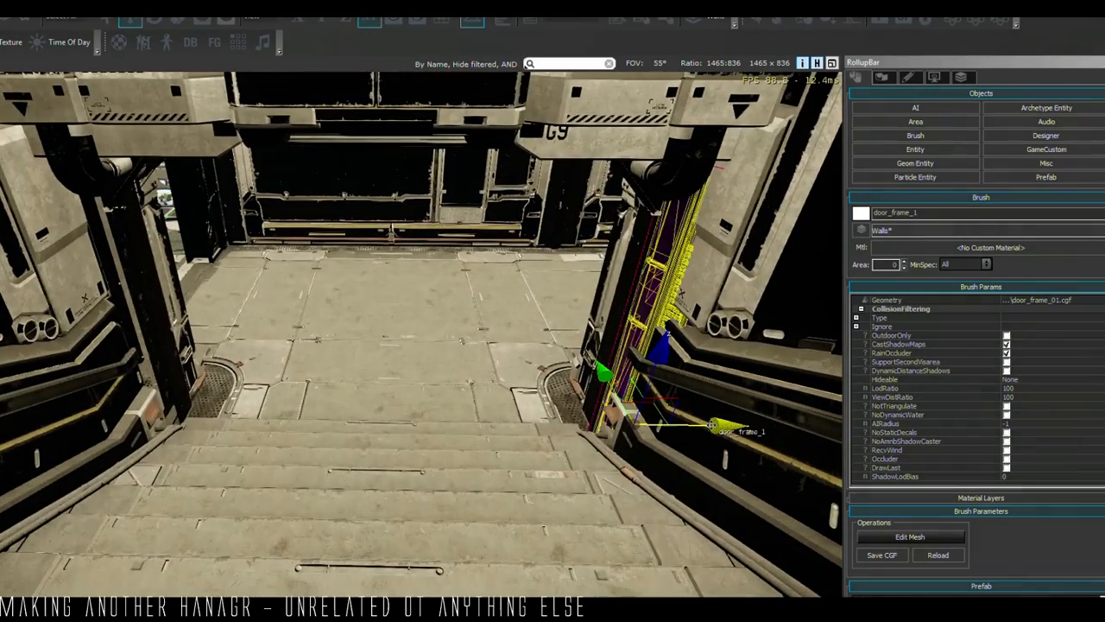
left_click_drag(709, 425, 348, 403)
key("ctrl+c")
key("w")
right_click_drag(348, 403, 319, 413)
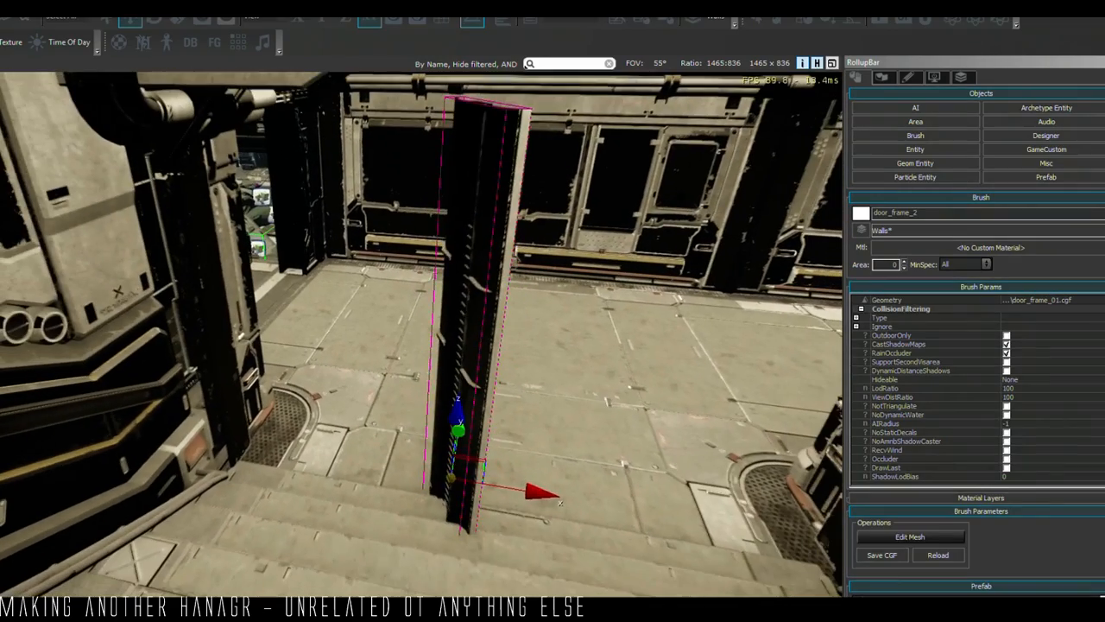
Step: Turn door_frame_2 to face across the doorway and move it beside the left wall
key("e")
left_click_drag(451, 412, 470, 351)
key("ctrl+z")
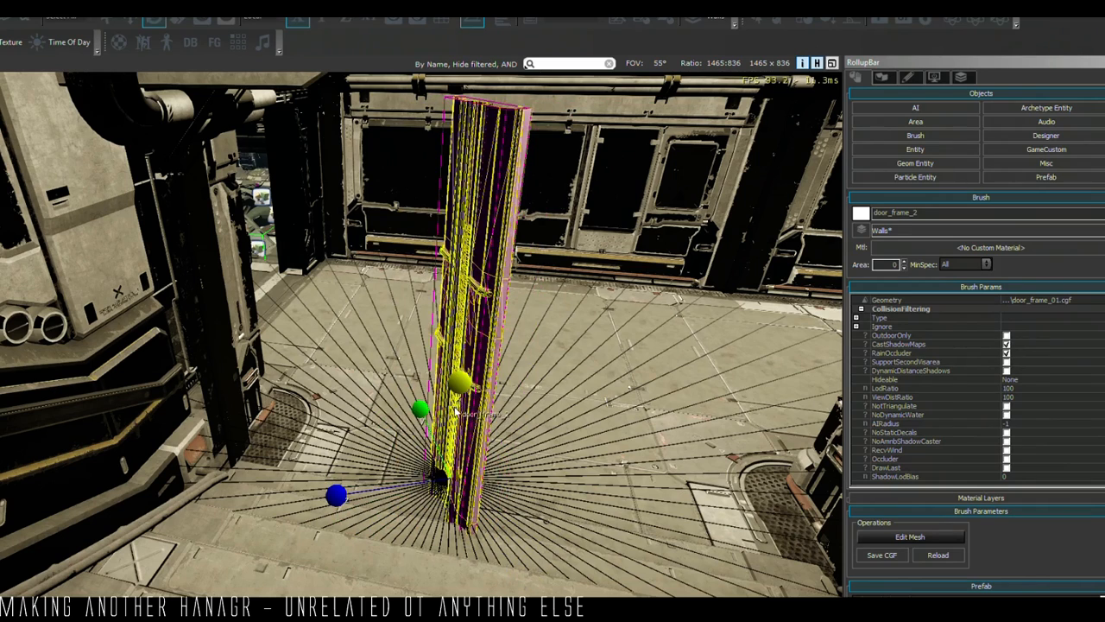
left_click_drag(458, 412, 463, 355)
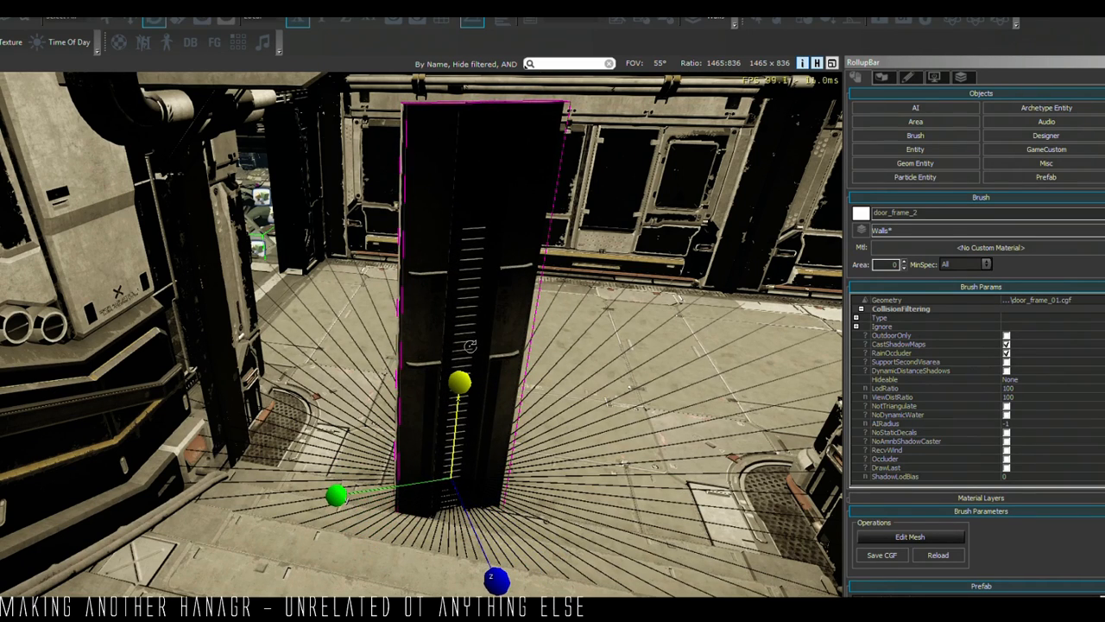
key("w")
left_click_drag(488, 470, 225, 429)
right_click_drag(337, 462, 337, 462)
key("d")
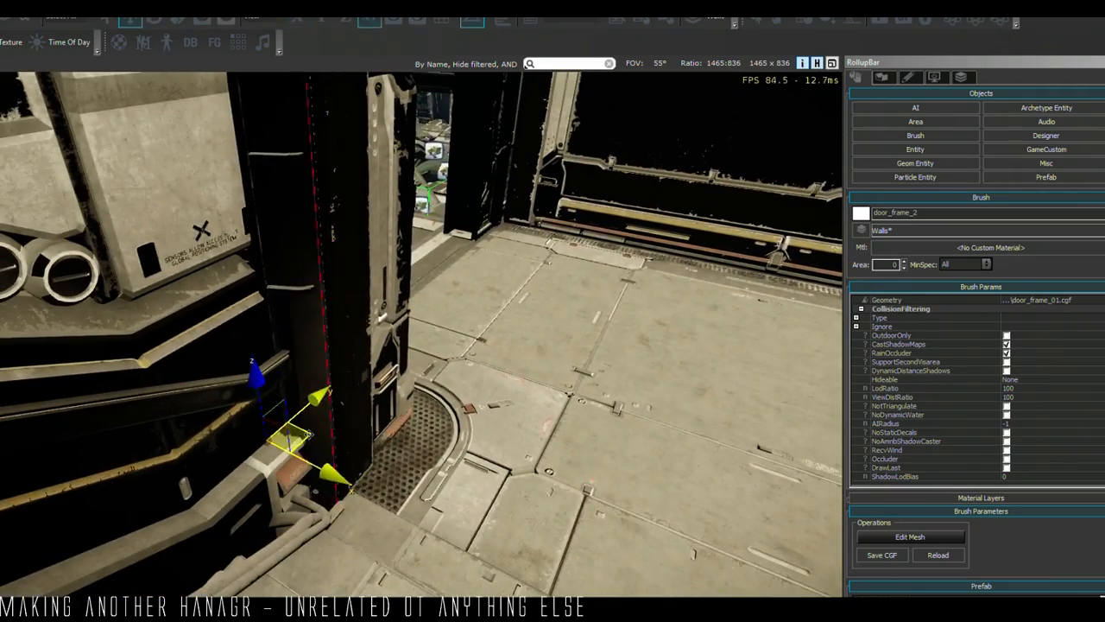
right_click_drag(308, 440, 308, 440)
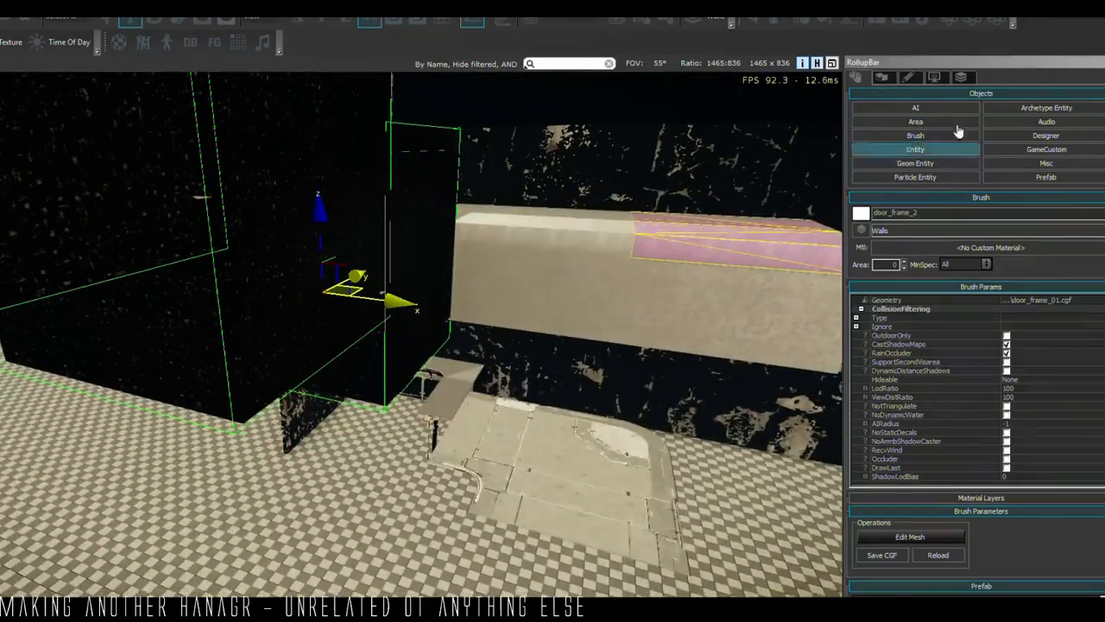
Step: Pick the Walls layer and fly back to the stairwell pillar
left_click(960, 77)
left_click(859, 247)
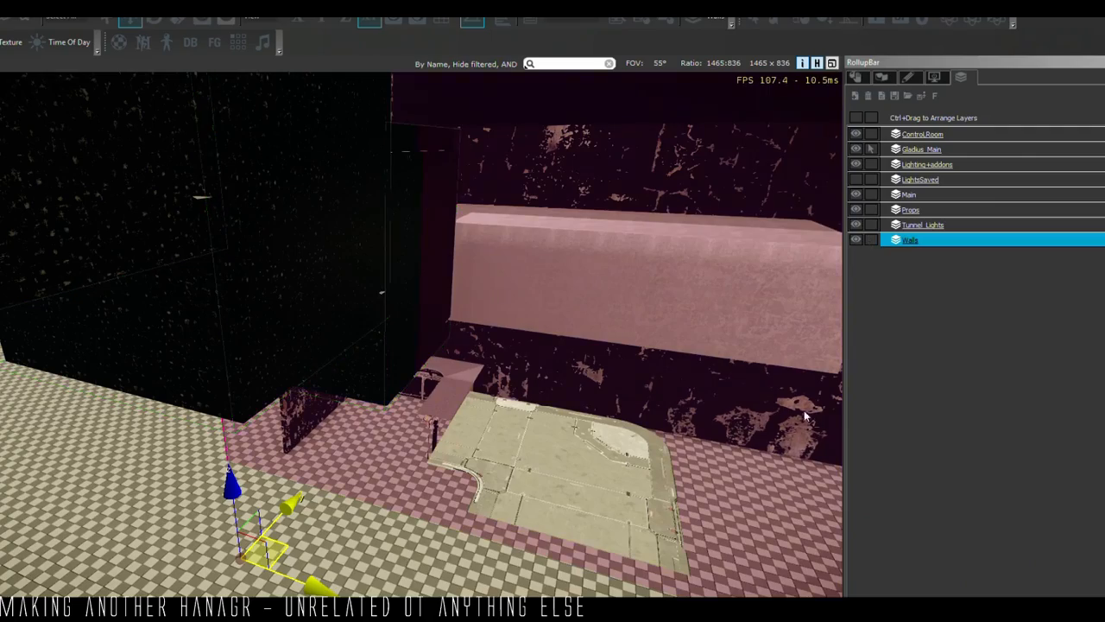
right_click_drag(618, 253, 618, 253)
right_click_drag(810, 257, 809, 257)
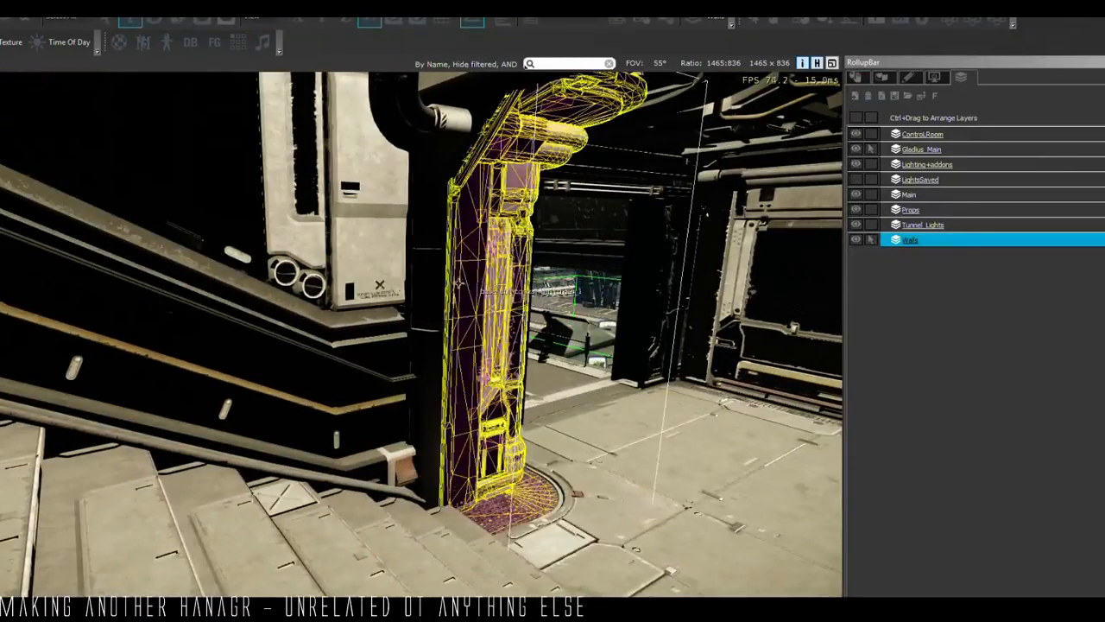
Step: Select the thin pillar piece and carry it across the doorway
left_click(430, 284)
scroll(430, 285, "up", 3)
right_click_drag(430, 285, 430, 285)
left_click_drag(123, 481, 548, 419)
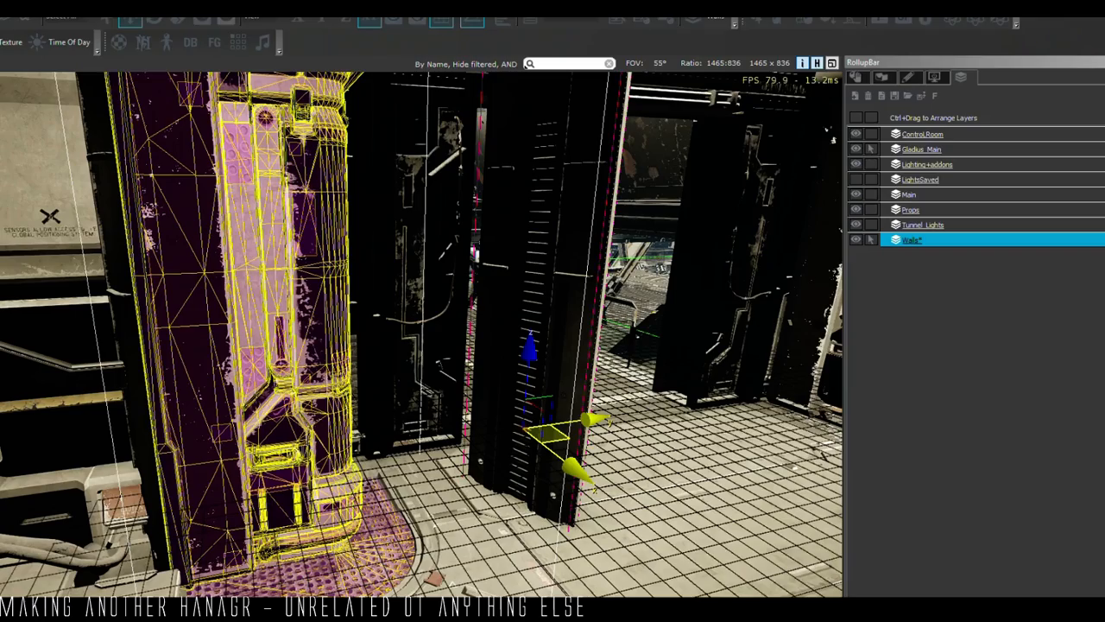
left_click_drag(548, 431, 482, 445)
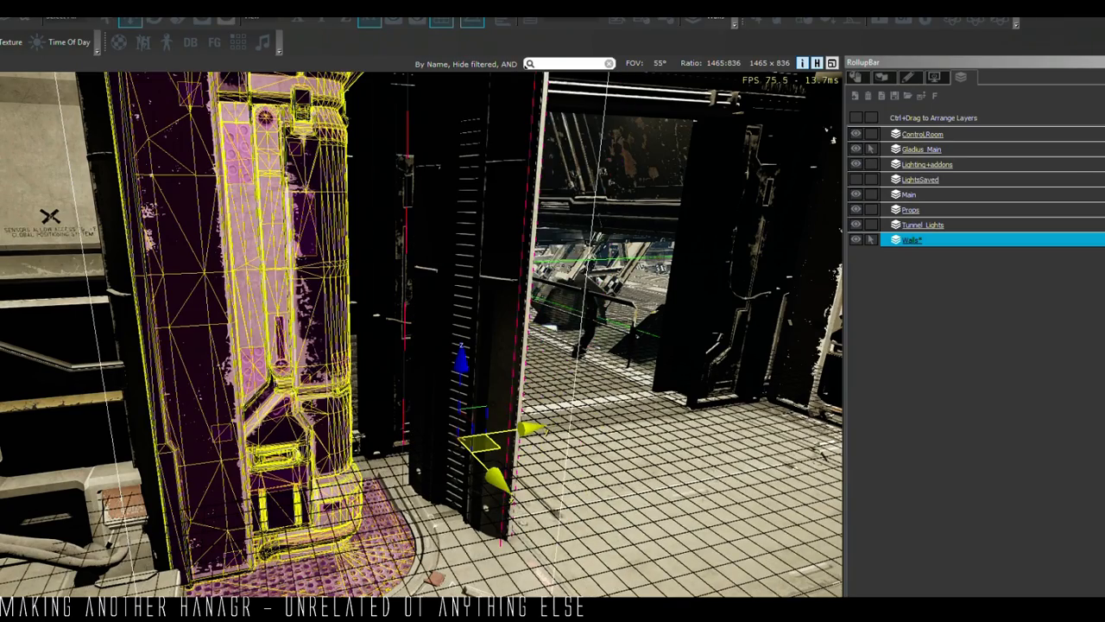
right_click_drag(421, 328, 371, 333)
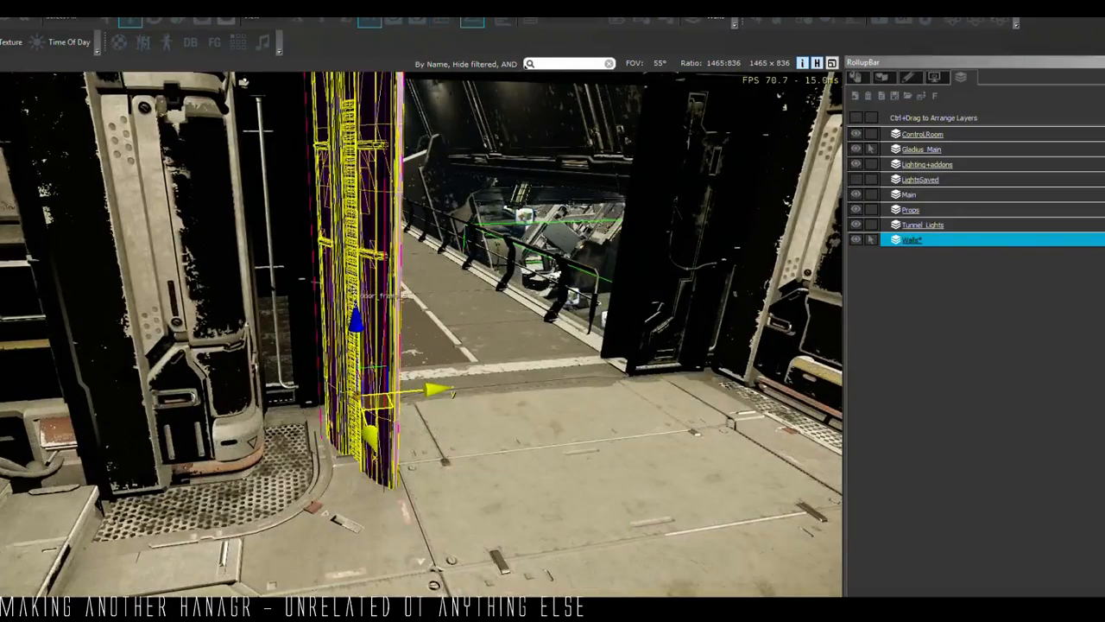
Step: Rotate the pillar piece flat across the floor and move it into the doorway
key("e")
left_click_drag(406, 328, 356, 332)
left_click_drag(339, 370, 354, 308)
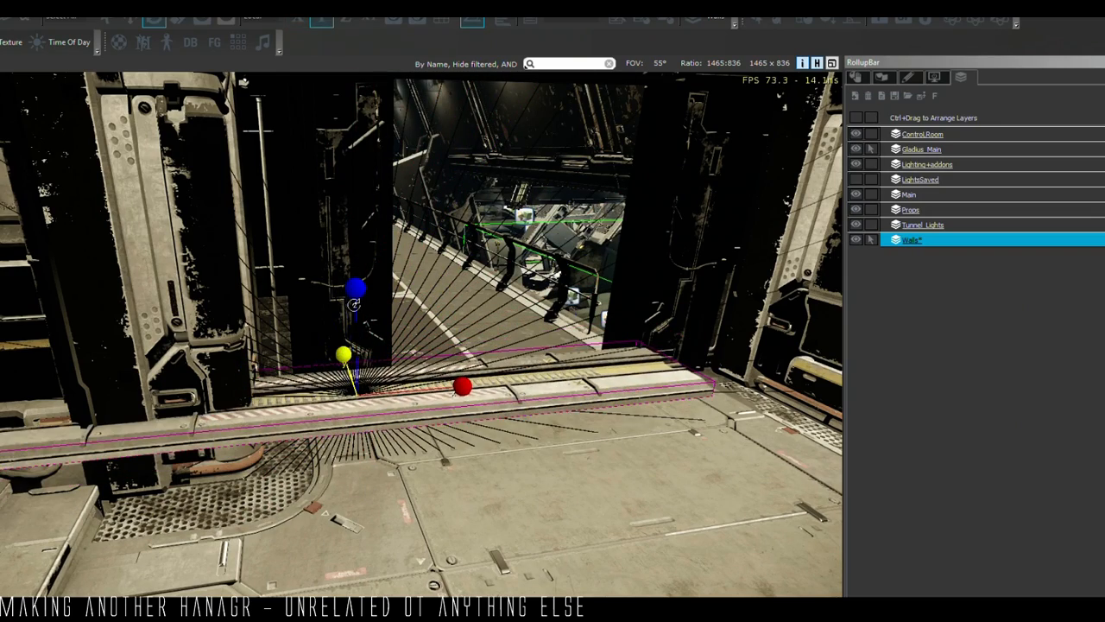
key("w")
left_click_drag(392, 405, 513, 337)
scroll(513, 337, "up", 5)
left_click_drag(379, 332, 341, 405)
left_click_drag(108, 451, 346, 367)
Step: Sink the flat beam down into the doorway floor as trim
key("3")
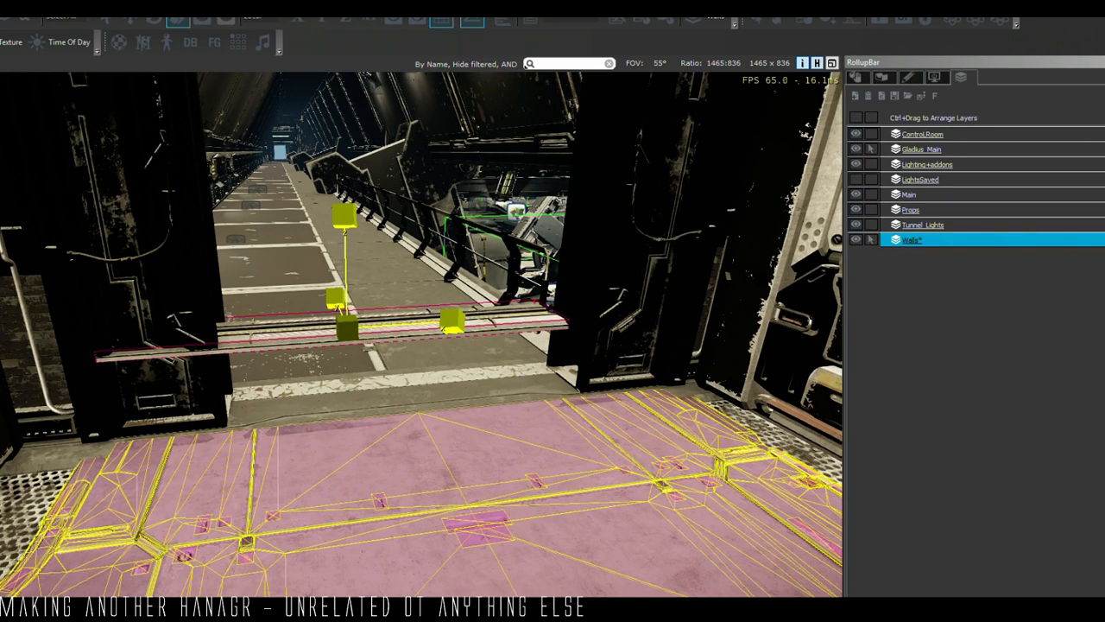
right_click_drag(415, 483, 449, 483)
key("1")
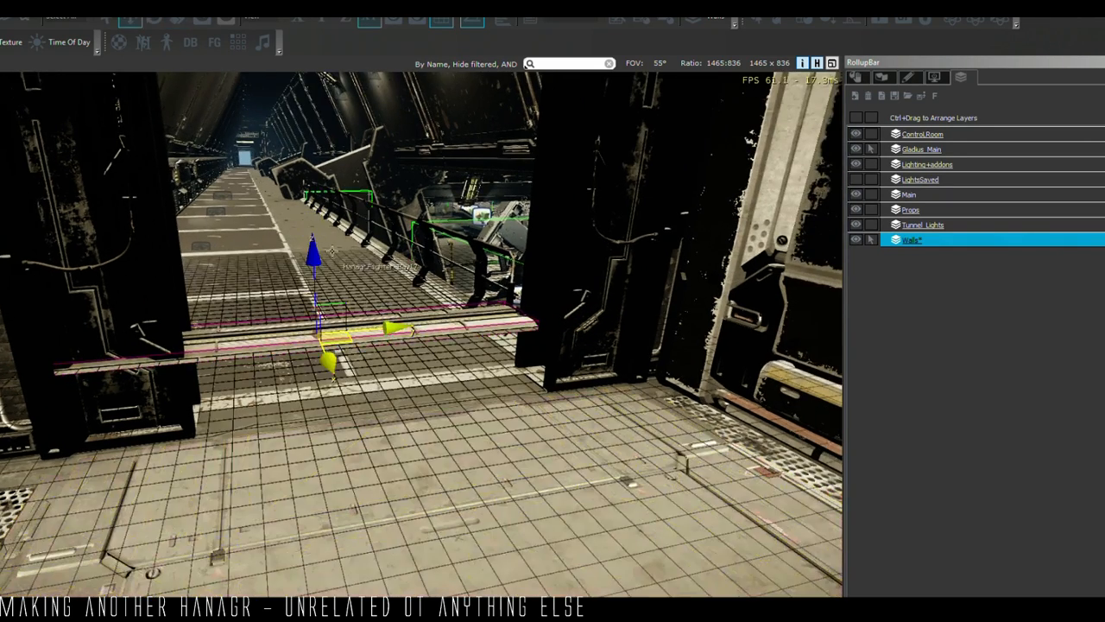
left_click_drag(316, 285, 320, 339)
Step: Raise the trim rail slightly, constrain movement to X and scale the rail
mouse_move(404, 357)
right_mouse_down()
mouse_move(362, 357)
mouse_move(404, 358)
right_mouse_up()
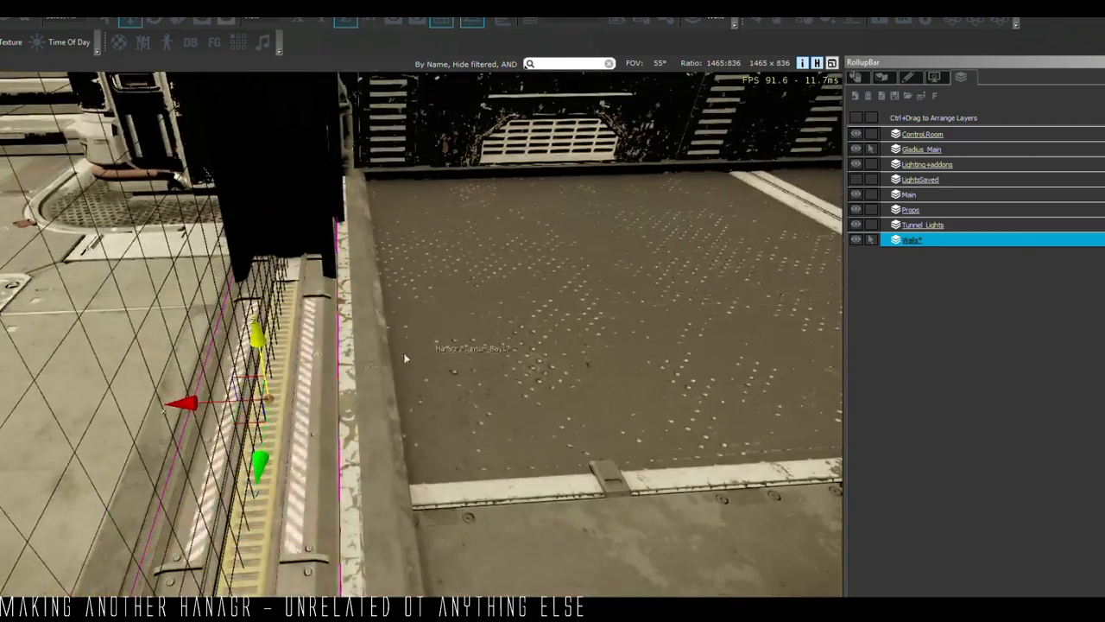
left_click(211, 401)
key("a")
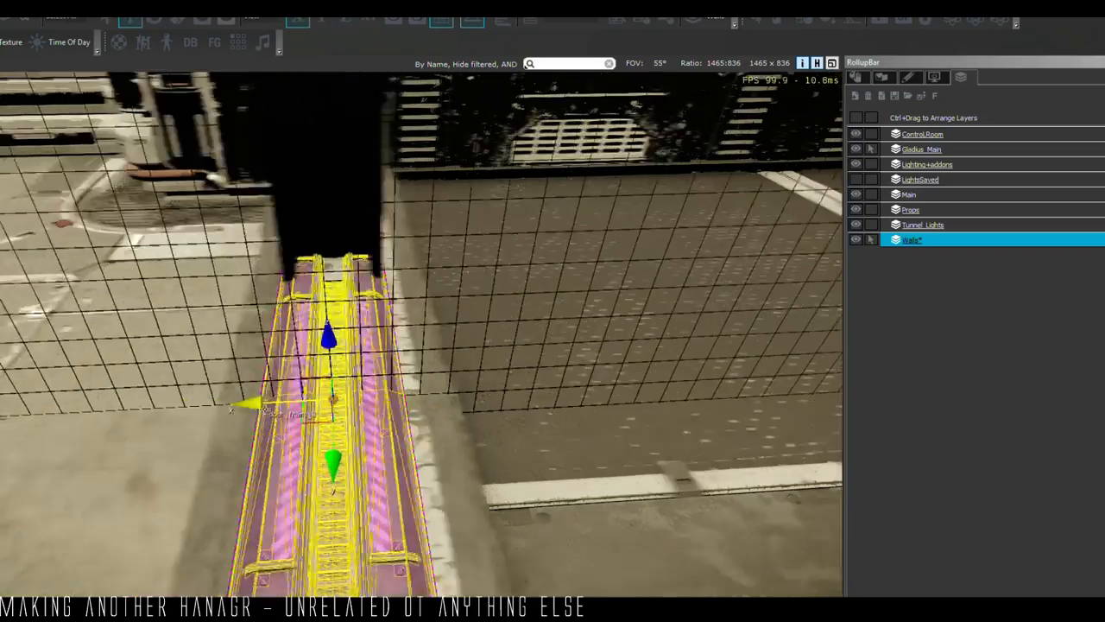
key("d")
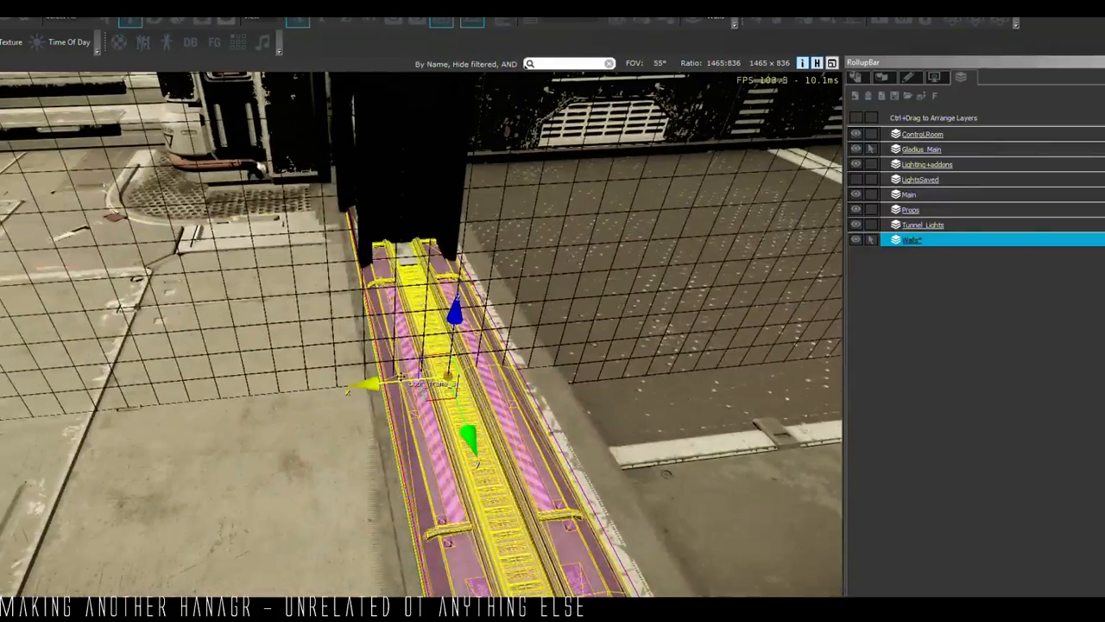
key("4")
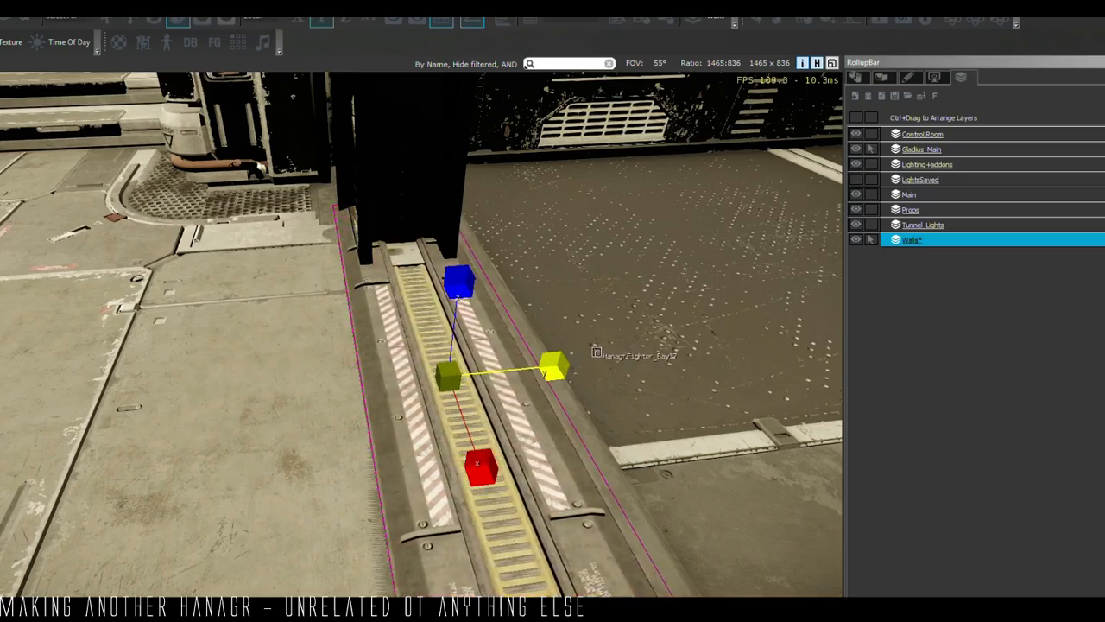
middle_click_drag(551, 371, 412, 313)
scroll(441, 402, "down", 2)
scroll(442, 398, "up", 1)
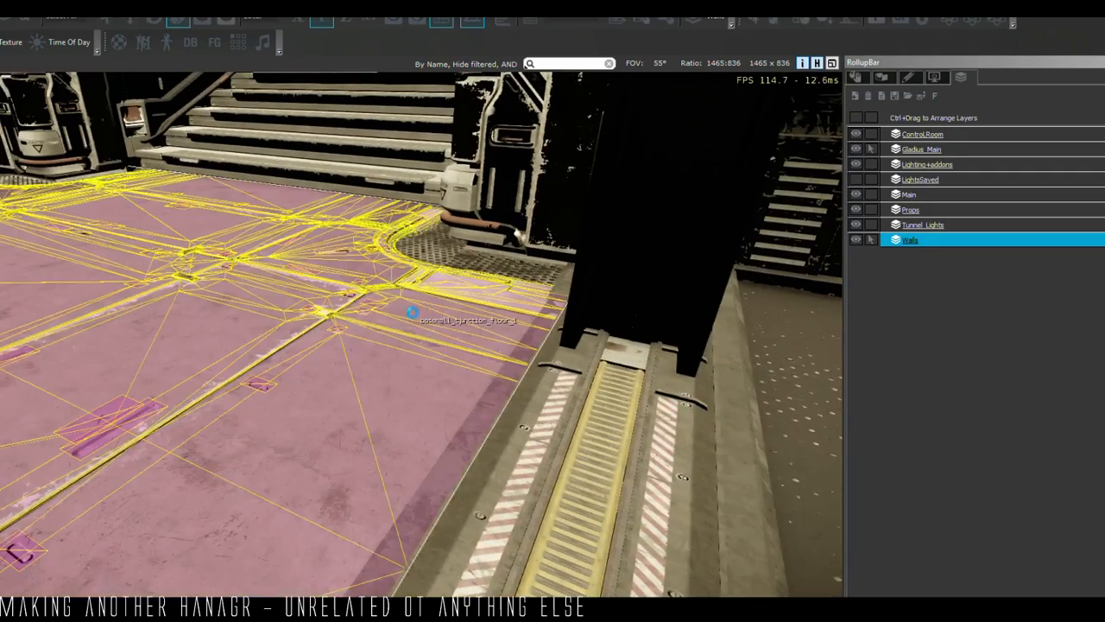
Step: Turn off grid snapping, align the trim with basehall_tjunction_floor_1, and return to the hangar
key("2")
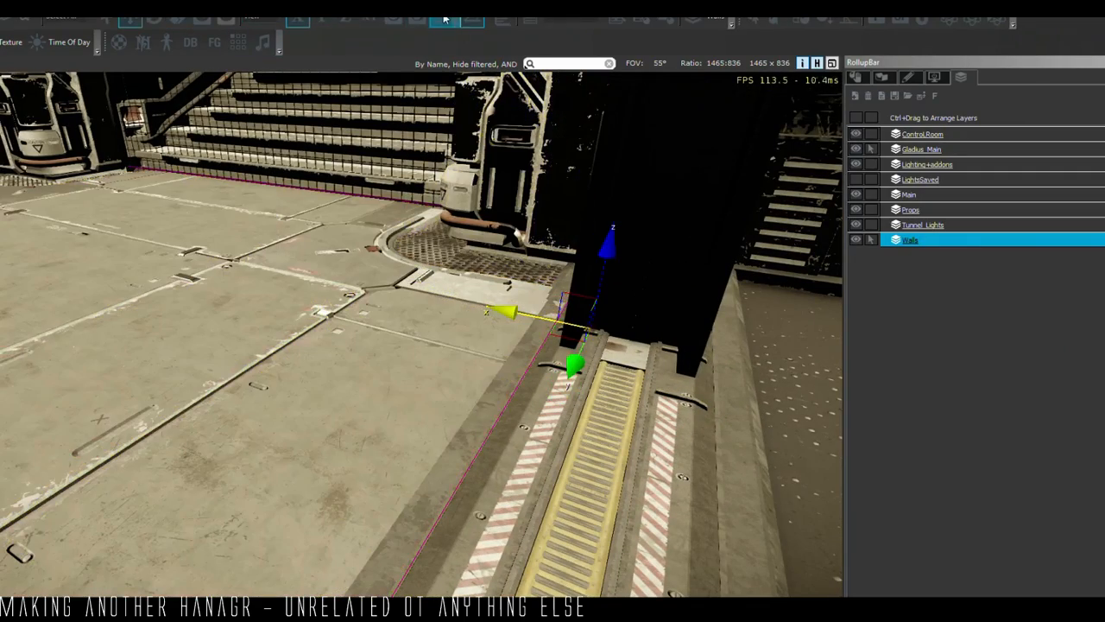
left_click(444, 20)
right_click_drag(535, 203, 563, 209)
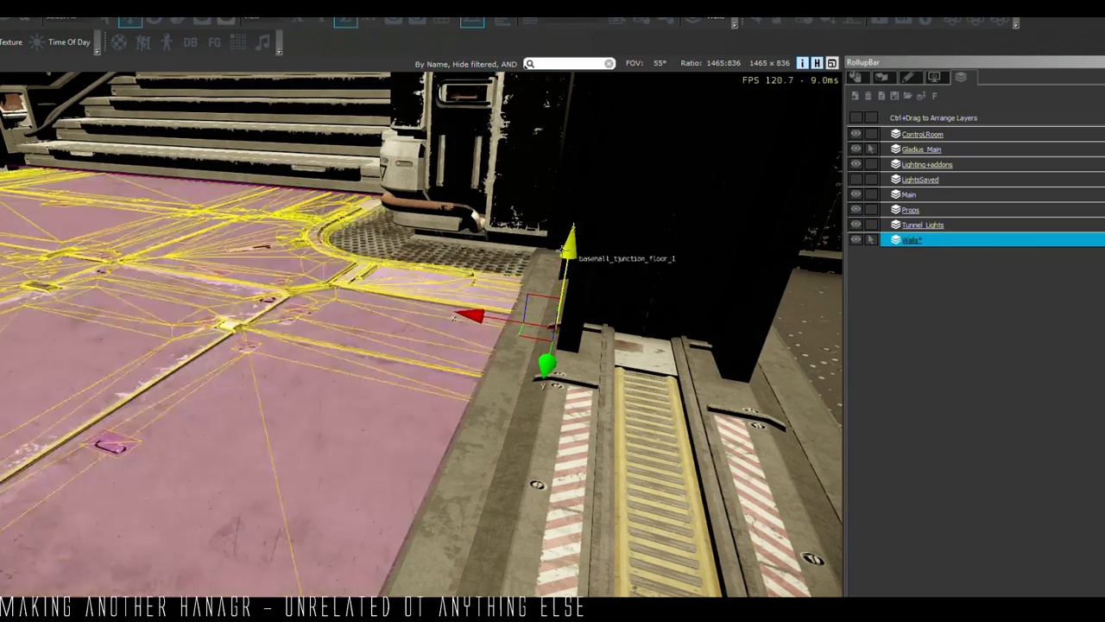
right_click_drag(570, 250, 449, 237)
key("s")
left_click(856, 78)
Step: Circle the camera around the parked fighter toward the far bay, bringing up the Entity browser
key("w")
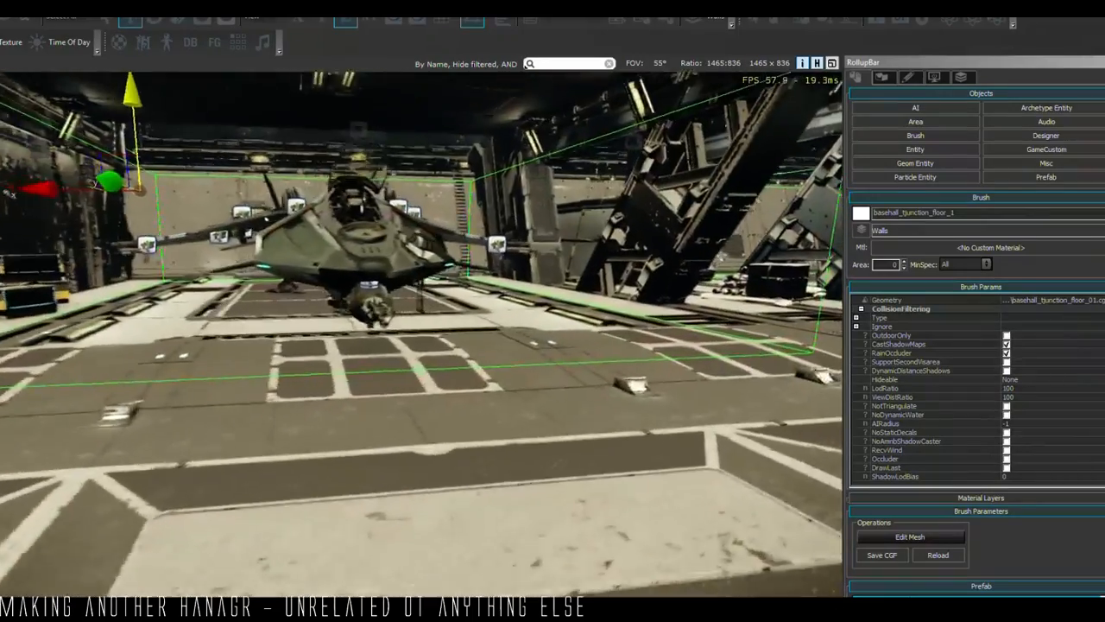
key("d")
right_click_drag(266, 219, 215, 216)
left_click(941, 152)
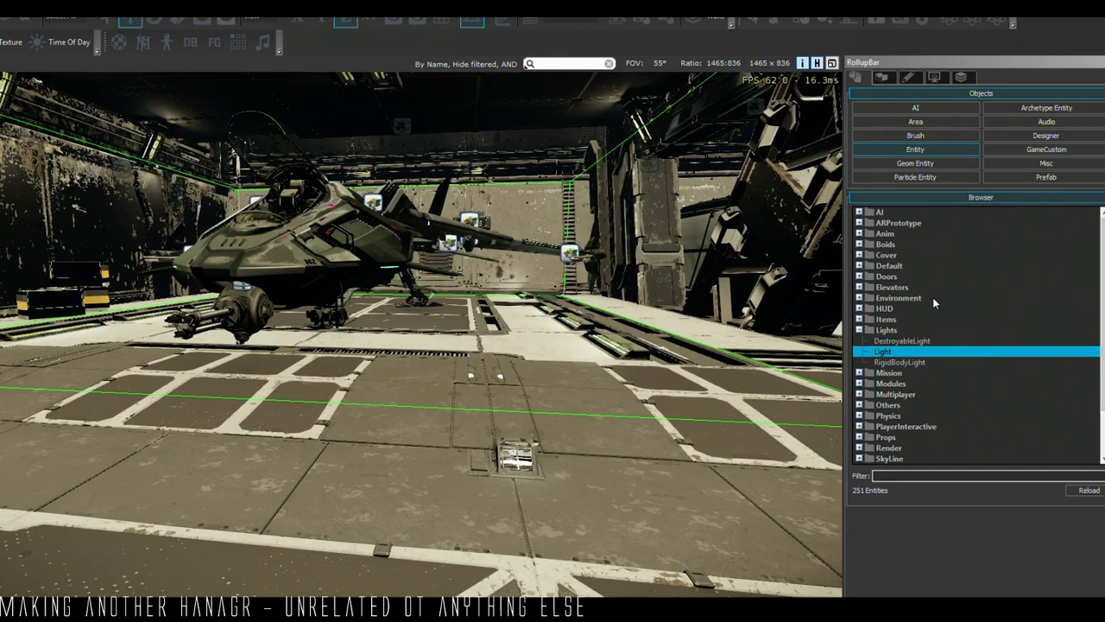
mouse_move(670, 361)
right_mouse_down()
mouse_move(441, 354)
mouse_move(672, 321)
mouse_move(687, 360)
right_mouse_up()
key("s")
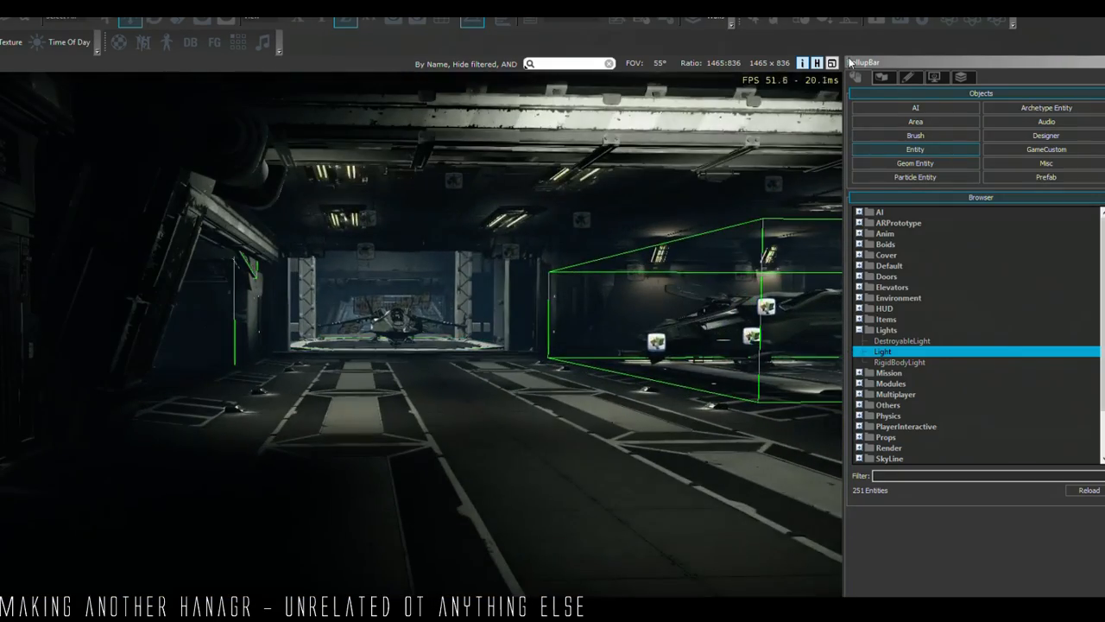
Step: Show the RollupBar Display settings, then fly back and forth through the hangar bays
left_click(933, 76)
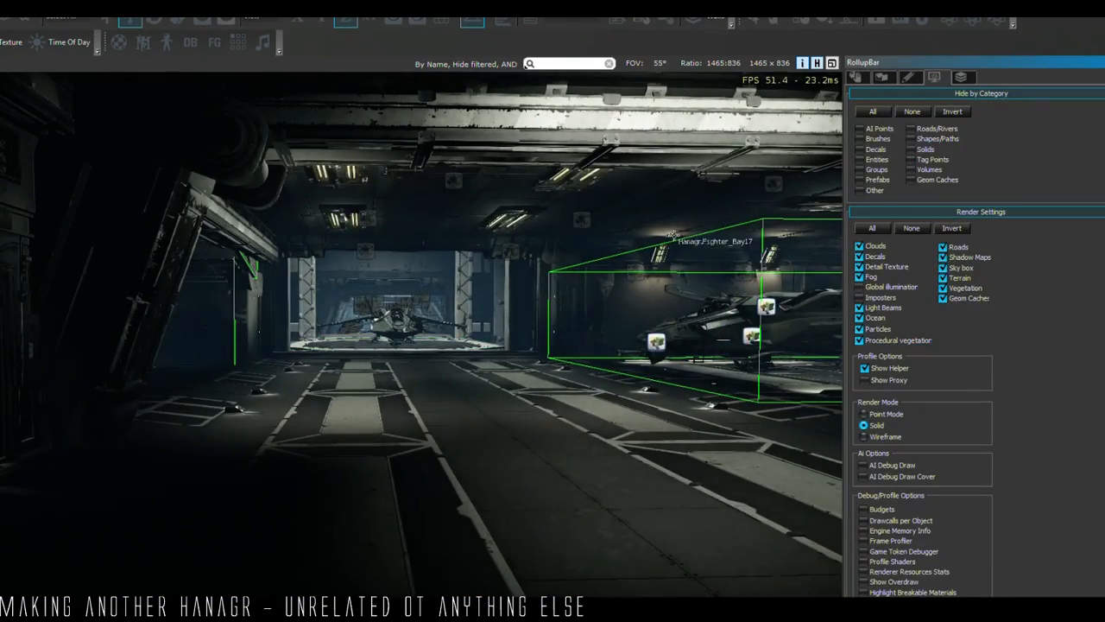
right_click_drag(673, 234, 727, 224)
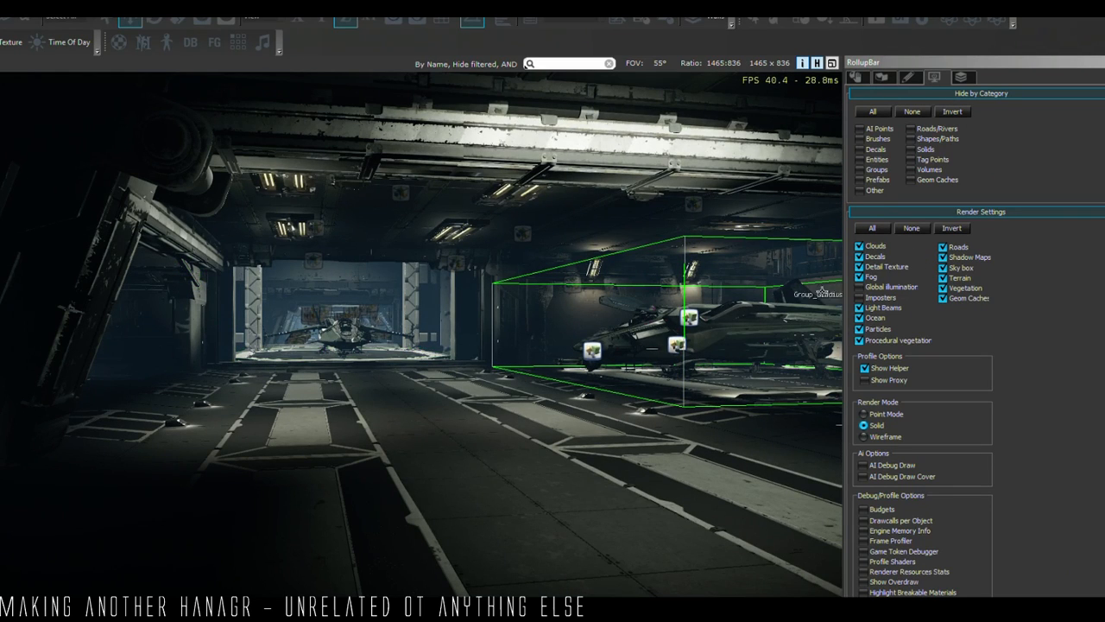
right_click_drag(753, 282, 705, 284)
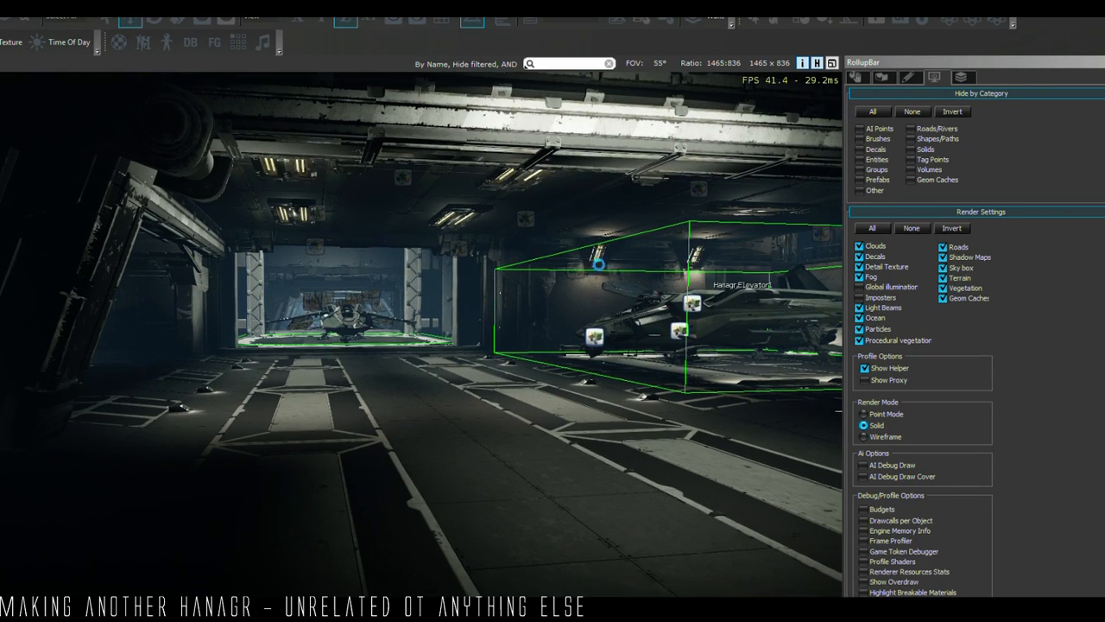
key("s")
right_click_drag(572, 264, 549, 249)
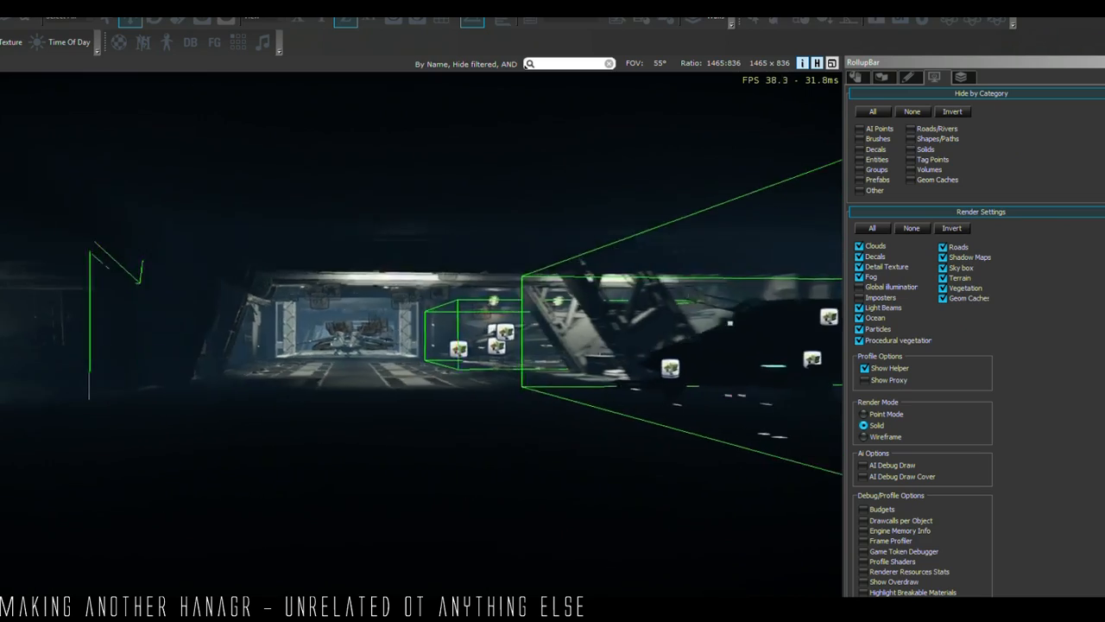
key("s")
key("w")
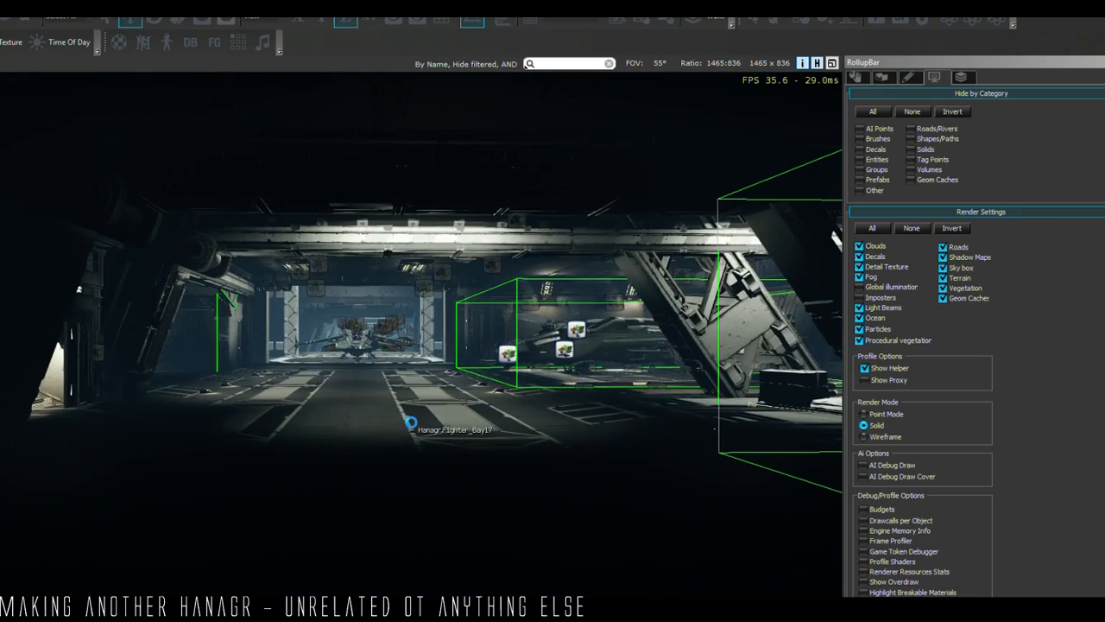
key("w")
right_click_drag(386, 406, 264, 272)
key("w")
key("w")
key("s")
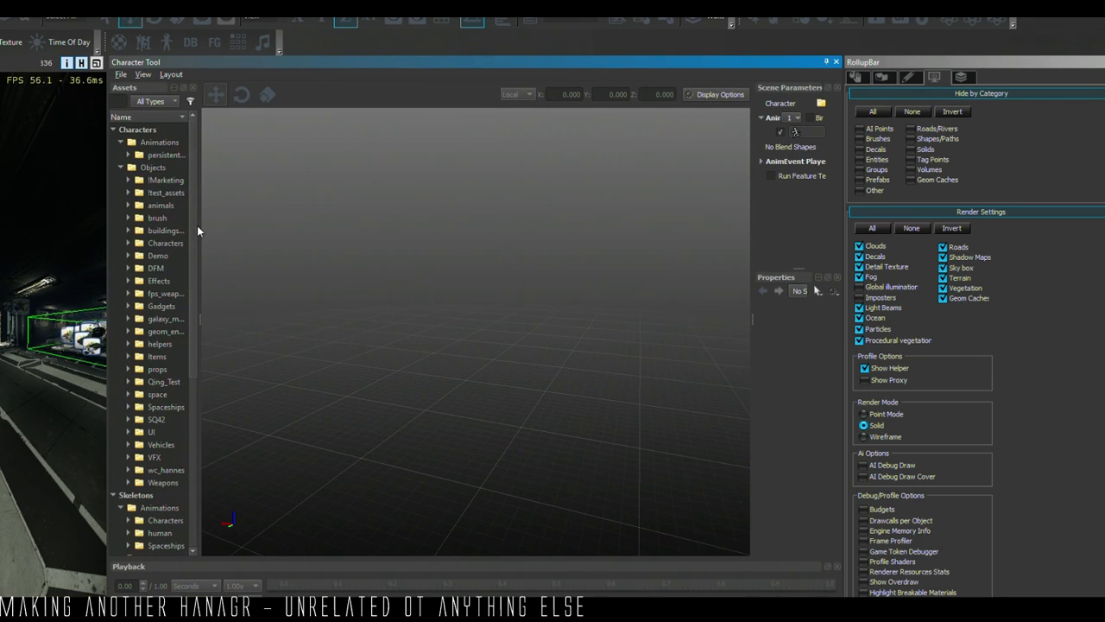
Step: Widen the Assets list, filter by 'bengal', and frame the whole AAA_Turret.cga in the preview
left_click_drag(198, 227, 299, 238)
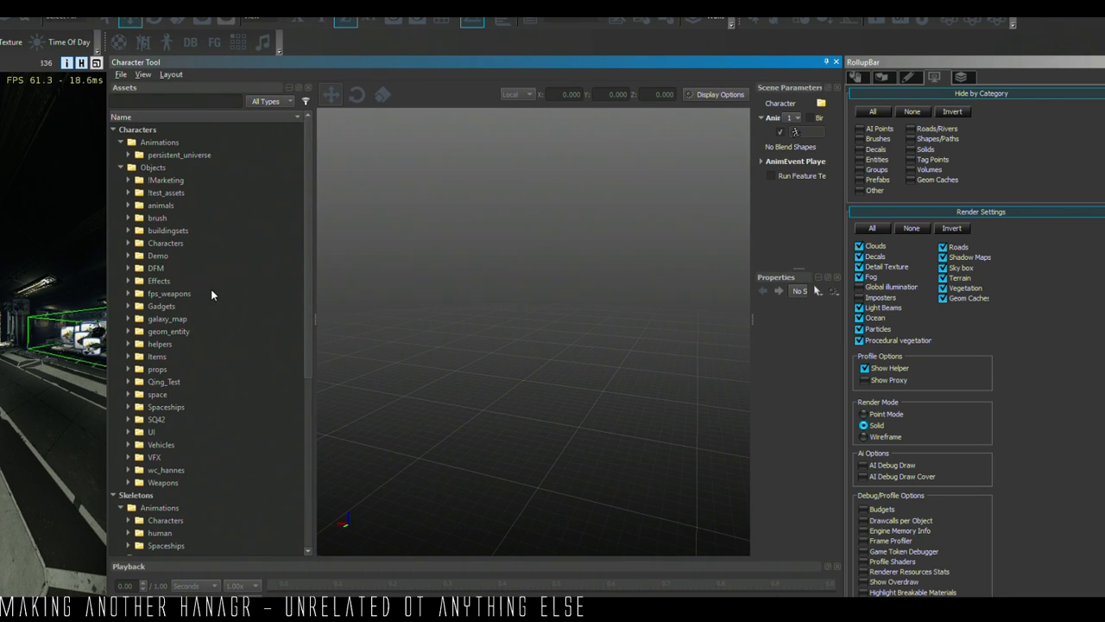
scroll(212, 292, "down", 5)
scroll(151, 270, "up", 5)
type("bengal")
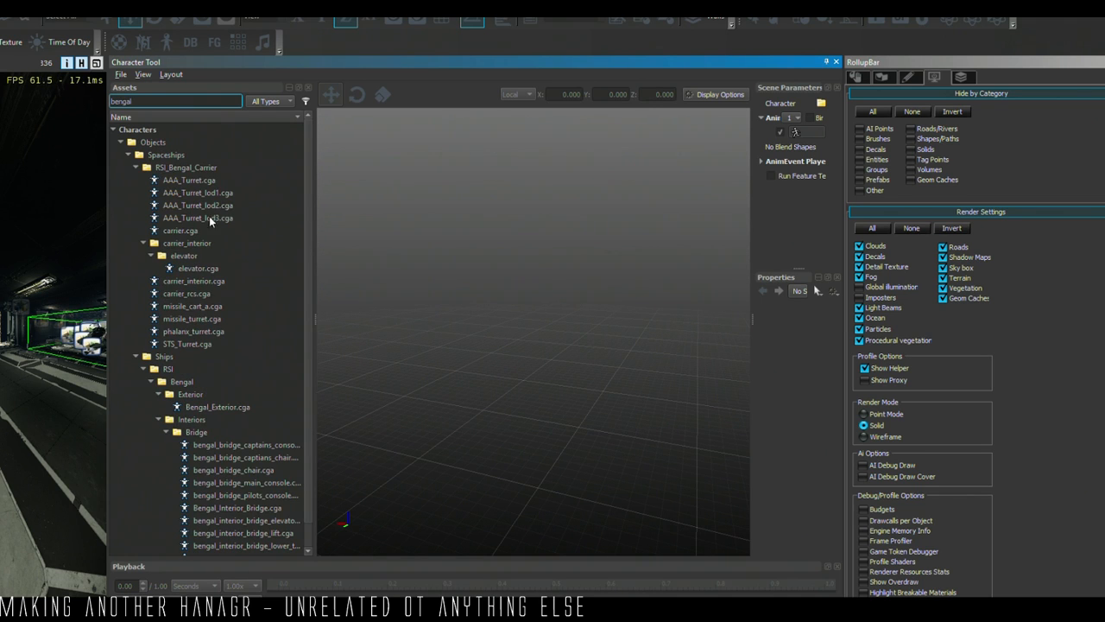
left_click(190, 181)
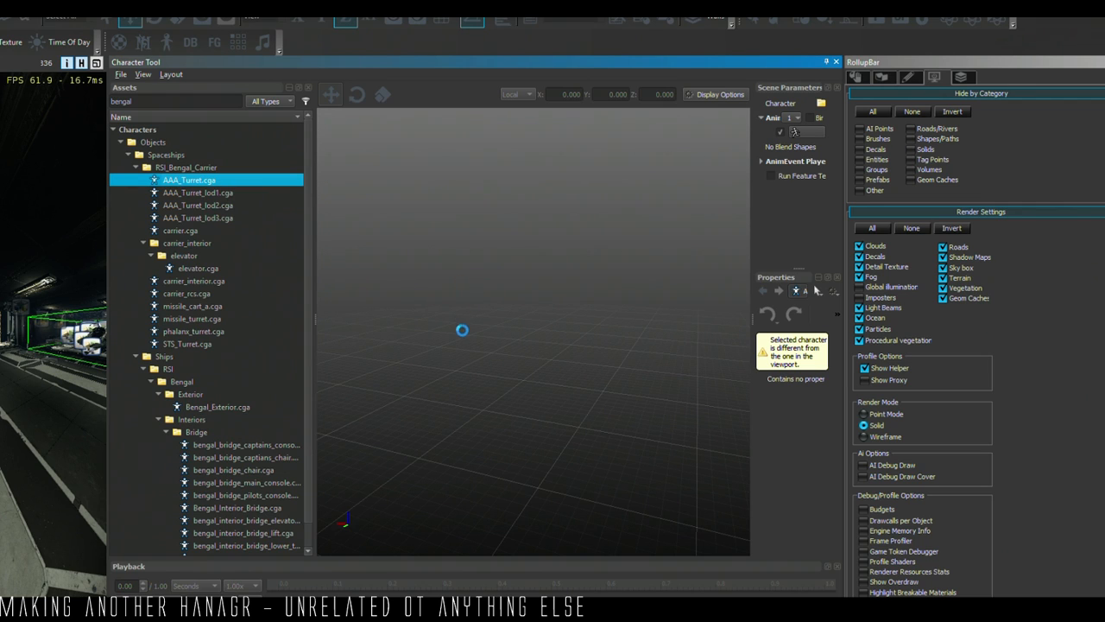
key("s")
left_click_drag(637, 363, 551, 401)
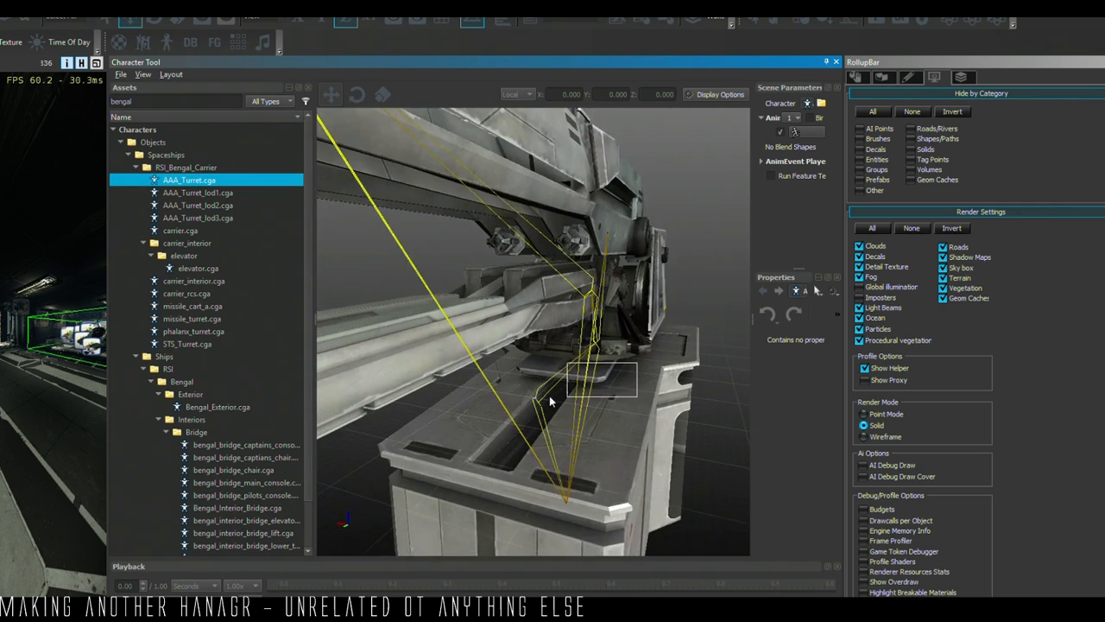
key("s")
right_click_drag(551, 402, 458, 390)
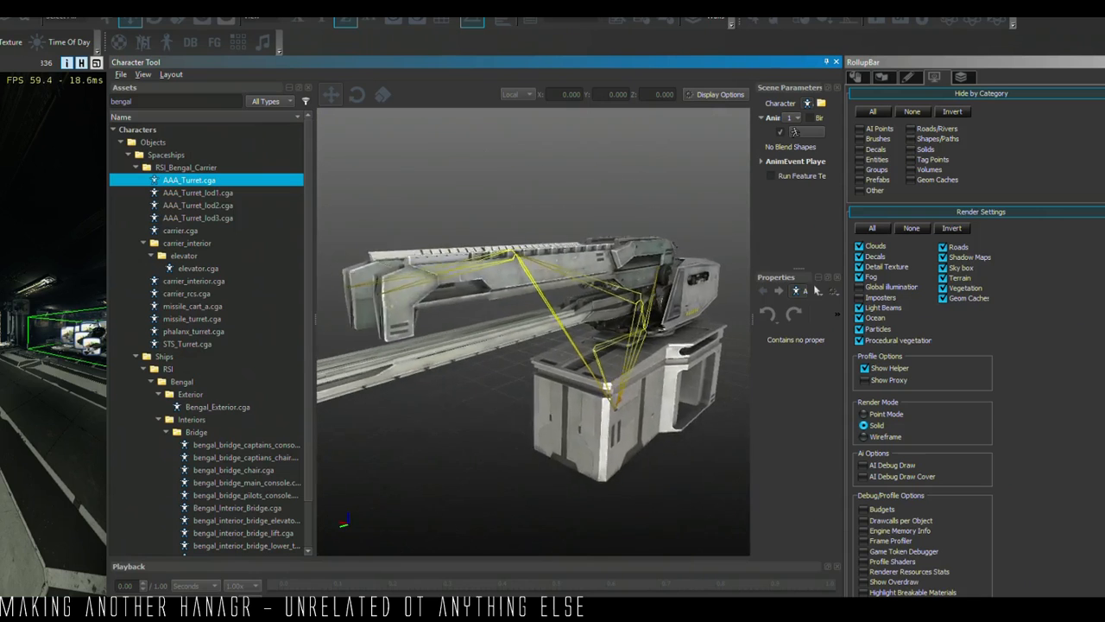
scroll(210, 516, "down", 2)
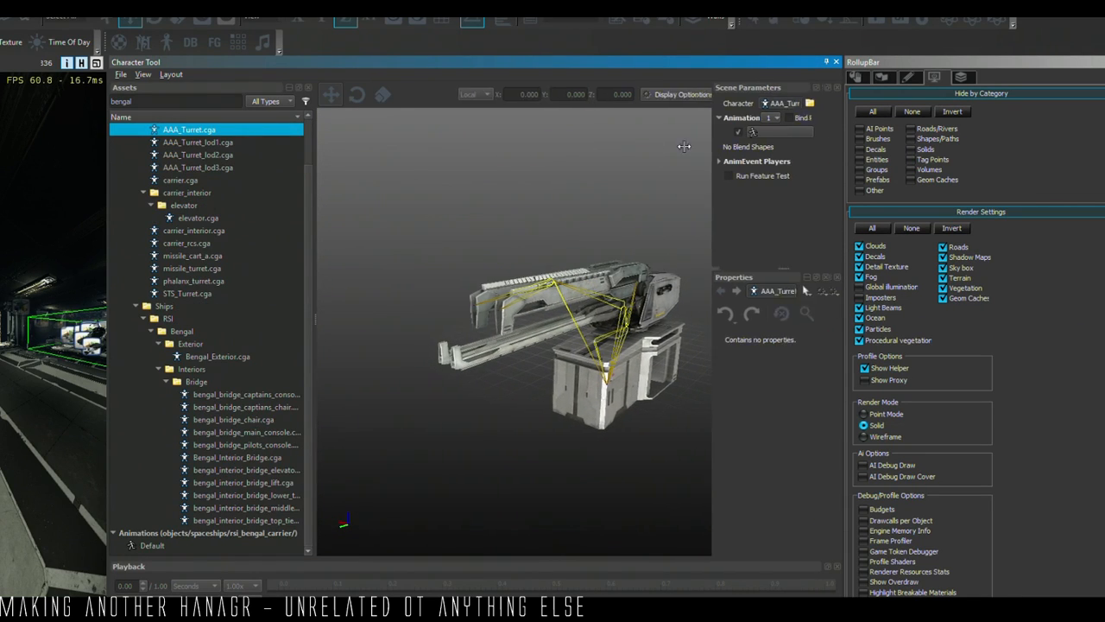
Step: Play the turret's Default animation and scrub the timeline to about 0.08 seconds
left_click(725, 131)
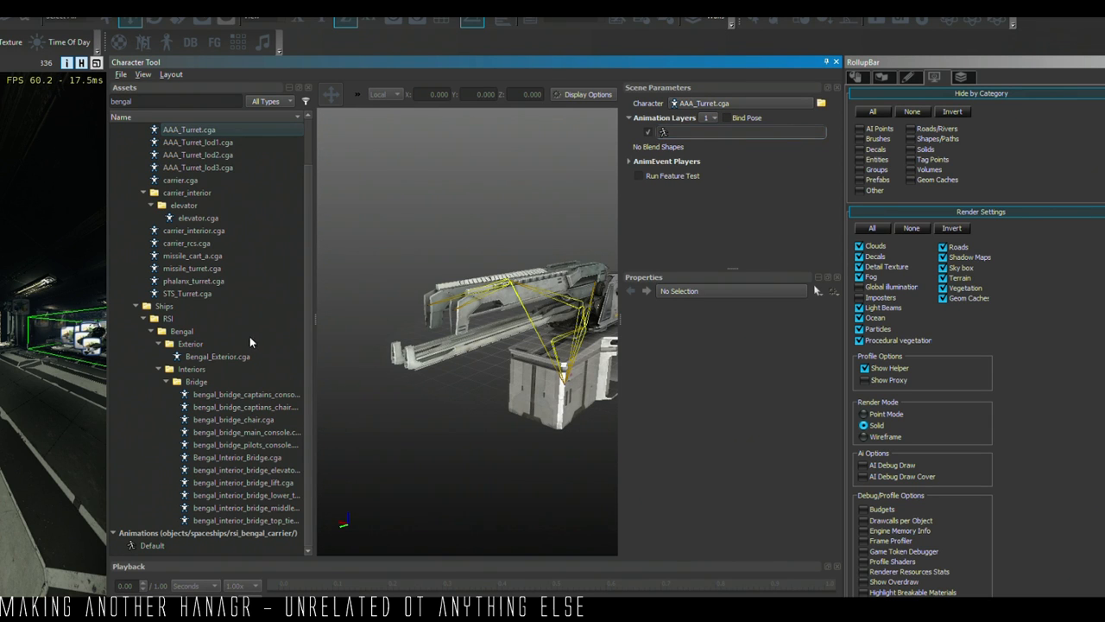
left_click(159, 546)
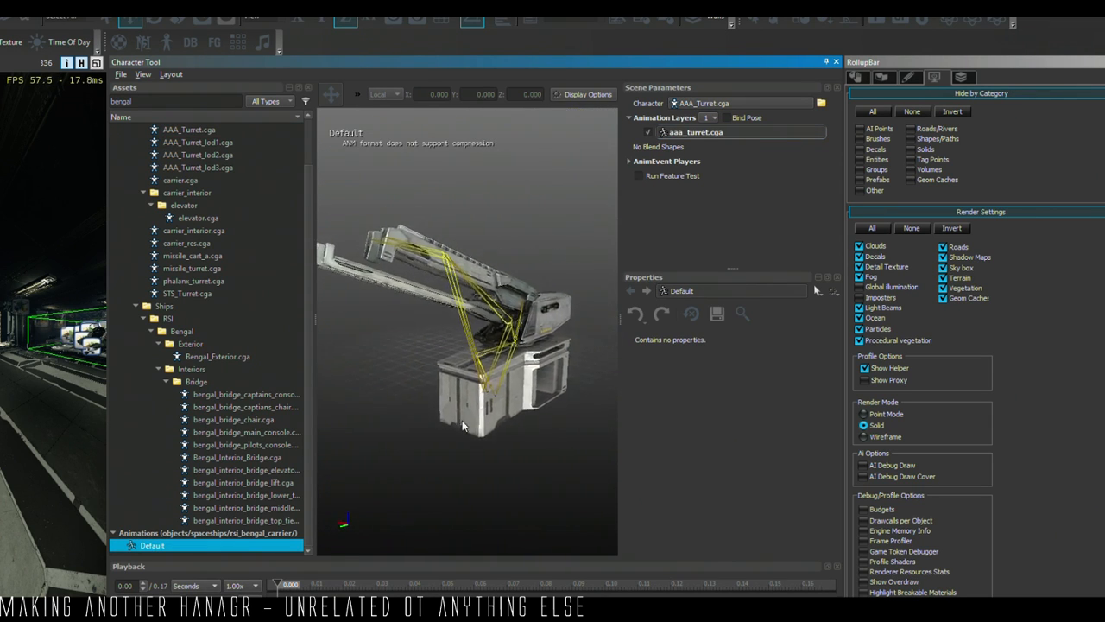
left_click_drag(274, 583, 553, 578)
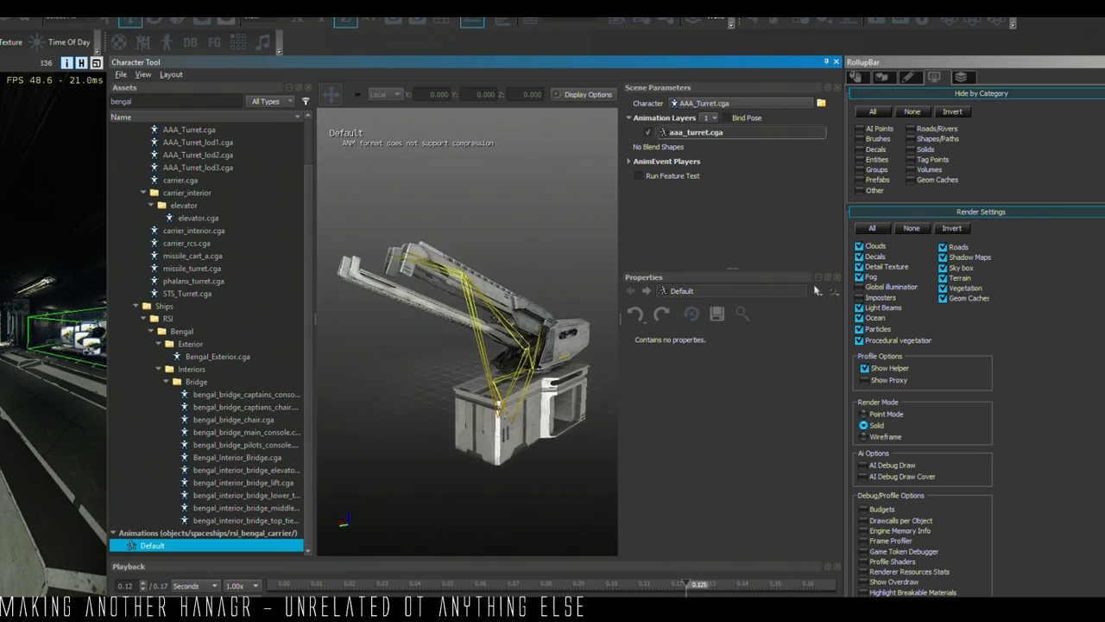
scroll(503, 428, "up", 5)
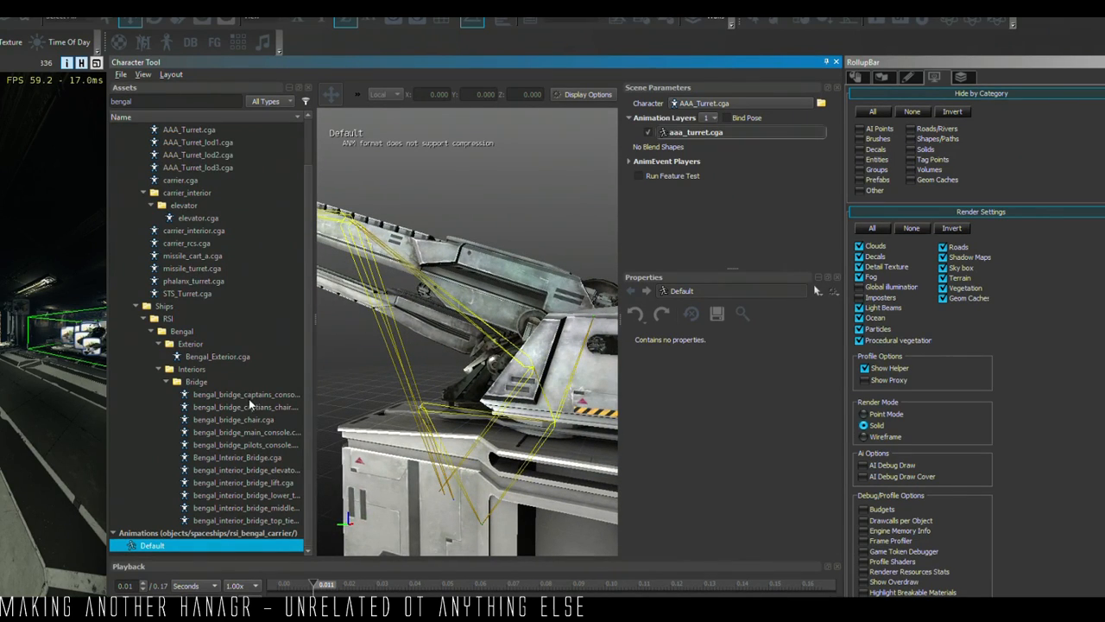
Step: Widen the asset list to show full names and select Bengal_Interior_Bridge.cga
left_click_drag(312, 405, 345, 405)
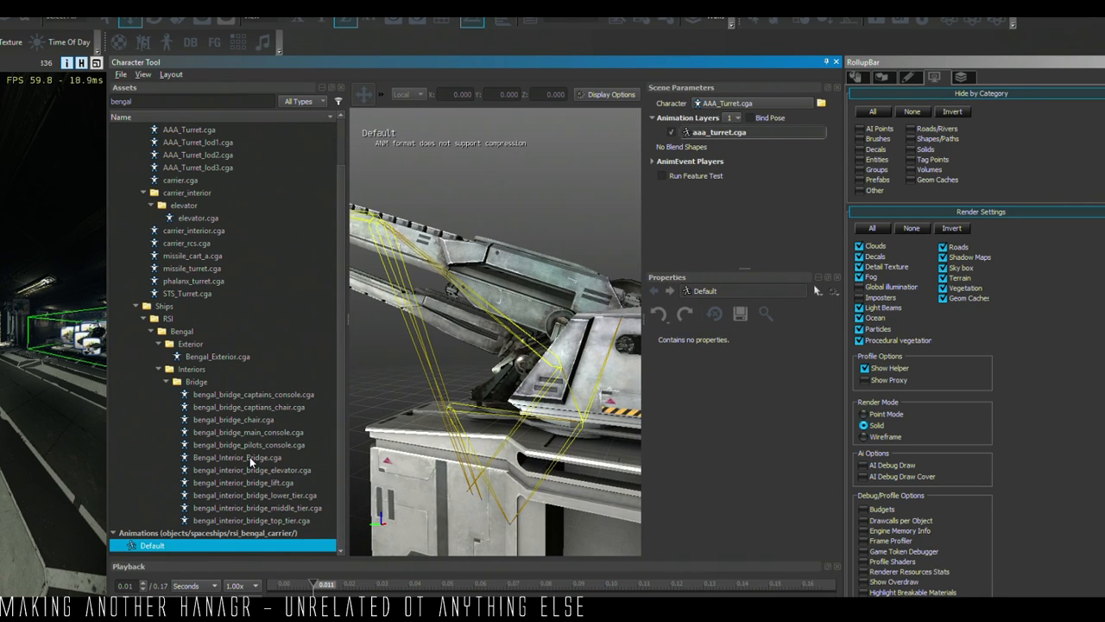
left_click(250, 457)
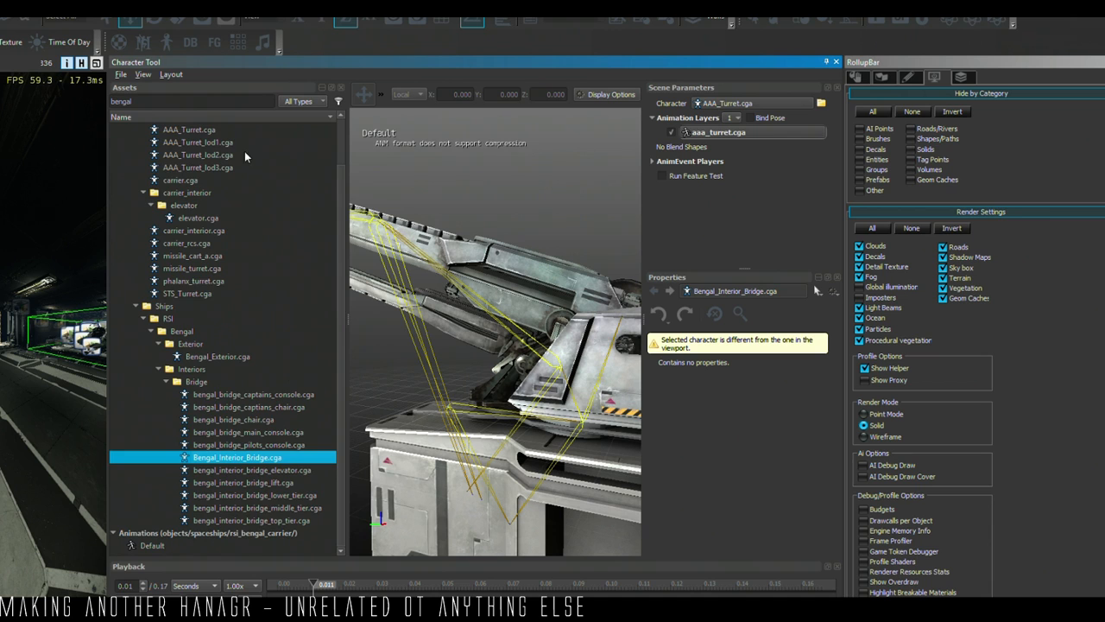
scroll(244, 151, "up", 2)
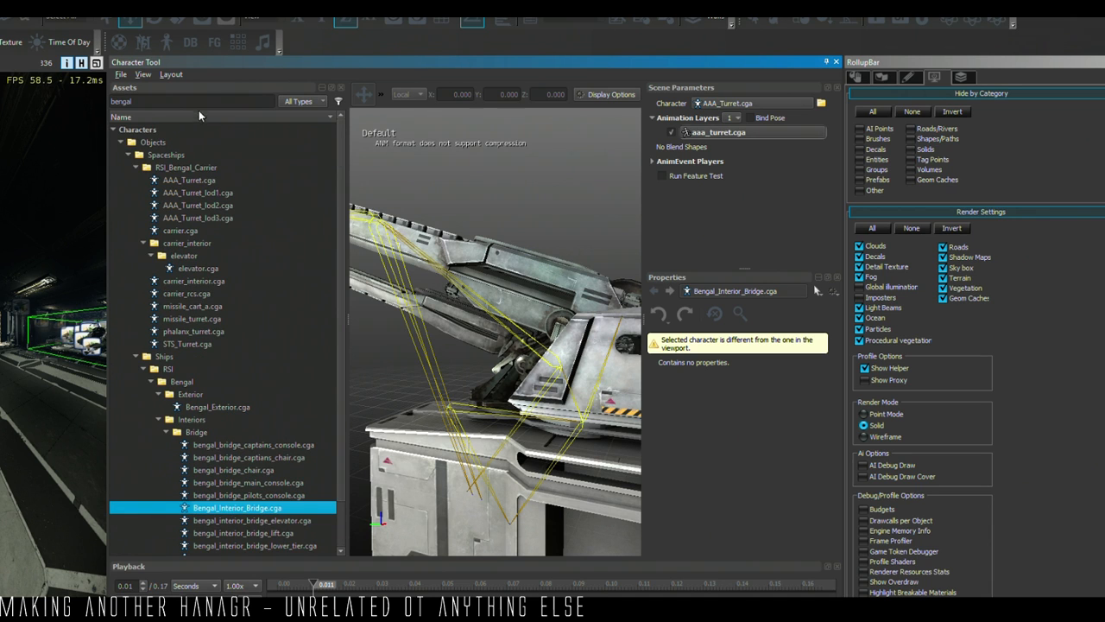
Step: Clear the 'bengal' filter and select shubin_minerinterior_m_body_base.cdf under Characters > Human > male_cdfs
key("BackSpace")
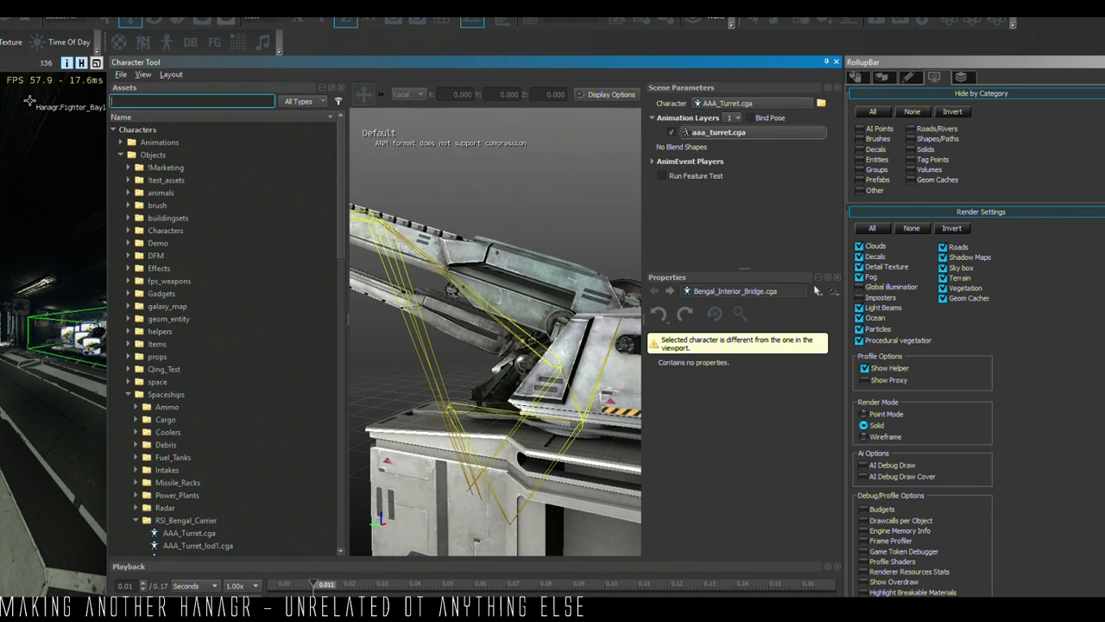
left_click(128, 395)
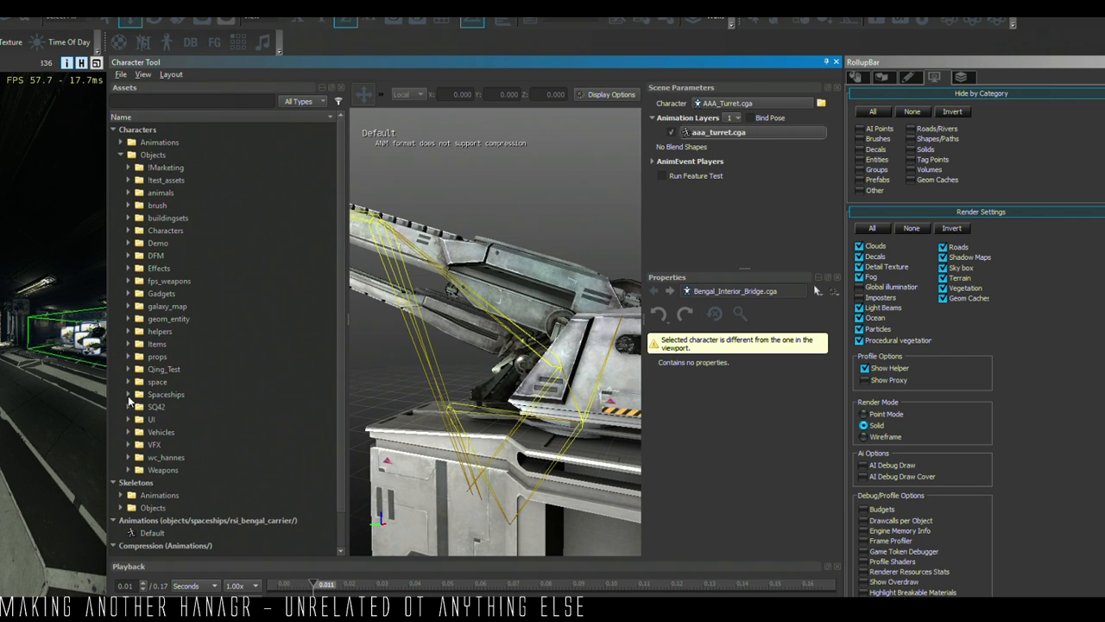
left_click(132, 231)
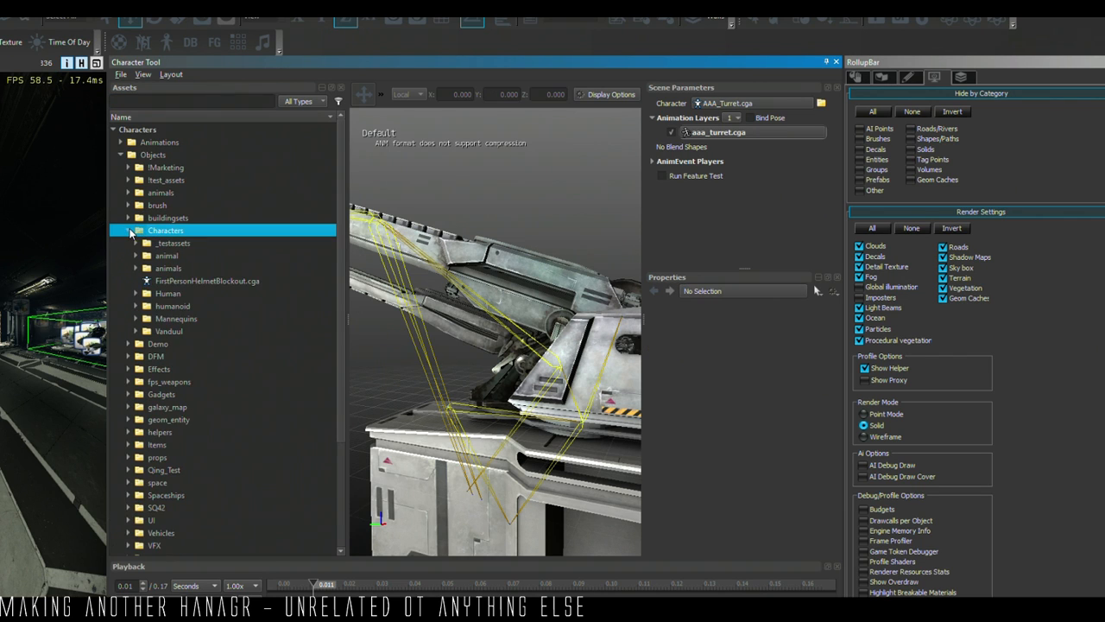
left_click(136, 294)
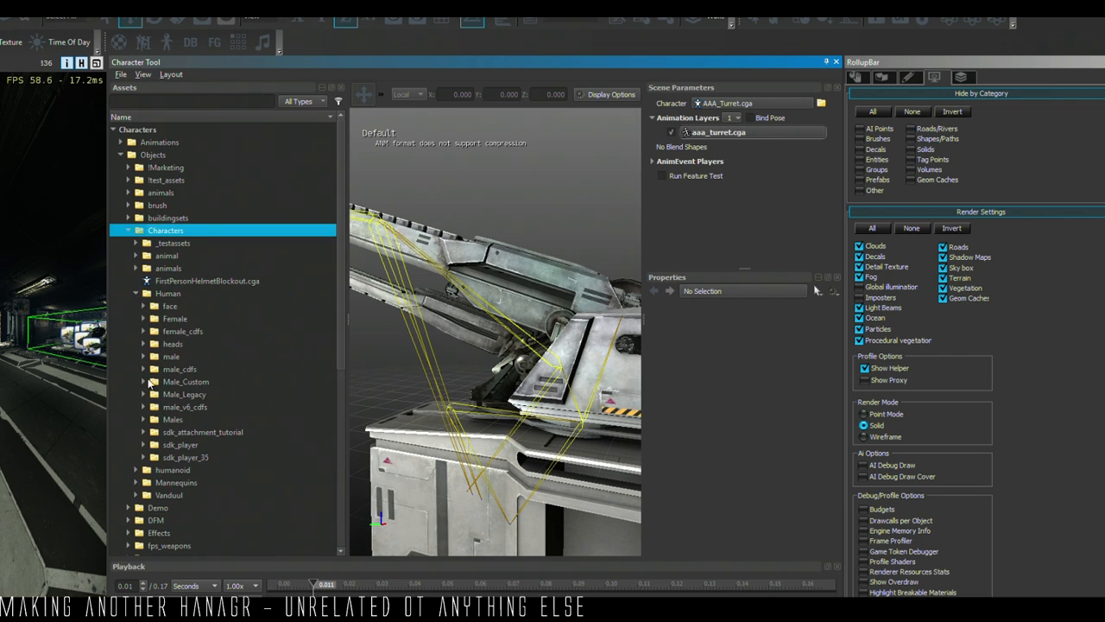
left_click(144, 368)
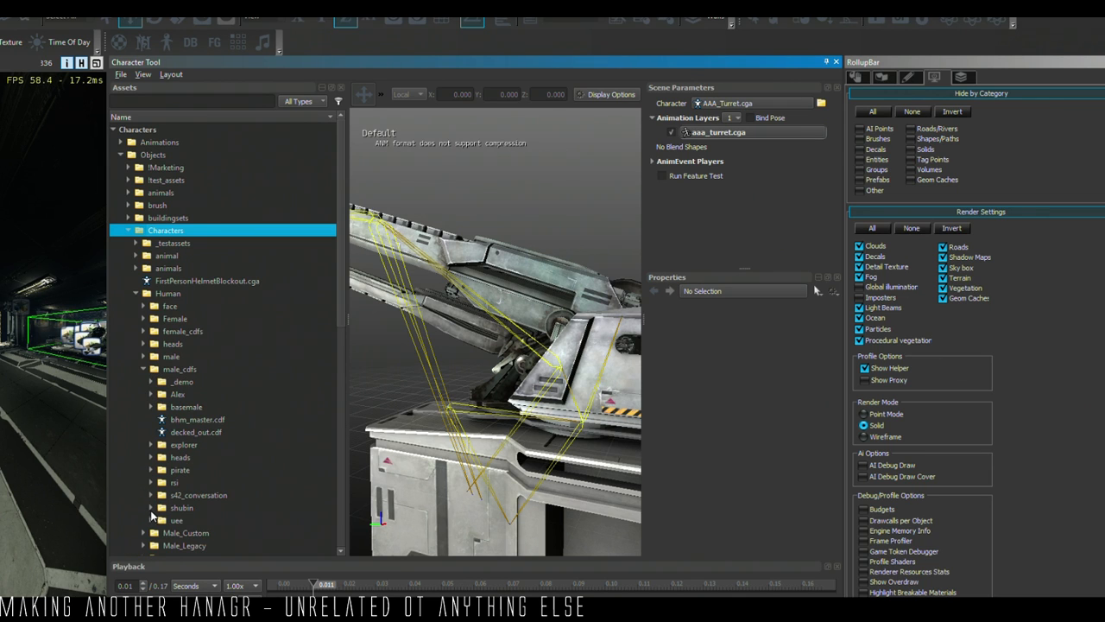
left_click(177, 520)
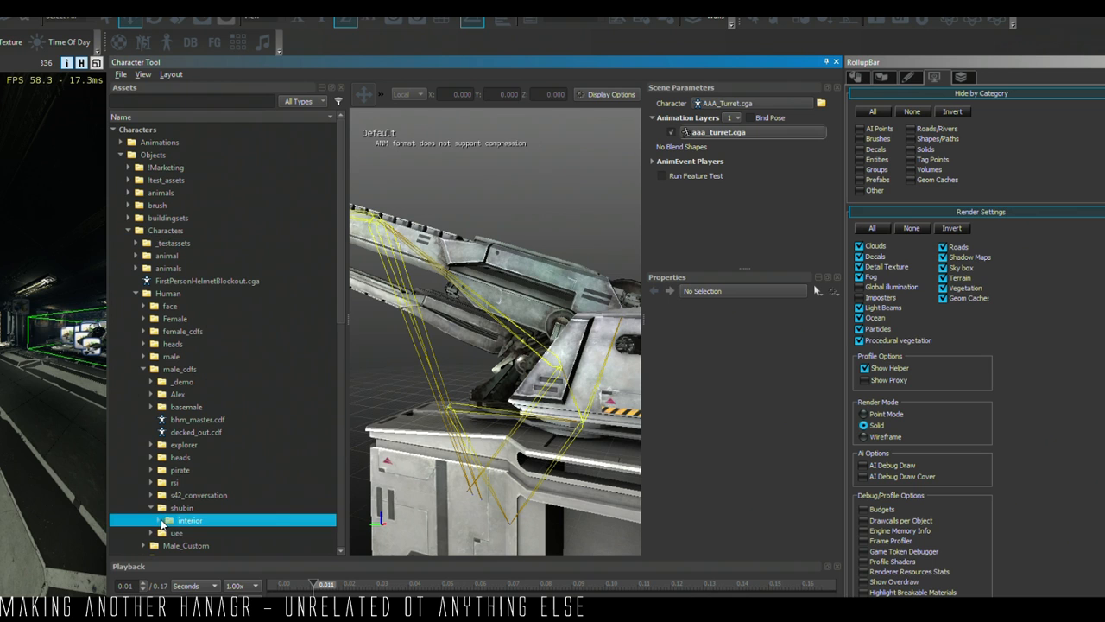
scroll(234, 514, "down", 3)
left_click(272, 421)
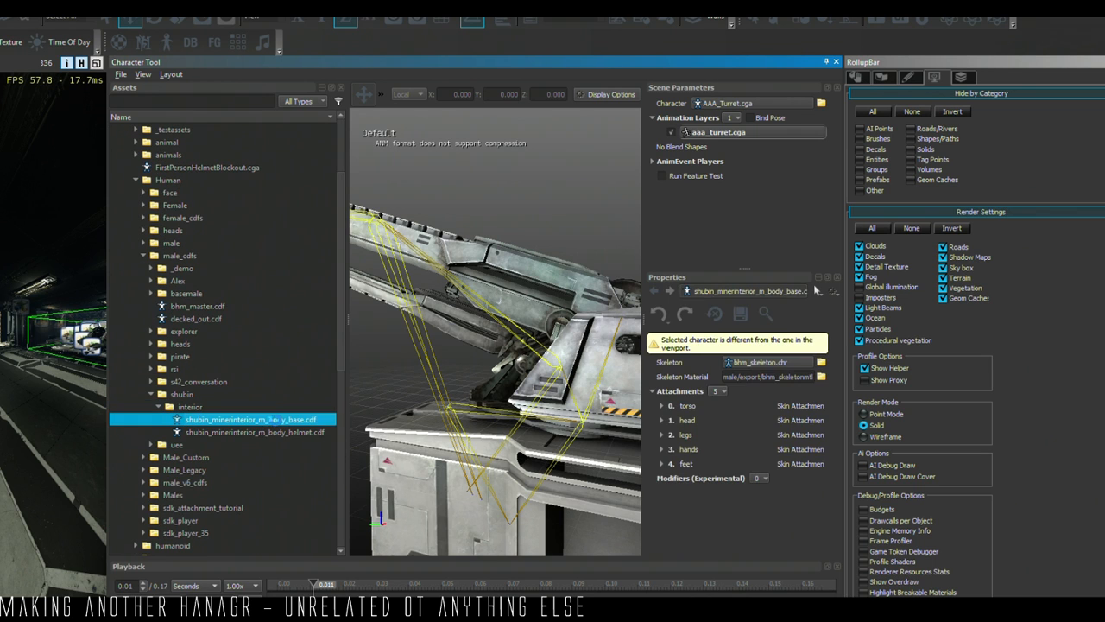
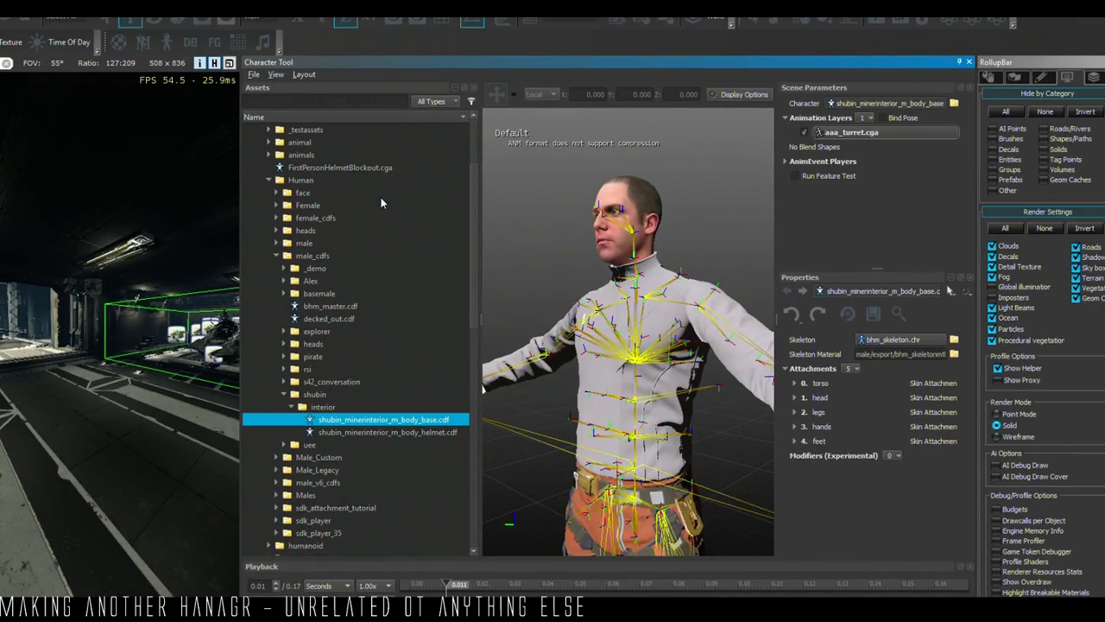
Step: Widen the Character Tool and hide the skeleton joint overlay in Display Options
left_click_drag(240, 204, 55, 204)
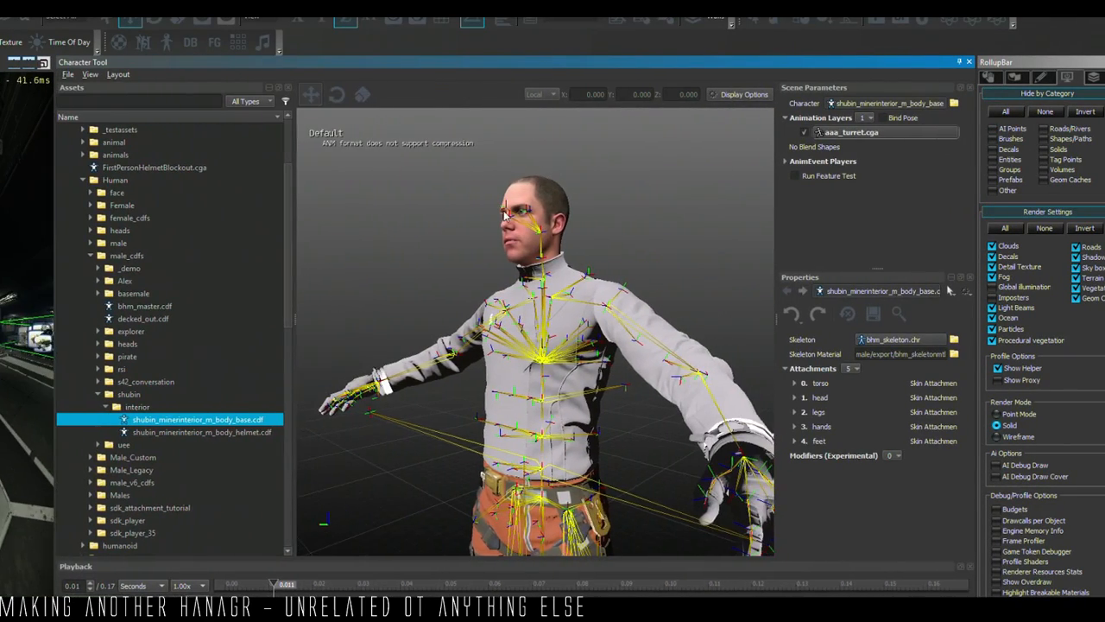
left_click(765, 95)
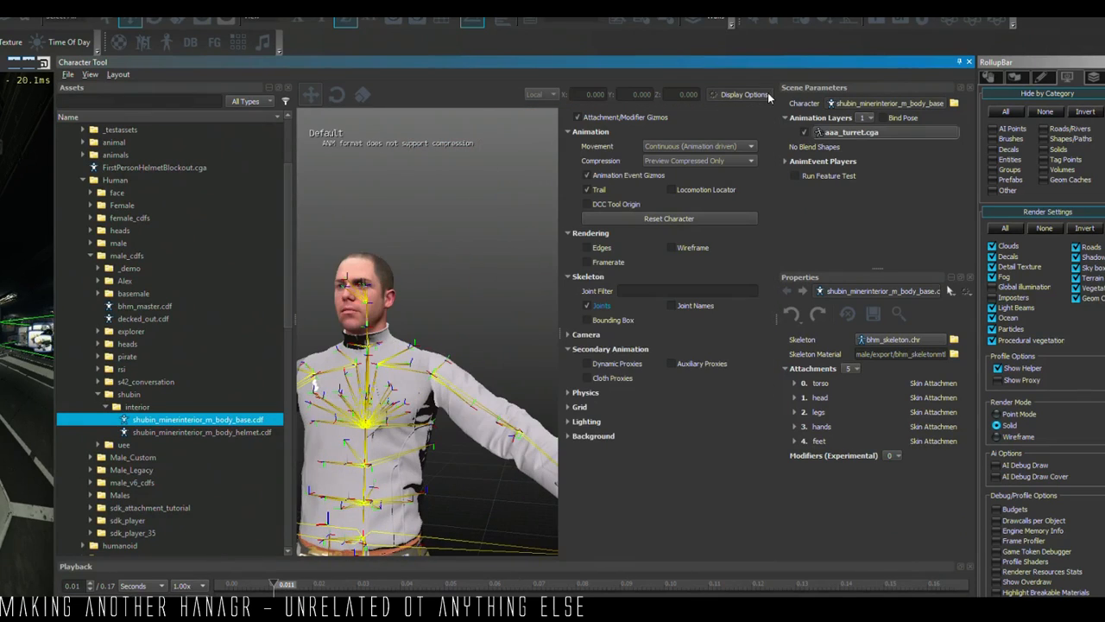
left_click(618, 224)
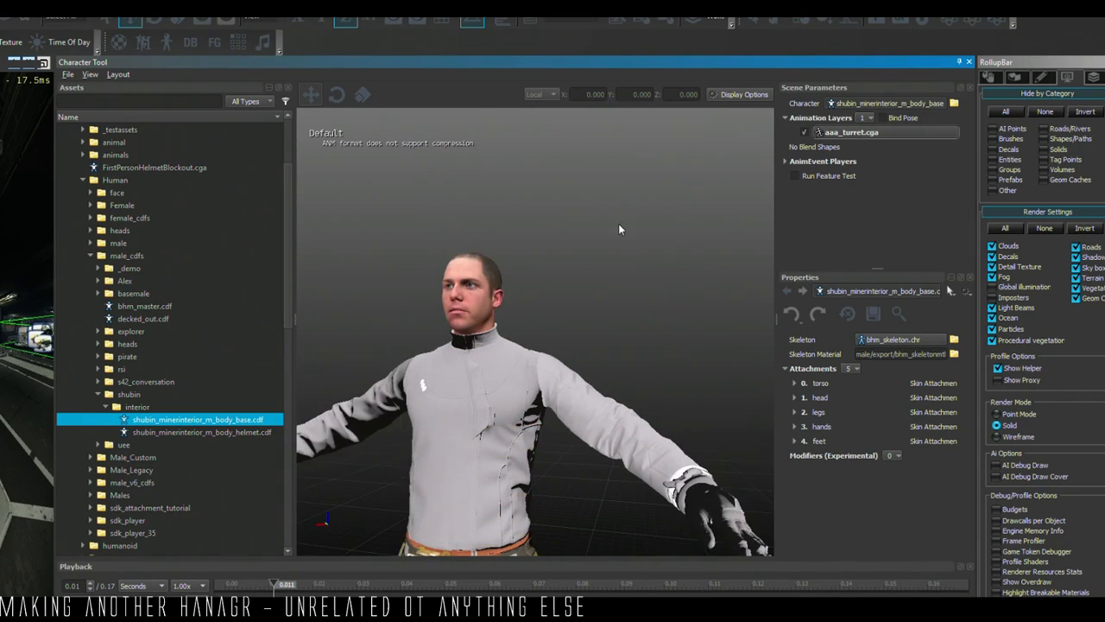
Step: Expand _s42test > conversation and play s42_convotest_imaginarium_test_01 on the miner character
scroll(618, 224, "up", 8)
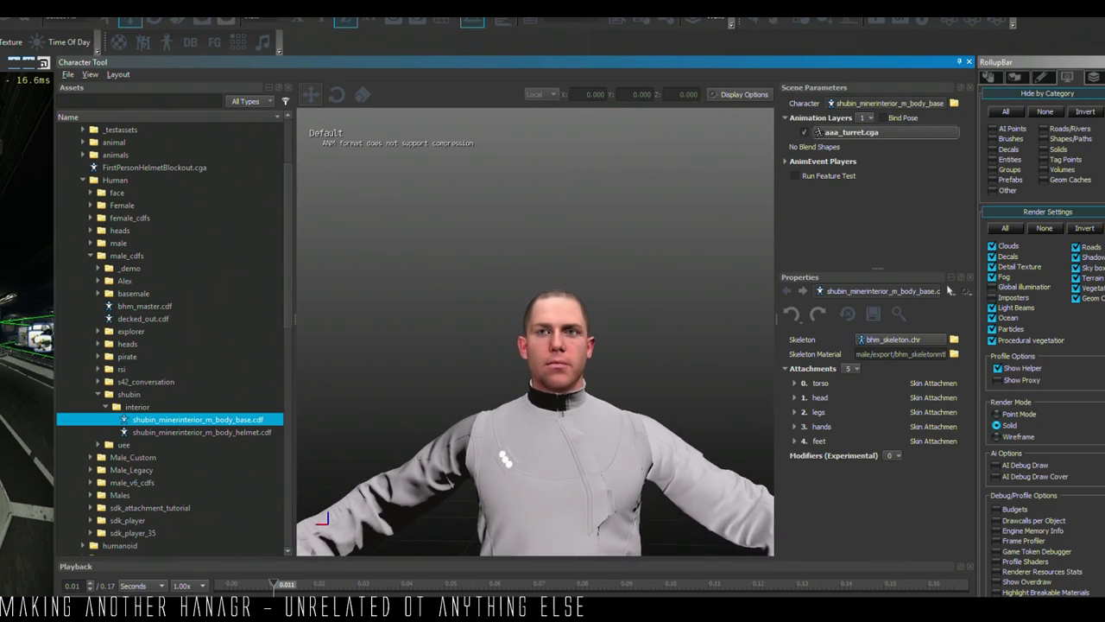
scroll(303, 264, "up", 2)
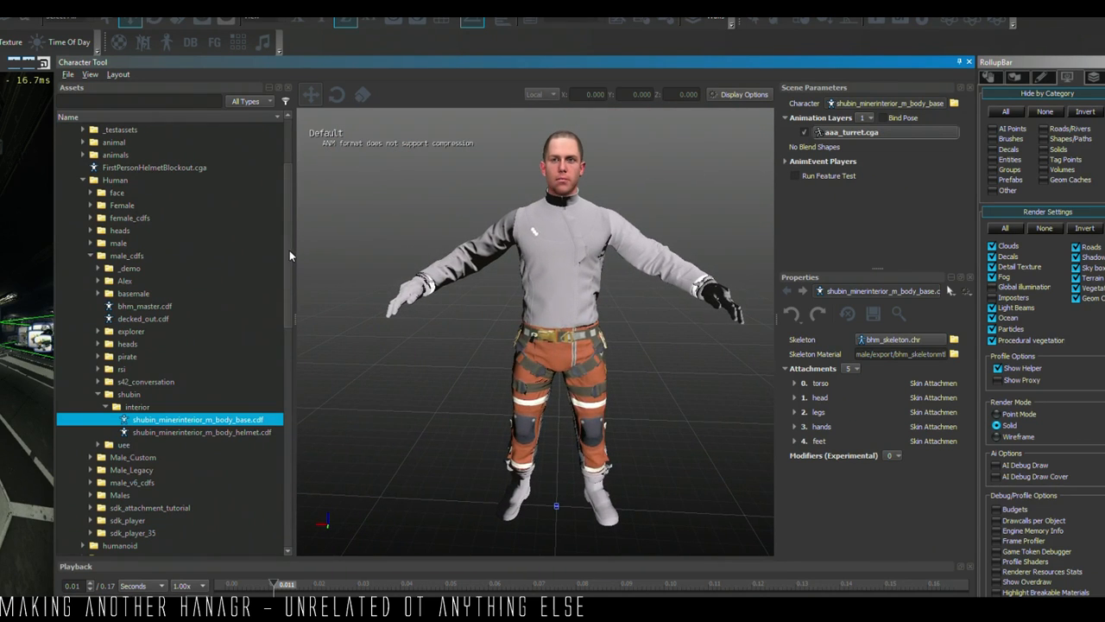
left_click_drag(290, 255, 276, 436)
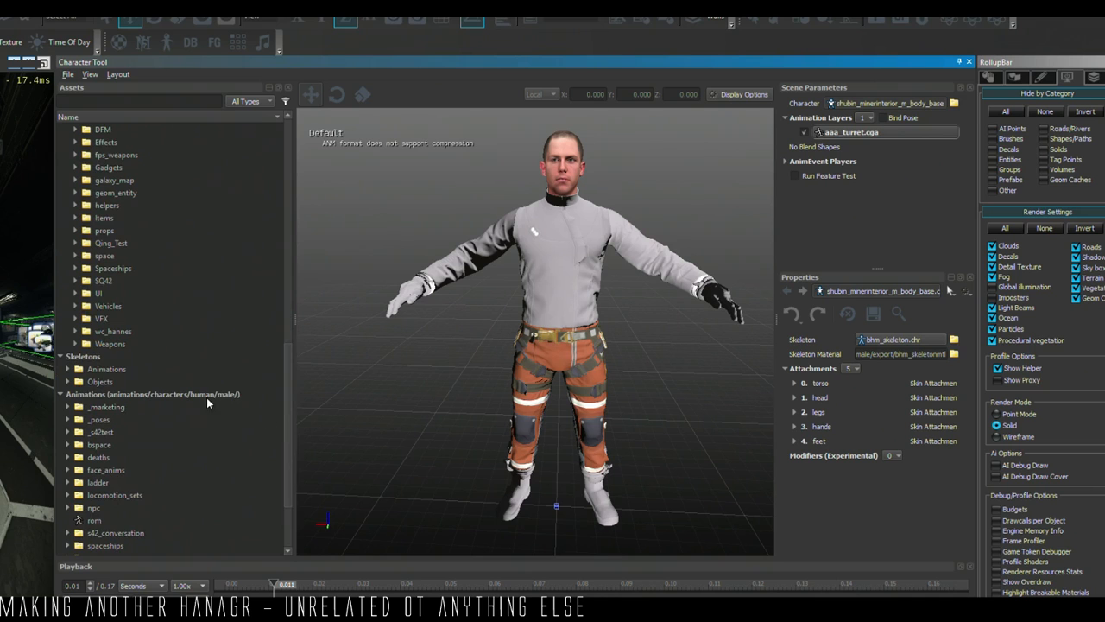
scroll(204, 395, "down", 3)
left_click(69, 331)
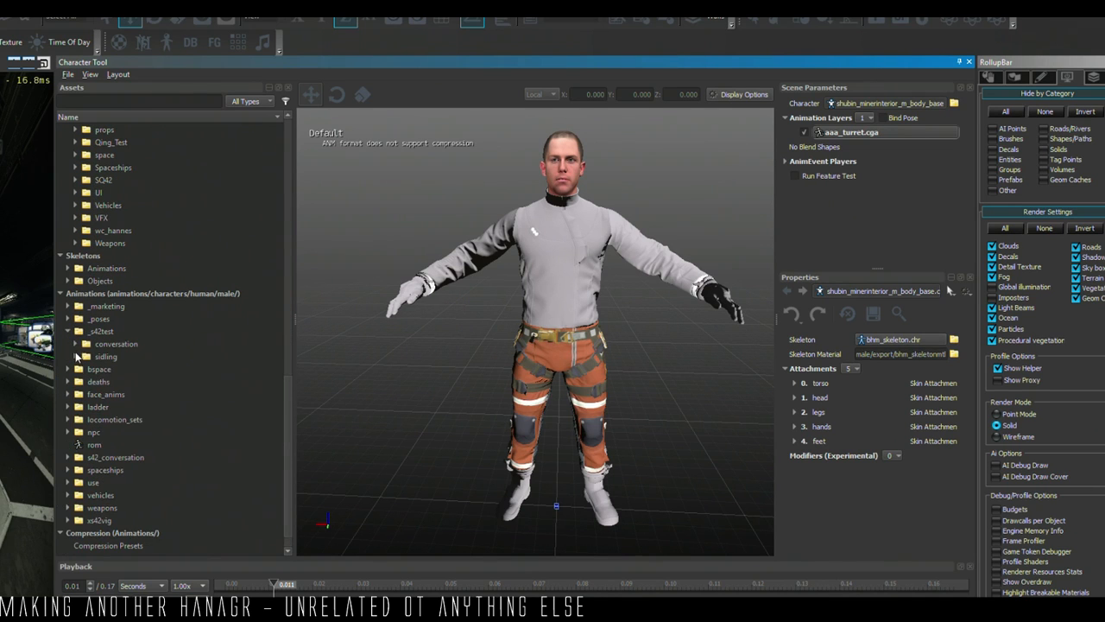
left_click(76, 344)
left_click(153, 356)
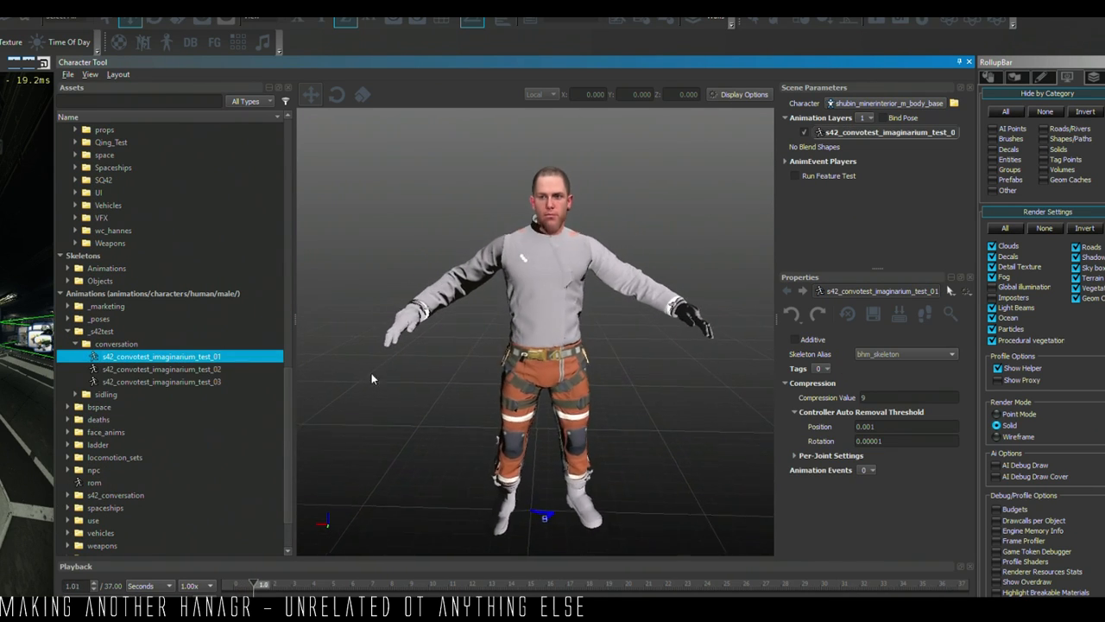
Step: Try the s42_generic_idle02 and idle09 animations, then play secret_roll_01_01 on the character
scroll(186, 436, "down", 2)
double_click(186, 435)
left_click(131, 457)
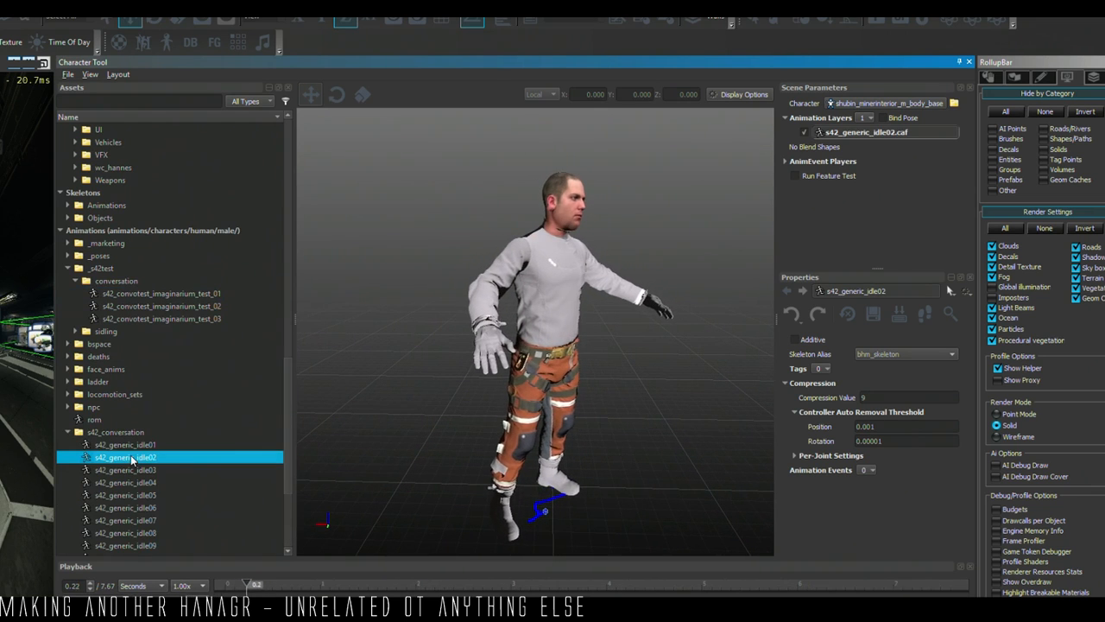
scroll(198, 467, "down", 2)
left_click(145, 470)
scroll(144, 472, "down", 2)
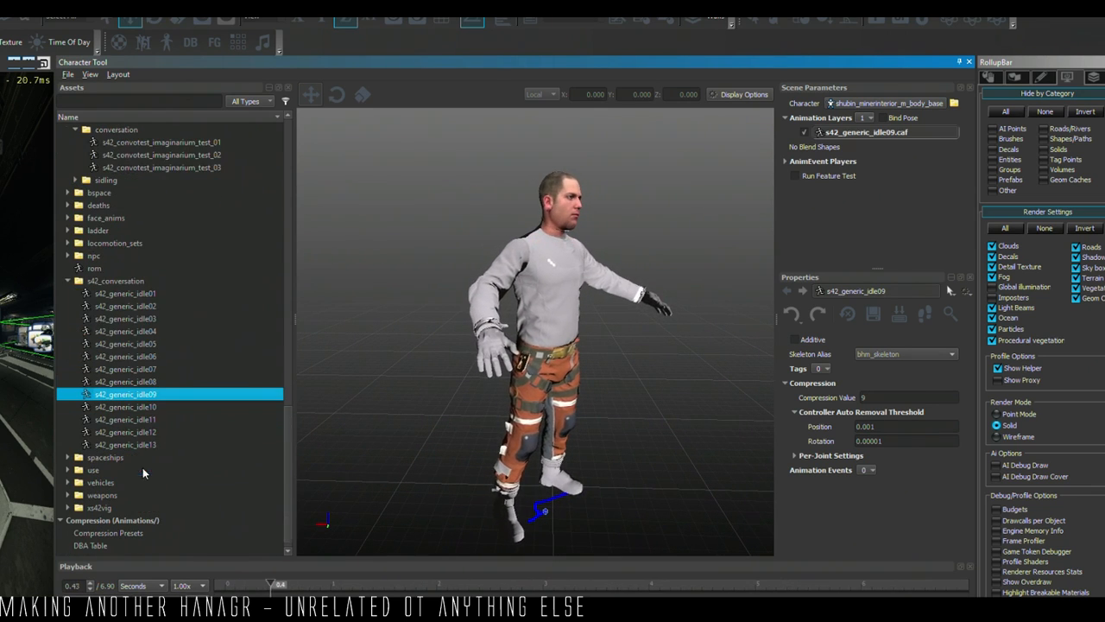
left_click(70, 281)
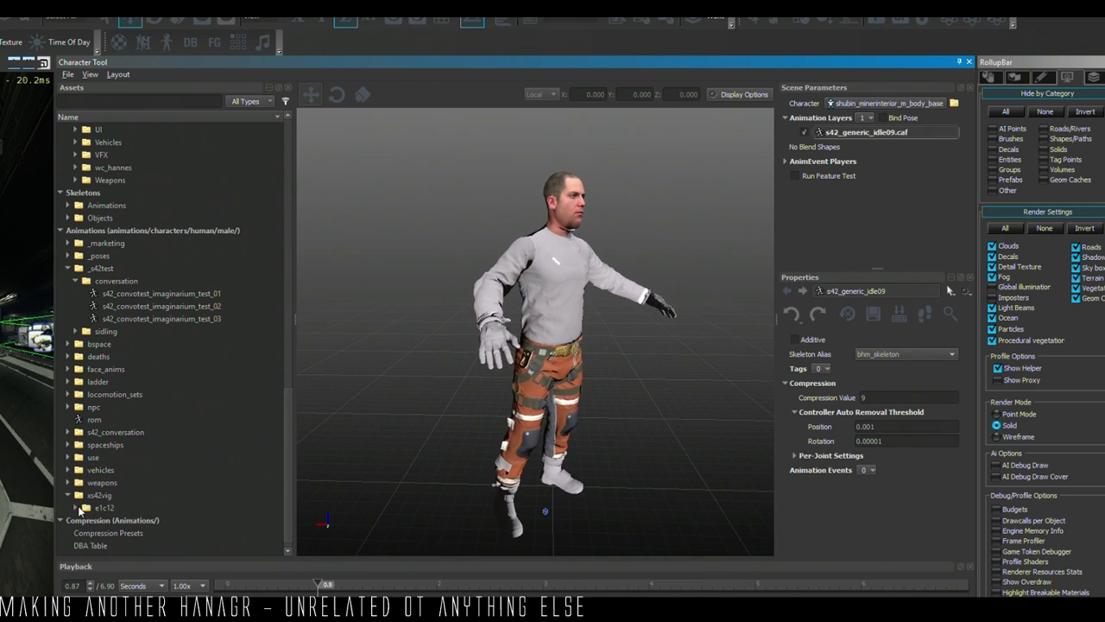
scroll(121, 533, "down", 5)
left_click(130, 433)
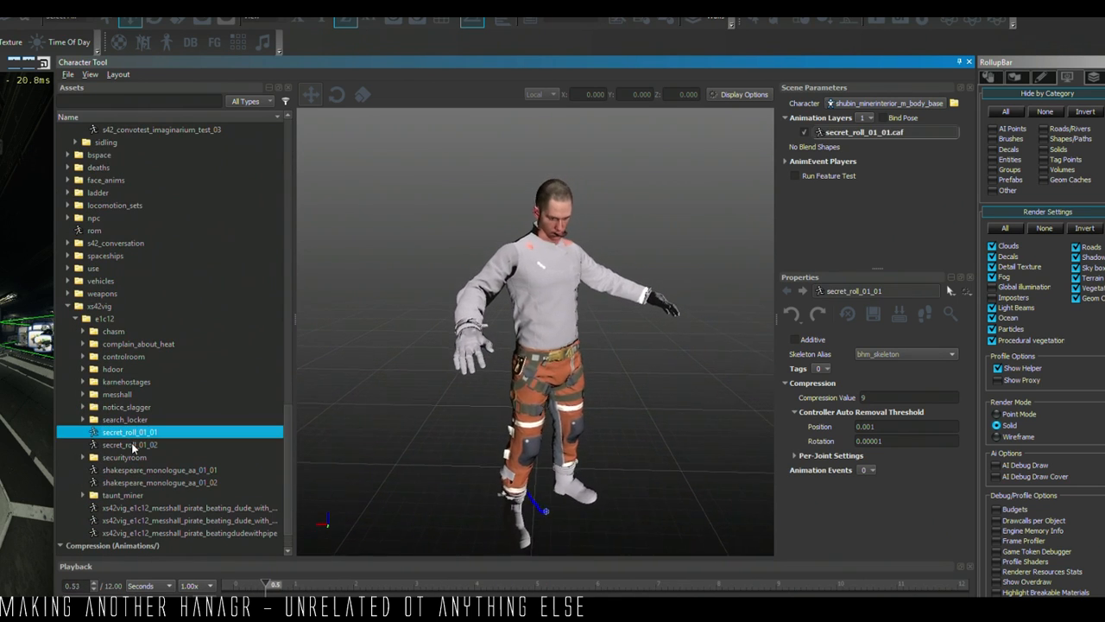
Step: Collapse the shubin folder and load uee_light_m_outfit from male_cdfs > s42_conversation
scroll(139, 432, "up", 10)
scroll(113, 397, "up", 7)
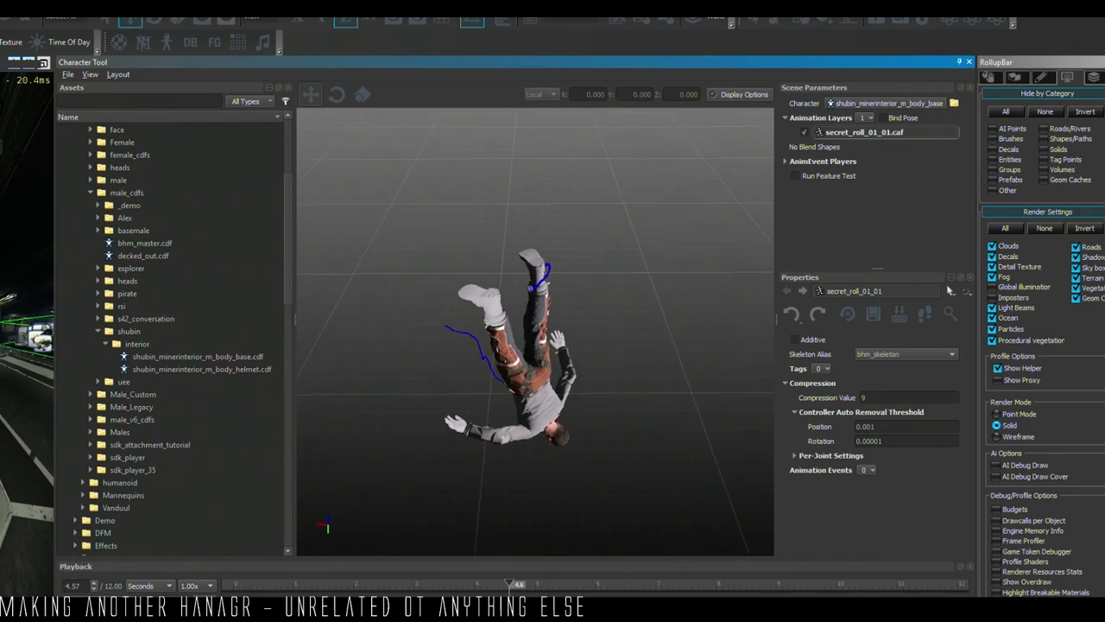
scroll(225, 339, "up", 4)
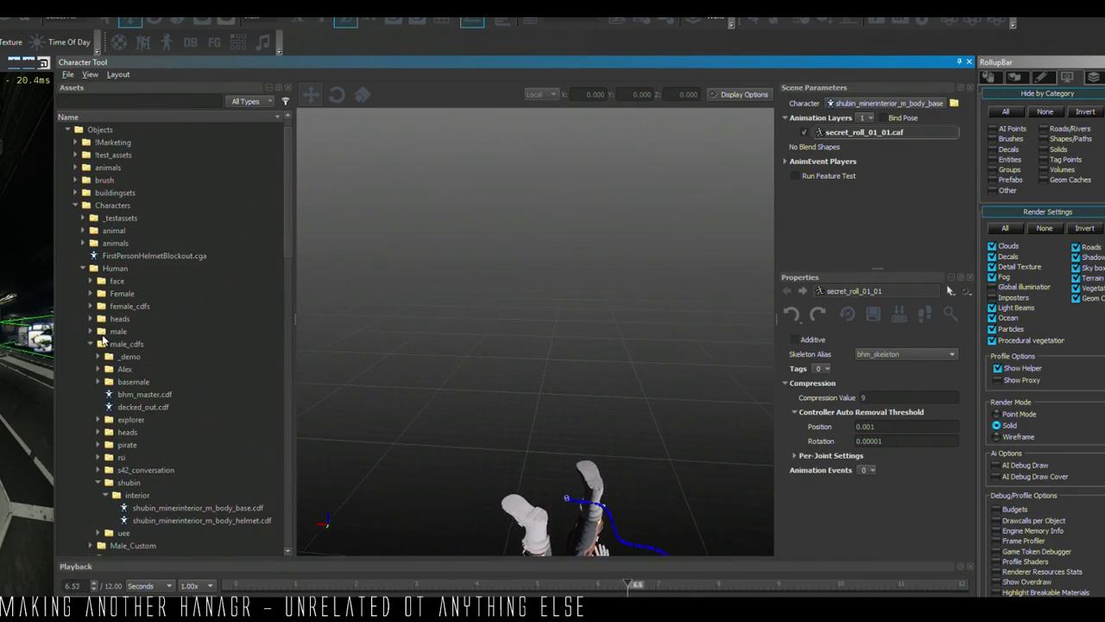
scroll(99, 355, "down", 3)
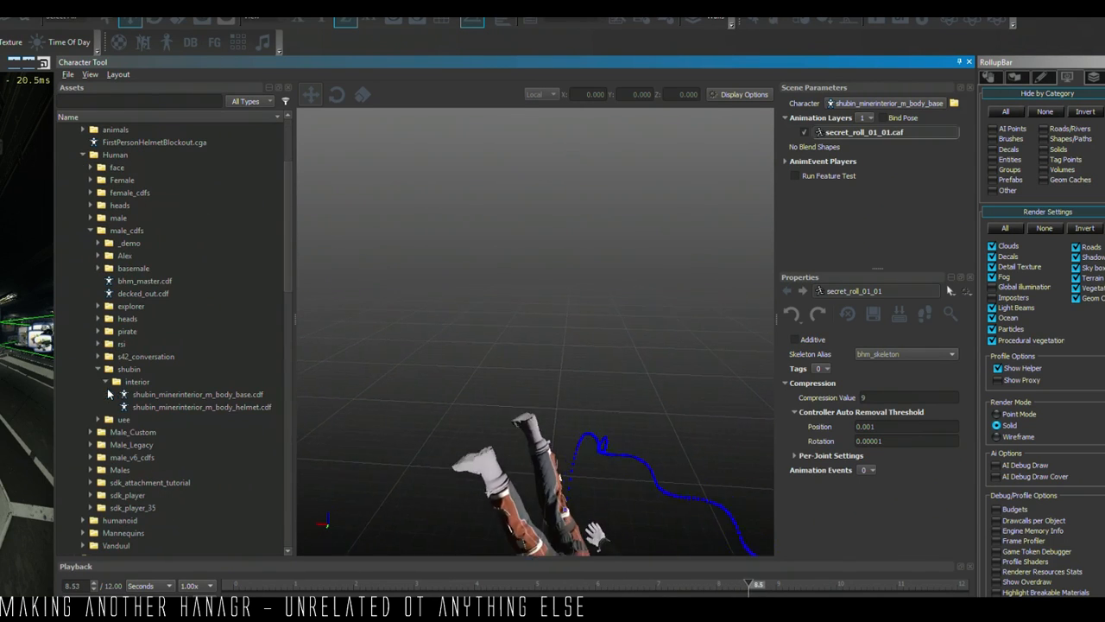
left_click(97, 368)
left_click(97, 356)
left_click(166, 371)
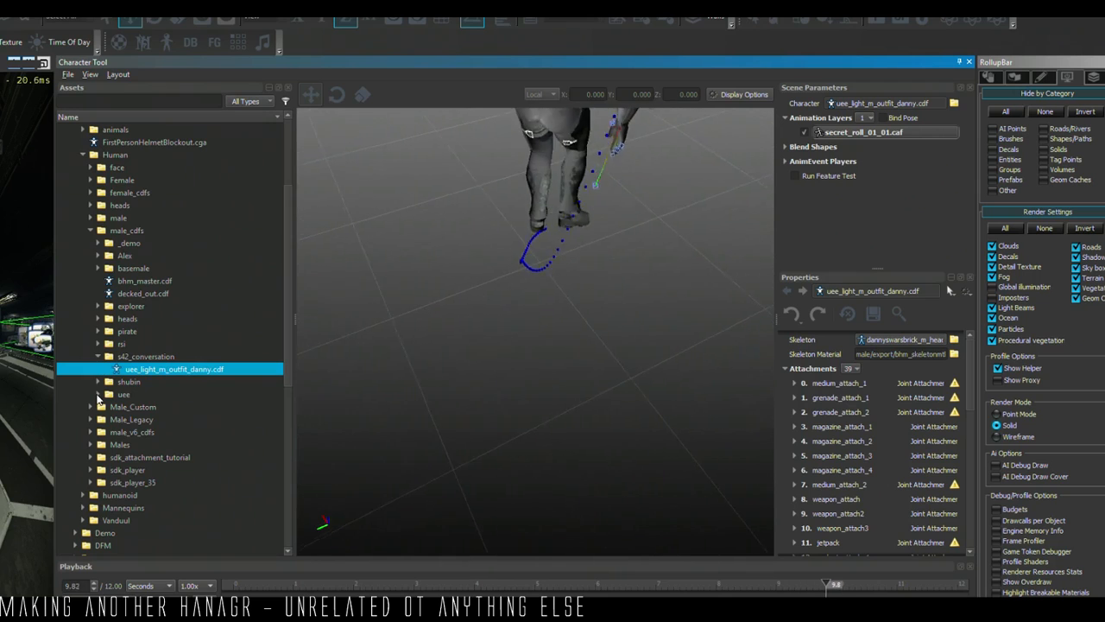
Step: Inspect the uee_bartender_m_base character, then collapse the Characters asset group
left_click(98, 393)
left_click(129, 419)
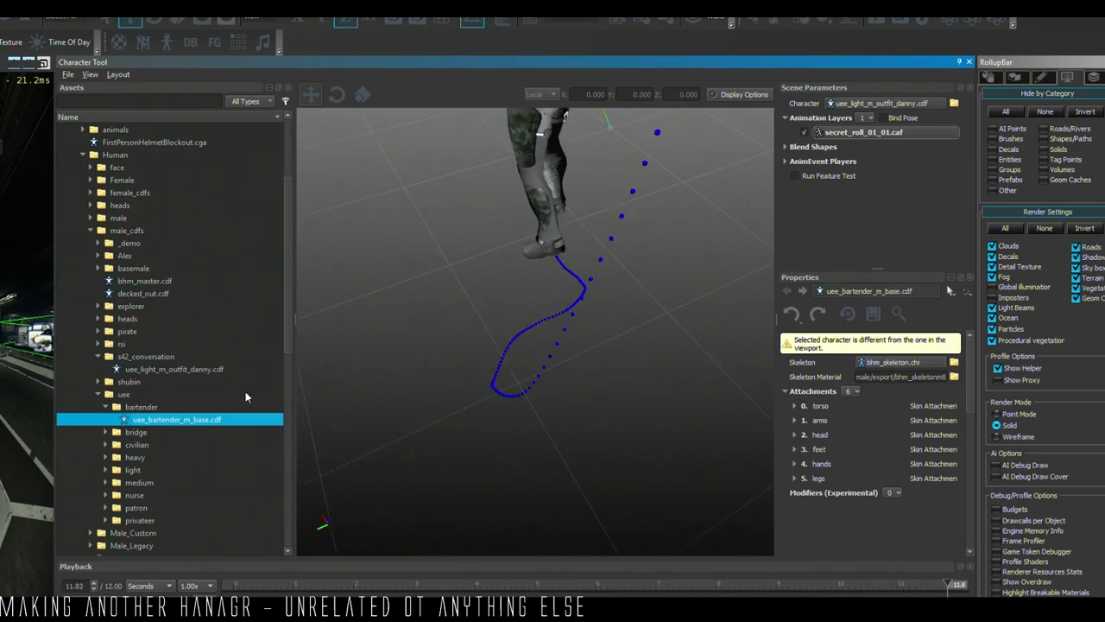
scroll(138, 276, "up", 4)
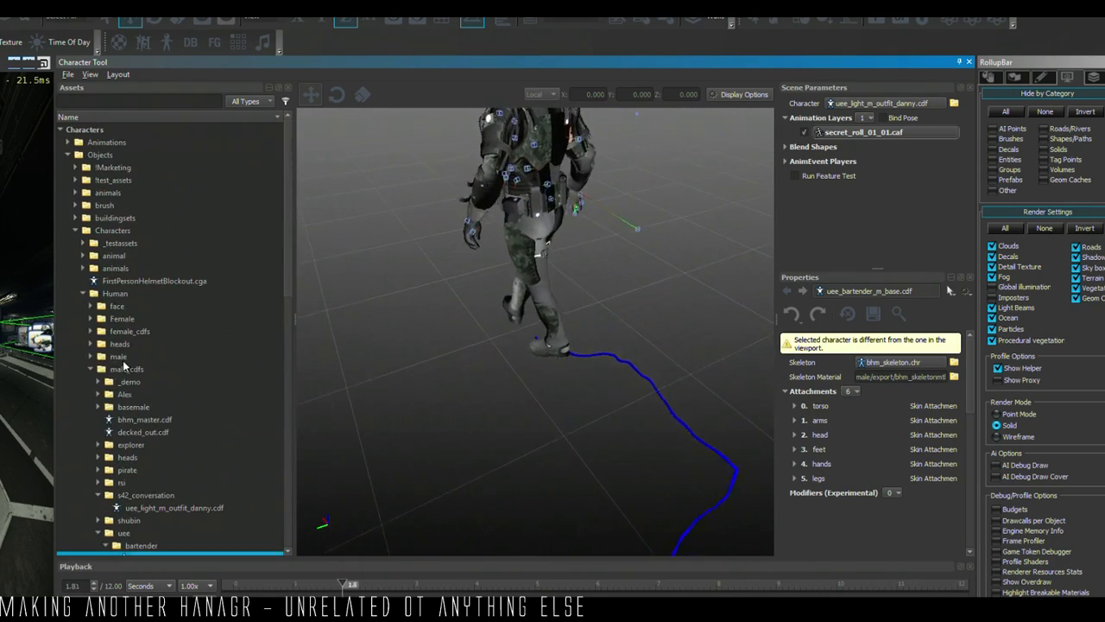
left_click(61, 130)
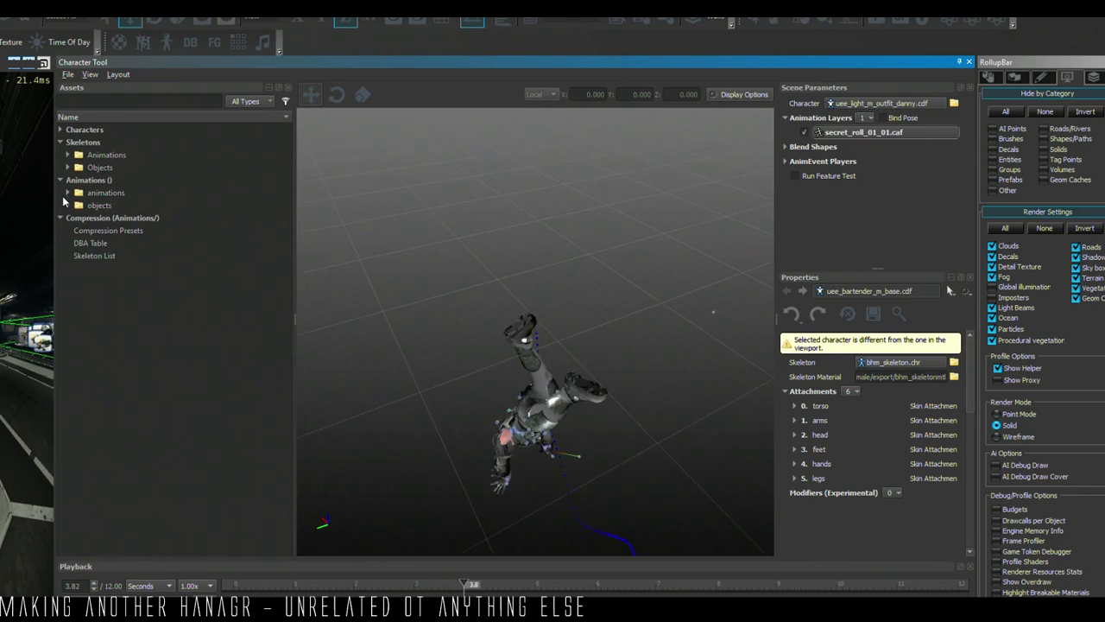
Step: Expand animations > characters > human > male > _s42test > conversation and play s42_convotest_imaginarium_test_01
left_click(69, 193)
left_click(75, 206)
left_click(76, 205)
left_click(83, 218)
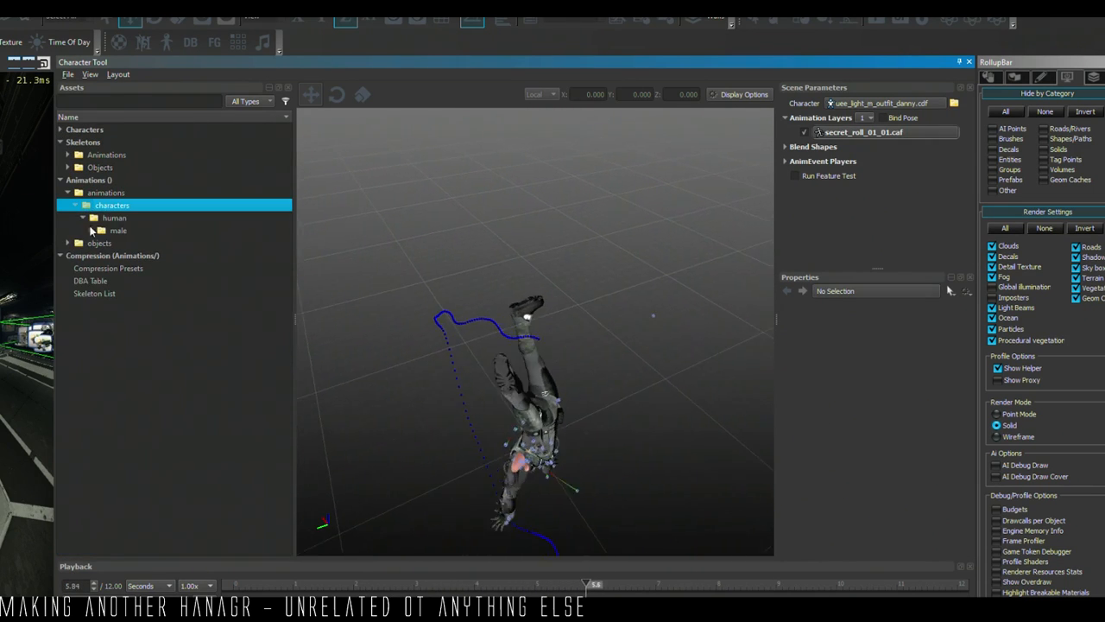
left_click(90, 230)
left_click(98, 280)
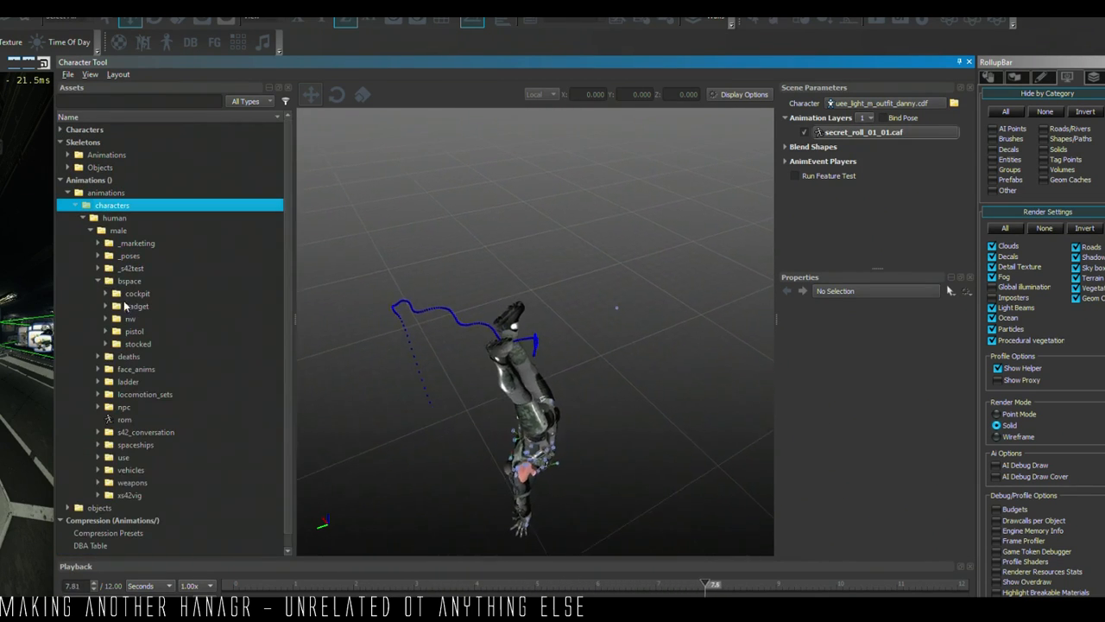
left_click(98, 281)
left_click(98, 268)
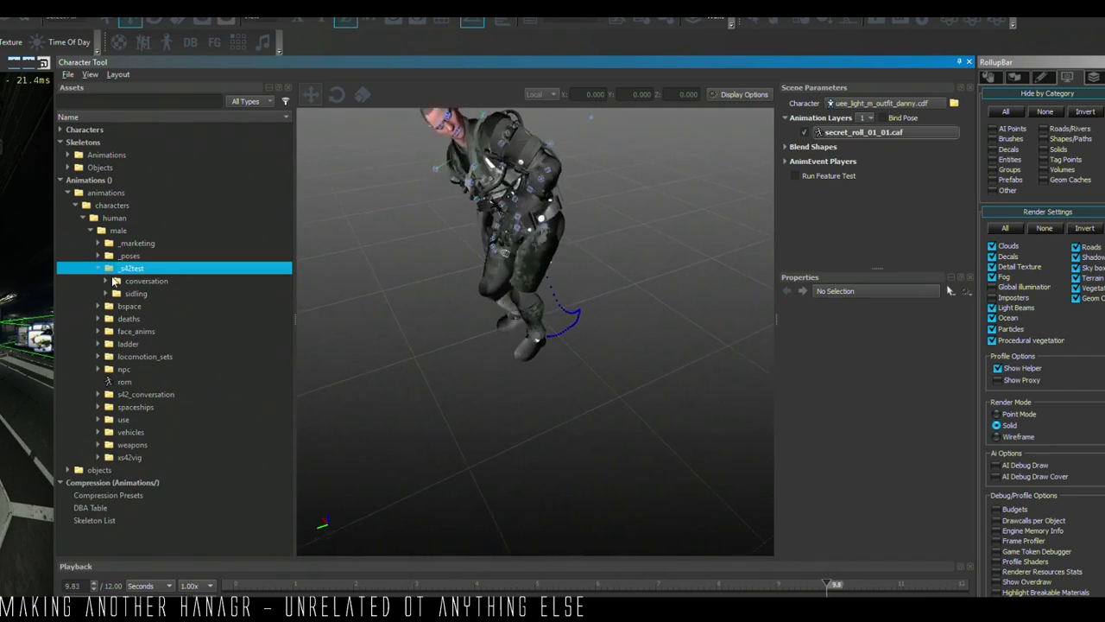
left_click(105, 281)
left_click(190, 293)
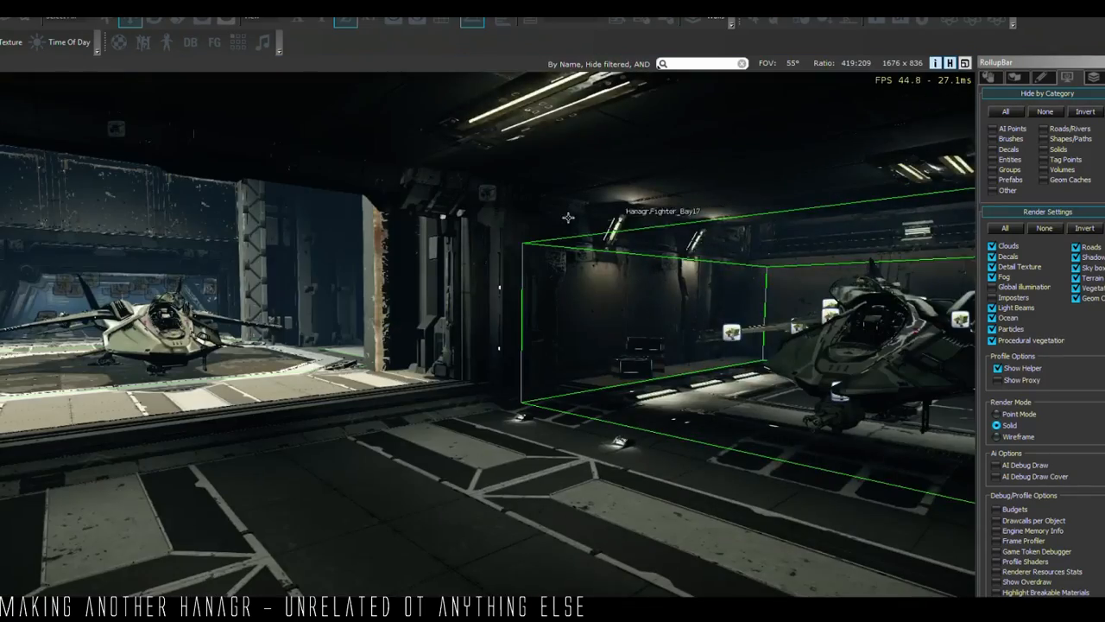
Step: Close the Character Tool and fly the view through the hangar's fighter bay
right_click_drag(568, 217, 596, 214)
right_click_drag(440, 247, 708, 247)
right_click_drag(173, 445, 112, 398)
right_click_drag(483, 405, 414, 410)
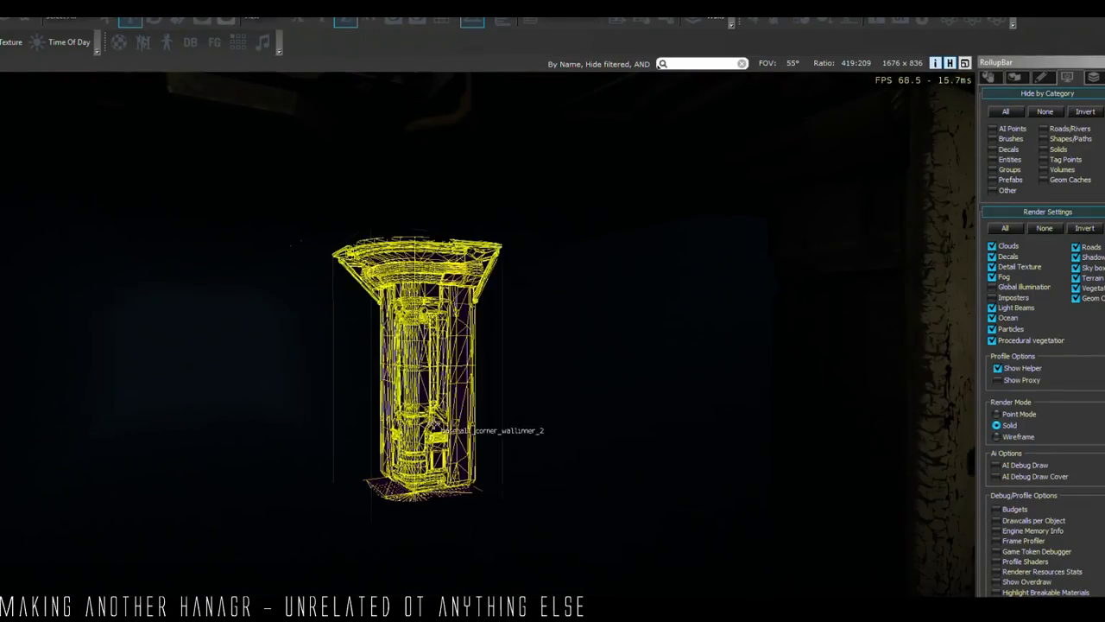
Step: Widen the RollupBar and make Gladius_Main the current layer
left_click_drag(976, 117, 773, 117)
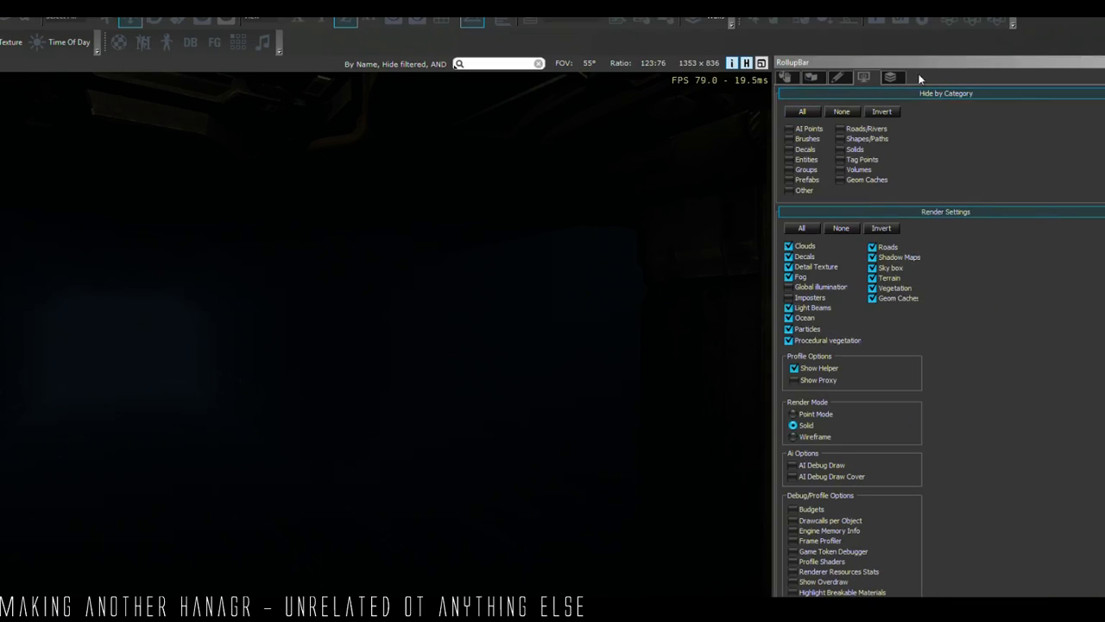
left_click(891, 76)
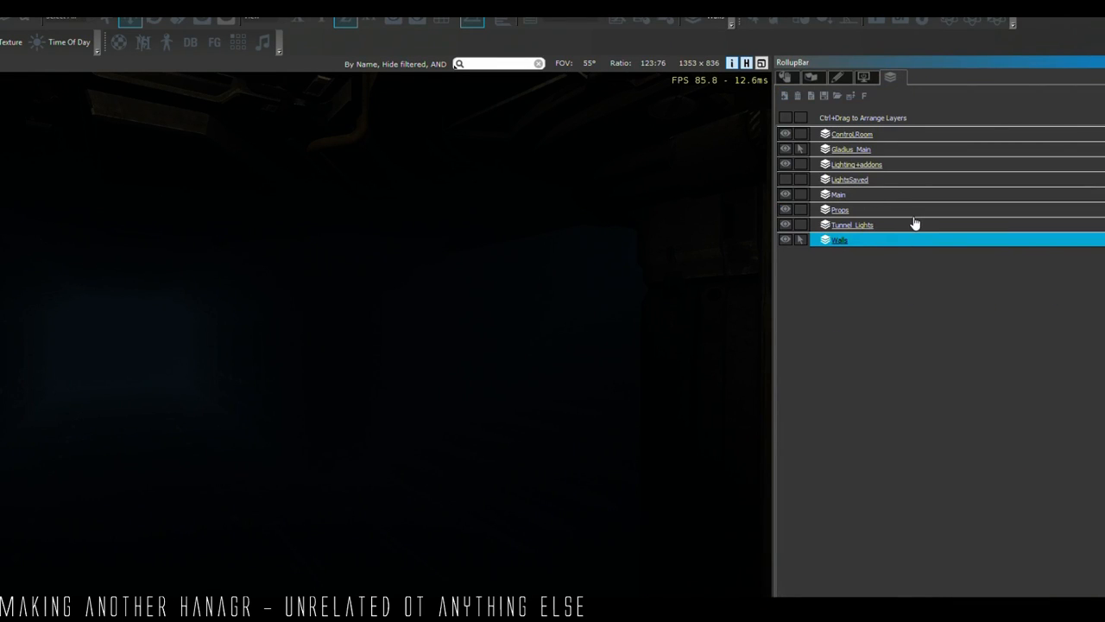
left_click(898, 150)
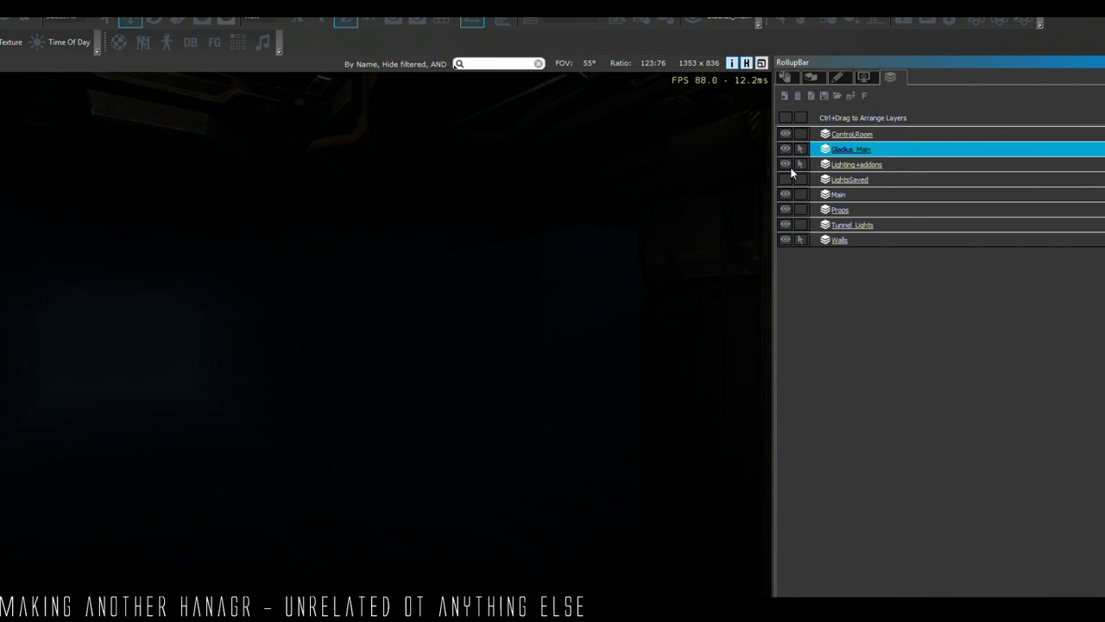
Step: Navigate the viewport along the lit hangar walkway to a wall light
right_click_drag(449, 251, 538, 295)
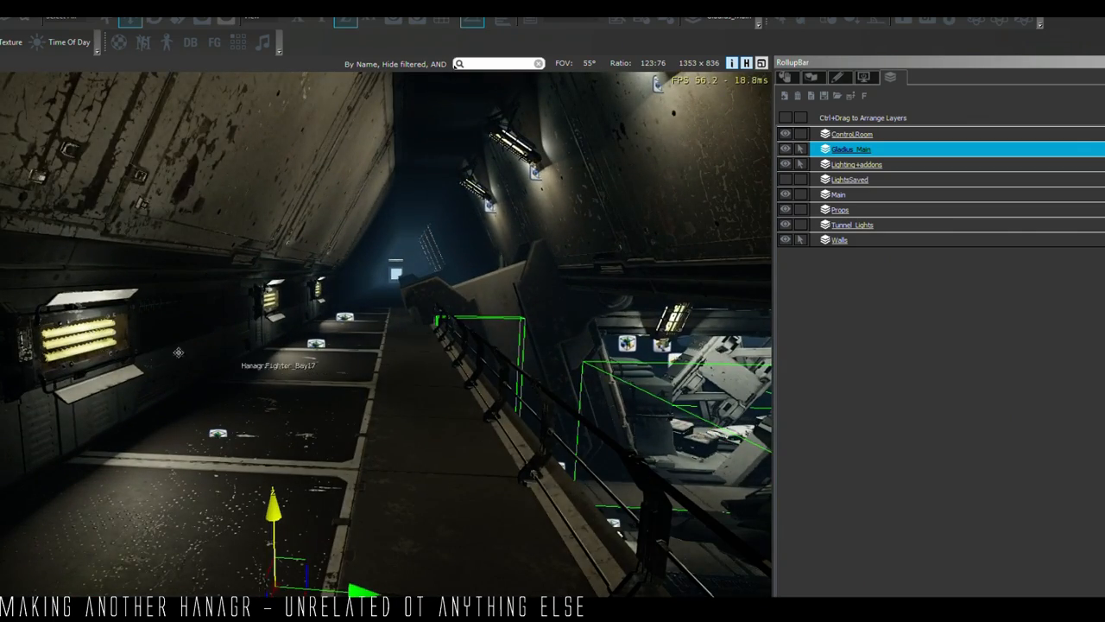
right_click_drag(378, 284, 374, 275)
right_click_drag(481, 223, 460, 251)
right_click_drag(564, 359, 397, 367)
Step: Select the walkway wall lights WallLight9 and WallLight10, bringing WallLight10 toward the centre
key("s")
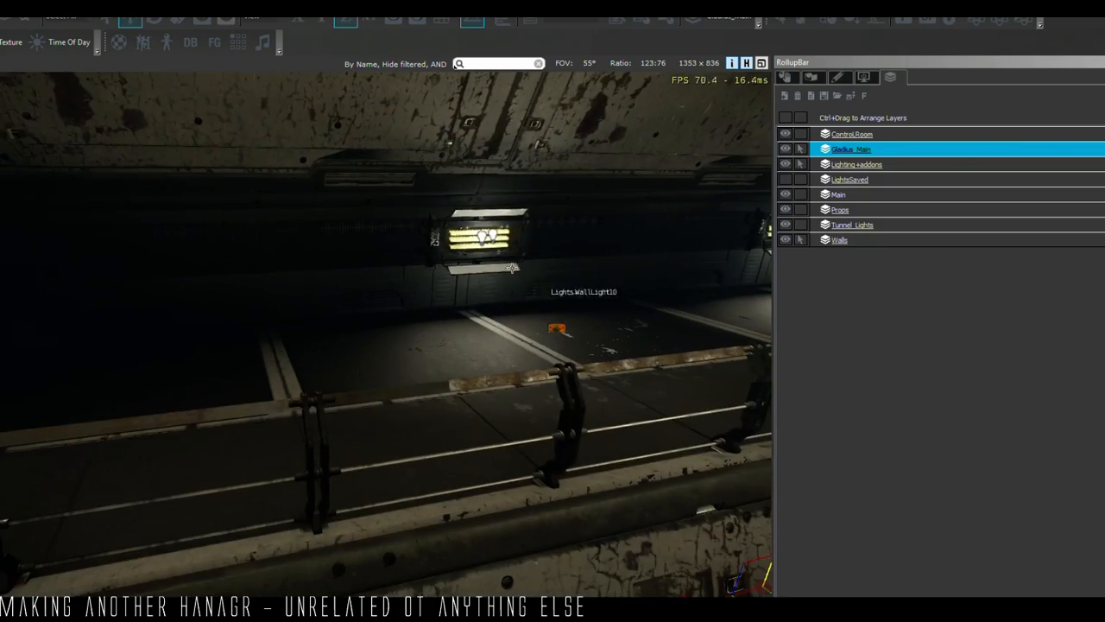
left_click(494, 256)
right_click_drag(518, 302, 610, 309)
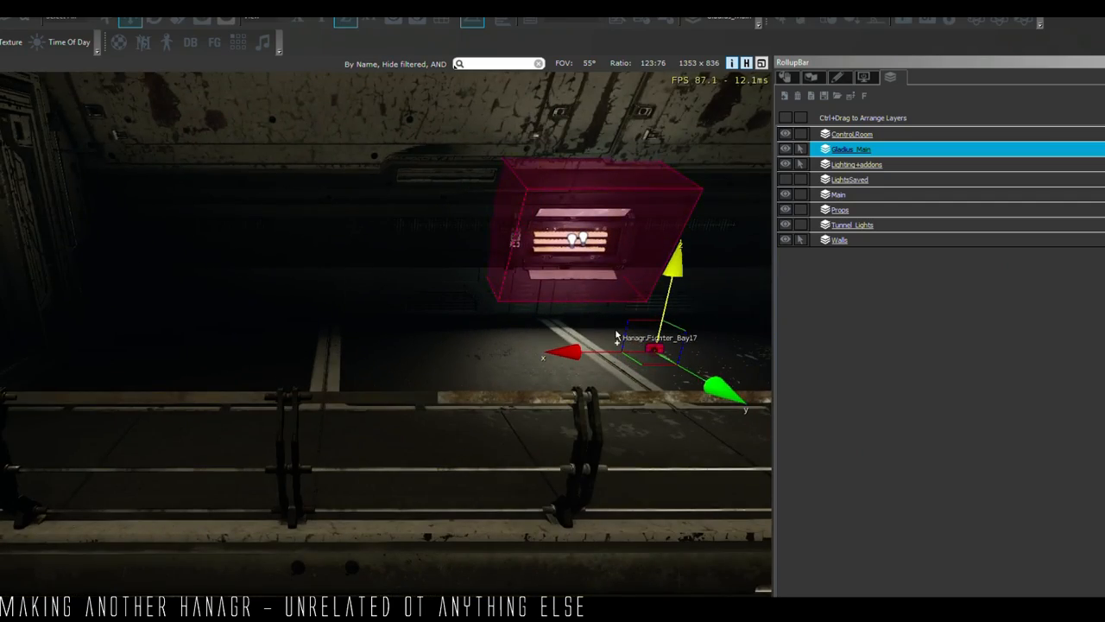
right_click_drag(509, 340, 686, 380)
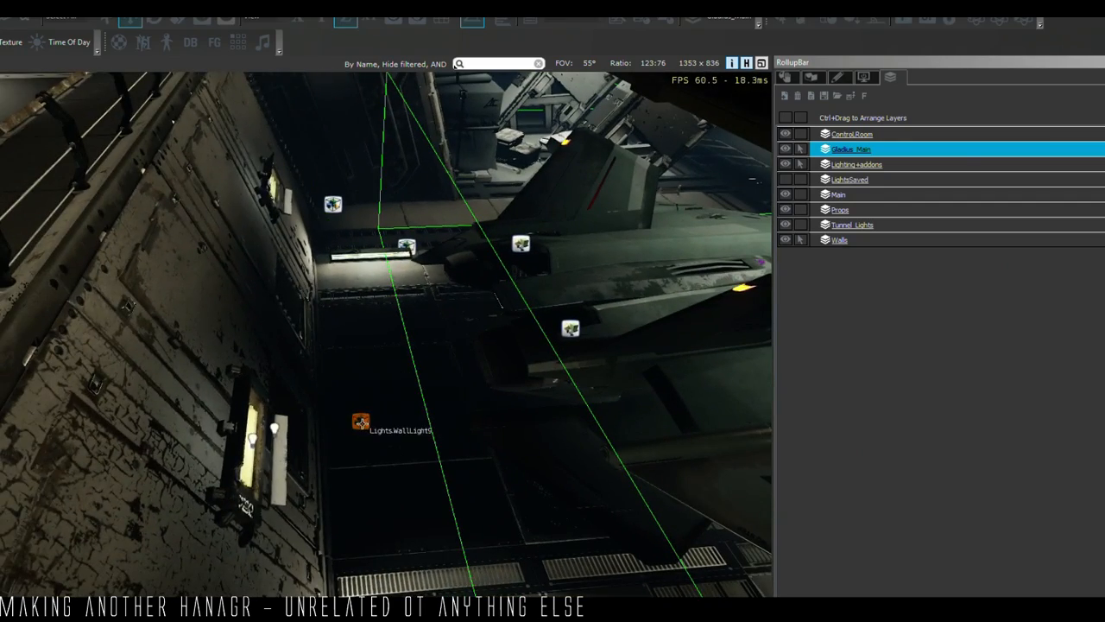
left_click(361, 422)
right_click_drag(361, 421, 359, 290)
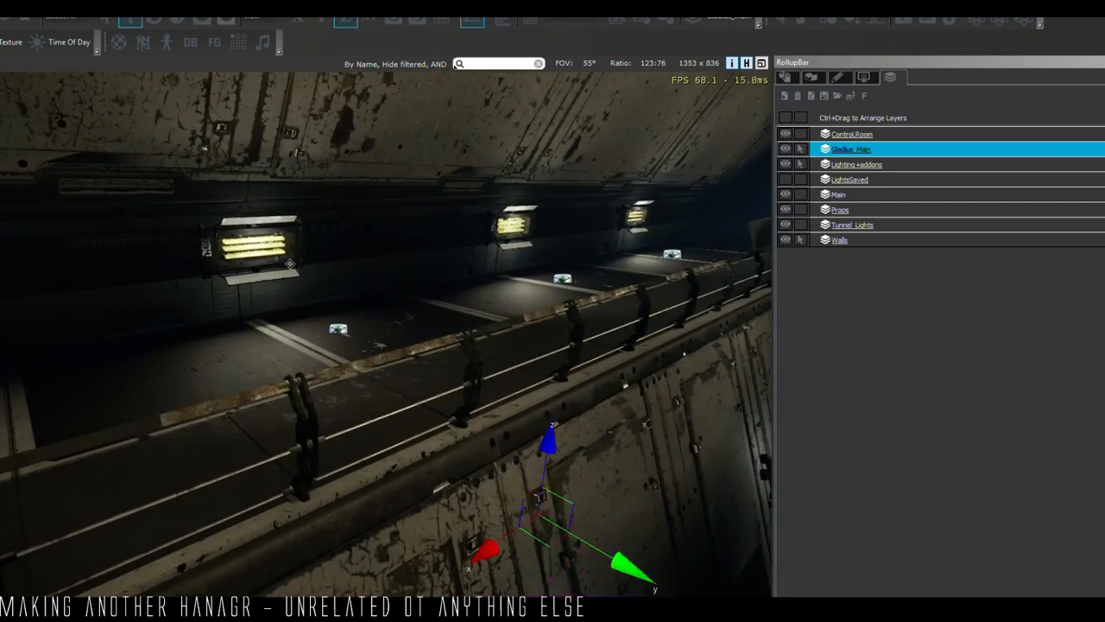
left_click(262, 276)
right_click_drag(261, 276, 547, 346)
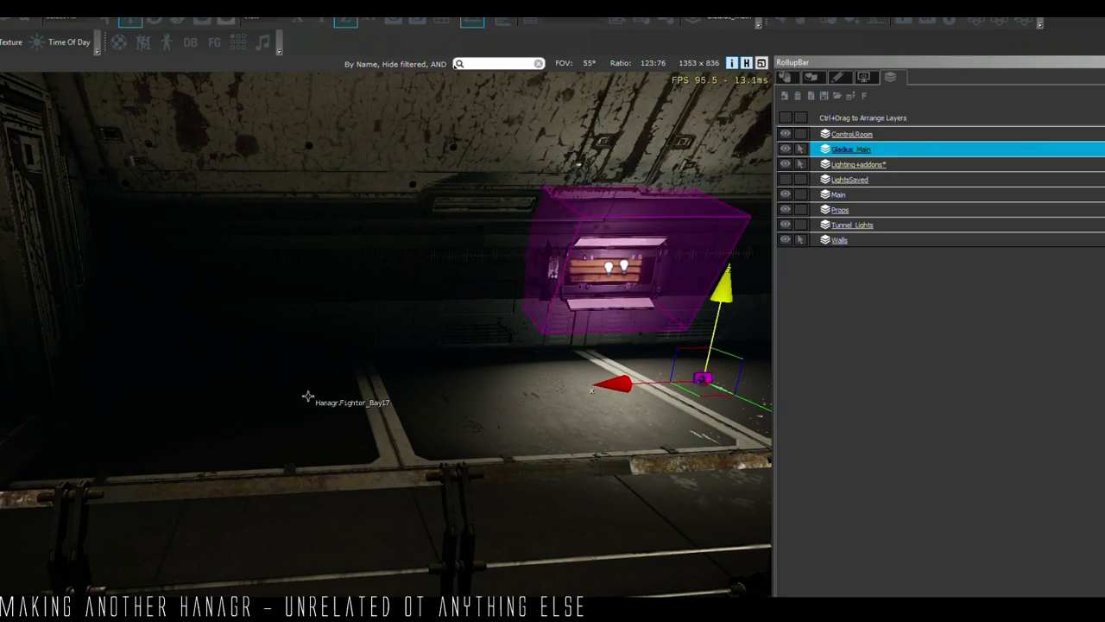
Step: Fly around the corridor wall light and nudge it along its X axis
right_click_drag(308, 395, 460, 404)
key("s")
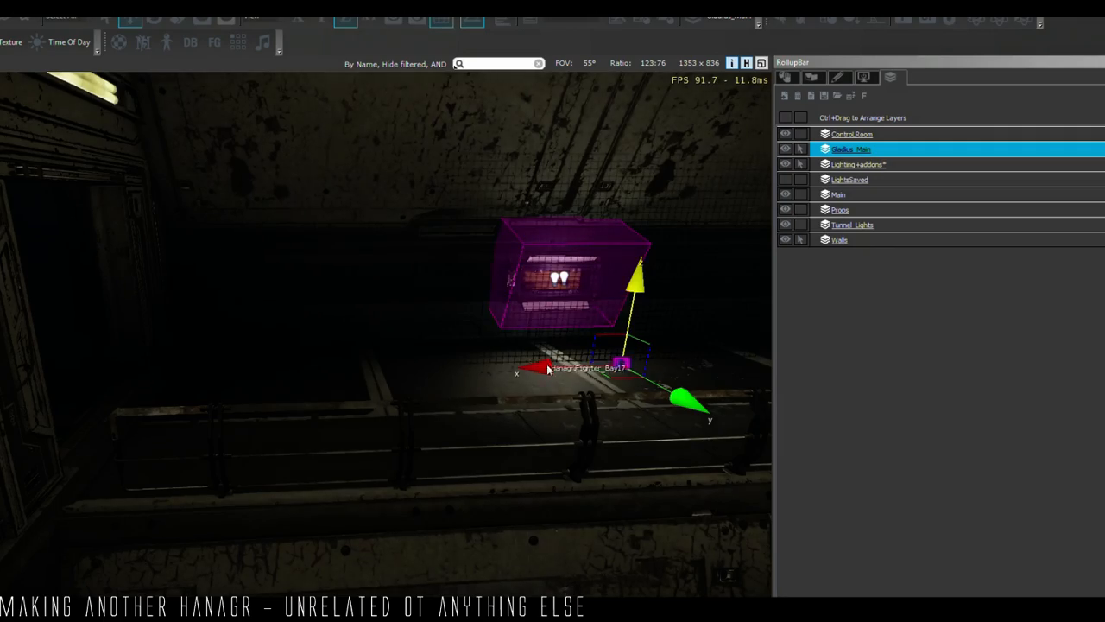
right_click_drag(547, 369, 595, 371)
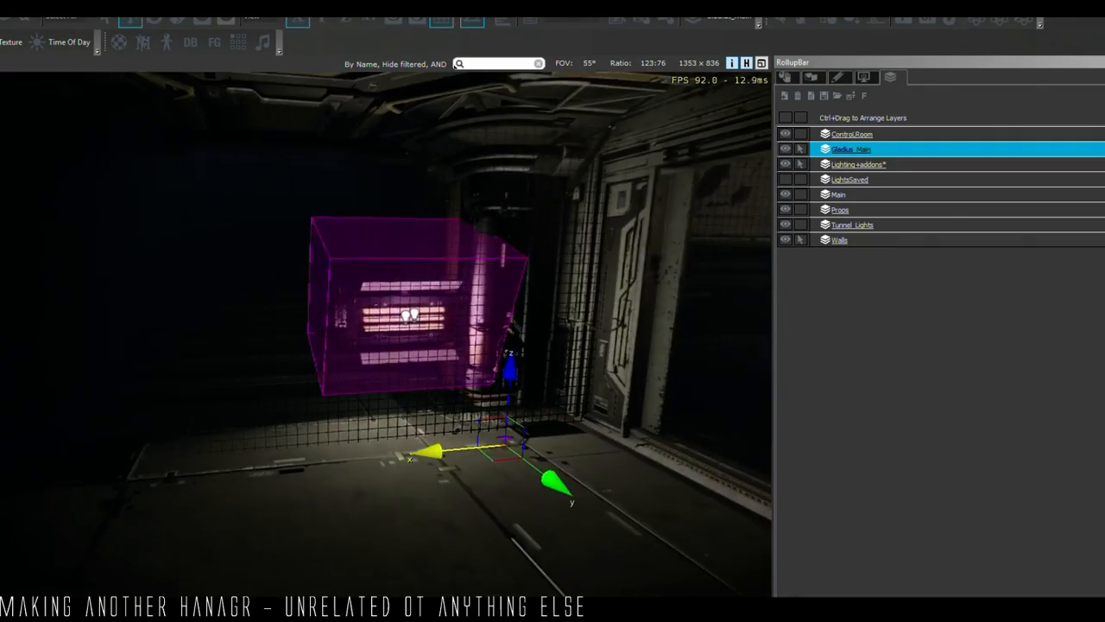
right_click_drag(196, 437, 230, 432)
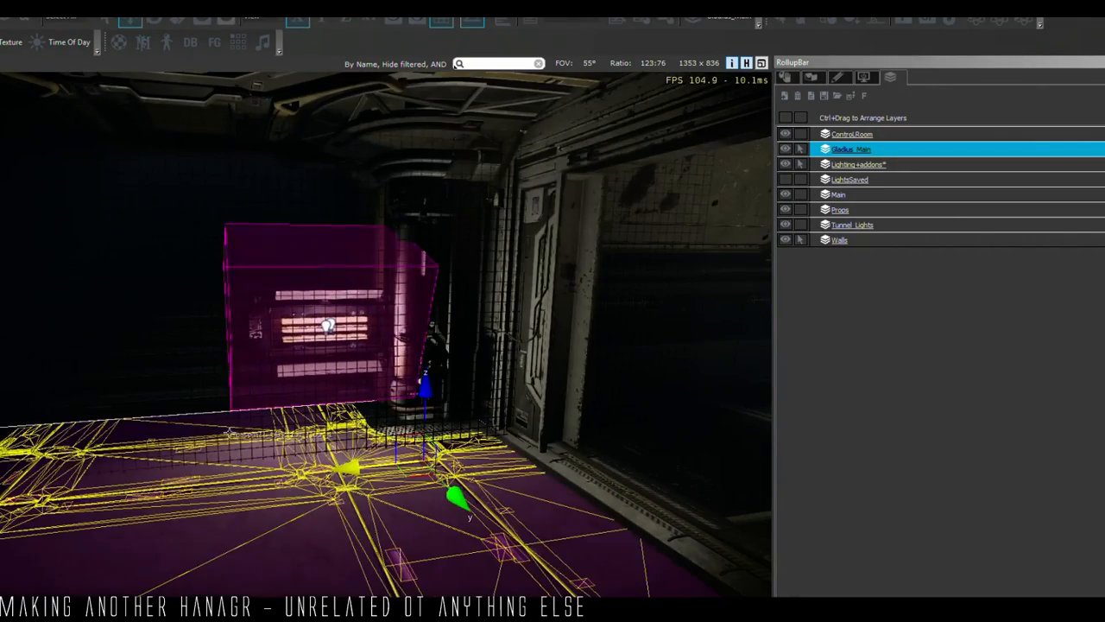
right_click_drag(382, 467, 25, 474)
key("w")
key("s")
key("d")
left_click_drag(26, 474, 38, 476)
Step: Slide the wall light left along its Y axis, then move it up and left on the wall
right_click_drag(38, 476, 7, 491)
key("d")
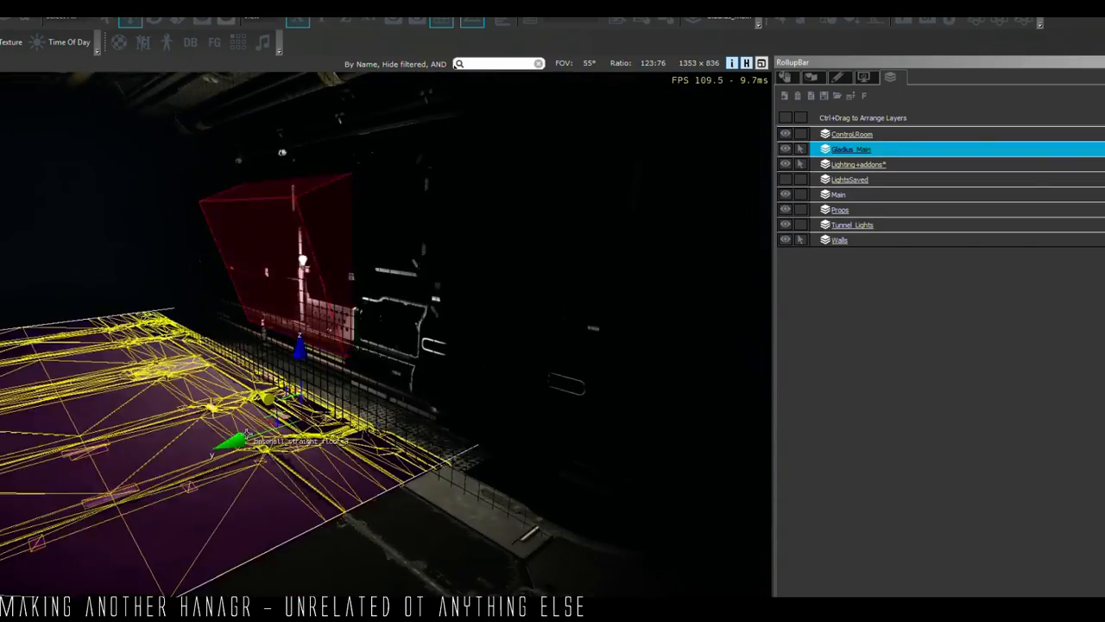
key("d")
right_click_drag(315, 434, 430, 434)
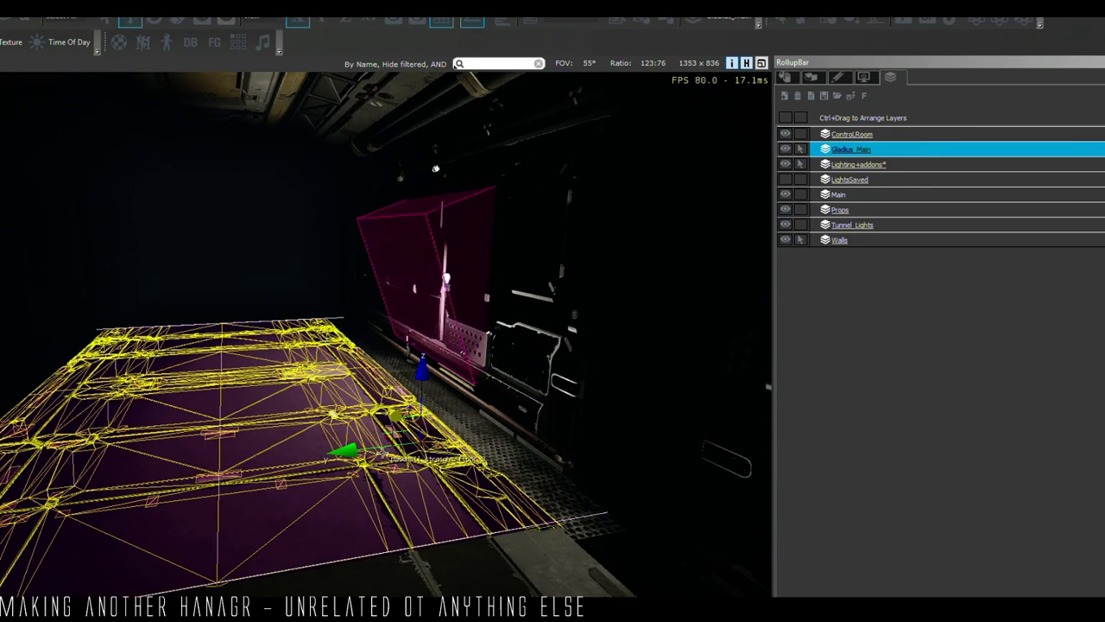
left_click_drag(378, 446, 318, 451)
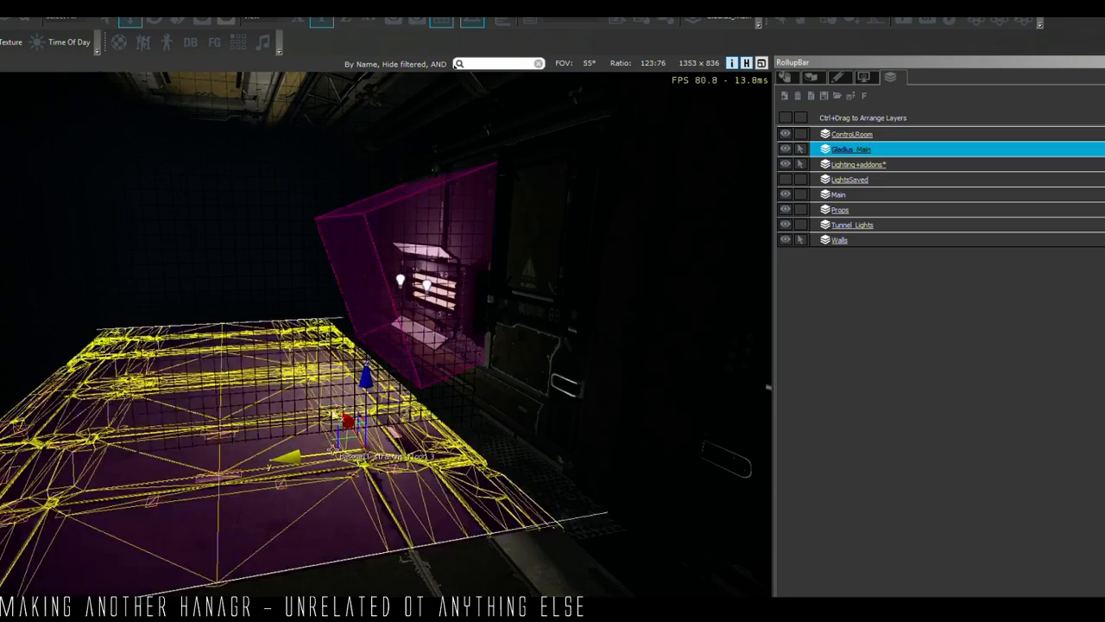
key("w")
right_click_drag(318, 452, 458, 452)
key("a")
key("s")
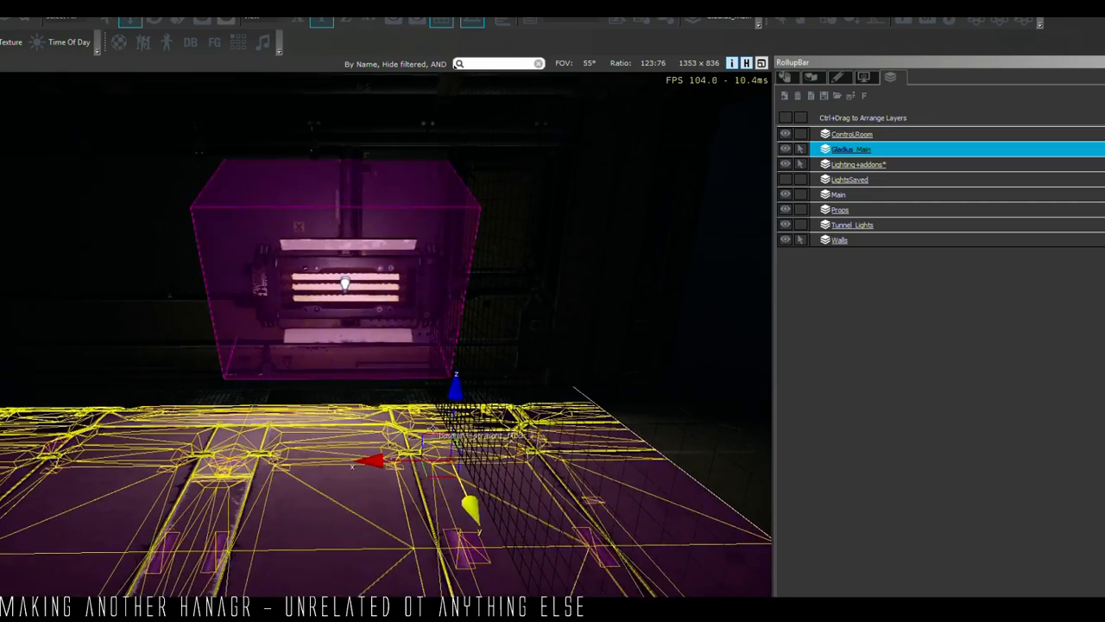
left_click_drag(421, 422, 193, 363)
middle_click_drag(194, 363, 344, 373)
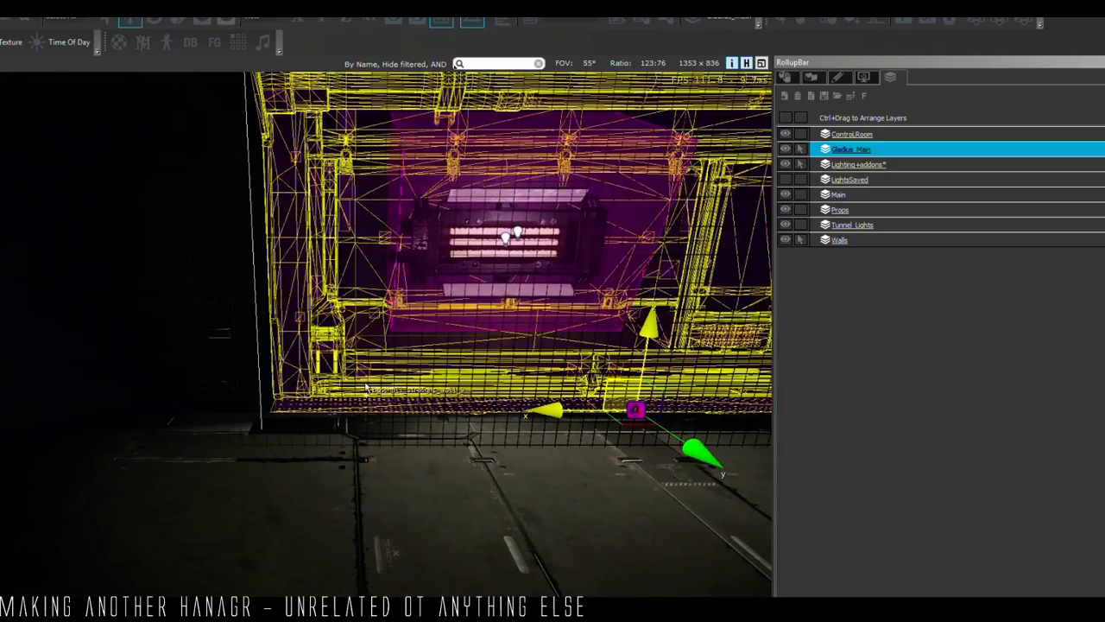
Step: Duplicate the wall light, place the copy further left and rotate it about its vertical axis
key("ctrl+c")
left_click(82, 402)
key("d")
right_click_drag(208, 413, 91, 406)
mouse_move(302, 406)
right_mouse_down()
mouse_move(280, 409)
mouse_move(302, 406)
right_mouse_up()
key("w")
key("s")
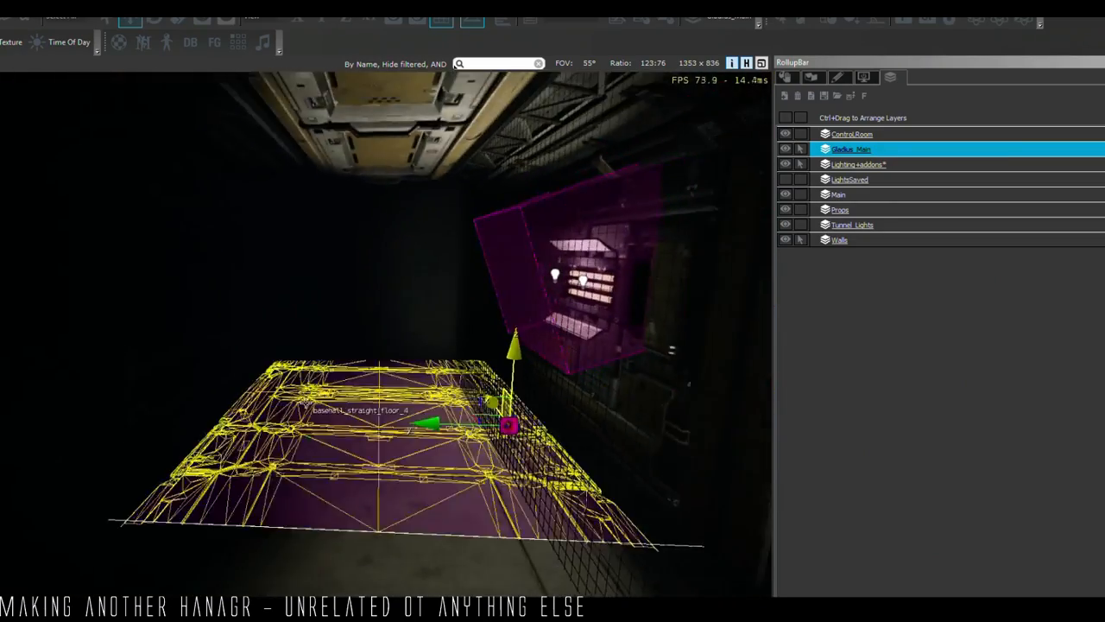
key("3")
left_click_drag(482, 342, 496, 363)
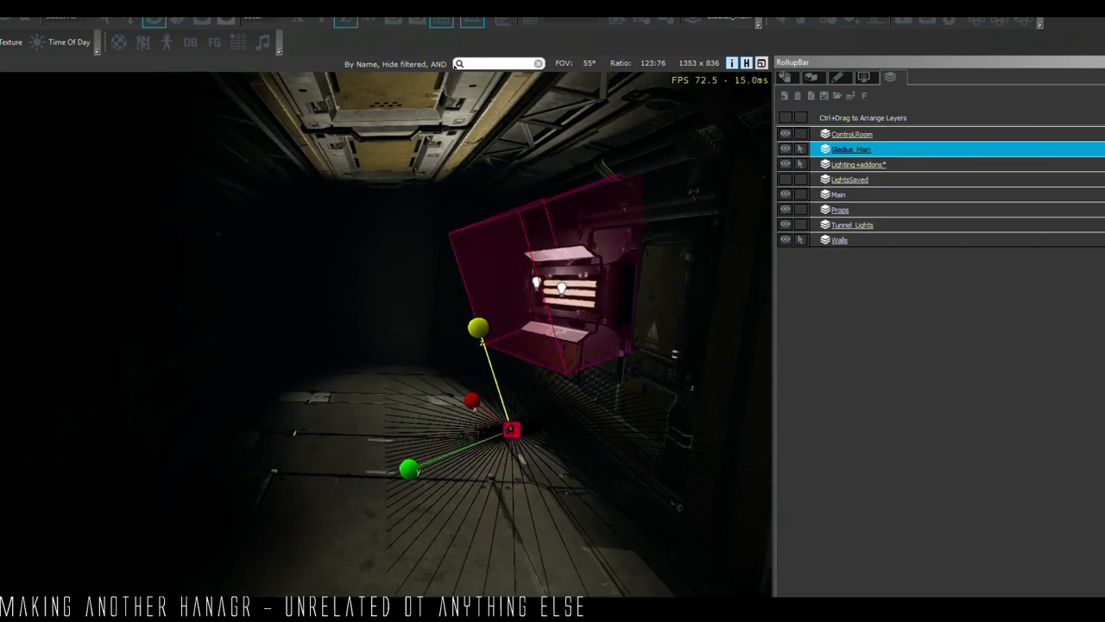
key("Delete")
Step: Fly the view into the hangar toward the elevator wall and bring Light_Tunnel50 into view
right_click_drag(371, 369, 570, 370)
key("Return")
key("w")
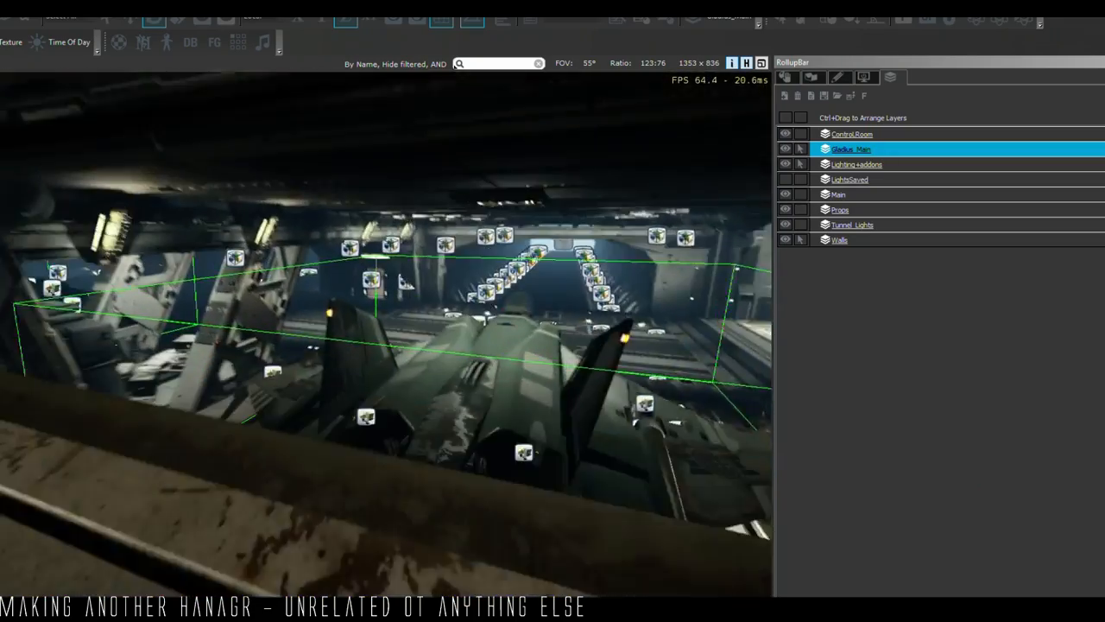
key("w")
right_click_drag(386, 335, 467, 393)
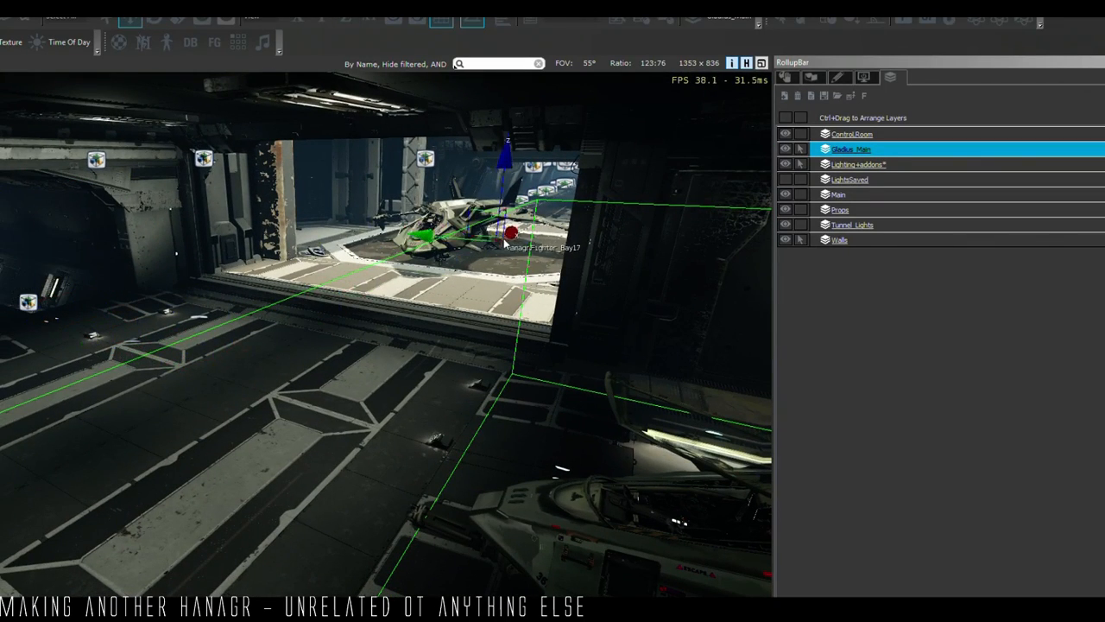
right_click_drag(638, 130, 636, 140)
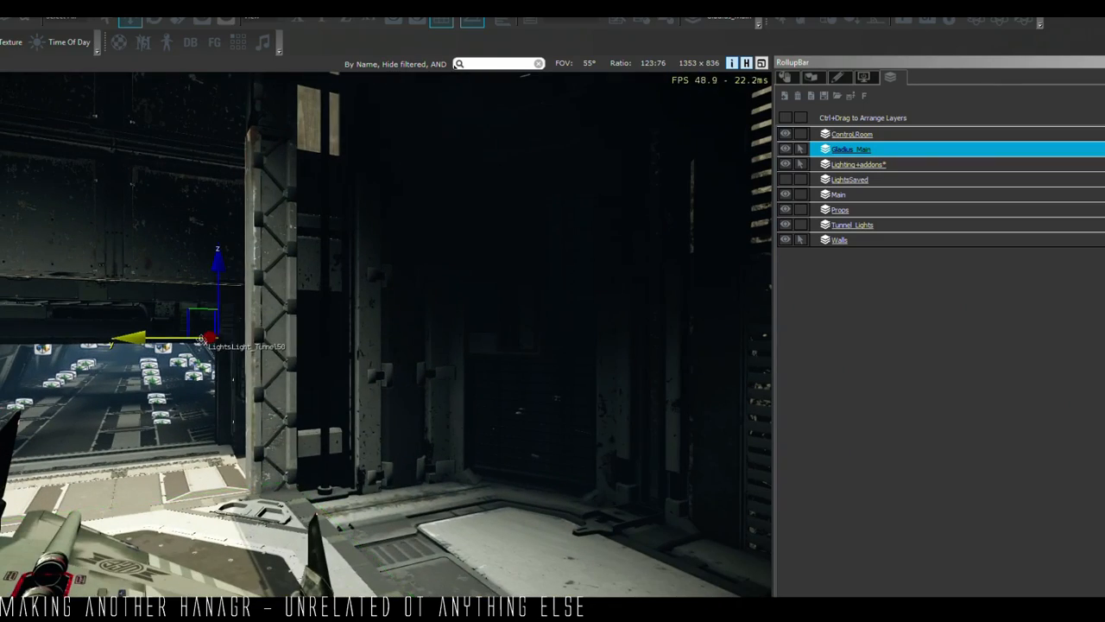
right_click_drag(460, 329, 372, 388)
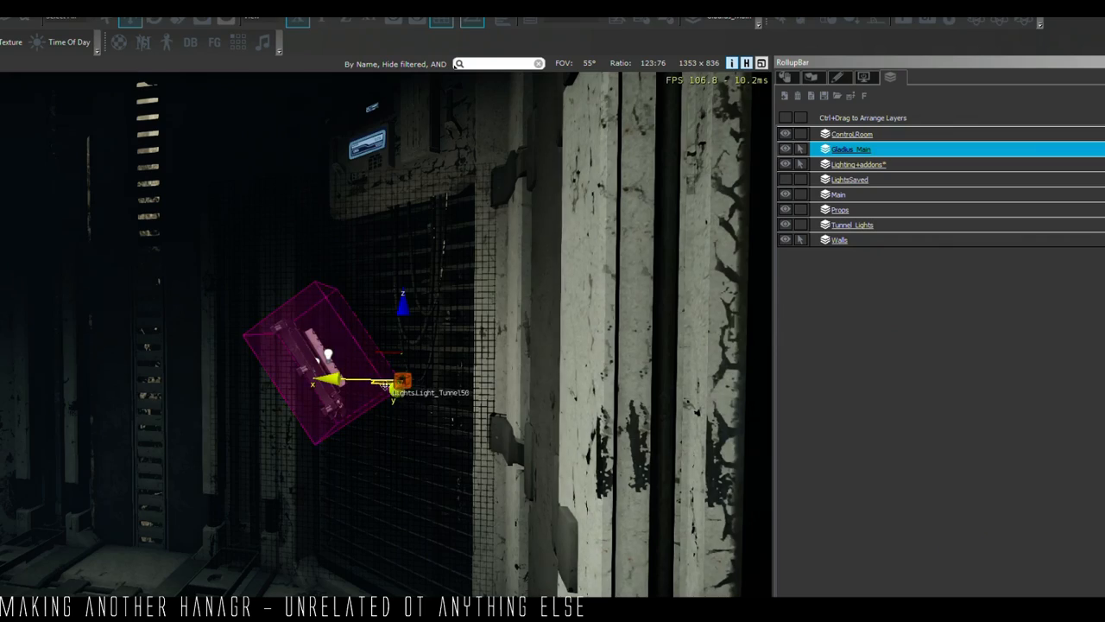
left_click_drag(386, 385, 423, 306)
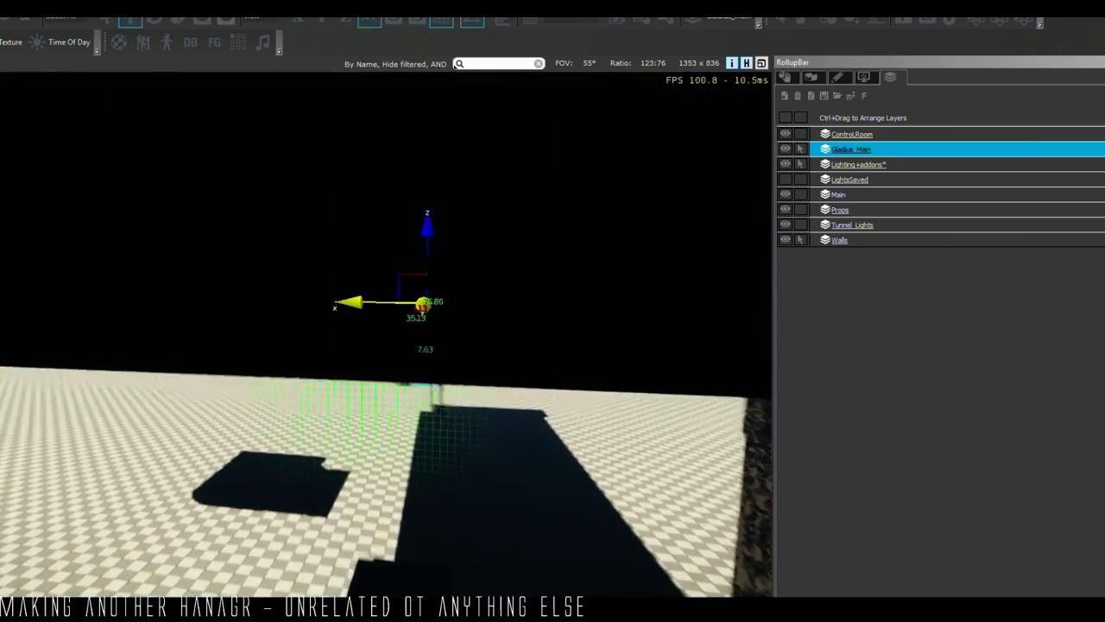
right_click_drag(422, 305, 464, 328)
right_click_drag(507, 223, 506, 216)
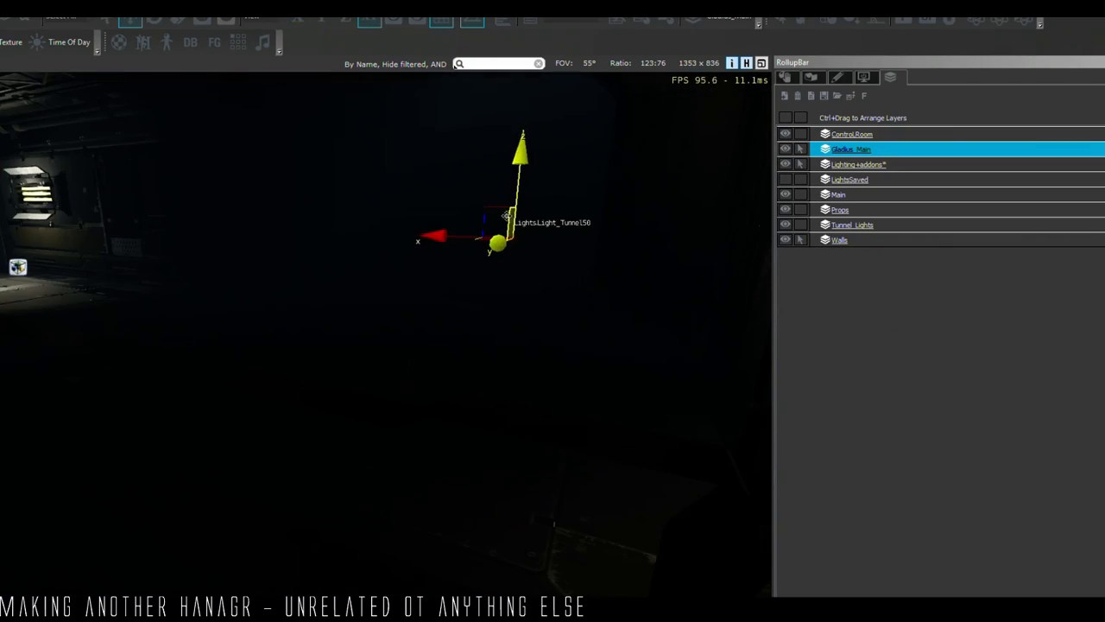
right_click_drag(174, 191, 402, 318)
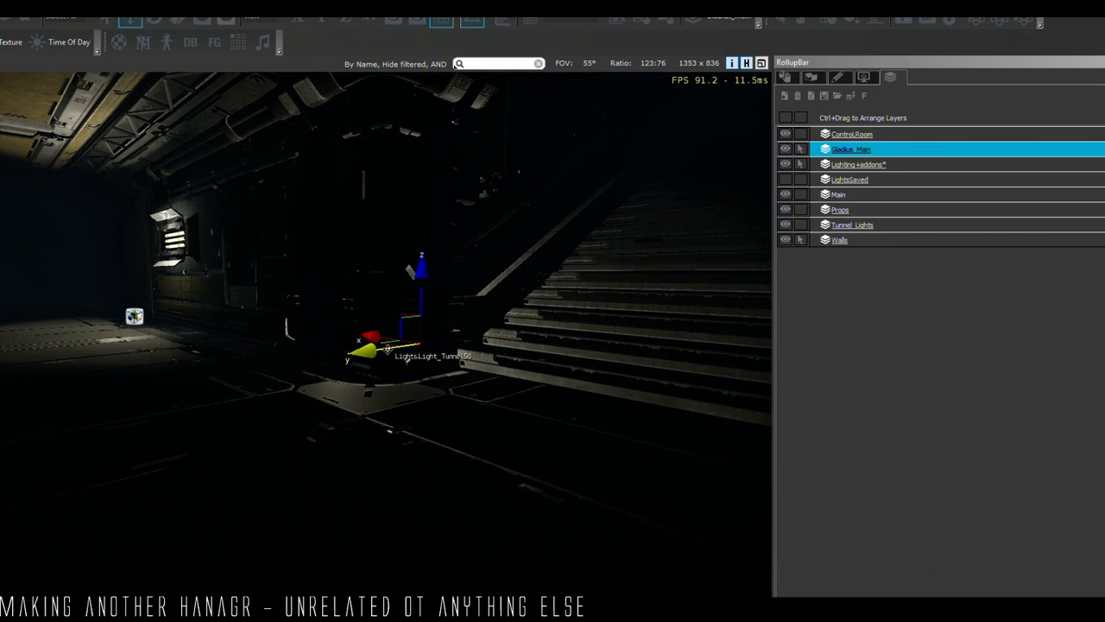
right_click_drag(394, 353, 537, 380)
Step: Rotate the corridor light's box and slide Light_Tunnel50 left along its Y axis
left_click_drag(423, 391, 426, 328)
right_click_drag(458, 337, 617, 428)
left_click_drag(709, 440, 502, 408)
right_click_drag(503, 408, 363, 444)
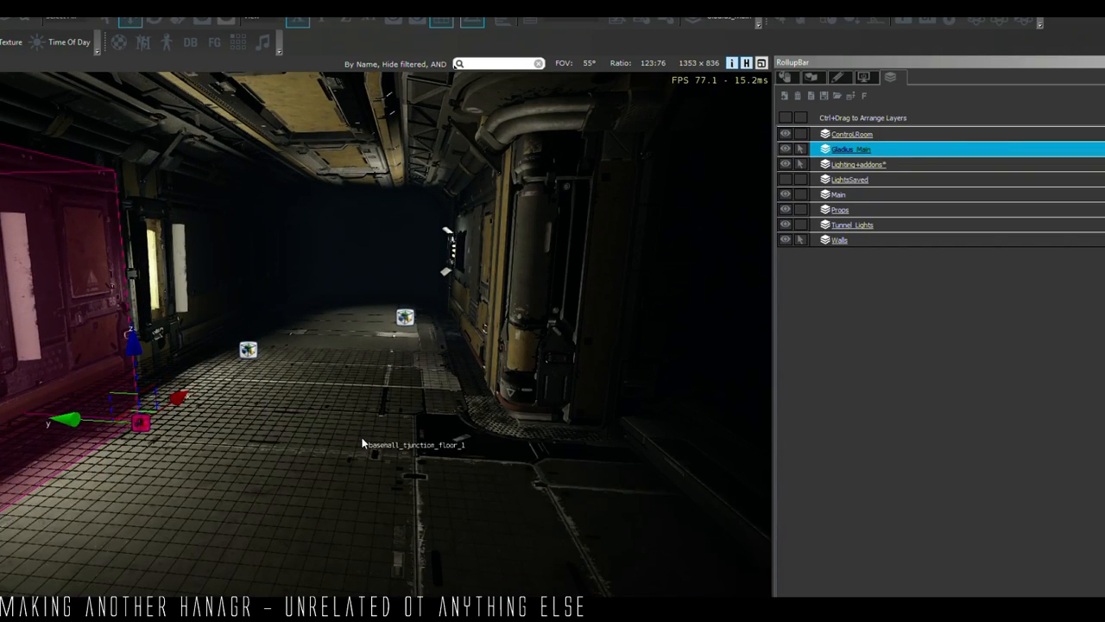
Step: Move the tunnel light along its Y axis and assign it to the Gladius_Main layer
left_click_drag(97, 421, 628, 401)
right_click_drag(628, 401, 620, 387)
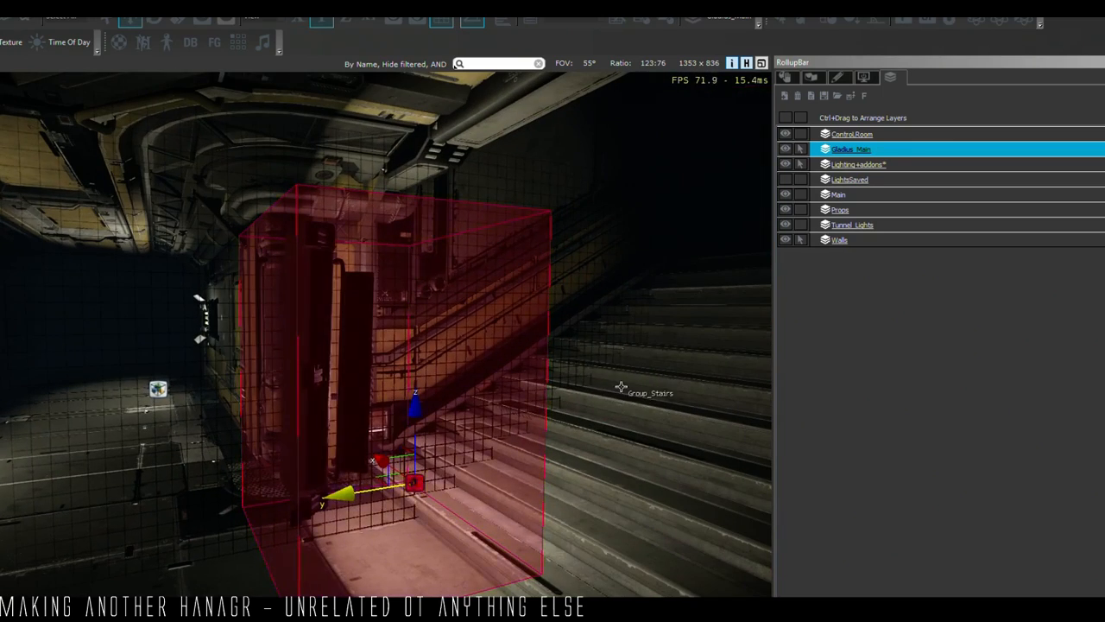
middle_click_drag(422, 398, 429, 448, "alt")
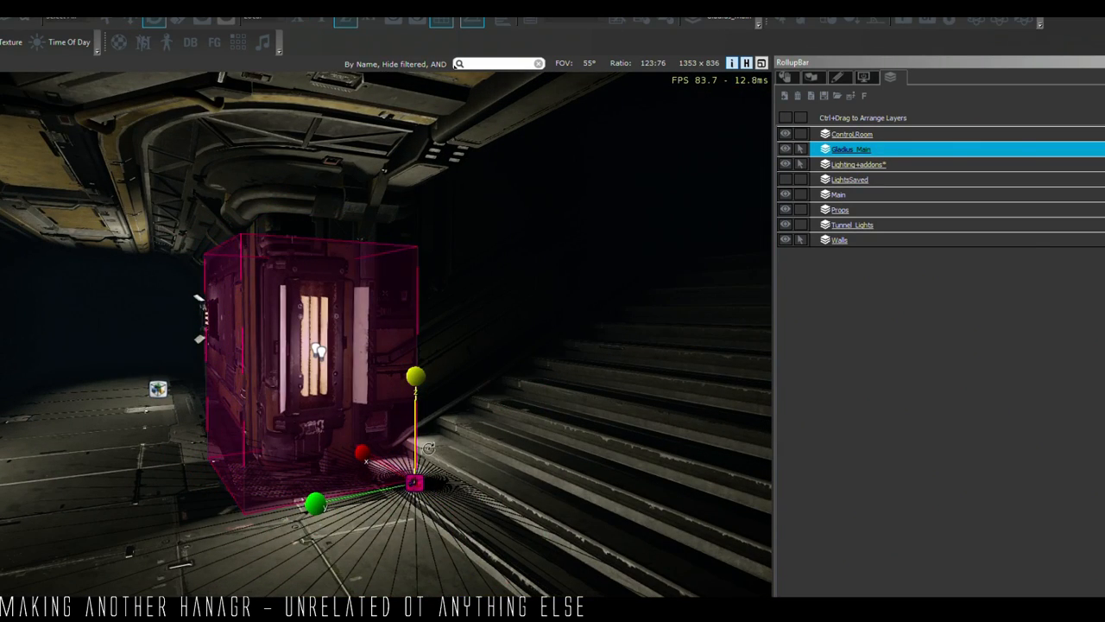
left_click(785, 77)
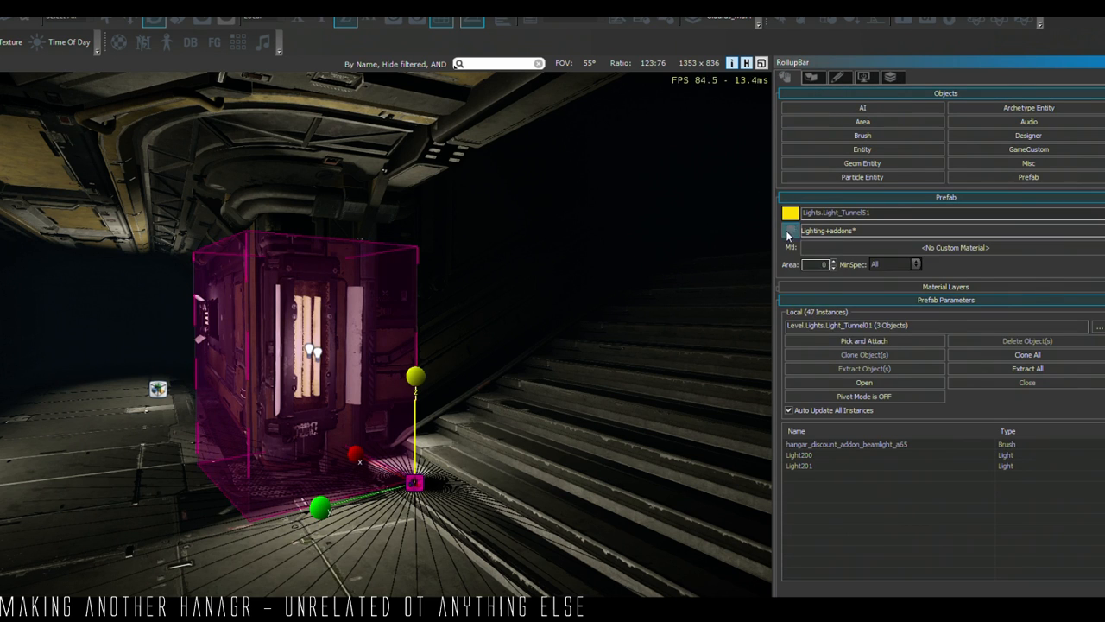
left_click(788, 231)
left_click(843, 262)
Step: Move the light prefab up over the stairs to the stairwell centre
right_click_drag(575, 327, 575, 328)
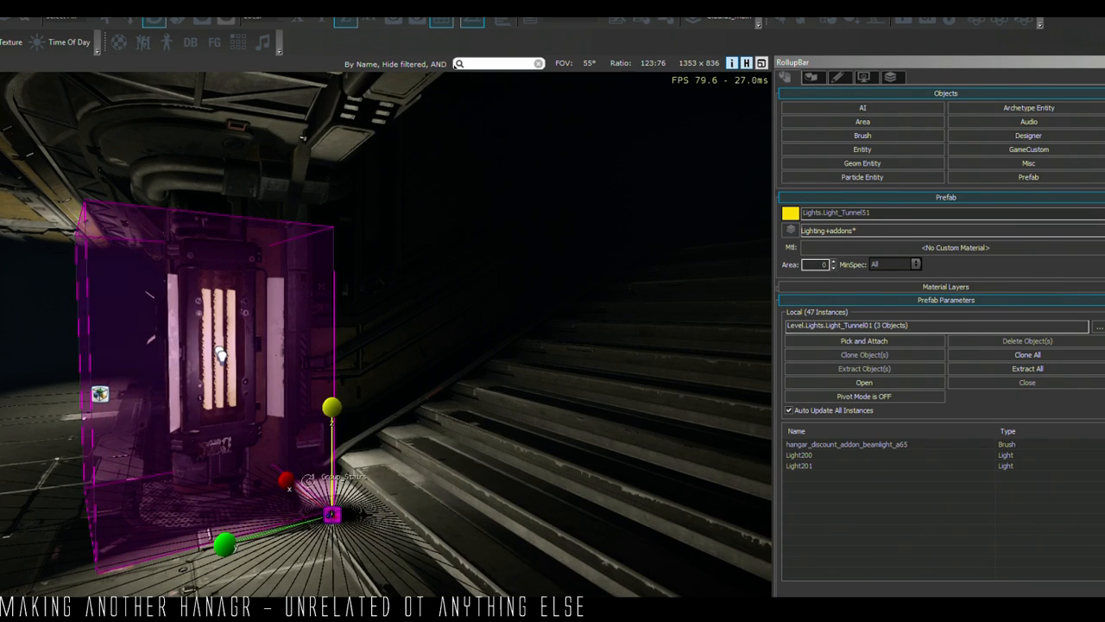
right_click_drag(335, 427, 334, 430)
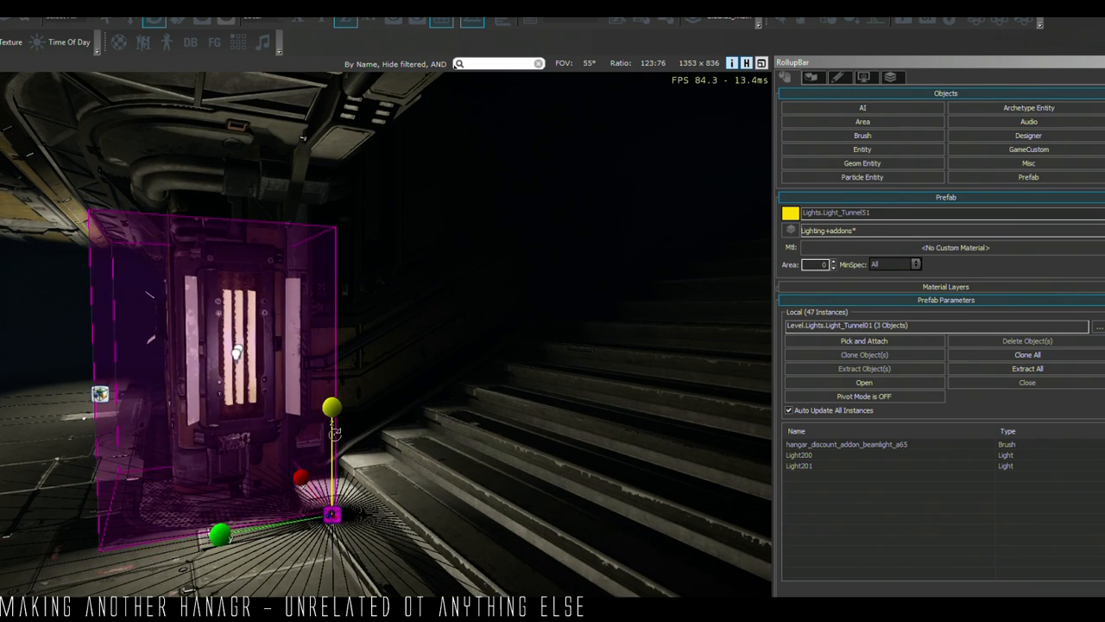
key("2")
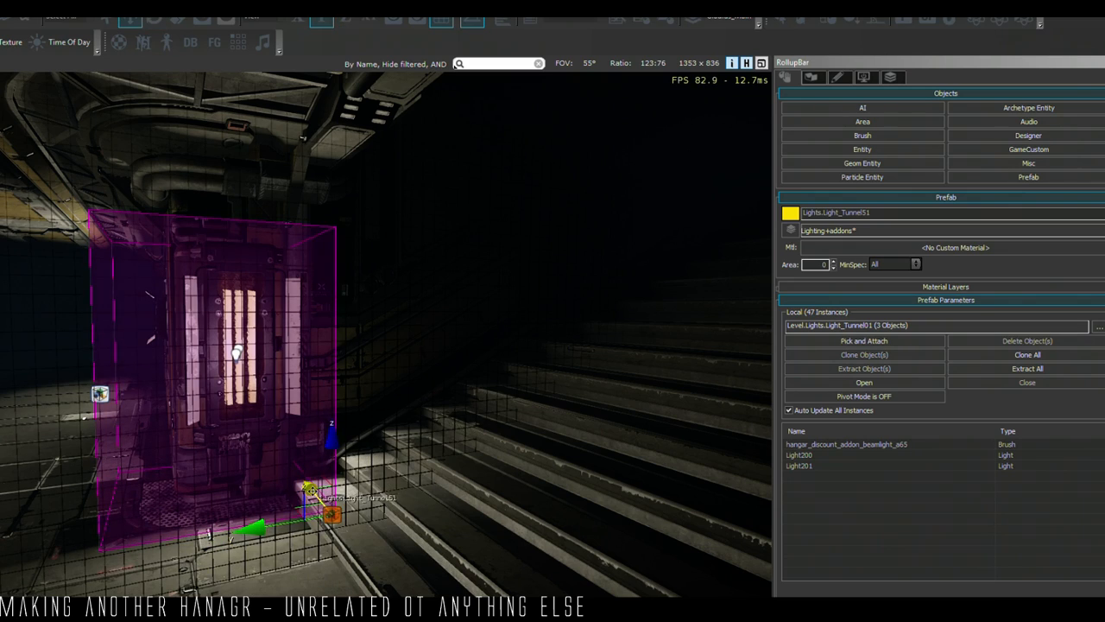
left_click_drag(317, 489, 591, 234)
right_click_drag(591, 234, 591, 233)
key("w")
right_click_drag(455, 468, 477, 475)
right_click_drag(619, 388, 353, 366)
left_click_drag(353, 366, 504, 307)
Step: Clone the light as Light_Tunnel52 and move it further along the stairs, up and right
key("ctrl+c")
right_click_drag(504, 307, 498, 303)
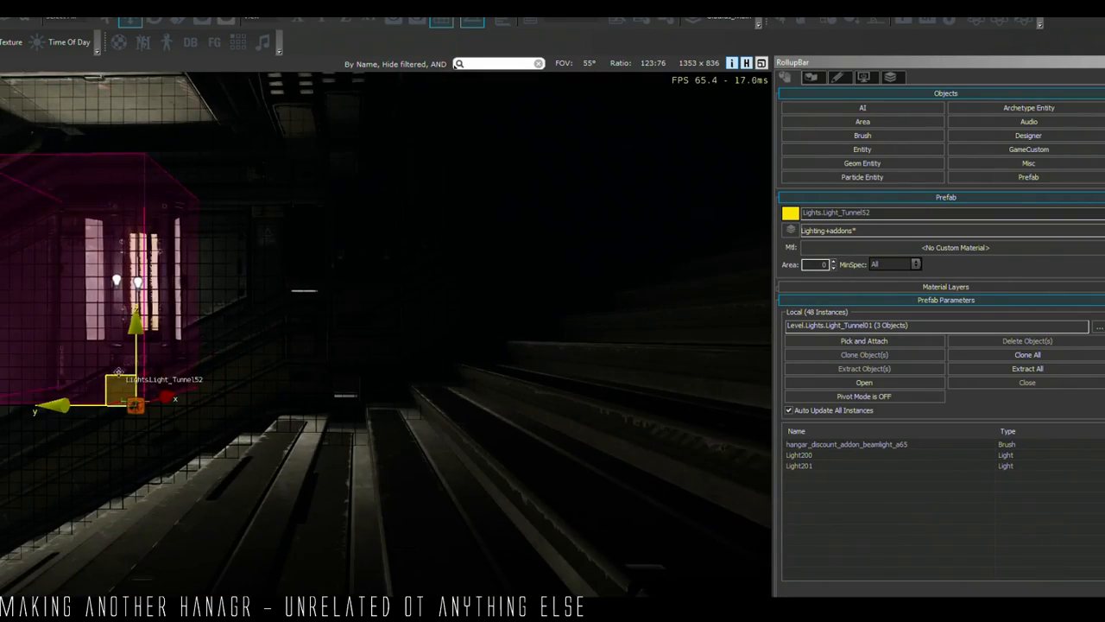
left_click_drag(119, 372, 348, 304)
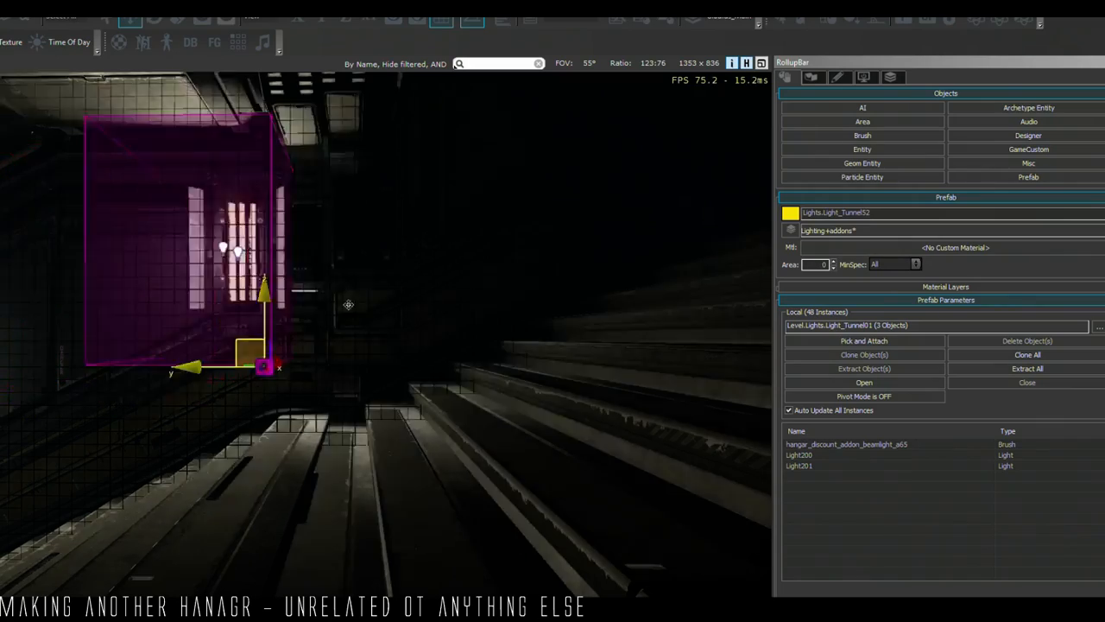
right_click_drag(348, 304, 348, 304)
mouse_move(182, 454)
left_mouse_down()
mouse_move(316, 371)
mouse_move(414, 407)
mouse_move(338, 451)
mouse_move(547, 316)
mouse_move(634, 342)
left_mouse_up()
Step: Clone Light_Tunnel53, move it up and right along the wall, and save the level
key("ctrl+c")
right_click_drag(634, 342, 633, 342)
right_click_drag(610, 397, 609, 397)
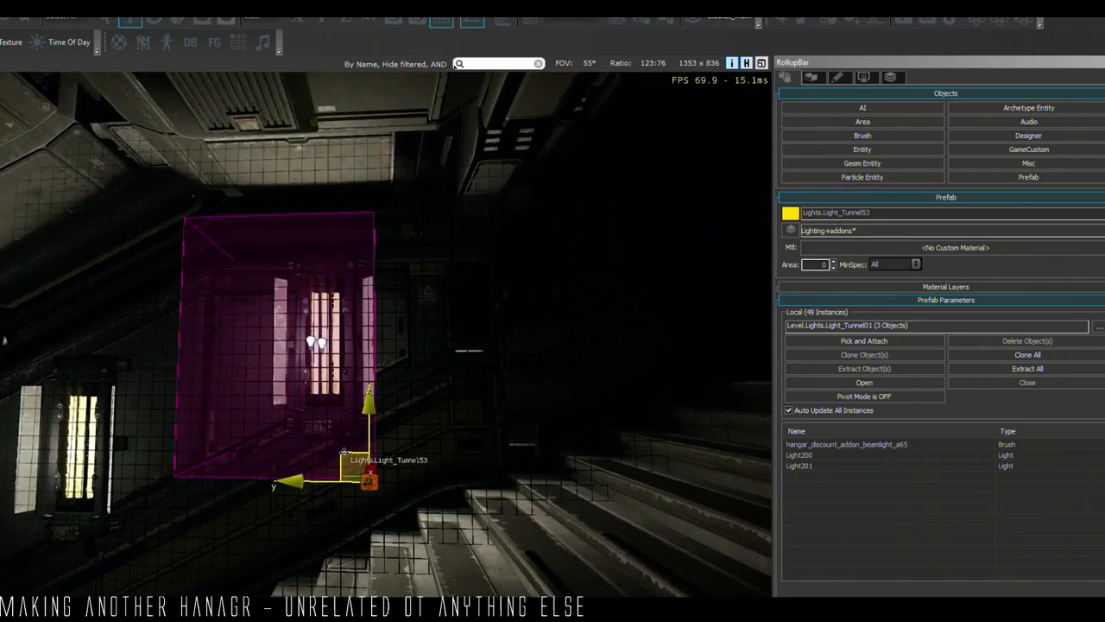
left_click_drag(344, 452, 727, 231)
right_click_drag(571, 373, 571, 373)
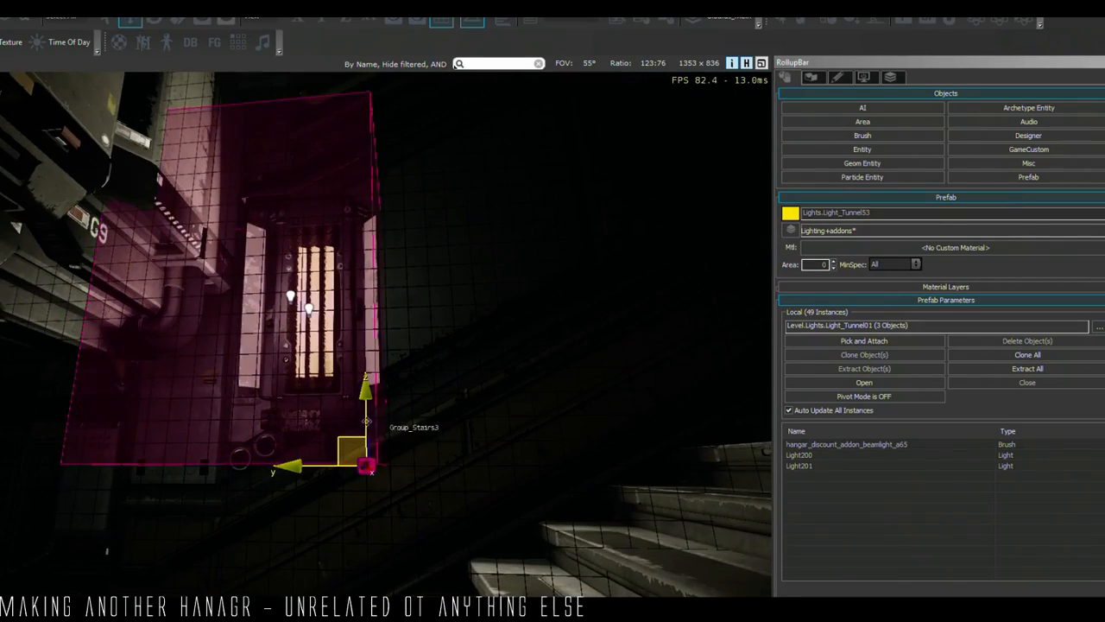
left_click_drag(343, 436, 523, 325)
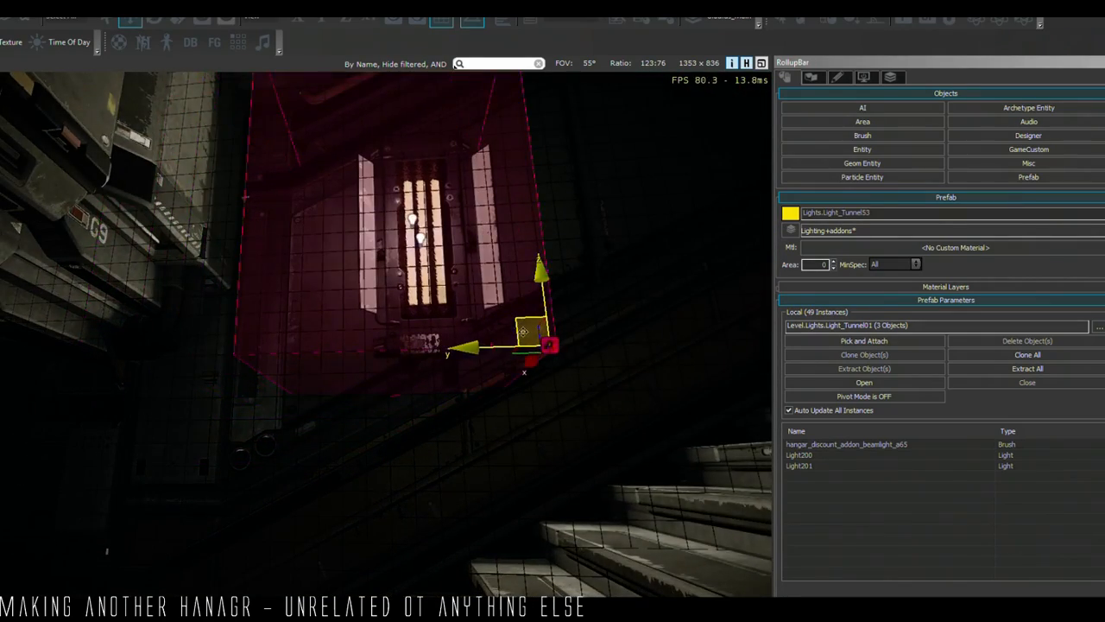
right_click_drag(539, 342, 532, 357)
key("ctrl+s")
Step: Shift Light_Tunnel52 and Light_Tunnel51 up and to the right on the wall
key("w")
left_click(482, 323)
right_click_drag(455, 373, 455, 373)
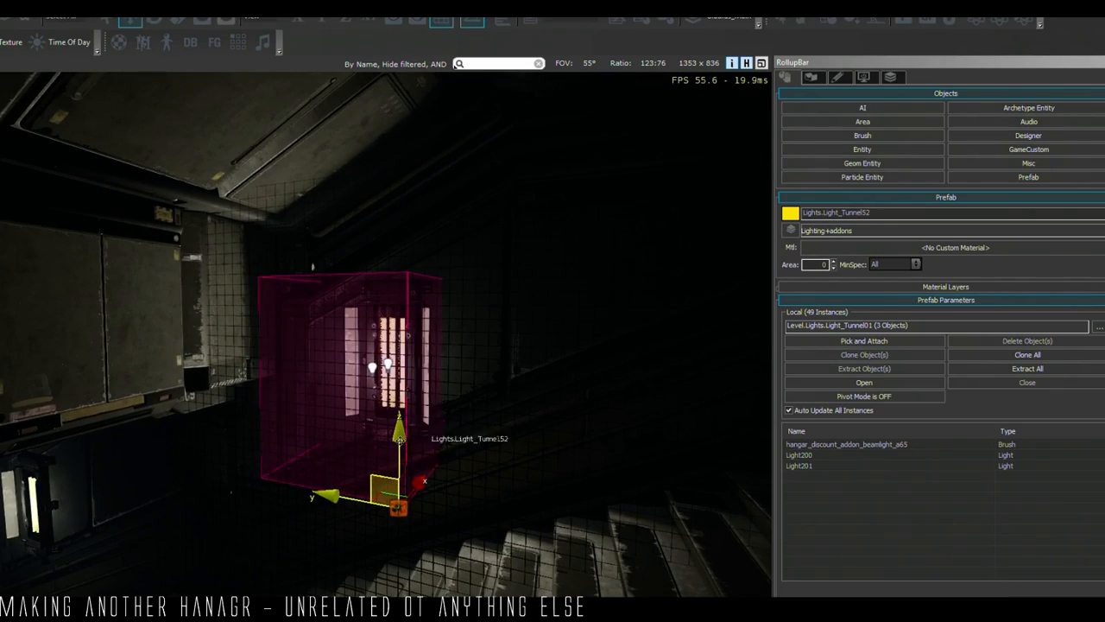
left_click_drag(377, 474, 533, 376)
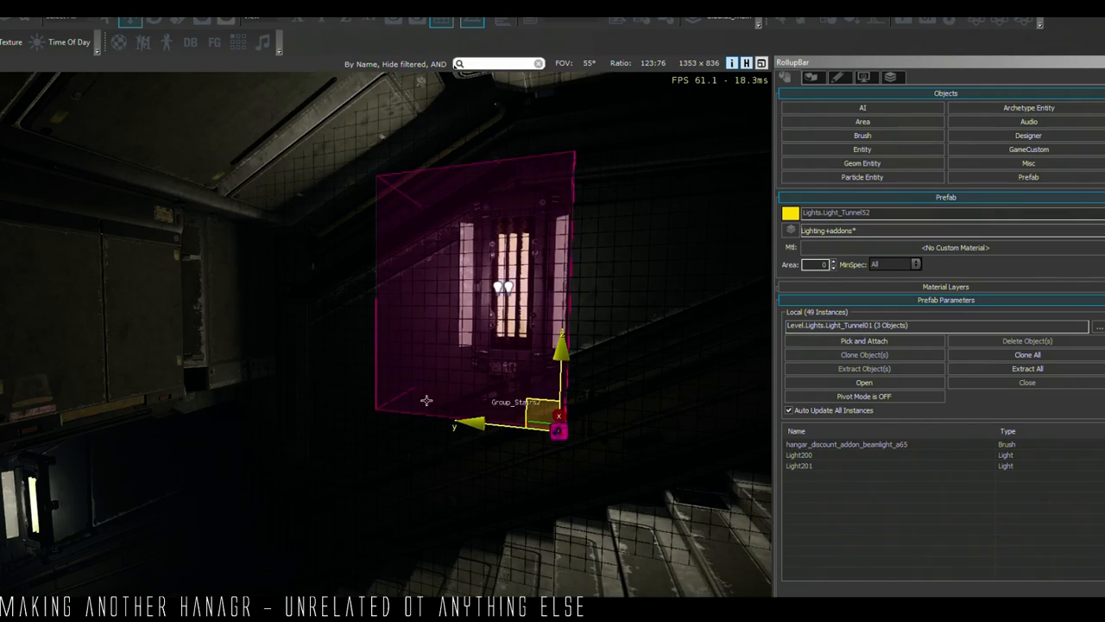
right_click_drag(427, 400, 407, 395)
key("w")
left_click(274, 363)
right_click_drag(274, 417, 274, 417)
left_click_drag(277, 474, 406, 438)
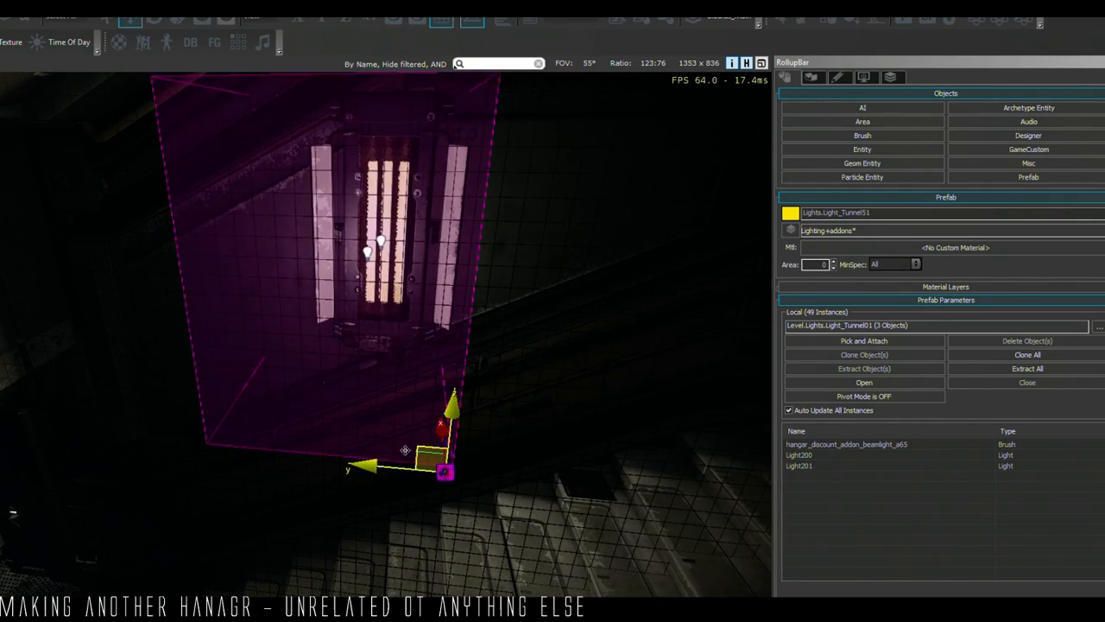
Step: Raise Light_Tunnel53 up and right again, save the level, and fly to Light_Tunnel50
right_click_drag(237, 424, 237, 424)
key("w")
key("s")
left_click_drag(330, 389, 490, 297)
key("s")
right_click_drag(490, 297, 490, 297)
key("w")
key("ctrl+s")
key("s")
right_click_drag(461, 373, 486, 373)
key("w")
key("w")
key("w")
key("s")
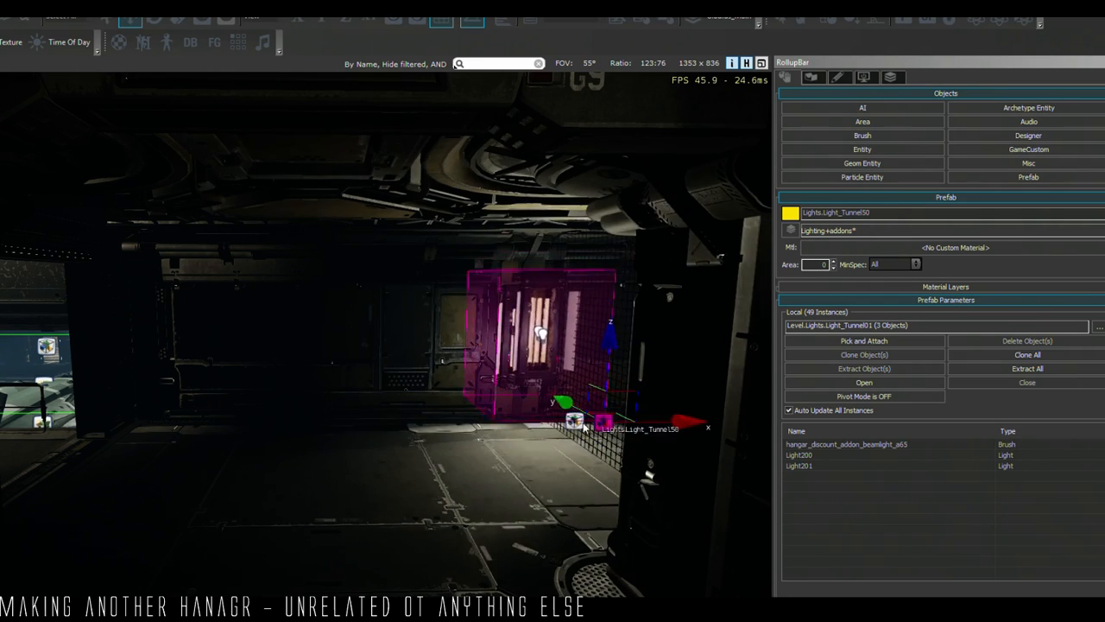
Step: Slide Light_Tunnel50 left and back along the wall, then reselect it
left_click_drag(639, 422, 455, 421)
left_click_drag(526, 428, 557, 434)
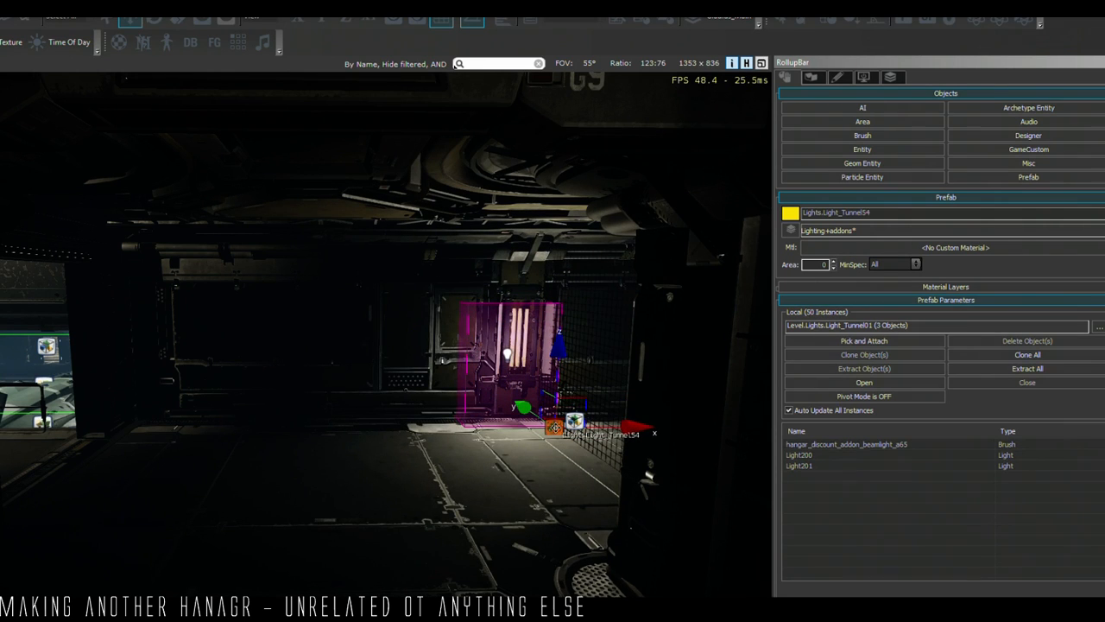
left_click(498, 345)
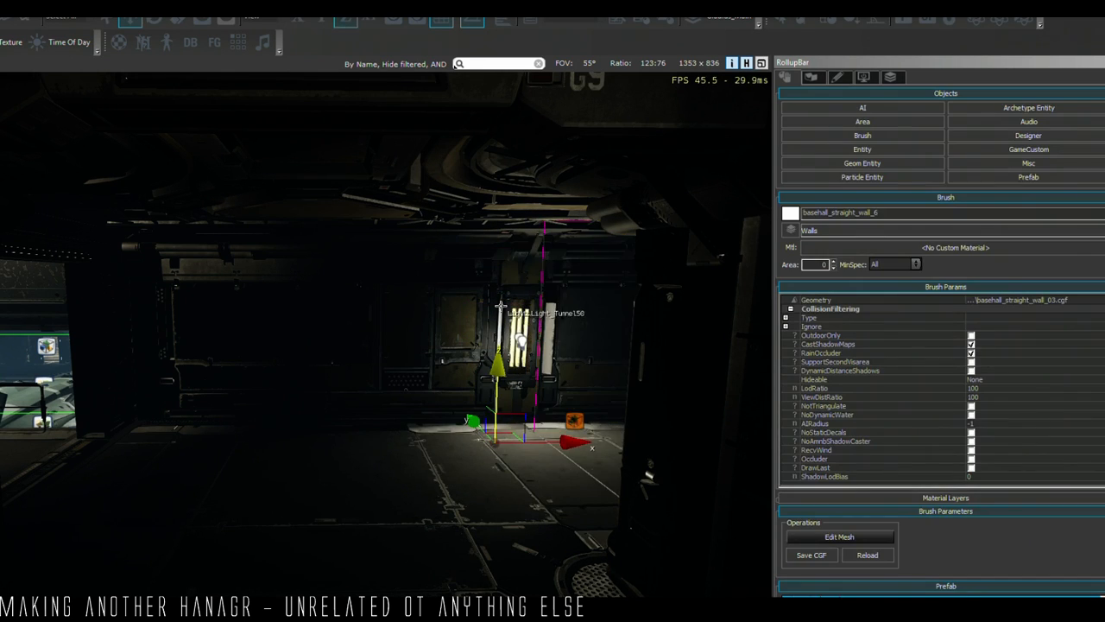
left_click(519, 337)
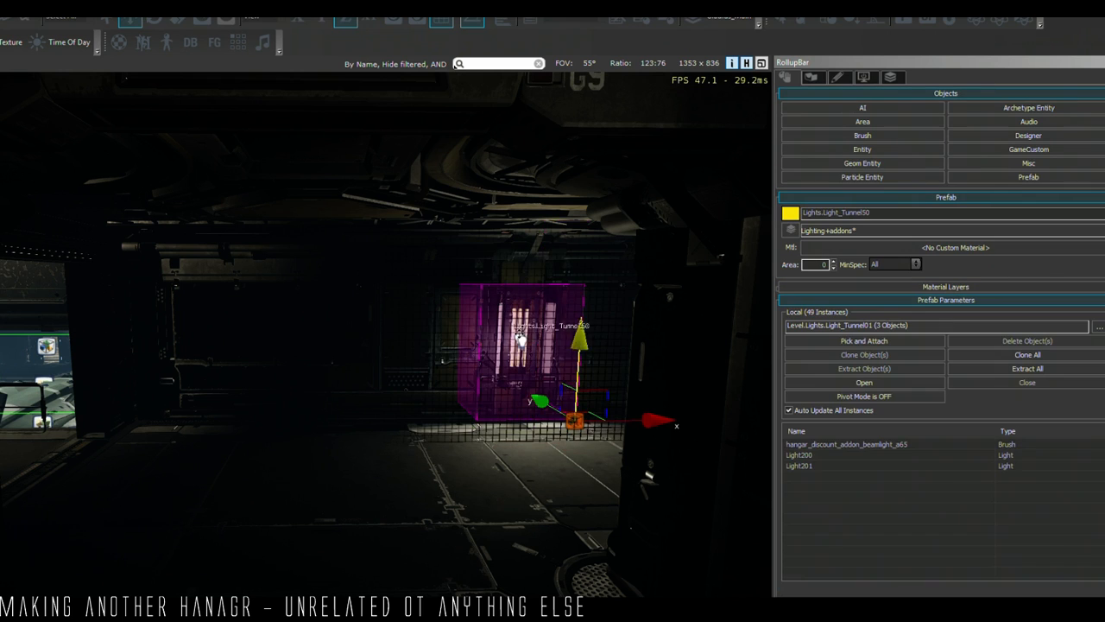
left_click(632, 421)
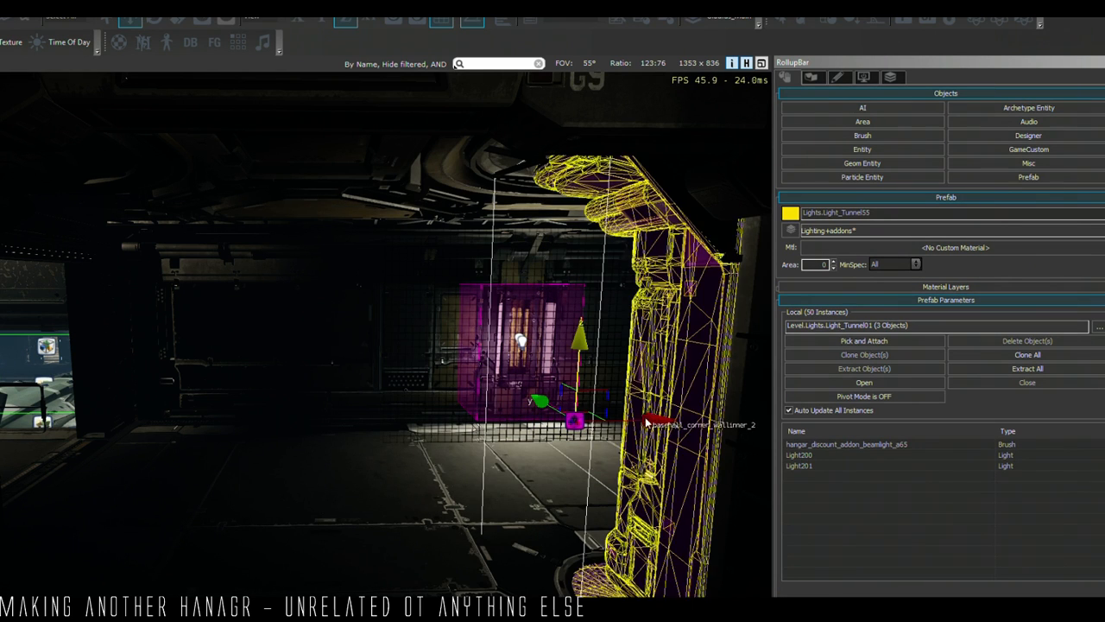
Step: Place Light_Tunnel55 as a copy left of Light_Tunnel50 and nudge it further left
left_click_drag(645, 421, 411, 397, "shift")
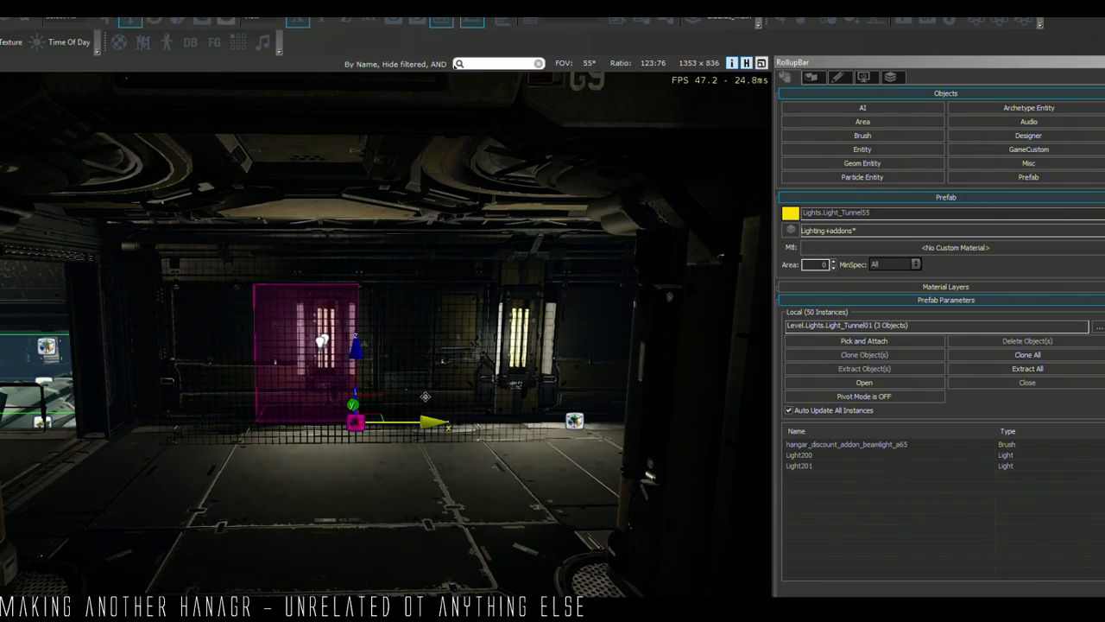
key("w")
right_click_drag(455, 381, 494, 363)
key("w")
key("d")
key("s")
right_click_drag(330, 391, 362, 371)
key("w")
key("w")
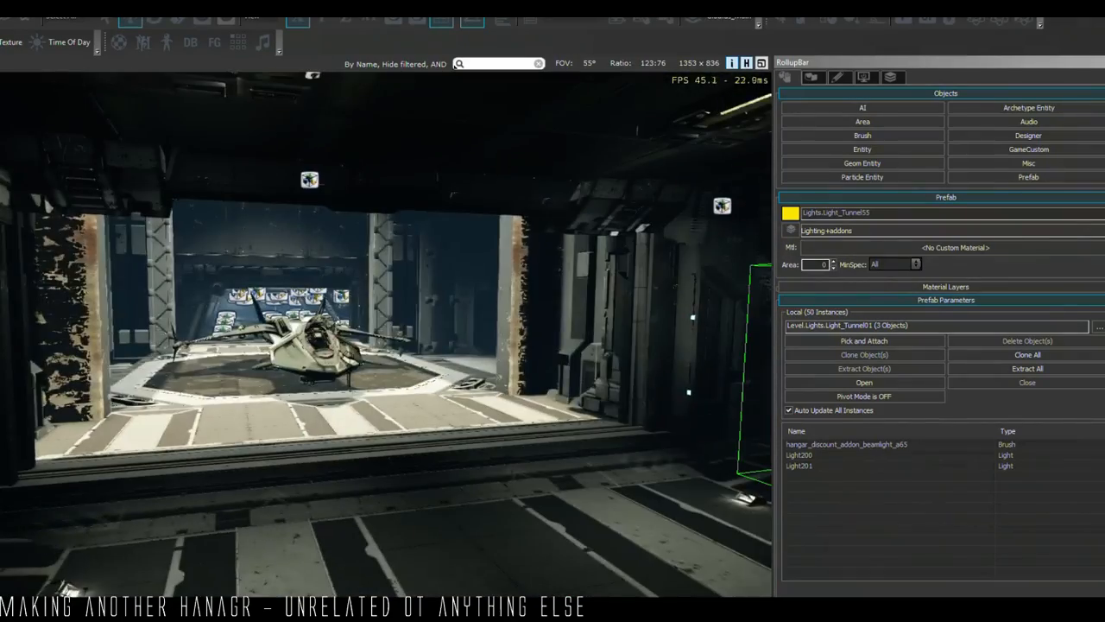
right_click_drag(268, 432, 334, 462)
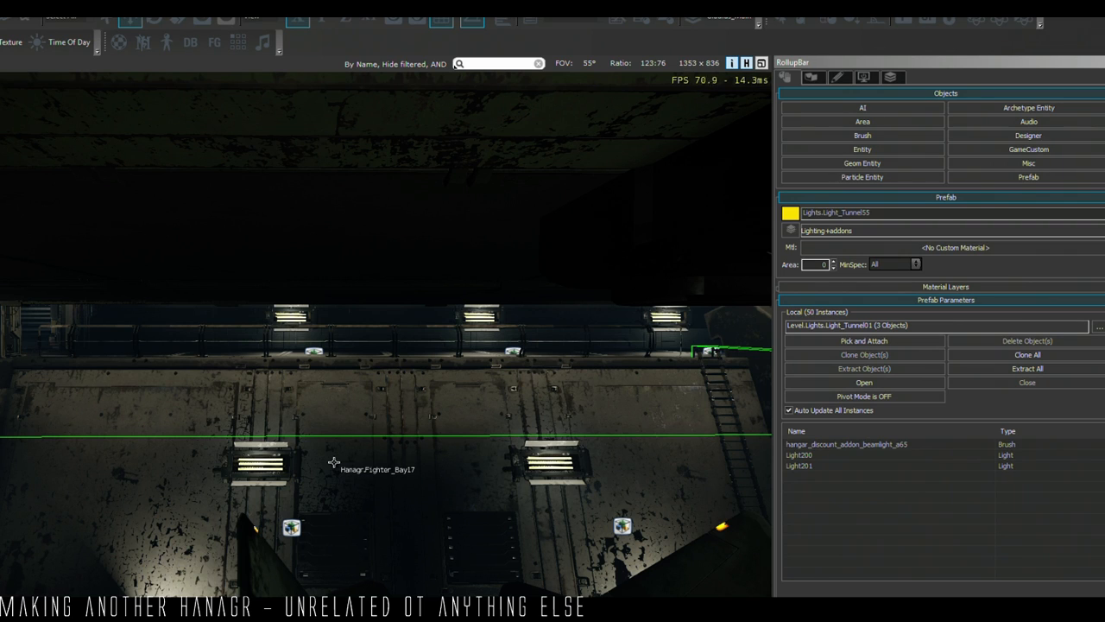
Step: Frame the ship front-on and switch the viewport to wireframe rendering
key("s")
right_click_drag(301, 349, 199, 265)
key("s")
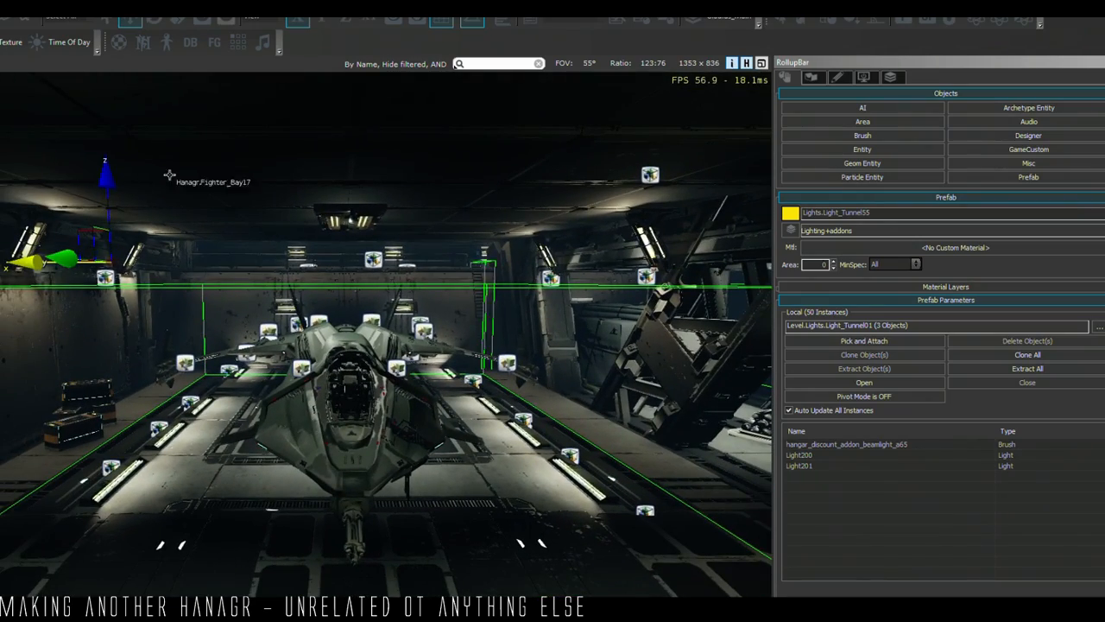
key("F3")
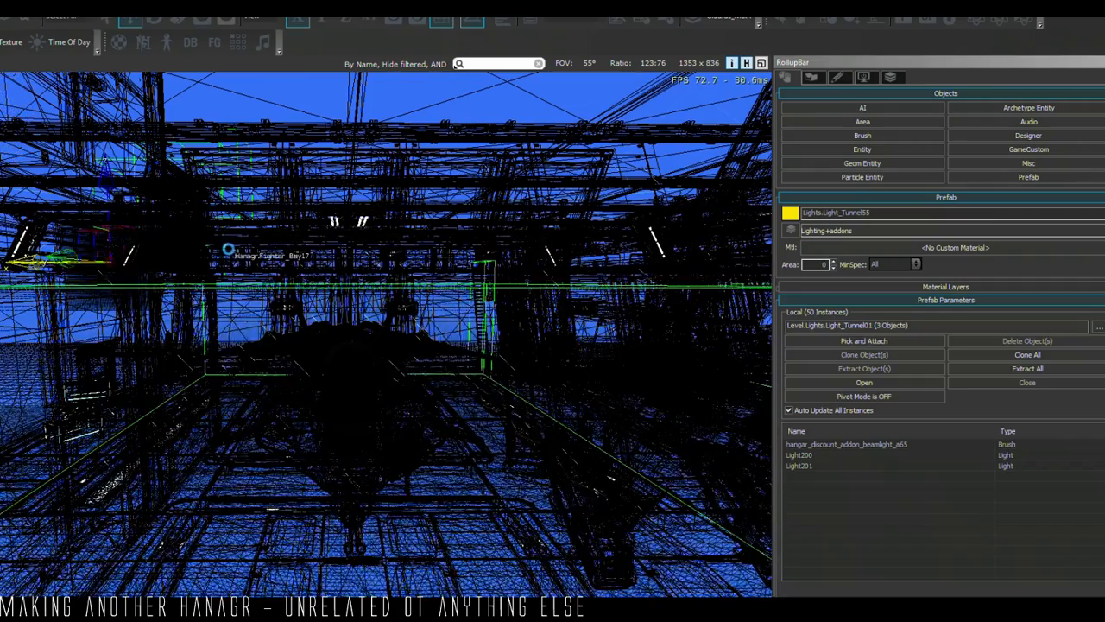
key("w")
mouse_move(230, 247)
right_mouse_down()
mouse_move(220, 218)
mouse_move(212, 221)
mouse_move(173, 319)
mouse_move(207, 302)
mouse_move(232, 216)
mouse_move(221, 280)
mouse_move(226, 269)
right_mouse_up()
key("s")
Step: Deselect the light prefab and the basehall_corner_floor_1 brush while backing away
key("s")
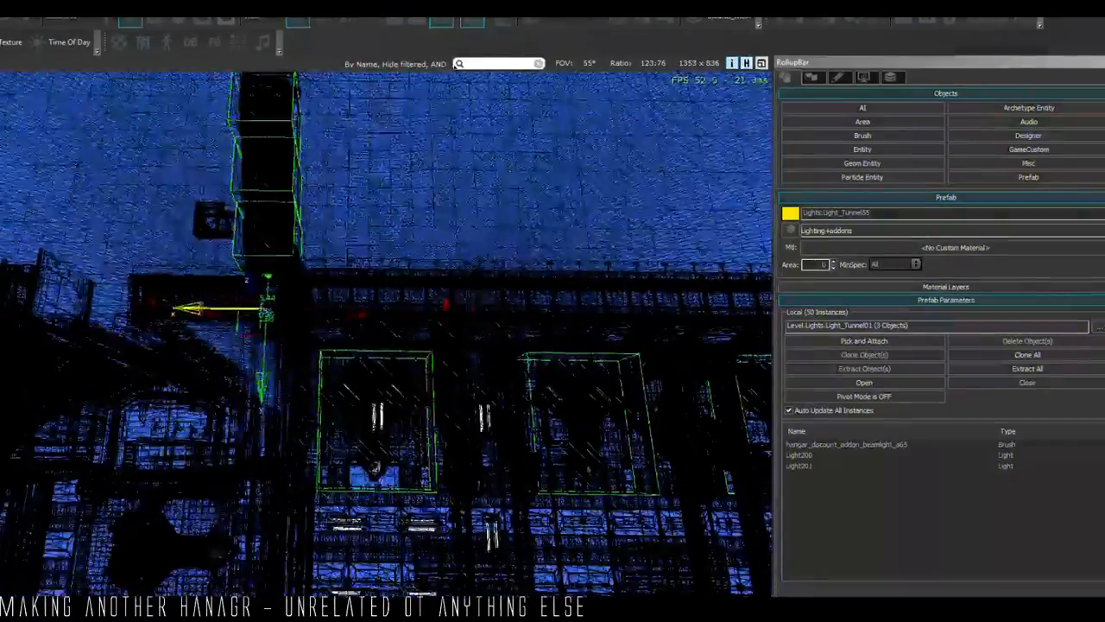
left_click(612, 118)
key("s")
right_click_drag(611, 119, 606, 155)
key("s")
right_click_drag(573, 239, 556, 198)
left_click(262, 246)
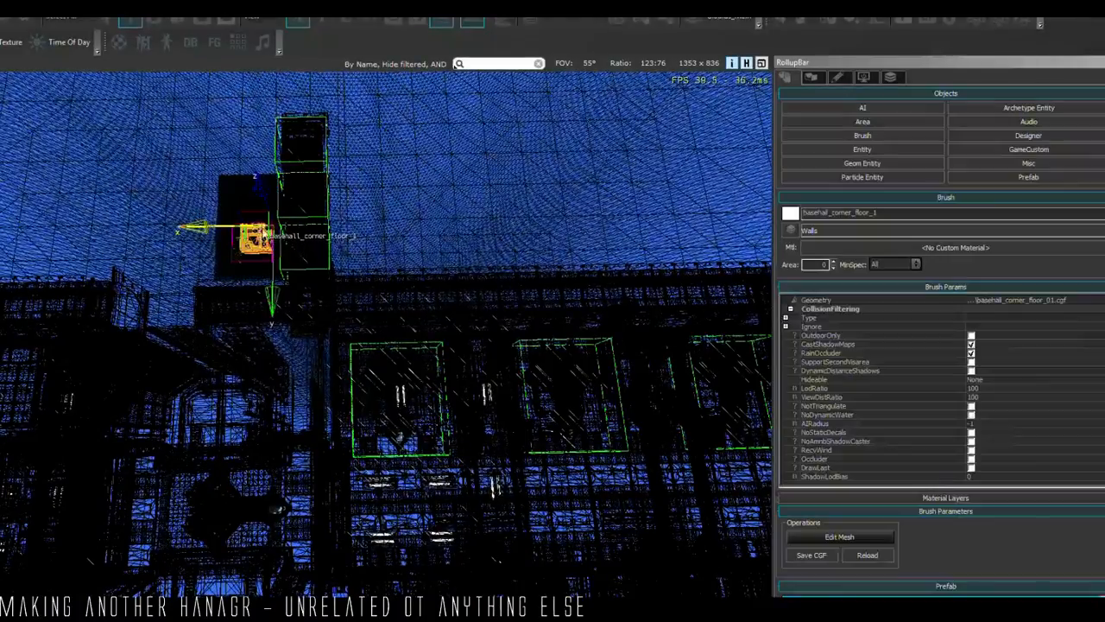
left_click(383, 254)
Step: Orbit above the wireframe hangar bays, ending on the walkway stairs
right_click_drag(383, 254, 424, 256)
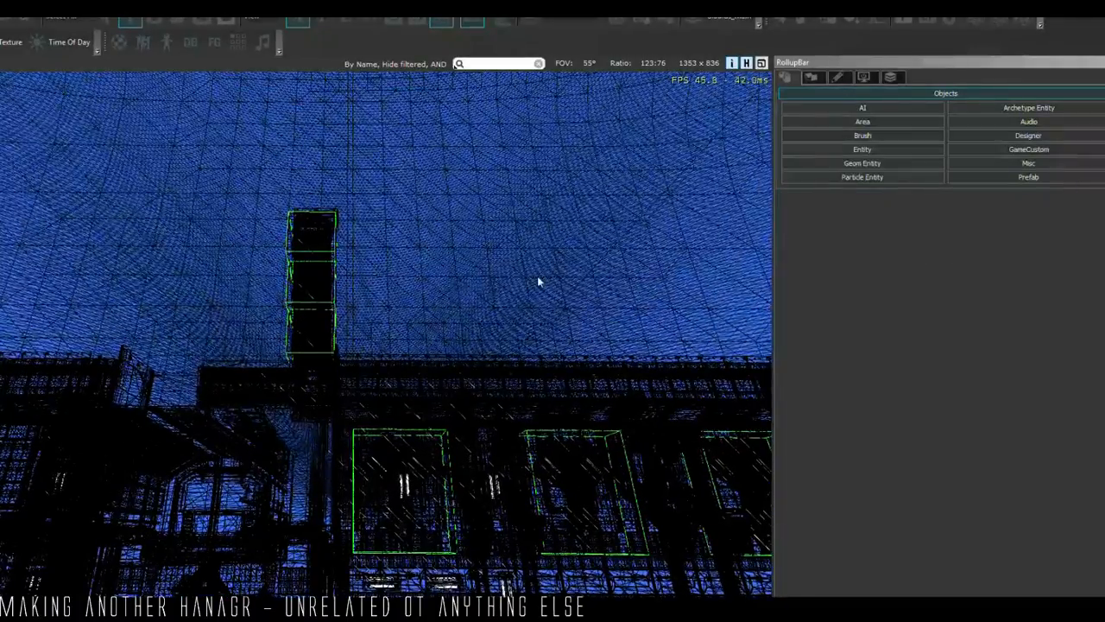
right_click_drag(538, 280, 413, 231)
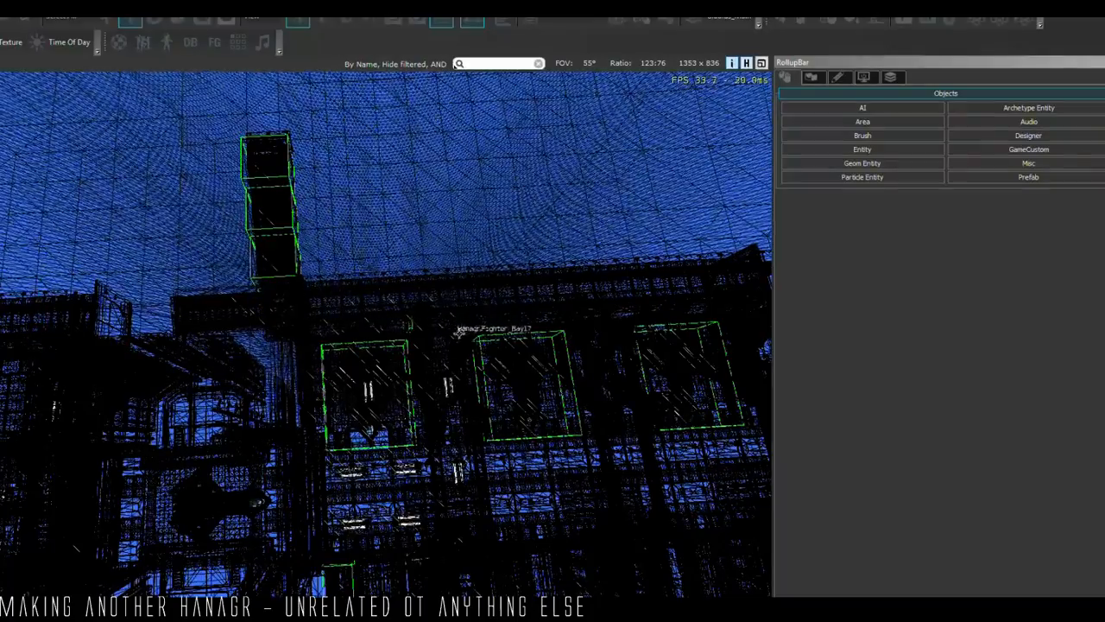
right_click_drag(473, 507, 290, 571)
right_click_drag(290, 405, 380, 426)
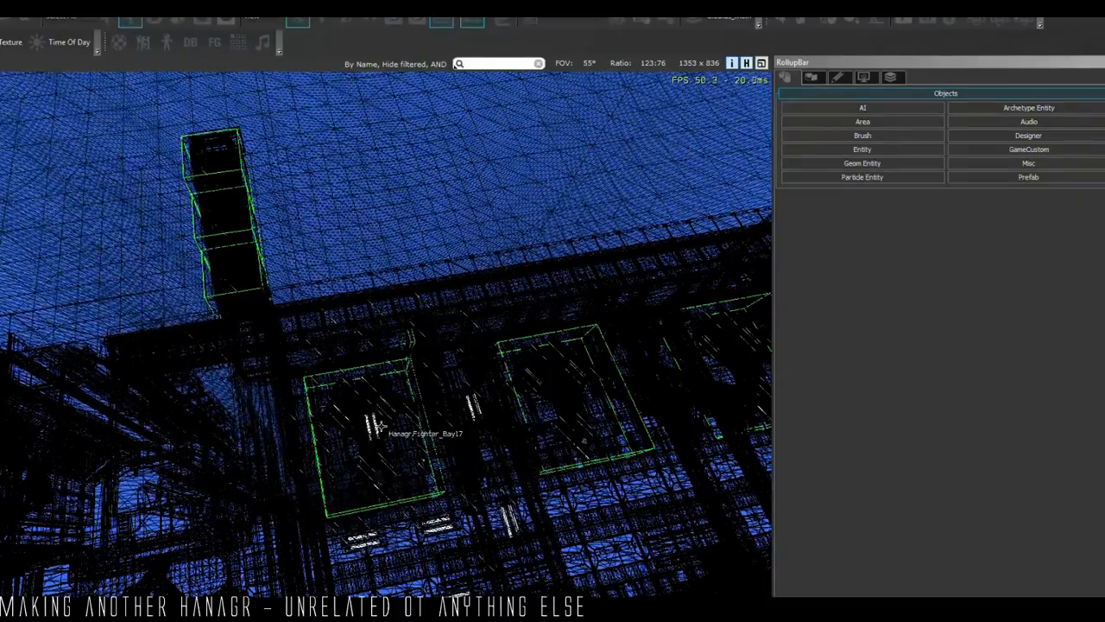
right_click_drag(386, 426, 316, 238)
right_click_drag(495, 276, 371, 223)
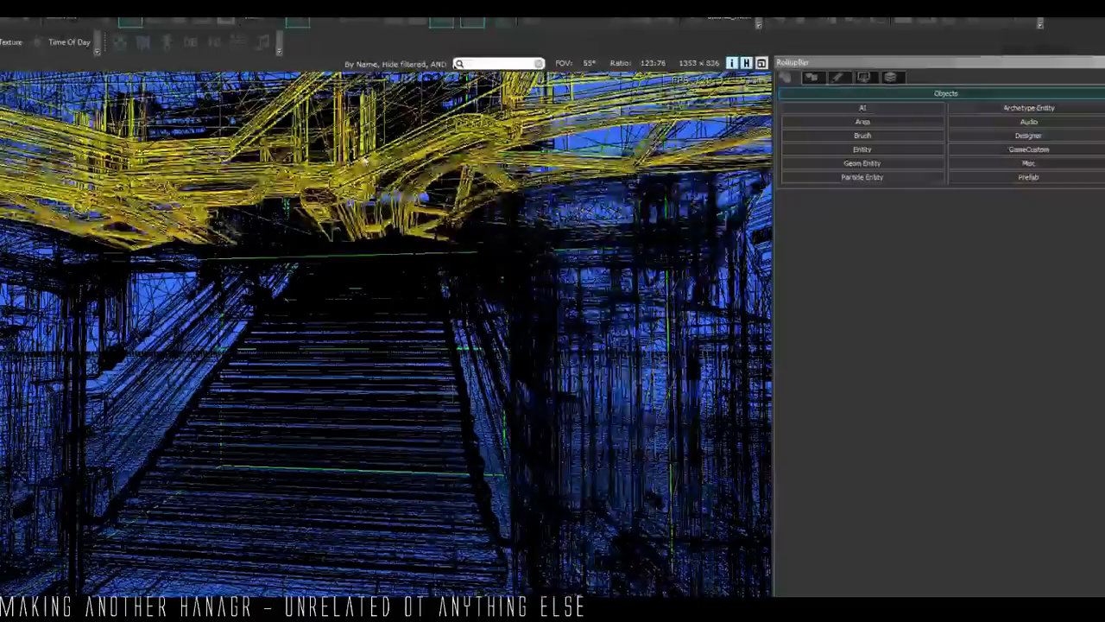
Step: Turn wireframe off and freeze the Walls, Gladius_Main and Lighting+addons layers
right_click(13, 65)
left_click(19, 82)
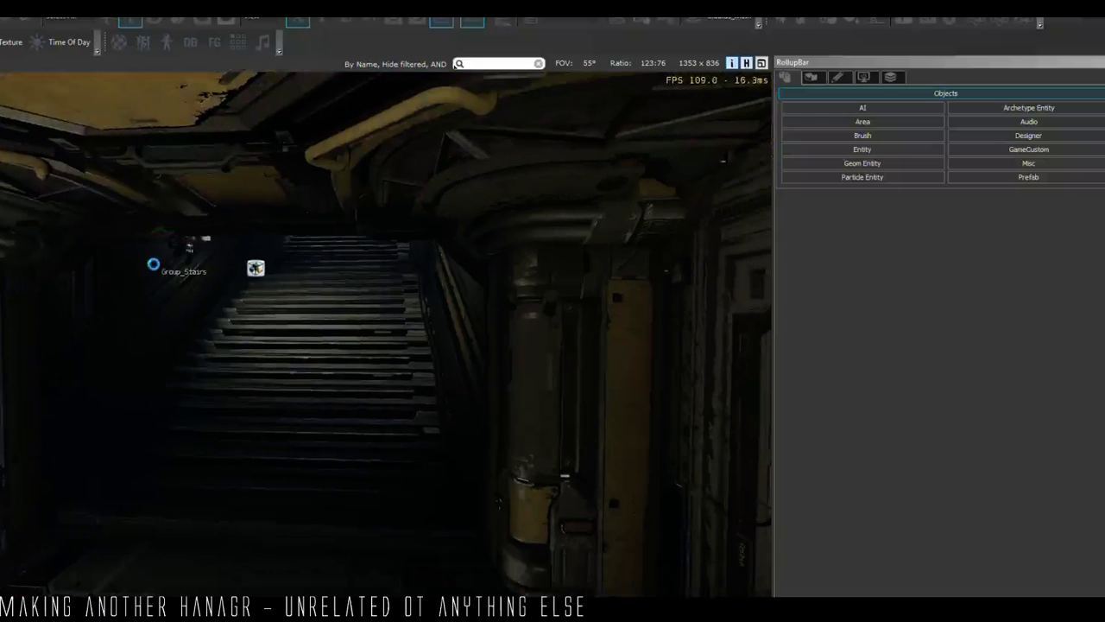
left_click(890, 77)
left_click(800, 240)
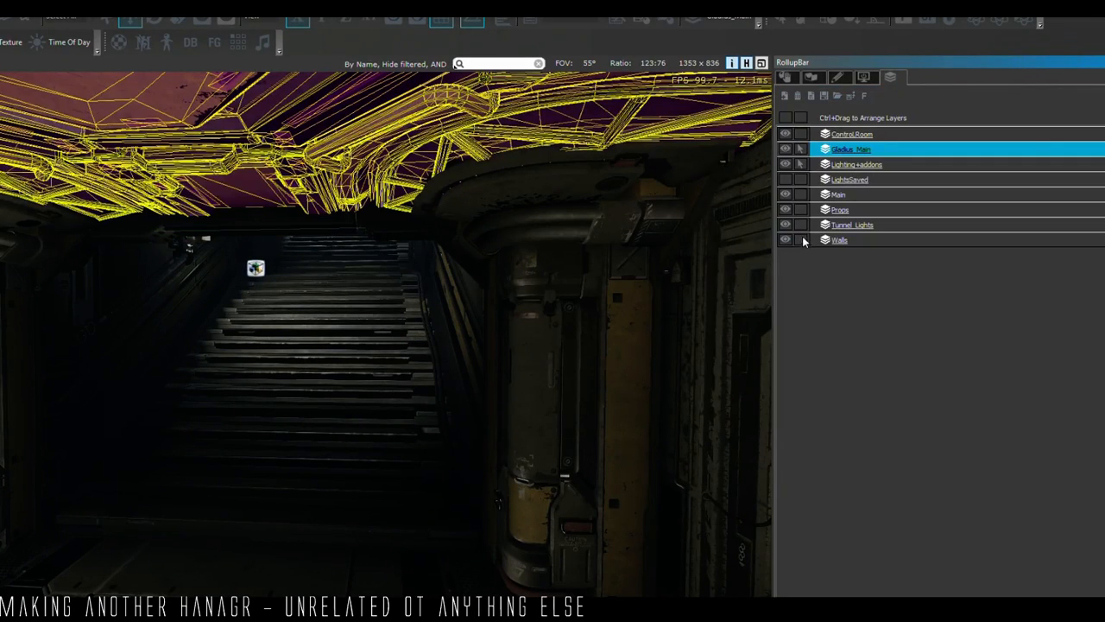
left_click(800, 148)
left_click(800, 165)
right_click_drag(468, 324, 428, 312)
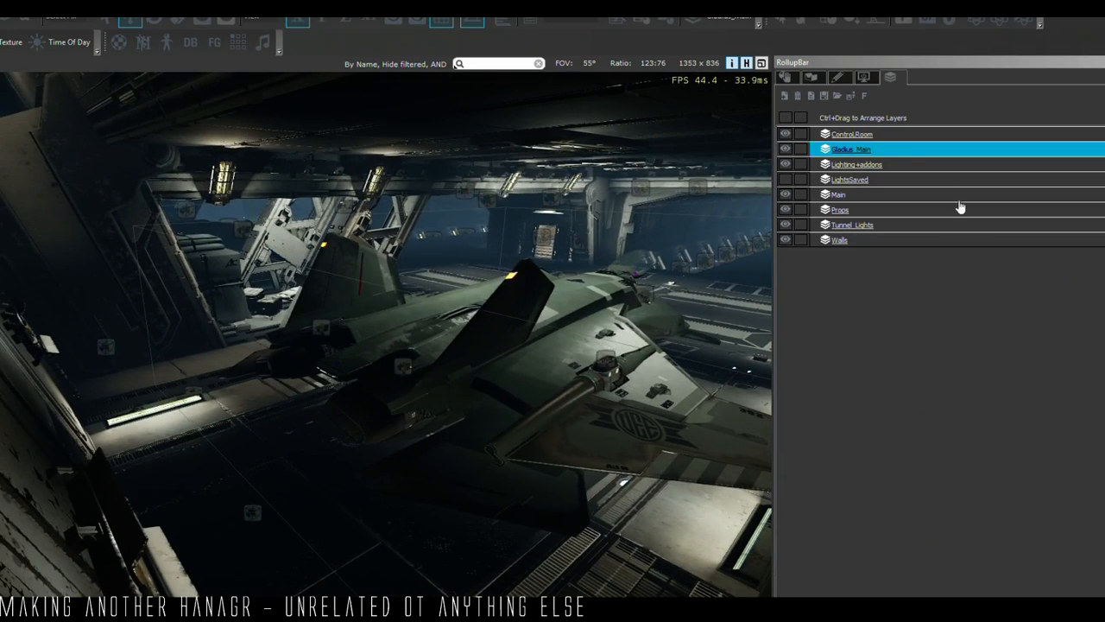
Step: Create a new layer named Cinematic01, cancelling an extra new-layer attempt
left_click(784, 96)
type("Cinema")
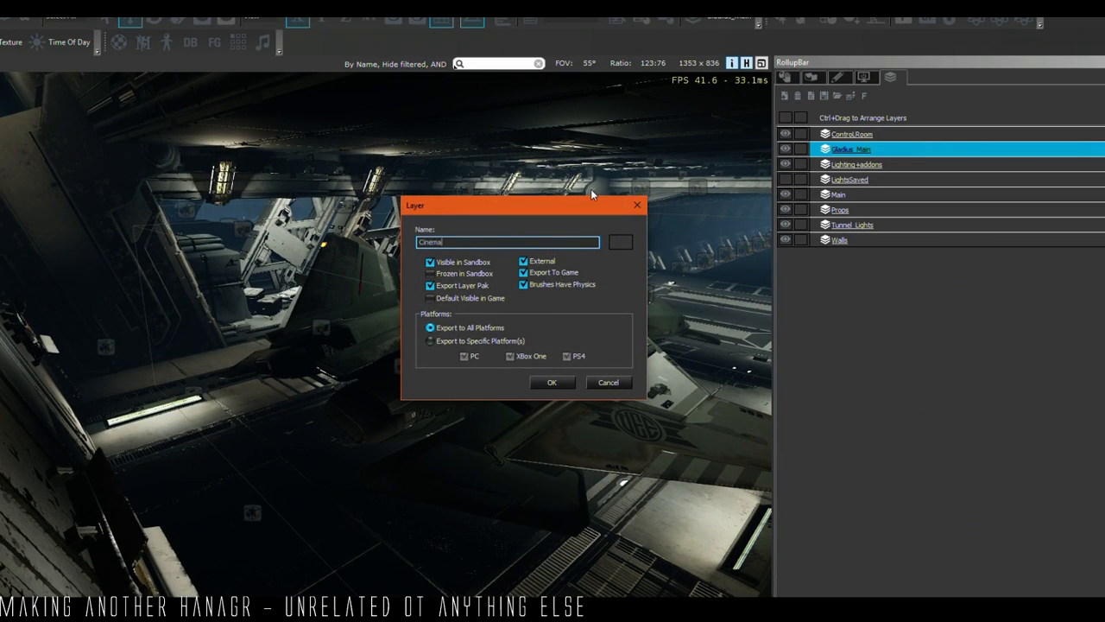
type("tic01")
key("Return")
right_click(896, 136)
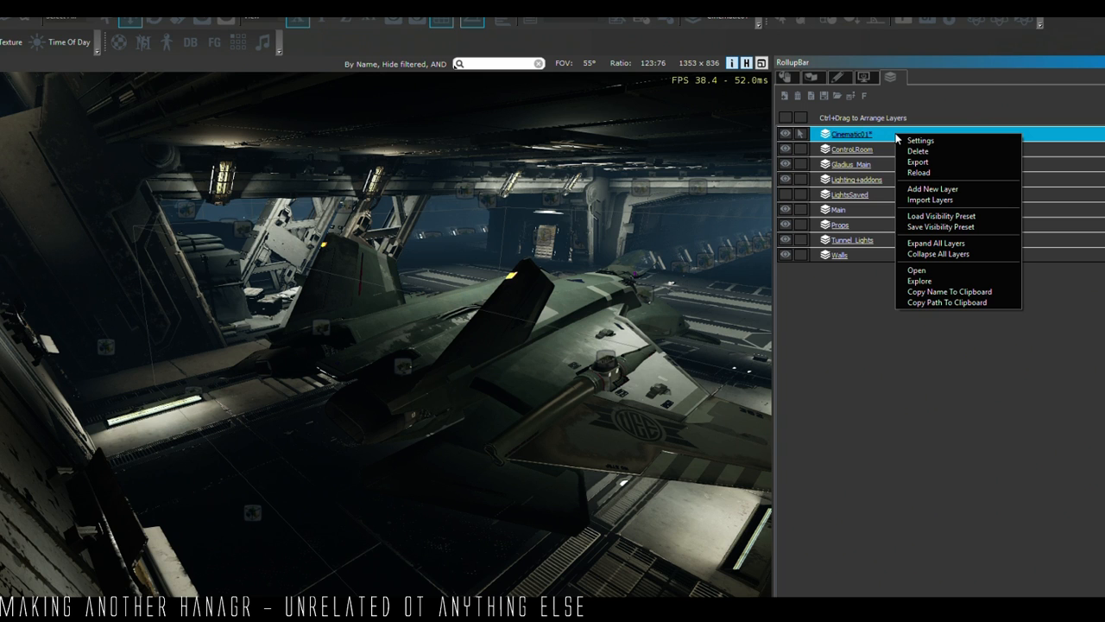
left_click(929, 189)
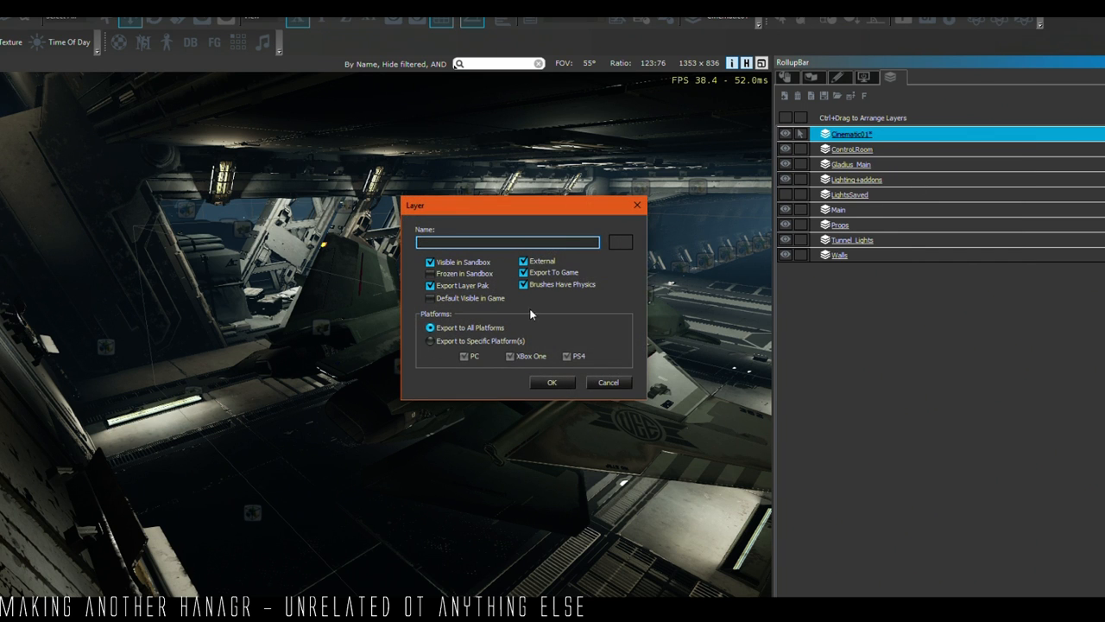
left_click(609, 382)
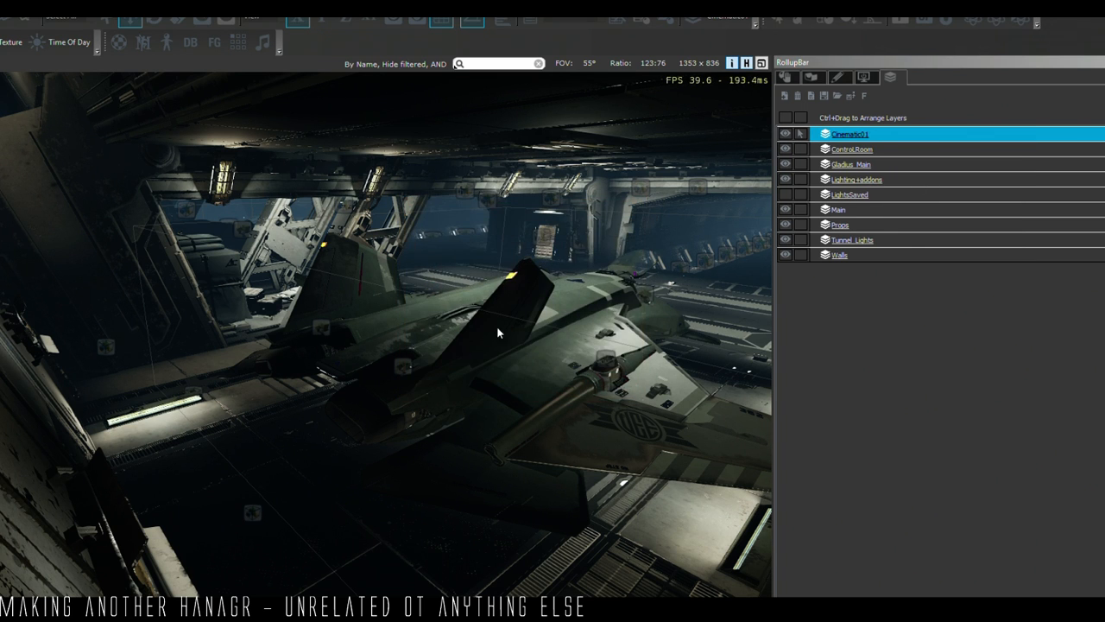
key("w")
right_click_drag(498, 333, 484, 274)
Step: Fly down the corridor under G9 to behind the green ship, then position the VLC window
key("s")
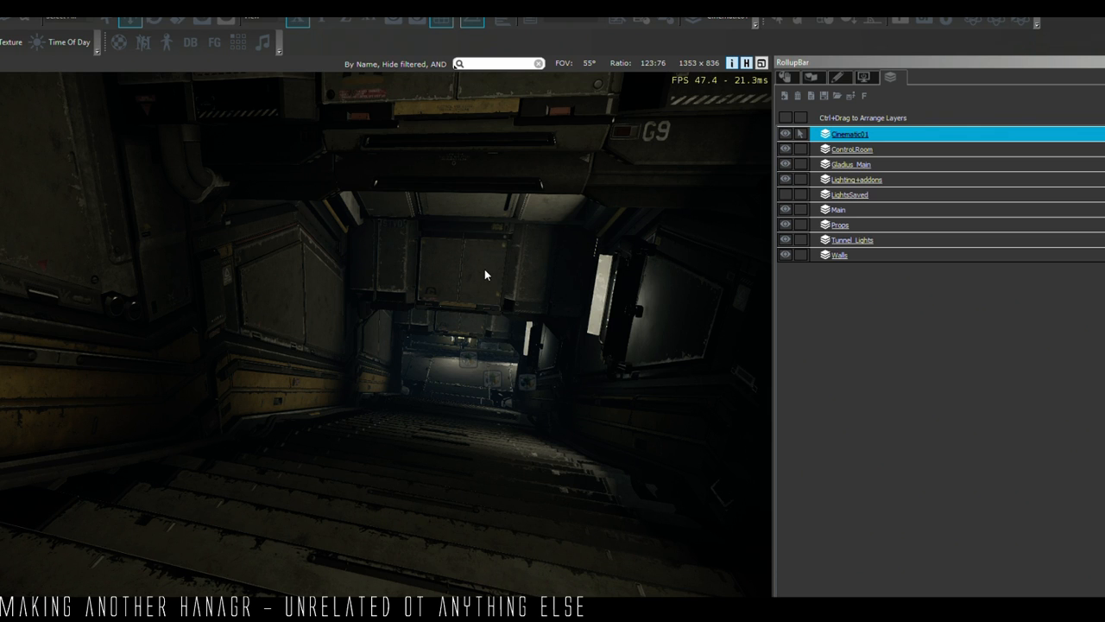
right_click_drag(484, 269, 492, 274)
key("w")
mouse_move(492, 328)
right_mouse_down()
mouse_move(450, 342)
mouse_move(460, 331)
mouse_move(481, 340)
right_mouse_up()
key("w")
key("s")
key("w")
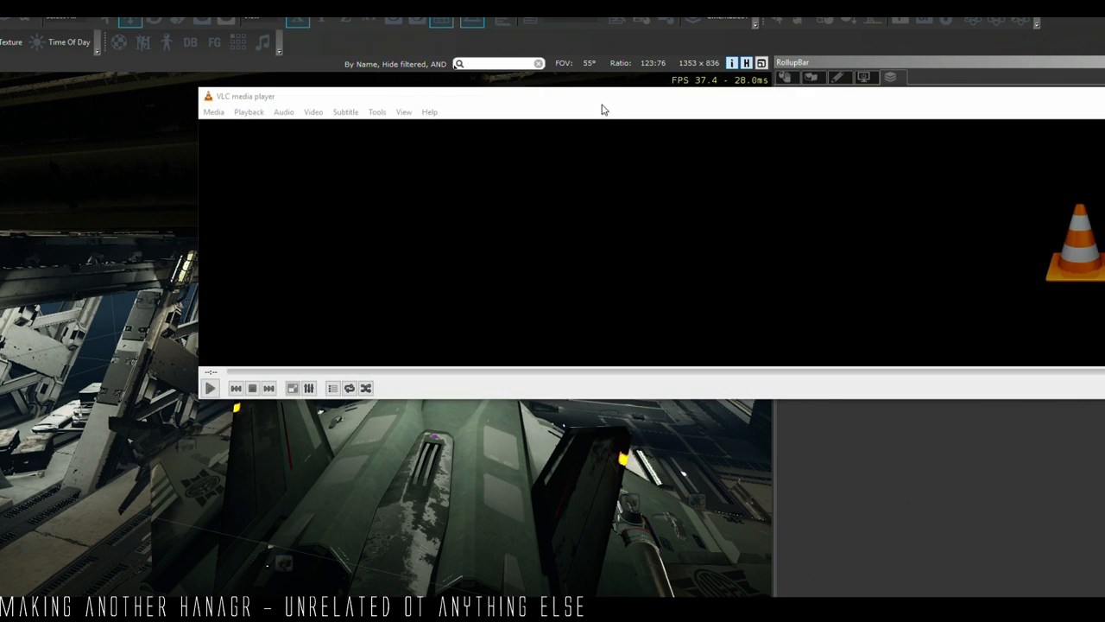
left_click_drag(600, 102, 503, 98)
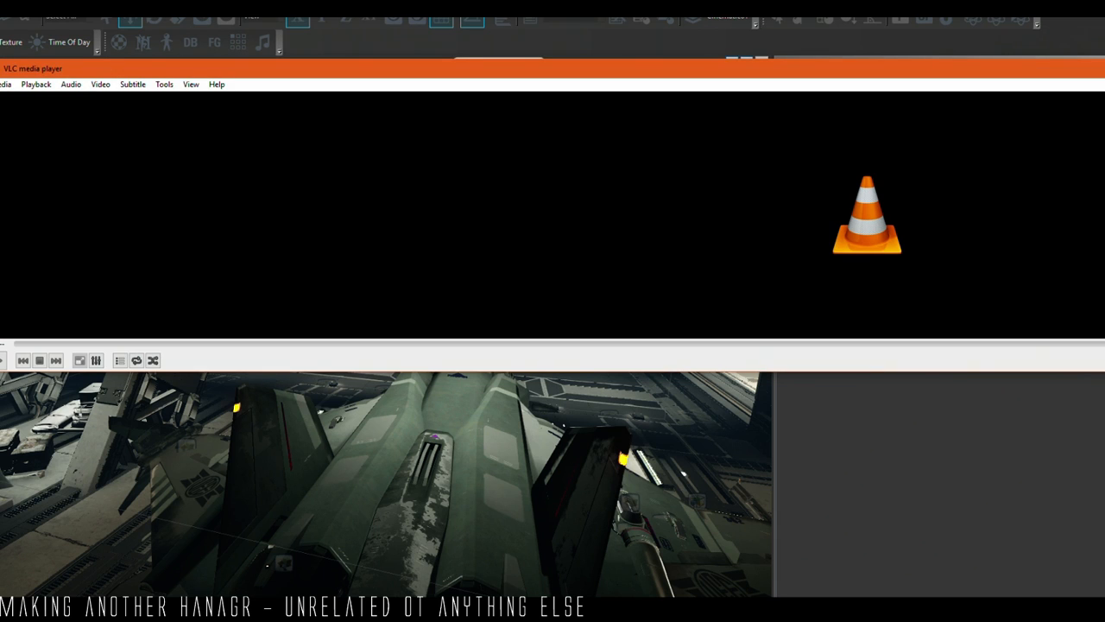
Step: Narrow the VLC window, maximise it and pause the hangar video
left_click_drag(1104, 372, 909, 392)
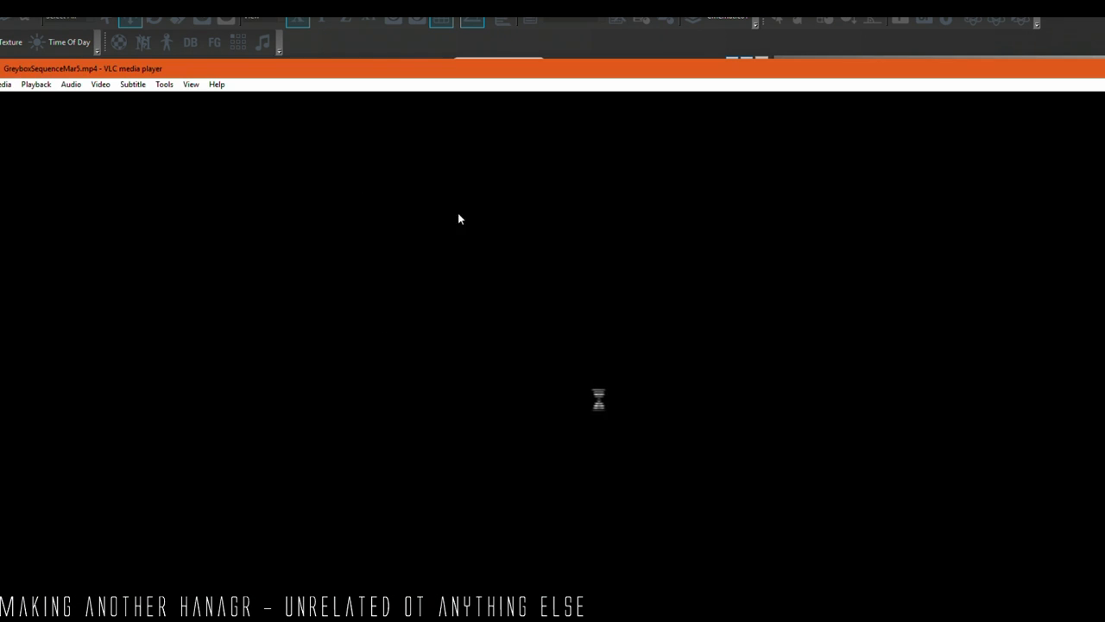
scroll(510, 135, "down", 10)
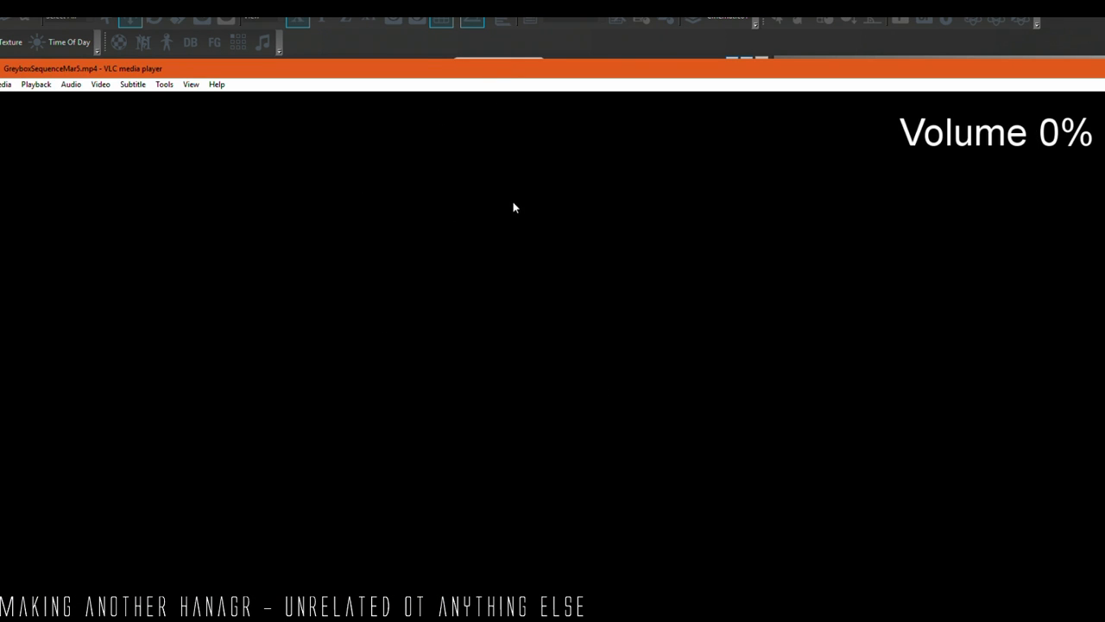
double_click(540, 71)
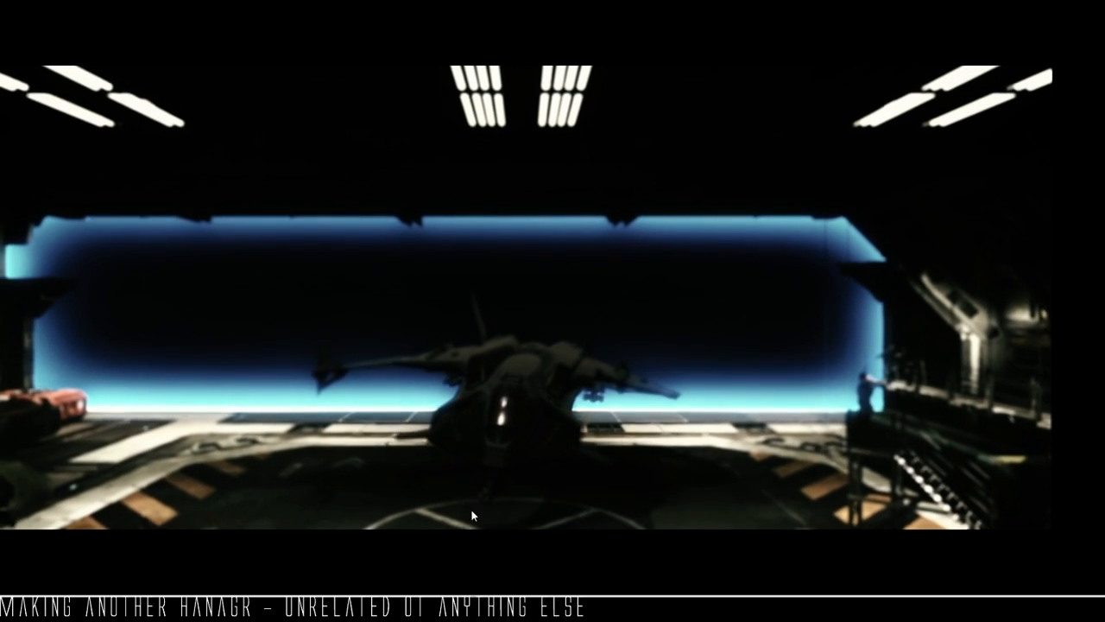
key("space")
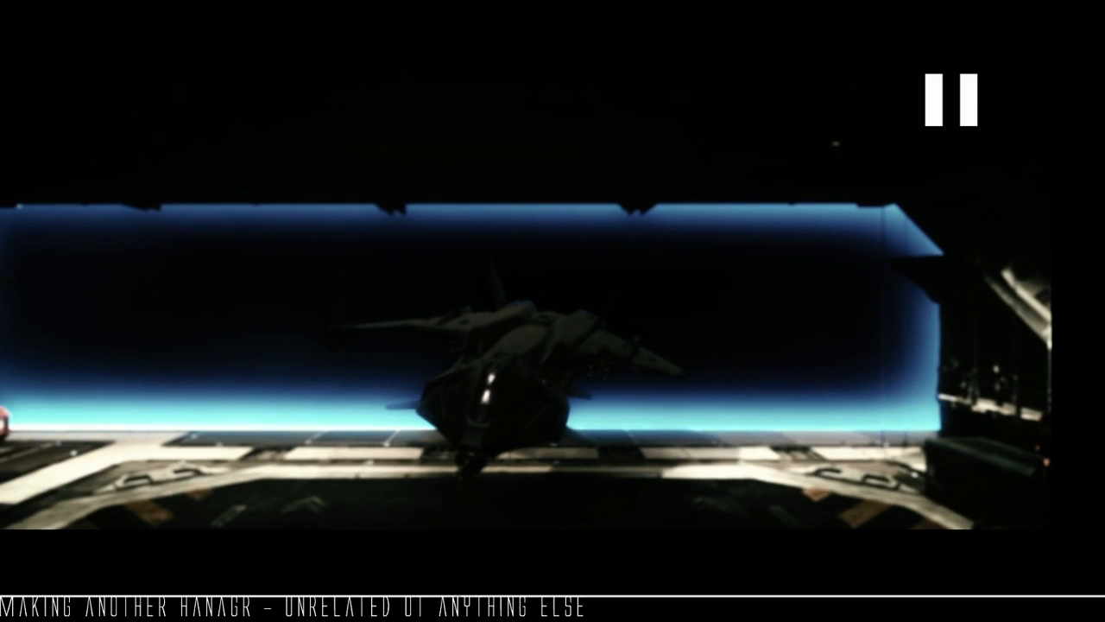
mouse_move(367, 609)
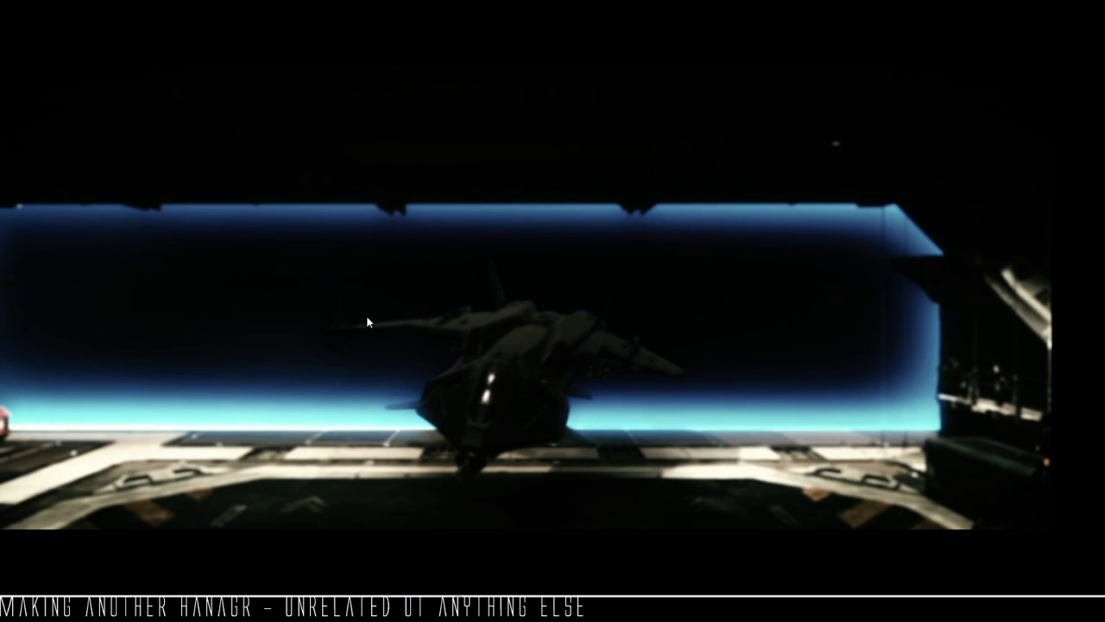
Step: Adjust the volume and pause the video on the dark ship shot
scroll(446, 366, "up", 16)
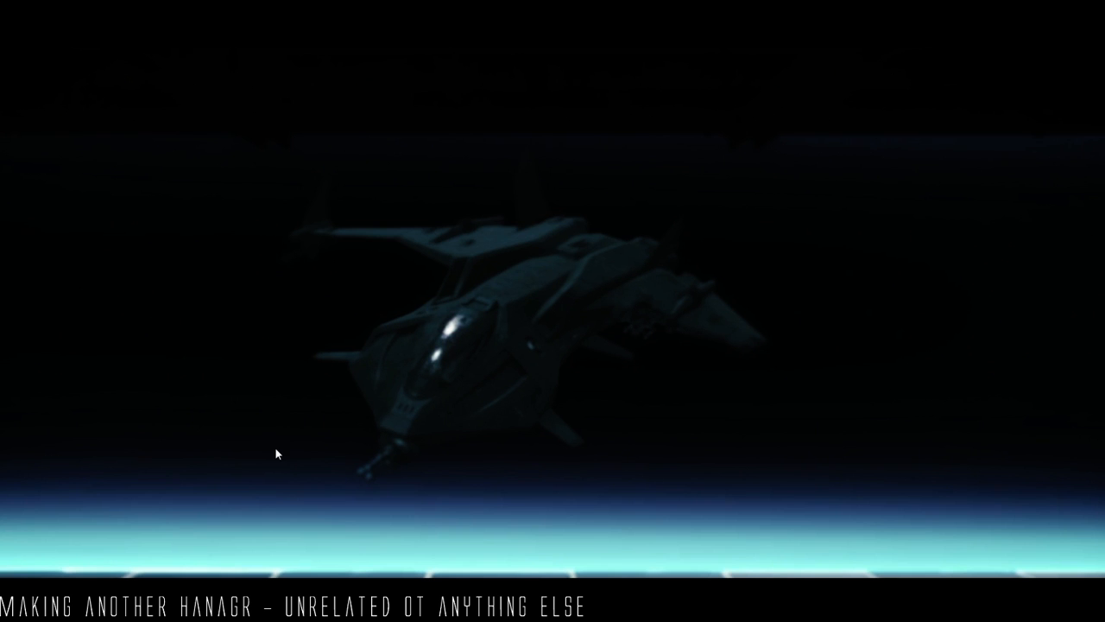
scroll(274, 449, "down", 4)
scroll(234, 451, "down", 2)
scroll(234, 452, "down", 1)
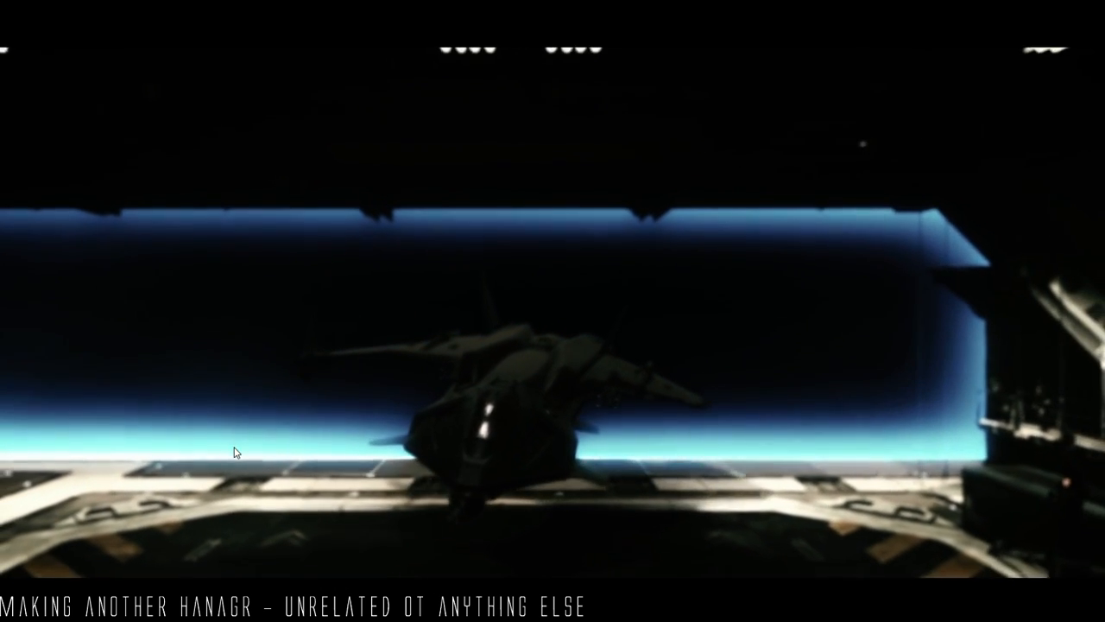
key("space")
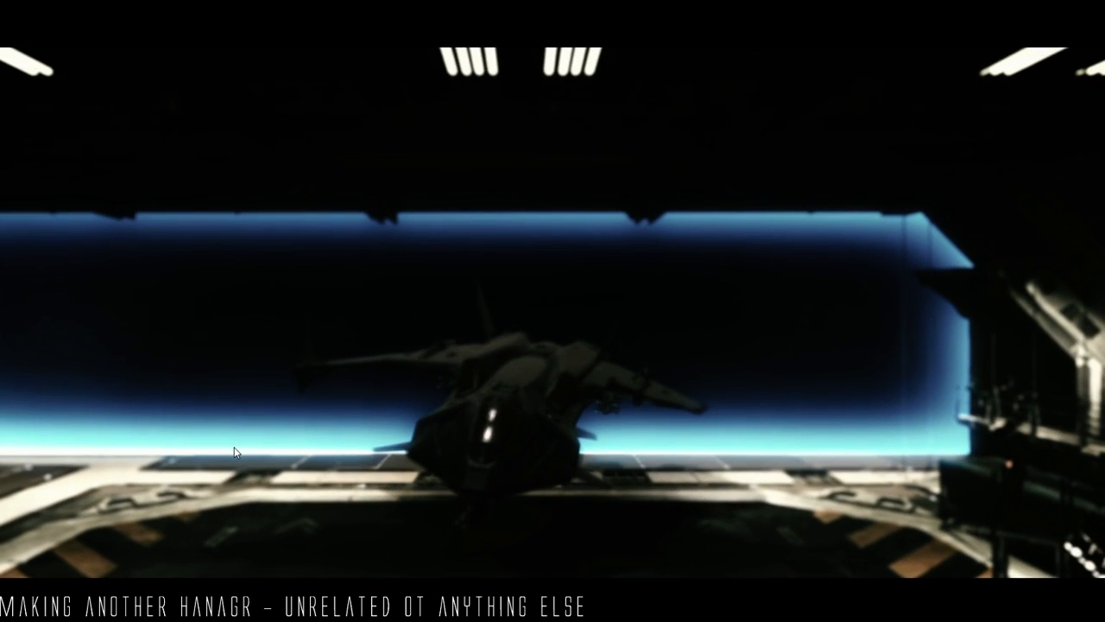
key("space")
key("space")
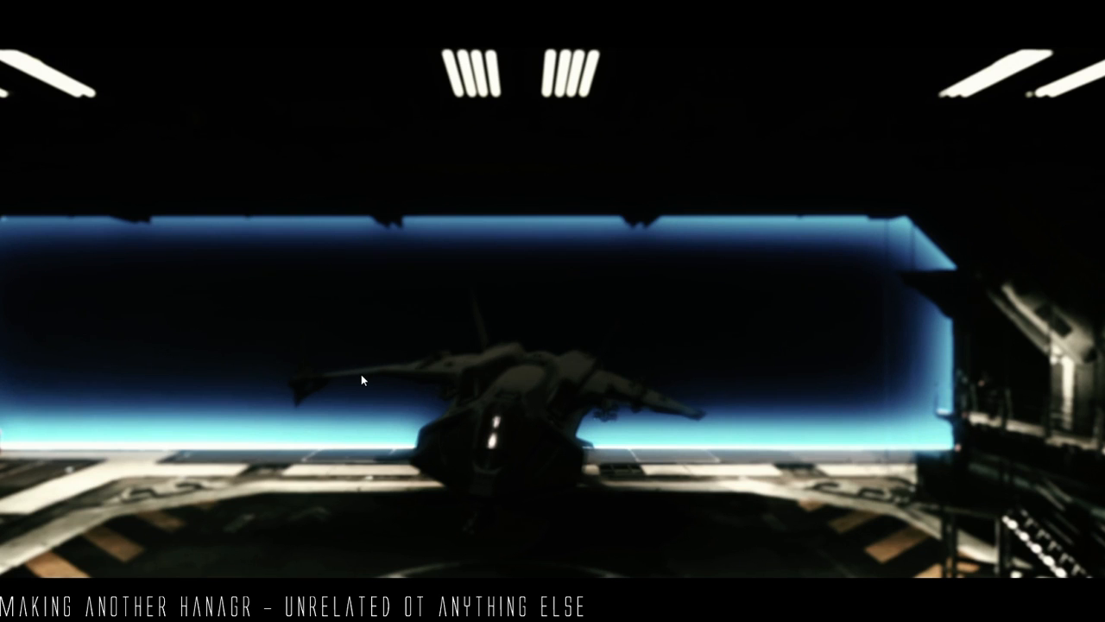
key("space")
key("space")
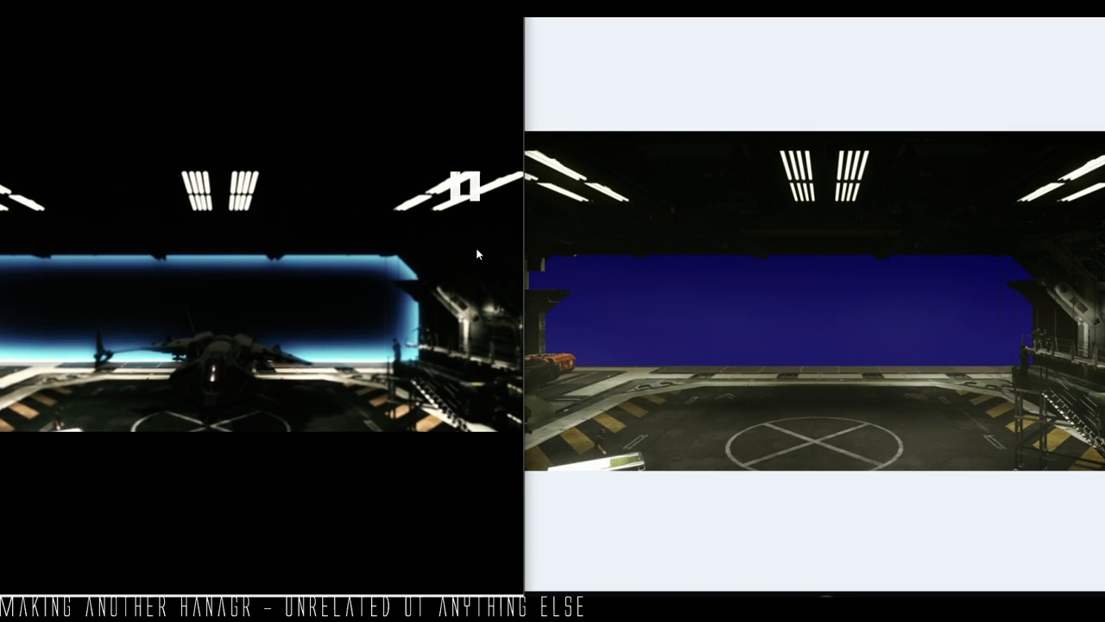
Step: Close the photo viewer, jump VLC to 01:11, pause on the space shot, then rotate the editor view
left_click(876, 267)
left_click(1098, 8)
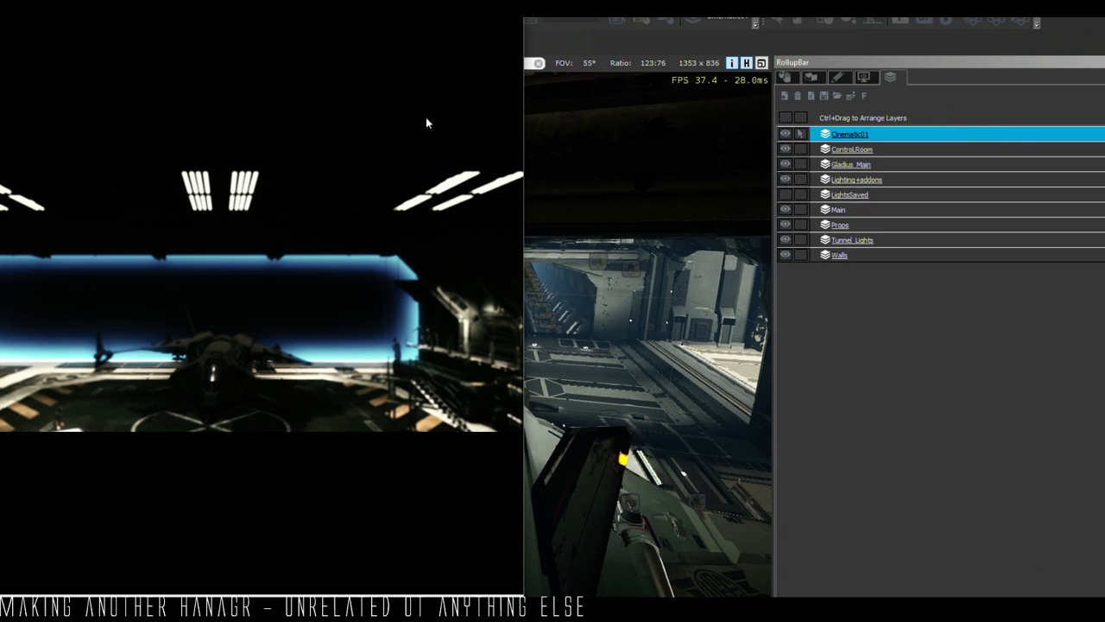
left_click(212, 594)
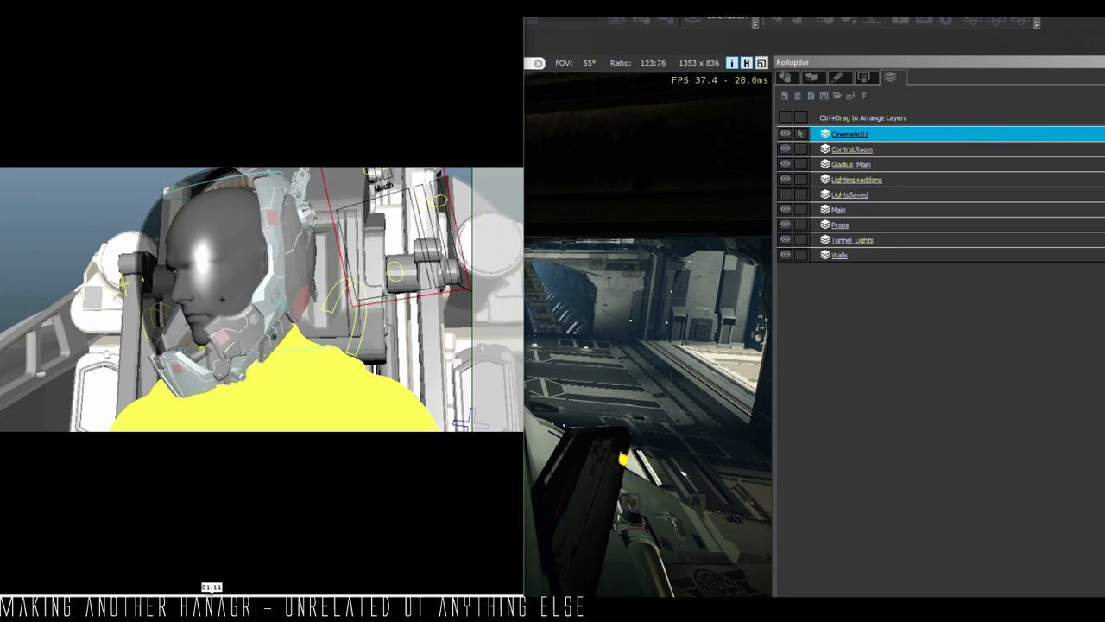
scroll(230, 498, "up", 2)
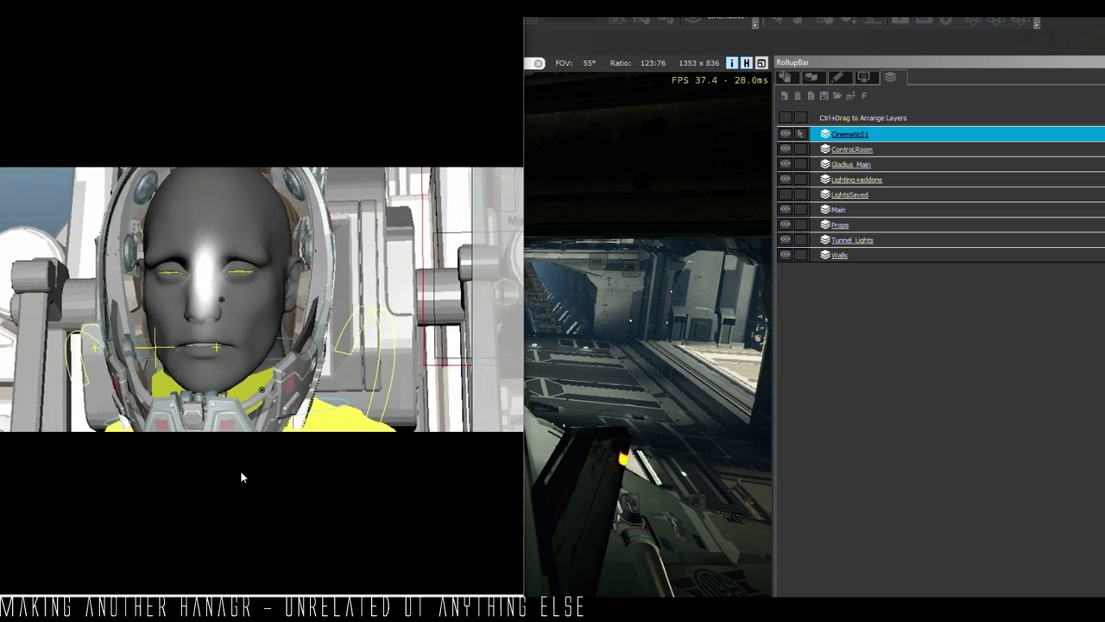
key("space")
key("space")
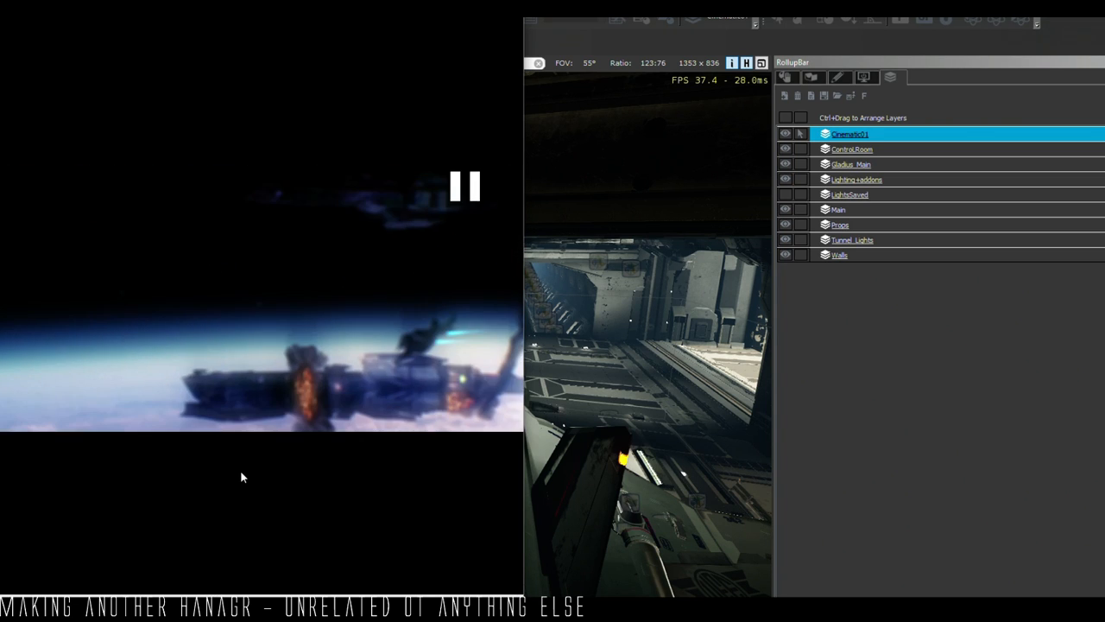
key("space")
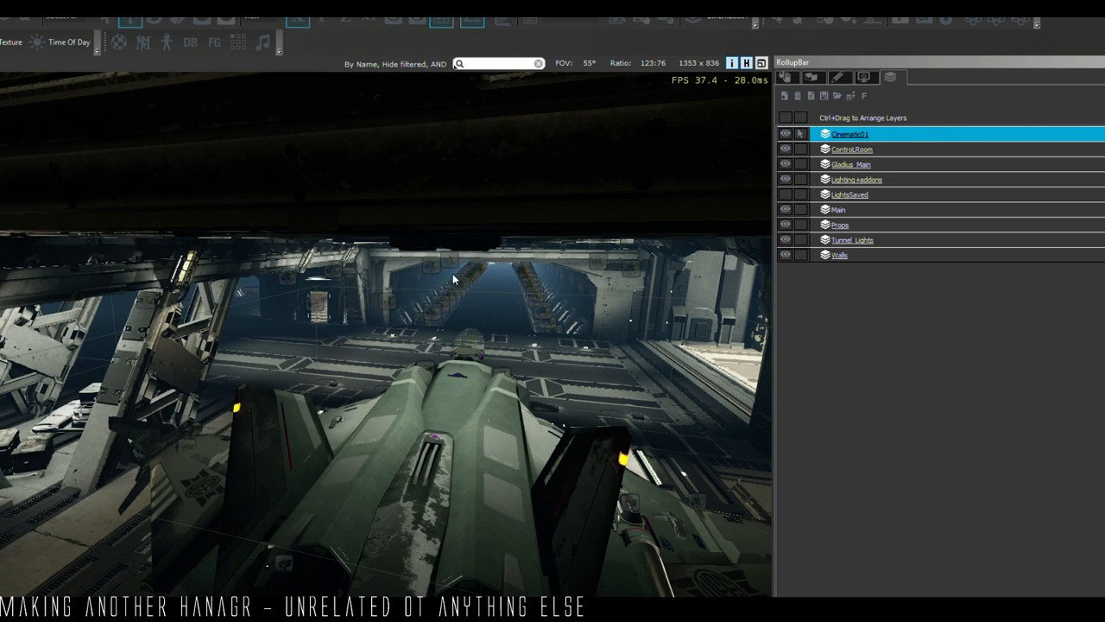
right_click_drag(452, 274, 553, 276)
left_click(784, 77)
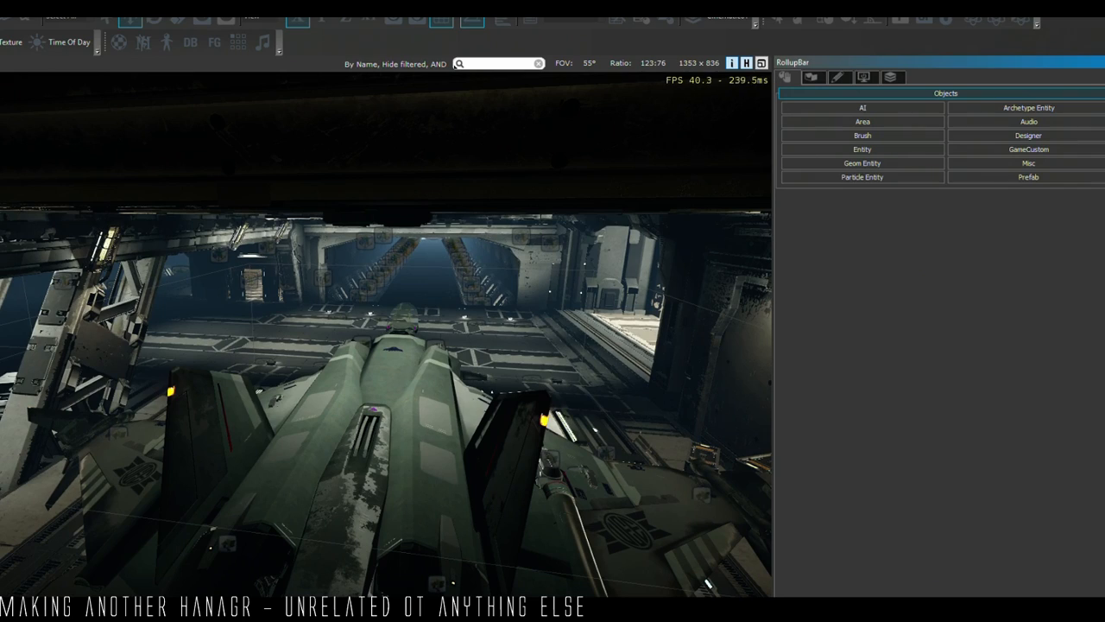
Step: Fly the camera down the hangar corridor toward the stairwell
scroll(581, 338, "down", 4)
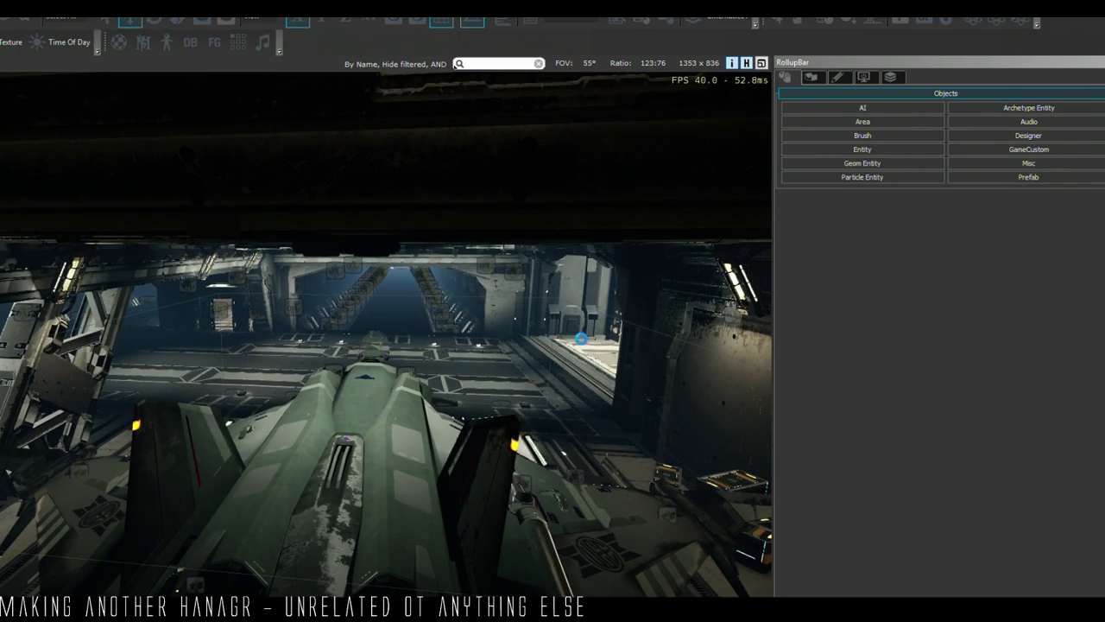
scroll(581, 338, "up", 3)
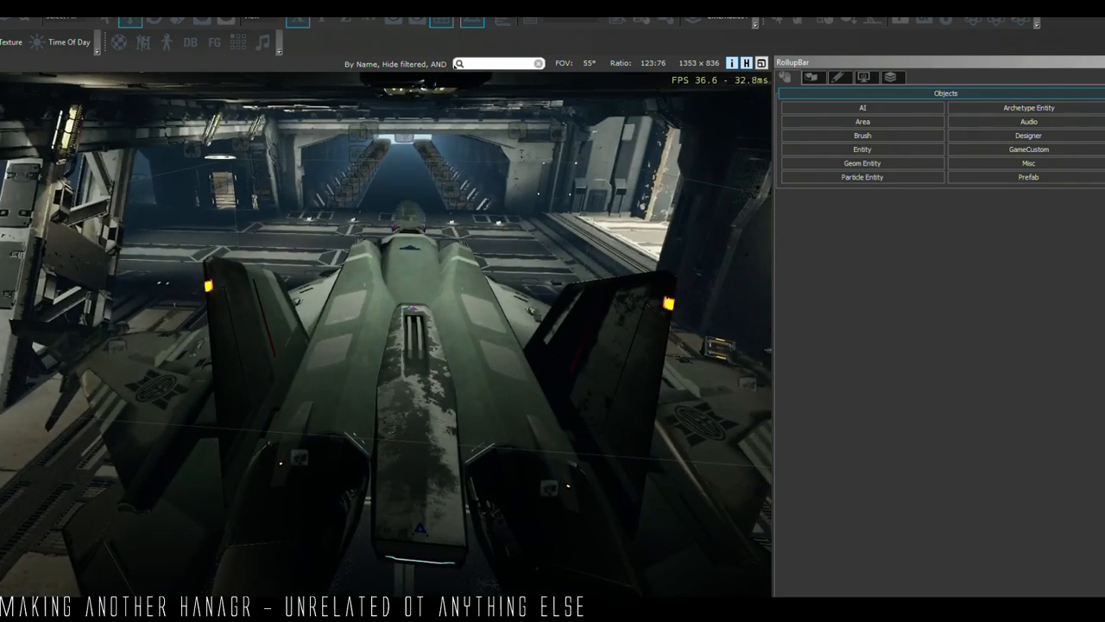
scroll(581, 337, "down", 3)
right_click_drag(581, 338, 764, 311)
key("w")
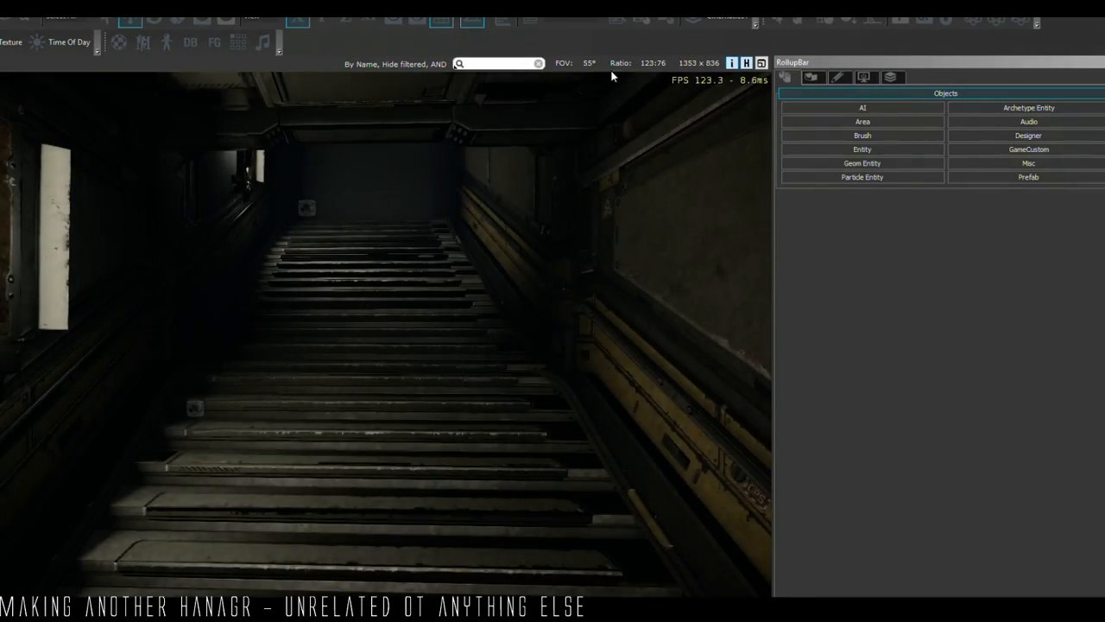
Step: Open the Track View via View > Open View Pane
left_click(315, 9)
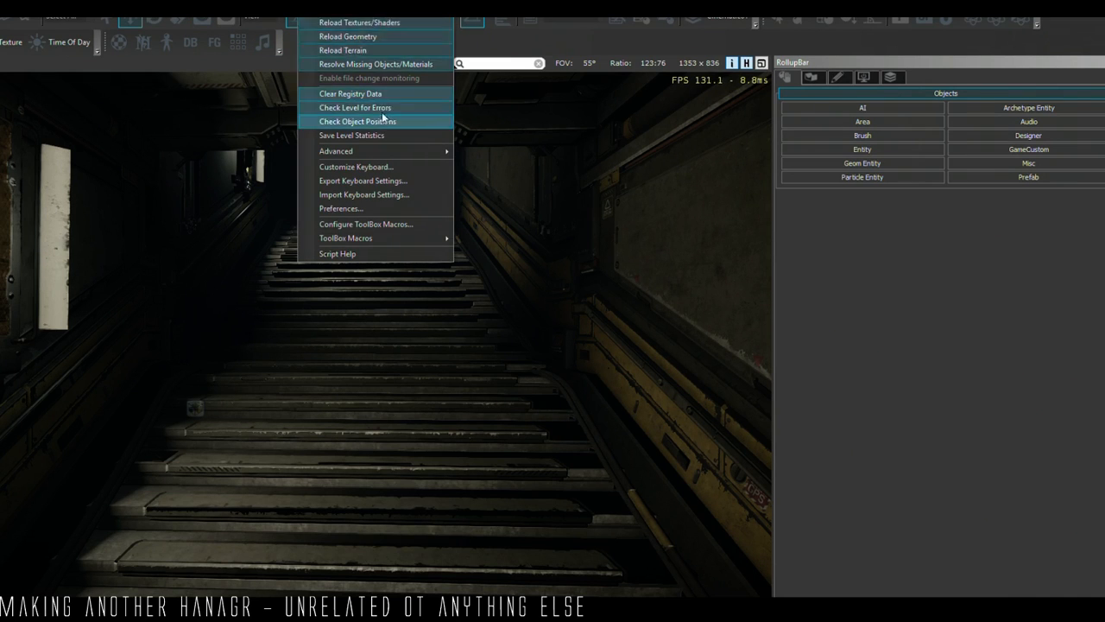
mouse_move(343, 9)
mouse_move(380, 13)
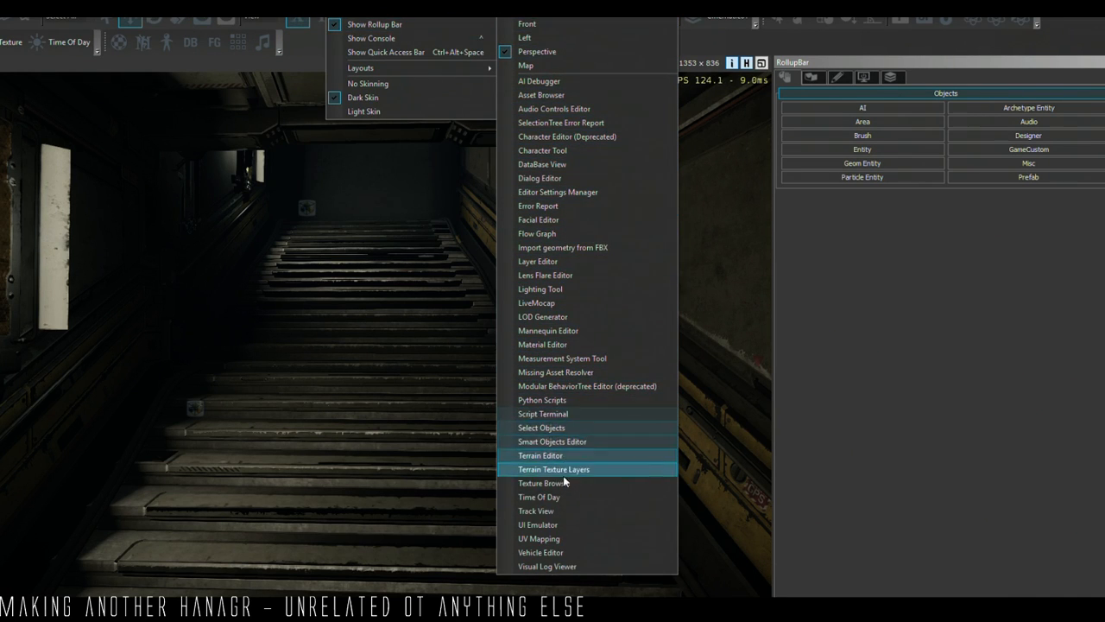
left_click(556, 508)
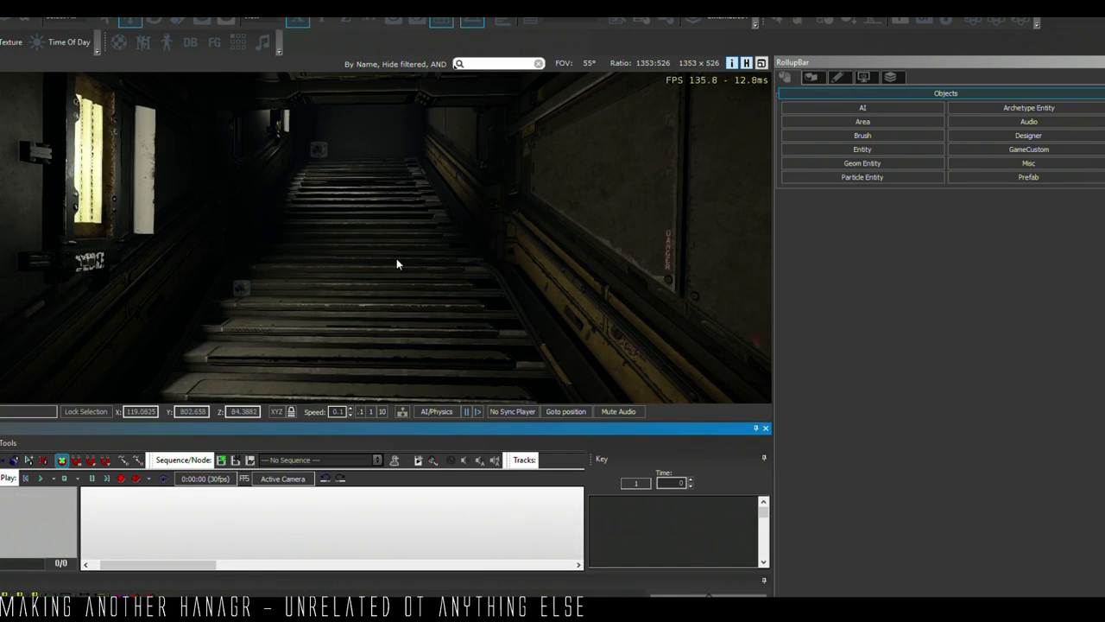
Step: Resize the Track View and viewport panes, frame the stairs, and start adding sequence Hangar_Tour_Main
right_click_drag(332, 258, 332, 258)
key("w")
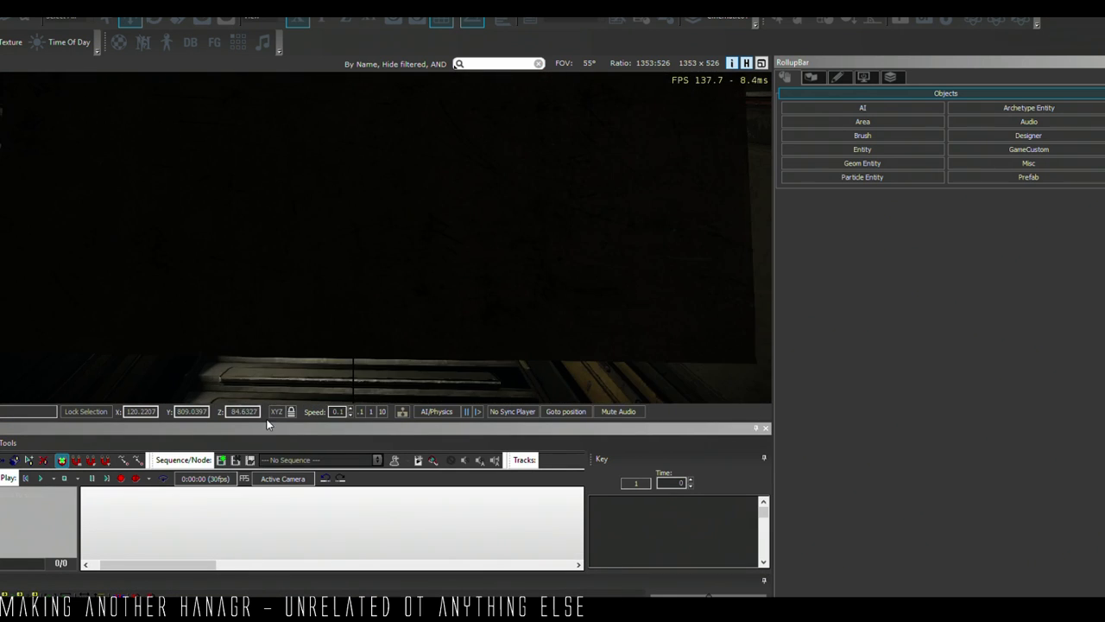
left_click_drag(268, 417, 268, 396)
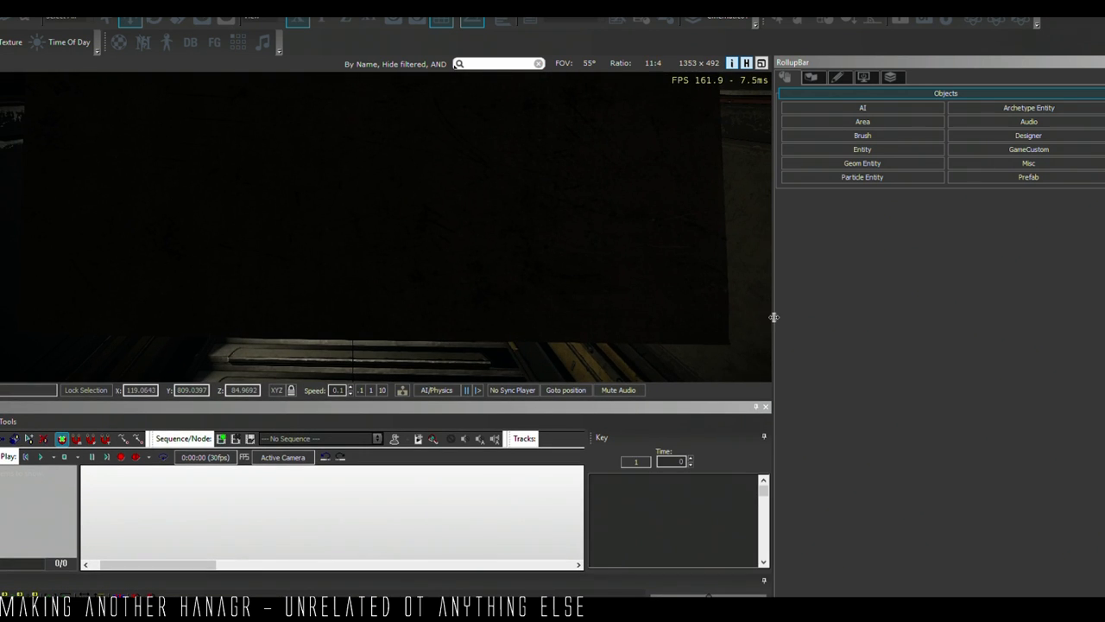
left_click_drag(774, 317, 963, 317)
key("s")
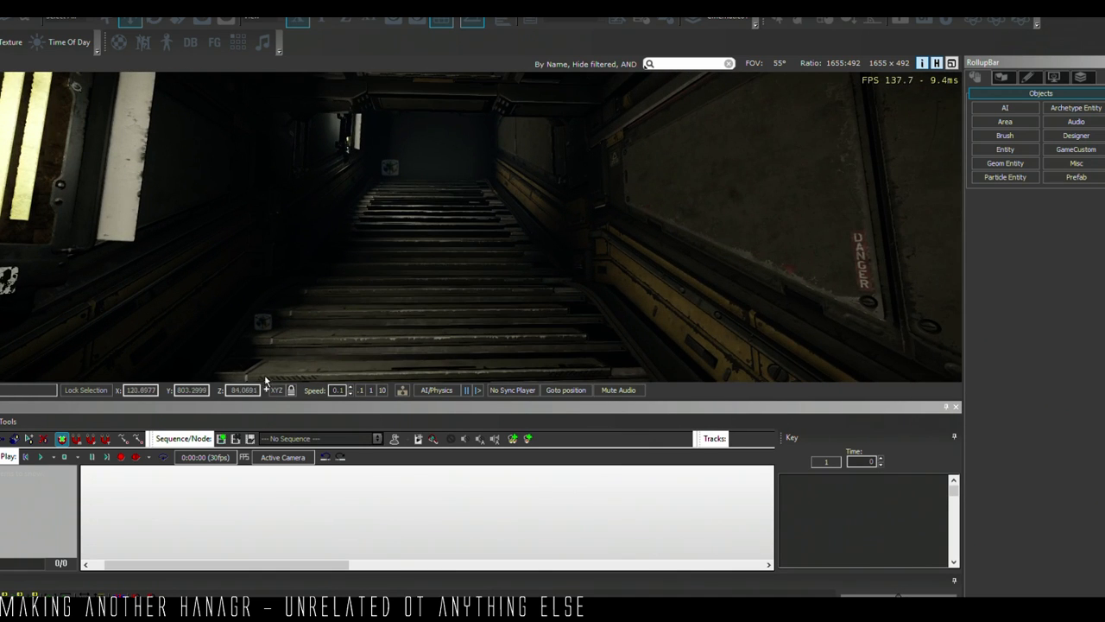
key("w")
key("d")
left_click_drag(206, 402, 206, 380)
key("w")
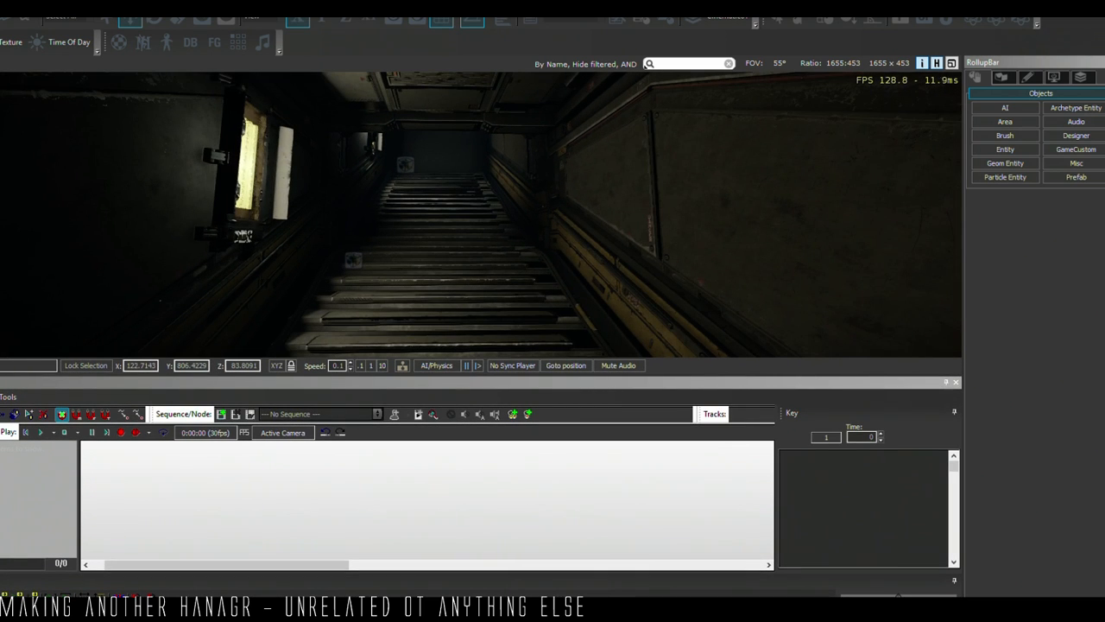
left_click(10, 413)
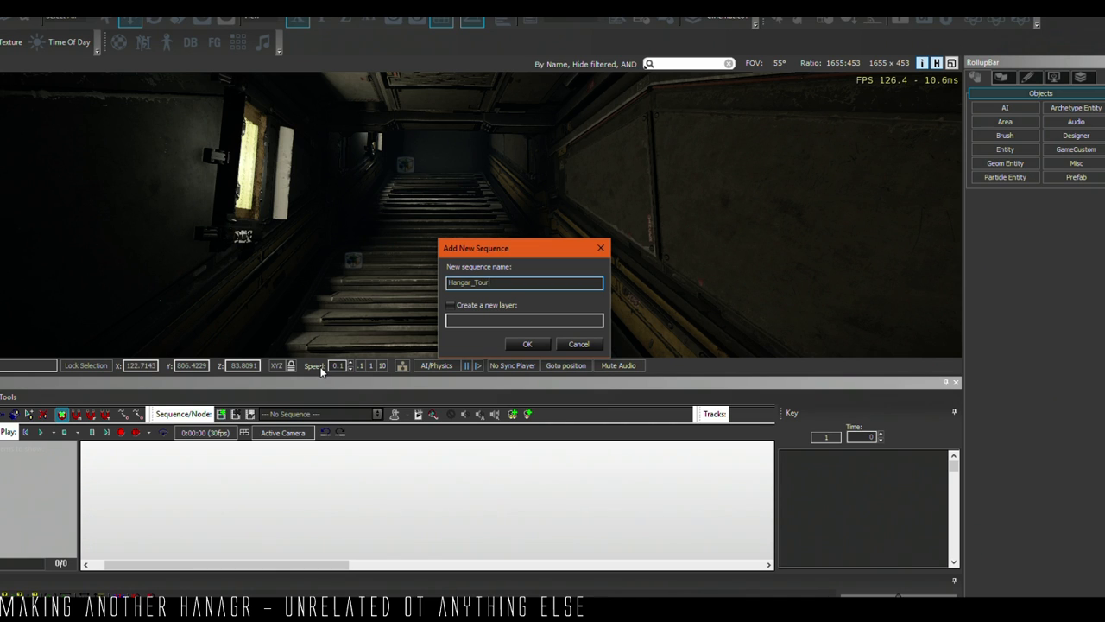
Step: Confirm the new Hangar_Tour_Main sequence and show the level's layer list
left_click(516, 343)
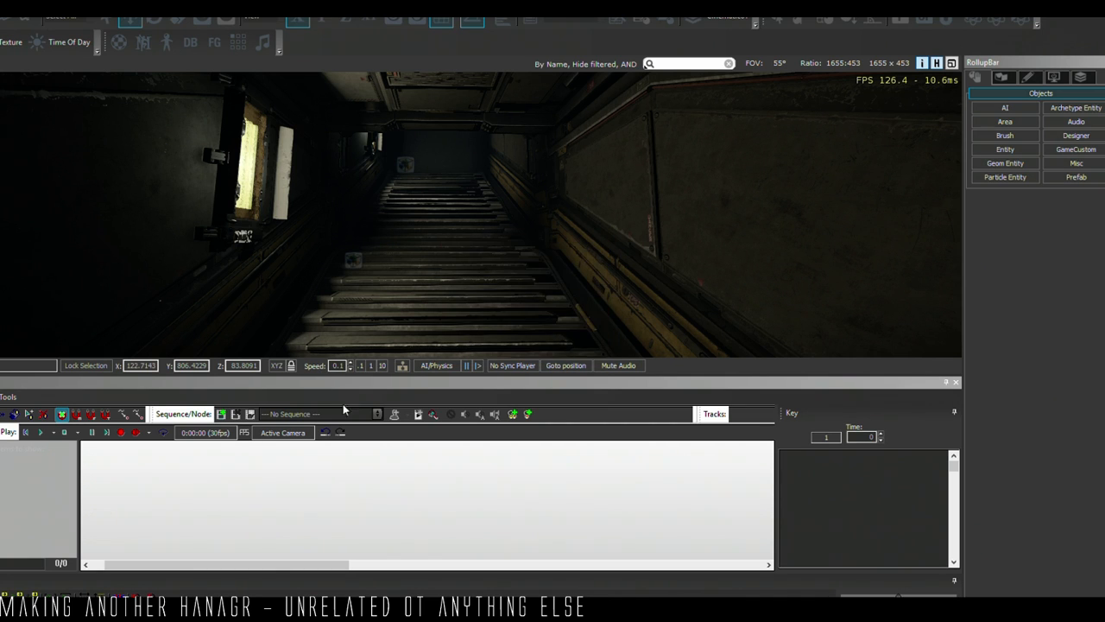
left_click(1080, 77)
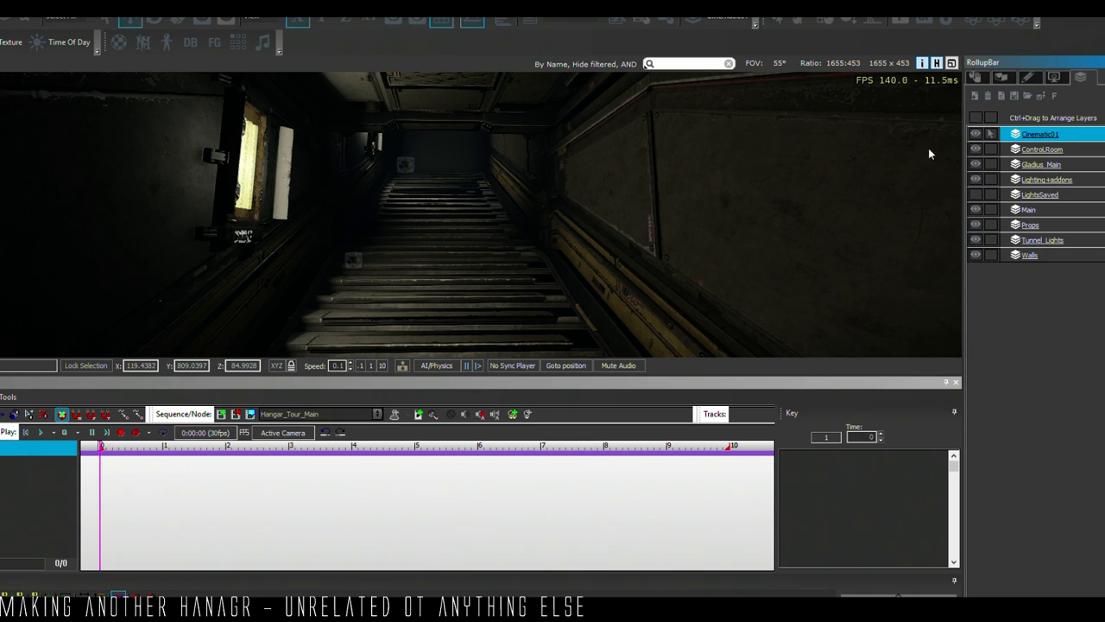
scroll(740, 224, "down", 5)
scroll(740, 224, "up", 6)
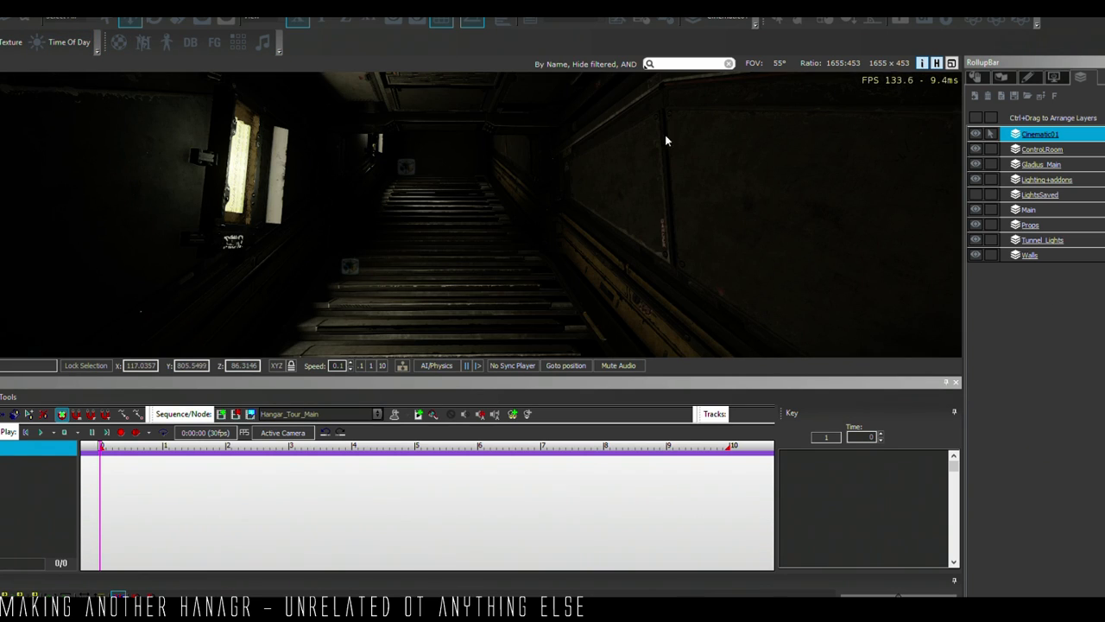
Step: Turn off viewport shadows and enlarge the 3D view above the timeline and beside the RollupBar
key("s")
key("w")
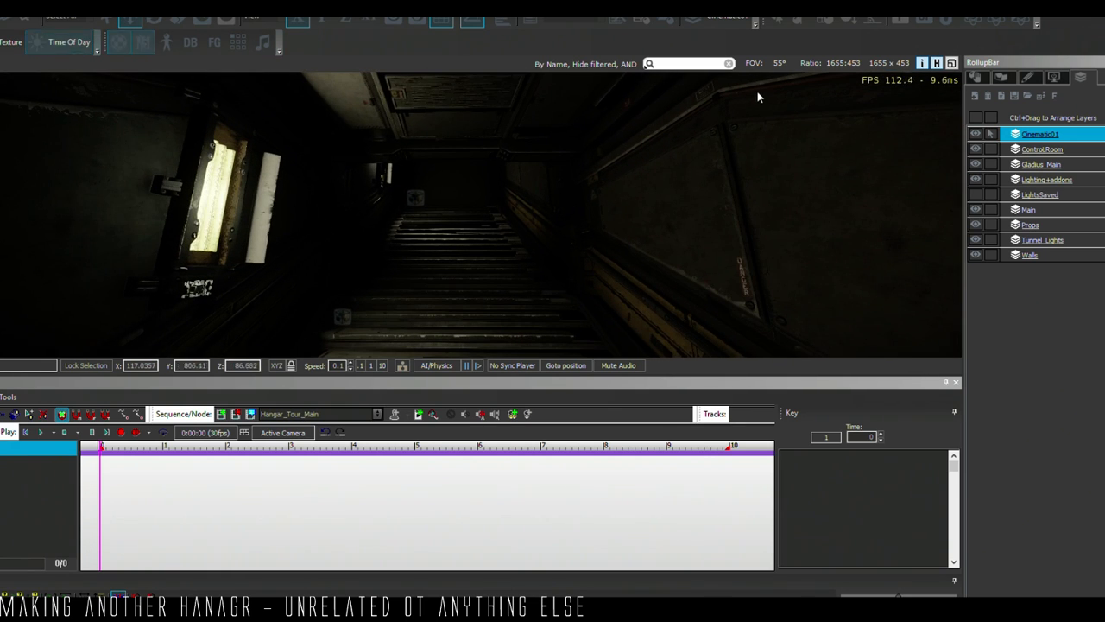
left_click(1052, 79)
left_click(1063, 258)
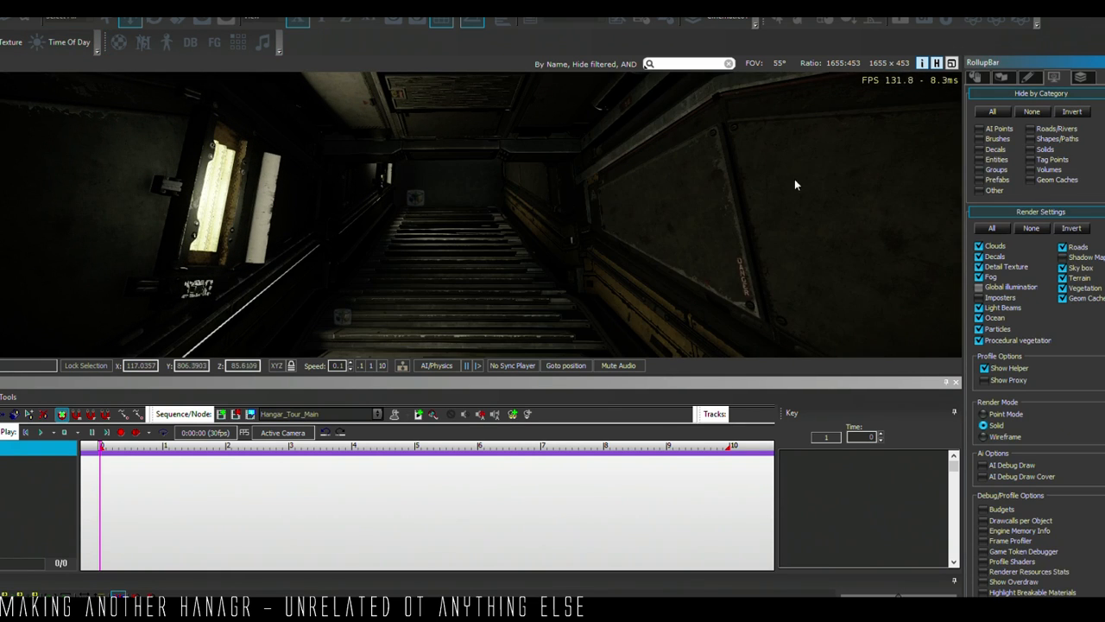
left_click(974, 78)
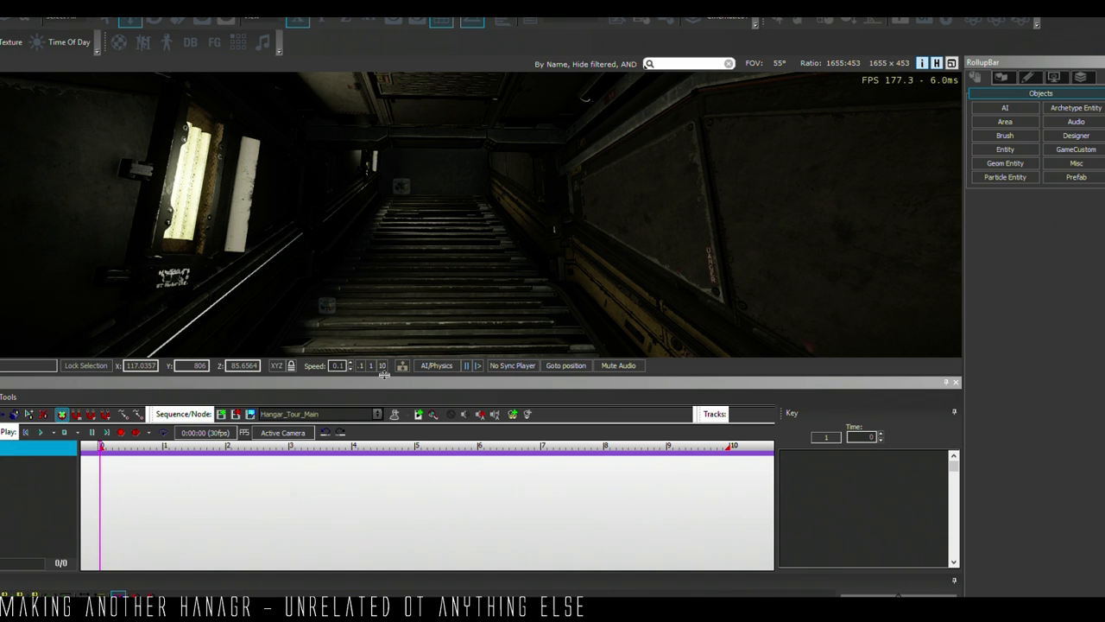
left_click_drag(383, 372, 383, 397)
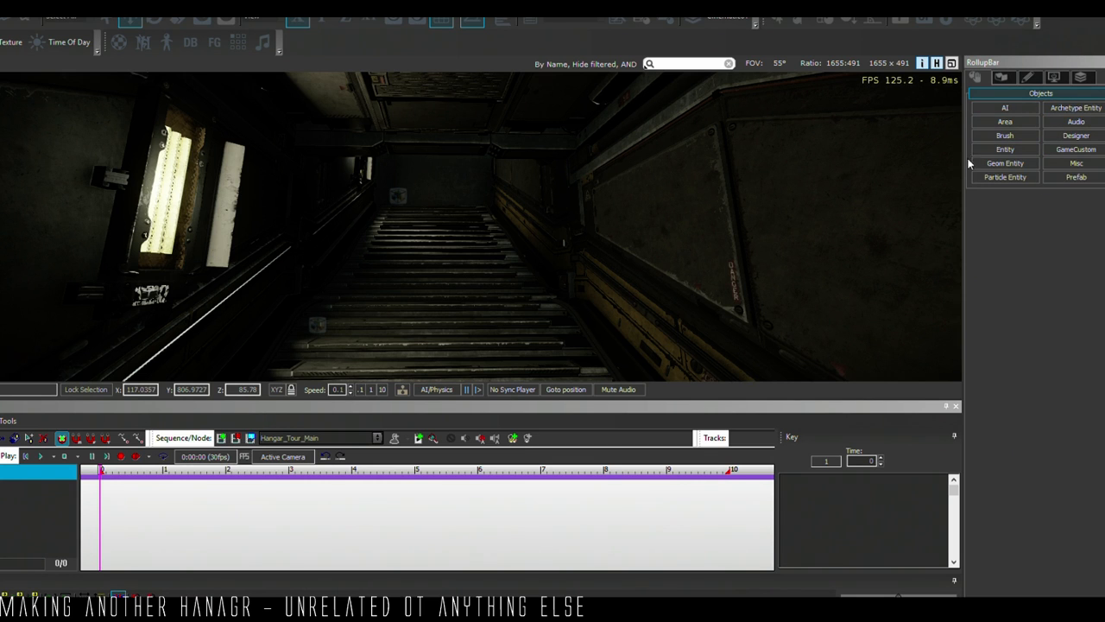
left_click_drag(963, 155, 973, 155)
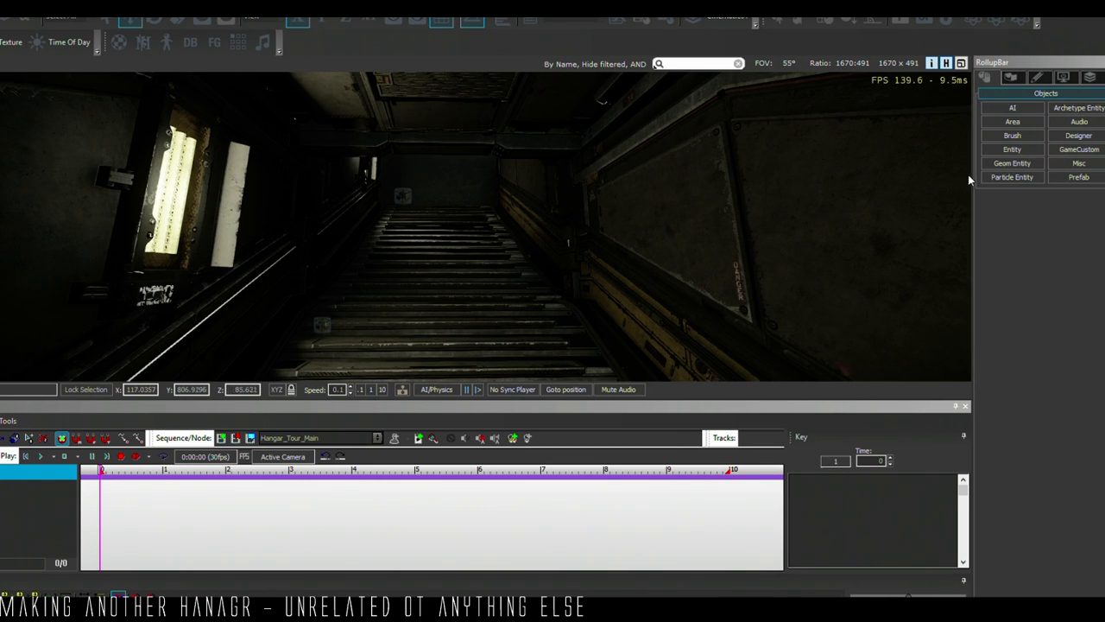
Step: Create a Camera object from the Misc category and place it in the corridor
left_click(1079, 163)
right_click_drag(827, 245, 841, 227)
key("w")
key("w")
right_click_drag(760, 237, 770, 239)
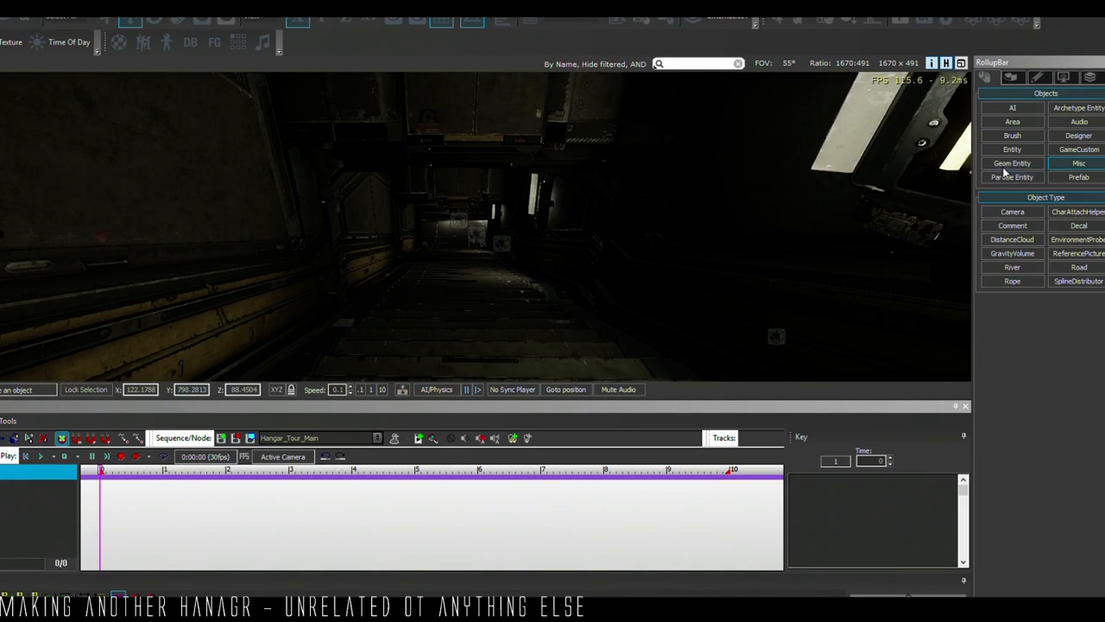
left_click(1012, 211)
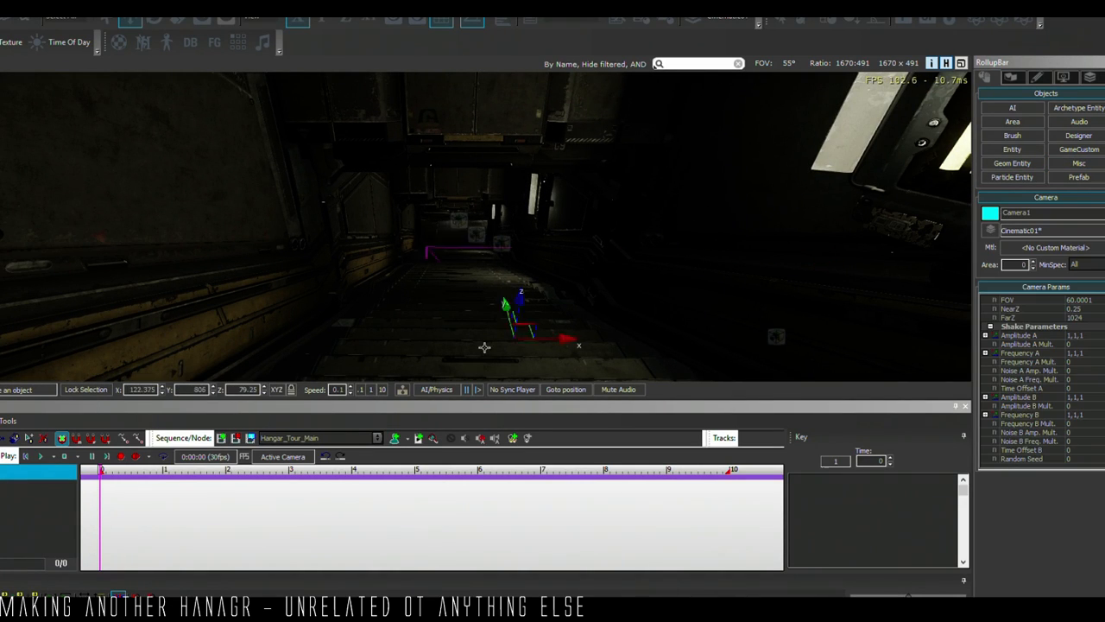
left_click(446, 314)
Step: Raise Camera1 and shift it sideways above the corridor stairs
left_click_drag(462, 307, 462, 252)
right_click_drag(462, 252, 395, 247)
left_click_drag(518, 280, 316, 199)
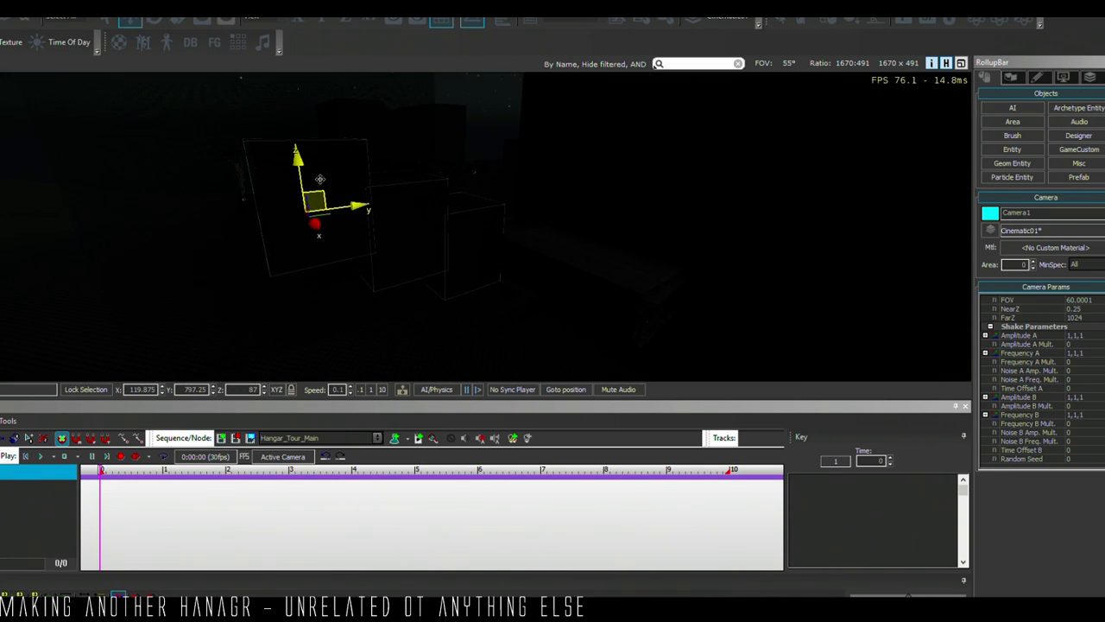
key("w")
right_click_drag(449, 240, 444, 281)
key("w")
key("s")
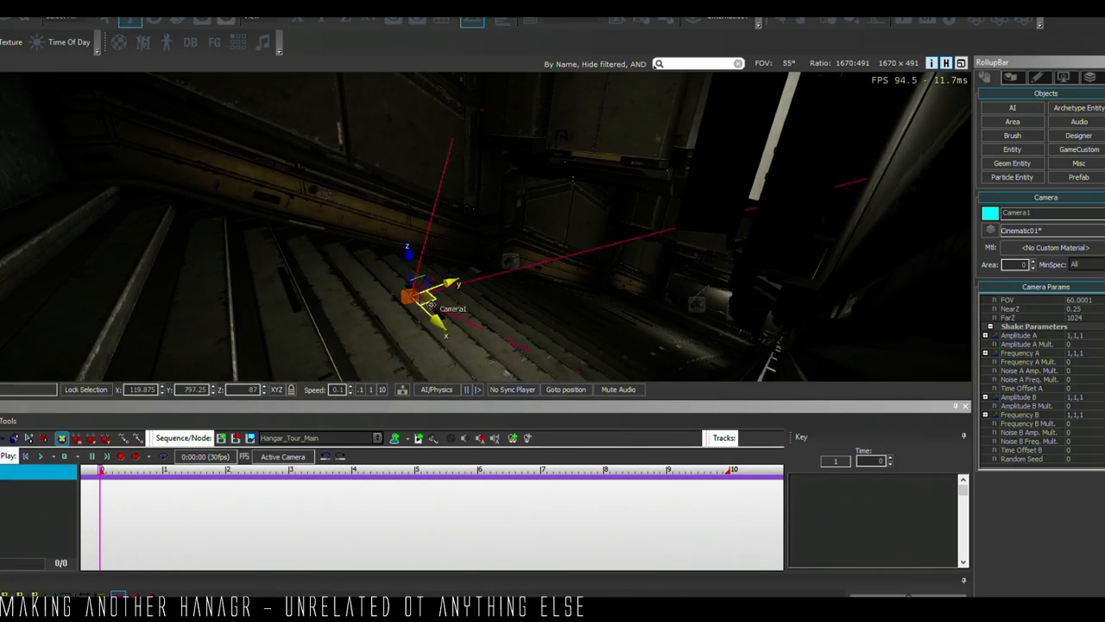
Step: Fine-tune Camera1 to about X 119.6, Y 795.2, Z 88.8, then look down the corridor
left_click_drag(438, 314, 400, 283)
left_click_drag(392, 242, 228, 137)
mouse_move(304, 179)
right_mouse_down()
mouse_move(278, 192)
mouse_move(293, 173)
right_mouse_up()
key("s")
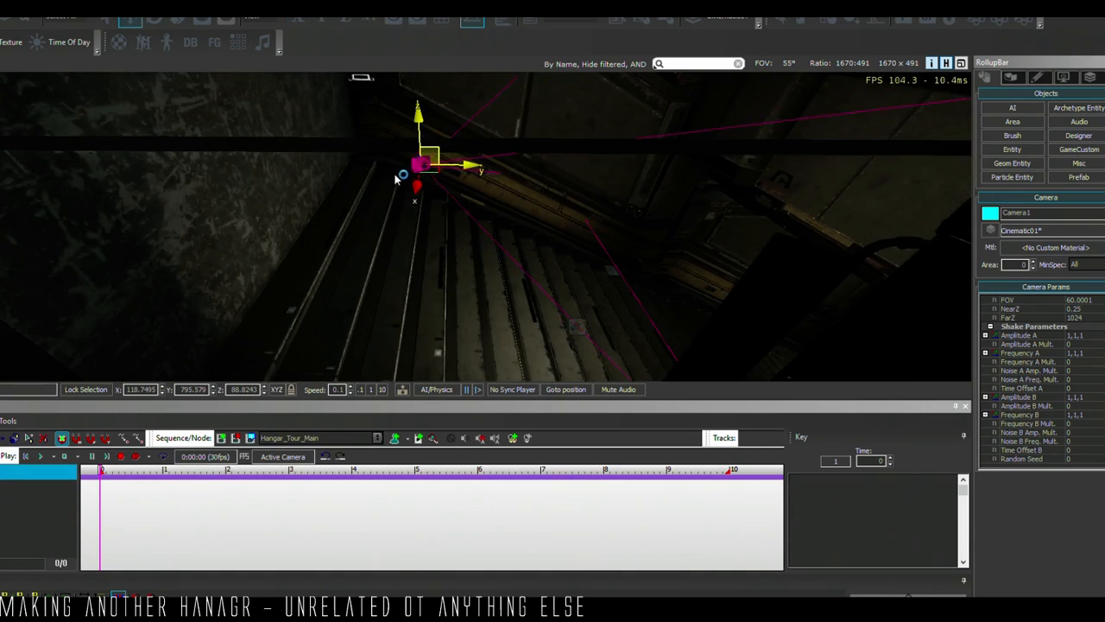
left_click_drag(429, 175, 397, 200)
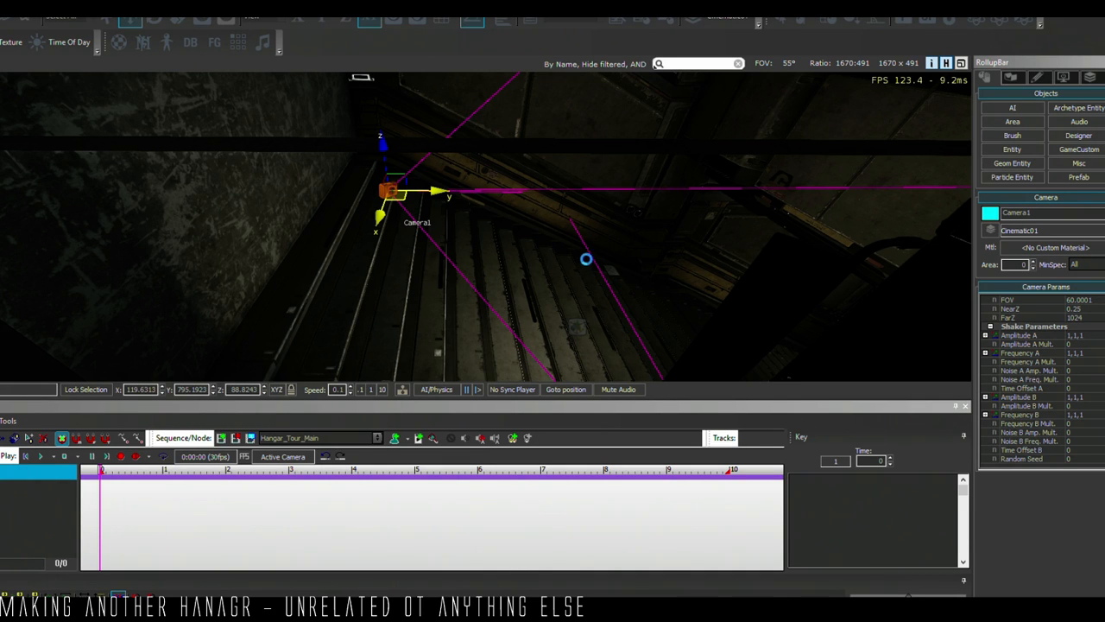
key("w")
right_click_drag(577, 267, 505, 344)
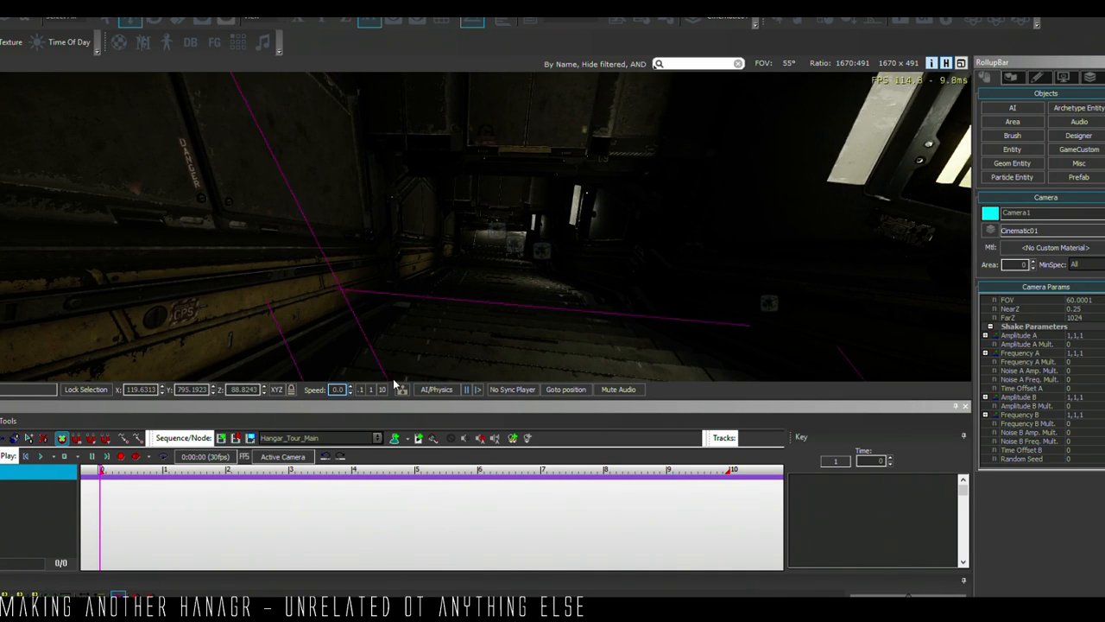
right_click_drag(426, 223, 343, 401)
Step: Fly down the dark corridor into the hangar toward the parked ship
key("w")
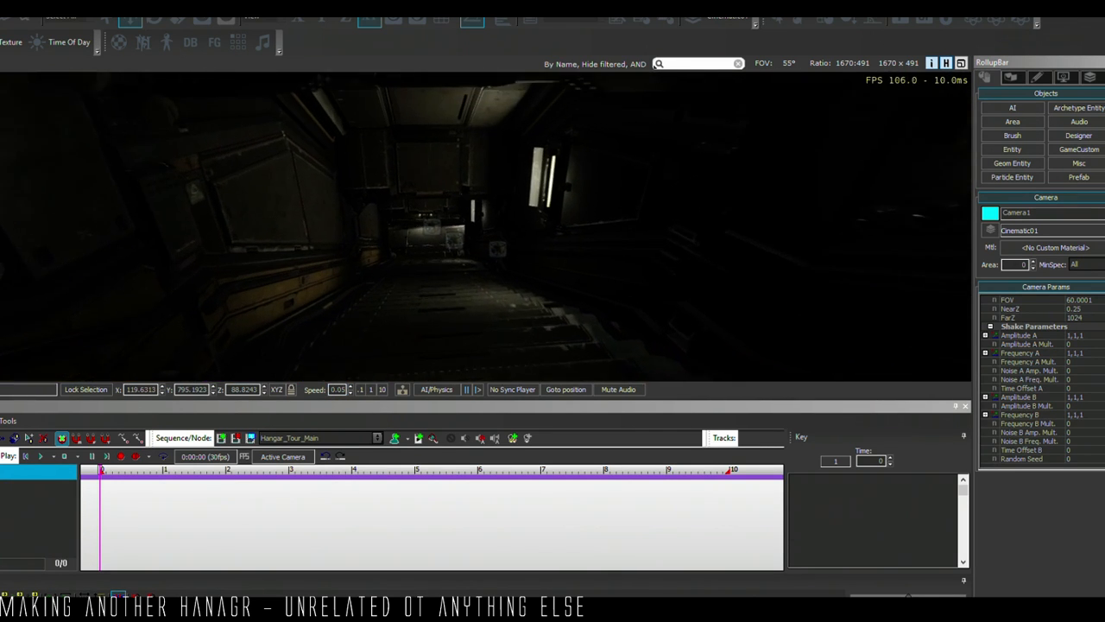
key("w")
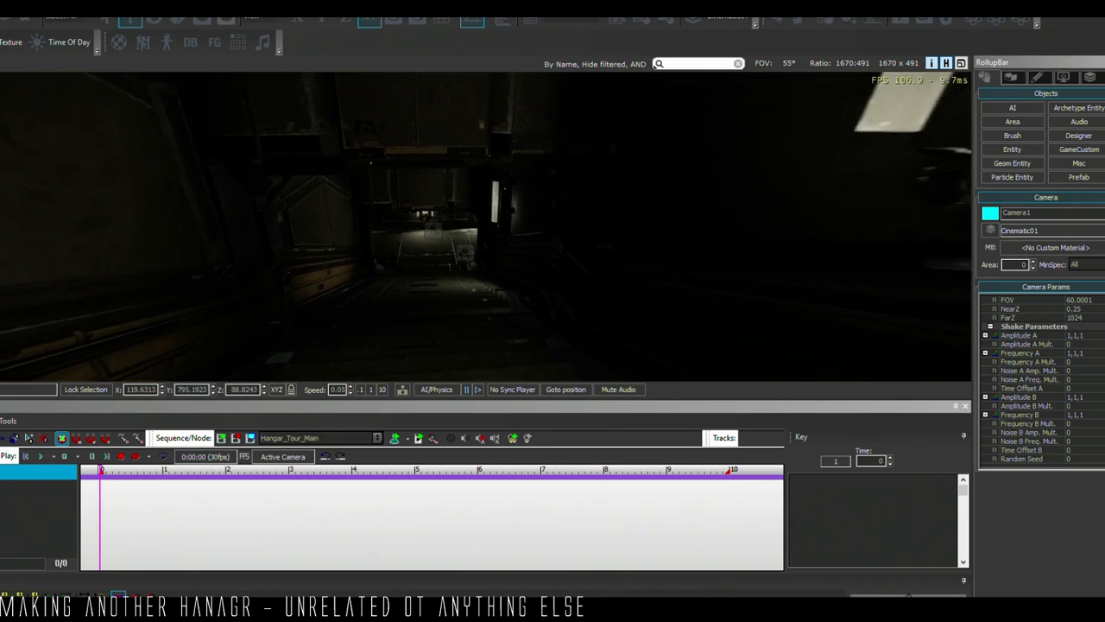
key("w")
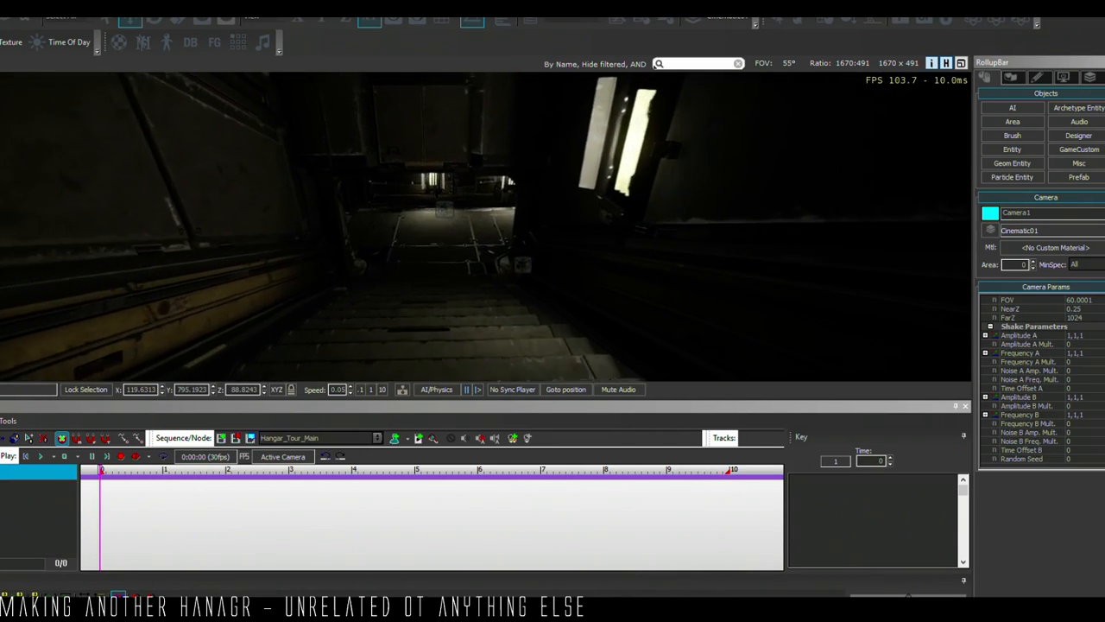
key("w")
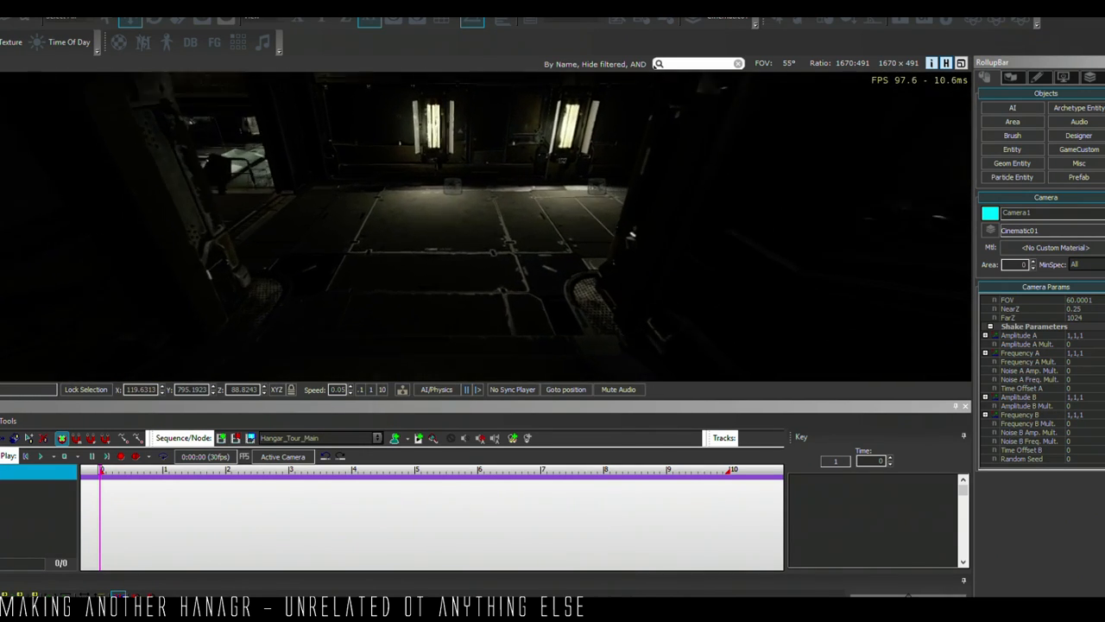
key("w")
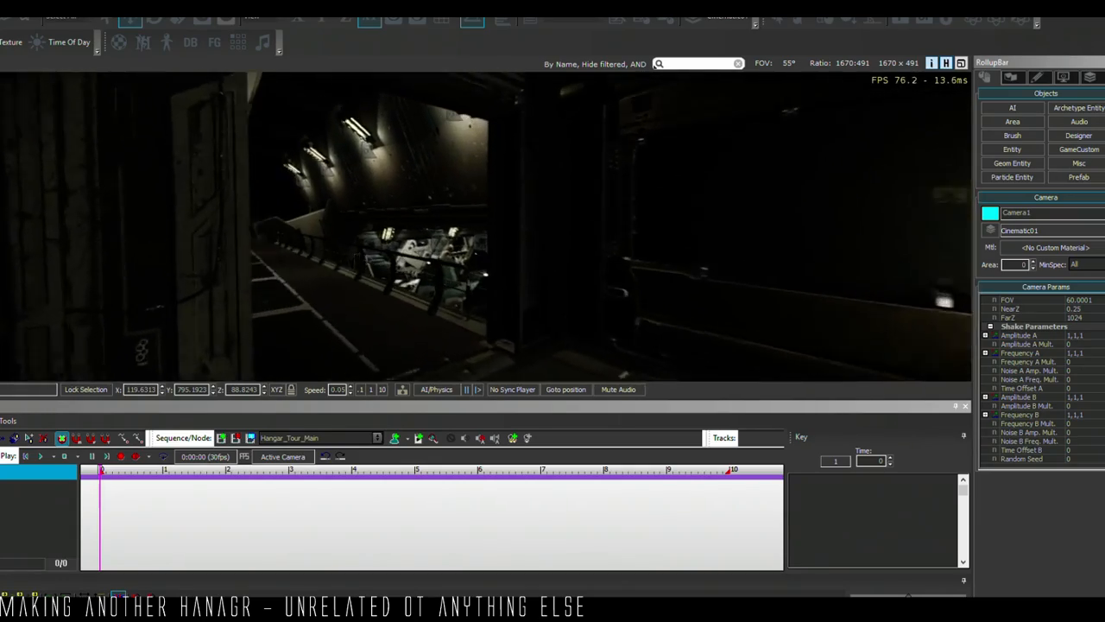
key("w")
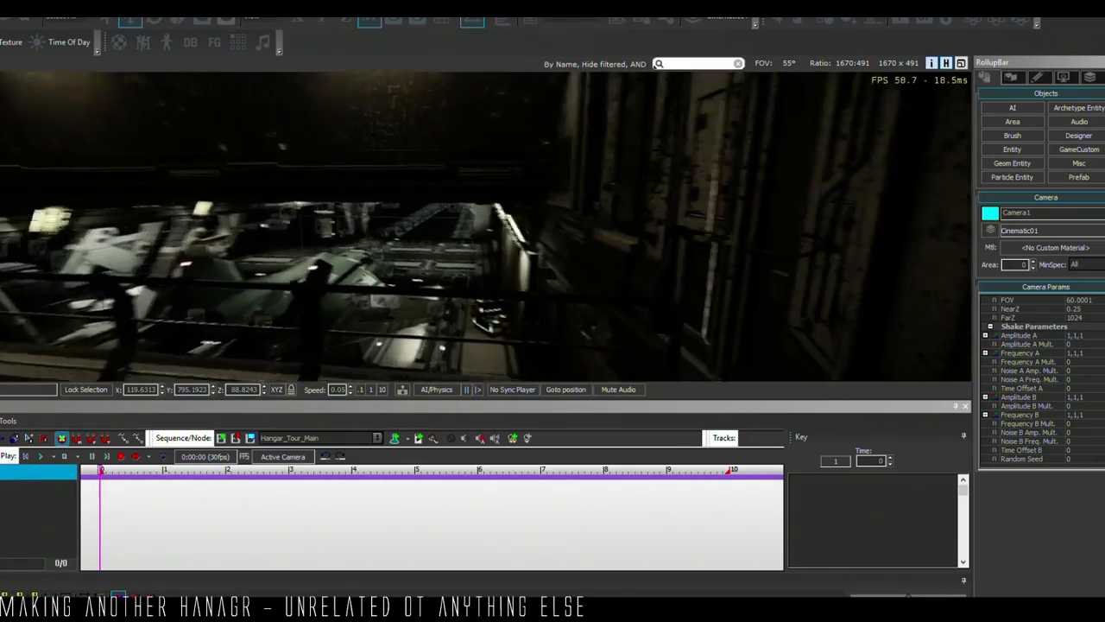
key("w")
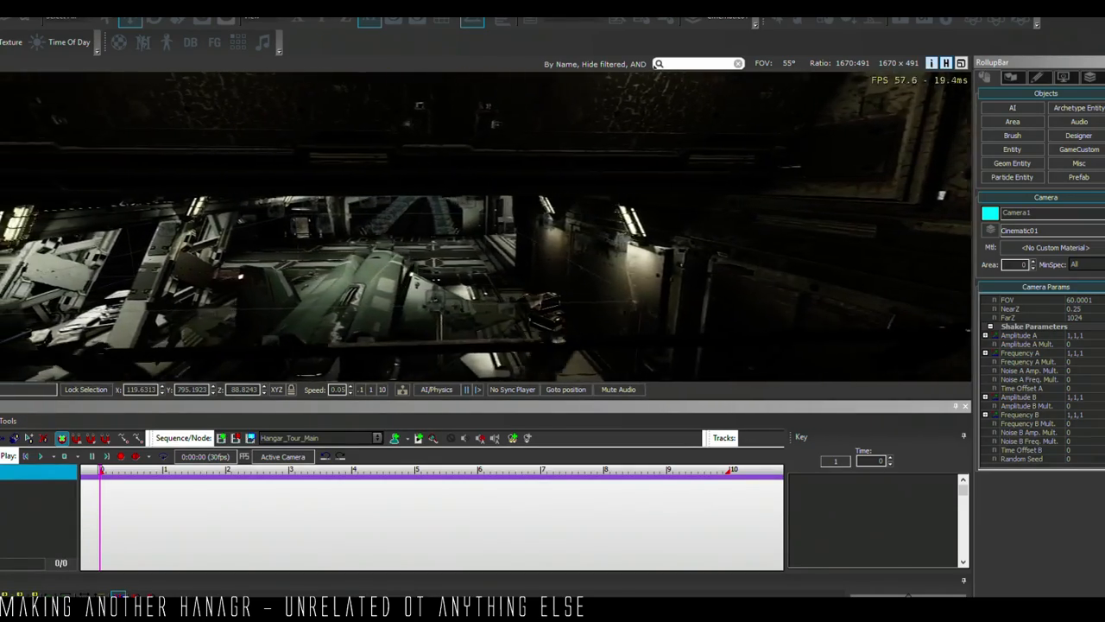
key("a")
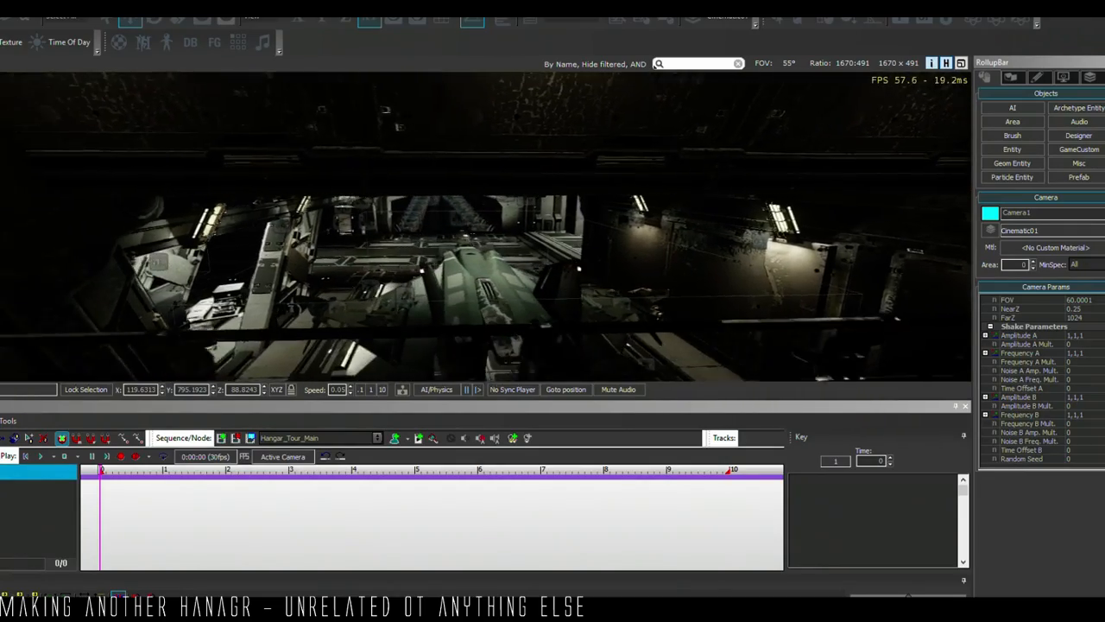
key("w")
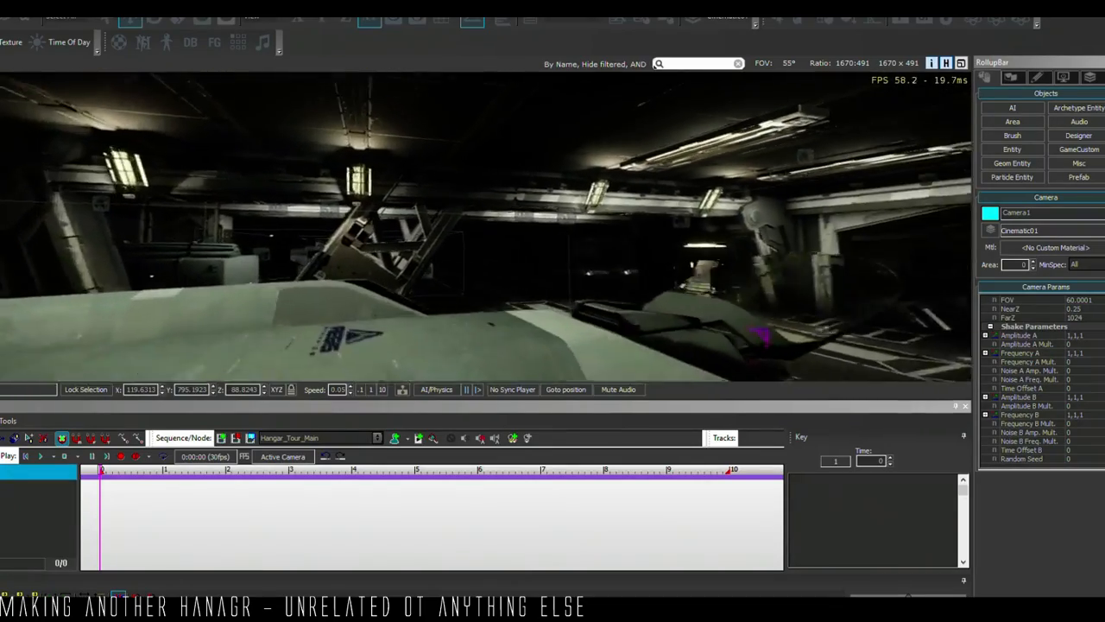
Step: Fly across the hangar floor and through the lit doorway into the console room
key("a")
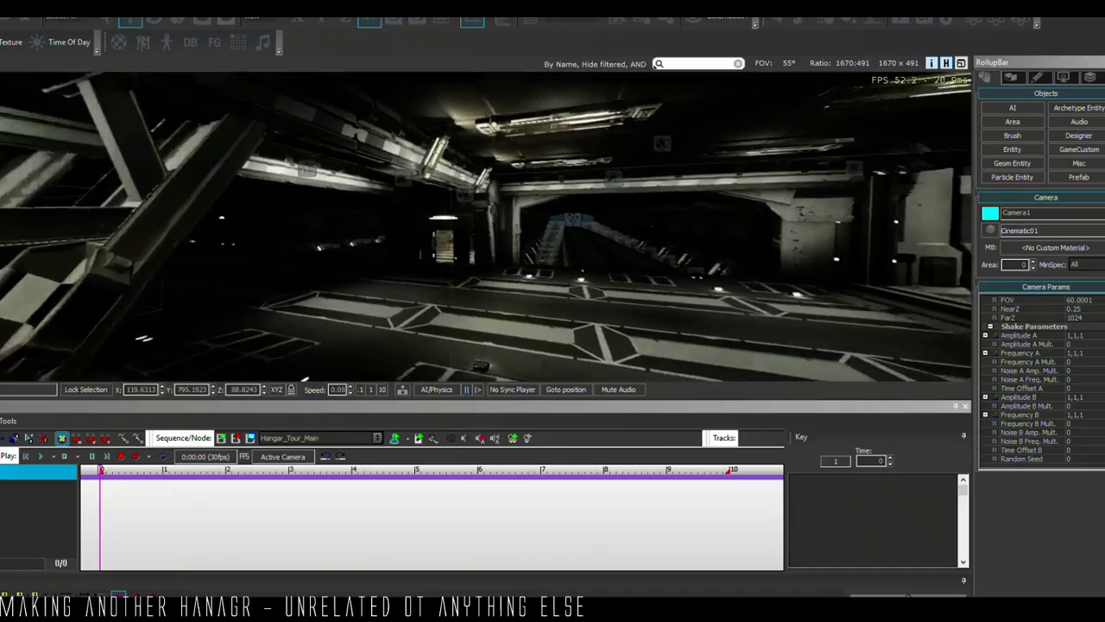
key("a")
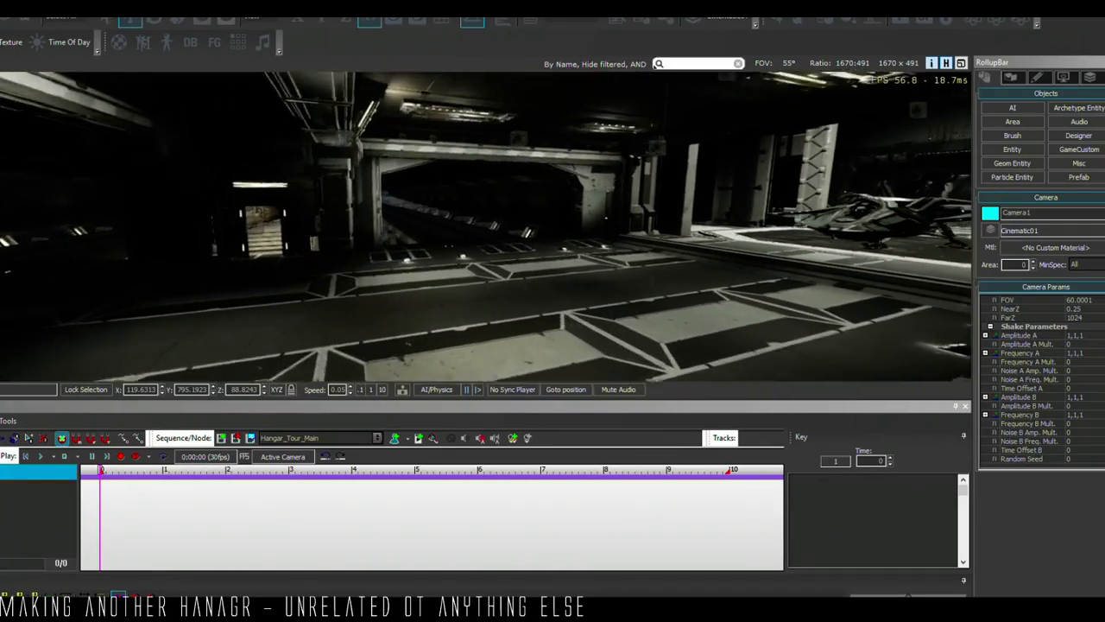
key("w")
key("a")
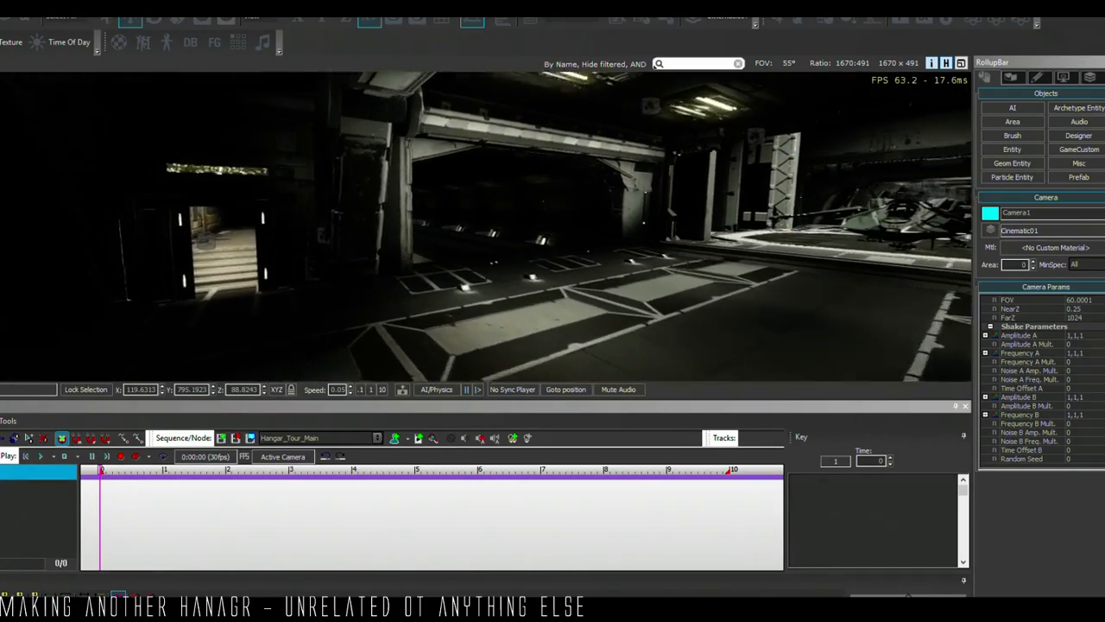
key("w")
key("a")
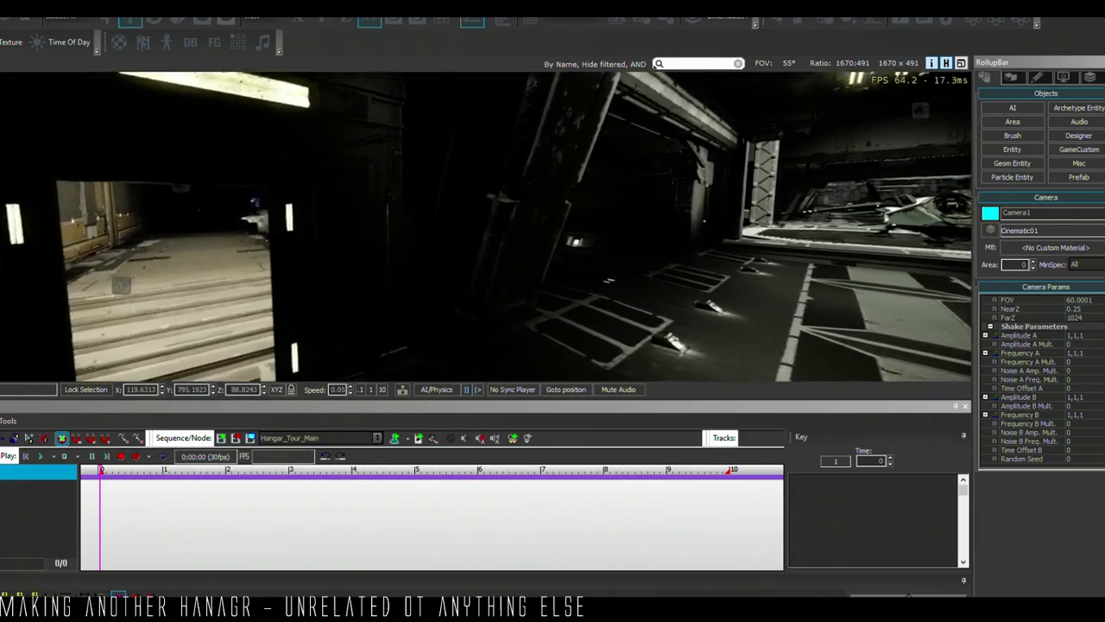
key("w")
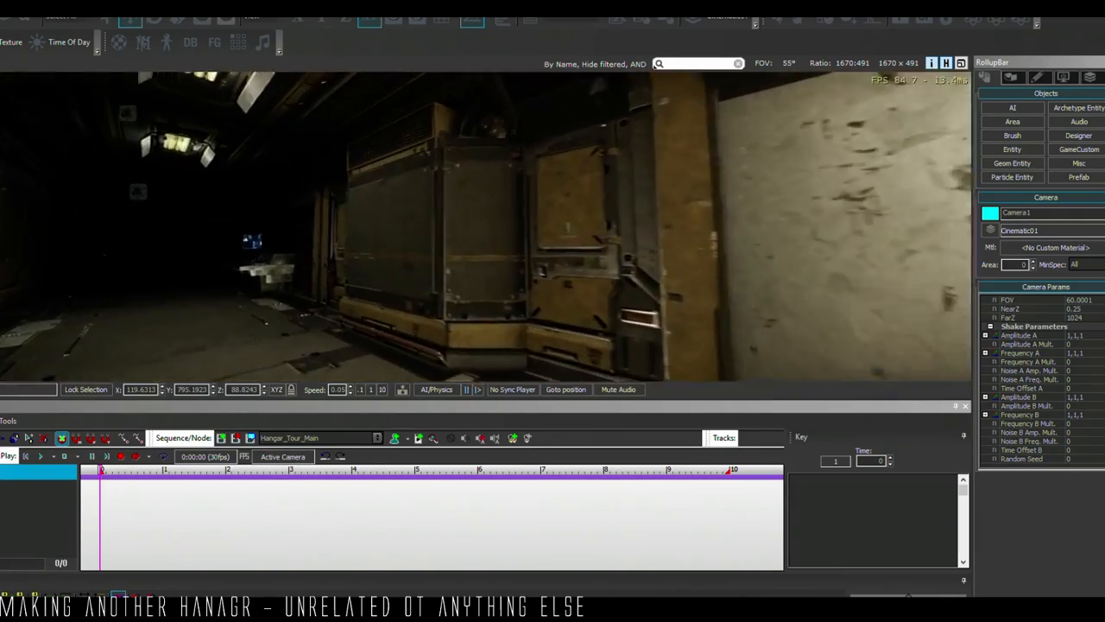
key("w")
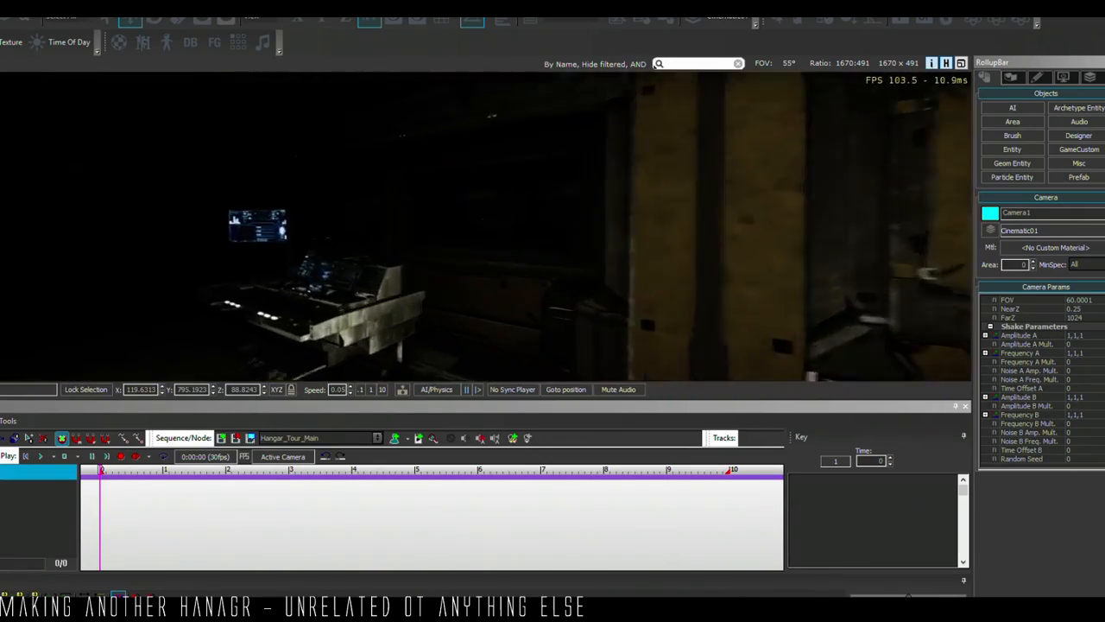
Step: Look around the console room, then fly back across the hangar out to the dark exterior
right_click_drag(492, 250, 535, 251)
key("w")
right_click_drag(367, 344, 535, 337)
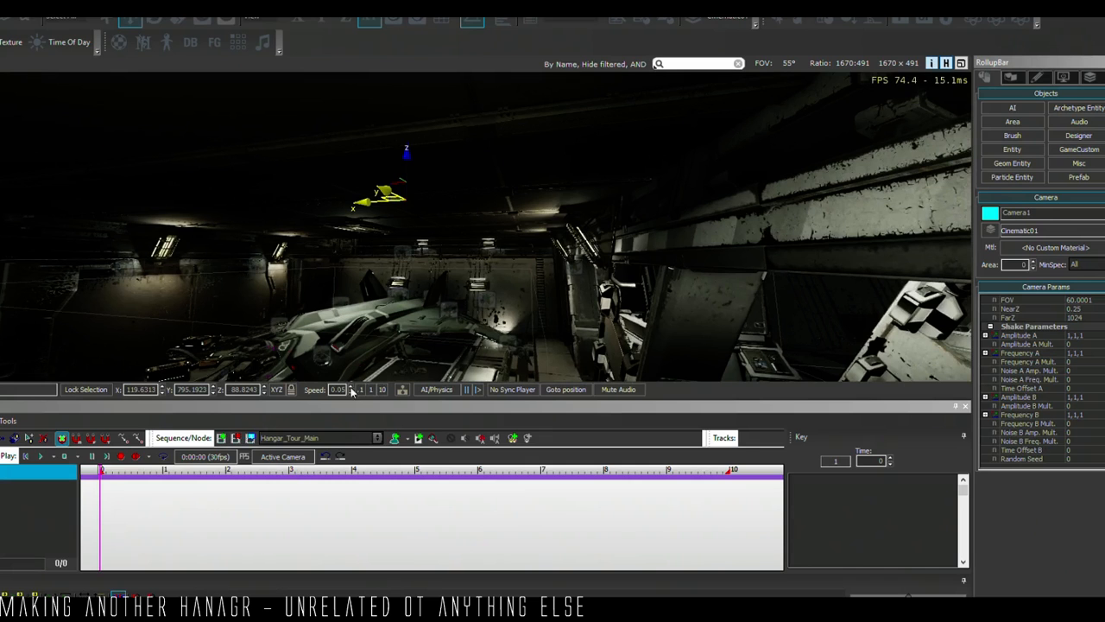
right_click_drag(388, 339, 398, 315)
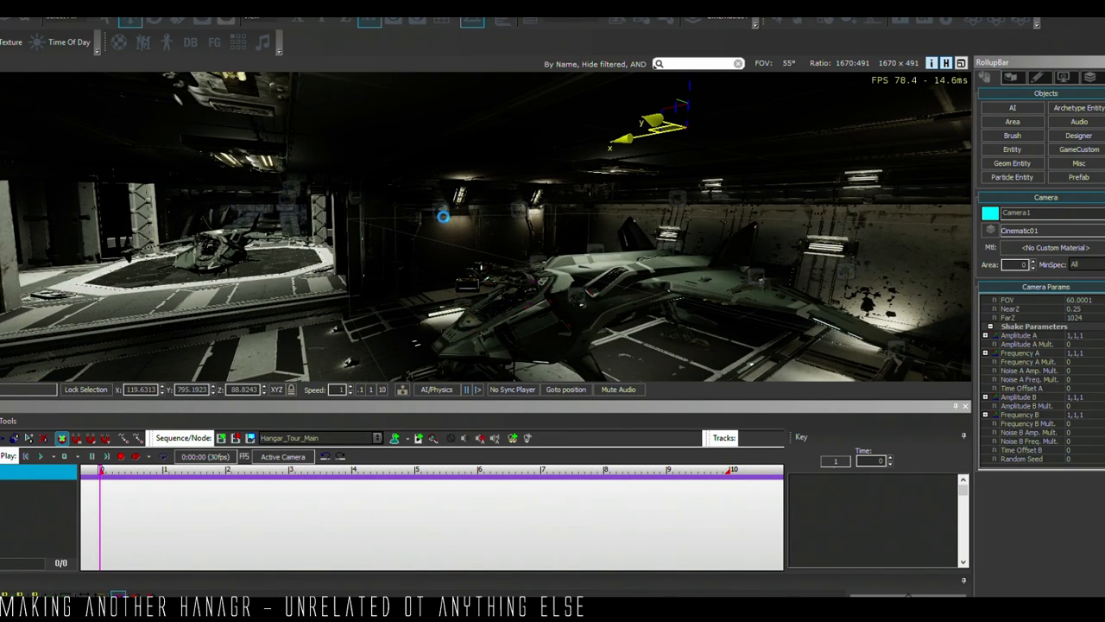
key("w")
right_click_drag(402, 207, 510, 358)
Step: Deselect the camera, lower navigation speed to 0.1, and turn toward the outlined boxes
left_click(518, 253)
left_click(360, 389)
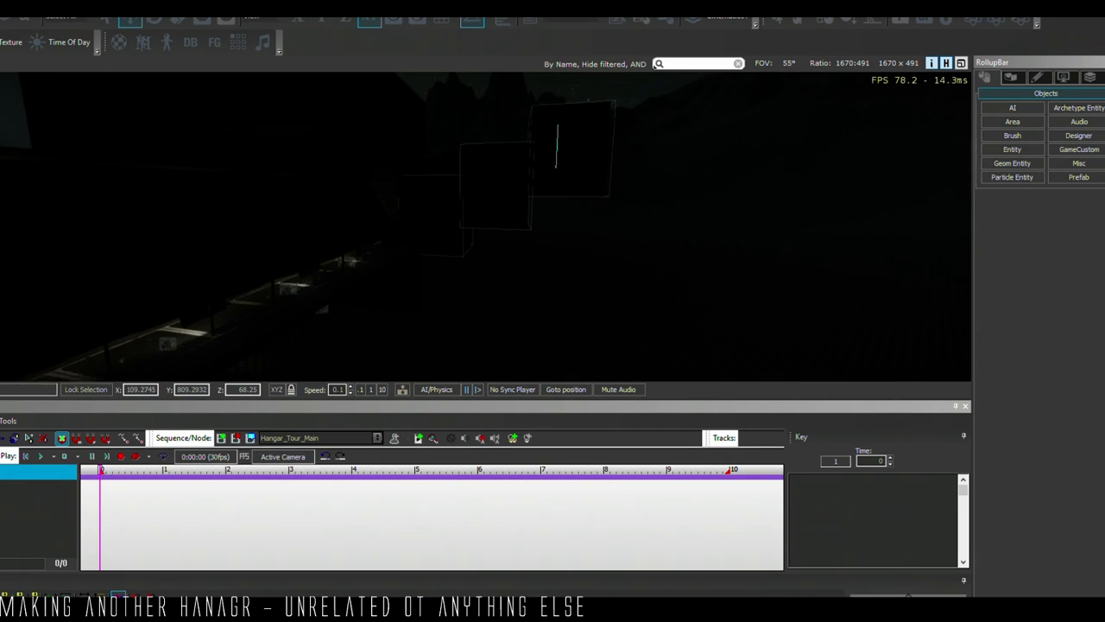
right_click_drag(485, 306, 490, 299)
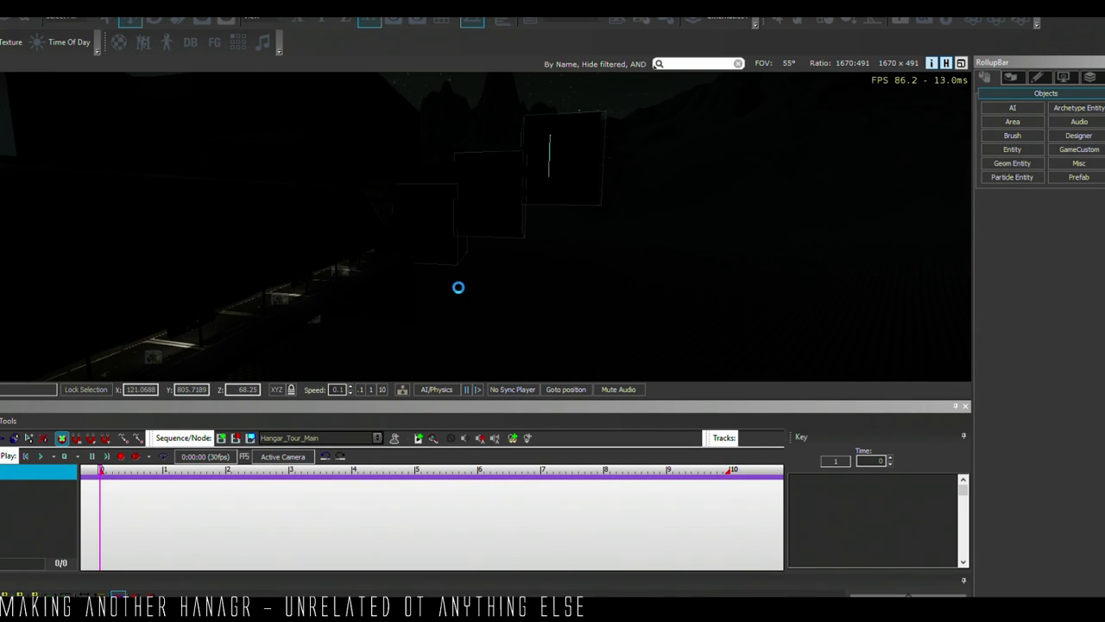
key("w")
right_click_drag(682, 258, 216, 362)
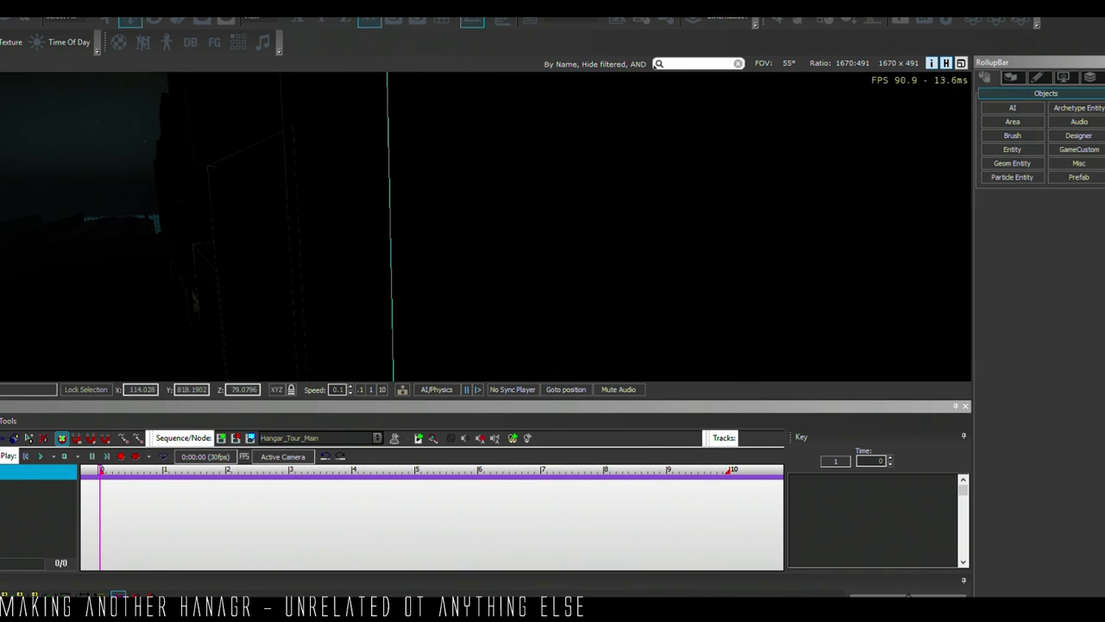
key("s")
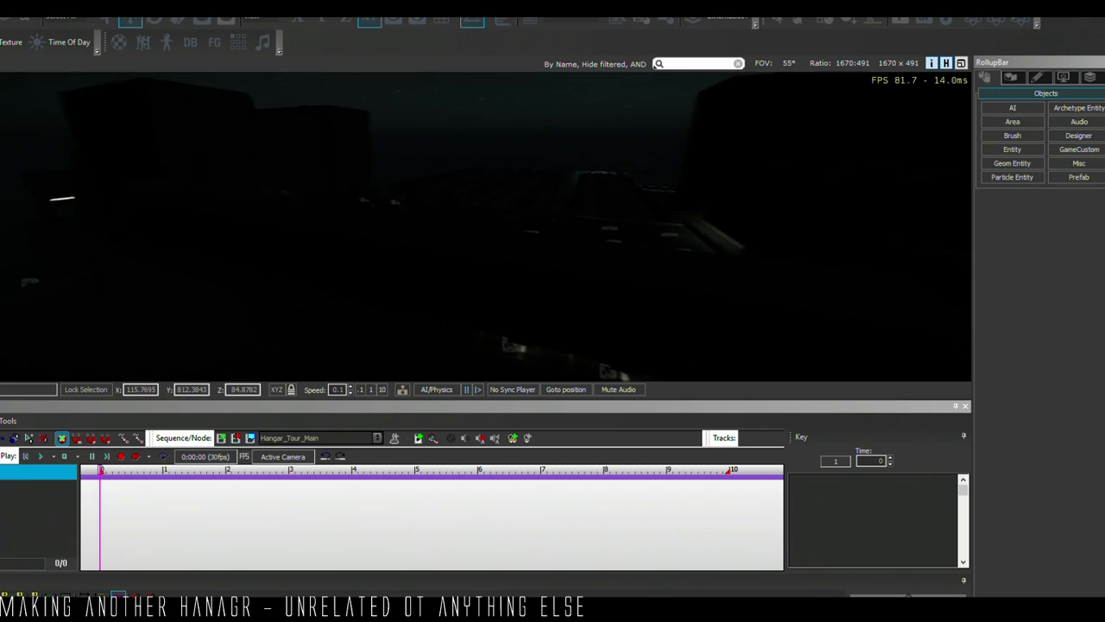
right_click_drag(743, 251, 239, 276)
Step: Close the View menu and double-click Hangar_Tour_Main to select its sequence object
left_click(311, 4)
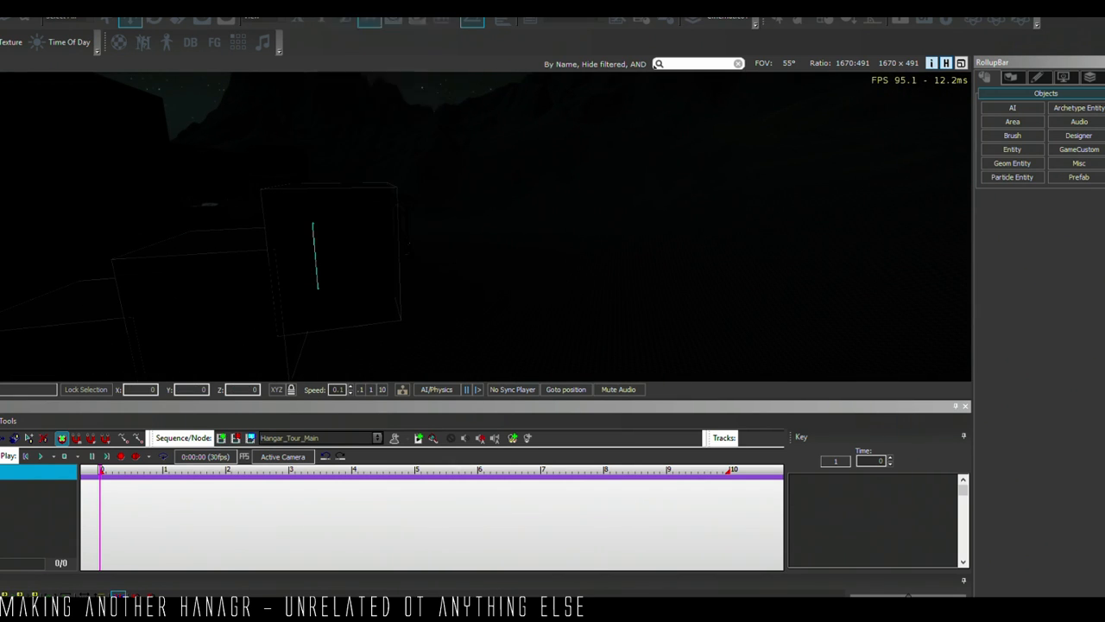
mouse_move(339, 3)
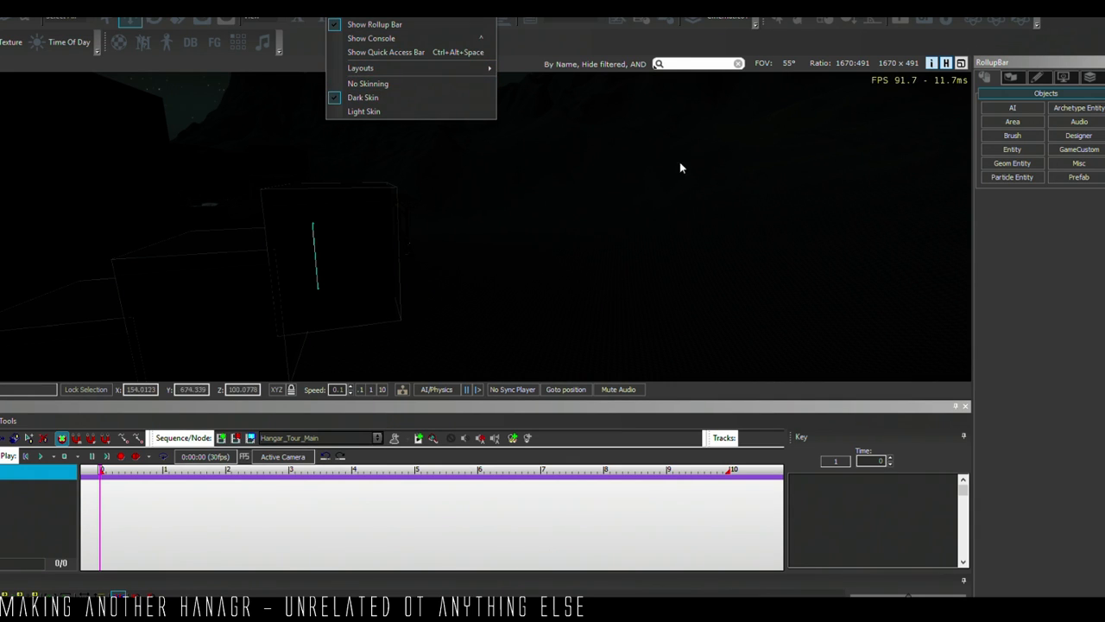
mouse_move(380, 10)
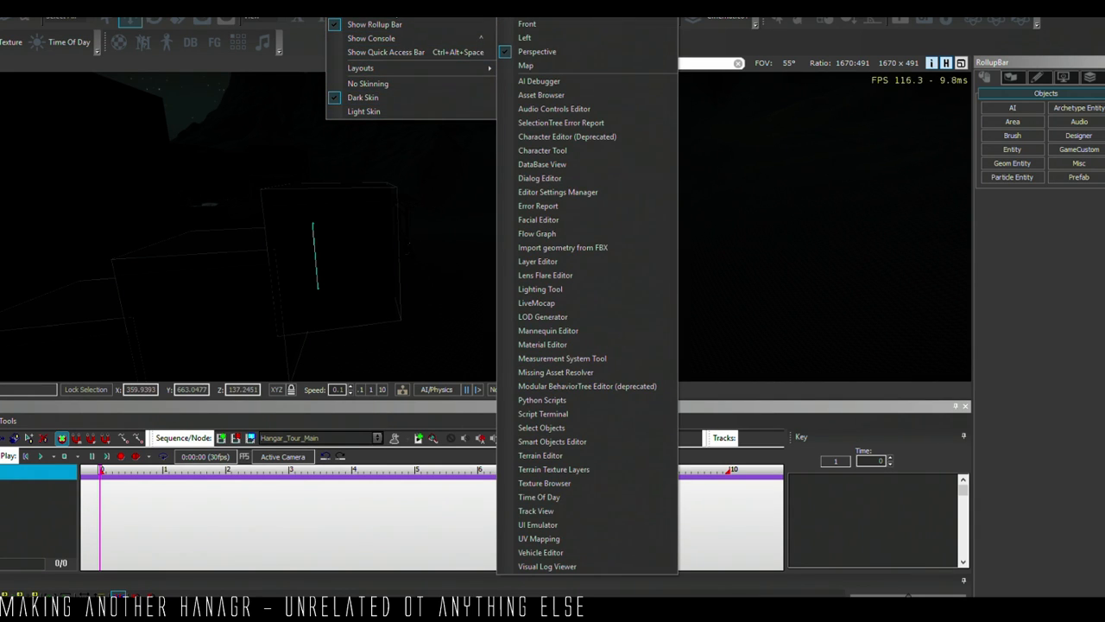
left_click(568, 424)
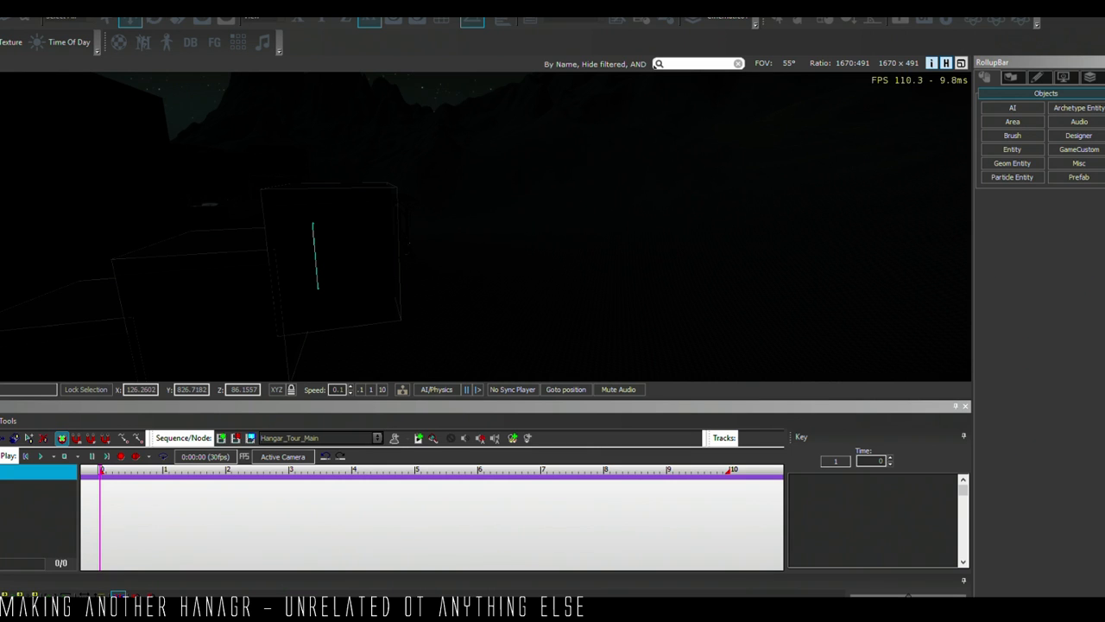
double_click(17, 472)
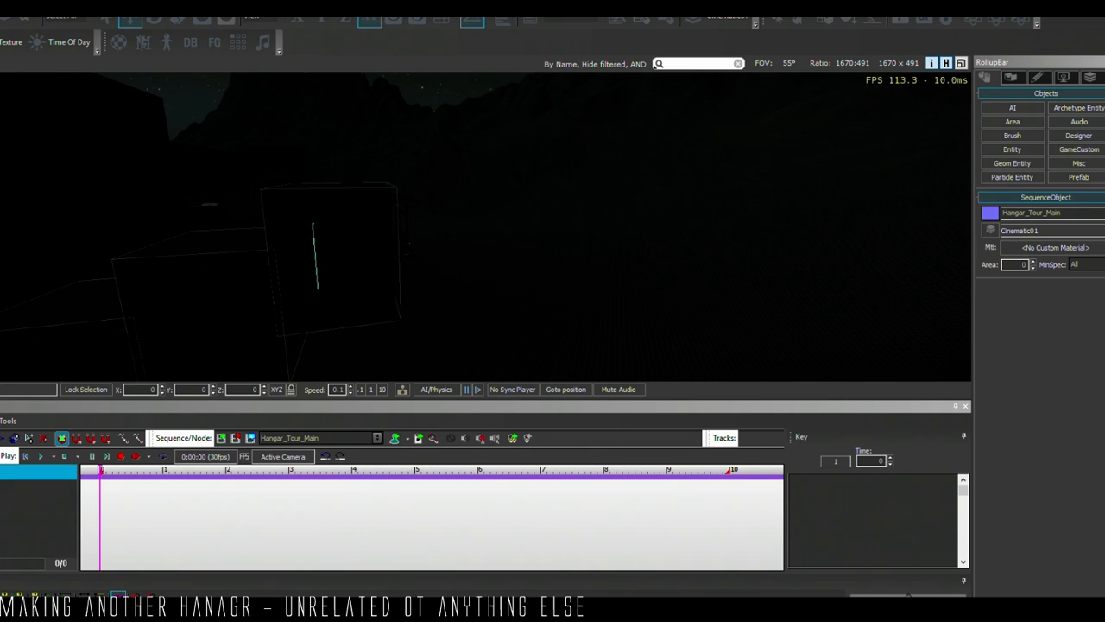
Step: Move the Hangar_Tour_Main object across the ground and set its sequence EndTime to 45 seconds
right_click_drag(804, 221, 869, 228)
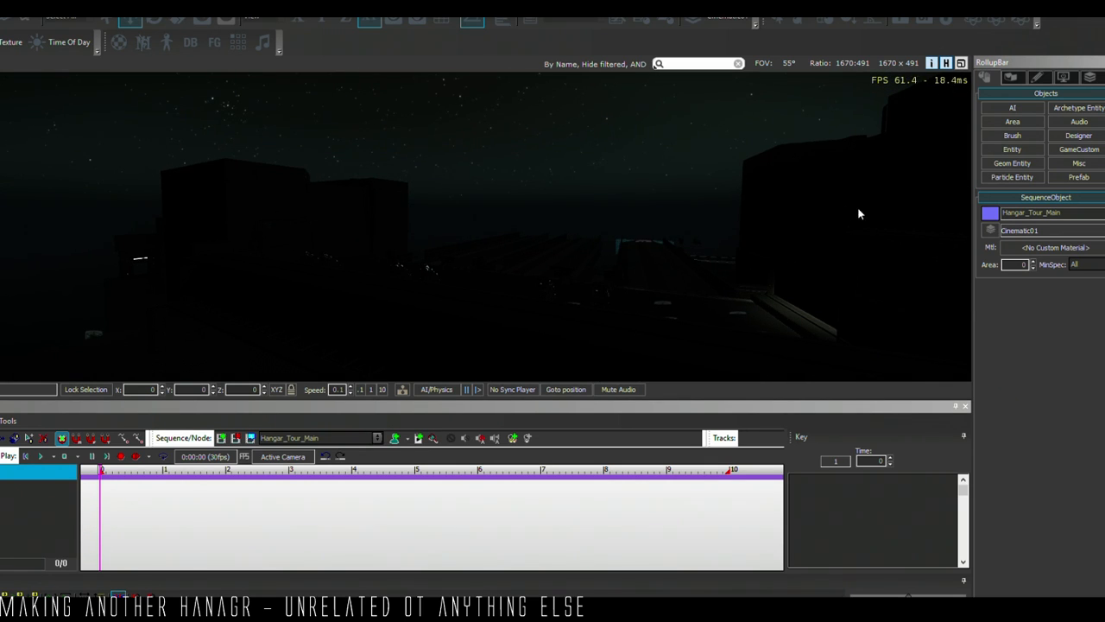
right_click_drag(858, 212, 620, 214)
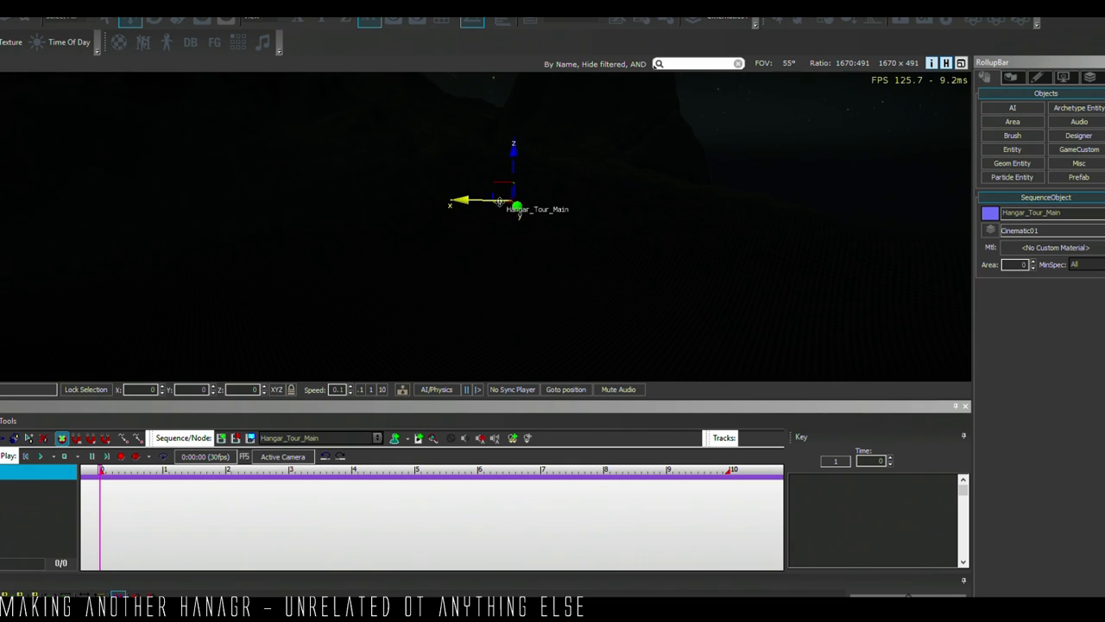
left_click_drag(507, 204, 387, 378)
right_click_drag(380, 337, 275, 378)
left_click_drag(280, 362, 393, 233)
key("w")
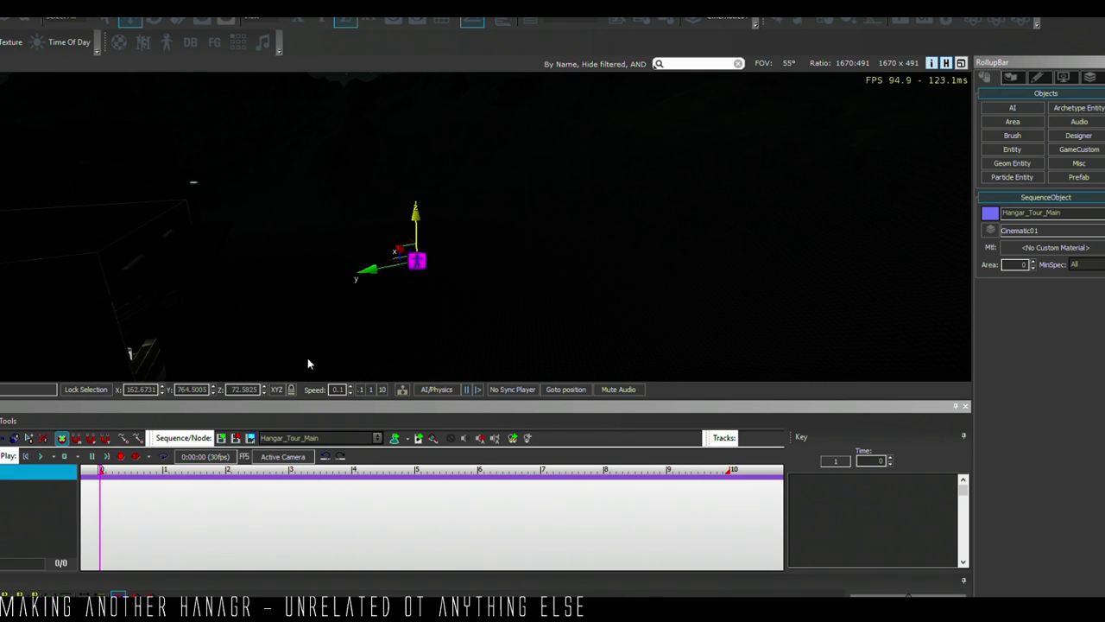
left_click(249, 438)
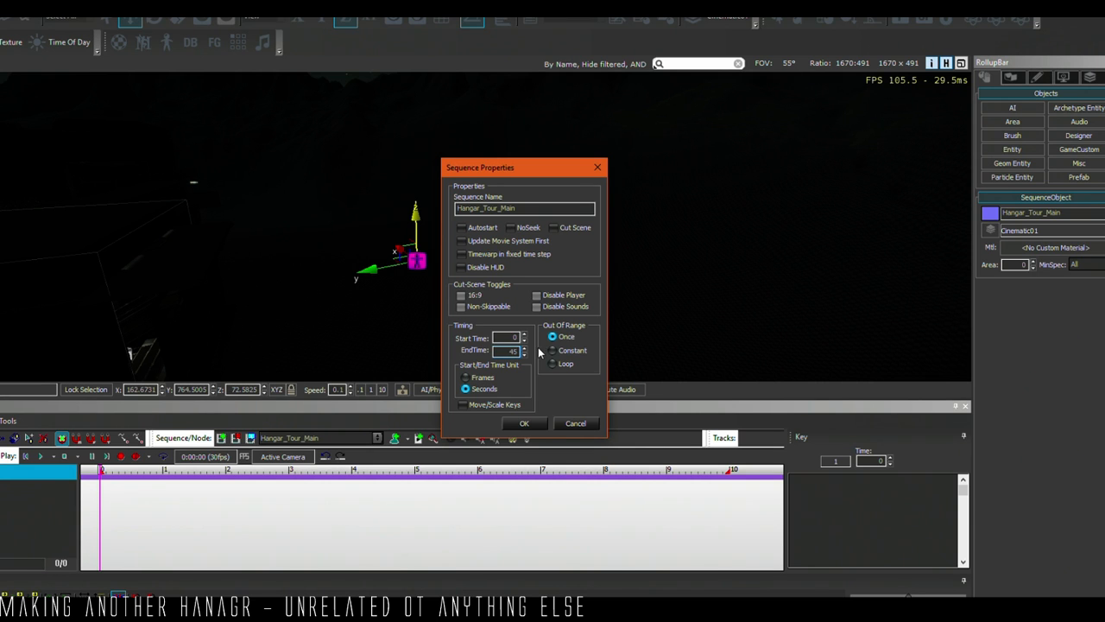
key("Return")
Step: Fly to the lit hangar stairs and select Camera1
right_click_drag(543, 316, 587, 311)
scroll(619, 473, "down", 5)
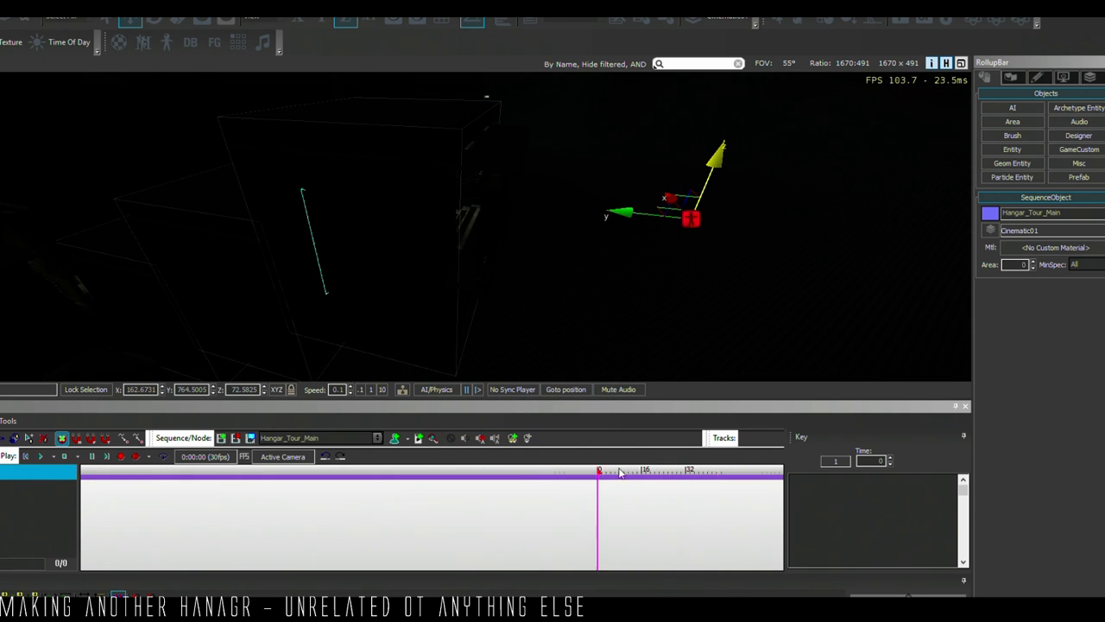
right_click_drag(643, 264, 643, 257)
left_click(643, 257)
middle_click_drag(499, 343, 371, 344)
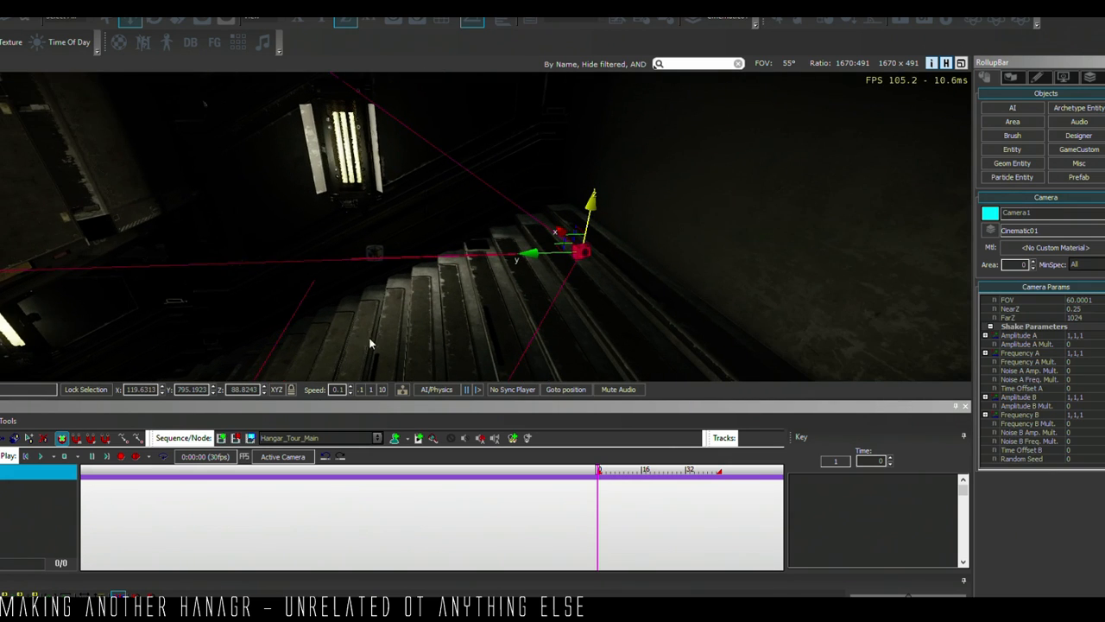
Step: Add Camera1 and a Director(Scene) node to the Hangar_Tour_Main sequence
right_click(9, 523)
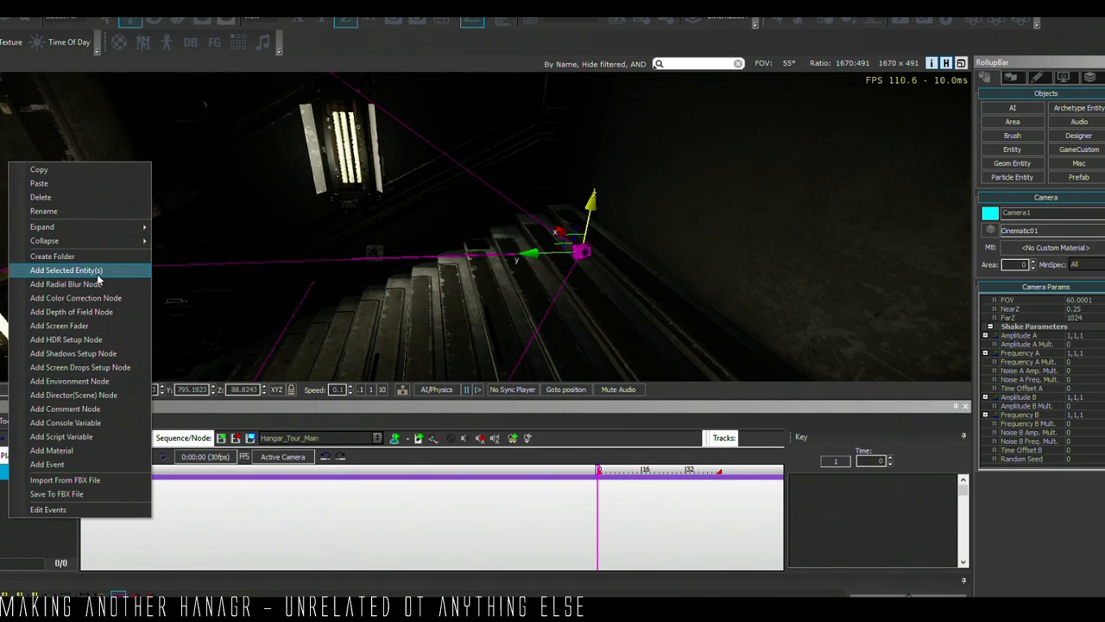
left_click(66, 270)
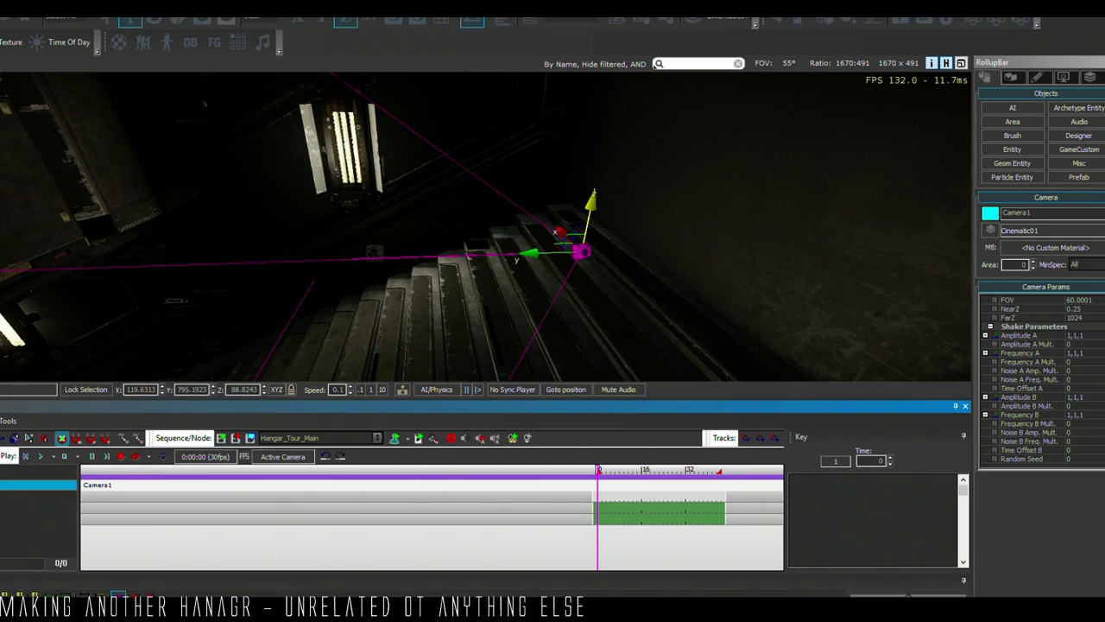
right_click(26, 476)
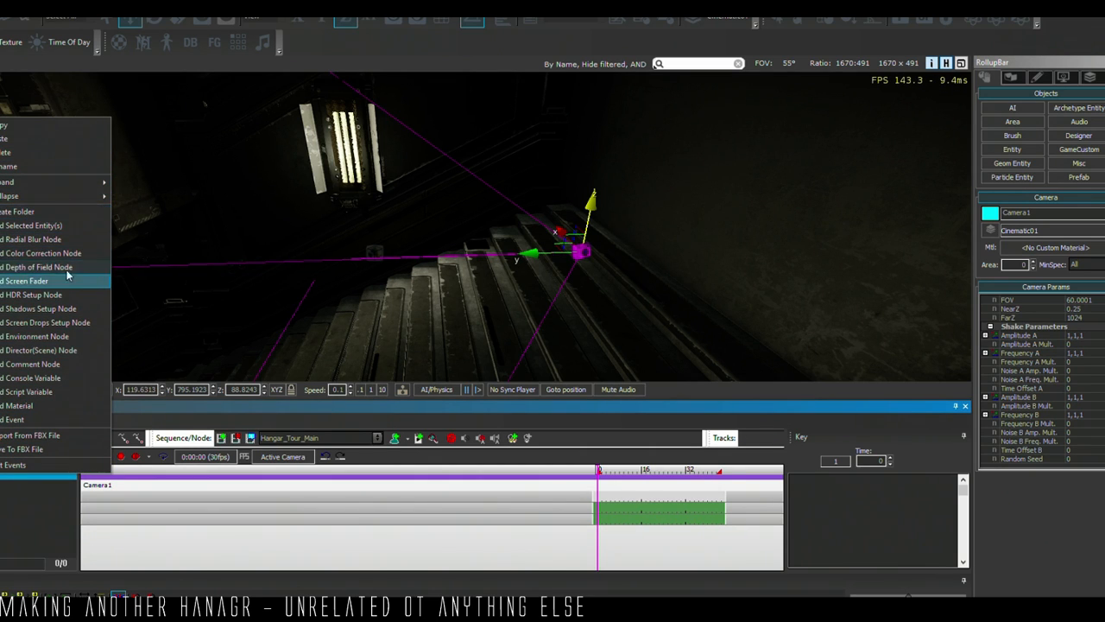
left_click(57, 350)
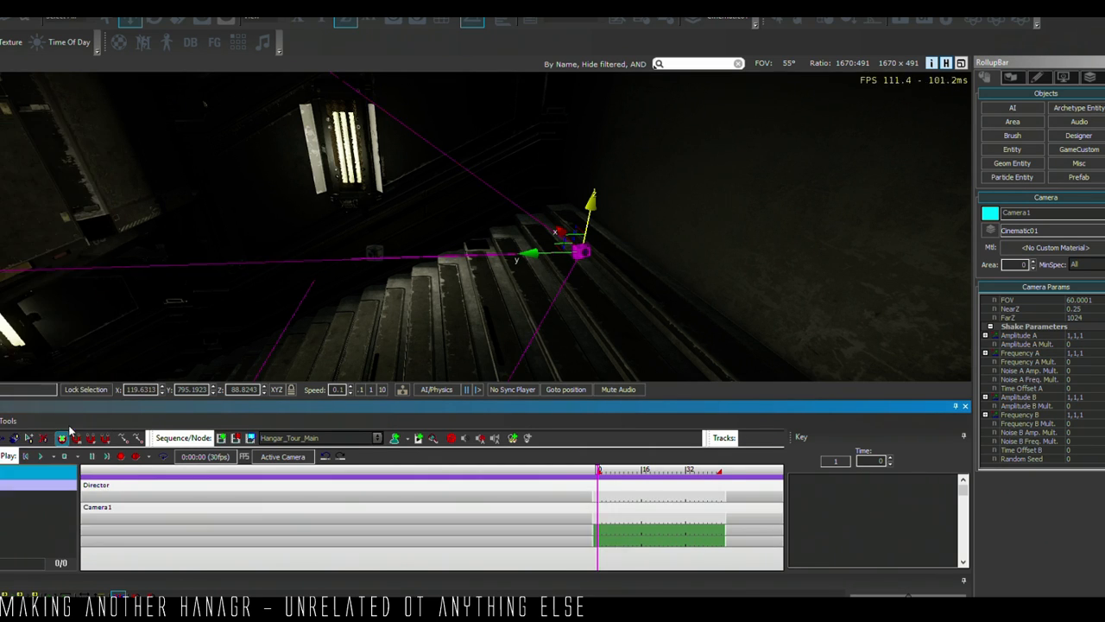
scroll(595, 486, "up", 8)
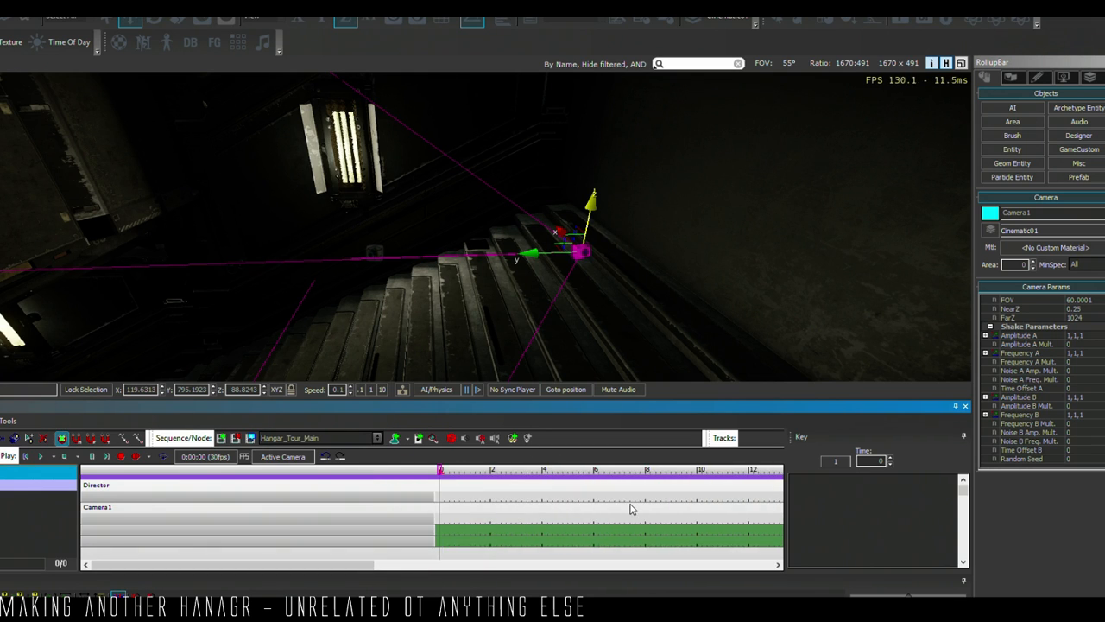
Step: Add Director camera and Camera1 position keys at 0 seconds, then record a nudge of Camera1
double_click(119, 494)
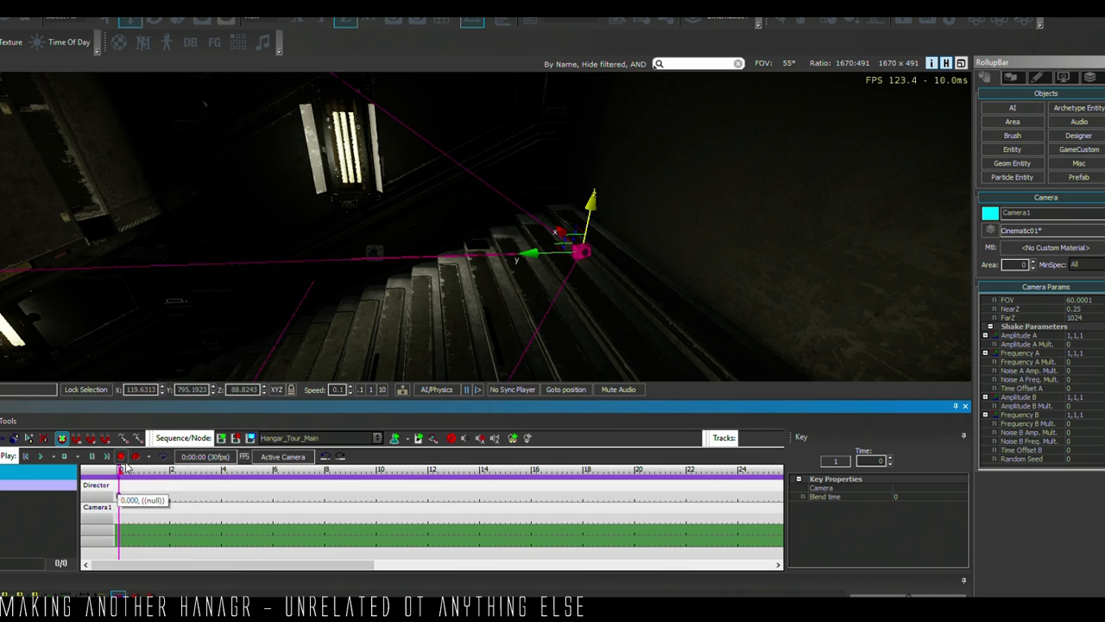
left_click(51, 529)
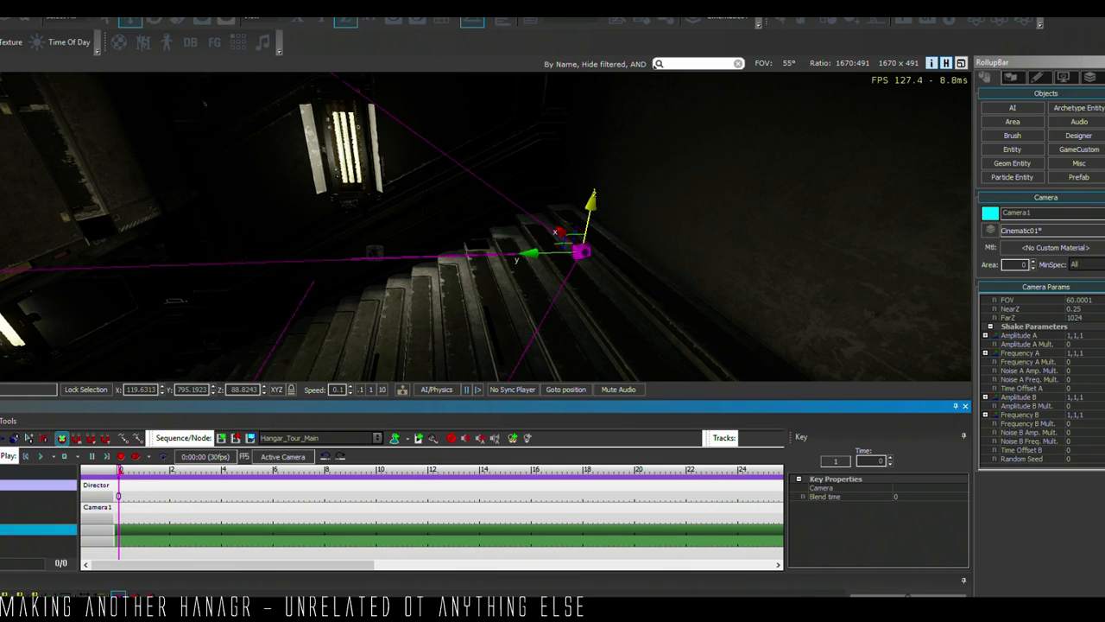
double_click(117, 530)
left_click(123, 457)
mouse_move(289, 263)
right_mouse_down()
mouse_move(298, 272)
mouse_move(289, 264)
right_mouse_up()
key("w")
left_click_drag(296, 268, 465, 152)
right_click_drag(463, 159, 449, 216)
key("s")
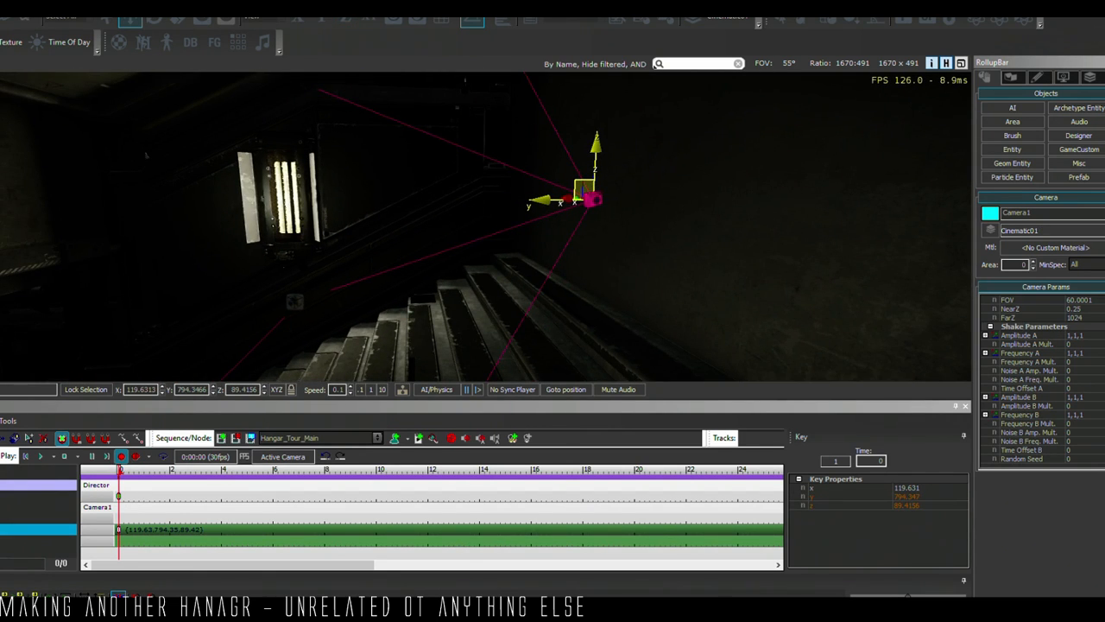
Step: Switch to a two-viewport layout with the left viewport looking through Camera1
right_click(2, 64)
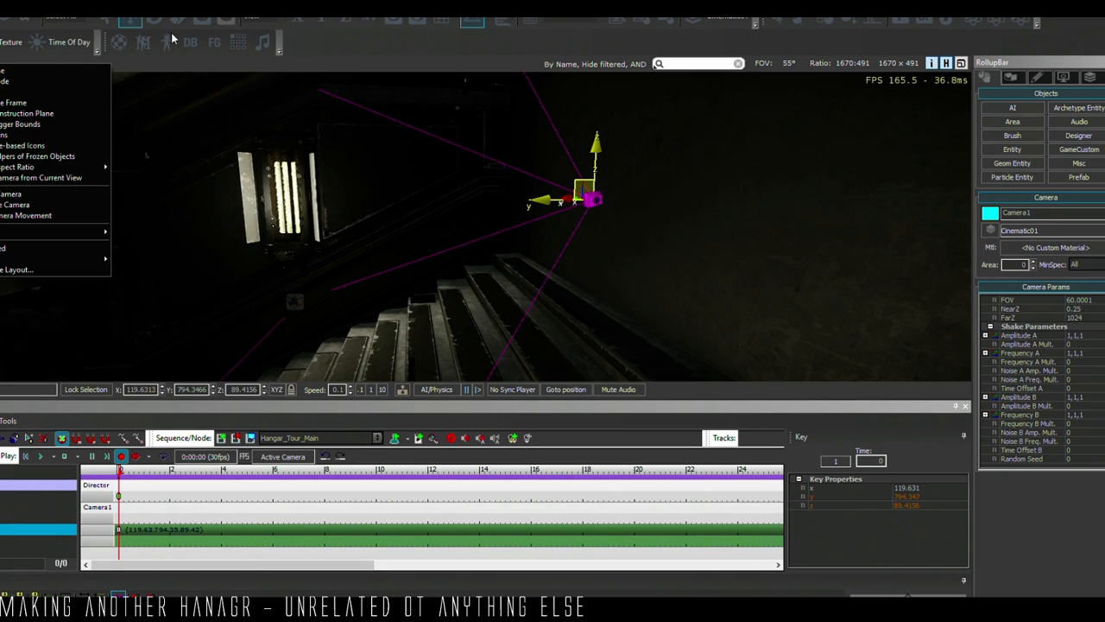
left_click(960, 64)
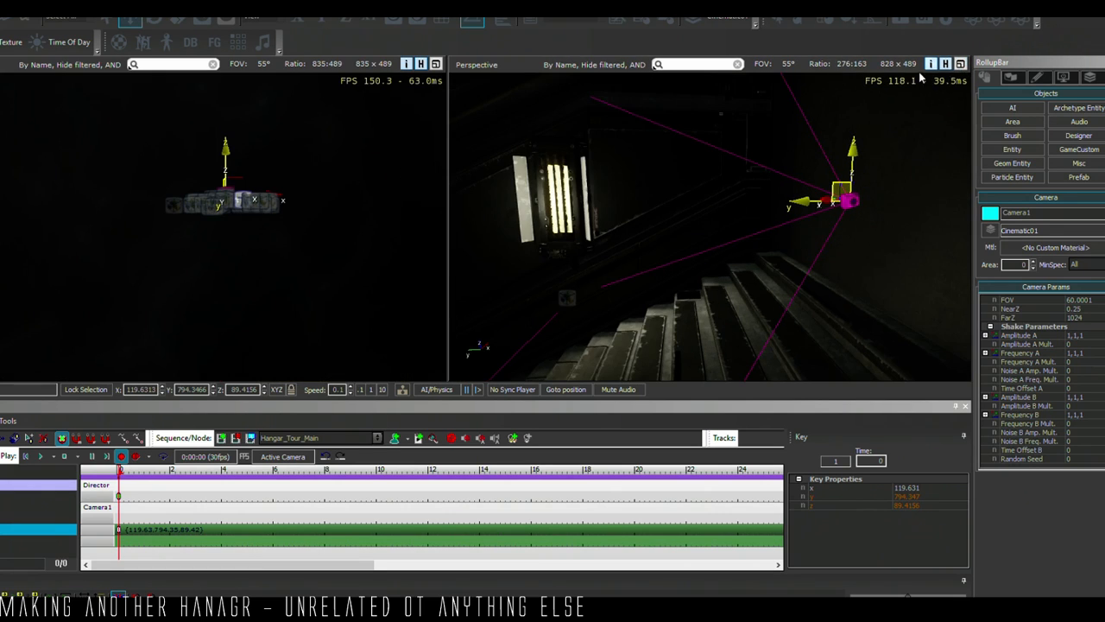
right_click(48, 65)
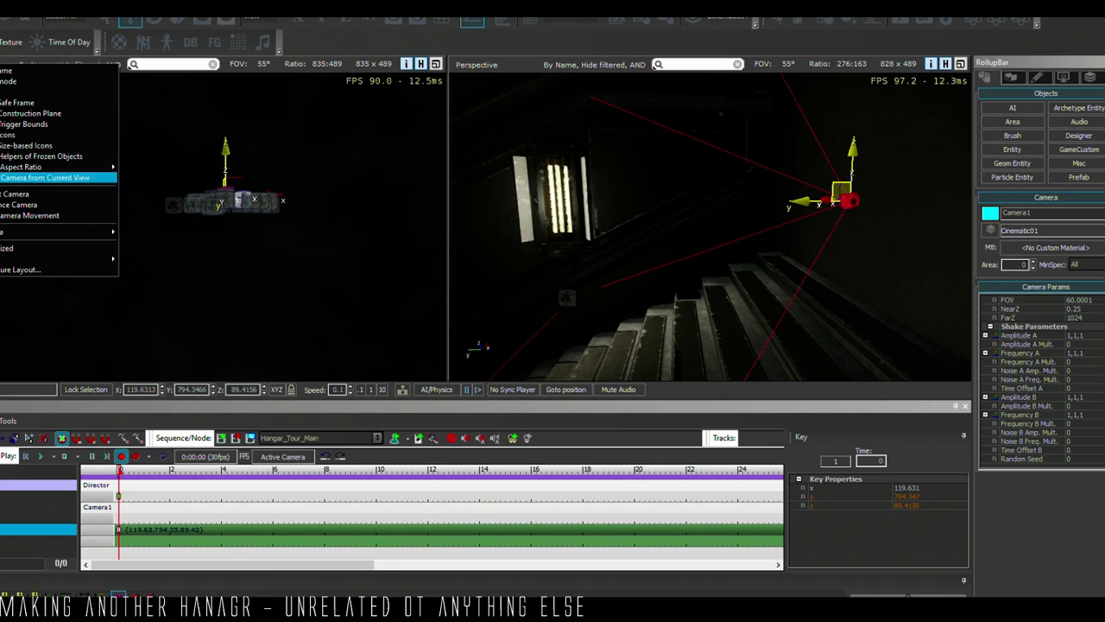
left_click(31, 205)
right_click(34, 67)
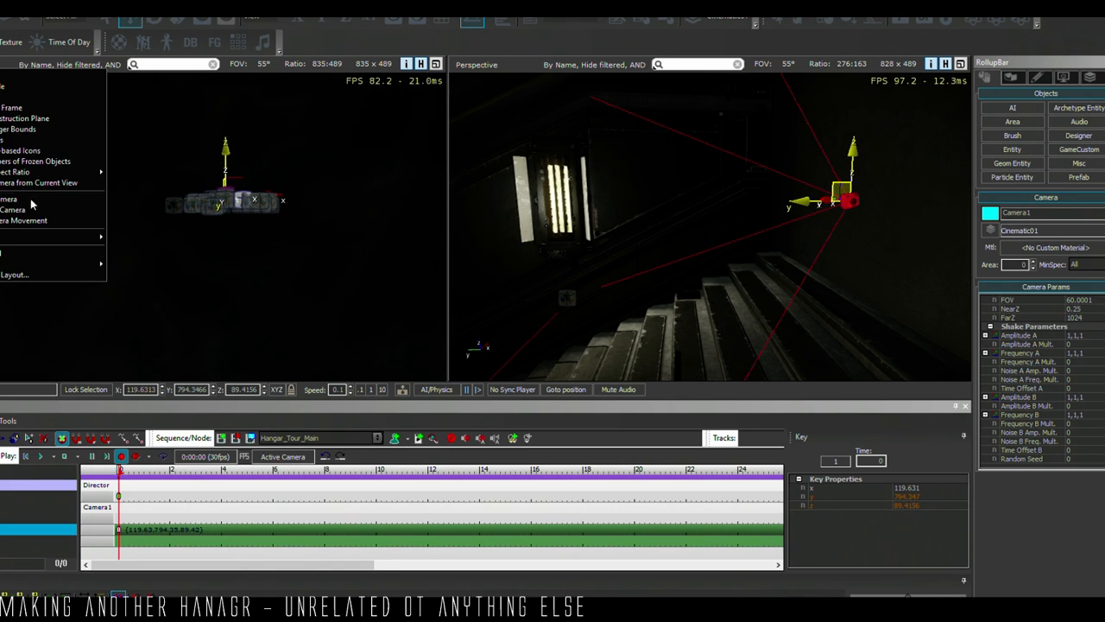
left_click(138, 237)
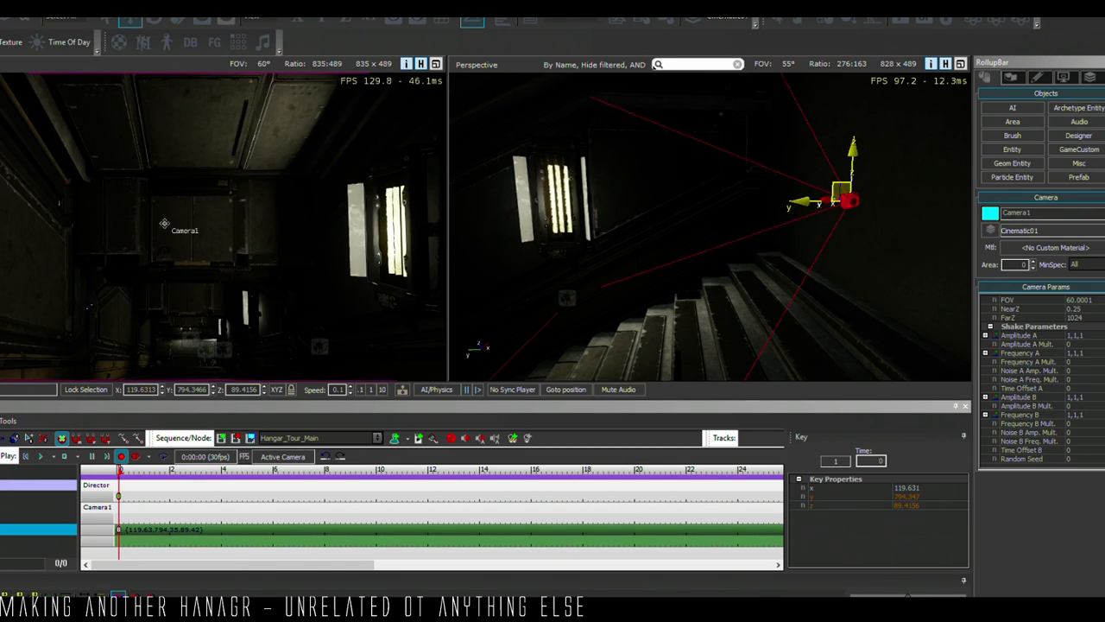
Step: Widen the Perspective viewport, undock the RollupBar, and fly the view around Camera1
left_click_drag(448, 296, 294, 287)
right_click_drag(529, 216, 511, 204)
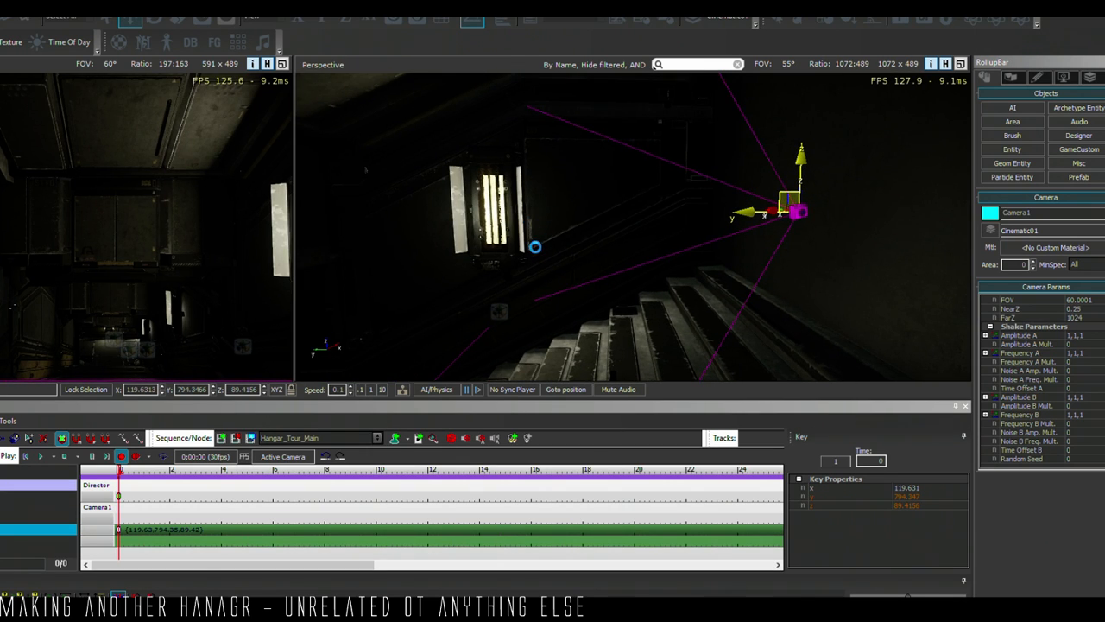
left_click_drag(1024, 63, 1104, 95)
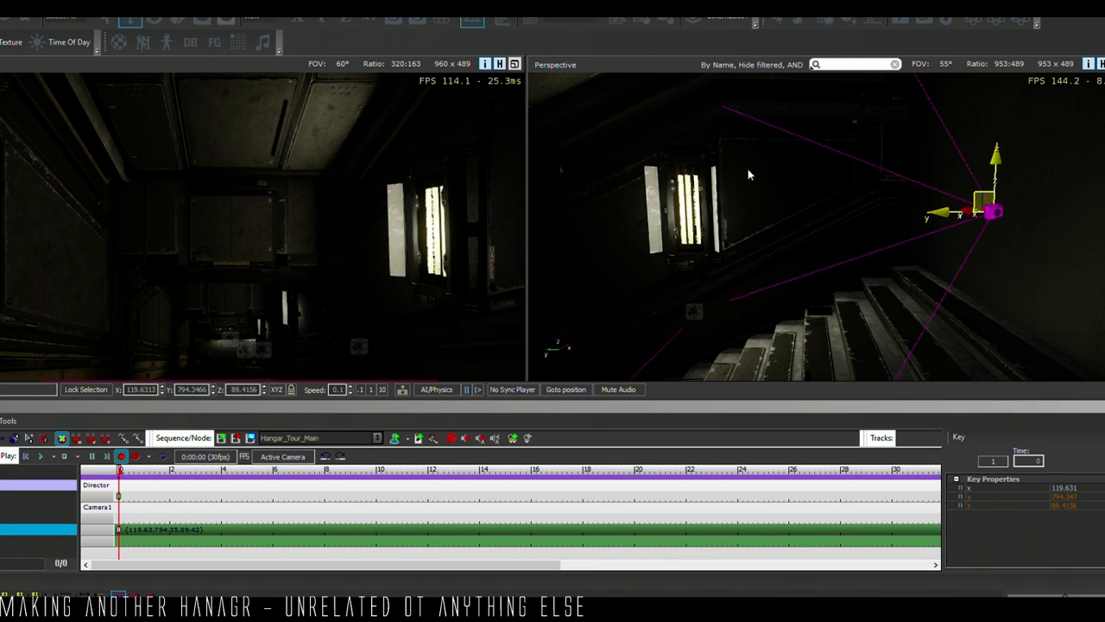
right_click_drag(813, 214, 890, 287)
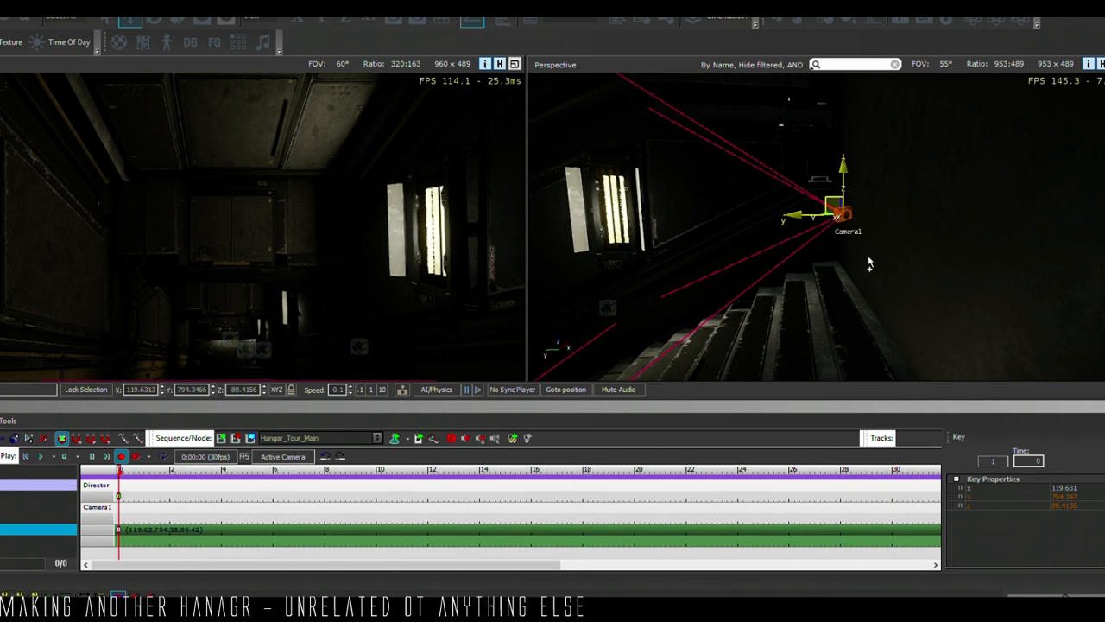
right_click_drag(868, 259, 902, 268)
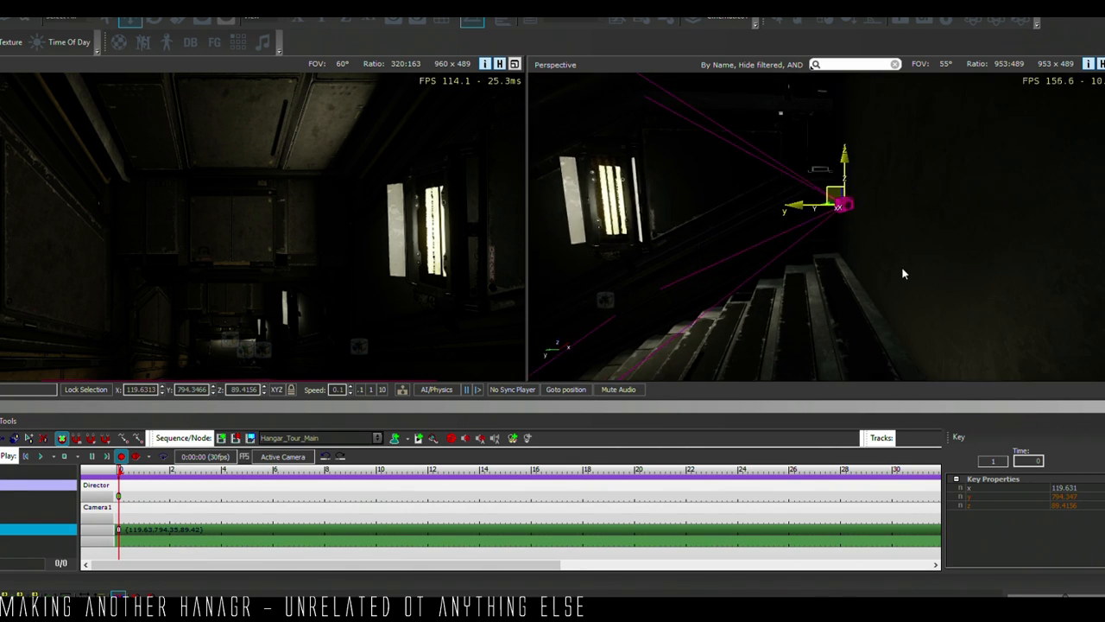
scroll(902, 267, "down", 2)
key("a")
Step: Record a rotation key at 0 seconds tilting Camera1 -5 on its X axis
key("d")
right_click_drag(736, 273, 764, 257)
key("a")
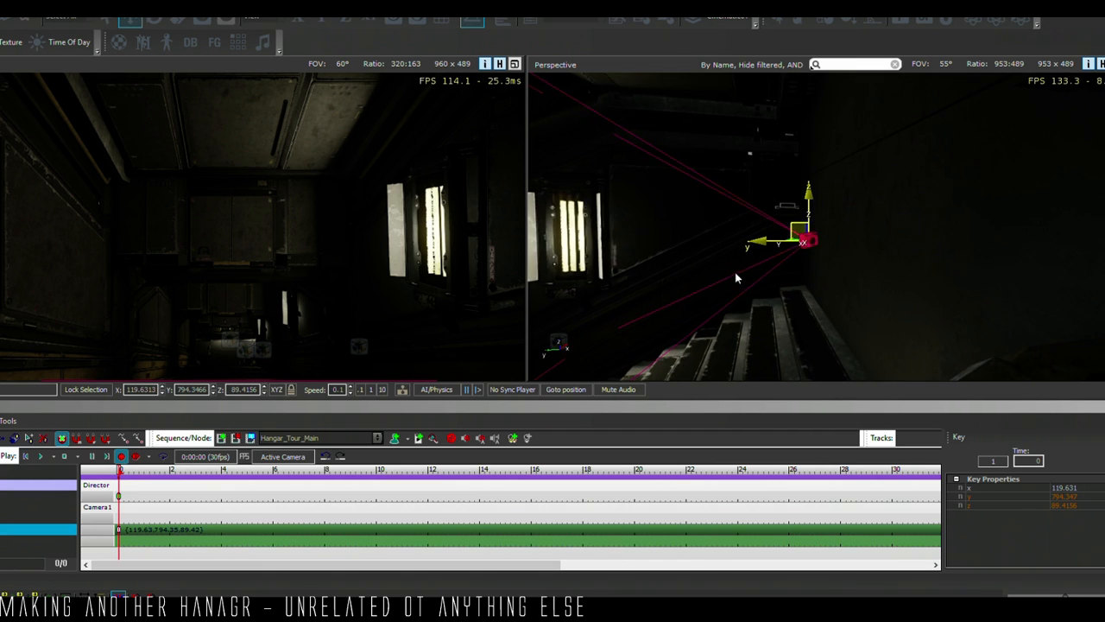
key("3")
right_click_drag(750, 331, 771, 296)
left_click_drag(775, 278, 787, 278)
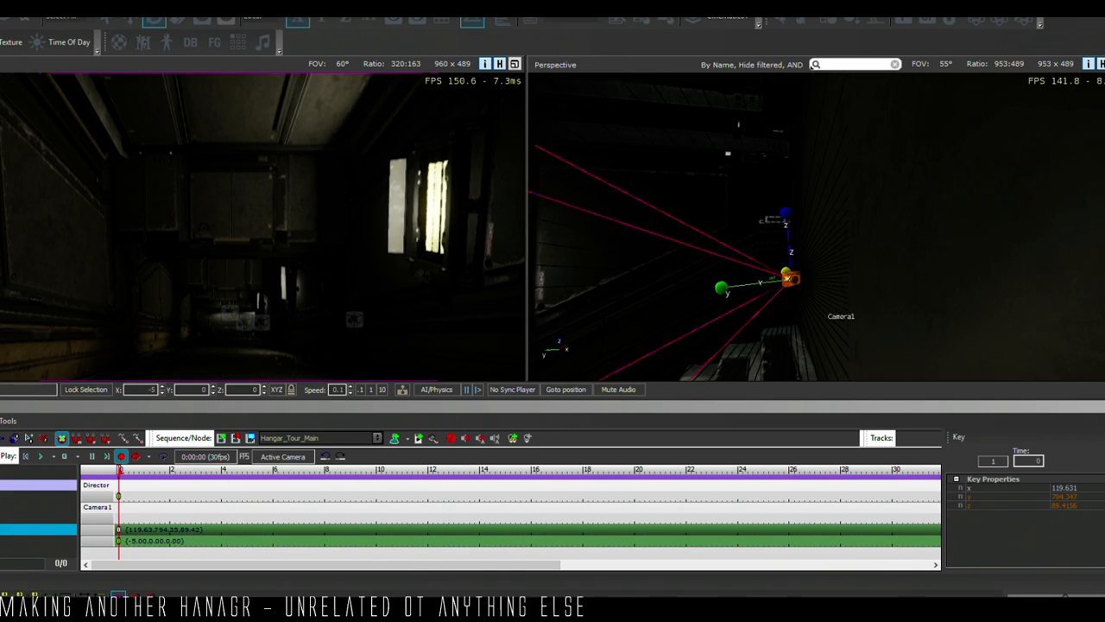
key("1")
right_click_drag(787, 278, 817, 317)
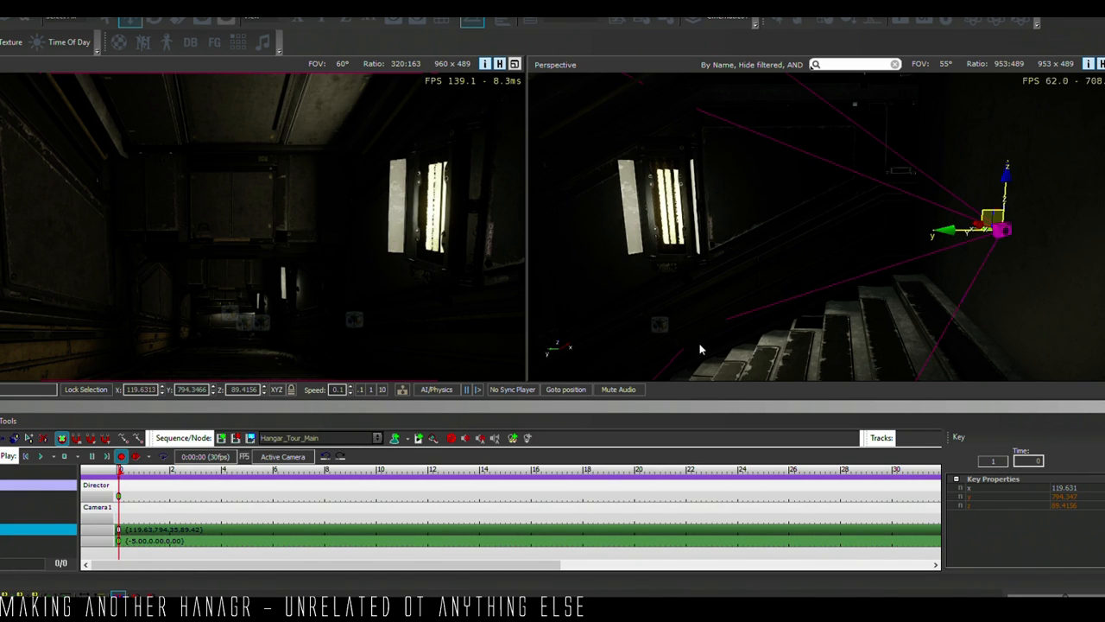
Step: Move Camera1 from the stairs to a new spot, lowering it and shifting it sideways
scroll(665, 527, "down", 5)
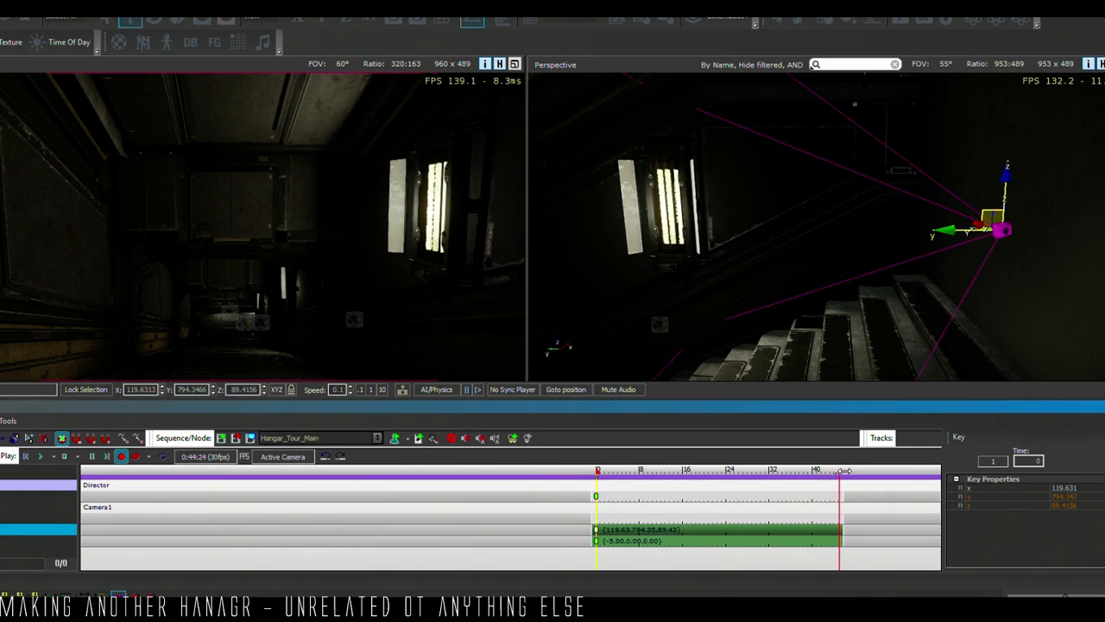
right_click_drag(817, 226, 886, 299)
key("w")
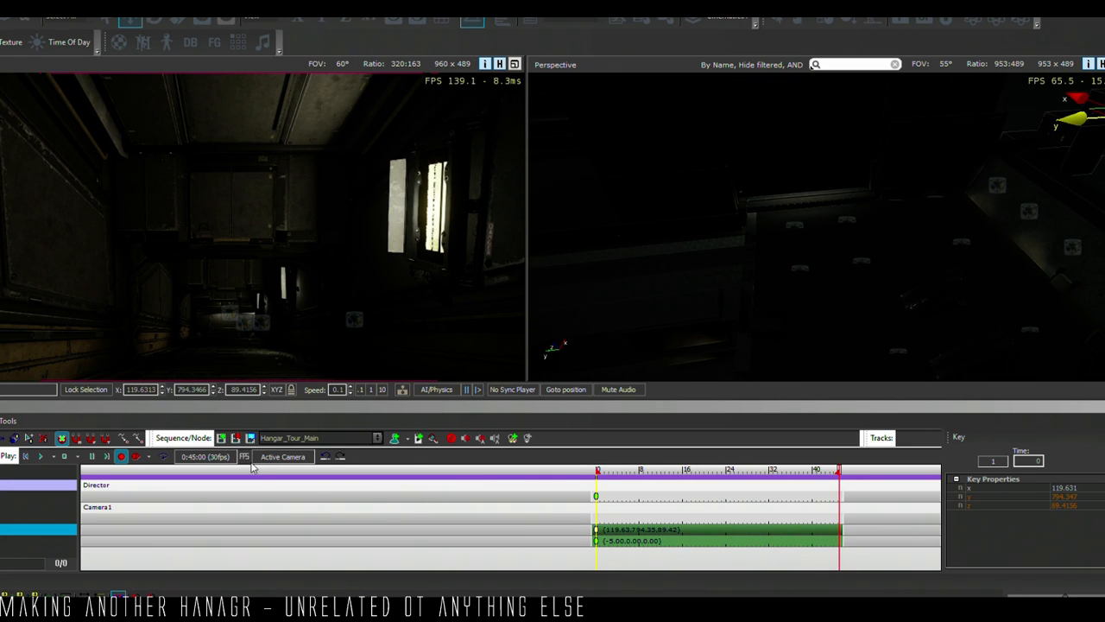
scroll(700, 524, "up", 5)
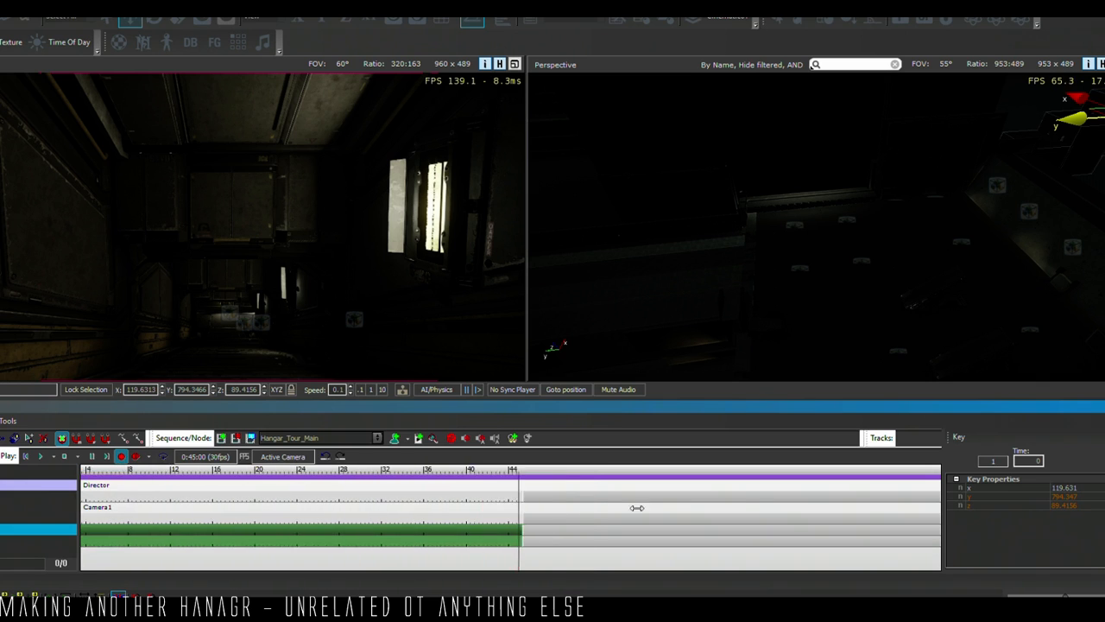
right_click_drag(771, 266, 829, 190)
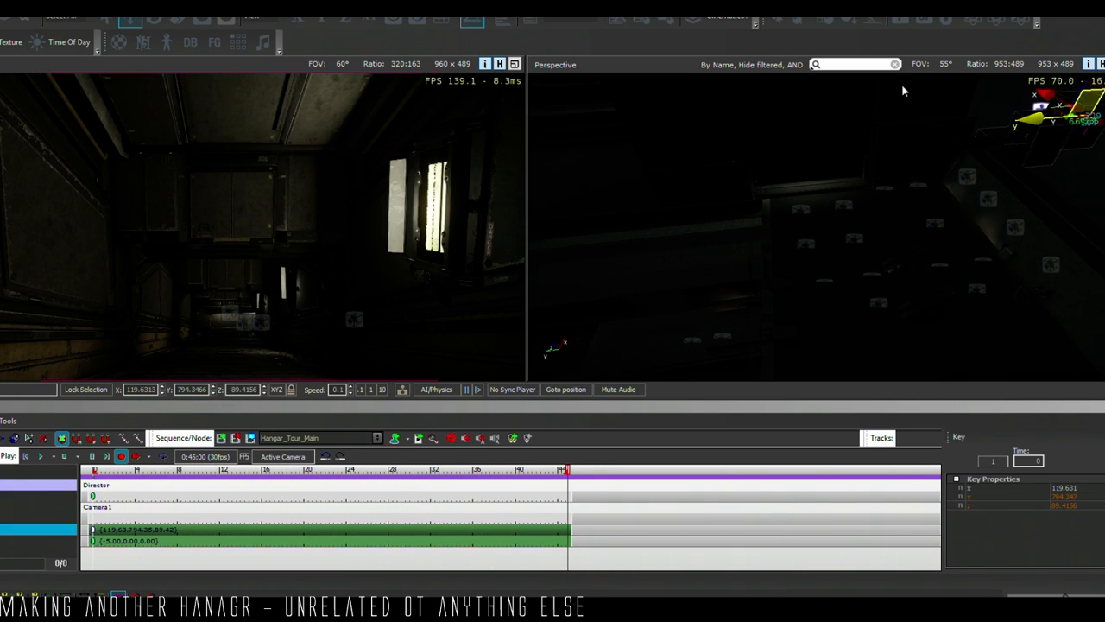
left_click_drag(1045, 104, 632, 294)
right_click_drag(633, 294, 801, 245)
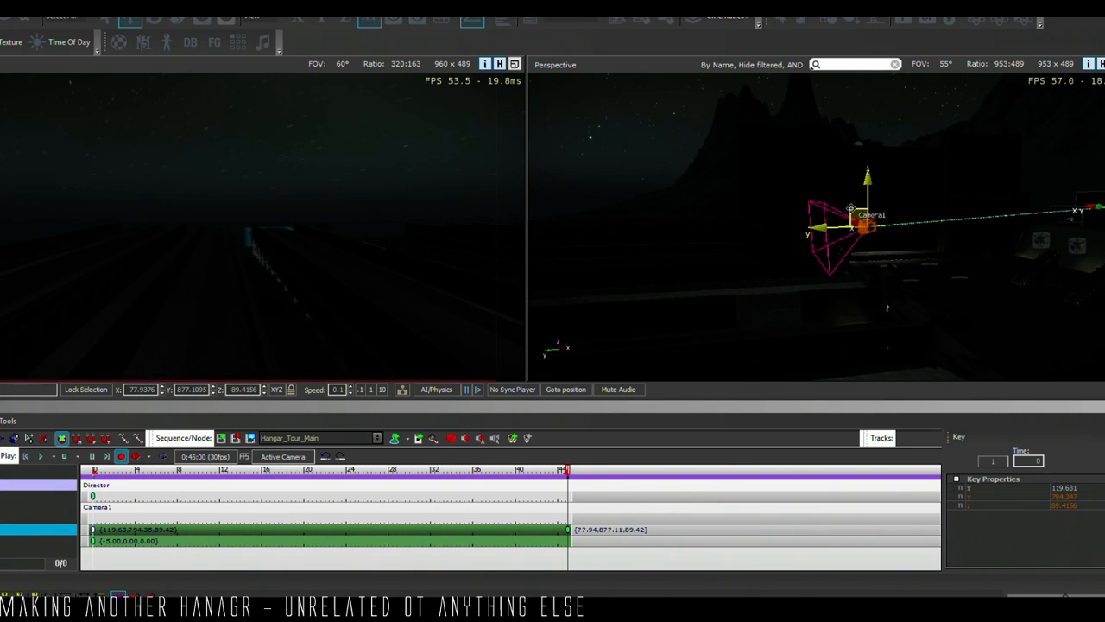
left_click_drag(859, 216, 729, 361)
right_click_drag(759, 308, 790, 295)
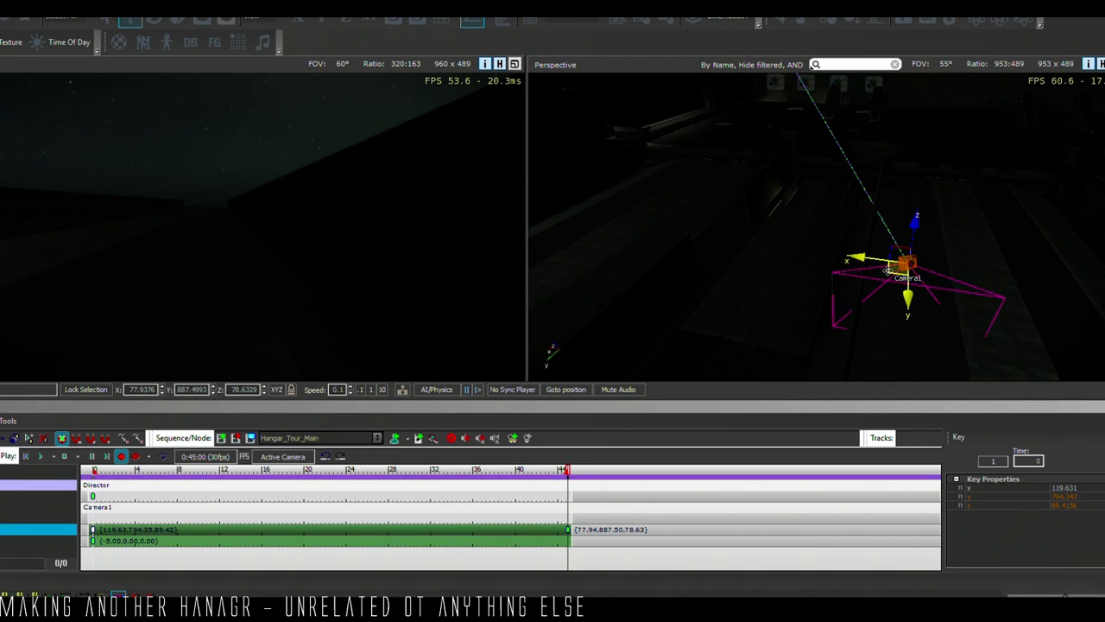
Step: Place Camera1 beside the console at 87.23, 885.80, 72.77 and add a rotation key at 45 seconds
left_click_drag(887, 270, 713, 148)
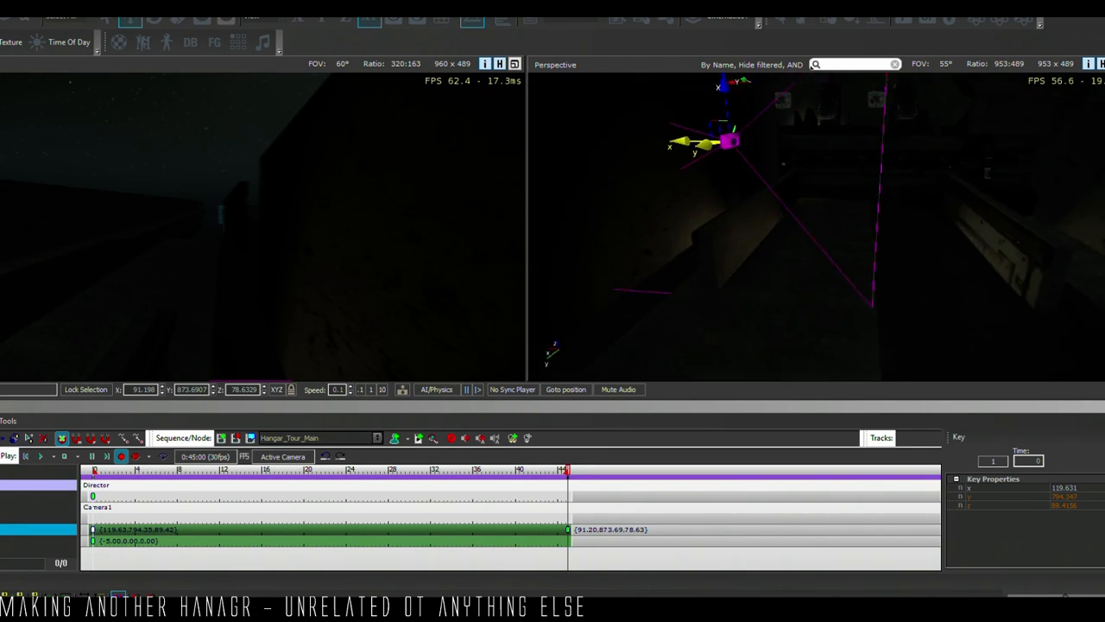
right_click_drag(746, 197, 817, 242)
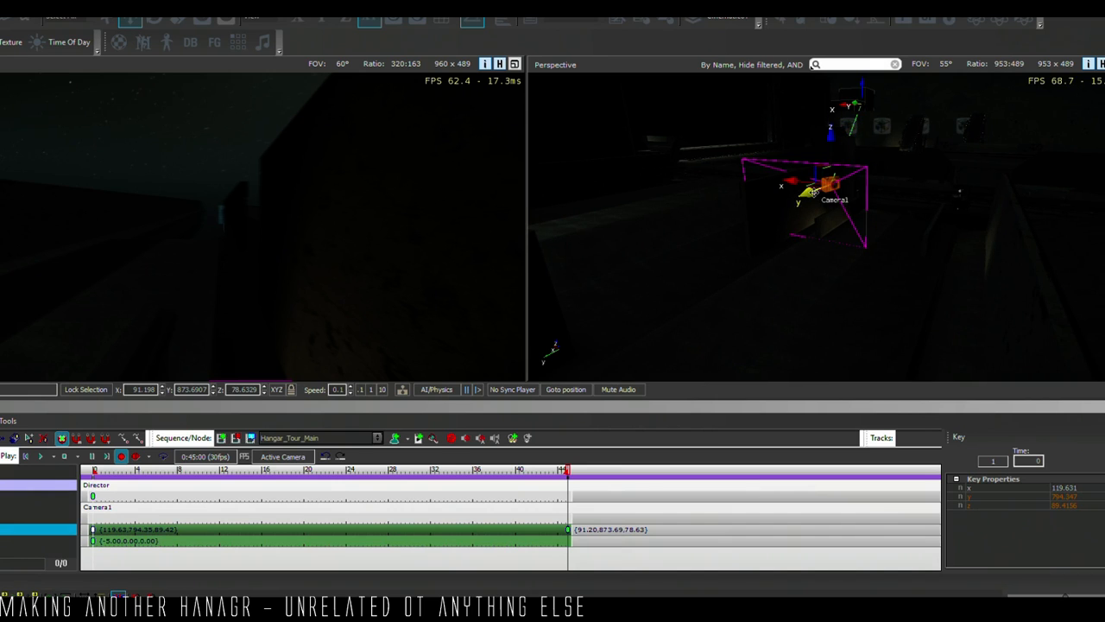
left_click_drag(813, 191, 777, 227)
right_click_drag(777, 226, 932, 186)
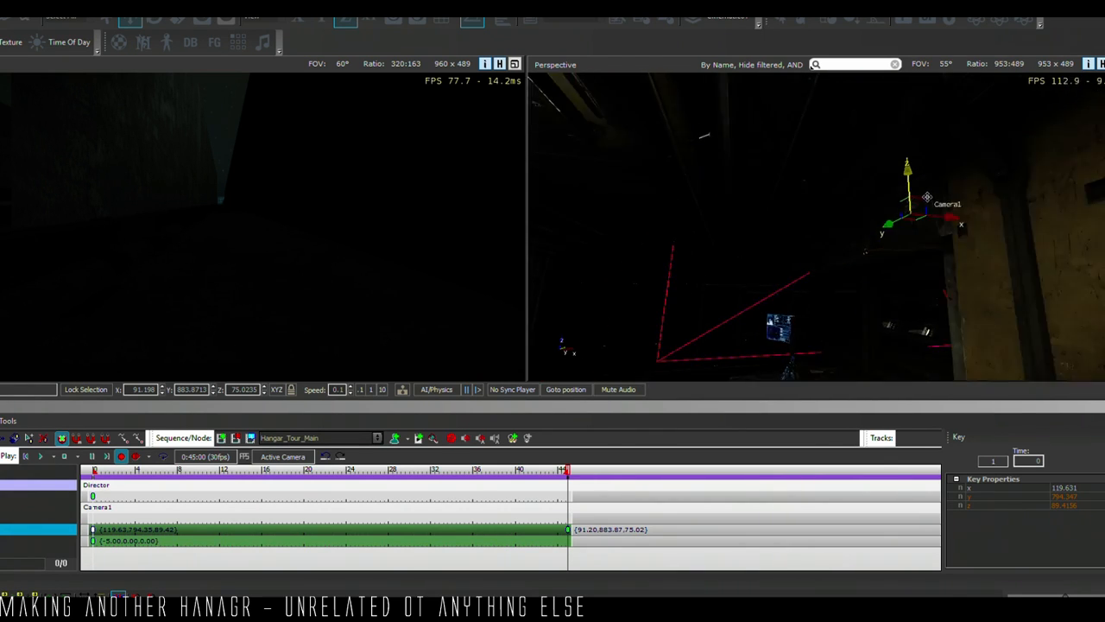
left_click_drag(920, 210, 667, 364)
mouse_move(732, 313)
right_mouse_down()
mouse_move(721, 332)
mouse_move(732, 312)
right_mouse_up()
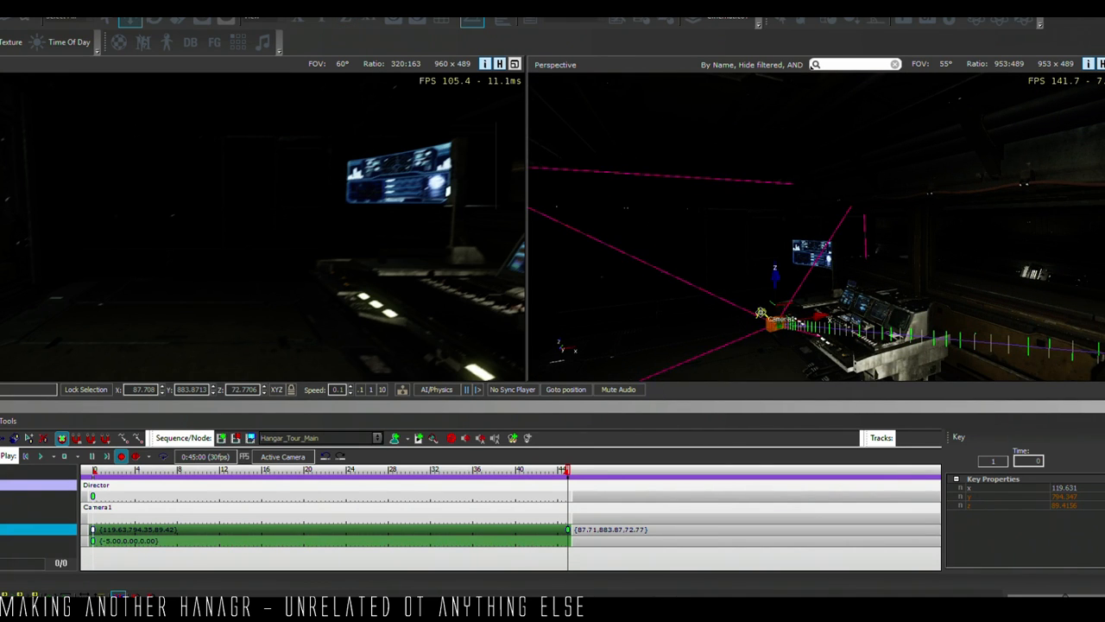
left_click_drag(760, 313, 735, 290)
right_click_drag(736, 284, 722, 264)
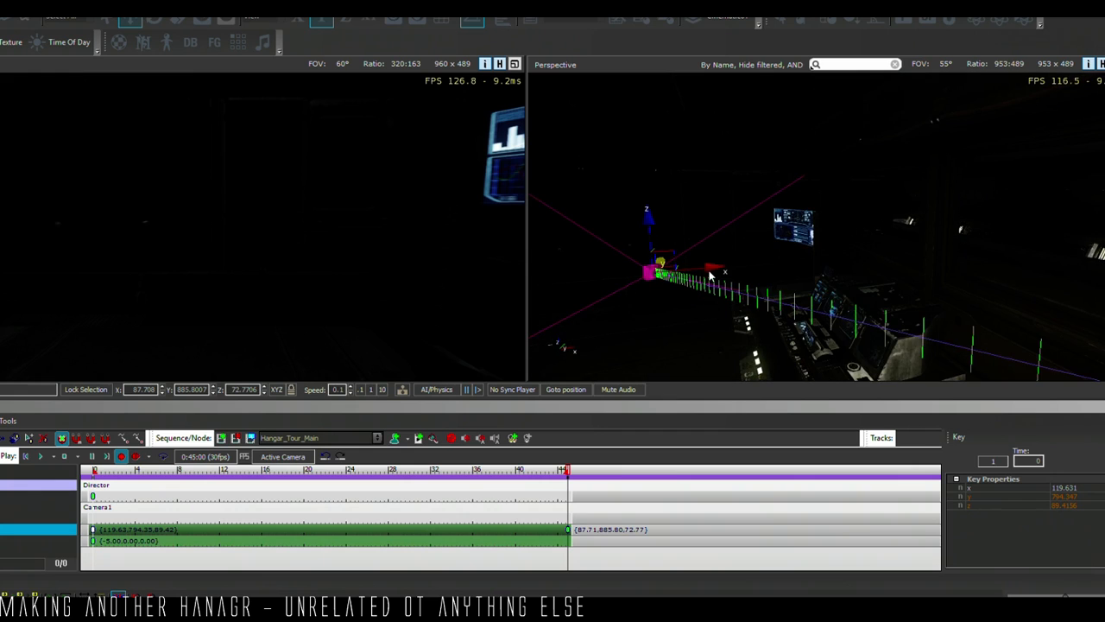
left_click_drag(710, 275, 656, 276)
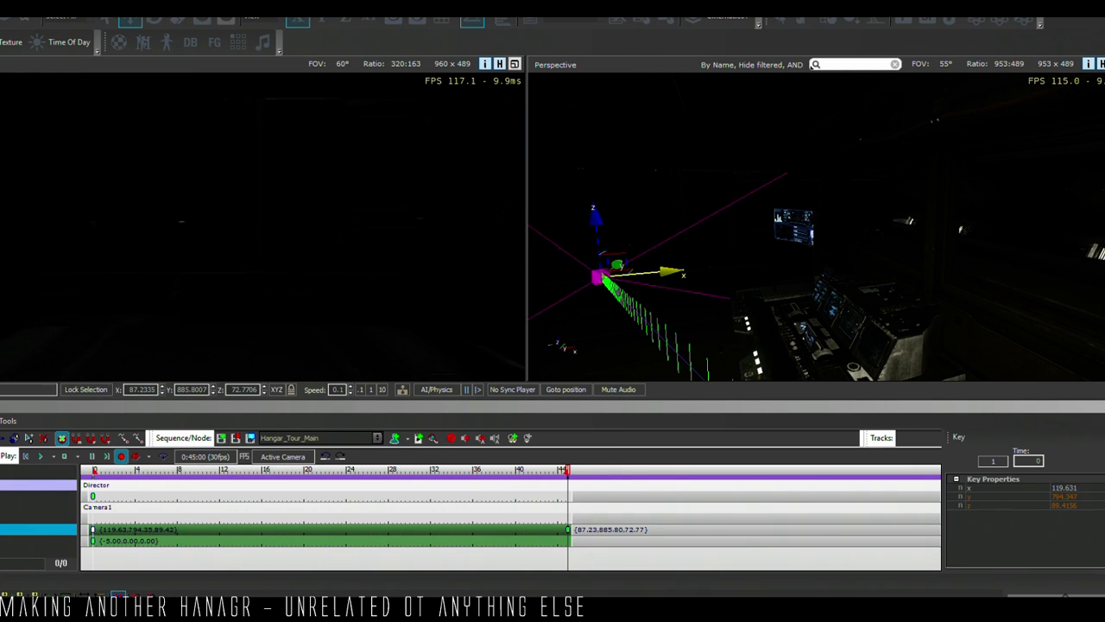
left_click(492, 540)
double_click(567, 541)
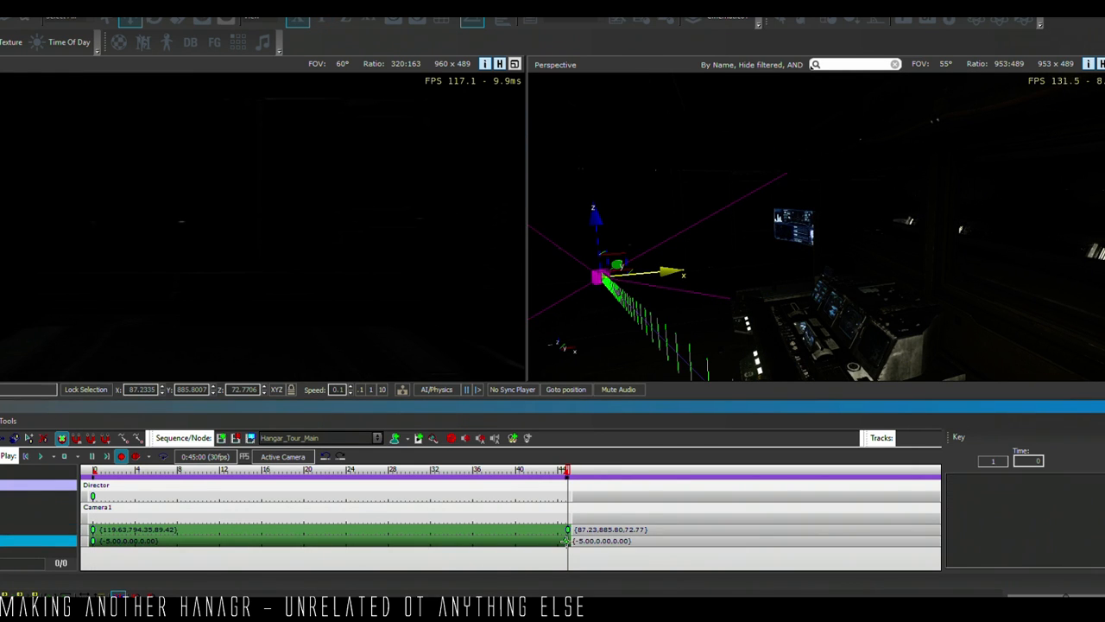
Step: Rotate Camera1 to face the console monitors at -3.71, 0.17, -104.94
left_click_drag(657, 221, 660, 266)
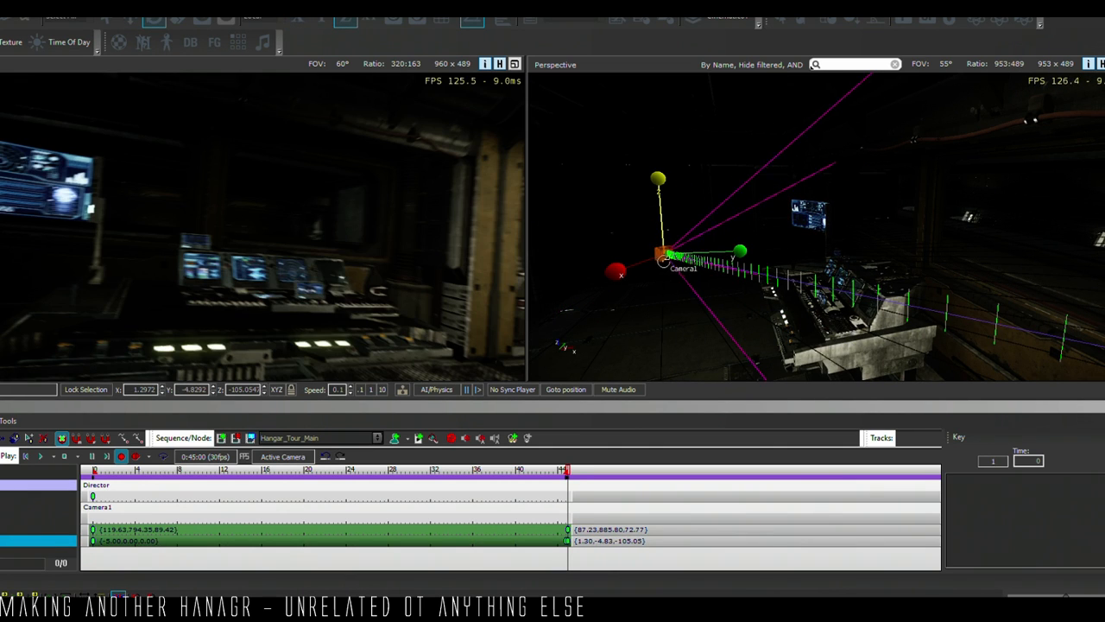
middle_click_drag(663, 262, 803, 273, "alt")
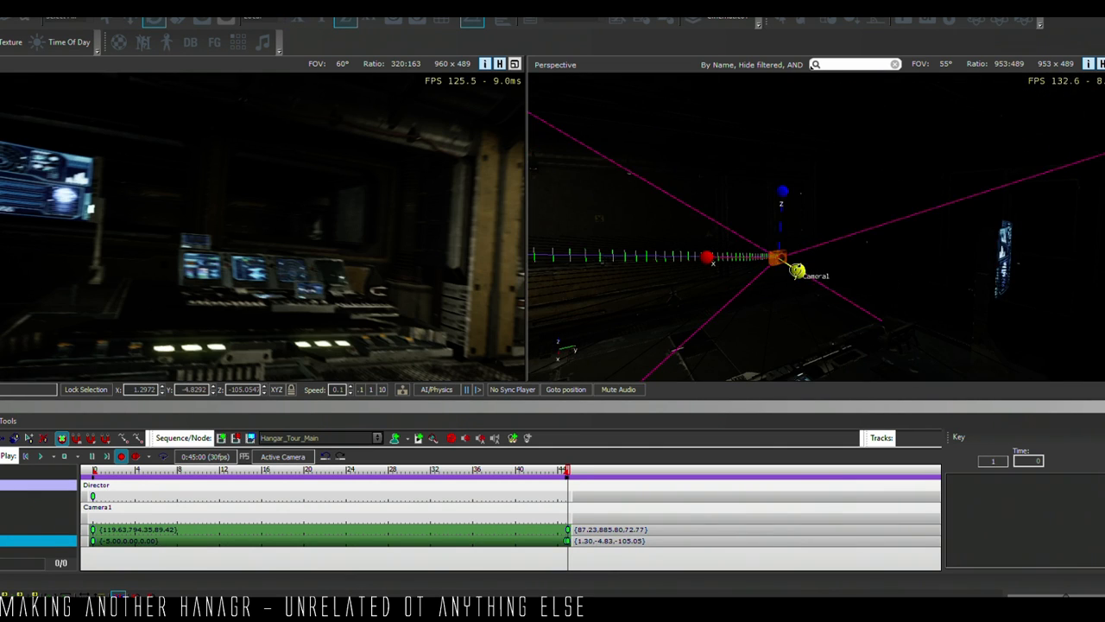
left_click_drag(796, 270, 765, 268)
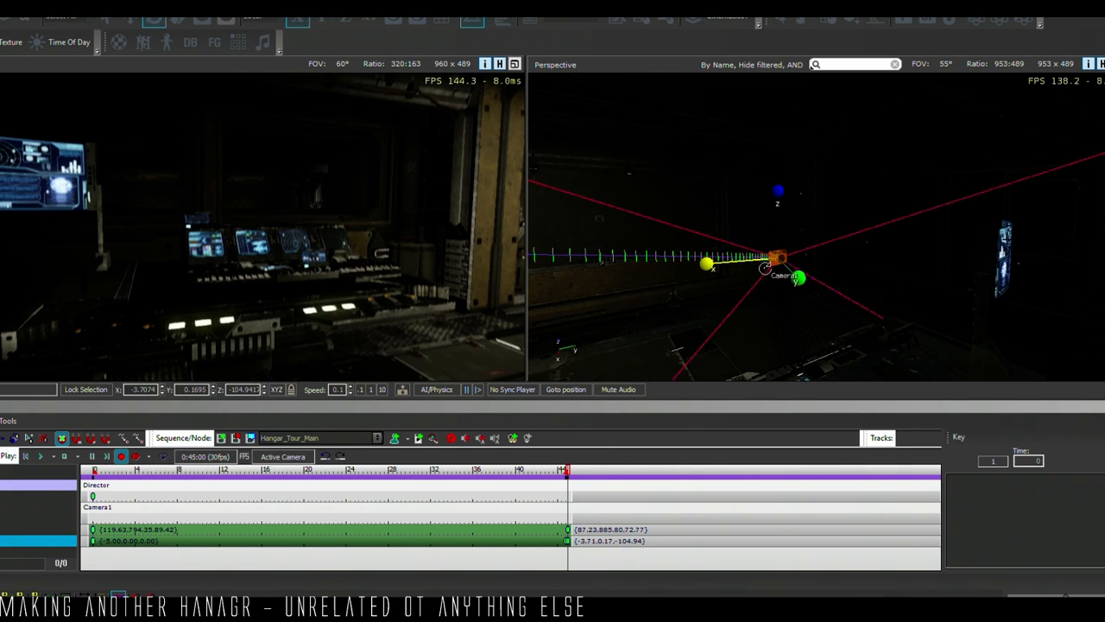
Step: Nudge Camera1's final position to 88.18, 885.76, 72.77
key("w")
middle_click_drag(809, 276, 863, 279, "alt")
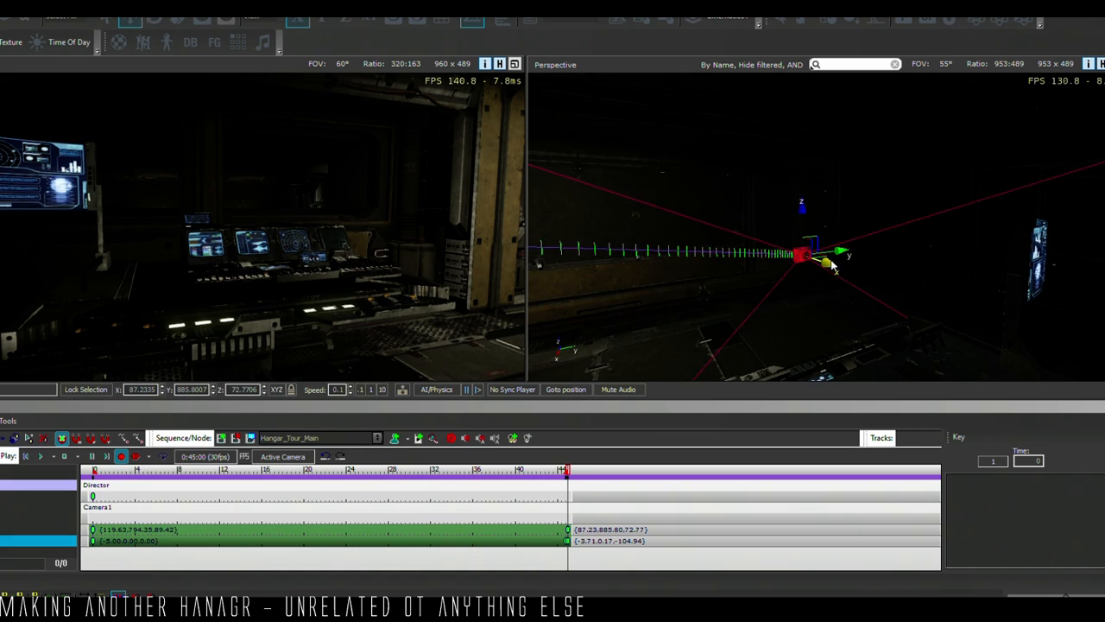
left_click_drag(831, 266, 870, 273)
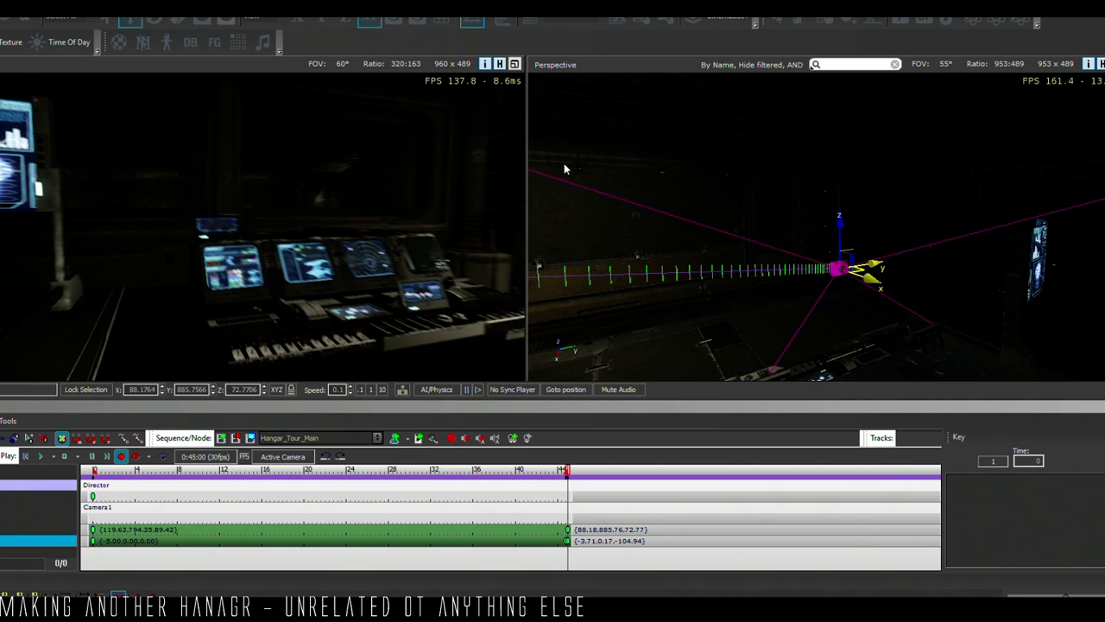
right_click_drag(564, 164, 583, 191)
key("w")
right_click_drag(614, 287, 746, 303)
key("w")
key("w")
key("s")
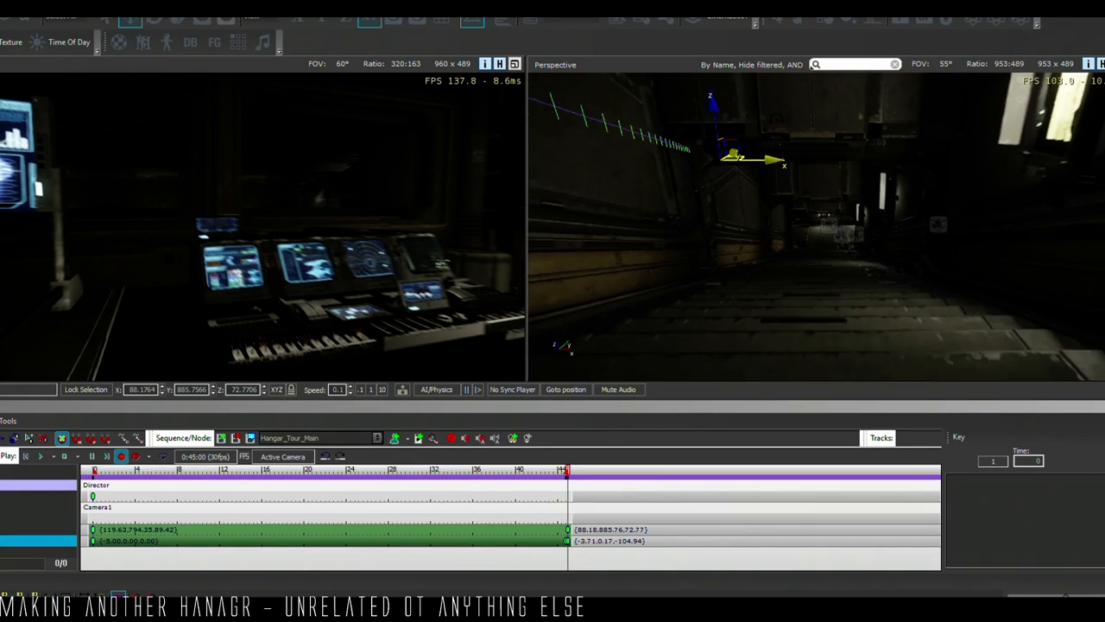
key("w")
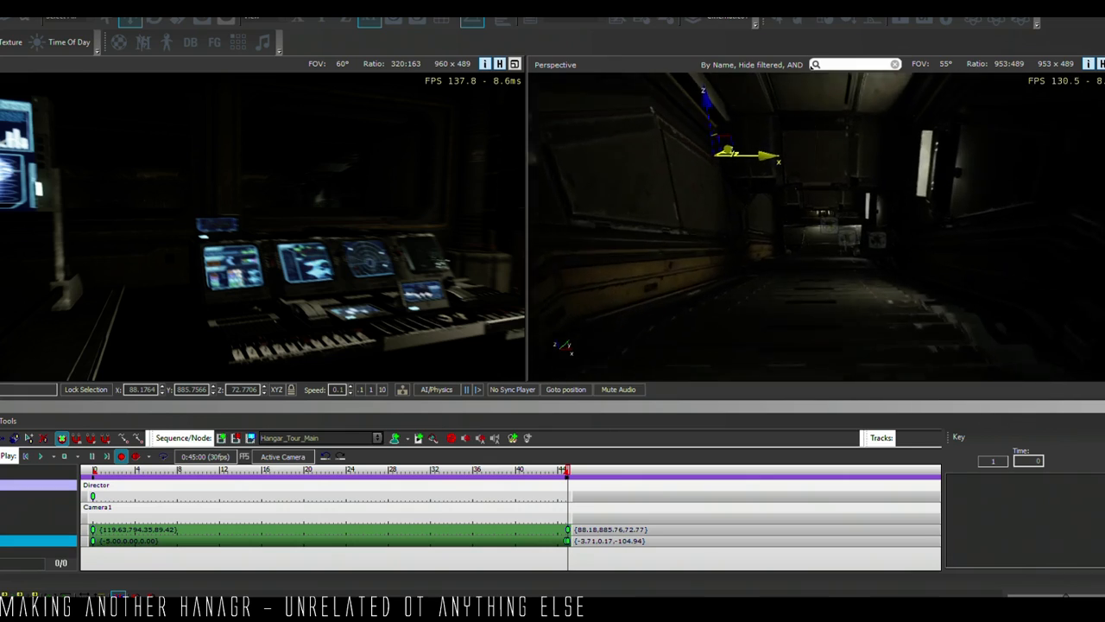
key("w")
right_click_drag(746, 259, 842, 259)
key("w")
key("w")
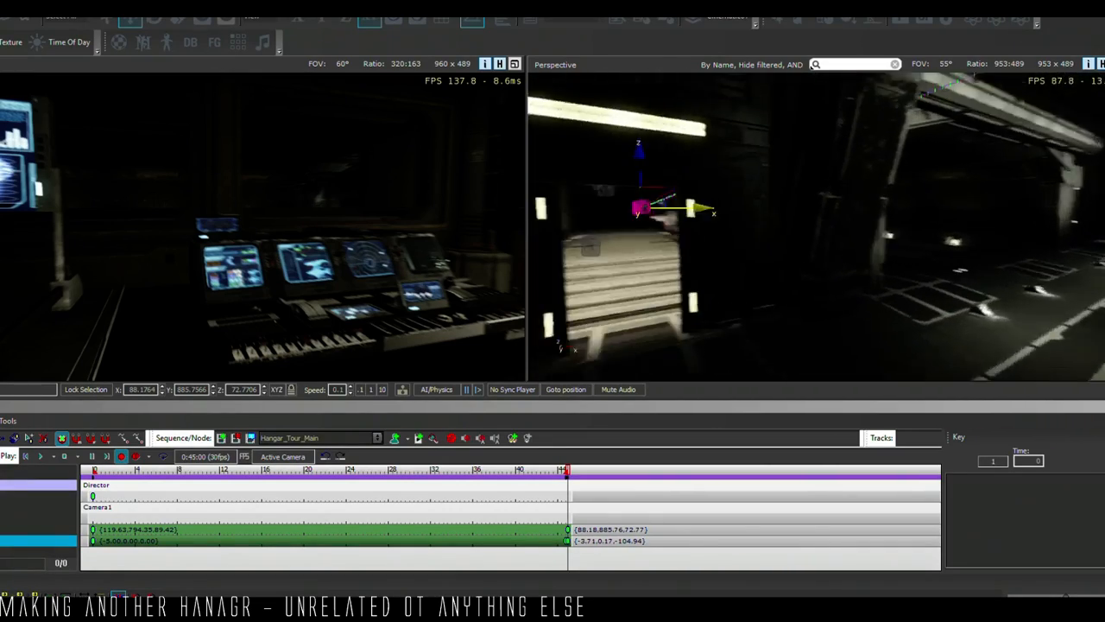
key("w")
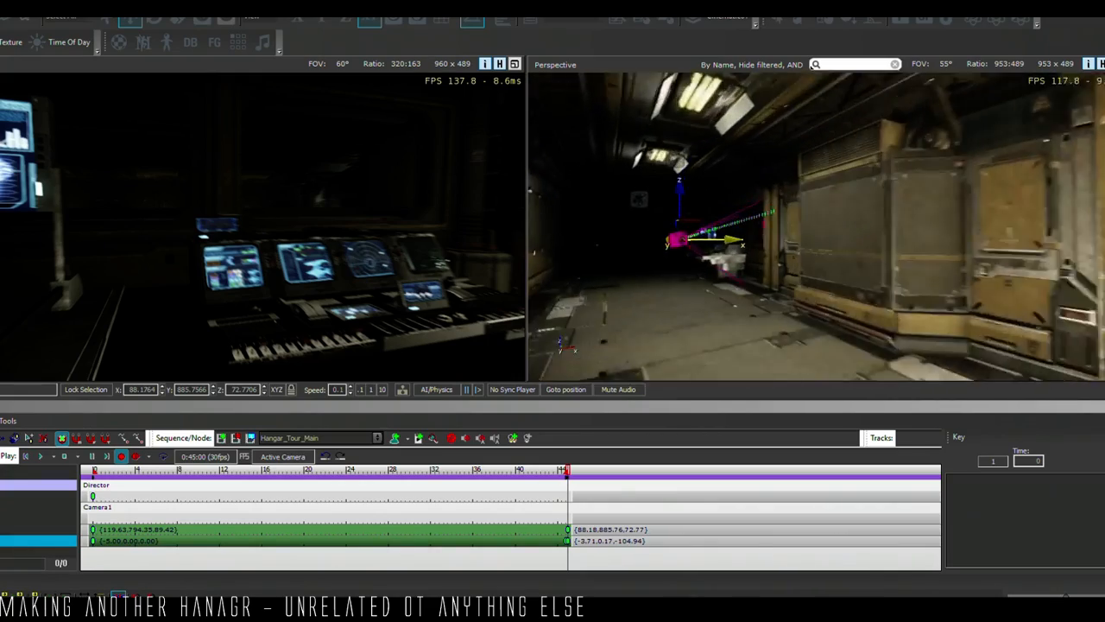
key("w")
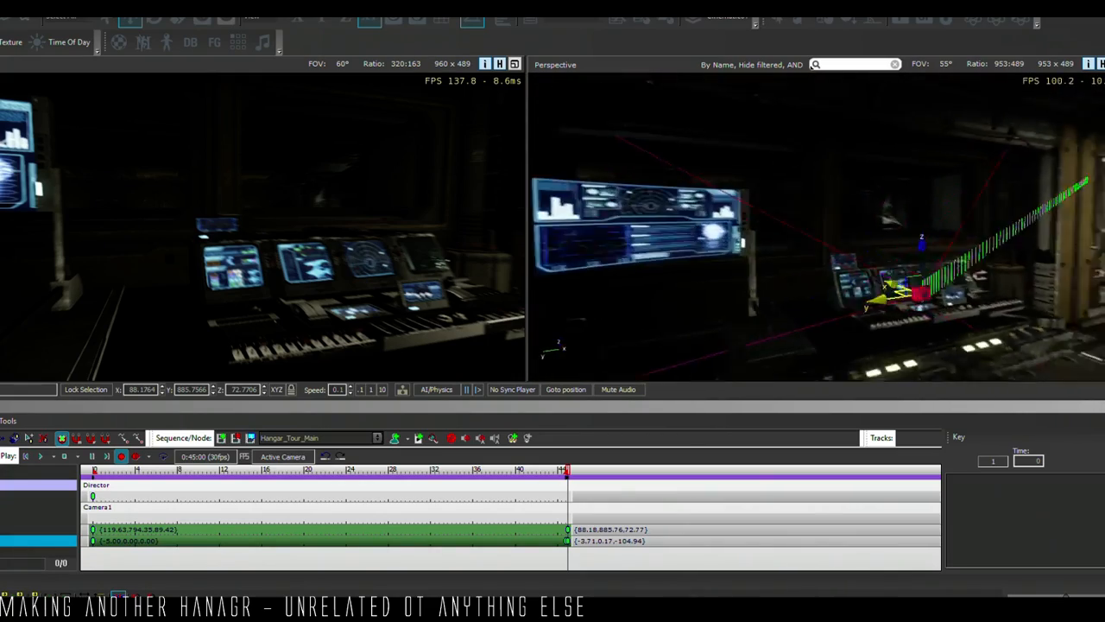
key("w")
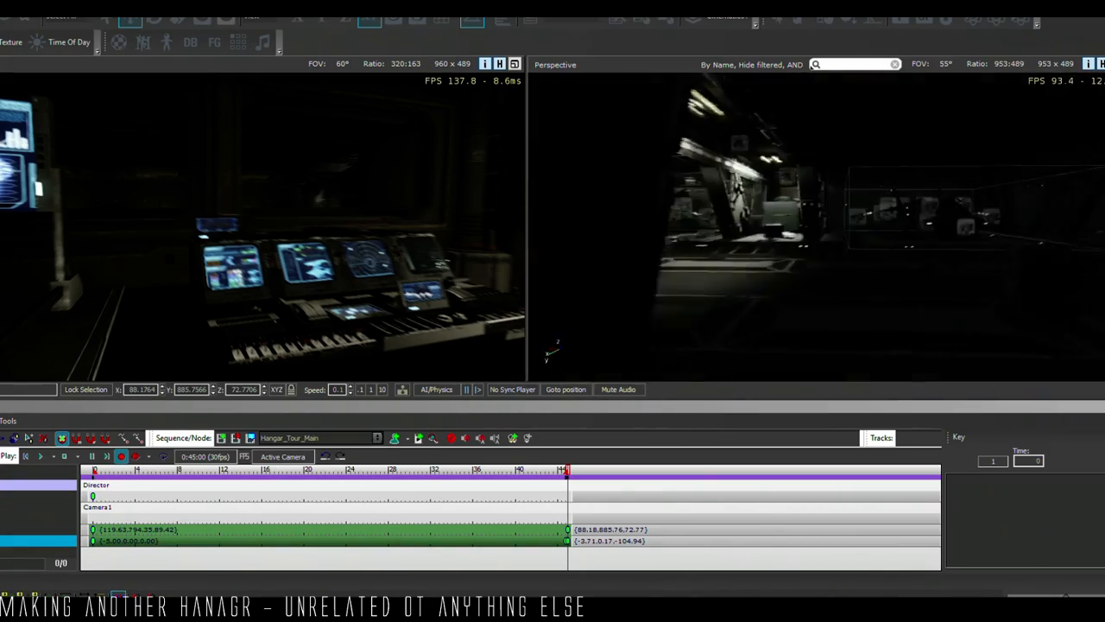
key("w")
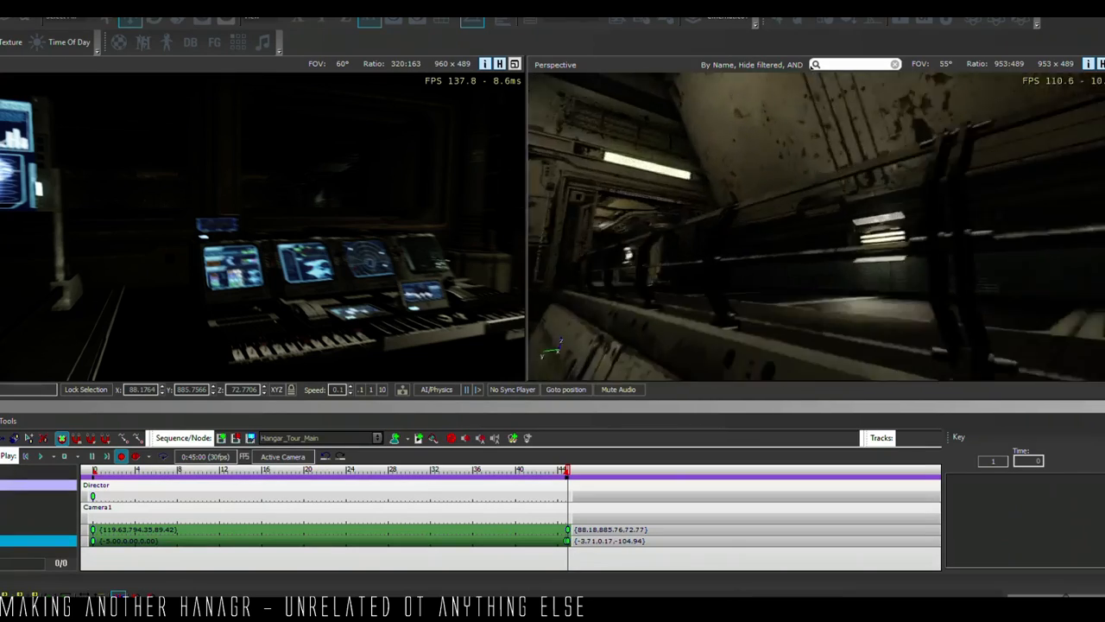
key("w")
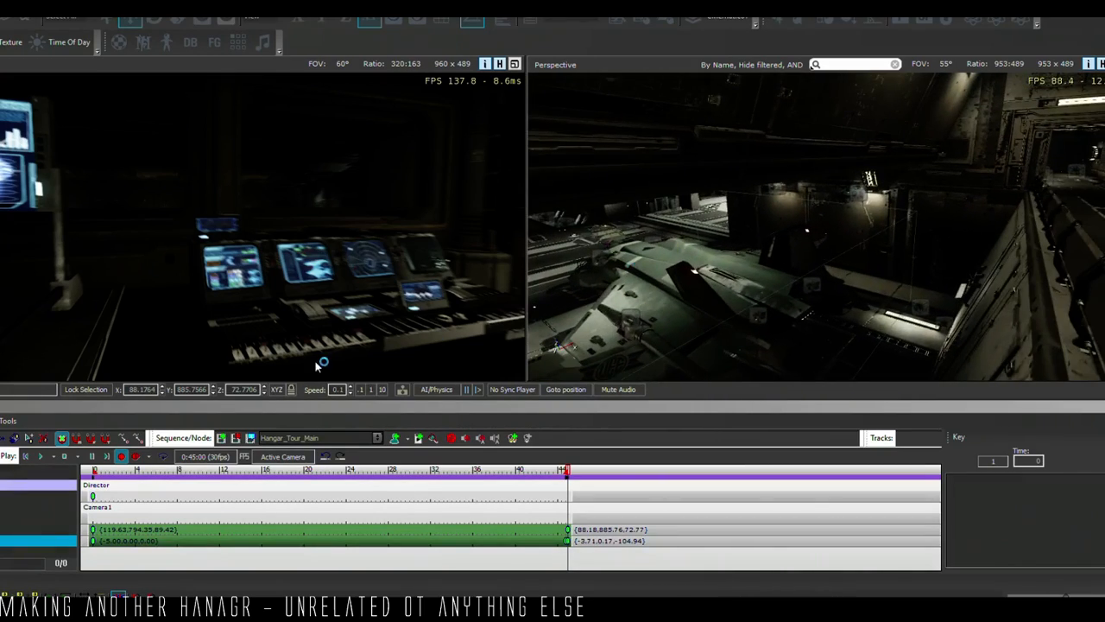
Step: Set the playhead to 0:07:01 and bring Camera1 into view
left_click_drag(171, 467, 210, 469)
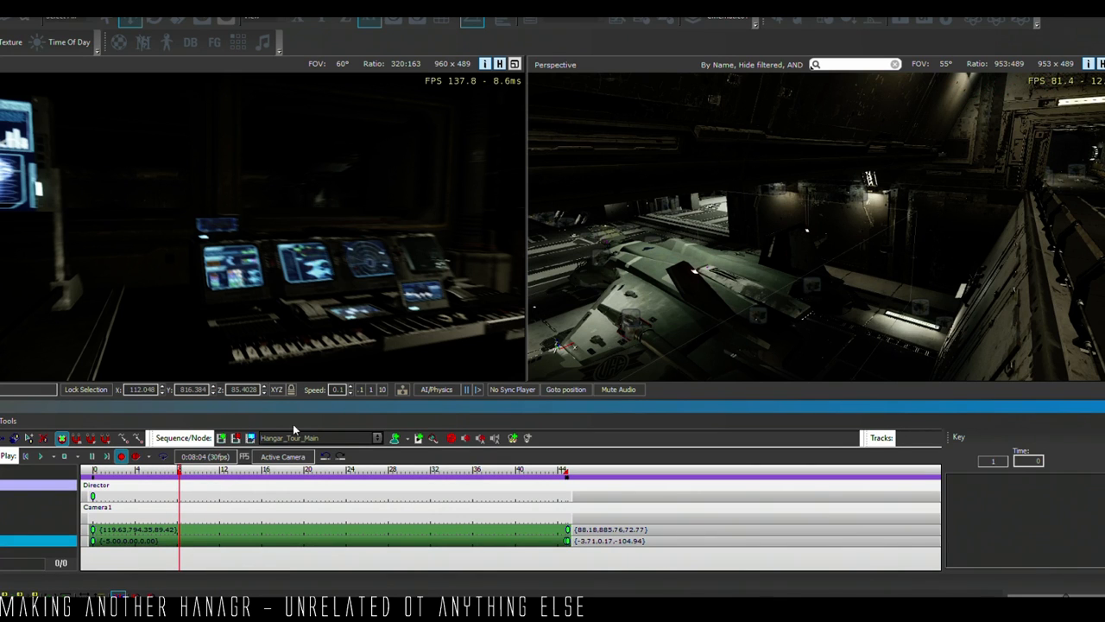
key("w")
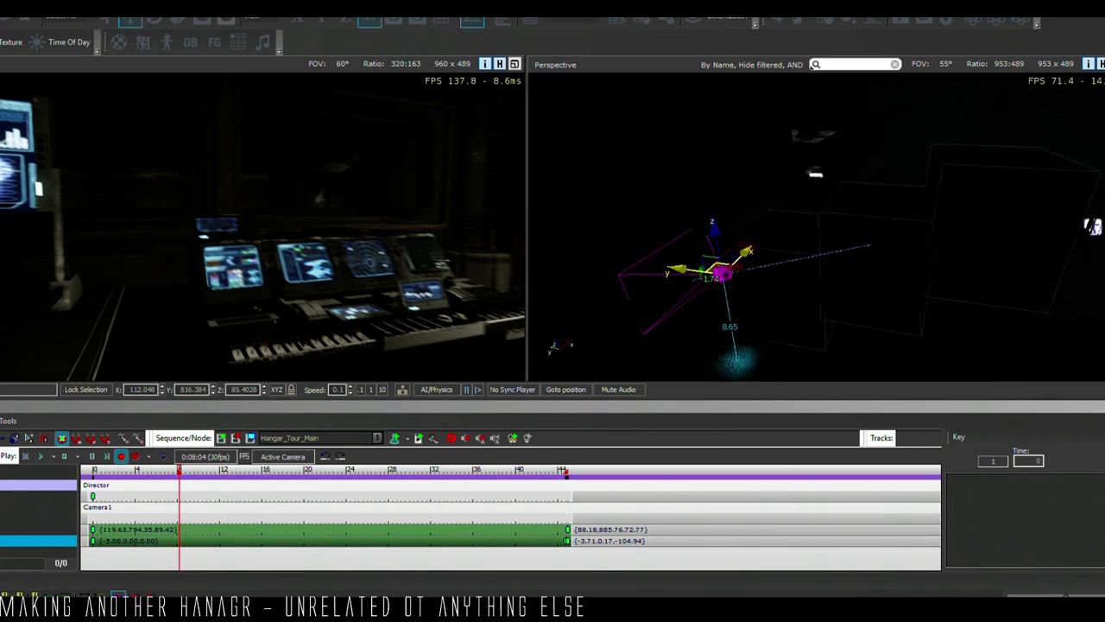
mouse_move(712, 279)
right_mouse_down()
mouse_move(729, 298)
mouse_move(712, 278)
right_mouse_up()
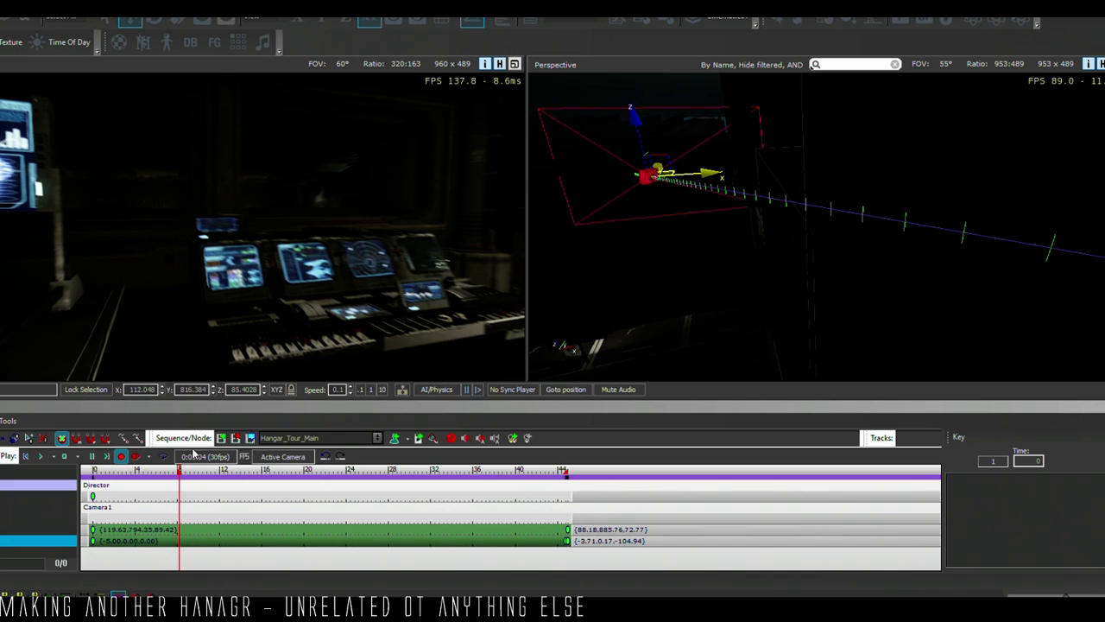
left_click_drag(177, 473, 173, 470)
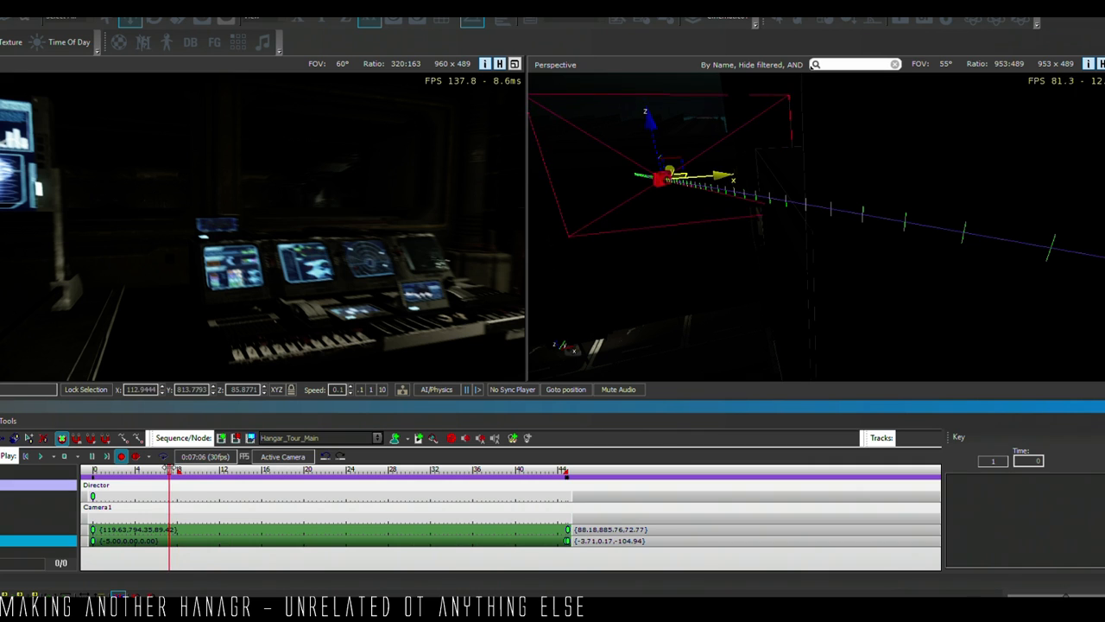
left_click_drag(166, 467, 168, 467)
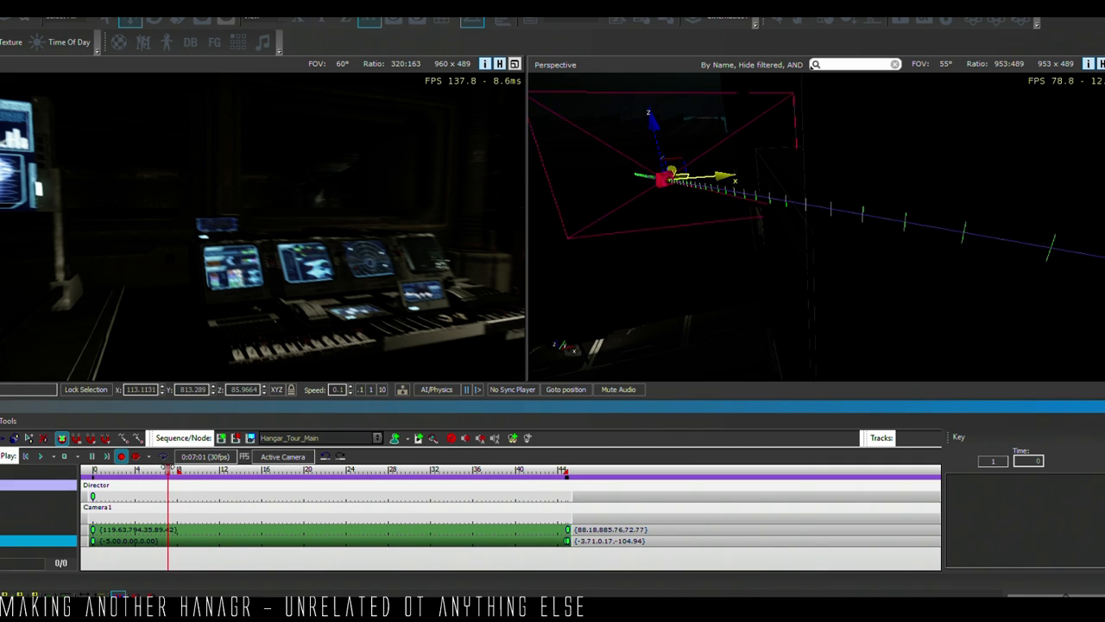
Step: Move Camera1 into the middle of the corridor at 120.72, 820.23, 78.76
left_click_drag(630, 173, 662, 185)
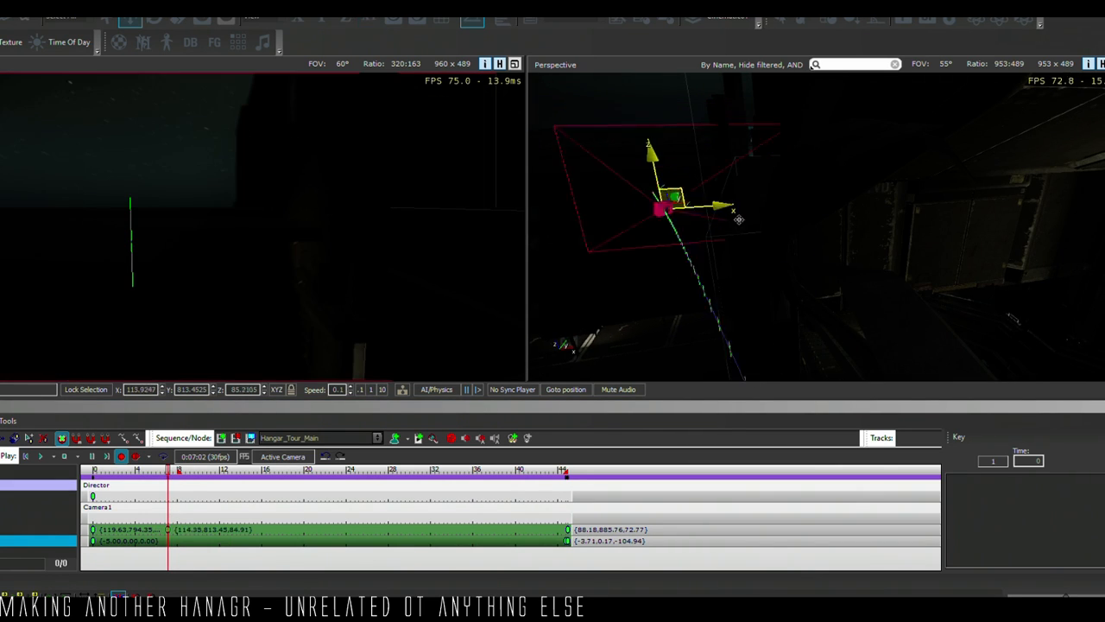
right_click_drag(661, 185, 1058, 330)
left_click_drag(615, 152, 831, 227)
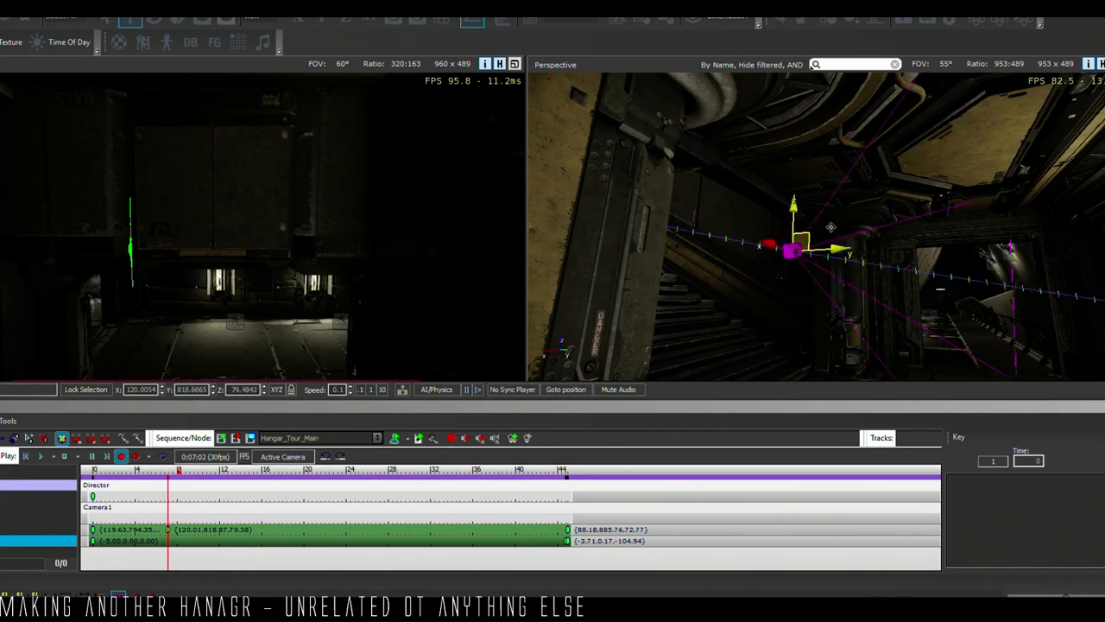
right_click_drag(836, 260, 942, 231)
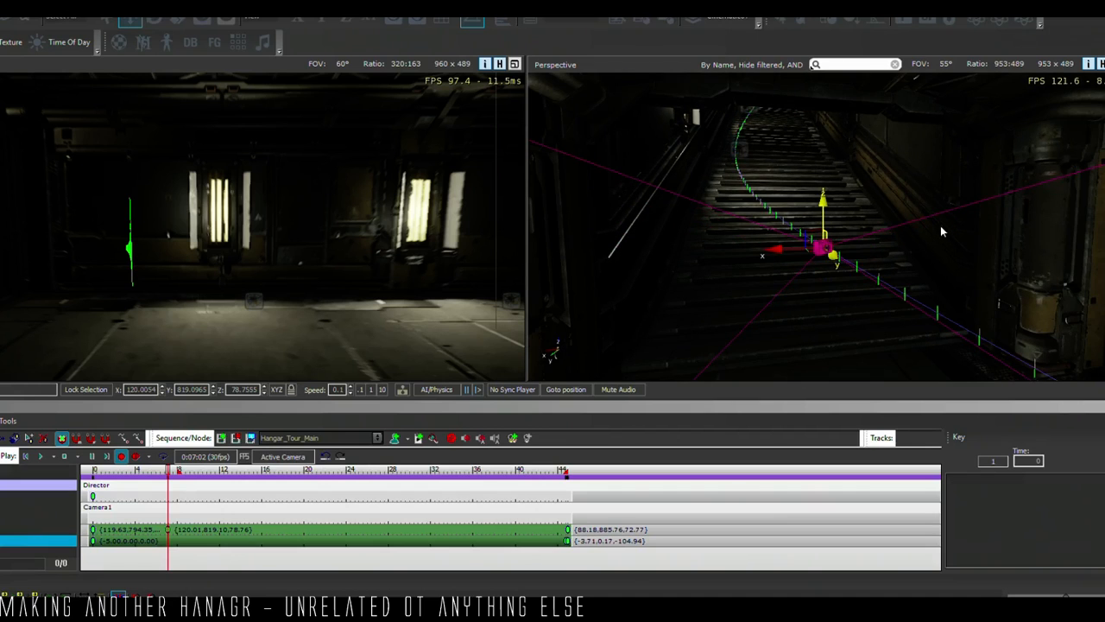
left_click_drag(809, 252, 801, 259)
mouse_move(801, 259)
right_mouse_down()
mouse_move(811, 313)
mouse_move(781, 252)
right_mouse_up()
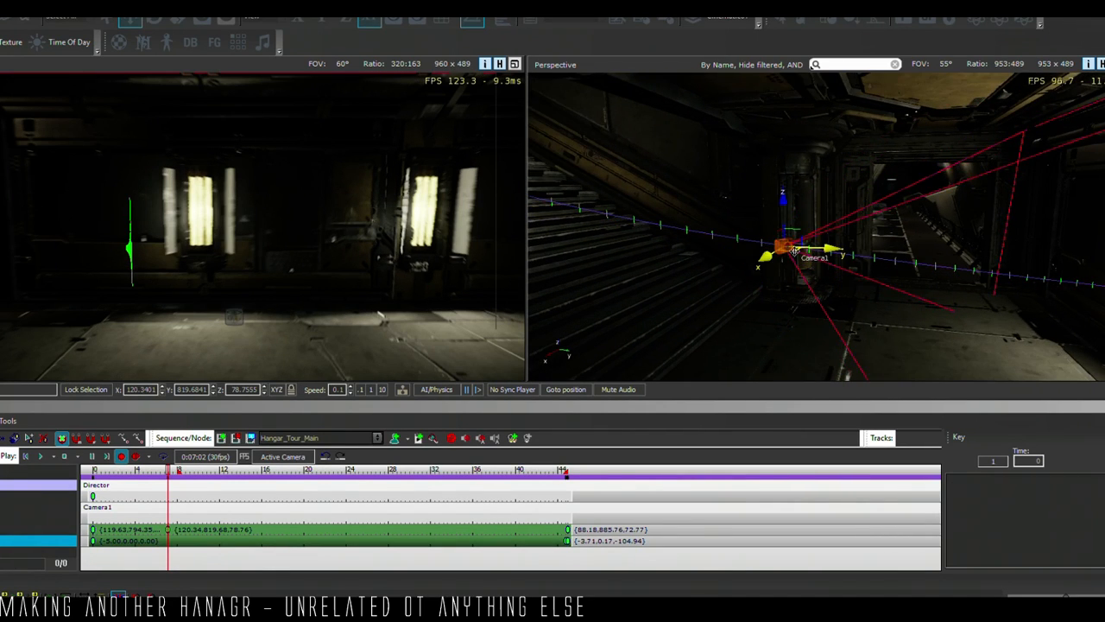
left_click_drag(781, 252, 825, 212)
Step: Aim Camera1 down the corridor to record a rotation key, then return to the move gizmo
key("2")
mouse_move(834, 172)
left_mouse_down()
mouse_move(852, 256)
mouse_move(837, 237)
left_mouse_up()
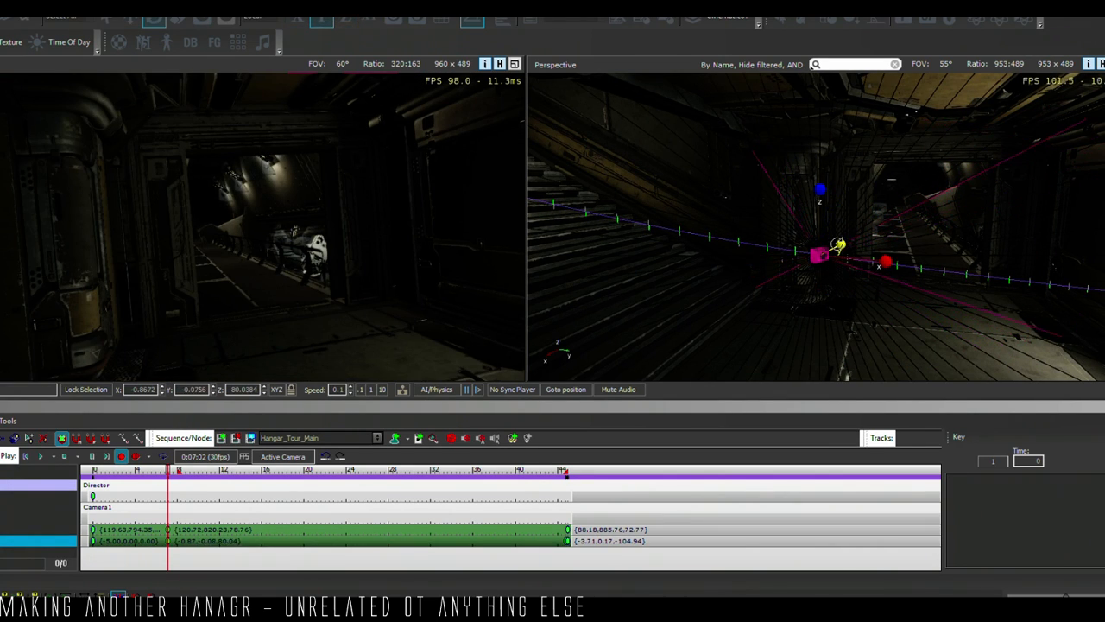
key("1")
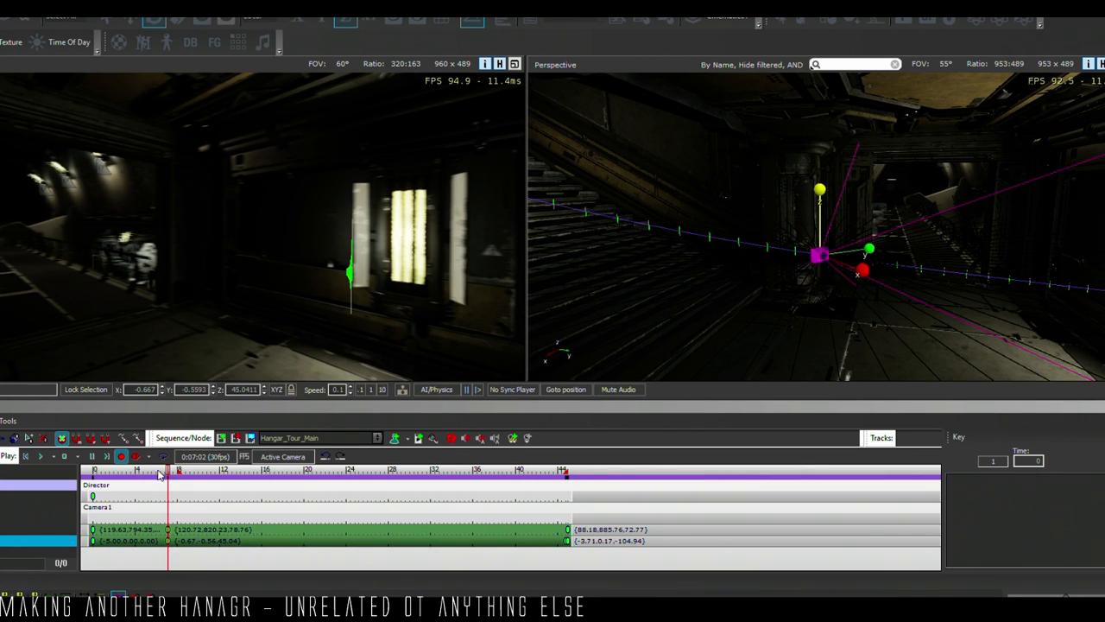
Step: Set the playhead near 0:11 and move Camera1 to a new spot on the path, adding a key
left_click(191, 470)
right_click_drag(594, 316, 707, 306)
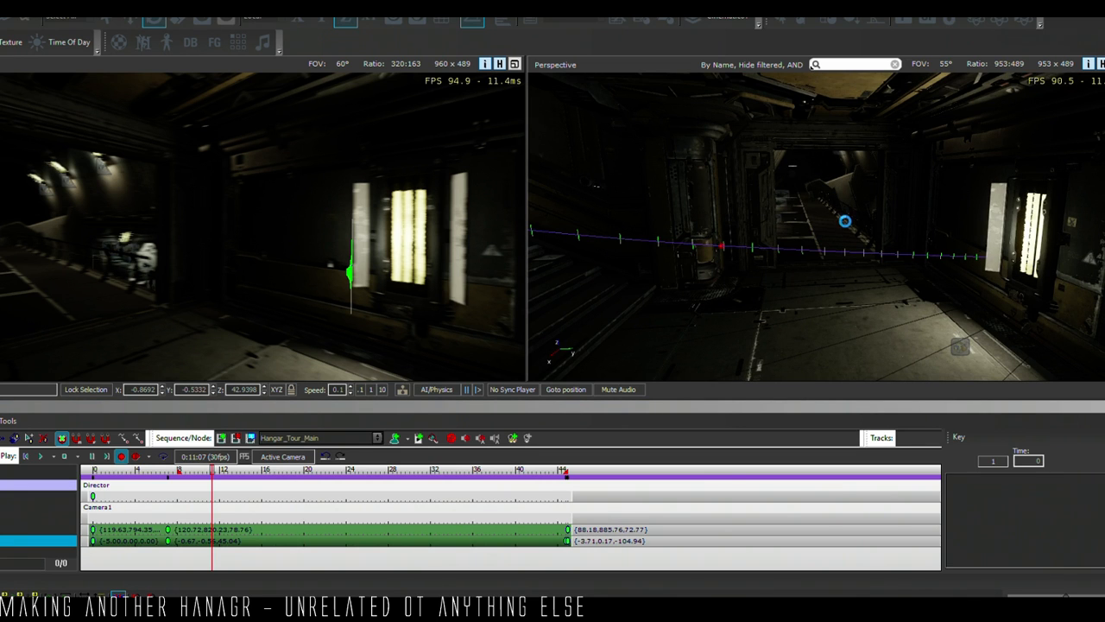
left_click_drag(888, 222, 987, 247)
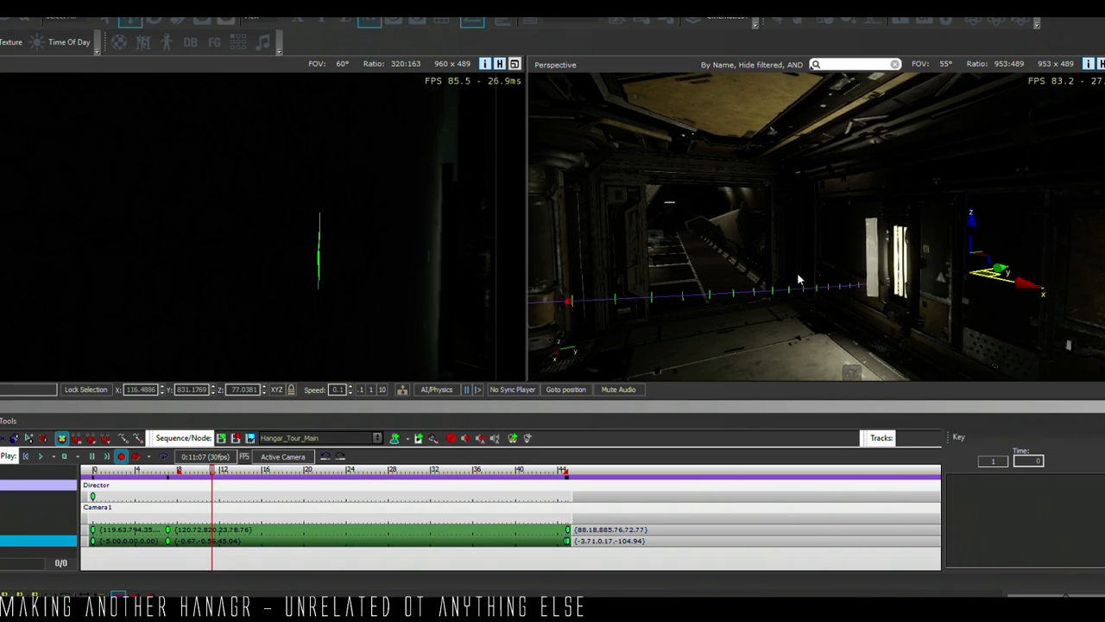
right_click_drag(816, 227, 664, 177)
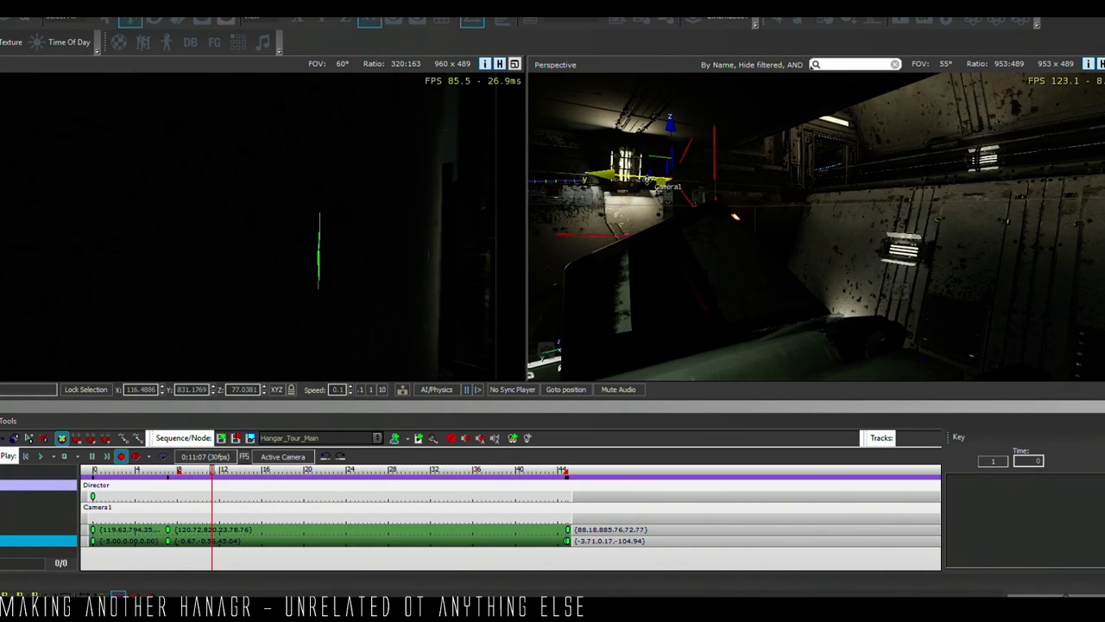
left_click_drag(647, 179, 998, 141)
right_click_drag(815, 227, 764, 216)
left_click_drag(749, 167, 824, 201)
right_click_drag(816, 205, 734, 203)
Step: Turn Camera1 to look out over the hangar from the walkway railing
key("3")
left_click_drag(890, 258, 993, 259)
right_click_drag(993, 259, 954, 263)
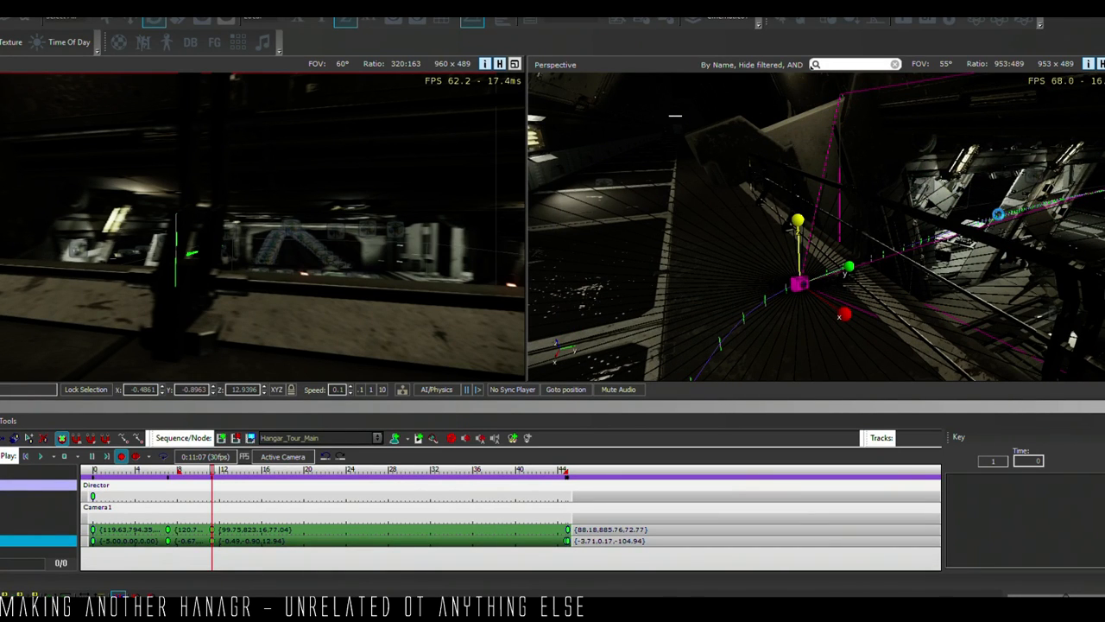
right_click_drag(998, 214, 732, 209)
key("1")
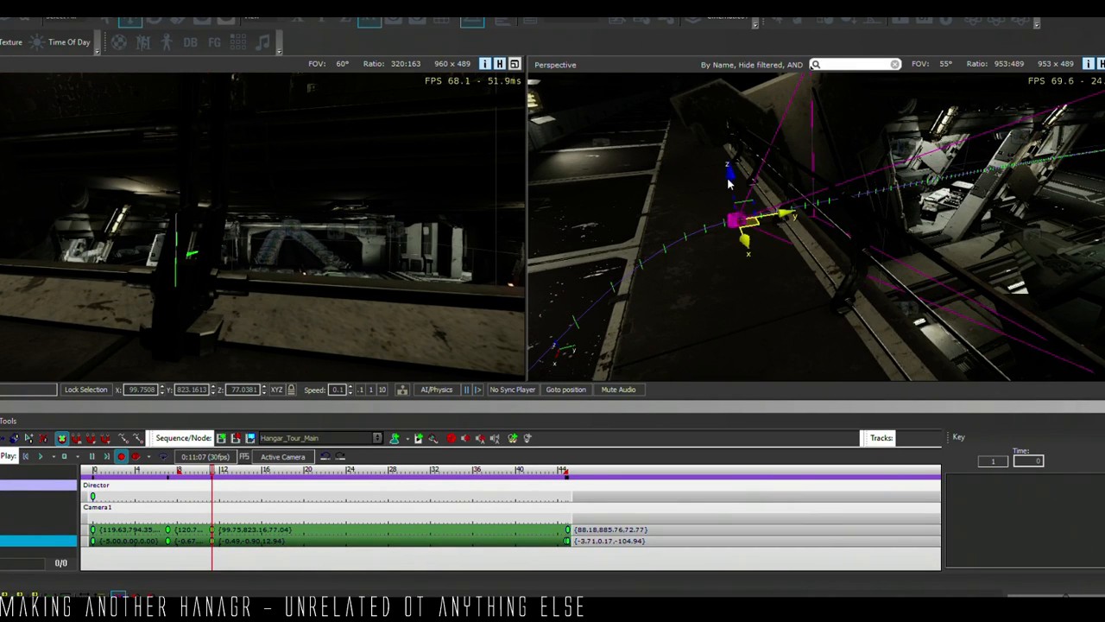
right_click_drag(760, 173, 812, 195)
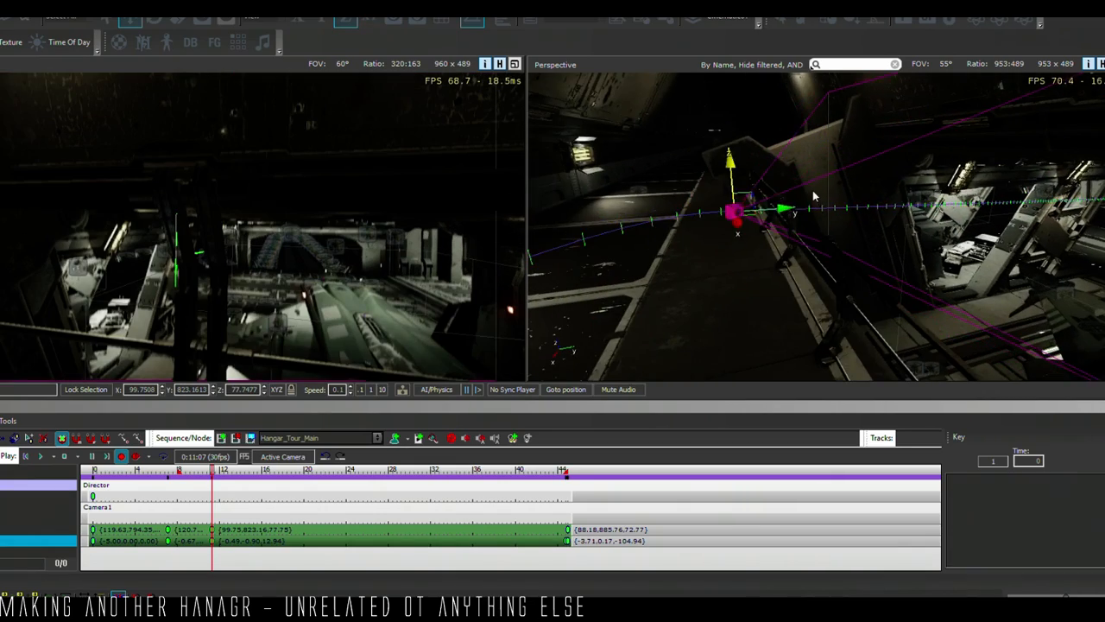
Step: Slide Camera1 slightly along Y and raise it, giving rotation -5.49, -0.90, 12.94
key("2")
right_click_drag(757, 227, 898, 235)
key("1")
left_click_drag(832, 229, 792, 233)
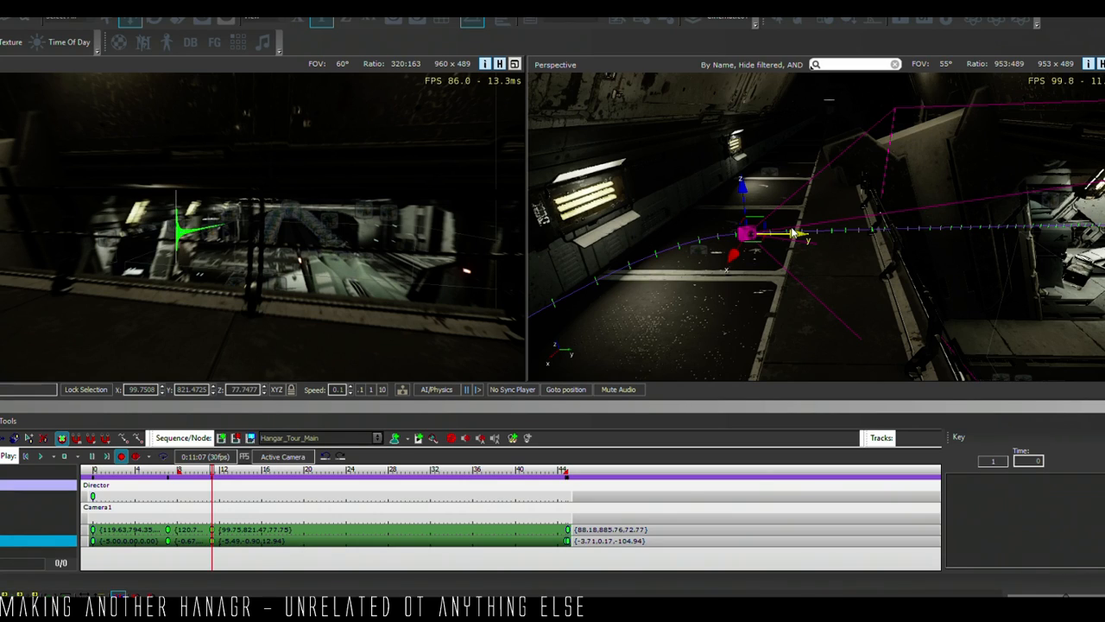
mouse_move(792, 233)
right_mouse_down()
mouse_move(838, 242)
mouse_move(790, 229)
right_mouse_up()
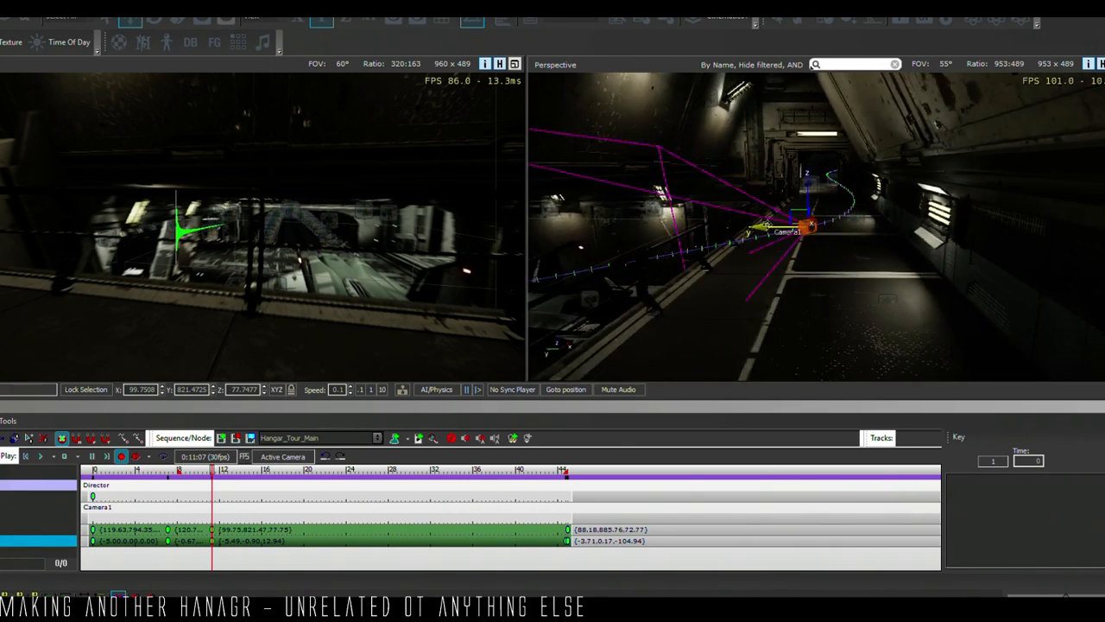
left_click_drag(790, 229, 809, 177)
right_click_drag(851, 237, 893, 269)
Step: Play the sequence back from the start marker to check the motion
key("space")
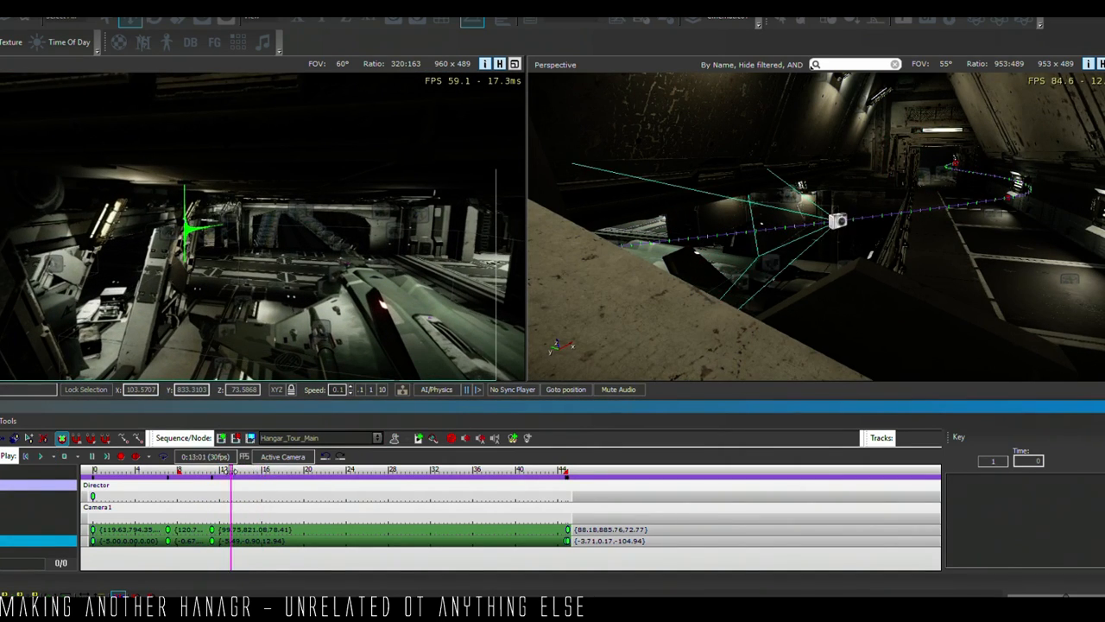
left_click_drag(231, 471, 196, 470)
scroll(217, 529, "up", 3)
scroll(218, 530, "up", 2)
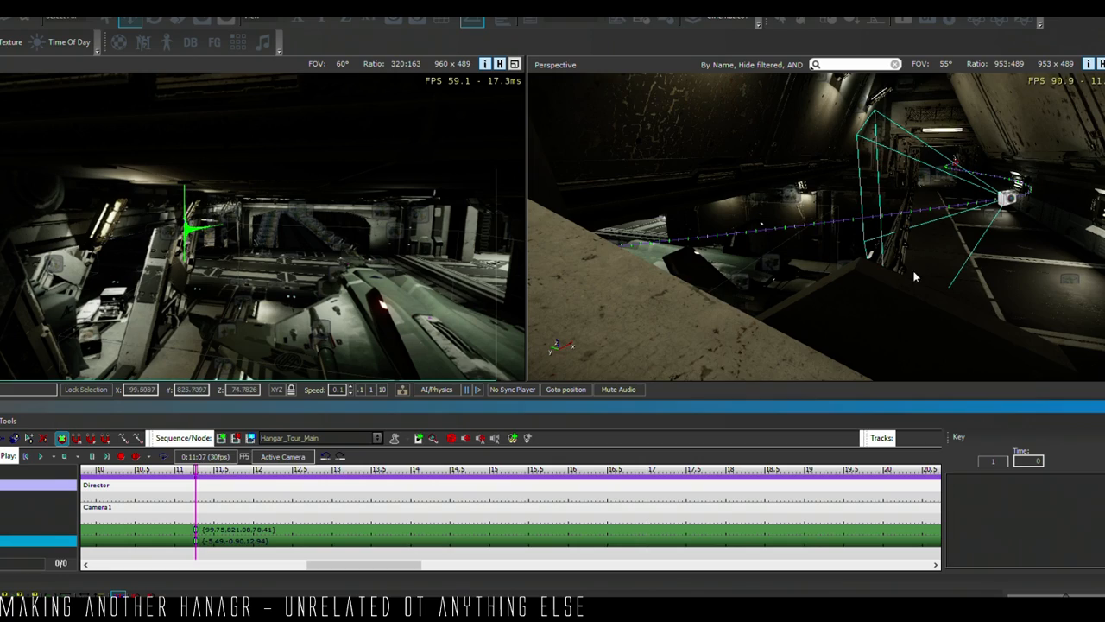
Step: Slide Camera1 along its X axis to 94.79
right_click_drag(915, 276, 941, 276)
left_click(979, 198)
key("w")
right_click_drag(979, 197, 779, 251)
key("d")
left_click_drag(768, 241, 628, 278)
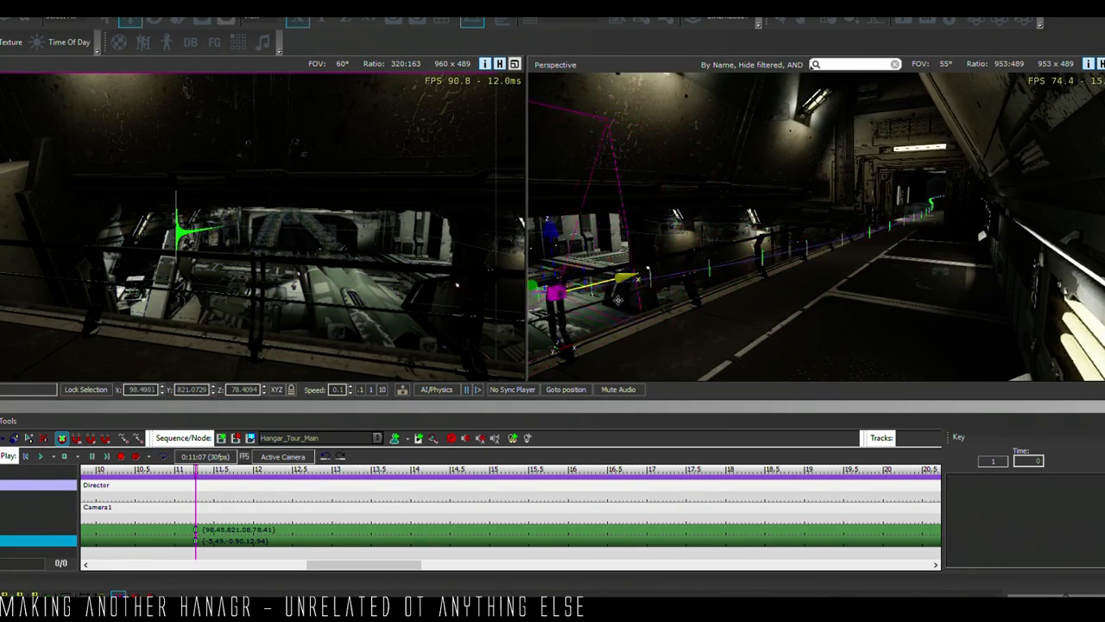
key("s")
right_click_drag(628, 278, 835, 242)
left_click_drag(925, 206, 860, 280)
key("s")
right_click_drag(860, 280, 942, 232)
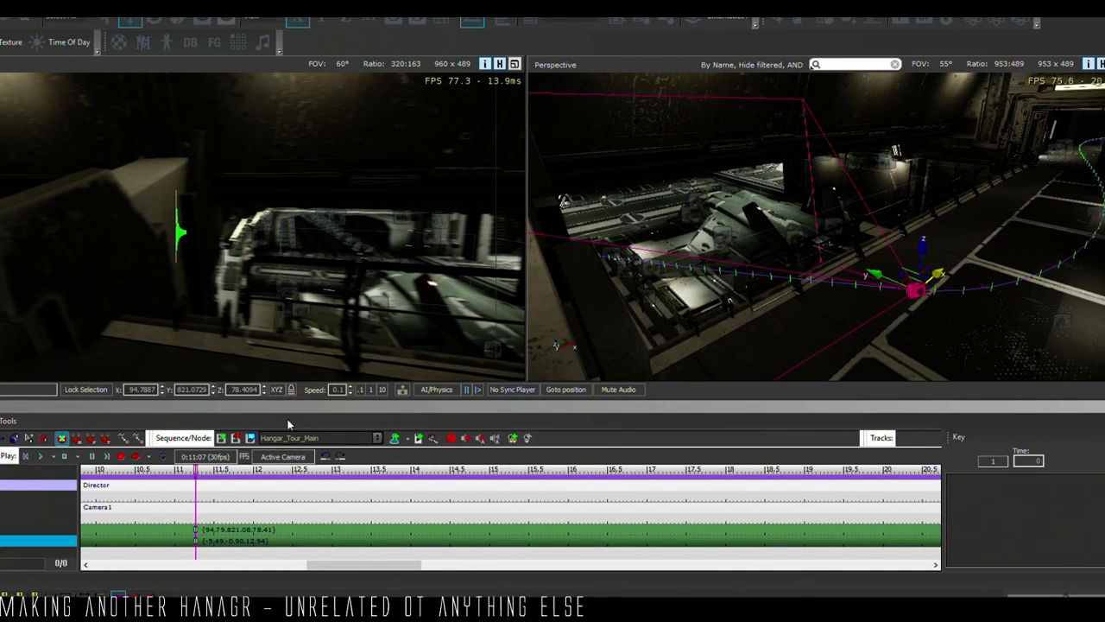
Step: Scrub the timeline forward to about 18 seconds to preview the camera motion
left_click_drag(212, 474, 245, 471)
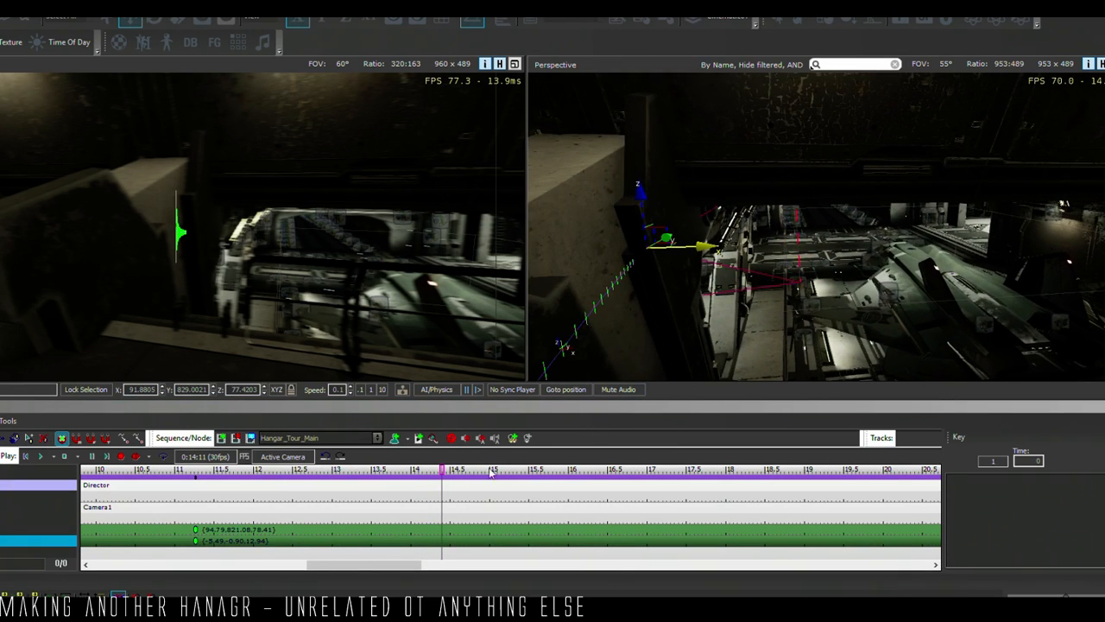
left_click_drag(452, 468, 558, 471)
left_click_drag(730, 477, 750, 481)
scroll(751, 485, "down", 8)
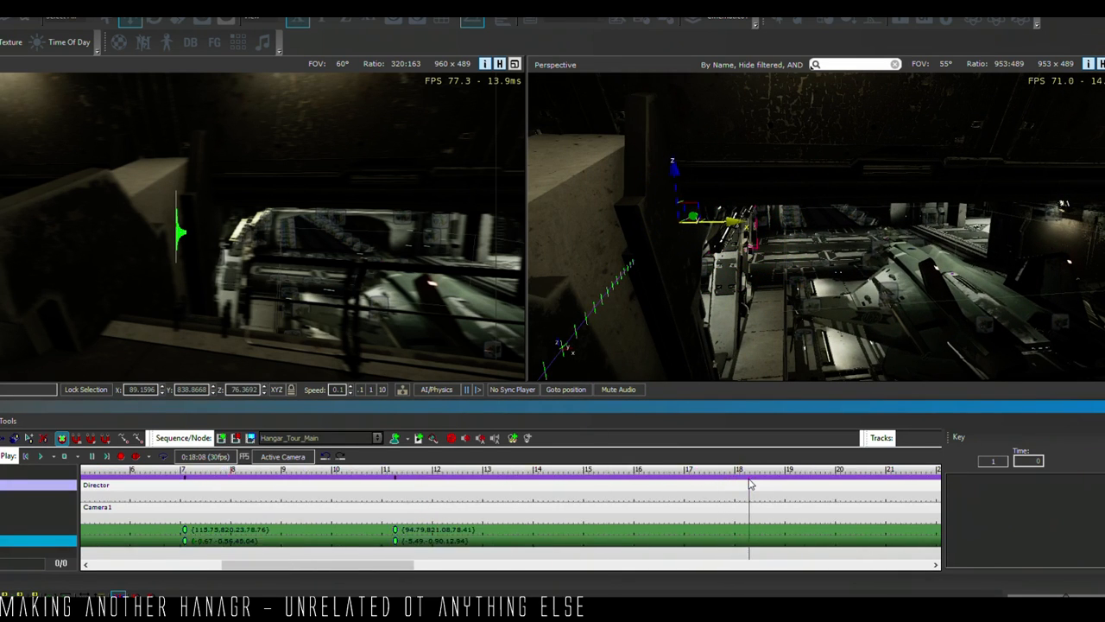
Step: Zoom out the Track View timeline and select Camera1 from the hangar doorway
mouse_move(817, 491)
middle_mouse_down()
mouse_move(641, 481)
mouse_move(834, 491)
middle_mouse_up()
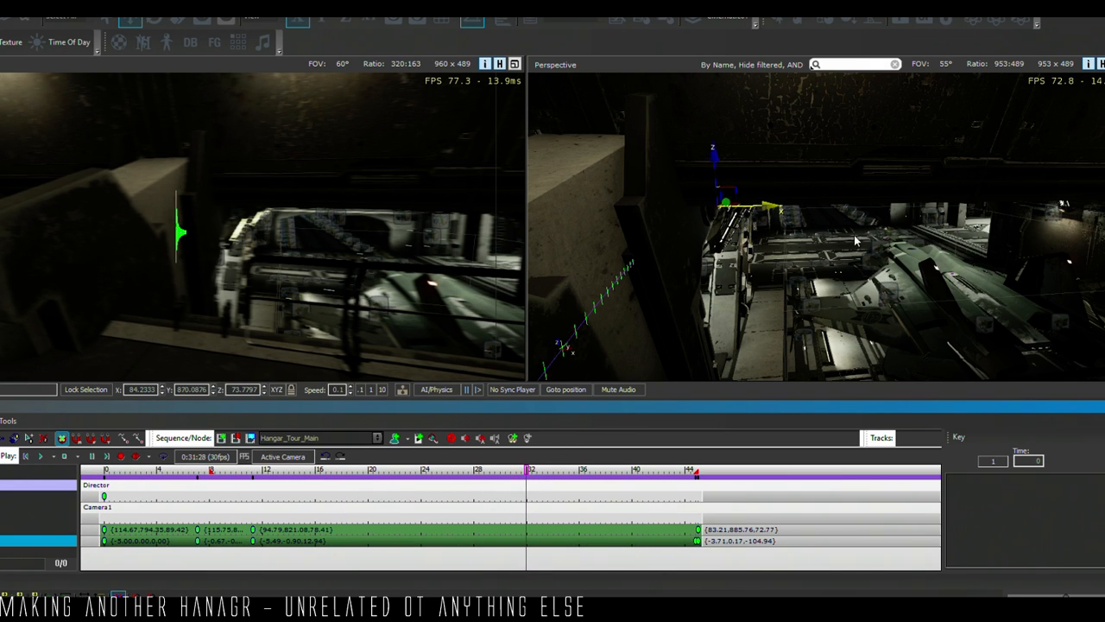
key("w")
right_click_drag(855, 240, 718, 176)
left_click(274, 259)
key("w")
right_click_drag(734, 226, 631, 210)
key("w")
left_click(655, 203)
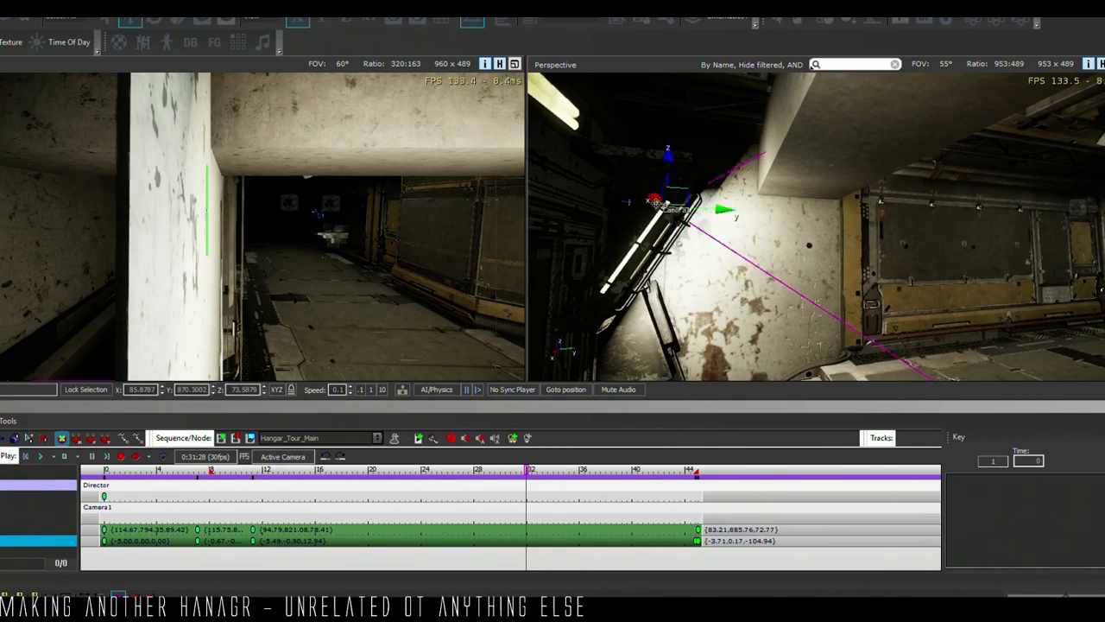
key("s")
right_click_drag(776, 243, 836, 178)
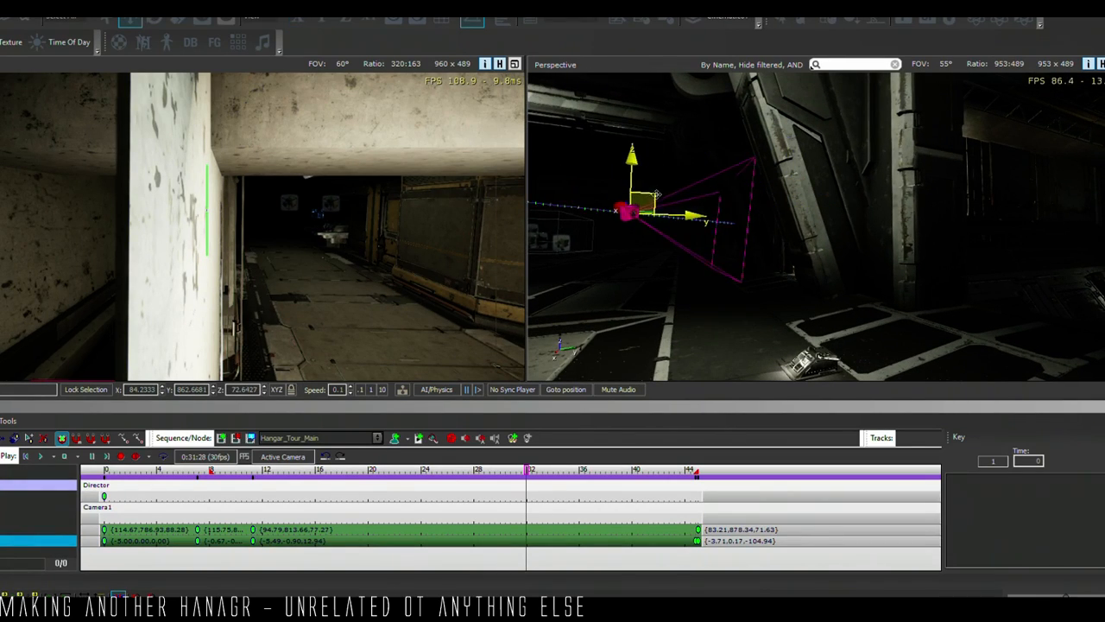
key("s")
right_click_drag(656, 194, 648, 190)
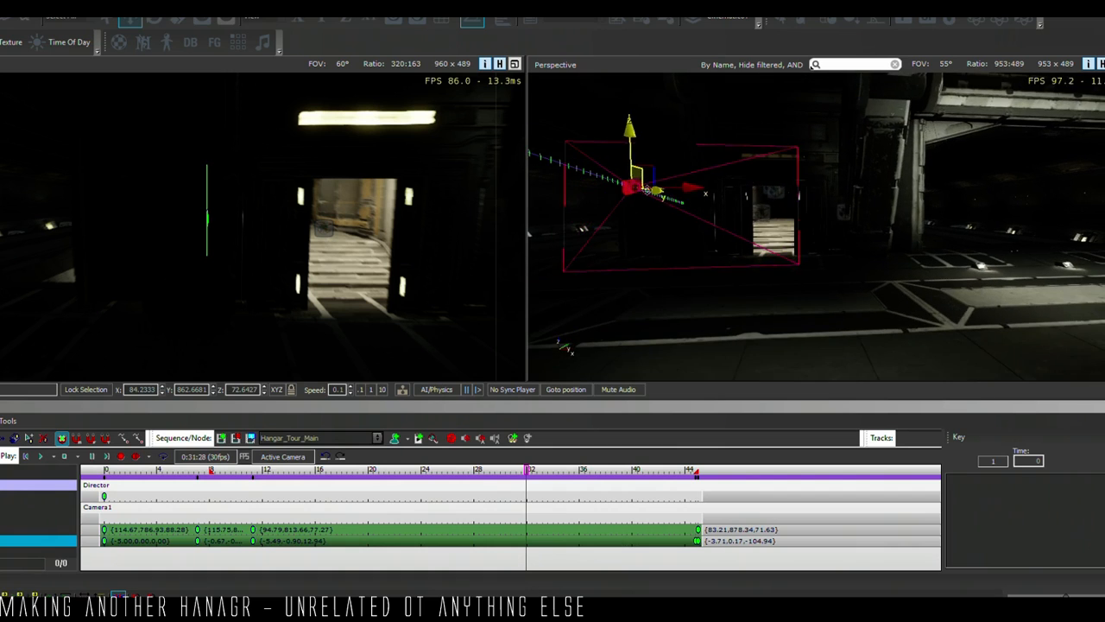
Step: Shift Camera1 along its X axis and move it forward and up
left_click_drag(688, 187, 821, 189)
right_click_drag(819, 189, 812, 177)
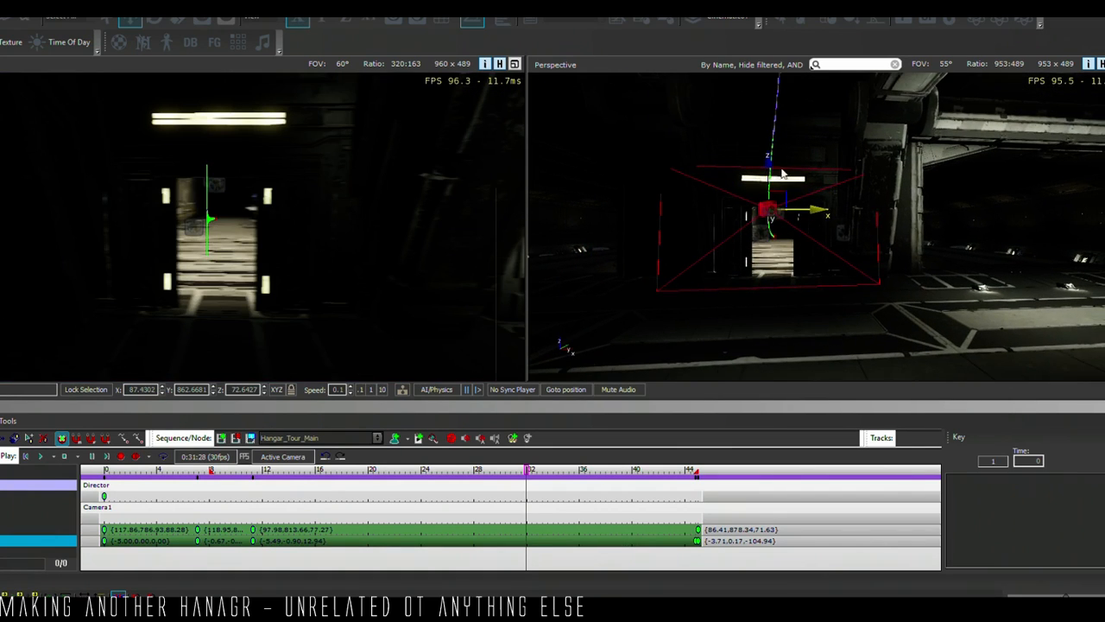
key("3")
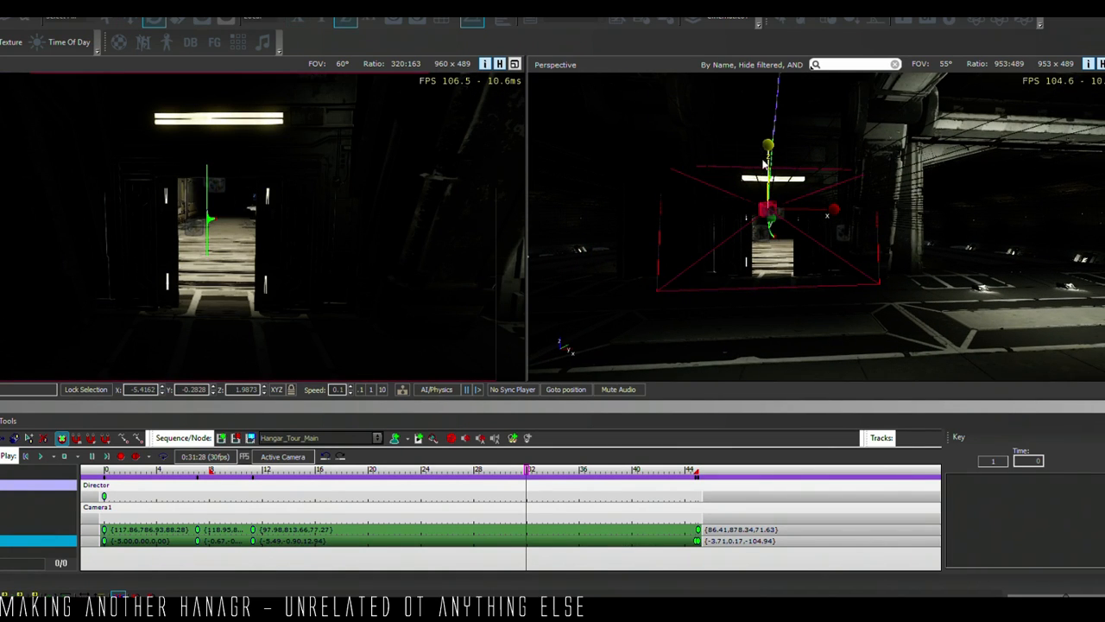
right_click_drag(761, 156, 757, 145)
key("w")
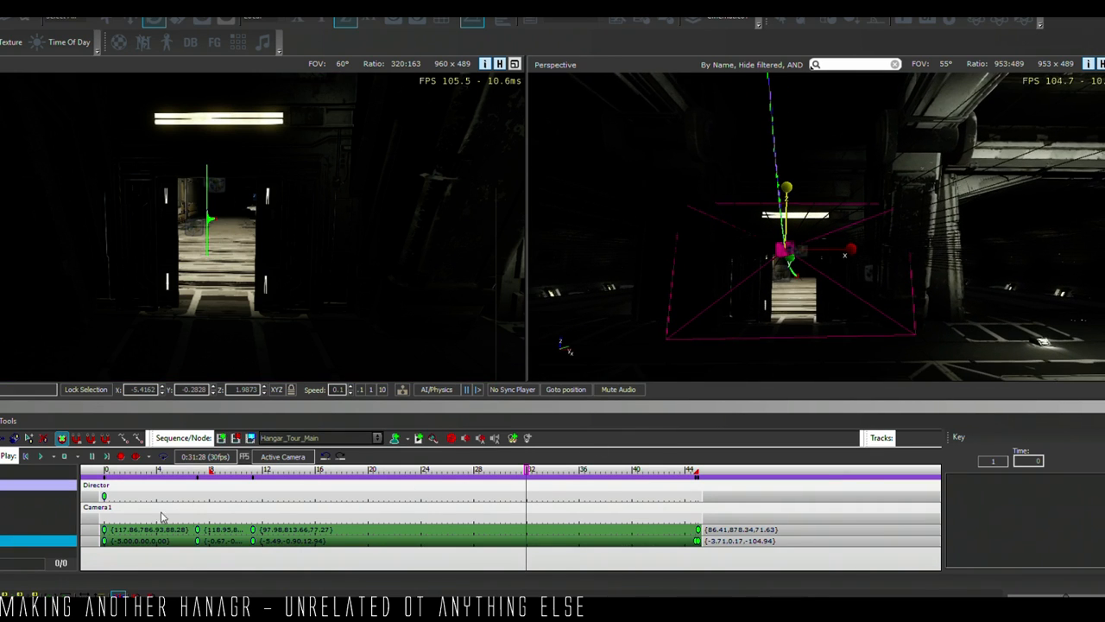
right_click_drag(781, 259, 790, 259)
left_click_drag(787, 248, 607, 308)
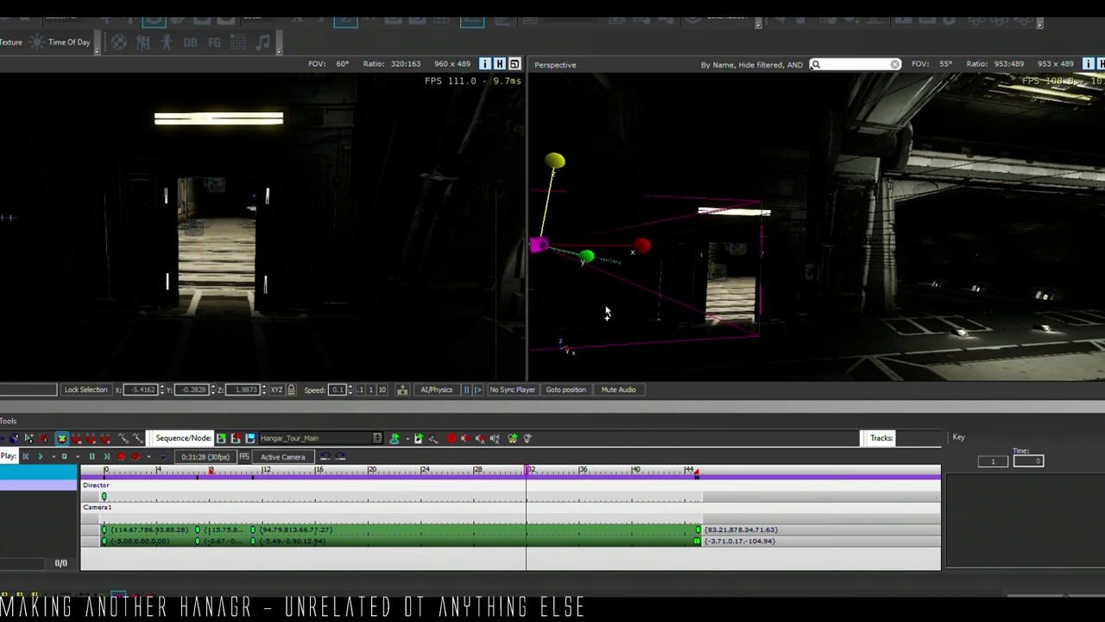
right_click_drag(606, 308, 600, 315)
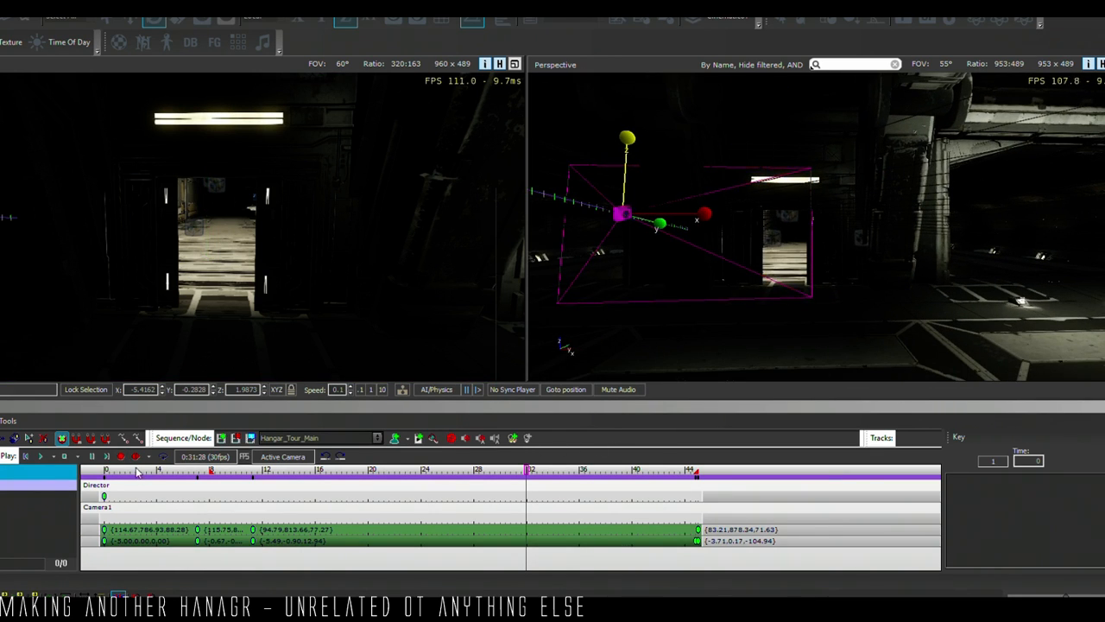
right_click_drag(563, 312, 606, 311)
key("2")
left_click_drag(659, 221, 759, 190)
Step: Shift Camera1's path back along X to 89.20, restoring the key offsets
left_click(708, 289)
key("w")
right_click_drag(715, 293, 760, 255)
left_click(799, 261)
left_click_drag(760, 256, 809, 252)
right_click_drag(809, 252, 796, 255)
key("s")
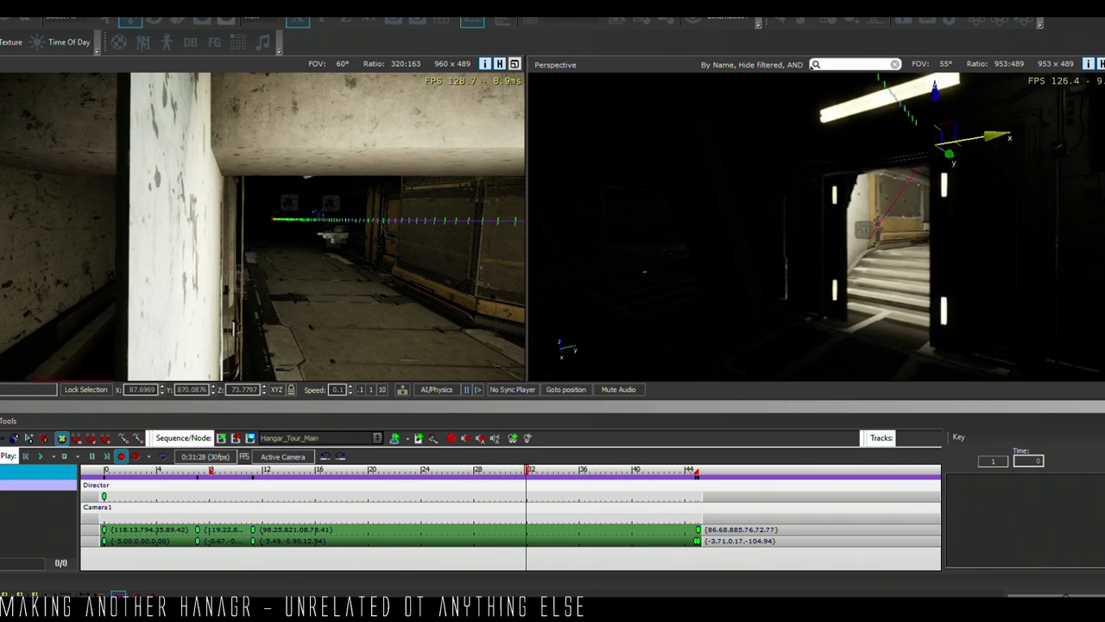
left_click_drag(827, 258, 900, 250)
left_click(760, 289)
right_click_drag(747, 290, 591, 428)
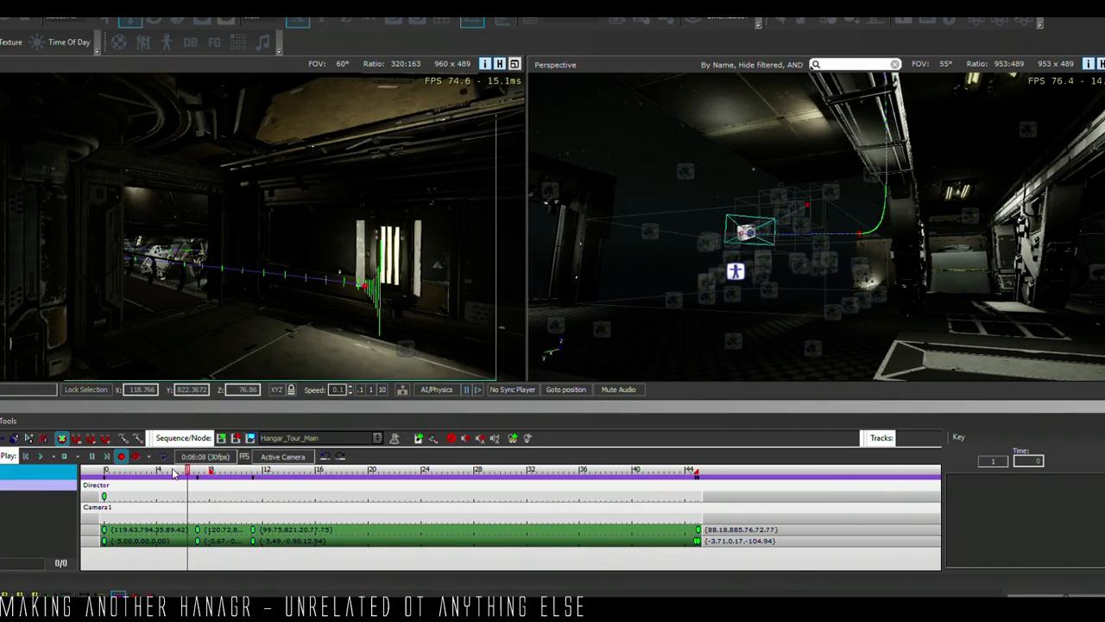
Step: Push Camera1 out of the corridor into the hangar to 88.60, 858.34, 73.15
left_click_drag(173, 474, 570, 493)
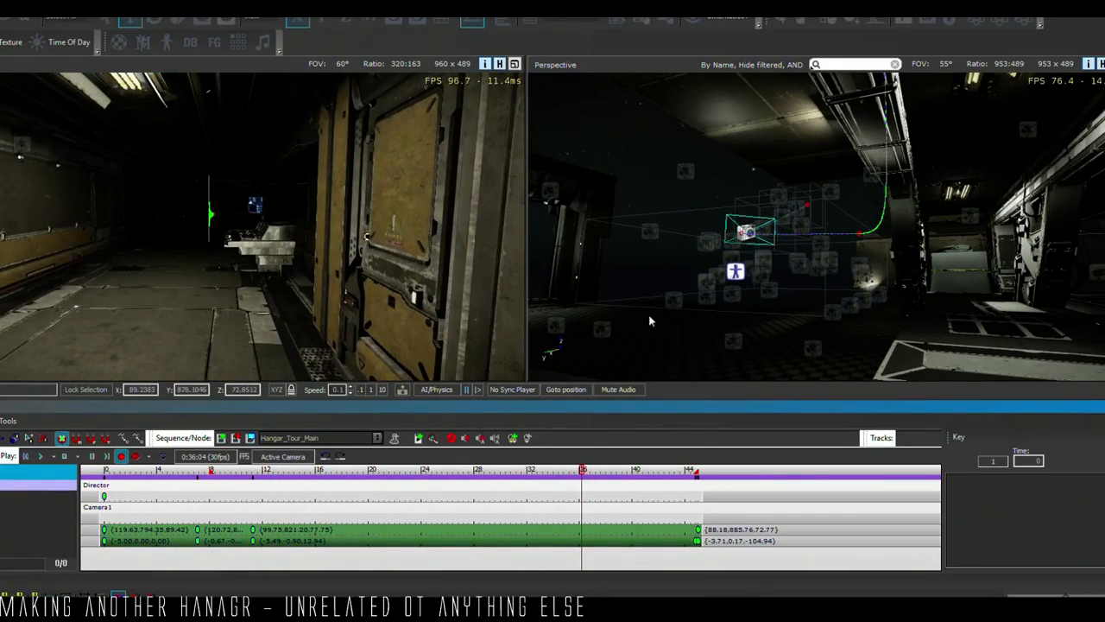
right_click_drag(733, 265, 734, 271)
mouse_move(736, 212)
right_mouse_down()
mouse_move(894, 214)
mouse_move(751, 226)
right_mouse_up()
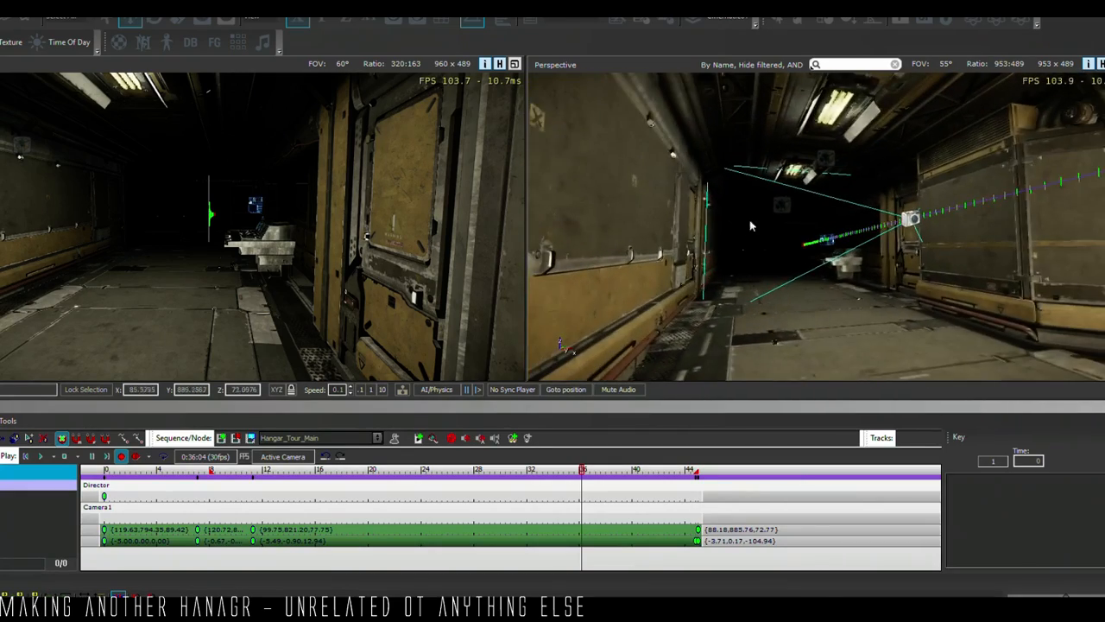
left_click(914, 217)
right_click_drag(914, 216, 592, 303)
left_click_drag(582, 291, 924, 227)
right_click_drag(923, 227, 833, 208)
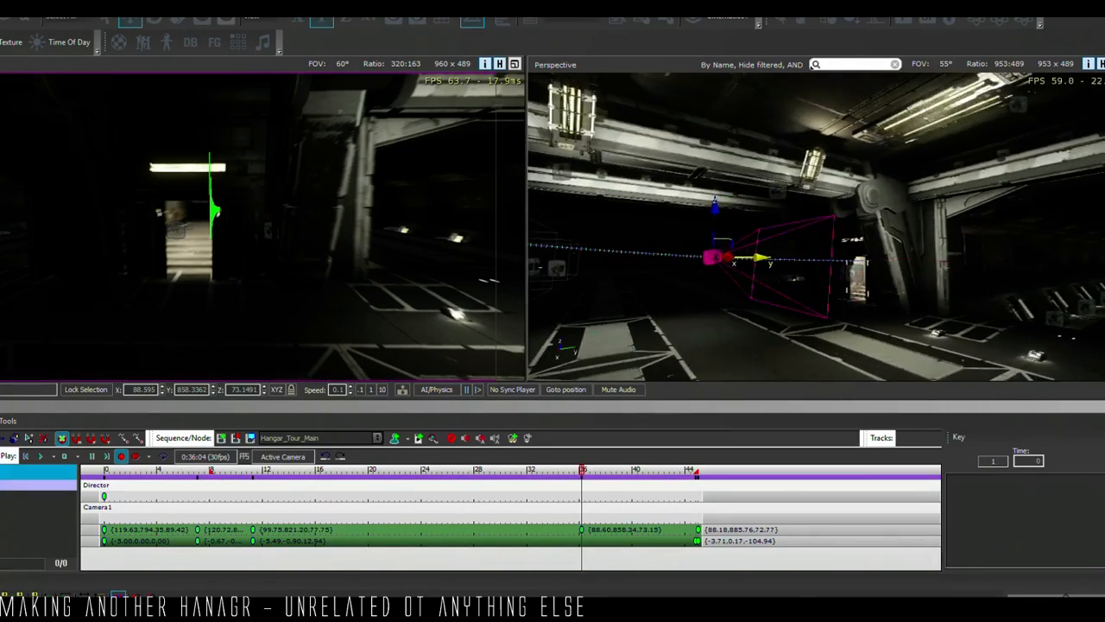
Step: Rotate Camera1 toward the hangar to -2.05, -0.35, -79.13, setting the key at 36
key("3")
left_click_drag(723, 207, 738, 241)
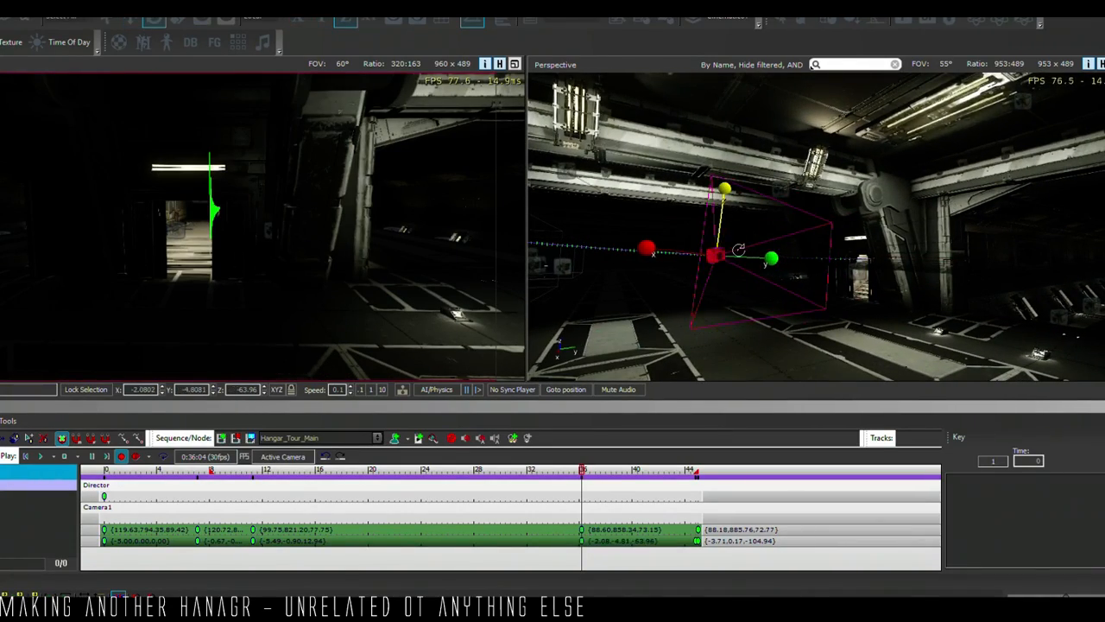
right_click_drag(738, 249, 678, 252)
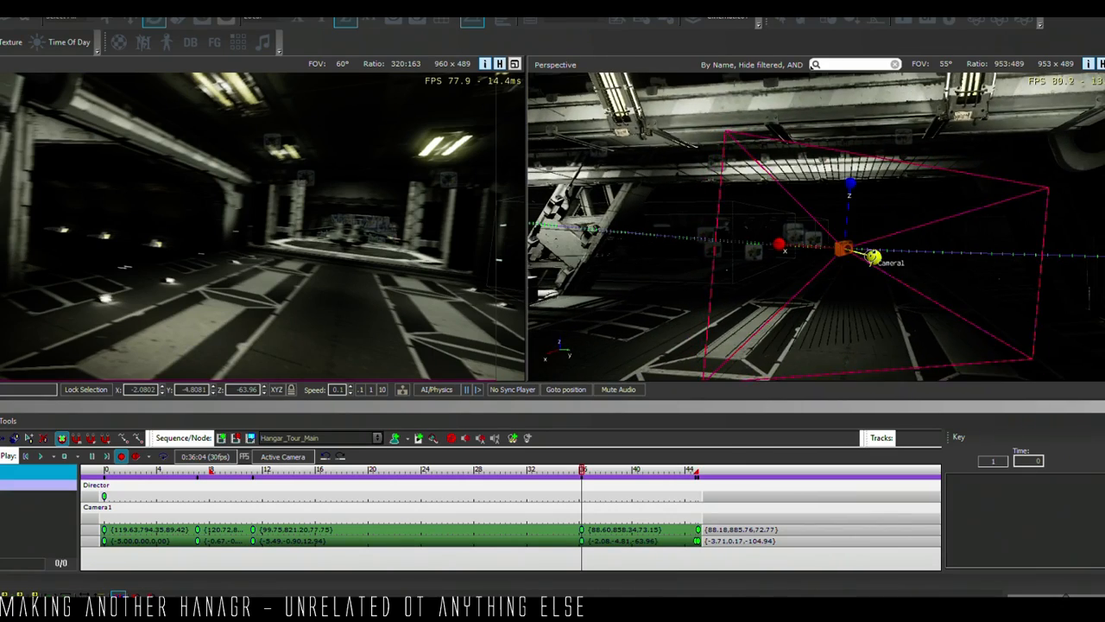
left_click_drag(873, 257, 874, 257)
right_click_drag(874, 258, 932, 271)
key("w")
right_click_drag(836, 198, 829, 196)
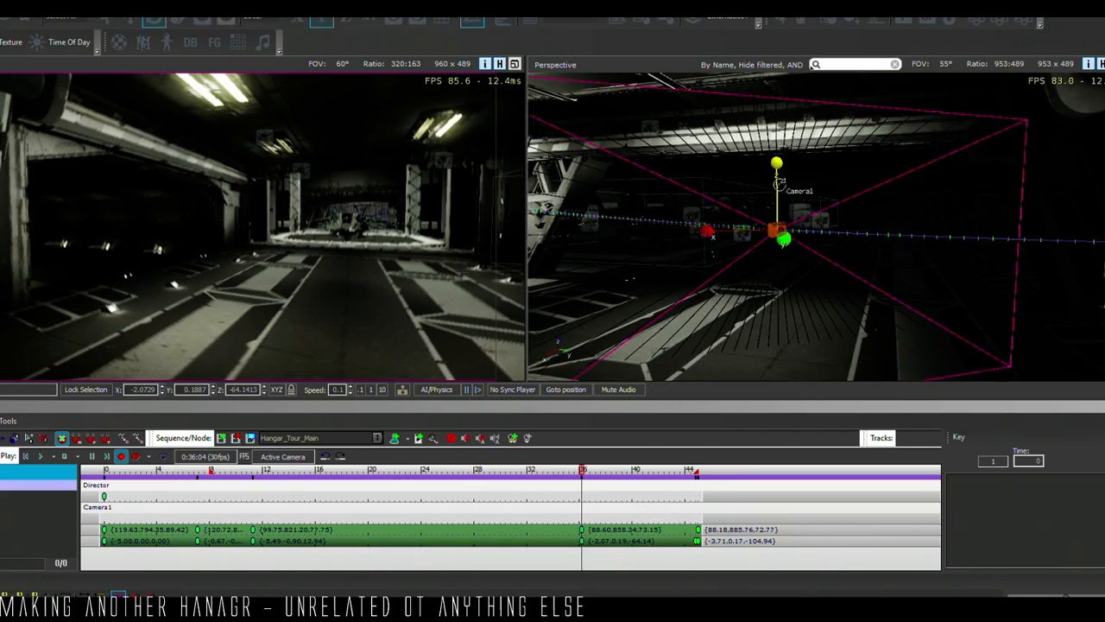
left_click_drag(780, 183, 835, 215)
right_click_drag(904, 231, 897, 235)
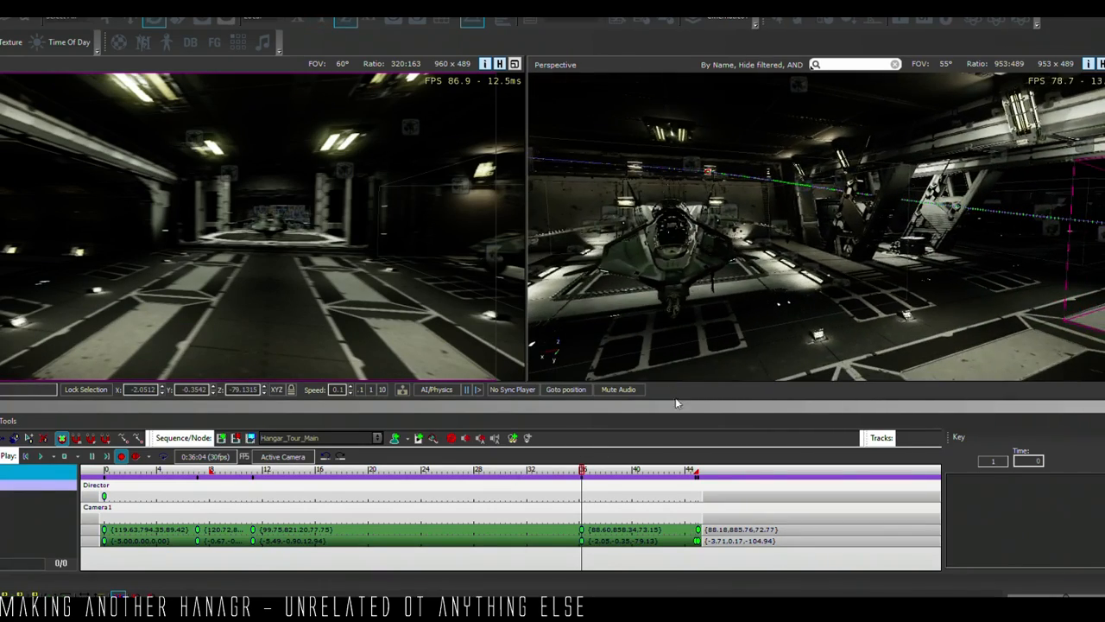
left_click(505, 469)
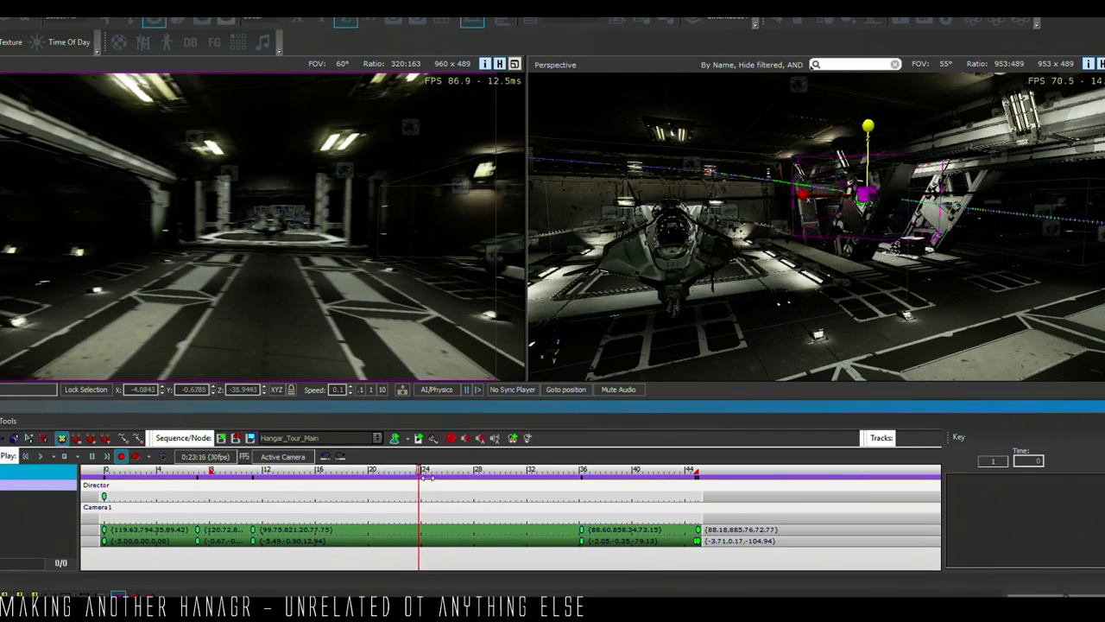
Step: Move Camera1 deeper into the hangar for the ~17 s key, at position 96.09, 852.78, 73.32
left_click_drag(369, 470, 277, 470)
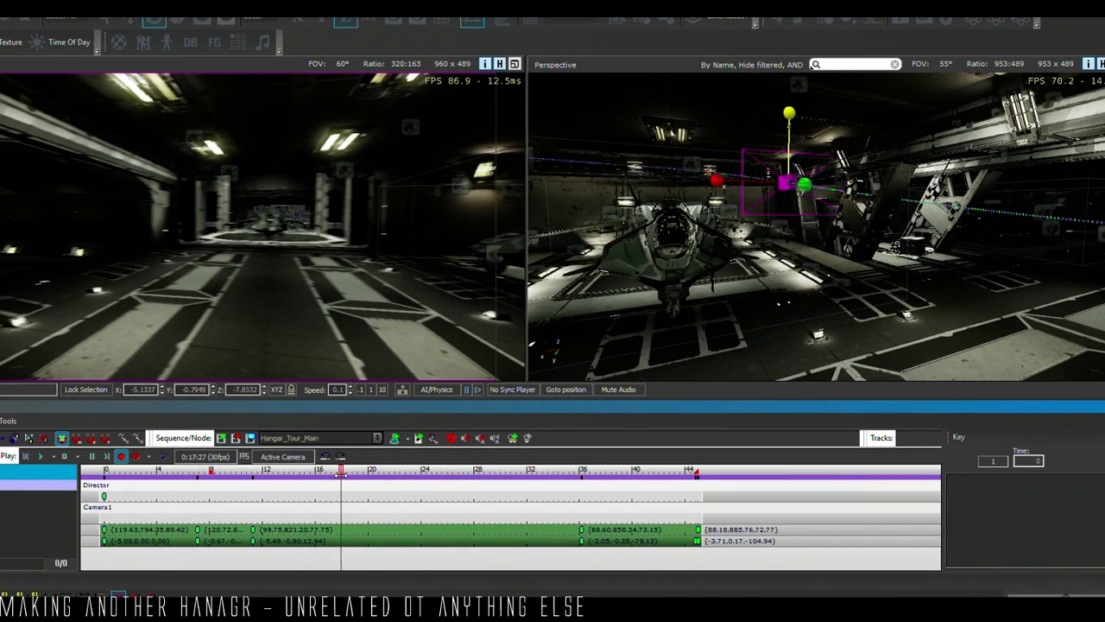
right_click_drag(699, 263, 704, 259)
key("2")
left_click_drag(720, 201, 883, 204)
left_click(681, 206)
right_click_drag(883, 204, 885, 204)
right_click_drag(924, 250, 841, 225)
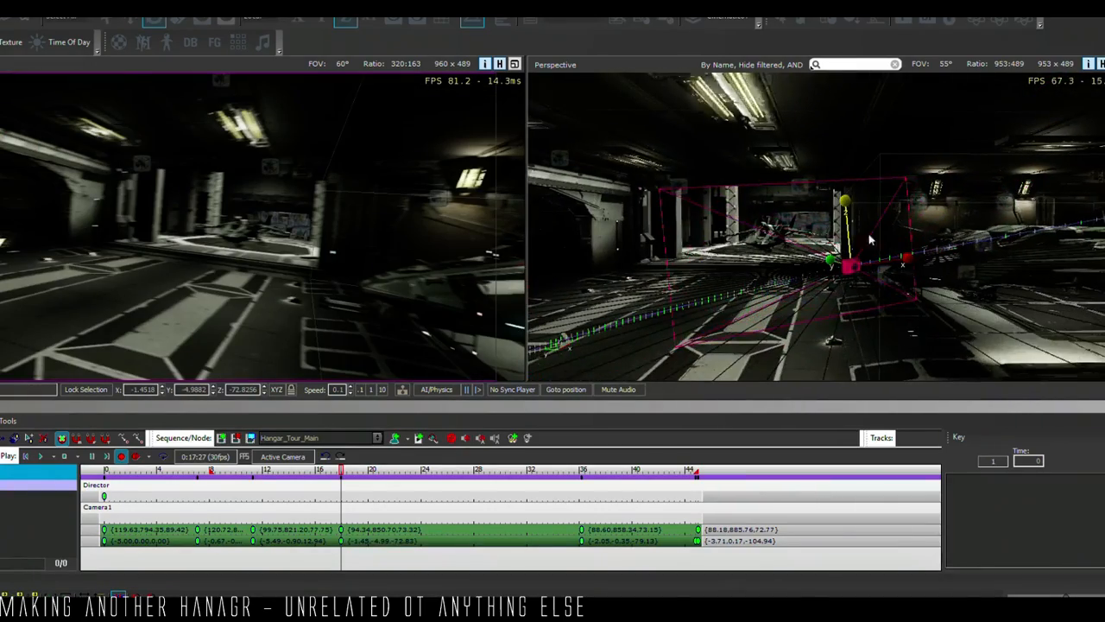
left_click_drag(849, 228, 839, 257)
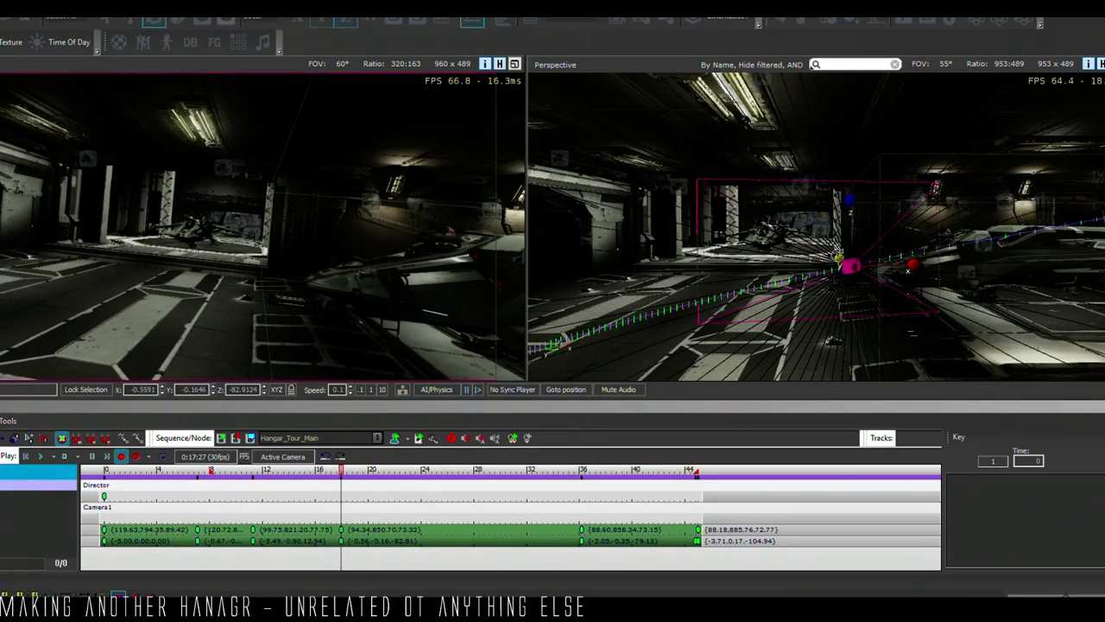
right_click_drag(840, 257, 844, 248)
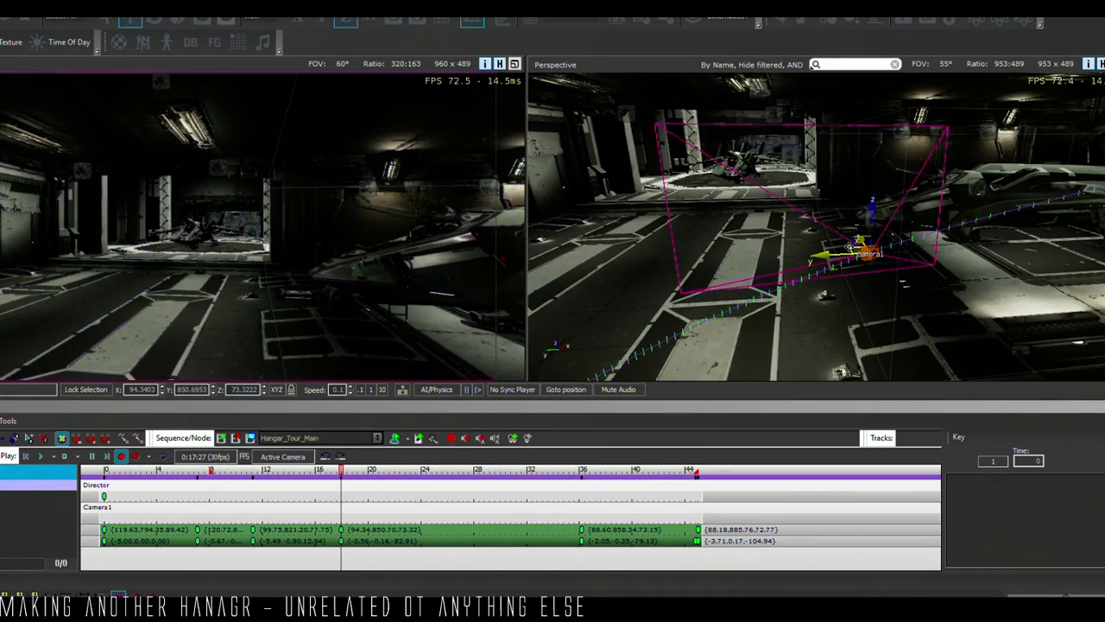
left_click_drag(750, 226, 745, 224)
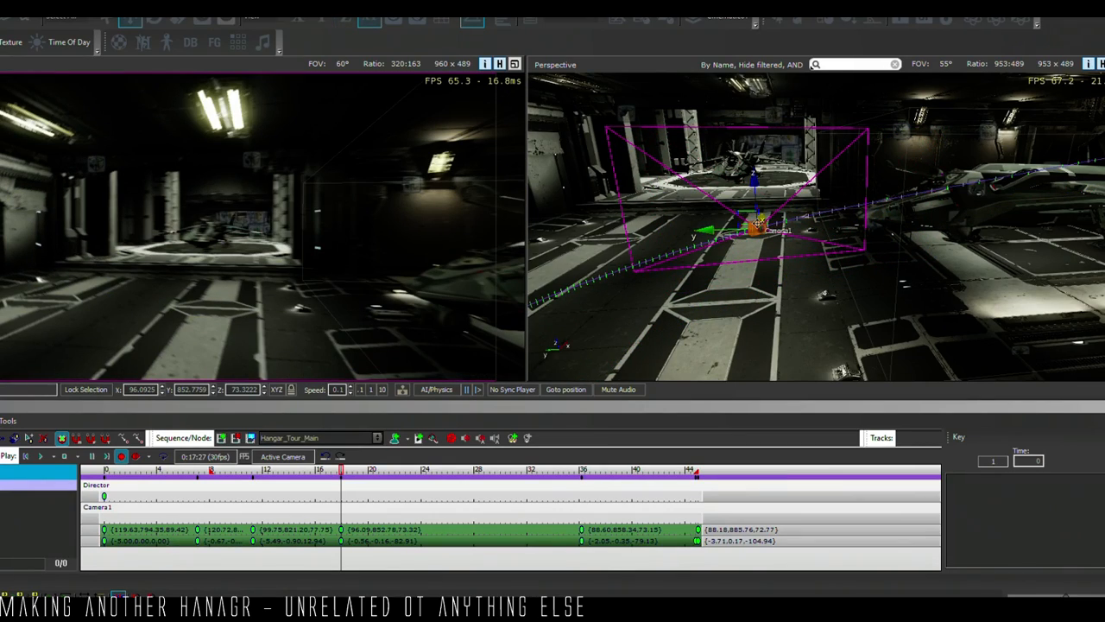
right_click_drag(751, 226, 604, 362)
key("space")
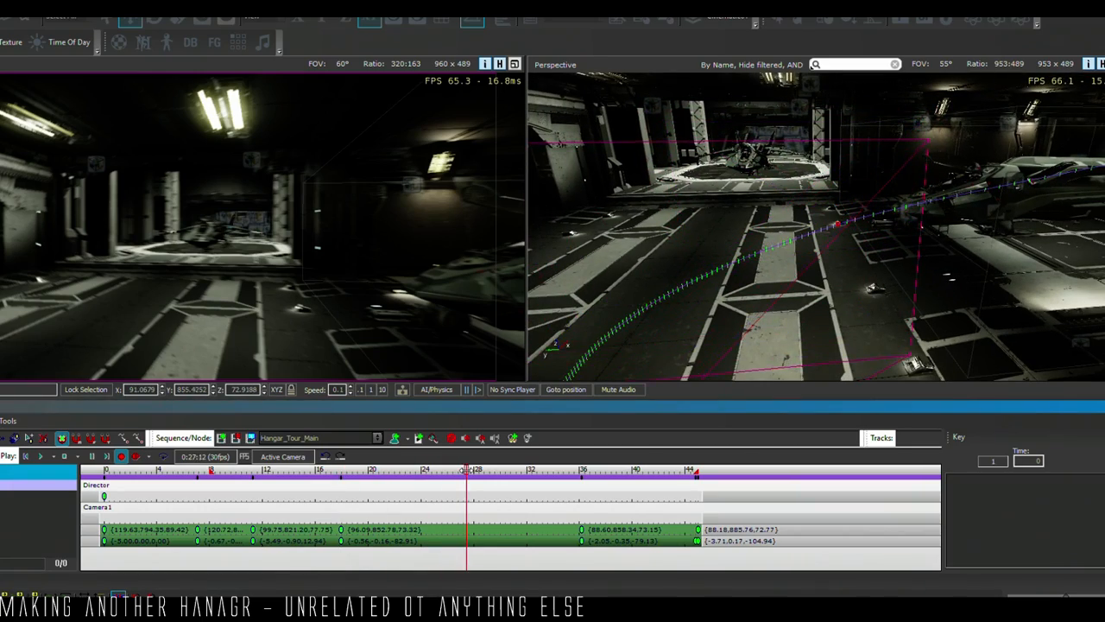
Step: Align Camera1 to reframed views, adding keys around 27 and 32 seconds circling the ship
right_click_drag(732, 315, 733, 315)
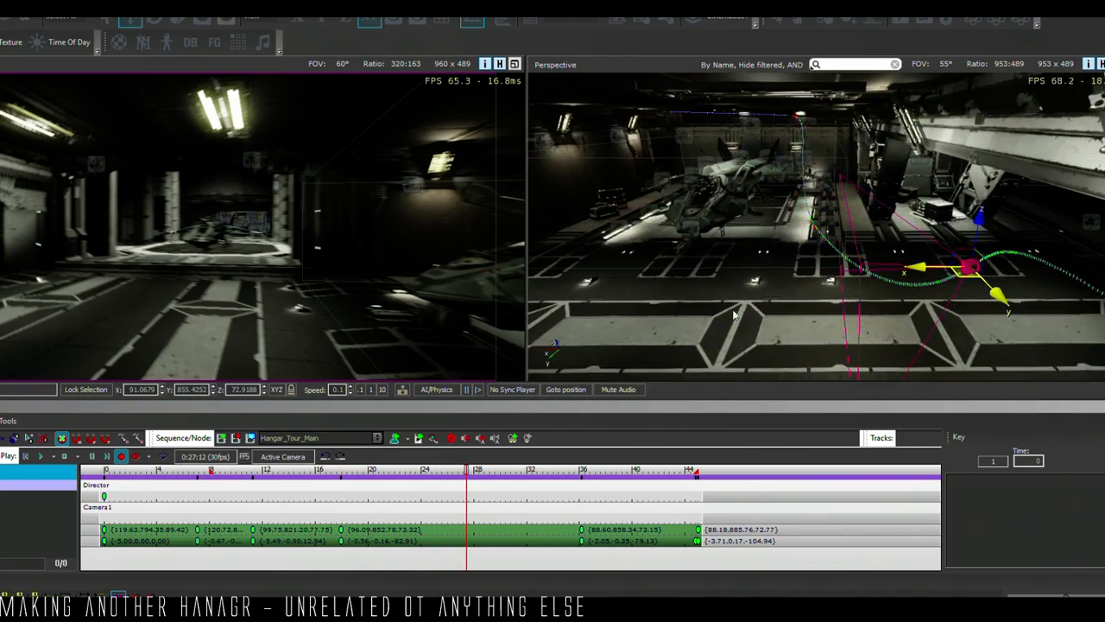
key("w")
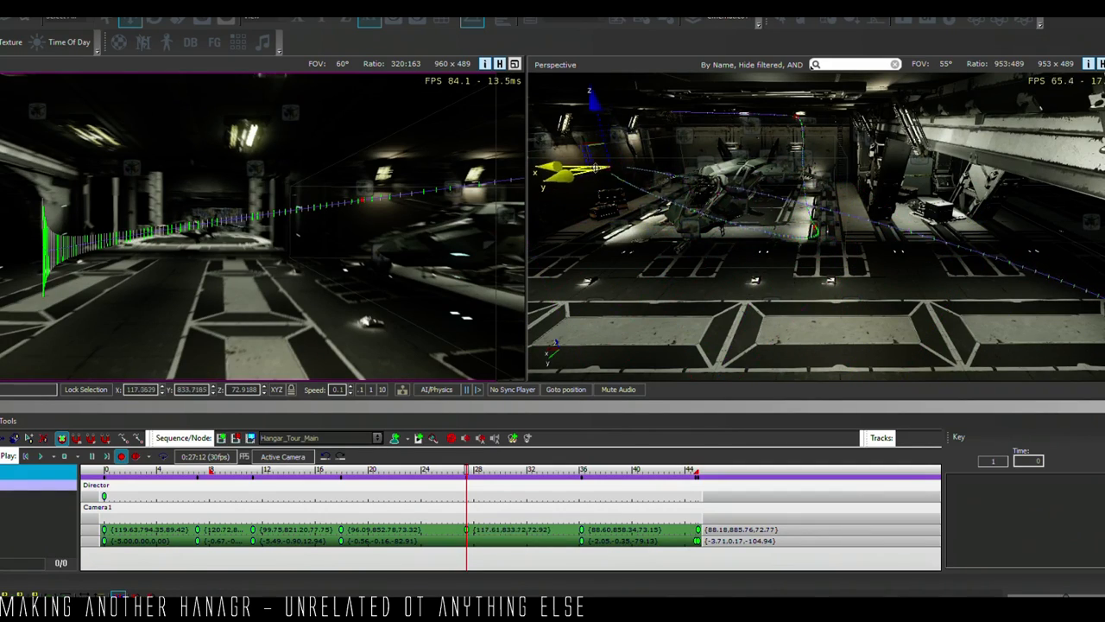
right_click_drag(733, 315, 955, 223)
key("w")
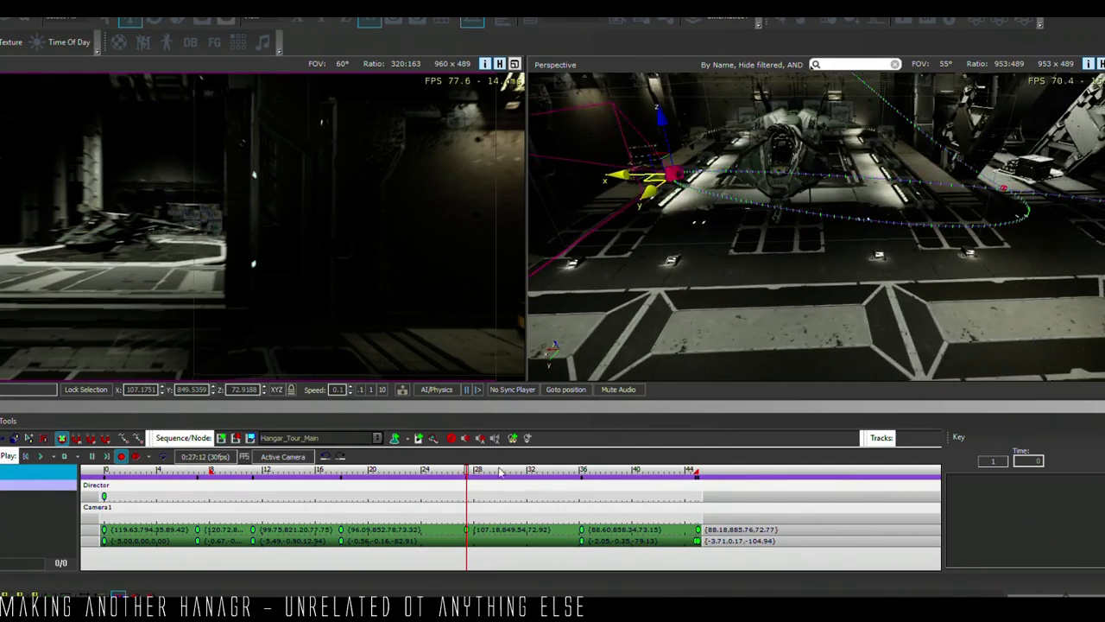
key("w")
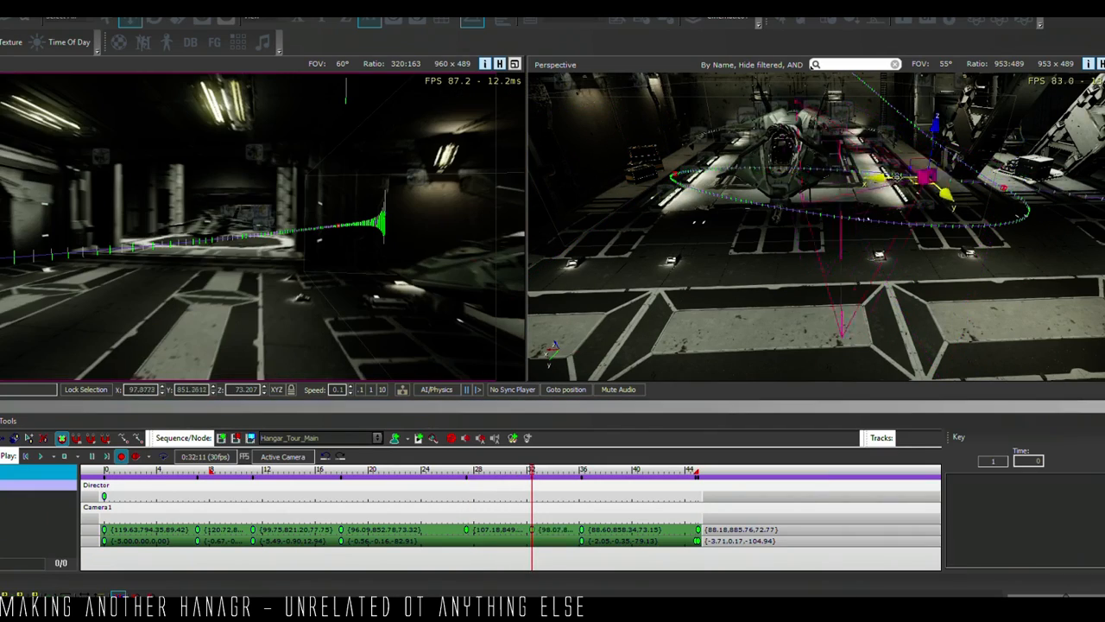
Step: Return the playhead to about 27.4 seconds and zoom the timeline, framing Camera1 beside the ship
right_click_drag(693, 238, 693, 239)
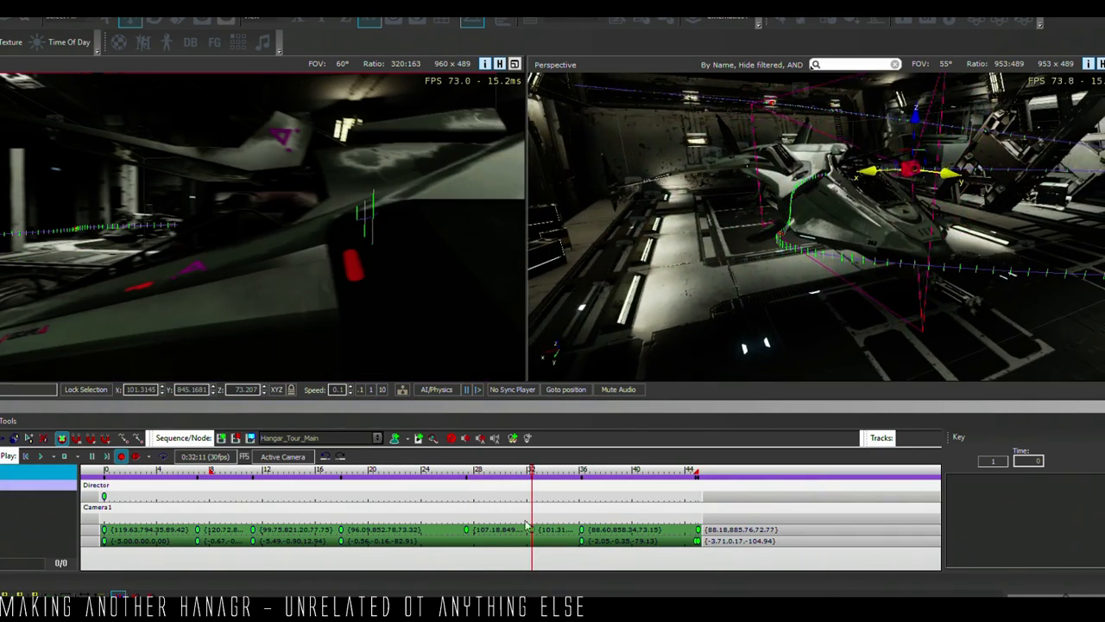
left_click(469, 472)
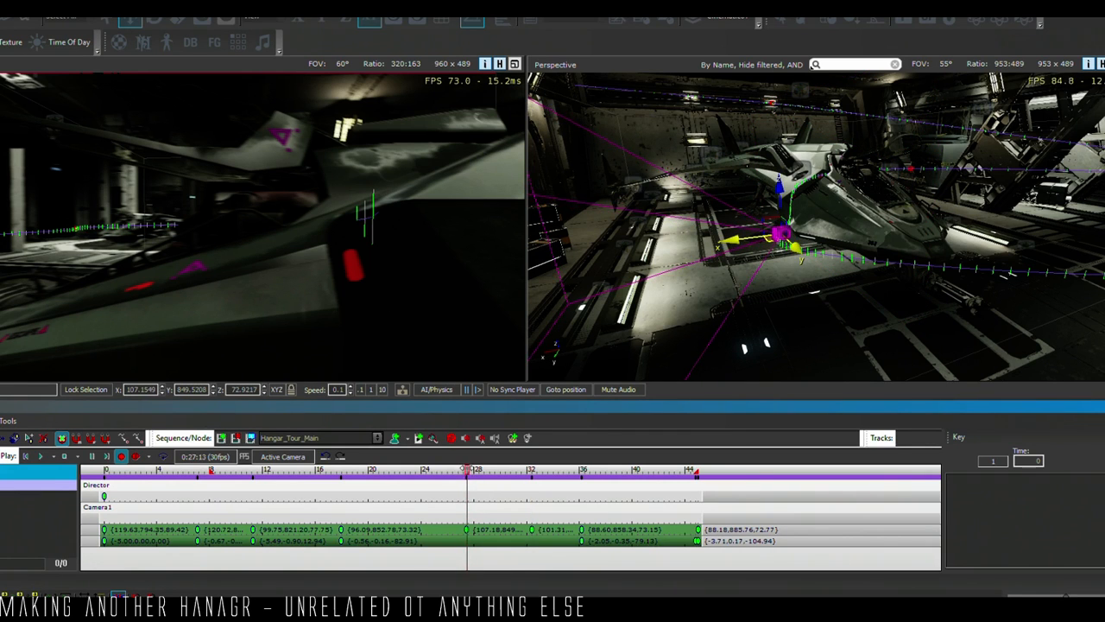
scroll(468, 515, "up", 3)
scroll(468, 515, "up", 10)
right_click_drag(741, 277, 740, 277)
right_click_drag(697, 307, 697, 307)
Step: Yaw Camera1 to Z 79.87 and nudge it along X to 108.87, 848.60, 72.92
key("2")
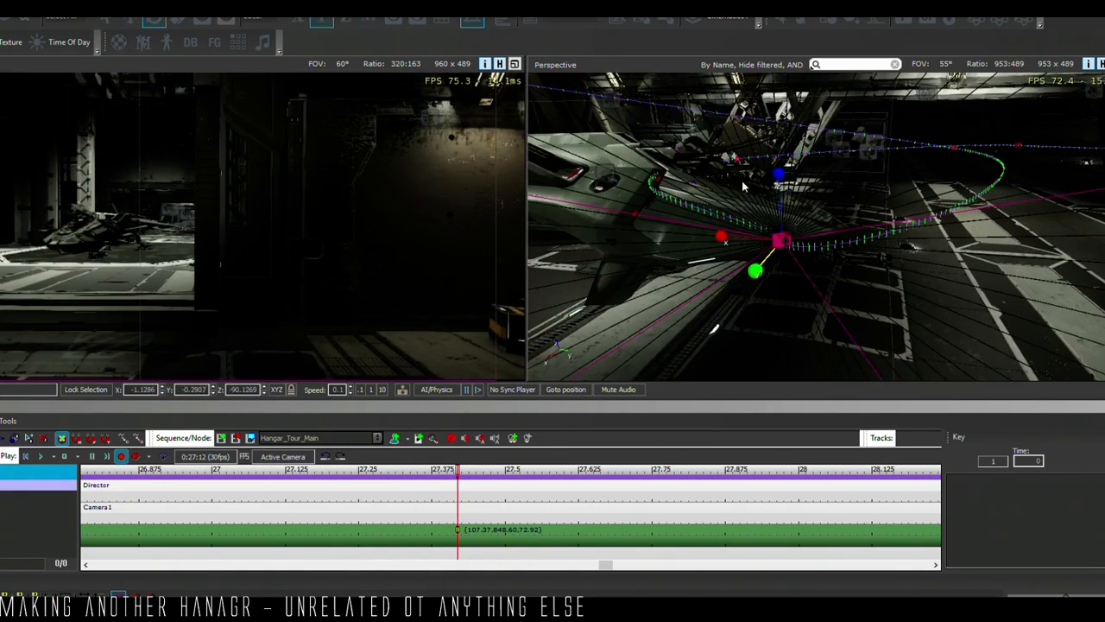
left_click_drag(778, 177, 829, 177)
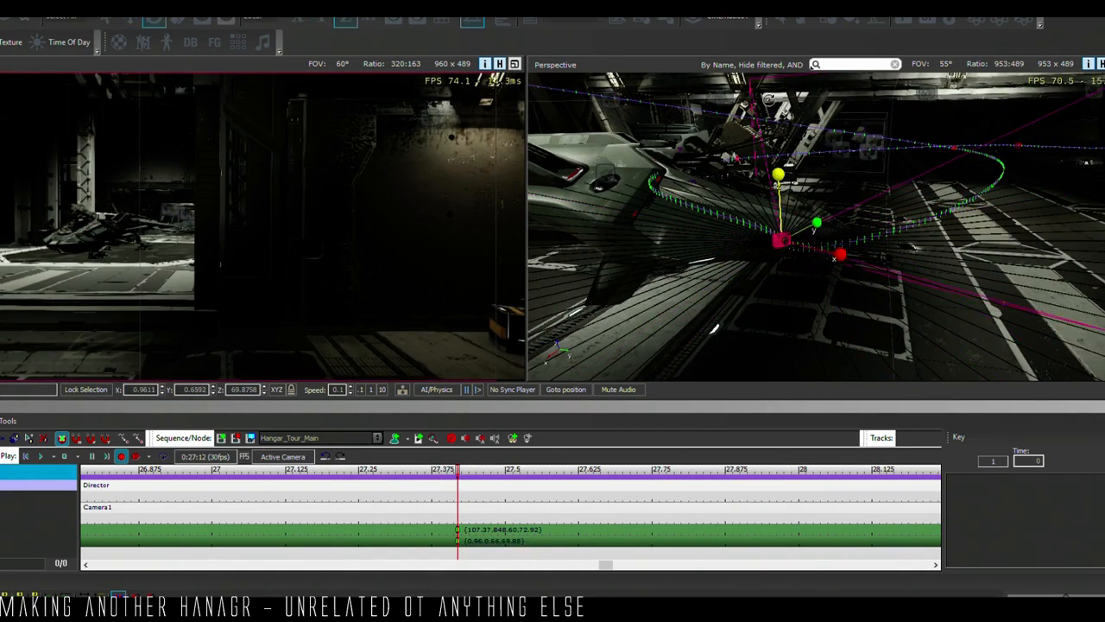
right_click_drag(713, 328, 716, 274)
left_click_drag(763, 222, 786, 223)
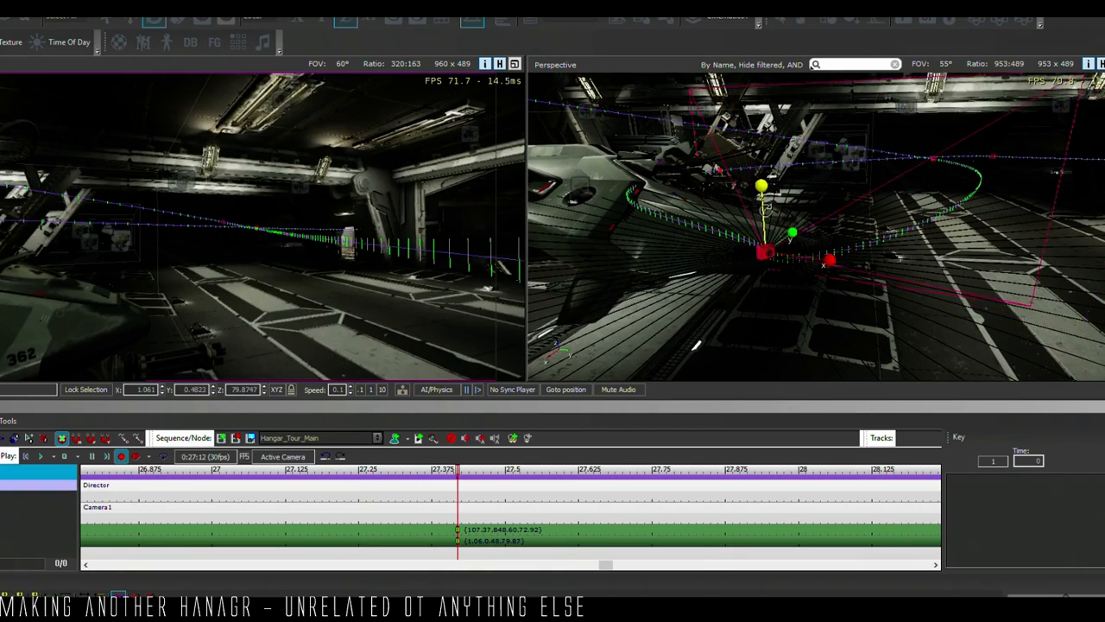
scroll(798, 304, "up", 2)
key("1")
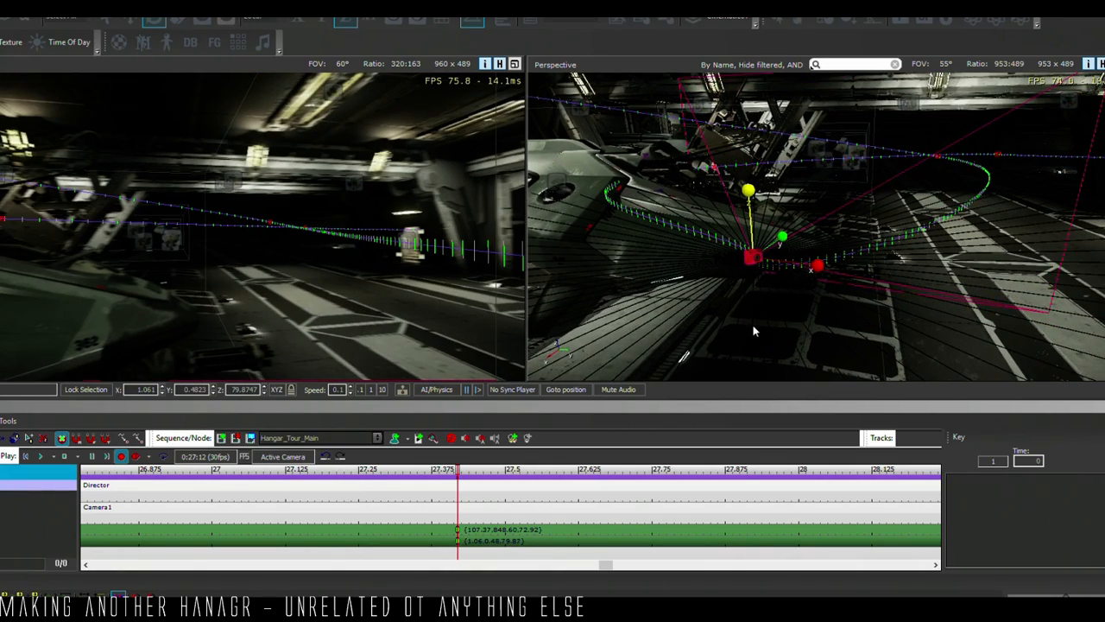
right_click_drag(791, 313, 742, 282)
left_click_drag(721, 269, 741, 281)
right_click_drag(741, 281, 747, 273)
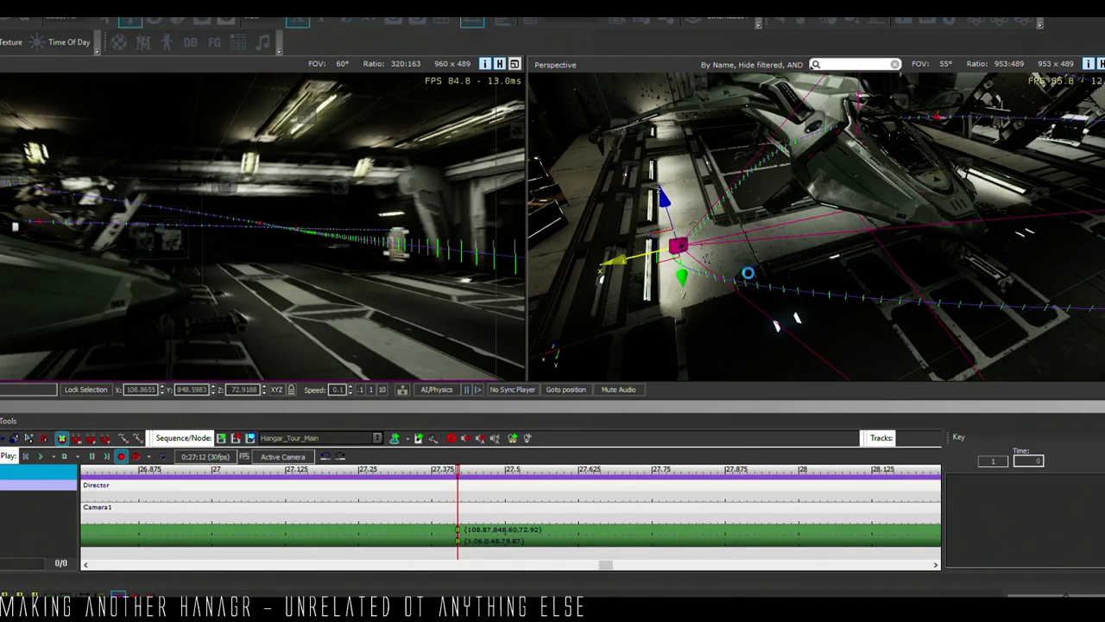
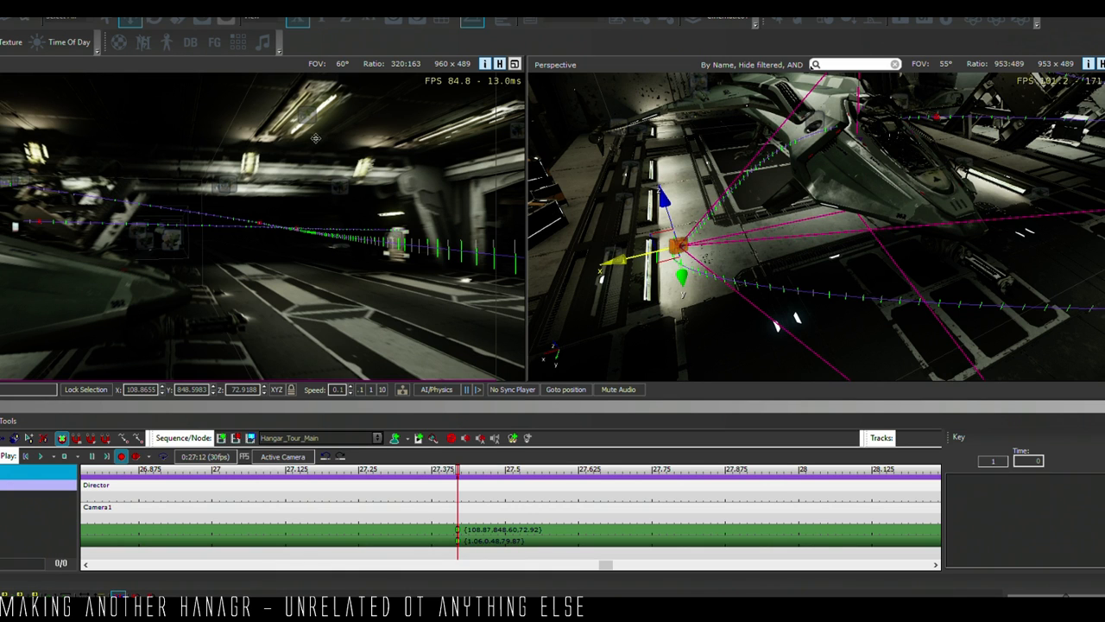
Step: Scrub to the key near 32 seconds and raise Camera1 to height 74.56
right_click_drag(680, 246, 637, 204)
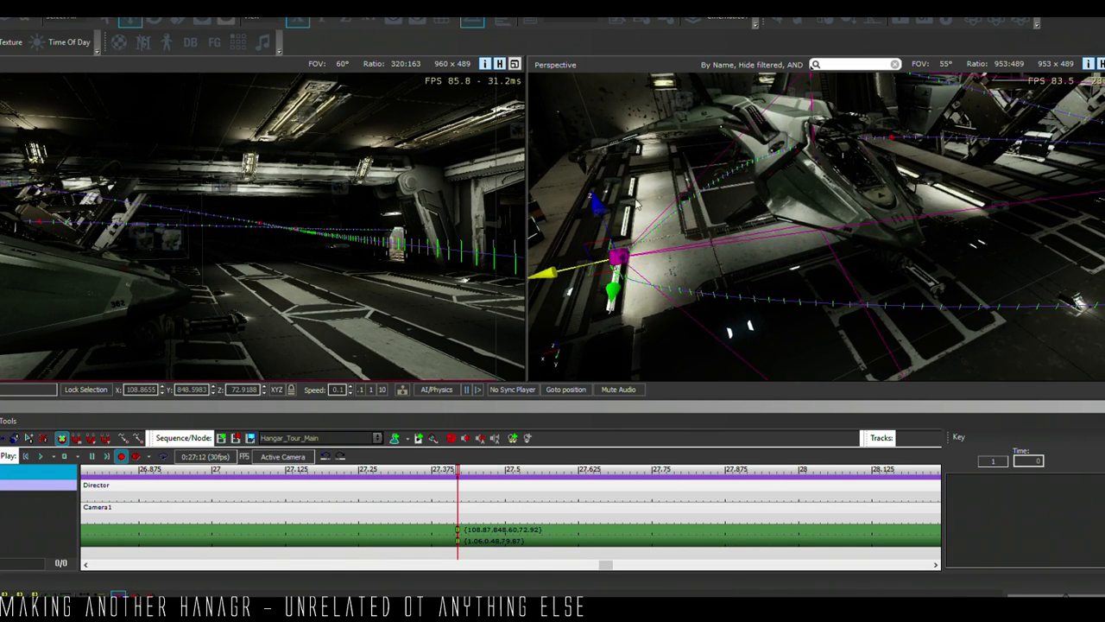
scroll(553, 483, "down", 10)
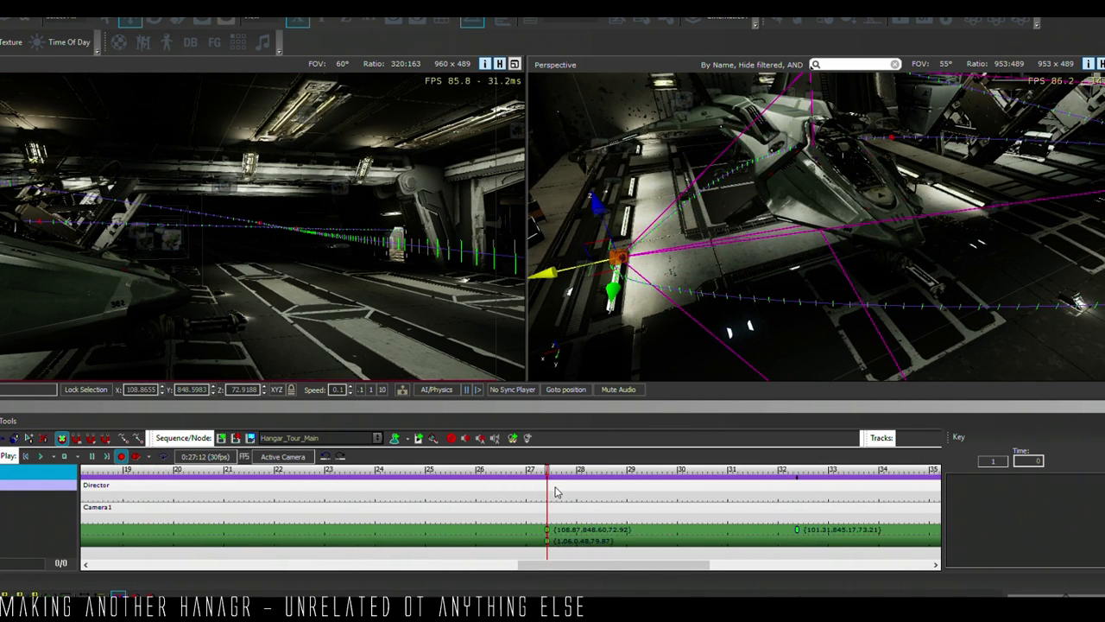
left_click_drag(655, 481, 724, 480)
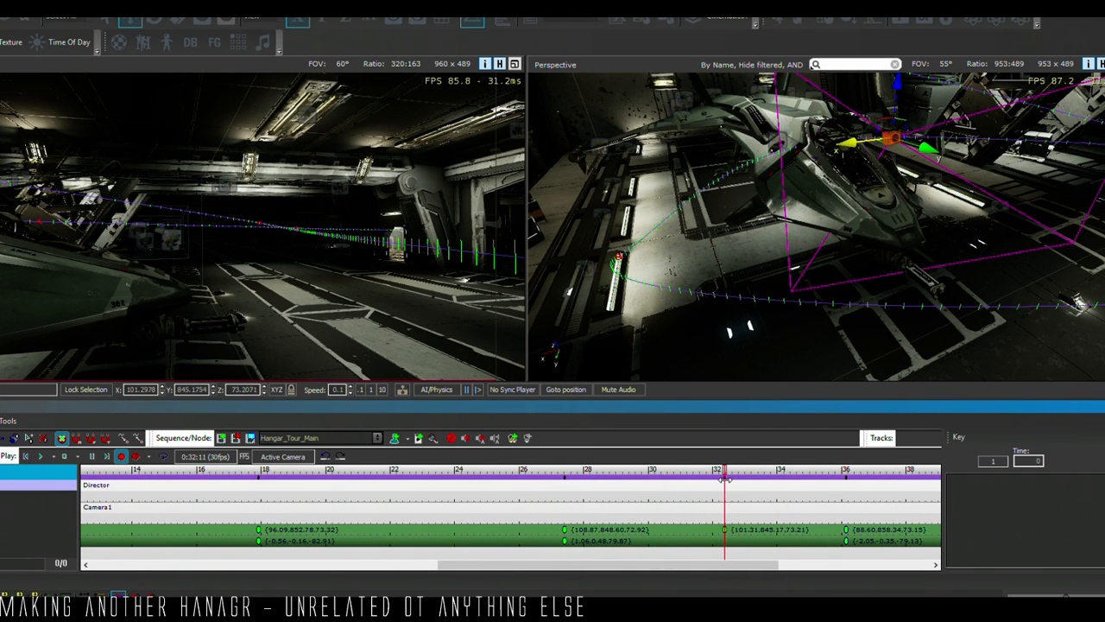
scroll(723, 479, "up", 15)
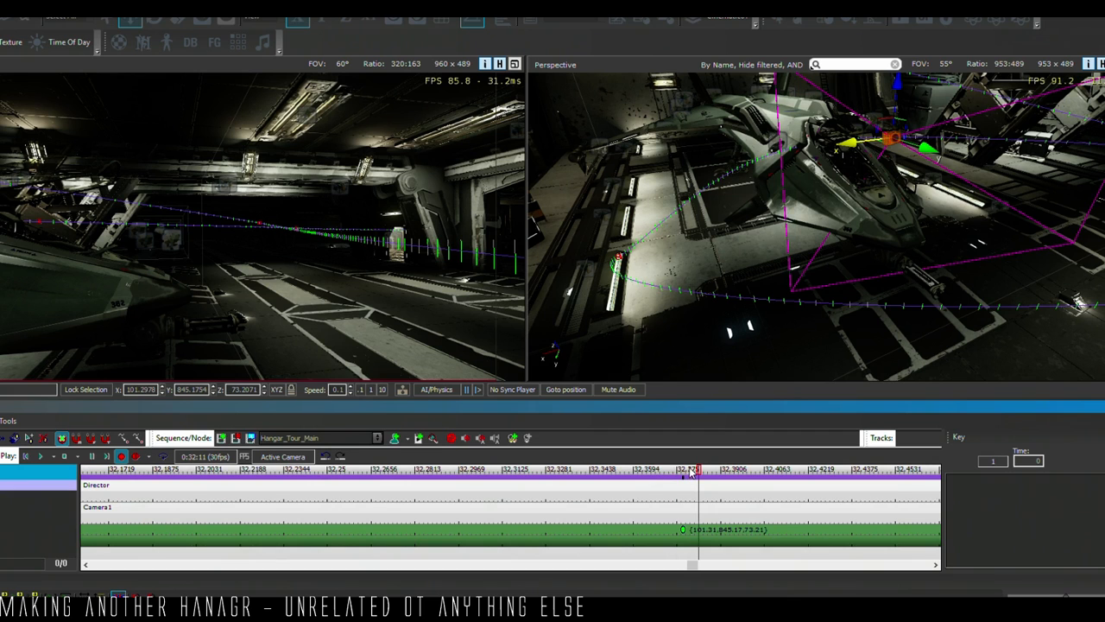
scroll(681, 498, "up", 5)
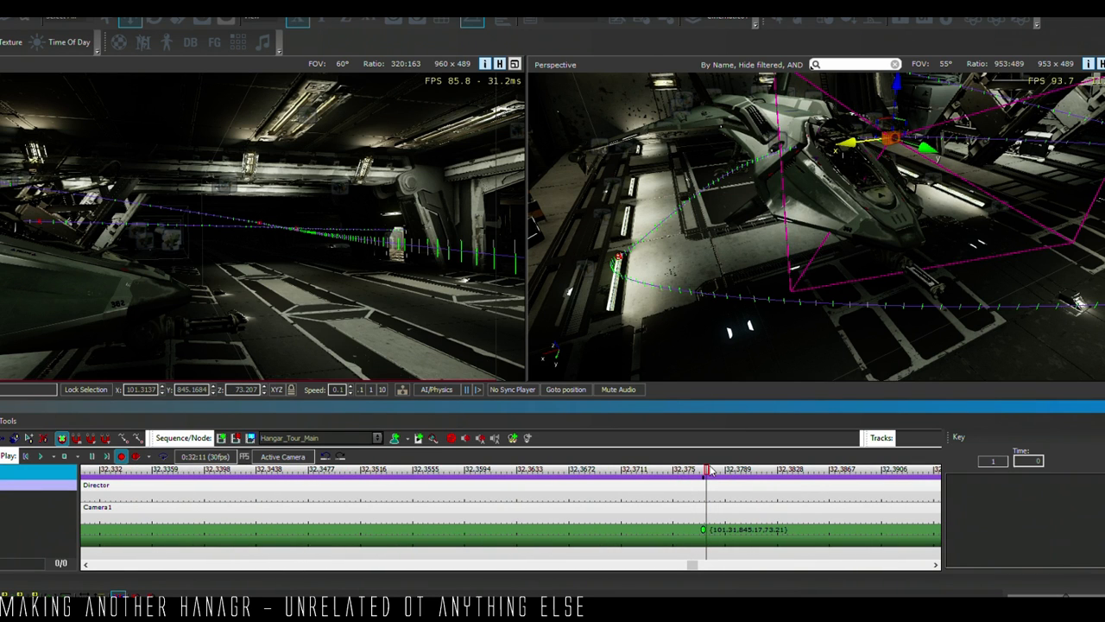
right_click_drag(727, 321, 754, 268)
key("w")
left_click_drag(730, 257, 726, 169)
right_click_drag(726, 169, 1052, 343)
key("s")
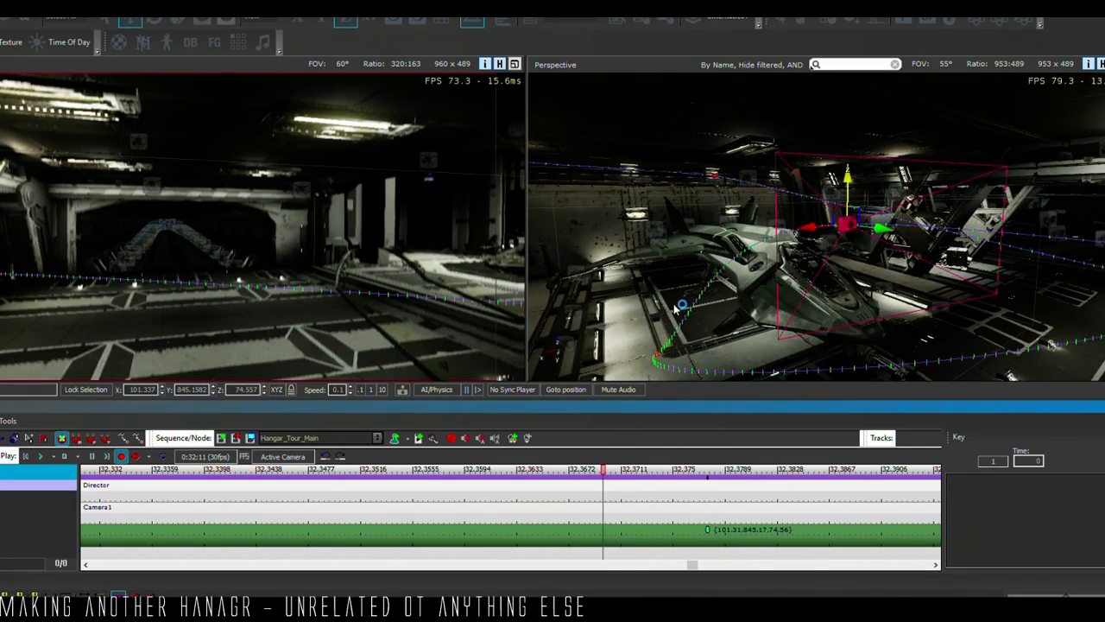
Step: Return the playhead to about 30 seconds and play the sequence to preview the camera path
left_click(545, 470)
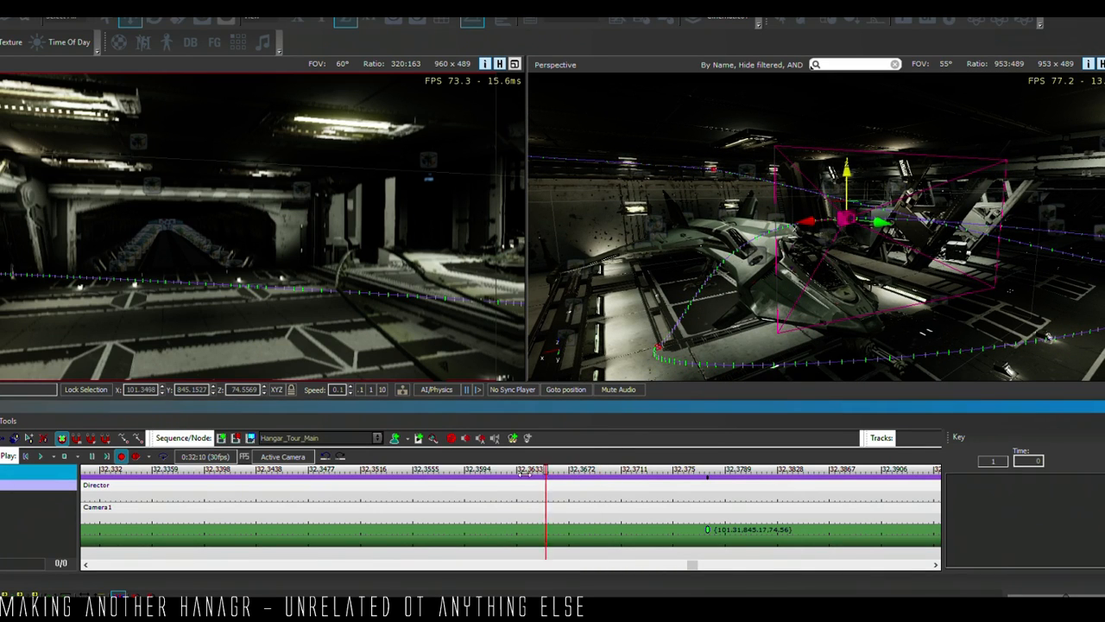
scroll(408, 483, "down", 10)
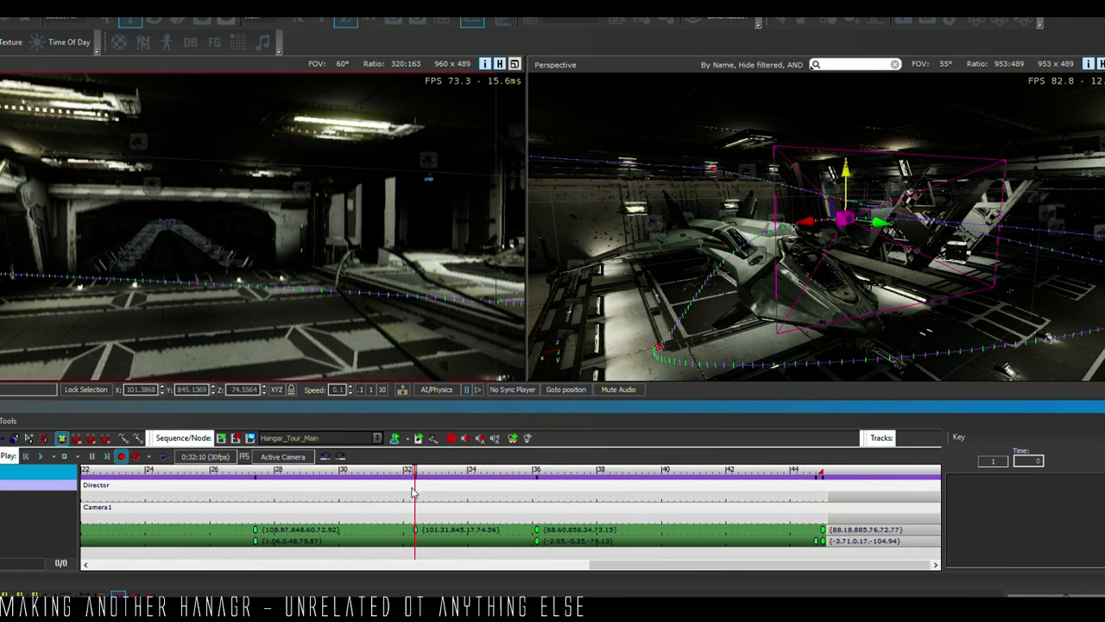
left_click_drag(397, 479, 248, 481)
key("space")
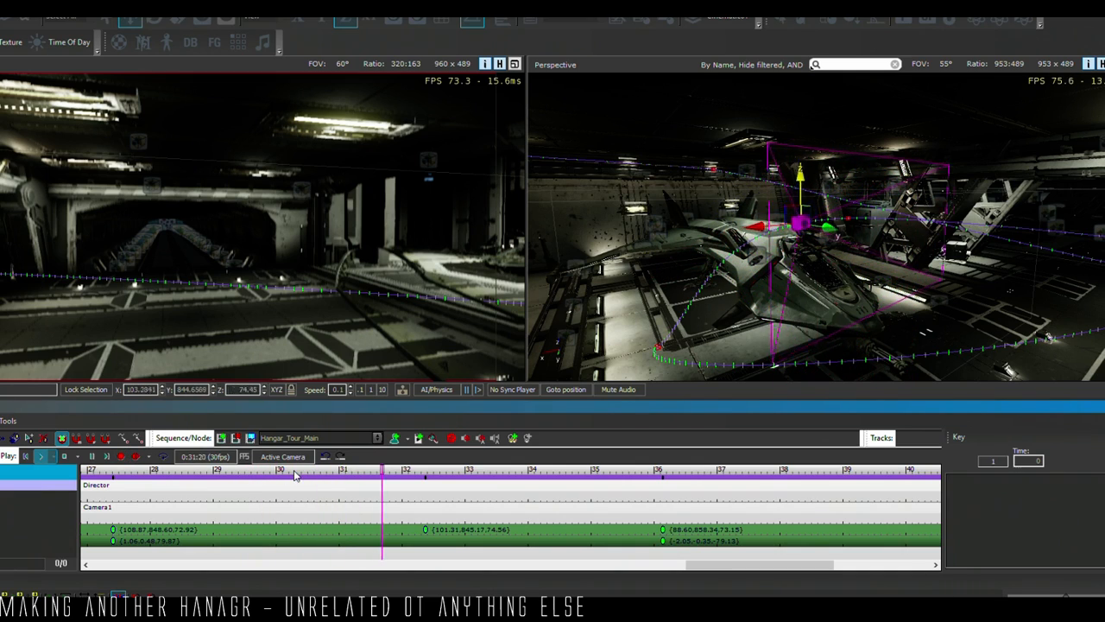
Step: Stop playback at about 31 seconds and delete Camera1's key near 32 seconds
left_click(288, 470)
key("space")
key("w")
mouse_move(777, 259)
right_mouse_down()
mouse_move(855, 255)
mouse_move(777, 259)
mouse_move(790, 259)
right_mouse_up()
key("s")
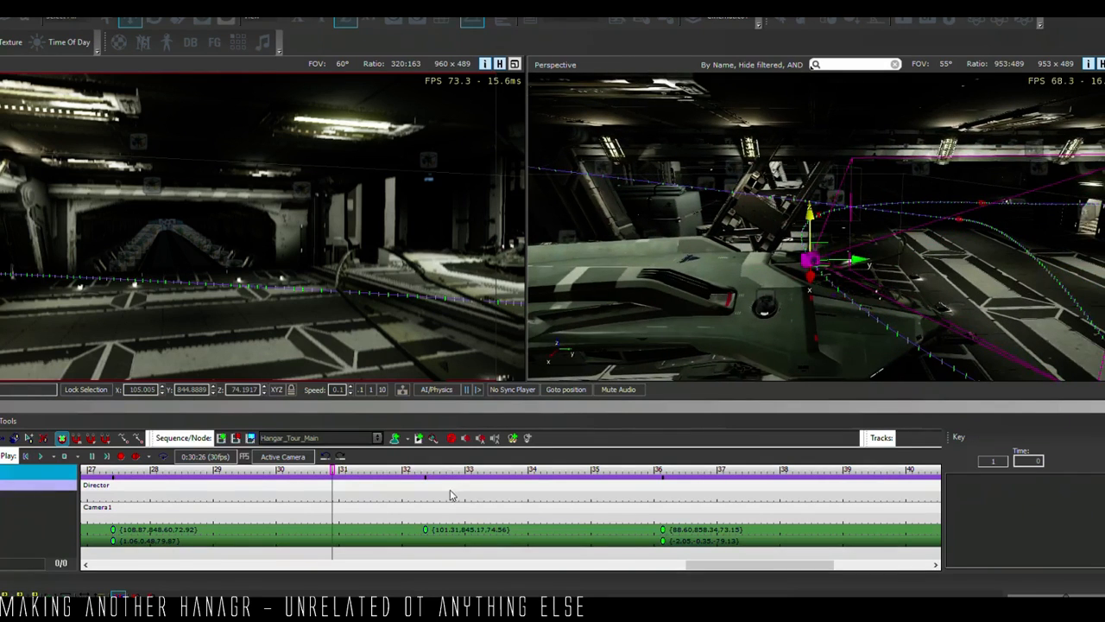
left_click(424, 529)
key("Delete")
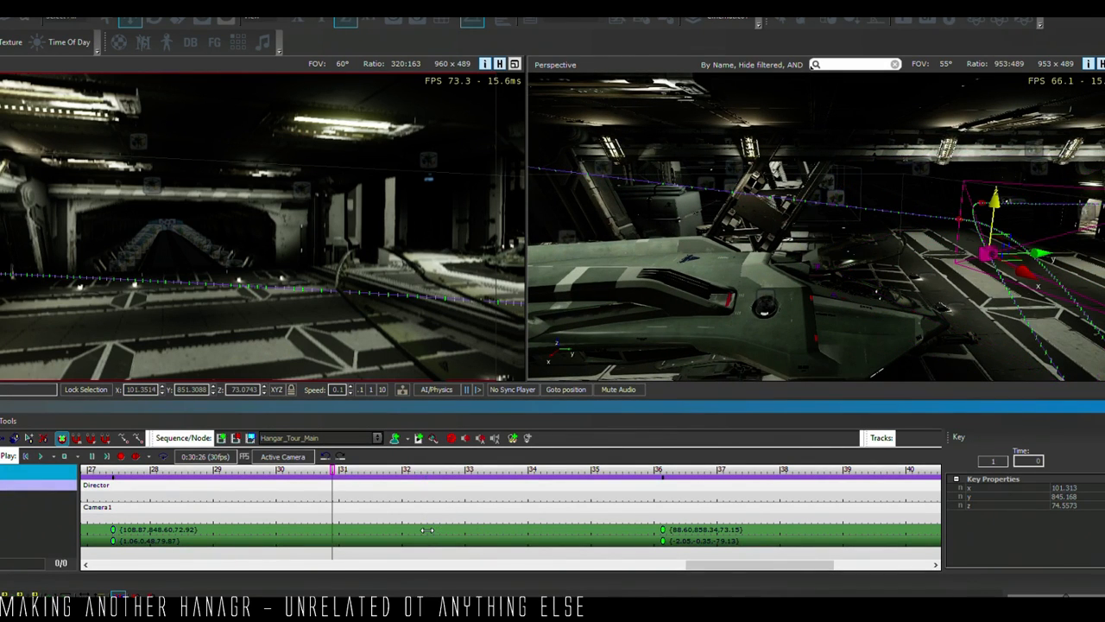
Step: At 31 seconds, move Camera1 left to create a new key, nudging X to 102.52
left_click_drag(334, 470, 344, 471)
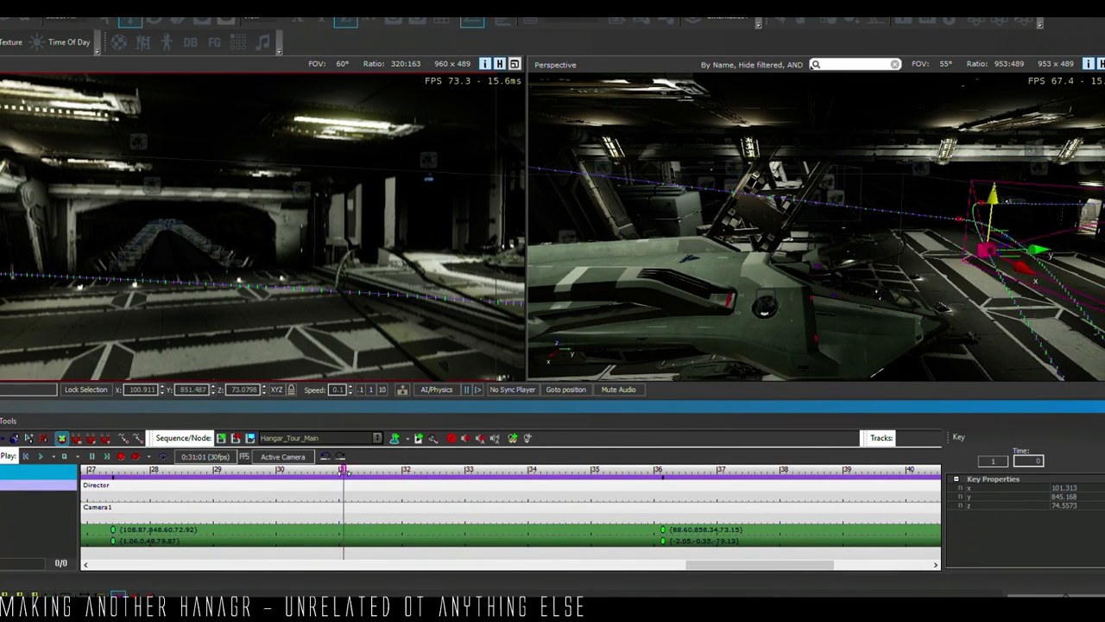
left_click_drag(1020, 256, 860, 266)
key("ctrl+z")
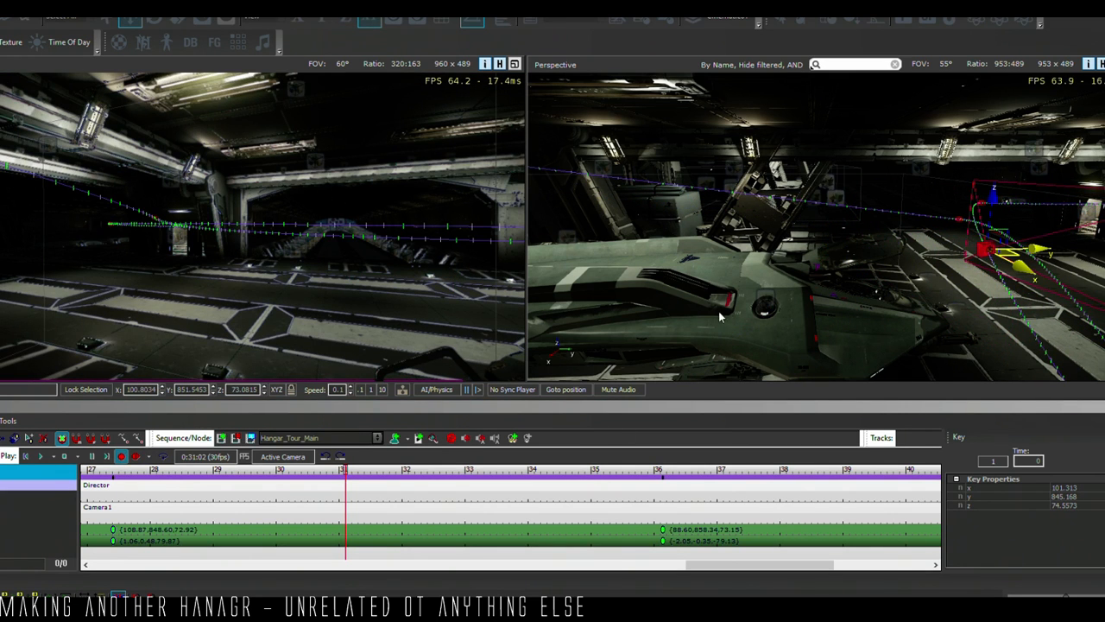
key("s")
right_click_drag(719, 317, 721, 327)
left_click_drag(999, 244, 668, 173)
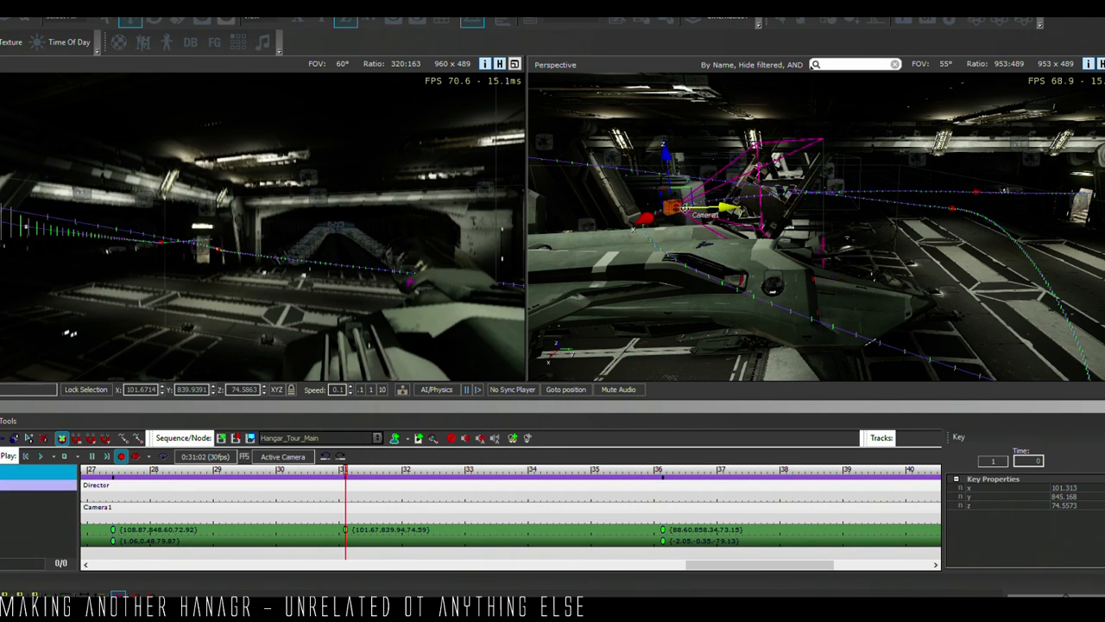
left_click_drag(685, 209, 673, 217)
Step: Refine Camera1's 31 s key, shifting it left, then right and down, and switch to rotation
right_click_drag(811, 261, 812, 261)
key("s")
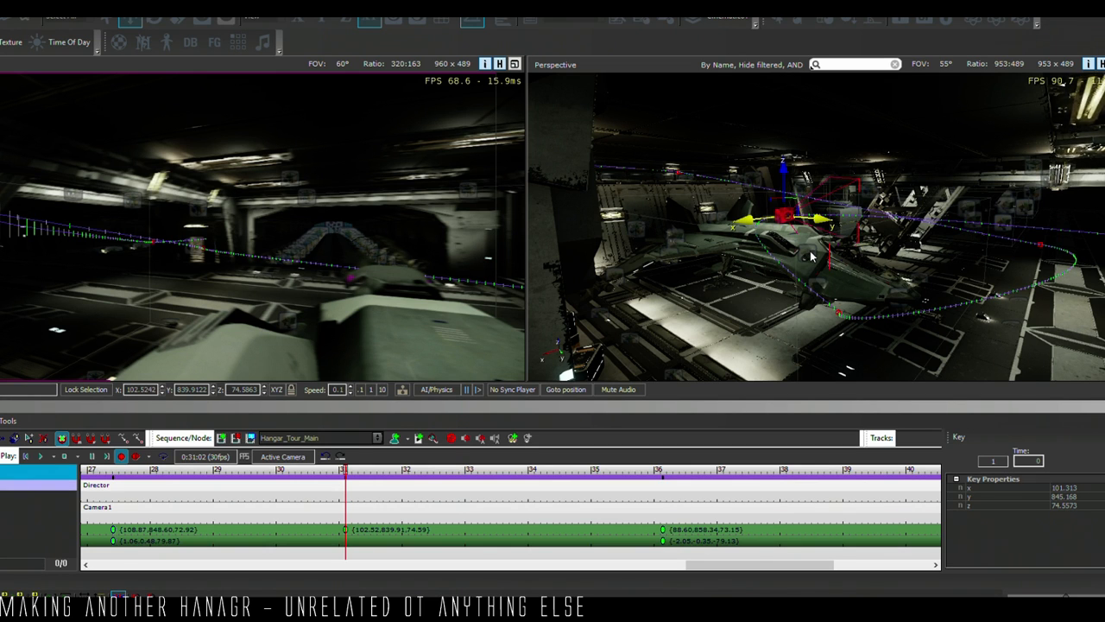
key("w")
right_click_drag(775, 234, 762, 248)
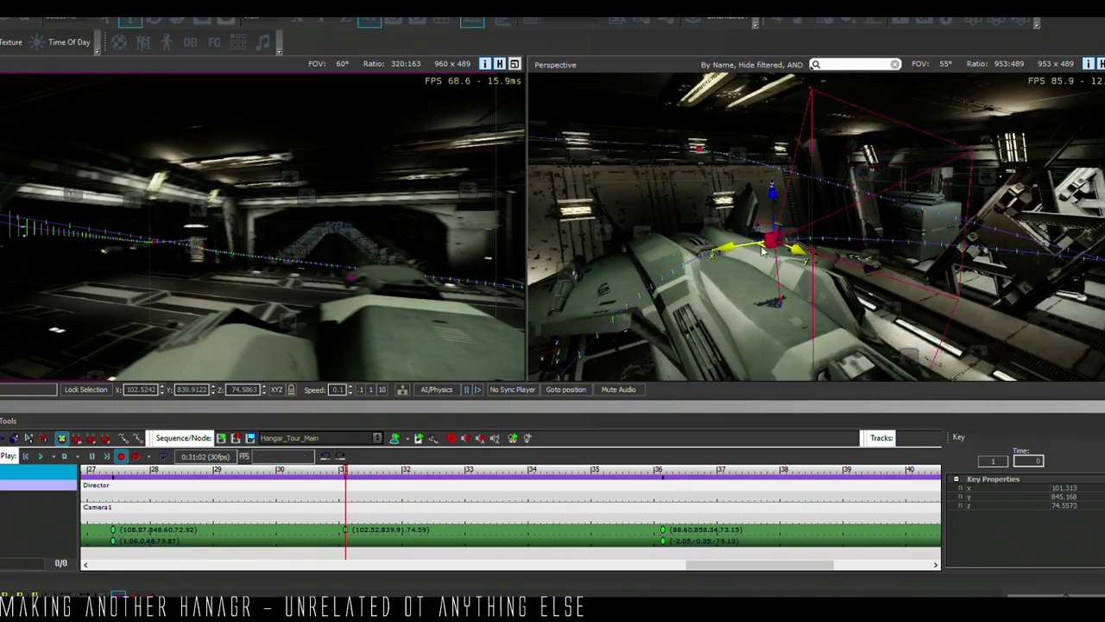
left_click_drag(761, 248, 733, 246)
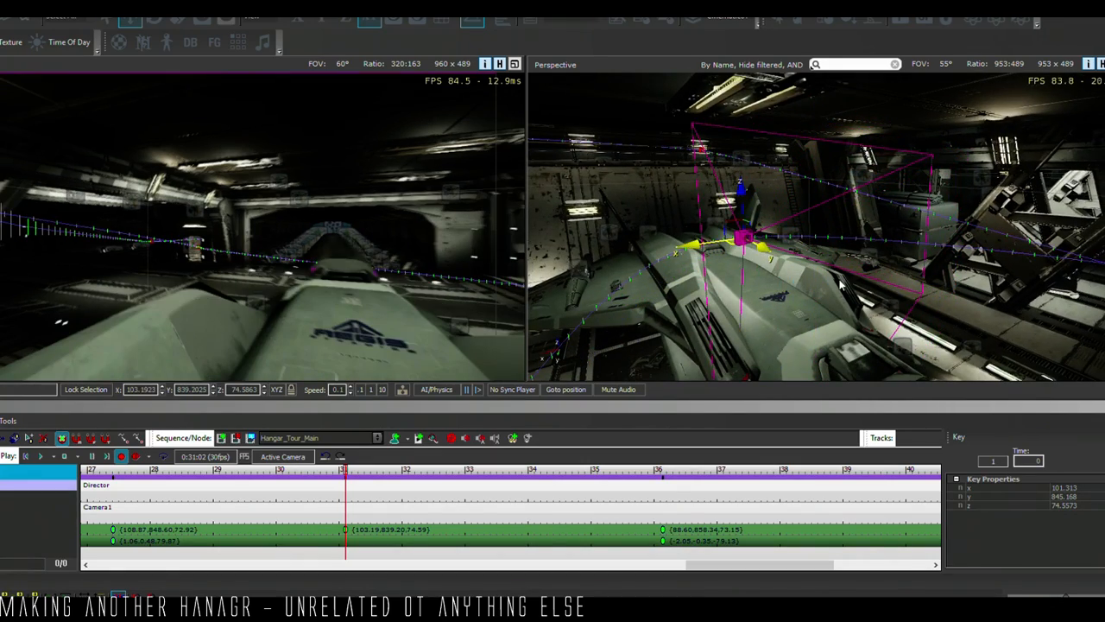
key("w")
right_click_drag(837, 286, 817, 275)
key("a")
left_click_drag(771, 247, 796, 227)
key("3")
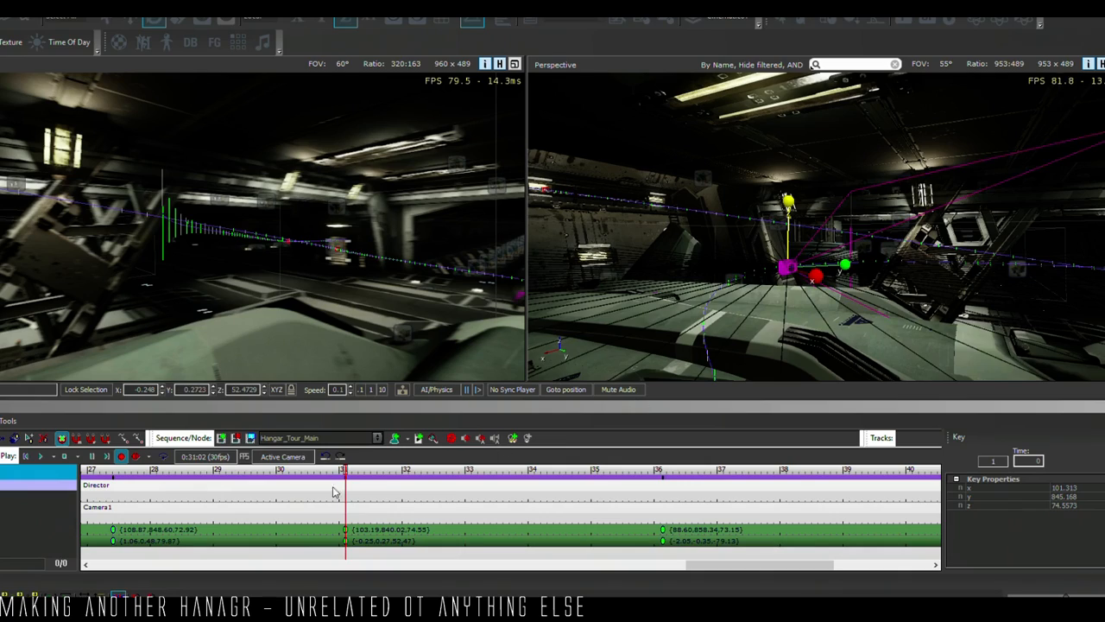
Step: Preview from about 29 seconds, then return to 31 seconds and reselect Camera1
left_click_drag(335, 492, 297, 474)
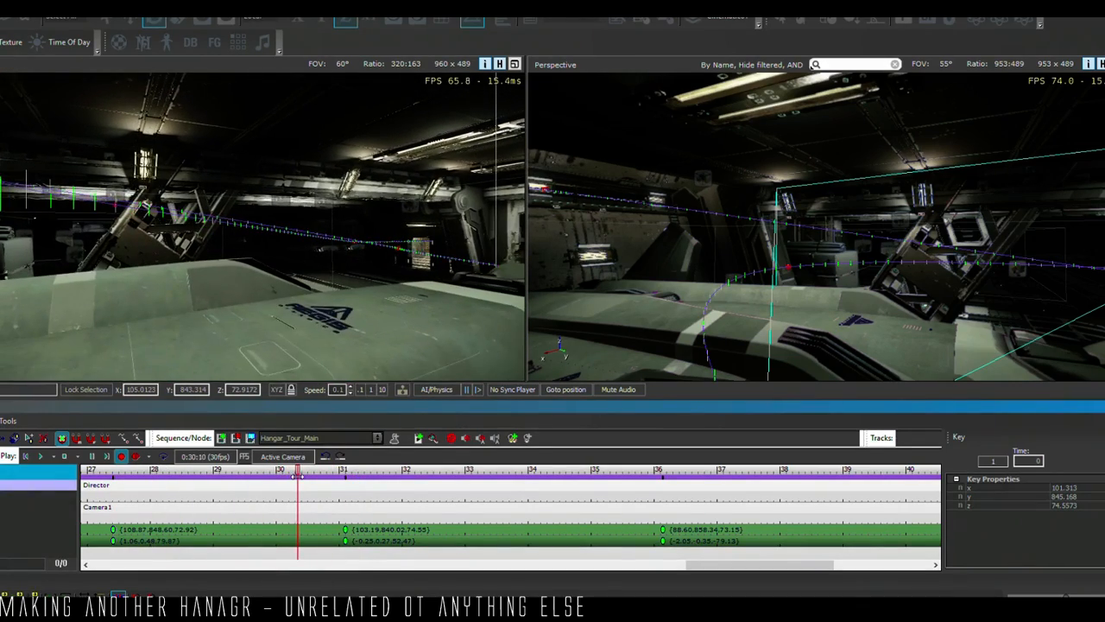
left_click(345, 470)
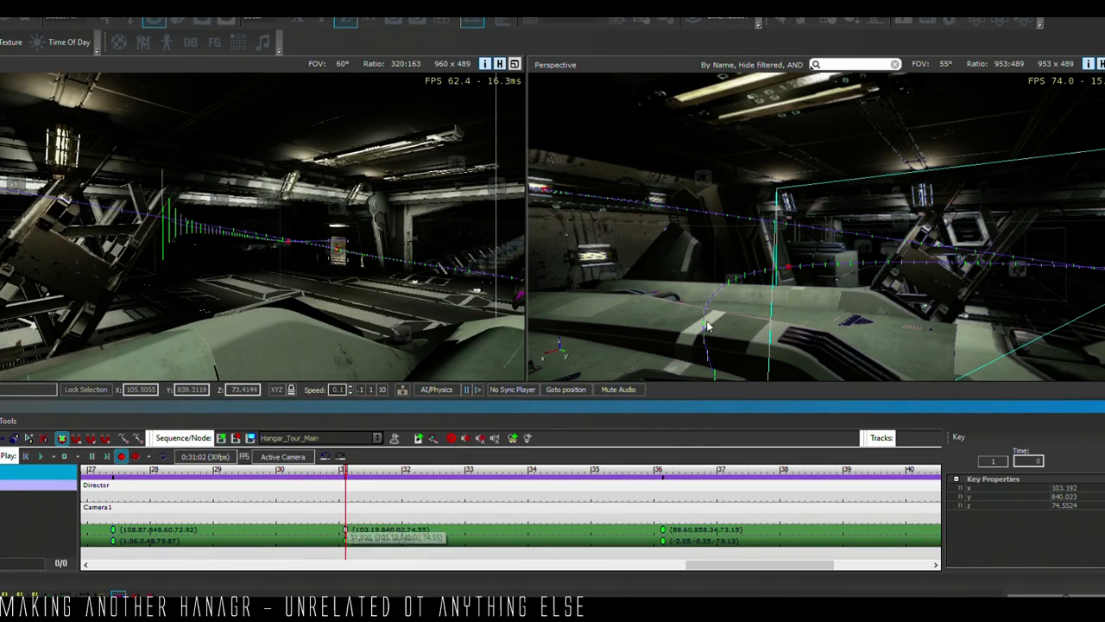
key("s")
mouse_move(707, 327)
right_mouse_down()
mouse_move(701, 338)
mouse_move(716, 332)
right_mouse_up()
left_click(810, 211)
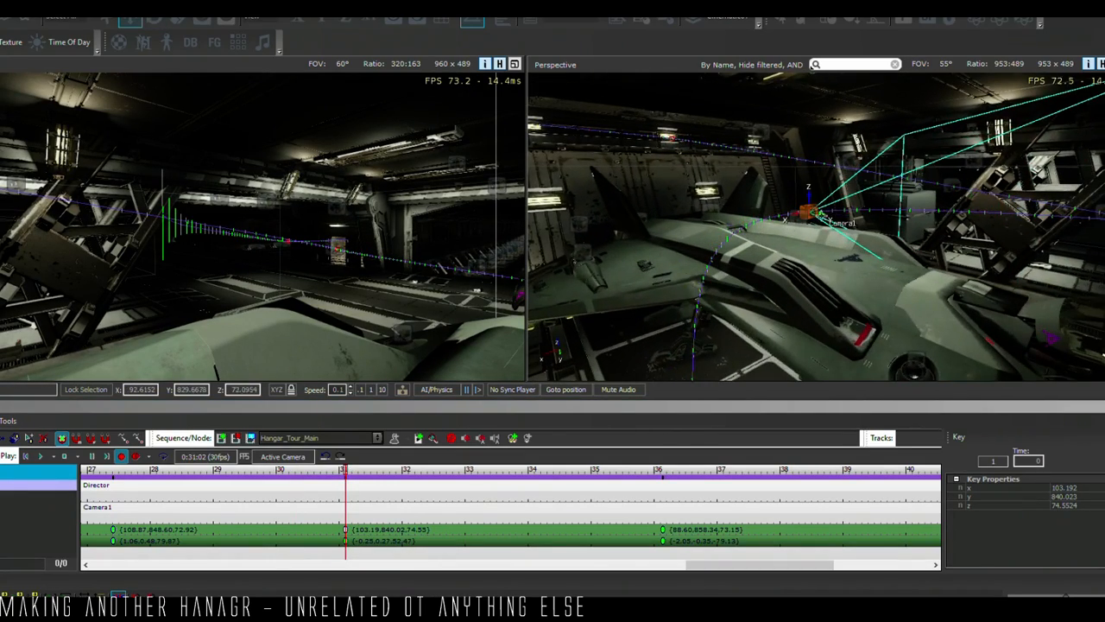
key("w")
right_click_drag(803, 226, 795, 187)
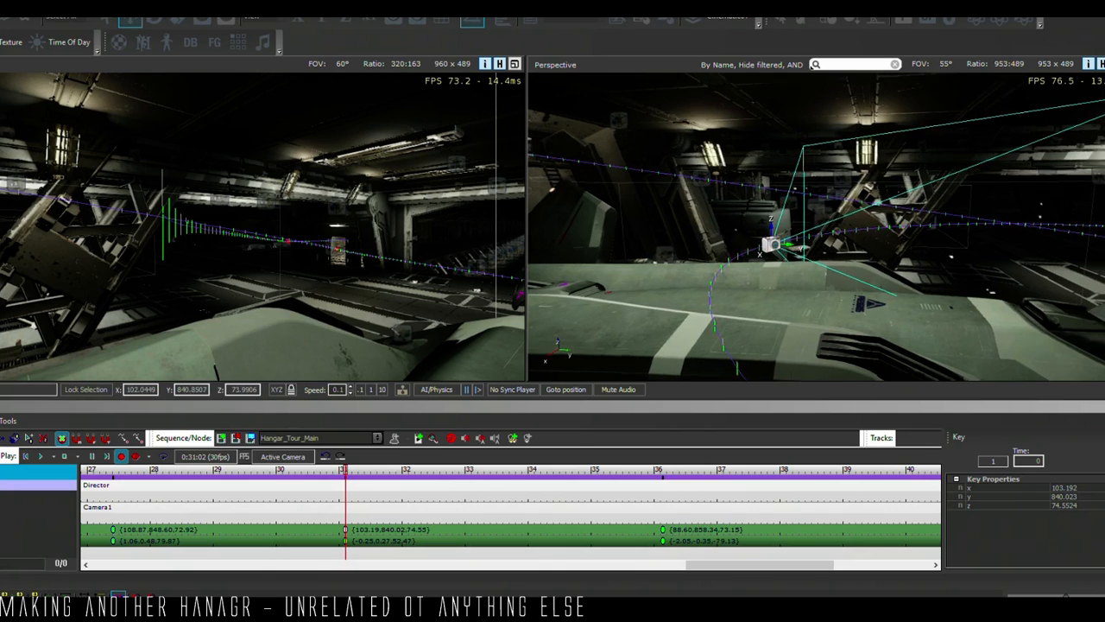
right_click_drag(691, 358, 693, 360)
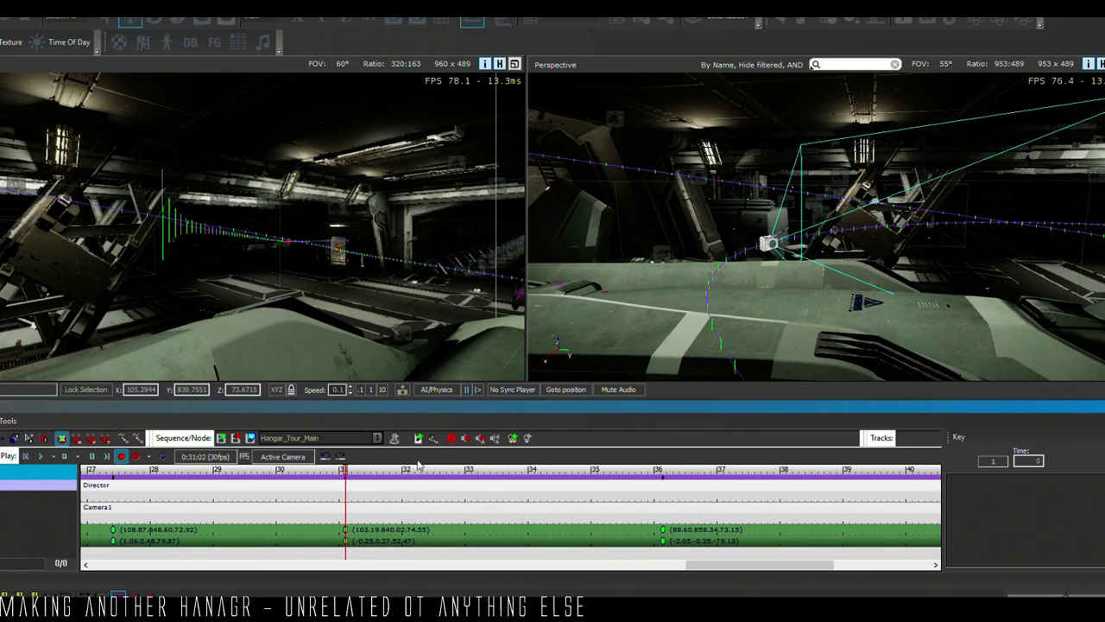
left_click(768, 243)
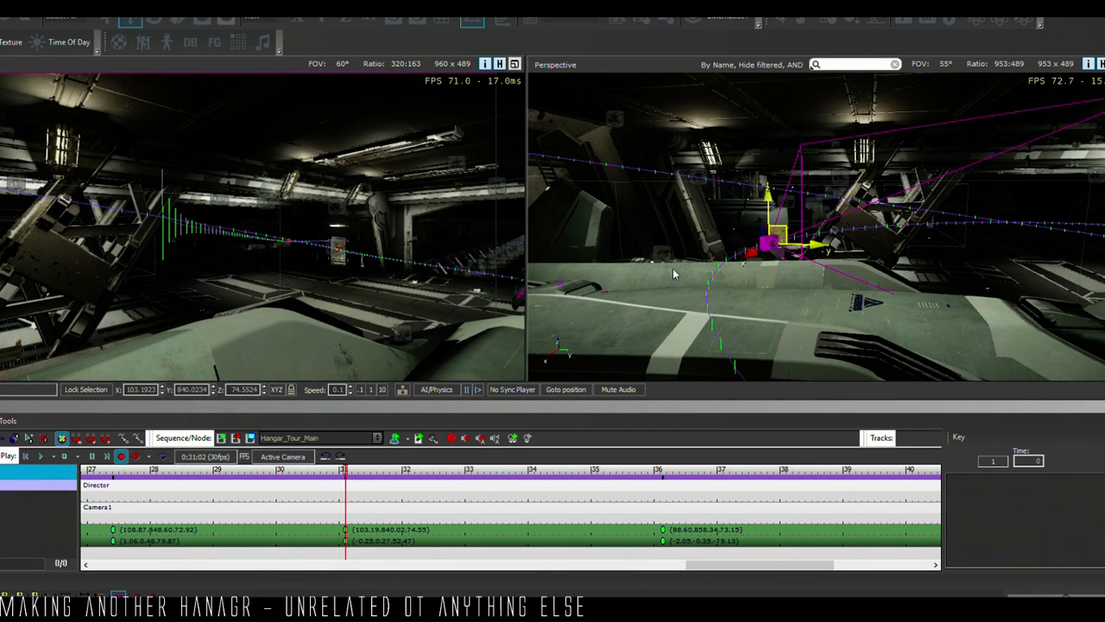
Step: Move Camera1 along Y to 841.40 and lower it slightly to 74.42
left_click_drag(822, 246, 903, 247)
right_click_drag(904, 247, 857, 158)
key("d")
left_click_drag(847, 140, 847, 147)
key("s")
right_click_drag(847, 147, 831, 145)
left_click_drag(335, 467, 252, 469)
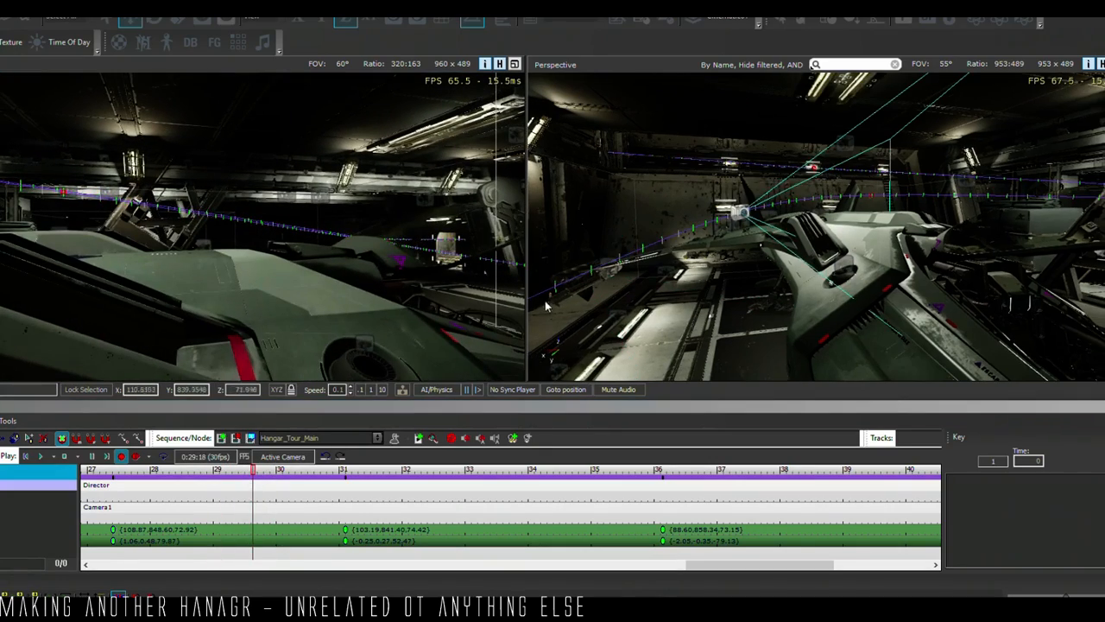
Step: Drag Camera1 left and down to 108.29, 840.10, 72.68, creating a key at about 29.6 seconds
left_click(742, 216)
right_click_drag(744, 259, 875, 232)
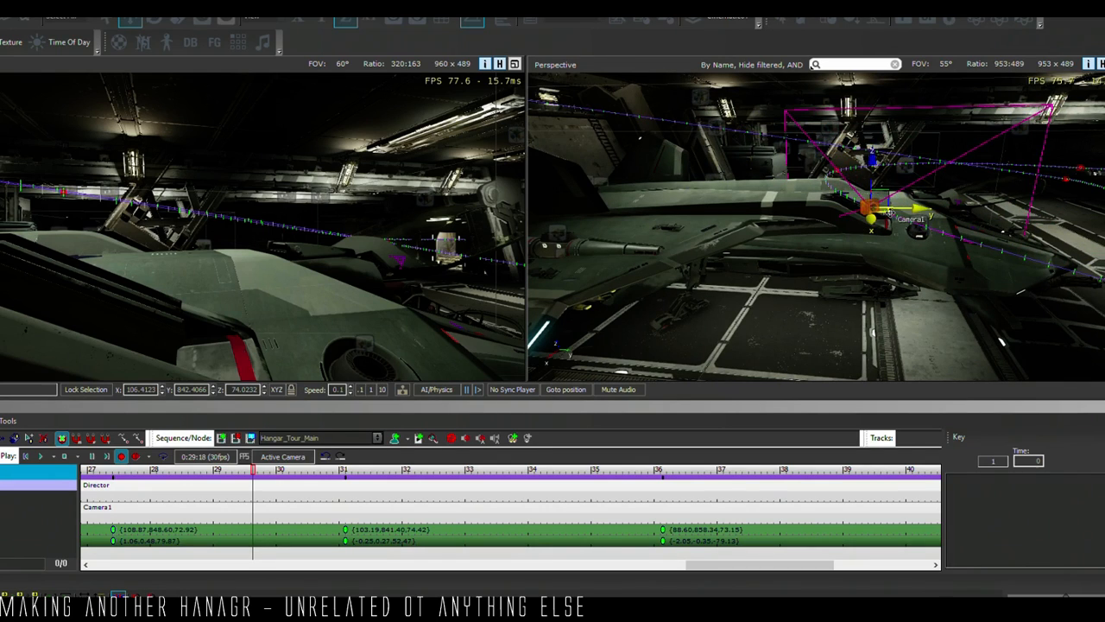
left_click_drag(872, 209, 735, 308)
right_click_drag(735, 308, 656, 293)
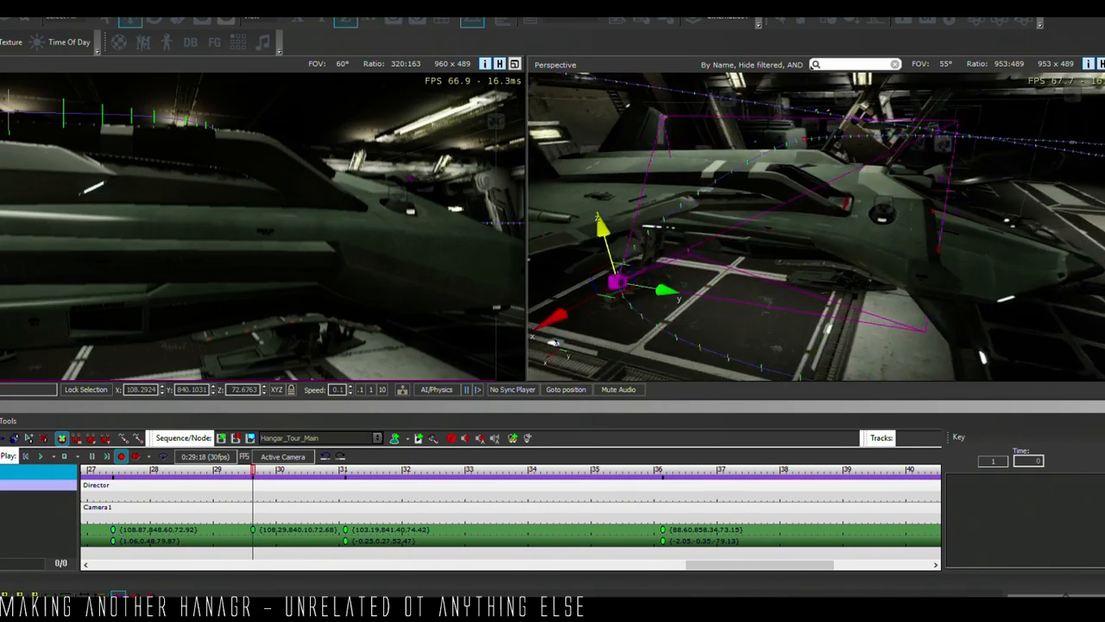
right_click_drag(554, 342, 620, 276)
left_click(406, 290)
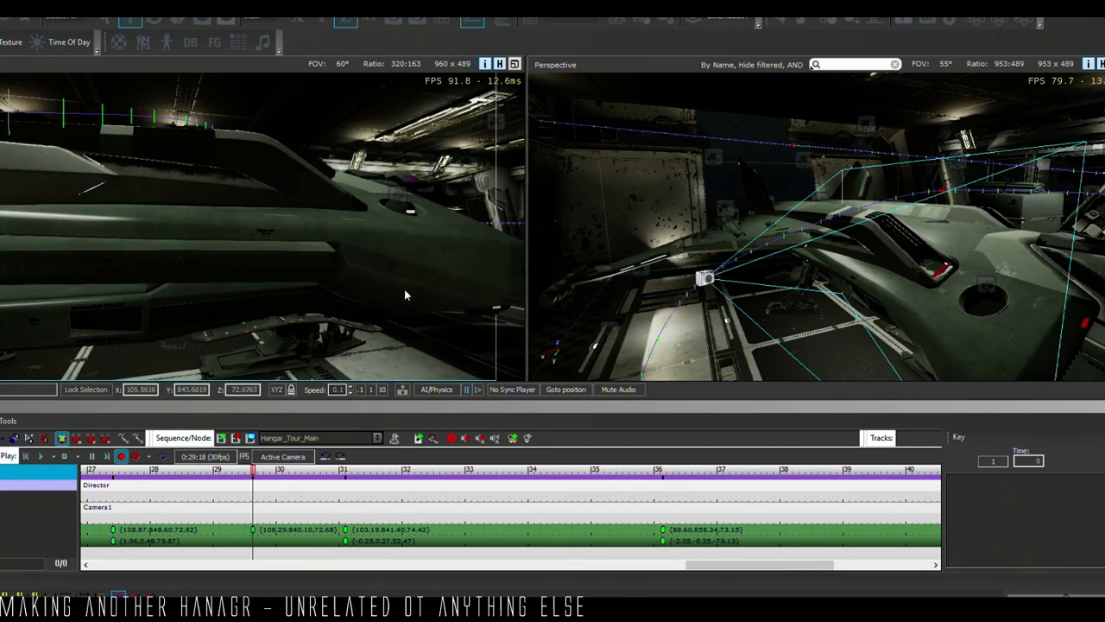
left_click_drag(238, 468, 411, 480)
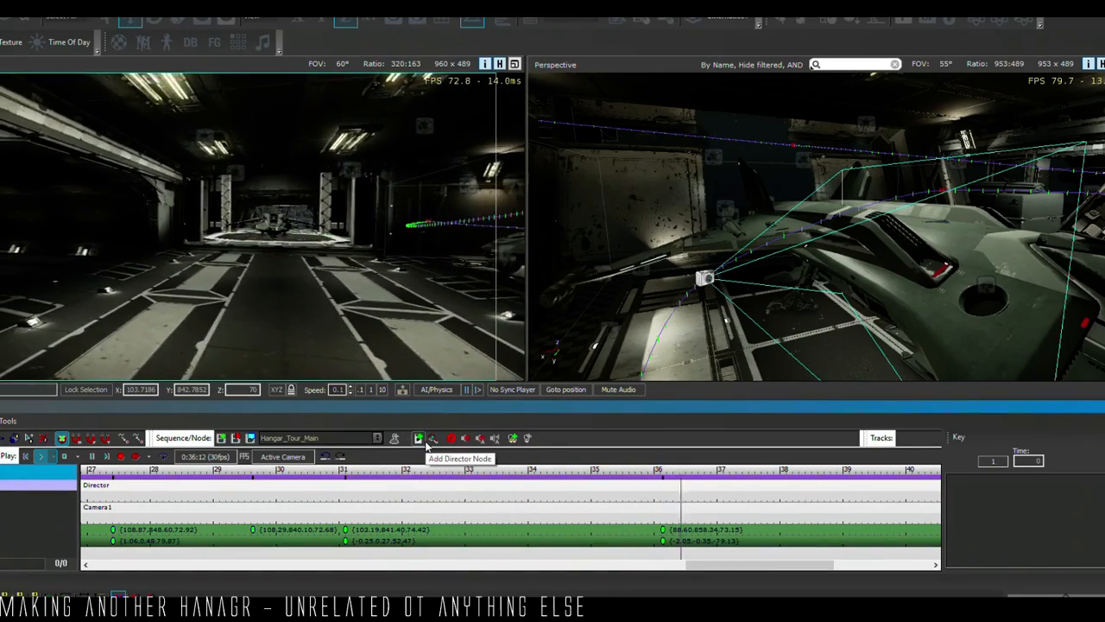
Step: Add a director node to the sequence and scrub through about 38-42 seconds to preview the shot
left_click(421, 440)
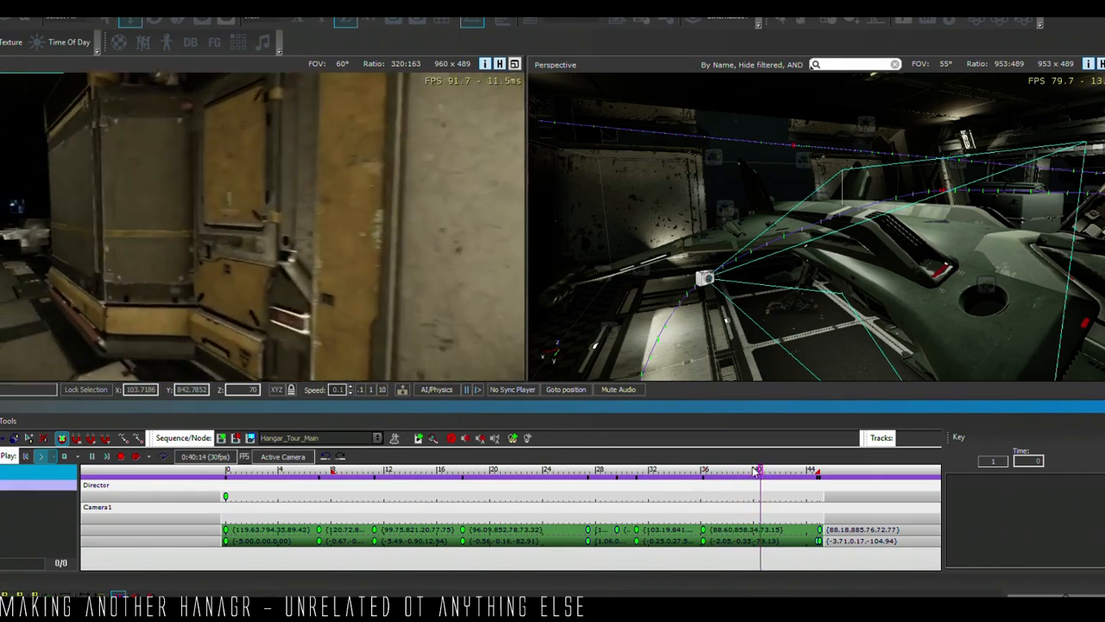
mouse_move(756, 470)
left_mouse_down()
mouse_move(814, 471)
mouse_move(765, 471)
left_mouse_up()
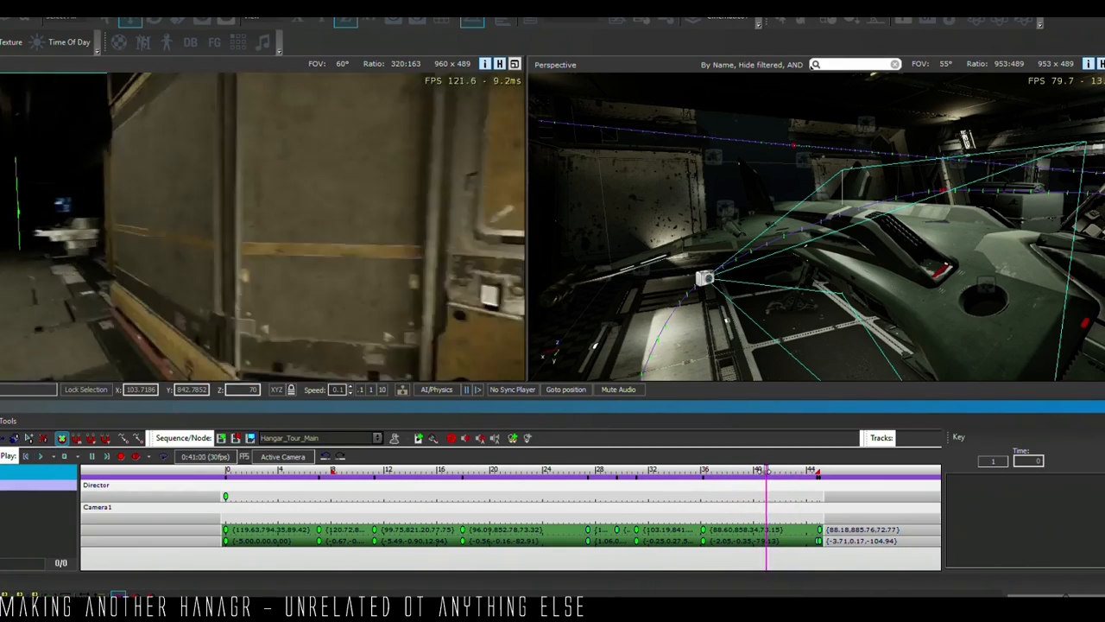
right_click_drag(839, 311, 787, 293)
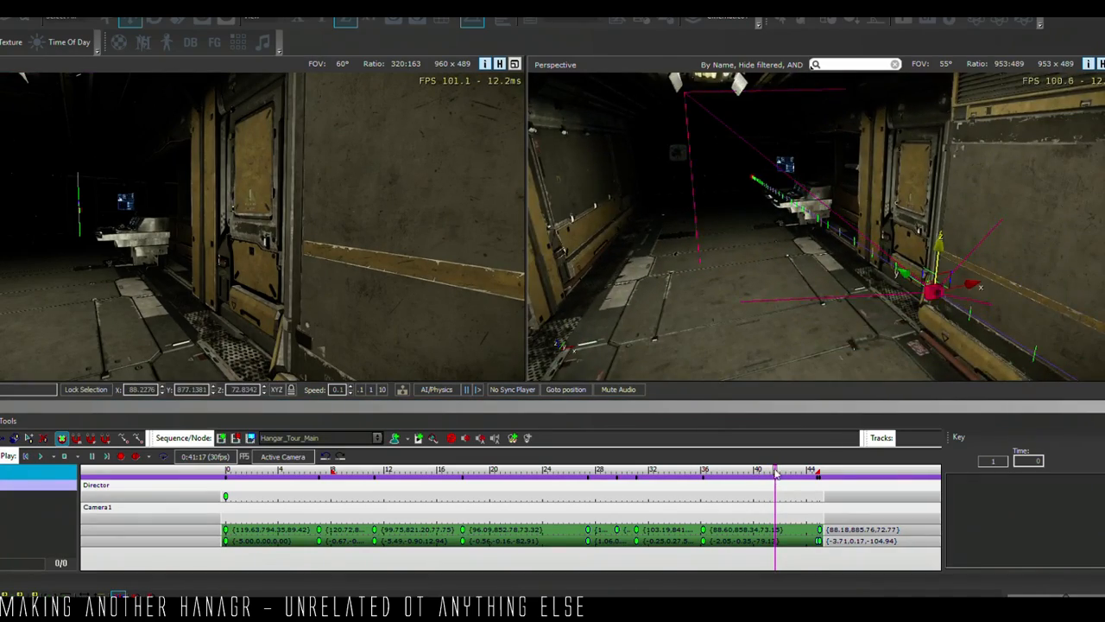
left_click_drag(776, 473, 786, 472)
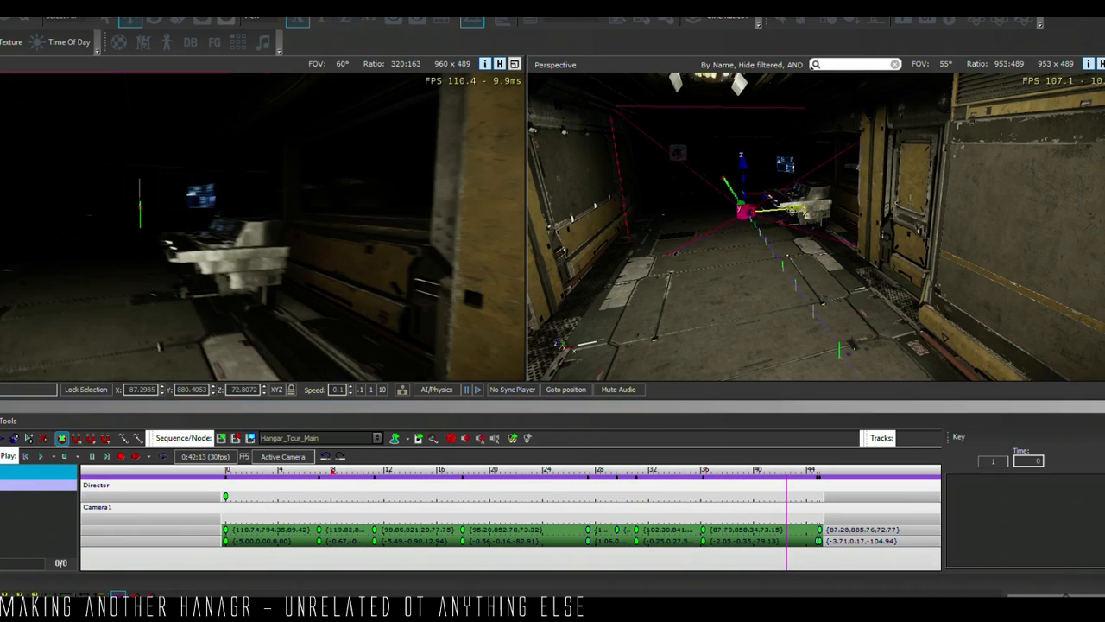
right_click_drag(547, 261, 548, 259)
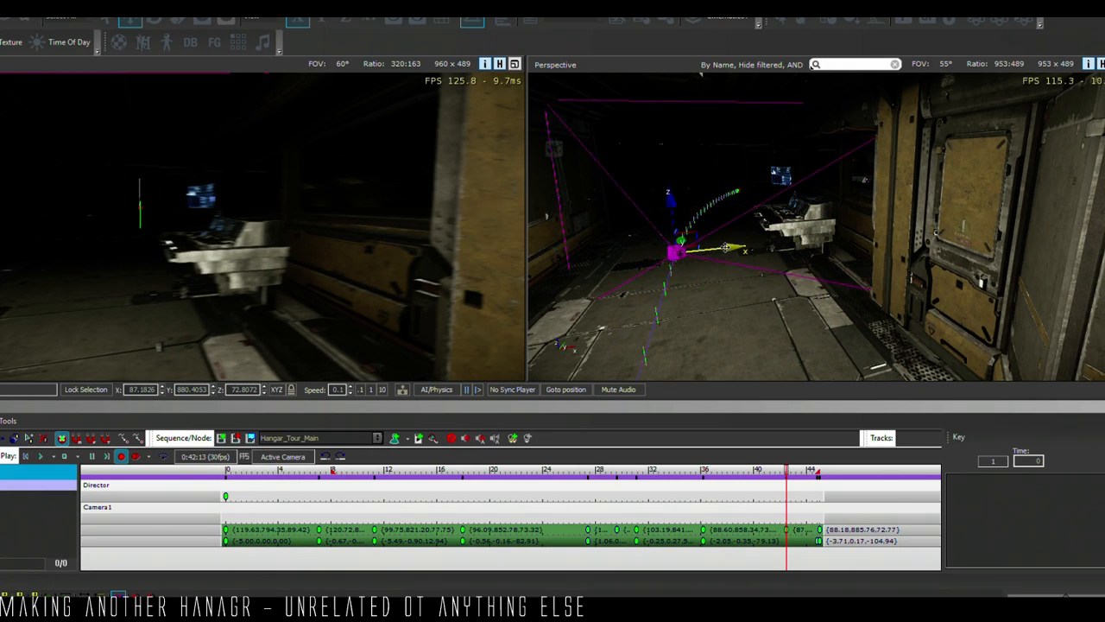
right_click_drag(868, 263, 867, 263)
left_click(734, 476)
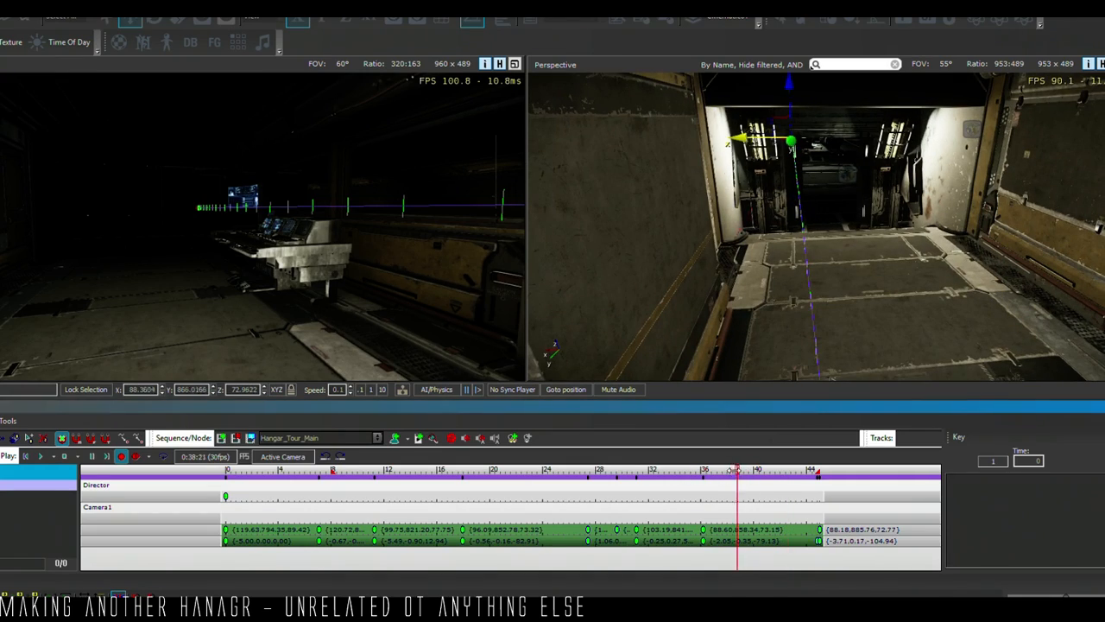
Step: Advance to the 43-second mark and move Camera1 to record a key at 88.18, 885.76, 72.77
right_click_drag(889, 319, 889, 319)
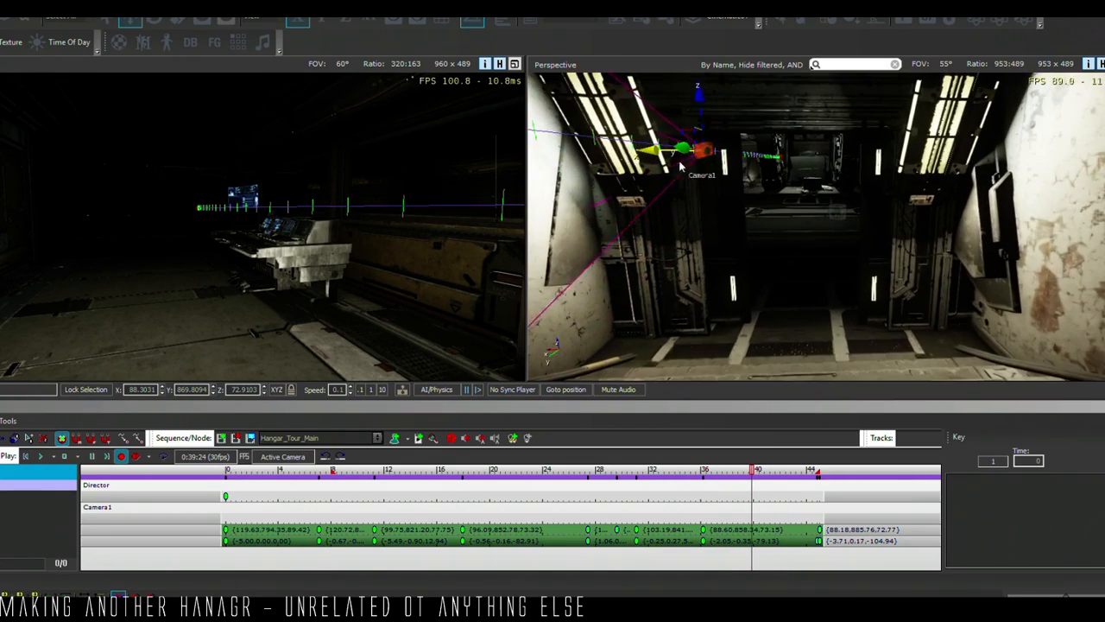
left_click_drag(681, 128, 732, 155)
right_click_drag(777, 164, 777, 164)
left_click_drag(770, 471, 797, 471)
right_click_drag(743, 276, 715, 285)
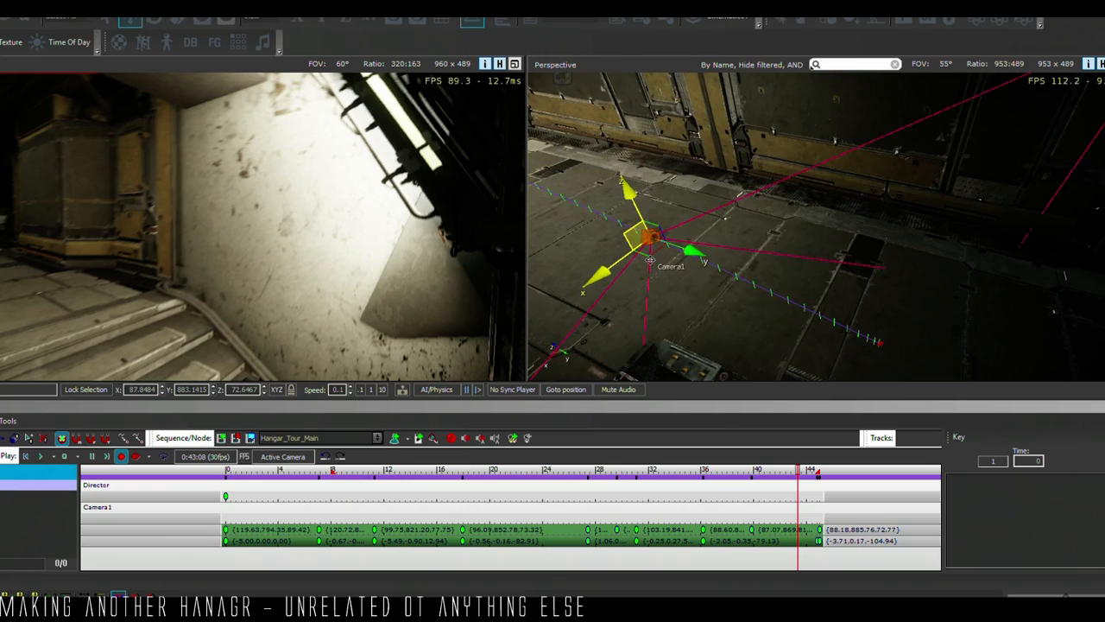
left_click_drag(650, 259, 658, 239)
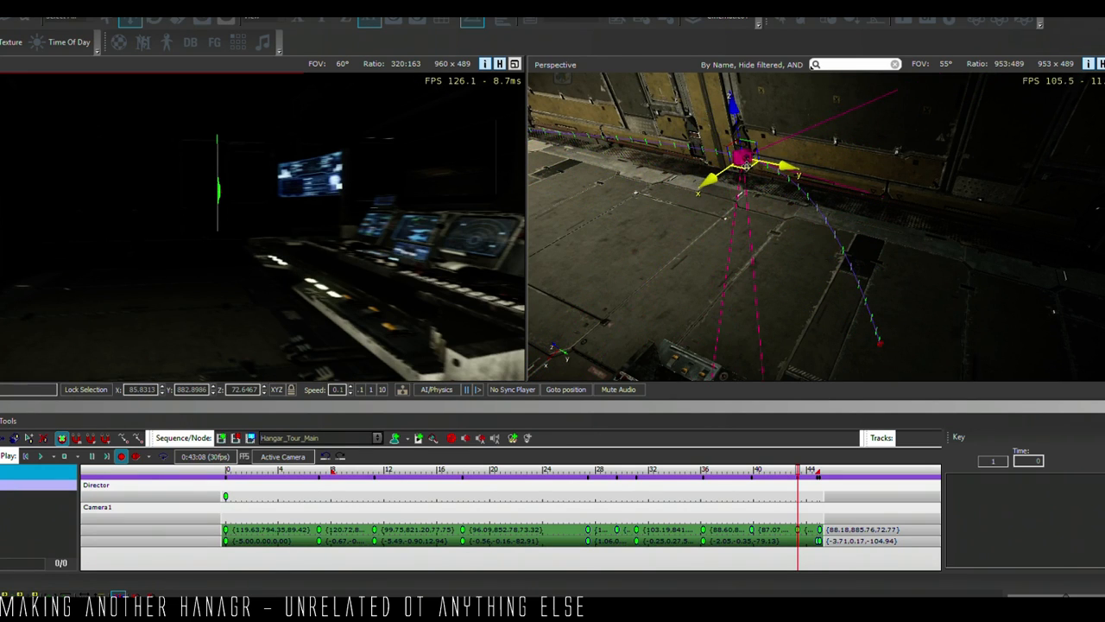
right_click_drag(747, 166, 829, 281)
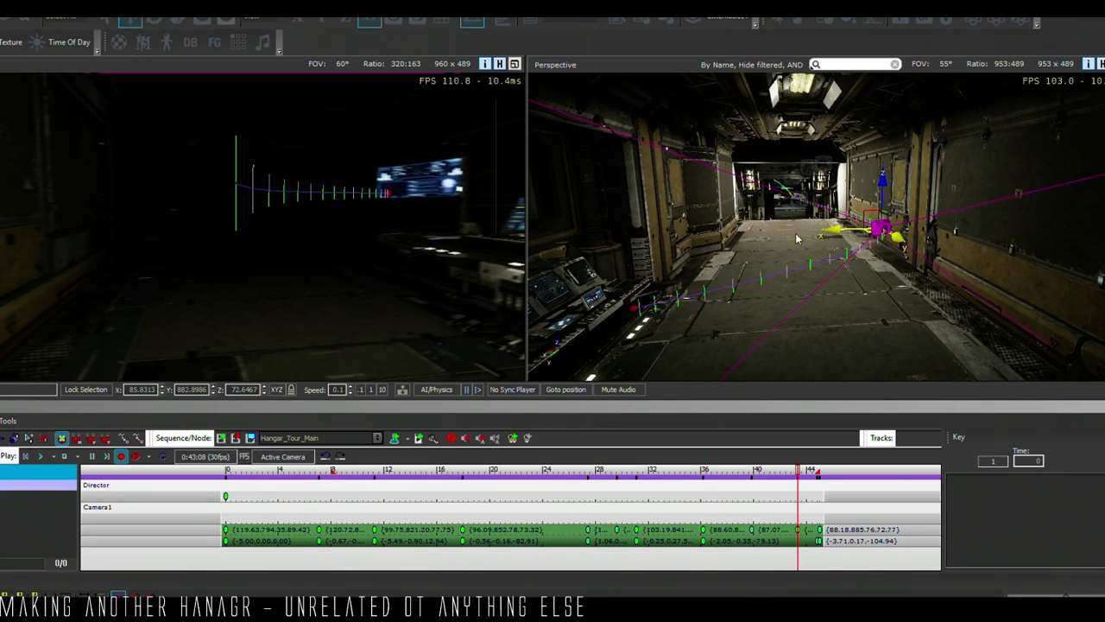
key("w")
right_click_drag(765, 222, 765, 222)
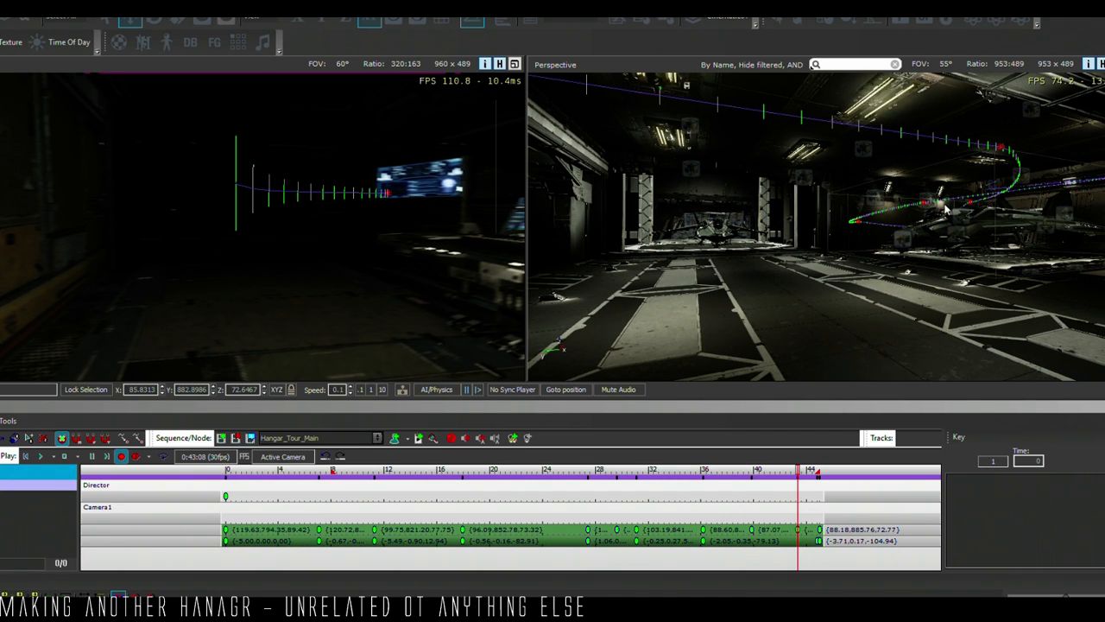
Step: Maximize the Perspective viewport and shrink the Track View timeline beneath it
right_click_drag(775, 245, 816, 255)
right_click_drag(702, 310, 932, 275)
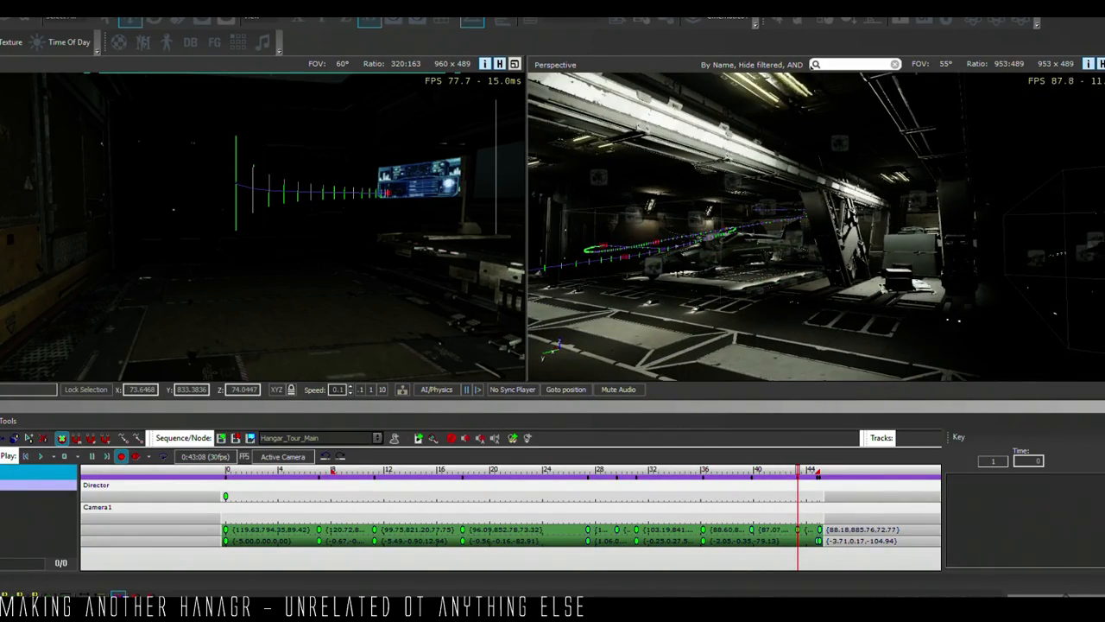
right_click_drag(1015, 279, 1036, 277)
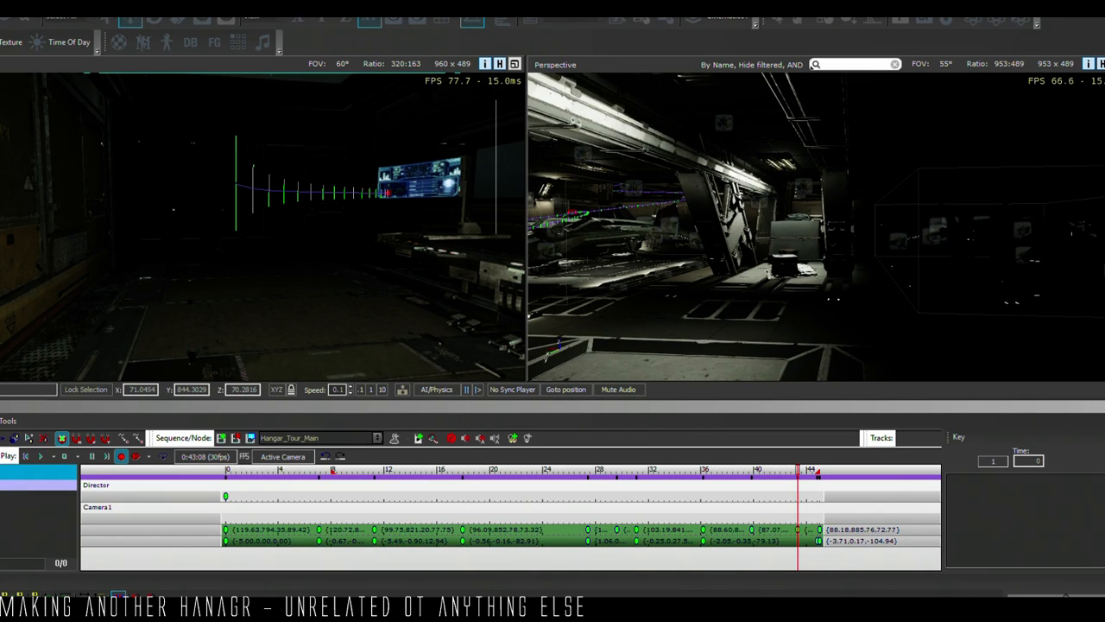
right_click_drag(915, 233, 809, 232)
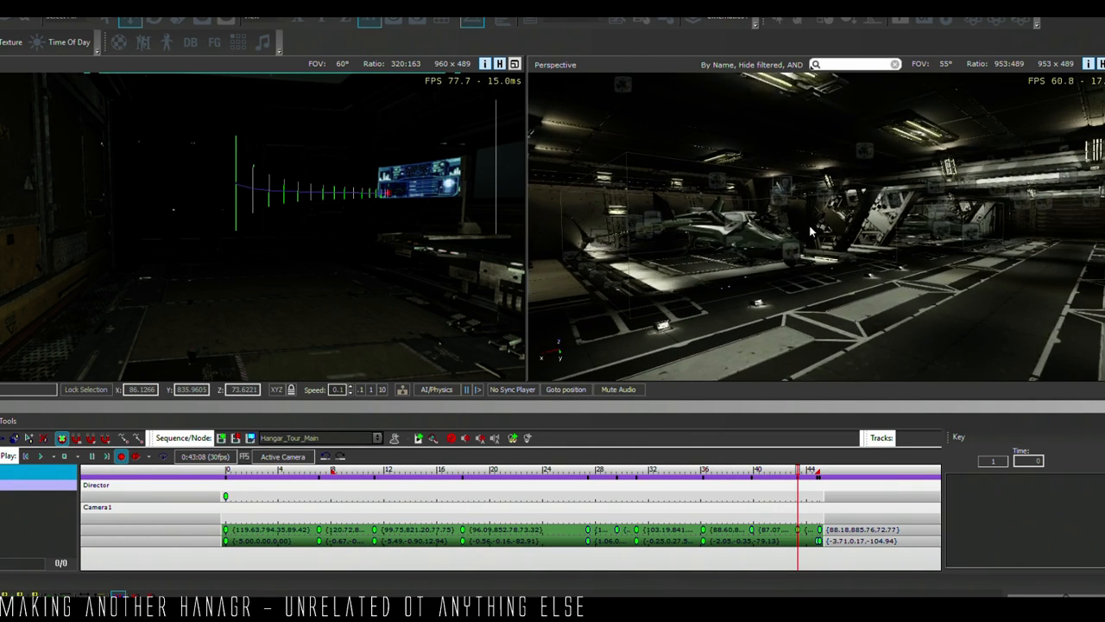
right_click_drag(798, 296, 860, 290)
left_click(1104, 64)
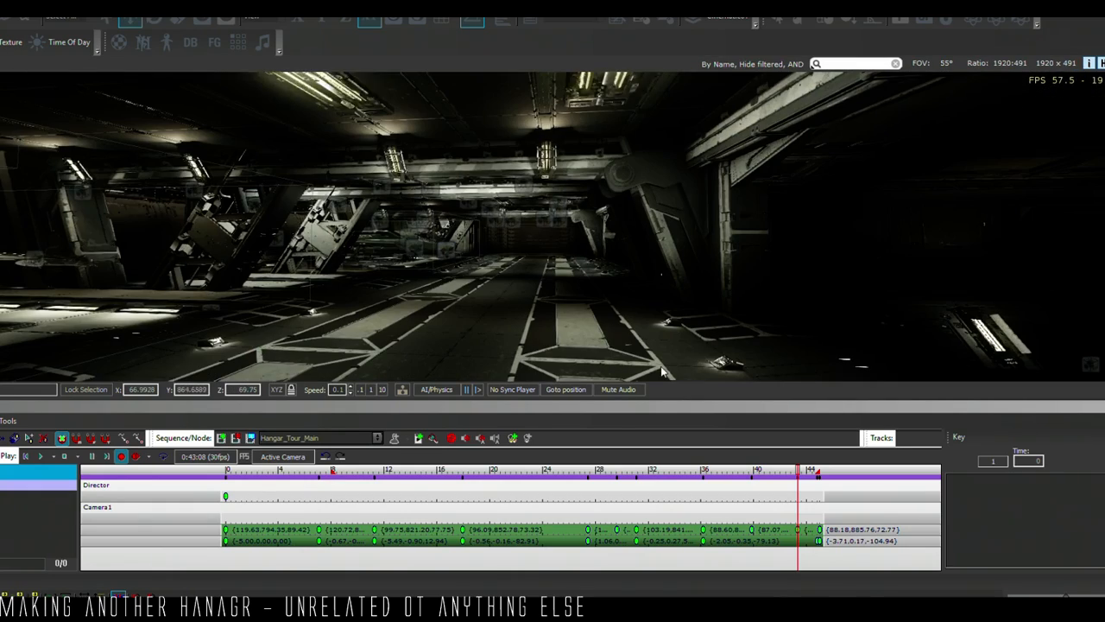
left_click_drag(676, 399, 673, 511)
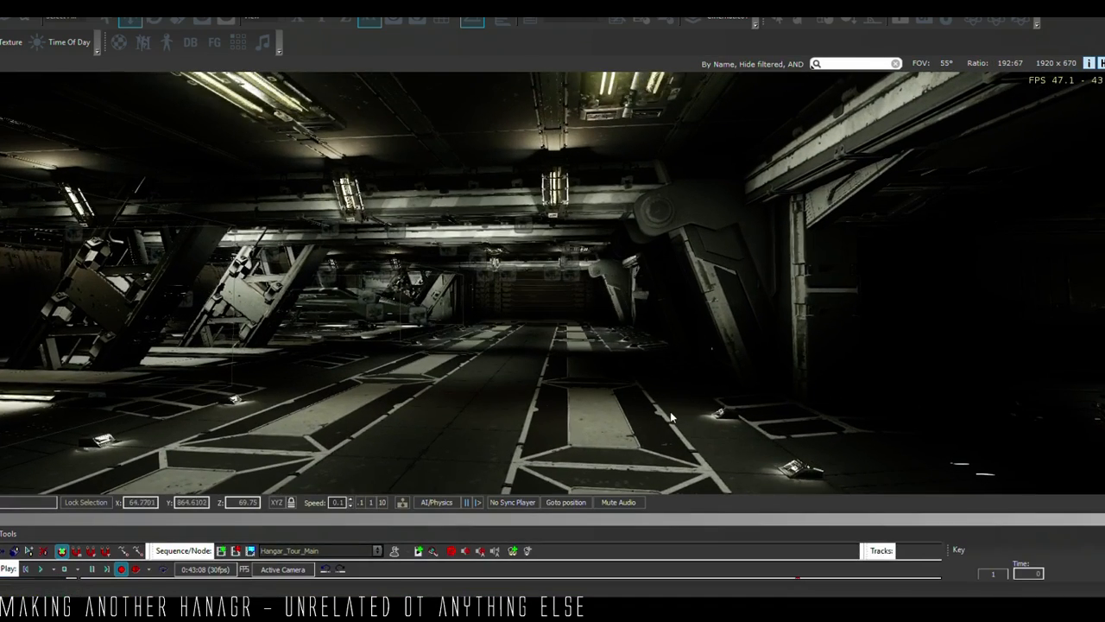
Step: Dock the Layers panel beside the viewport, listing Cinematic01, ControlRoom, Gladius_Main, Props and Walls
right_click_drag(523, 344, 436, 347)
right_click_drag(595, 345, 546, 343)
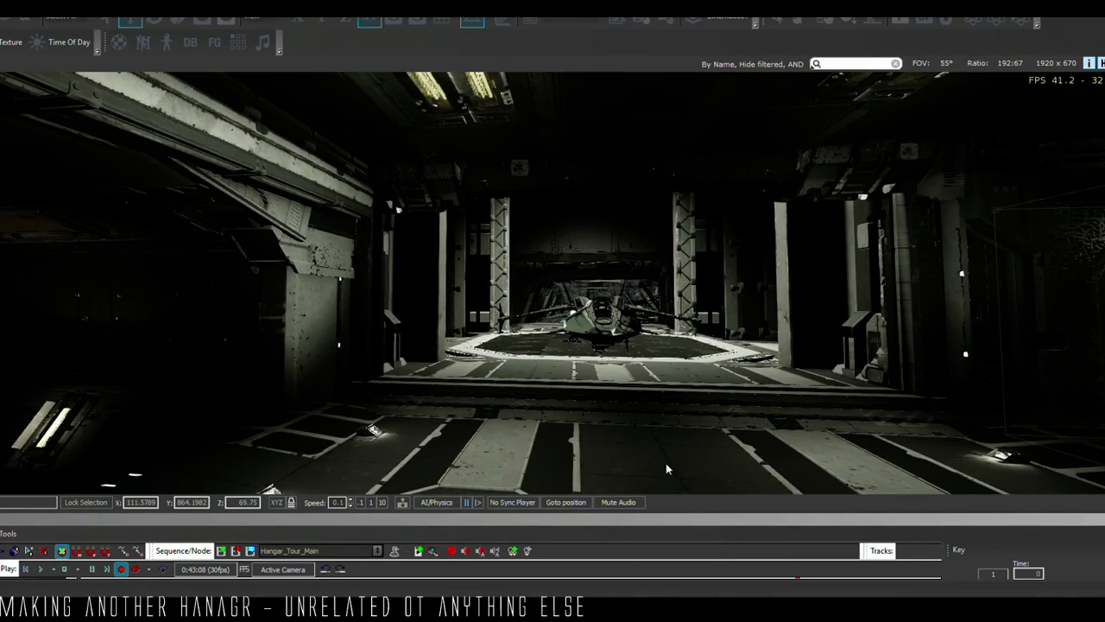
right_click_drag(565, 427, 647, 426)
left_click_drag(1104, 147, 1103, 337)
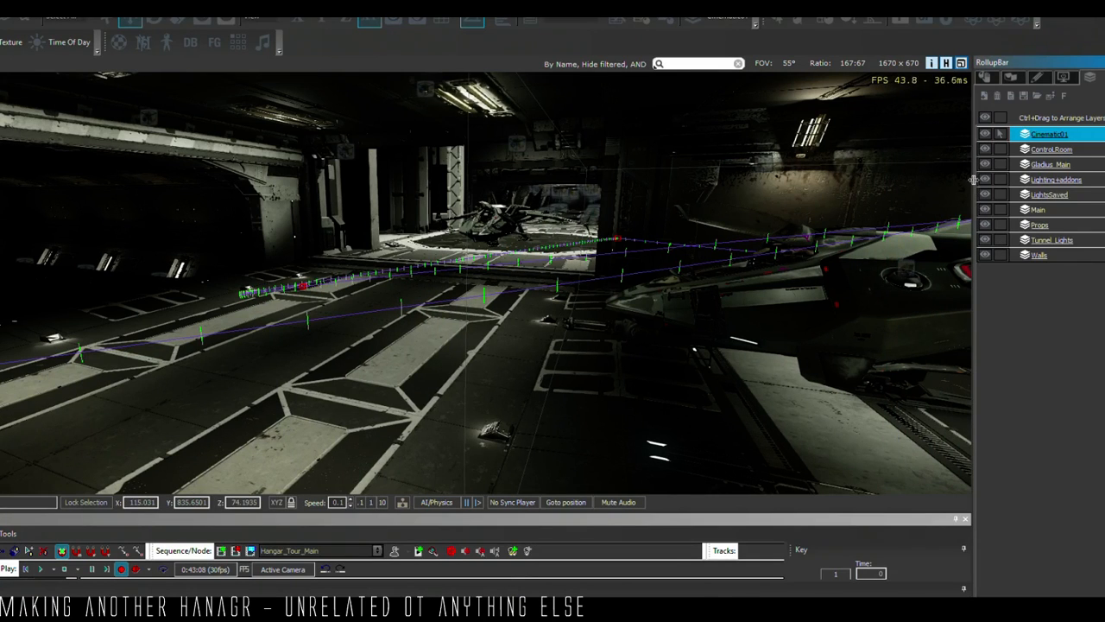
Step: Widen the docked layers panel and fly down the hangar past the ship's hull
left_click_drag(973, 178, 904, 192)
right_click_drag(641, 195, 633, 198)
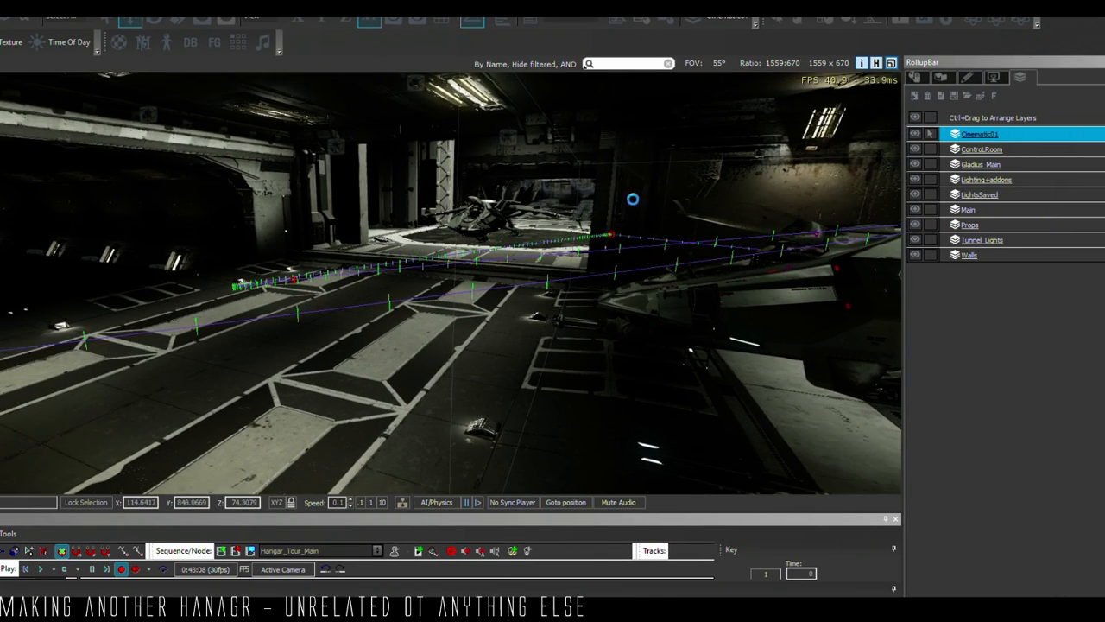
key("a")
right_click_drag(568, 207, 612, 203)
key("s")
key("w")
key("w")
key("w")
key("w")
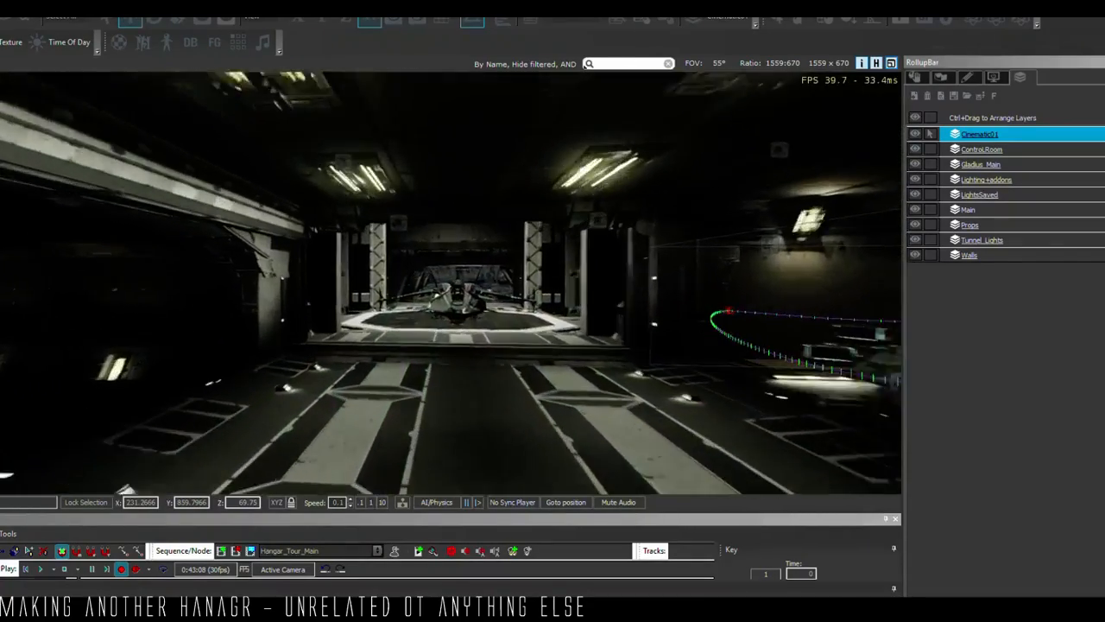
key("w")
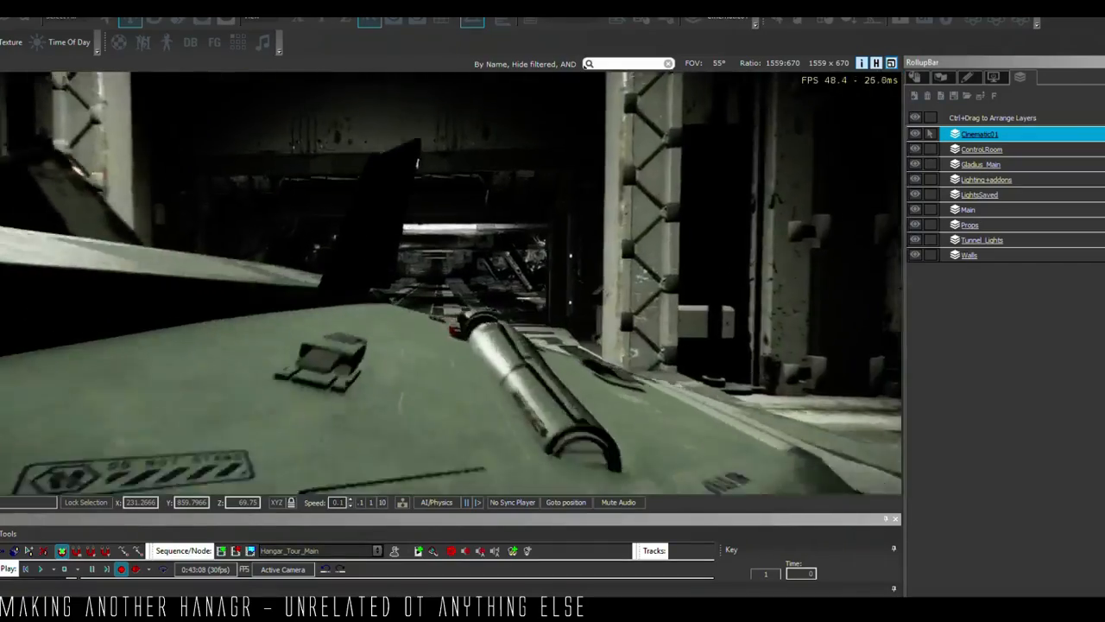
key("w")
Step: Fly through the tunnel and along the hangar runway toward the parked ships
right_click_drag(449, 283, 604, 281)
key("w")
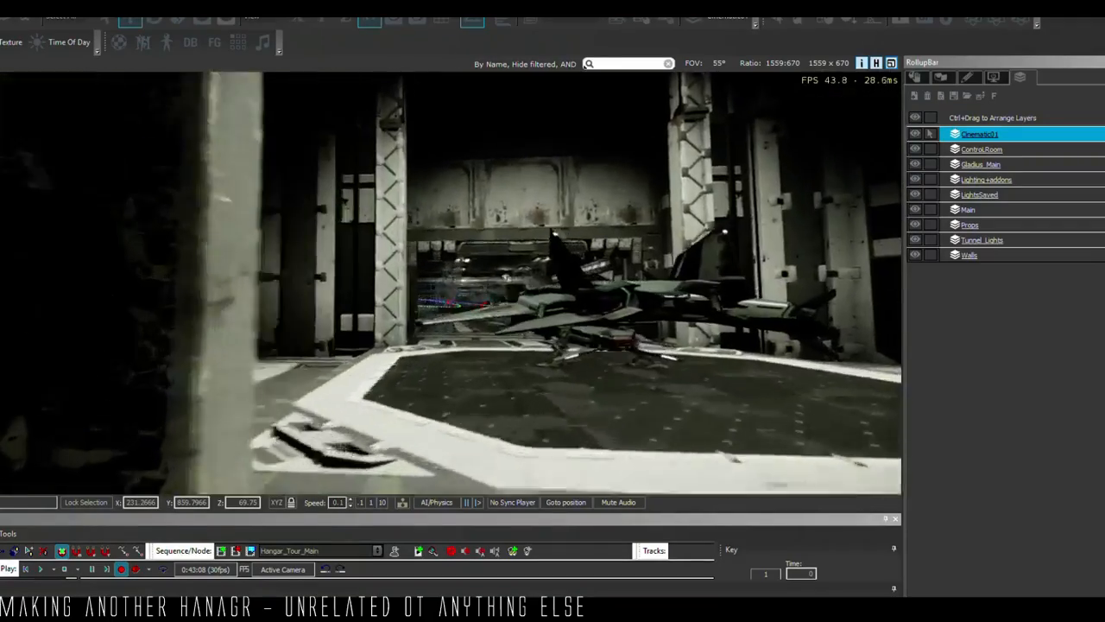
key("w")
mouse_move(545, 203)
right_mouse_down()
mouse_move(580, 205)
mouse_move(545, 202)
right_mouse_up()
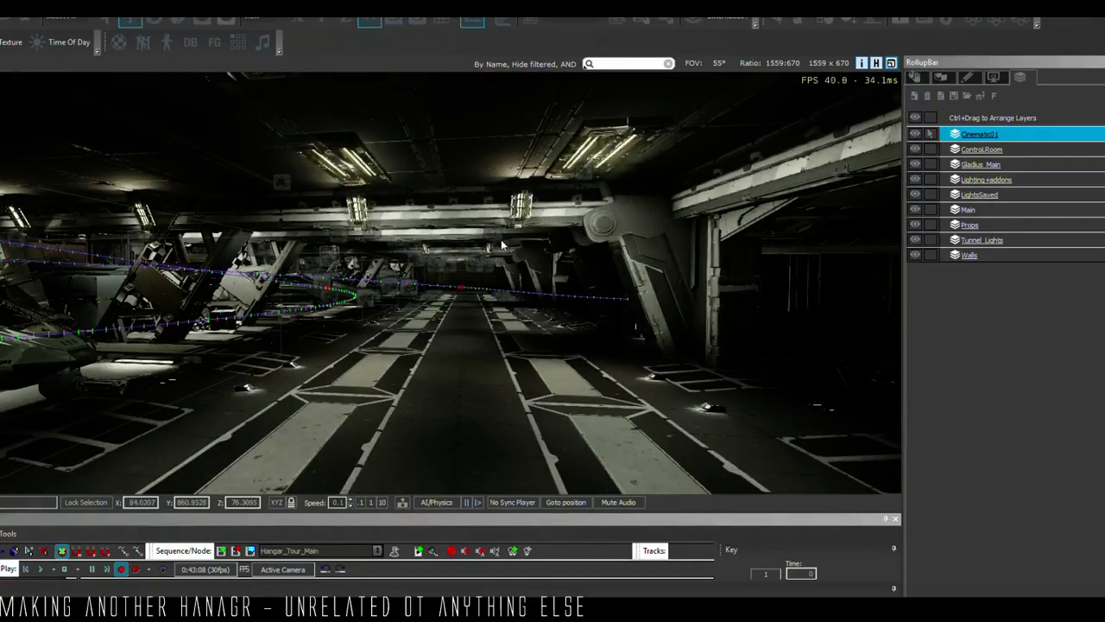
key("w")
right_click_drag(499, 249, 239, 219)
key("w")
Step: Show the object categories, then undock the side panel and enlarge the Director/Camera1 timeline
key("w")
key("w")
key("w")
key("w")
left_click(917, 77)
key("w")
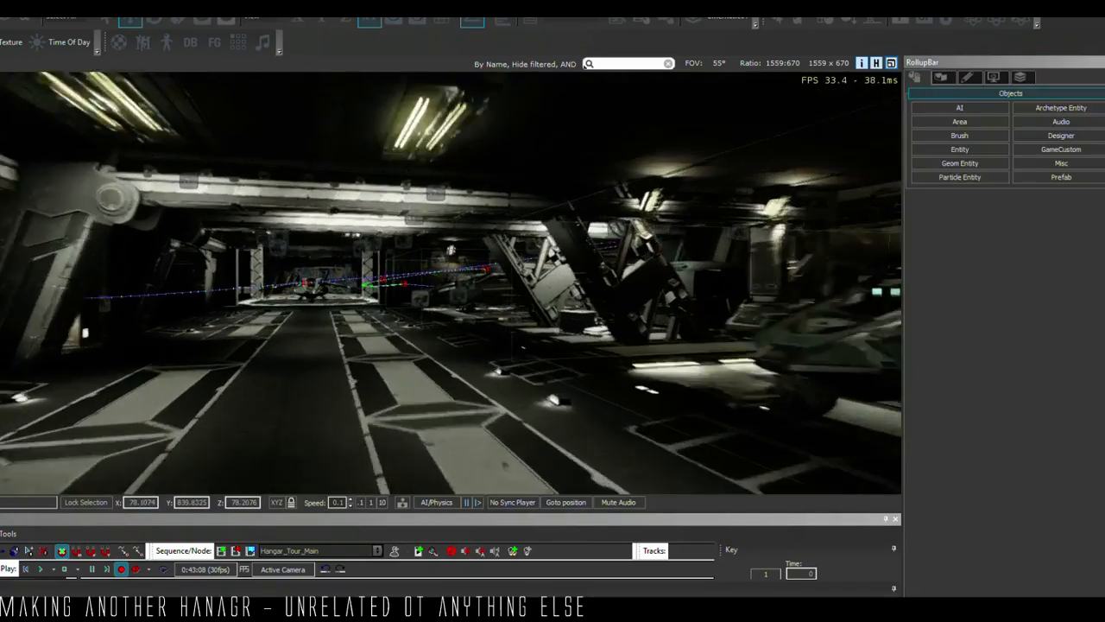
key("w")
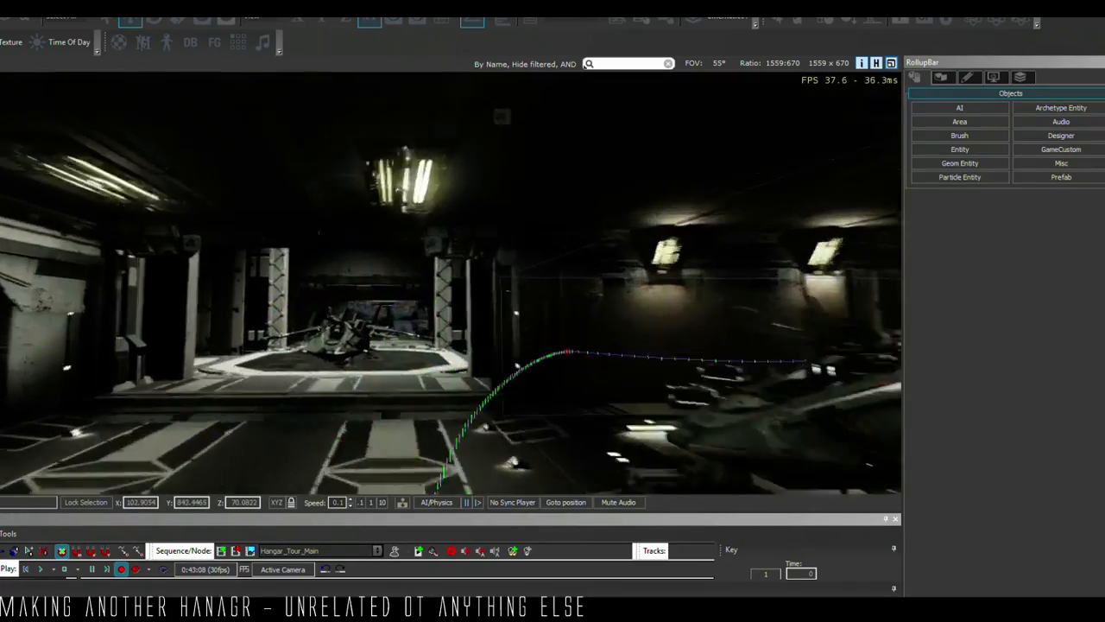
key("w")
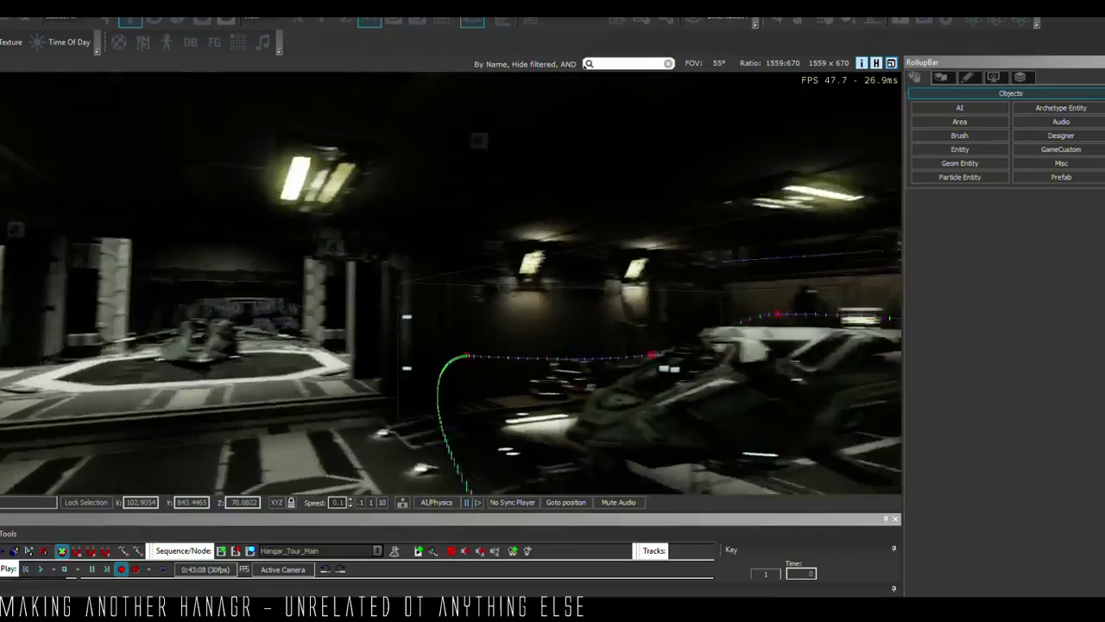
key("w")
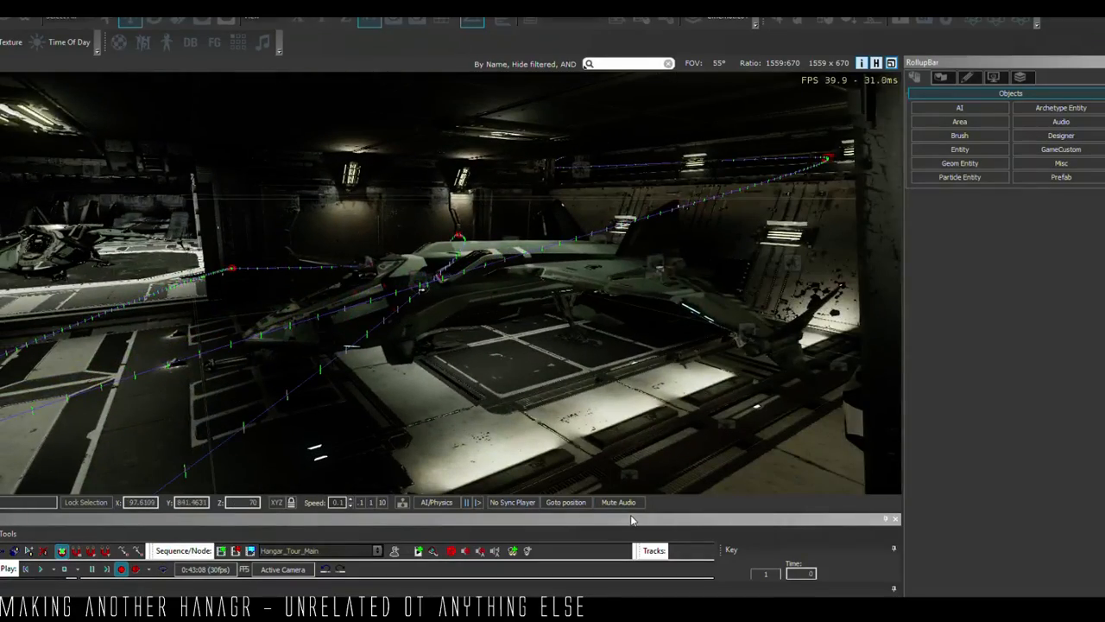
left_click_drag(947, 64, 1104, 87)
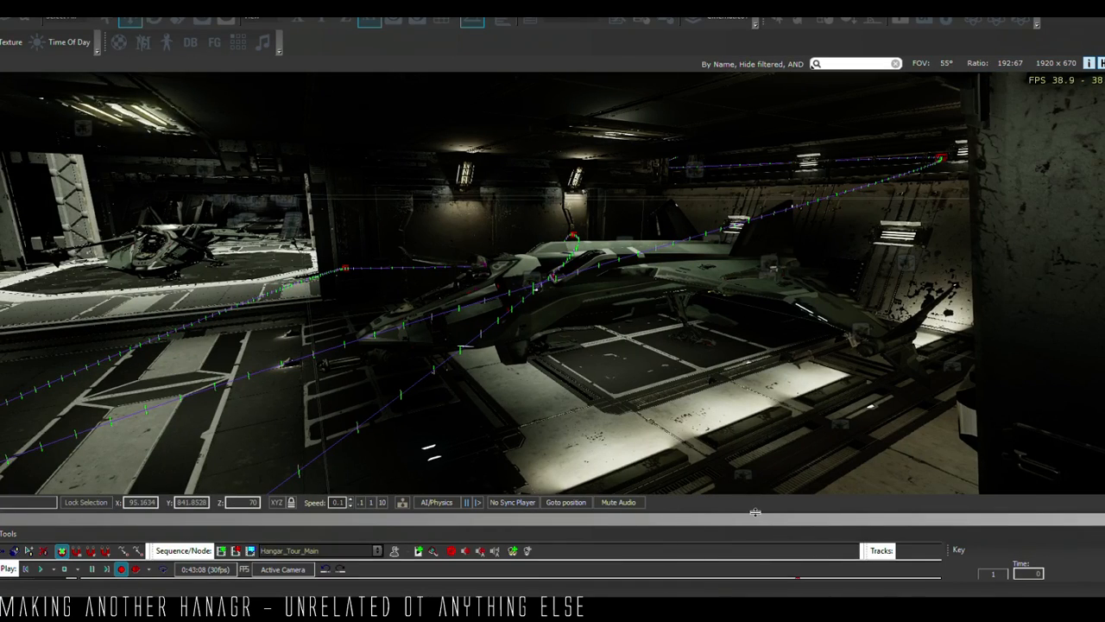
left_click_drag(756, 518, 756, 383)
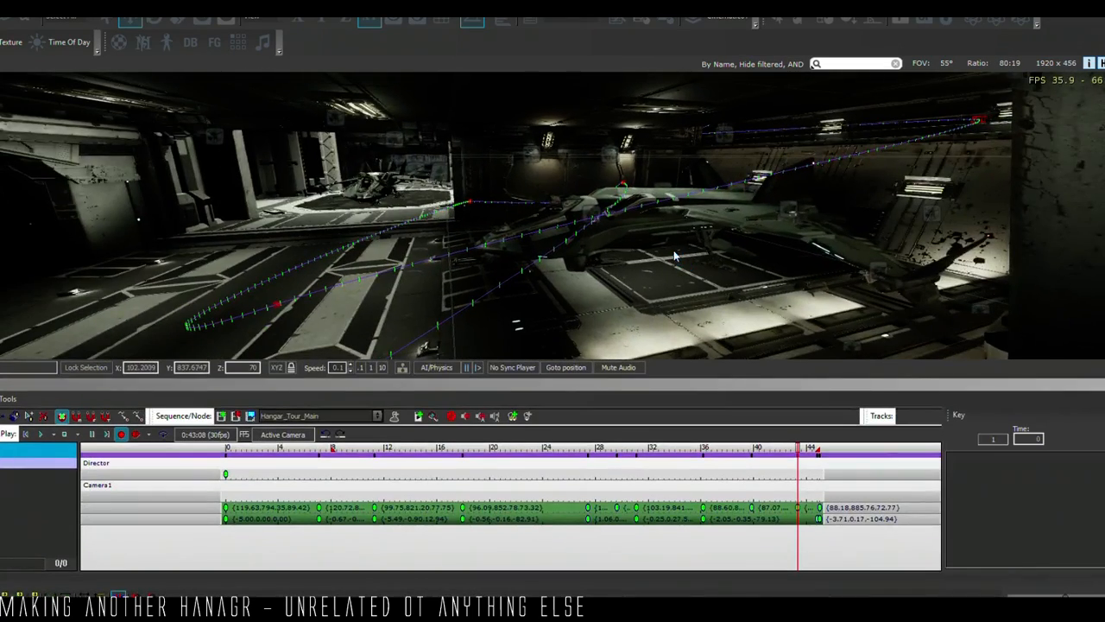
Step: Fly back and forth through the hangar and doorway to view the camera path
key("s")
mouse_move(675, 256)
right_mouse_down()
mouse_move(613, 250)
mouse_move(701, 256)
mouse_move(685, 241)
mouse_move(659, 249)
right_mouse_up()
key("s")
mouse_move(592, 247)
right_mouse_down()
mouse_move(574, 247)
mouse_move(607, 243)
right_mouse_up()
key("w")
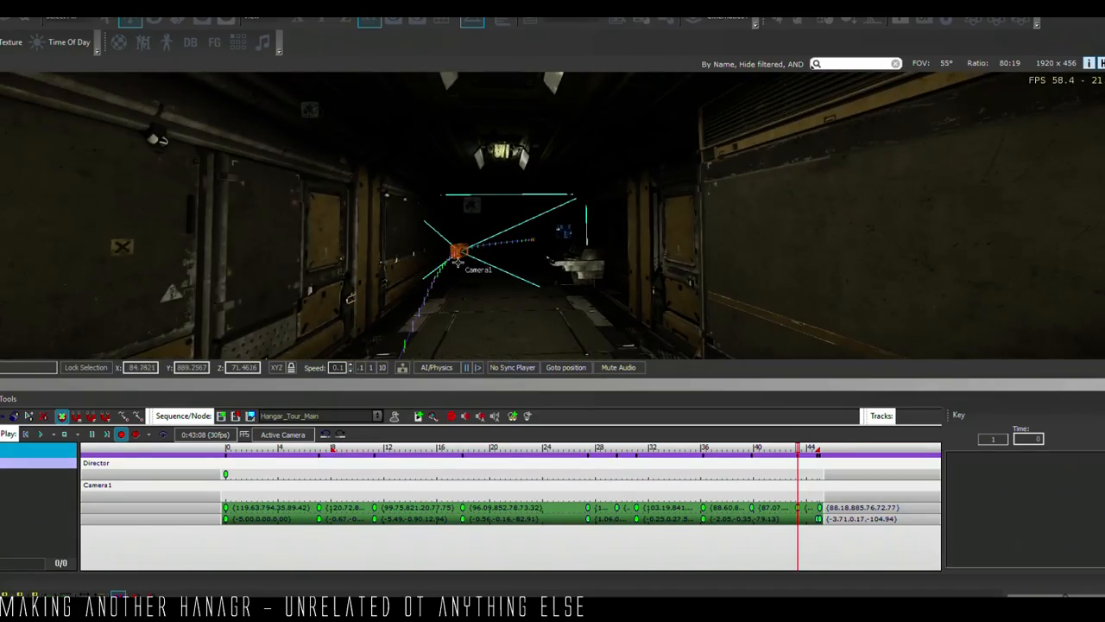
right_click_drag(502, 278, 559, 272)
key("s")
key("w")
key("s")
Step: Jump the sequence to around 31 seconds and restore the two-viewport layout
left_click(662, 448)
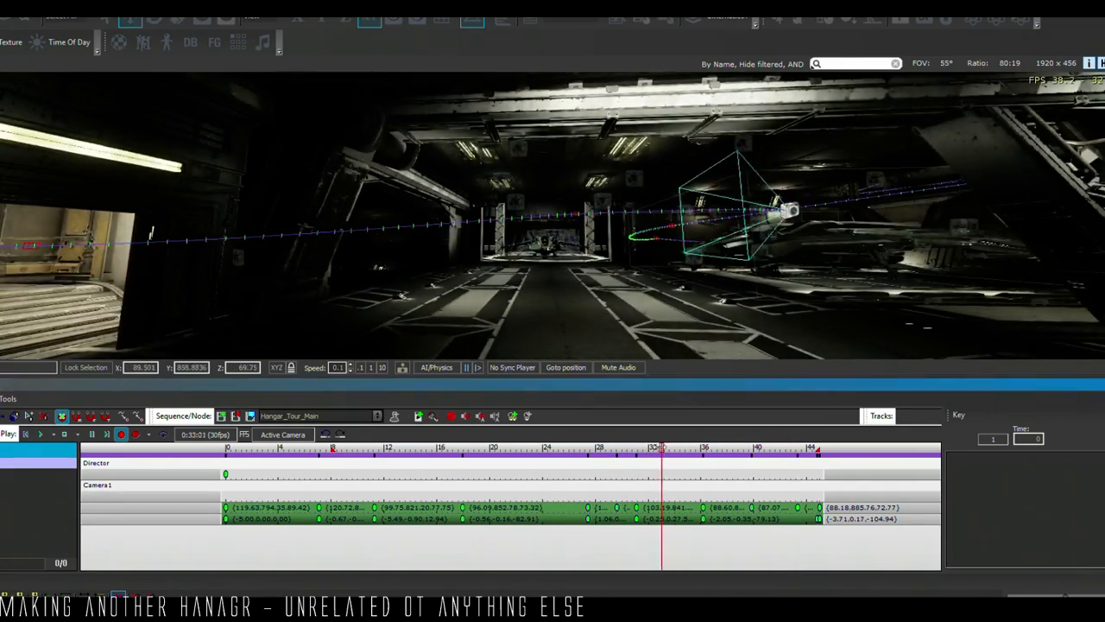
right_click_drag(567, 309, 568, 309)
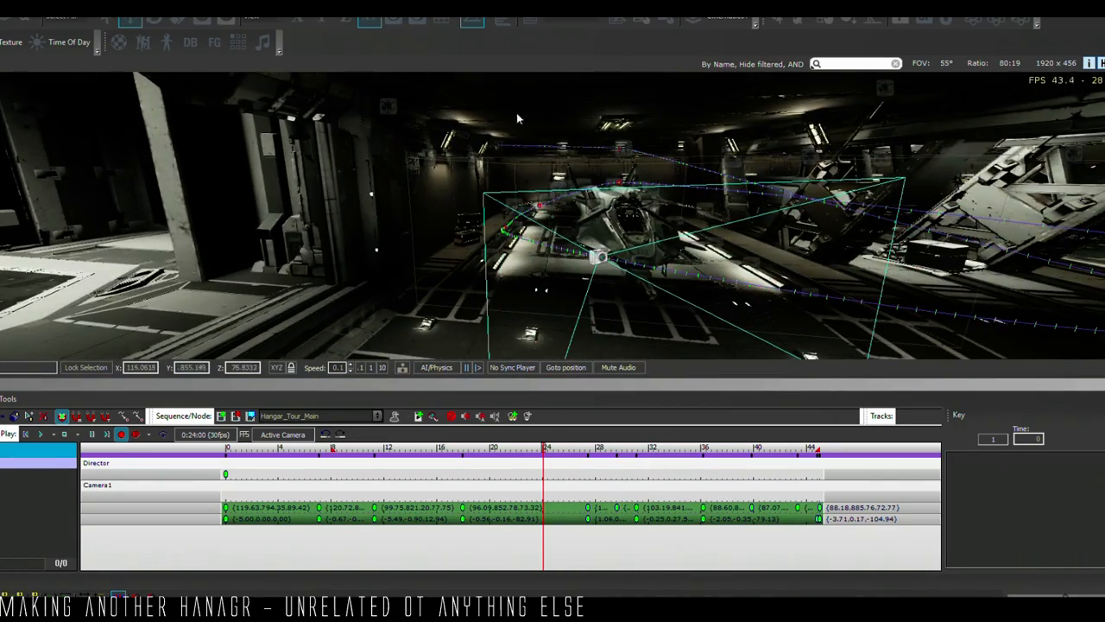
left_click(1104, 63)
scroll(681, 560, "up", 2)
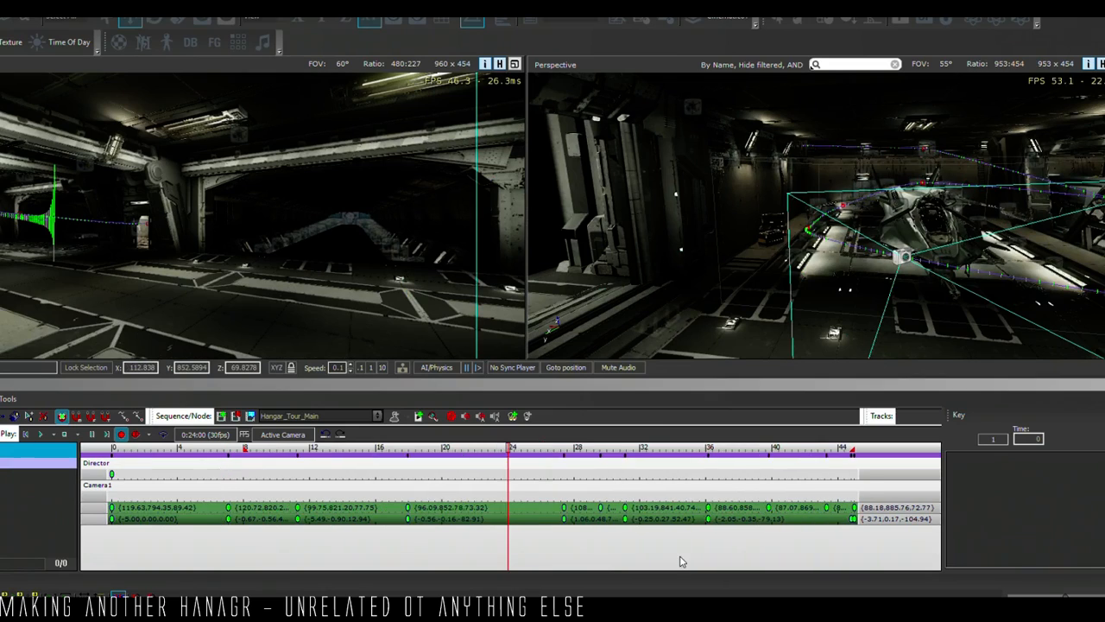
Step: Scrub back to the 11.25 s key, frame Camera1 with Z, and shift it right
left_click_drag(463, 452, 223, 450)
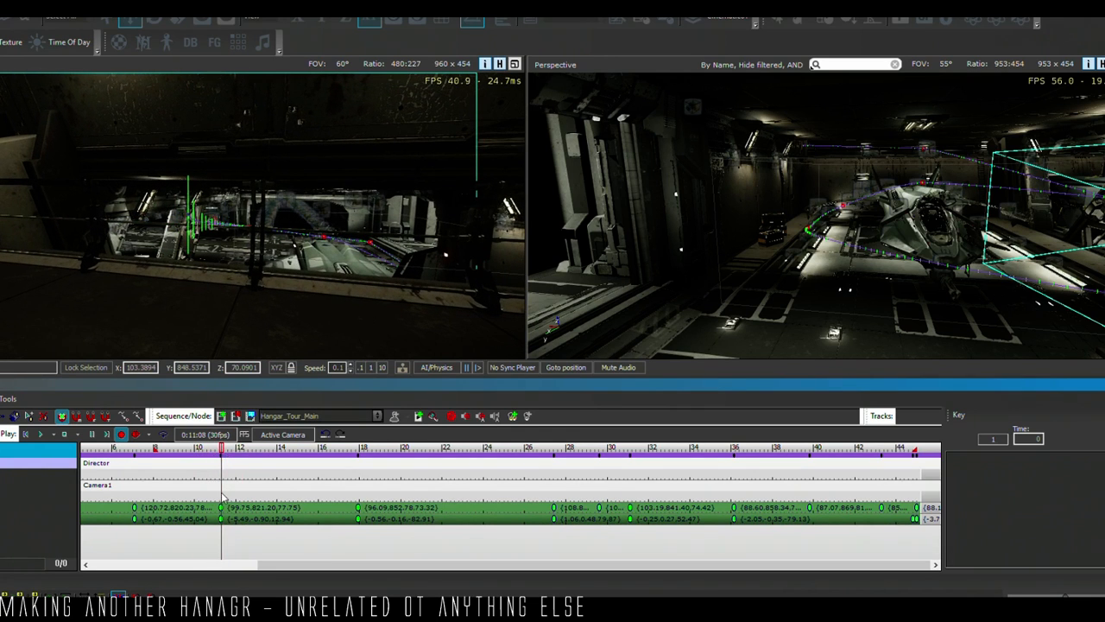
scroll(231, 483, "up", 3)
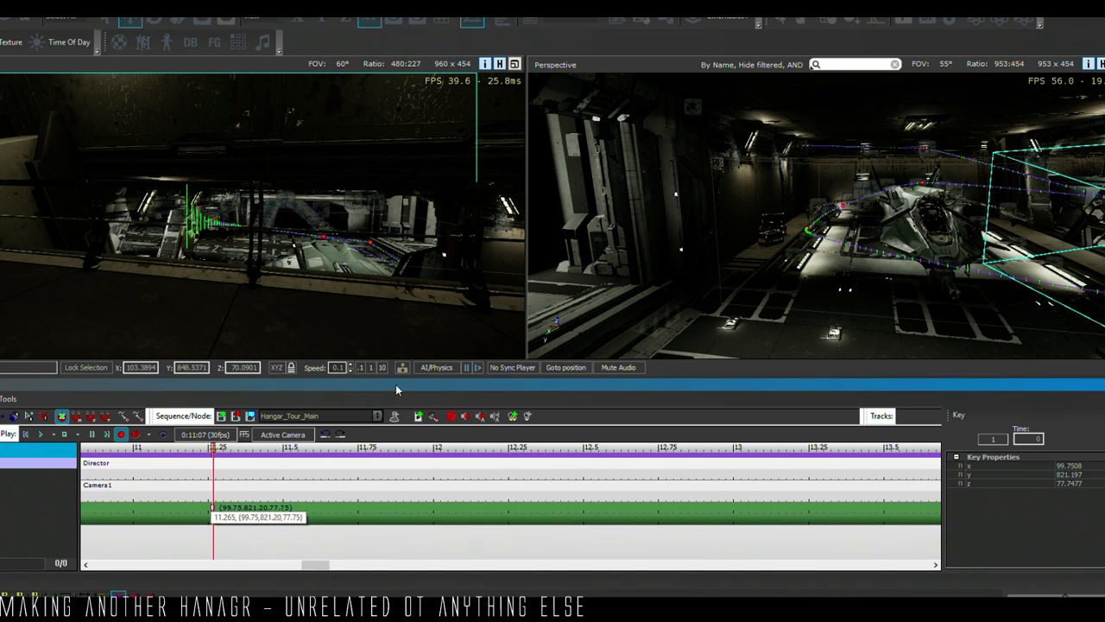
key("z")
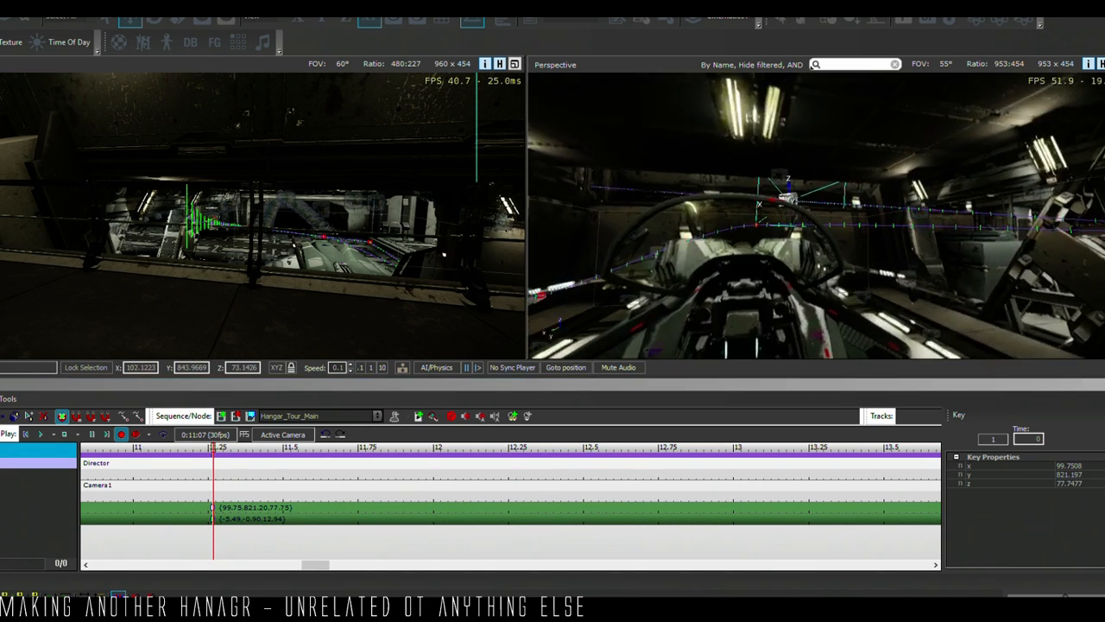
scroll(850, 304, "up", 3)
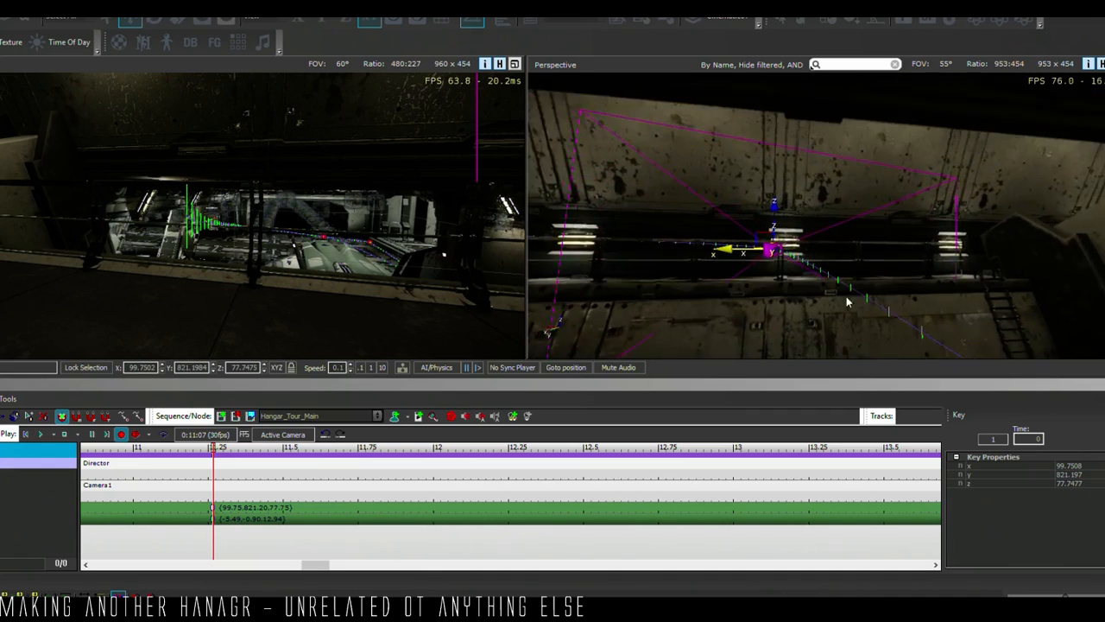
left_click_drag(753, 235, 839, 235)
right_click_drag(839, 235, 735, 217)
left_click_drag(751, 215, 844, 250)
right_click_drag(843, 250, 920, 264)
Step: Rotate Camera1 to re-aim it at 94.21, 821.20, 78.16, then preview around 12 seconds
key("2")
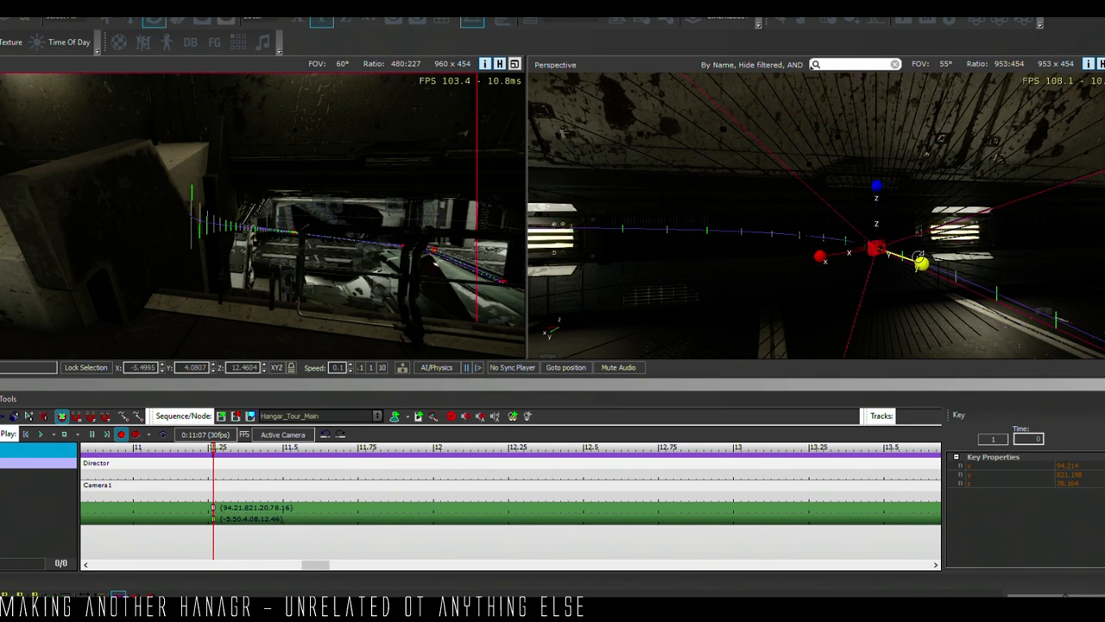
left_click_drag(920, 263, 923, 259)
right_click_drag(923, 259, 647, 301)
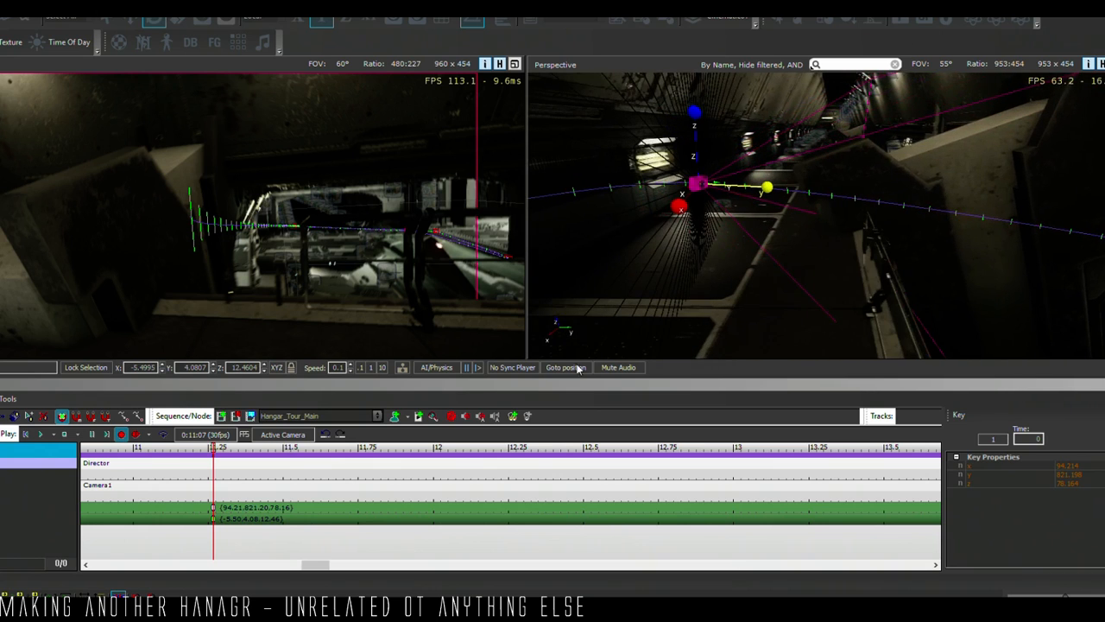
left_click_drag(228, 448, 462, 448)
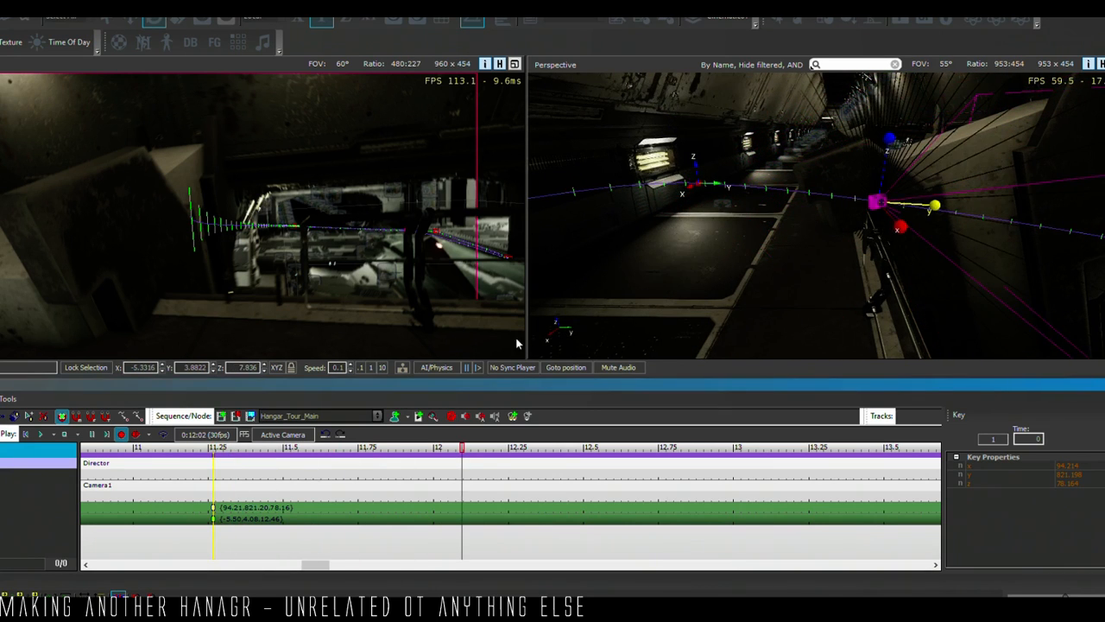
right_click_drag(587, 302, 609, 303)
left_click(397, 286)
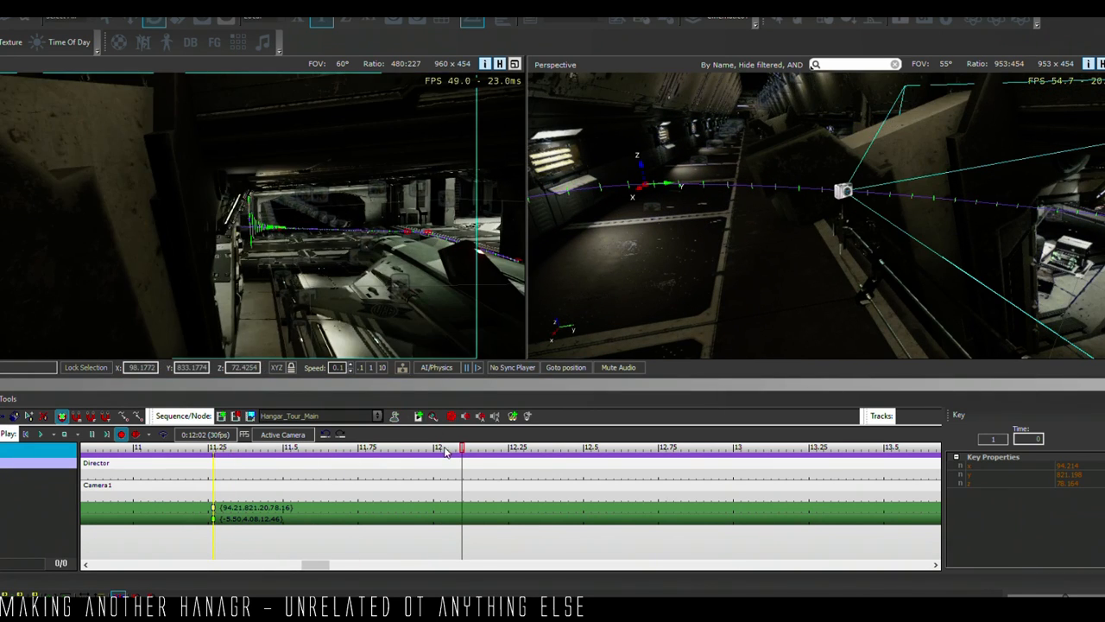
left_click_drag(447, 451, 699, 458)
scroll(634, 455, "down", 4)
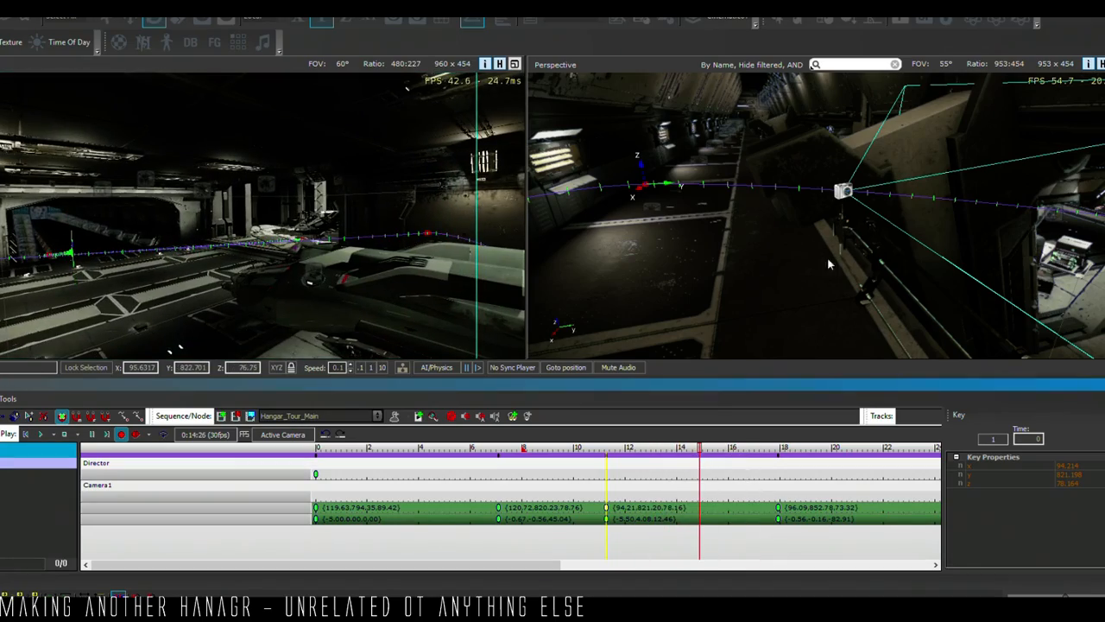
Step: Turn Camera1 to about -39.4 around Z, recording a rotation key at 0:14:26
right_click_drag(829, 264, 959, 246)
left_click(796, 234)
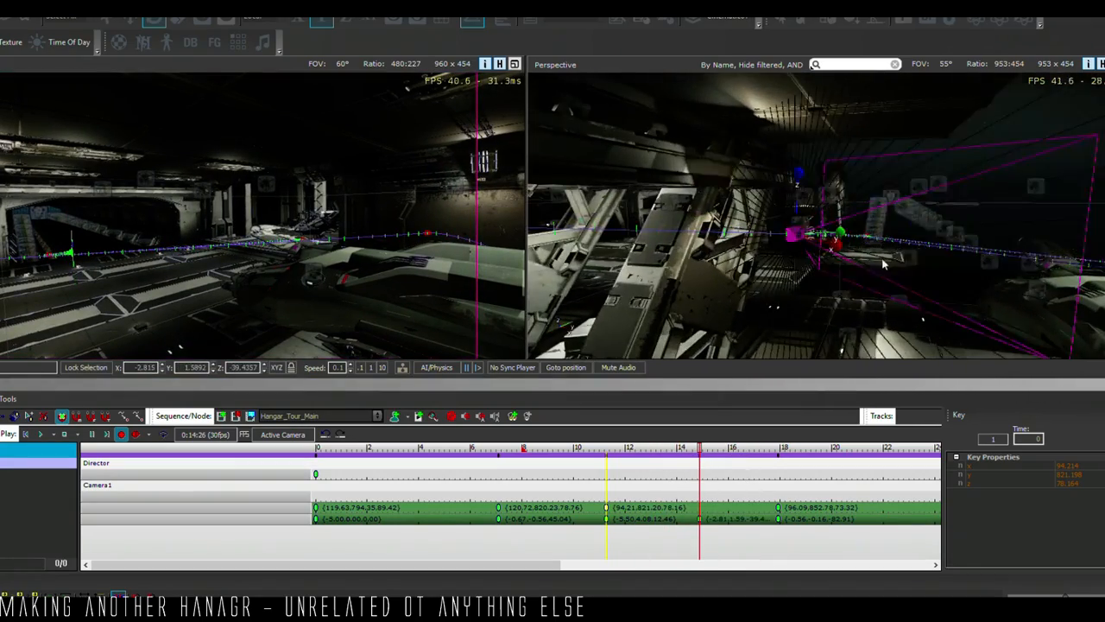
right_click_drag(883, 265, 871, 260)
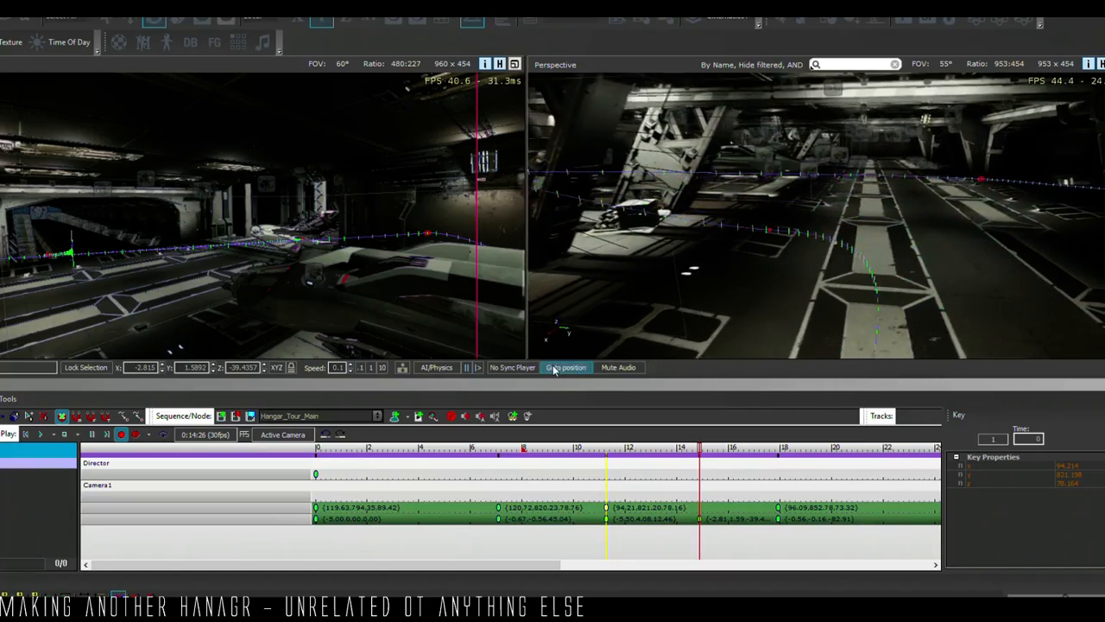
scroll(729, 480, "down", 2)
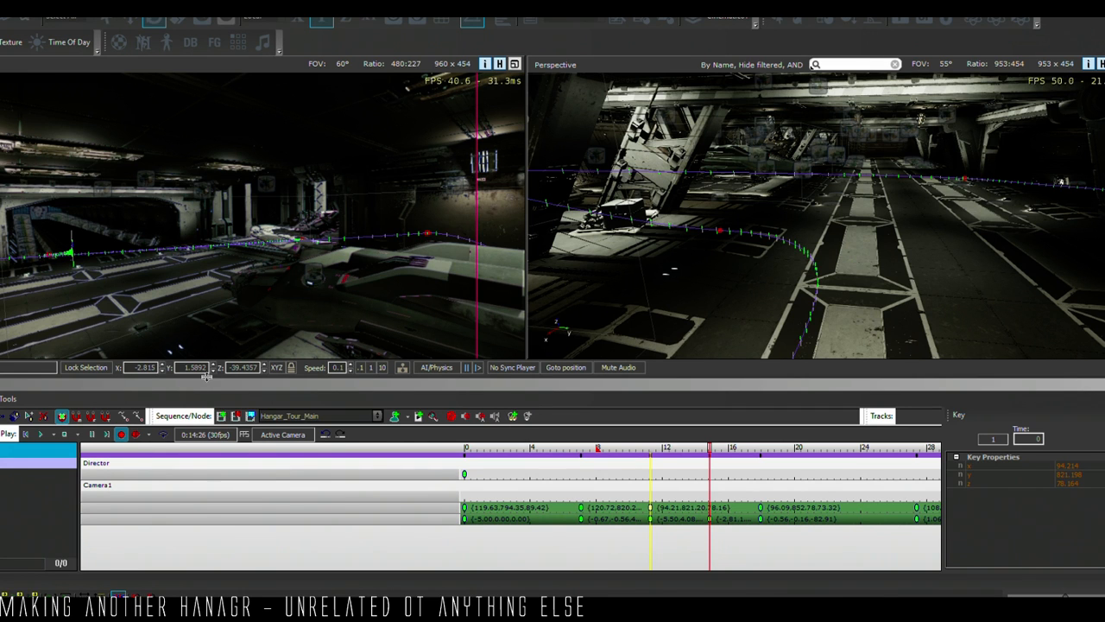
Step: Give the timeline panel more height and zoom the Track View out to the sequence start
left_click_drag(206, 377, 205, 321)
right_click_drag(691, 259, 713, 238)
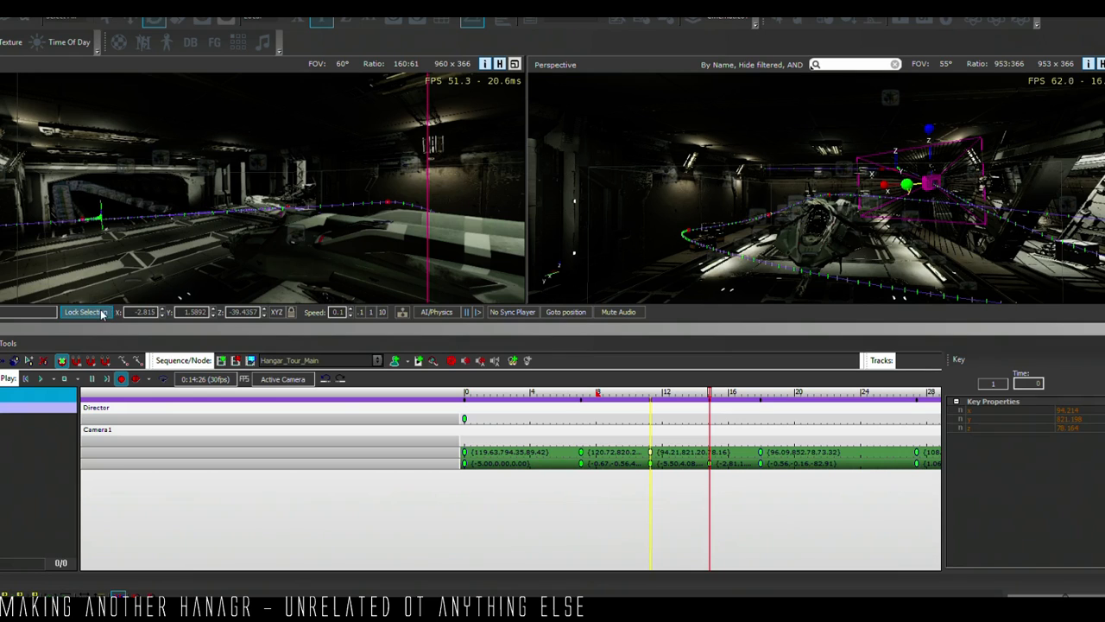
right_click_drag(713, 238, 713, 239)
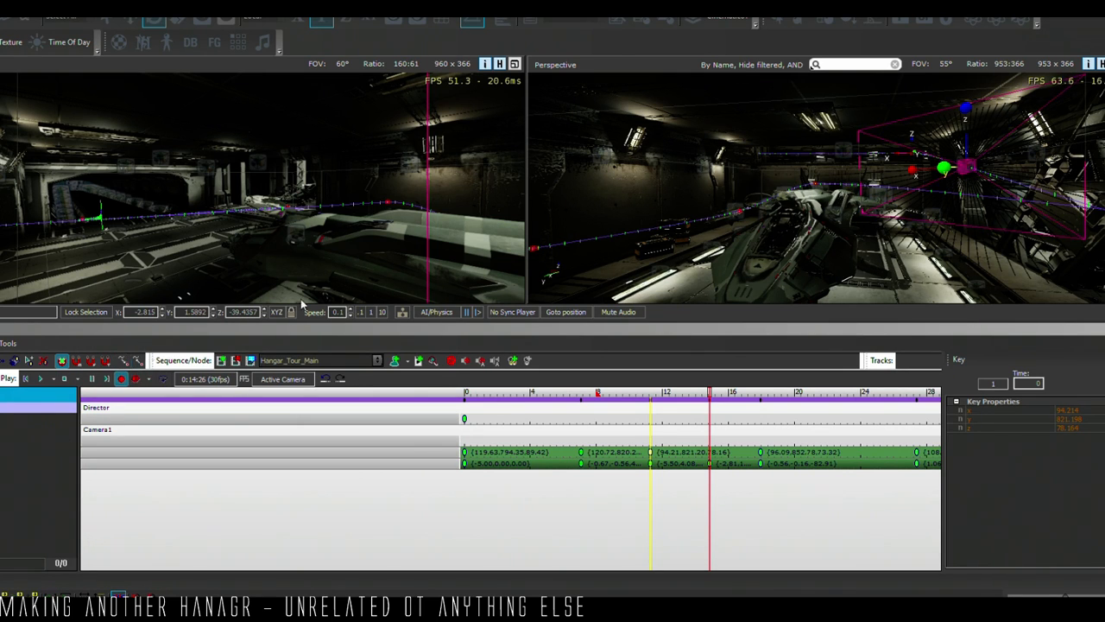
right_click_drag(643, 256, 659, 255)
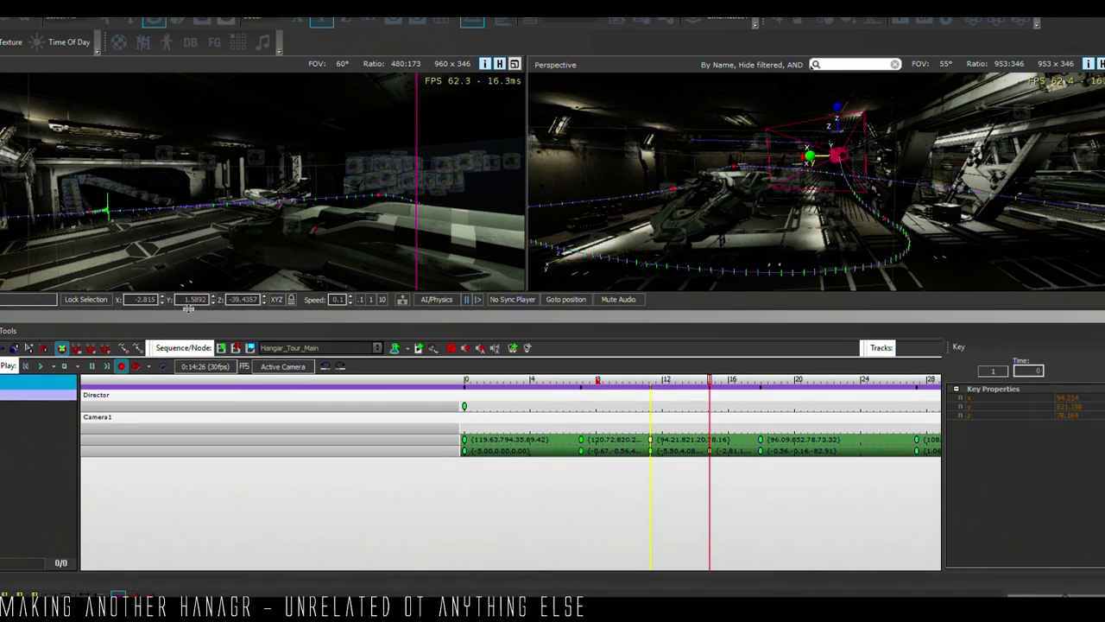
mouse_move(177, 325)
left_mouse_down()
mouse_move(192, 311)
mouse_move(188, 335)
left_mouse_up()
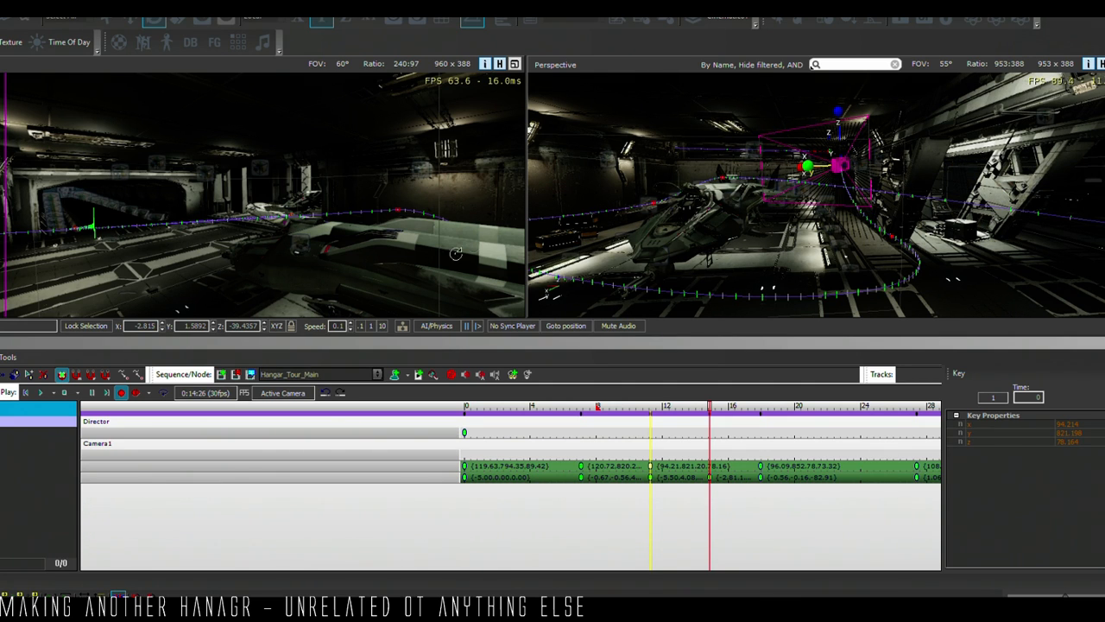
left_click_drag(37, 345, 44, 334)
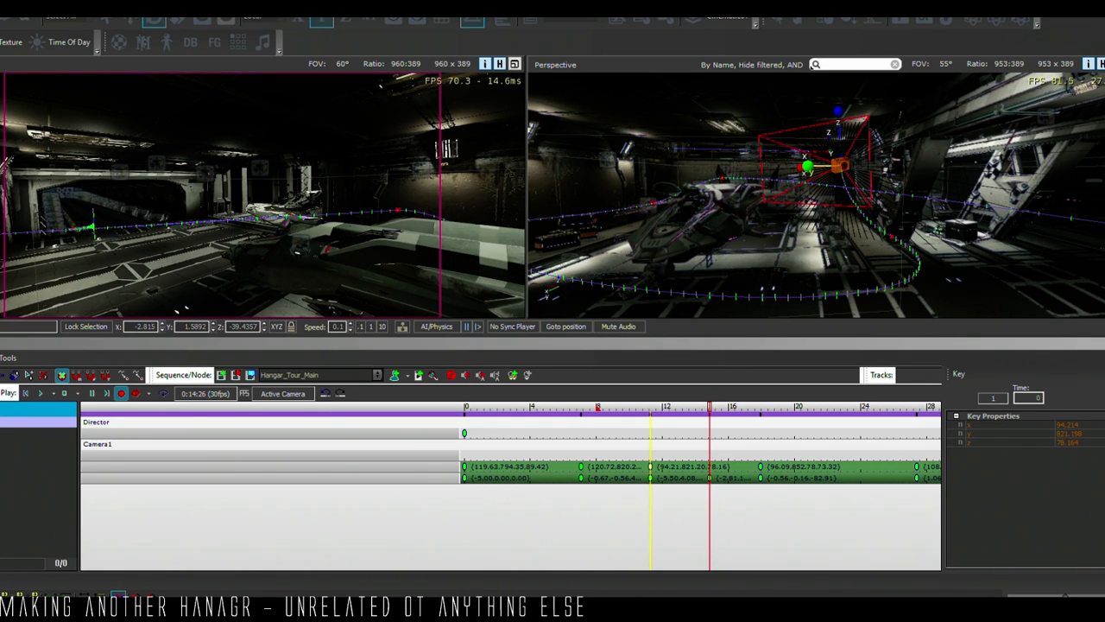
scroll(346, 493, "down", 2)
middle_click_drag(798, 502, 486, 519)
scroll(333, 526, "up", 3)
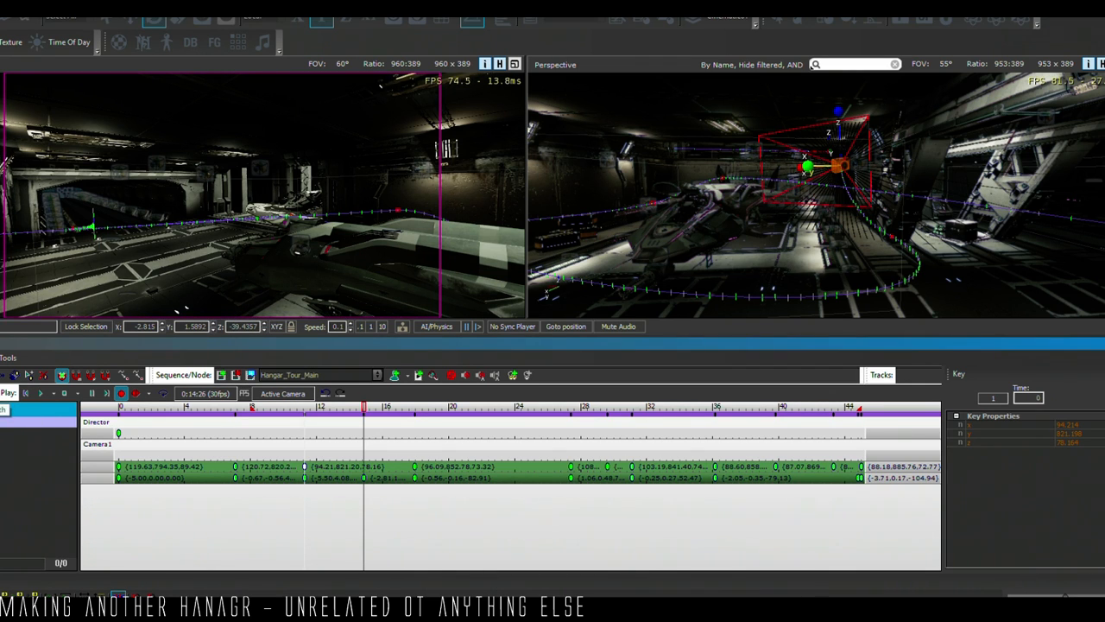
Step: Open the curve editor, enlarge the track panel and pan the graph to the keys
left_click(1, 393)
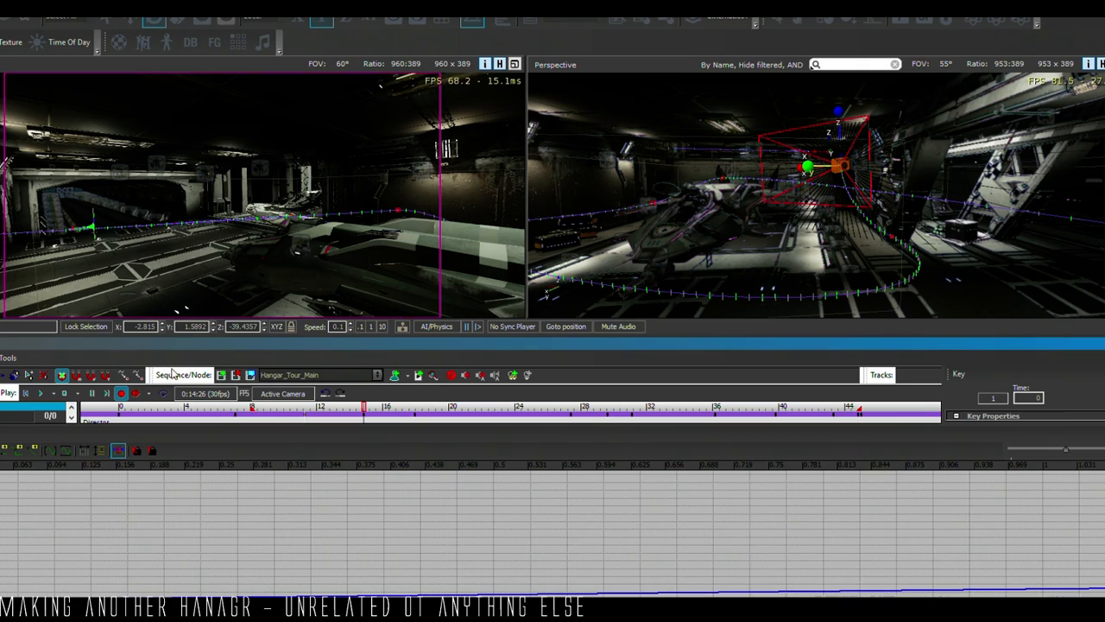
left_click_drag(182, 335, 183, 291)
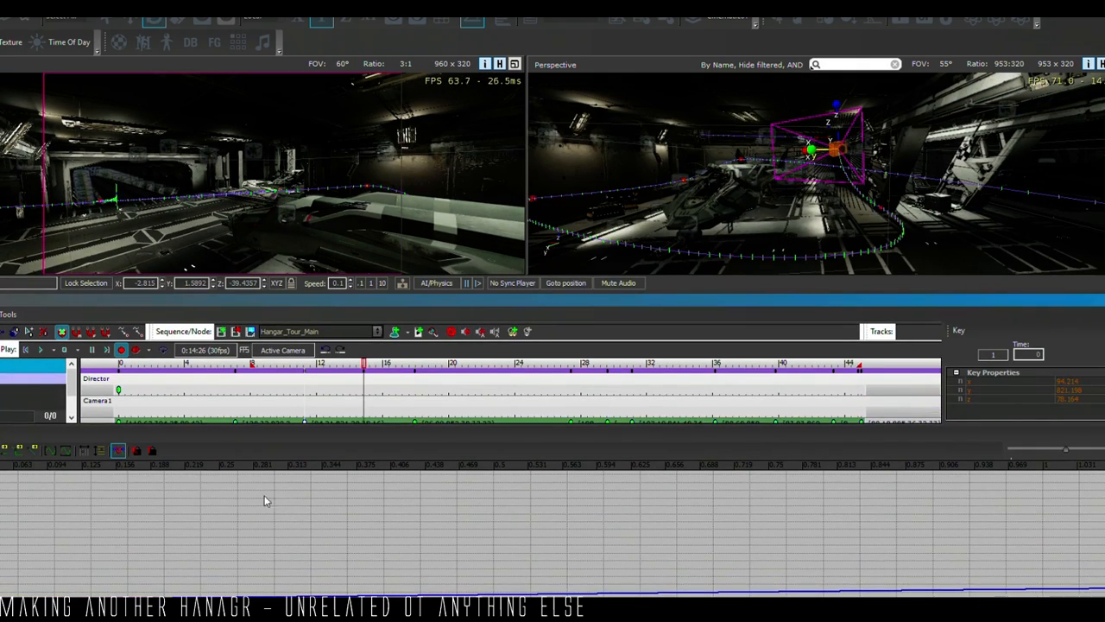
left_click_drag(475, 291, 477, 276)
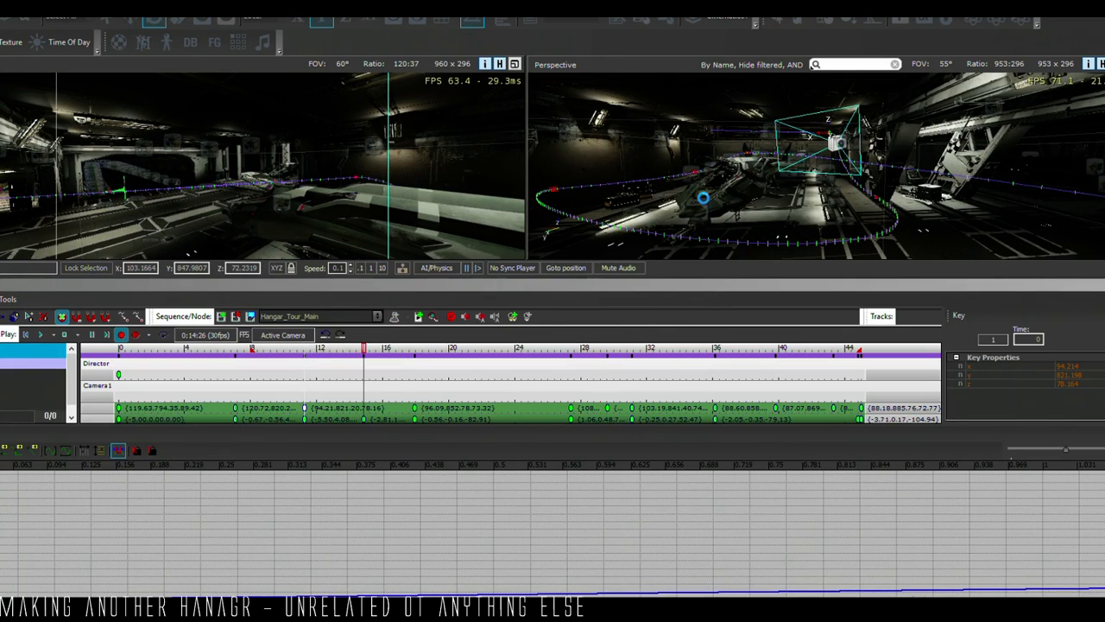
scroll(385, 553, "down", 7)
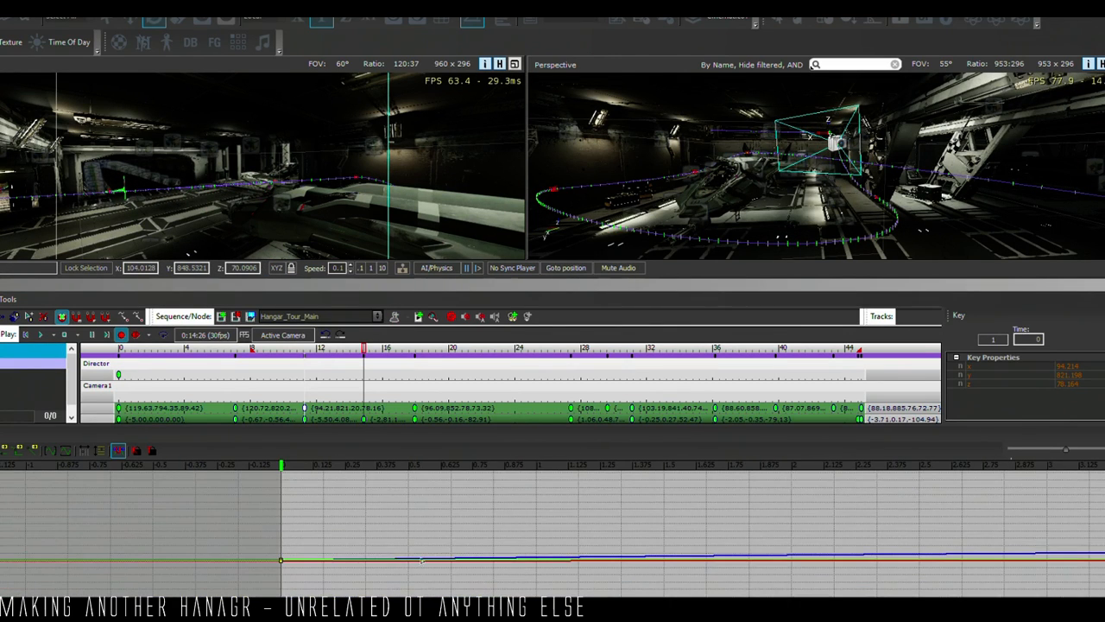
scroll(639, 528, "down", 9)
middle_click_drag(732, 511, 421, 531)
scroll(587, 570, "up", 4)
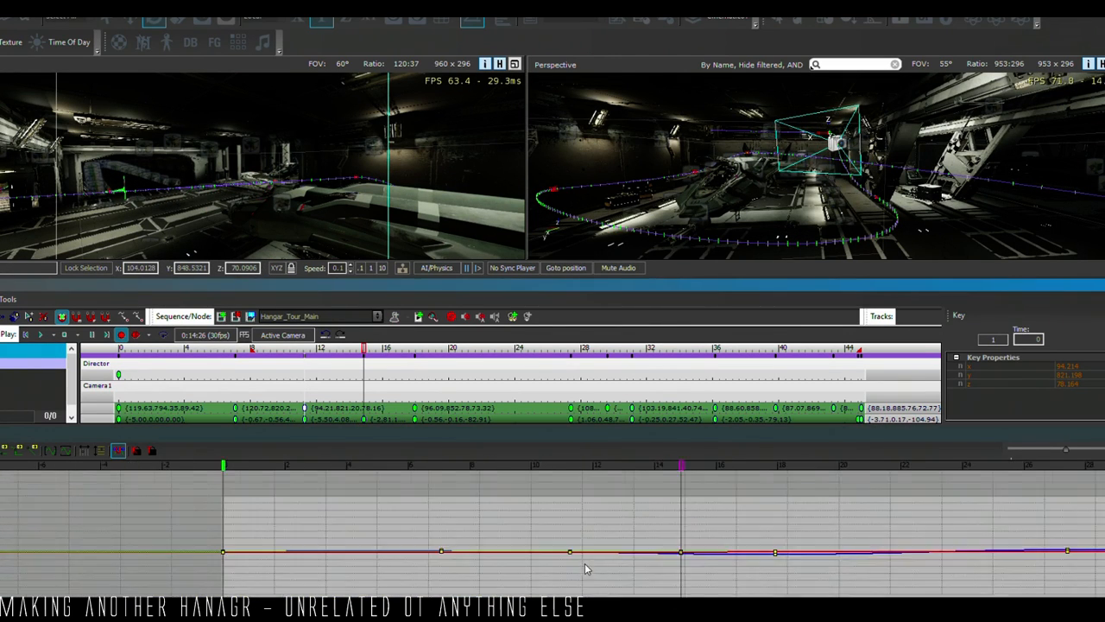
middle_click_drag(678, 487, 670, 493)
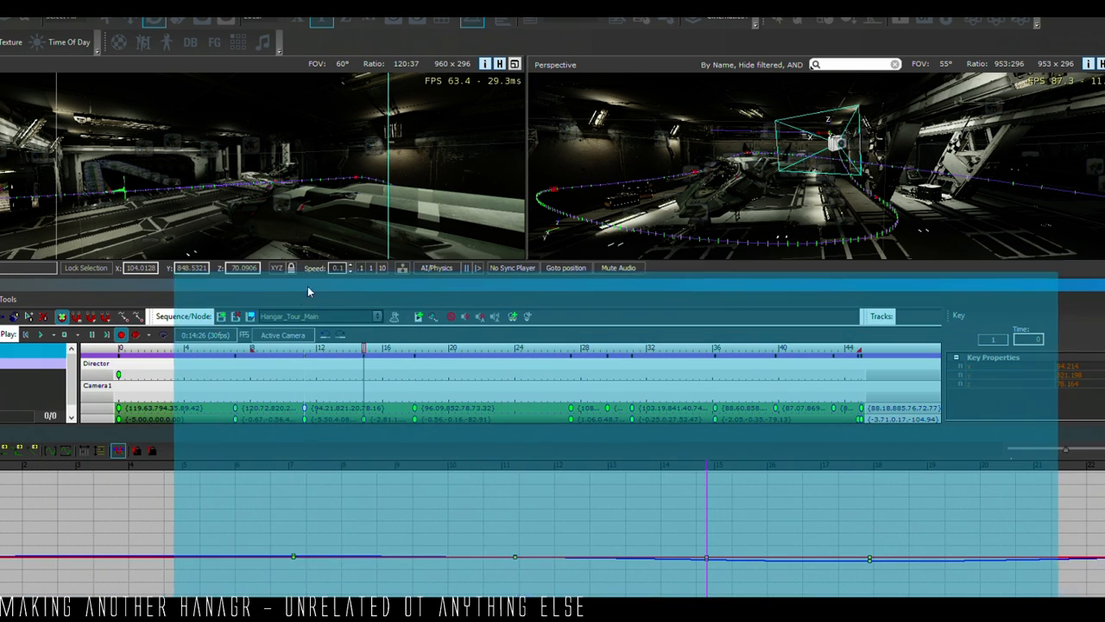
Step: Undock and resize the Track View to show Camera1's key row, and widen the camera view
left_click_drag(308, 286, 286, 284)
left_click_drag(365, 291, 523, 355)
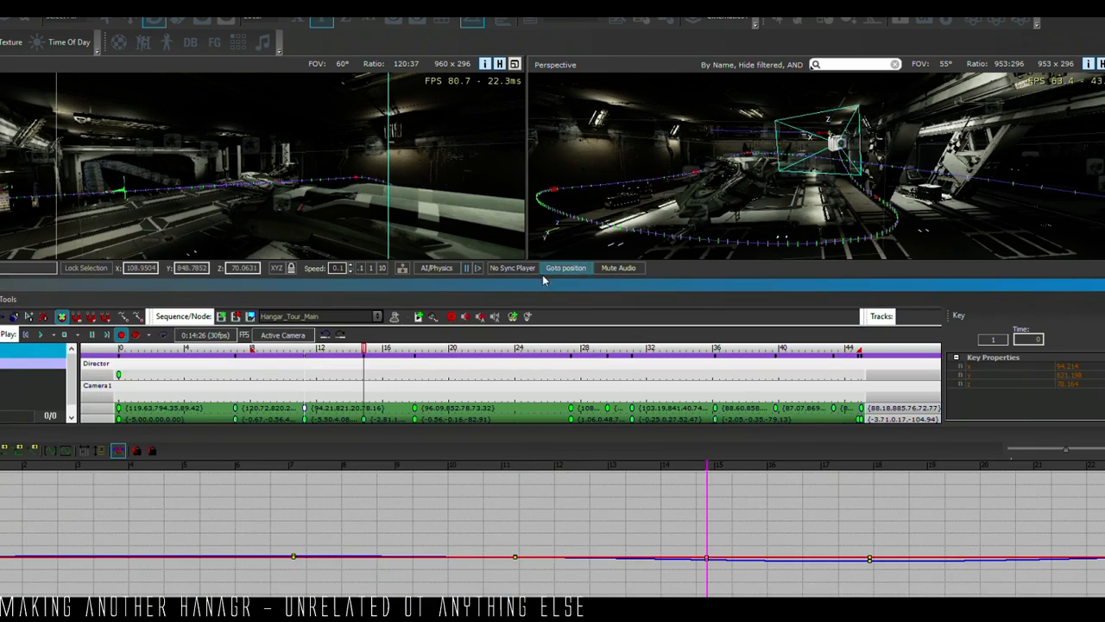
left_click_drag(543, 277, 542, 256)
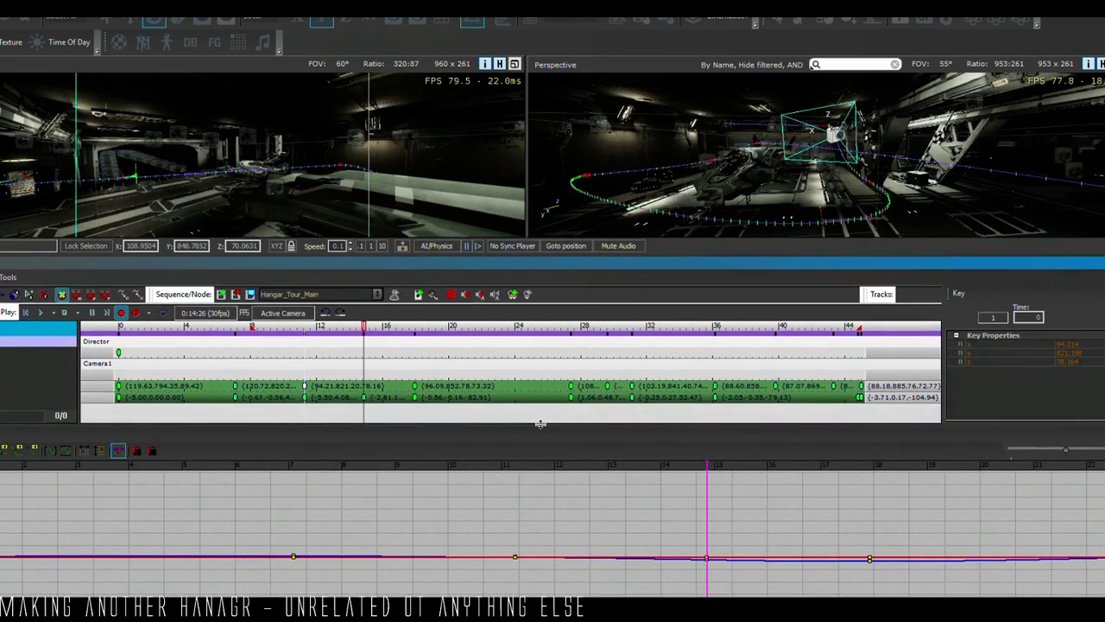
left_click_drag(540, 424, 540, 387)
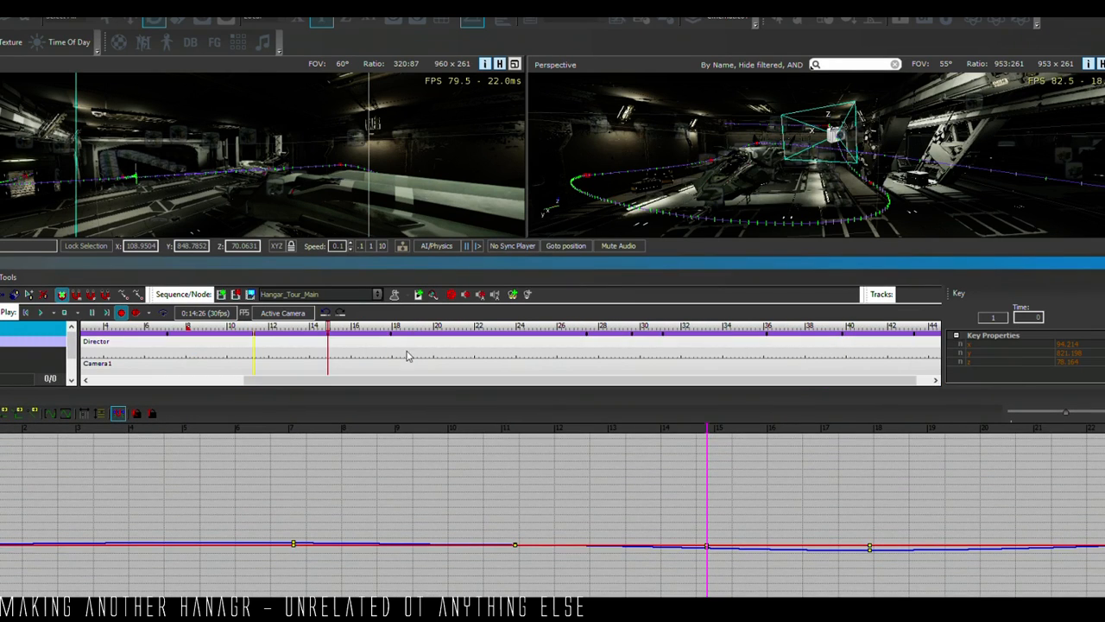
left_click(67, 352)
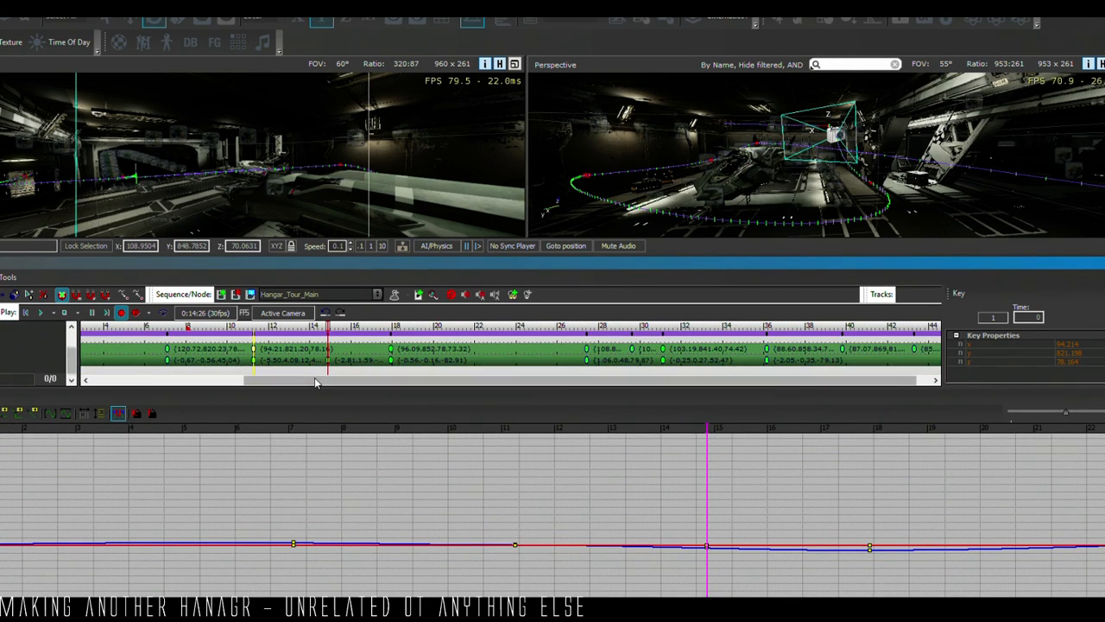
left_click_drag(316, 388, 315, 411)
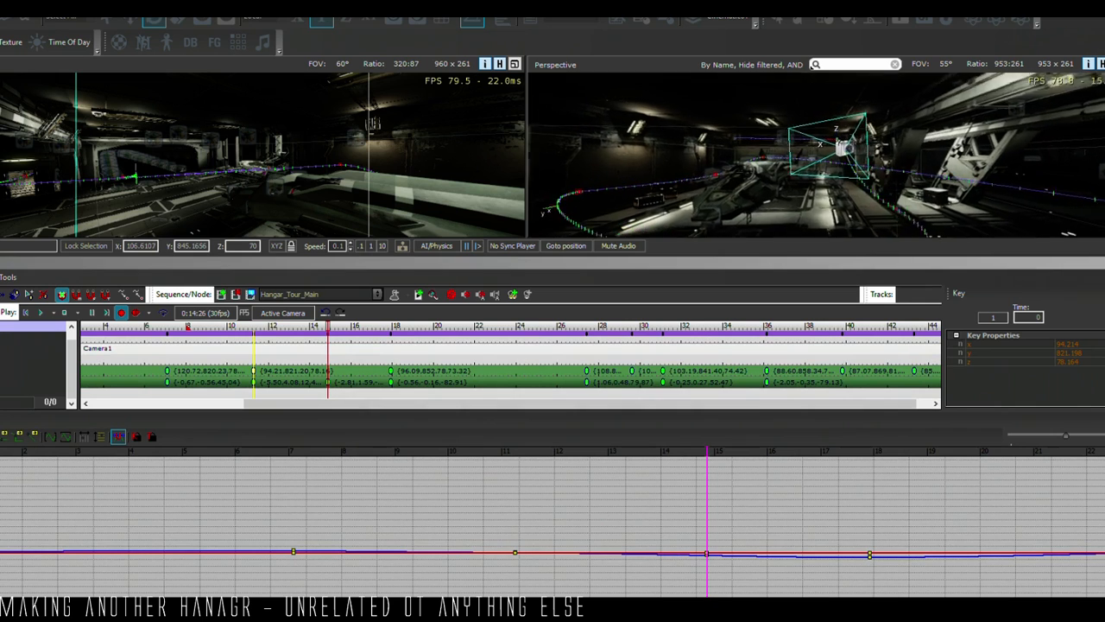
left_click_drag(524, 136, 593, 135)
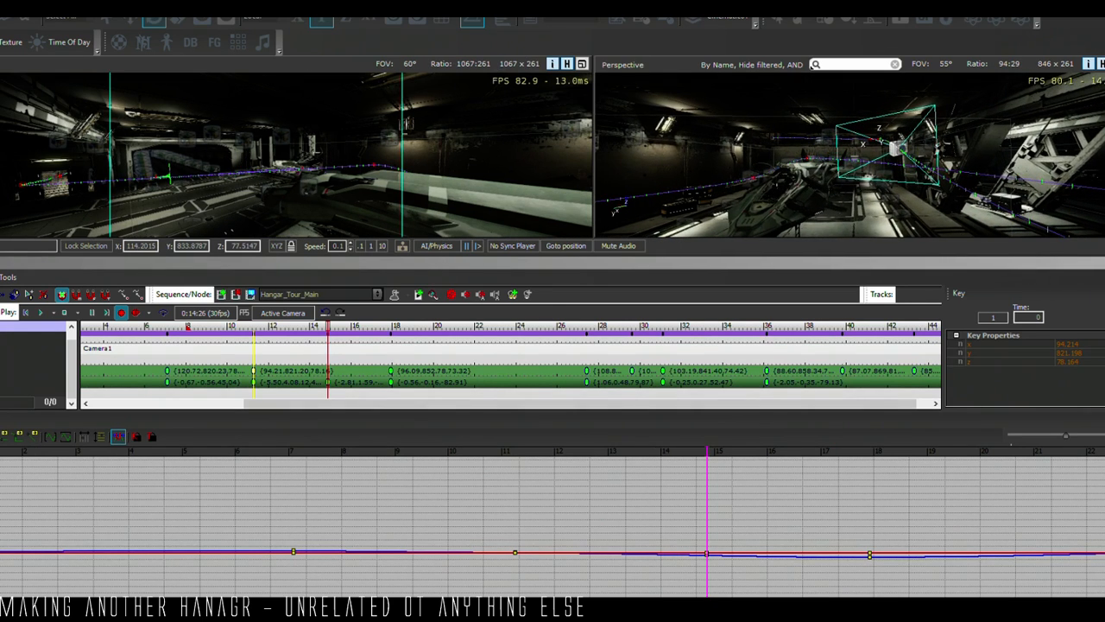
Step: Select the camera, rewind the playhead to 0 and play Hangar_Tour_Main
left_click(887, 148)
right_click_drag(886, 150, 824, 205)
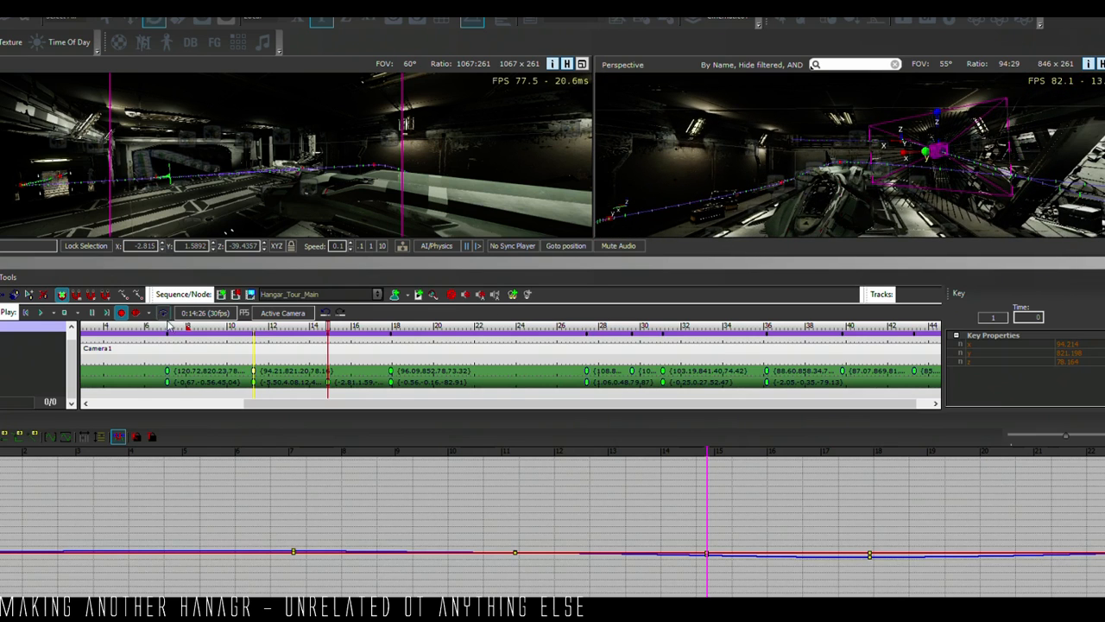
left_click_drag(164, 326, 133, 326)
scroll(164, 334, "down", 6)
left_click(122, 329)
left_click(148, 184)
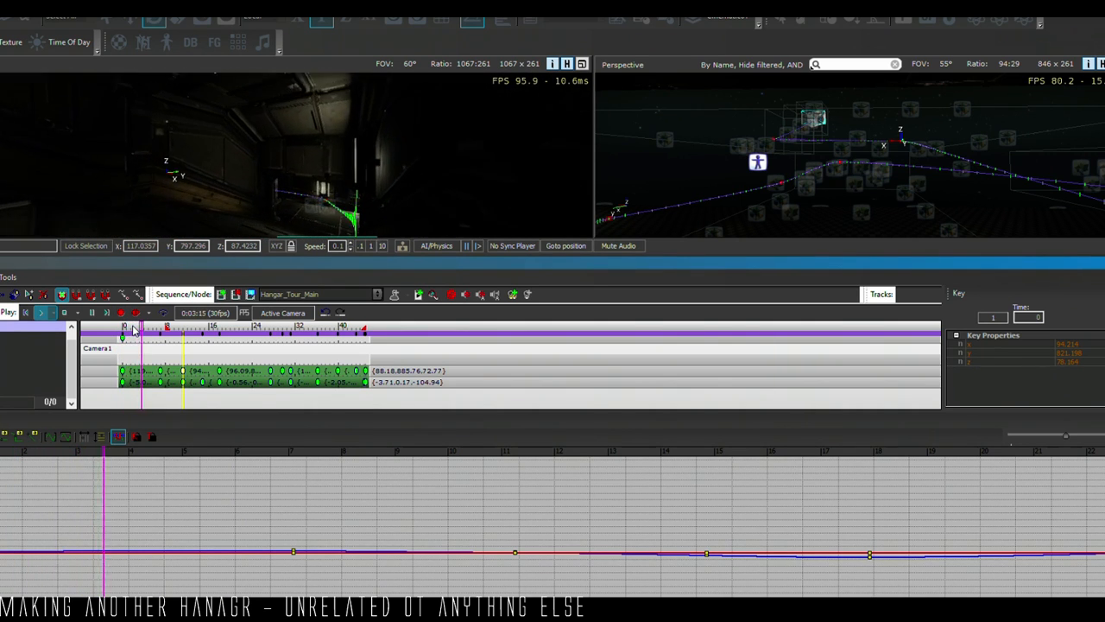
Step: Stop playback, rewind to frame 0 and select Camera1 in the stairwell
left_click(127, 329)
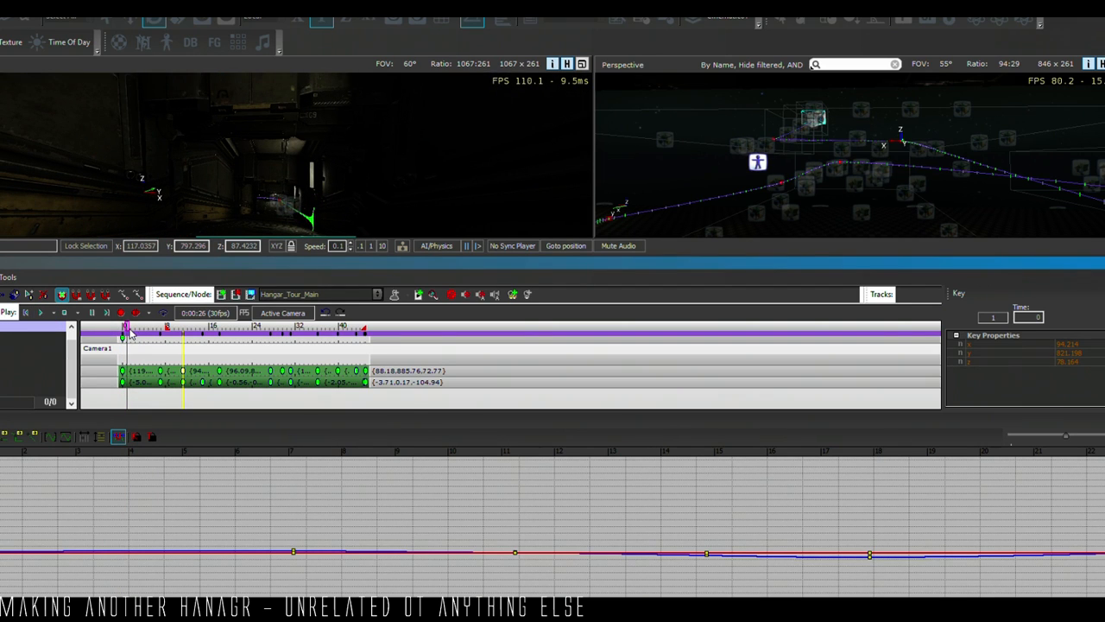
left_click_drag(129, 333, 123, 329)
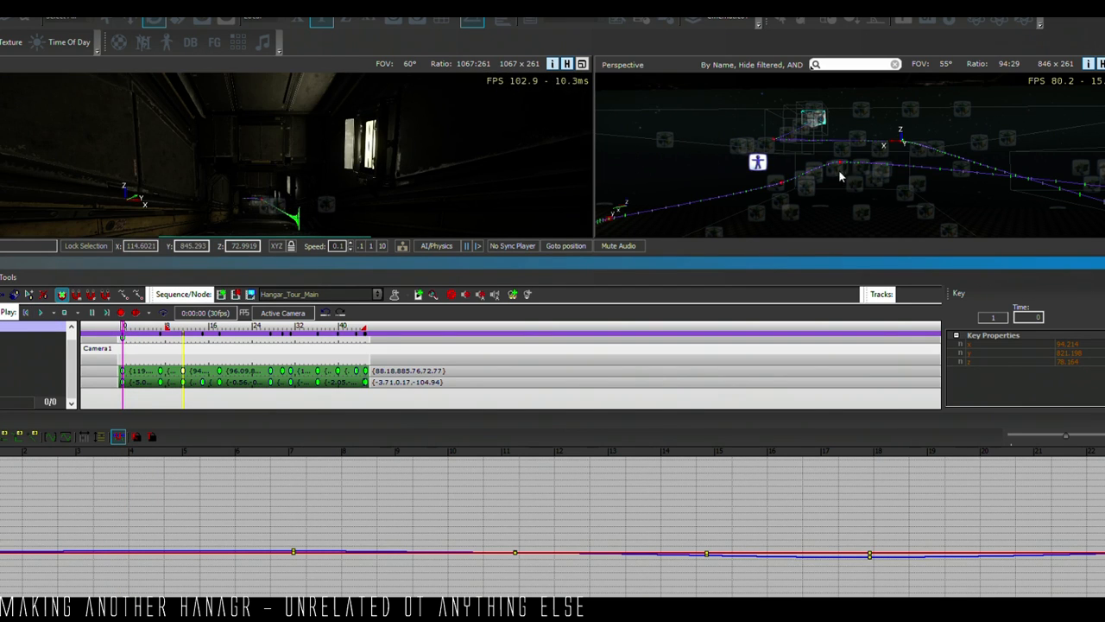
key("w")
right_click_drag(839, 176, 743, 170)
right_click_drag(809, 161, 884, 198)
left_click(879, 136)
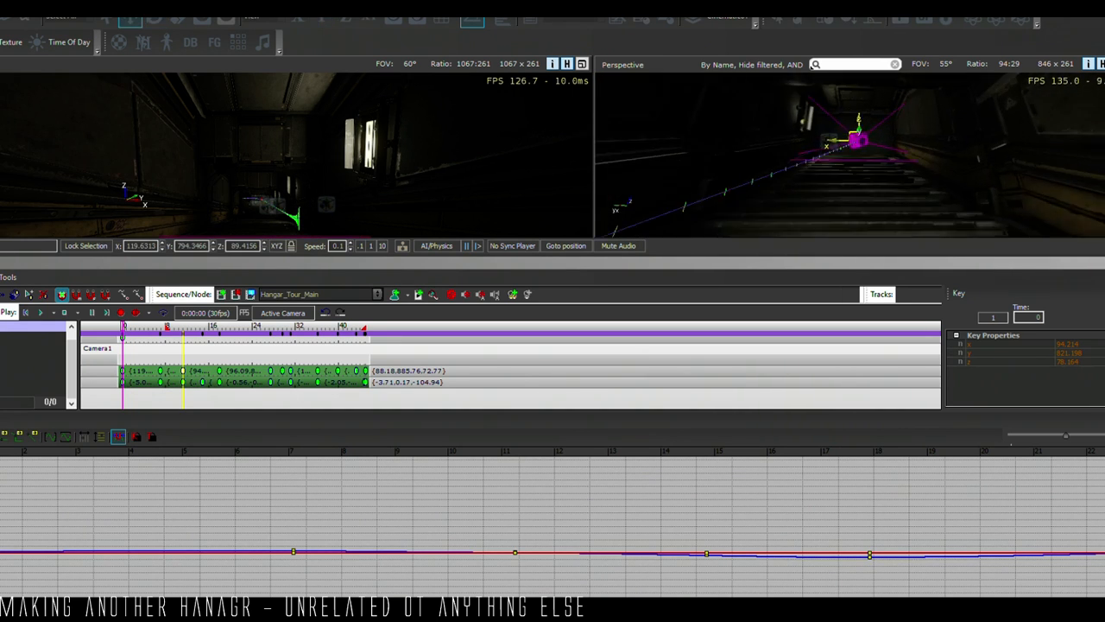
right_click_drag(879, 135, 833, 138)
right_click_drag(890, 195, 887, 157)
Step: Rotate Camera1 to about (-14.95, 1.29, 4.83), tilting X to -15 and turning around Z
key("3")
right_click_drag(769, 210, 764, 209)
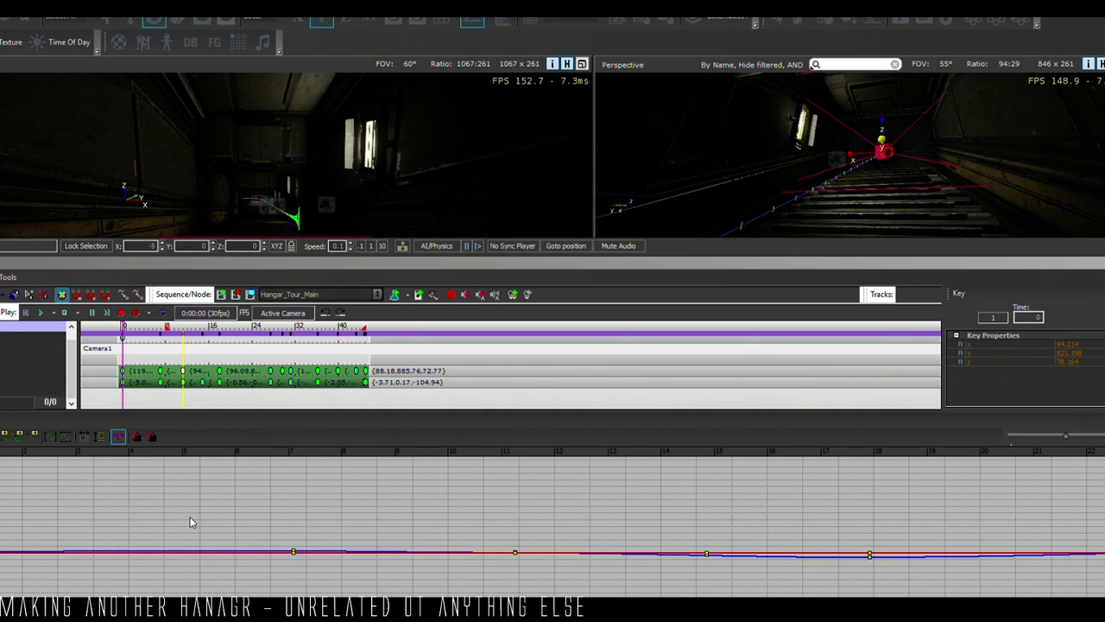
scroll(192, 523, "down", 2)
scroll(129, 324, "up", 1)
left_click(114, 326)
right_click_drag(719, 215, 720, 208)
right_click_drag(866, 222, 870, 218)
key("w")
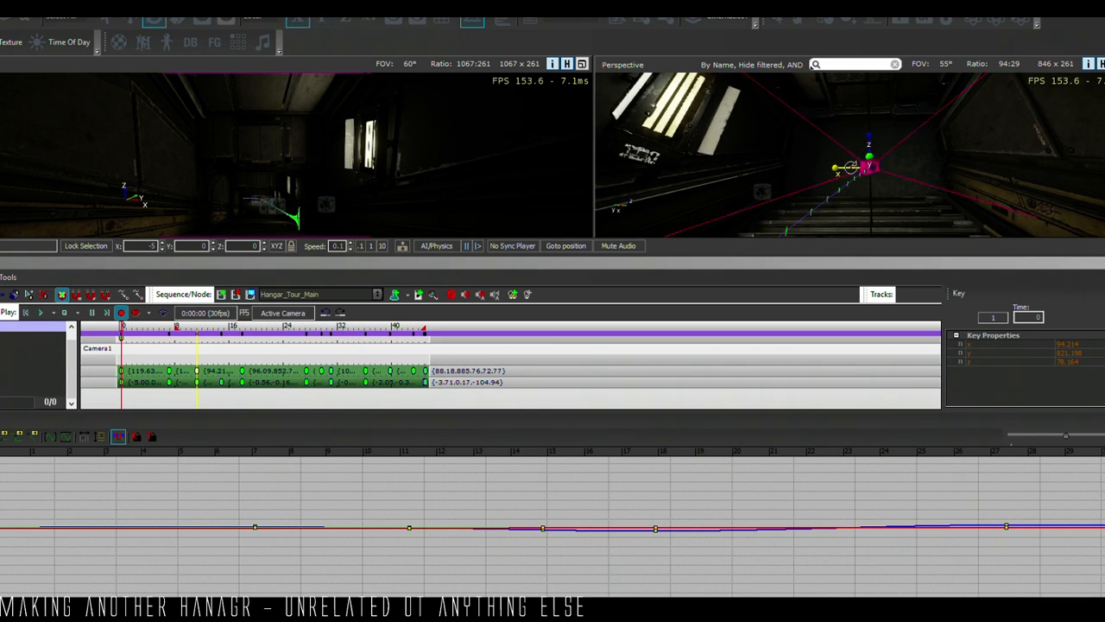
left_click_drag(851, 166, 851, 176)
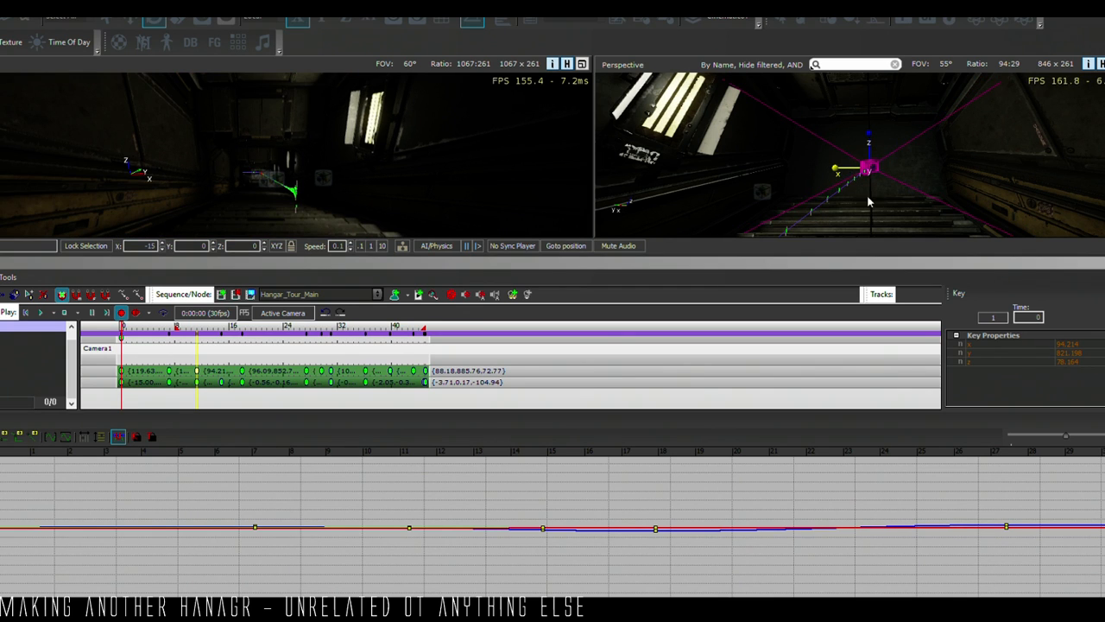
right_click_drag(869, 202, 865, 126)
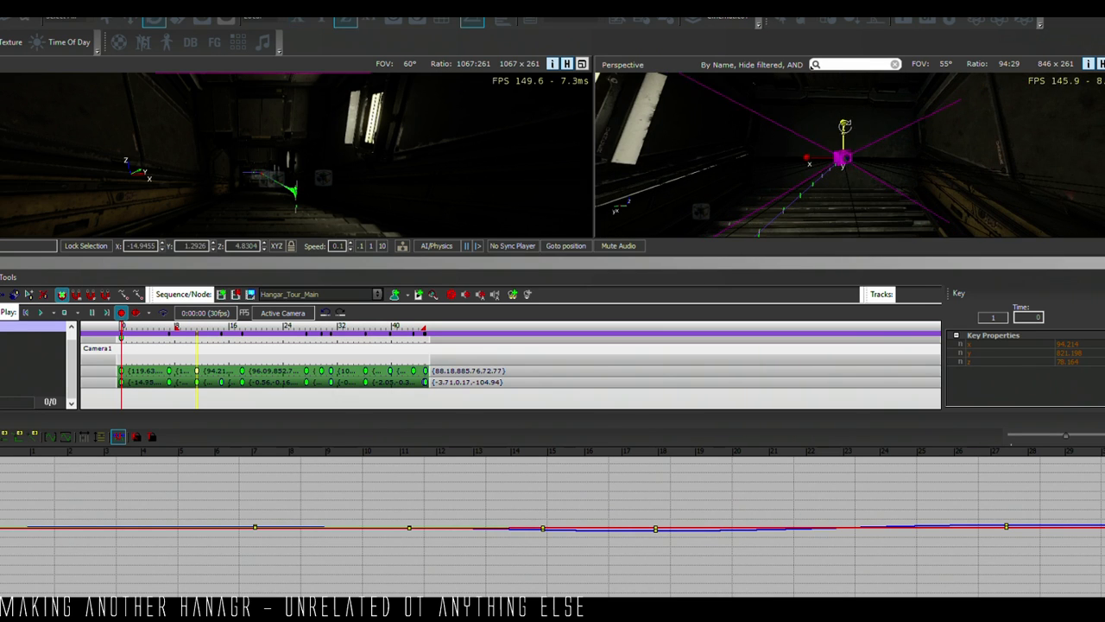
mouse_move(846, 132)
left_mouse_down()
mouse_move(868, 129)
mouse_move(846, 136)
left_mouse_up()
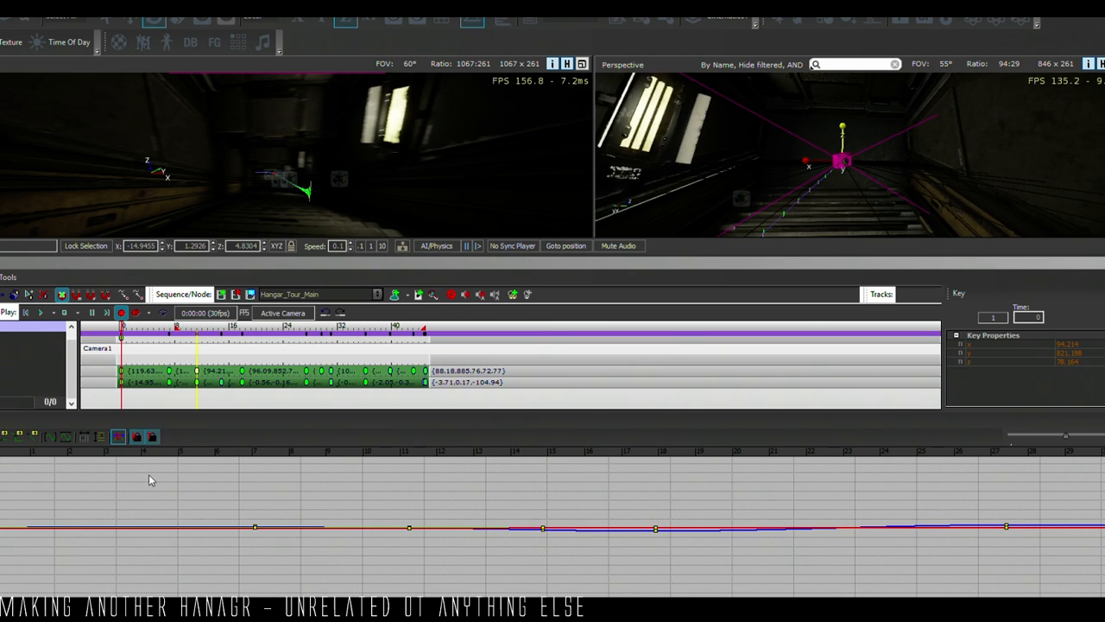
Step: Pull the view back from the camera and move the playhead to 0:00:27
key("s")
right_click_drag(742, 160, 736, 153)
left_click(128, 329)
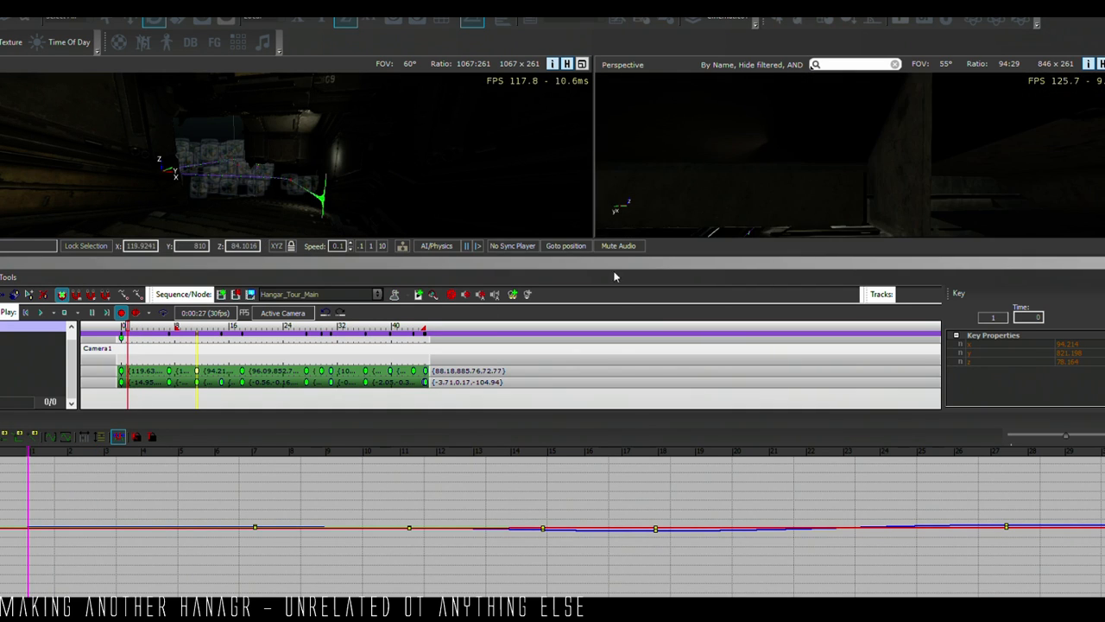
Step: Step the playhead to about 0:03:02 and select Camera1 with the Move tool
left_click(135, 329)
left_click(143, 329)
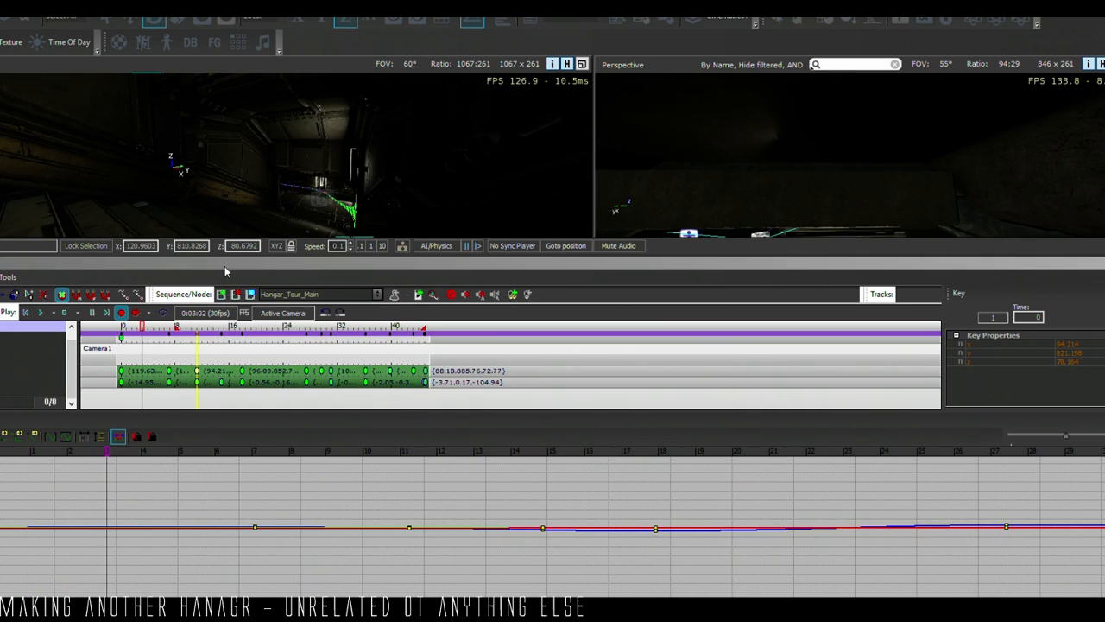
mouse_move(142, 329)
left_mouse_down()
mouse_move(169, 329)
mouse_move(136, 329)
mouse_move(146, 329)
left_mouse_up()
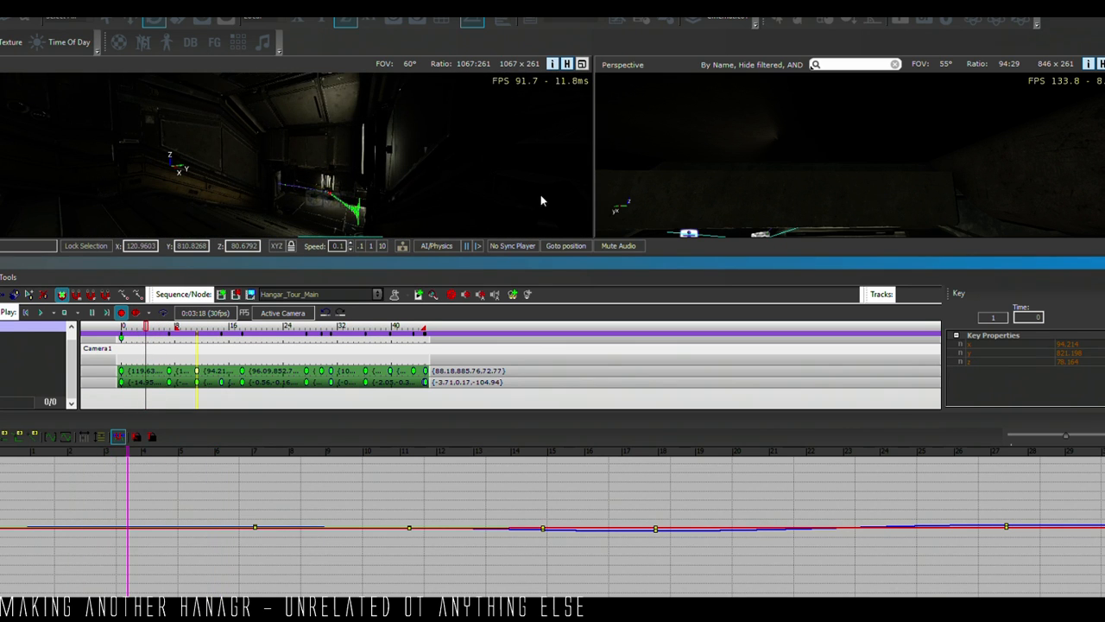
mouse_move(842, 177)
right_mouse_down()
mouse_move(842, 203)
mouse_move(842, 183)
right_mouse_up()
left_click(815, 167)
key("2")
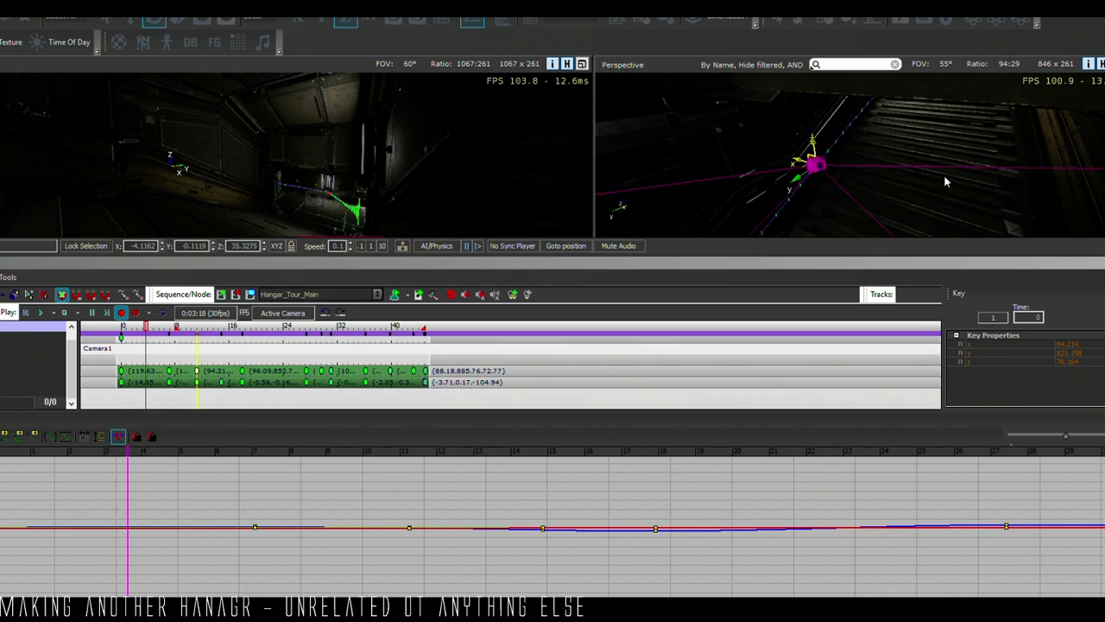
Step: Raise Camera1 along Z and shift it along X, adding a position key at about 3 seconds
right_click_drag(945, 180, 845, 152)
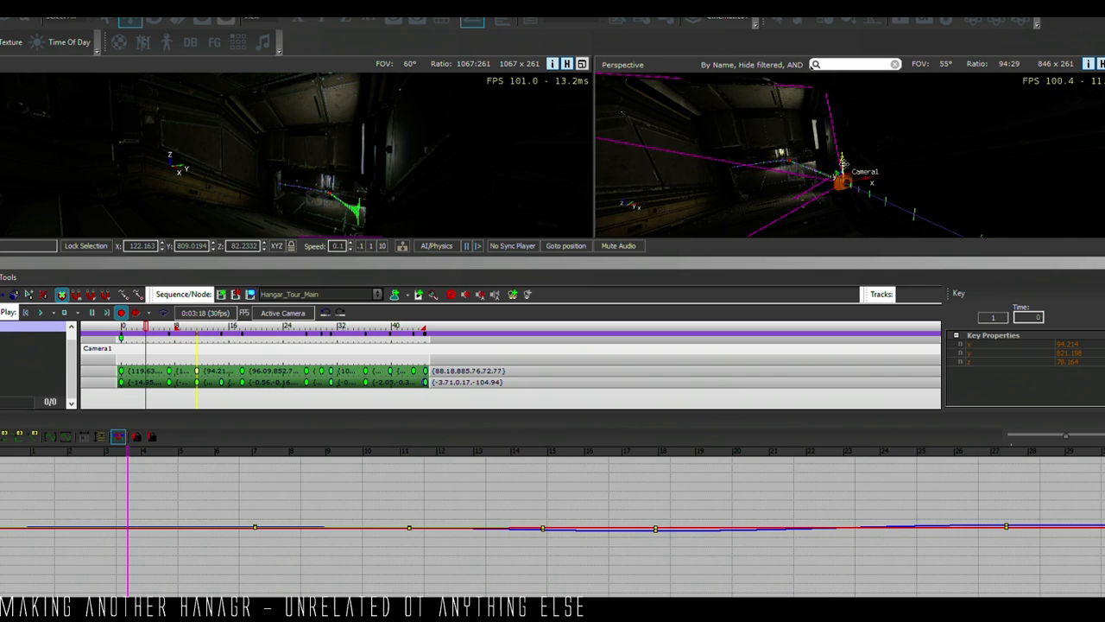
left_click_drag(842, 162, 841, 115)
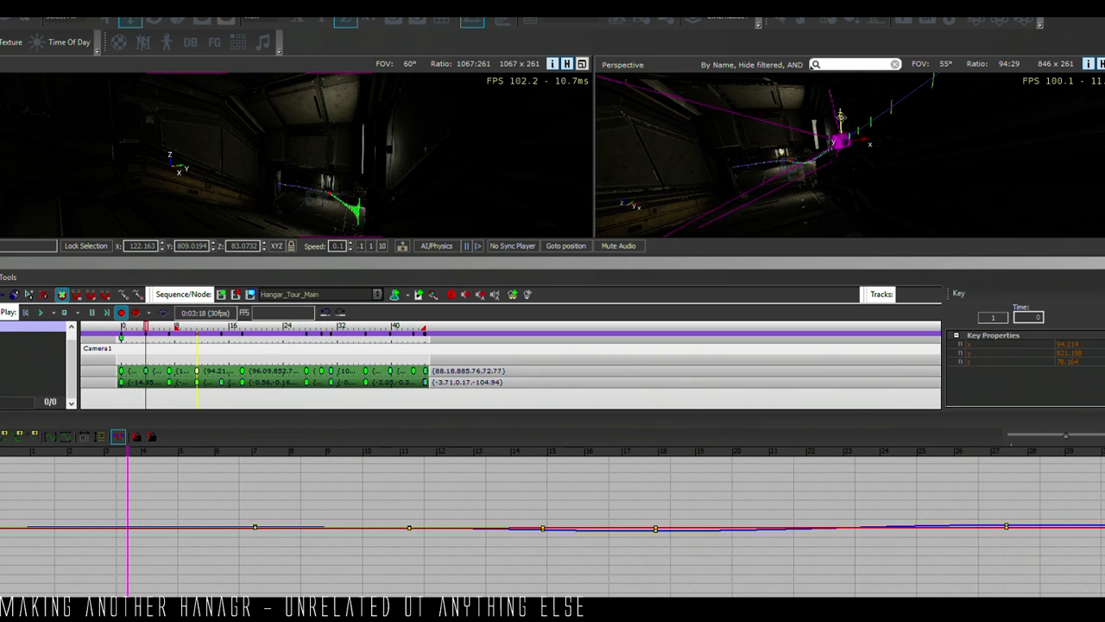
right_click_drag(932, 120, 878, 126)
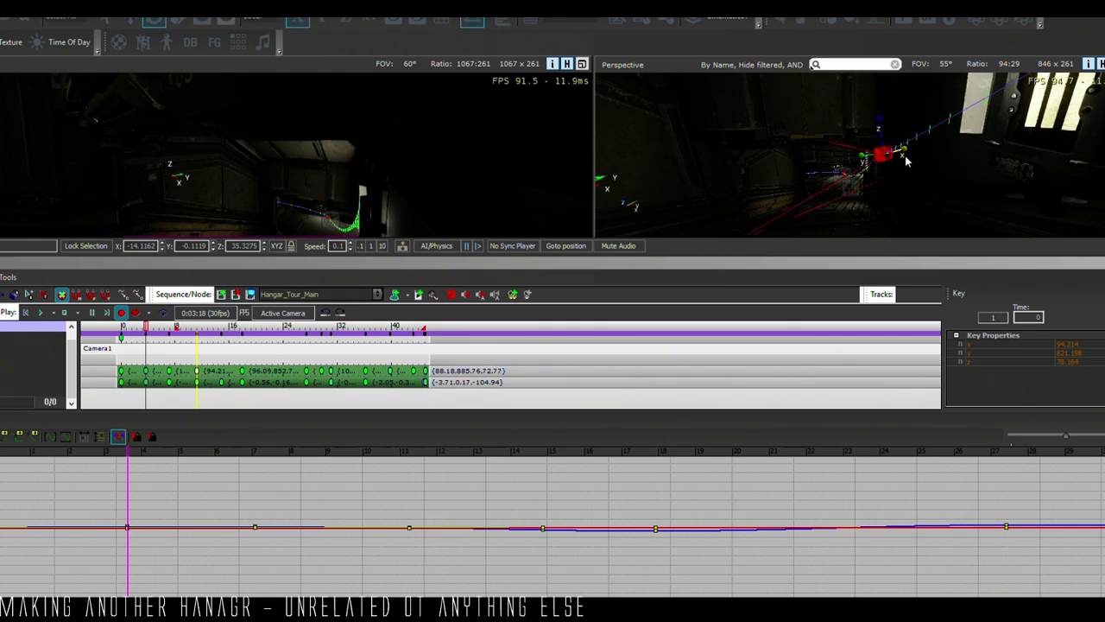
left_click_drag(903, 152, 811, 177)
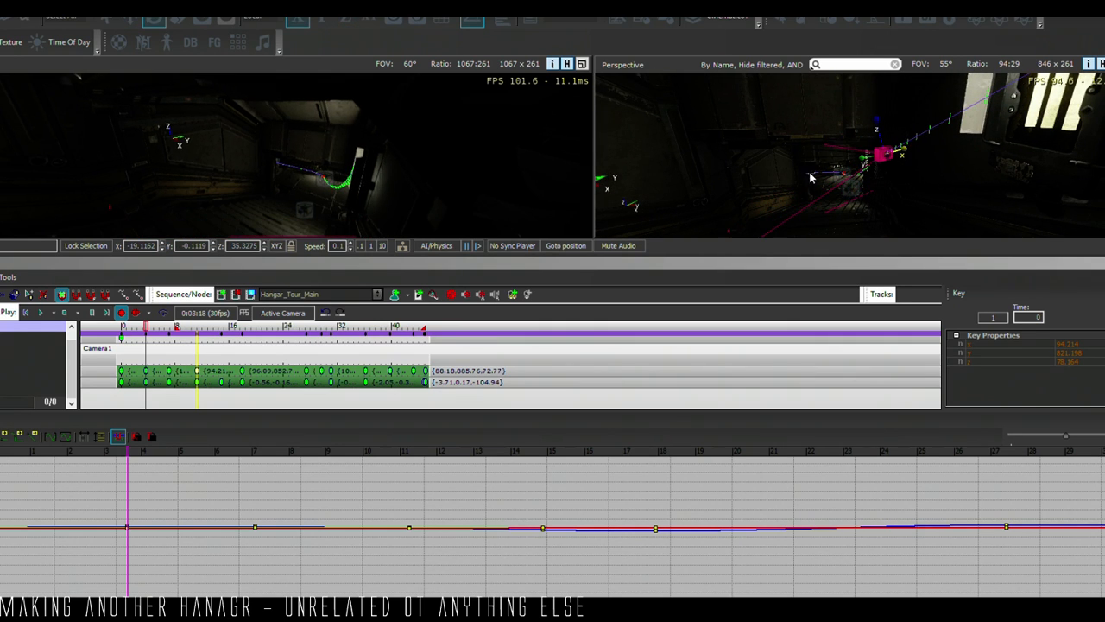
right_click_drag(705, 161, 766, 145)
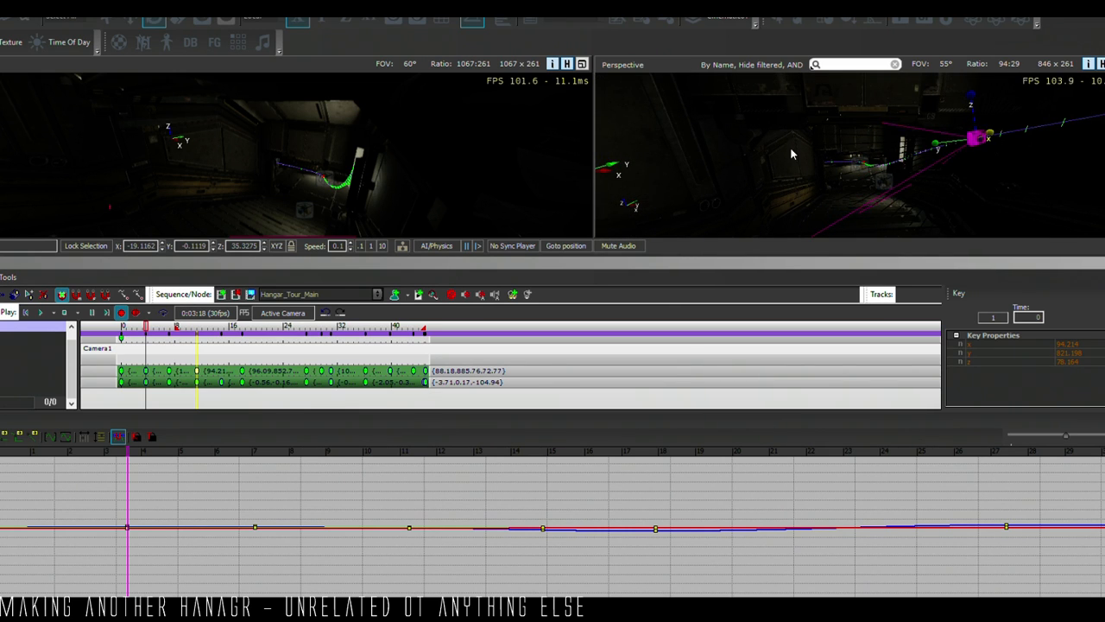
right_click_drag(792, 153, 777, 180)
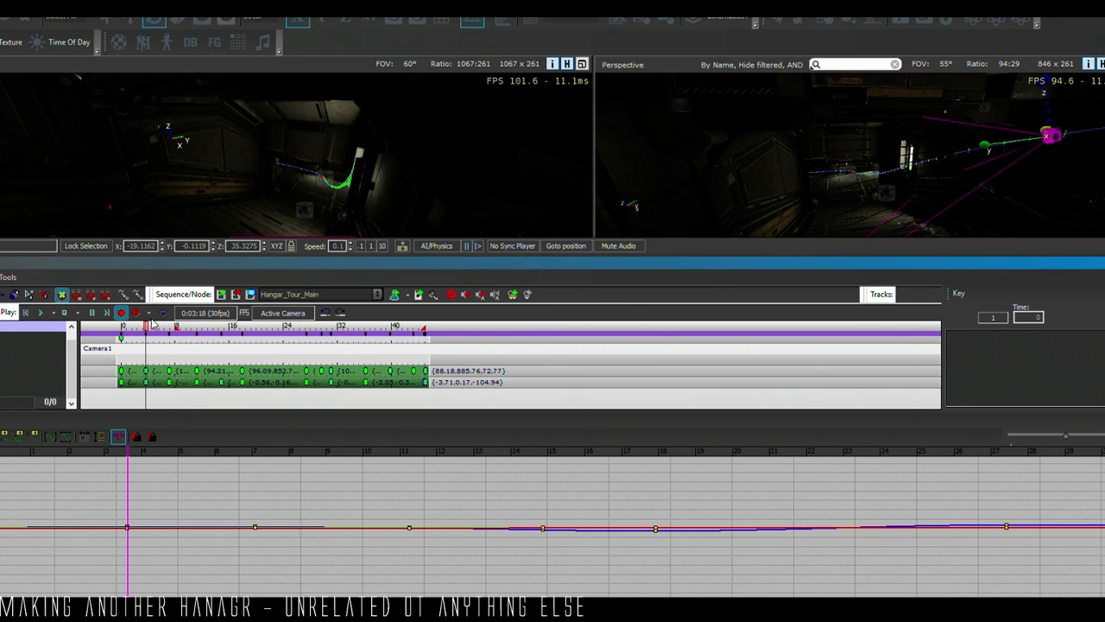
left_click_drag(147, 328, 167, 332)
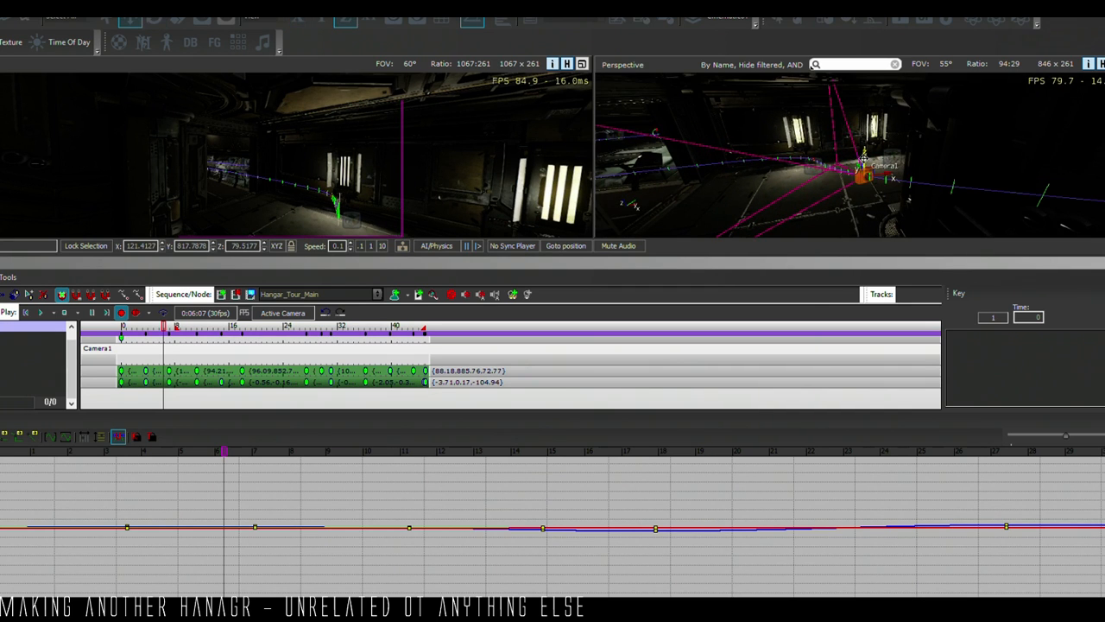
Step: Select Camera1's 7.02 s key and shift the camera to refine that position
scroll(445, 349, "up", 3)
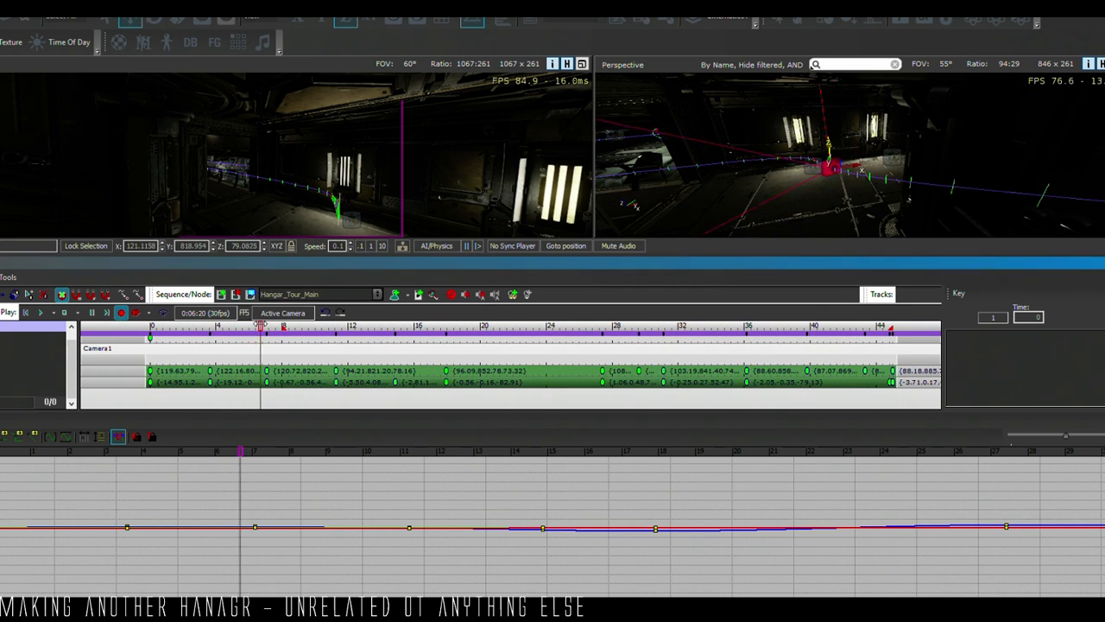
left_click(266, 328)
scroll(269, 354, "up", 4)
left_click(255, 328)
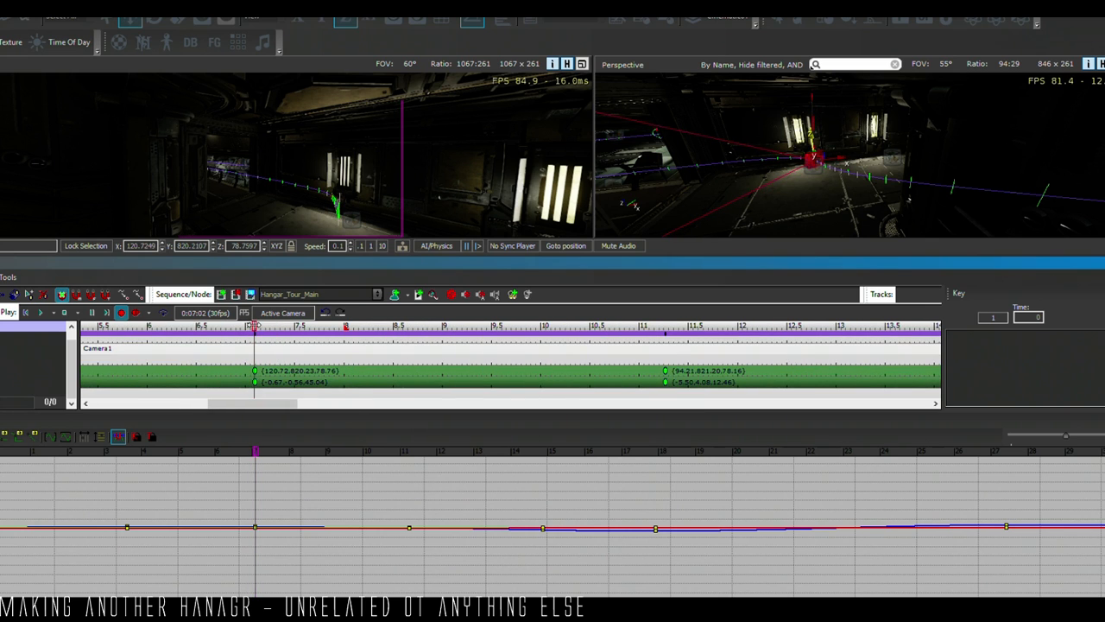
left_click(257, 380)
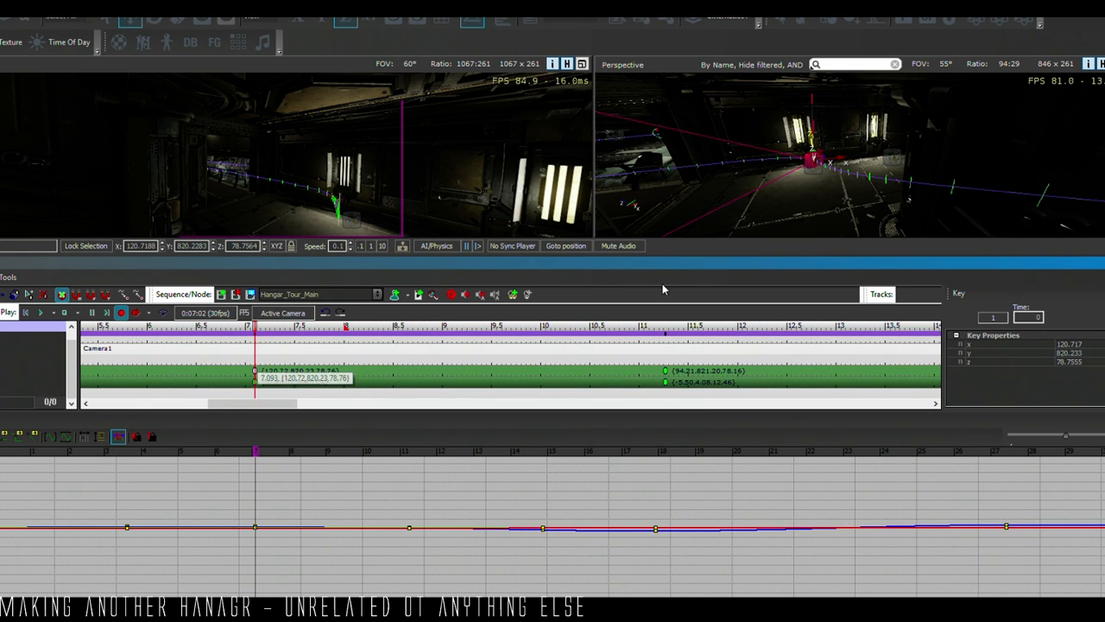
middle_click_drag(850, 188, 849, 188)
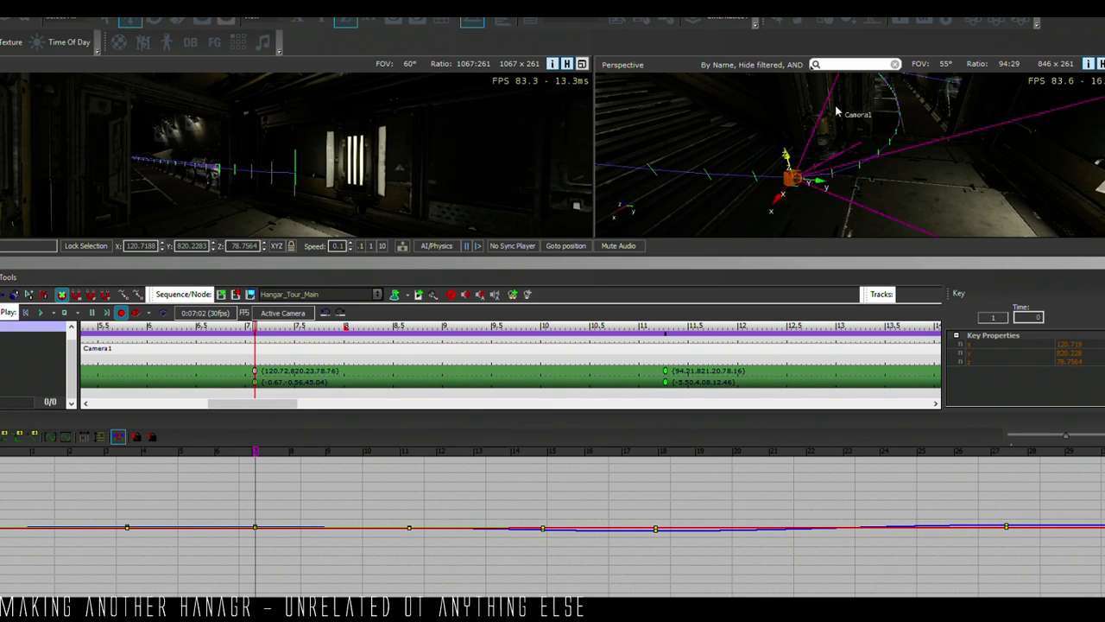
middle_click_drag(798, 90, 872, 253)
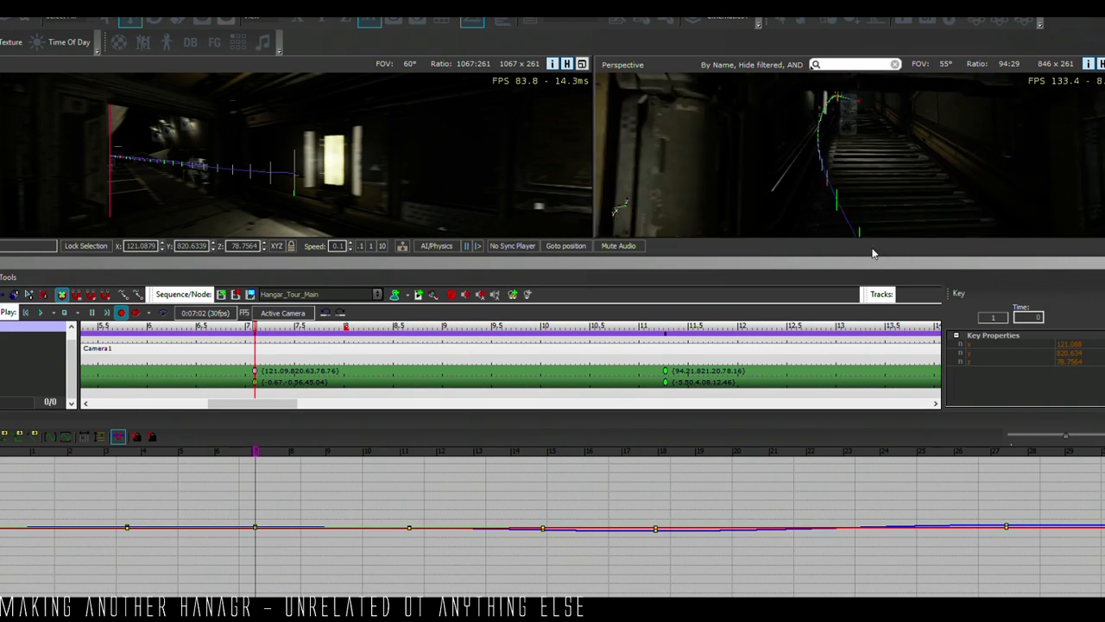
Step: Move Camera1 at about 5 seconds to add a key, then play the path from 4 seconds
scroll(250, 363, "down", 2)
left_click_drag(237, 326, 137, 326)
left_click_drag(783, 105, 797, 115)
left_click_drag(138, 325, 93, 325)
scroll(106, 341, "down", 2)
key("space")
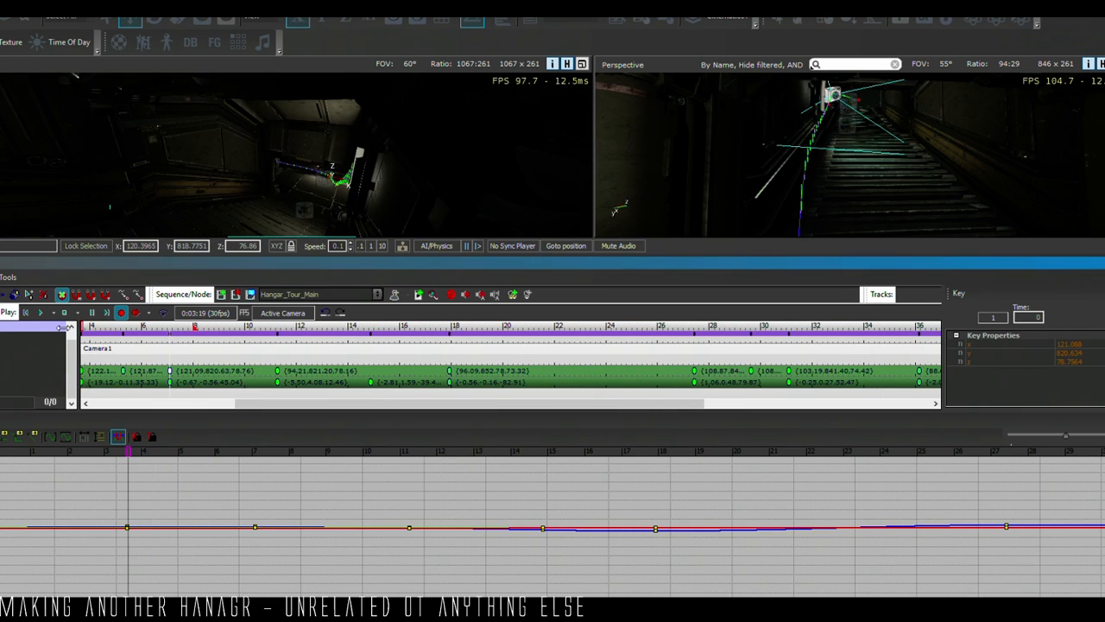
scroll(112, 337, "down", 2)
Step: Stop the camera playback and set the time to about 10 seconds
left_click_drag(115, 334, 77, 328)
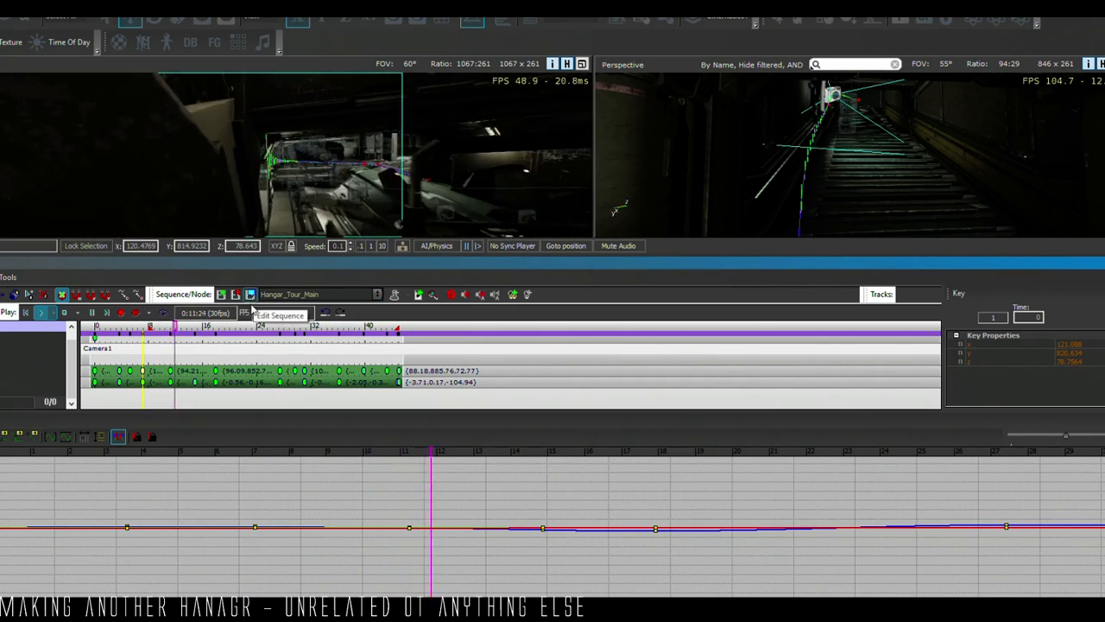
scroll(189, 364, "down", 2)
scroll(188, 365, "up", 1)
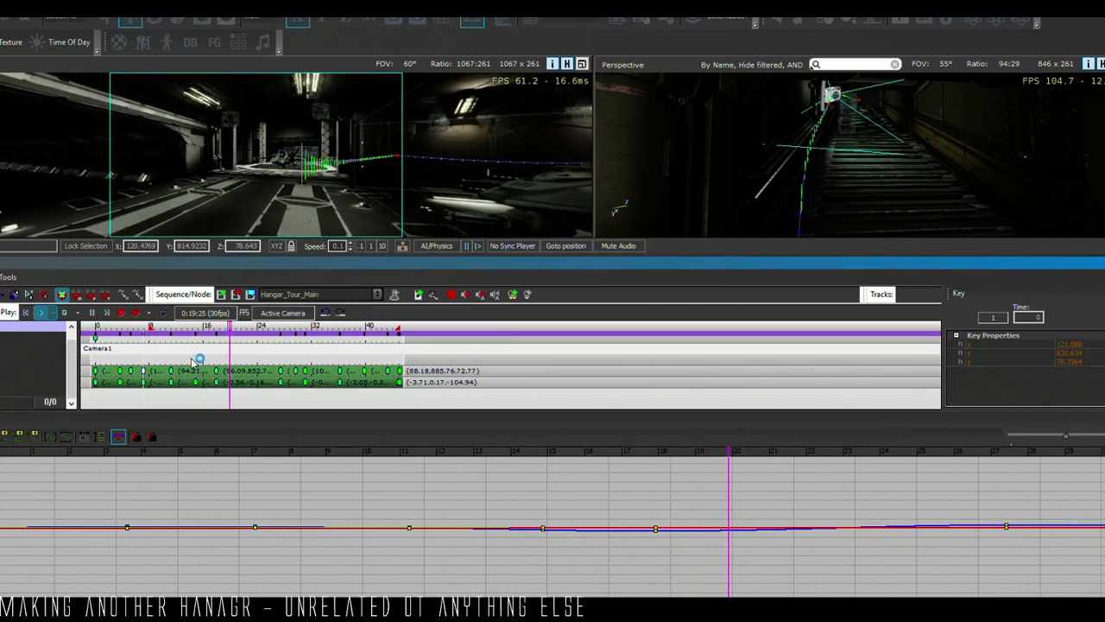
left_click(161, 326)
scroll(170, 364, "up", 2)
left_click_drag(158, 328, 168, 327)
Step: Set the sequence End Time to 90 in the sequence properties
left_click(249, 295)
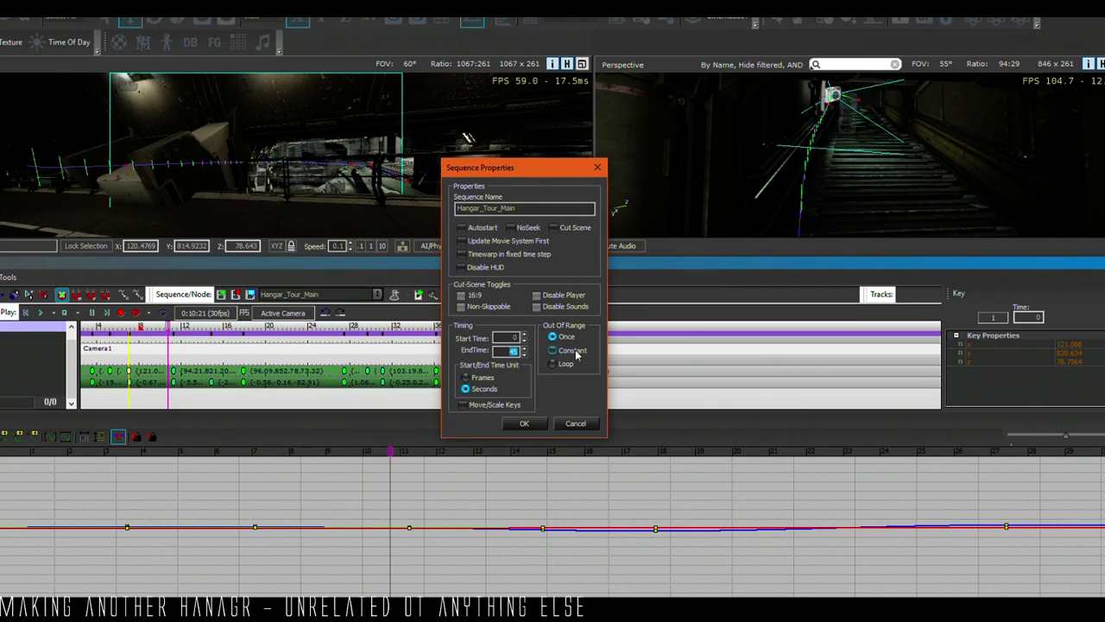
type("90")
key("Return")
scroll(560, 374, "down", 5)
scroll(583, 403, "up", 4)
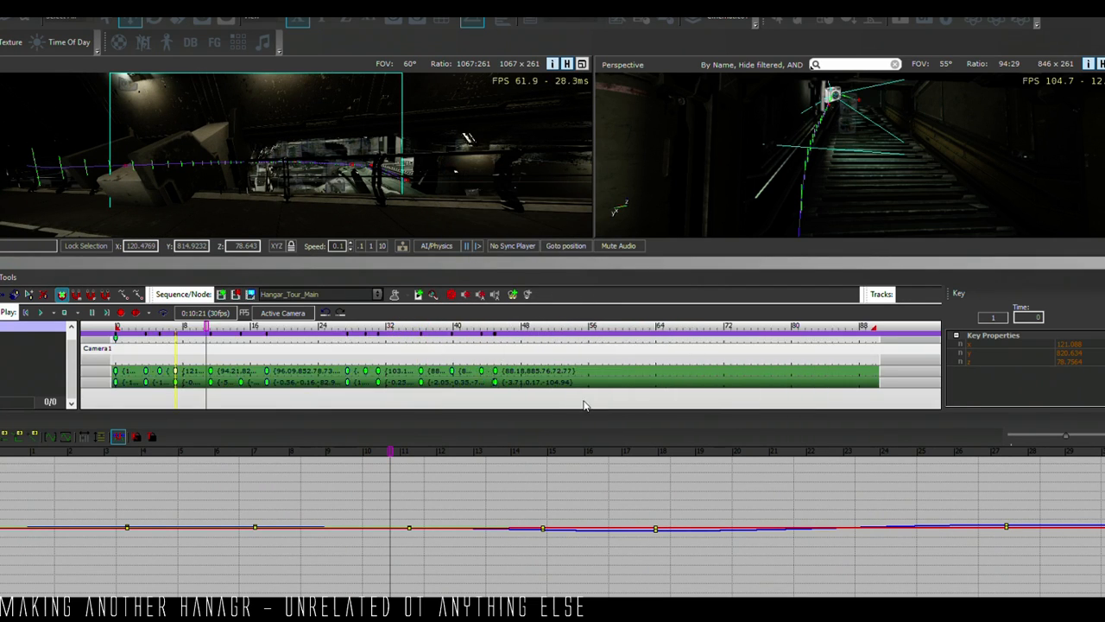
Step: Drag Camera1's later keys toward the new end, one out to about 64 seconds
mouse_move(536, 398)
left_mouse_down()
mouse_move(491, 357)
mouse_move(498, 372)
mouse_move(895, 371)
left_mouse_up()
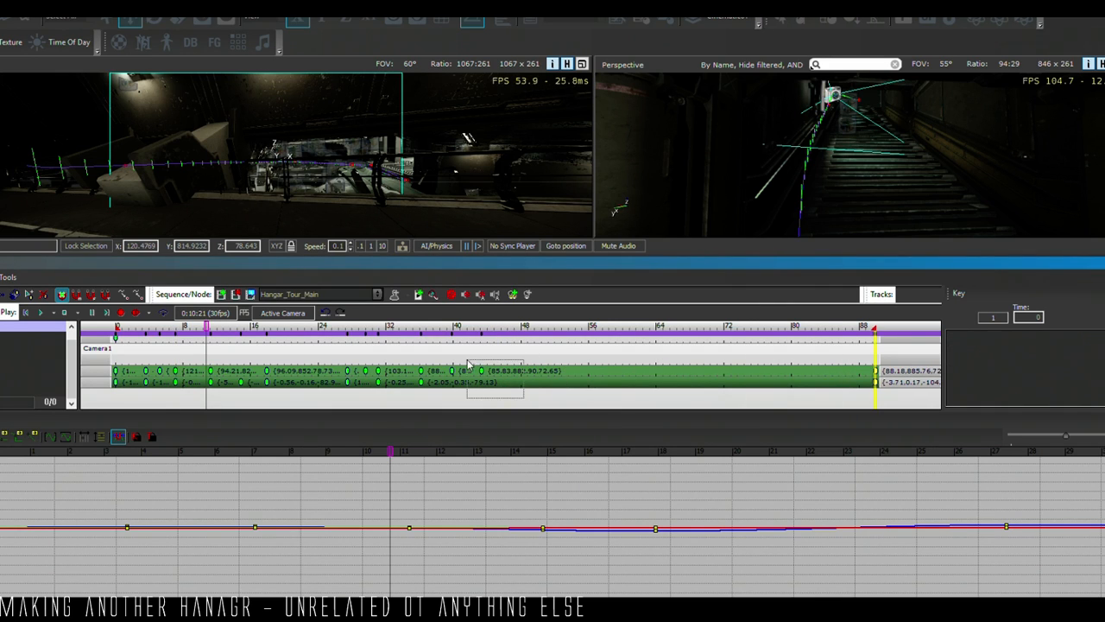
left_click_drag(467, 361, 466, 359)
mouse_move(482, 371)
left_mouse_down()
mouse_move(774, 371)
mouse_move(448, 363)
left_mouse_up()
left_click_drag(450, 371, 653, 371)
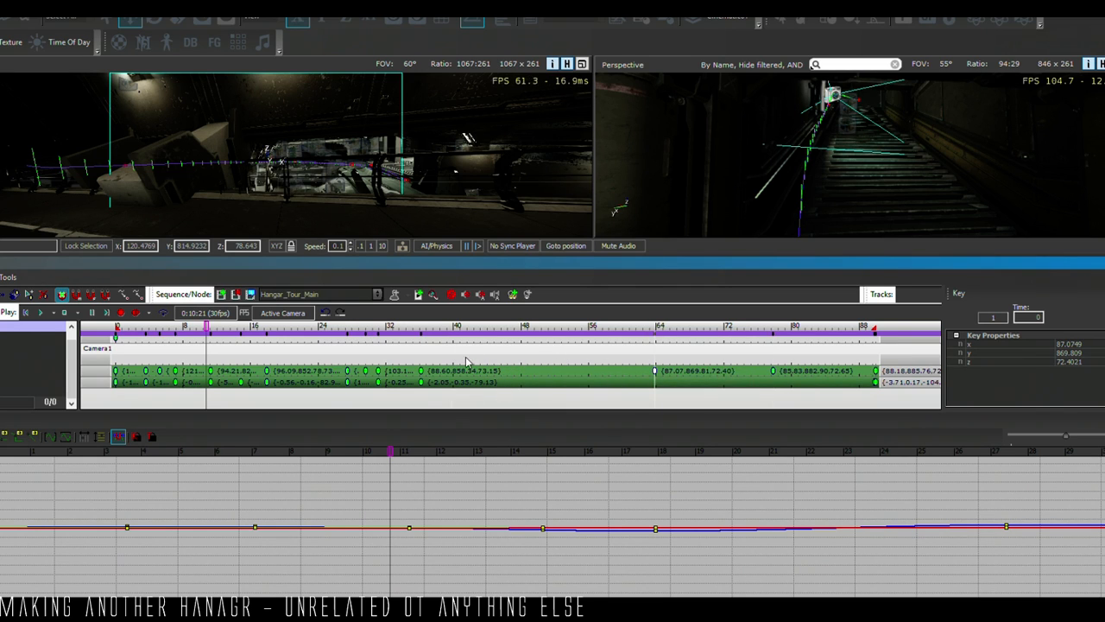
left_click_drag(423, 400, 529, 371)
mouse_move(454, 396)
left_mouse_down()
mouse_move(374, 354)
mouse_move(481, 371)
mouse_move(459, 371)
left_mouse_up()
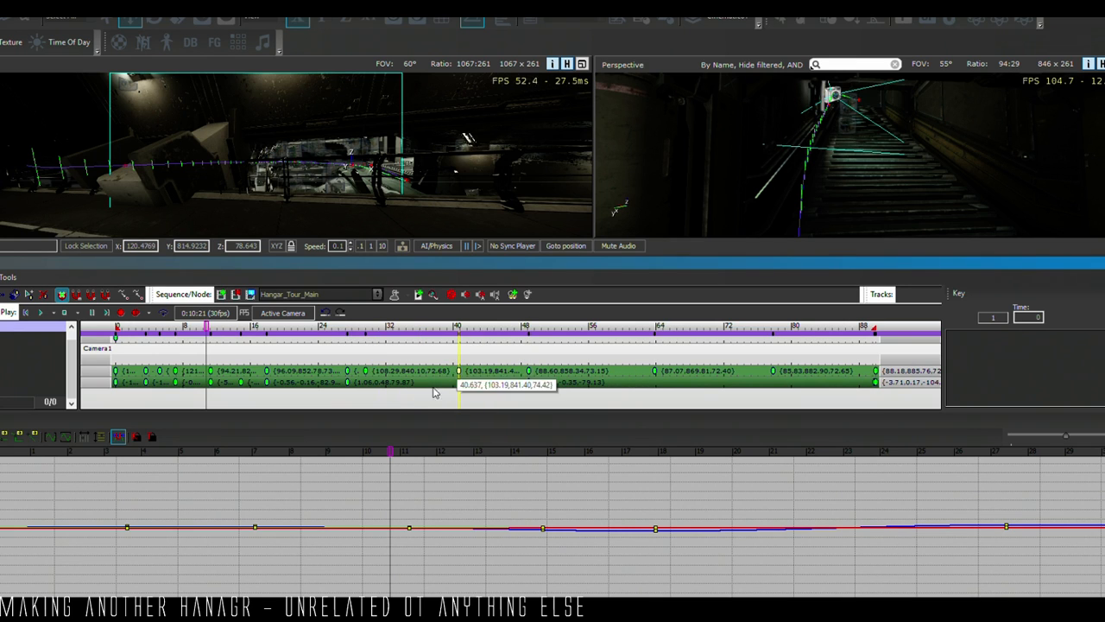
left_click_drag(399, 399, 368, 371)
left_click_drag(620, 355, 712, 371)
Step: Shift the middle and earlier Camera1 key pairs later along the 90-second track
mouse_move(537, 403)
left_mouse_down()
mouse_move(522, 362)
mouse_move(641, 381)
left_mouse_up()
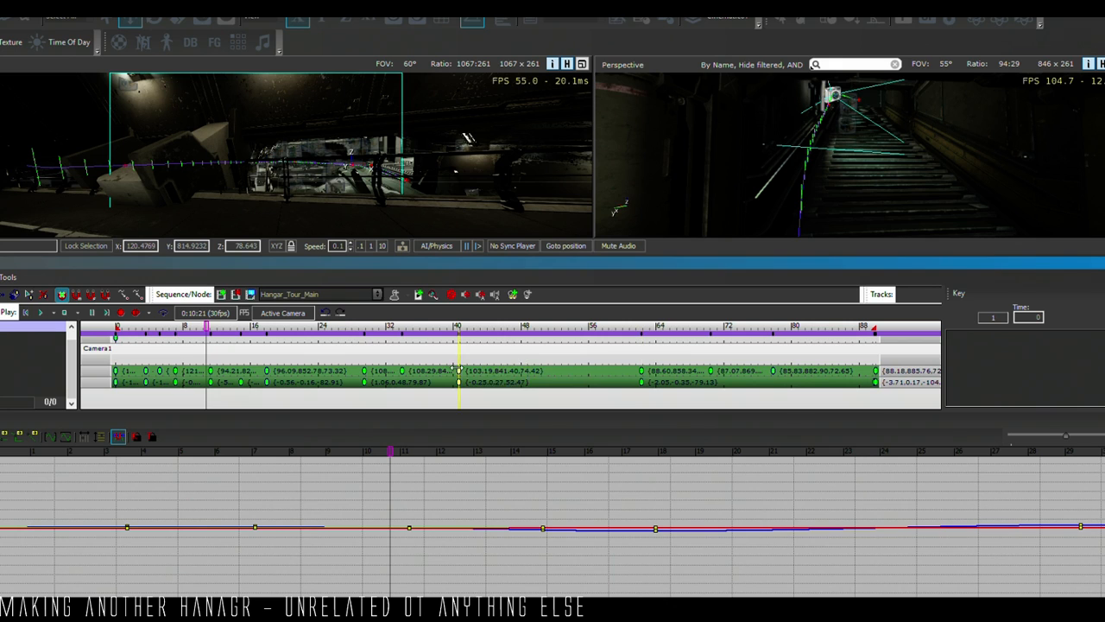
left_click_drag(455, 369, 581, 370)
left_click_drag(404, 356, 502, 371)
mouse_move(436, 397)
left_mouse_down()
mouse_move(355, 360)
mouse_move(484, 370)
mouse_move(438, 370)
left_mouse_up()
left_click_drag(269, 370, 336, 372)
mouse_move(277, 399)
left_mouse_down()
mouse_move(235, 365)
mouse_move(276, 382)
mouse_move(204, 353)
mouse_move(197, 370)
mouse_move(176, 369)
mouse_move(198, 372)
left_mouse_up()
Step: Play the camera move from near the start, then stop it
left_click(146, 326)
scroll(151, 358, "up", 2)
key("space")
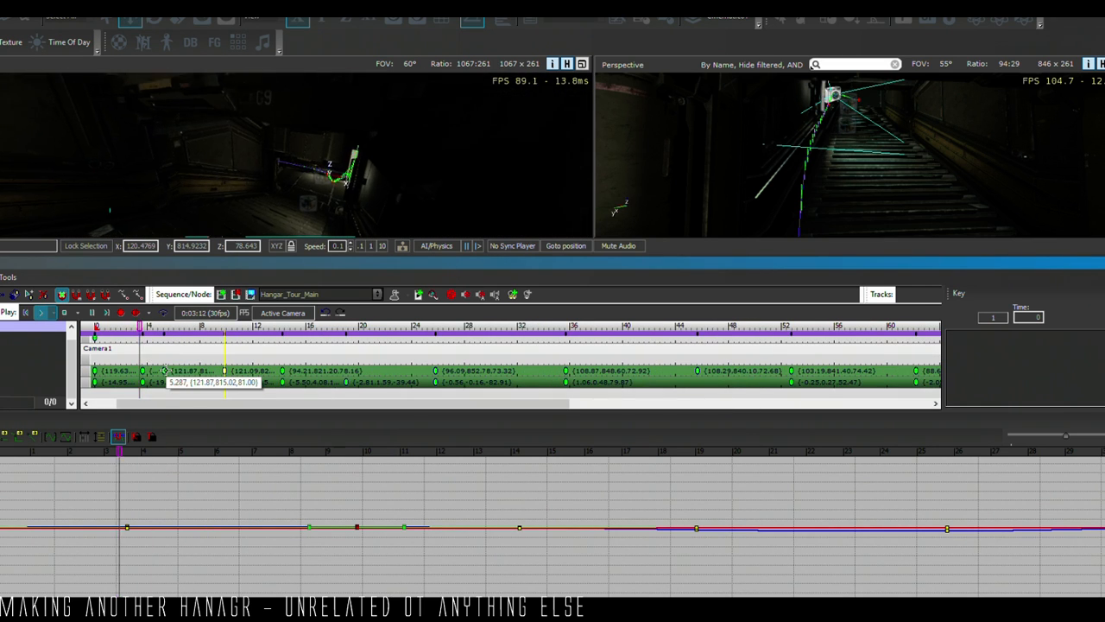
key("space")
Step: Nudge the early Camera1 keys, including the one at 8.592 seconds, slightly later
left_click(164, 371)
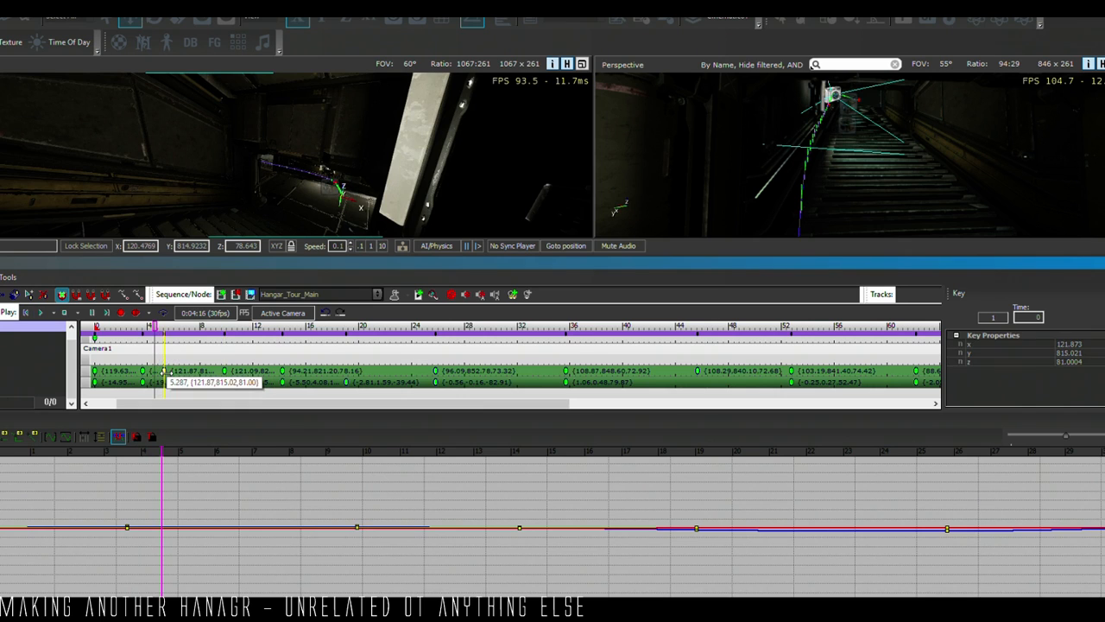
mouse_move(164, 370)
left_mouse_down()
mouse_move(189, 371)
mouse_move(136, 366)
mouse_move(164, 372)
left_mouse_up()
scroll(250, 359, "down", 2)
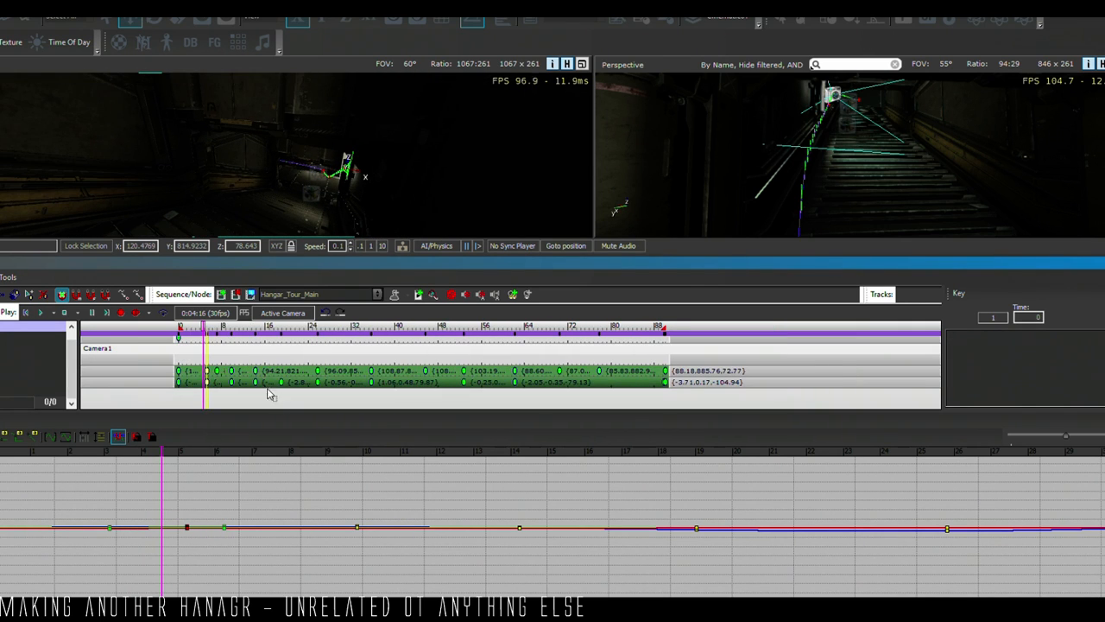
left_click(256, 371)
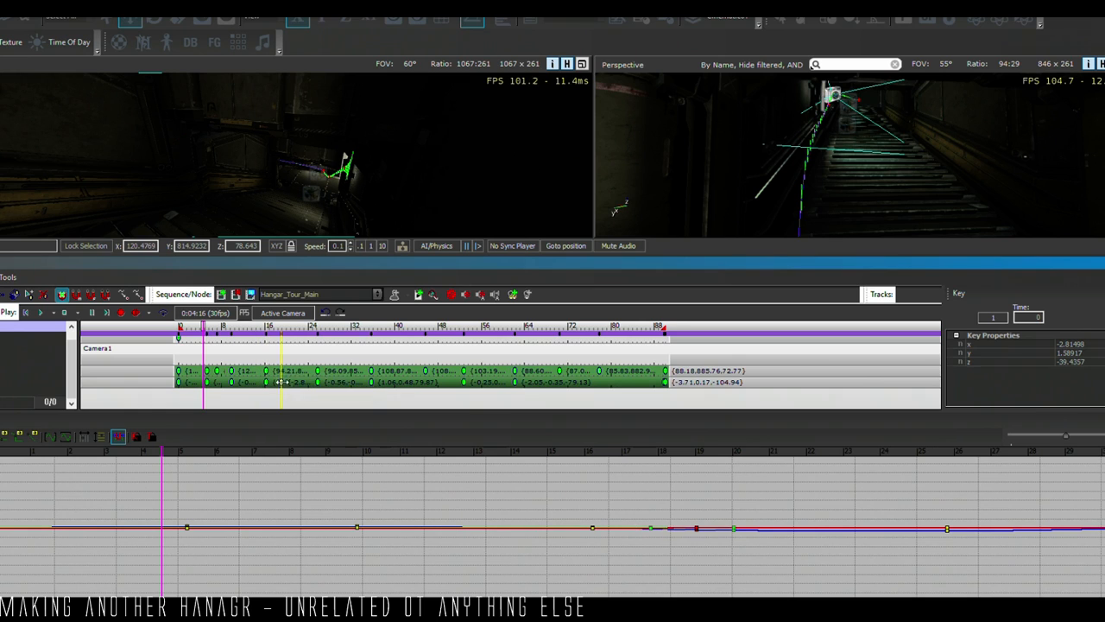
left_click_drag(255, 371, 266, 372)
left_click(231, 372)
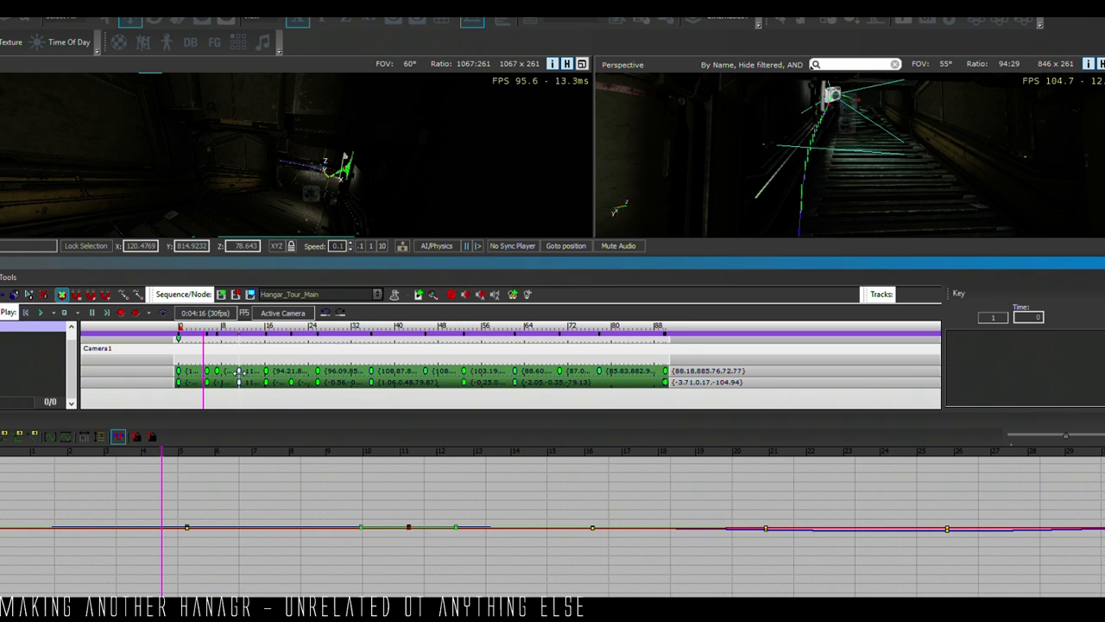
left_click(219, 373)
left_click(221, 371)
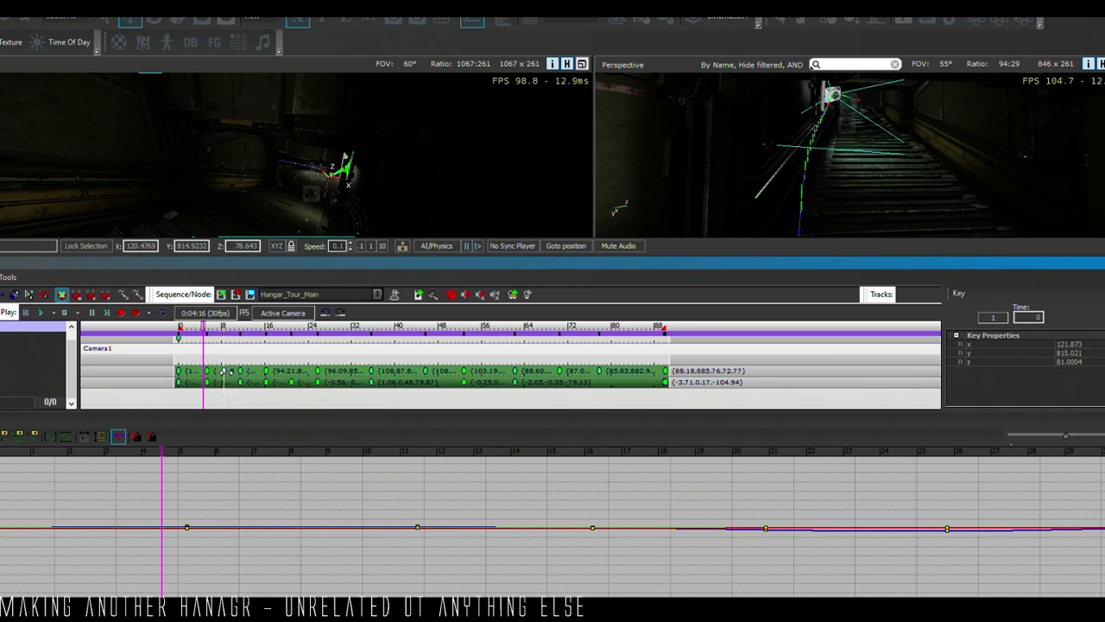
left_click_drag(208, 376, 209, 371)
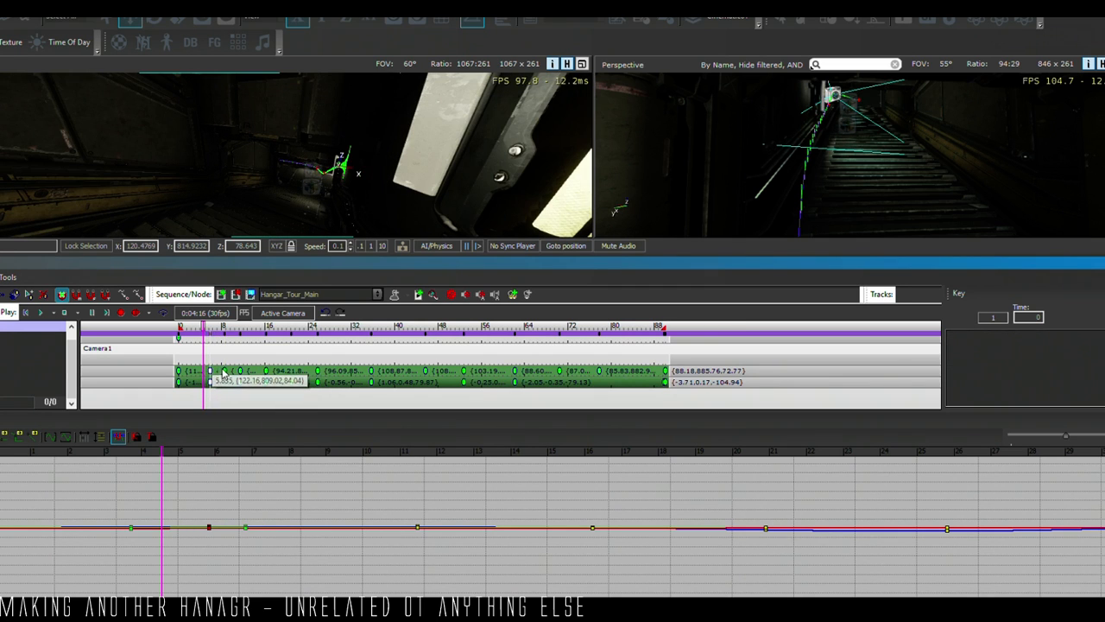
left_click(222, 371)
Step: Replay from the start and check the retimed key positions around 9 seconds
left_click_drag(187, 325, 168, 329)
key("space")
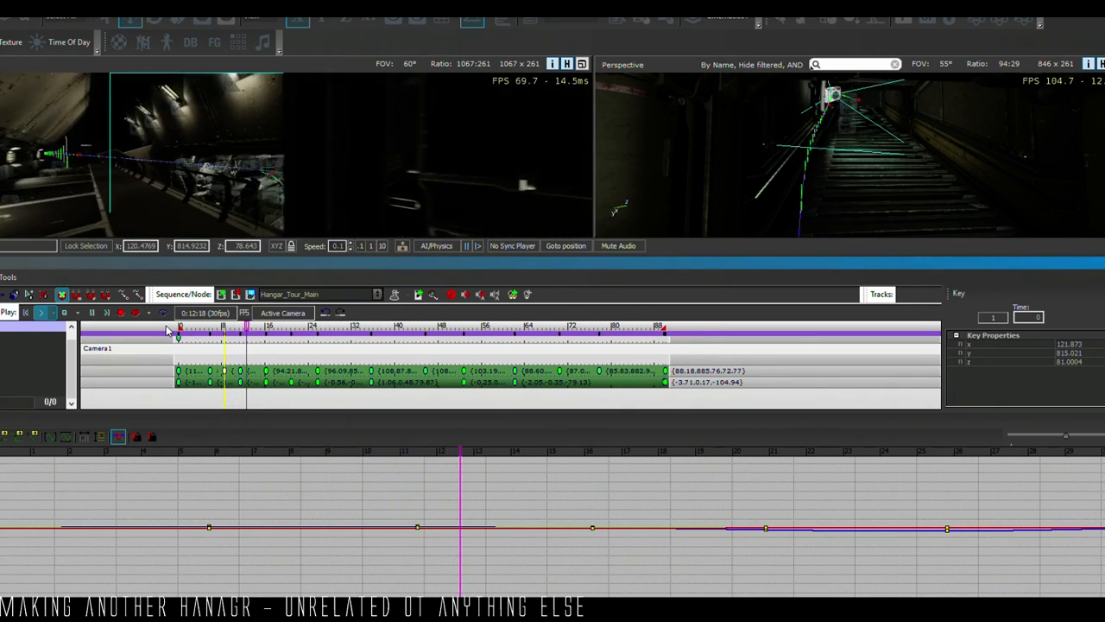
scroll(200, 369, "up", 2)
left_click_drag(289, 329, 261, 336)
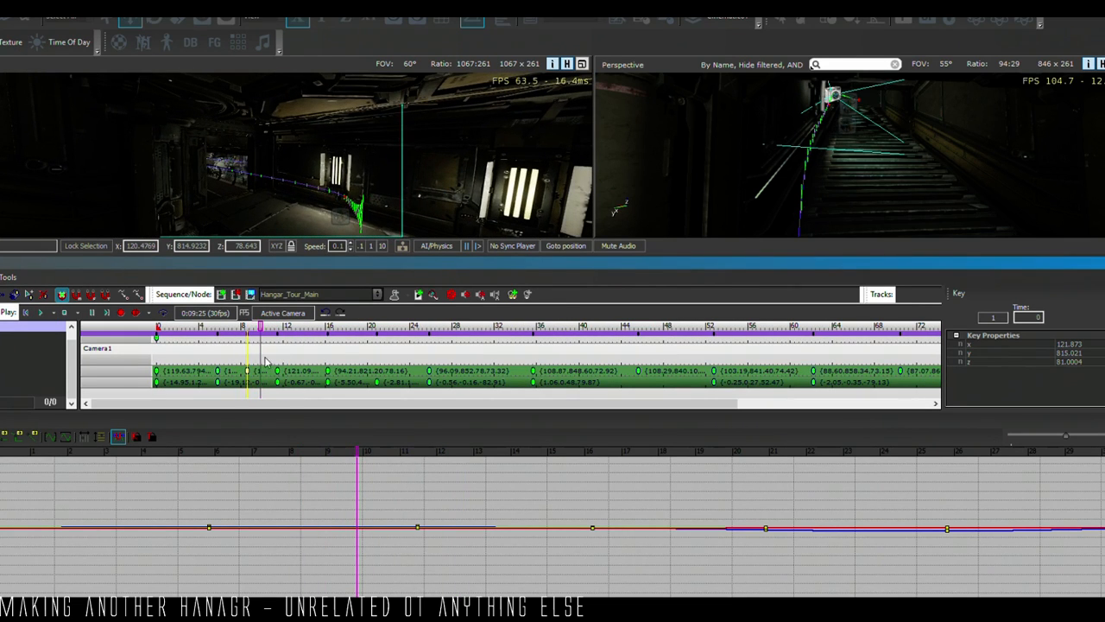
left_click(247, 371)
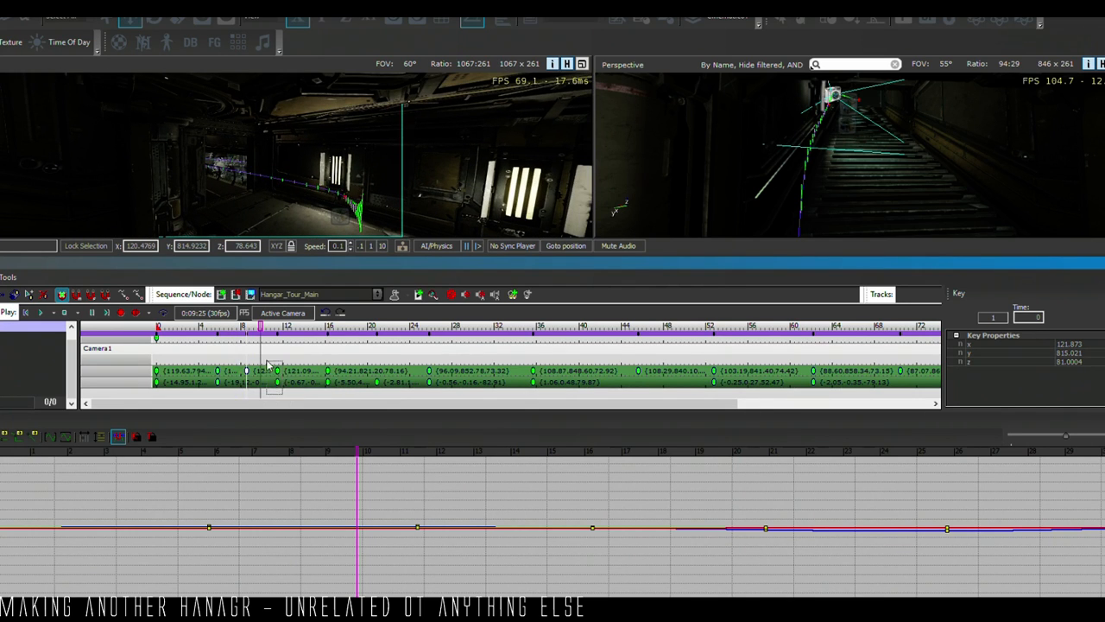
left_click_drag(269, 365, 259, 371)
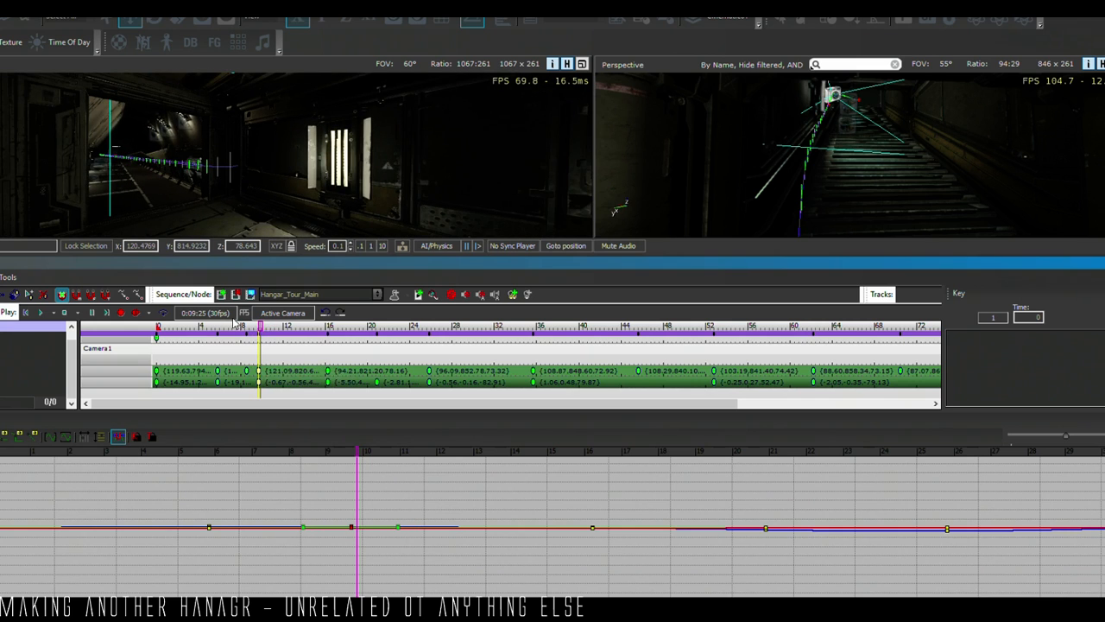
left_click_drag(234, 321, 183, 335)
middle_click_drag(130, 547, 265, 527)
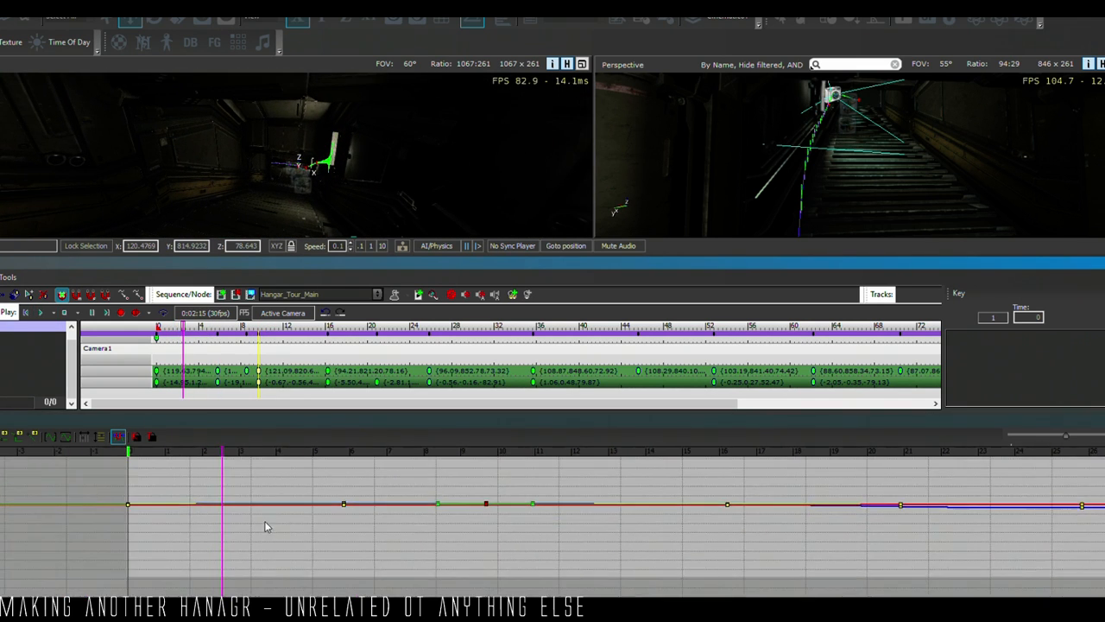
Step: Fit Camera1's X/Y/Z position curves to the graph height and clear the key selection
left_click_drag(120, 486, 715, 586)
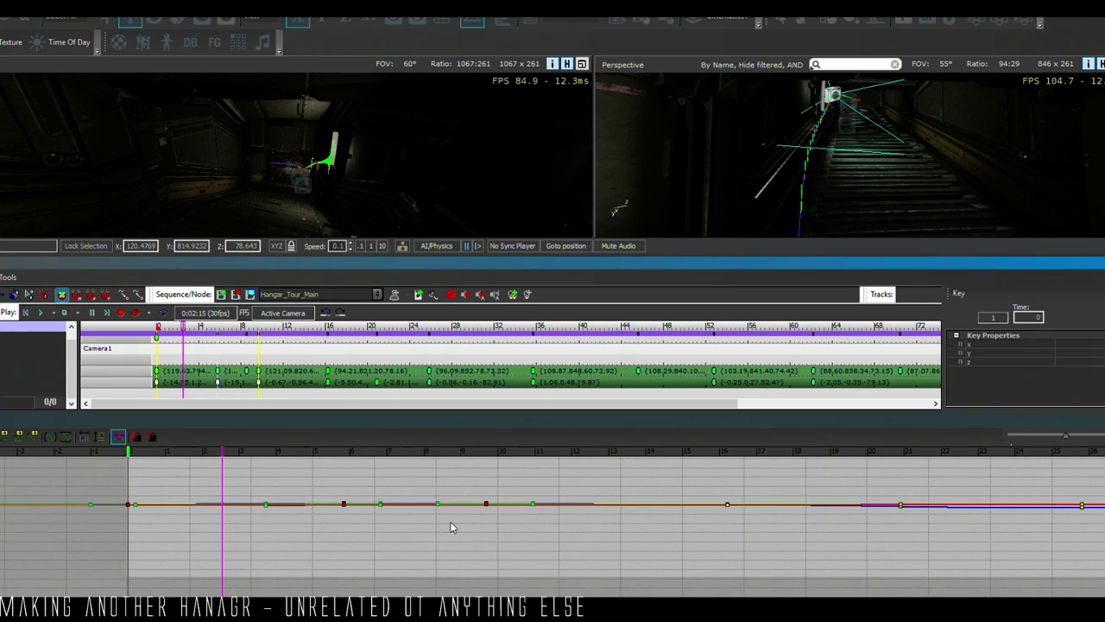
left_click(66, 437)
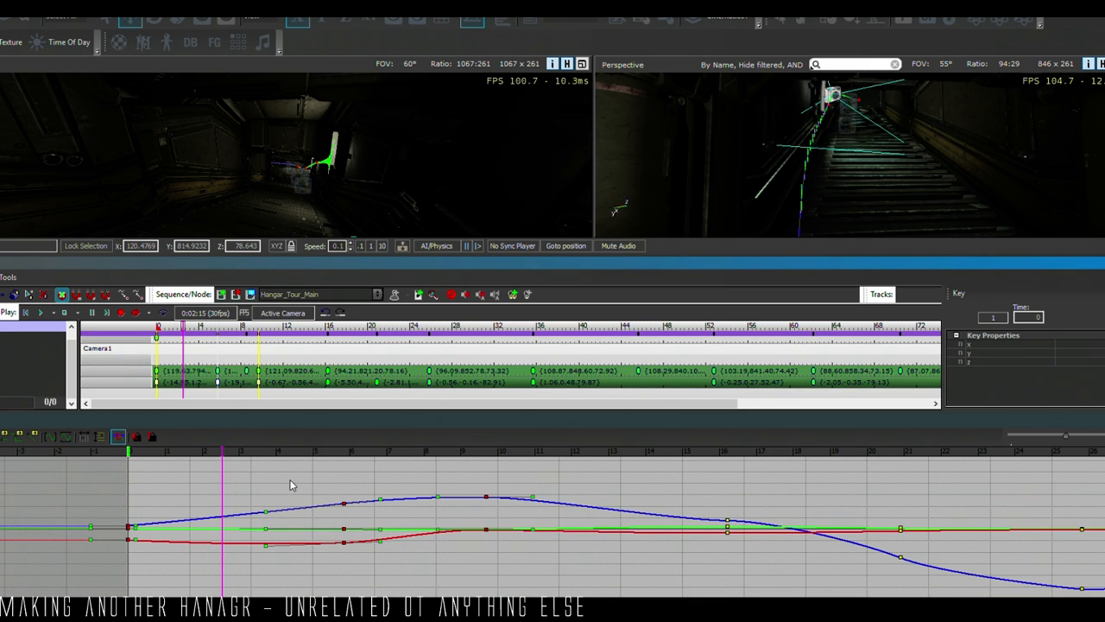
left_click(319, 487)
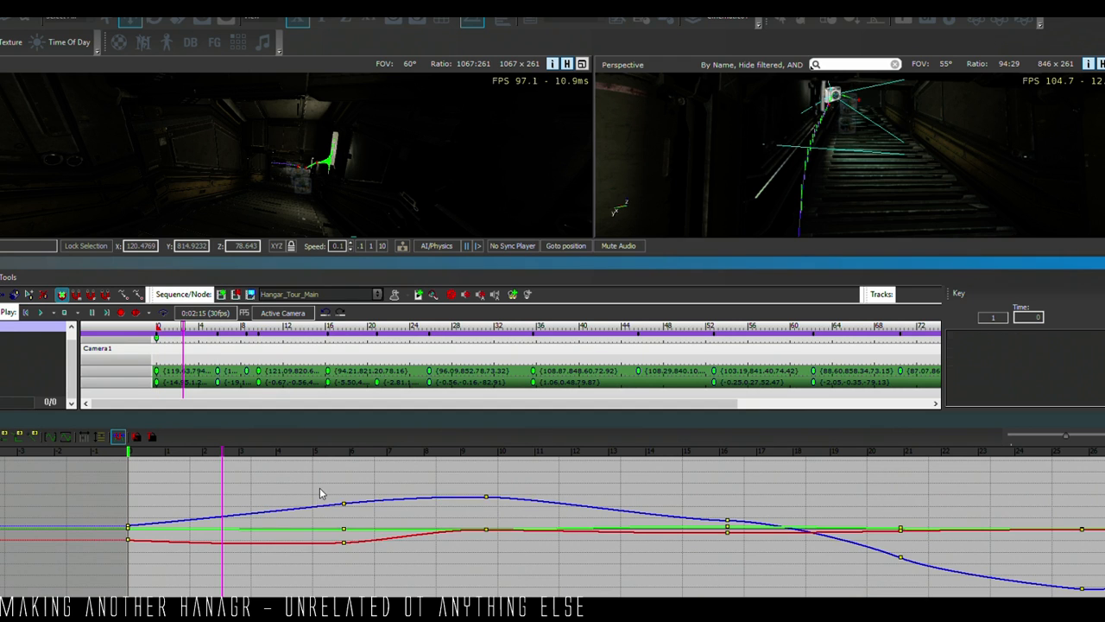
scroll(319, 487, "up", 1)
Step: Reshape the red curve's tangent at the 9.69 s key and lower its value to about -4.08
left_click(518, 540)
scroll(521, 552, "up", 1)
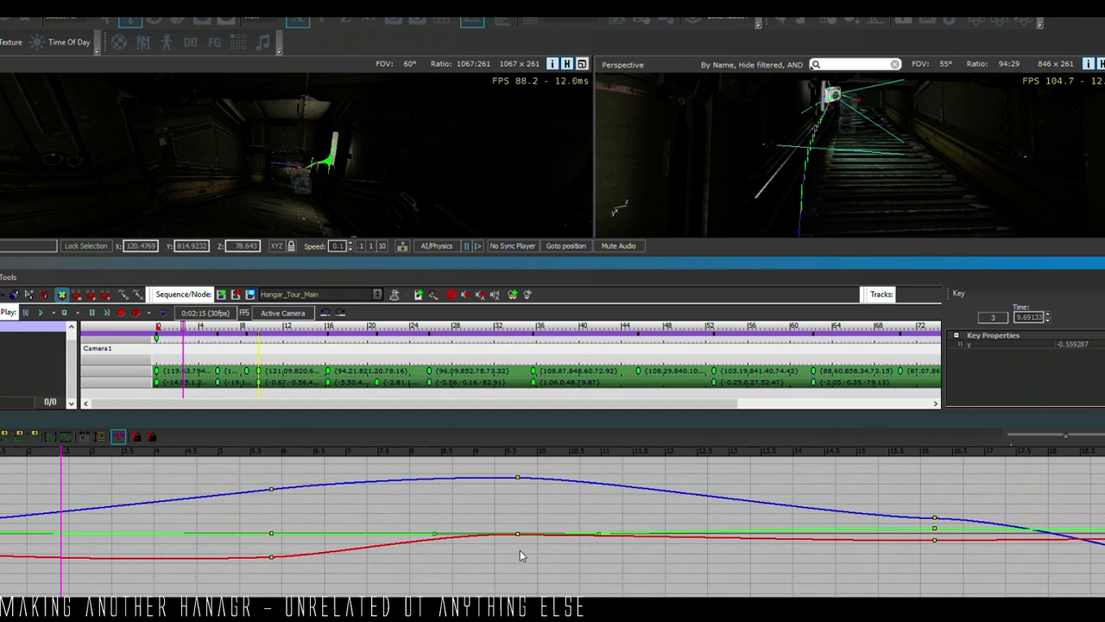
left_click_drag(437, 538, 440, 541)
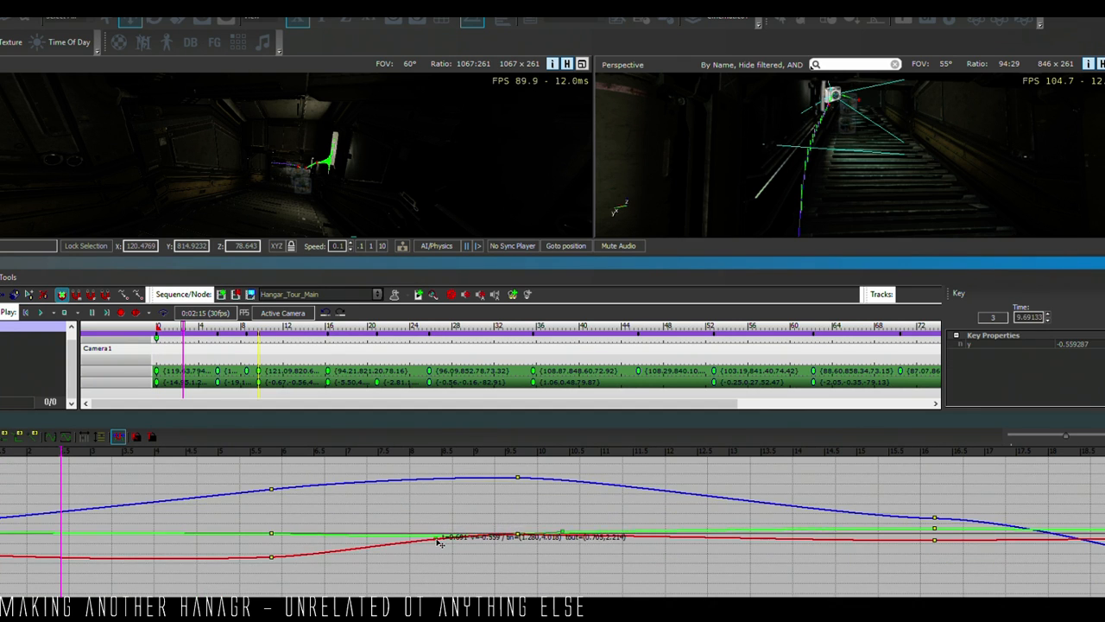
left_click(518, 534)
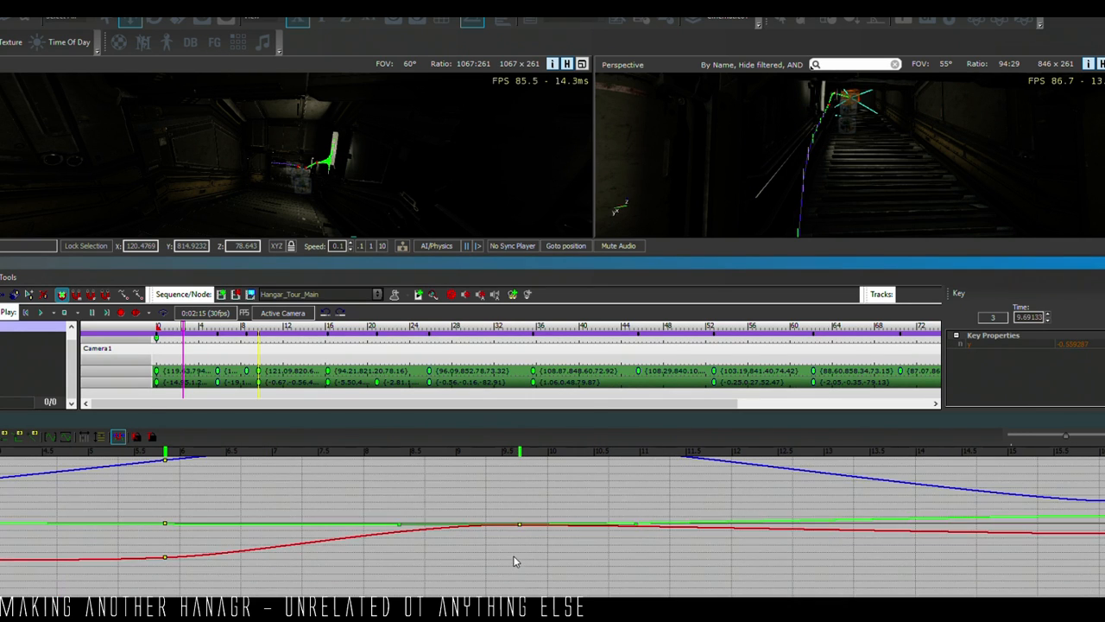
scroll(518, 535, "up", 2)
left_click(519, 524)
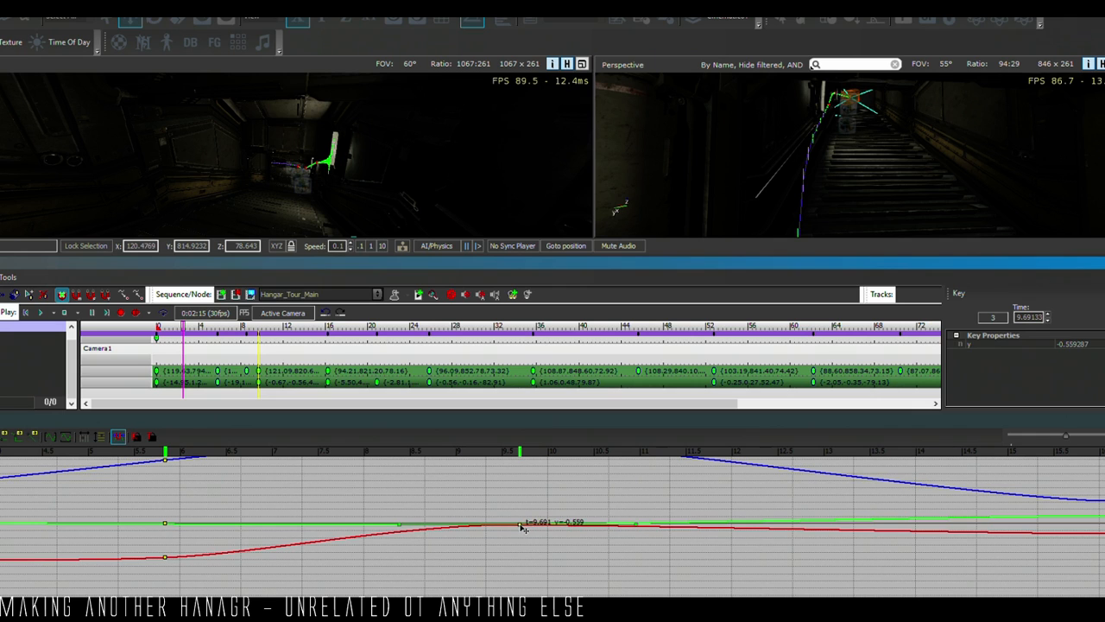
left_click_drag(522, 527, 522, 545)
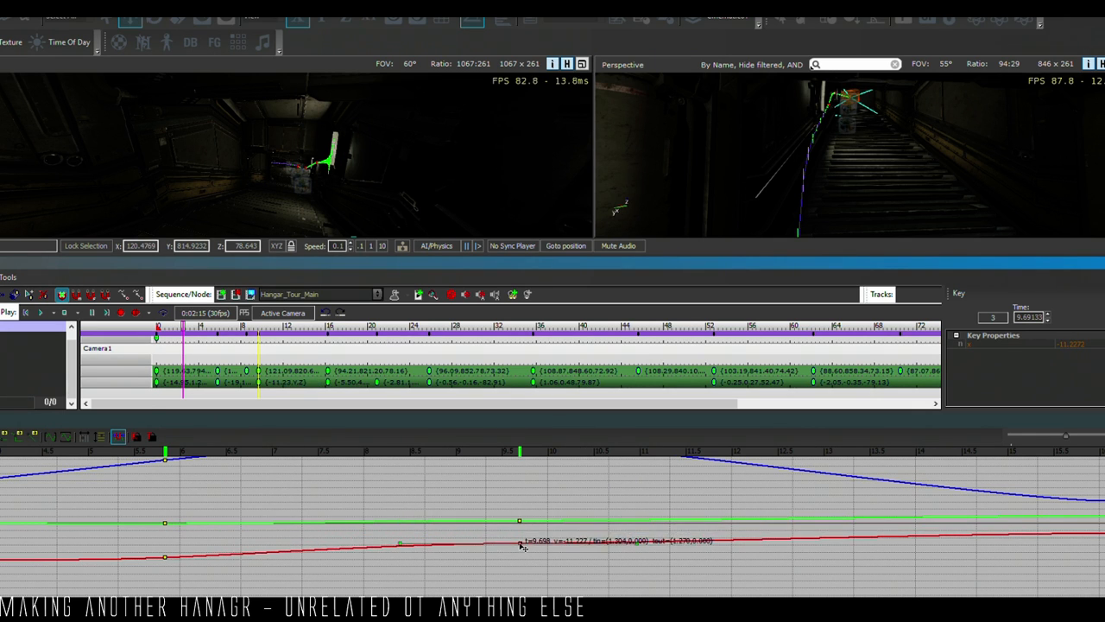
Step: Set the time to about 9 seconds and show another position track's curve in the editor
right_click_drag(742, 177, 512, 399)
scroll(521, 543, "down", 5)
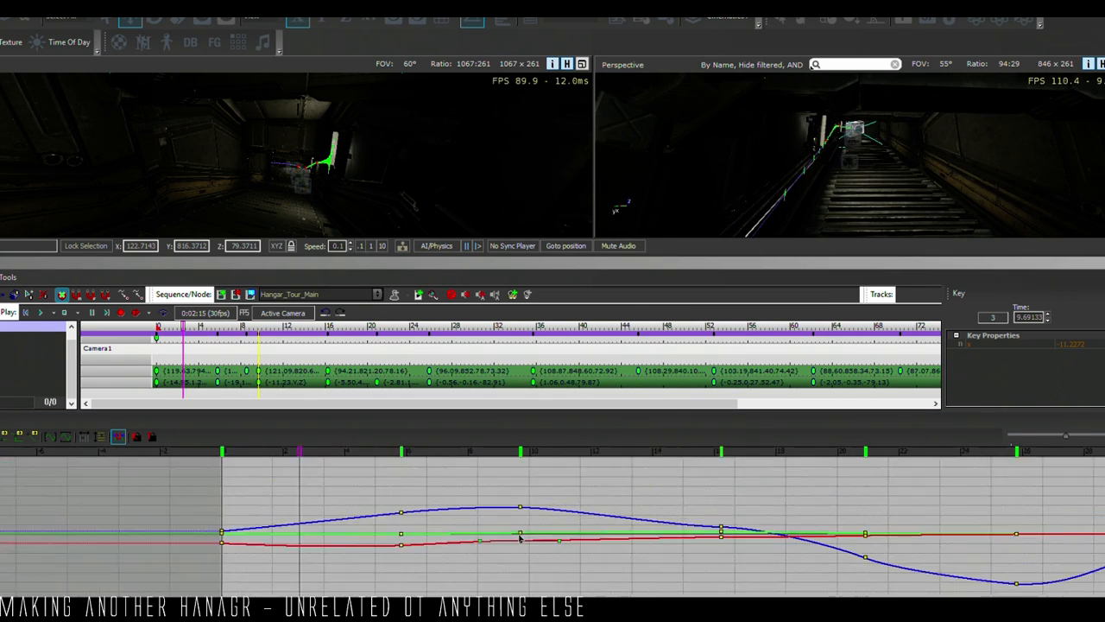
left_click(511, 454)
right_click_drag(693, 228, 719, 228)
scroll(514, 547, "up", 3)
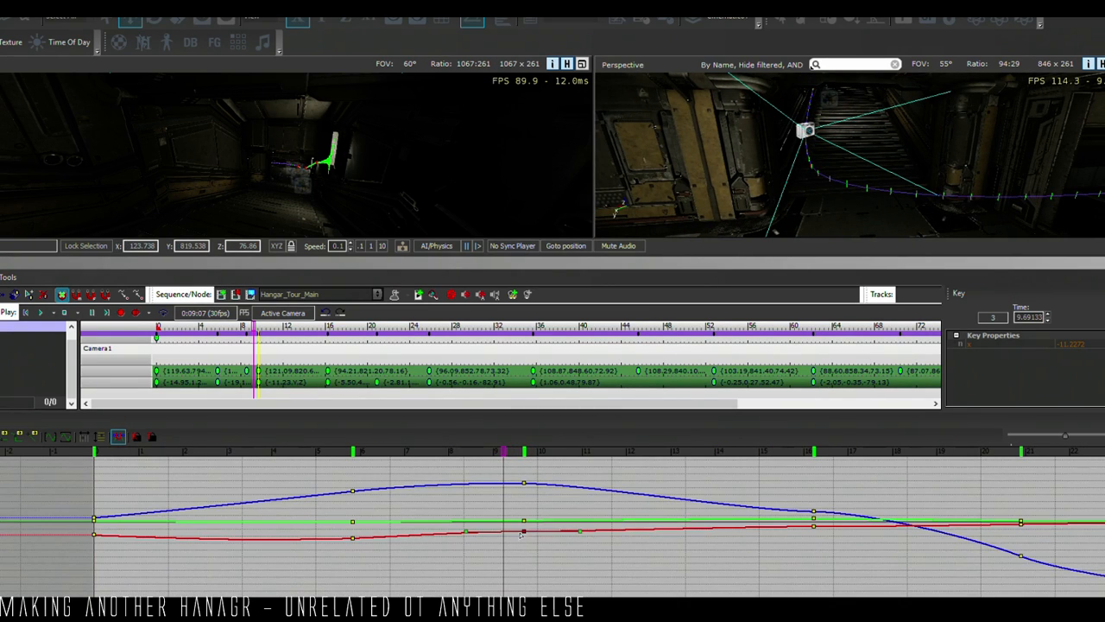
left_click(524, 530)
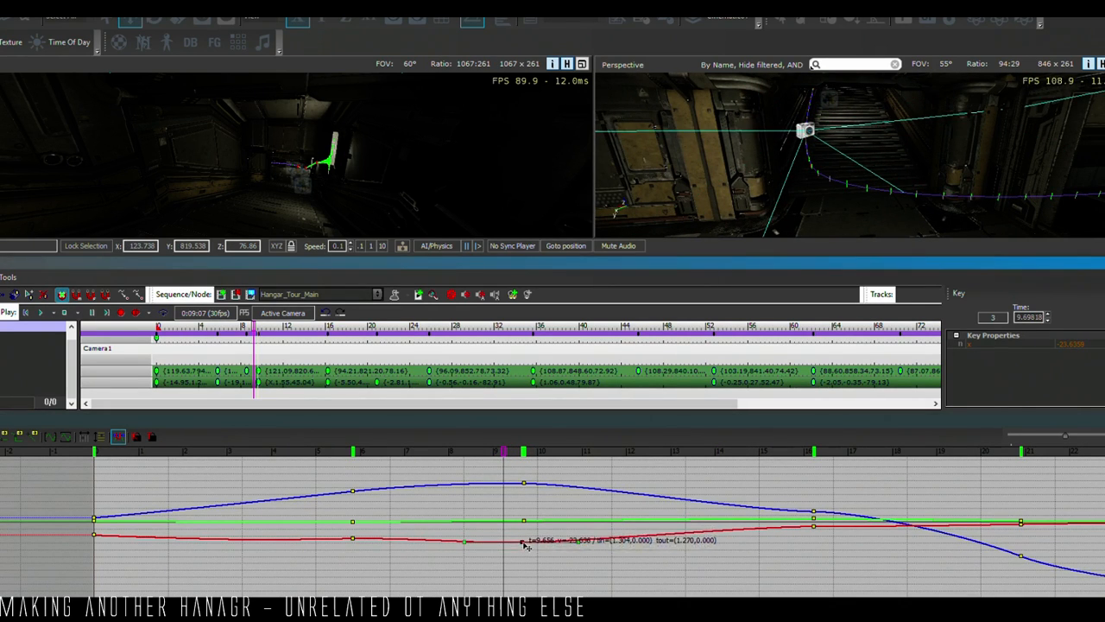
left_click(14, 373)
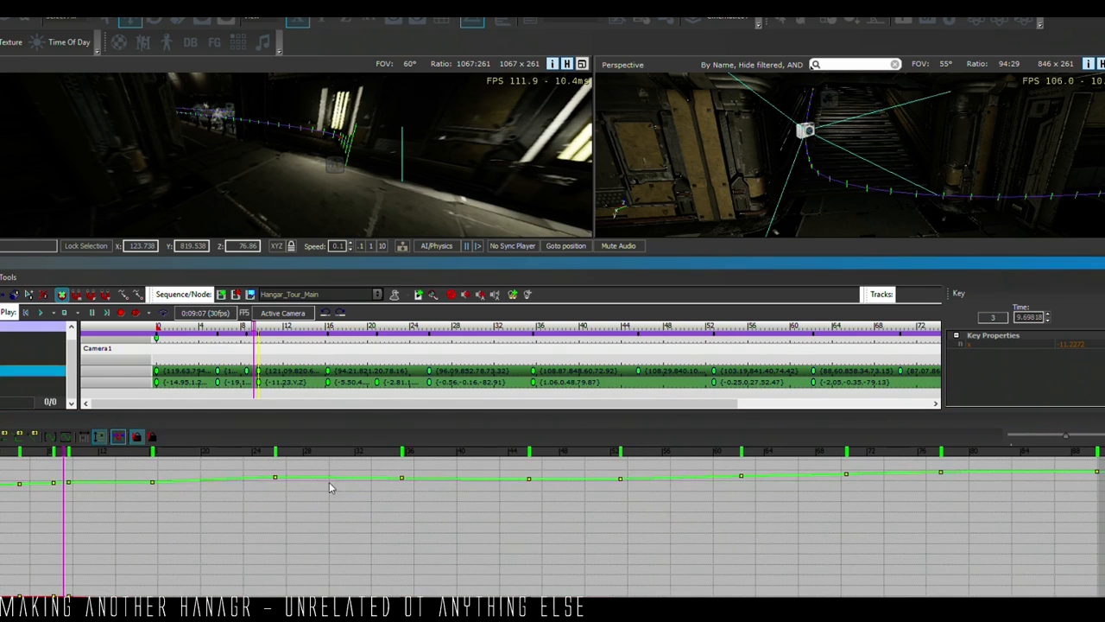
Step: Select all keys, fit them across the graph width, then clear the selection
key("ctrl+a")
scroll(276, 479, "down", 4)
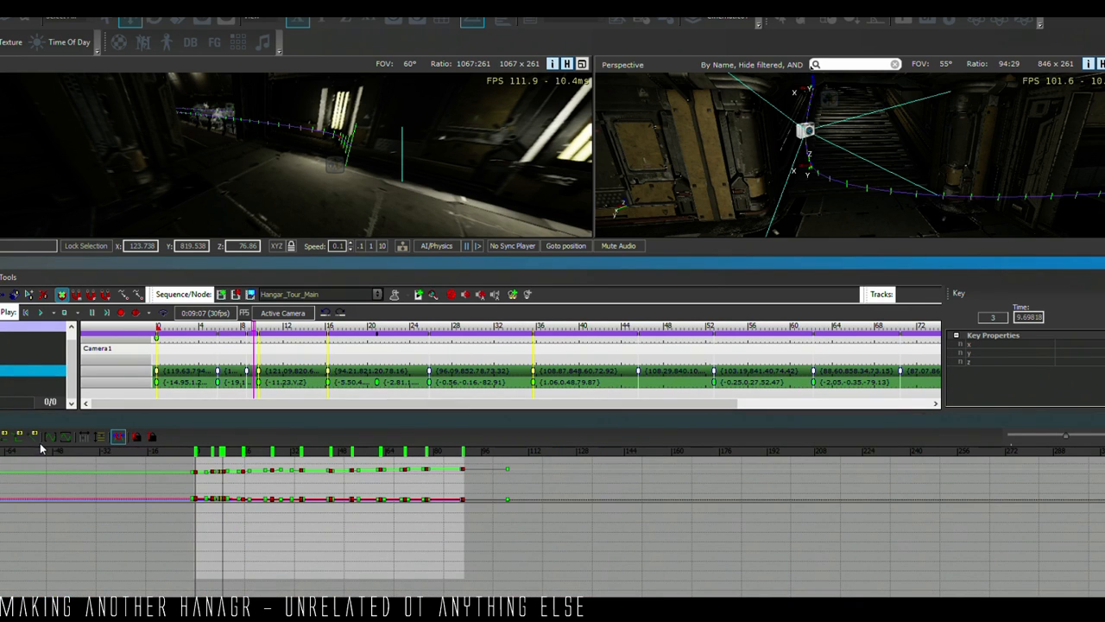
left_click(51, 437)
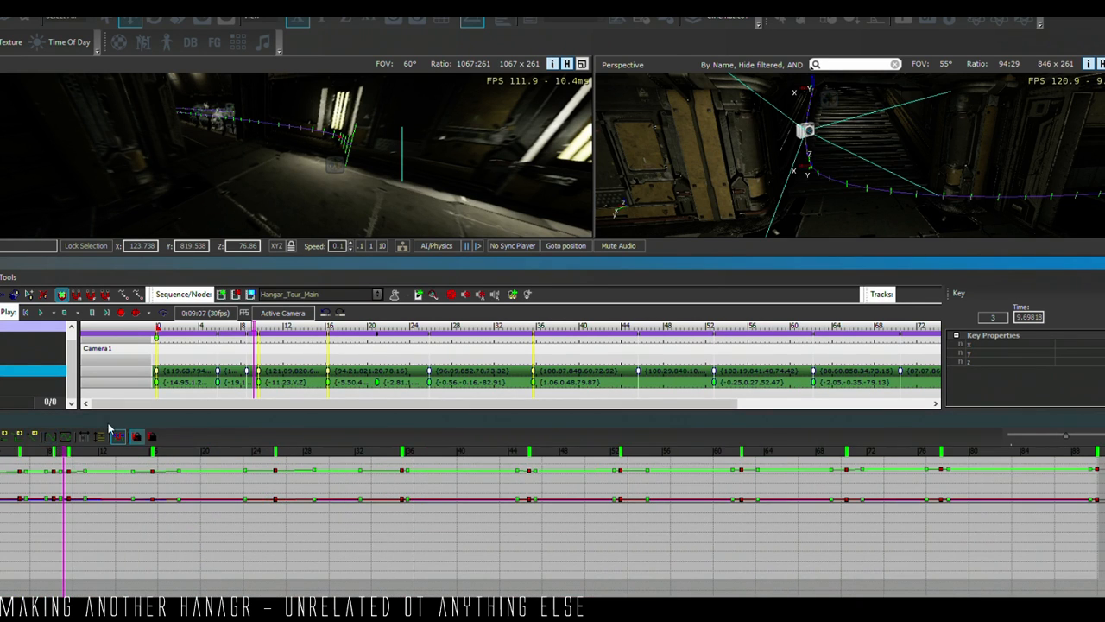
left_click(73, 439)
left_click(316, 530)
scroll(288, 559, "up", 3)
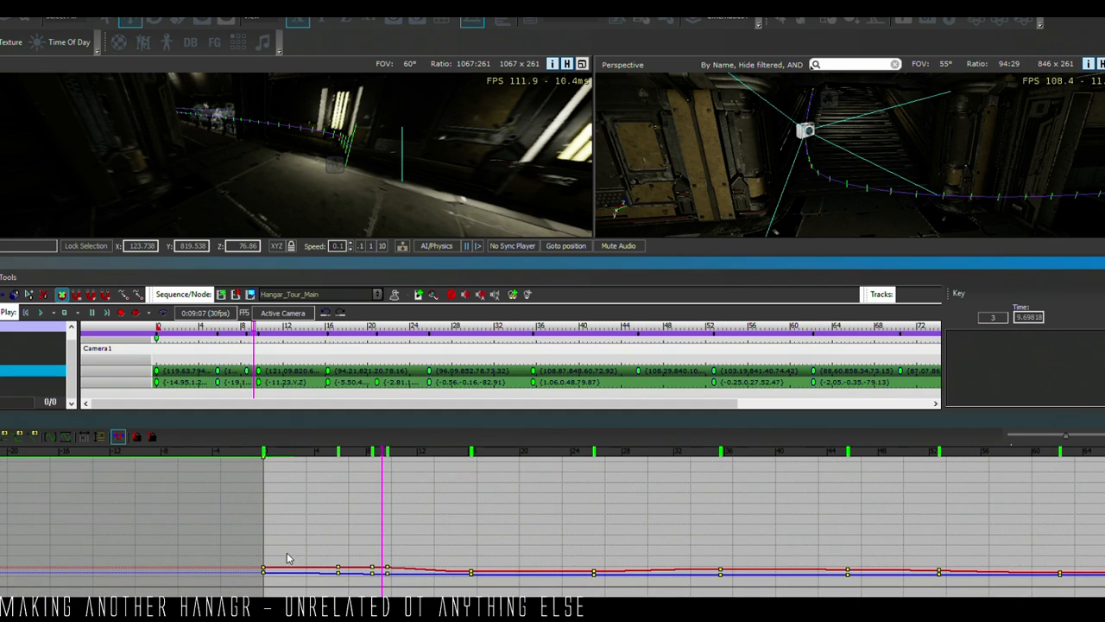
Step: Fit the green curve alone to the height, then bring back the red and blue curves zoomed in
left_click_drag(223, 544, 221, 542)
left_click(66, 437)
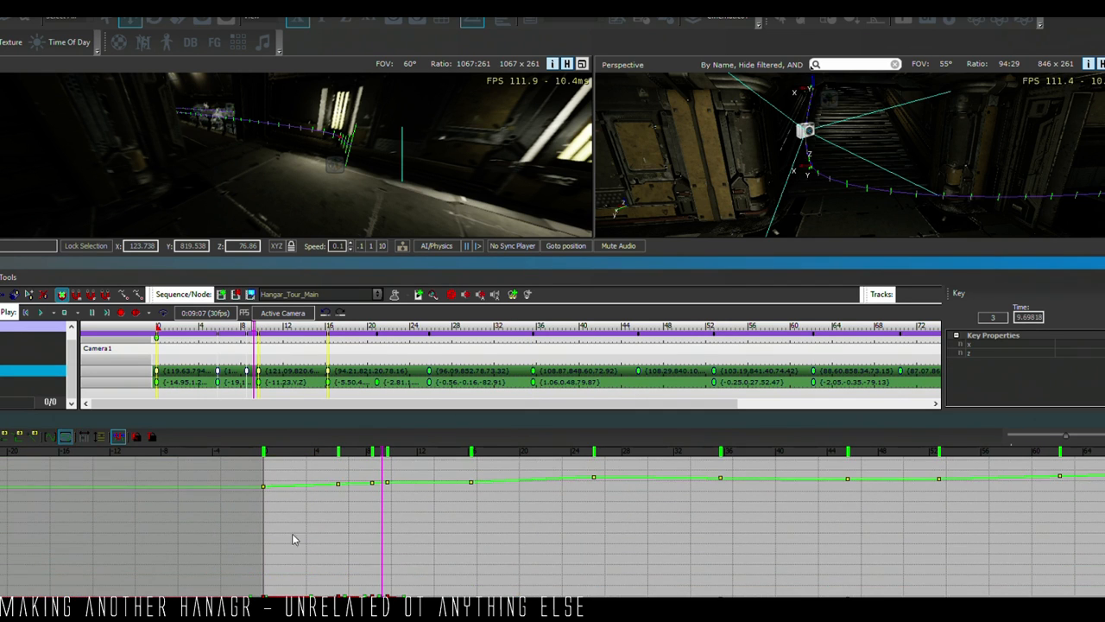
left_click(58, 438)
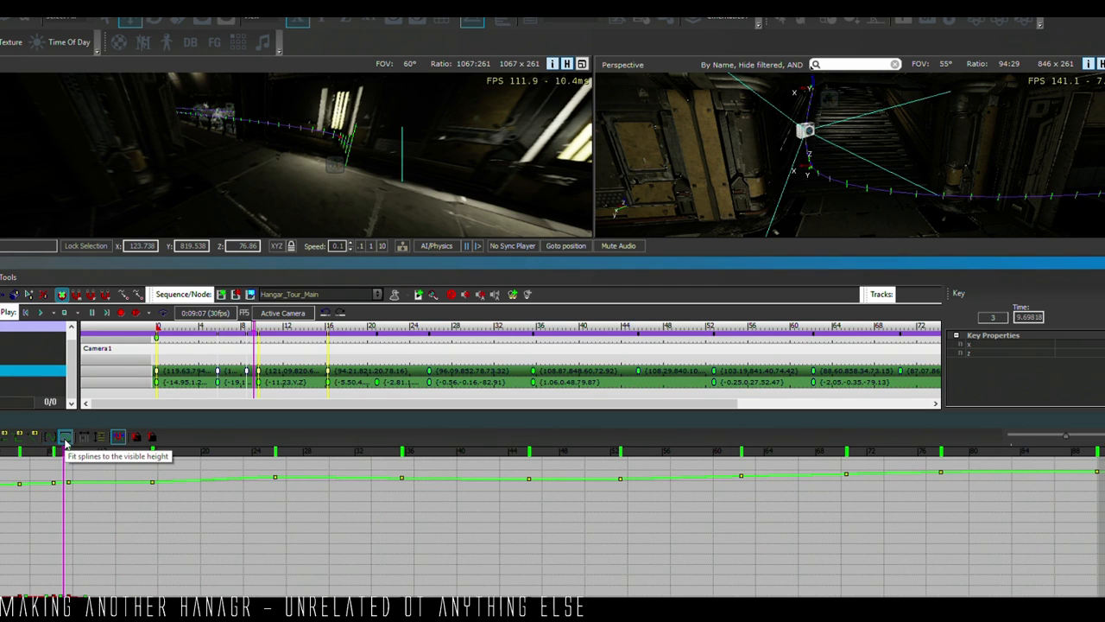
left_click(160, 535)
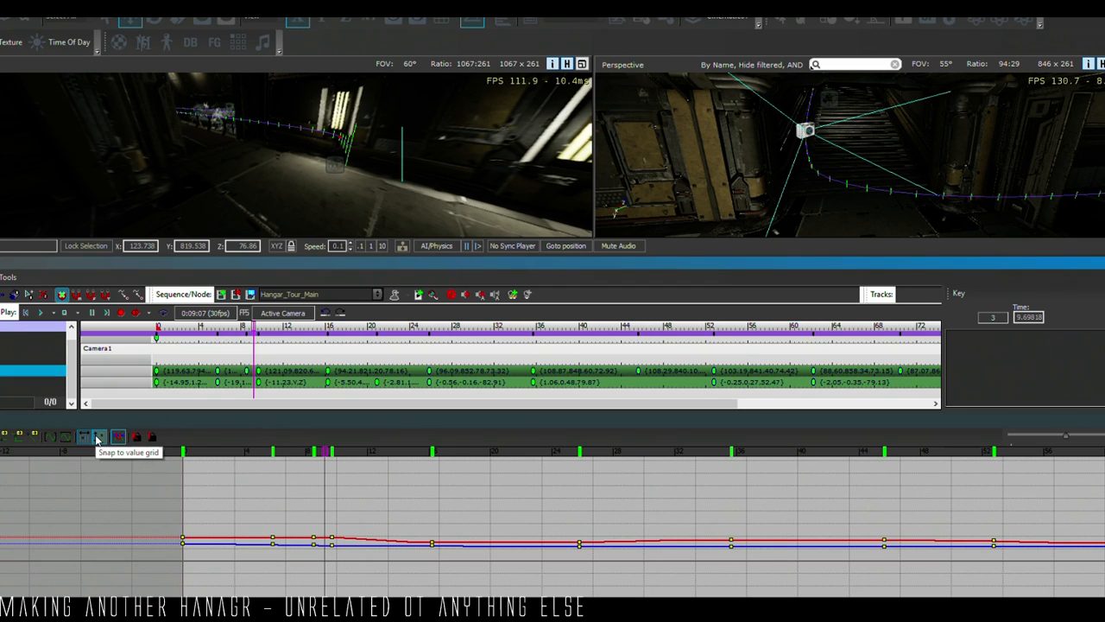
scroll(452, 543, "up", 3)
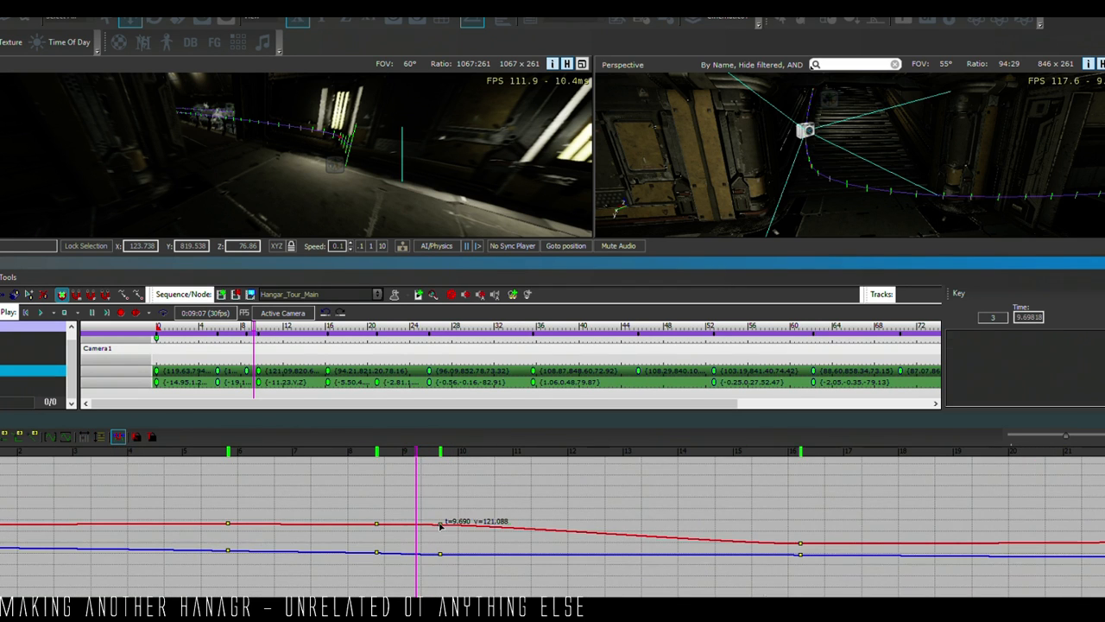
Step: Select the X key near 9.69 s and move the blue curve key earlier and lower
left_click(440, 524)
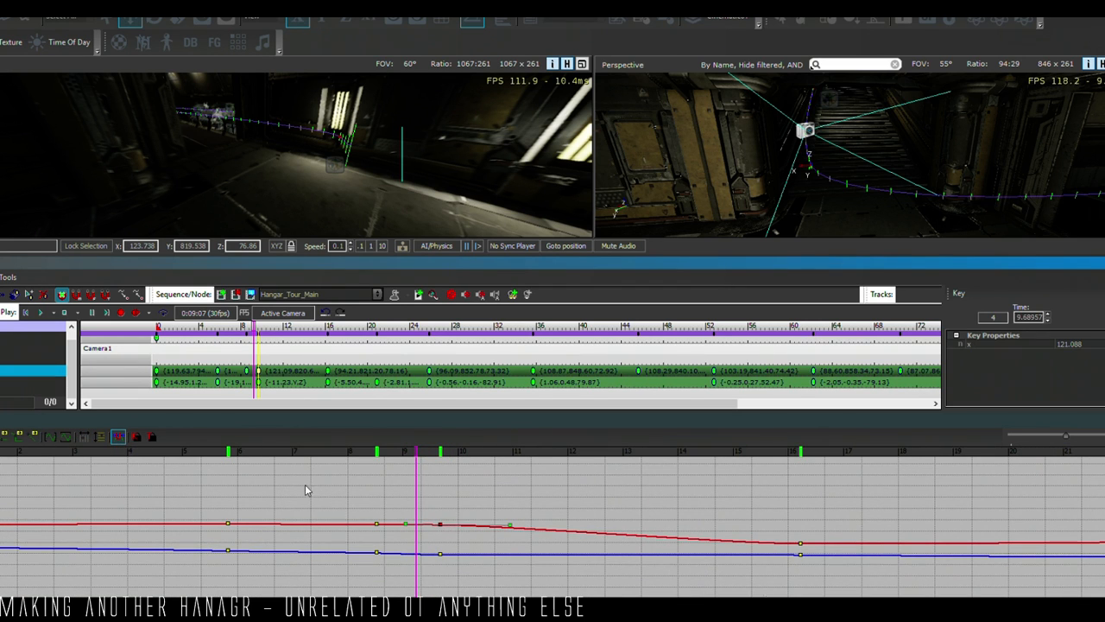
scroll(305, 490, "down", 2)
middle_click_drag(320, 492, 347, 536)
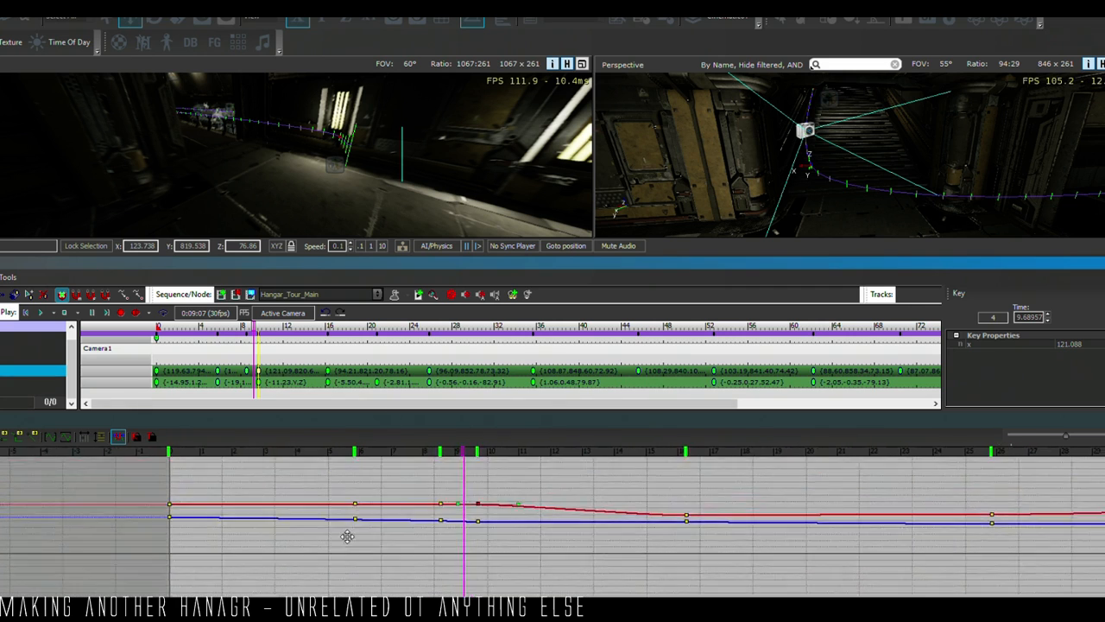
scroll(355, 519, "up", 2)
left_click_drag(357, 519, 335, 521)
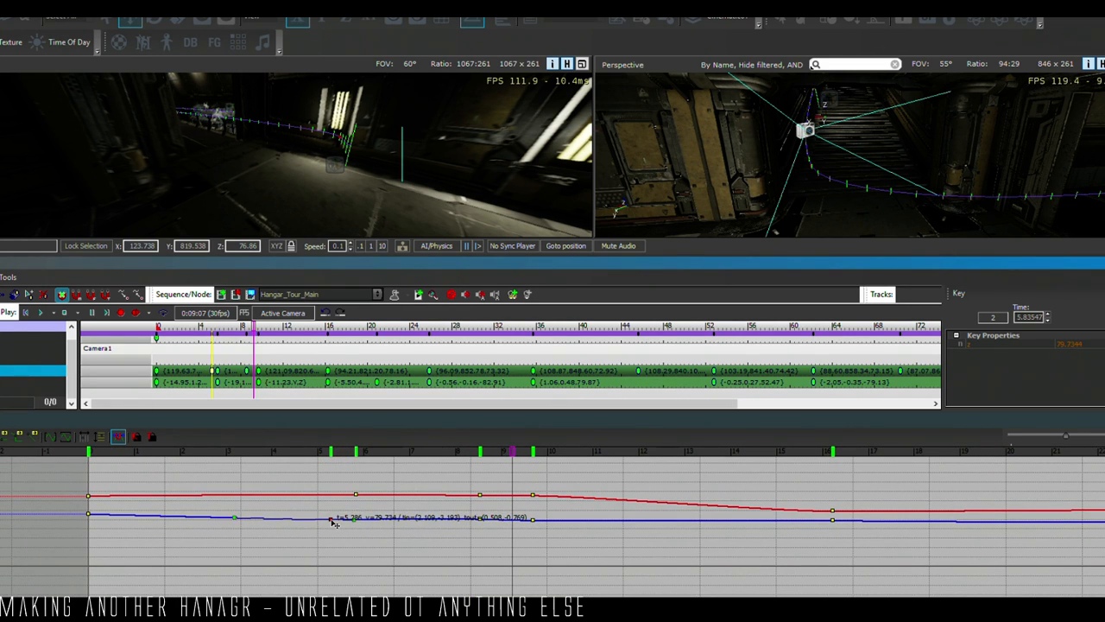
middle_click_drag(334, 521, 315, 507)
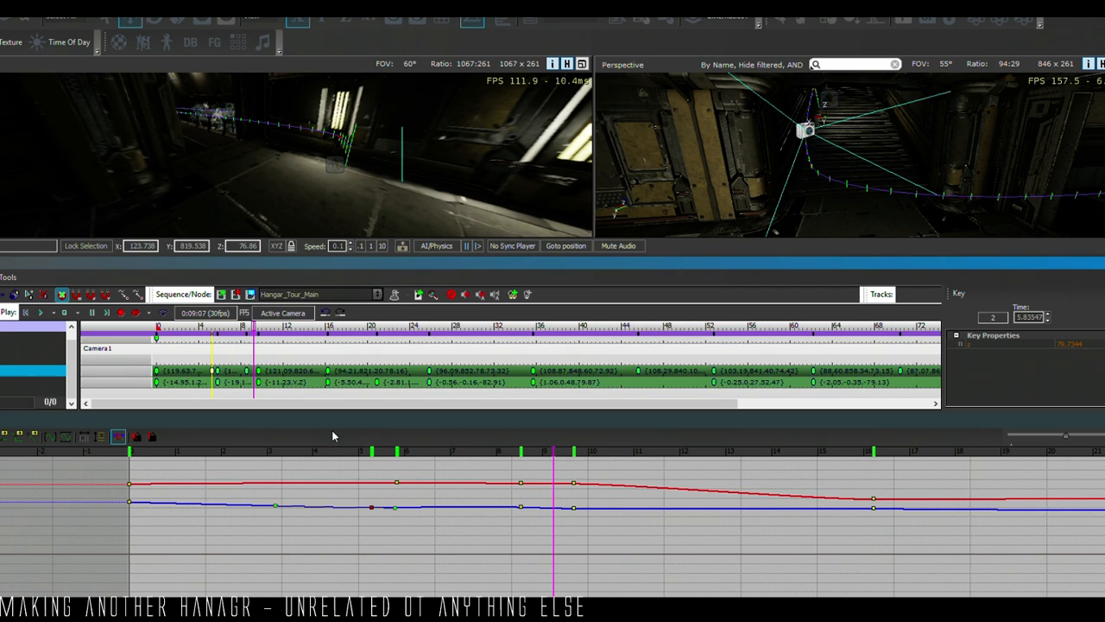
Step: Lower the blue Z key at 5.84 s to 83.17, smooth its tangent, and check the path
middle_click_drag(516, 140, 528, 137)
key("w")
right_click_drag(802, 174, 739, 281)
right_click_drag(755, 211, 733, 232)
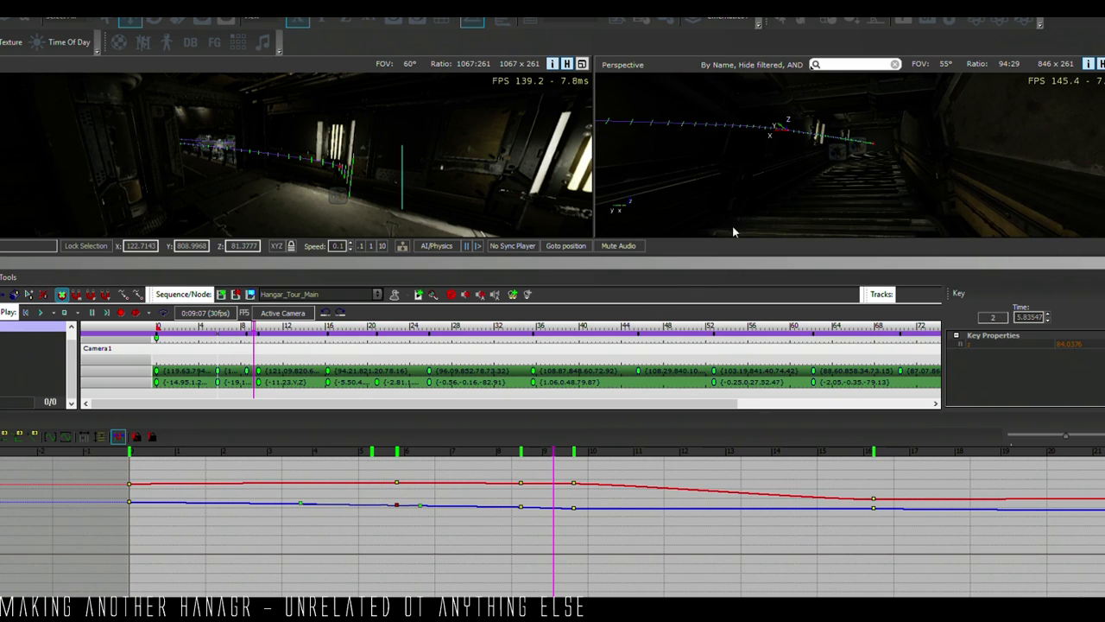
scroll(293, 541, "up", 2)
scroll(420, 530, "up", 3)
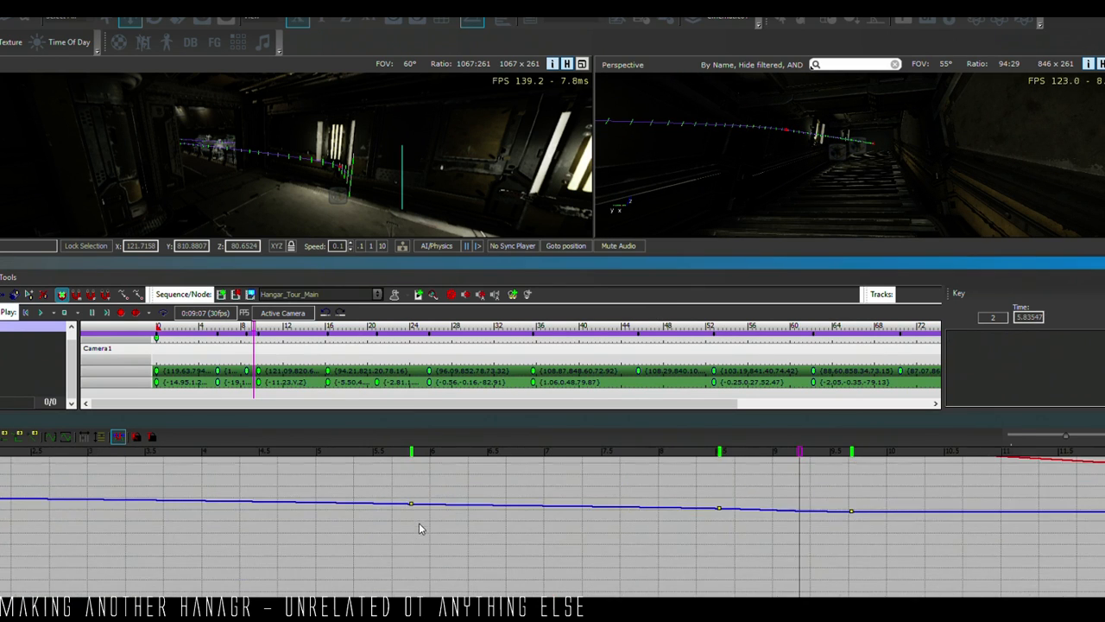
scroll(410, 528, "up", 3)
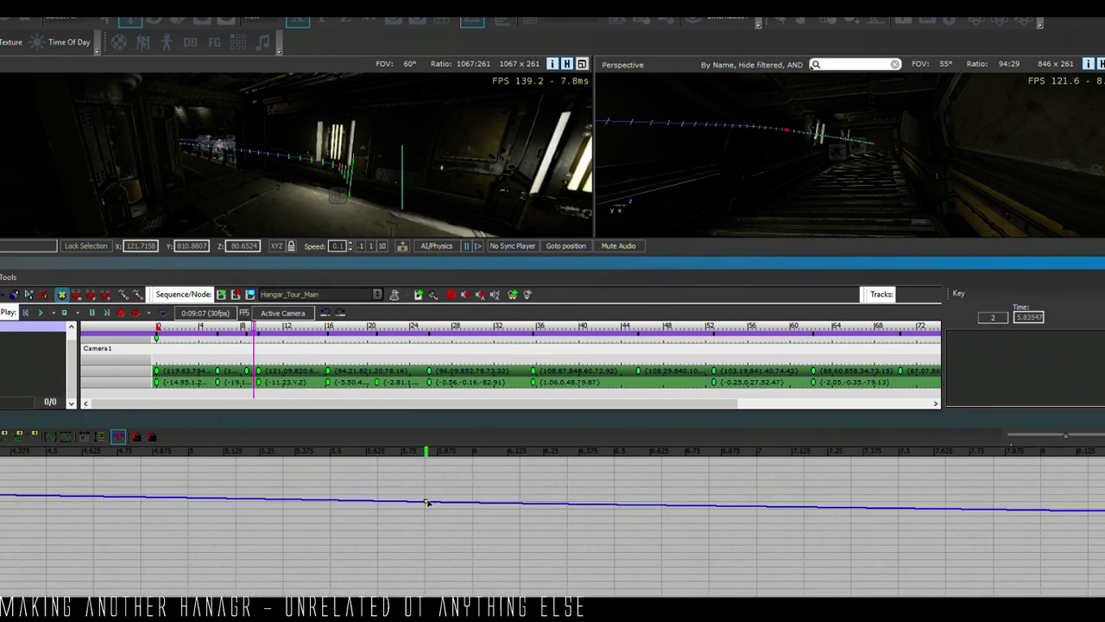
left_click_drag(426, 501, 427, 505)
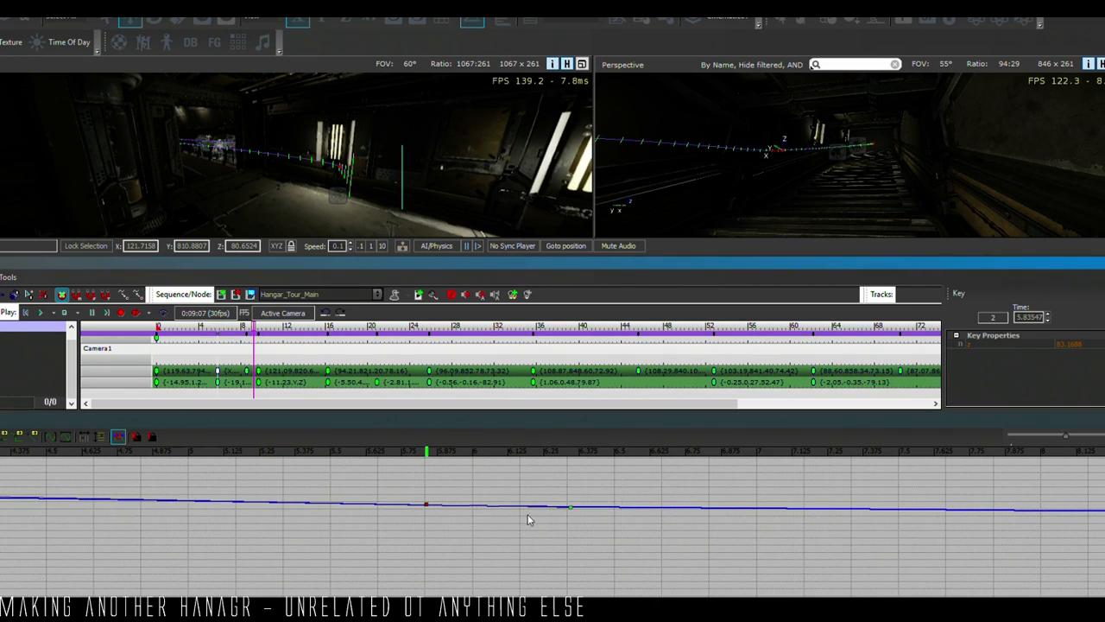
left_click_drag(570, 508, 573, 509)
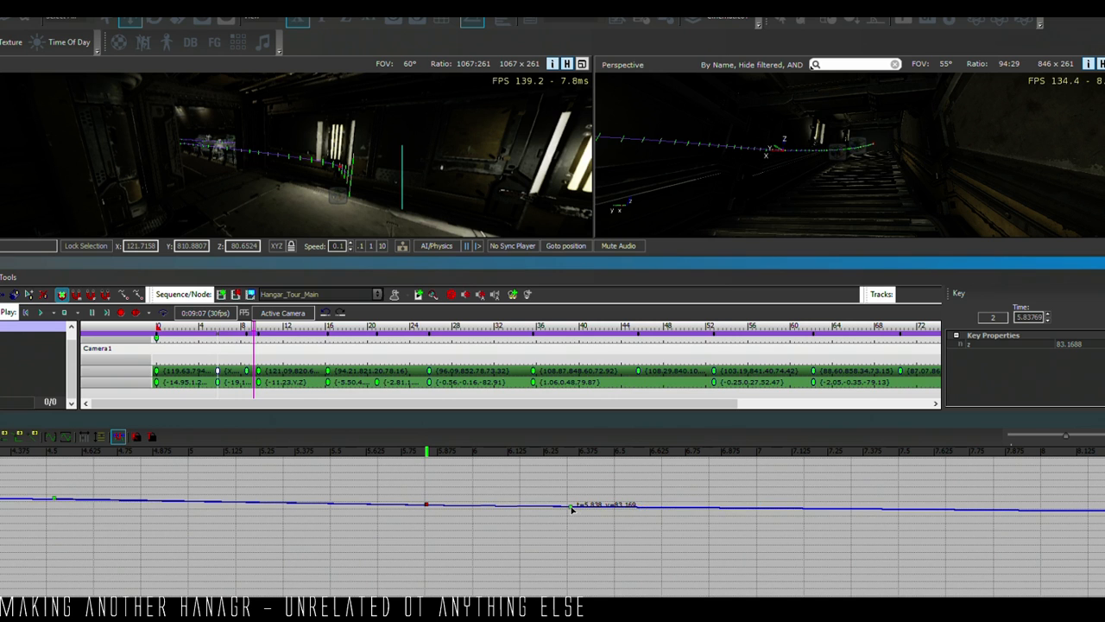
right_click_drag(758, 218, 1041, 160)
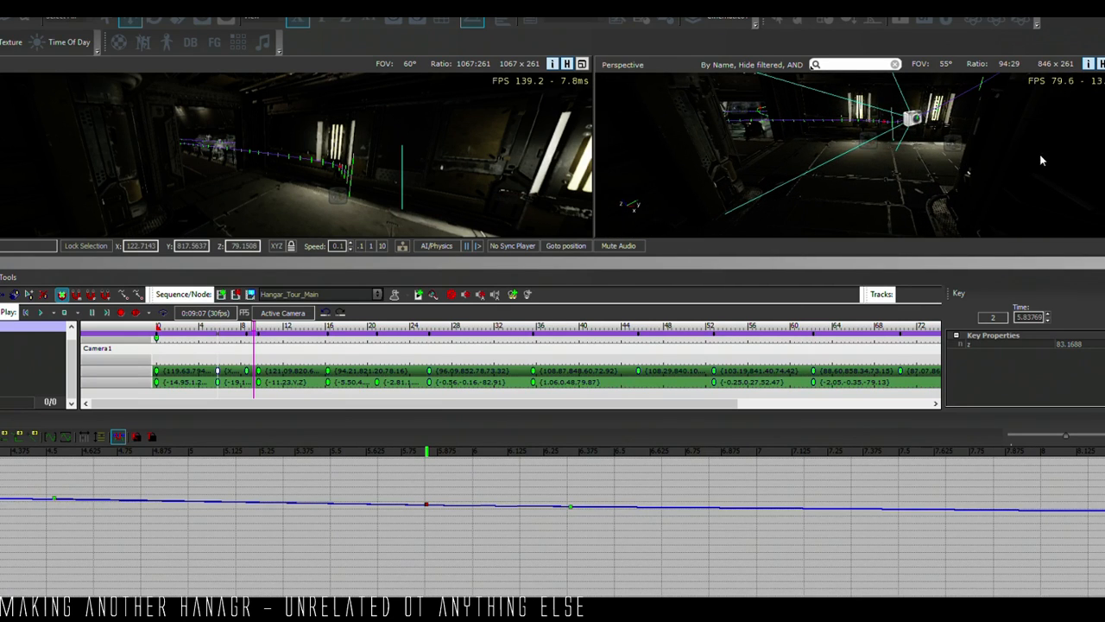
right_click_drag(690, 130, 801, 154)
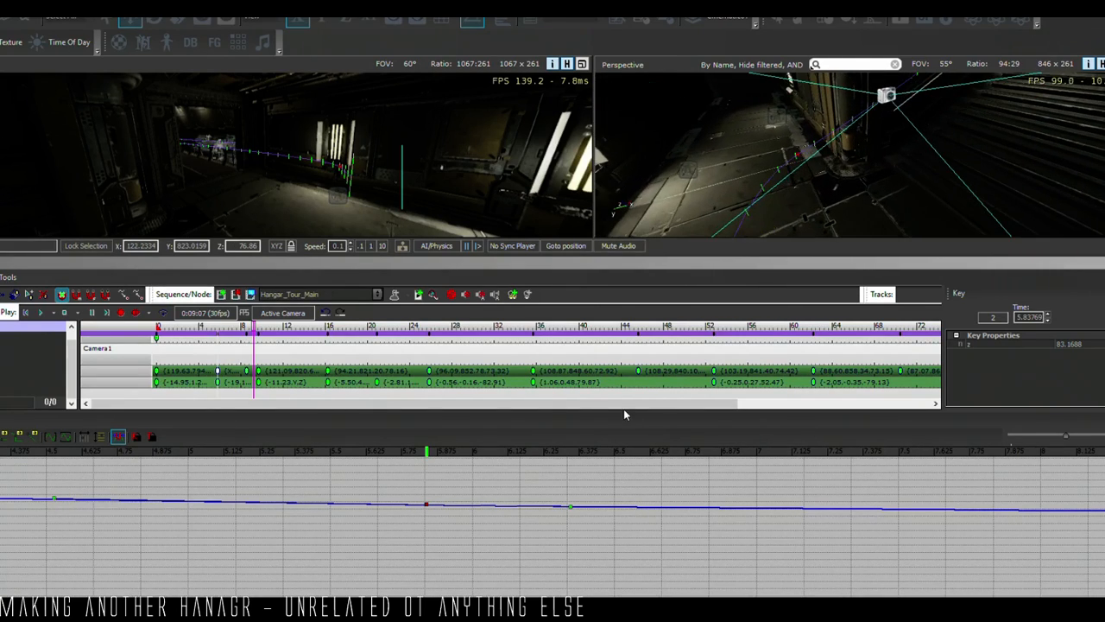
Step: Select the blue Z key at 8.53 seconds in the curve graph
left_click(573, 510)
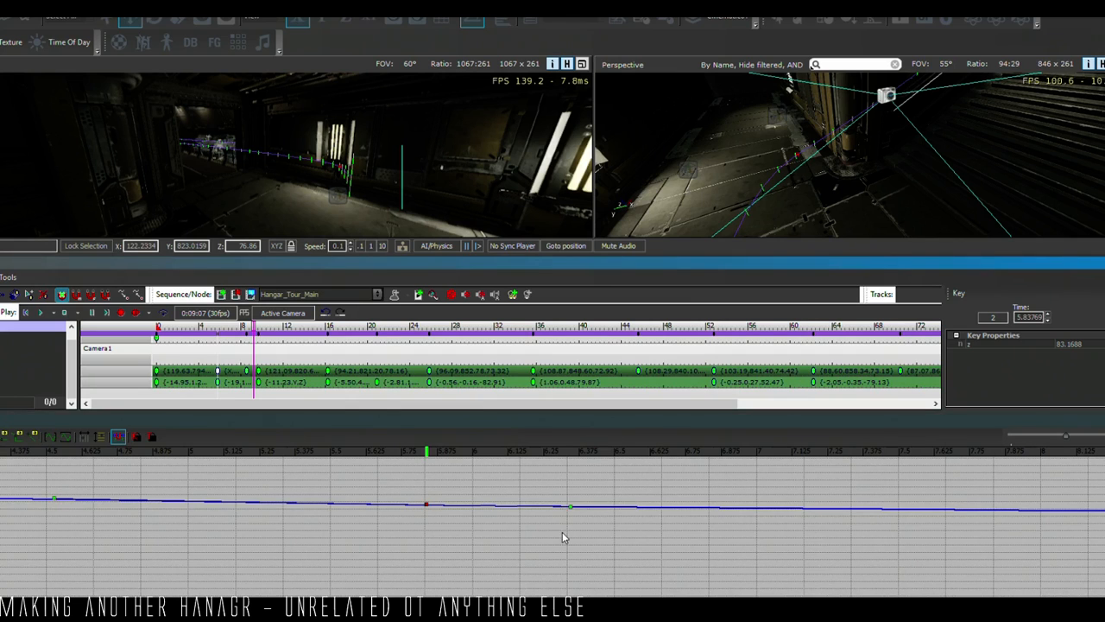
left_click_drag(557, 530, 590, 485)
left_click_drag(402, 525, 465, 480)
scroll(590, 524, "down", 3)
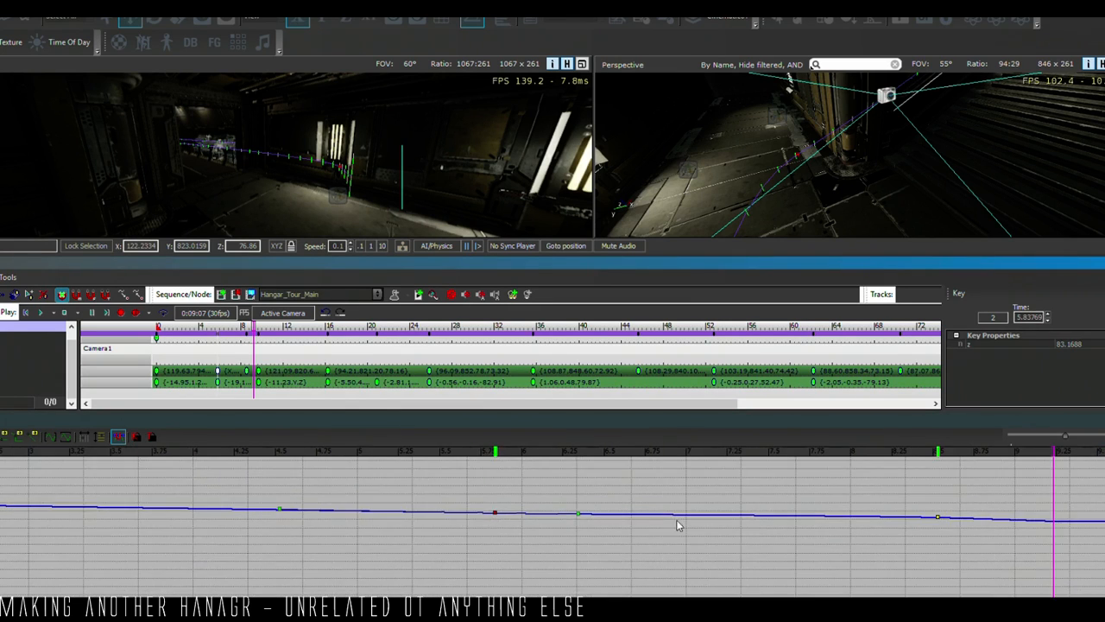
middle_click_drag(680, 522, 539, 577)
scroll(609, 542, "down", 1)
left_click_drag(732, 555, 783, 591)
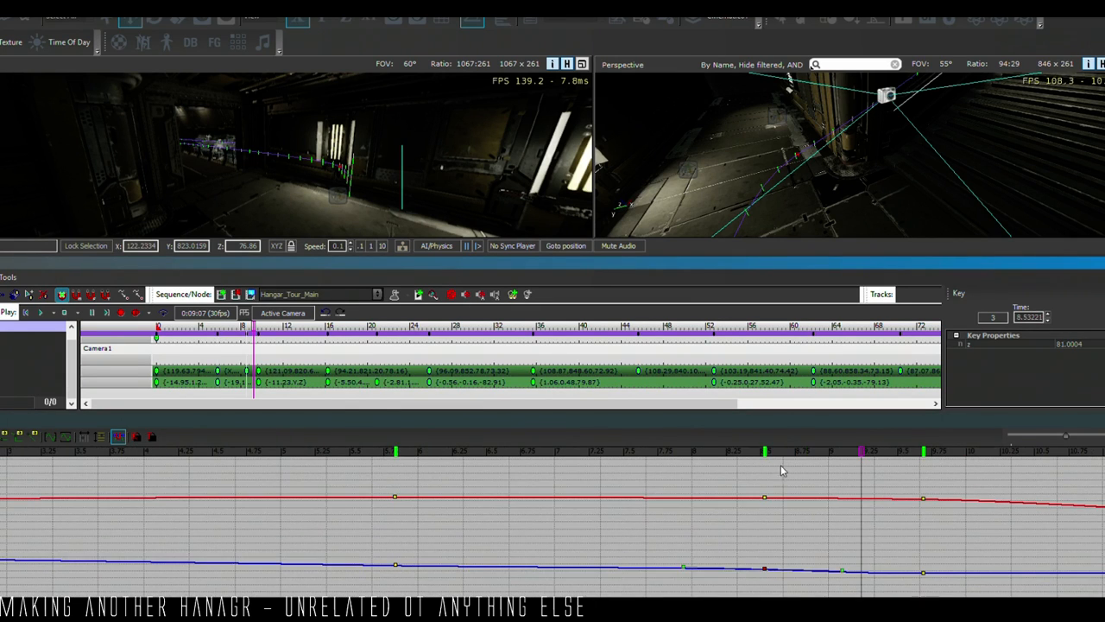
Step: Move the playhead back and turn the perspective view toward the stairs to preview Camera1
mouse_move(748, 449)
left_mouse_down()
mouse_move(782, 449)
mouse_move(764, 449)
left_mouse_up()
middle_click_drag(874, 496, 594, 501)
scroll(594, 501, "down", 2)
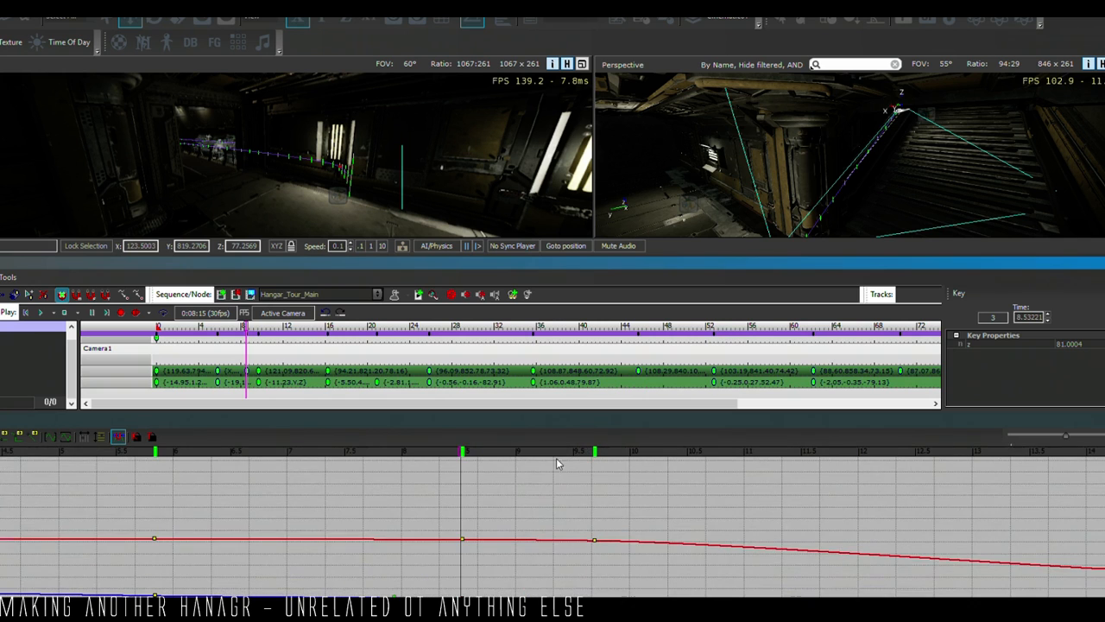
left_click(581, 452)
right_click_drag(783, 170, 784, 170)
scroll(617, 527, "down", 6)
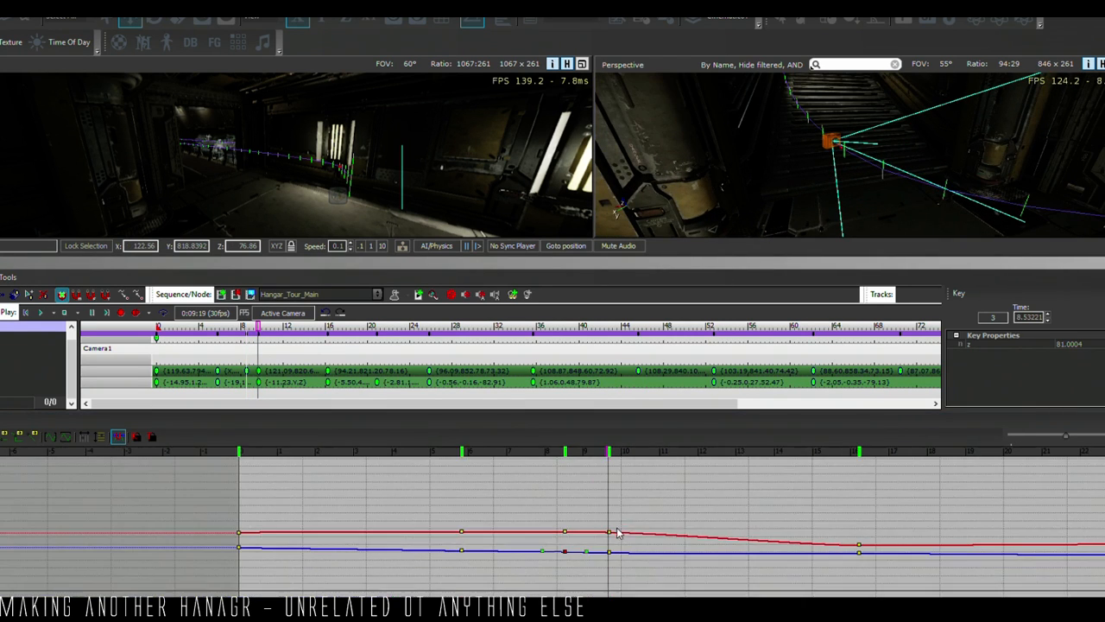
Step: Steepen the tangents of the Y key at 8.53 s to smooth the curve
middle_click_drag(644, 514, 613, 604)
scroll(619, 558, "down", 6)
middle_click_drag(618, 559, 609, 596)
scroll(628, 573, "up", 4)
scroll(607, 596, "up", 8)
middle_click_drag(528, 530, 577, 583)
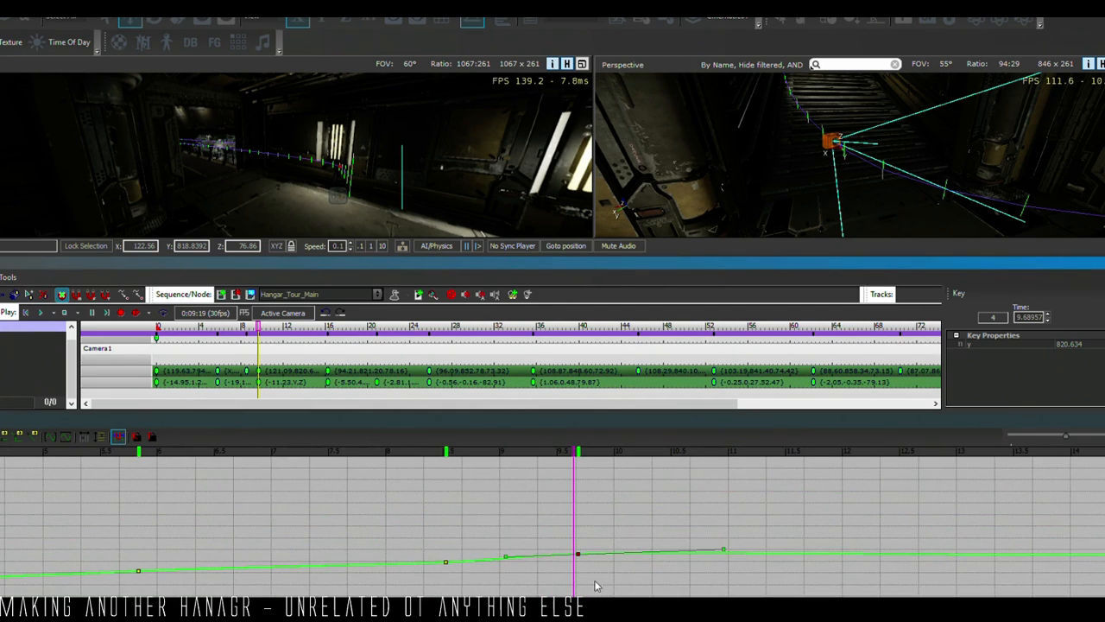
scroll(595, 587, "up", 2)
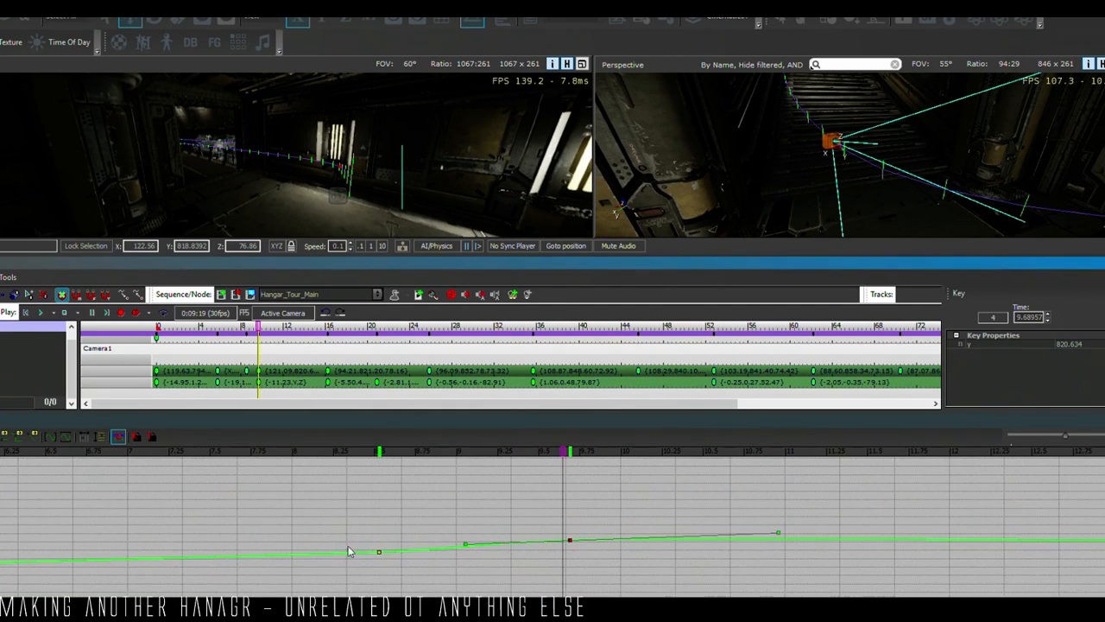
left_click(472, 546)
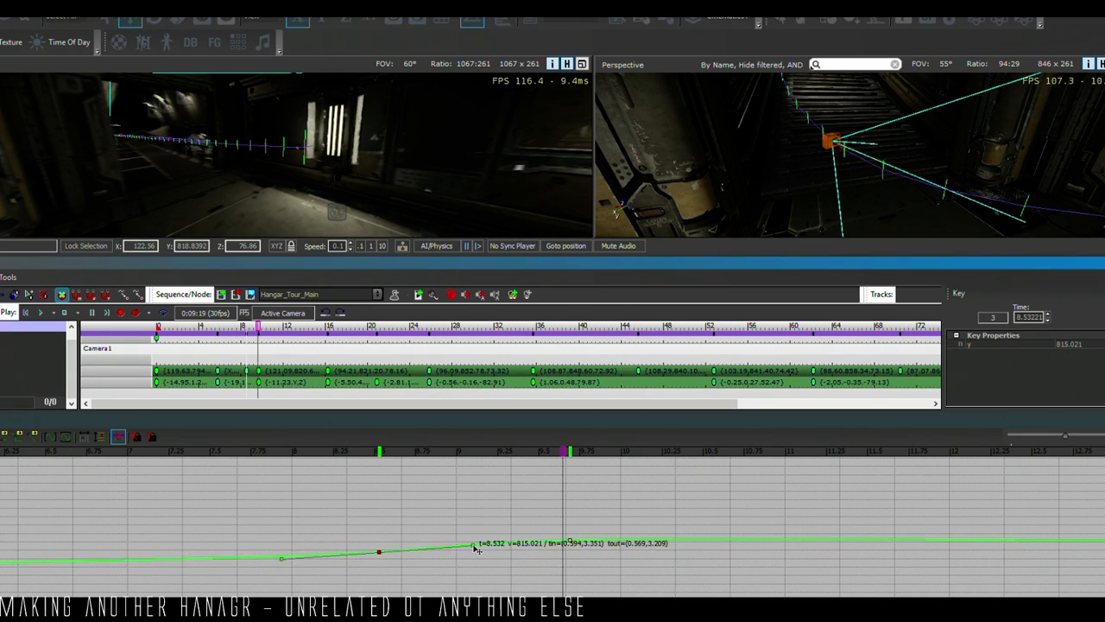
mouse_move(475, 549)
left_mouse_down()
mouse_move(465, 538)
mouse_move(470, 547)
left_mouse_up()
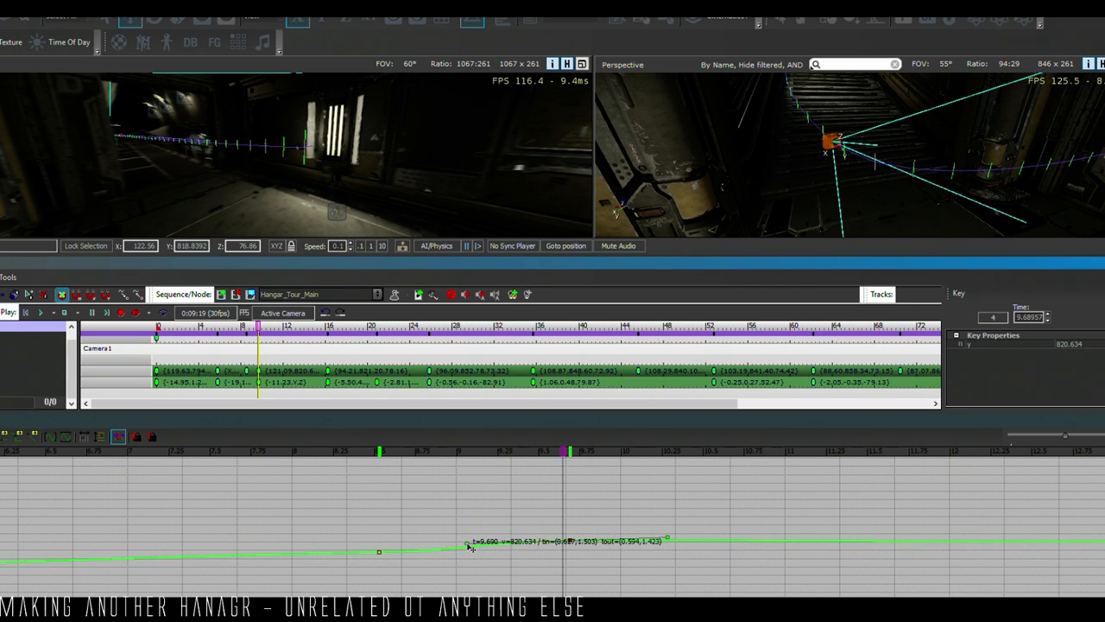
Step: Tilt the tangent of the Y key near 9.69 s to smooth the curve
scroll(473, 560, "up", 2)
middle_click_drag(474, 559, 525, 528)
scroll(523, 528, "up", 1)
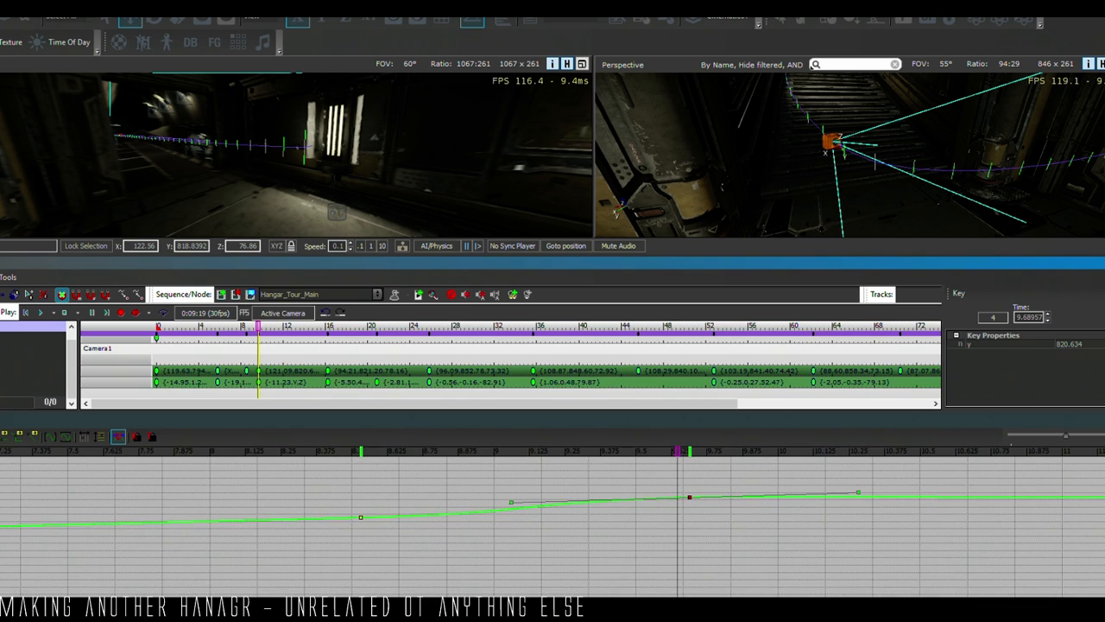
left_click(548, 505)
left_click(689, 497)
left_click_drag(513, 507, 515, 511)
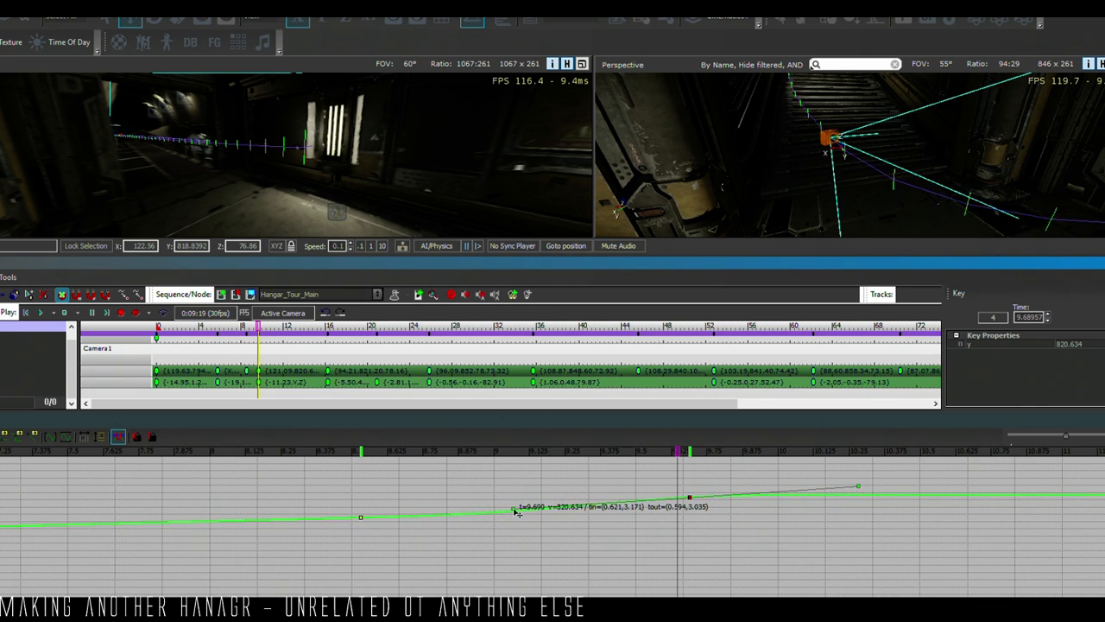
Step: Pan the curve graph to the later Y keys and select the key at 16.225
right_click_drag(777, 199, 777, 198)
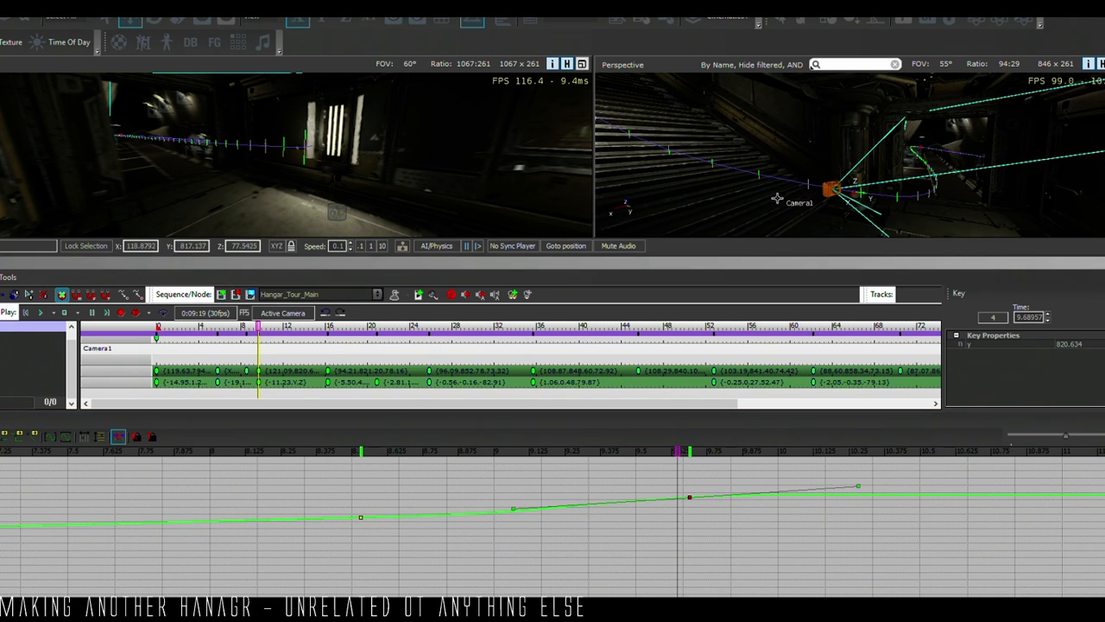
scroll(804, 485, "down", 4)
middle_click_drag(853, 508, 530, 557)
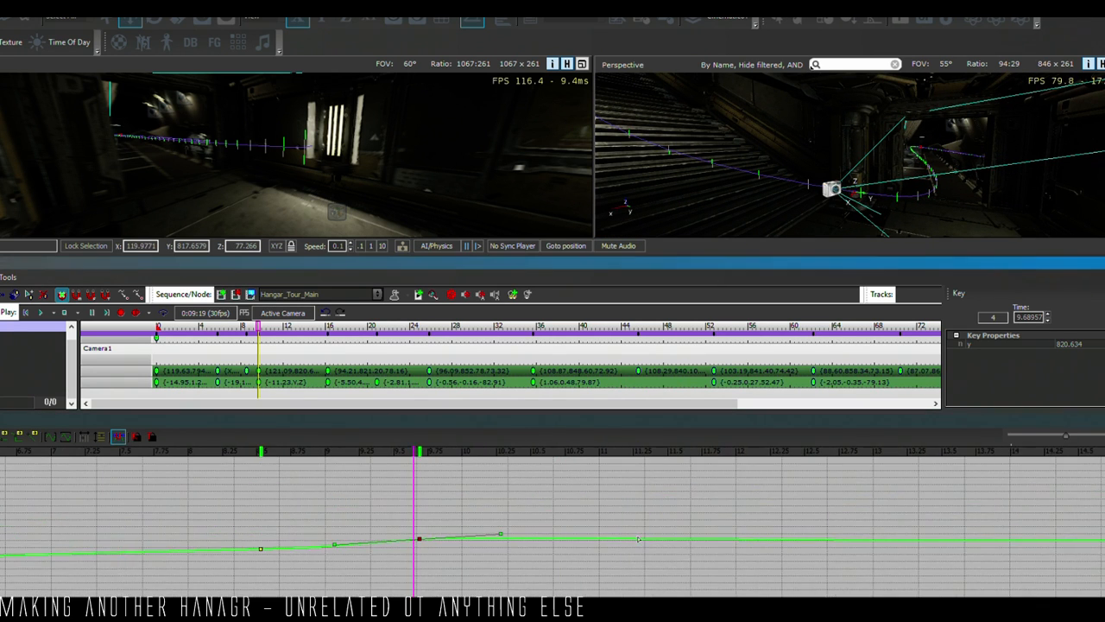
scroll(847, 558, "down", 3)
middle_click_drag(847, 563, 594, 529)
left_click(807, 516)
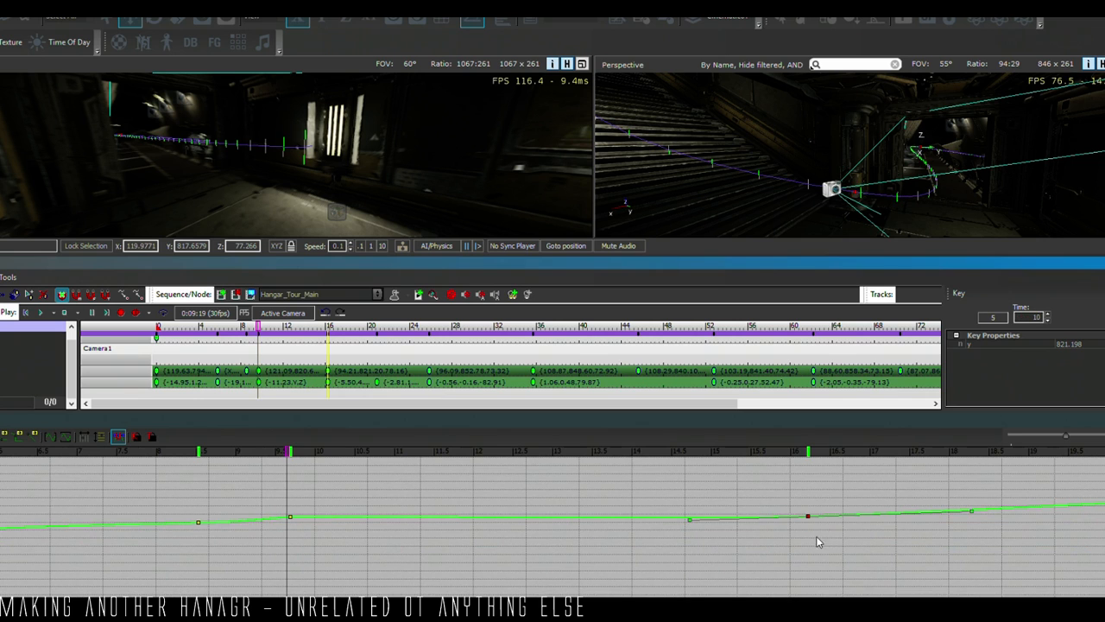
middle_click_drag(832, 549, 748, 546)
left_click(606, 516)
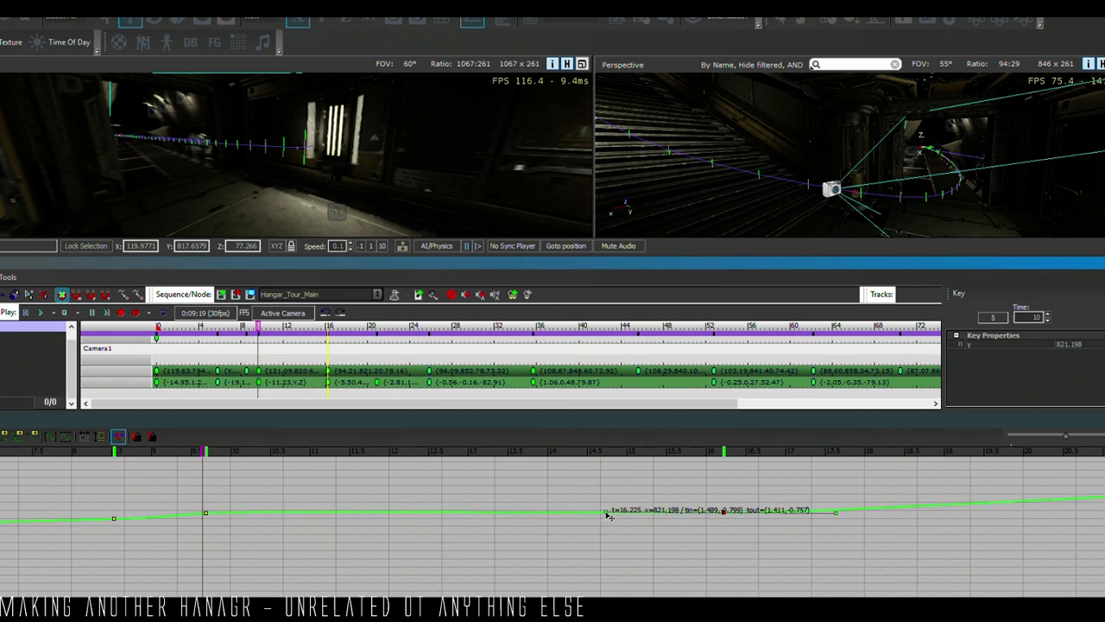
Step: Reframe the curves and reshape the 16.225 key's tangent to smooth the curve
scroll(632, 528, "down", 4)
middle_click_drag(705, 526, 742, 466)
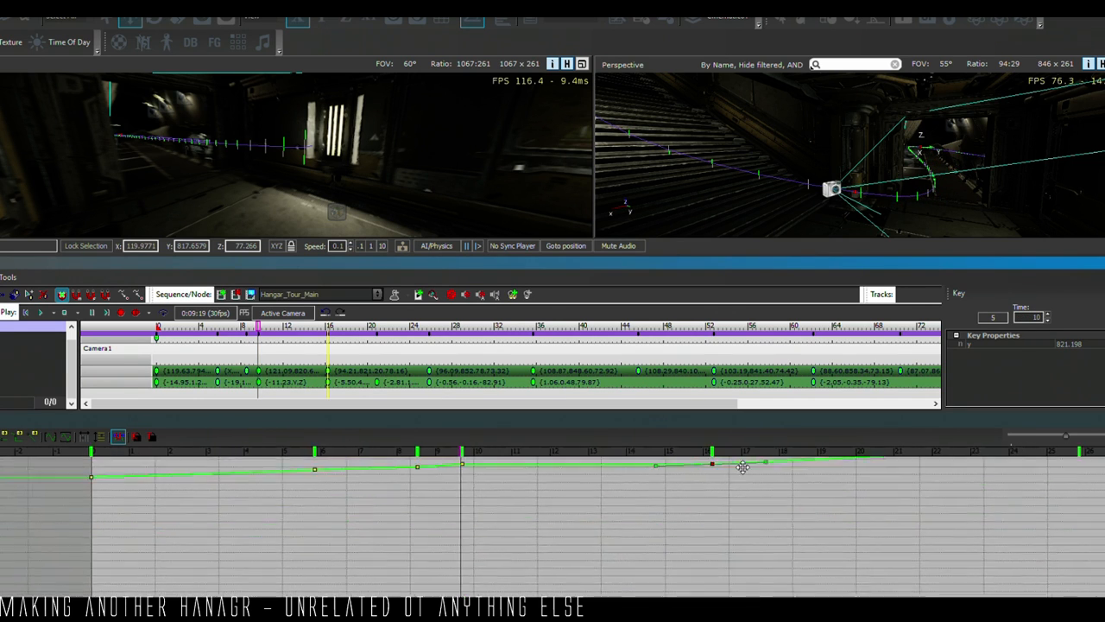
middle_click_drag(748, 565, 710, 496)
scroll(709, 518, "down", 5)
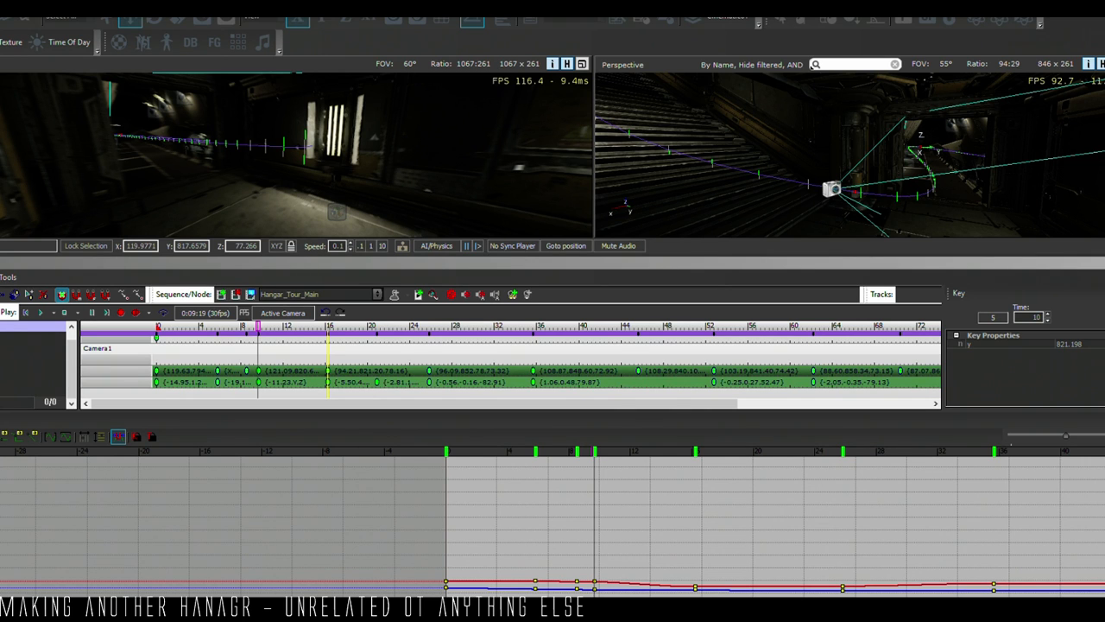
scroll(694, 557, "down", 6)
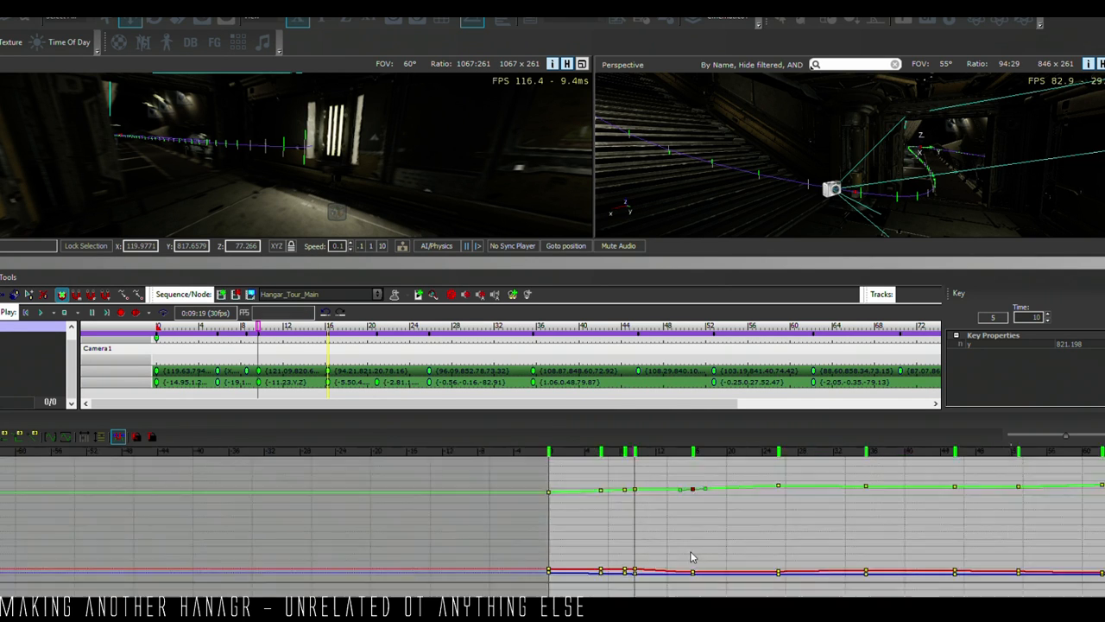
middle_click_drag(756, 554, 745, 564)
scroll(737, 559, "up", 5)
middle_click_drag(642, 521, 698, 547)
scroll(661, 547, "up", 5)
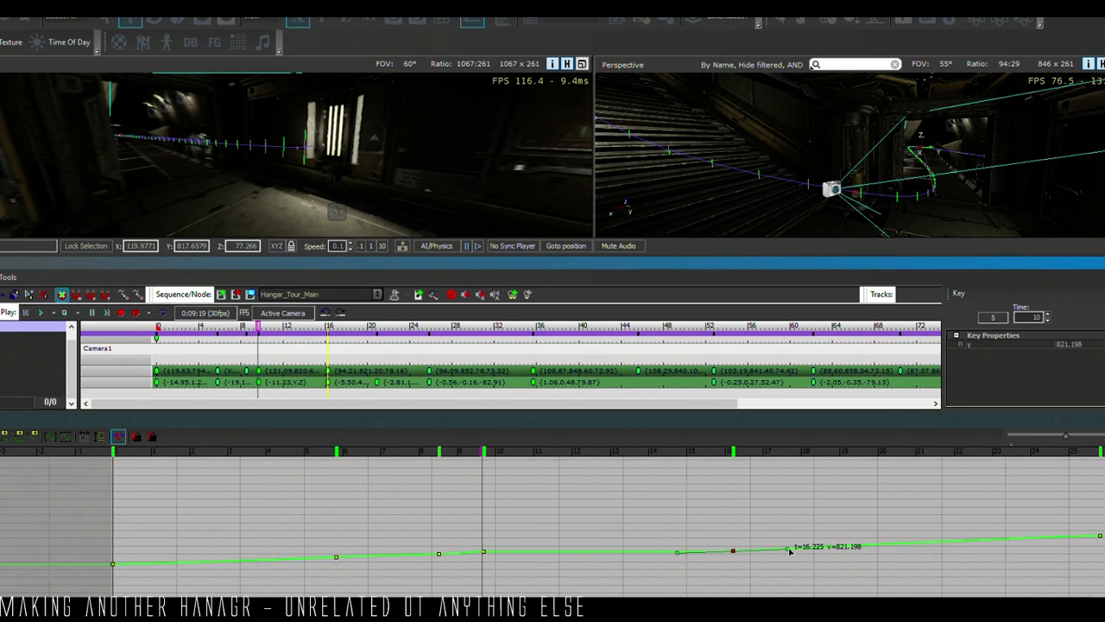
left_click(789, 549)
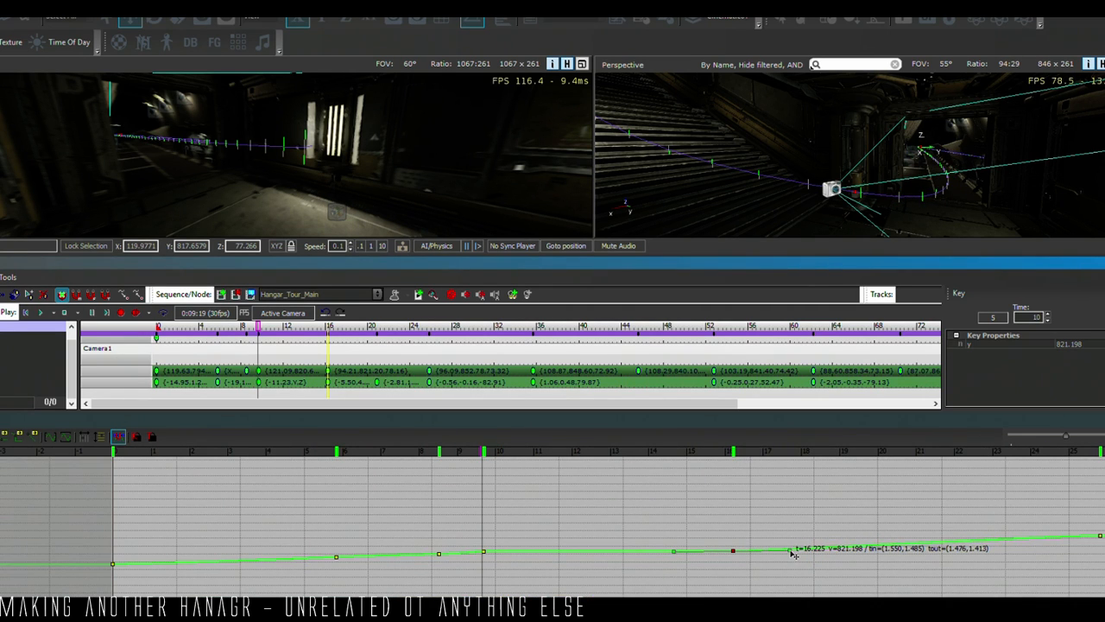
left_click_drag(790, 553, 802, 549)
Step: Lower the 16.225 key's outgoing tangent and scrub to 0:15:29 to check the camera path
key("w")
right_click_drag(958, 207, 1082, 207)
left_click(803, 549)
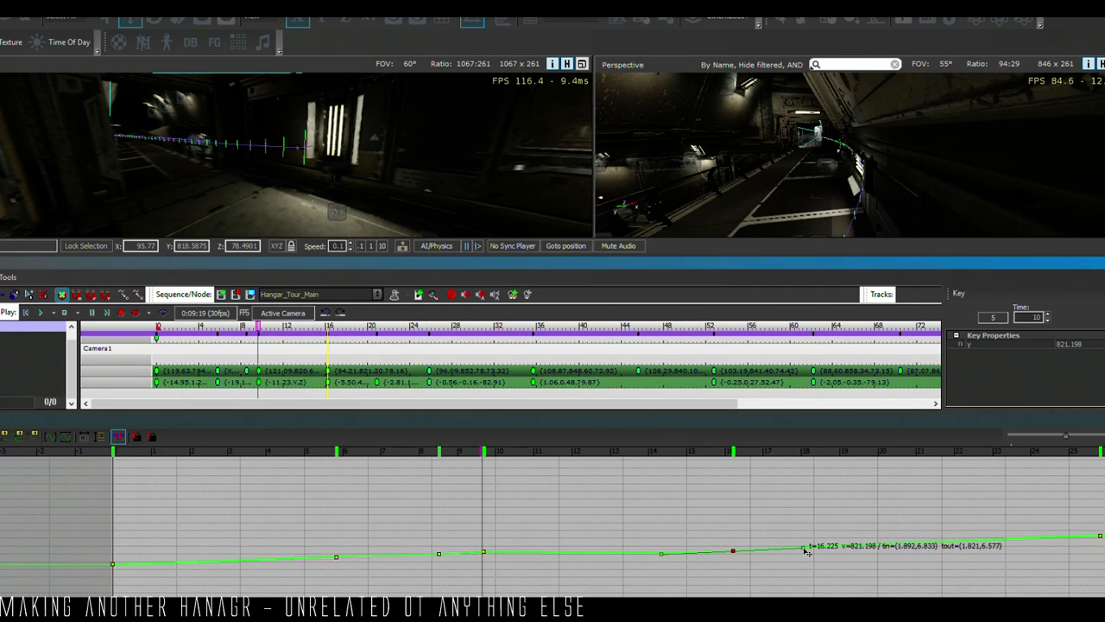
left_click_drag(804, 549, 805, 551)
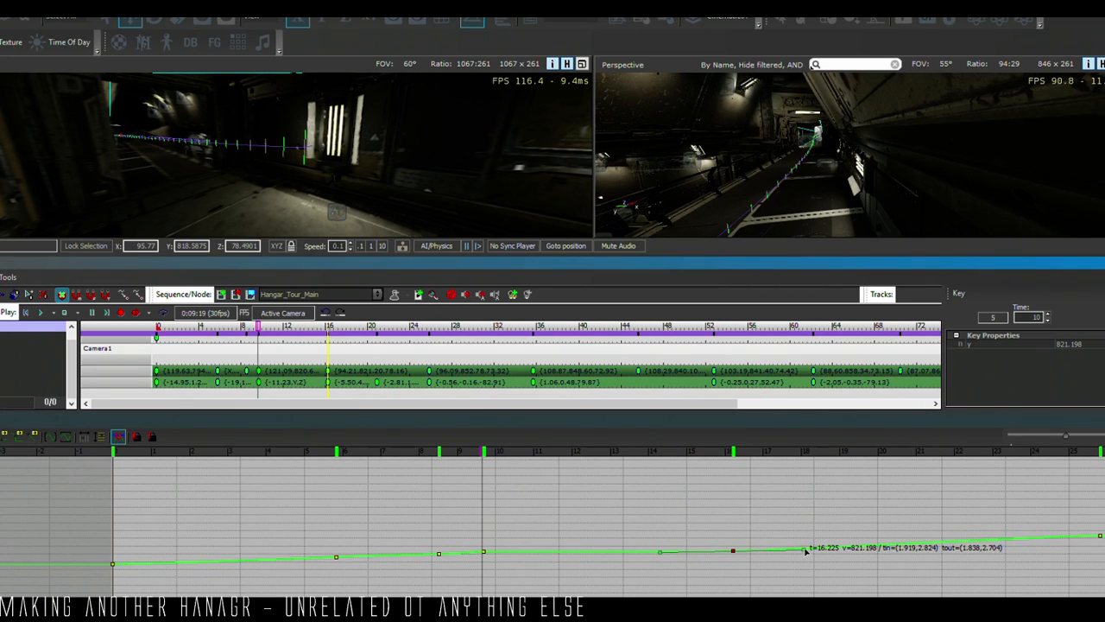
right_click_drag(851, 227, 866, 207)
left_click_drag(647, 477, 725, 477)
right_click_drag(850, 155, 824, 177)
Step: Scrub the sequence slightly forward and select Camera1 in the perspective view
right_click(358, 101)
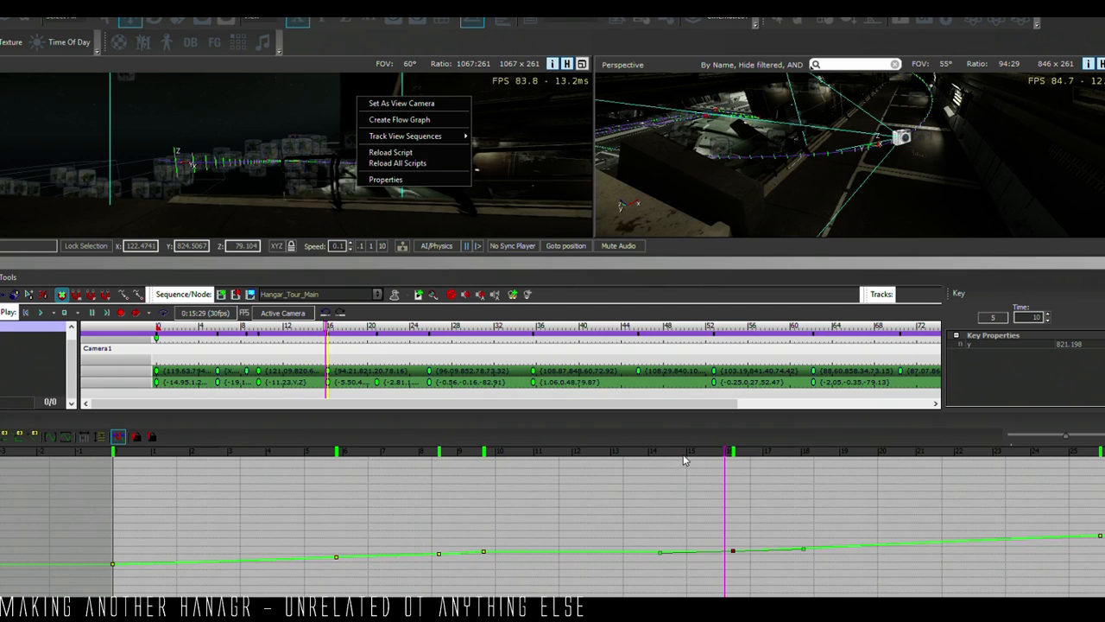
left_click_drag(691, 462, 803, 490)
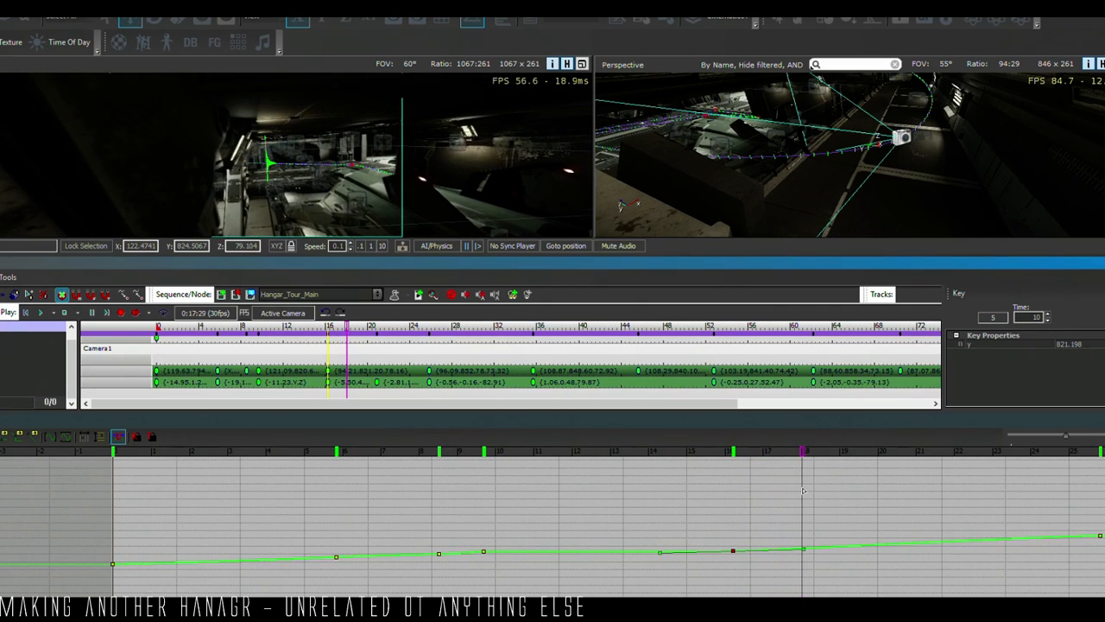
right_click_drag(881, 197, 747, 170)
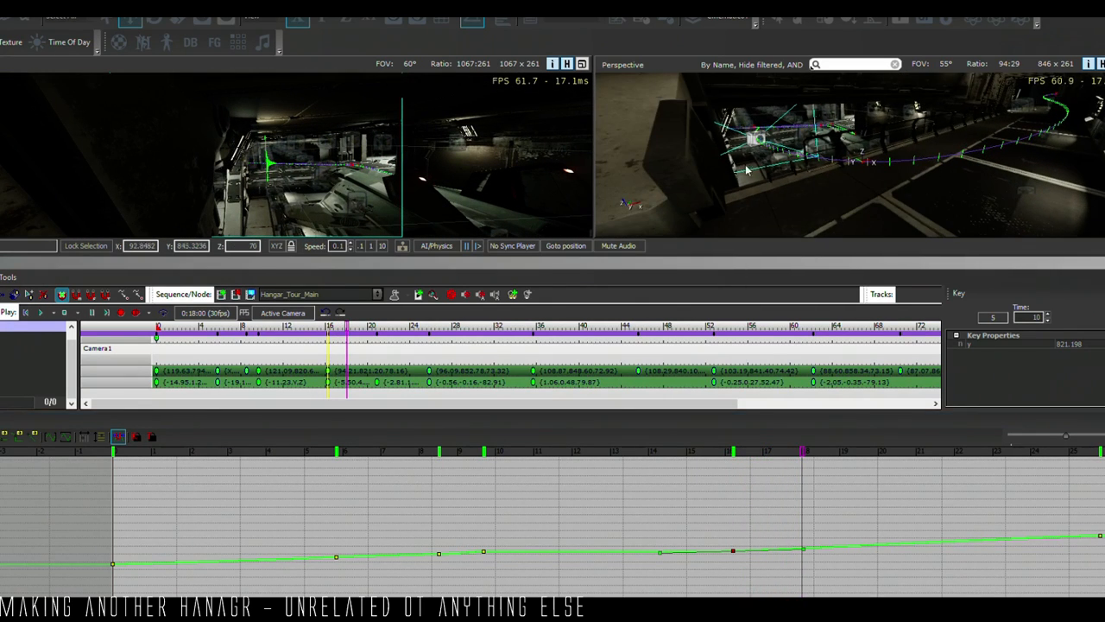
left_click(755, 135)
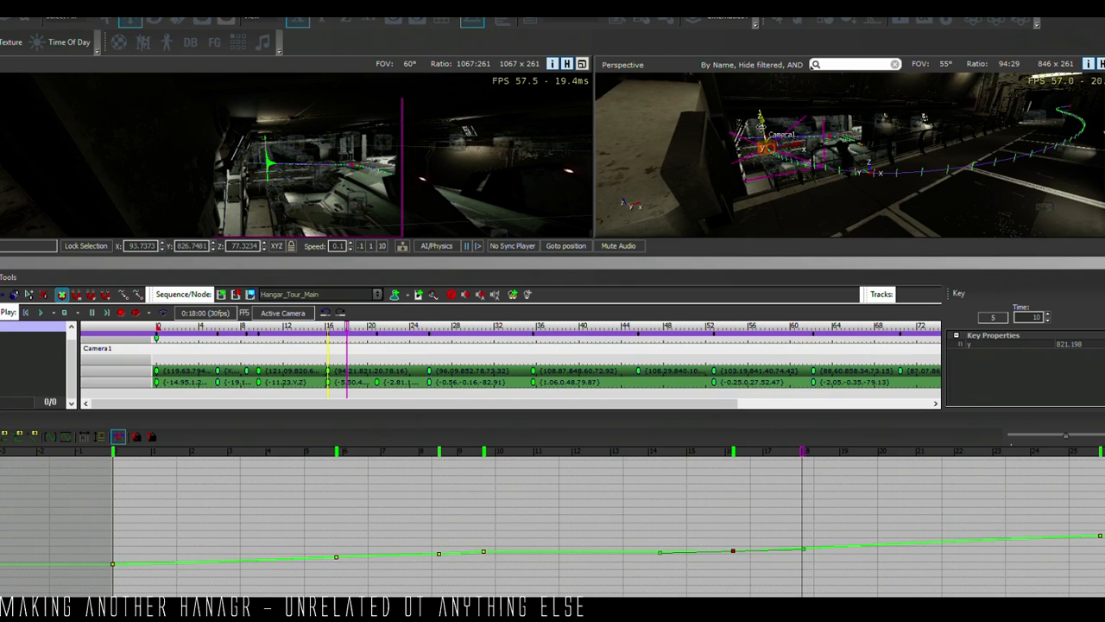
Step: Adjust the tangent of the Z key near frame 26 to lower the camera
scroll(868, 552, "down", 5)
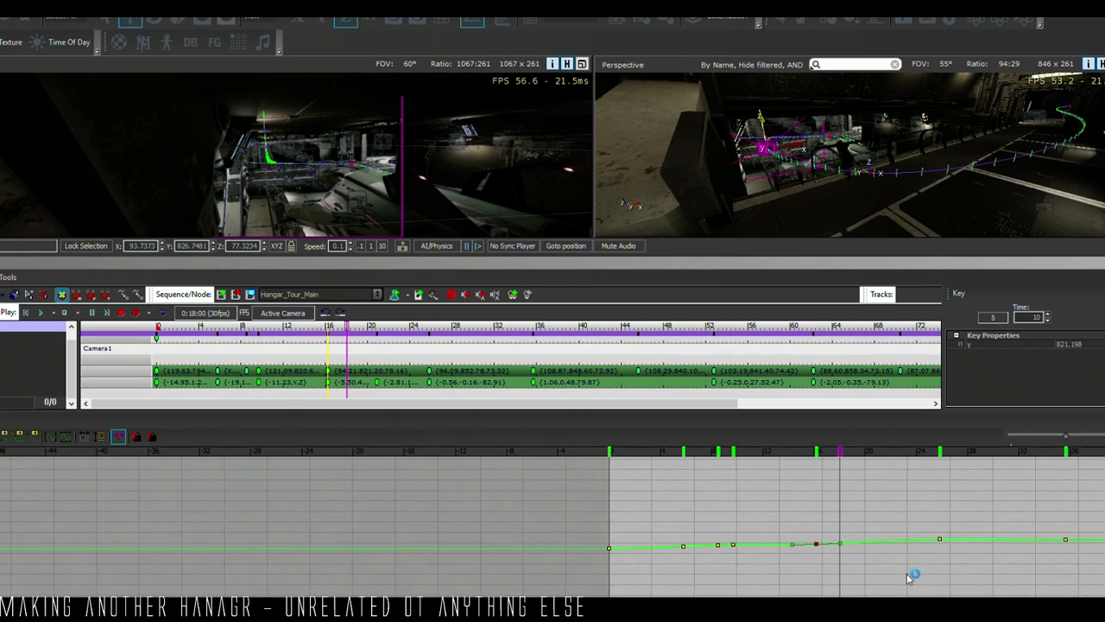
left_click(862, 571)
middle_click_drag(886, 564, 820, 475)
scroll(835, 535, "up", 7)
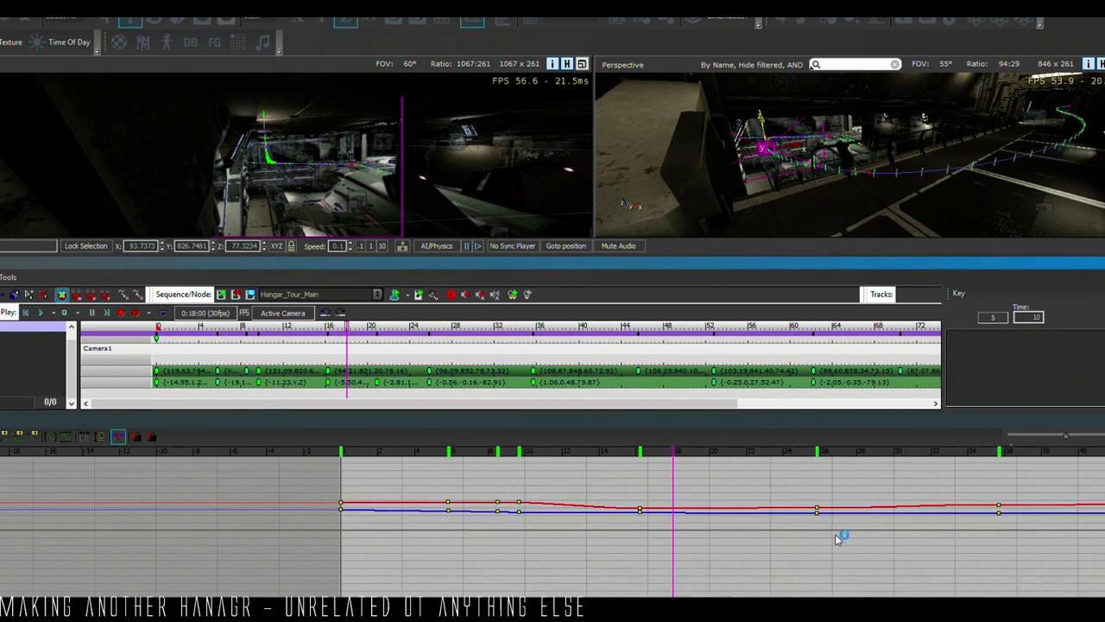
left_click(815, 504)
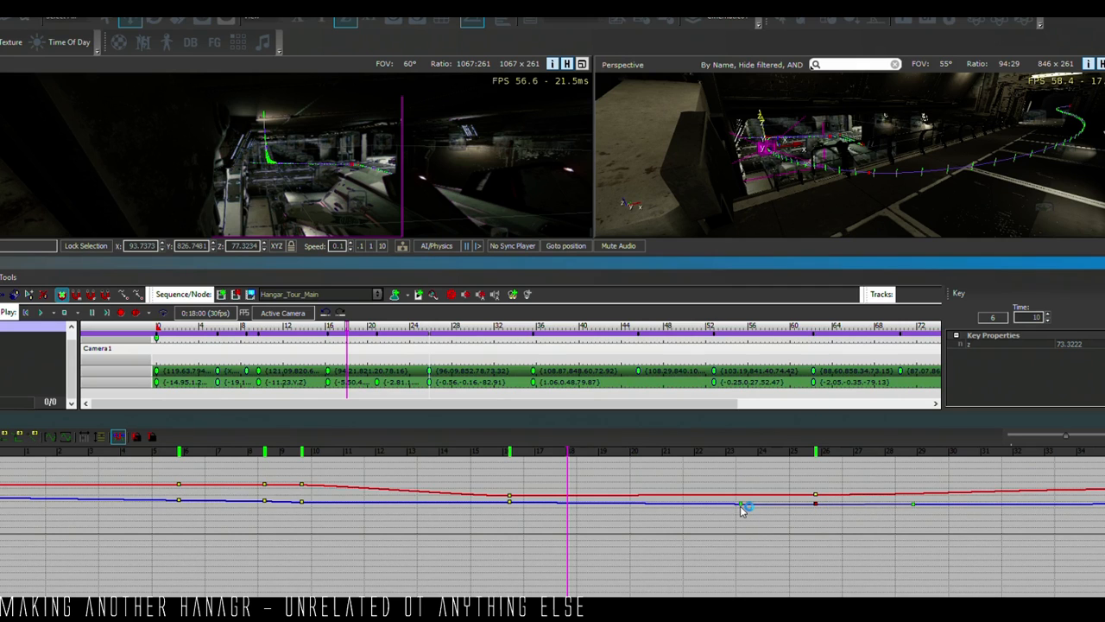
left_click_drag(742, 506, 704, 509)
key("w")
right_click_drag(842, 197, 895, 207)
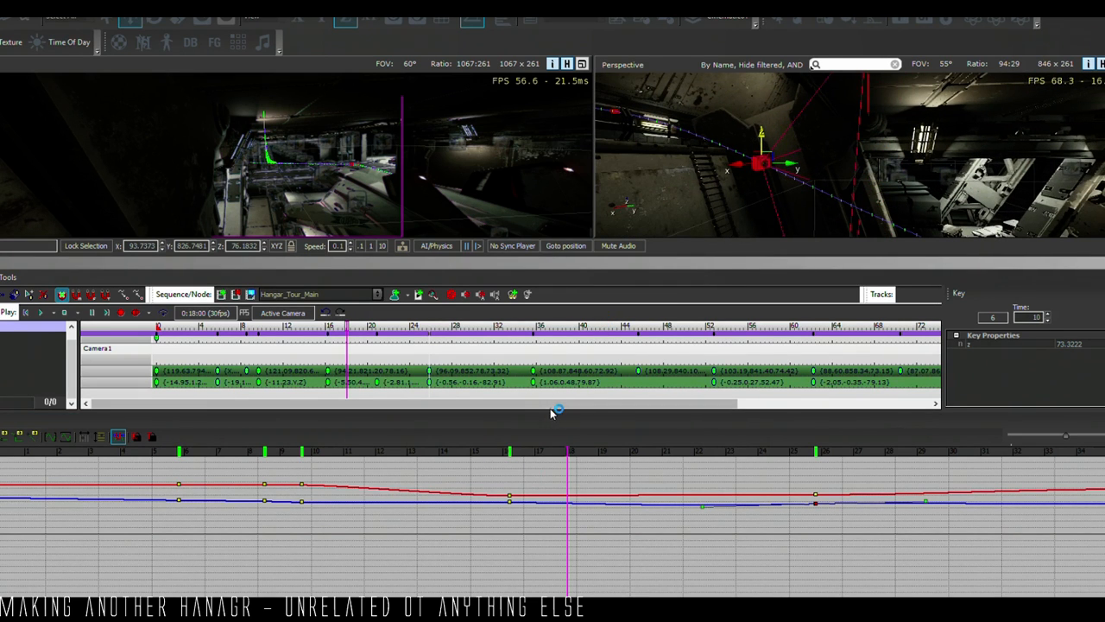
Step: Enlarge the curve graph area and pan it to frame the curves
left_click_drag(557, 411, 546, 437)
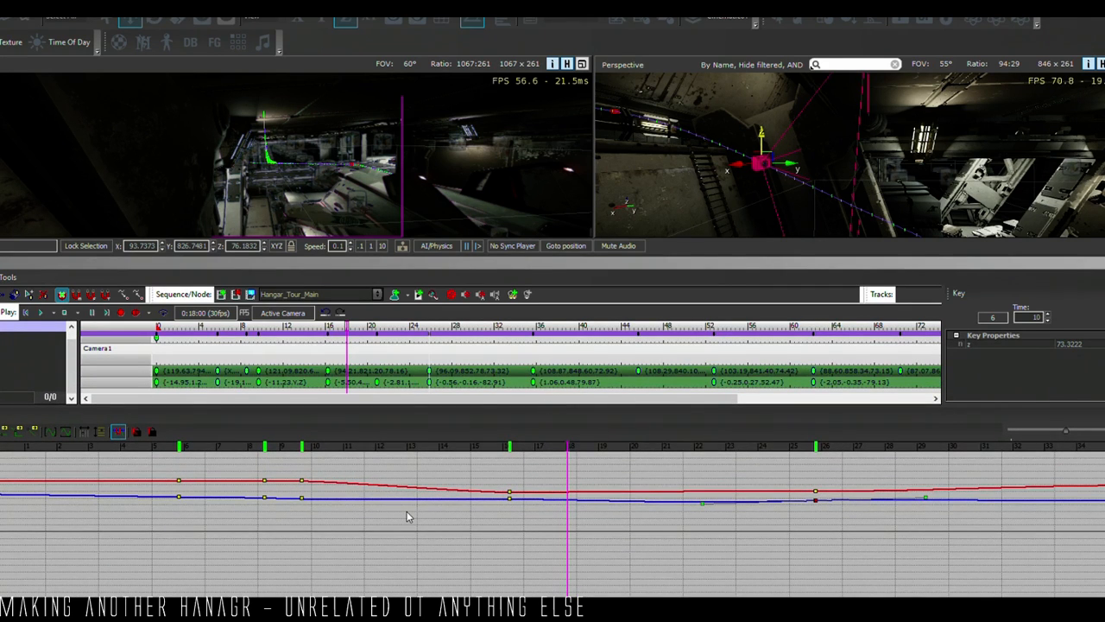
scroll(419, 516, "down", 5)
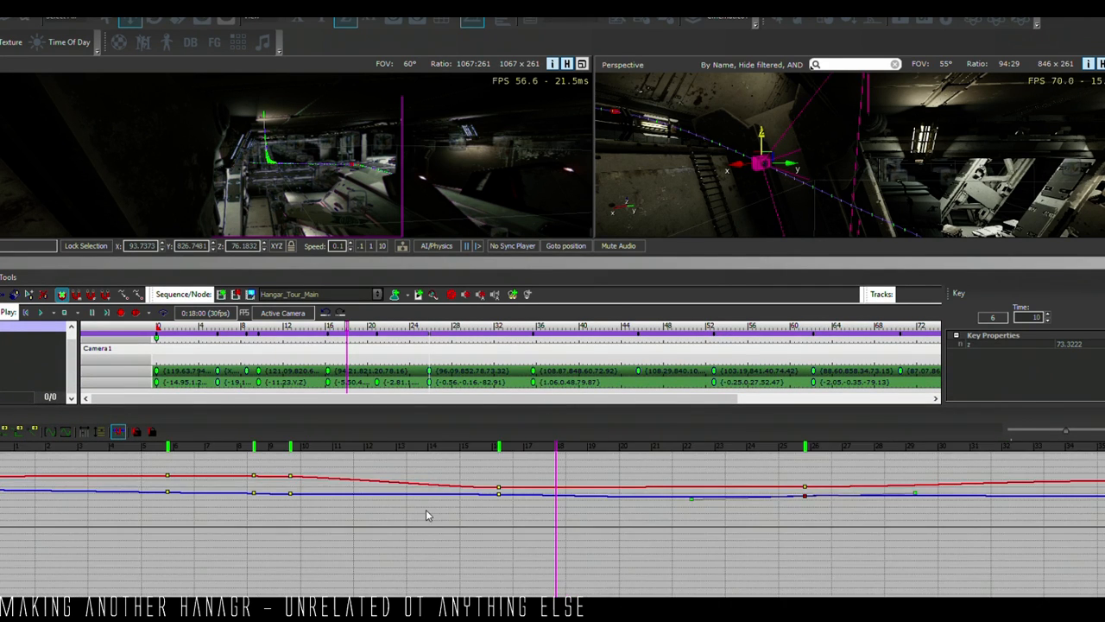
middle_click_drag(438, 531, 496, 574)
scroll(464, 571, "down", 3)
scroll(490, 589, "up", 4)
scroll(490, 587, "down", 4)
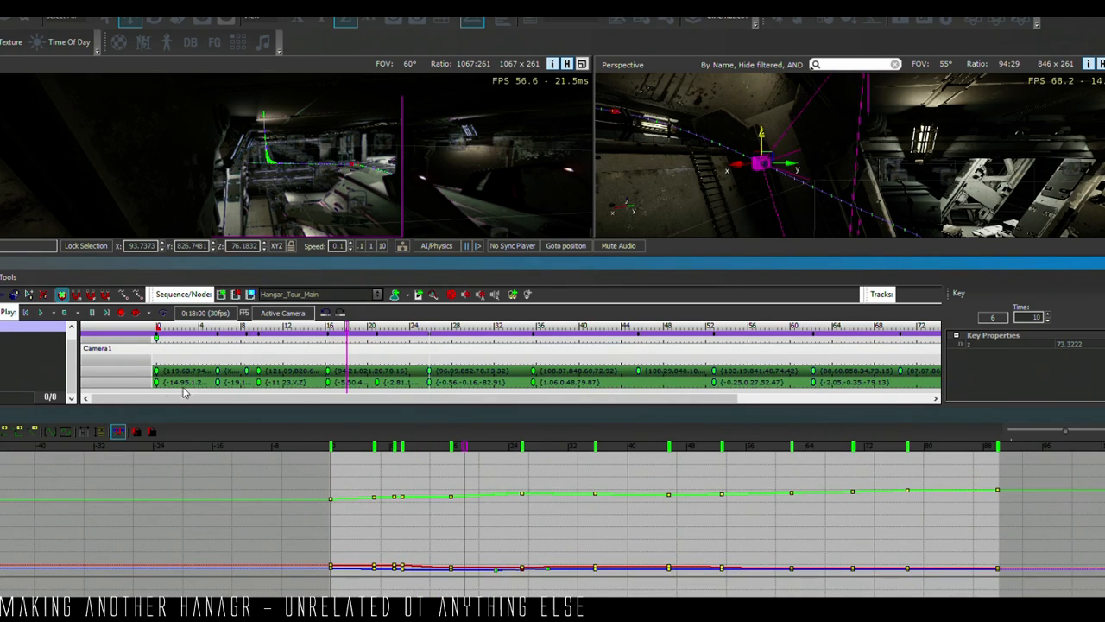
left_click(155, 370)
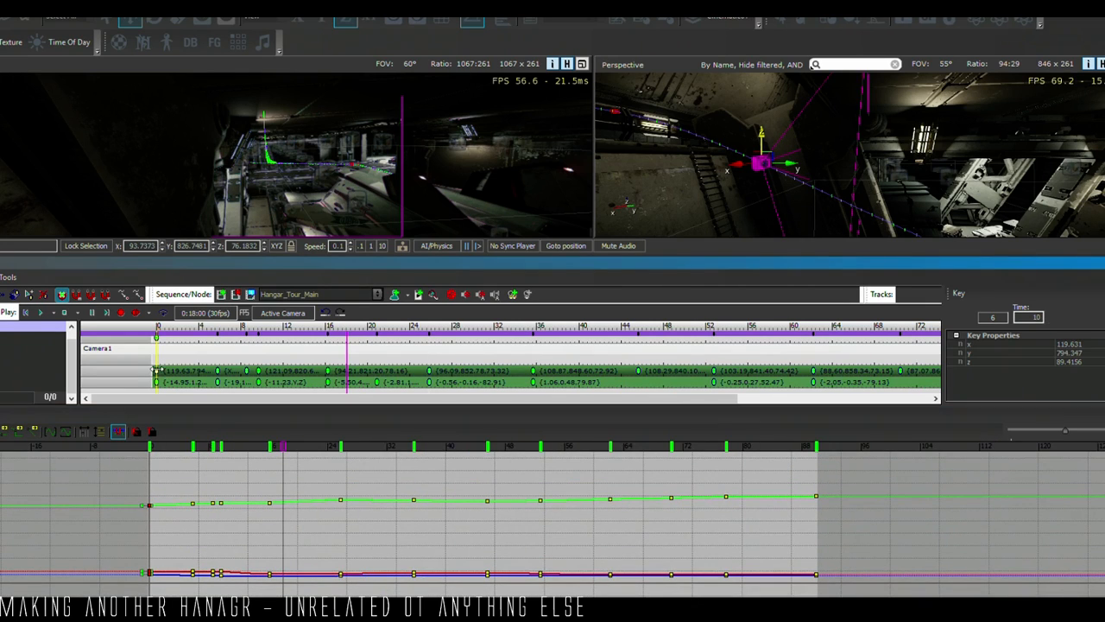
left_click_drag(186, 330, 330, 329)
right_click_drag(807, 166, 626, 256)
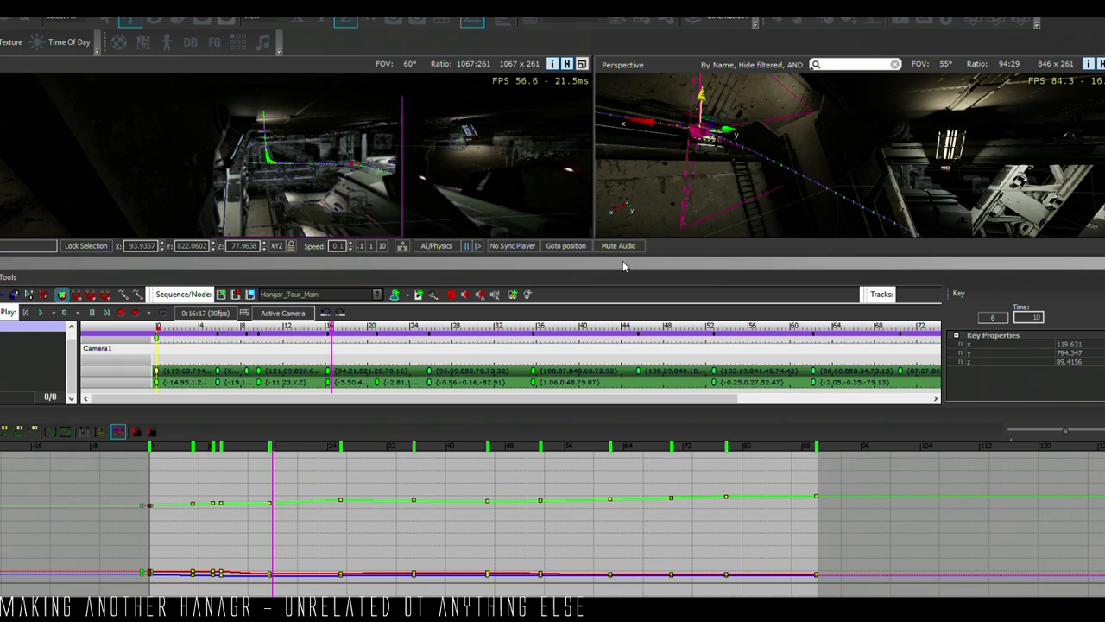
scroll(260, 512, "up", 2)
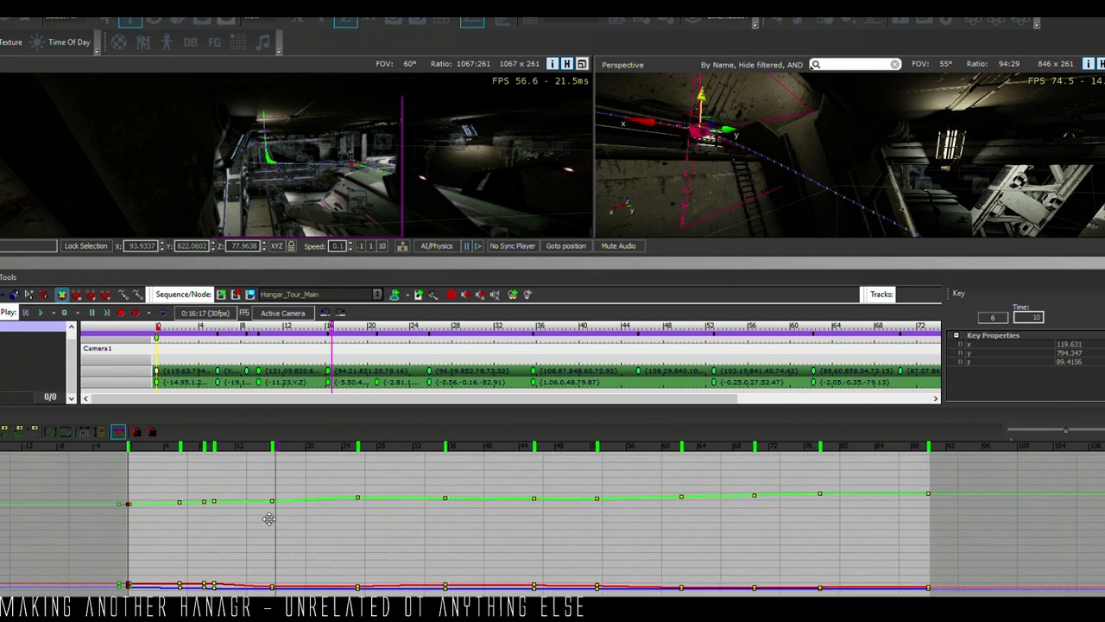
left_click_drag(270, 494, 276, 534)
left_click(300, 550)
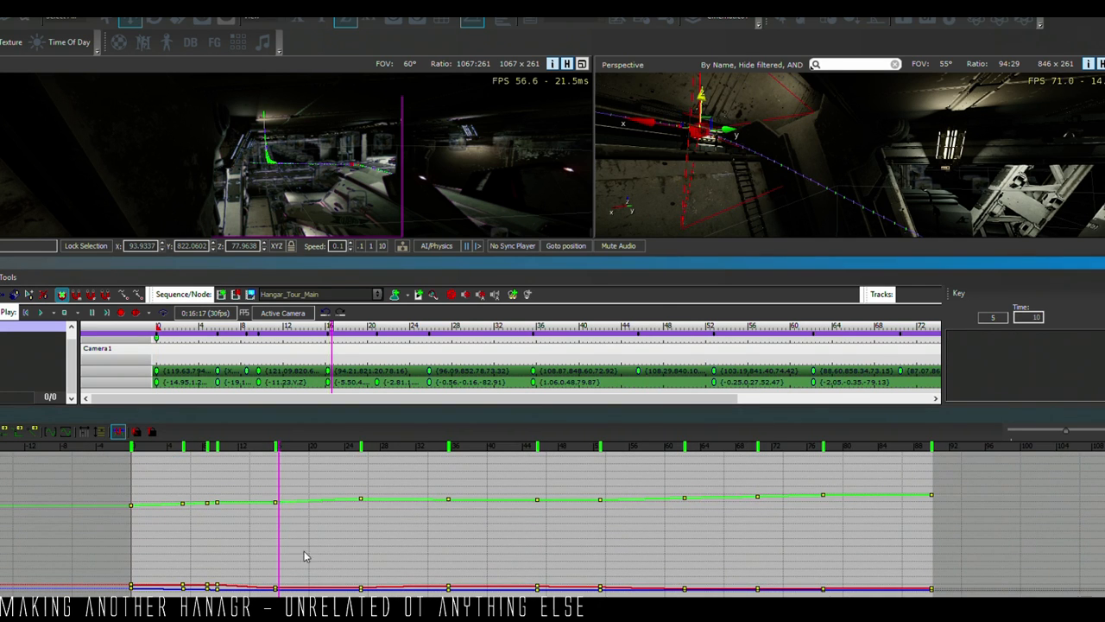
scroll(281, 526, "down", 3)
scroll(313, 538, "up", 3)
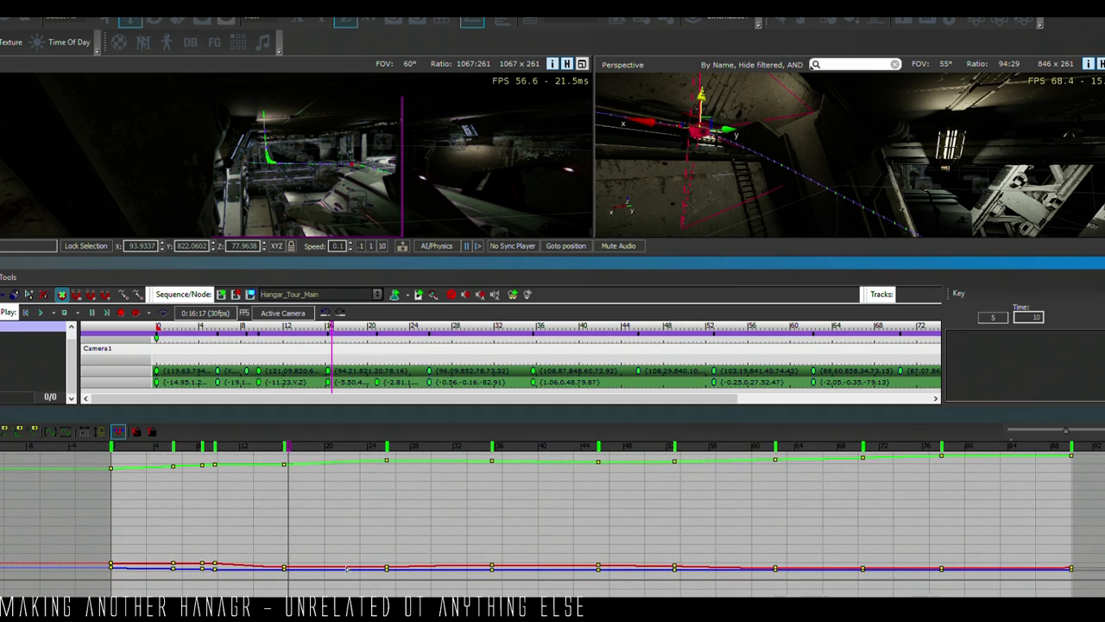
middle_click_drag(394, 533, 354, 557)
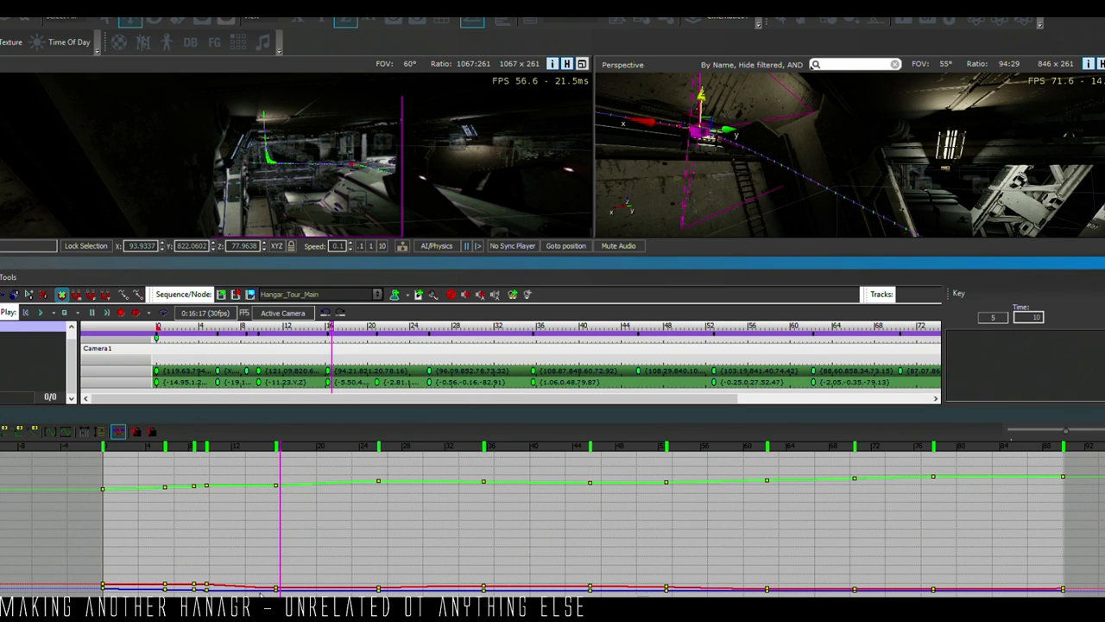
scroll(272, 565, "down", 3)
scroll(293, 527, "up", 3)
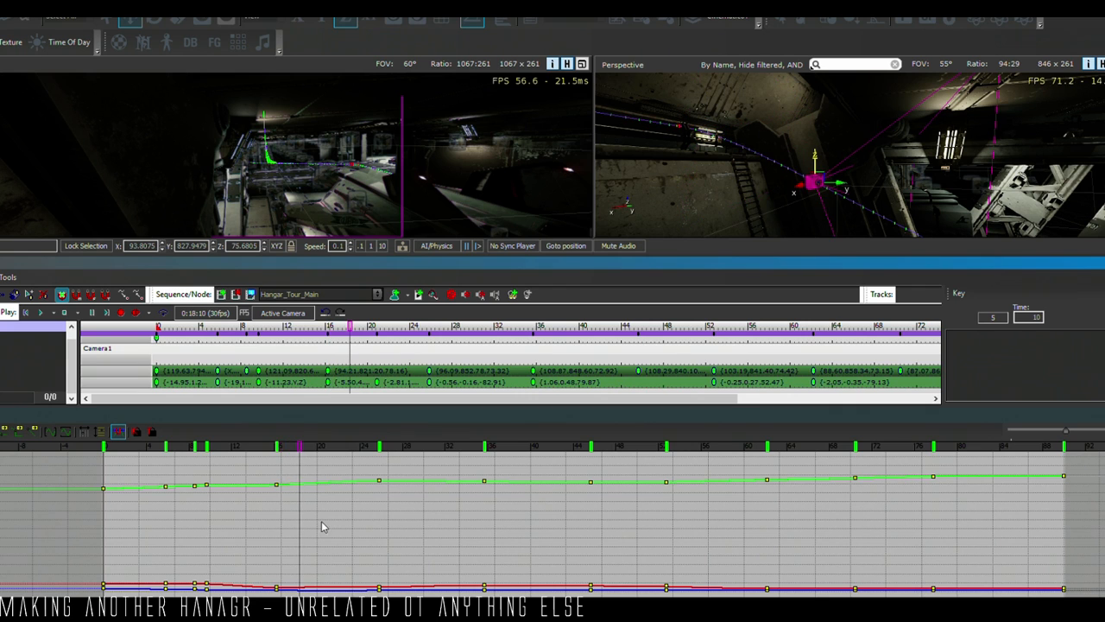
middle_click_drag(323, 523, 366, 535)
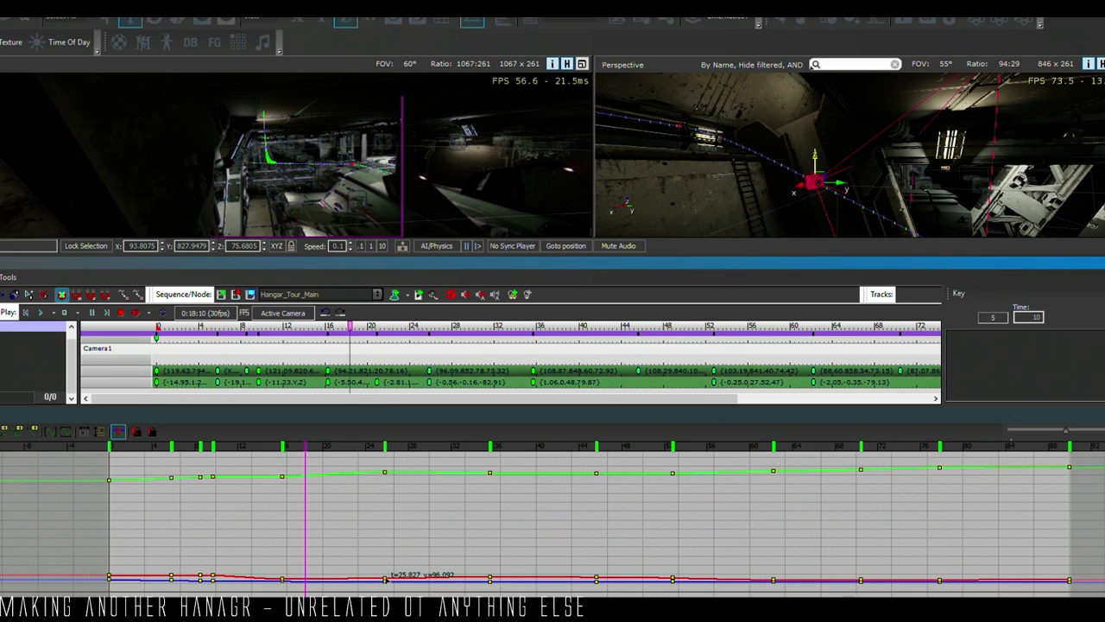
left_click(762, 188)
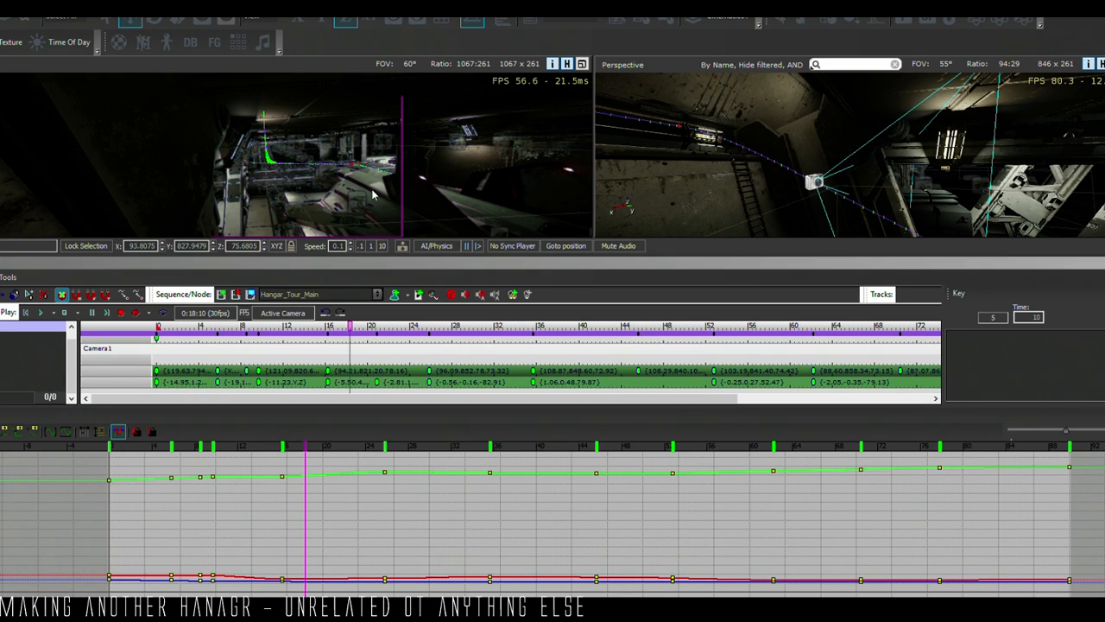
left_click_drag(301, 447, 270, 450)
key("space")
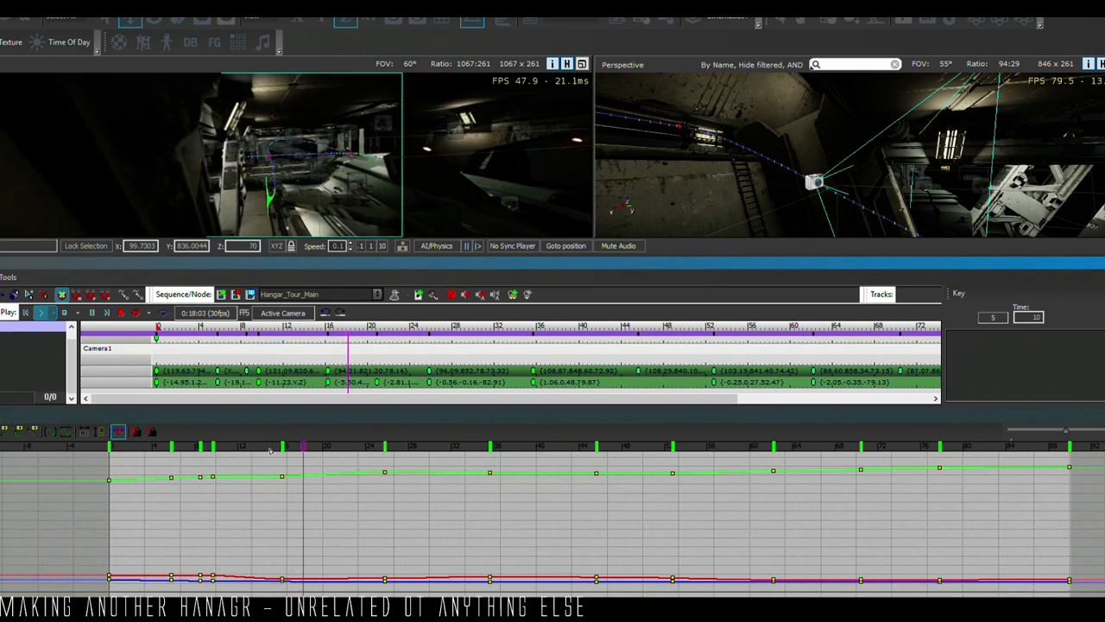
key("space")
right_click_drag(930, 207, 742, 183)
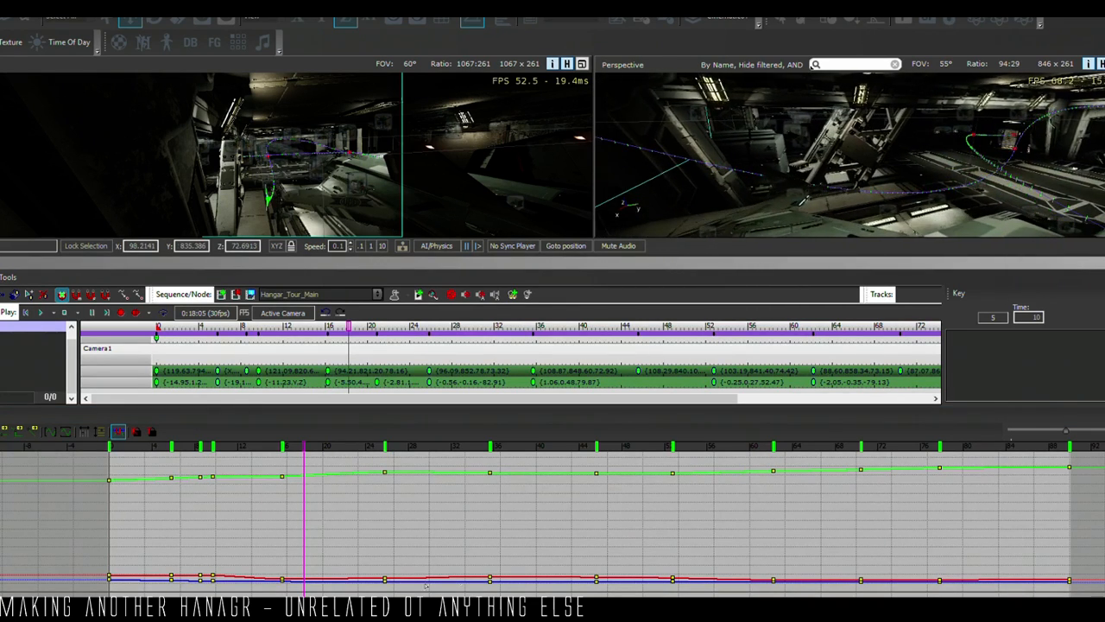
scroll(270, 591, "up", 2)
Step: Key Camera1 at frame 20 with its Z position set to 71.1
left_click(439, 577)
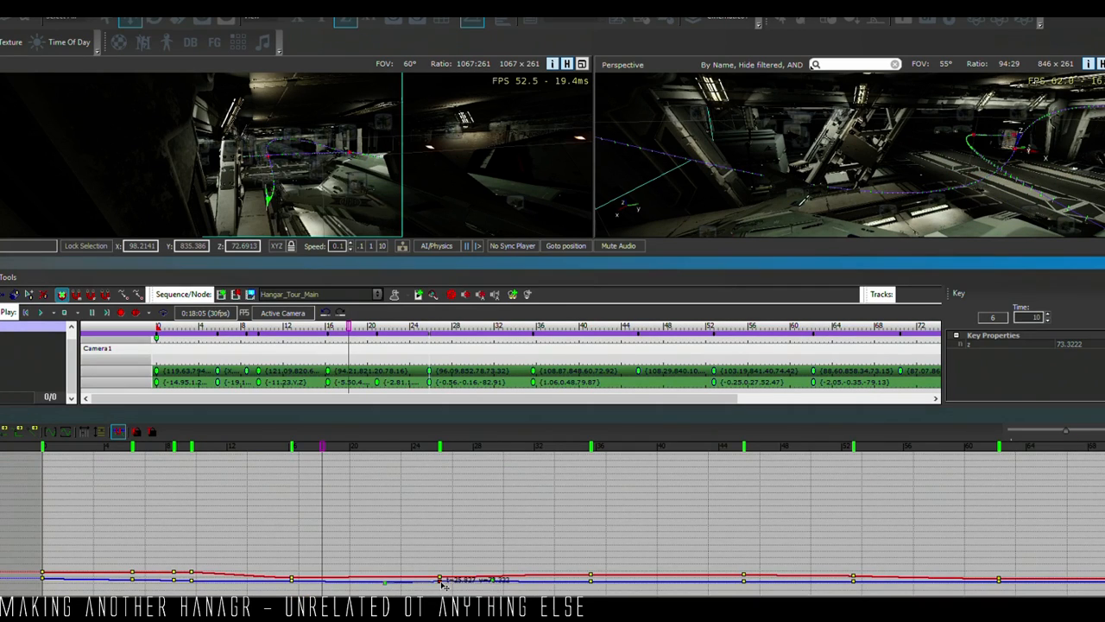
left_click_drag(394, 458, 353, 455)
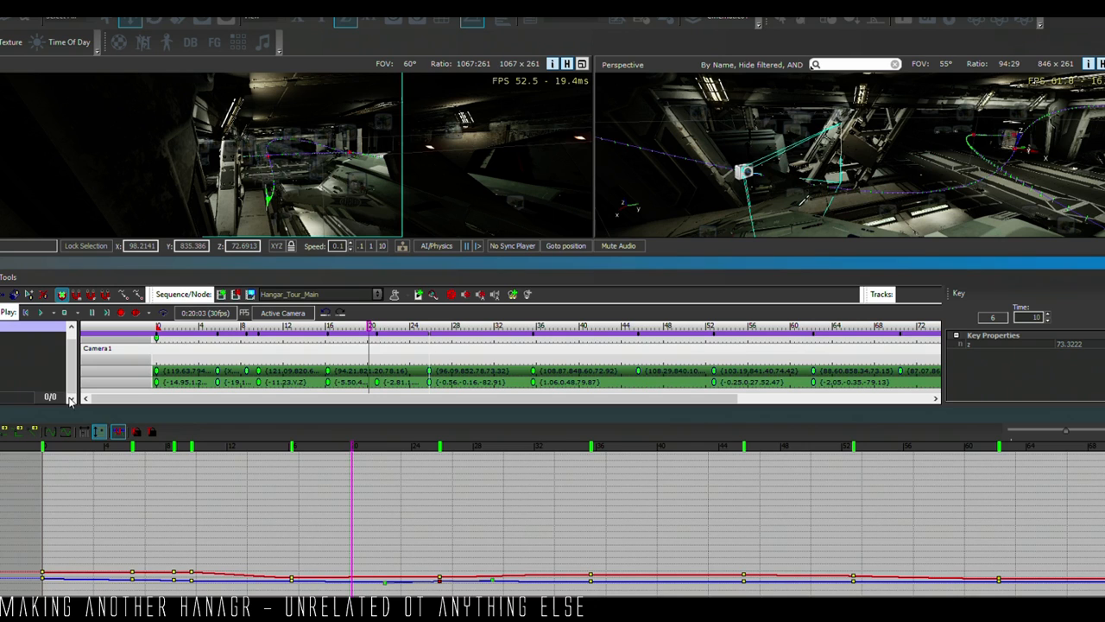
left_click(740, 173)
left_click_drag(802, 200, 787, 227)
right_click_drag(889, 194, 919, 188)
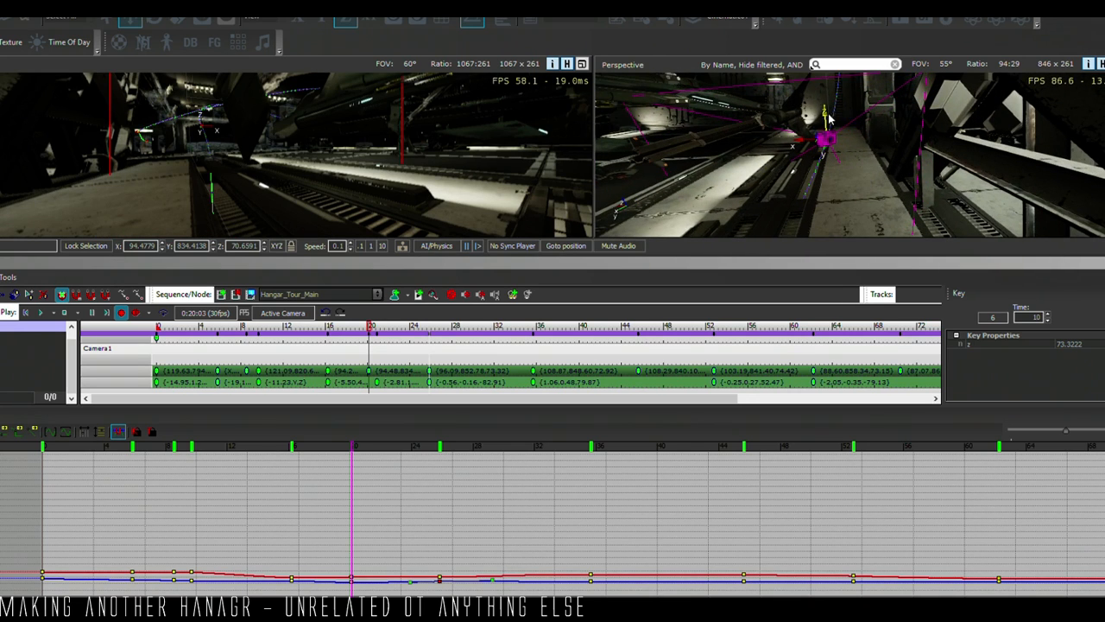
left_click_drag(825, 116, 826, 105)
right_click_drag(825, 112, 803, 147)
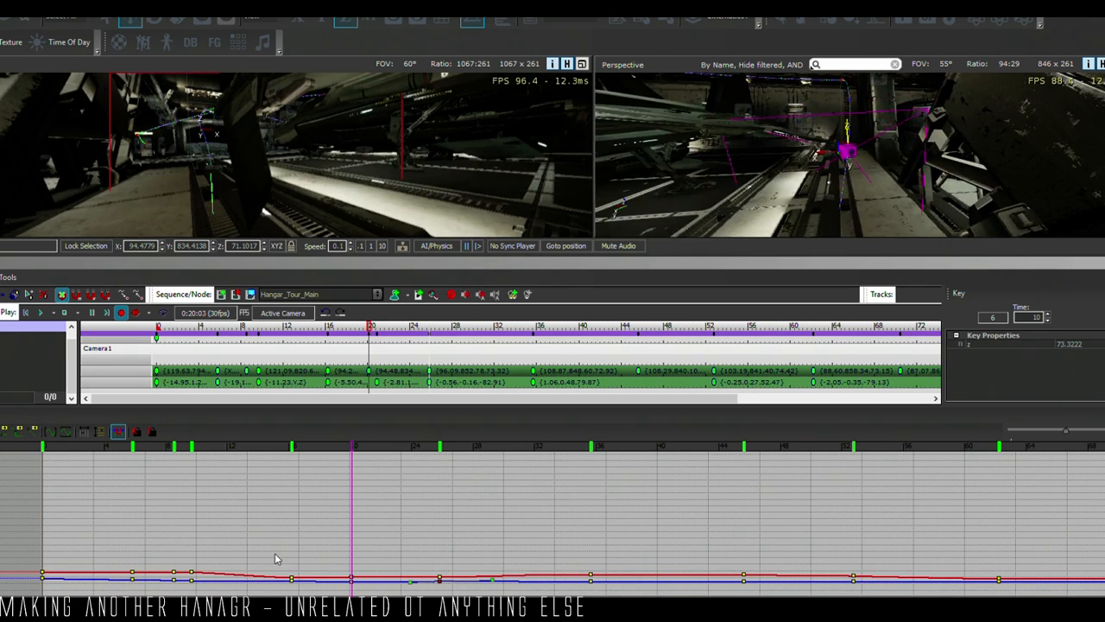
Step: Flatten the Z curve's tangent at the key at time 25.8
scroll(275, 559, "up", 2)
scroll(434, 578, "up", 2)
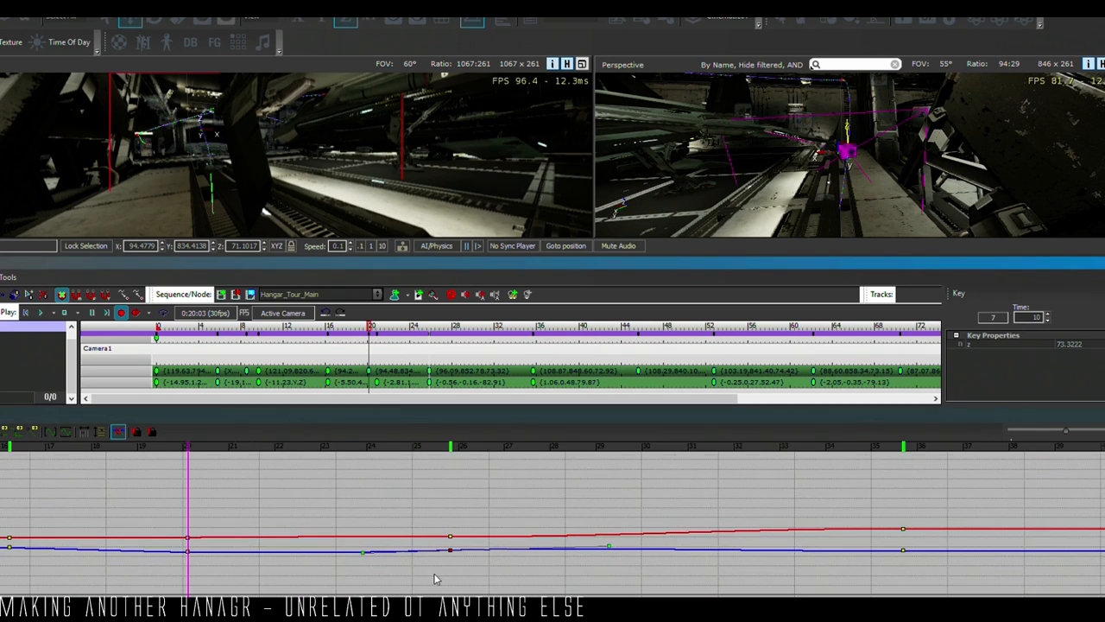
right_click_drag(803, 210, 690, 184)
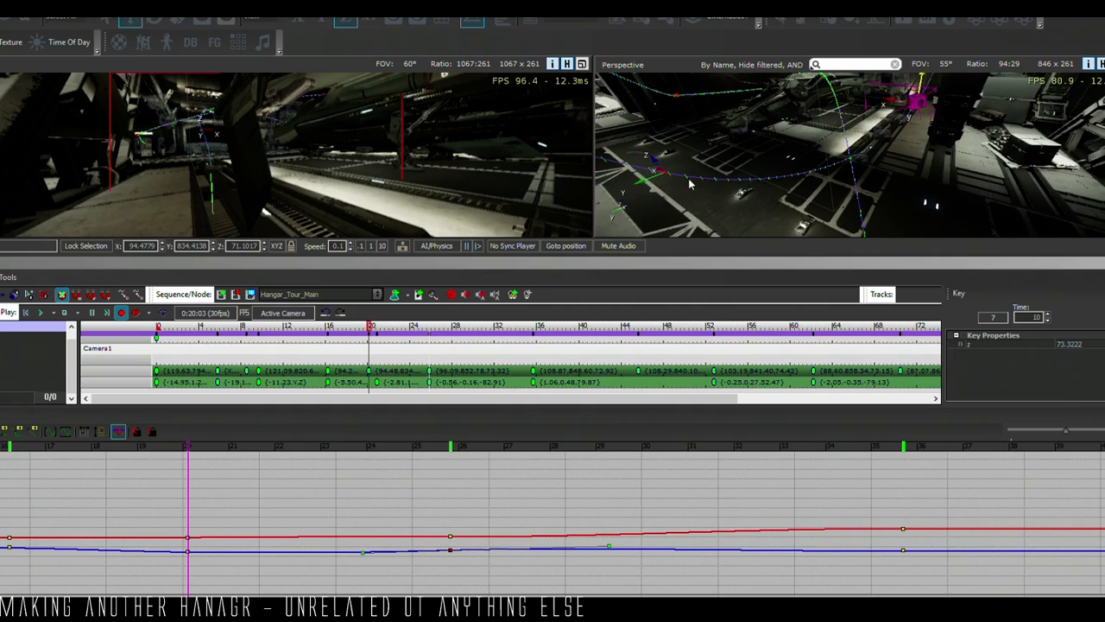
mouse_move(946, 95)
right_mouse_down()
mouse_move(941, 125)
mouse_move(943, 103)
right_mouse_up()
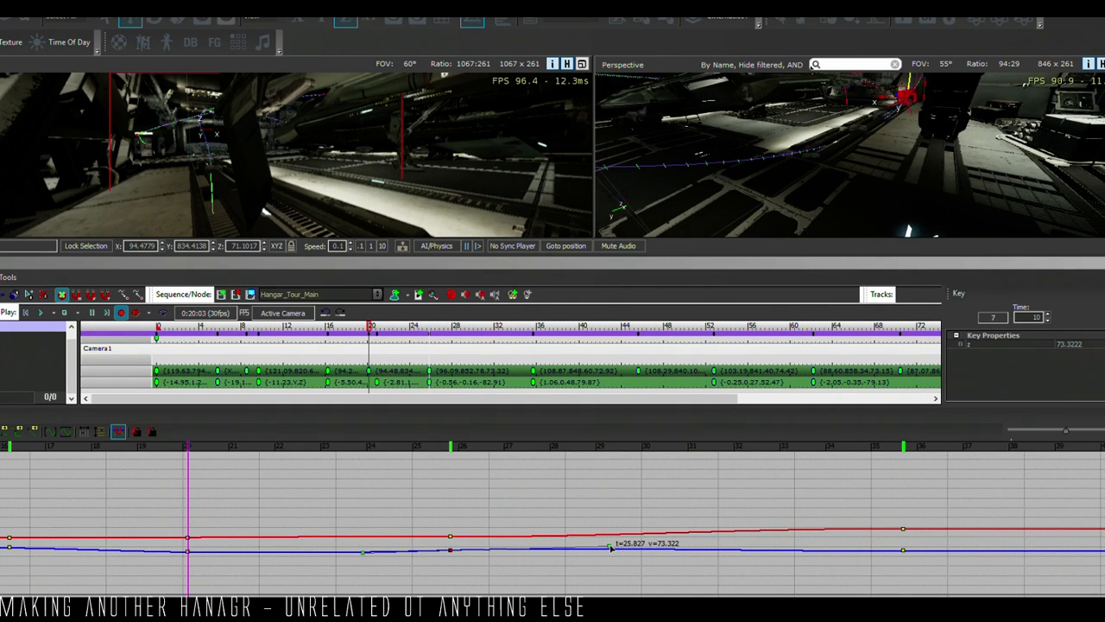
scroll(373, 569, "up", 3)
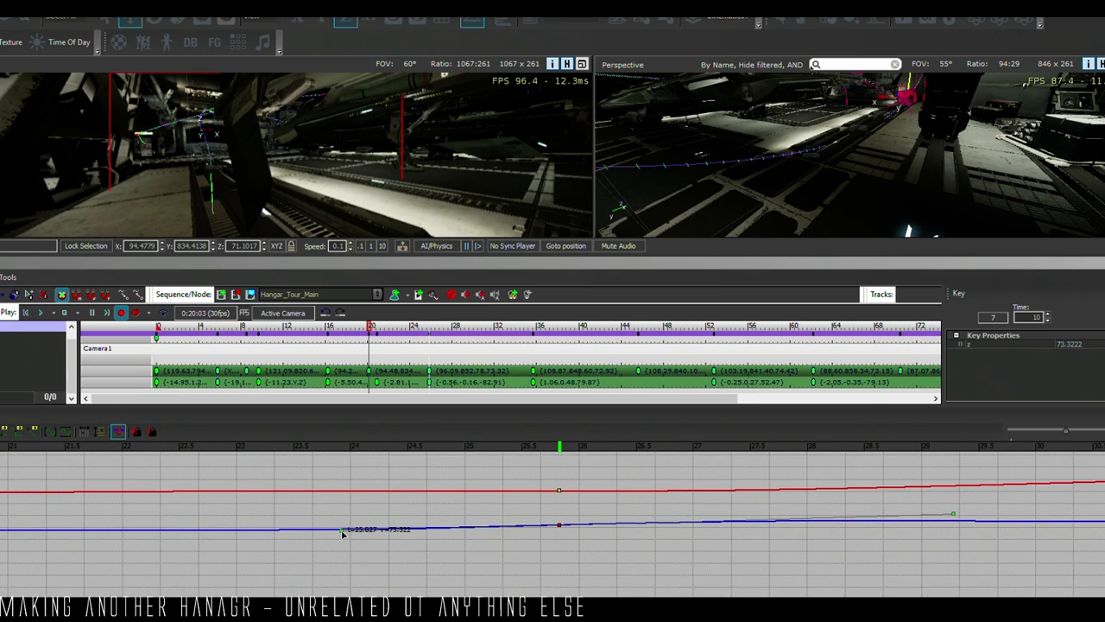
left_click(342, 532)
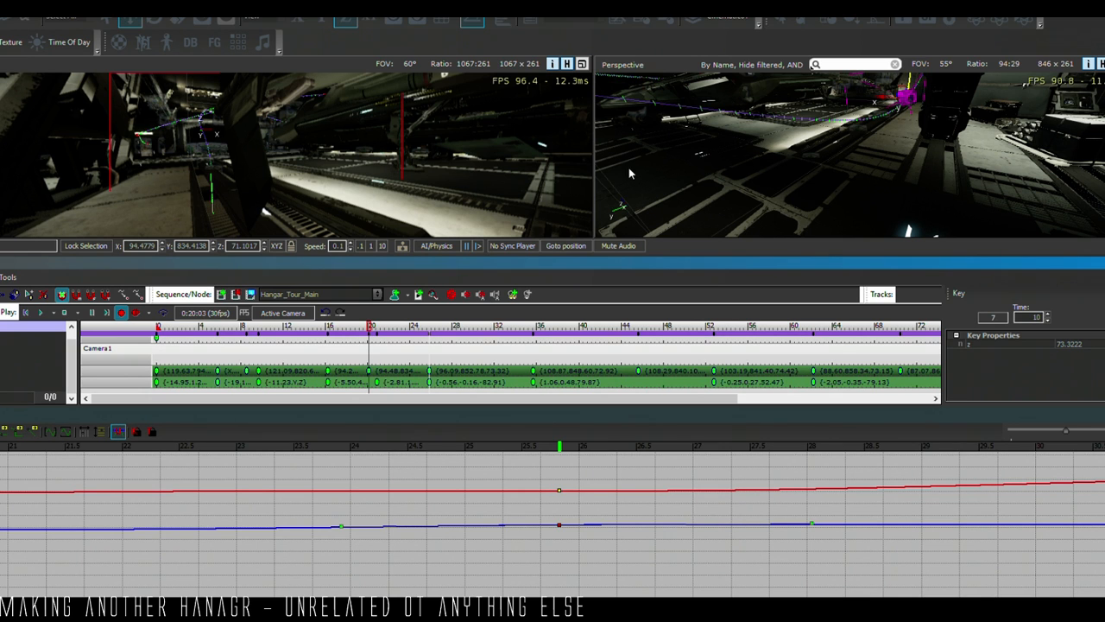
right_click_drag(797, 188, 821, 185)
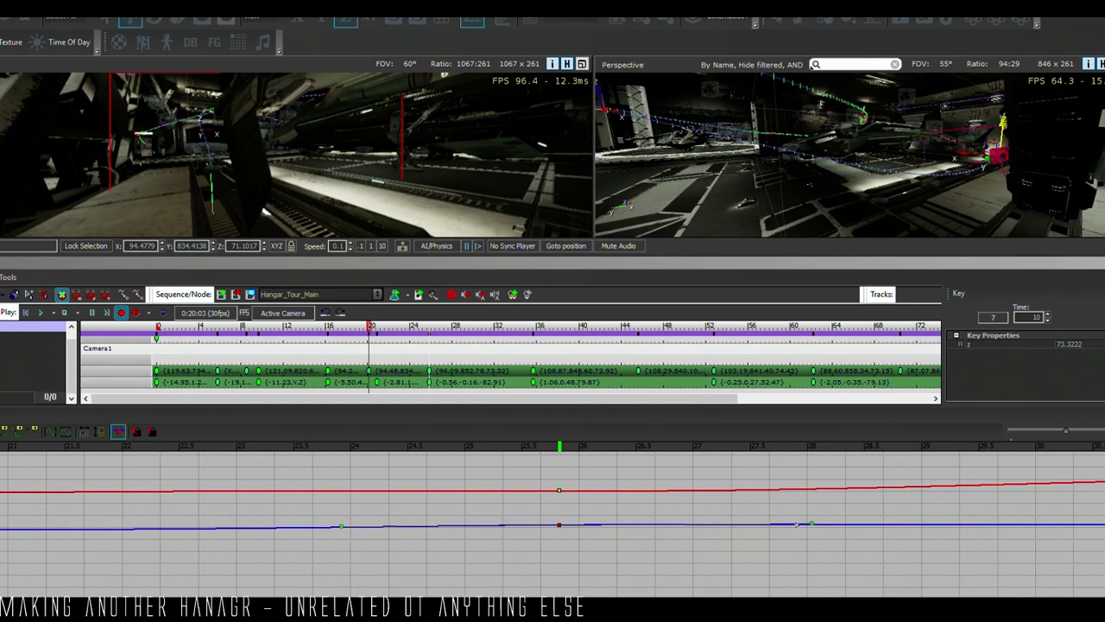
mouse_move(814, 524)
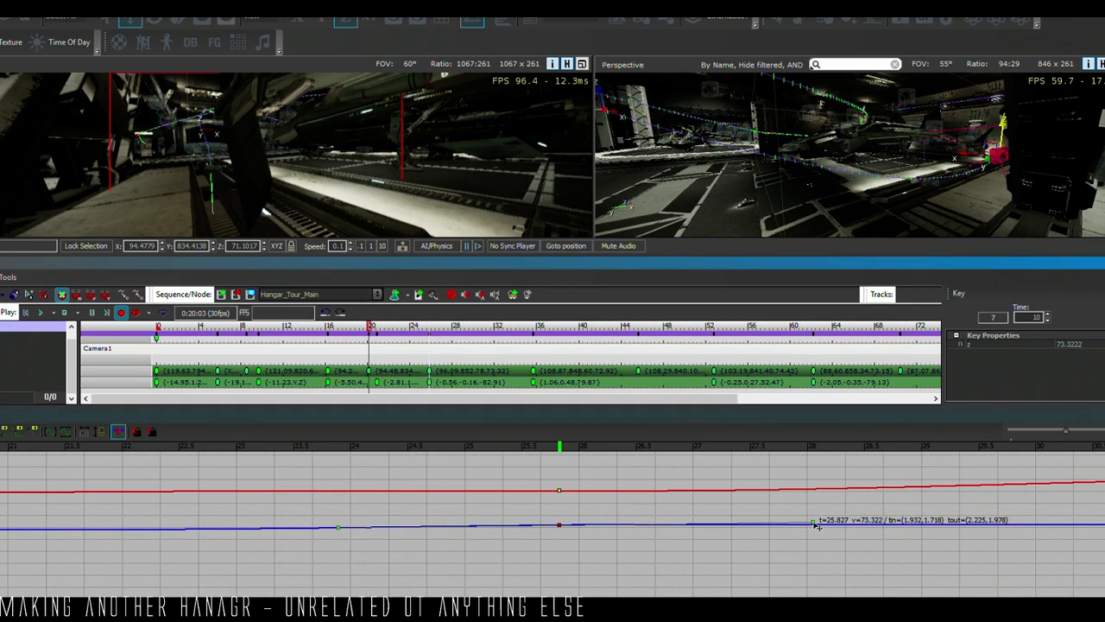
left_click_drag(814, 524, 814, 526)
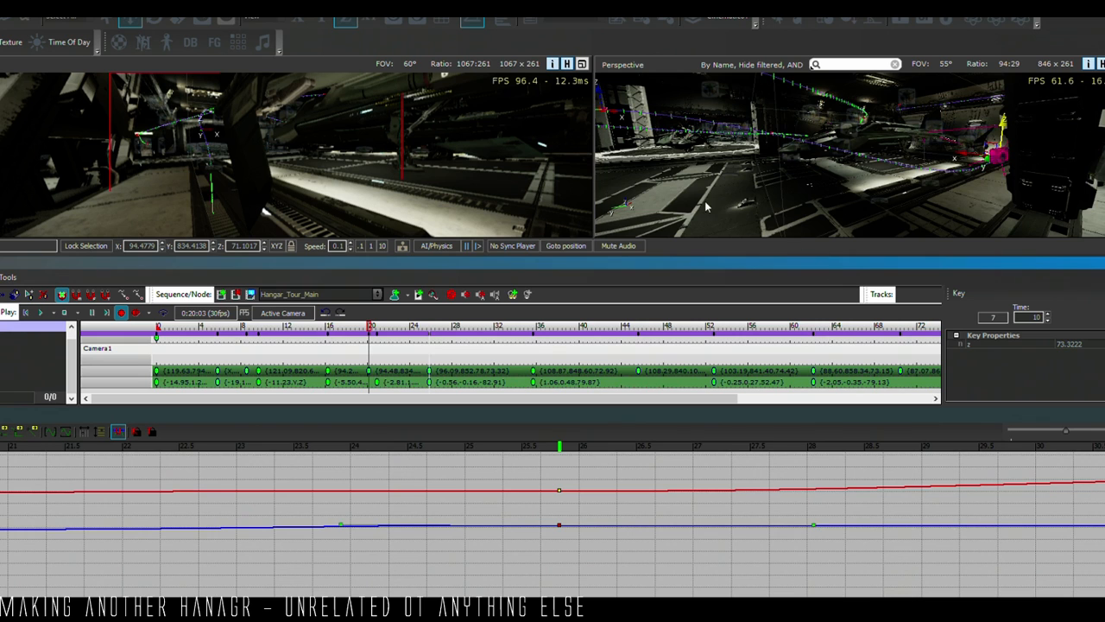
Step: Widen the Perspective viewport and fly the view toward Camera1
mouse_move(705, 208)
right_mouse_down()
mouse_move(729, 203)
mouse_move(718, 207)
right_mouse_up()
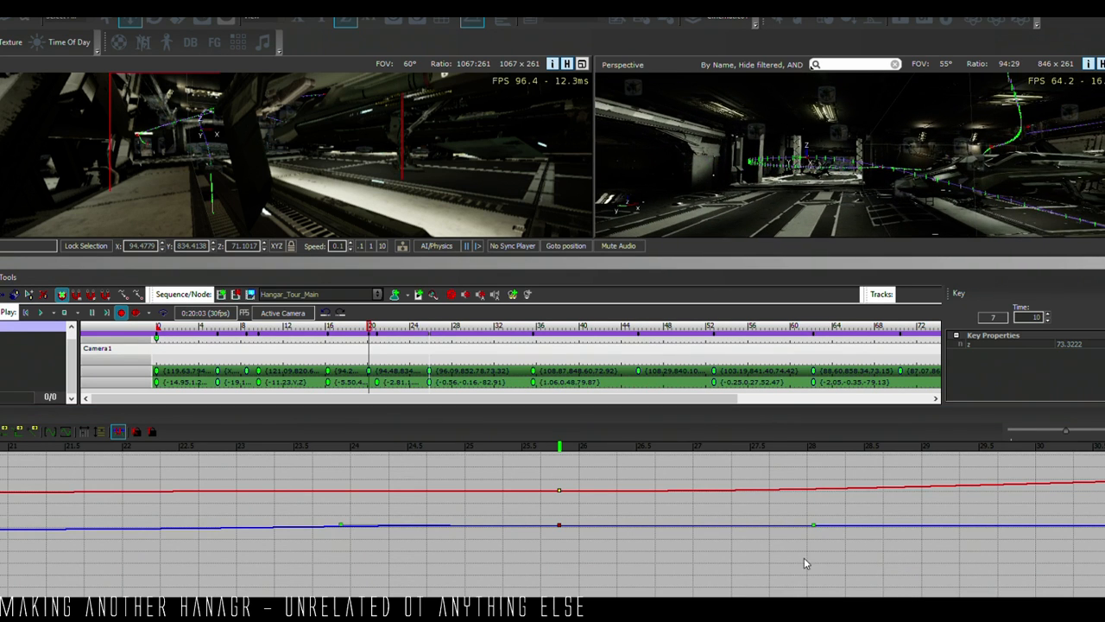
right_click_drag(802, 209, 795, 208)
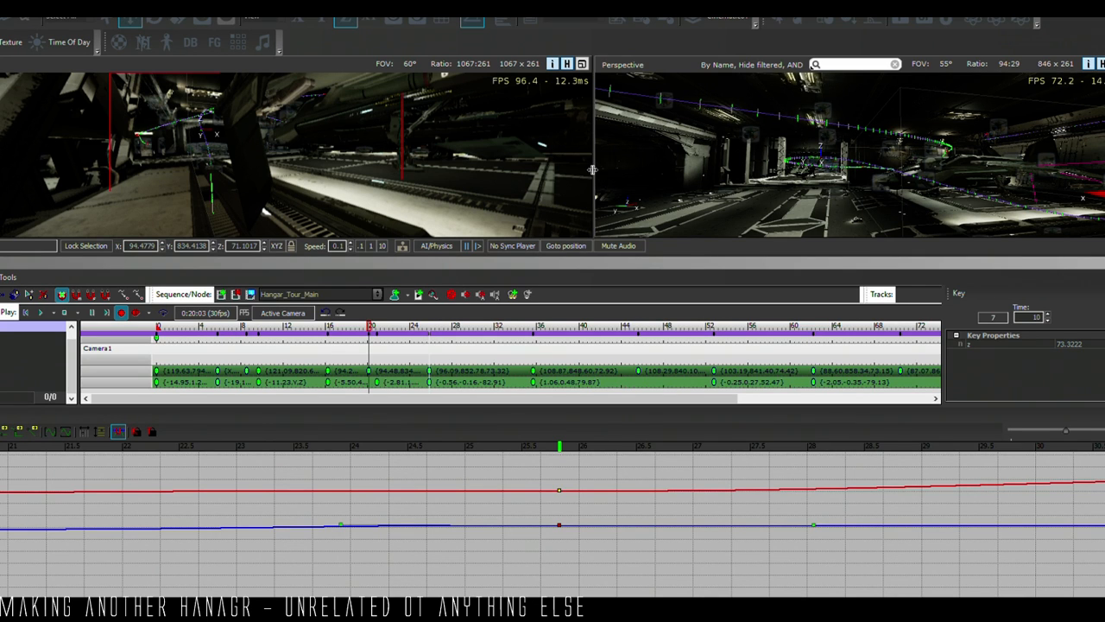
left_click_drag(592, 169, 532, 169)
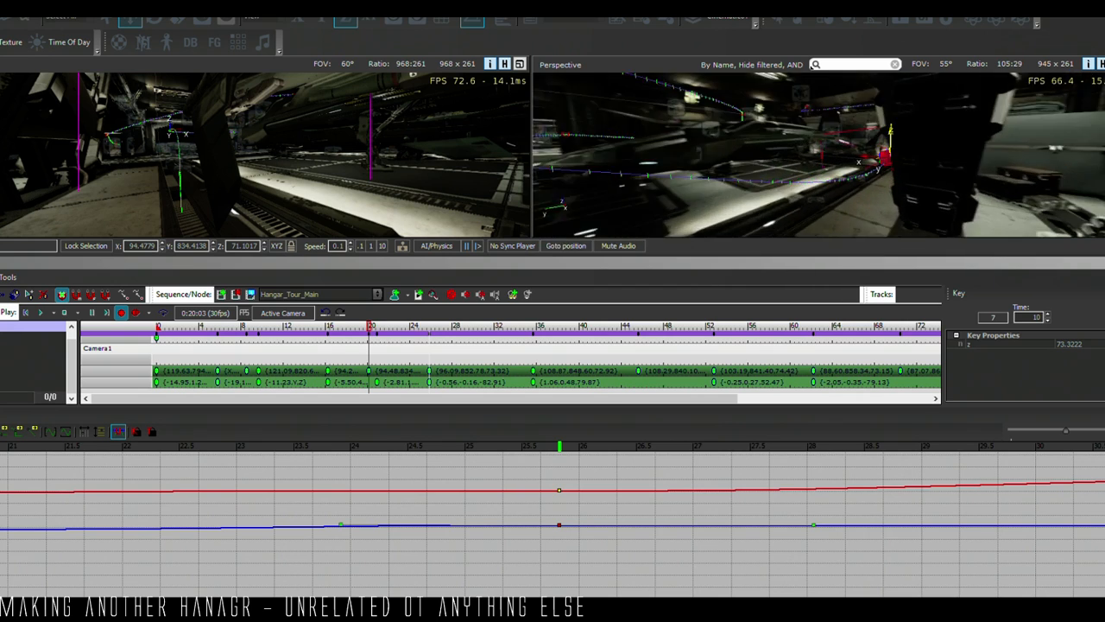
right_click_drag(819, 155, 850, 176)
scroll(505, 497, "down", 5)
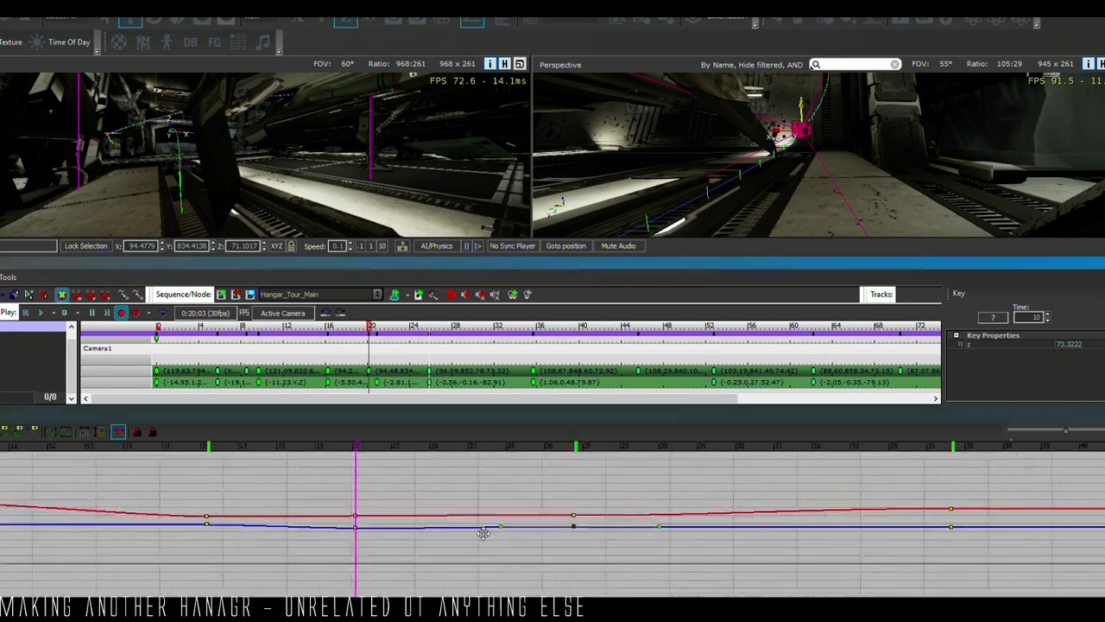
left_click(393, 541)
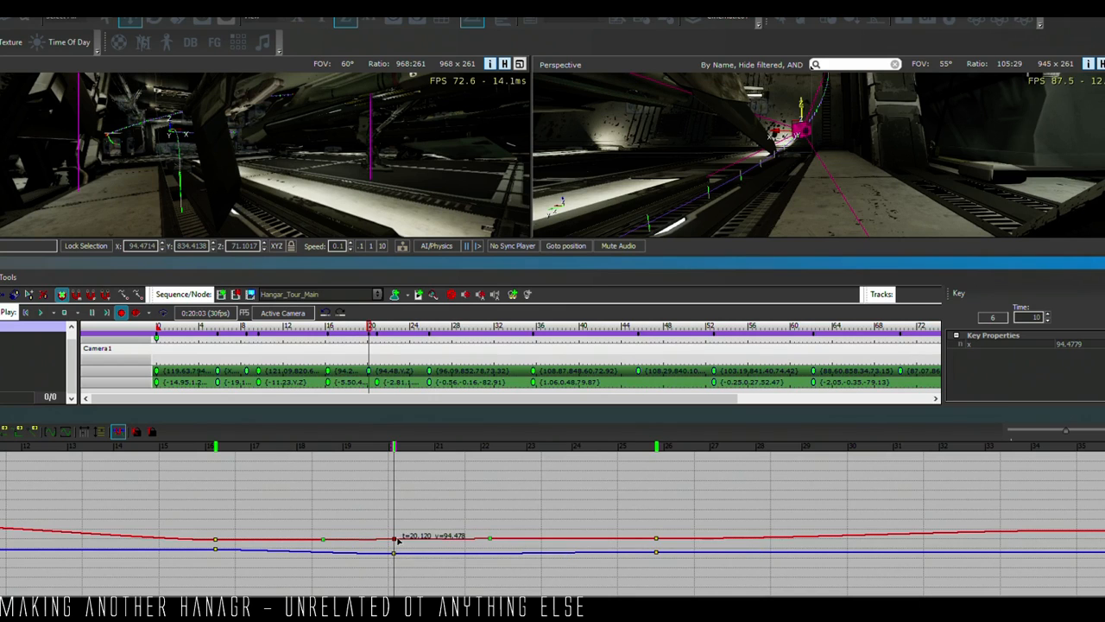
scroll(449, 541, "up", 2)
left_click(748, 539)
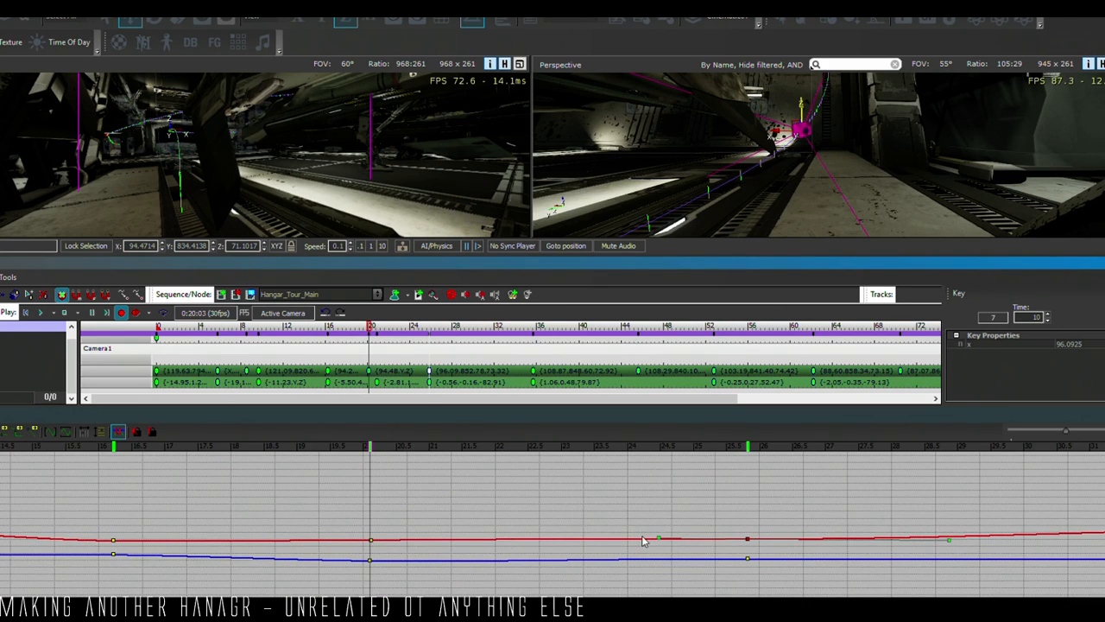
left_click_drag(661, 541, 660, 539)
left_click(371, 539)
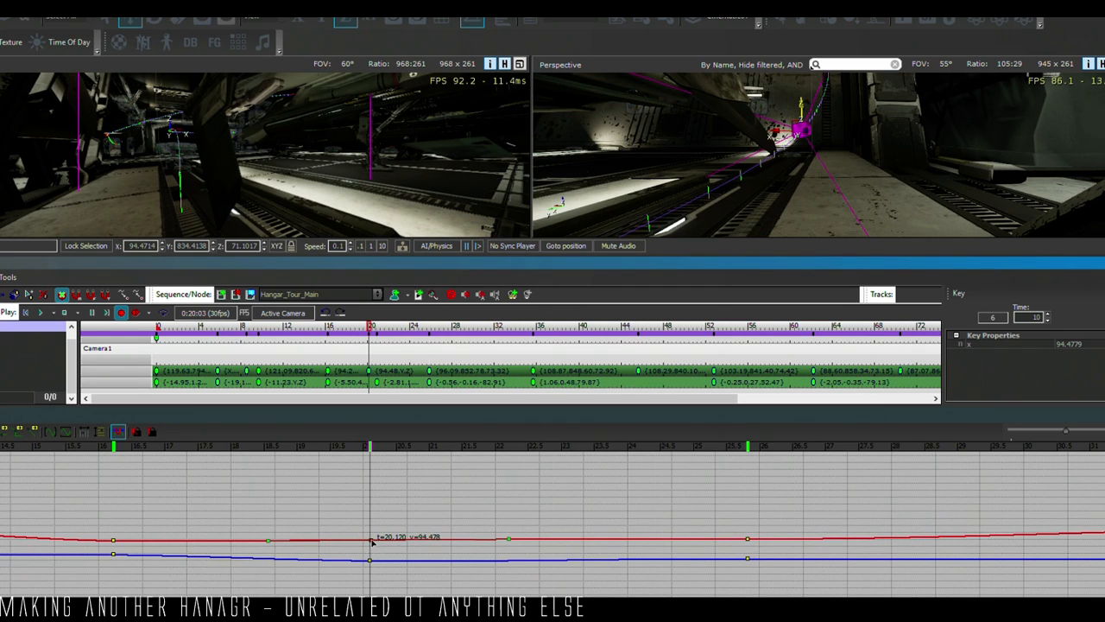
right_click_drag(744, 161, 793, 176)
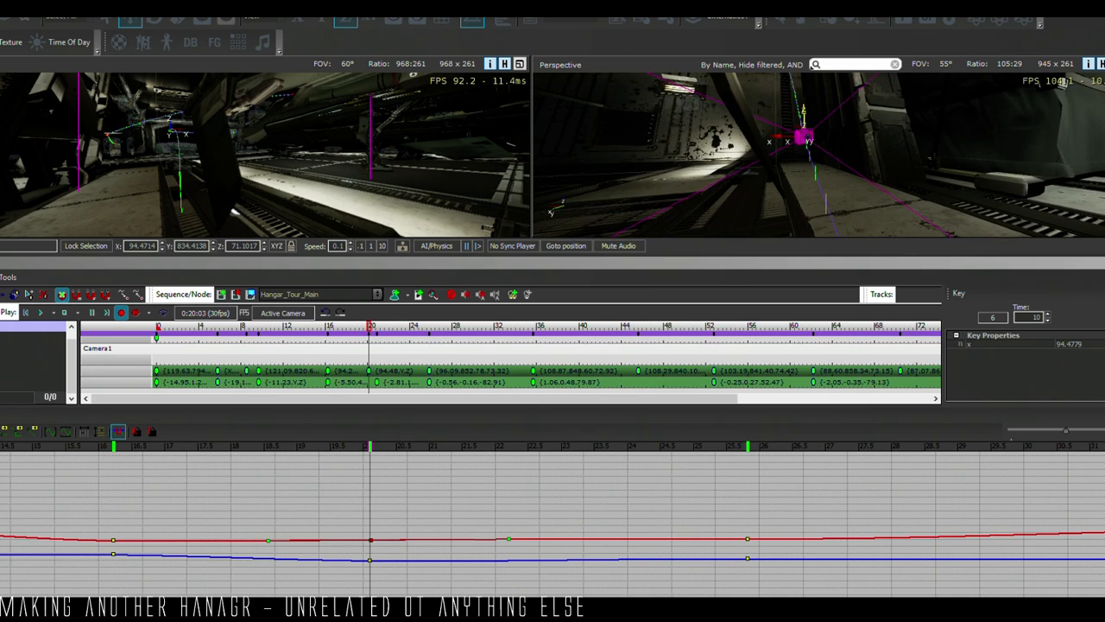
mouse_move(510, 540)
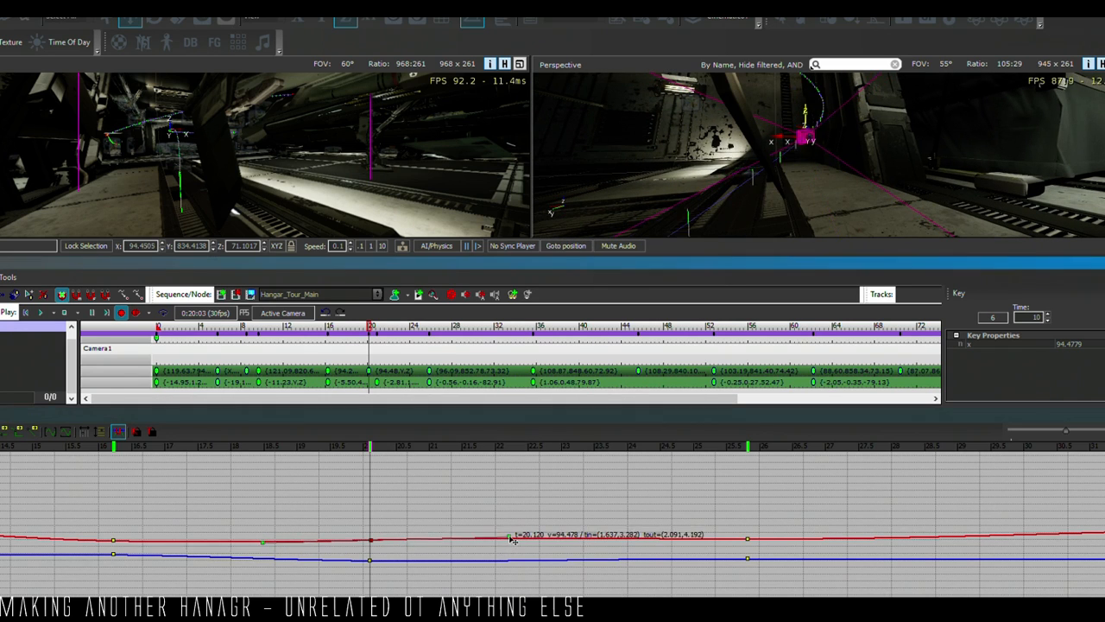
left_click_drag(510, 539, 513, 544)
right_click_drag(776, 207, 785, 220)
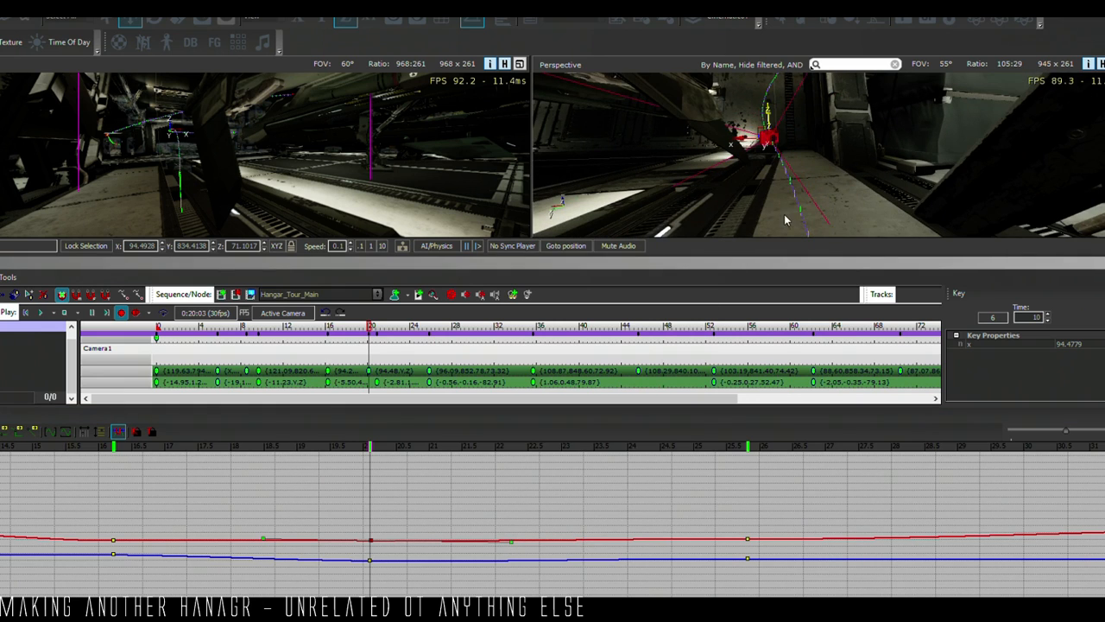
scroll(350, 544, "up", 5)
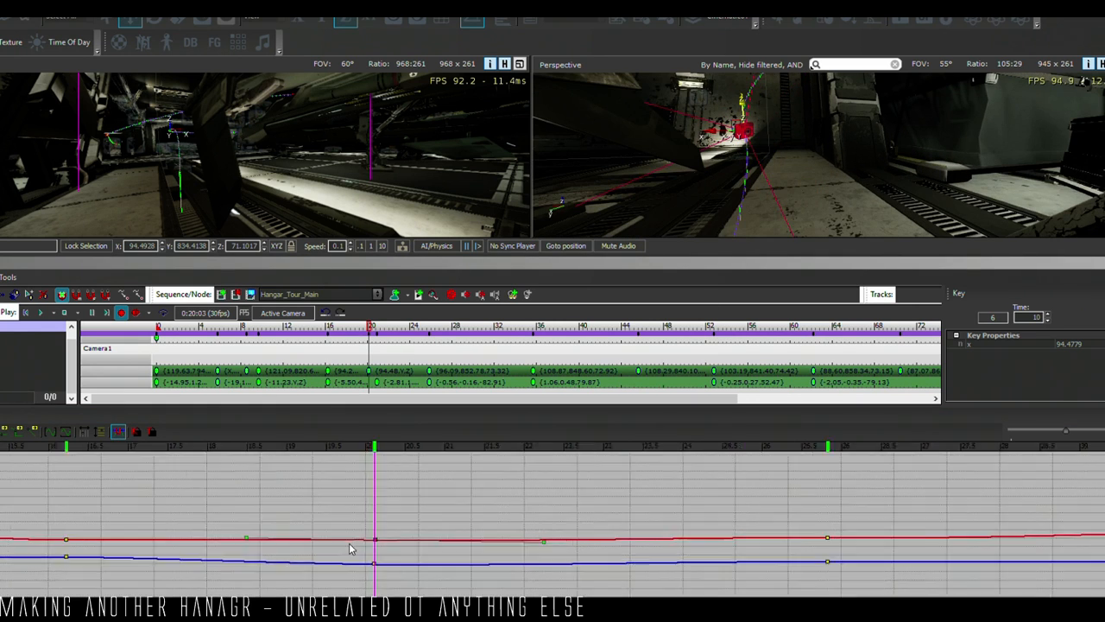
scroll(436, 526, "up", 1)
left_click_drag(413, 548, 415, 559)
right_click_drag(743, 222, 734, 223)
right_click_drag(780, 183, 761, 217)
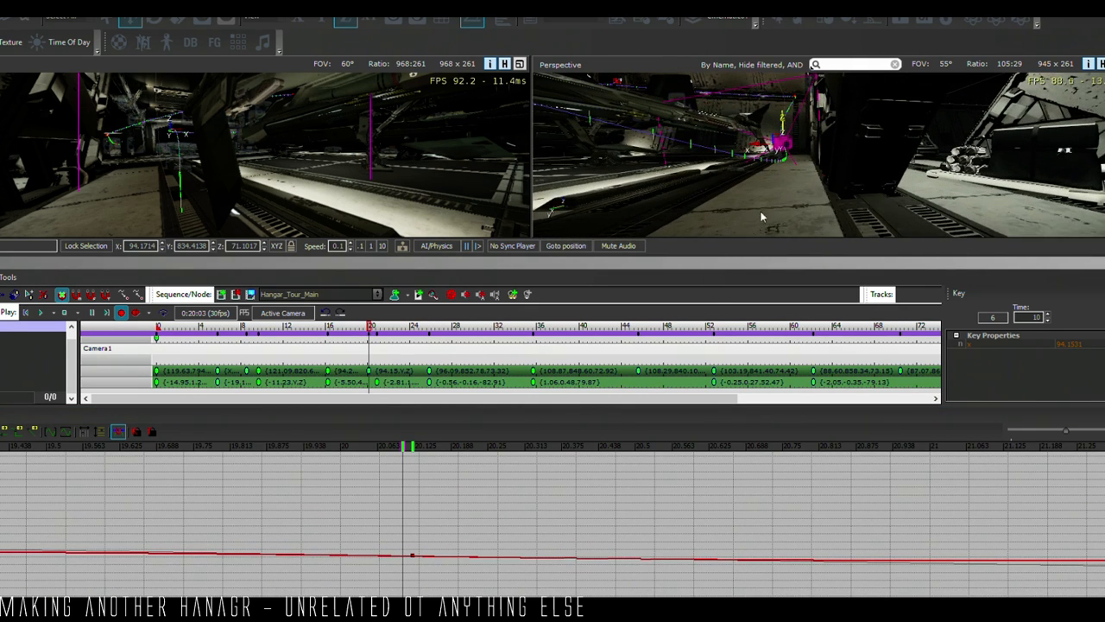
scroll(580, 532, "down", 6)
middle_click_drag(544, 562, 535, 484)
scroll(522, 520, "up", 4)
middle_click_drag(522, 524, 518, 585)
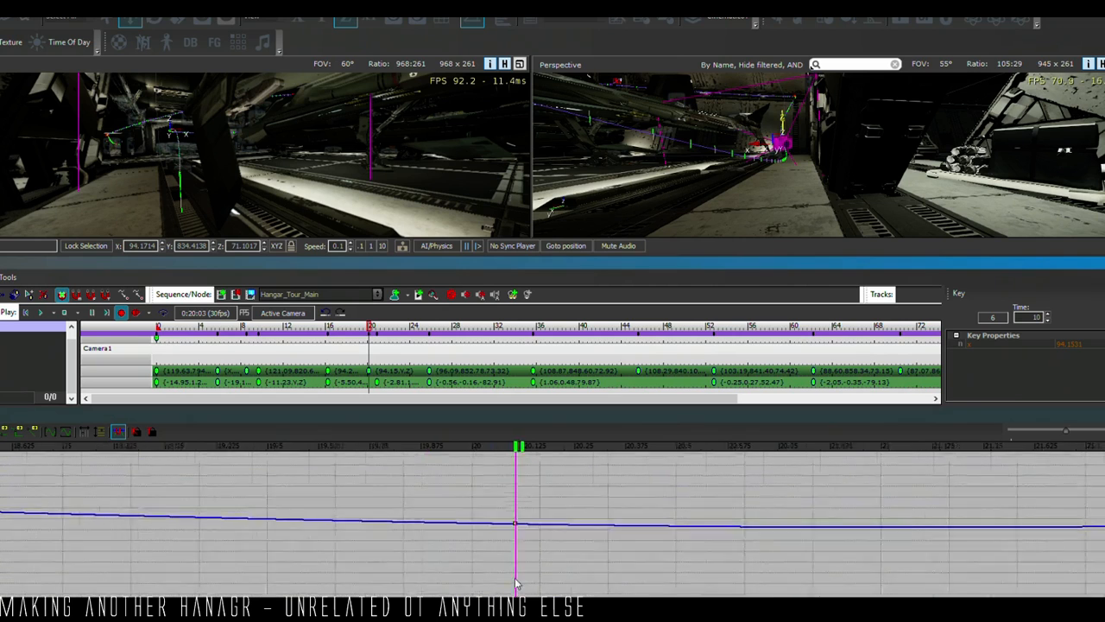
scroll(518, 585, "up", 2)
left_click(518, 499)
scroll(562, 510, "up", 4)
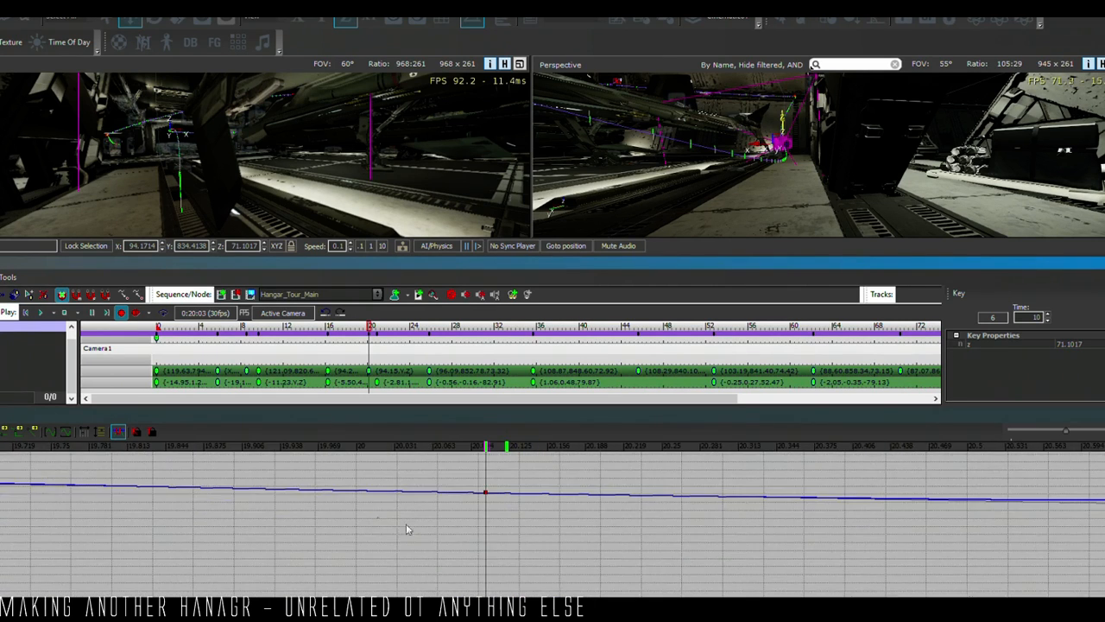
scroll(495, 537, "down", 8)
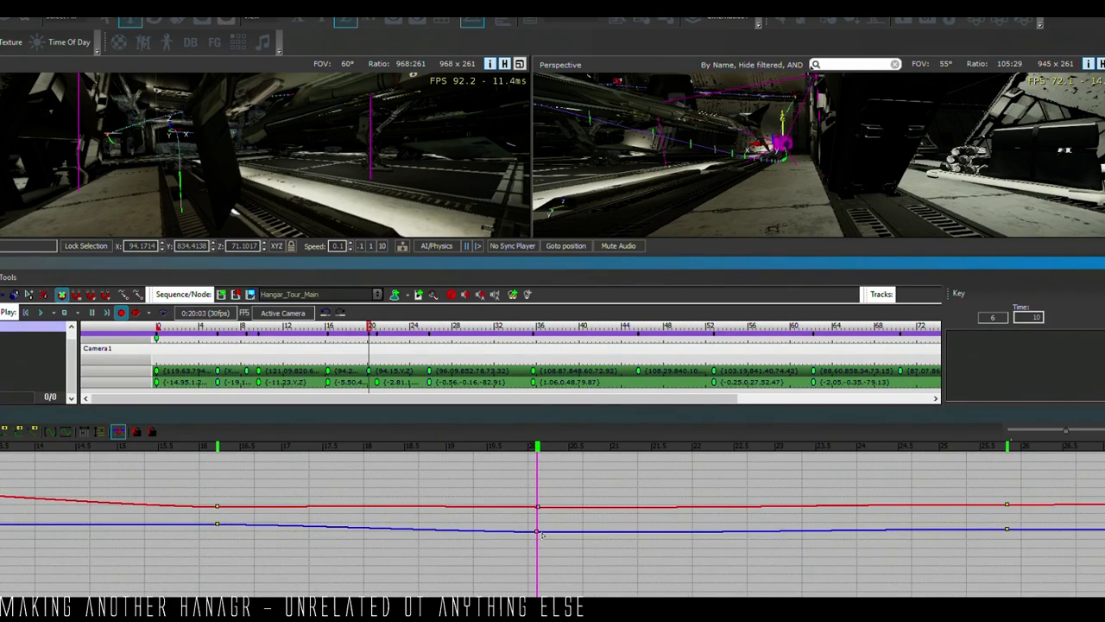
scroll(605, 548, "up", 6)
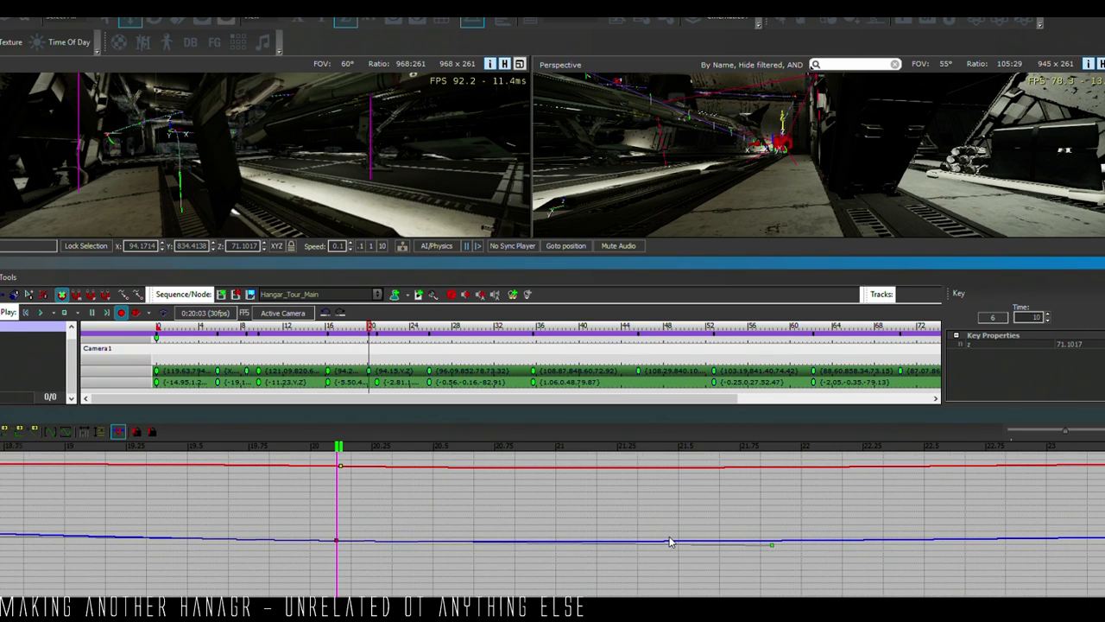
scroll(670, 542, "down", 6)
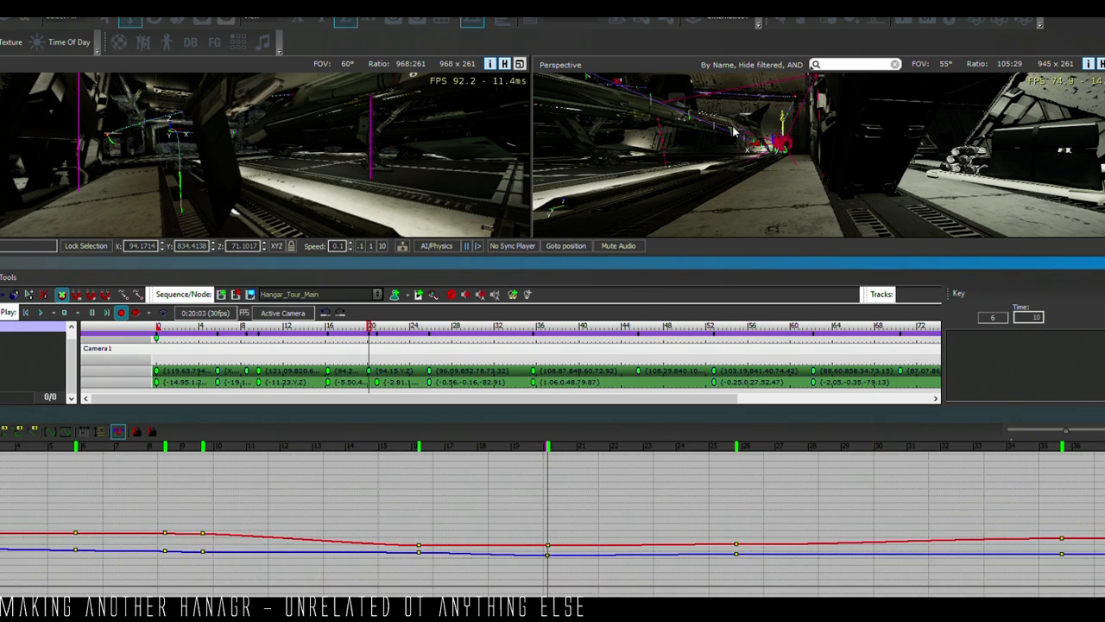
Step: Play the Hangar_Tour_Main sequence and scrub it between about 22 and 25 seconds
mouse_move(732, 131)
right_mouse_down()
mouse_move(643, 128)
mouse_move(721, 143)
right_mouse_up()
left_click(534, 445)
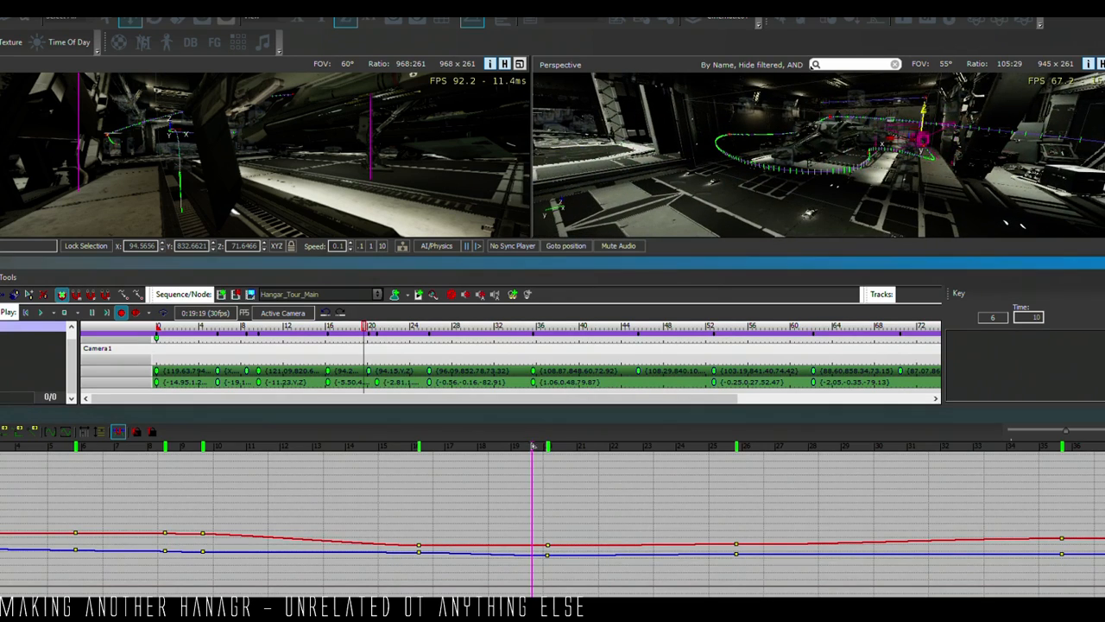
key("space")
left_click(369, 185)
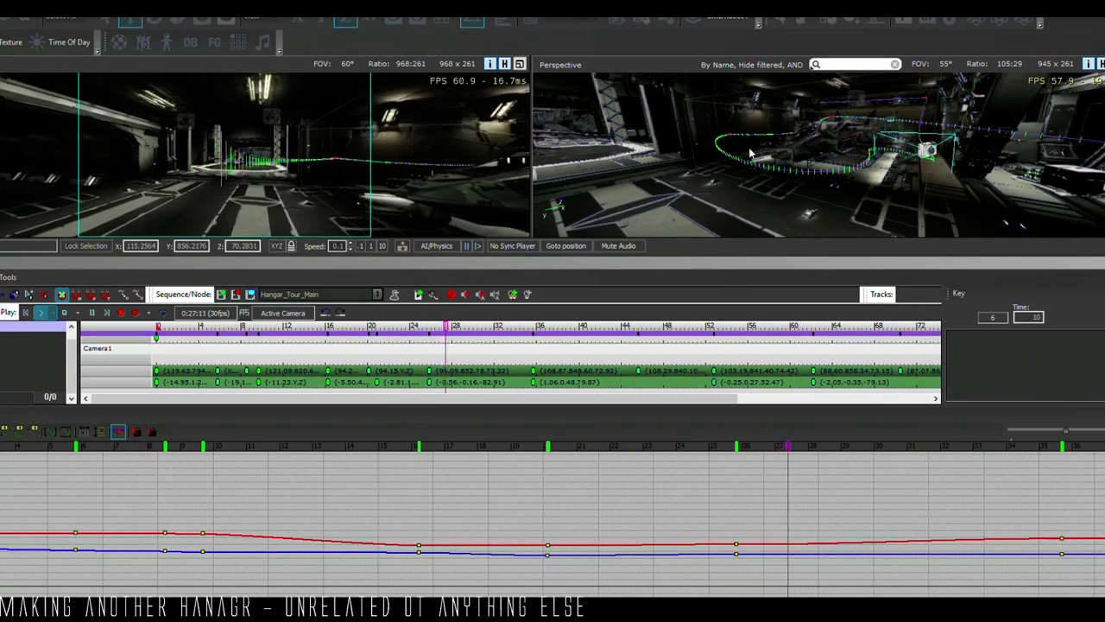
left_click_drag(609, 447, 622, 447)
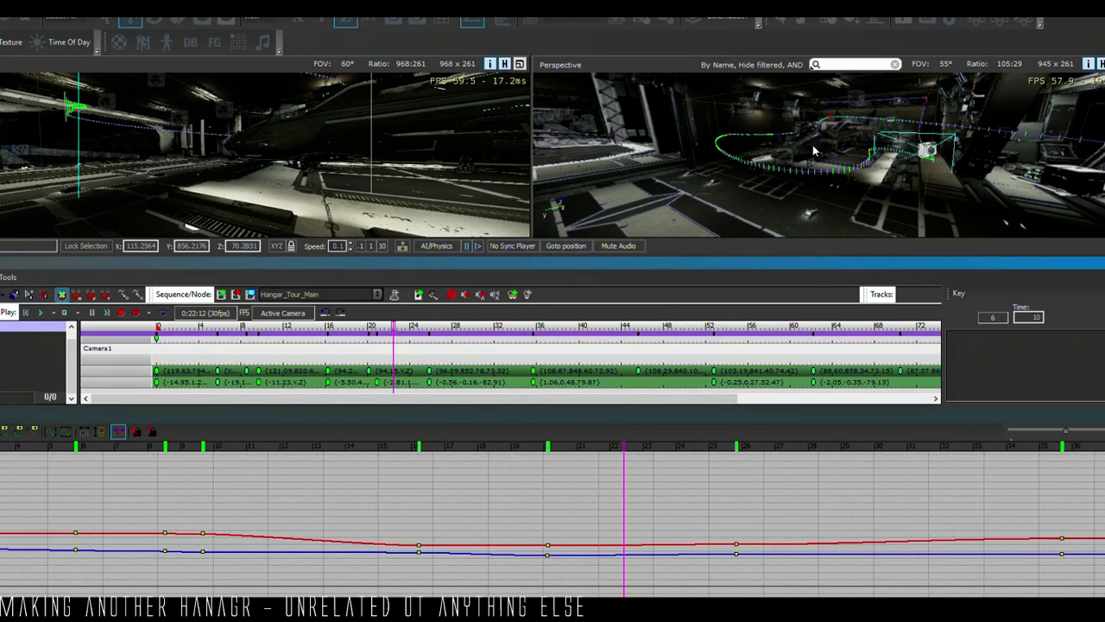
right_click_drag(813, 151, 795, 170)
left_click_drag(659, 446, 736, 448)
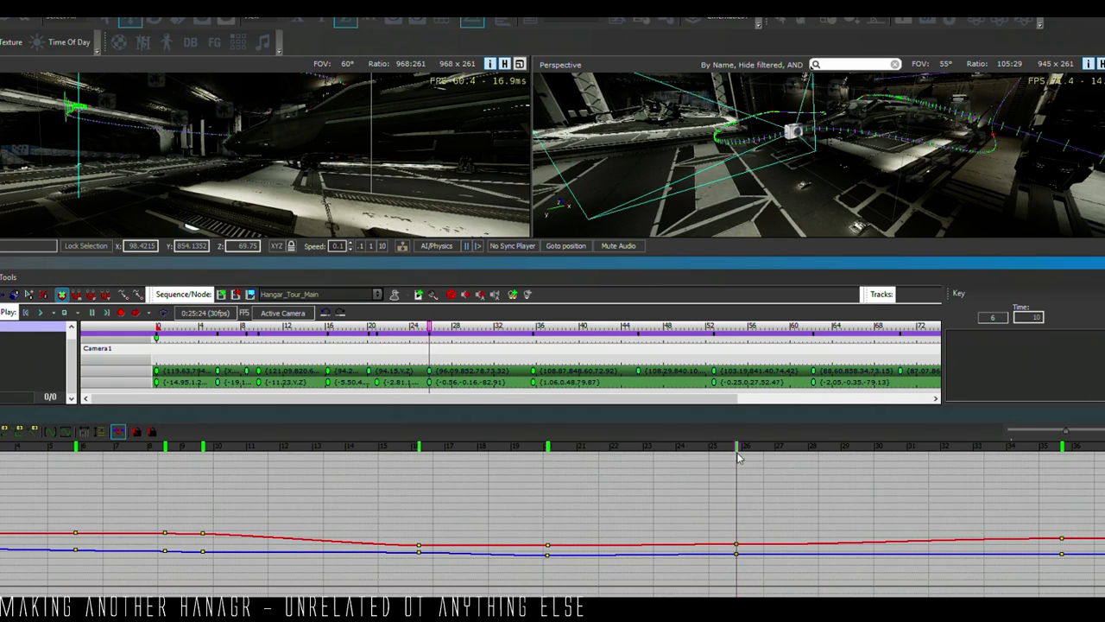
Step: Select Camera1 and its key near 25.8 seconds
scroll(782, 124, "up", 2)
left_click(775, 119)
scroll(749, 385, "up", 1)
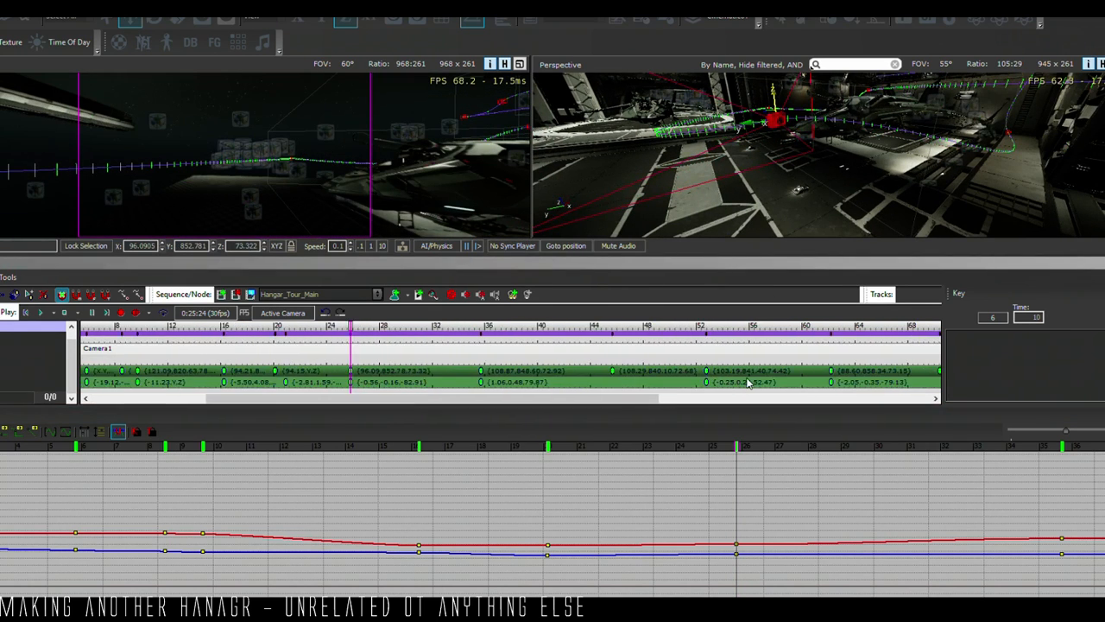
scroll(749, 385, "down", 3)
scroll(580, 363, "up", 5)
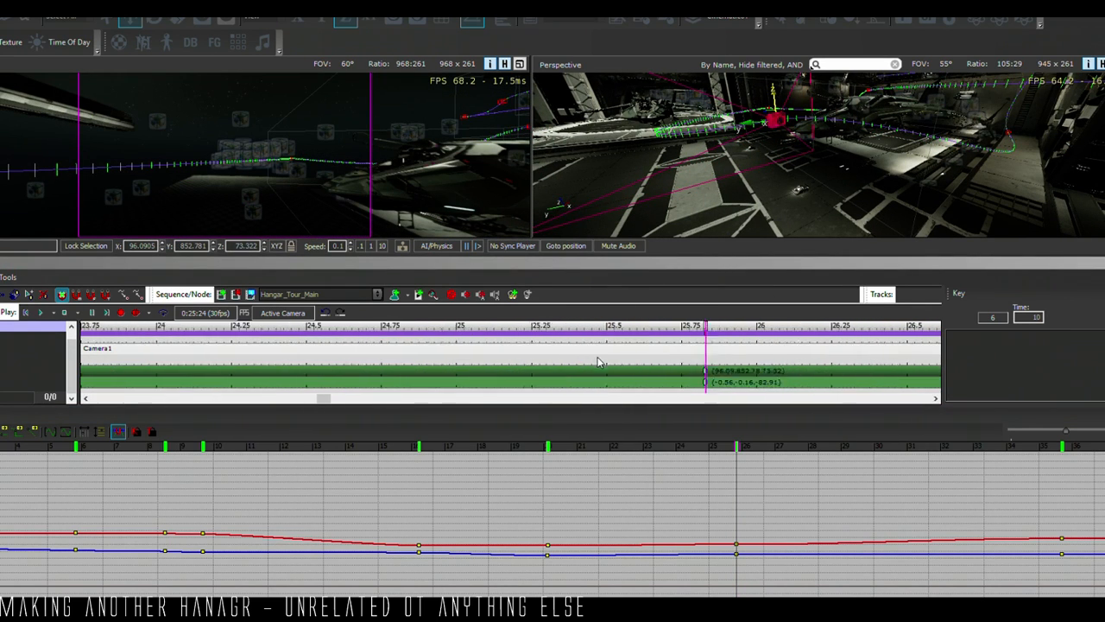
left_click(859, 331)
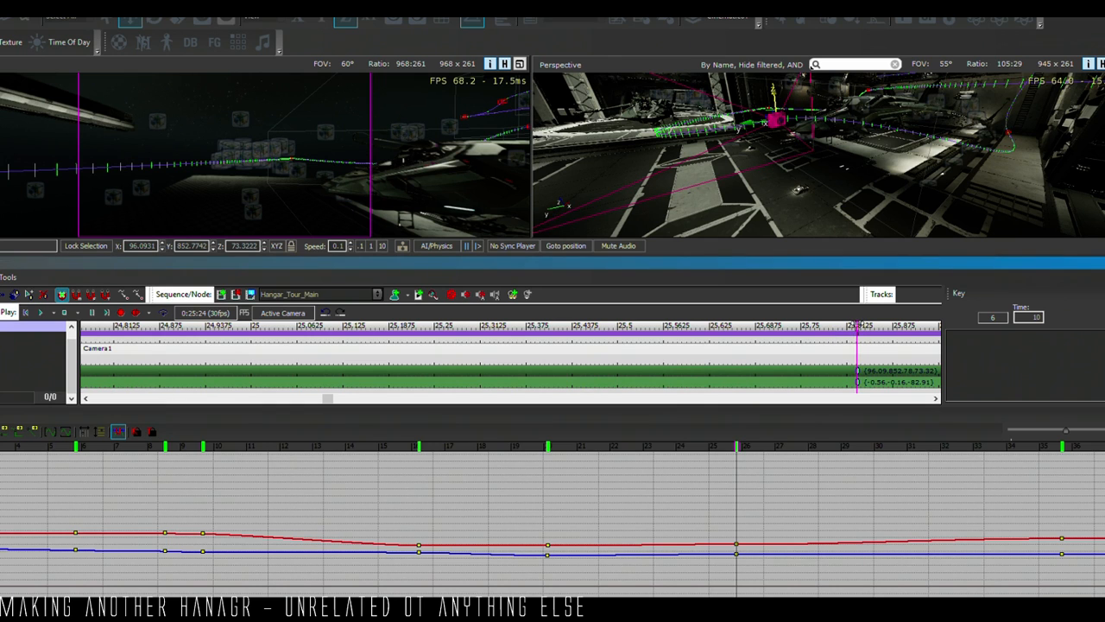
left_click(858, 376)
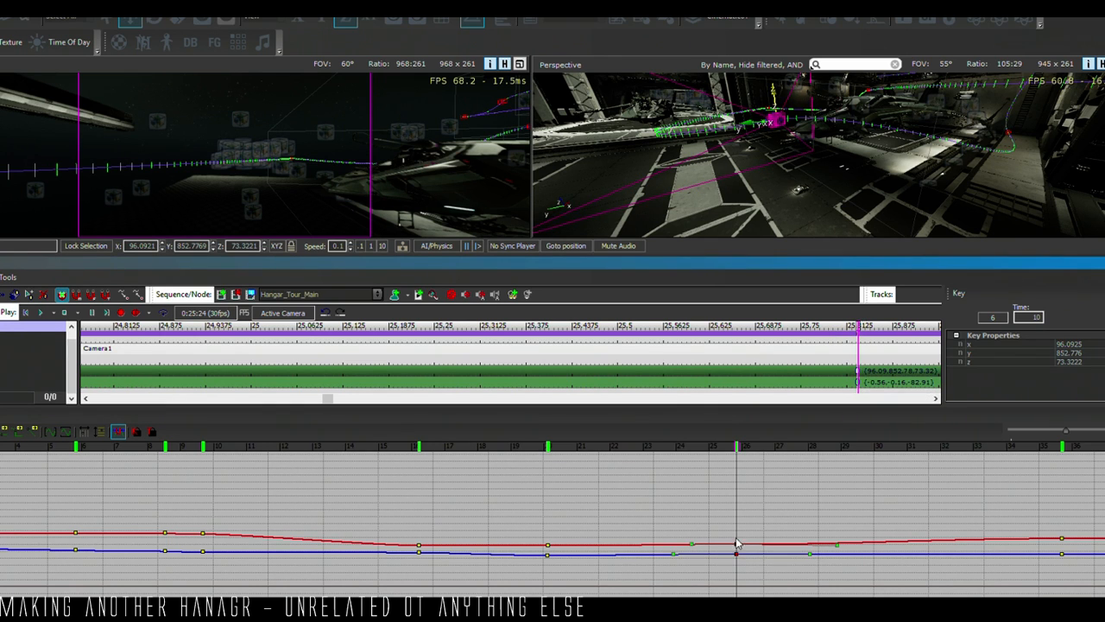
right_click_drag(831, 183, 836, 179)
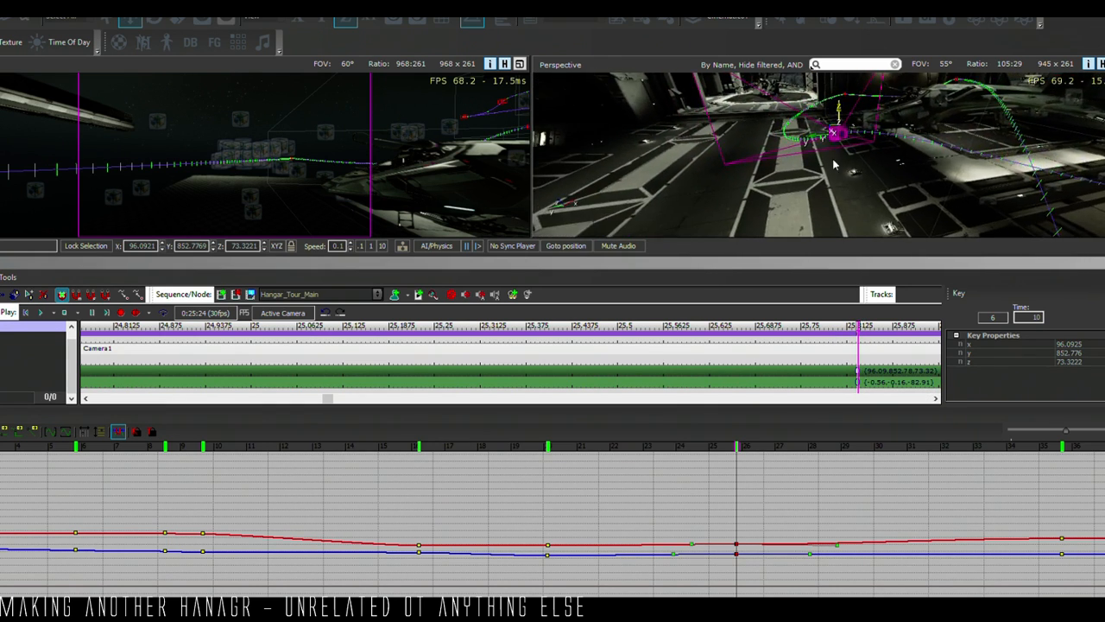
left_click(825, 136)
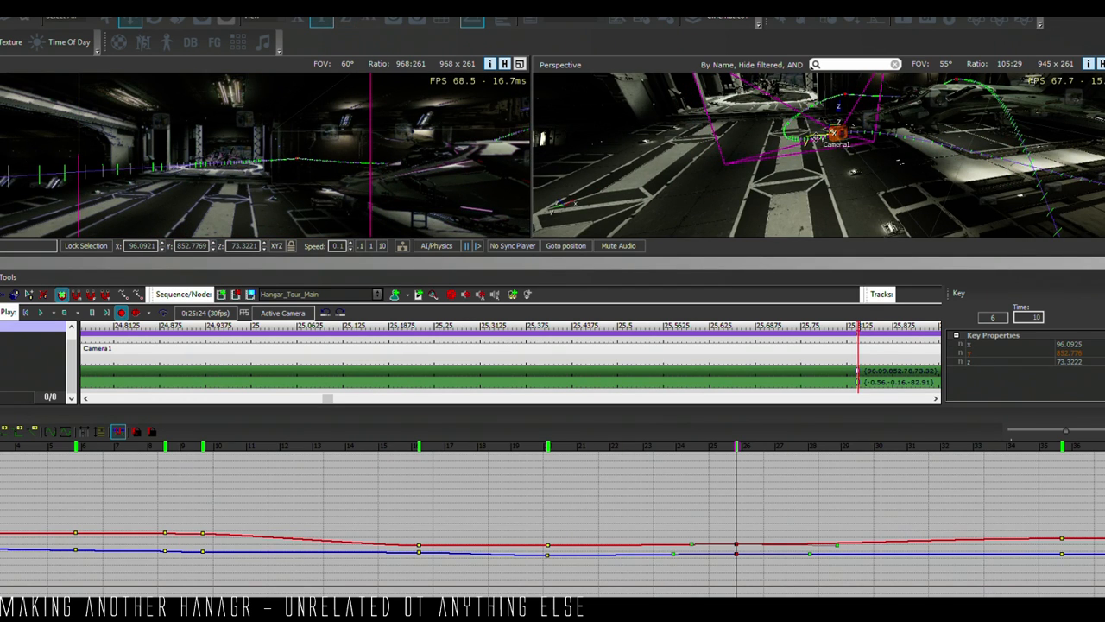
Step: Shift Camera1 along Y to (96.09, 852.78, 73.32) and show only its Y position curve
left_click_drag(833, 136, 751, 139)
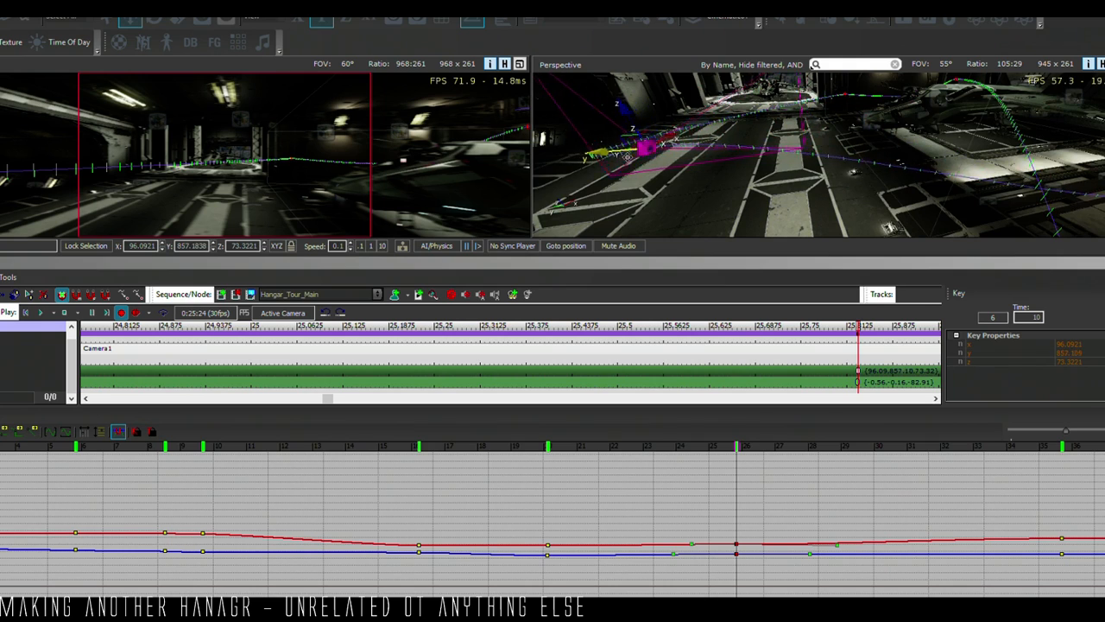
mouse_move(777, 156)
right_mouse_down()
mouse_move(751, 160)
mouse_move(767, 161)
right_mouse_up()
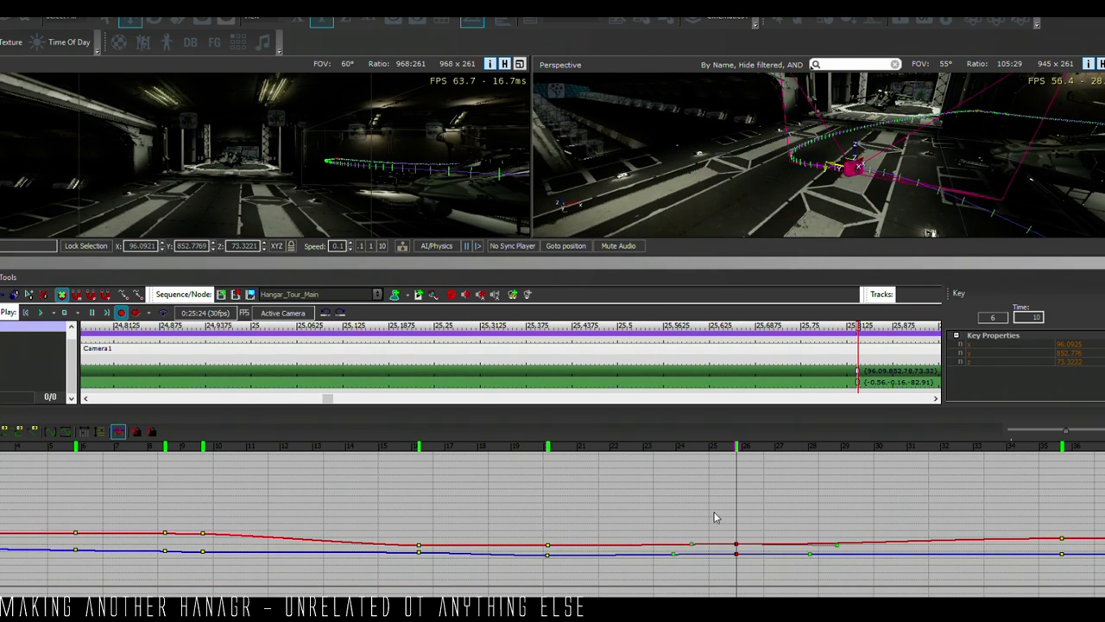
left_click(696, 538)
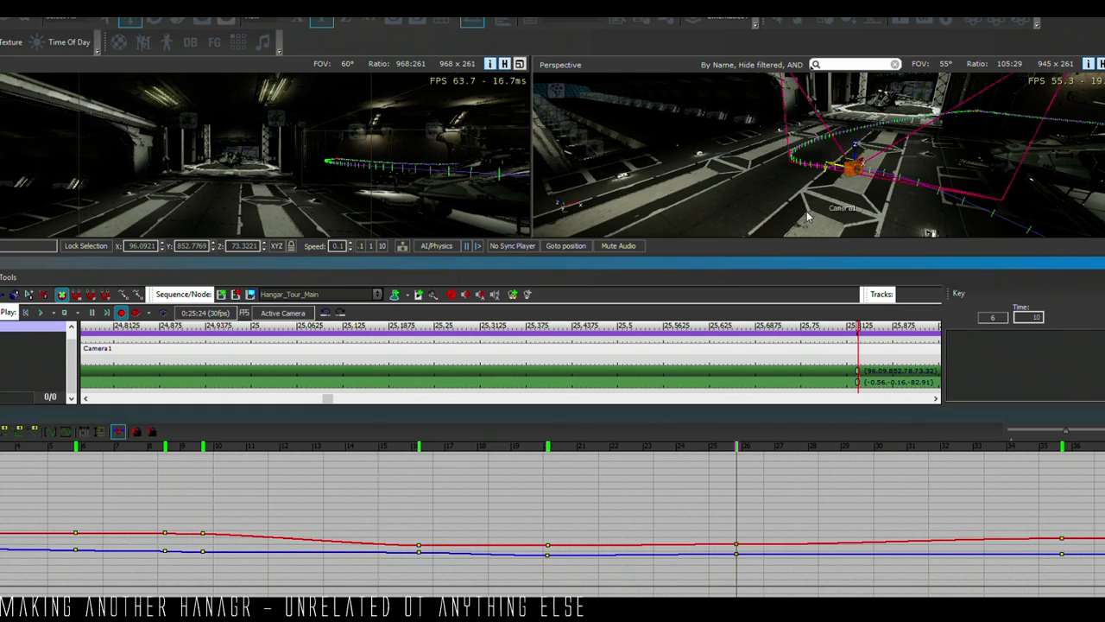
left_click(756, 528)
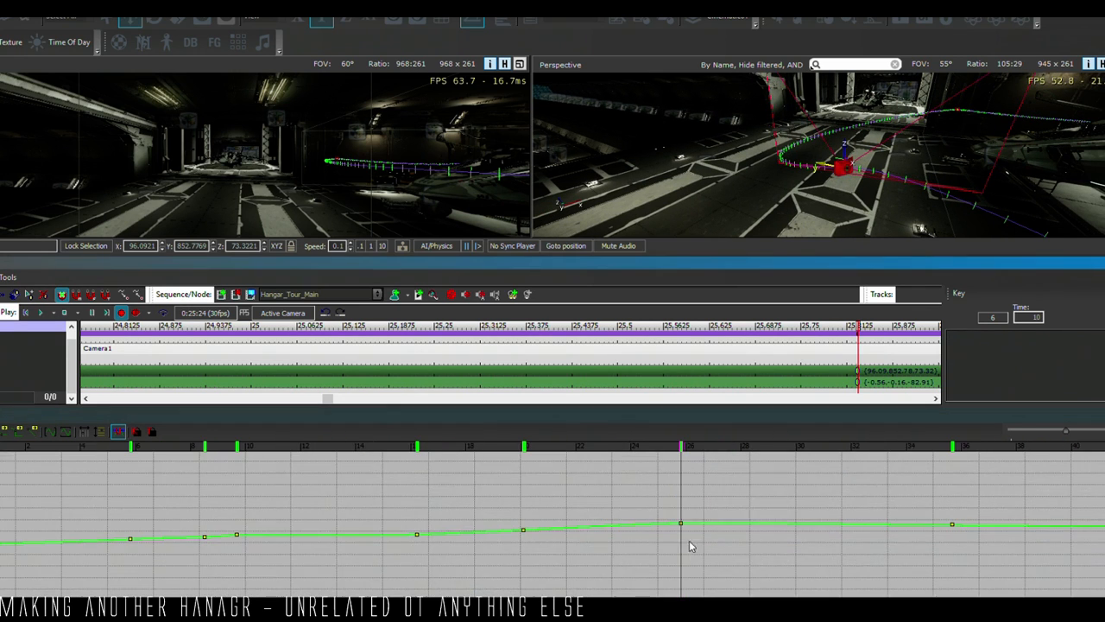
Step: Reshape Camera1's Y curve tangents at the keys near 25.8 and 35.688 seconds
left_click(680, 523)
scroll(715, 535, "up", 3)
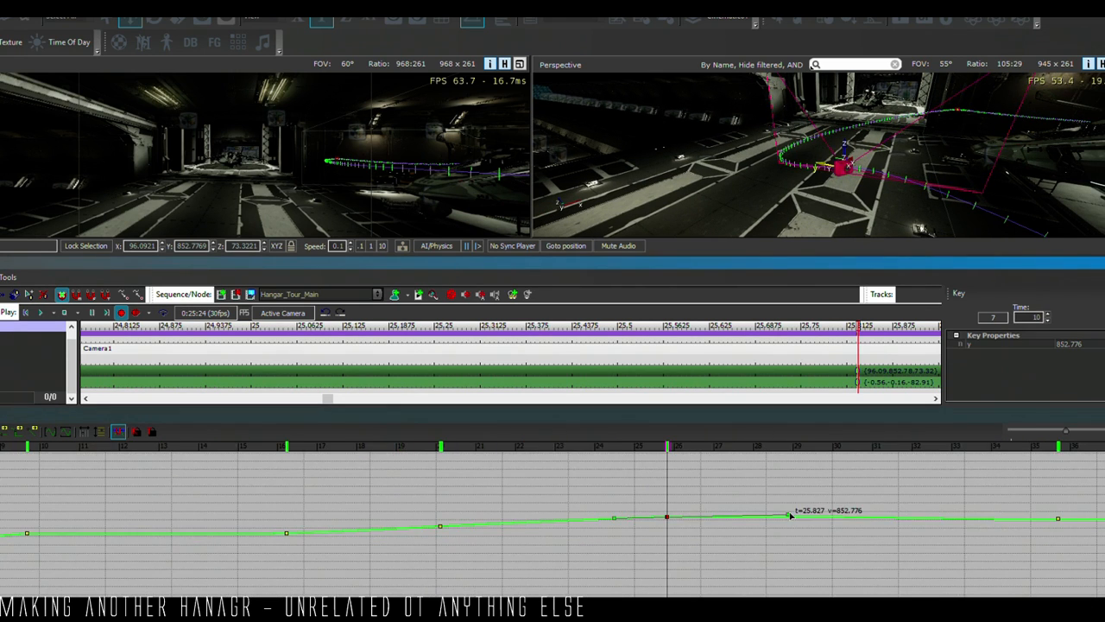
left_click_drag(791, 515, 805, 513)
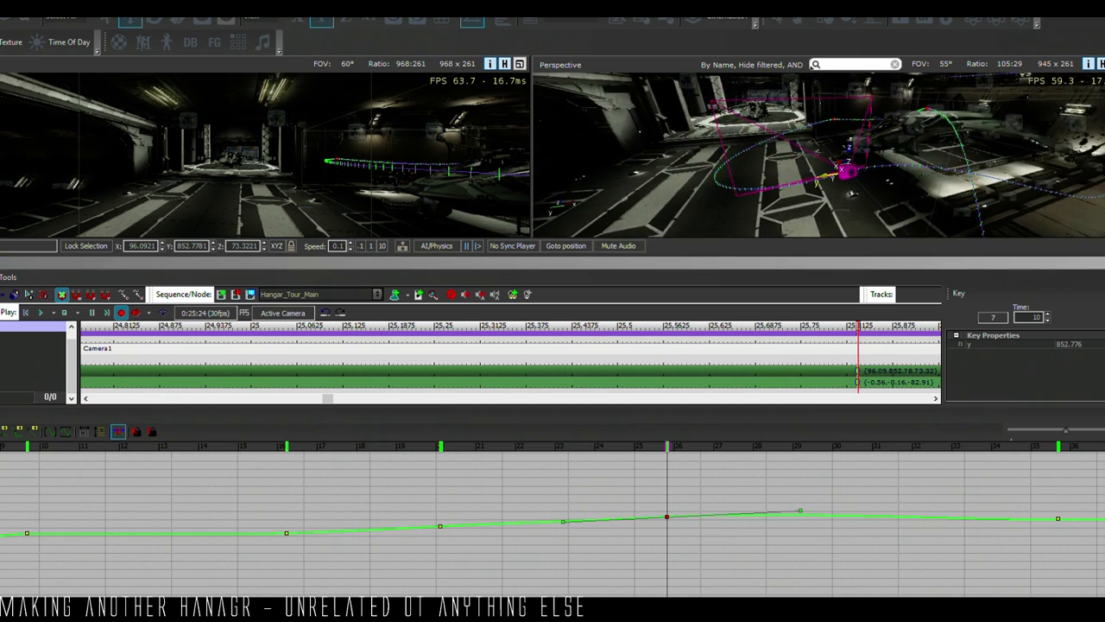
left_click(1057, 520)
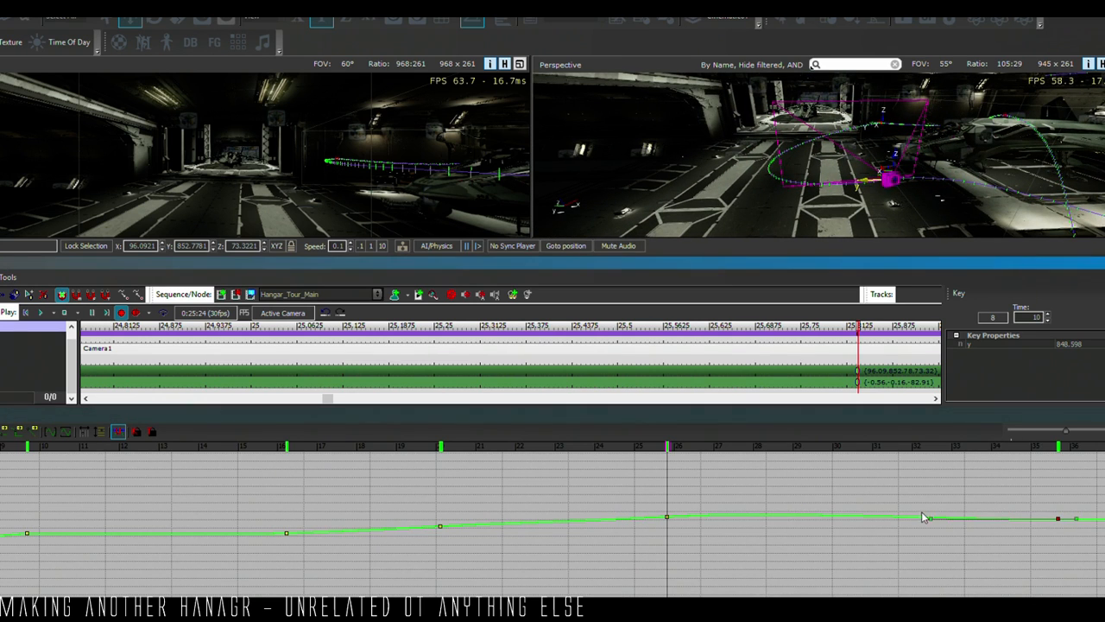
left_click_drag(931, 520, 933, 507)
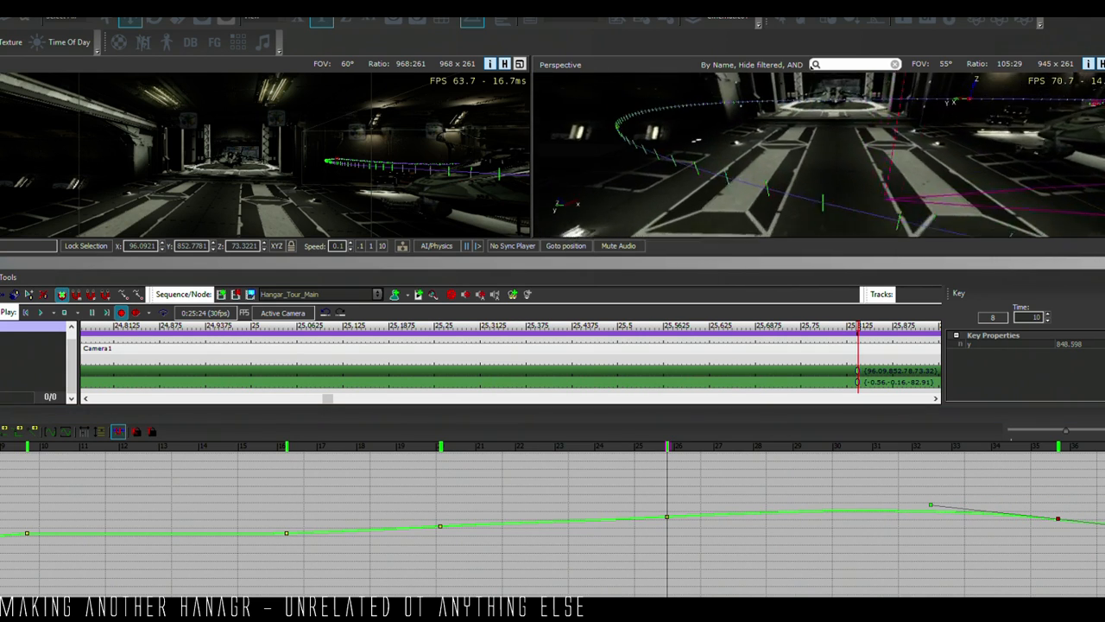
Step: Frame the whole Y curve and play the sequence back from about 19 seconds
right_click_drag(740, 160, 780, 190)
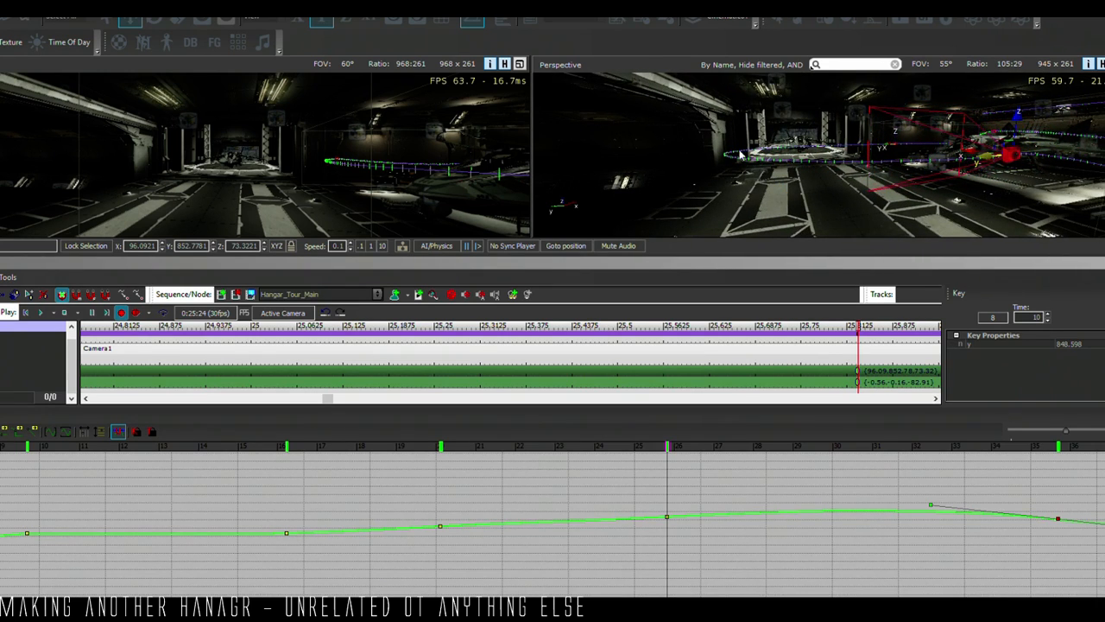
right_click_drag(740, 153, 740, 154)
scroll(964, 519, "down", 4)
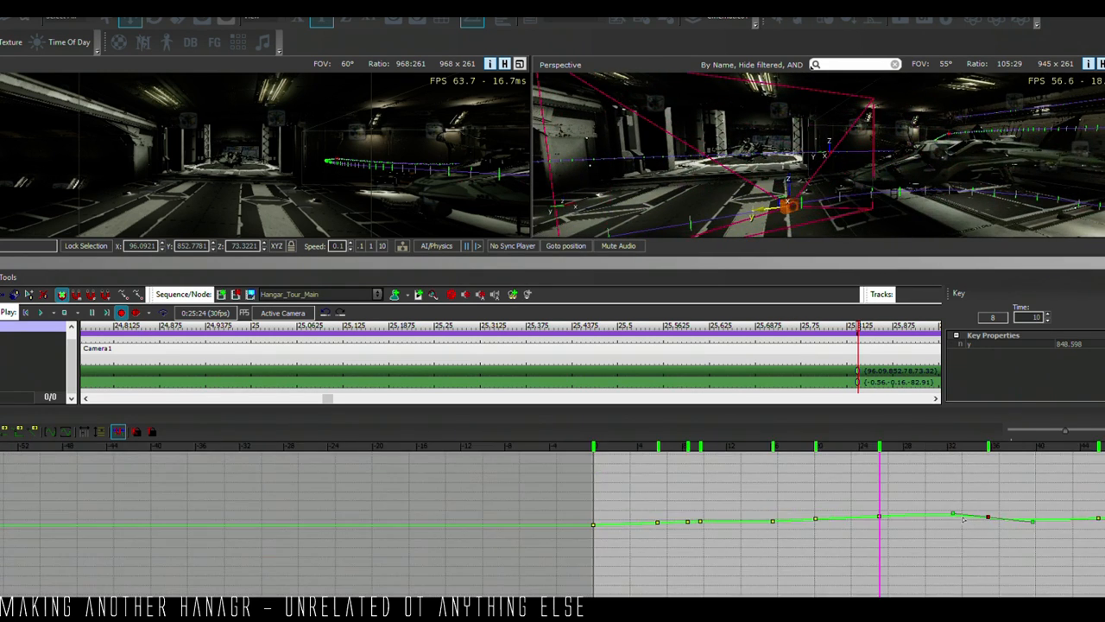
middle_click_drag(963, 519, 718, 527)
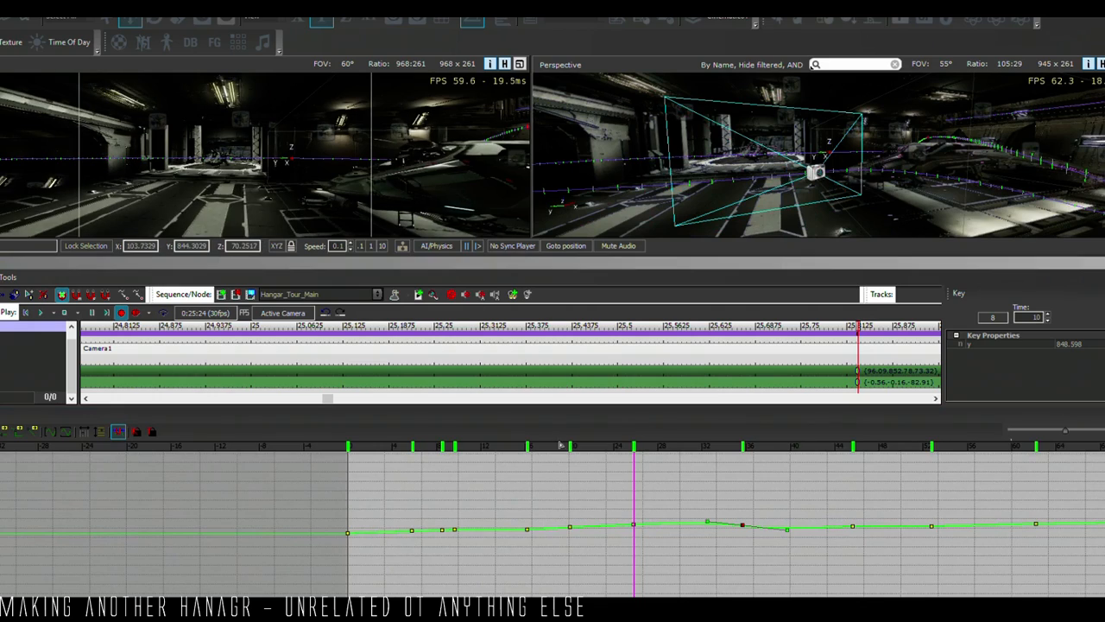
left_click(560, 446)
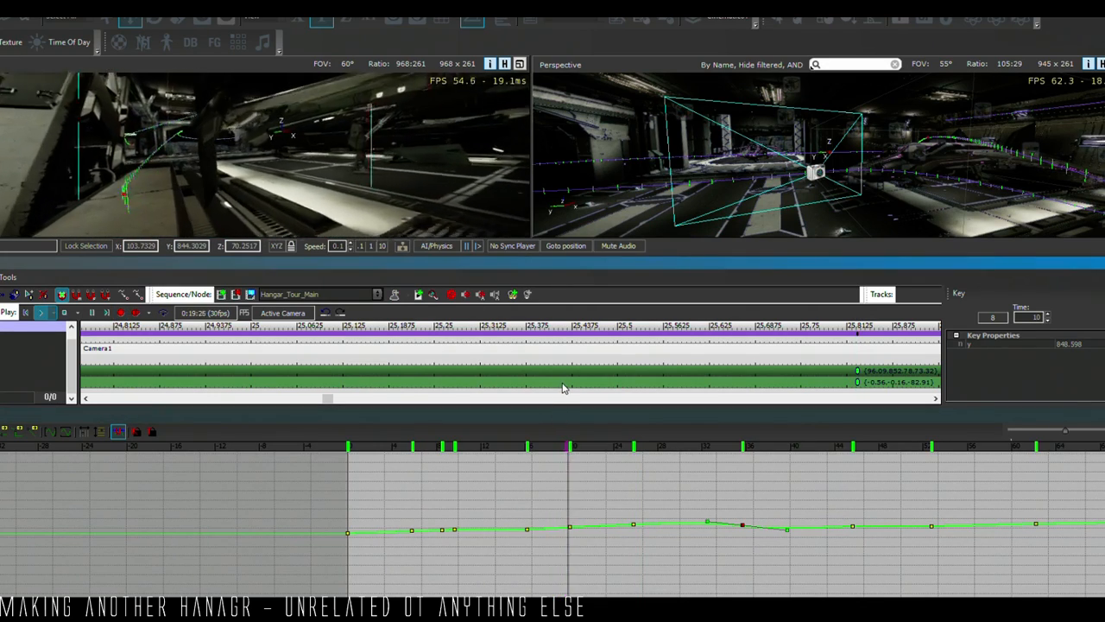
key("space")
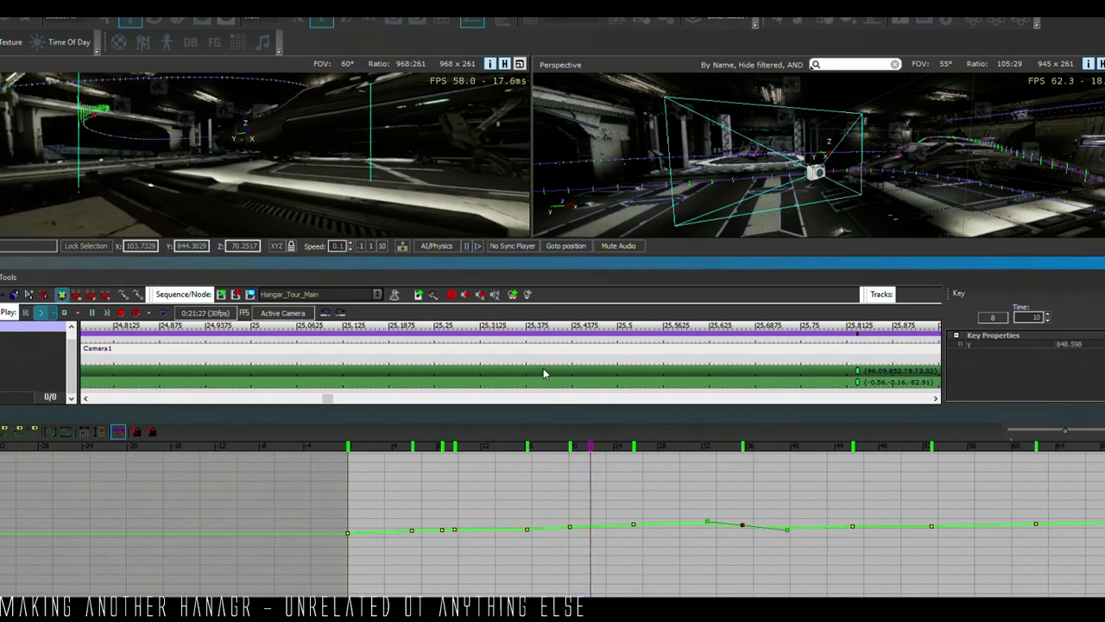
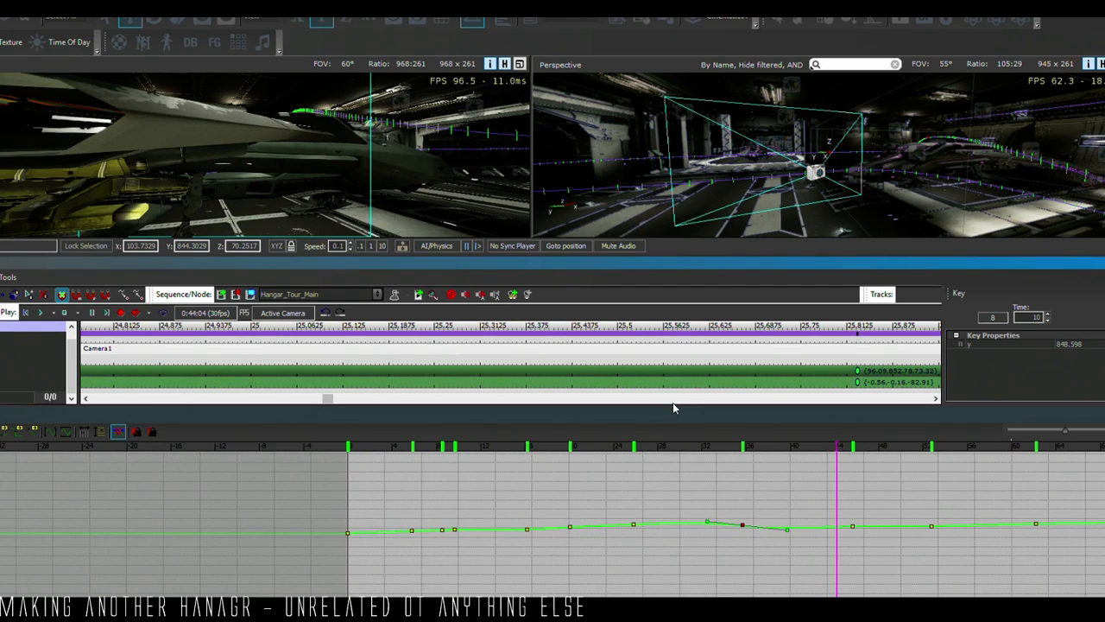
Step: Fly the perspective view through the hangar and scrub the sequence around frame 36
right_click_drag(880, 166, 837, 207)
left_click_drag(807, 448, 743, 448)
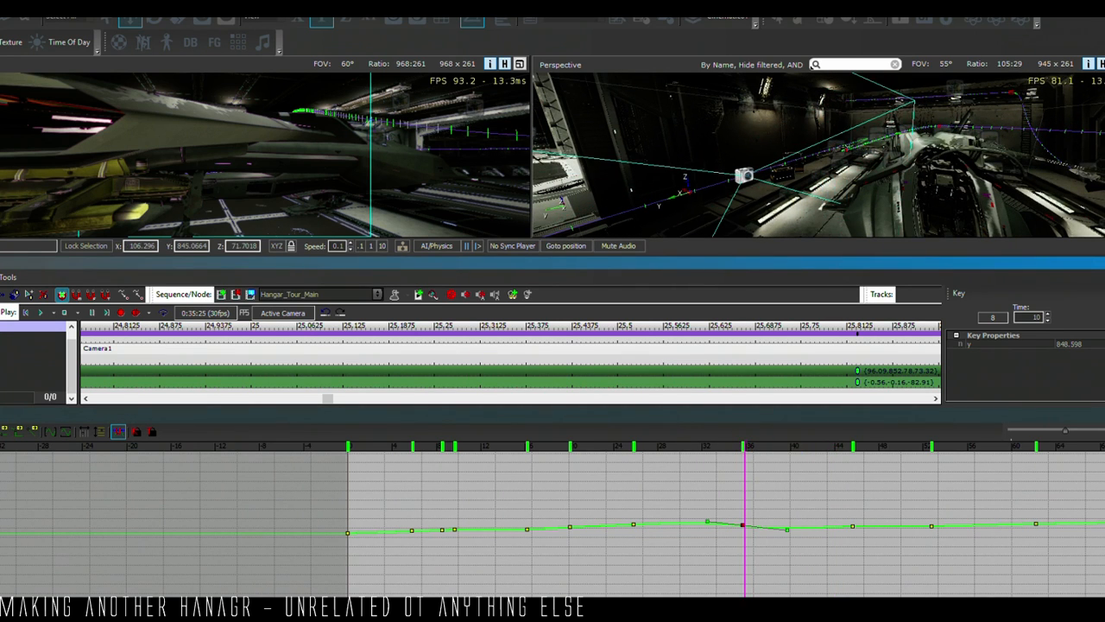
right_click_drag(851, 190, 841, 200)
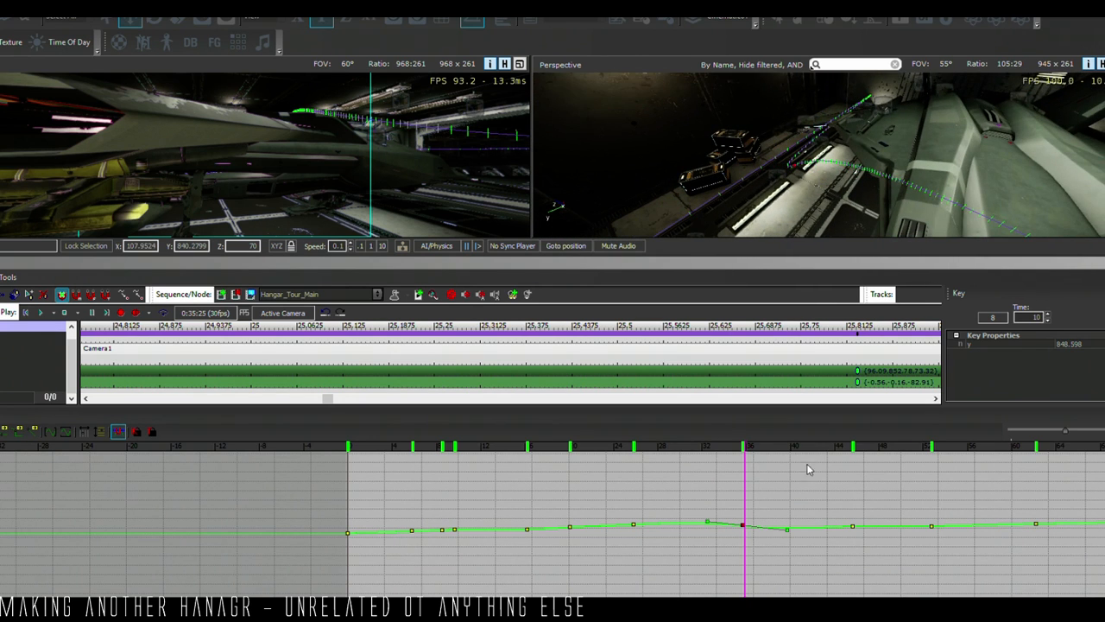
scroll(807, 469, "right", 1)
mouse_move(766, 448)
left_mouse_down()
mouse_move(814, 449)
mouse_move(770, 459)
left_mouse_up()
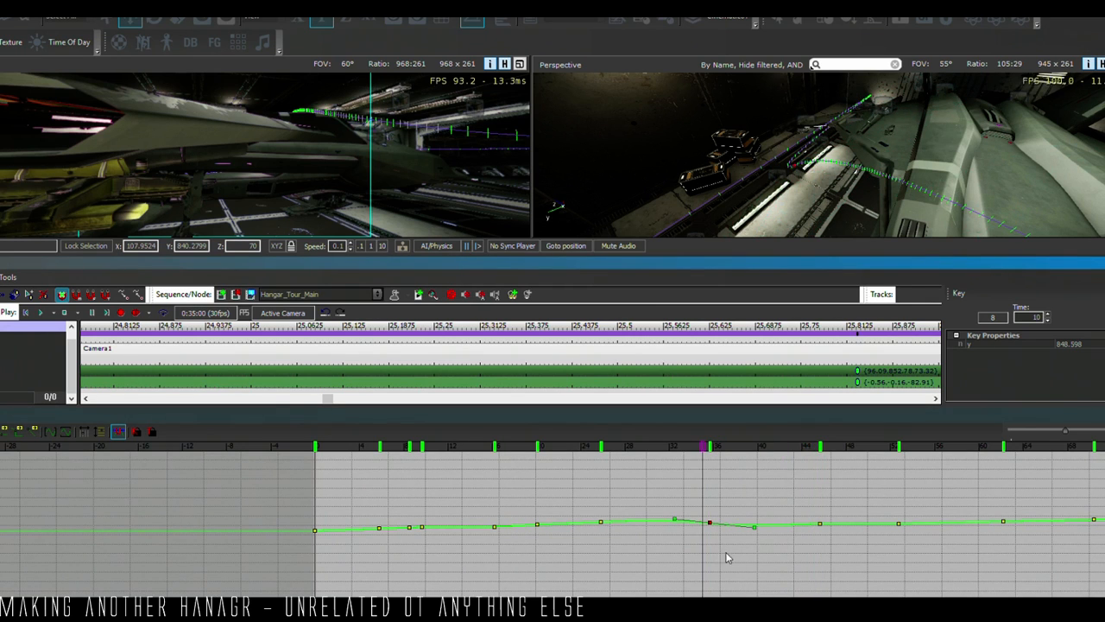
Step: Zoom in on the dipping key near frame 35 and flatten its in and out tangents
scroll(726, 558, "up", 3)
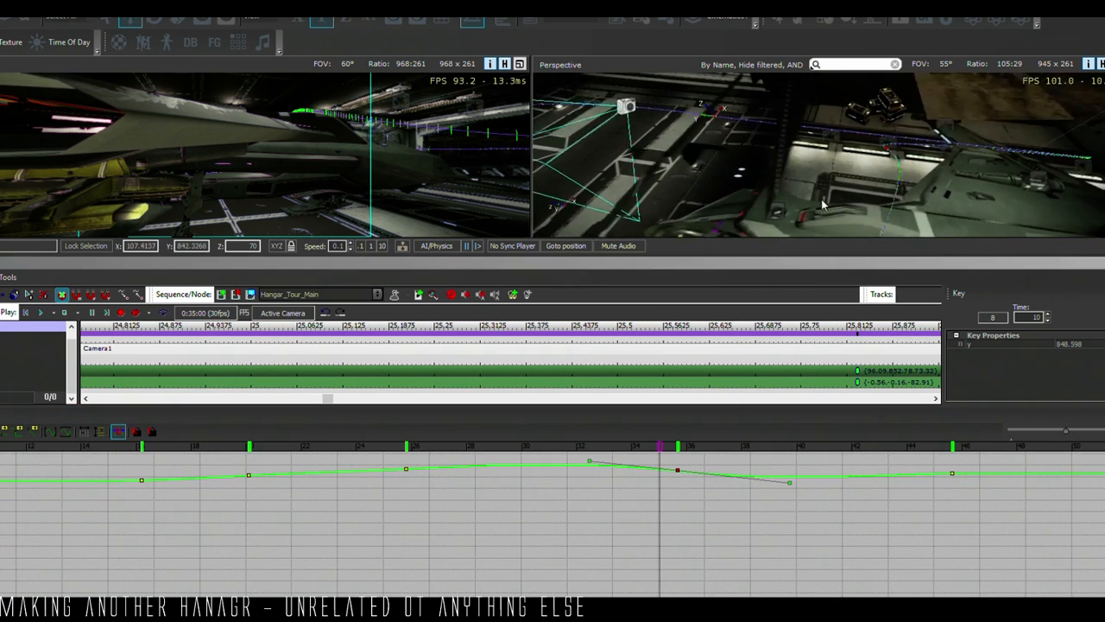
scroll(765, 497, "up", 1)
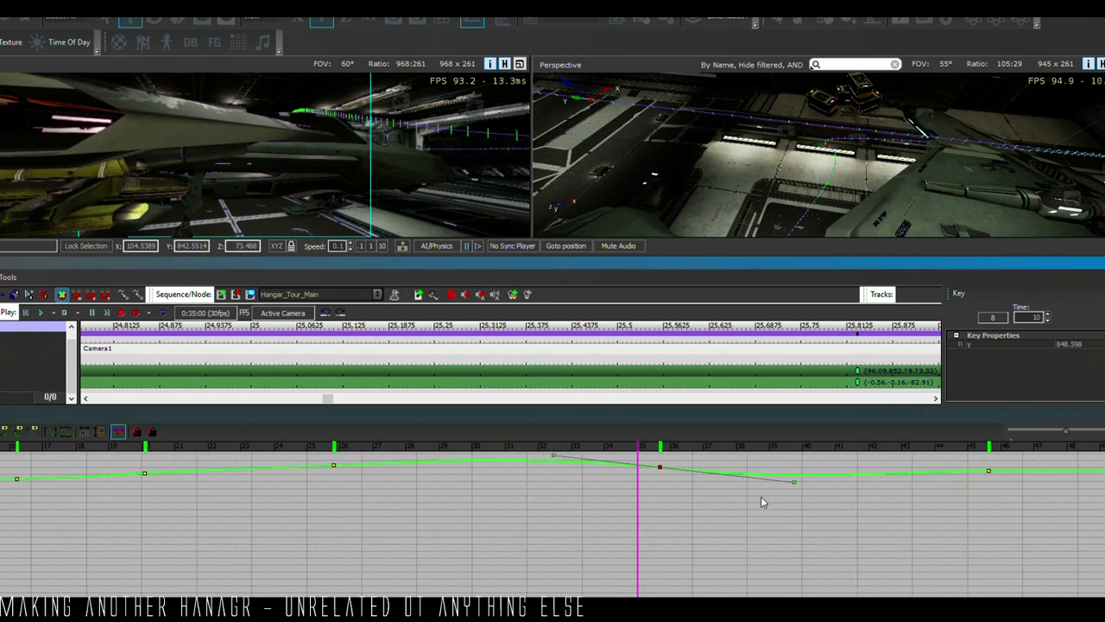
middle_click_drag(751, 526, 722, 585)
scroll(753, 541, "up", 1)
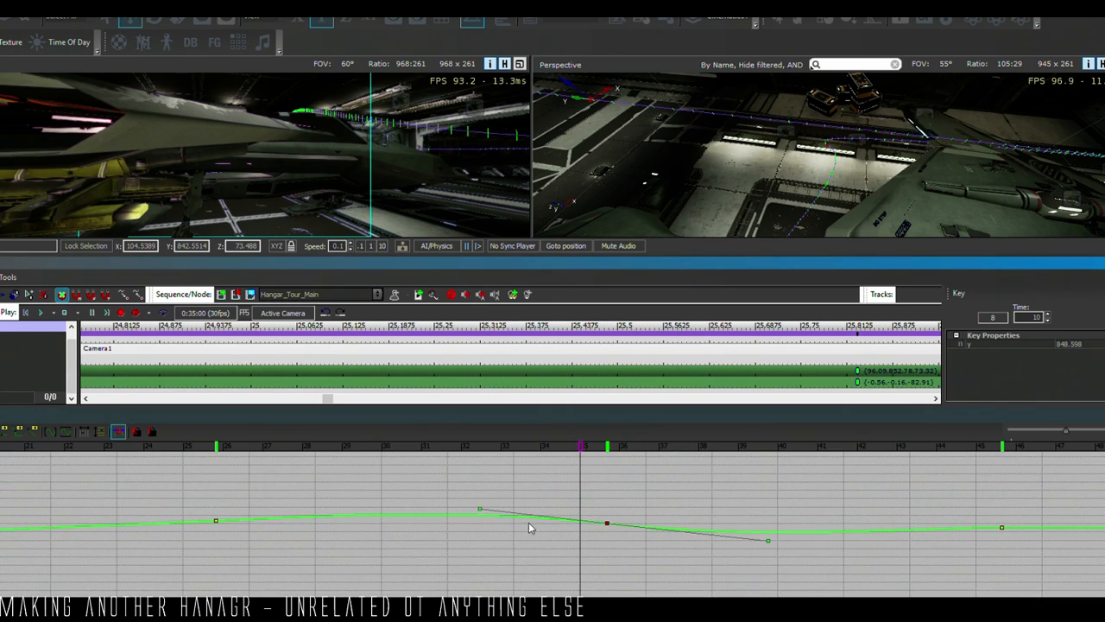
left_click_drag(484, 511, 544, 520)
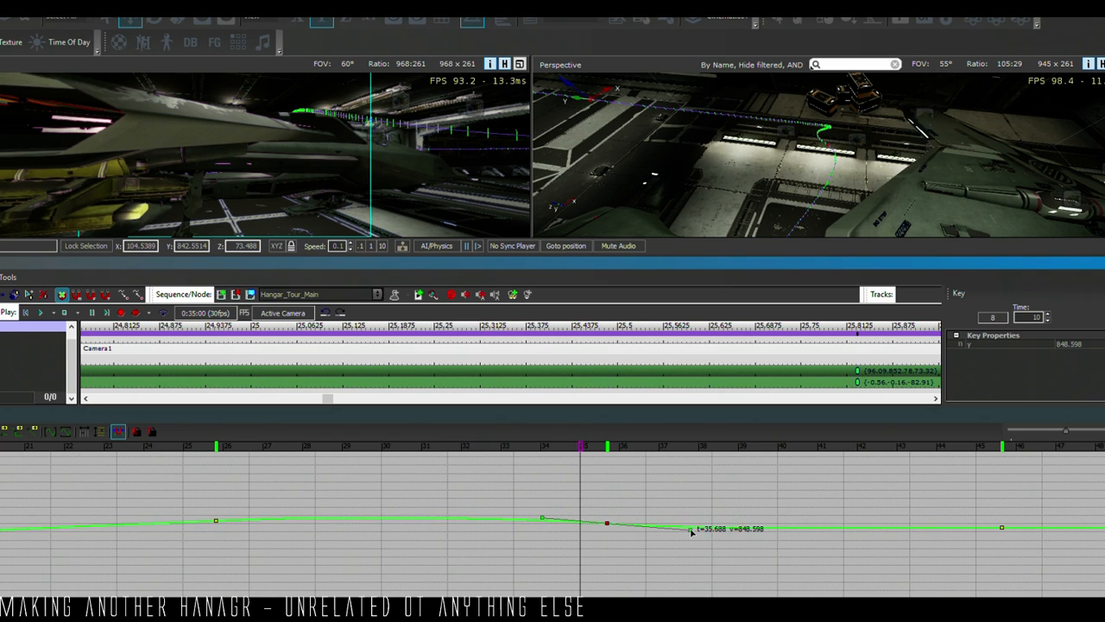
left_click_drag(691, 531, 675, 529)
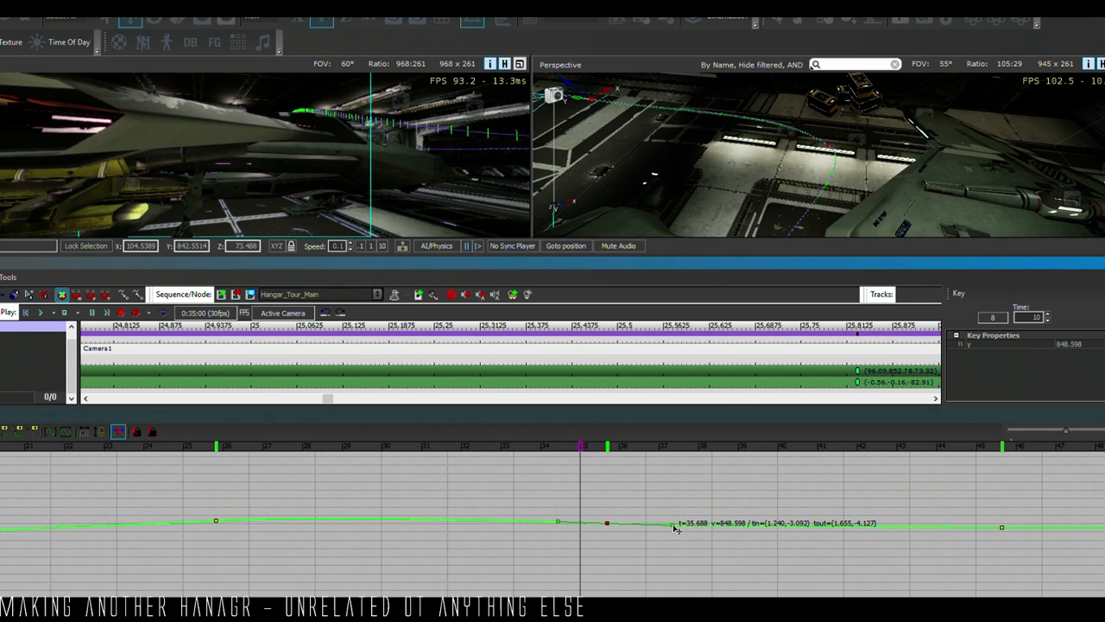
Step: Fly the perspective view toward Camera1 and scrub back to about frame 28
middle_click_drag(735, 235, 783, 232)
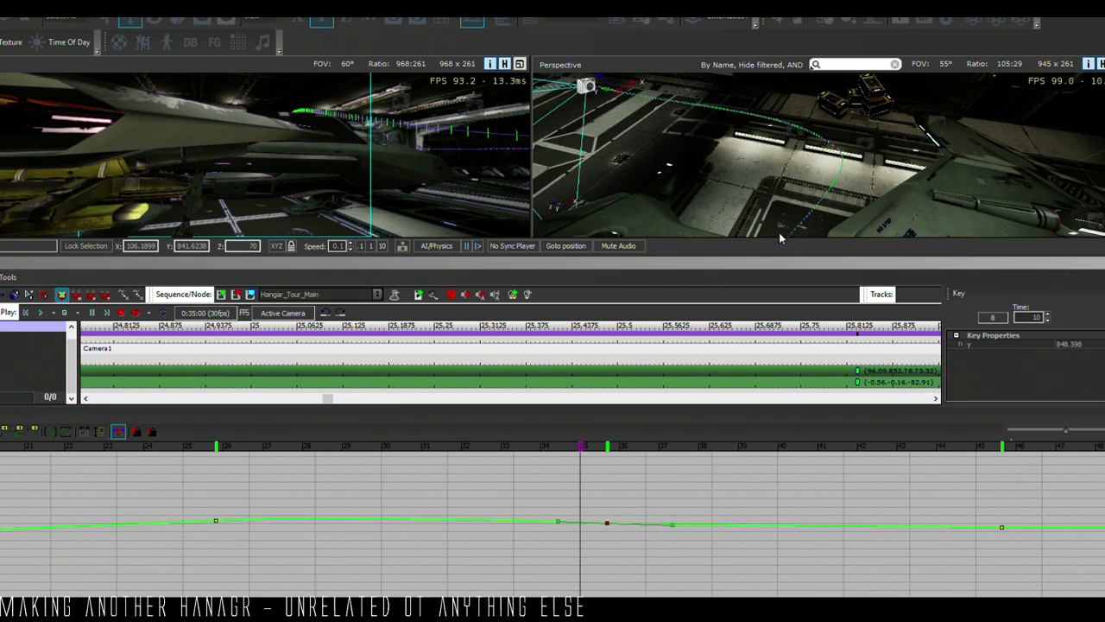
right_click_drag(780, 233, 860, 195)
right_click_drag(1046, 175, 988, 172)
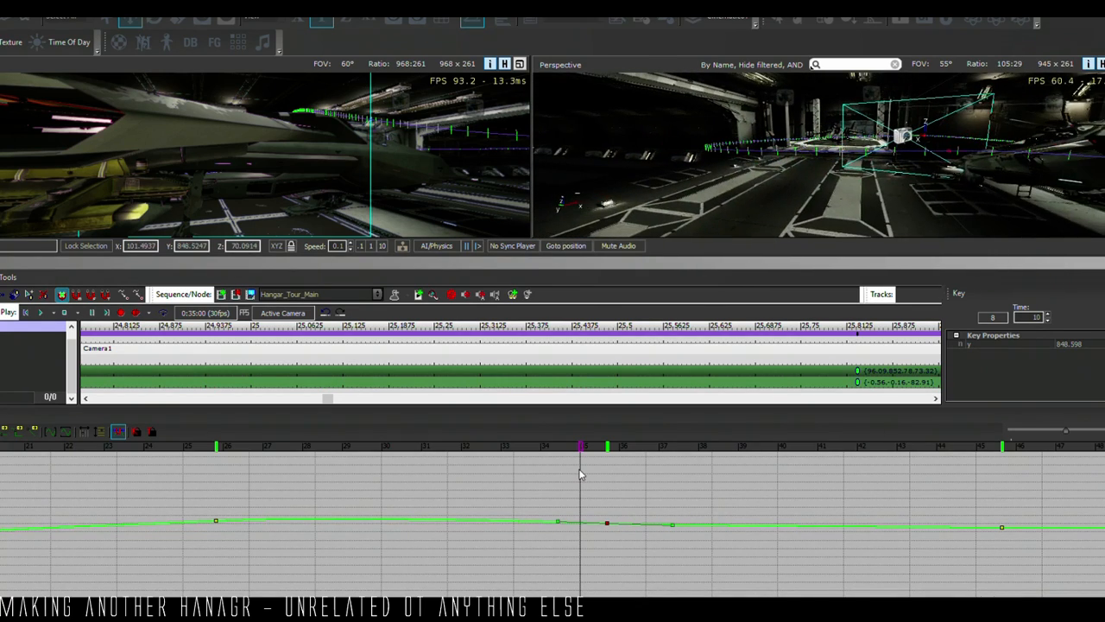
left_click_drag(480, 446, 637, 449)
Step: Zoom out the timeline, bring Camera1 into view, and scrub to about frame 39
key("w")
right_click_drag(771, 207, 885, 205)
scroll(737, 504, "down", 4)
scroll(737, 504, "down", 2)
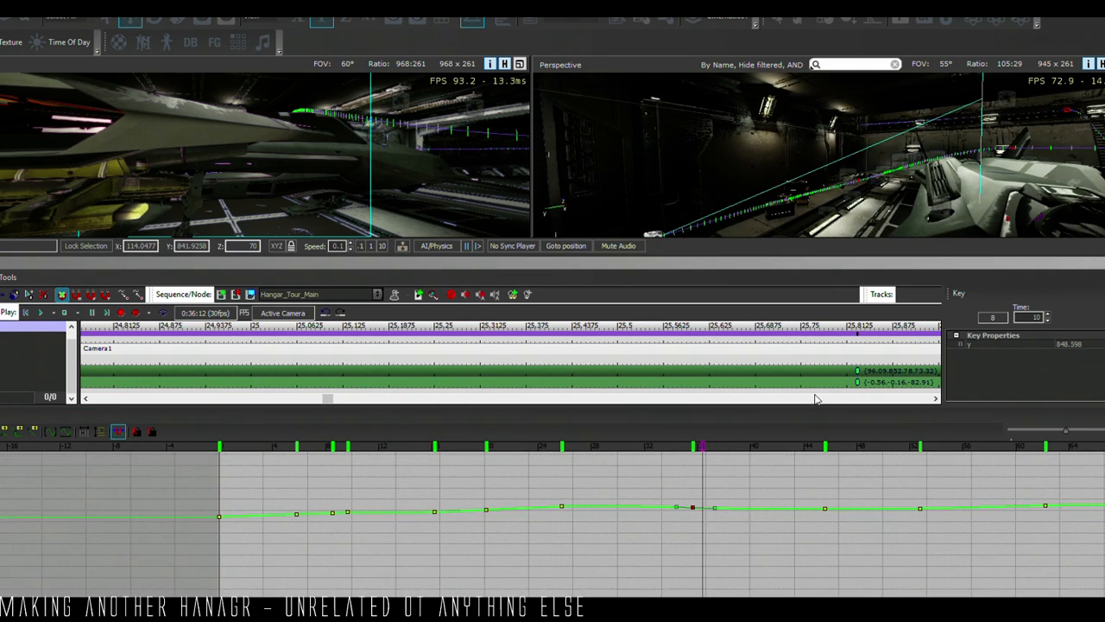
scroll(693, 360, "down", 5)
scroll(693, 360, "down", 6)
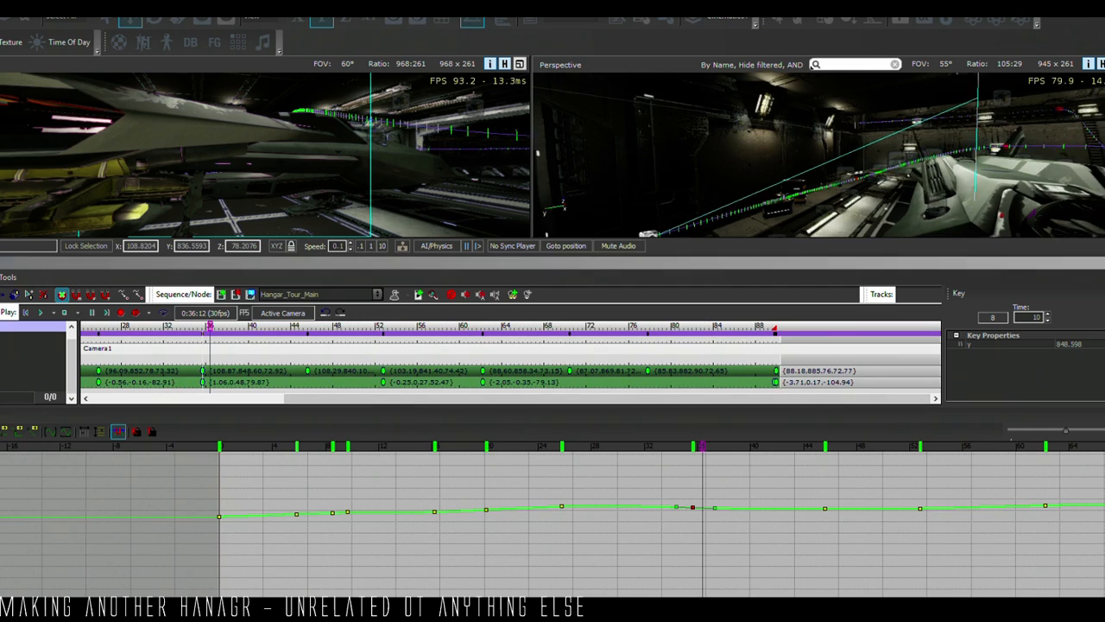
key("s")
right_click_drag(761, 207, 759, 217)
left_click_drag(276, 341, 412, 367)
Step: Slide Camera1's keys earlier on the track, placing them at about 48.9 and 63.2
left_click(308, 370)
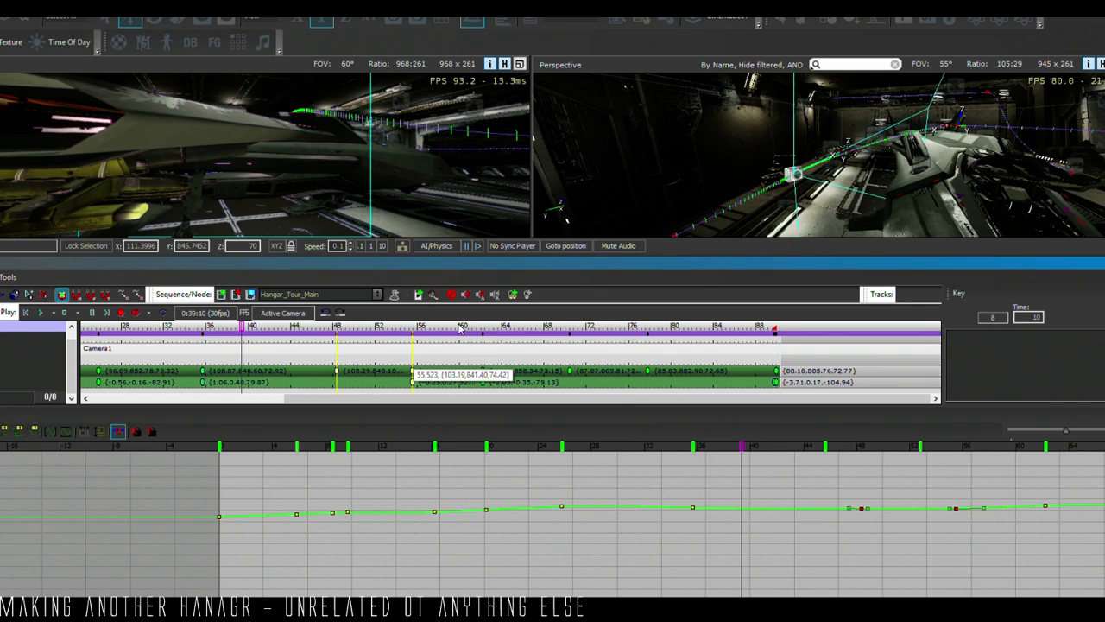
right_click_drag(752, 176, 736, 191)
scroll(735, 192, "down", 3)
left_click(312, 371)
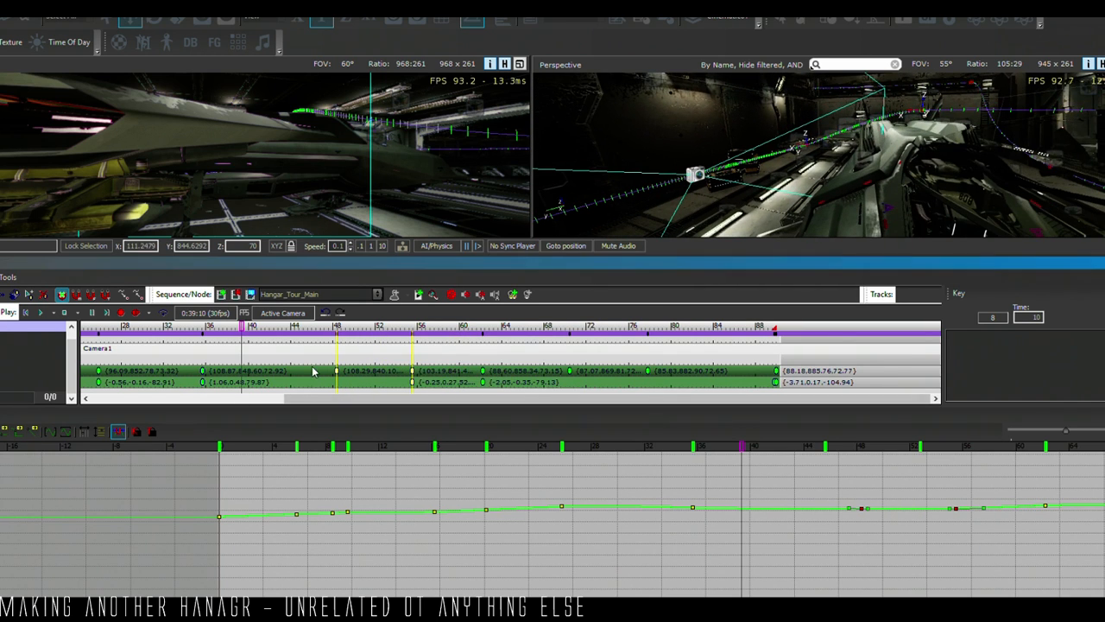
left_click(338, 371)
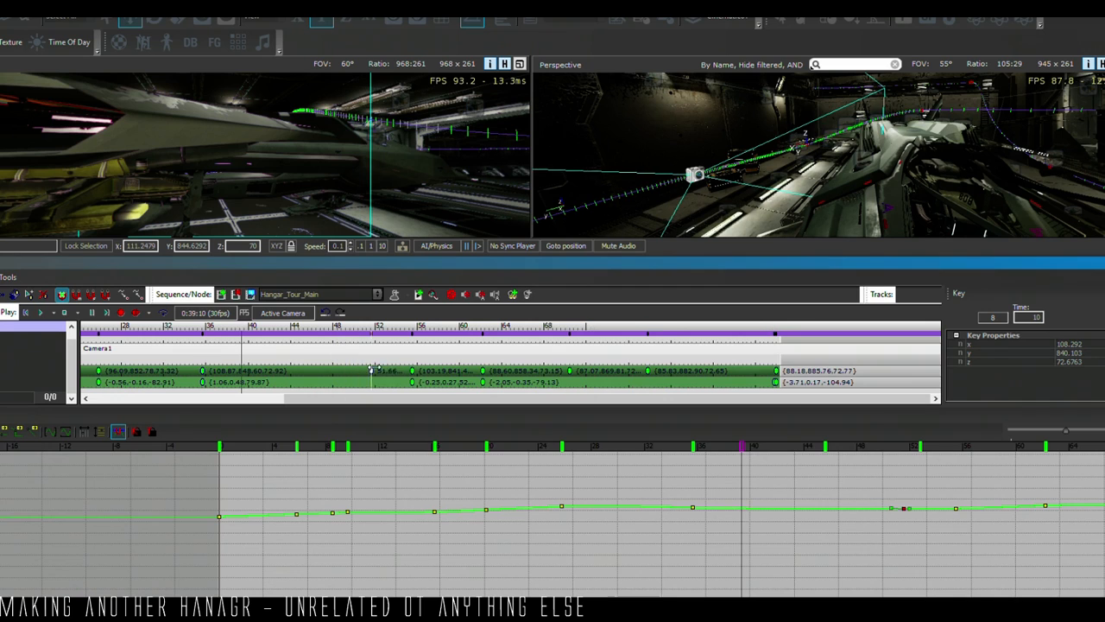
left_click_drag(372, 369, 290, 372)
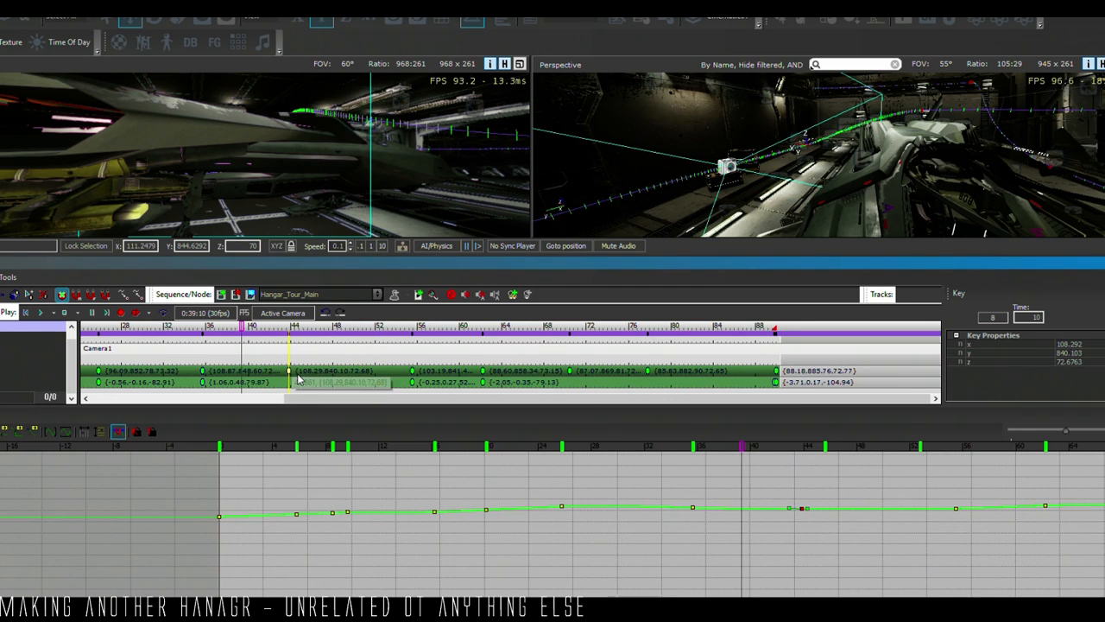
left_click_drag(441, 395, 393, 371)
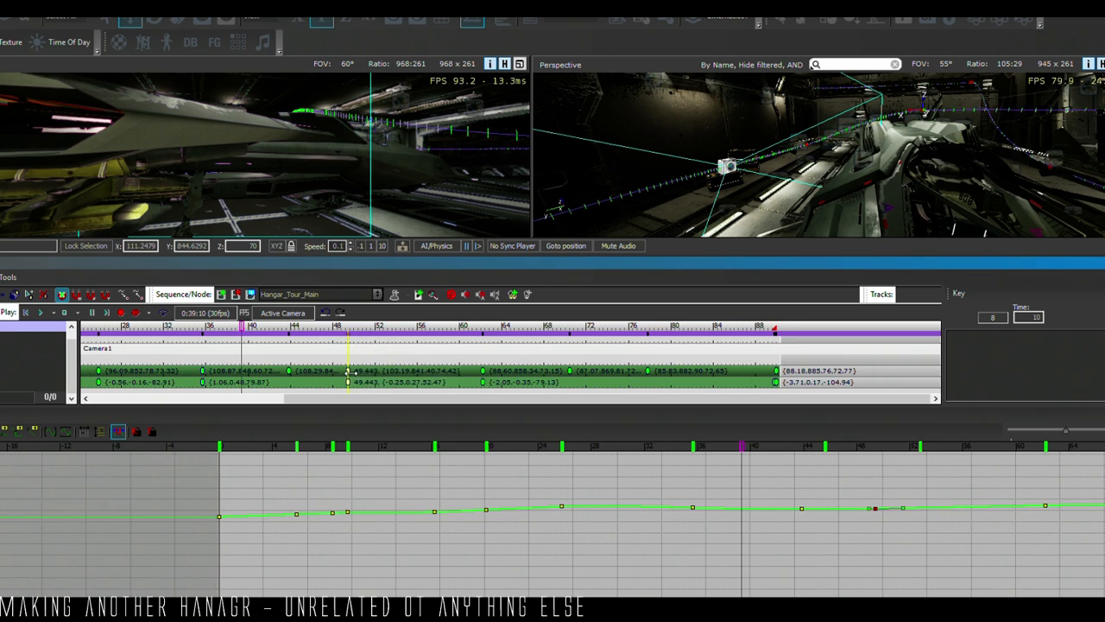
left_click_drag(350, 371, 341, 371)
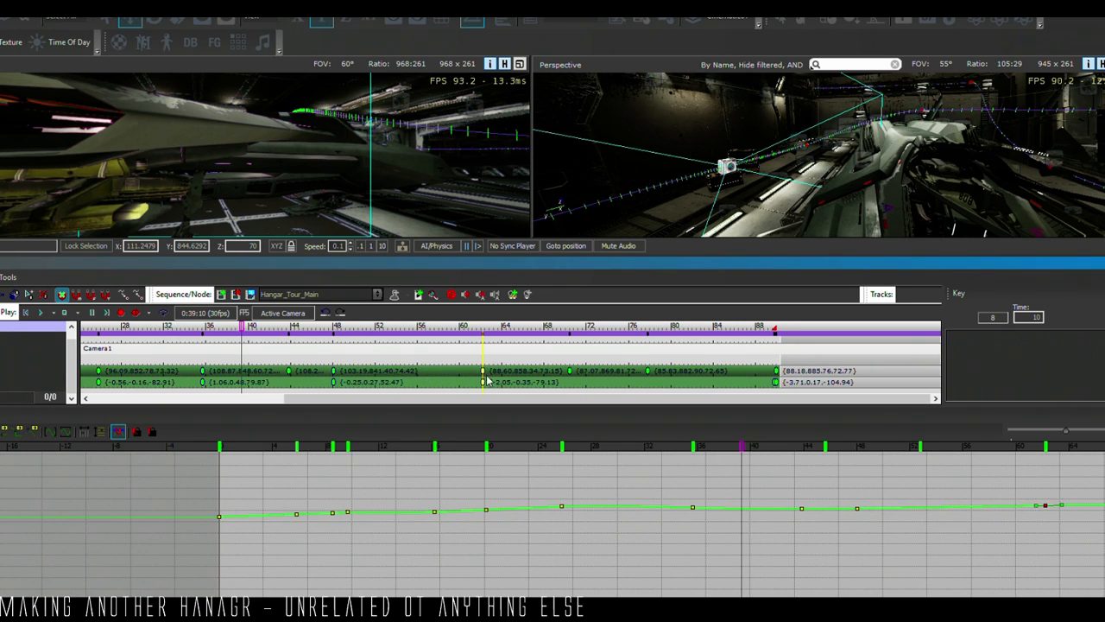
mouse_move(487, 380)
left_mouse_down()
mouse_move(441, 380)
mouse_move(501, 371)
left_mouse_up()
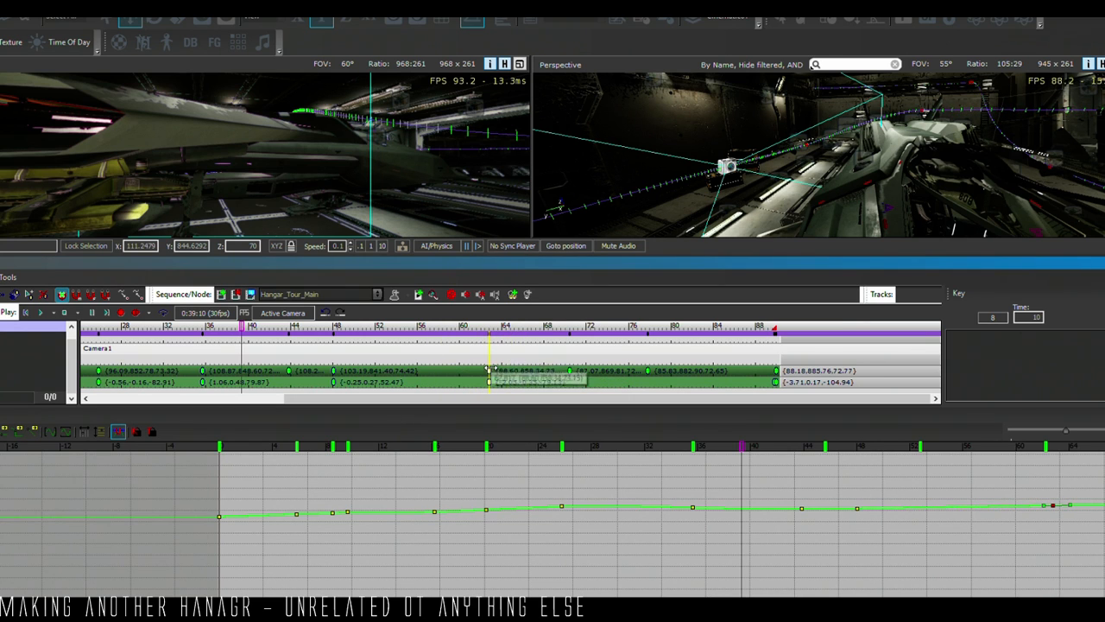
Step: Fly the perspective view along the camera path and scrub forward to preview the retimed move
right_click_drag(796, 145, 799, 172)
key("w")
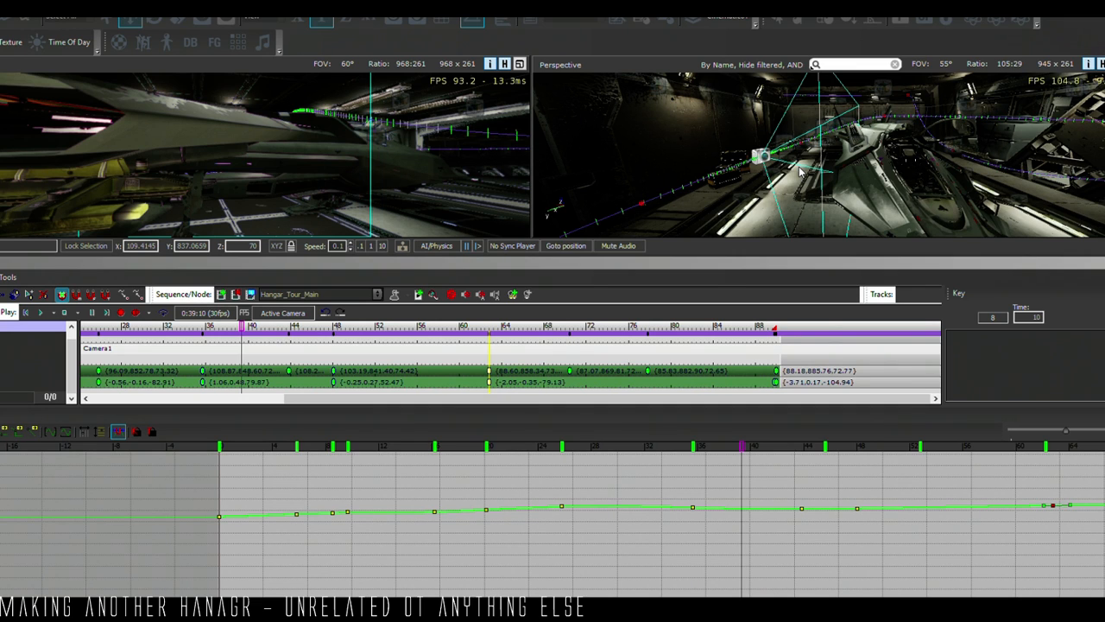
right_click_drag(797, 147, 801, 140)
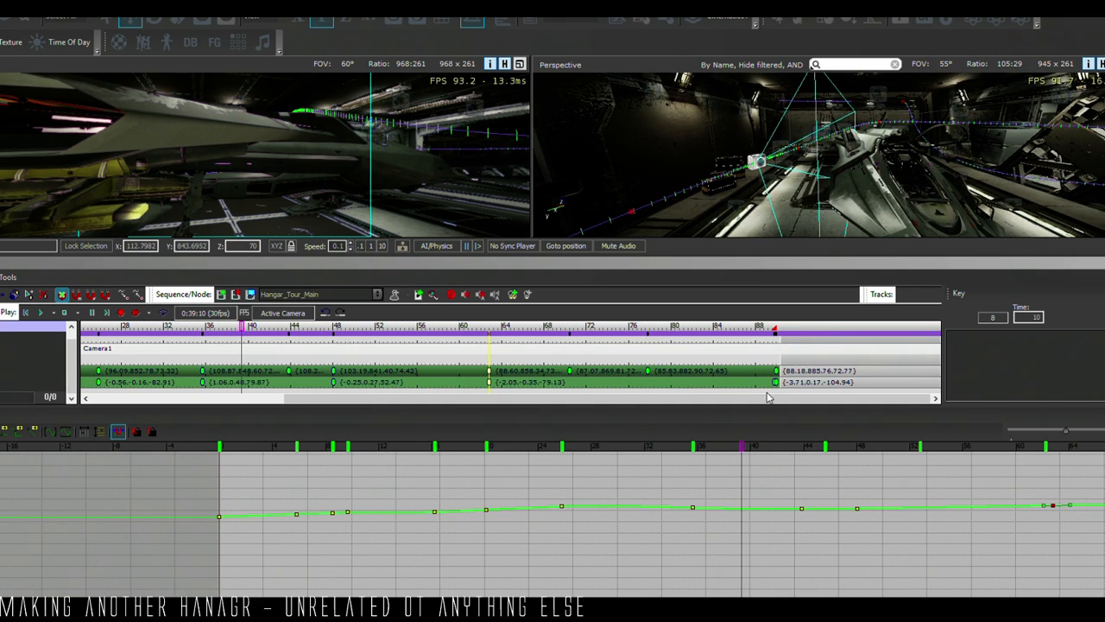
left_click_drag(749, 449, 720, 476)
Step: Play the sequence from about frame 31, then fly back and select Camera1 in the hangar
left_click(727, 217)
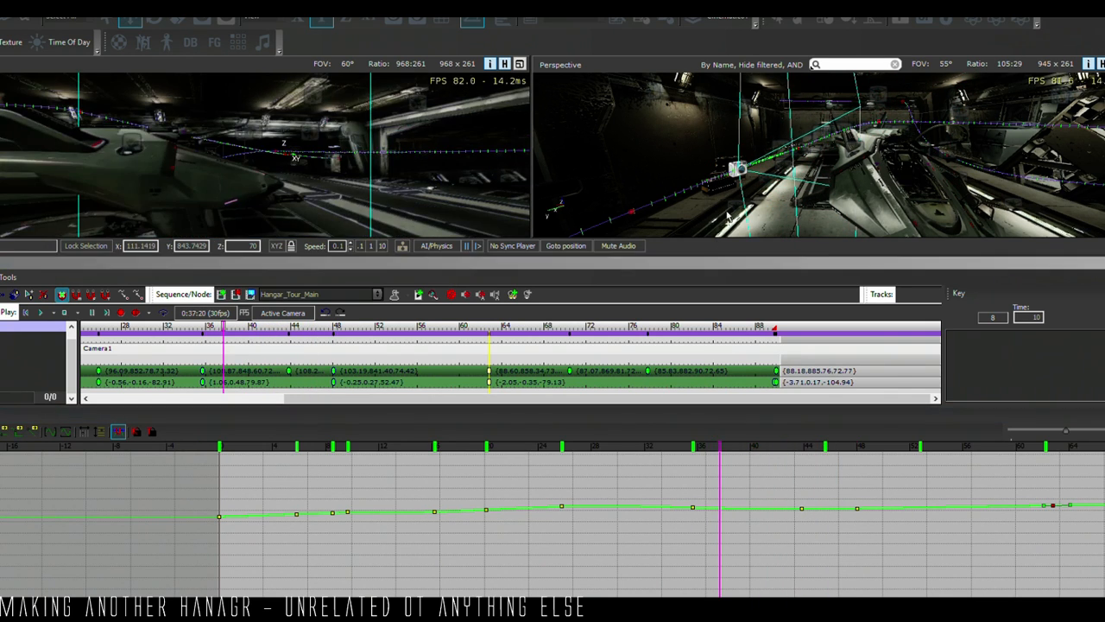
left_click_drag(545, 458, 615, 456)
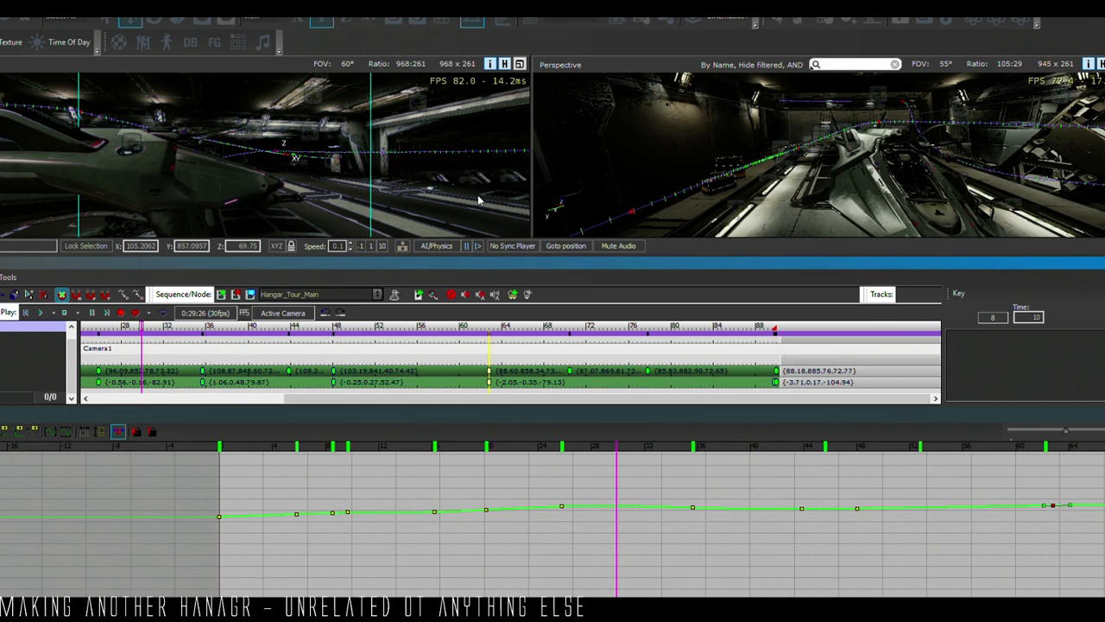
left_click(478, 200)
left_click(530, 447)
key("space")
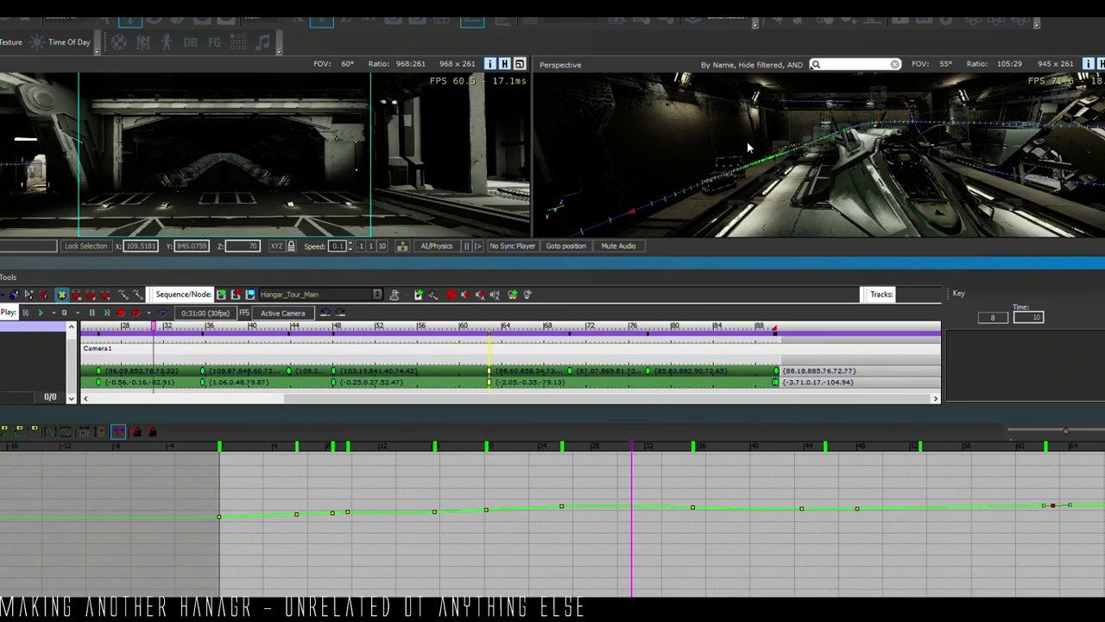
right_click_drag(748, 147, 753, 176)
left_click(889, 167)
Step: Rotate Camera1 around Z at its key near frame 63 to re-aim the shot
key("3")
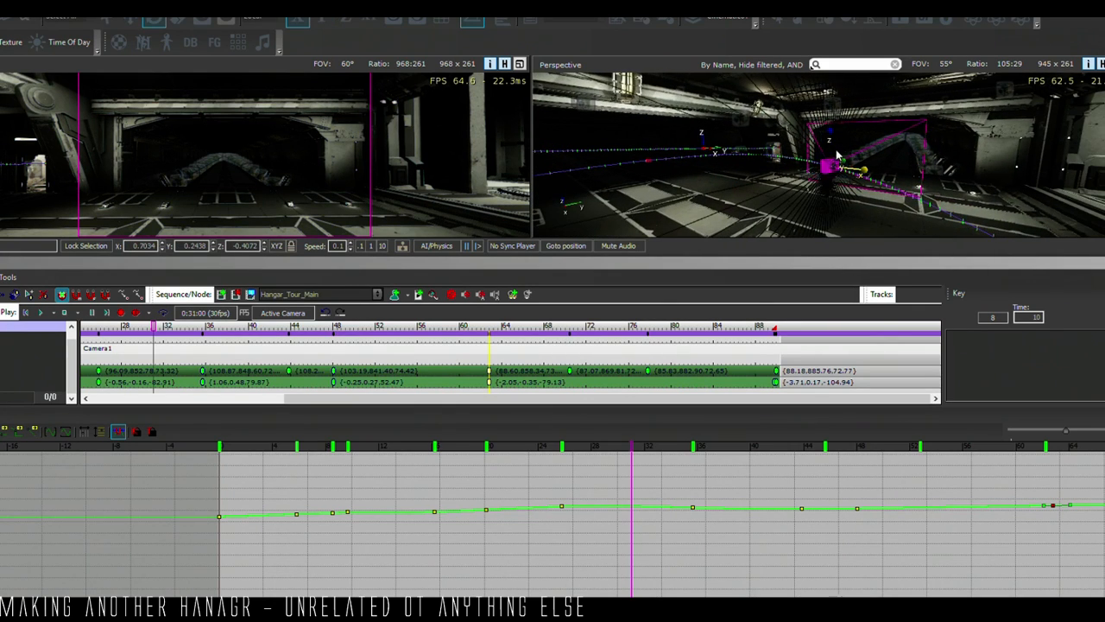
right_click_drag(835, 155, 812, 164)
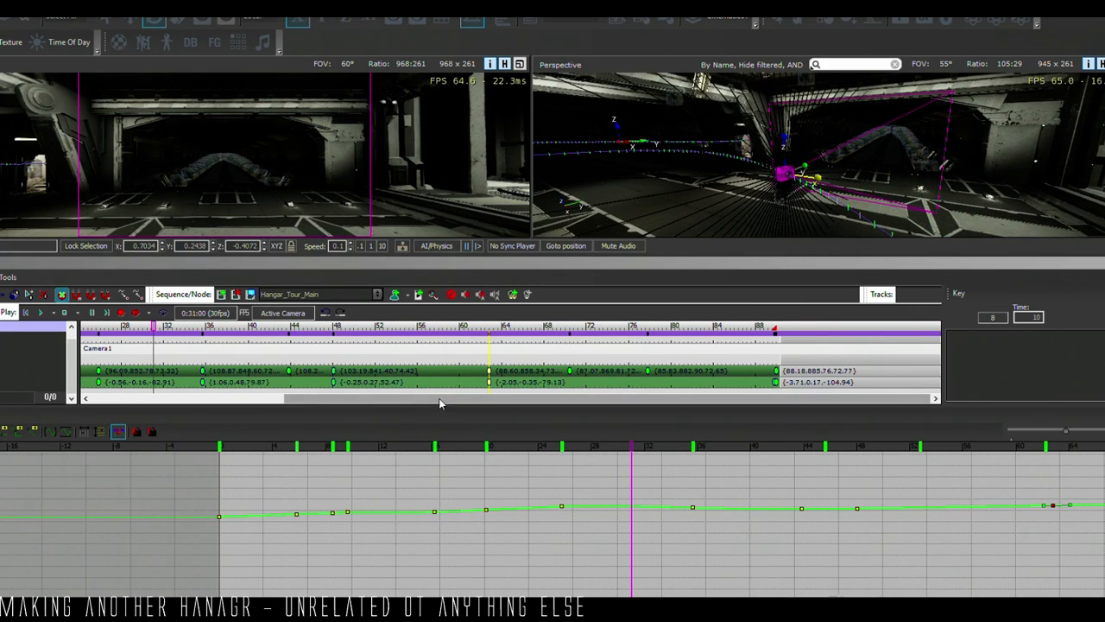
left_click(488, 381)
scroll(713, 203, "up", 2)
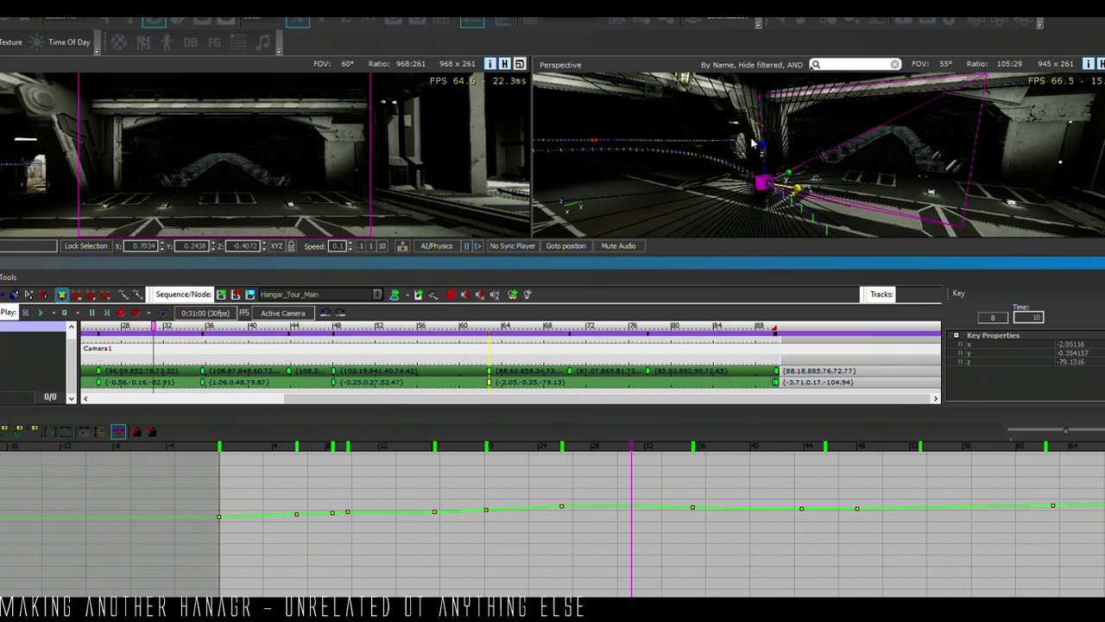
left_click(761, 149)
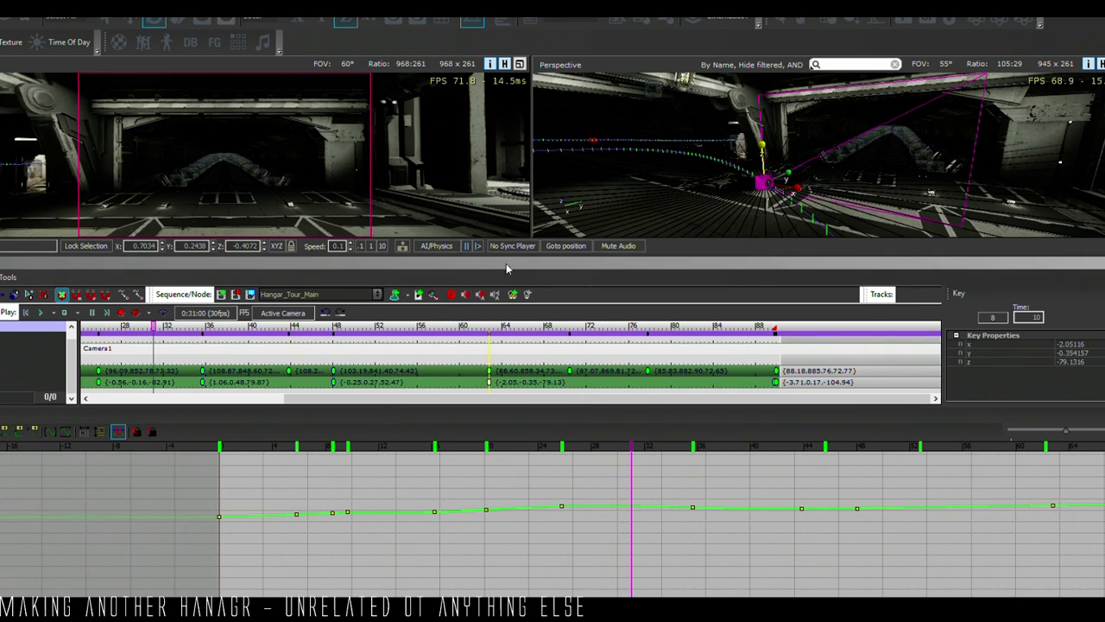
left_click_drag(765, 156, 750, 185)
right_click_drag(842, 187, 845, 156)
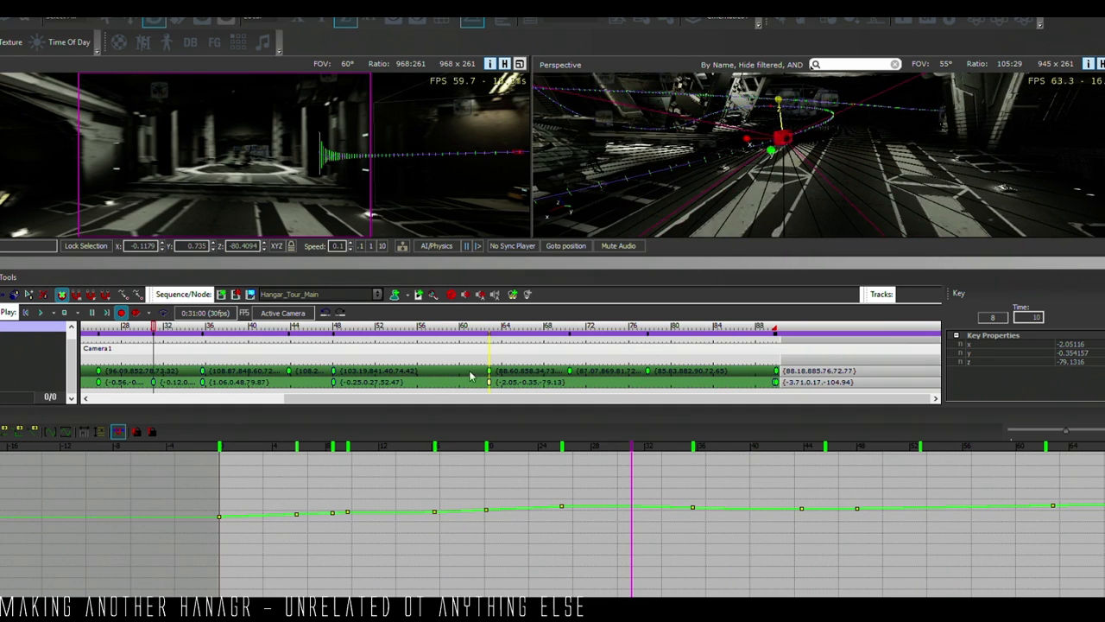
Step: Play the sequence, restart playback from about frame 17, and select another hangar object
left_click(442, 327)
key("space")
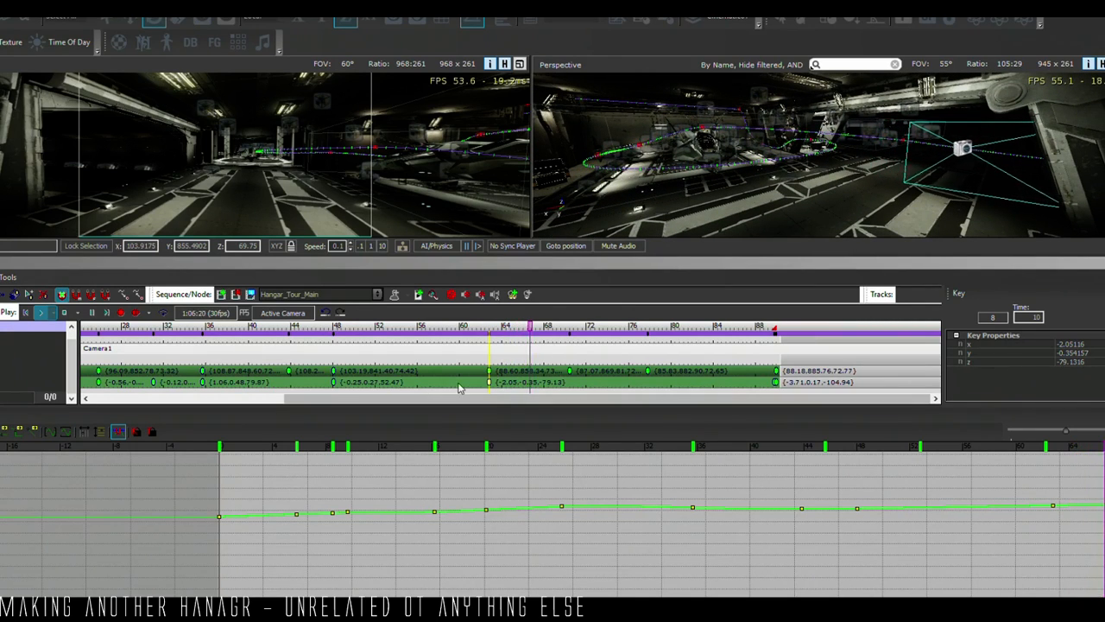
scroll(314, 346, "down", 3)
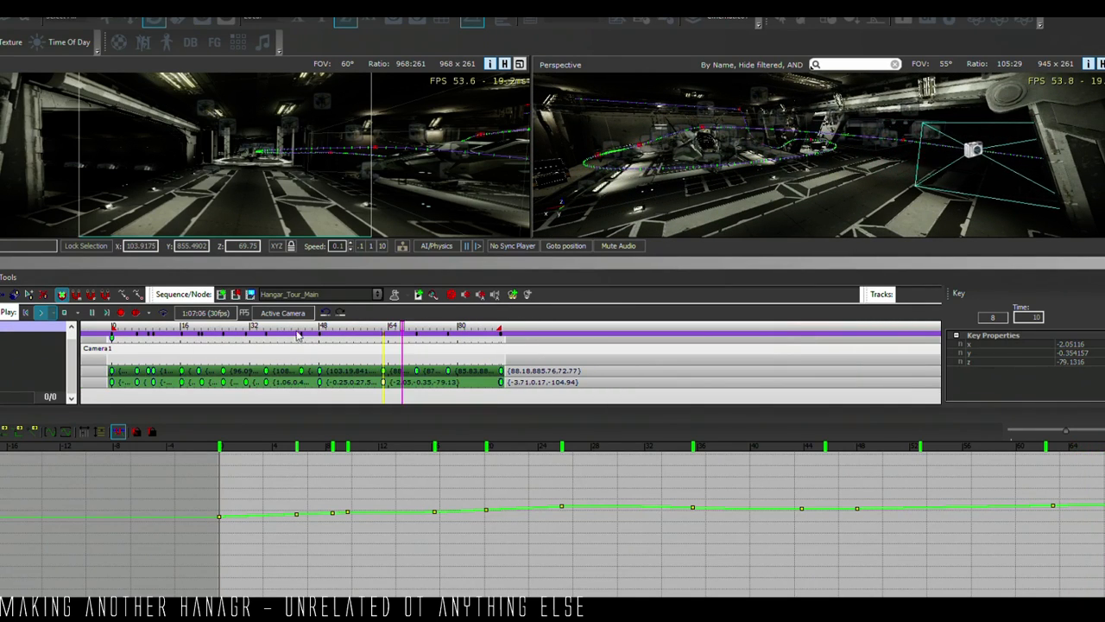
left_click(230, 324)
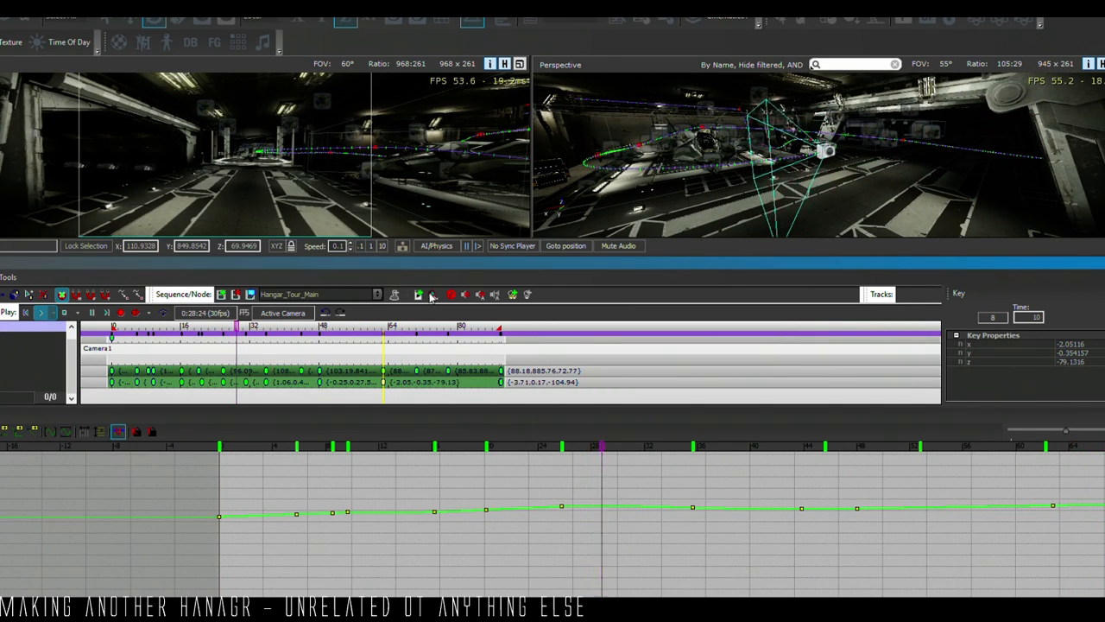
left_click(189, 325)
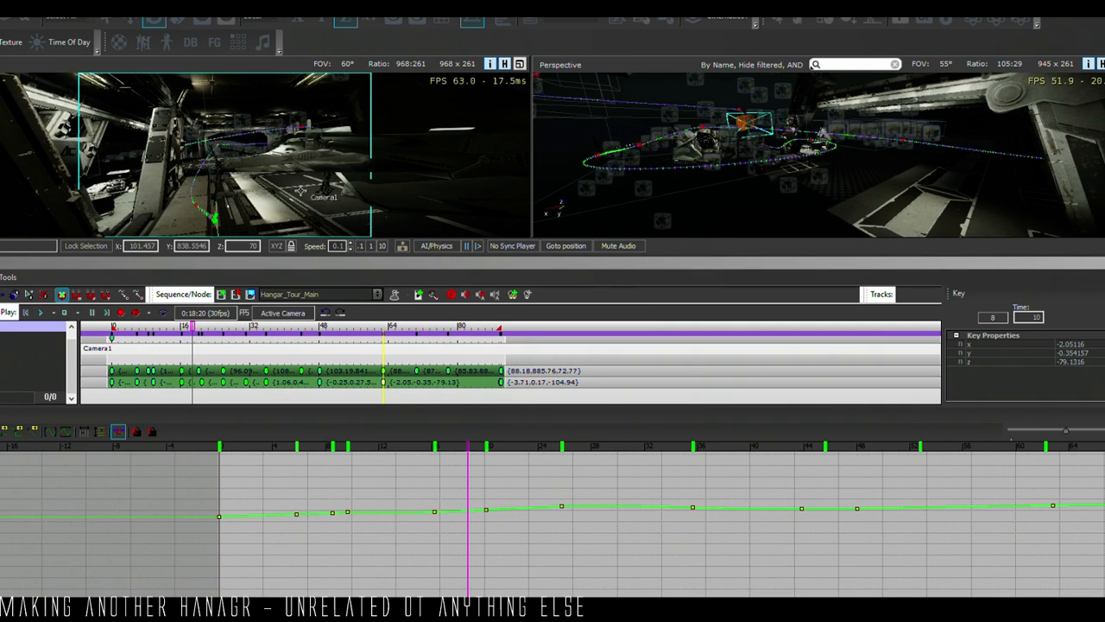
left_click(296, 192)
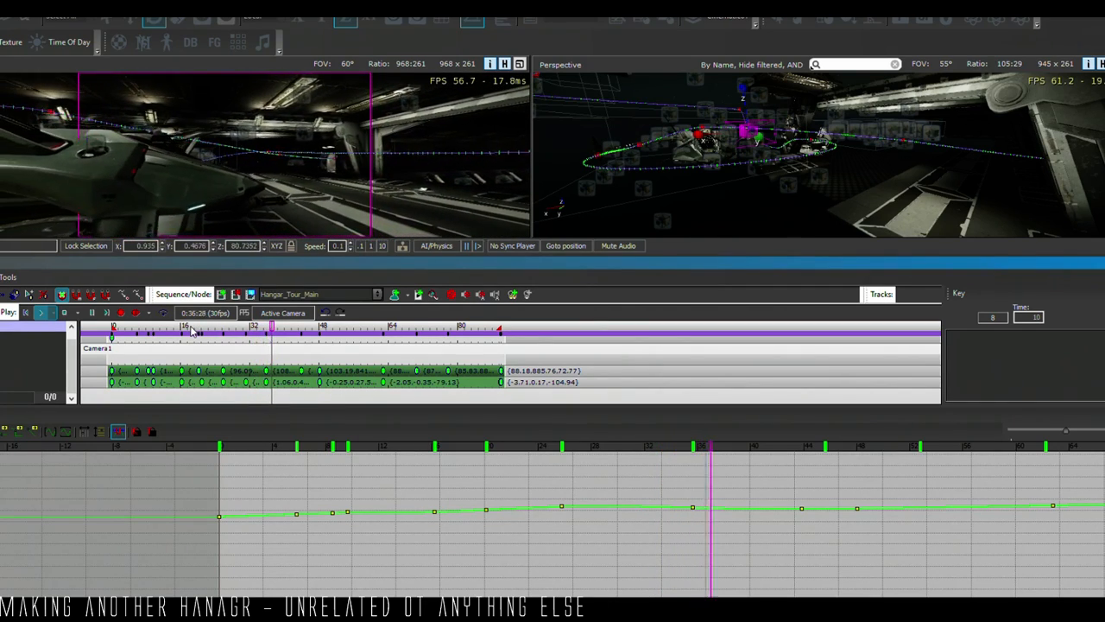
Step: Stop playback, pull the view back to Camera1, and set the time to about frame 33
key("space")
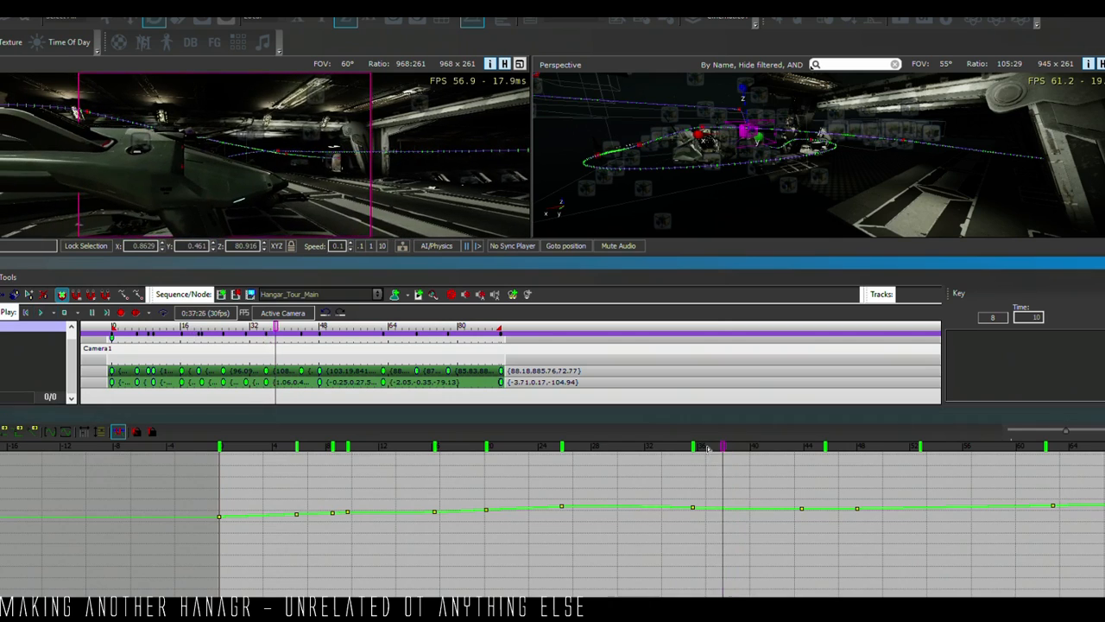
right_click_drag(762, 201, 788, 201)
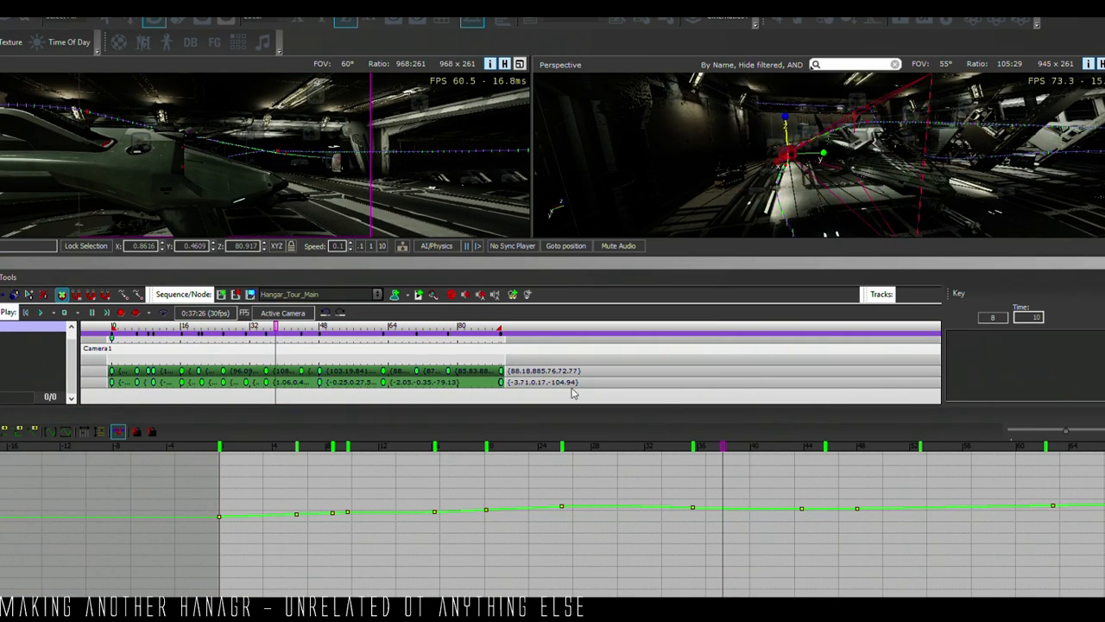
left_click_drag(716, 450, 662, 447)
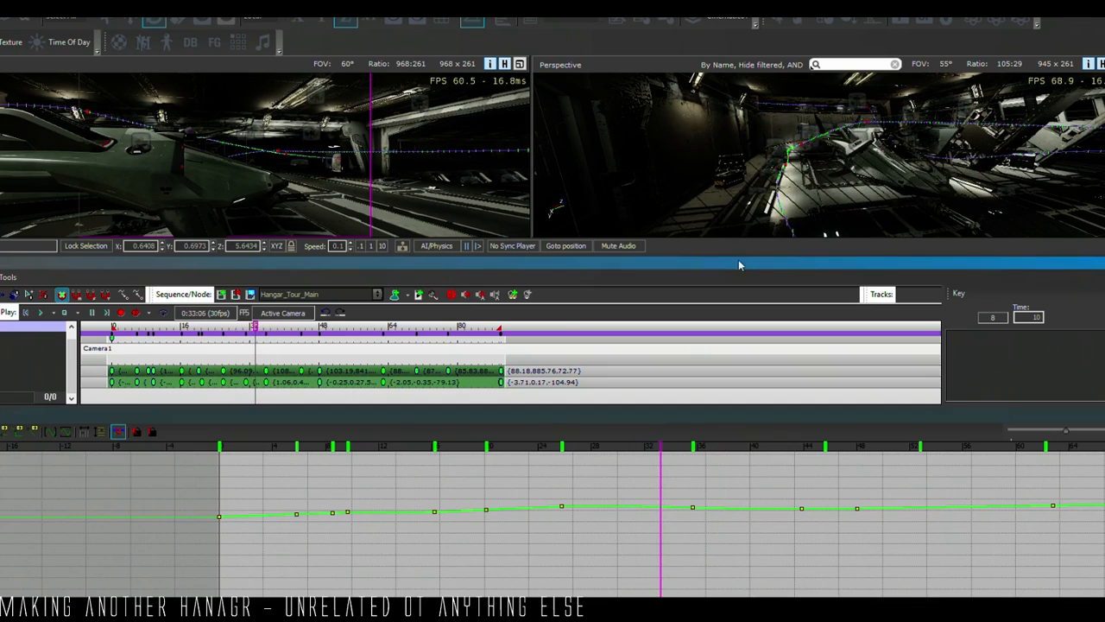
right_click_drag(766, 180, 761, 221)
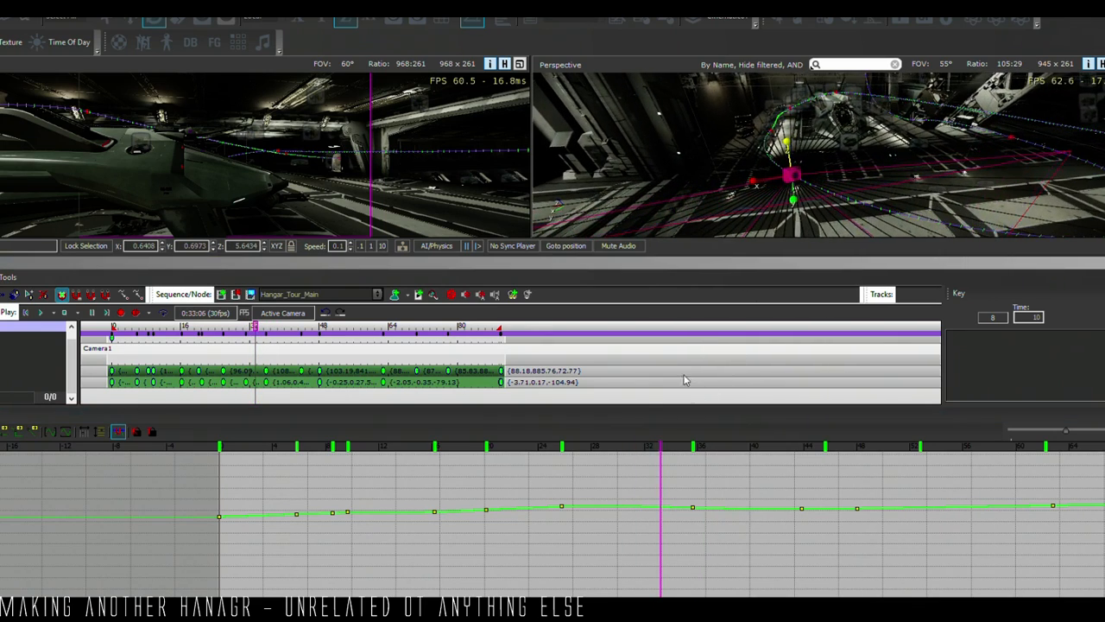
left_click_drag(596, 450, 692, 451)
Step: Show Camera1's rotation curves, lower the blue curve's peak key, flatten its tangent, and replay
left_click(94, 371)
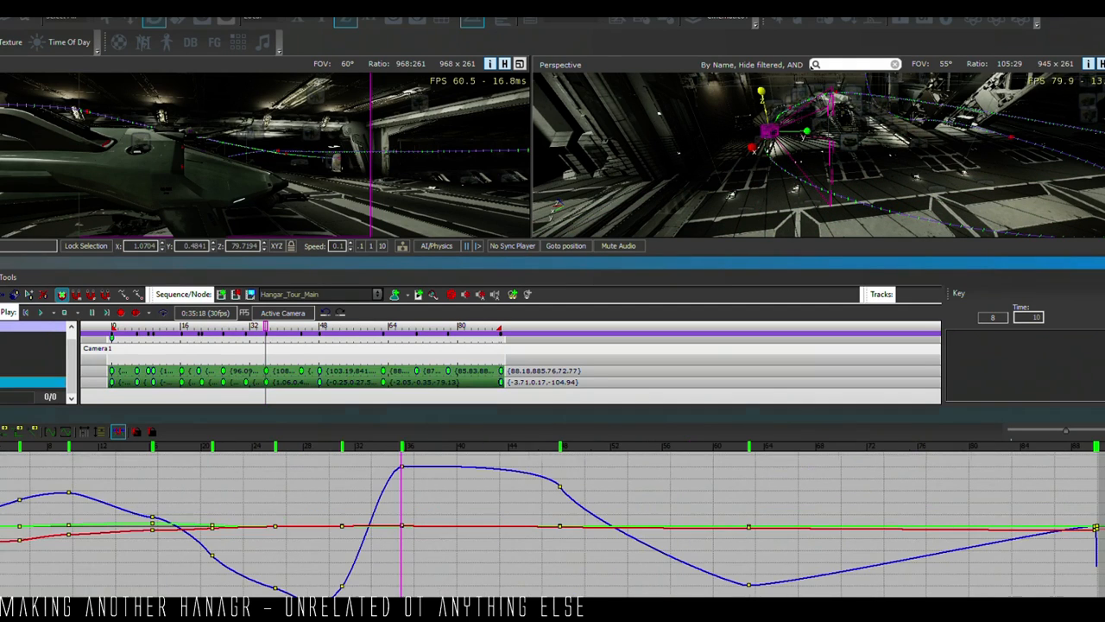
left_click(556, 499)
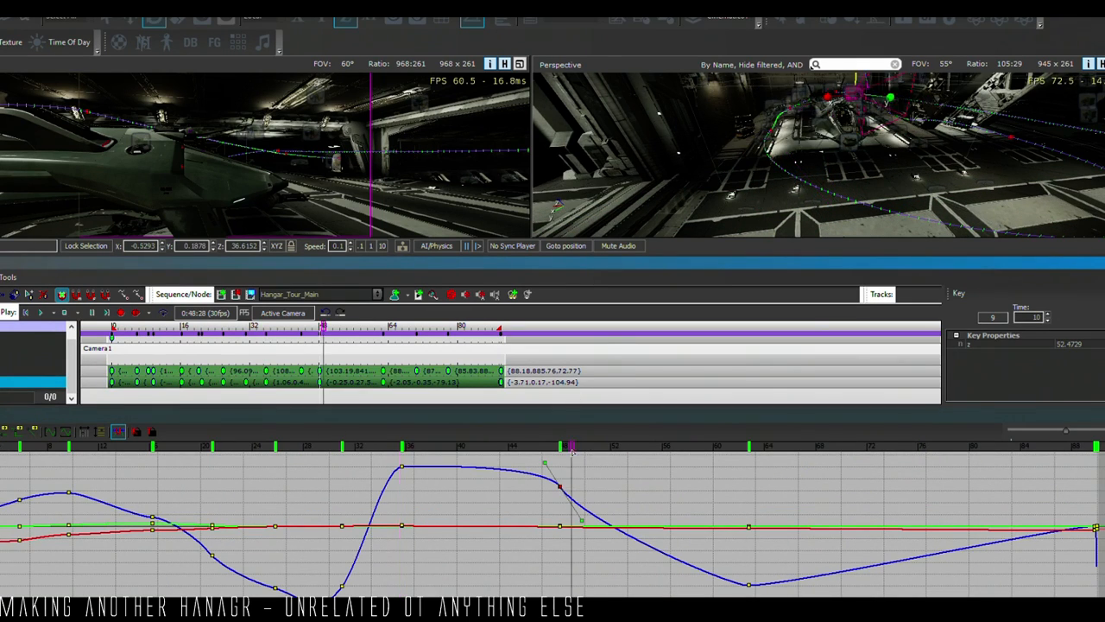
left_click_drag(572, 449, 416, 569)
left_click_drag(561, 487, 552, 587)
middle_click_drag(613, 581, 627, 519)
left_click_drag(584, 562, 602, 525)
left_click(316, 448)
key("space")
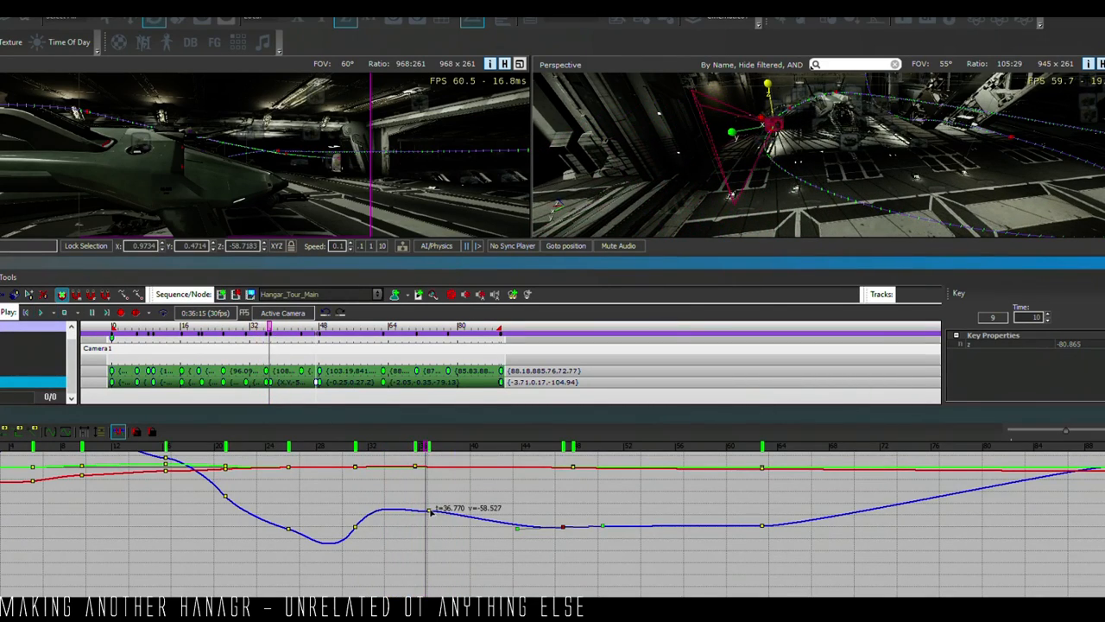
Step: At about 0:36:20, rotate Camera1 to re-aim the shot, then undo the rotation
scroll(429, 510, "up", 5)
left_click_drag(372, 446, 389, 446)
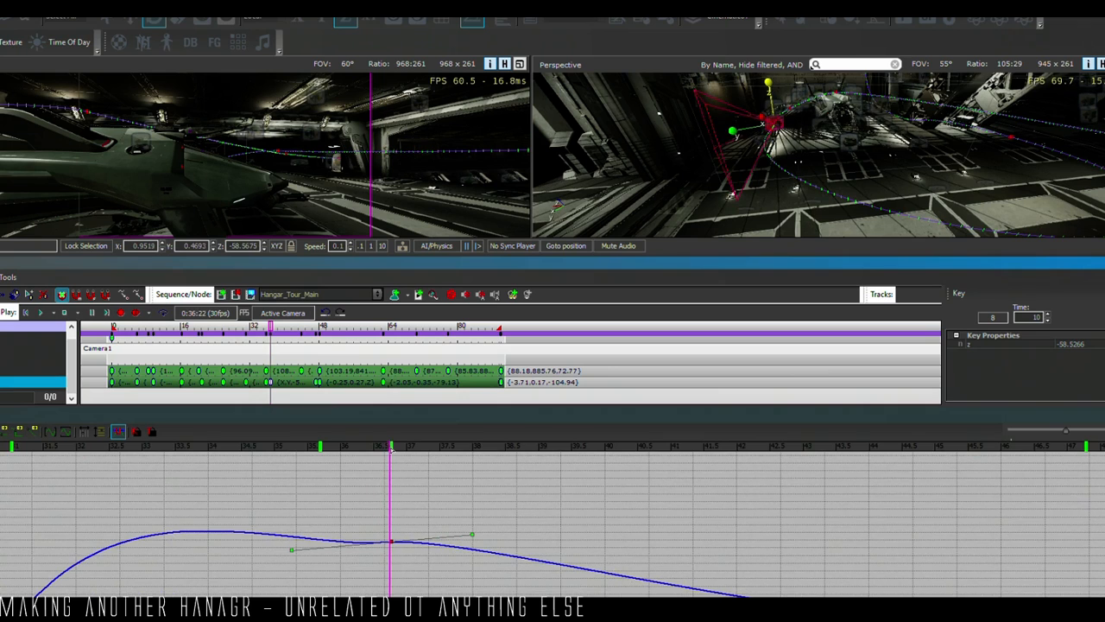
key("w")
right_click_drag(789, 216, 787, 201)
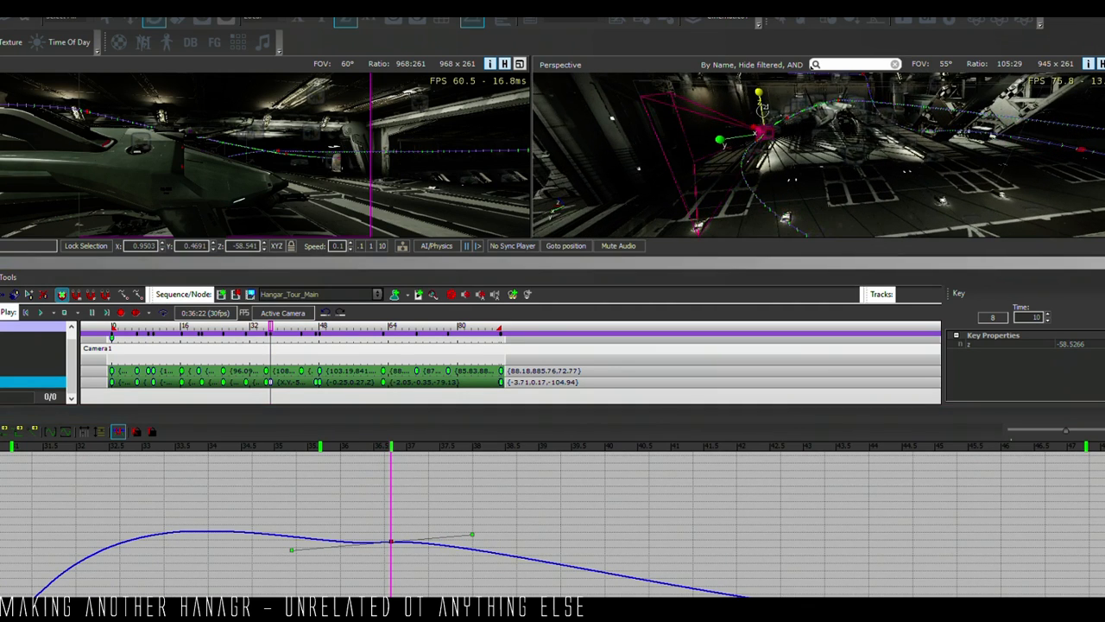
left_click_drag(761, 112, 765, 120)
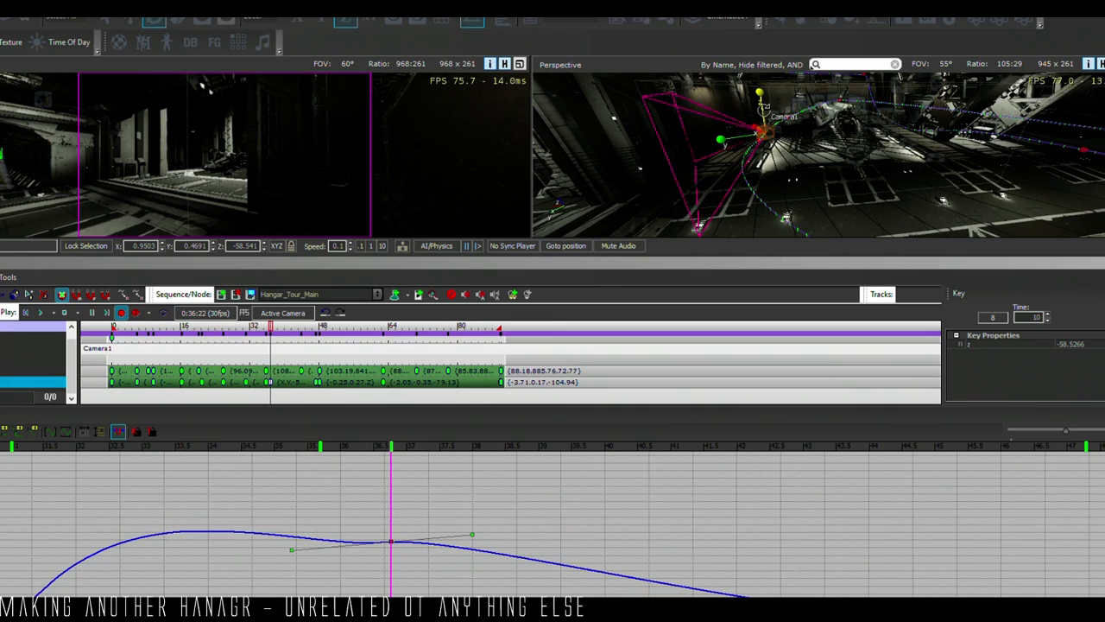
left_click_drag(758, 128, 713, 248)
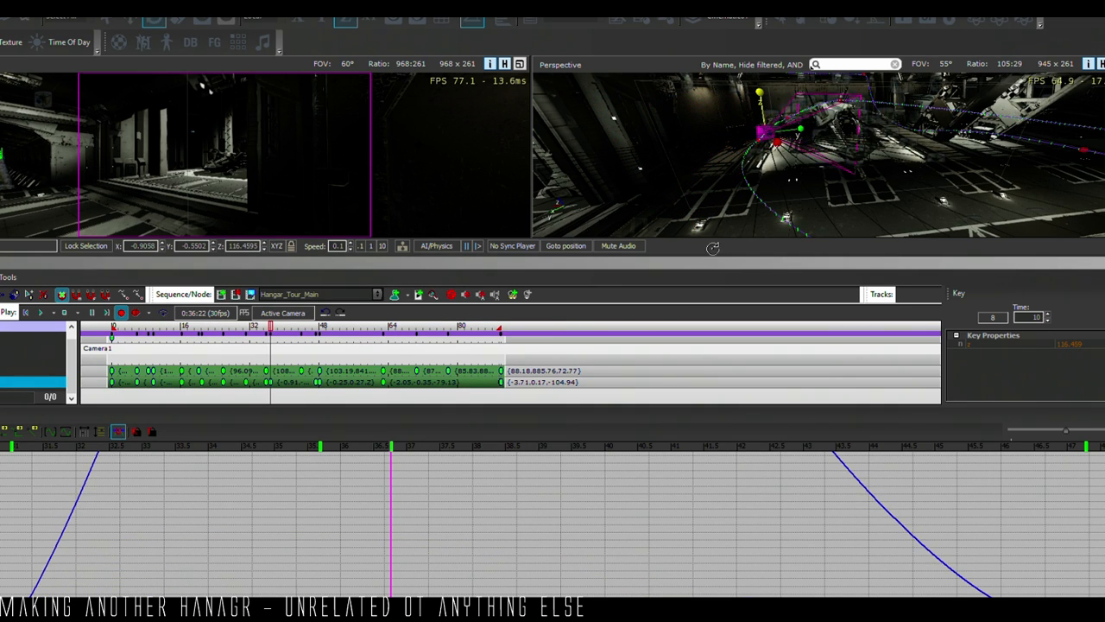
scroll(610, 490, "down", 9)
middle_click_drag(617, 505, 620, 547)
left_click(540, 446)
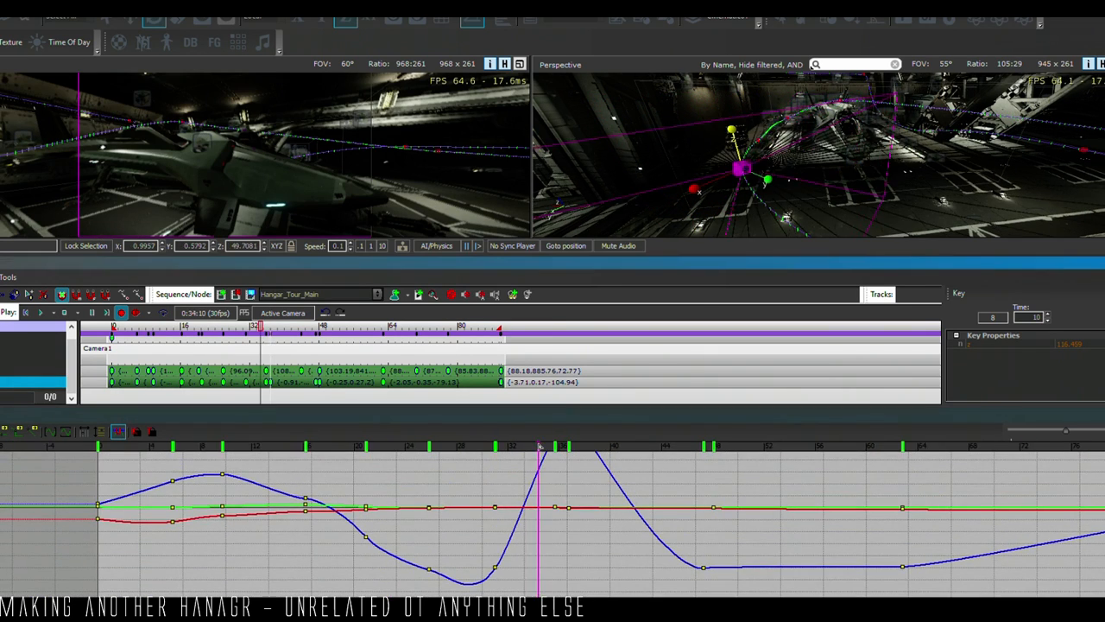
mouse_move(540, 446)
left_mouse_down()
mouse_move(560, 447)
mouse_move(548, 448)
left_mouse_up()
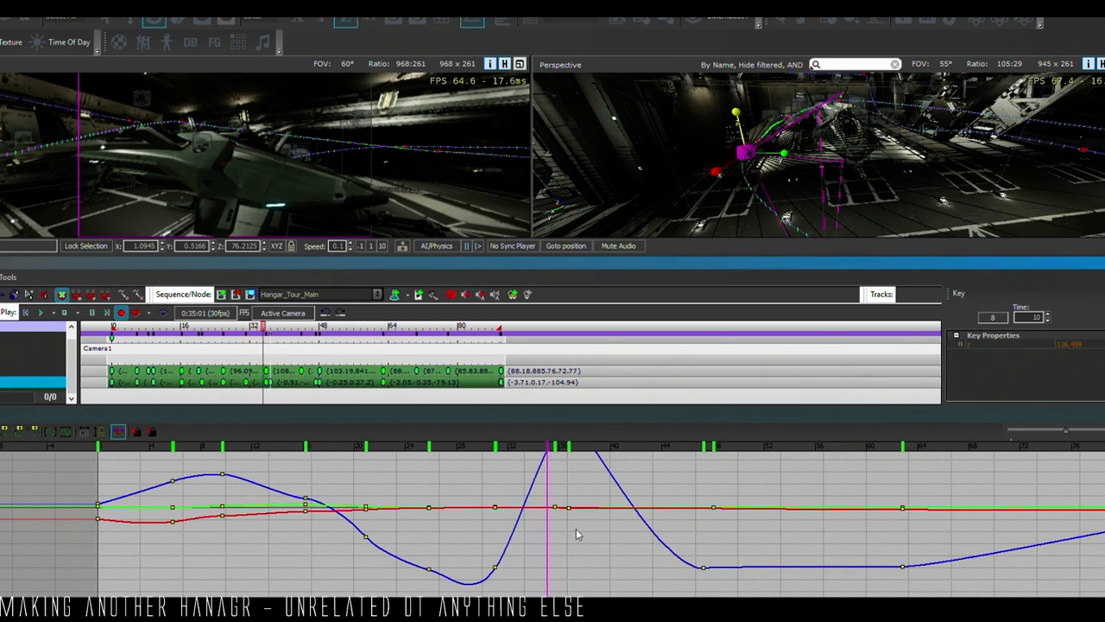
key("ctrl+z")
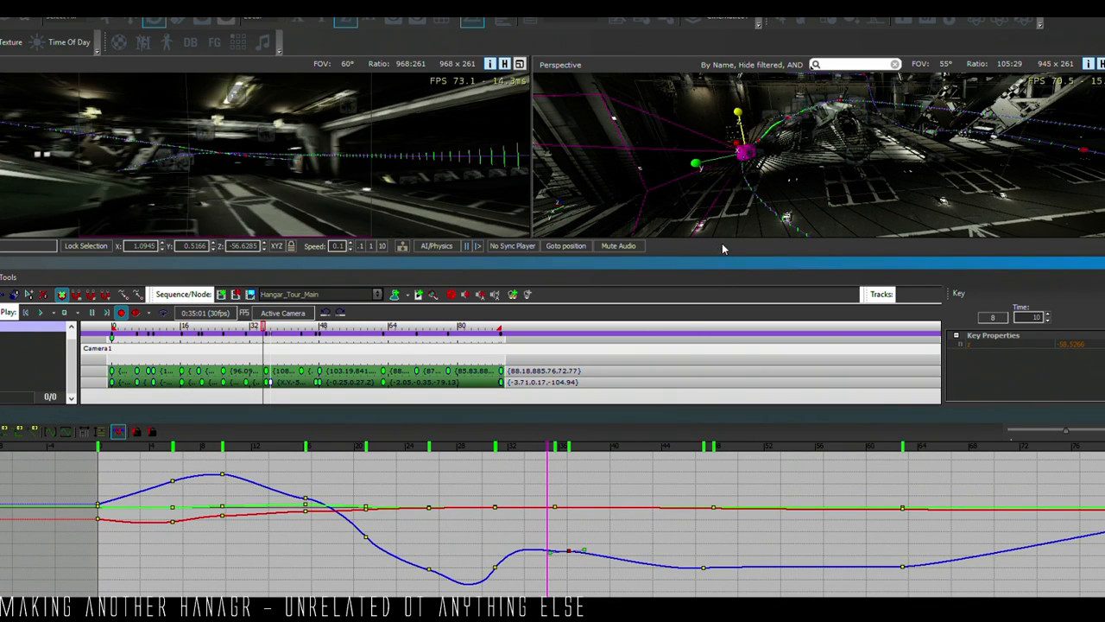
Step: Re-aim Camera1 at 0:36:21 and drag the blue-curve key near frame 39 to about -72
left_click(568, 446)
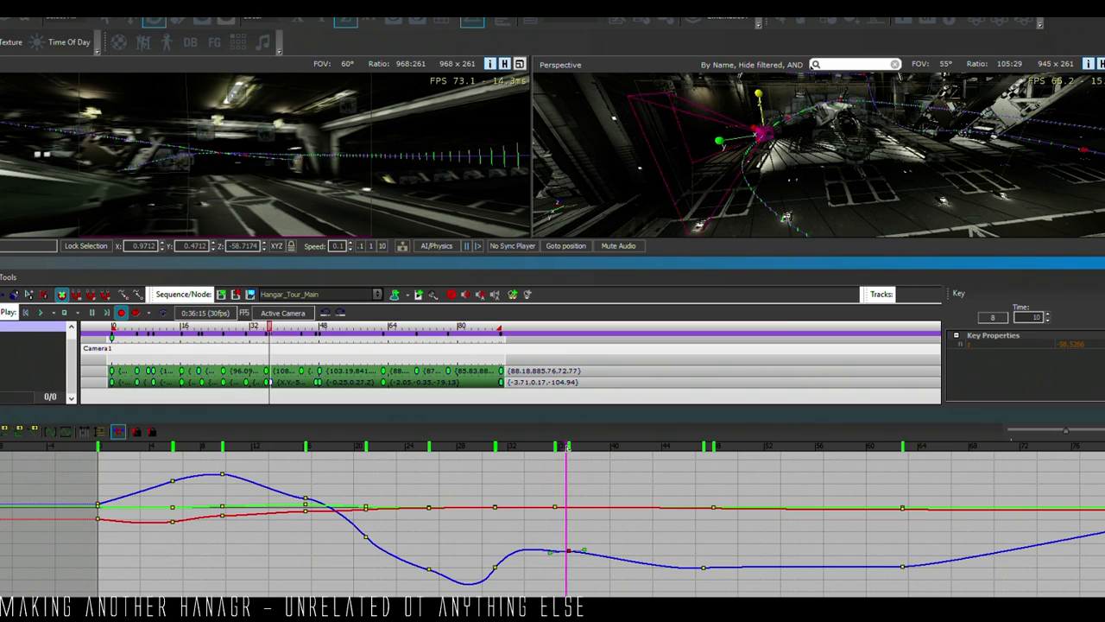
left_click_drag(756, 112, 754, 176)
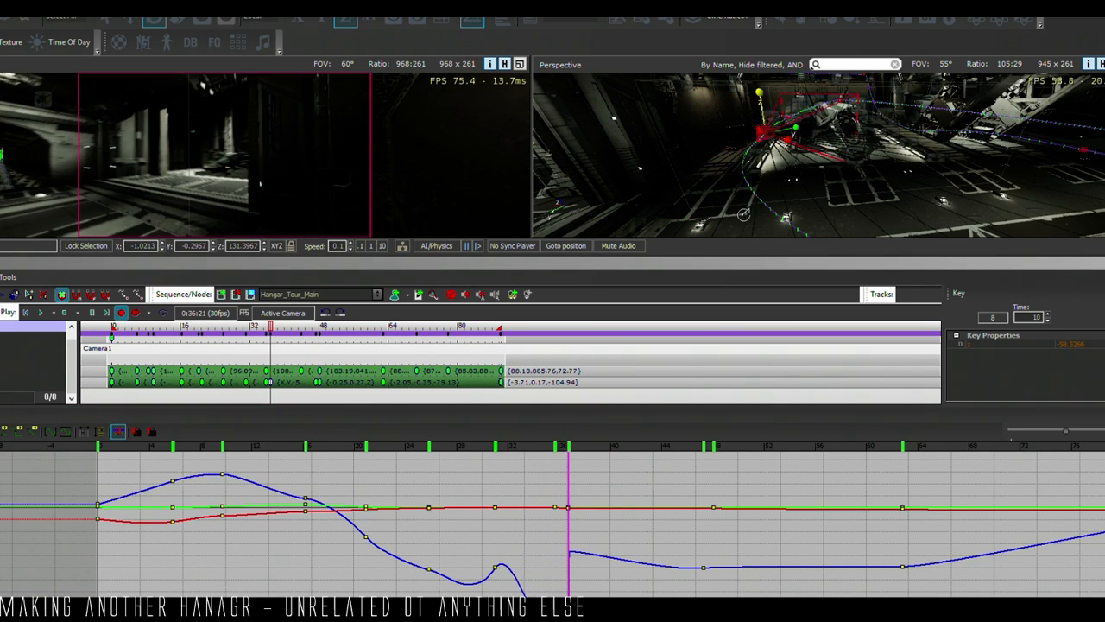
mouse_move(569, 446)
left_mouse_down()
mouse_move(583, 446)
mouse_move(568, 438)
mouse_move(540, 452)
mouse_move(579, 450)
left_mouse_up()
left_click(608, 528)
scroll(579, 500, "down", 5)
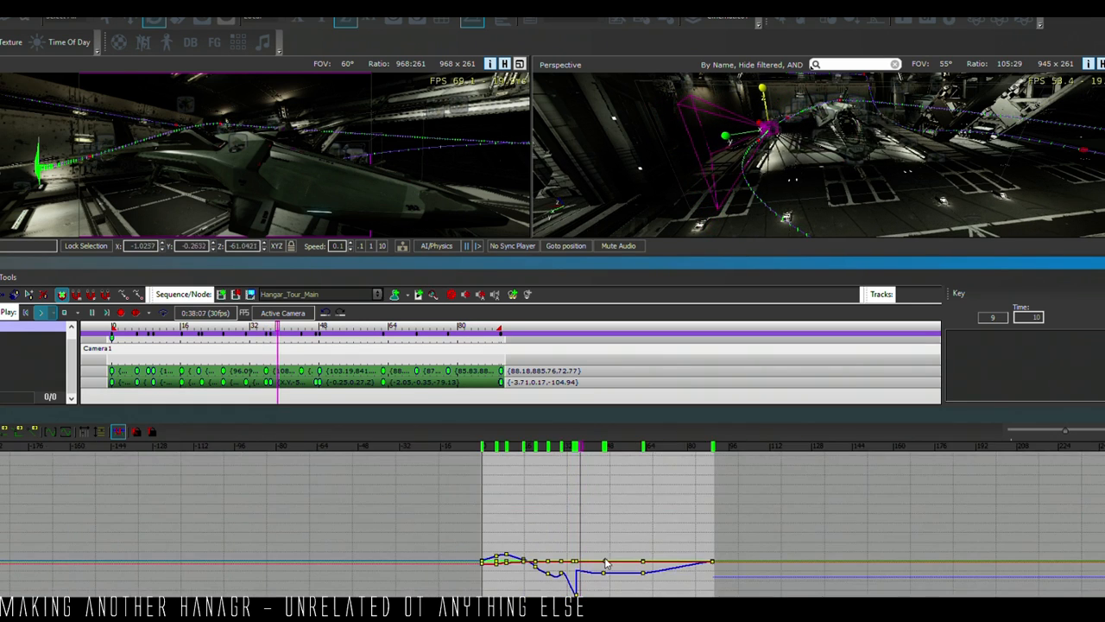
left_click(612, 554)
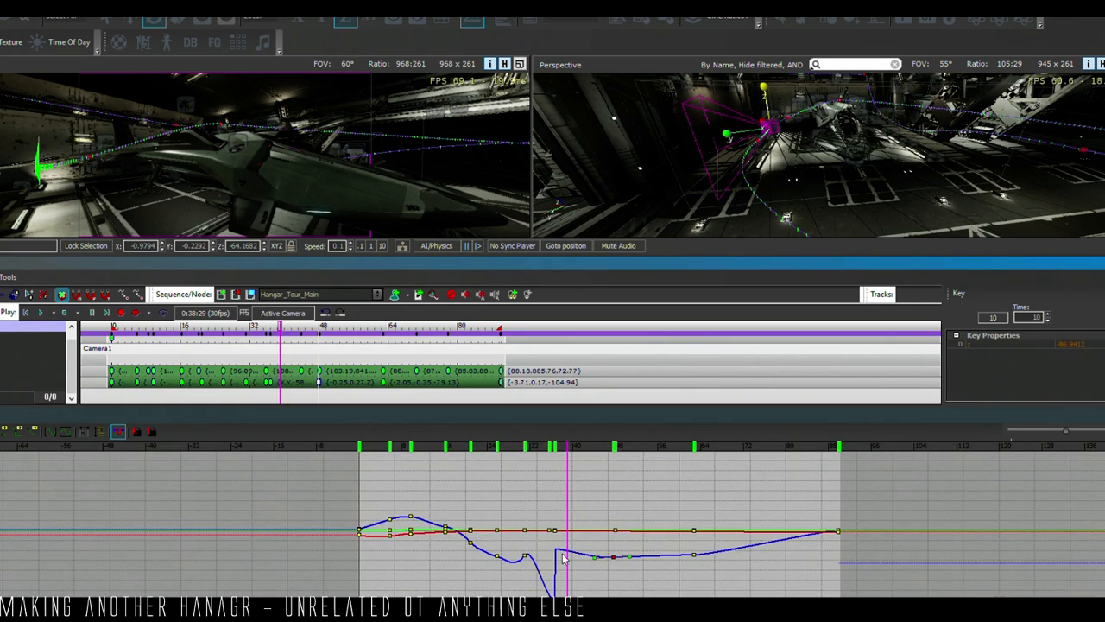
scroll(560, 565, "up", 5)
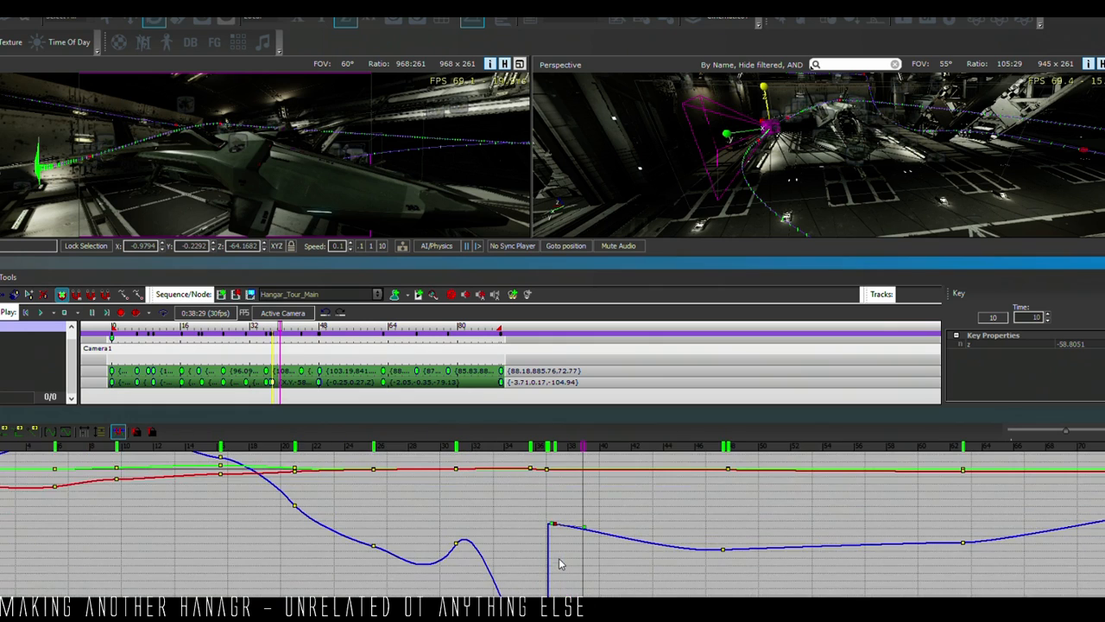
left_click_drag(553, 497, 601, 516)
scroll(577, 565, "up", 3)
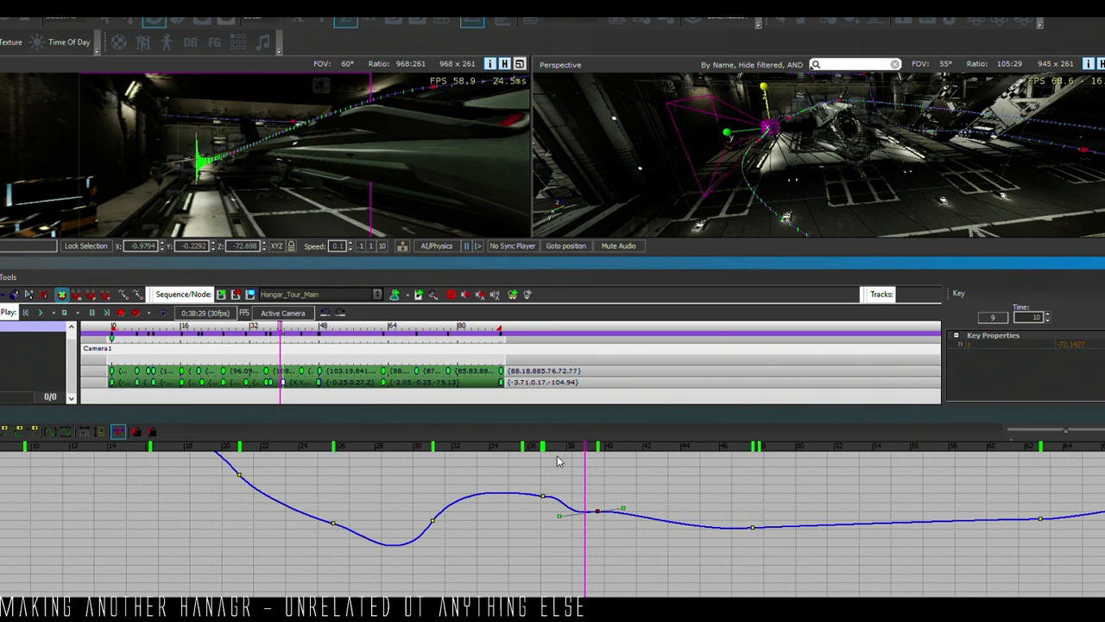
Step: Select the blue-curve key at 36.77 s and pull its tangent to reshape the curve
left_click(595, 512)
left_click(562, 508)
scroll(545, 499, "up", 3)
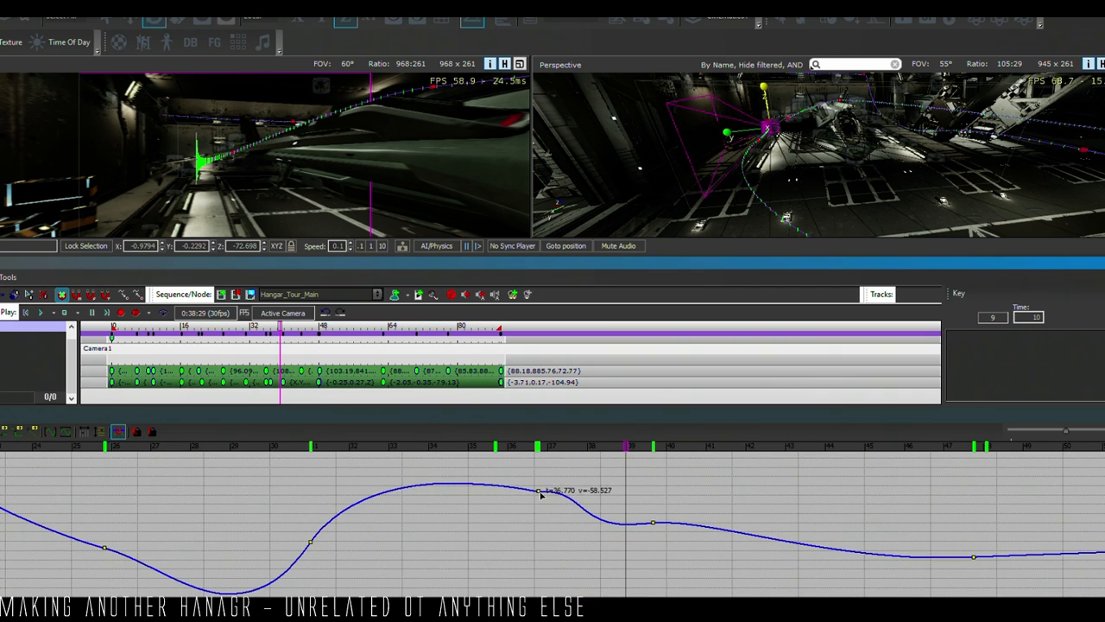
left_click(538, 490)
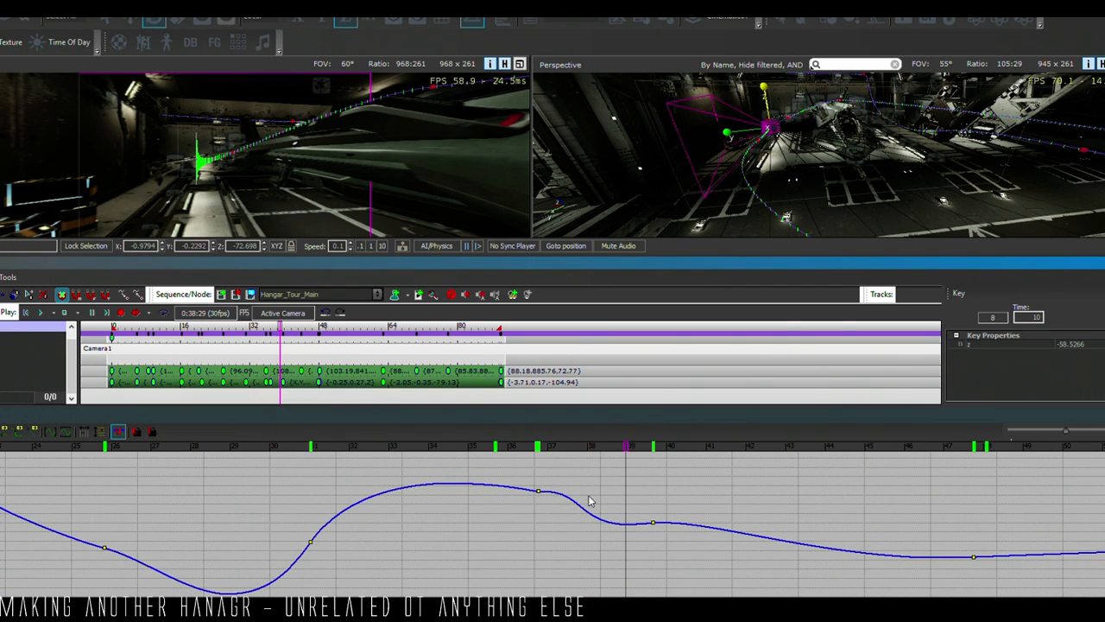
left_click(591, 500)
left_click(538, 491)
scroll(548, 499, "up", 4)
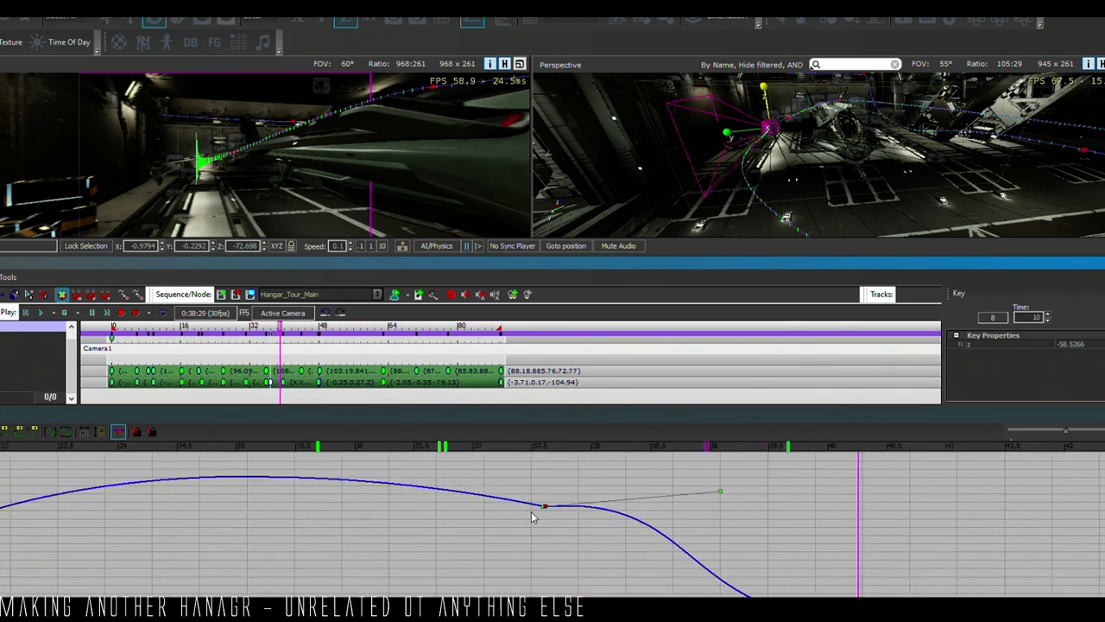
left_click_drag(552, 505, 487, 490)
scroll(533, 509, "down", 5)
Step: Box-select the key, apply smooth tangents, and tweak the neighbouring tangent
left_click_drag(578, 562, 582, 552)
scroll(587, 547, "down", 7)
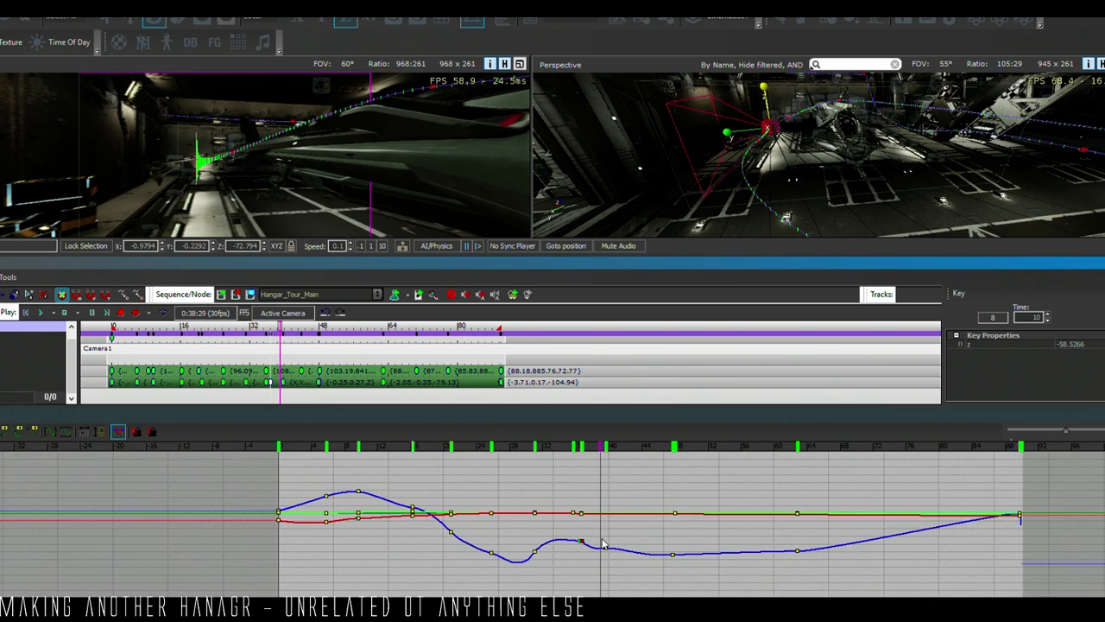
scroll(567, 554, "up", 3)
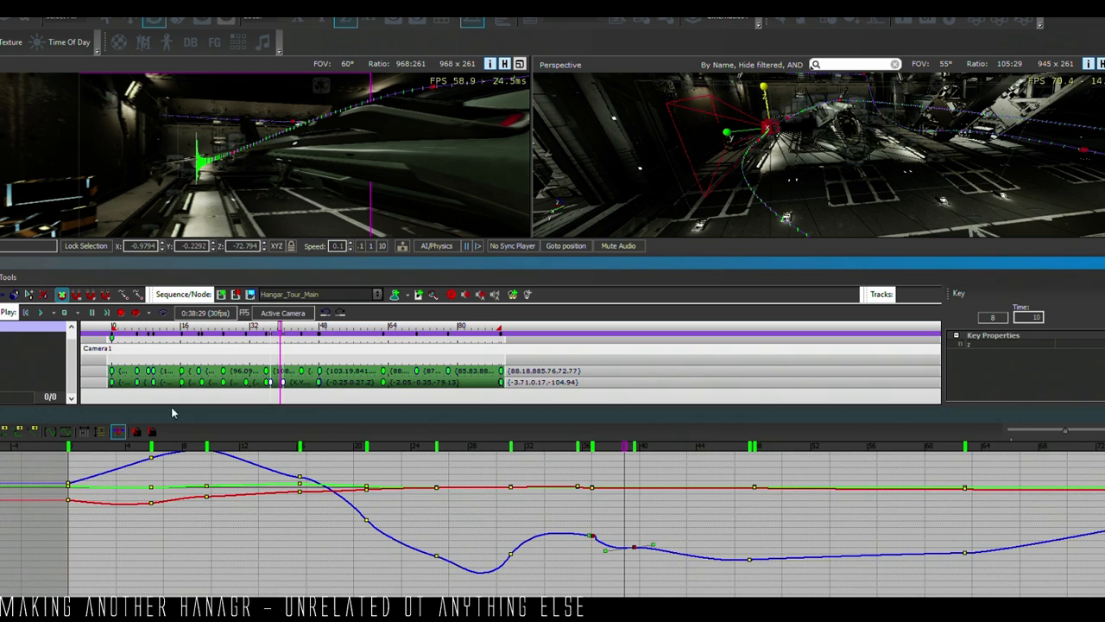
left_click(29, 432)
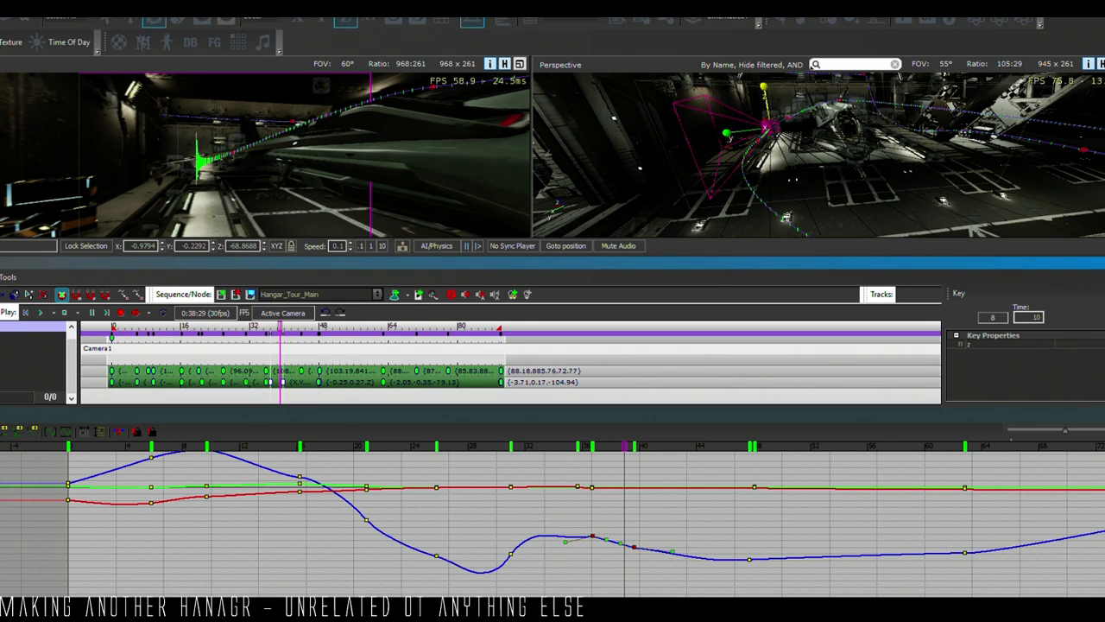
left_click_drag(565, 541, 562, 538)
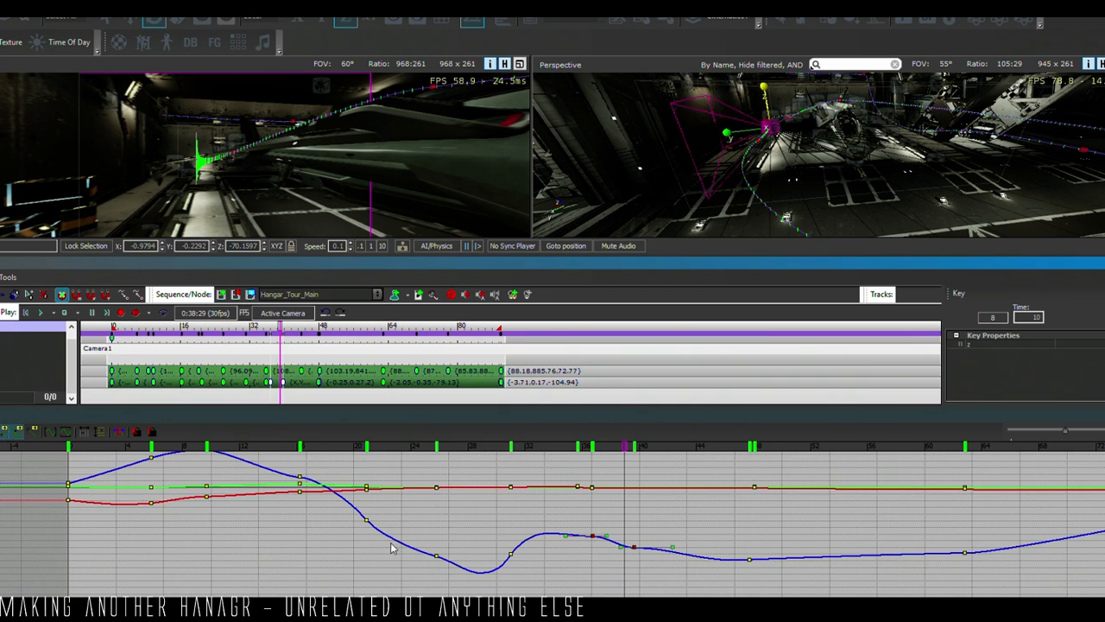
scroll(391, 547, "up", 5)
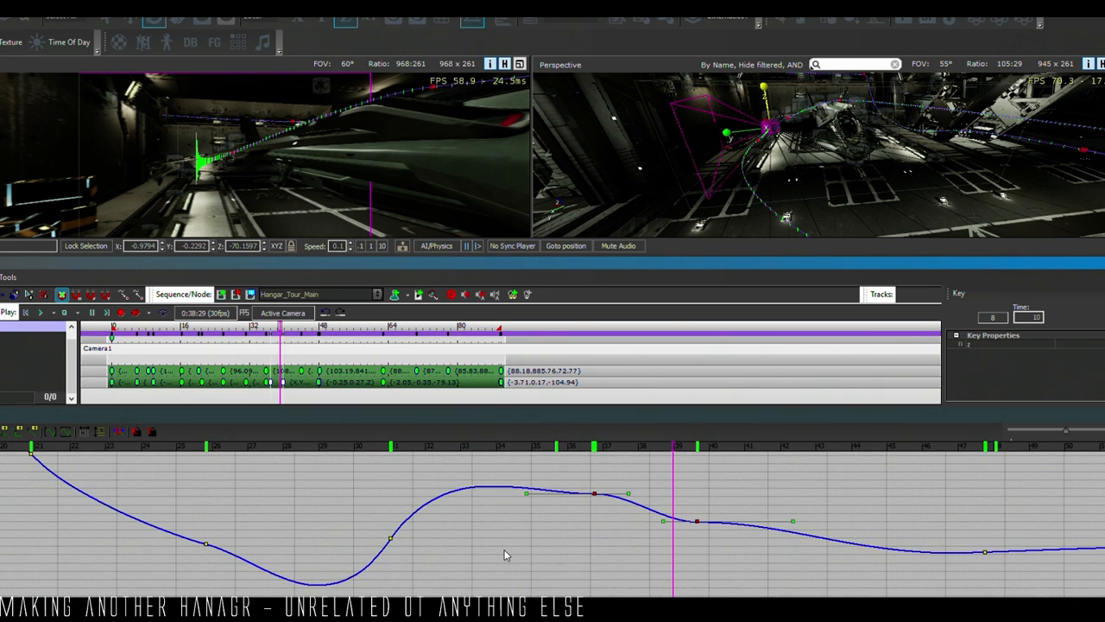
left_click(504, 550)
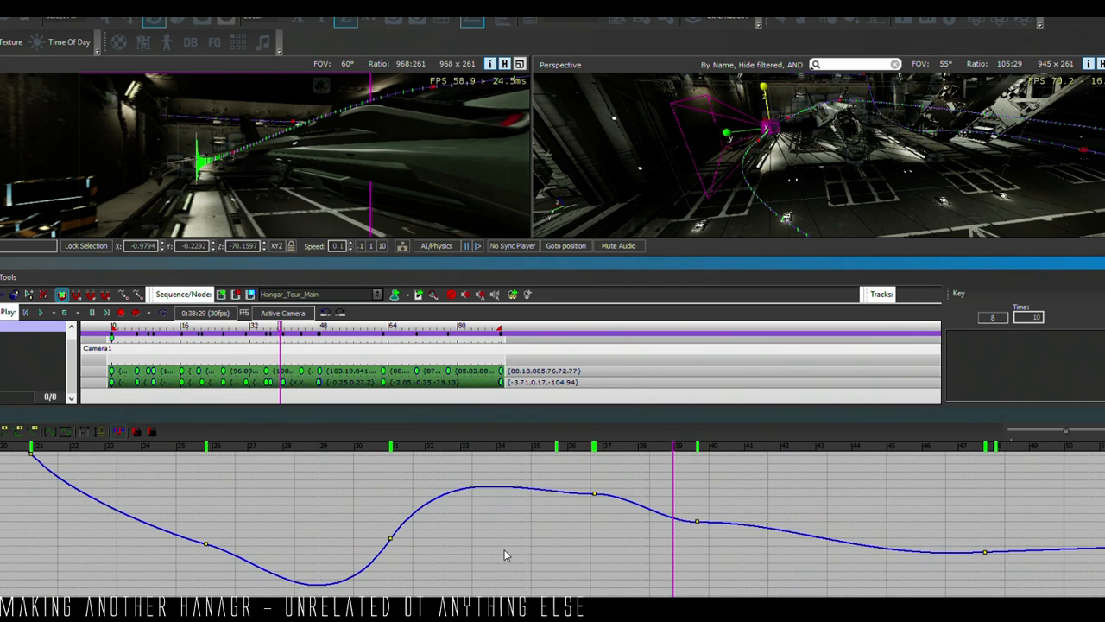
Step: Ease the tangent leading into the key near 36.8 seconds
left_click(595, 494)
left_click(629, 502)
left_click(593, 495)
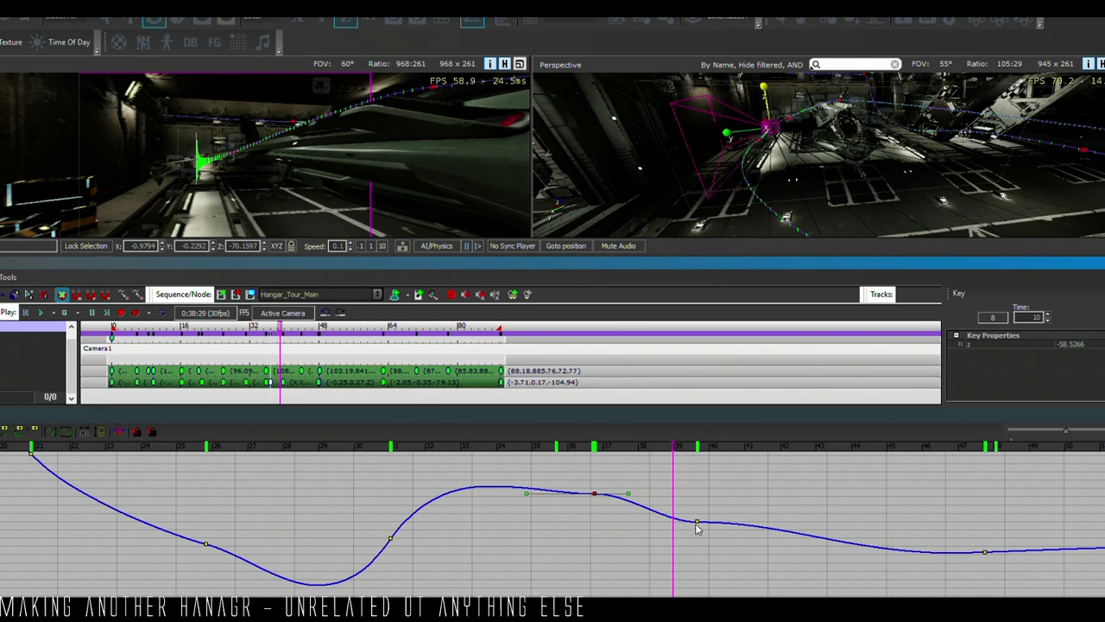
left_click_drag(667, 523, 658, 514)
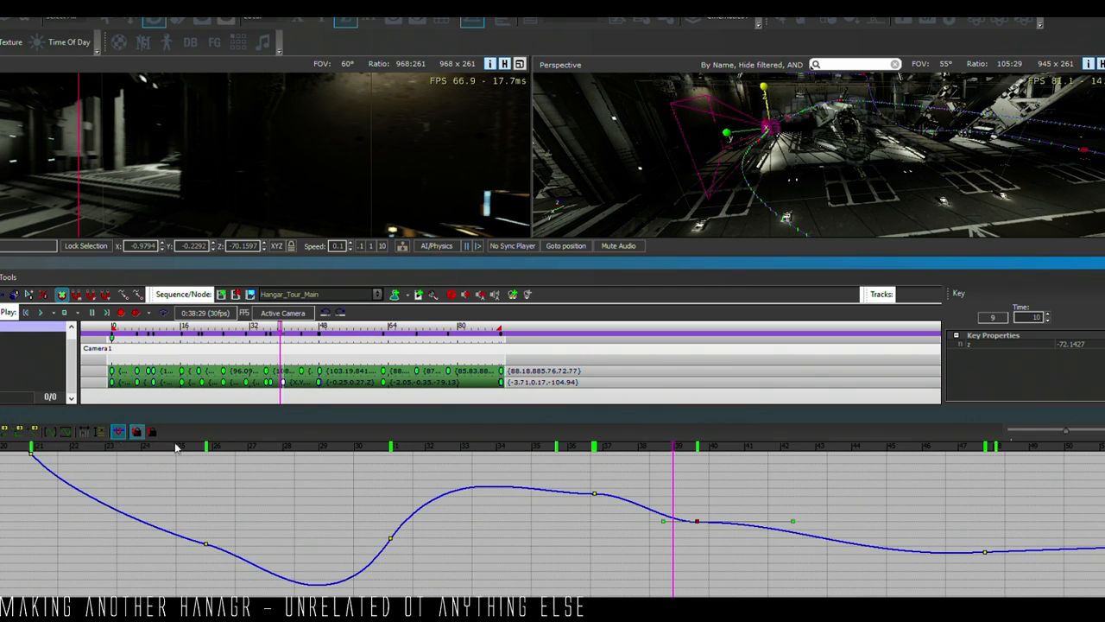
left_click(594, 495)
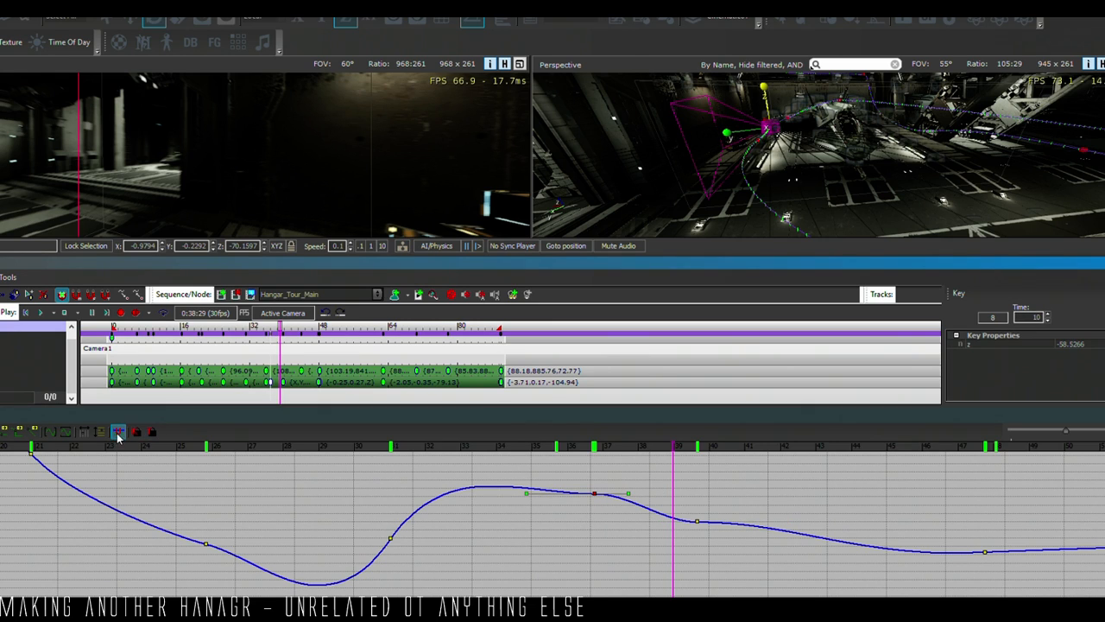
left_click(527, 547)
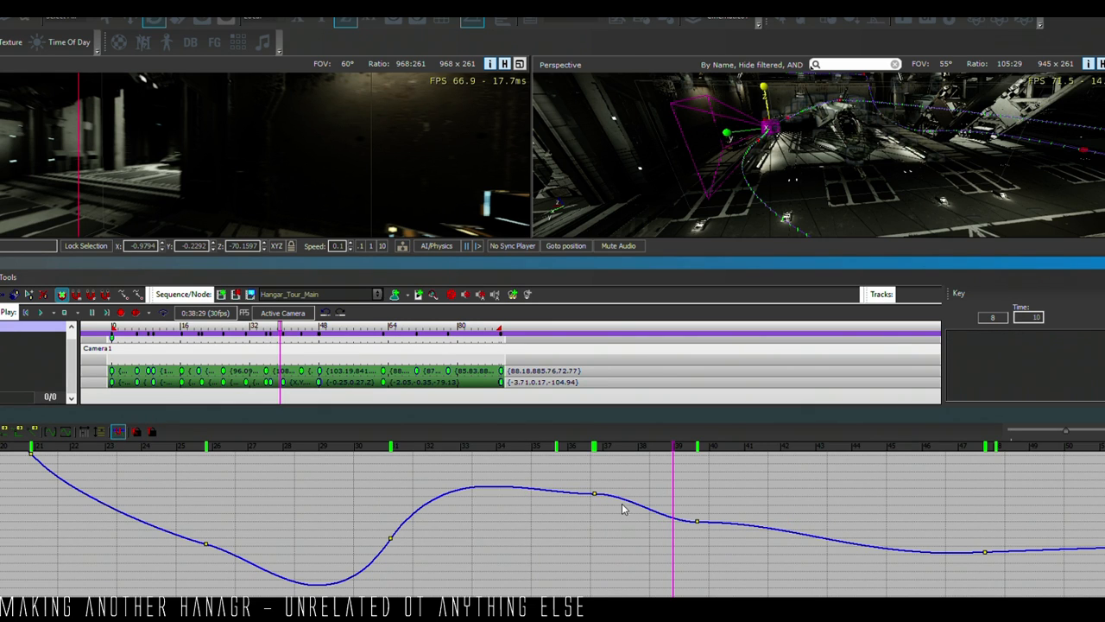
left_click(594, 493)
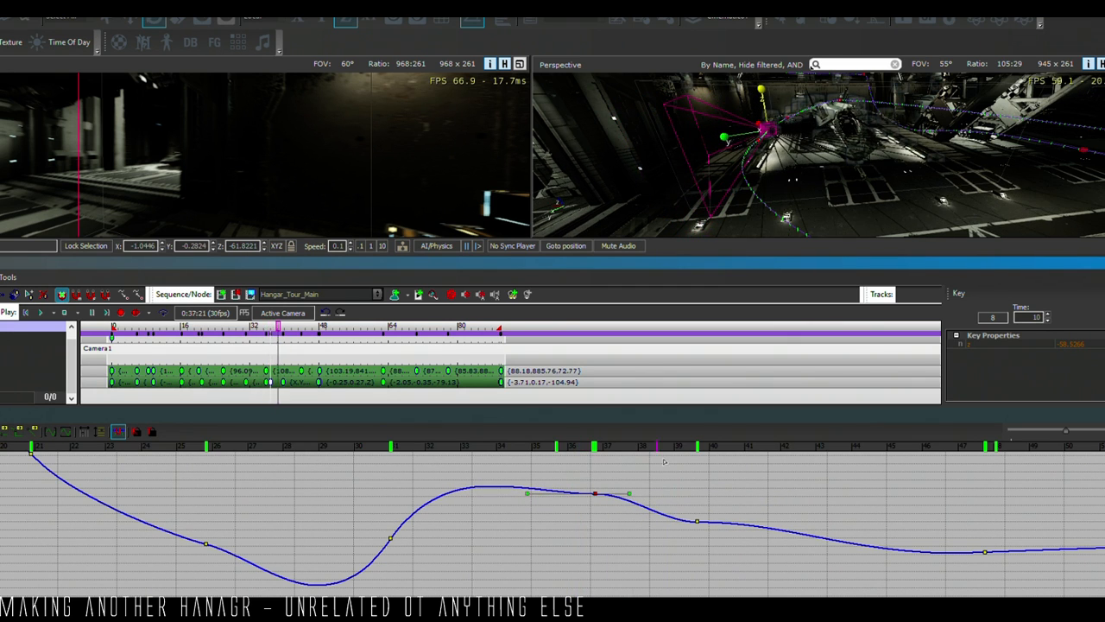
Step: Scrub back and play the camera animation, enlarging the viewports to watch it
left_click_drag(699, 449, 562, 479)
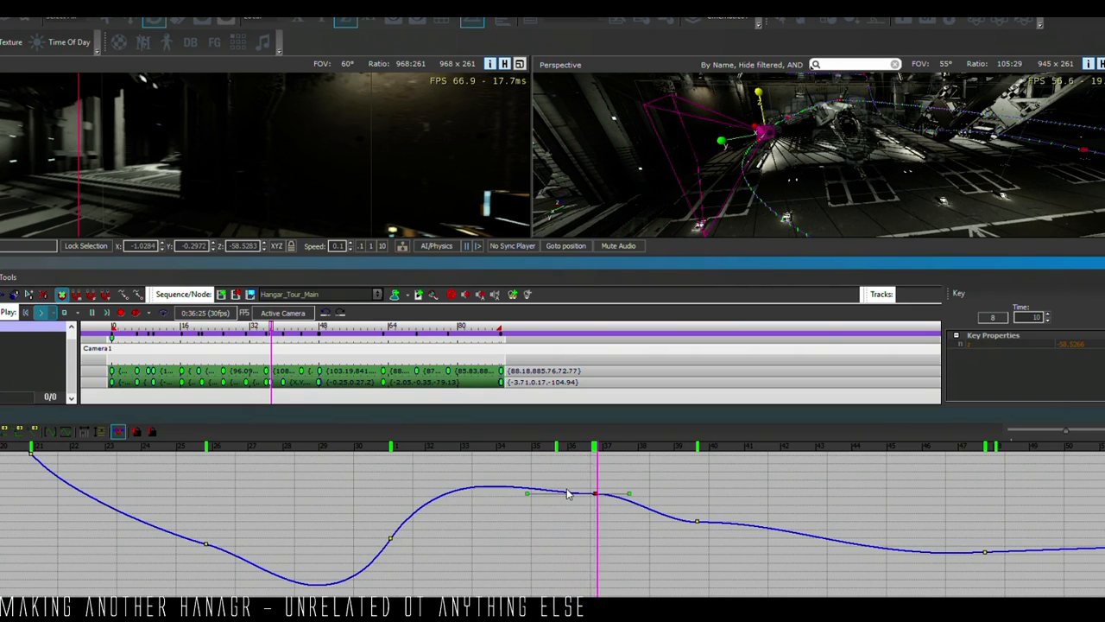
key("space")
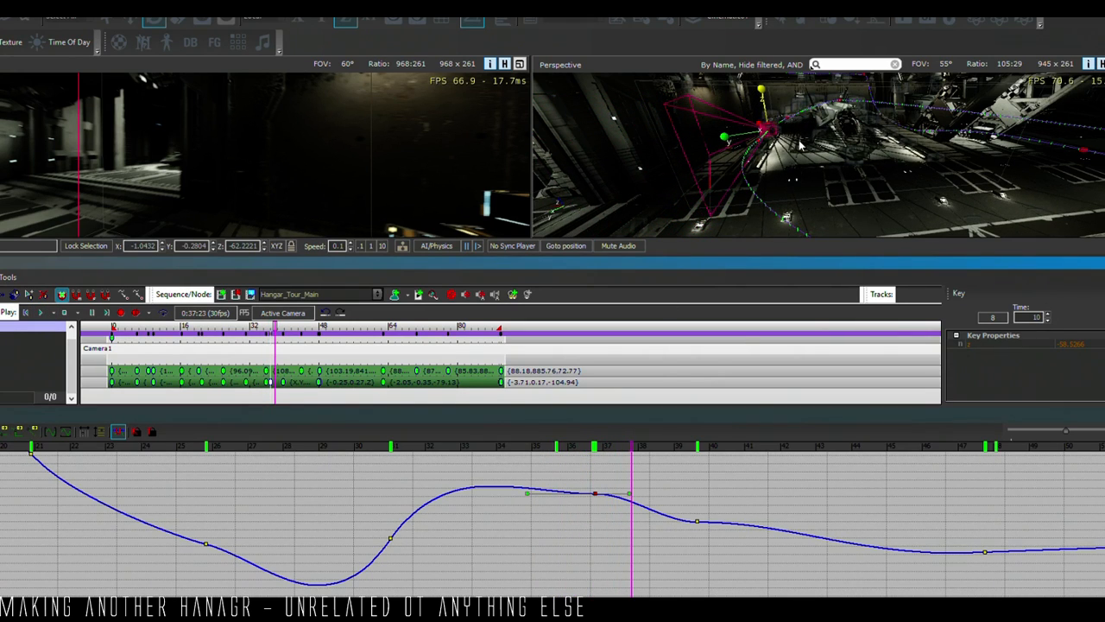
right_click_drag(799, 145, 801, 250)
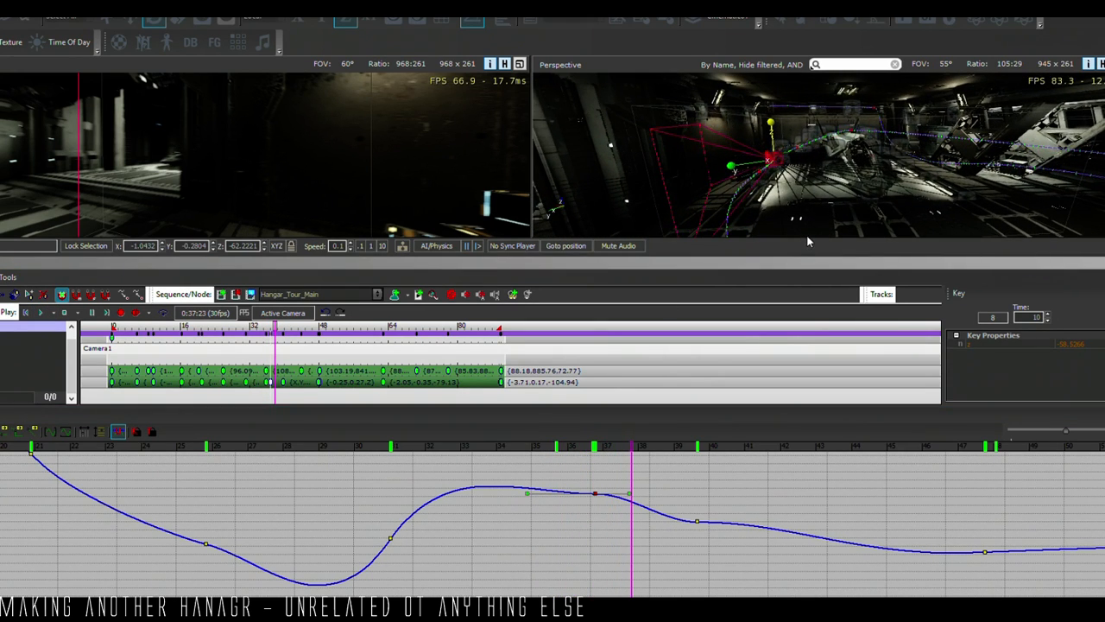
left_click_drag(799, 264, 799, 291)
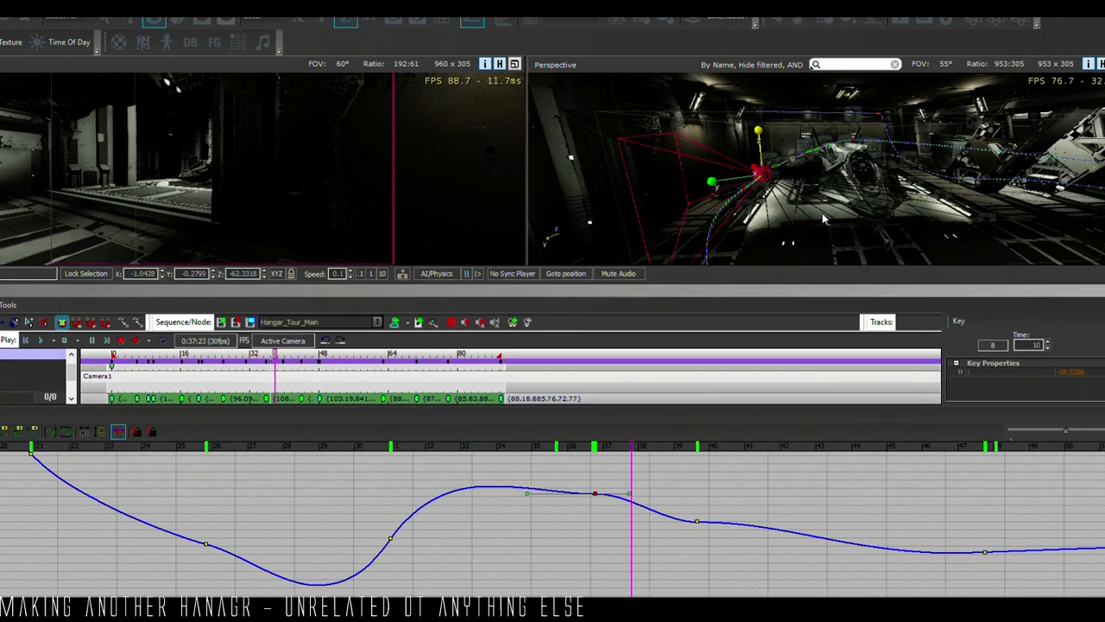
Step: Tilt the view up and play the sequence from about 34 seconds
right_click_drag(823, 219, 820, 168)
left_click(366, 256)
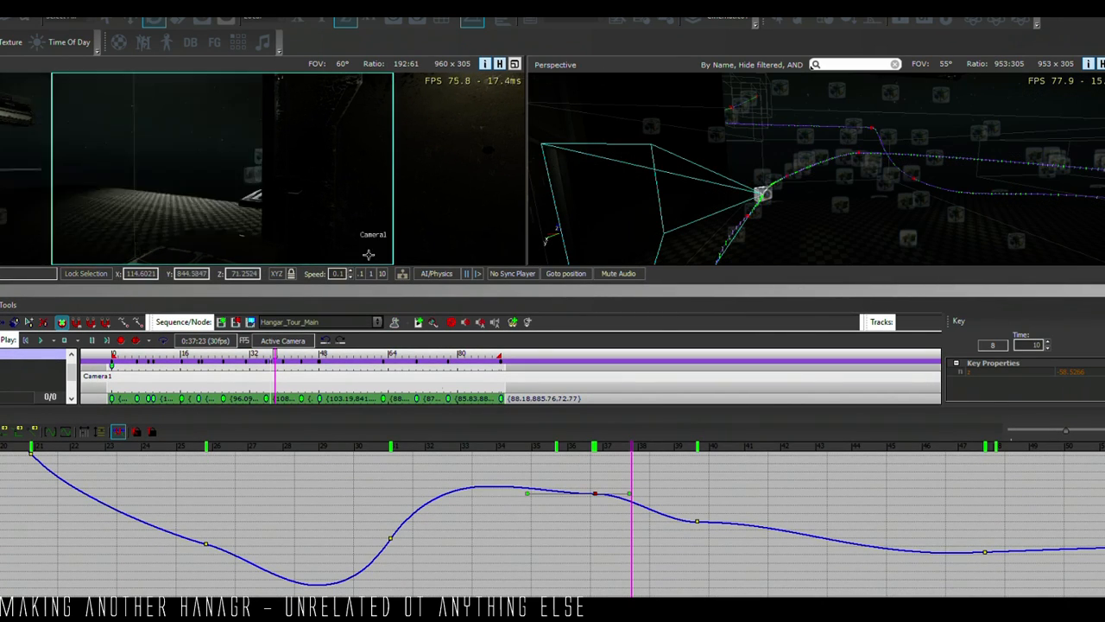
left_click(485, 448)
key("space")
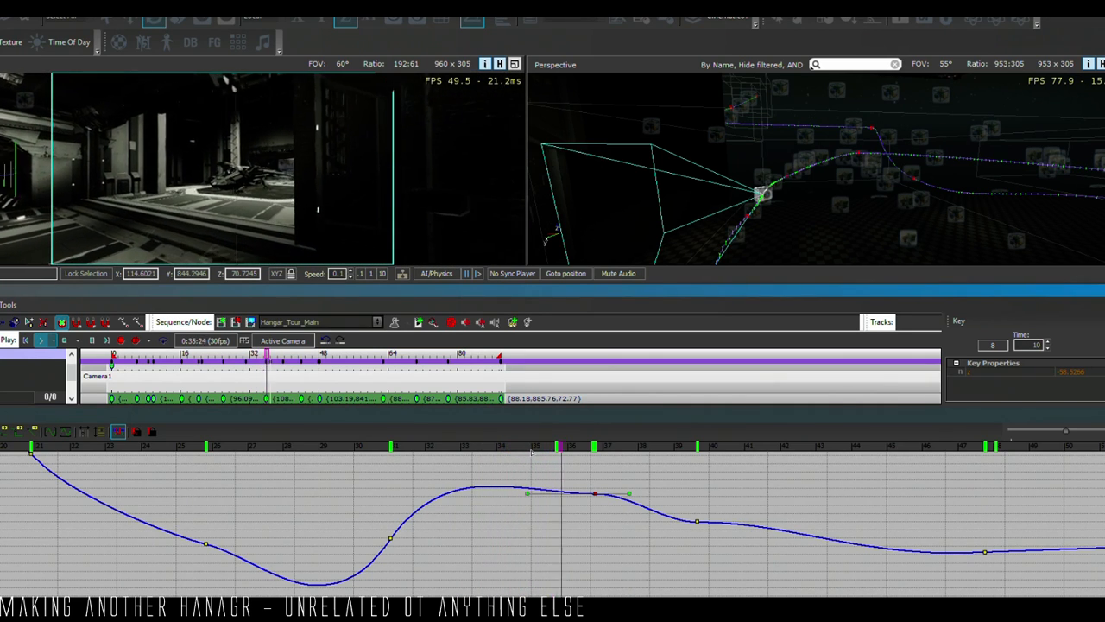
left_click_drag(533, 448, 695, 516)
Step: Jump to the key near 39.6 seconds, try a new Camera1 heading, and undo it
scroll(695, 518, "up", 5)
left_click(665, 498)
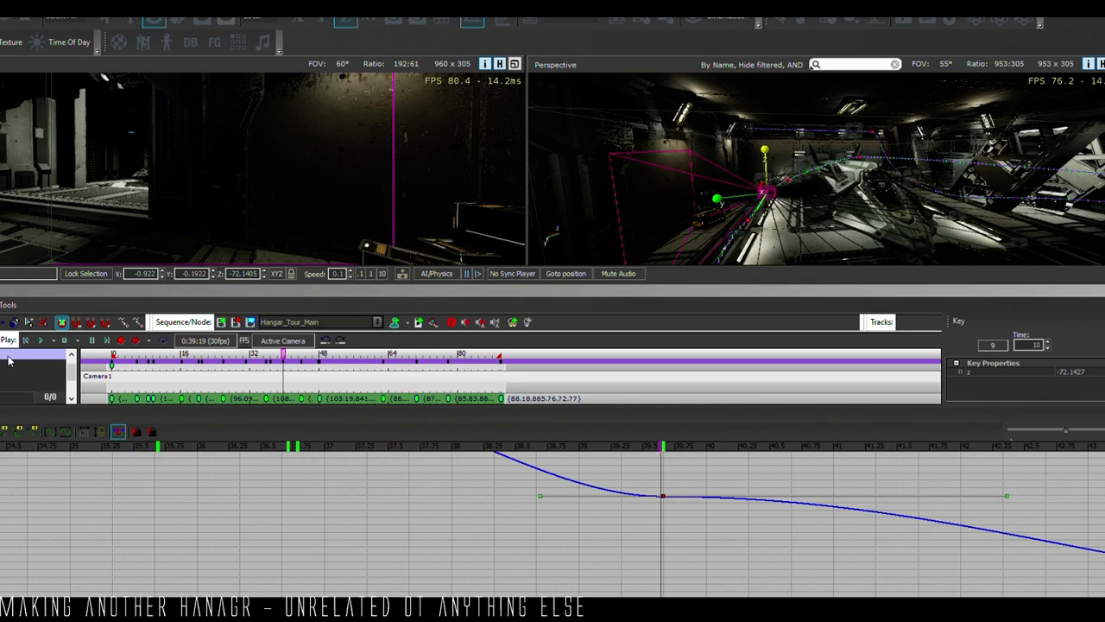
left_click_drag(765, 155, 795, 195)
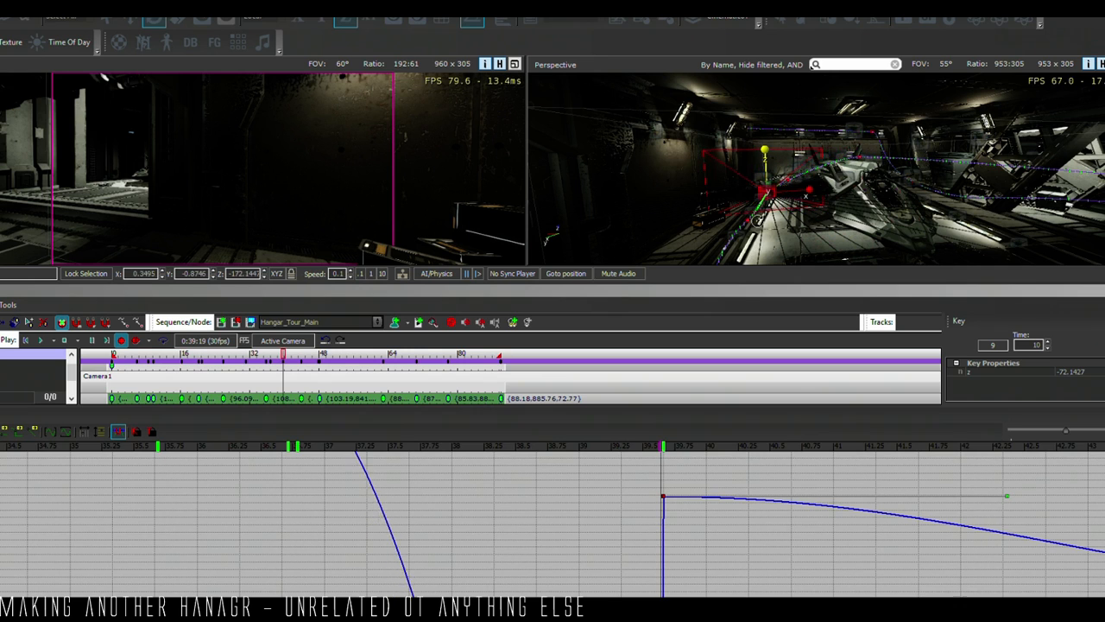
key("ctrl+z")
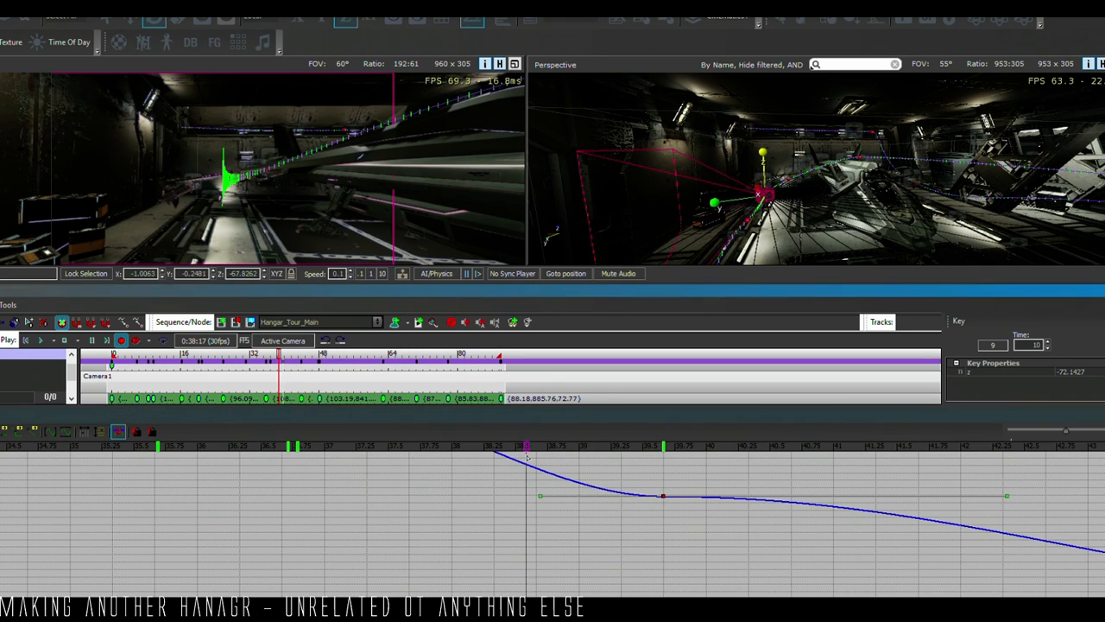
left_click(477, 451)
scroll(535, 484, "down", 4)
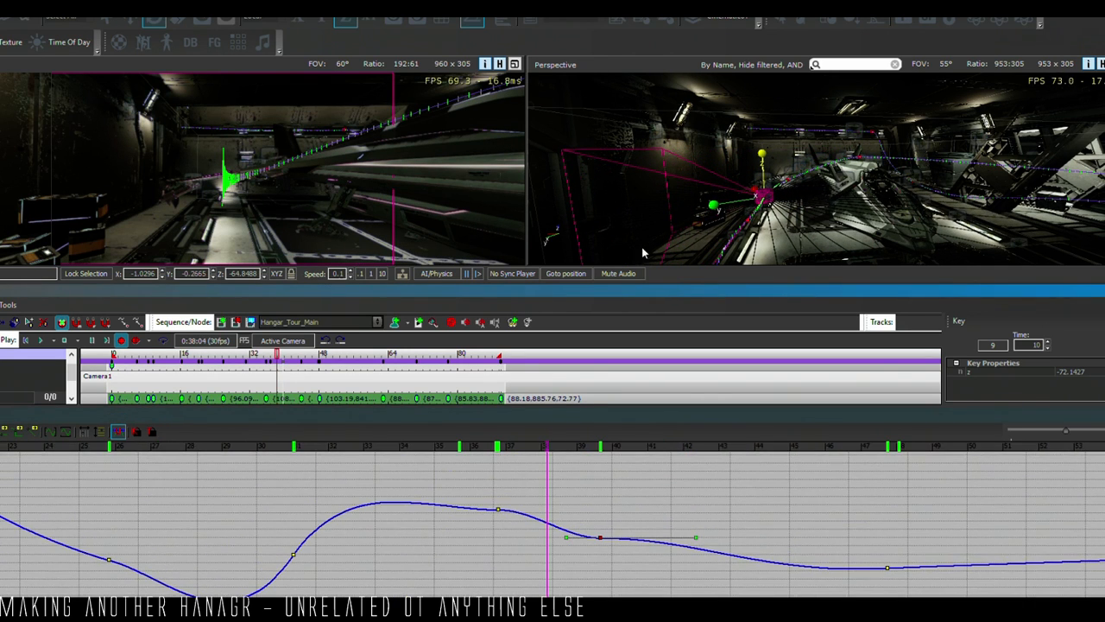
Step: Rotate Camera1 at the 39.6-second key to look along the ship, then select that key
left_click_drag(766, 175, 770, 246)
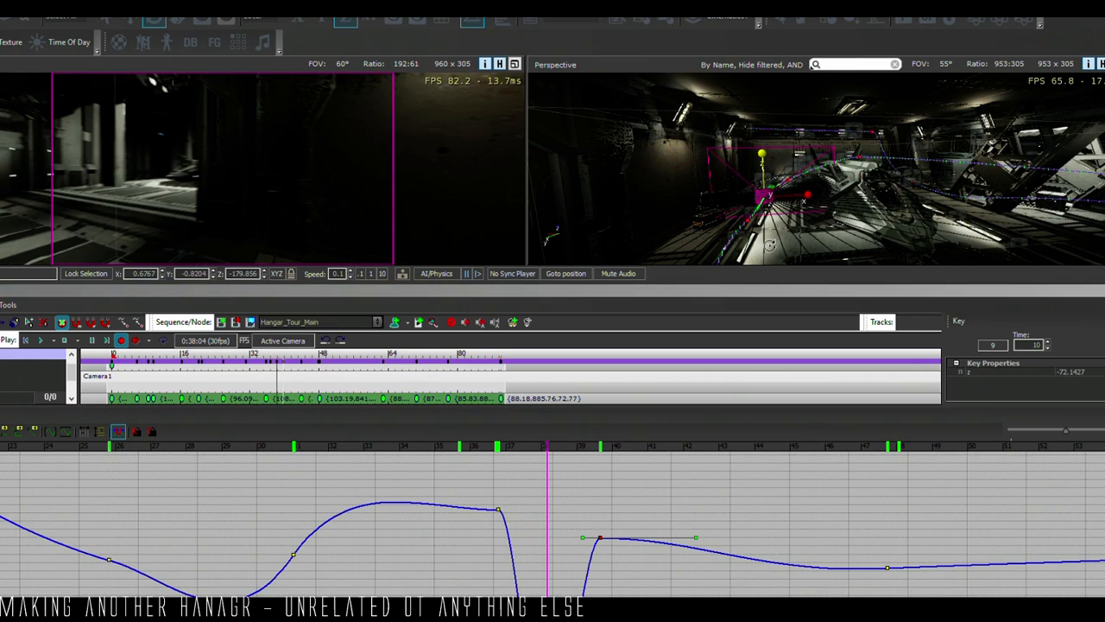
right_click_drag(768, 246, 774, 225)
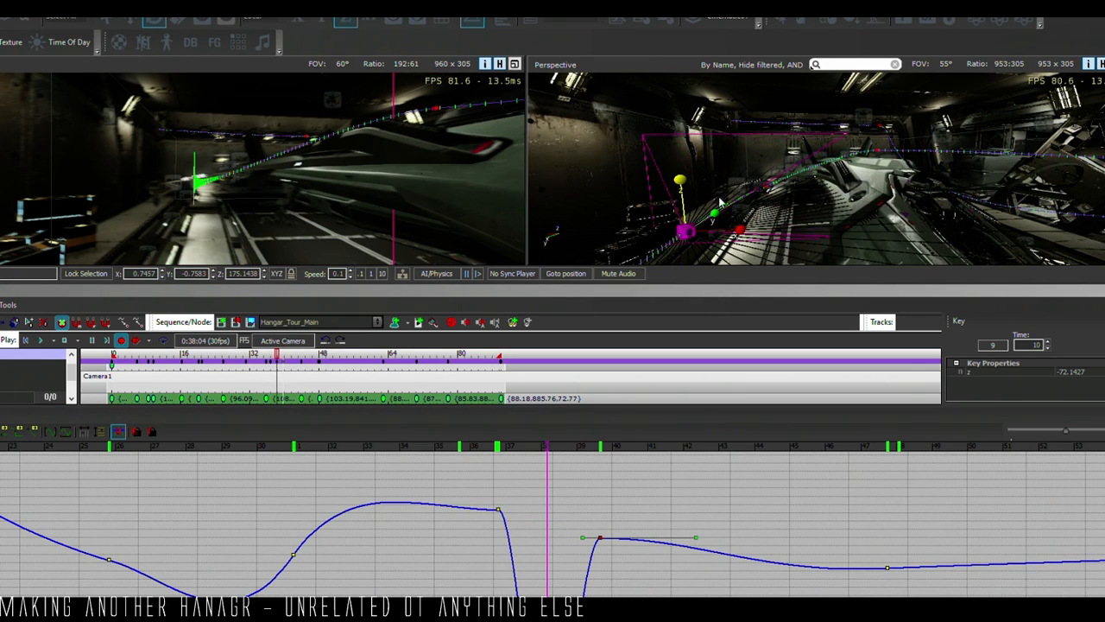
left_click_drag(587, 447, 601, 446)
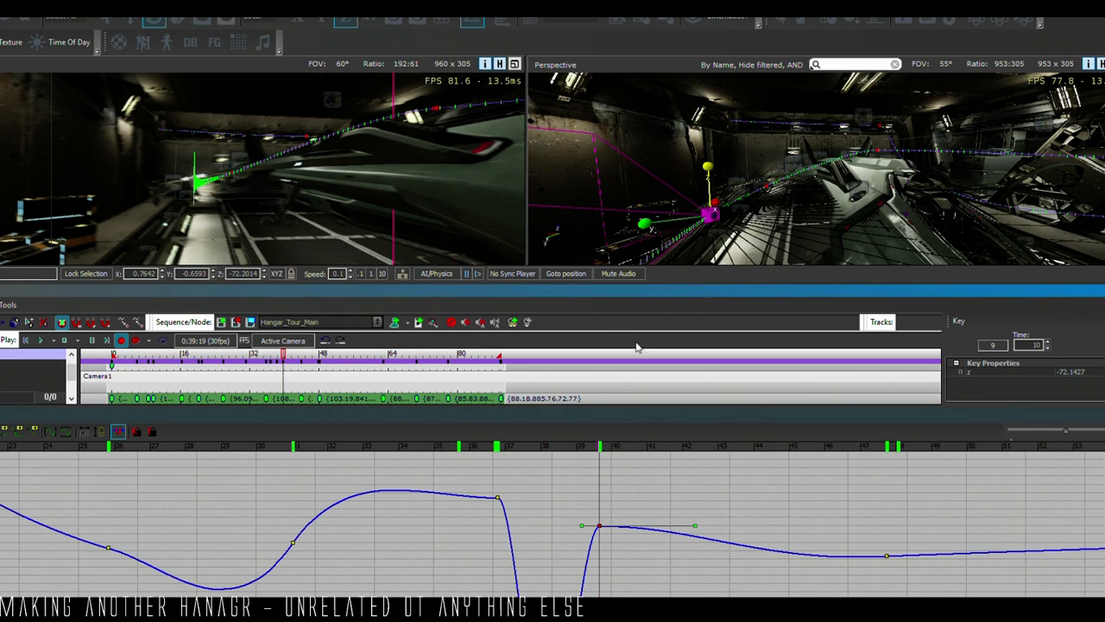
left_click_drag(709, 177, 707, 278)
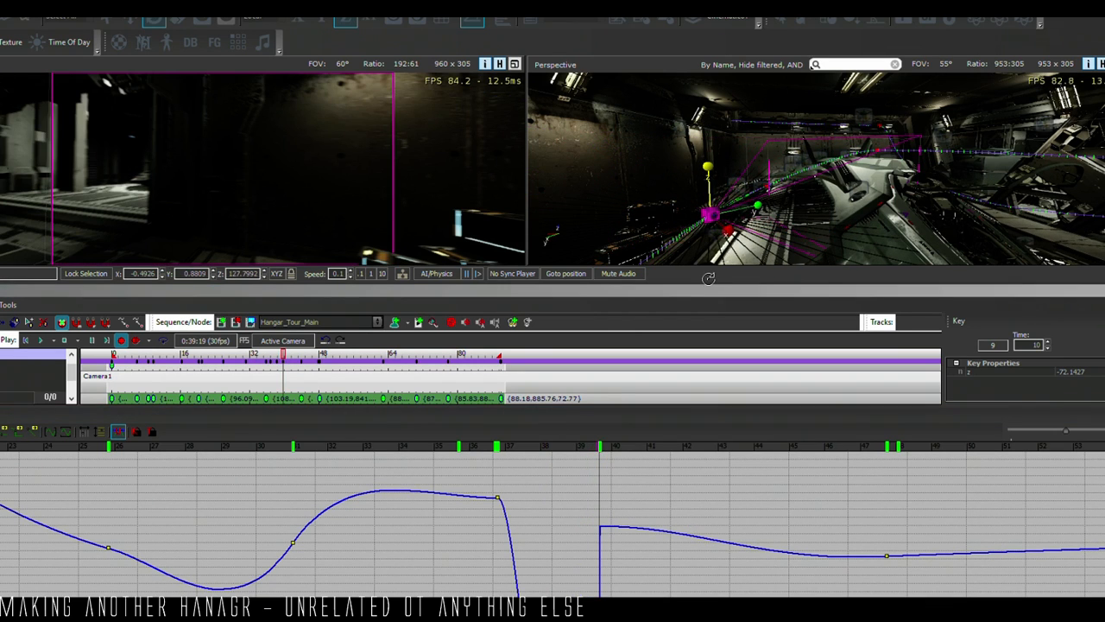
scroll(612, 532, "up", 5)
left_click(528, 516)
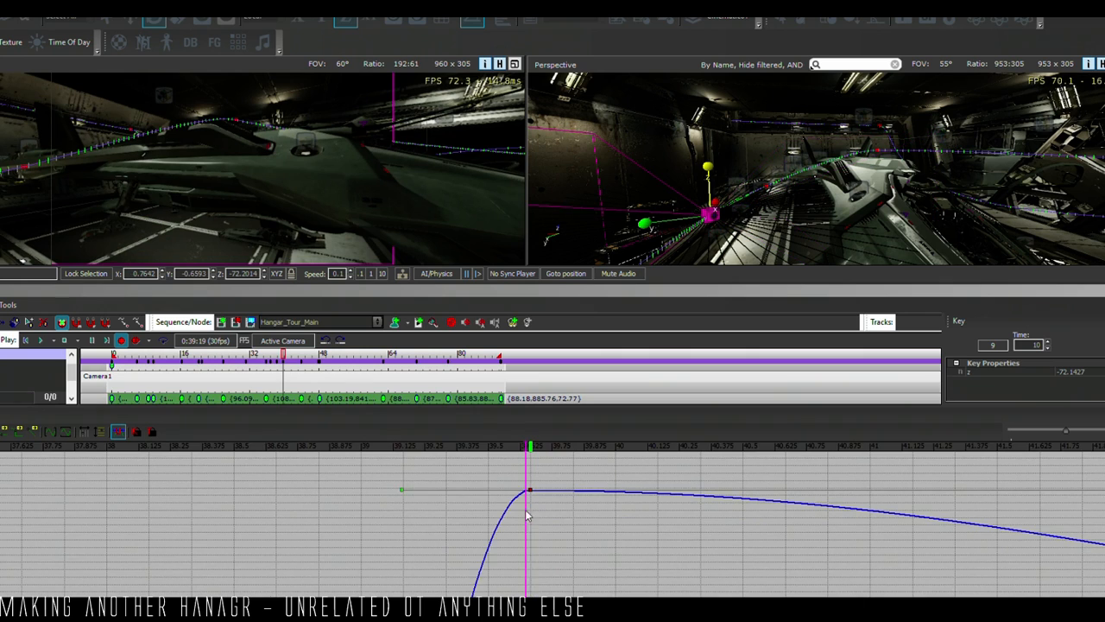
scroll(528, 516, "up", 10)
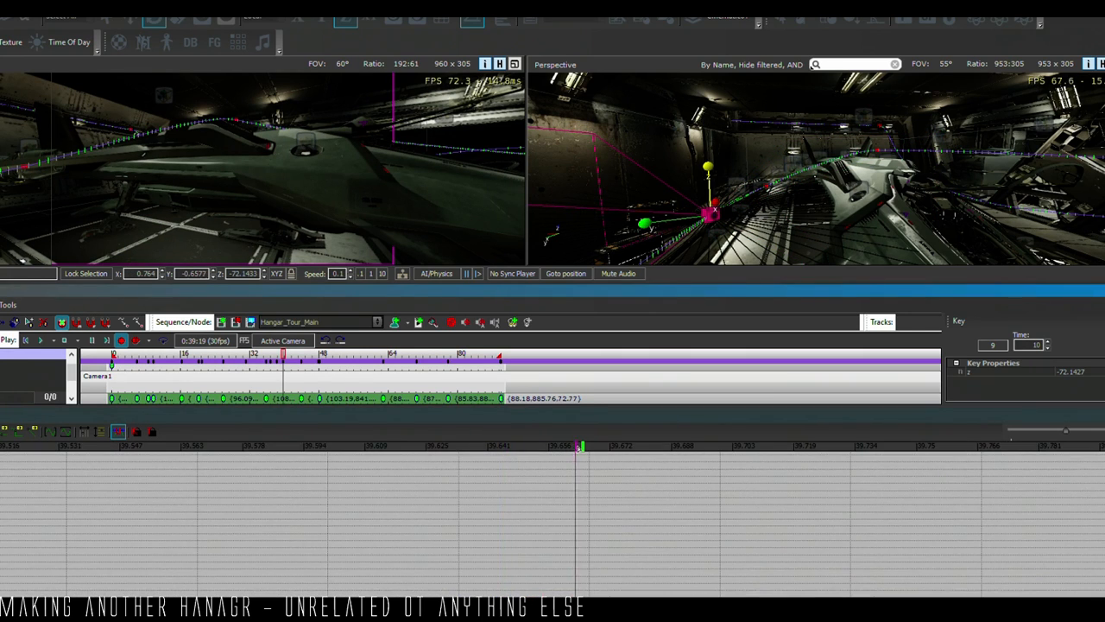
Step: Turn Camera1 to a new angle at a time just past the key
left_click_drag(579, 446, 585, 448)
left_click_drag(714, 188, 715, 209)
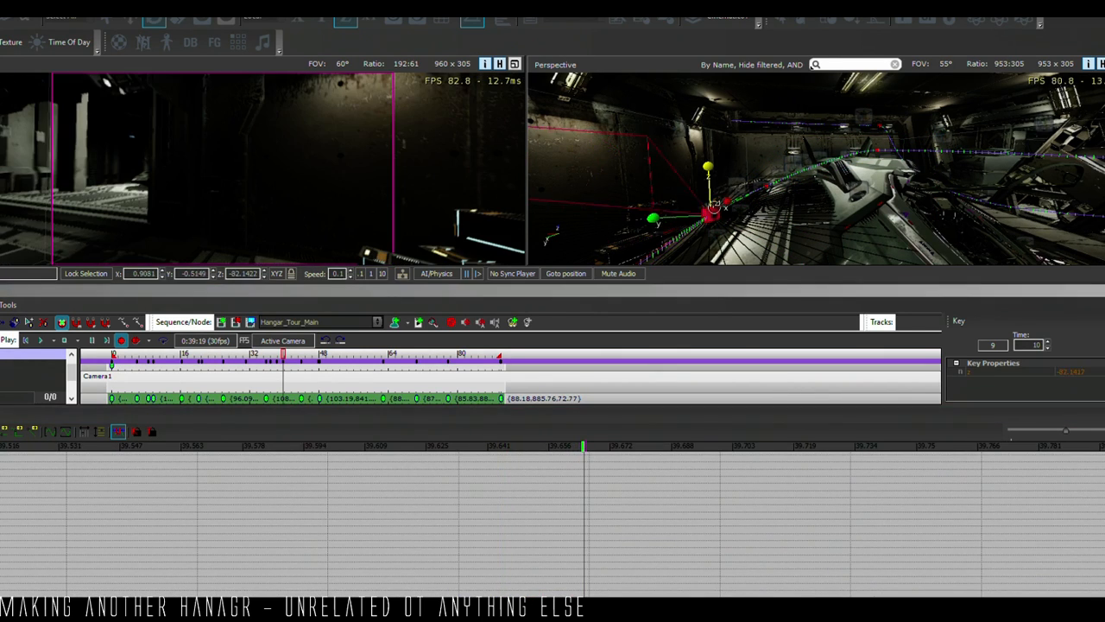
scroll(552, 540, "down", 10)
scroll(553, 540, "down", 10)
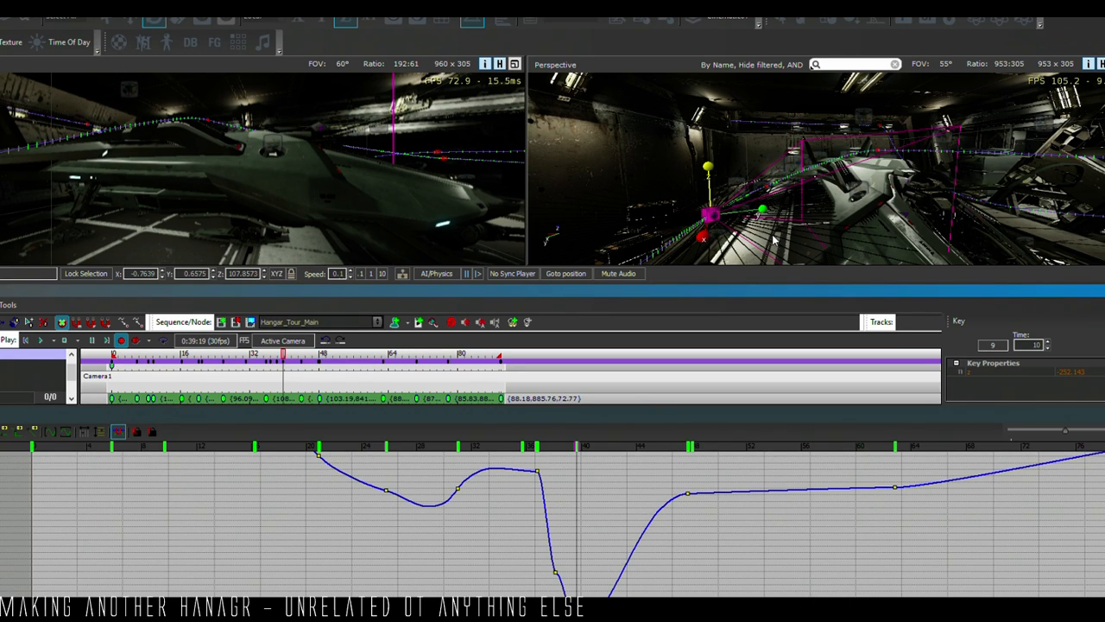
mouse_move(629, 208)
right_mouse_down()
mouse_move(613, 231)
mouse_move(628, 210)
right_mouse_up()
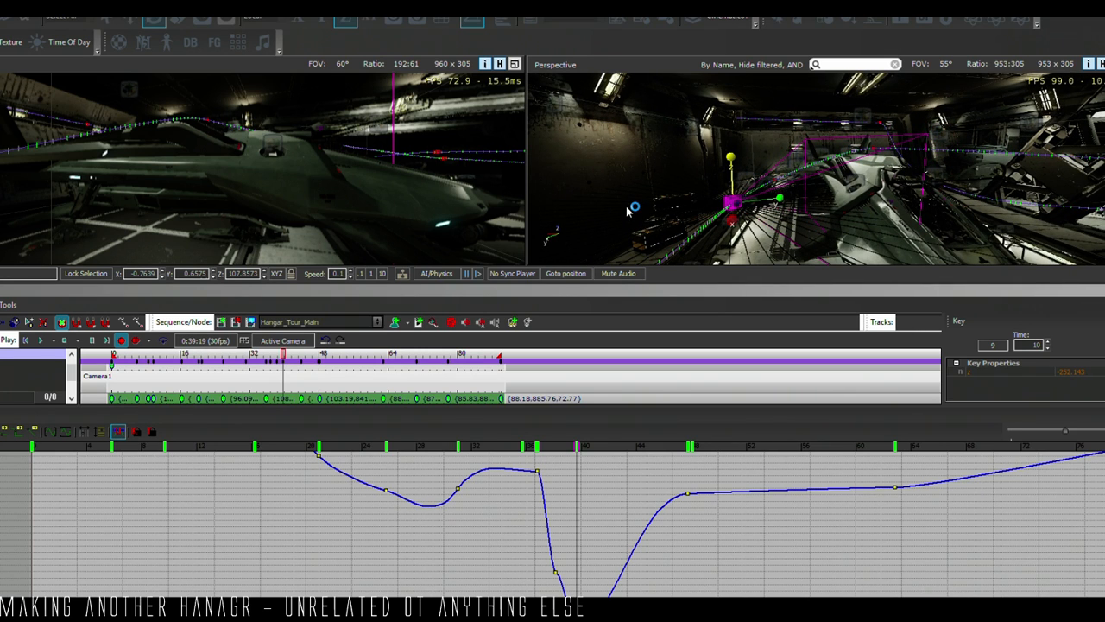
Step: Lower the blue curve's key near 36.8 seconds to about -77.4
left_click(533, 447)
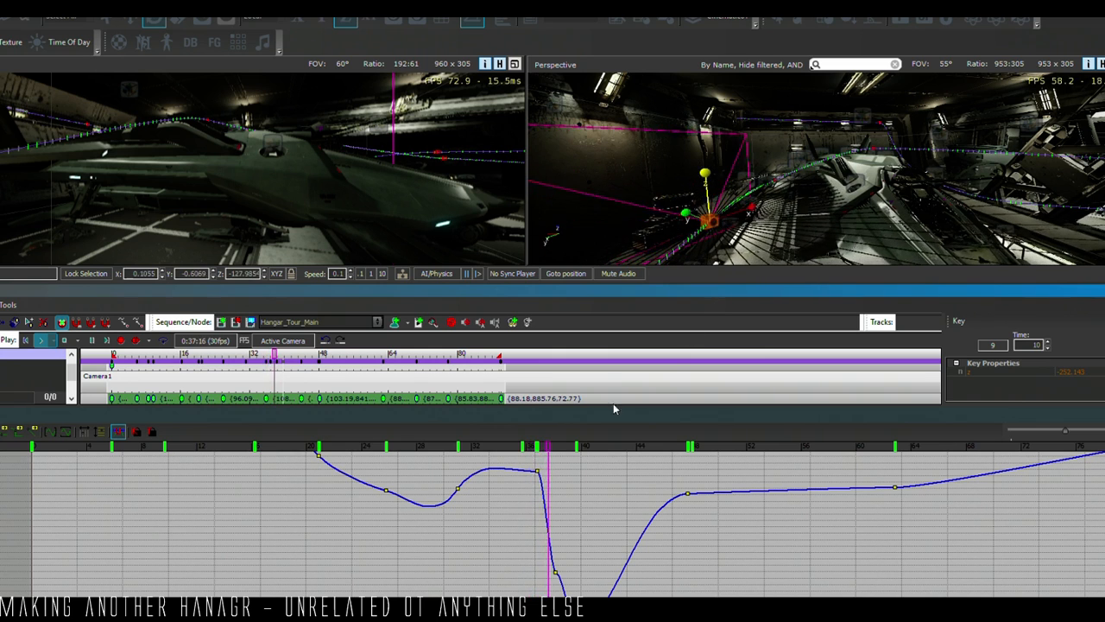
left_click(528, 455)
left_click(537, 471)
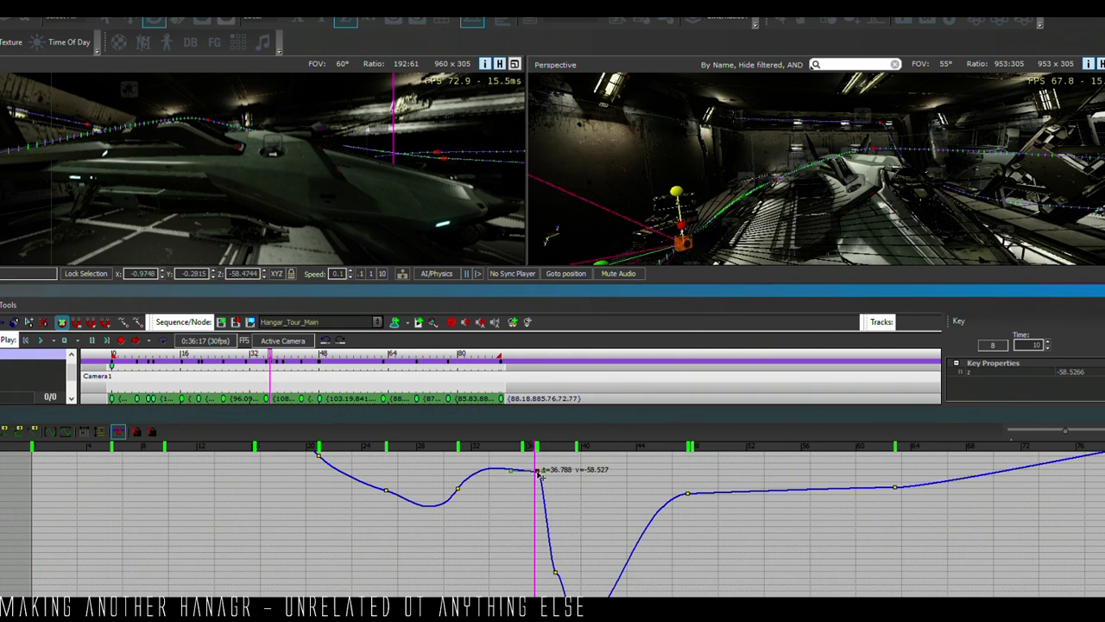
left_click_drag(537, 471, 543, 506)
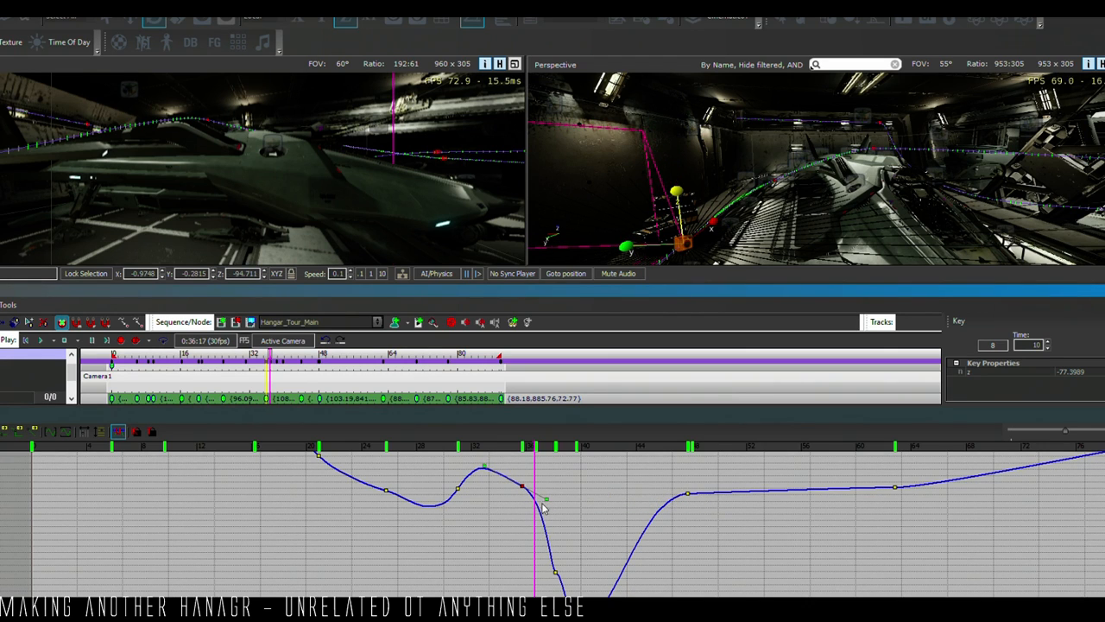
Step: Raise the dip's bottom key and lengthen its tangent to widen the dip
left_click(553, 575)
left_click_drag(552, 572, 662, 530)
scroll(556, 540, "up", 3)
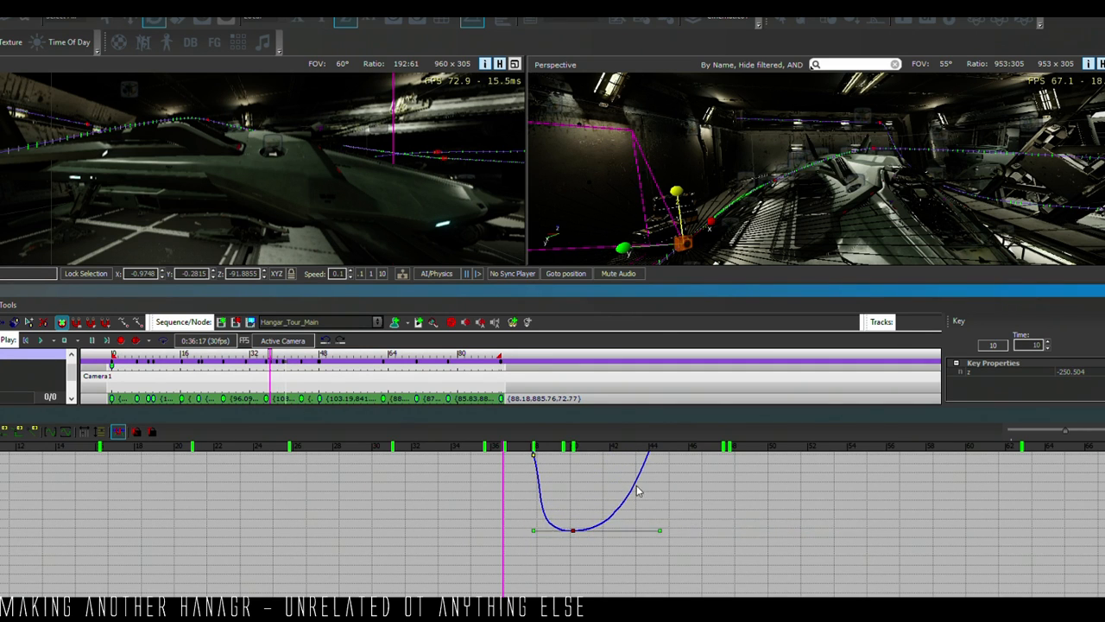
middle_click_drag(615, 470, 607, 541)
Step: Lower the key just after the dip to -117.922
scroll(523, 476, "down", 6)
middle_click_drag(531, 476, 535, 531)
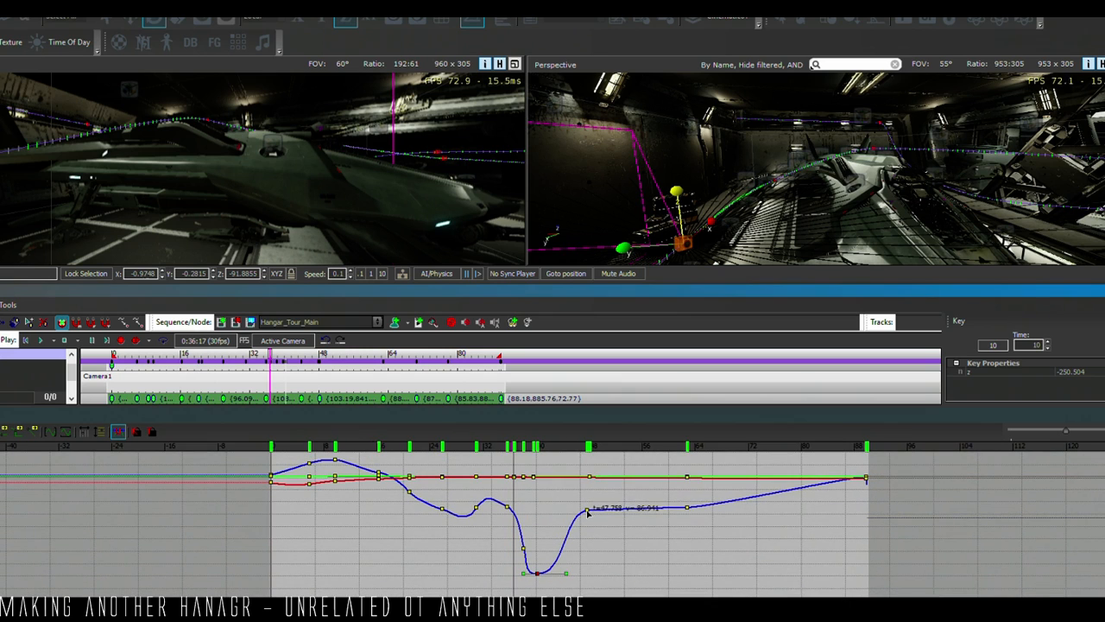
left_click(587, 511)
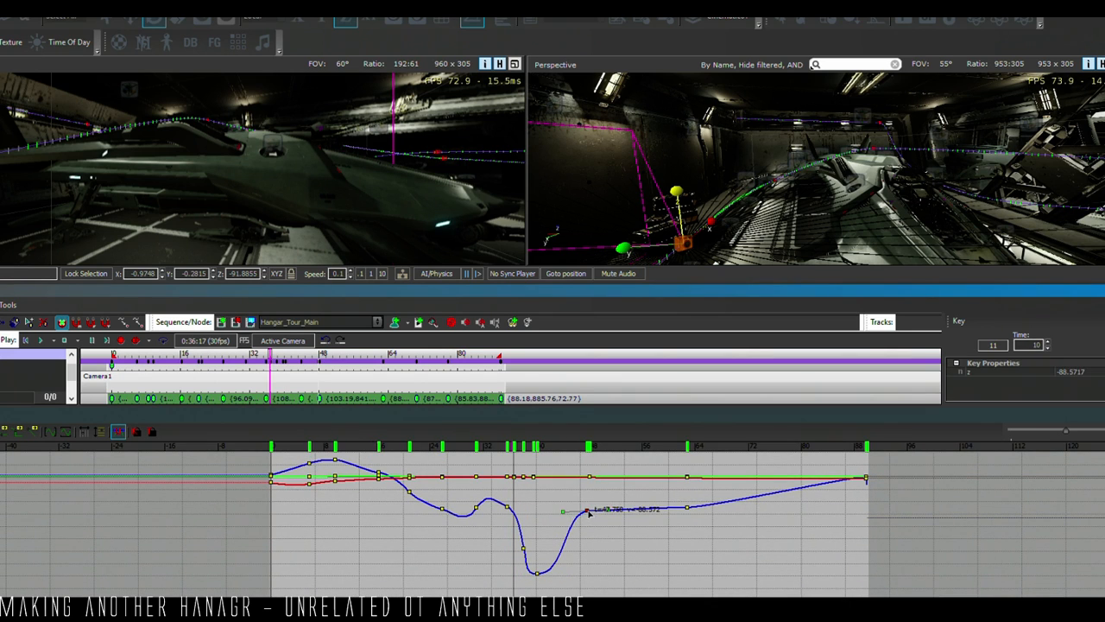
left_click_drag(586, 511, 589, 522)
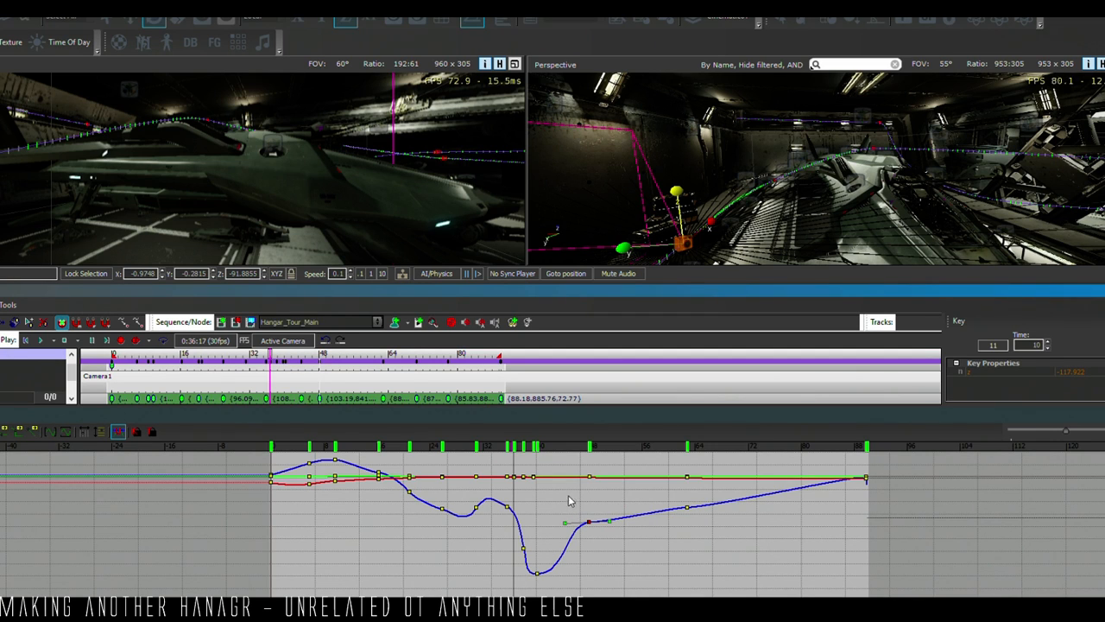
left_click(491, 447)
left_click_drag(491, 446, 489, 446)
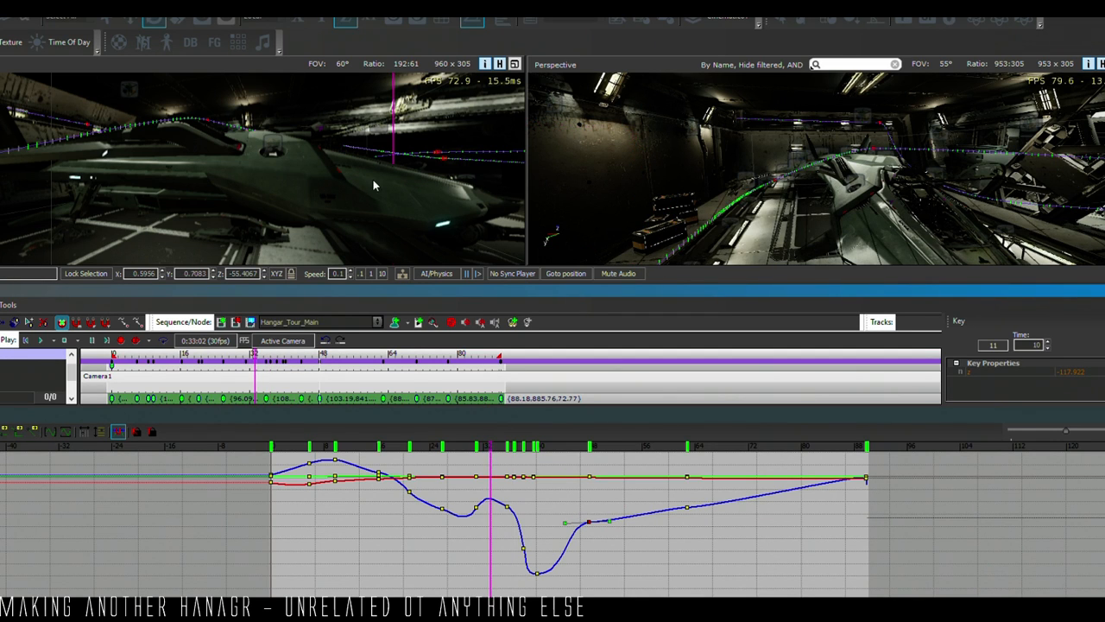
left_click(445, 446)
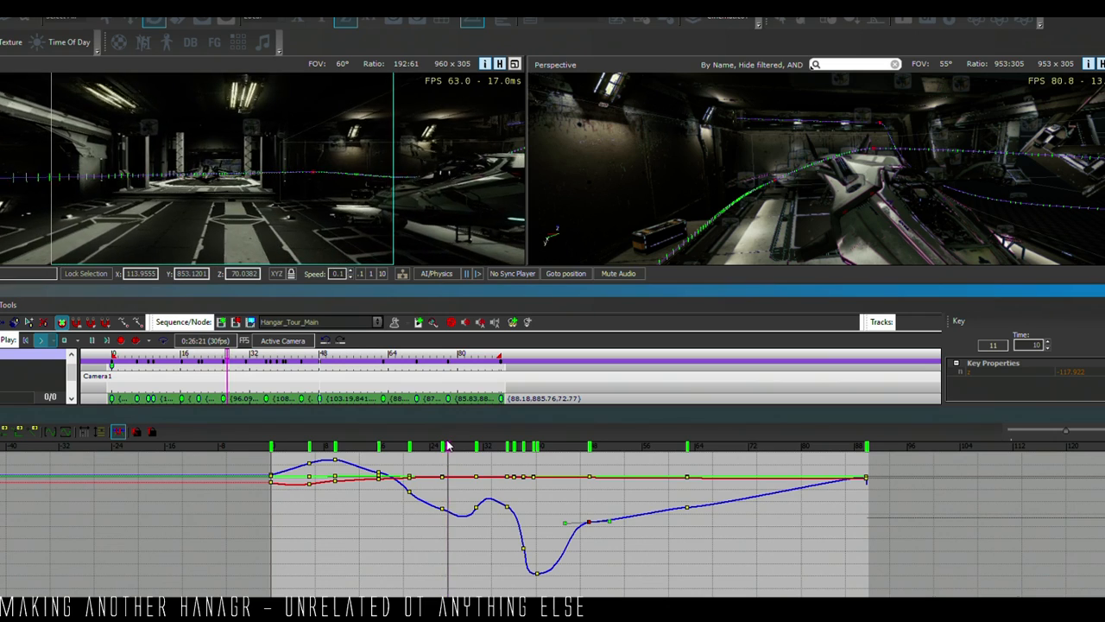
key("space")
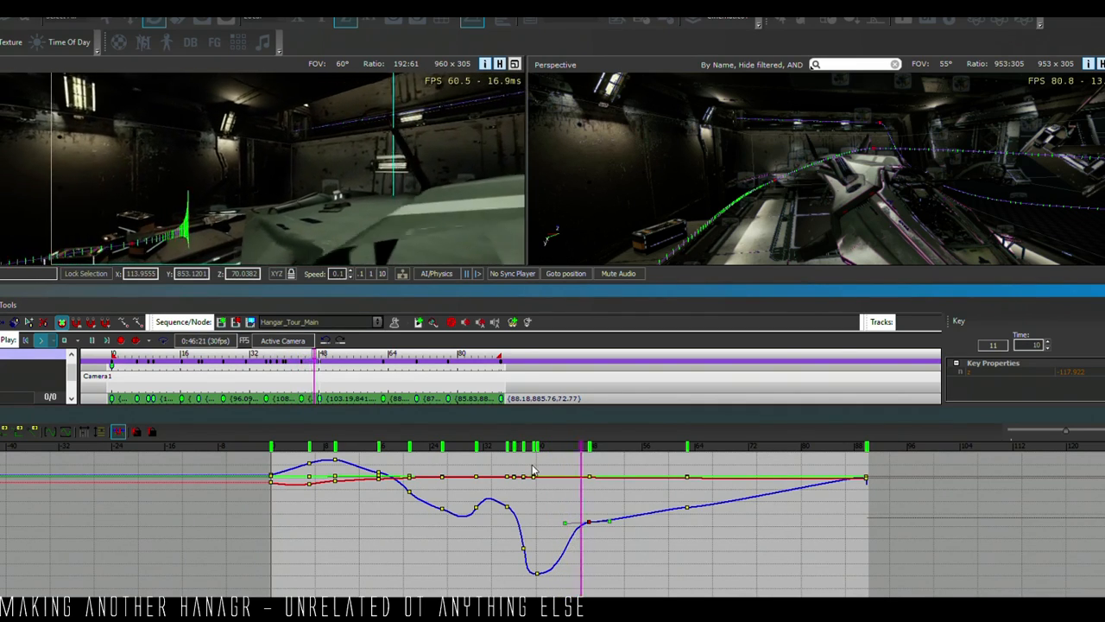
left_click(571, 448)
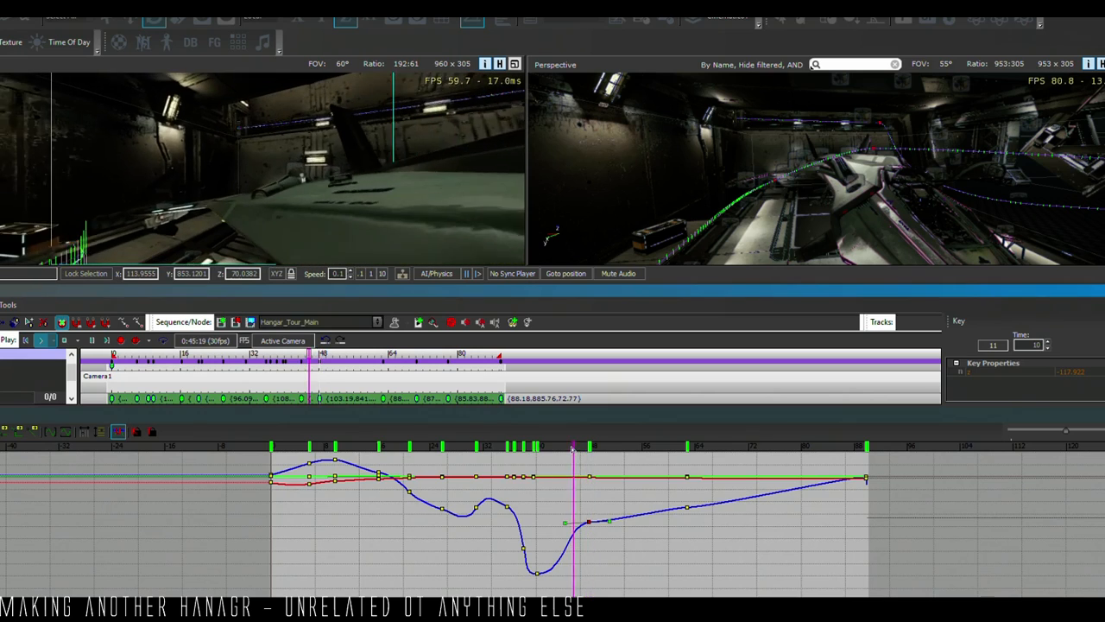
mouse_move(797, 175)
right_mouse_down()
mouse_move(808, 168)
mouse_move(800, 176)
right_mouse_up()
left_click_drag(548, 449, 516, 472)
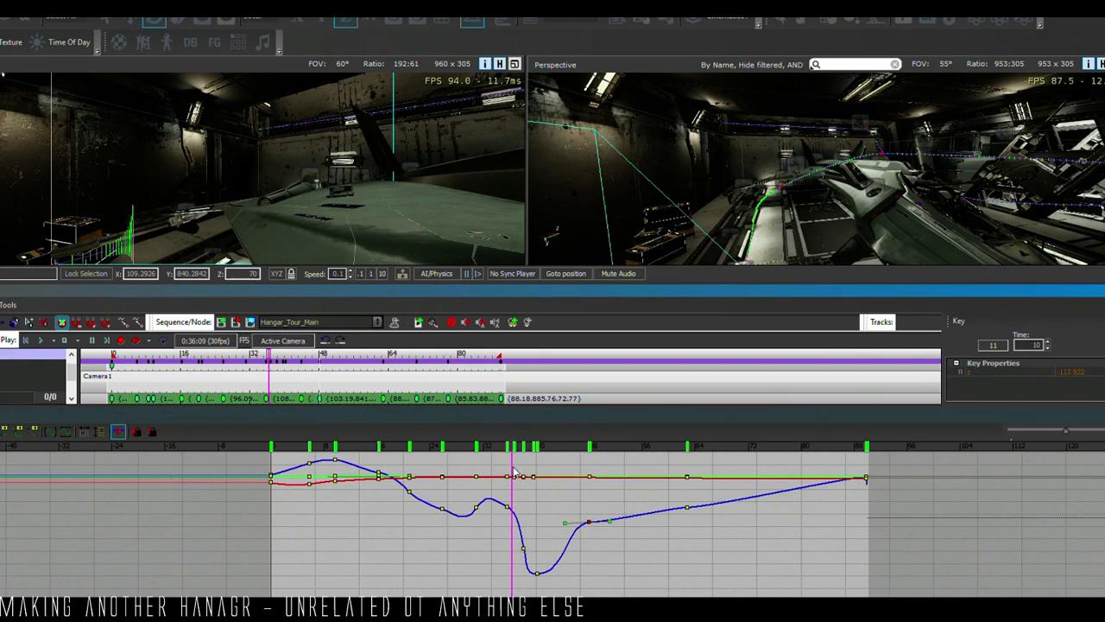
Step: Flatten the bump before the dip with the playhead key's tangent, leaving the key at -123.007
scroll(518, 501, "up", 3)
scroll(540, 529, "up", 3)
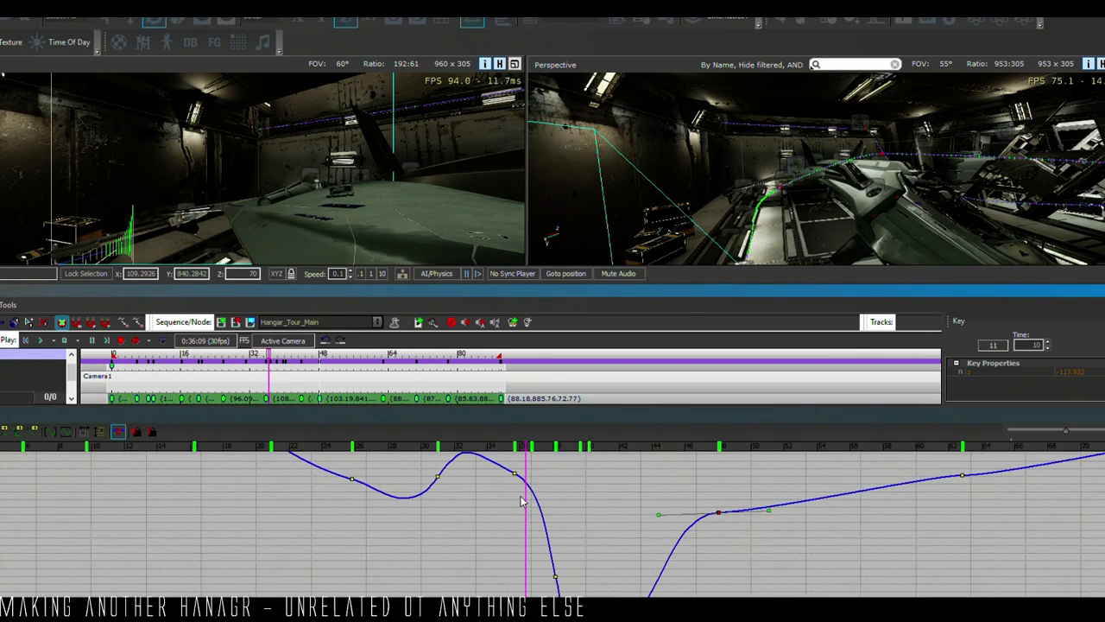
left_click(514, 478)
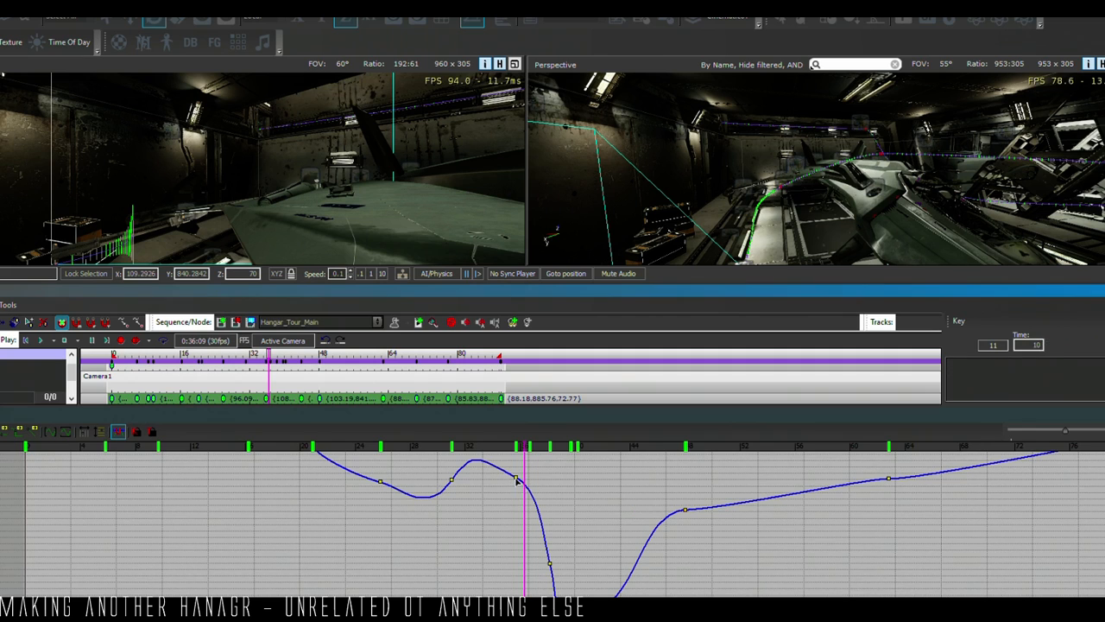
middle_click_drag(484, 498, 502, 558)
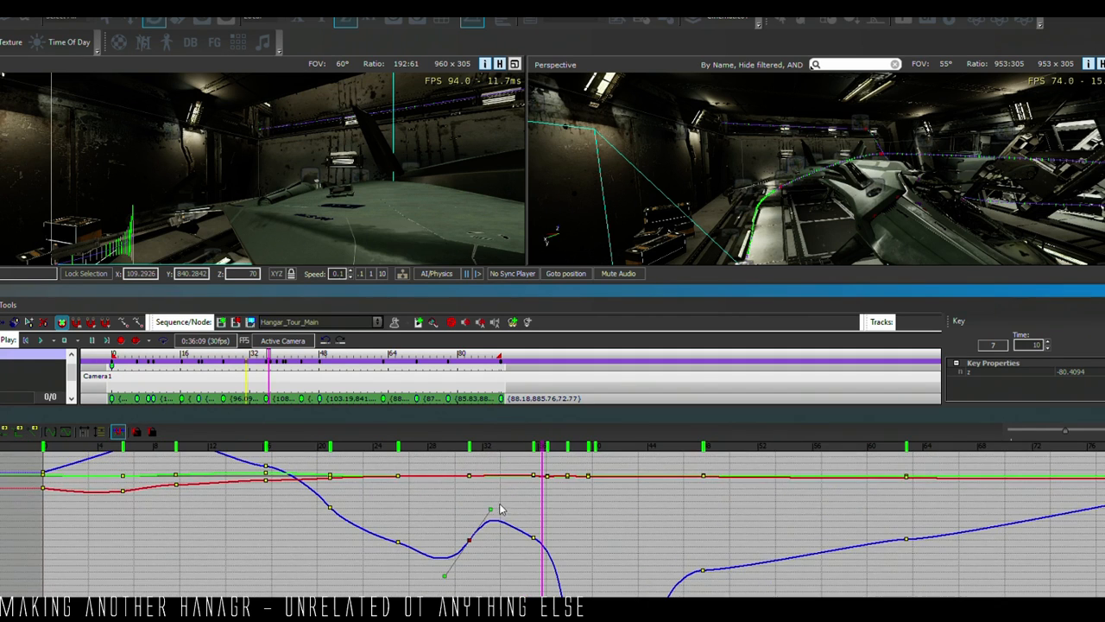
left_click_drag(492, 513, 500, 536)
middle_click_drag(531, 557, 515, 498)
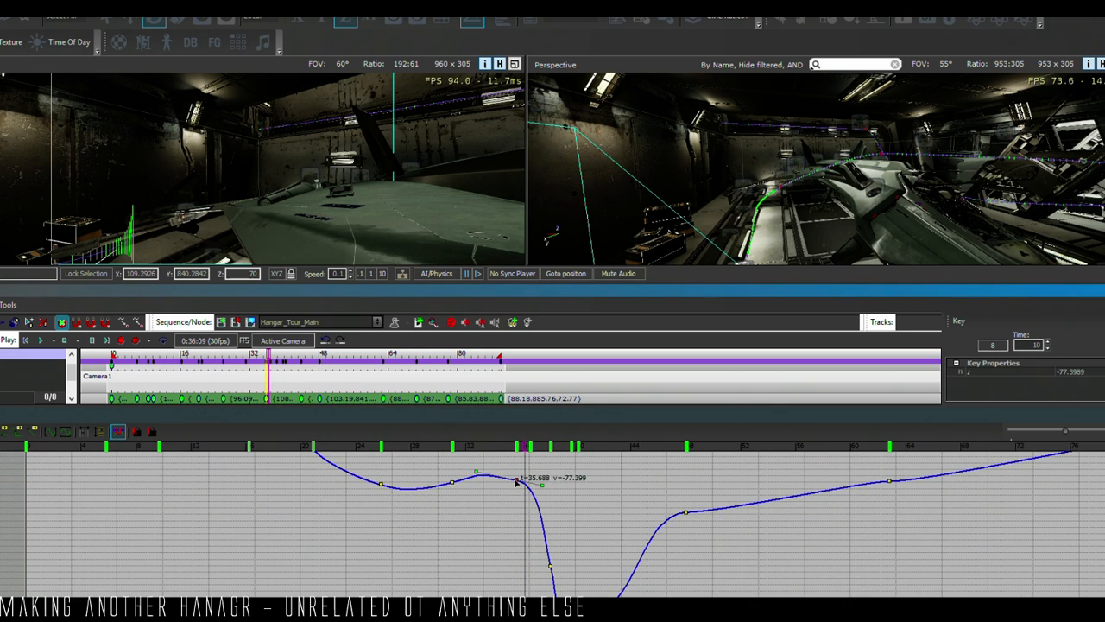
left_click_drag(515, 480, 511, 520)
middle_click_drag(460, 506, 470, 520)
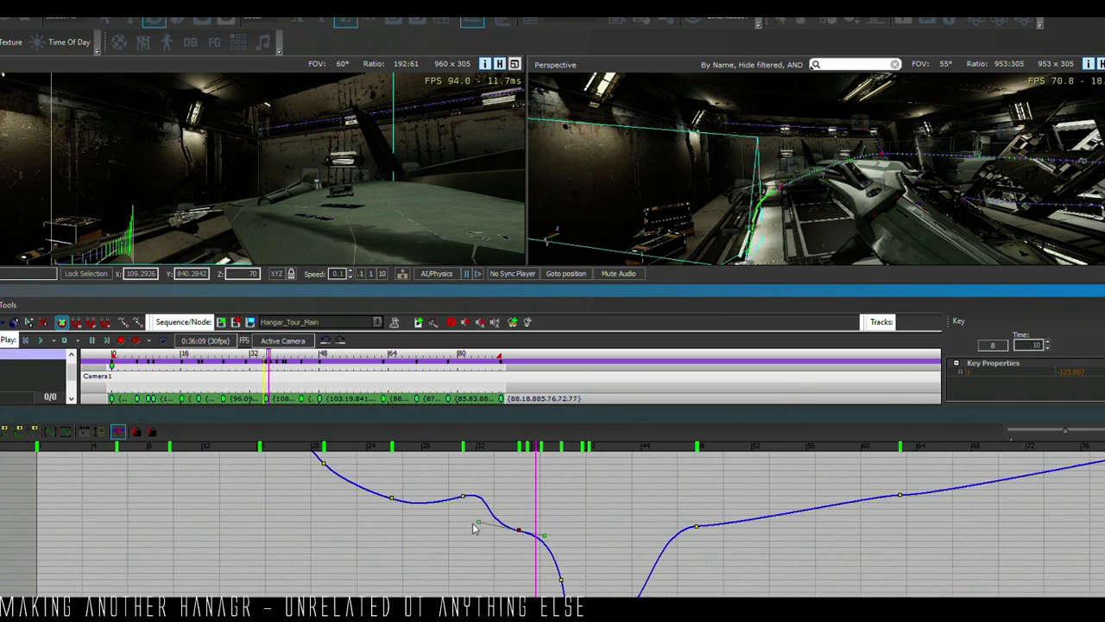
Step: Move that key lower and slightly earlier, tilting its tangent down to smooth the slope
scroll(471, 515, "up", 1)
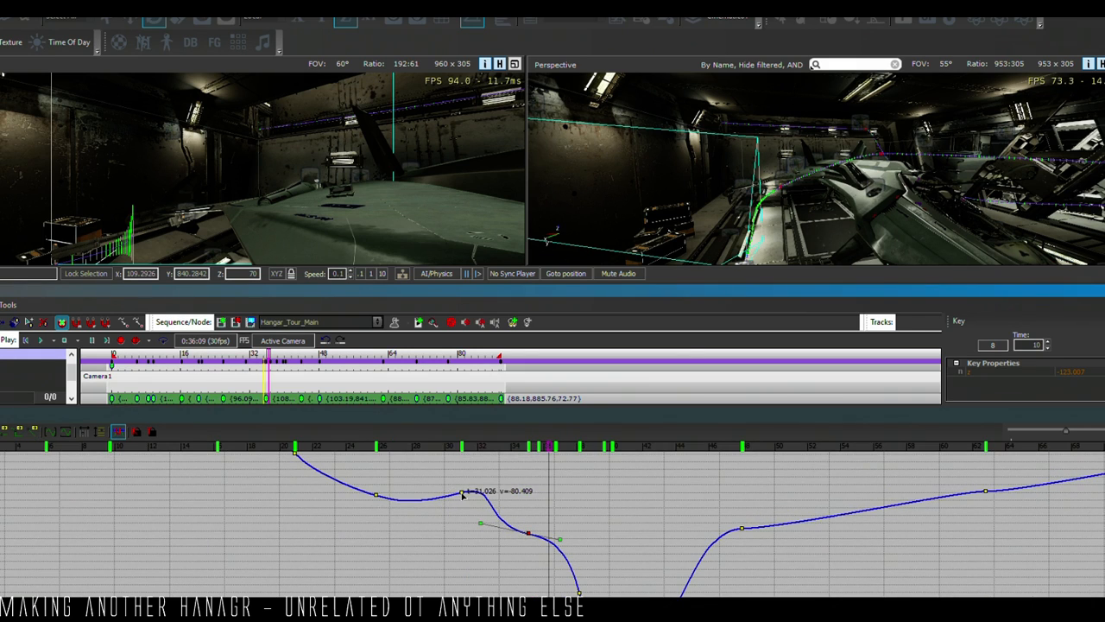
left_click_drag(463, 494, 448, 506)
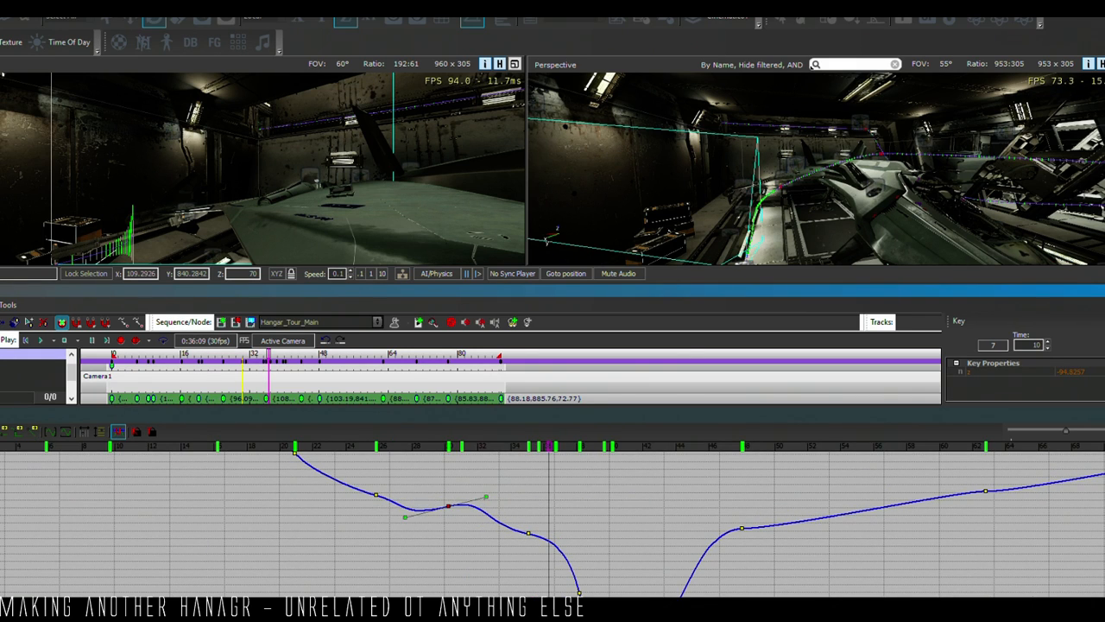
left_click(489, 508)
left_click(448, 507)
left_click_drag(479, 504, 498, 524)
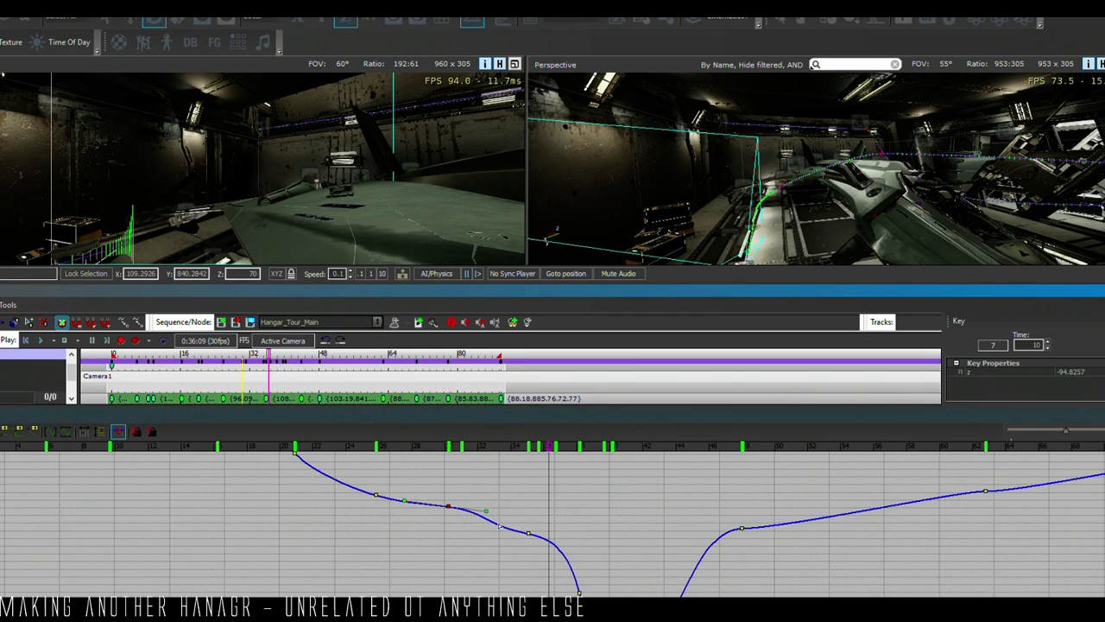
Step: Raise the dip's falling-side key to about -173.7 and its bottom key to -215.774
middle_click_drag(529, 551, 491, 464)
left_click(541, 508)
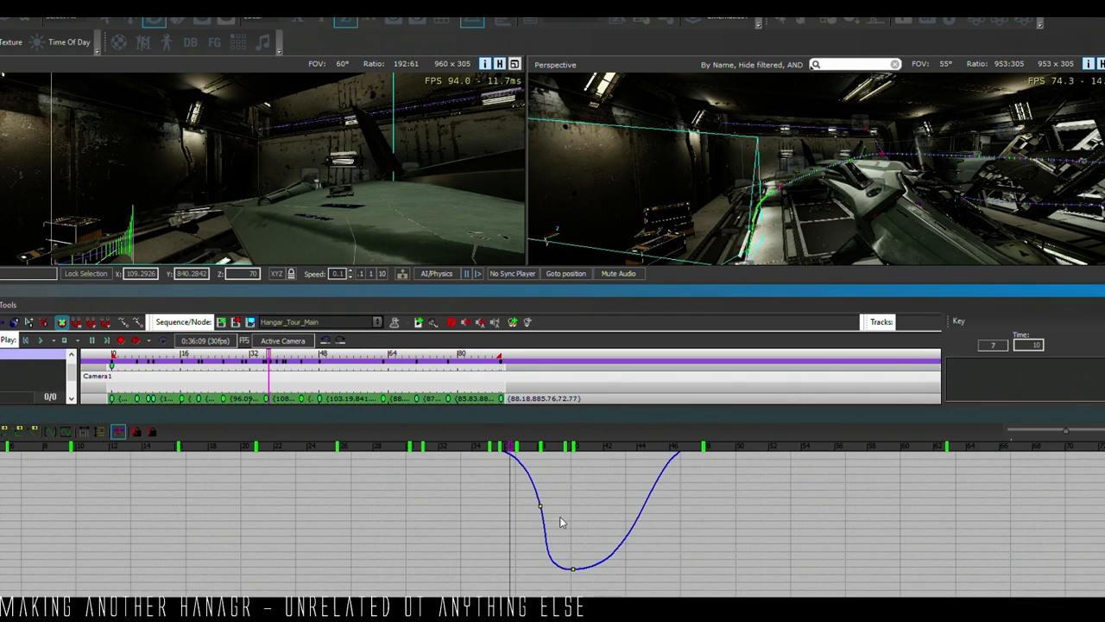
middle_click_drag(563, 510, 563, 525)
left_click(540, 520)
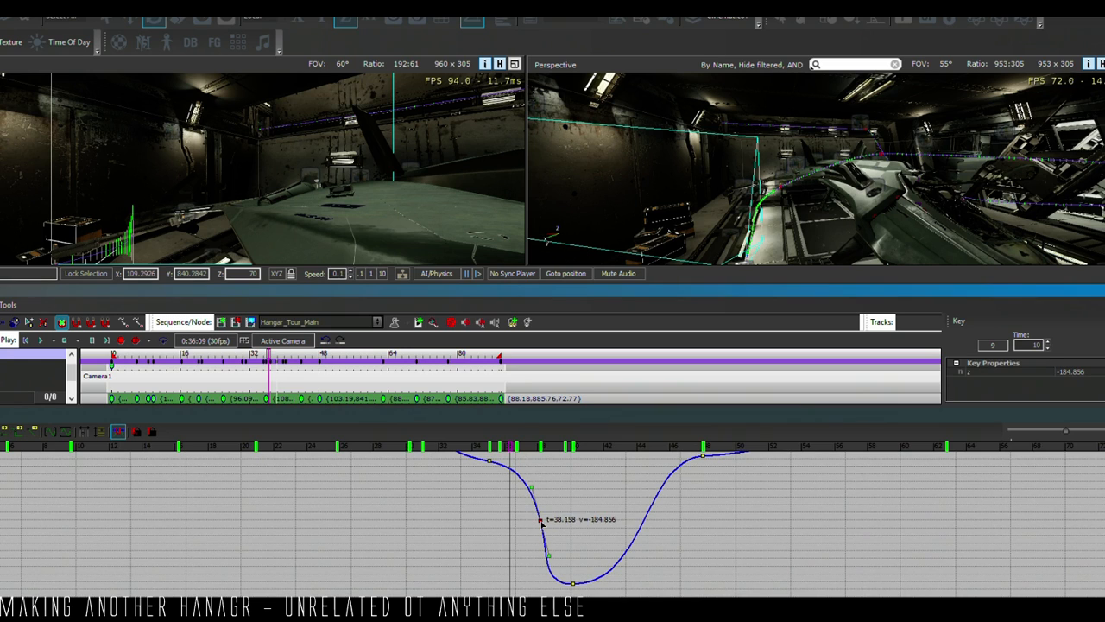
left_click_drag(542, 523, 541, 510)
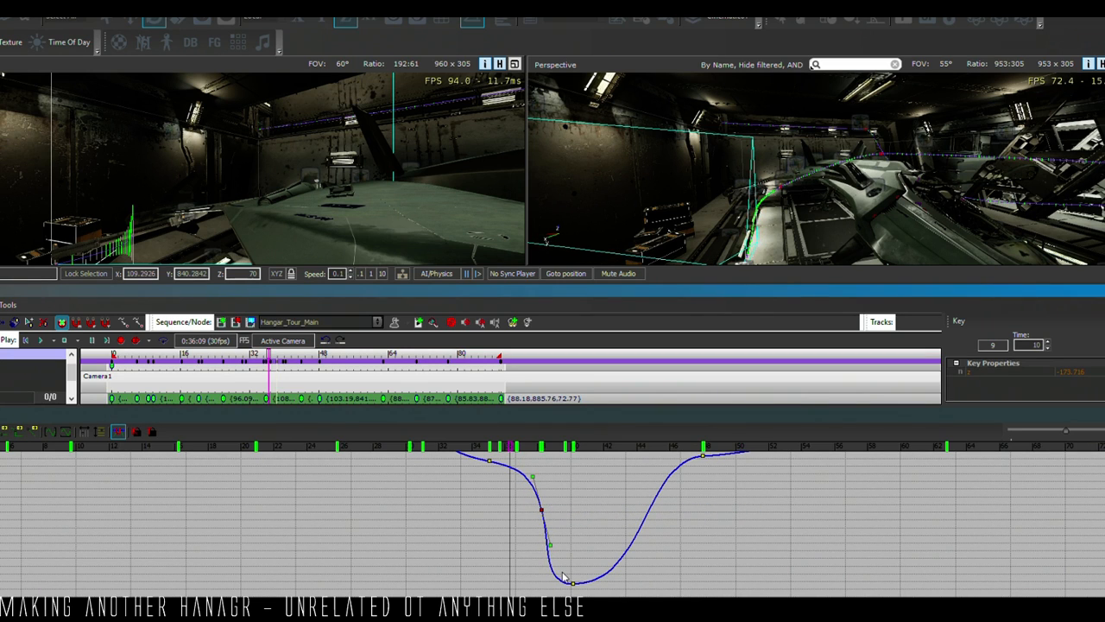
left_click_drag(574, 586, 592, 552)
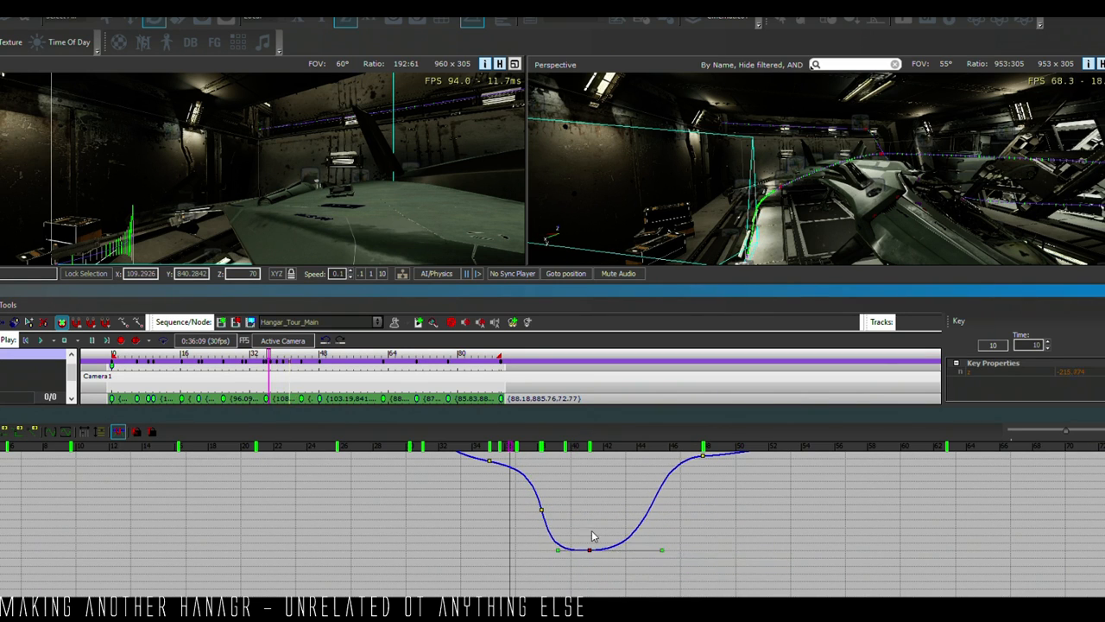
Step: Delete the dip's bottom key and move the playhead back to about 0:29
right_click(670, 207)
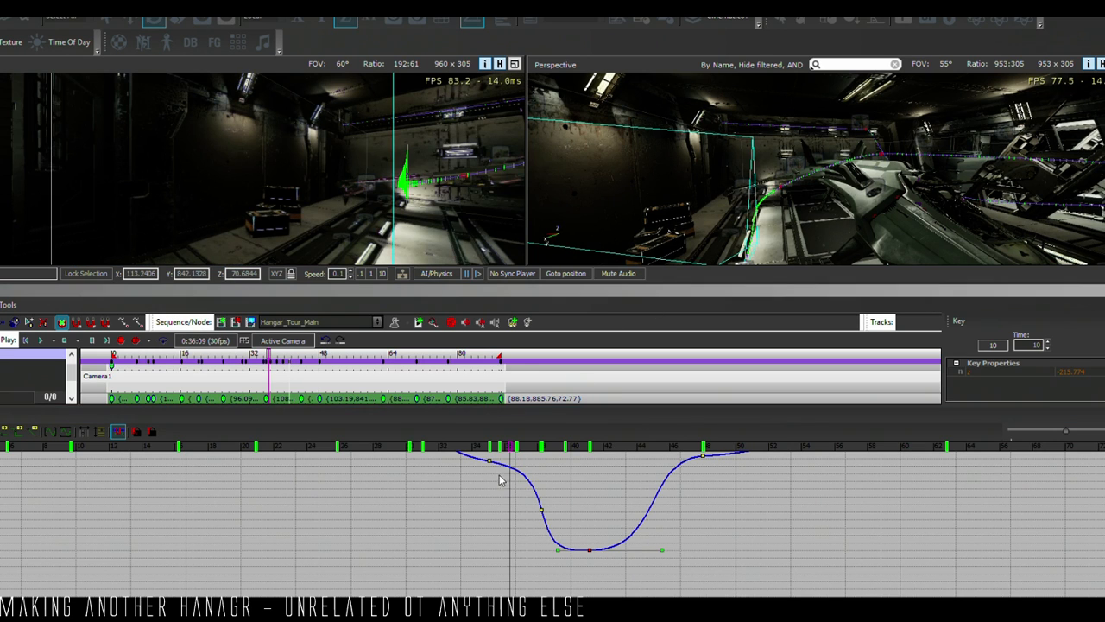
middle_click_drag(501, 467, 516, 518)
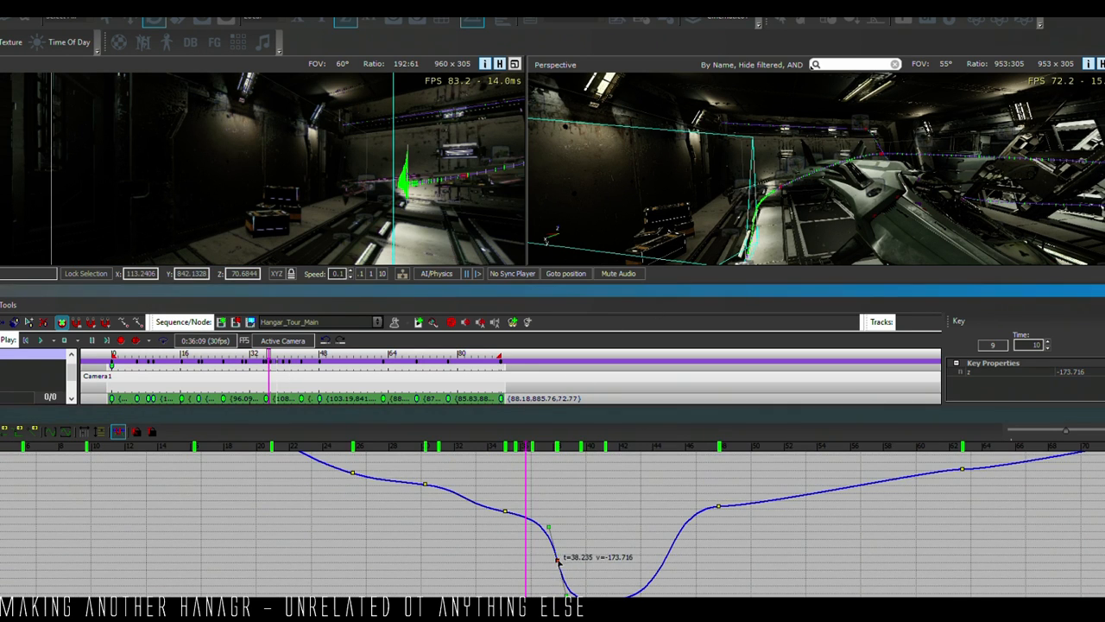
key("Delete")
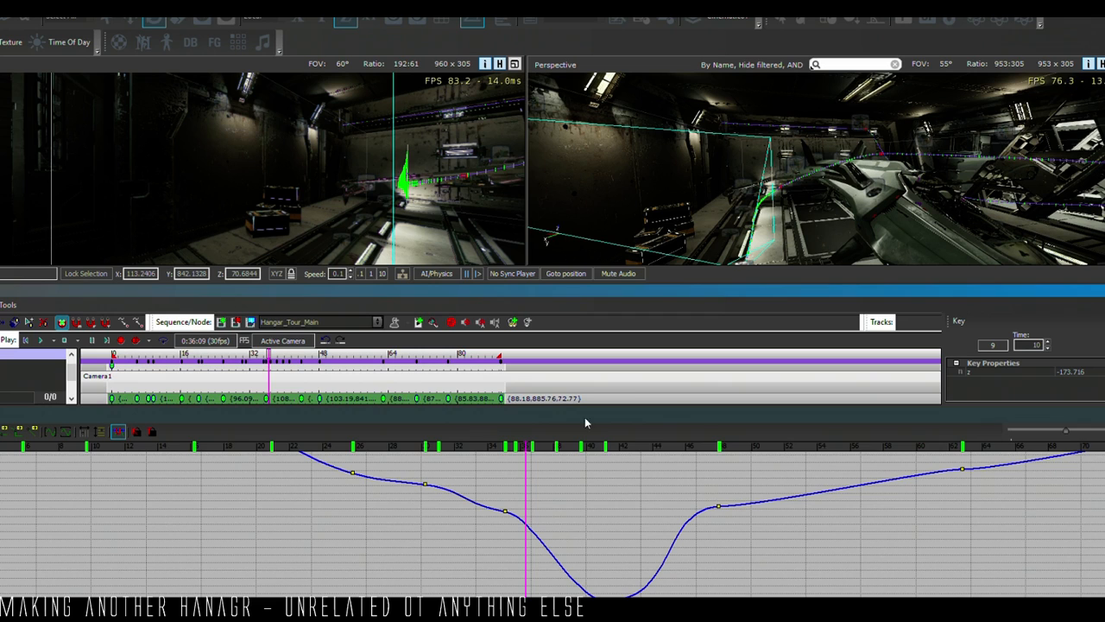
left_click(410, 445)
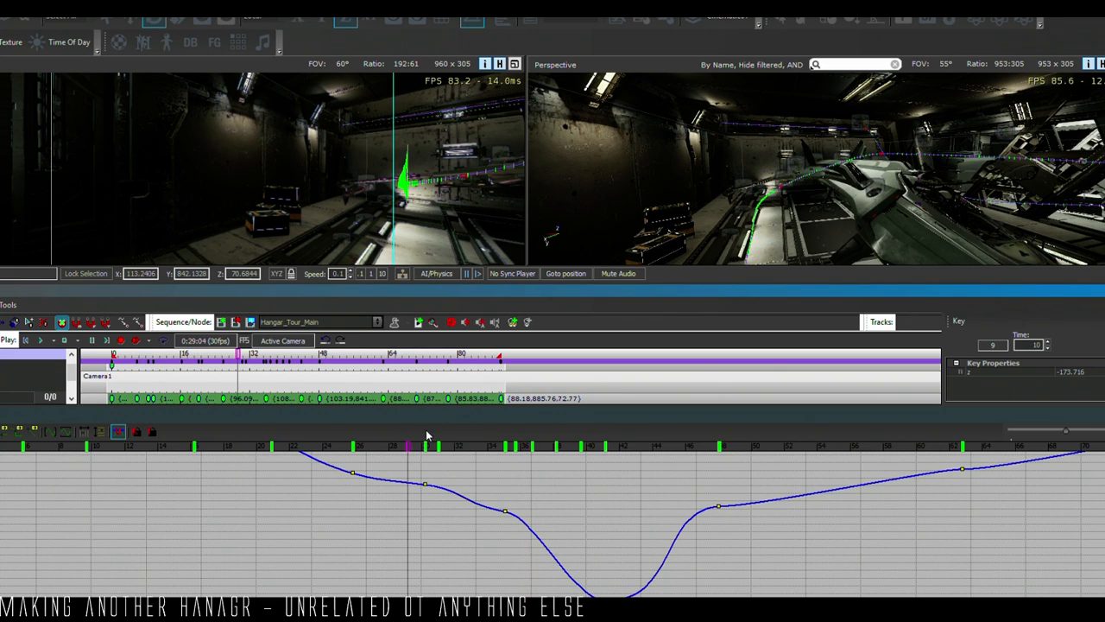
left_click(415, 446)
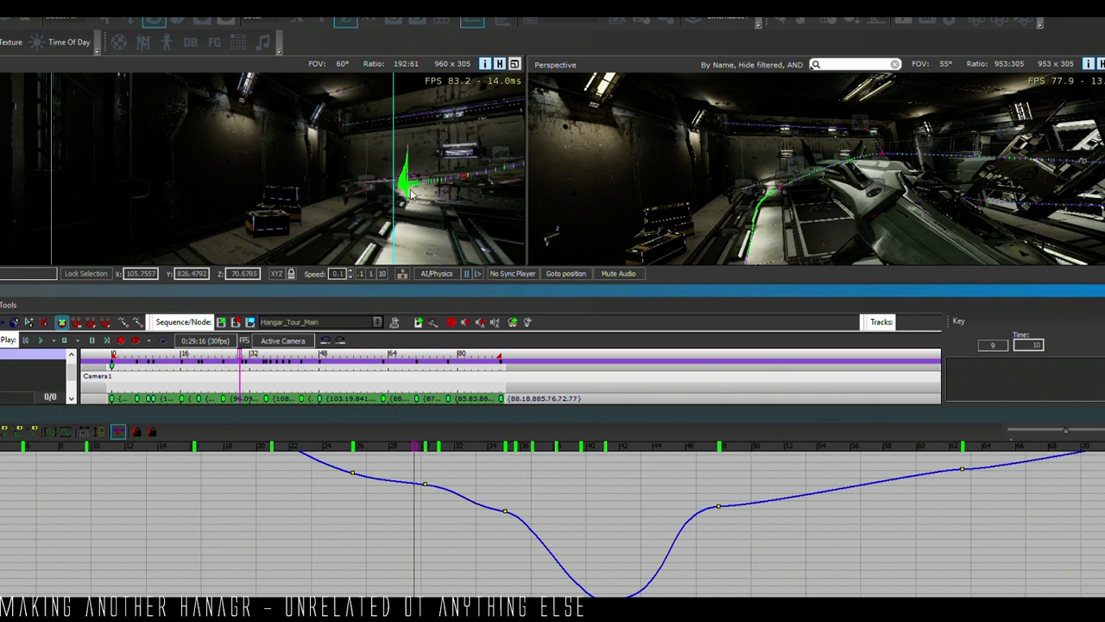
Step: Stop playback at 0:46:03 and drag the key after the dip down to -199.177
left_click(382, 444)
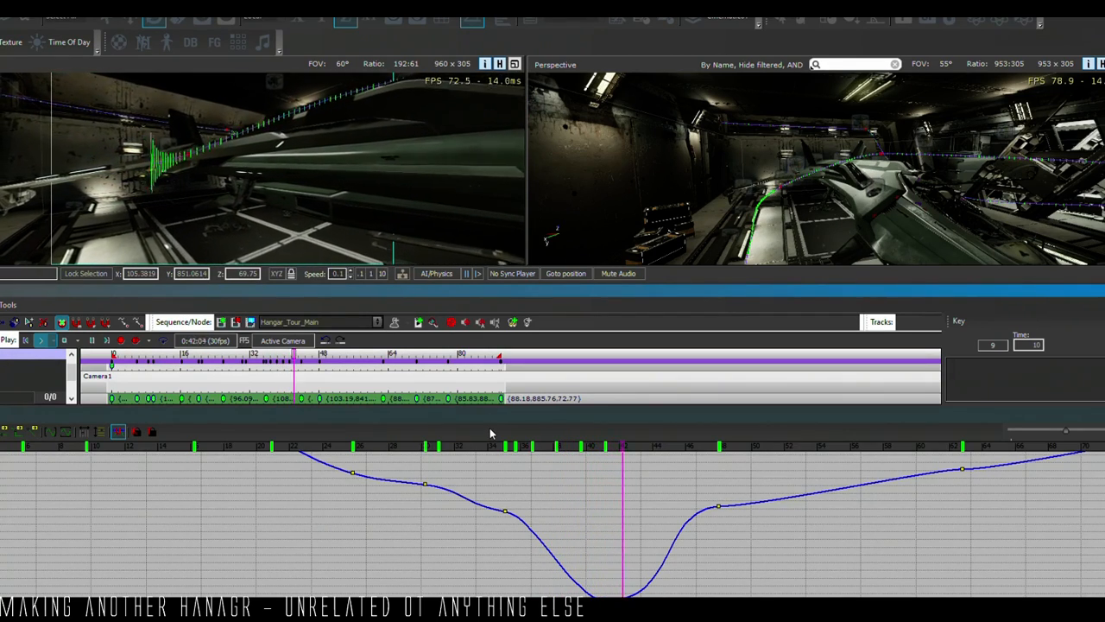
key("space")
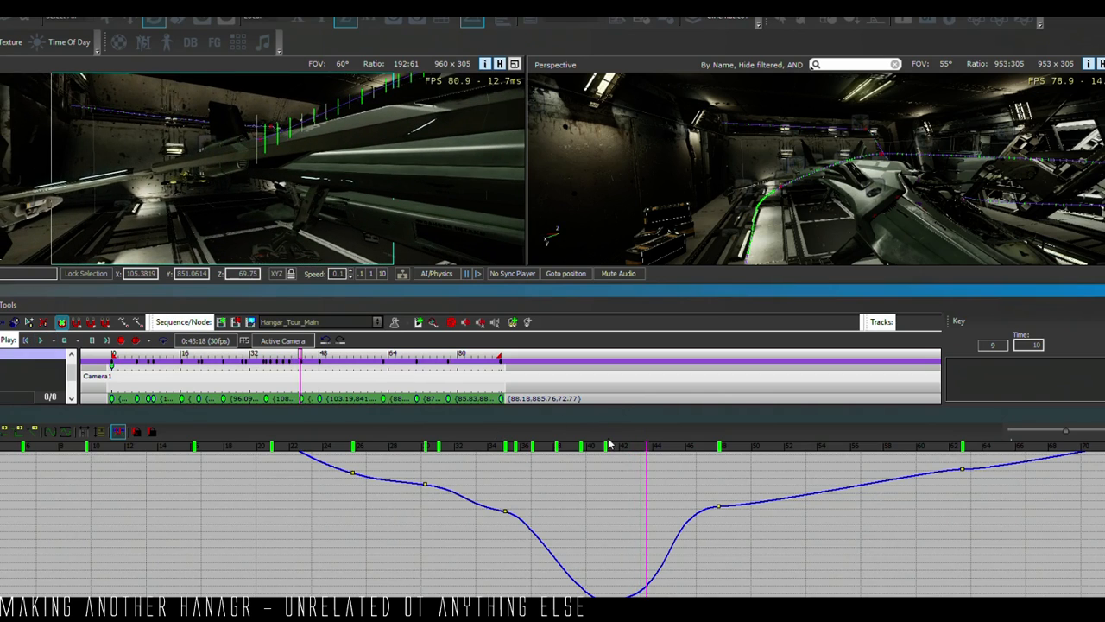
left_click(688, 449)
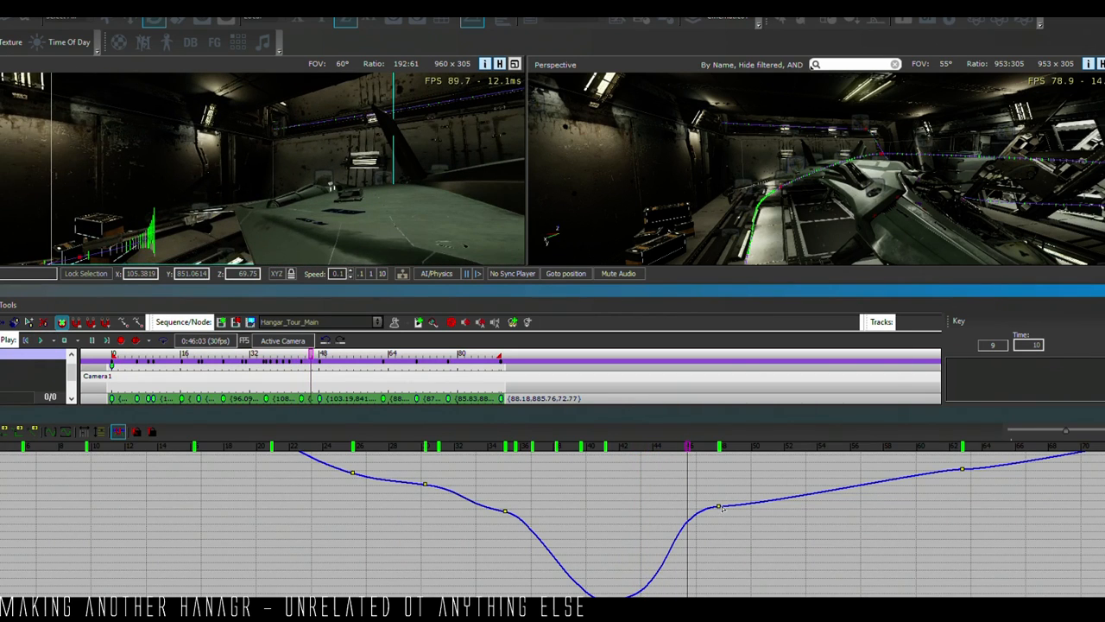
left_click_drag(723, 510, 795, 569)
Step: Steepen the curve out of the selected key, deepen the dip, and shift the next key later
middle_click_drag(795, 572, 747, 494)
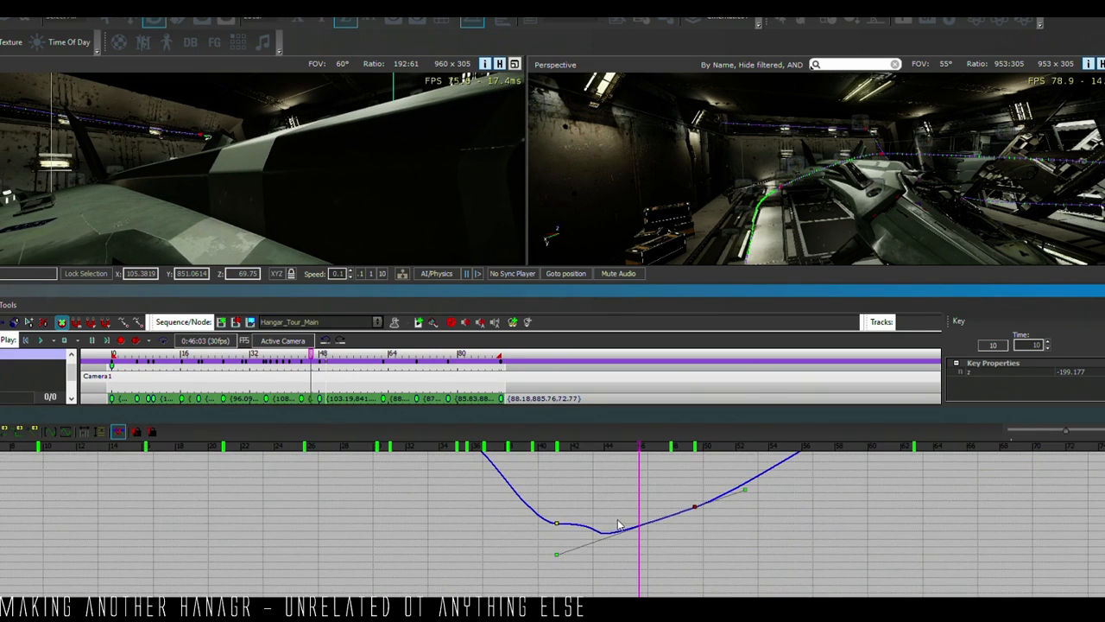
left_click(557, 524)
left_click_drag(631, 524, 552, 535)
left_click_drag(696, 508, 710, 510)
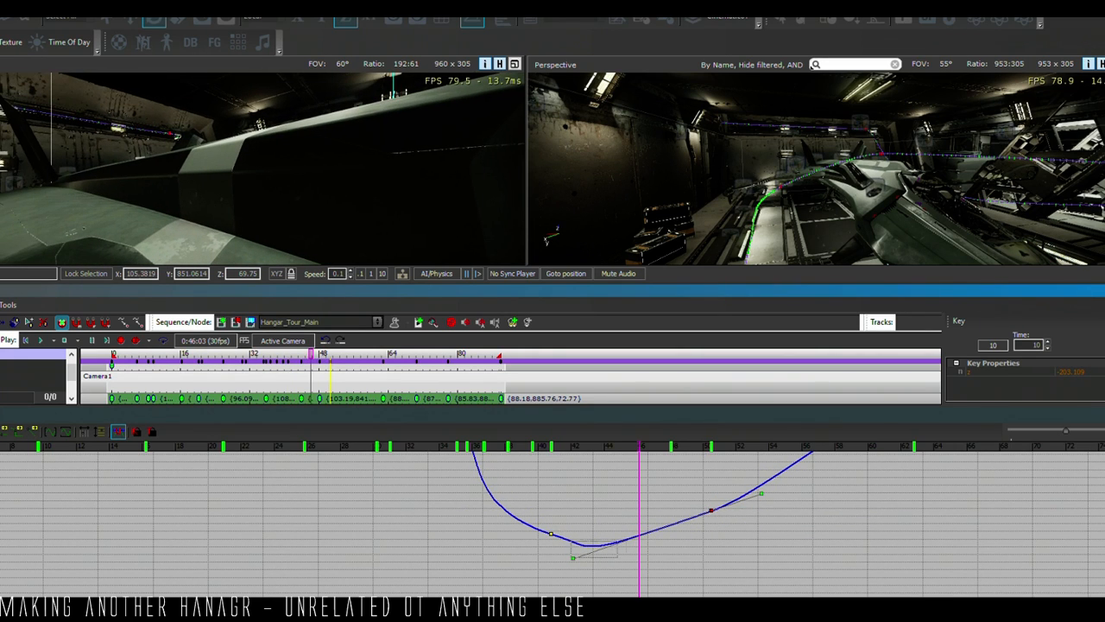
Step: Shorten the key's incoming tangent, then scrub back to preview and return to the edited key
mouse_move(712, 513)
left_click_drag(573, 558, 626, 540)
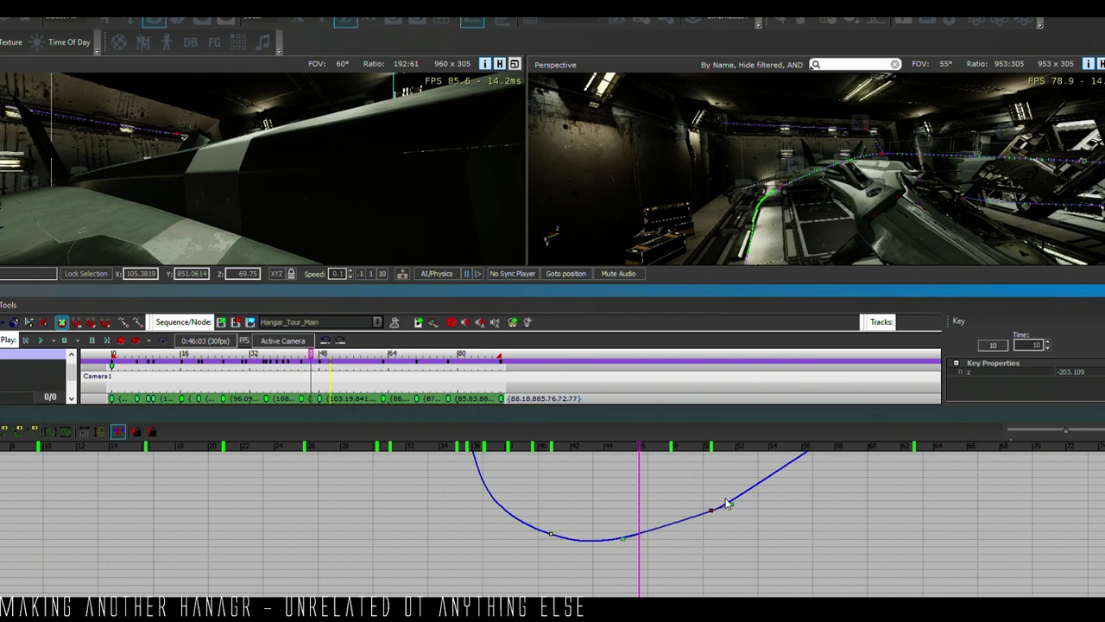
scroll(757, 529, "down", 2)
middle_click_drag(757, 529, 741, 552)
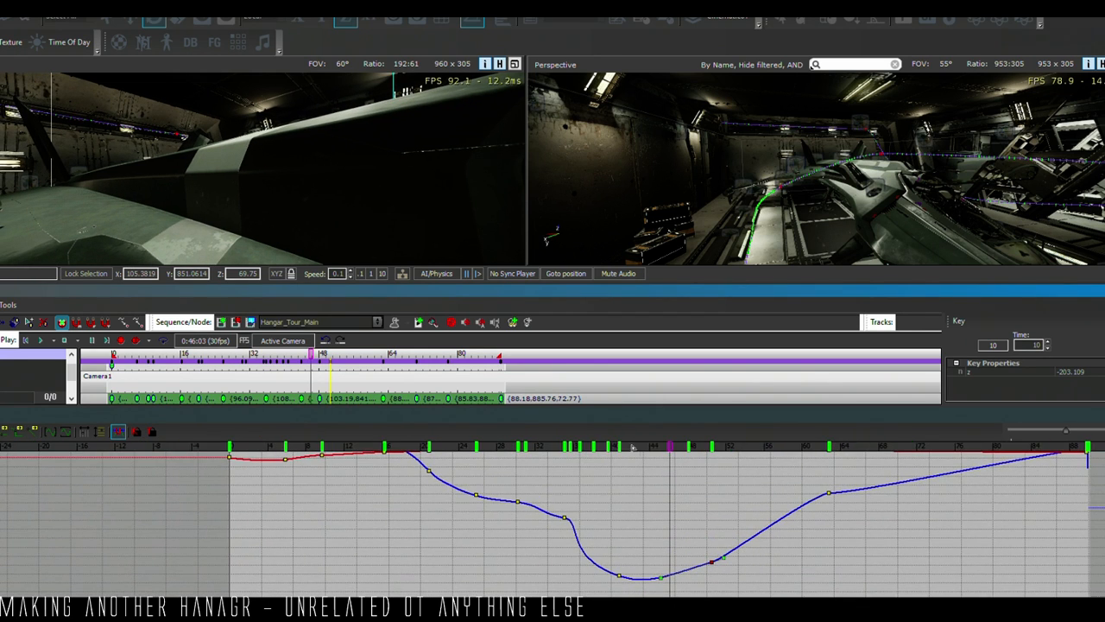
mouse_move(632, 447)
left_mouse_down()
mouse_move(575, 446)
mouse_move(622, 446)
left_mouse_up()
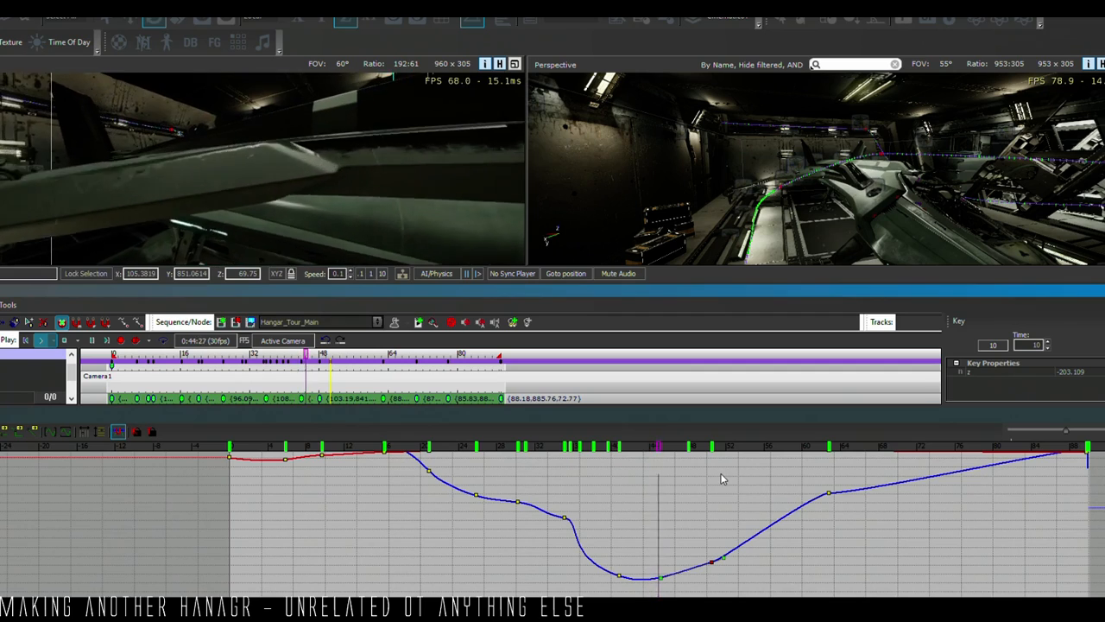
scroll(723, 525, "up", 1)
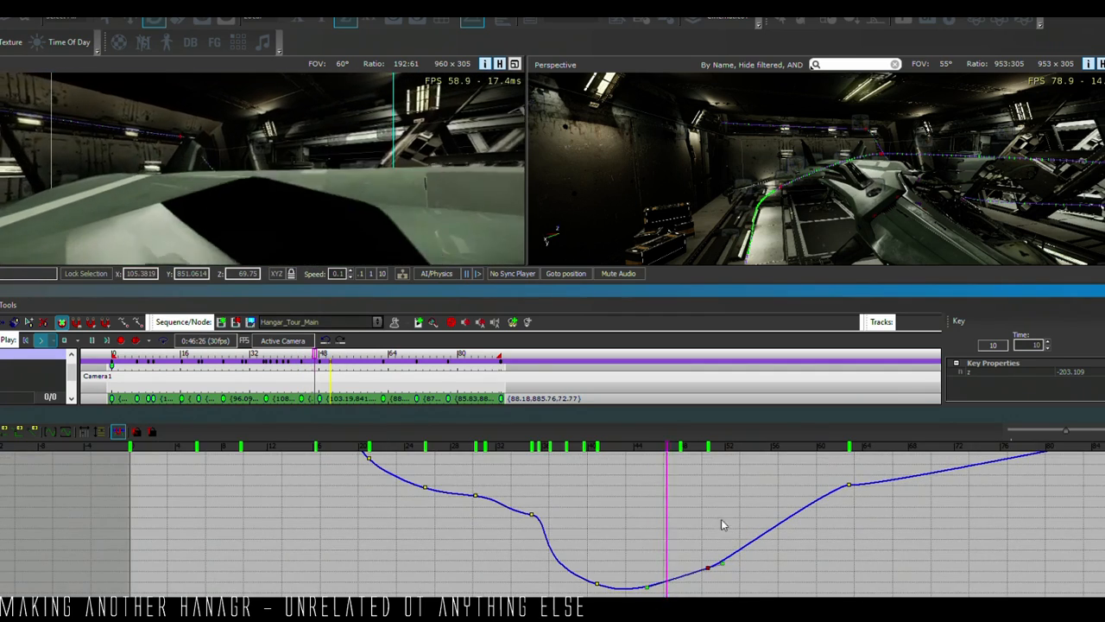
mouse_move(671, 447)
left_mouse_down()
mouse_move(708, 447)
mouse_move(677, 447)
left_mouse_up()
Step: Pull the rotation key near 50 down to about -222.221
scroll(716, 518, "up", 5)
scroll(717, 523, "down", 5)
scroll(716, 556, "up", 5)
scroll(718, 552, "up", 2)
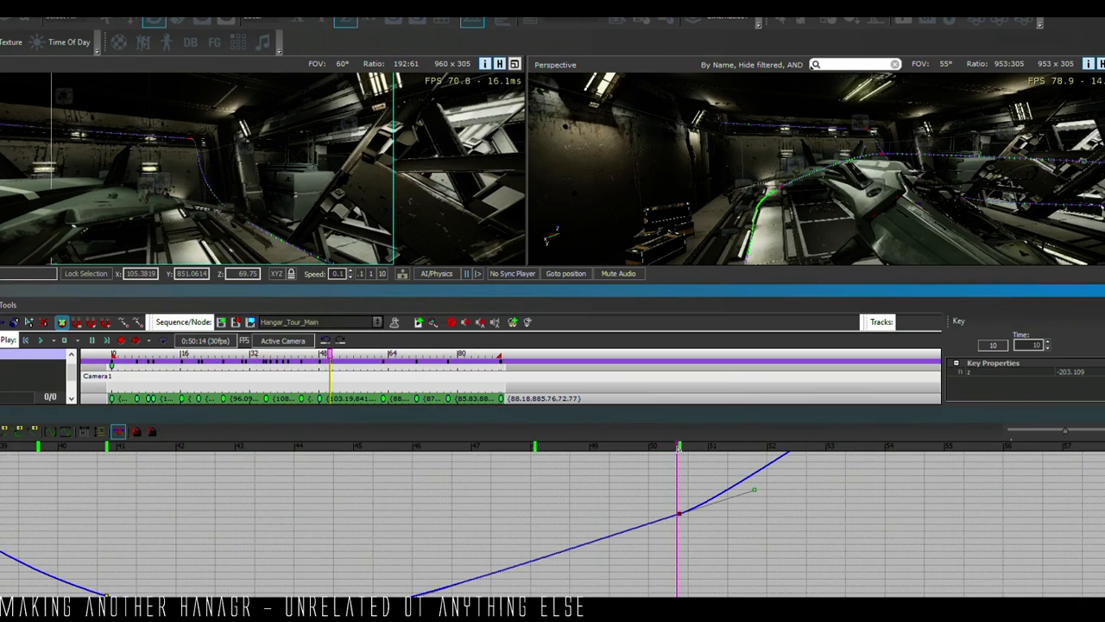
scroll(687, 501, "down", 3)
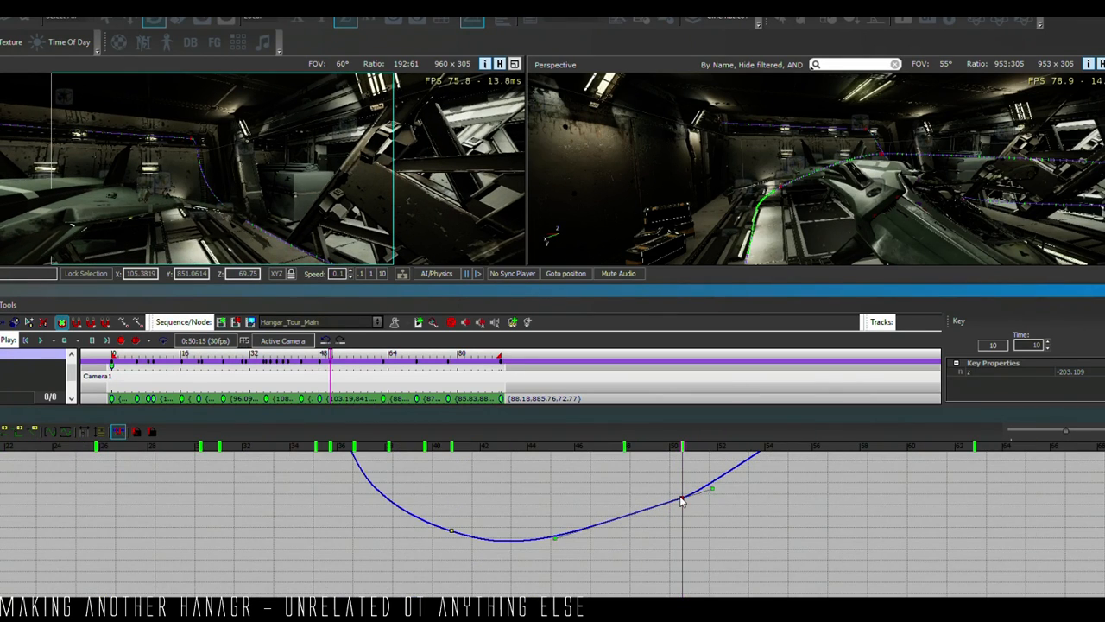
left_click_drag(681, 500, 756, 489)
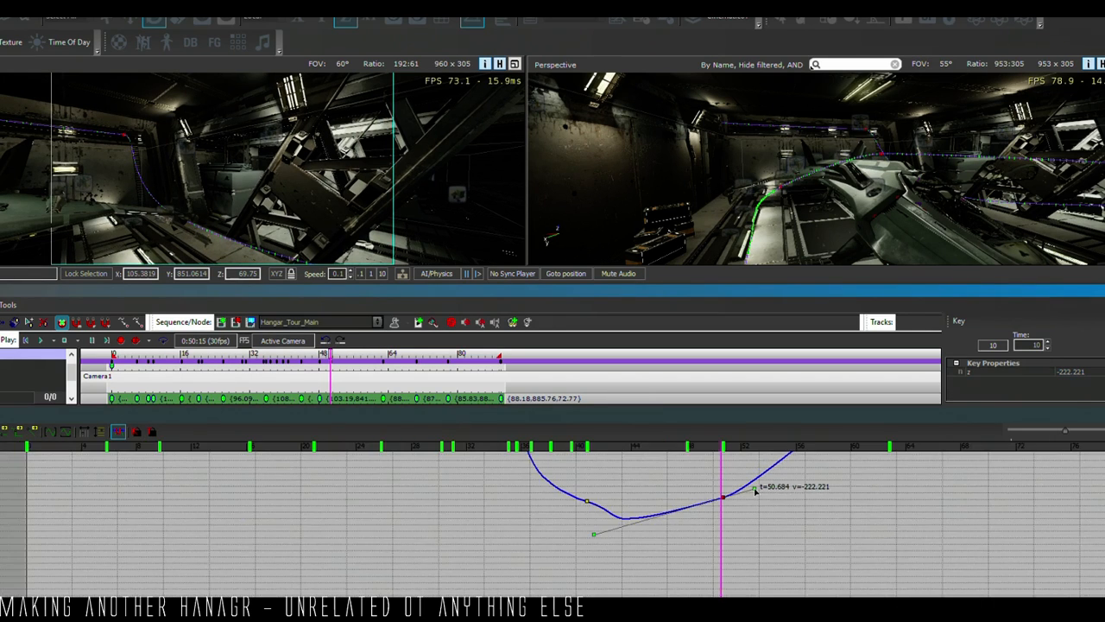
middle_click_drag(755, 490, 718, 525)
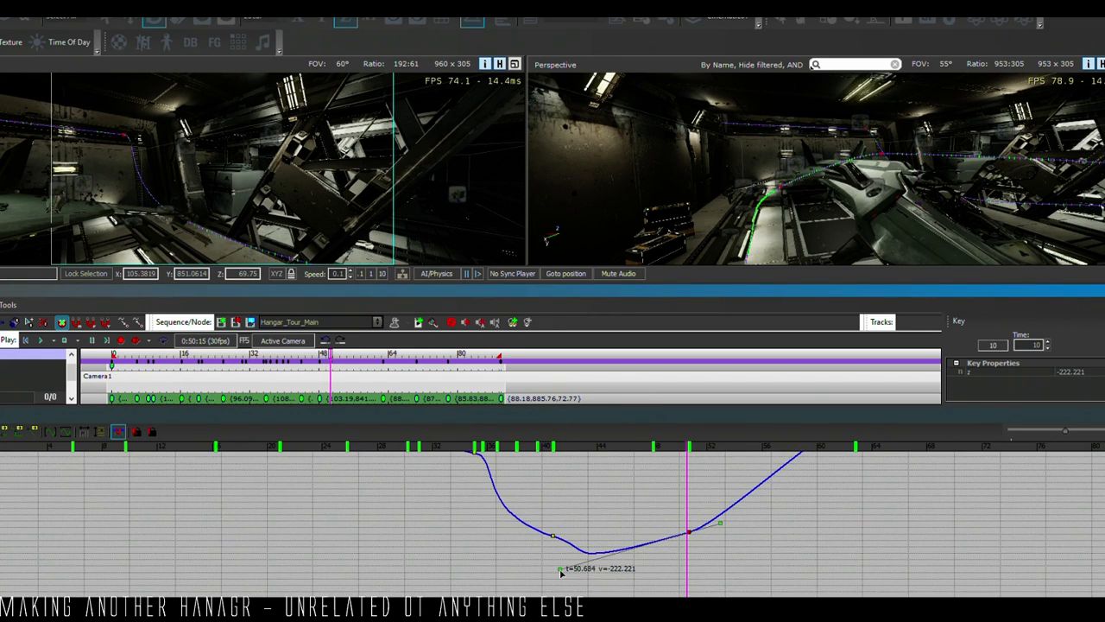
Step: Adjust the key's incoming and outgoing tangents to flatten the approach and smooth the rise
left_click_drag(560, 572, 614, 550)
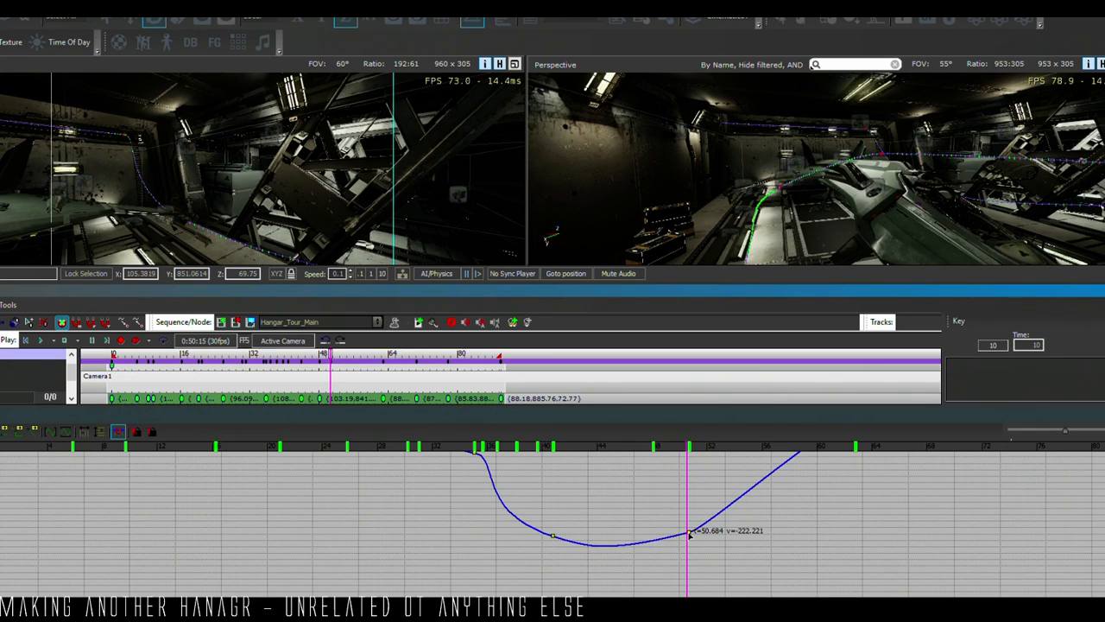
left_click_drag(706, 527, 732, 524)
left_click_drag(555, 560, 640, 542)
left_click(118, 432)
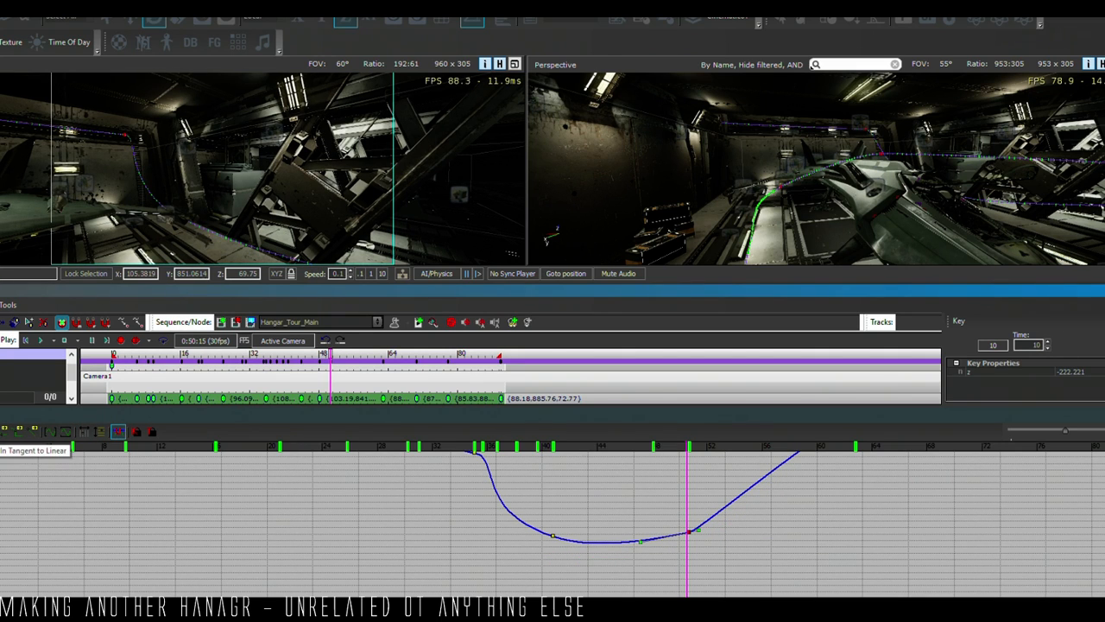
Step: Make the key's in-tangent linear, flatten its out-tangent, then raise the out-tangent slightly
left_click(20, 432)
scroll(682, 547, "up", 1)
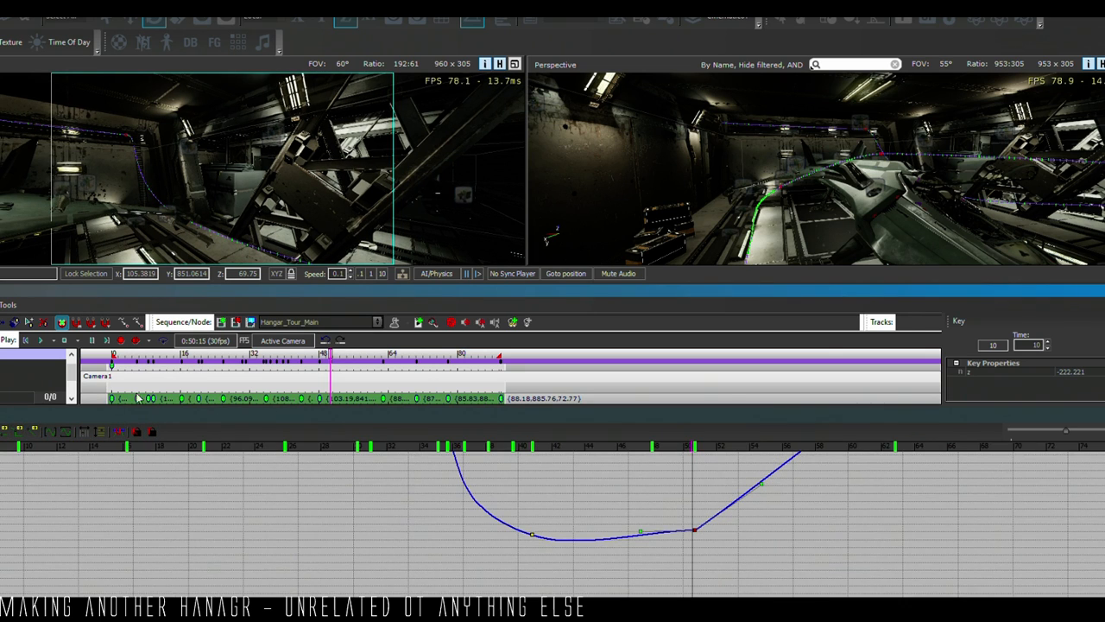
left_click(5, 429)
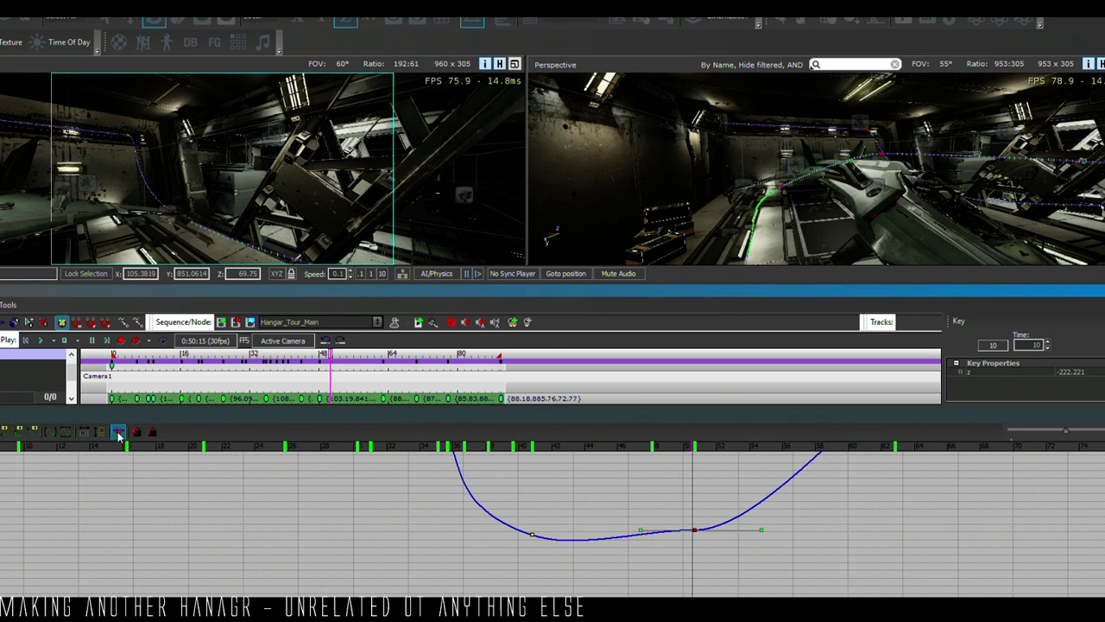
scroll(691, 535, "right", 2)
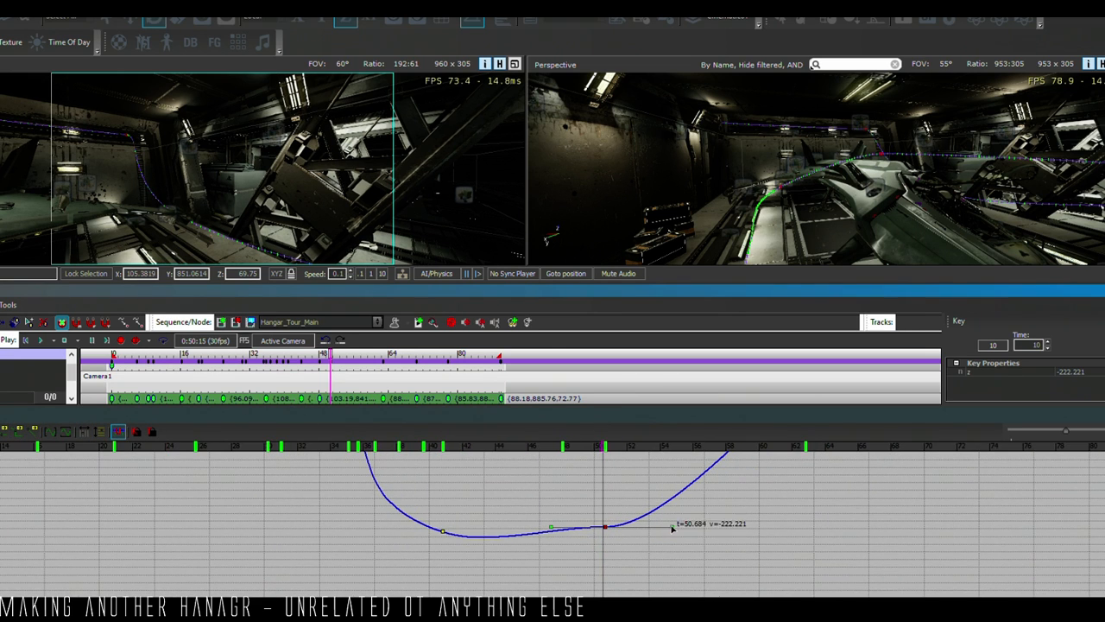
left_click_drag(673, 528, 681, 510)
scroll(681, 510, "down", 3)
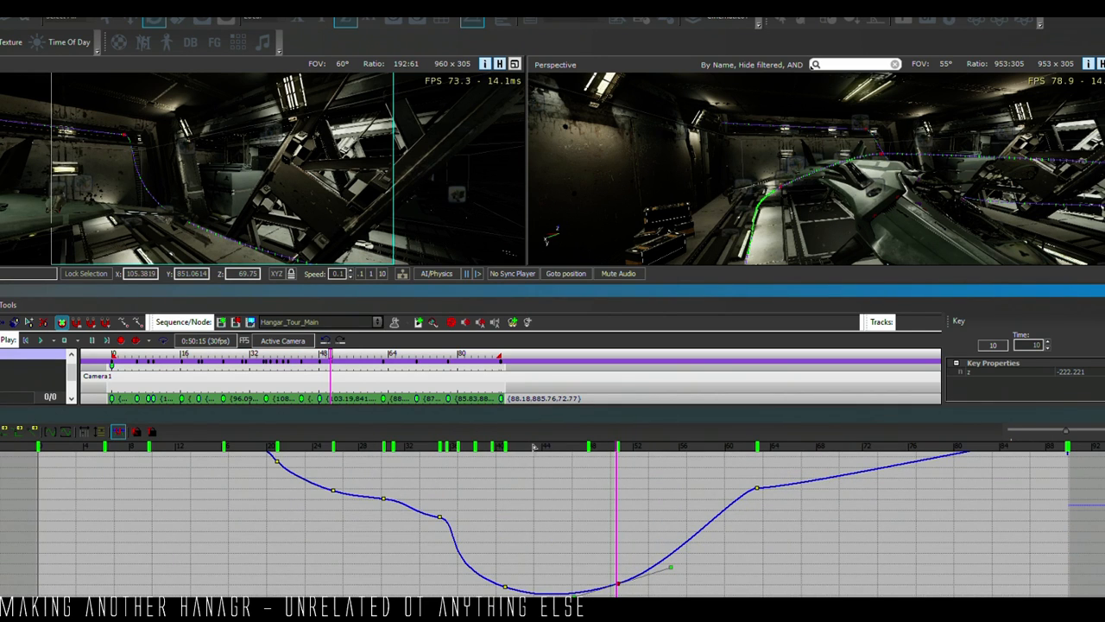
Step: At 0:39:00, bend the curve downward after the key near 35
left_click(486, 446)
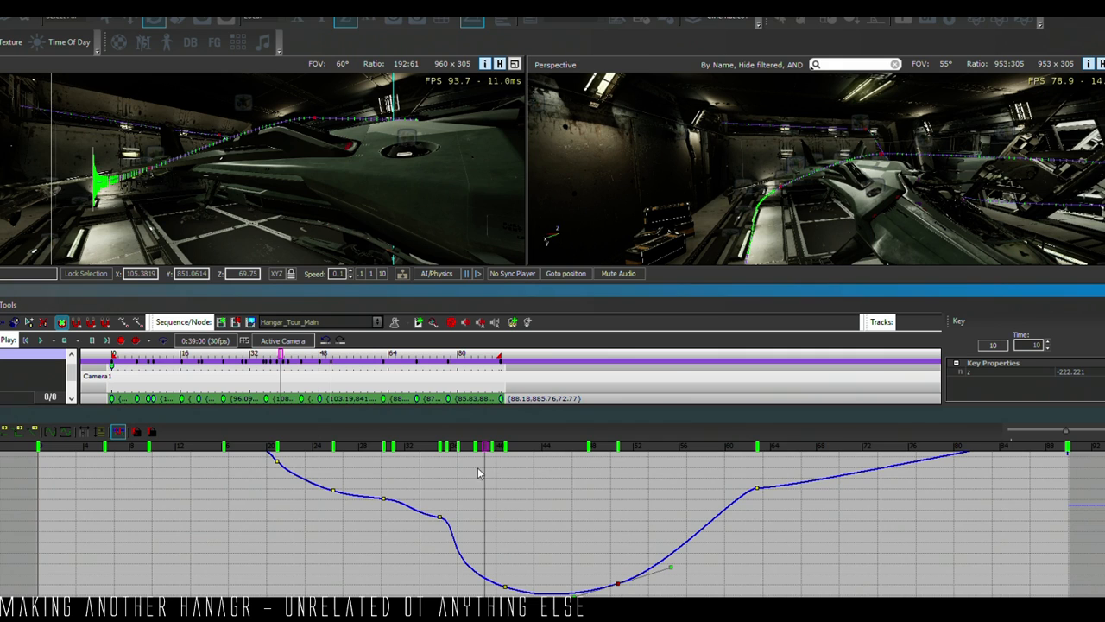
scroll(440, 518, "up", 2)
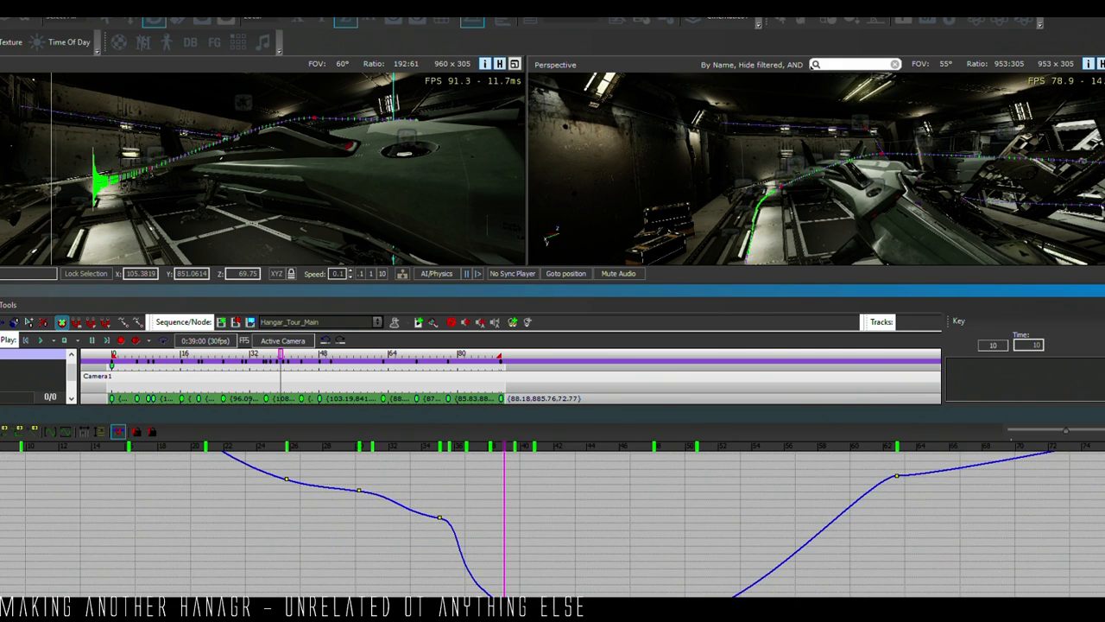
left_click(440, 517)
scroll(477, 535, "up", 2)
left_click_drag(468, 522, 469, 541)
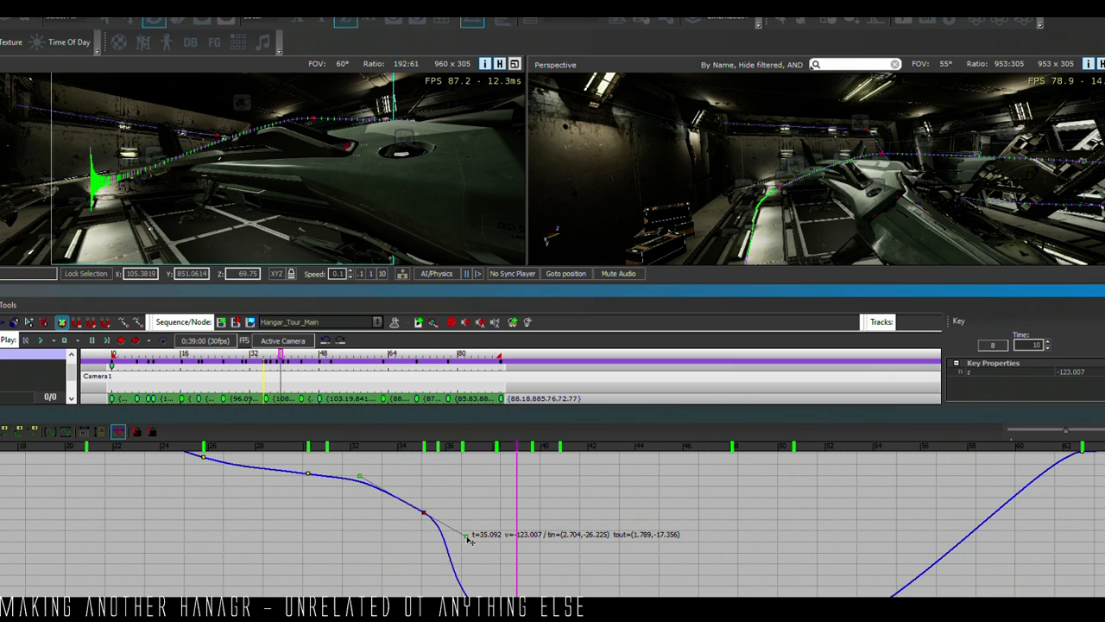
Step: Replay the camera move from about 0:32, then return the time to 0:34:10
left_click(357, 445)
key("space")
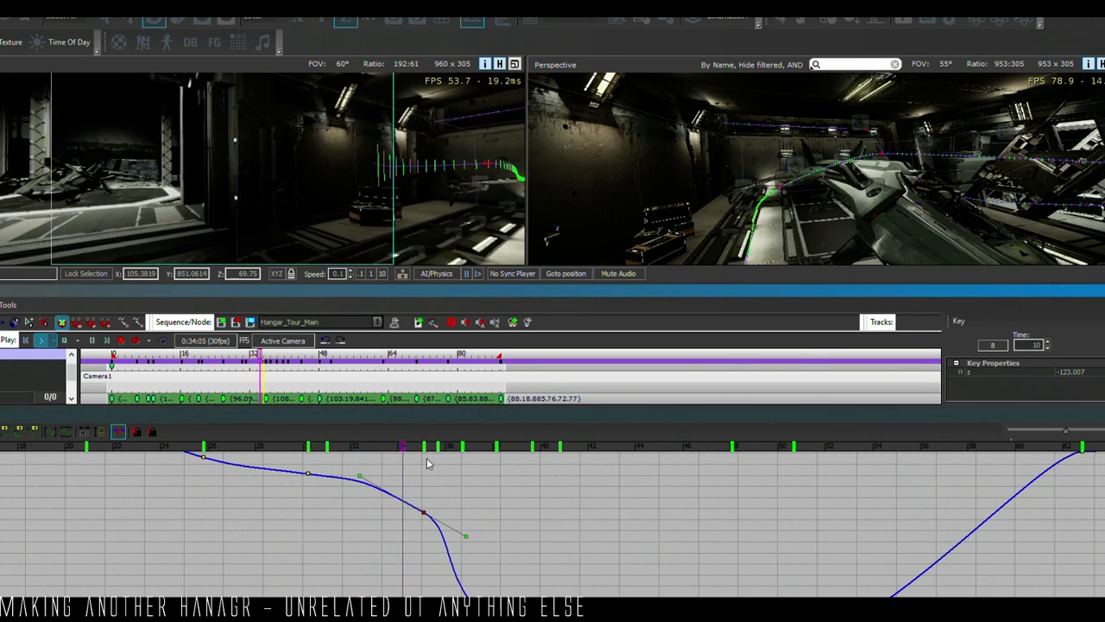
scroll(499, 549, "down", 1)
scroll(499, 549, "up", 1)
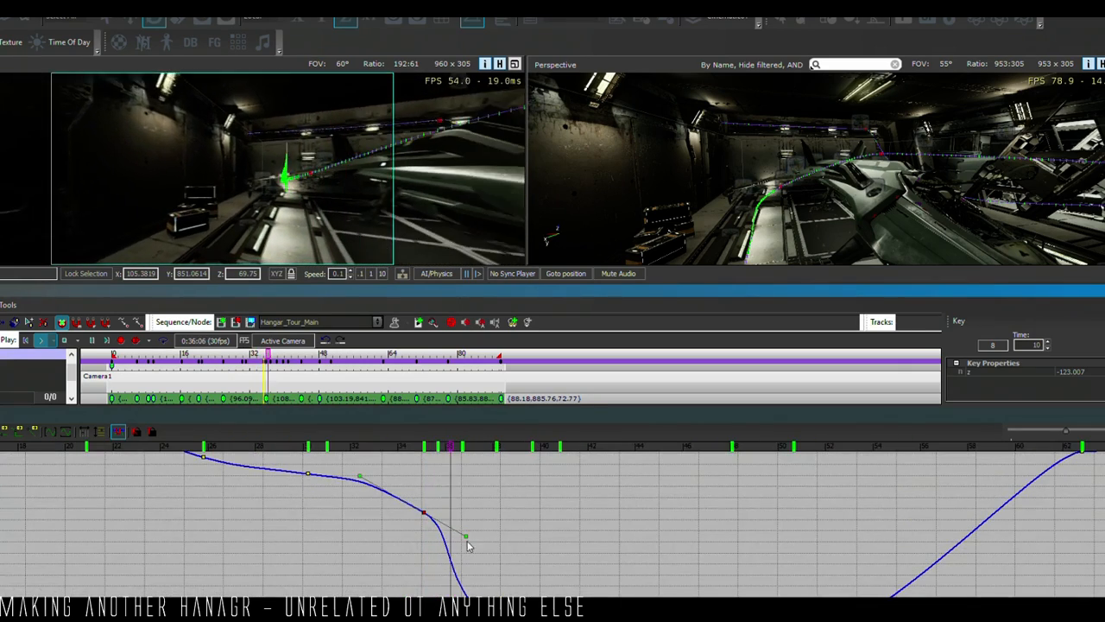
left_click(394, 445)
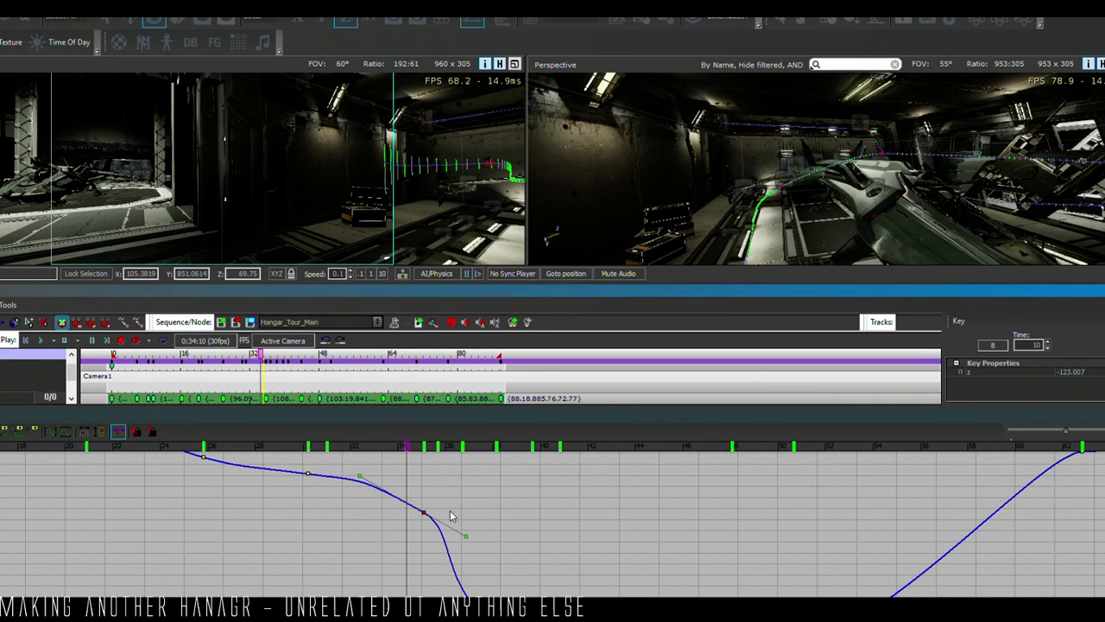
scroll(450, 516, "up", 1)
Step: Lower the key near 35 slightly and shorten its outgoing tangent
left_click_drag(411, 515, 395, 527)
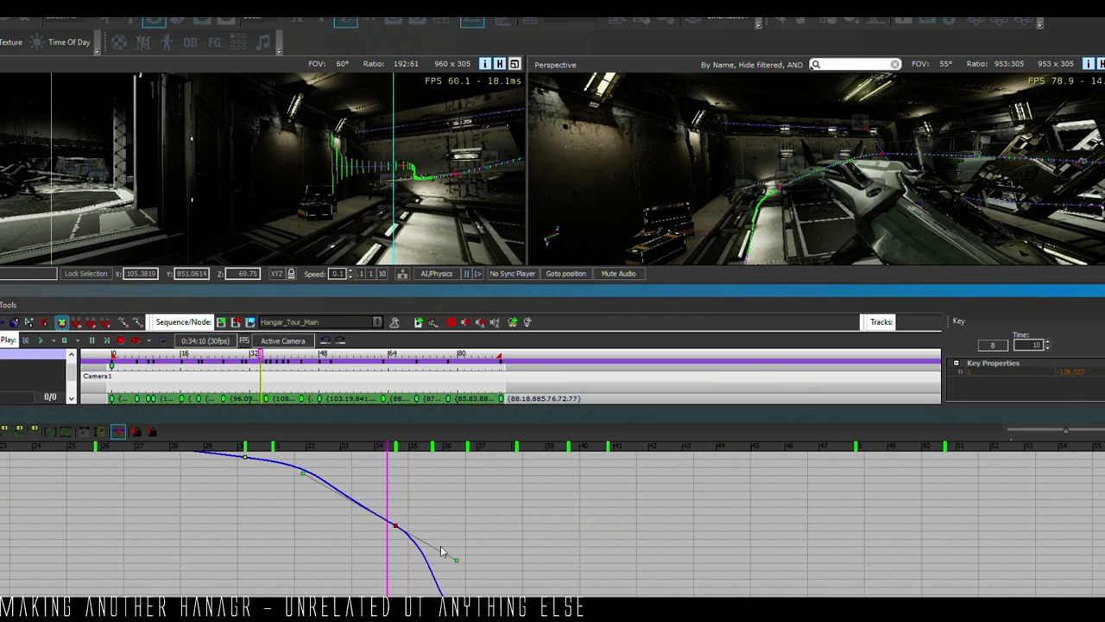
left_click_drag(457, 562, 446, 567)
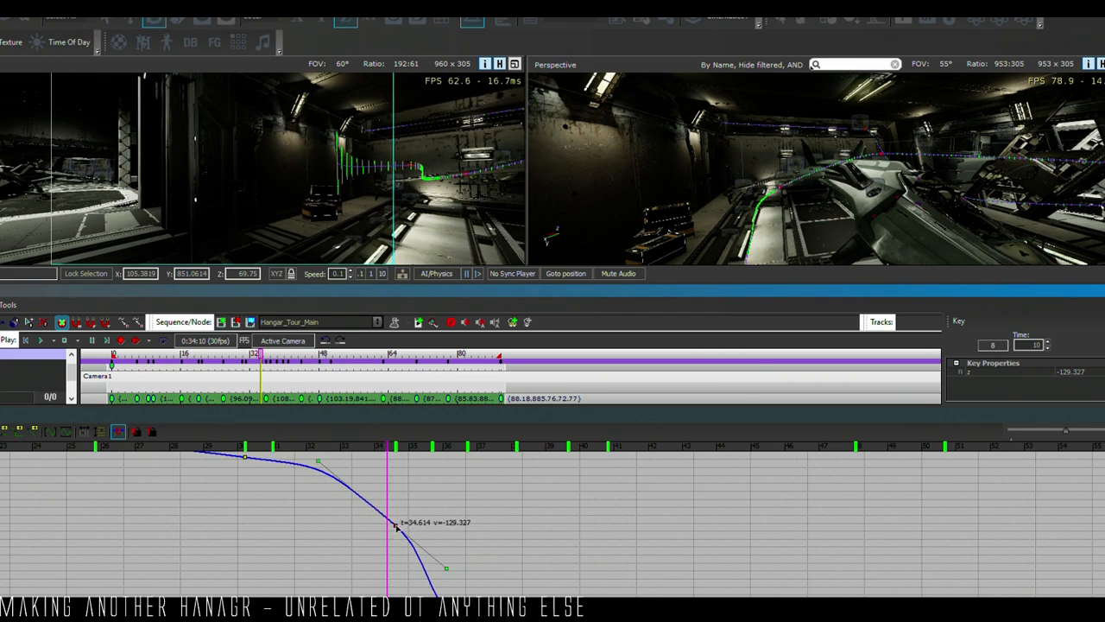
scroll(426, 544, "down", 5)
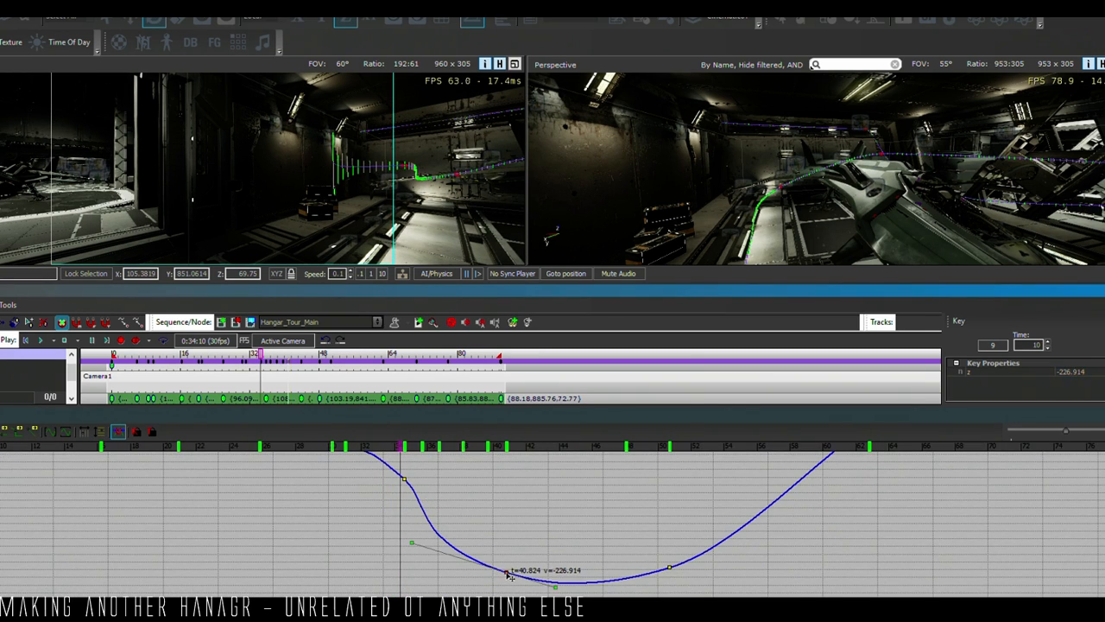
Step: Nudge the low key near 41 up, level its tangents, and scrub back to preview
left_click_drag(509, 575, 515, 569)
left_click_drag(419, 536, 453, 550)
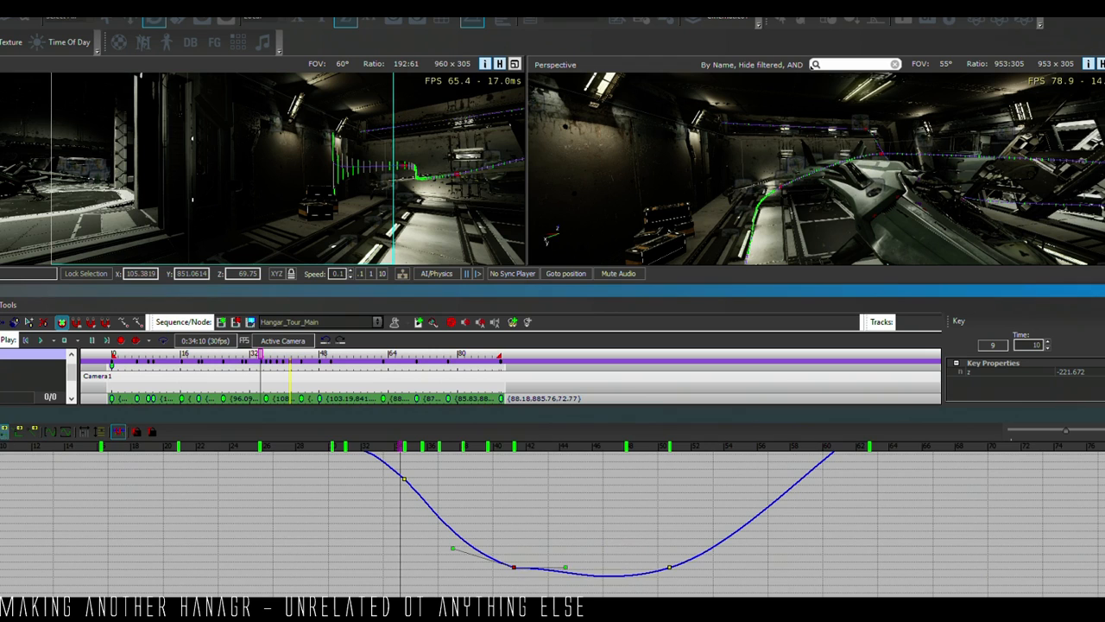
scroll(492, 575, "up", 2)
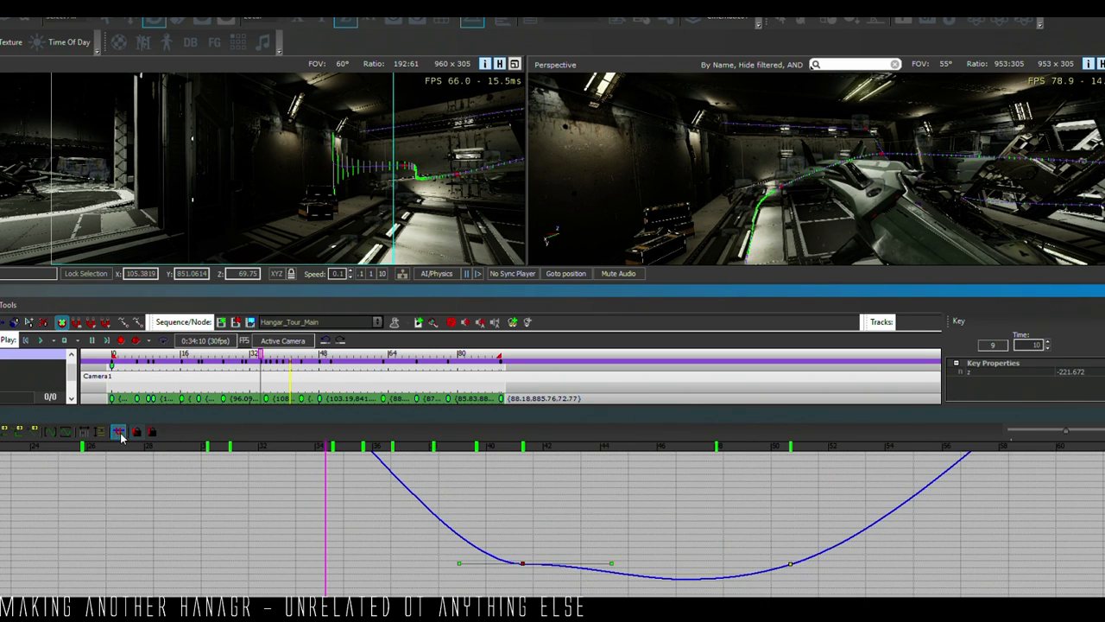
left_click_drag(608, 566, 603, 573)
scroll(603, 572, "down", 2)
scroll(457, 521, "up", 3)
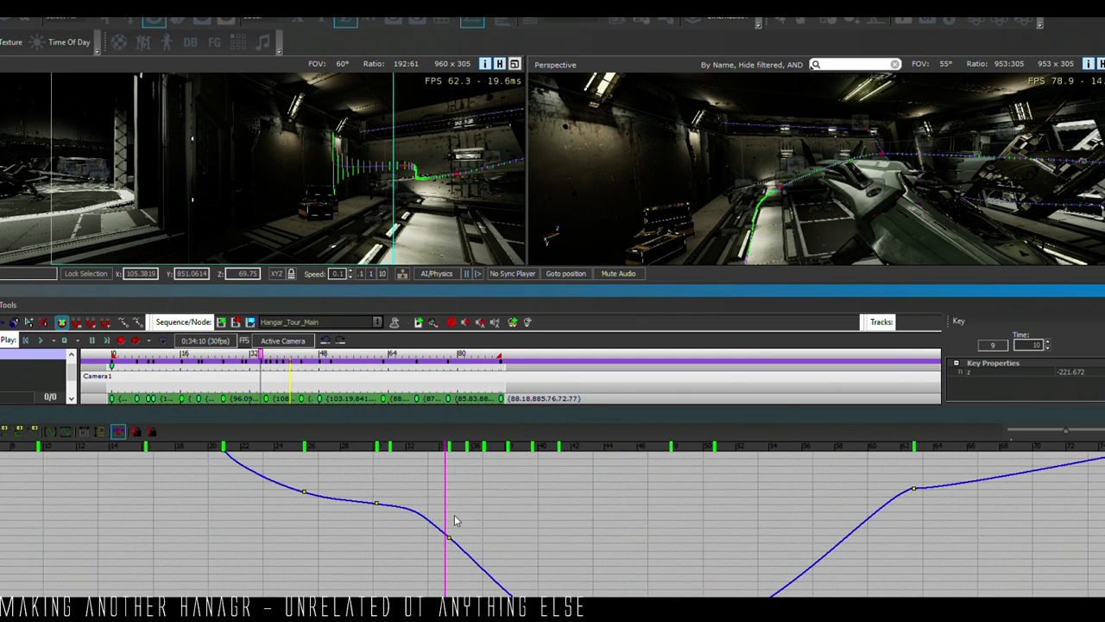
left_click_drag(436, 454, 458, 532)
Step: Play the sequence to review the smoothed blue curve, then pause it
key("space")
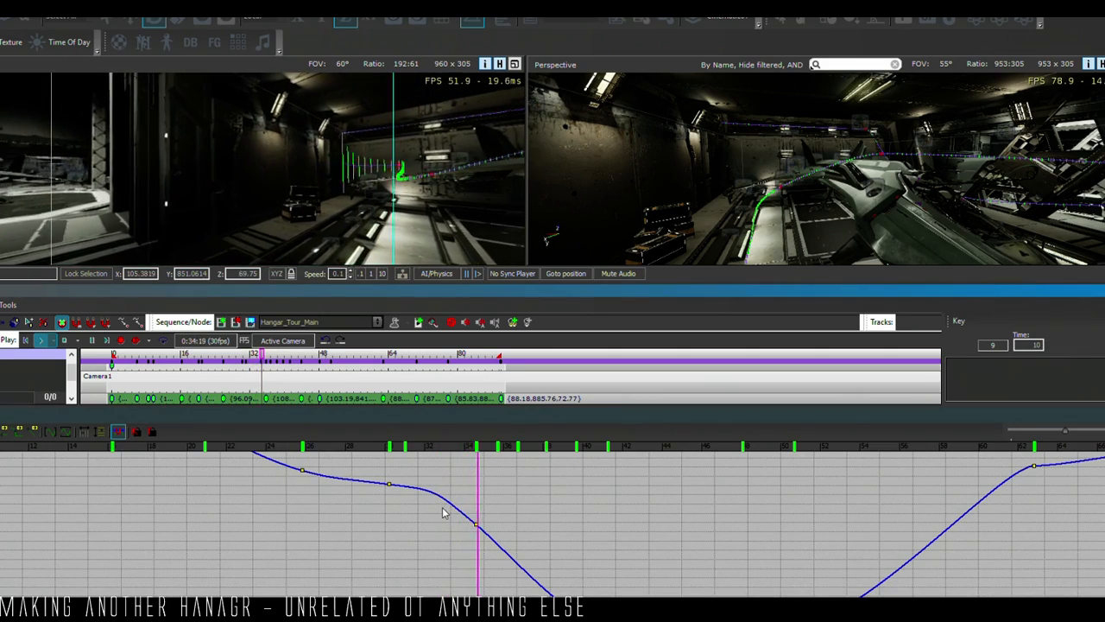
scroll(498, 499, "down", 5)
middle_click_drag(504, 495, 505, 522)
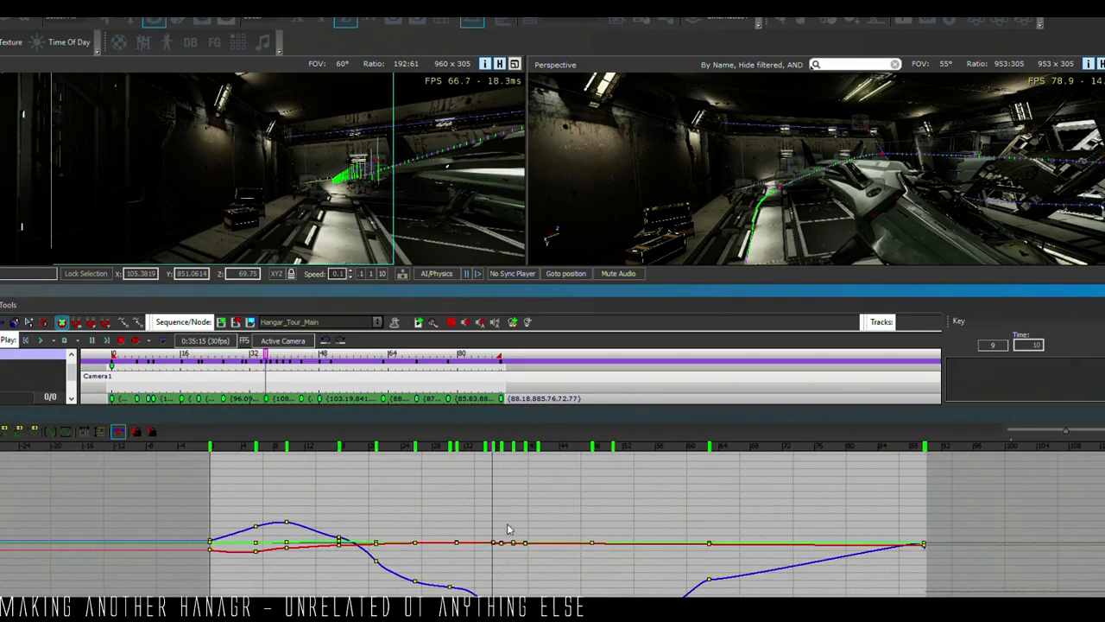
scroll(511, 539, "up", 4)
key("space")
scroll(534, 589, "up", 6)
scroll(532, 588, "down", 6)
scroll(510, 557, "up", 5)
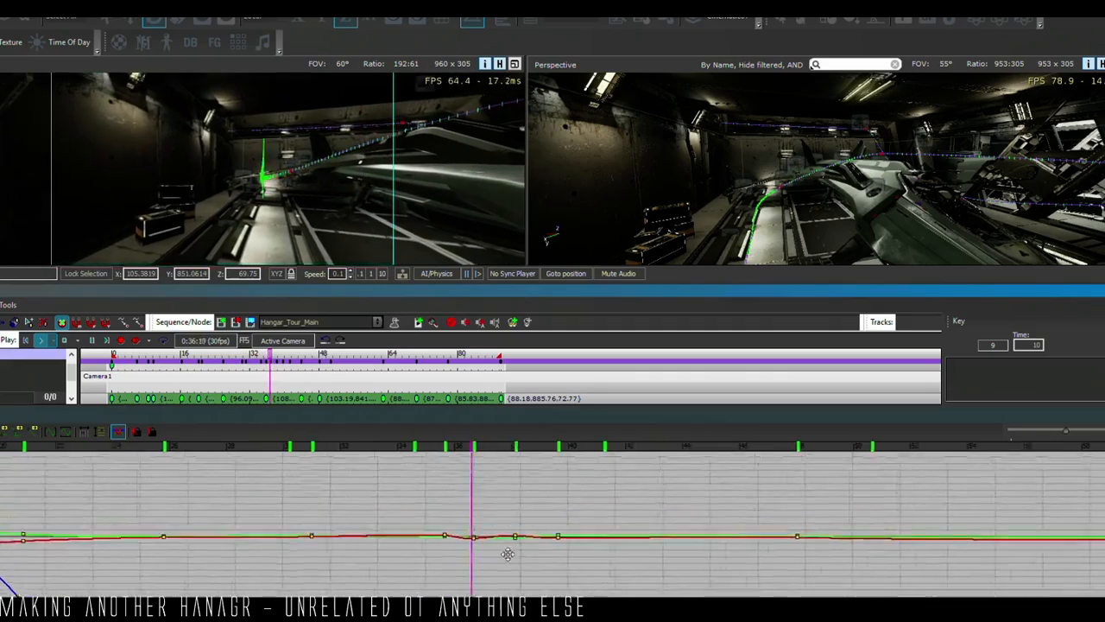
scroll(498, 560, "up", 3)
scroll(506, 558, "down", 6)
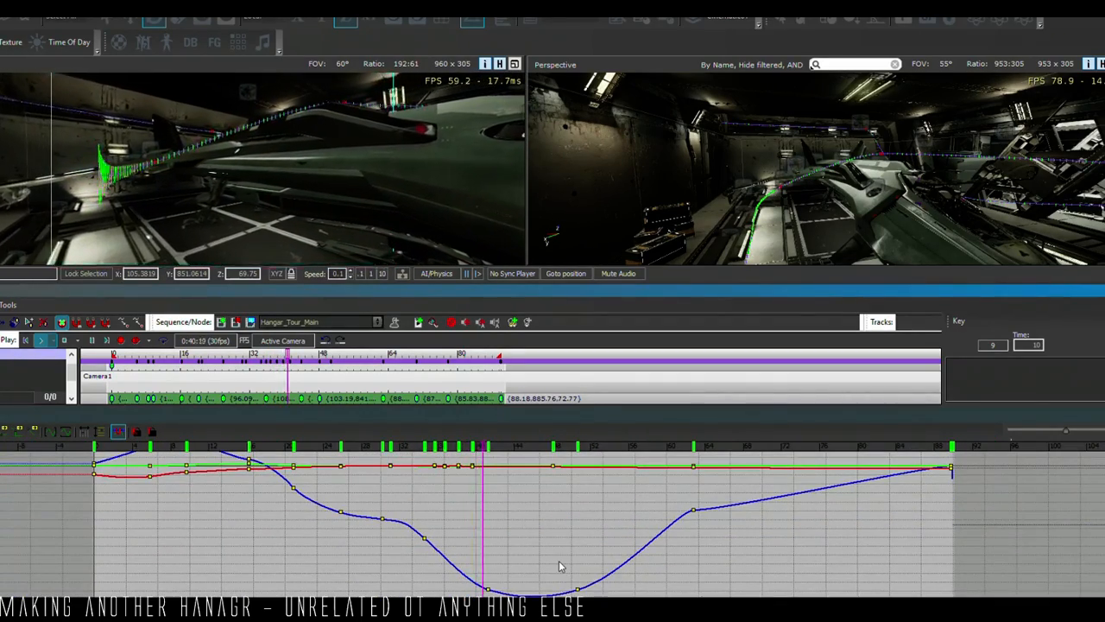
middle_click_drag(589, 567, 571, 553)
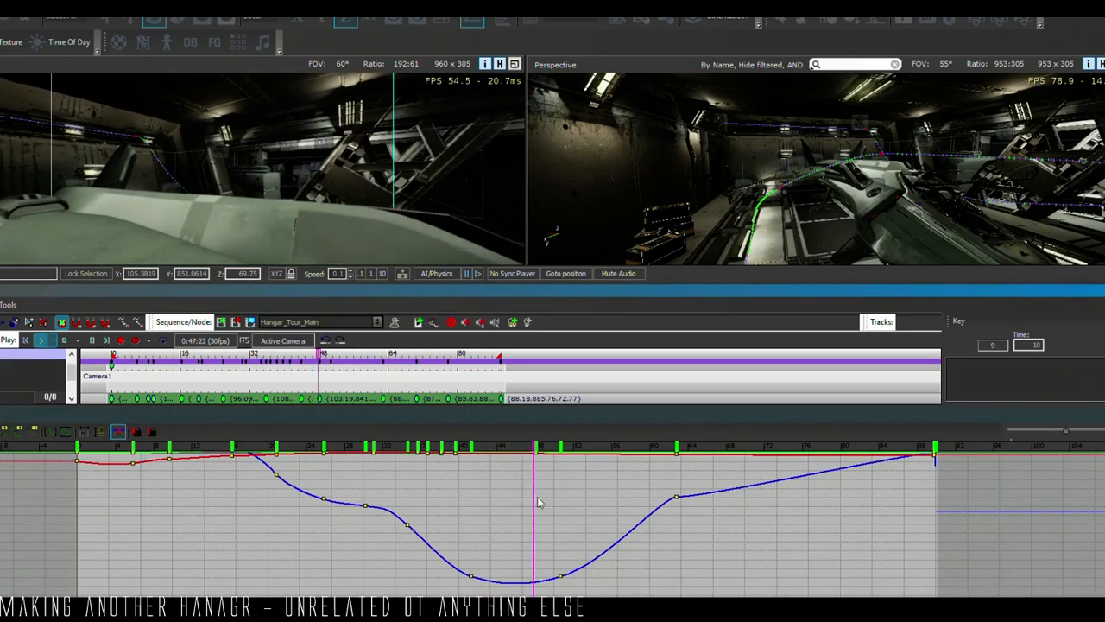
key("space")
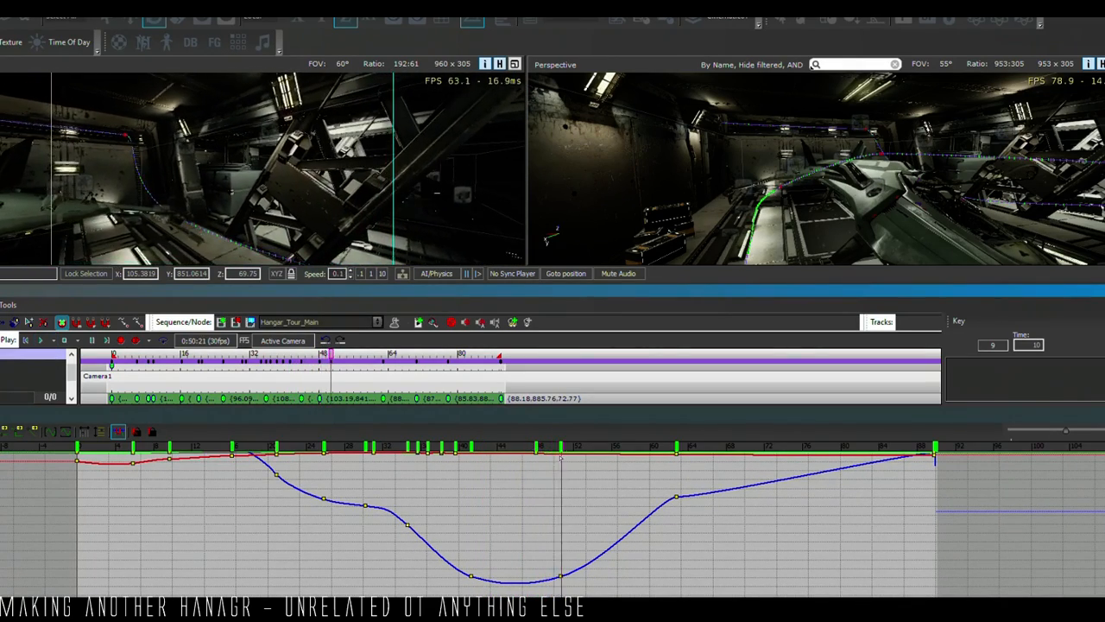
Step: Set the time exactly on the -222.221 key at 0:50:20 and swing the viewport toward Camera1
scroll(561, 532, "up", 5)
scroll(562, 532, "up", 2)
left_click(593, 493)
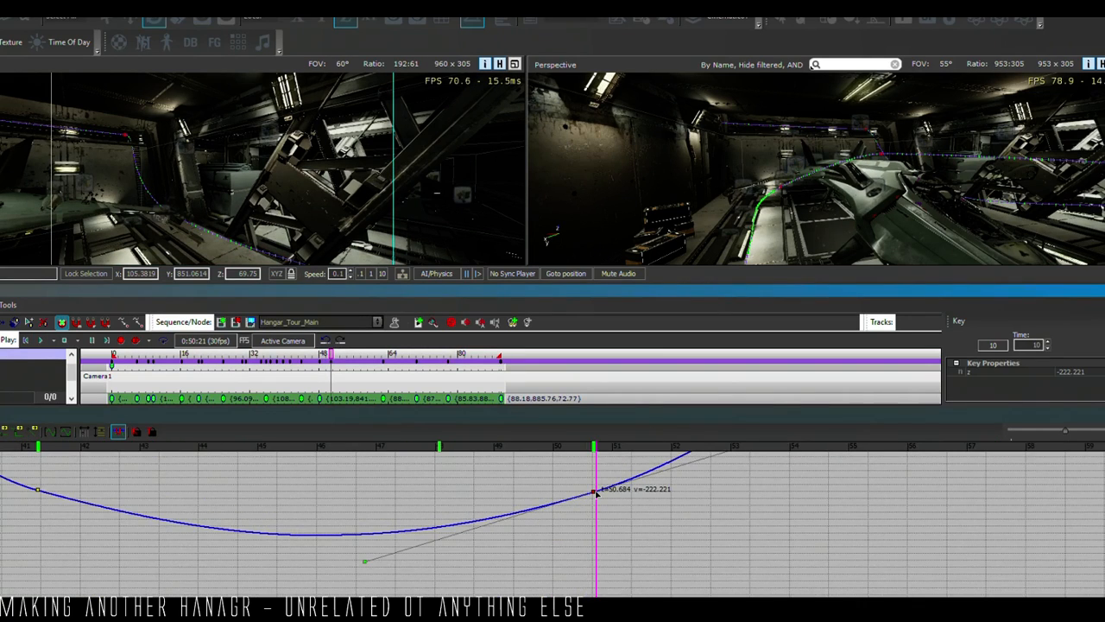
scroll(592, 492, "up", 2)
left_click_drag(599, 446, 592, 446)
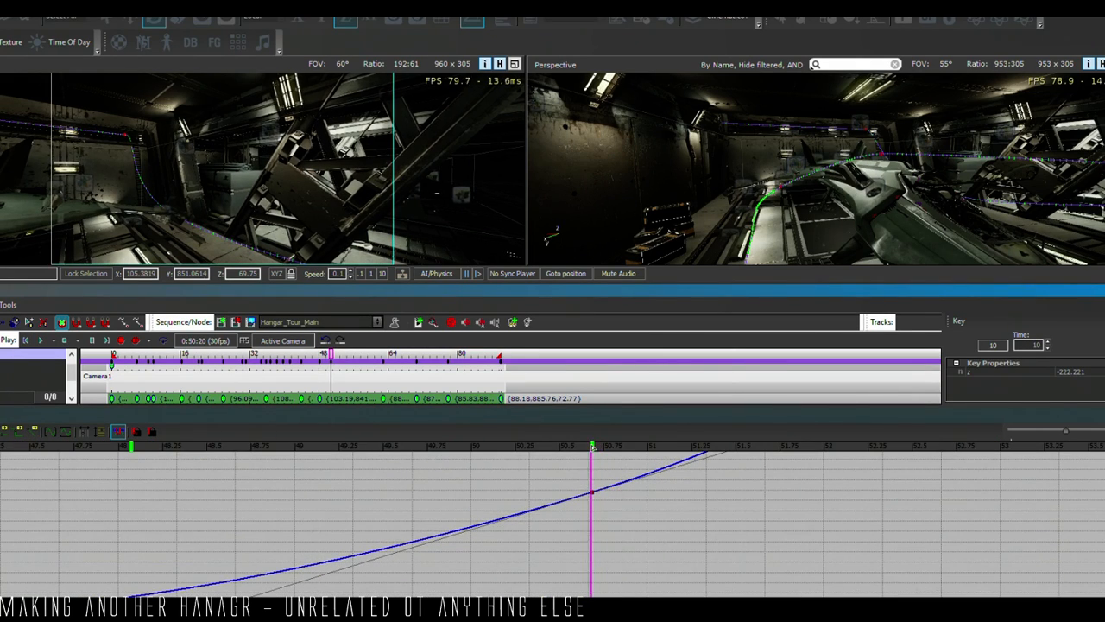
right_click_drag(784, 189, 829, 189)
Step: Rotate Camera1 around its vertical axis at 0:50:20, deepening the Z curve's dip
left_click(923, 181)
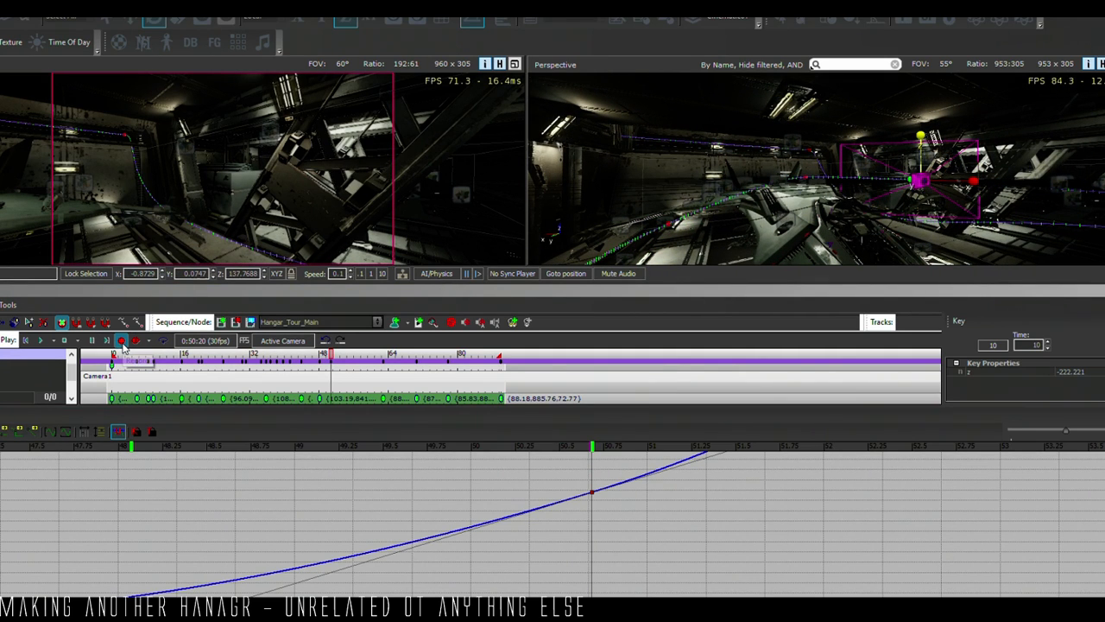
left_click_drag(924, 158, 924, 138)
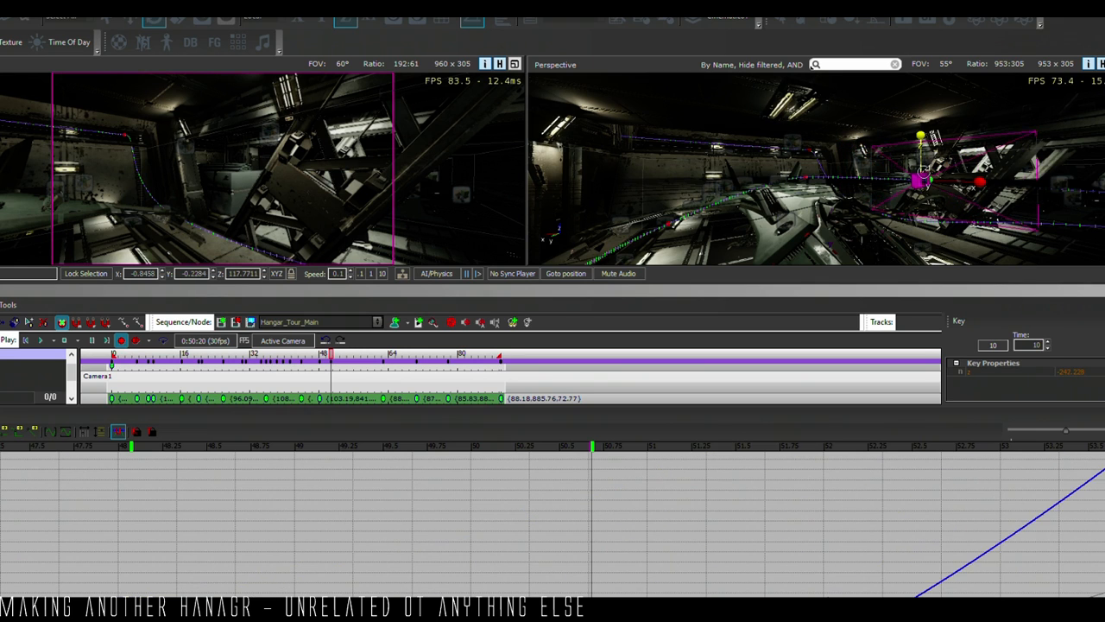
middle_click_drag(612, 584, 779, 481)
scroll(752, 515, "down", 12)
right_click_drag(941, 140, 935, 141)
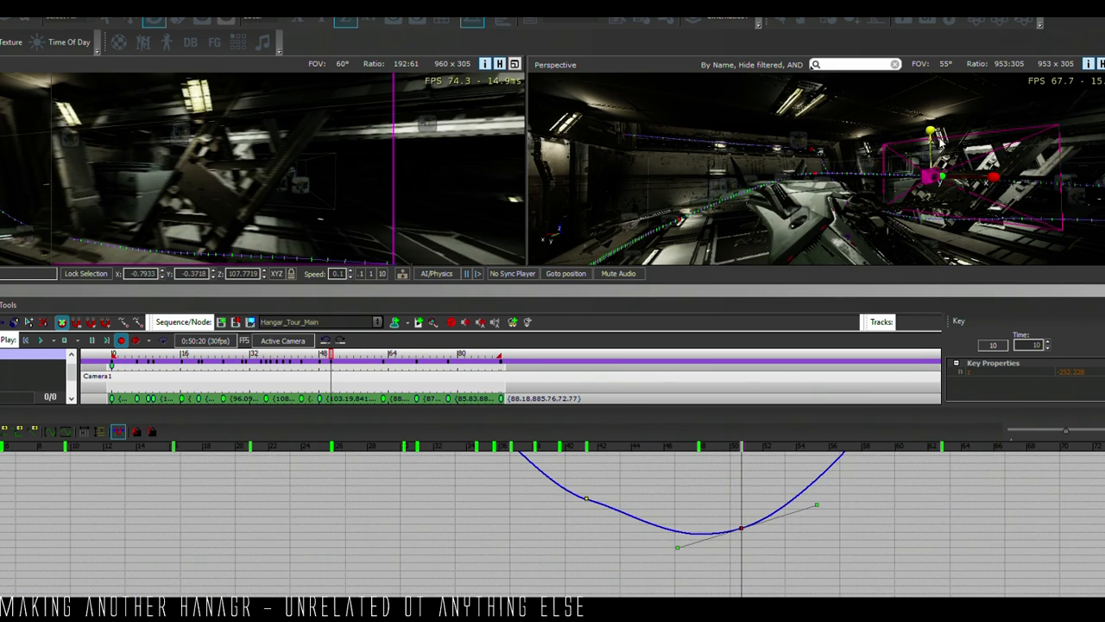
left_click_drag(929, 151, 920, 226)
Step: Frame the whole curve and scrub the sequence back from 0:48:20 to about 0:46:29
scroll(656, 483, "down", 8)
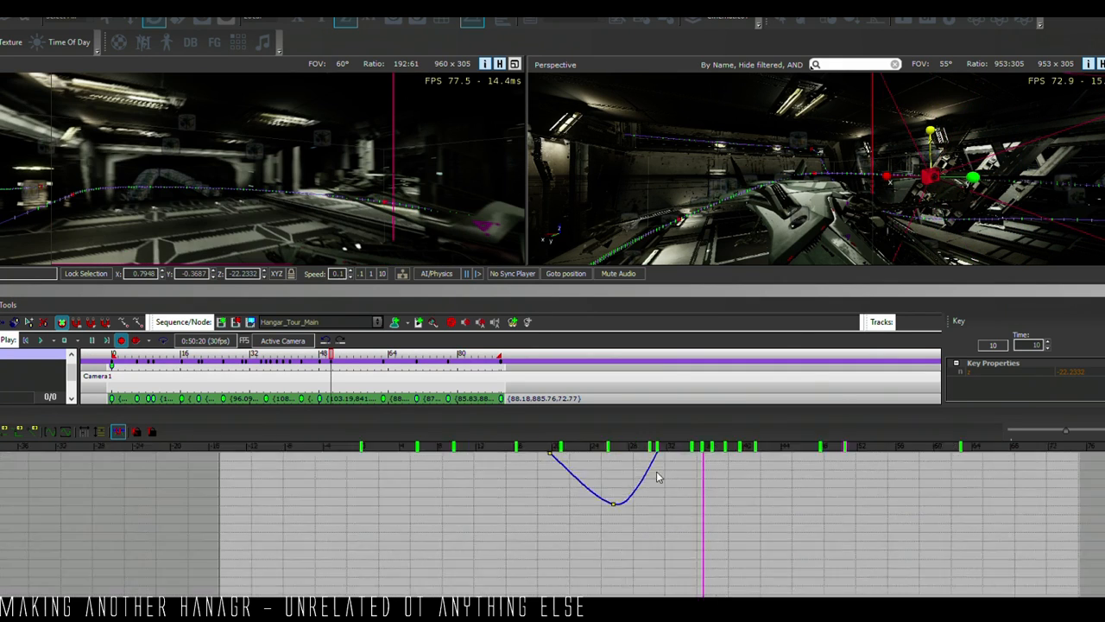
middle_click_drag(666, 513, 648, 583)
scroll(648, 582, "up", 2)
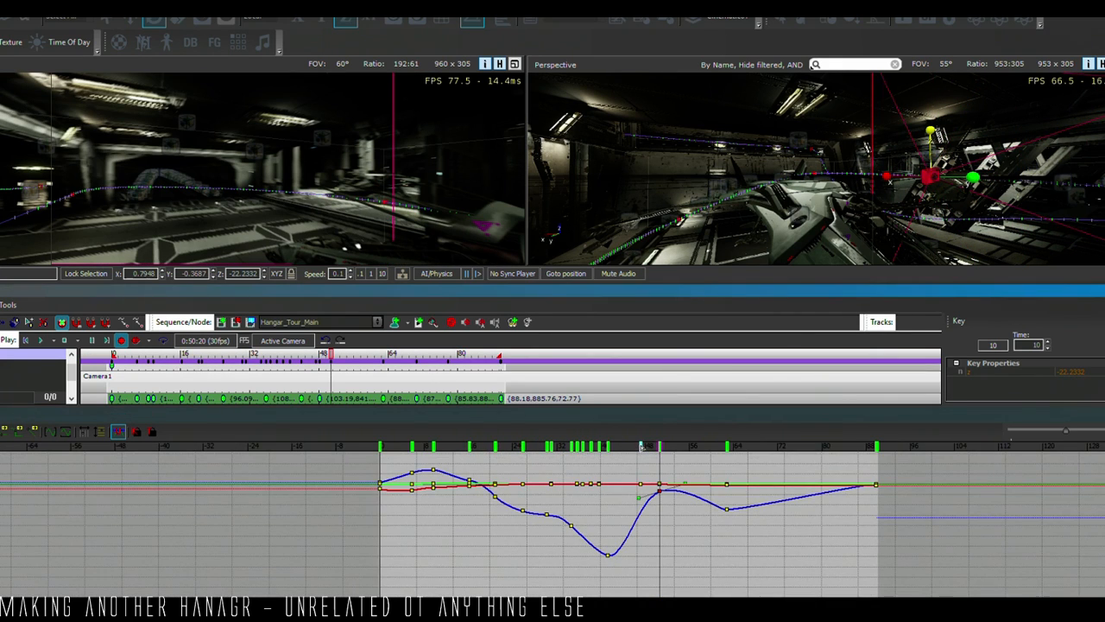
left_click(650, 448)
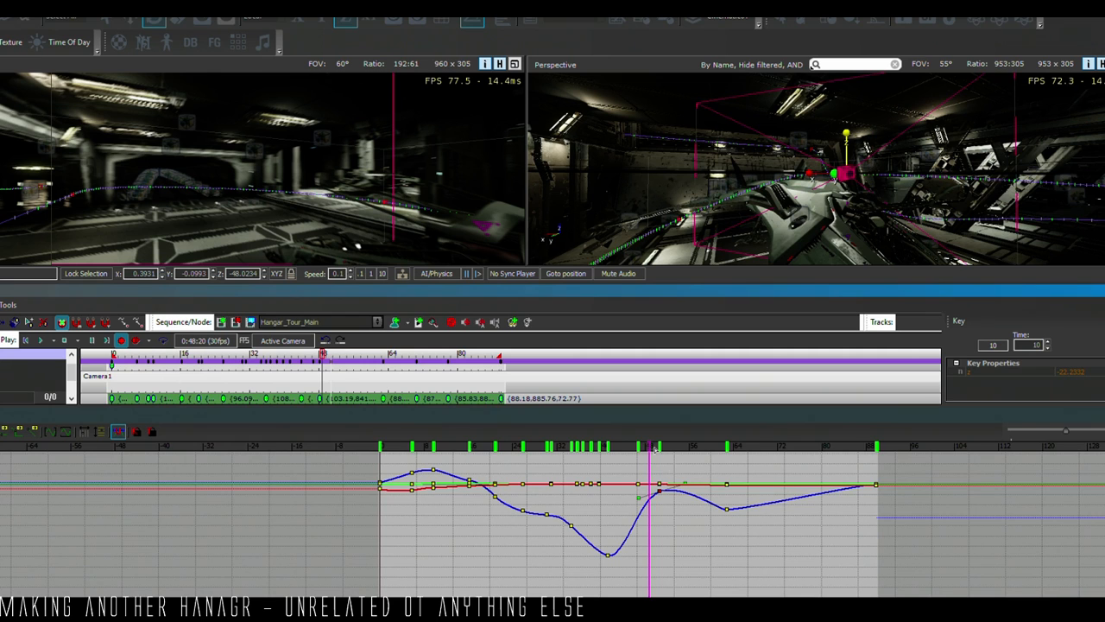
left_click(664, 469)
left_click_drag(624, 445, 640, 448)
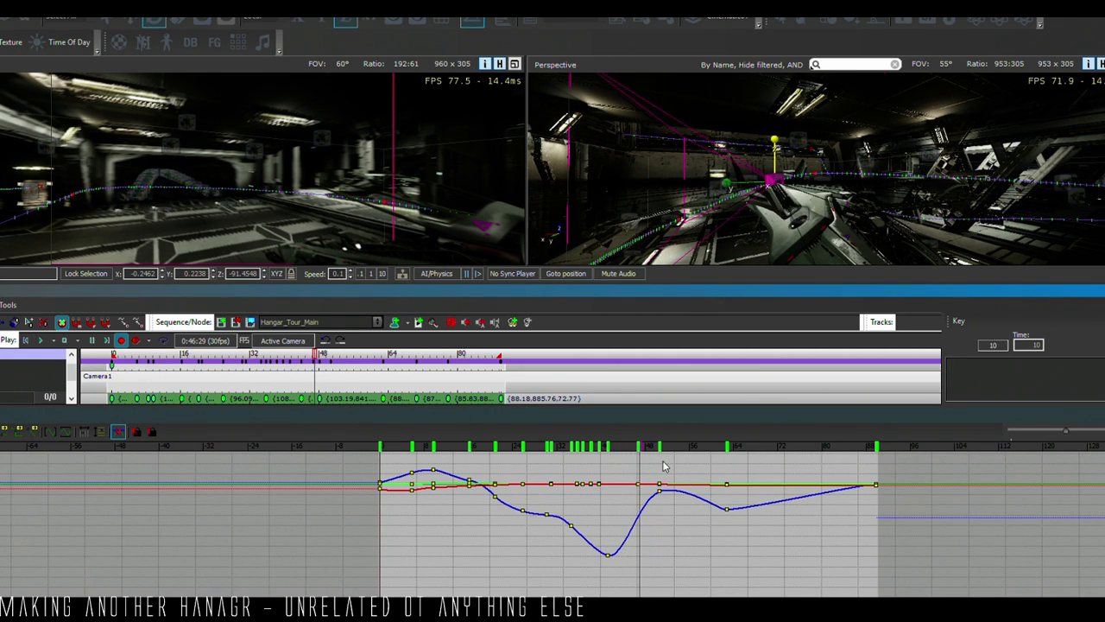
scroll(664, 467, "up", 5)
Step: At 0:50:26, spin Camera1 so its Z rotation curve climbs back up
left_click(671, 503)
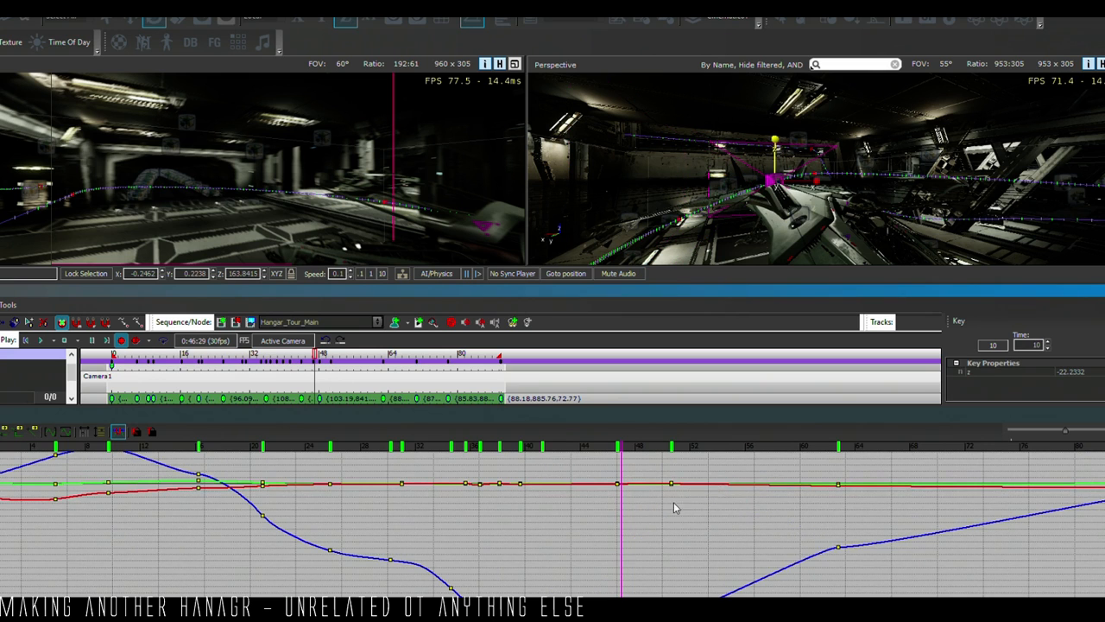
scroll(674, 502, "down", 5)
scroll(670, 488, "up", 2)
left_click(673, 449)
left_click_drag(673, 454, 679, 457)
left_click_drag(938, 145, 938, 252)
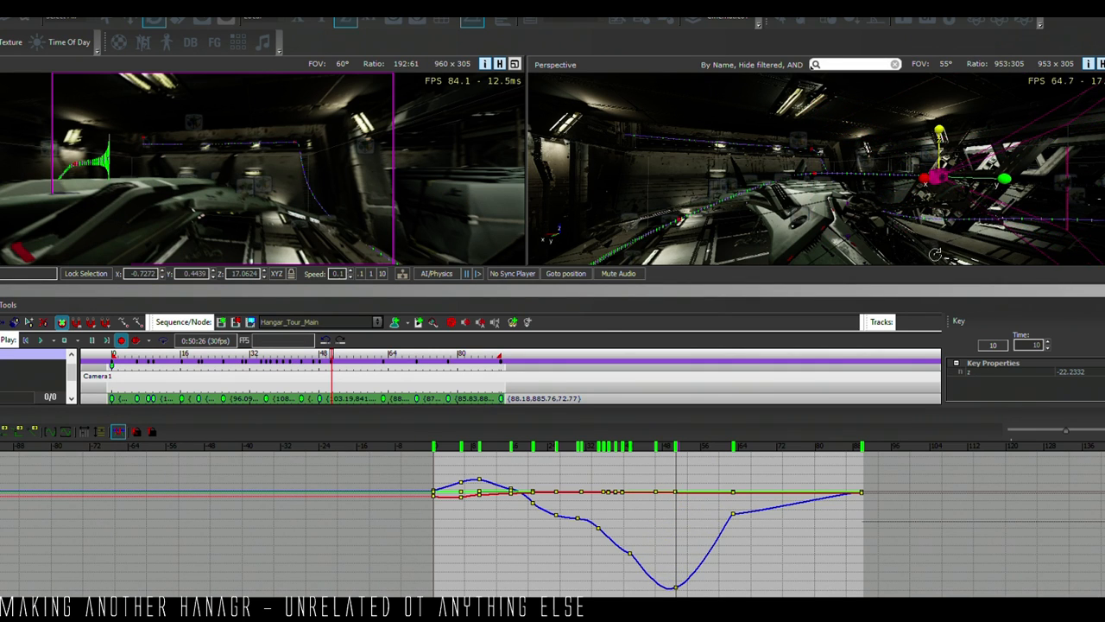
Step: Orbit the viewport around Camera1 and scrub back to review the camera motion
key("w")
right_click_drag(803, 190, 656, 197)
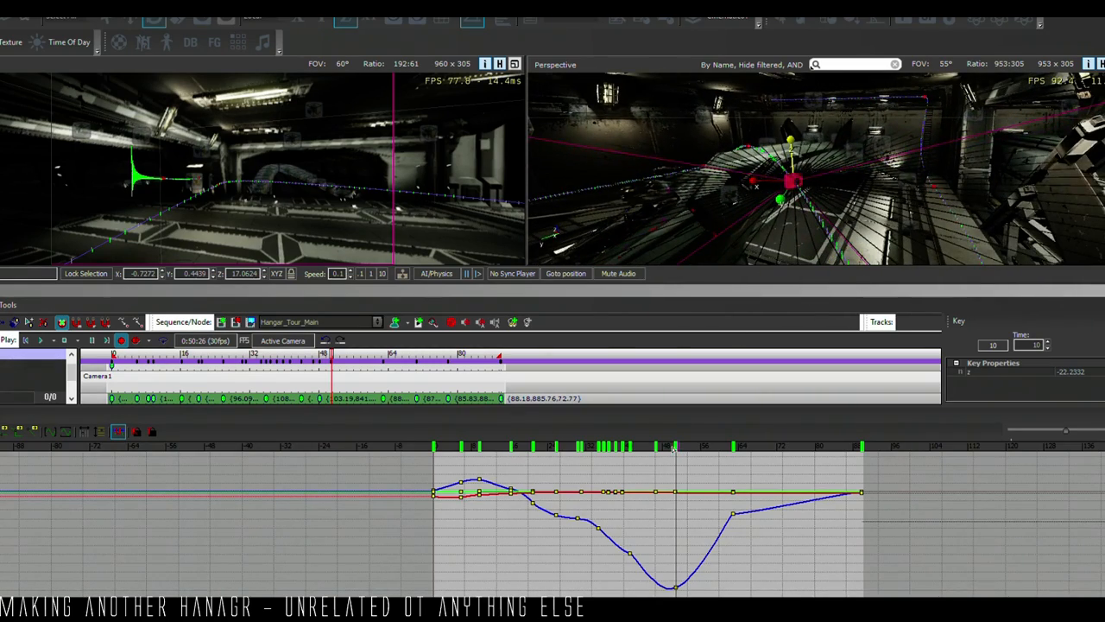
left_click_drag(674, 448, 635, 449)
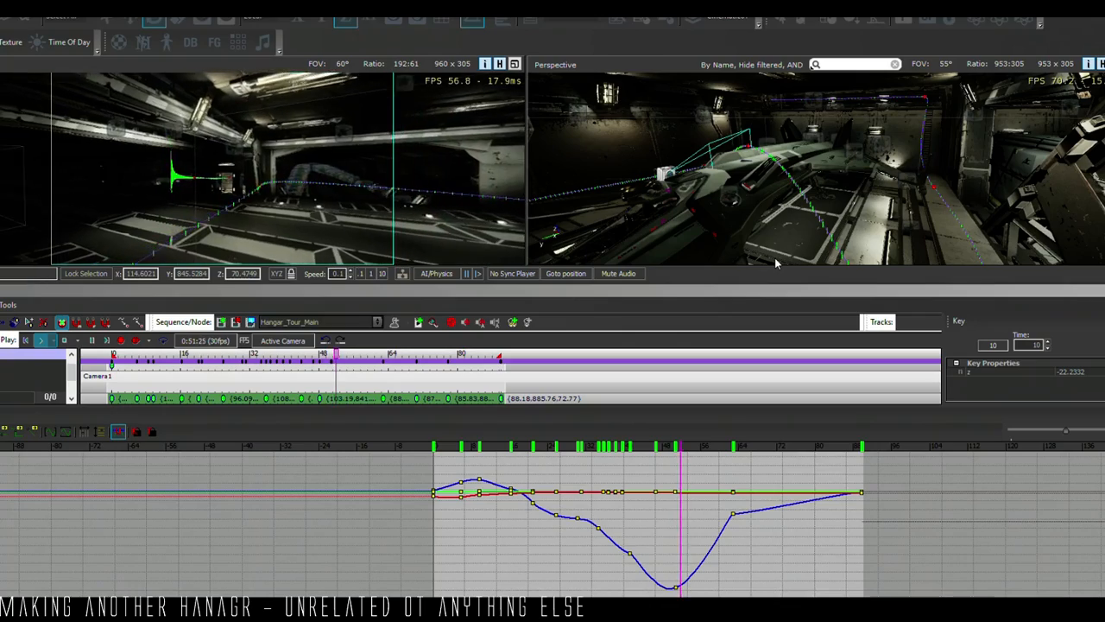
Step: Zoom the Curve Editor onto the blue curve's low point and set the time to 0:50:26
scroll(707, 544, "up", 2)
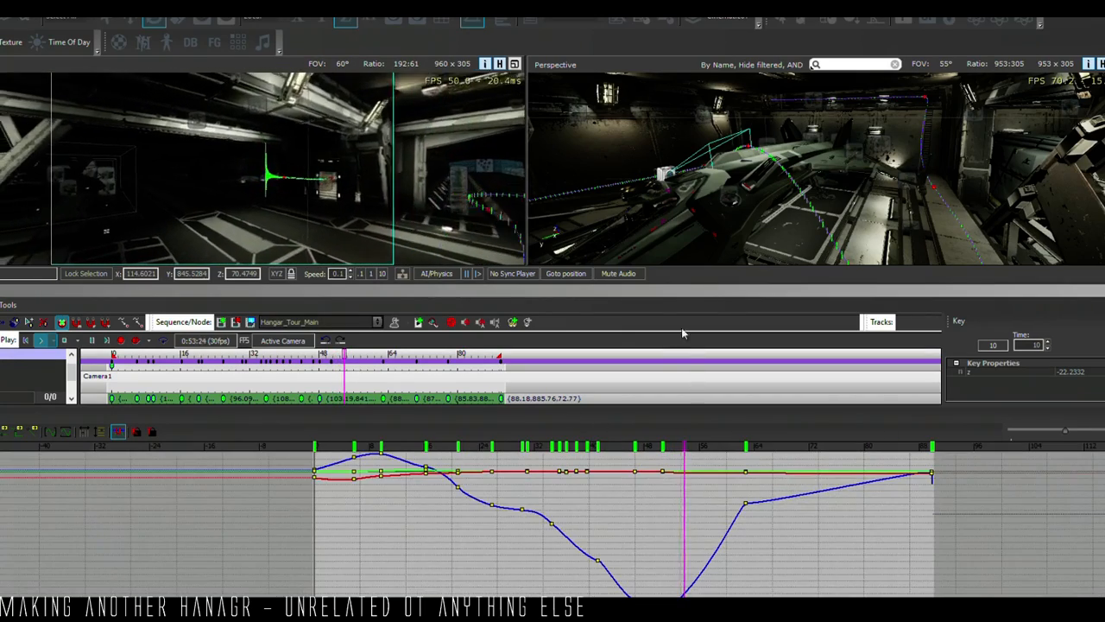
left_click_drag(694, 447, 666, 459)
scroll(683, 575, "up", 6)
middle_click_drag(661, 594, 676, 501)
scroll(676, 486, "up", 4)
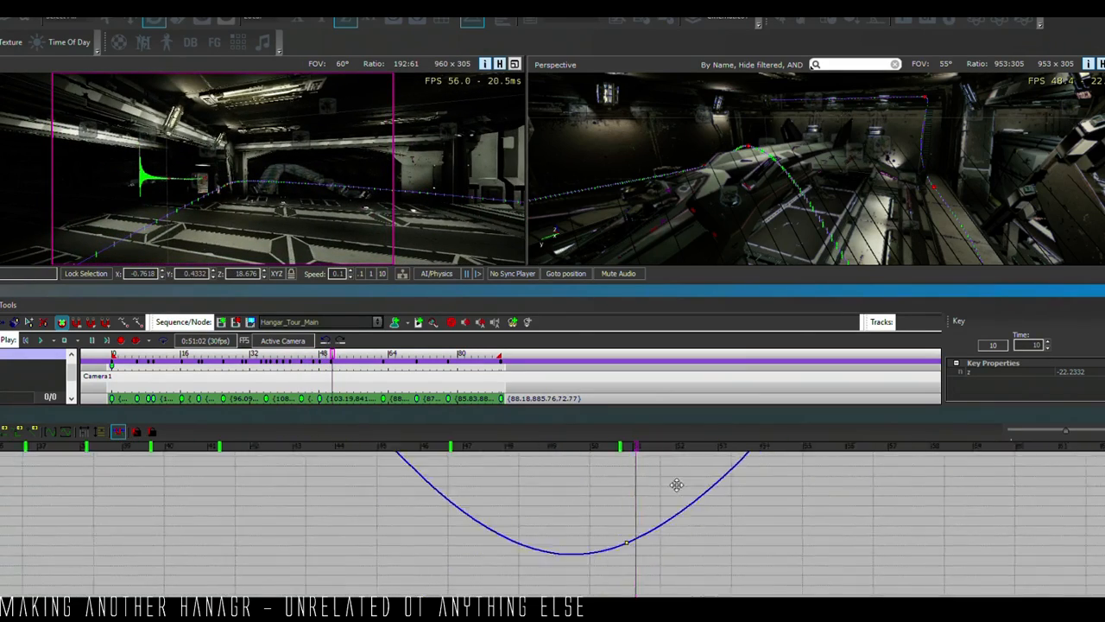
left_click(613, 448)
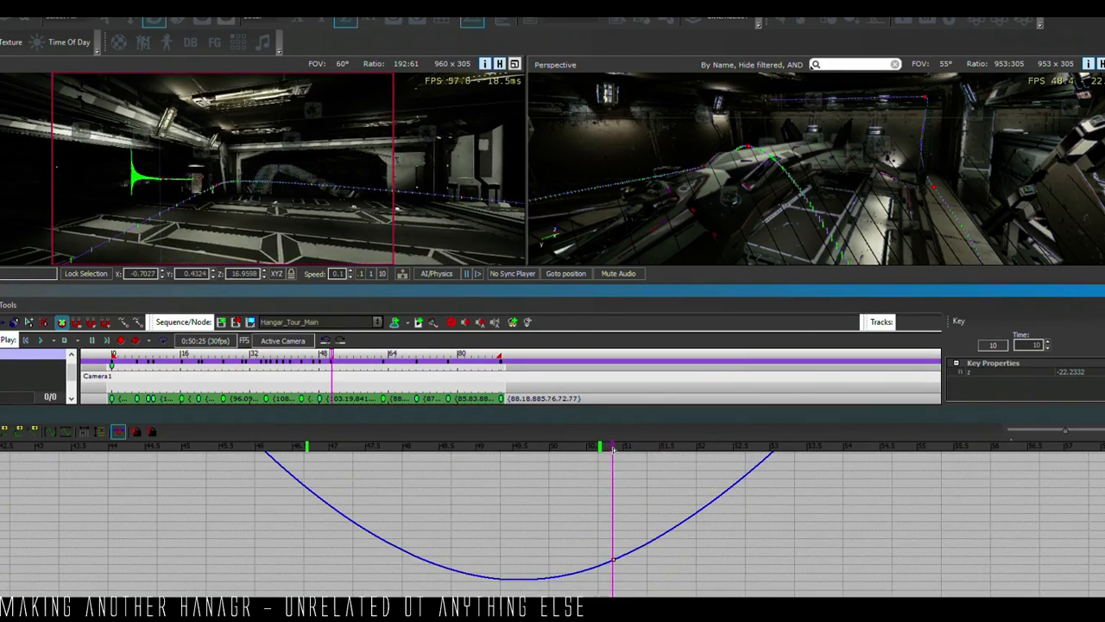
left_click_drag(613, 448, 619, 568)
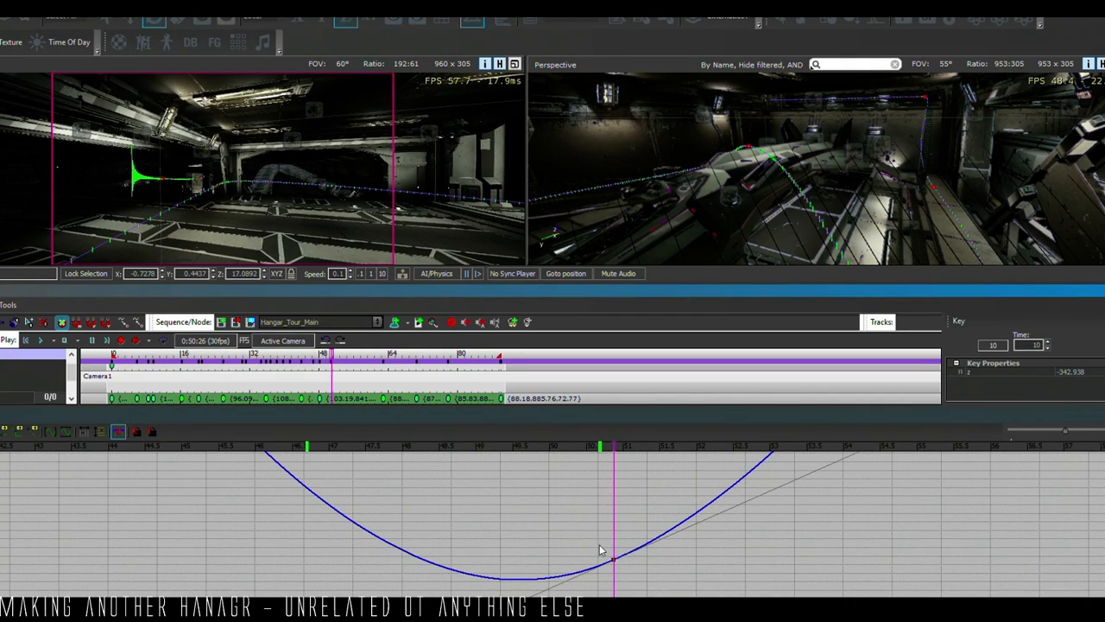
Step: Turn Camera1 50 degrees about Z and tilt it down 5 degrees, making the Z key about -292.9
key("s")
right_click_drag(737, 183, 747, 187)
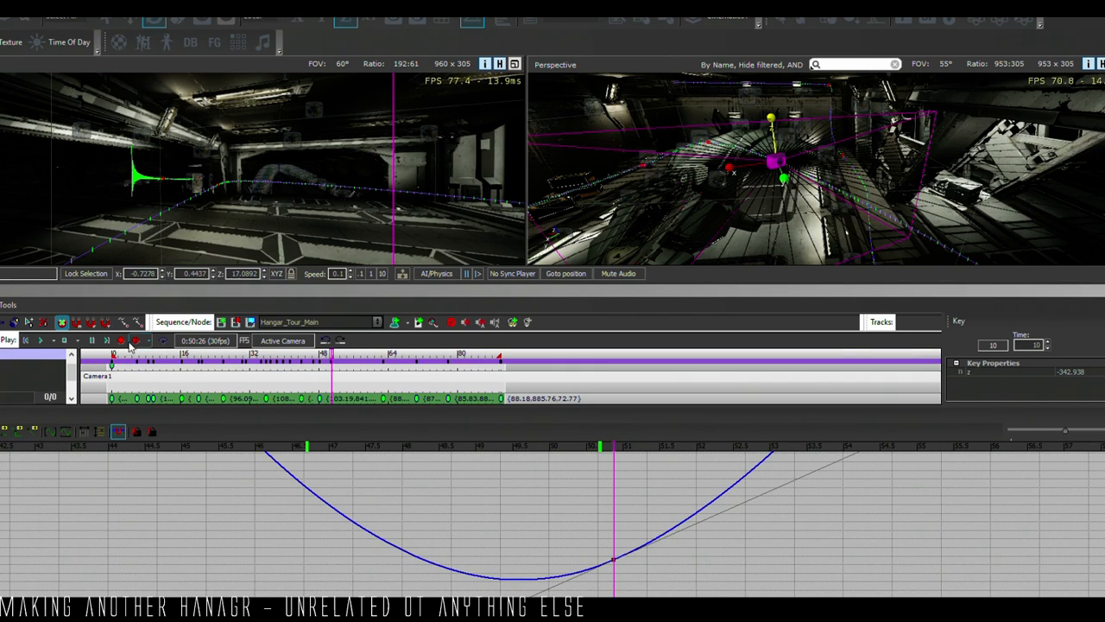
right_click_drag(751, 138, 762, 131)
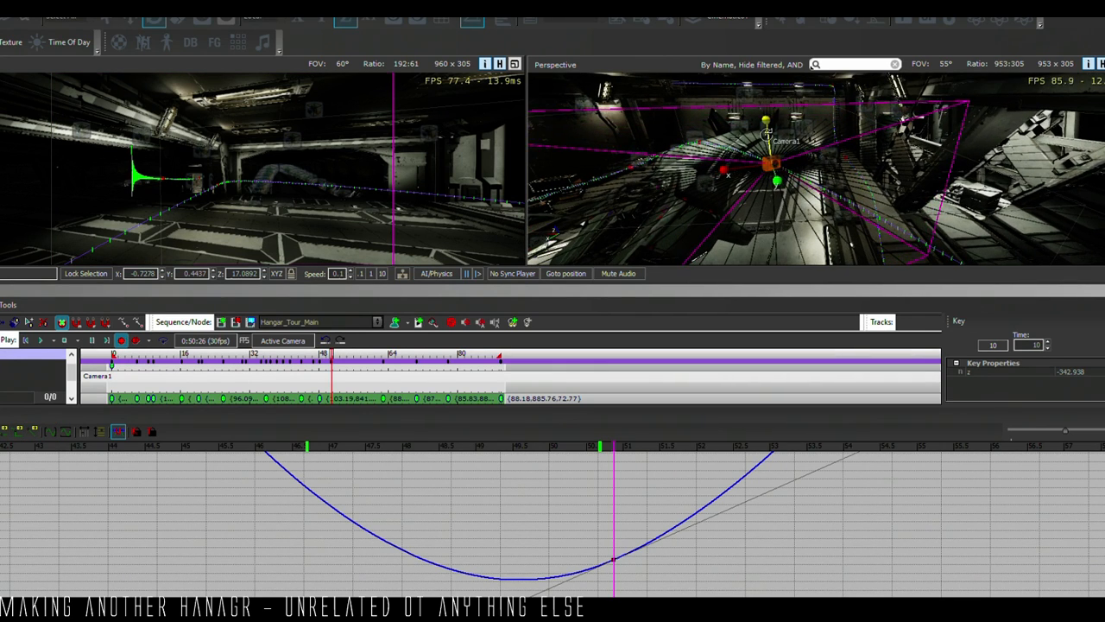
left_click_drag(766, 134, 687, 164)
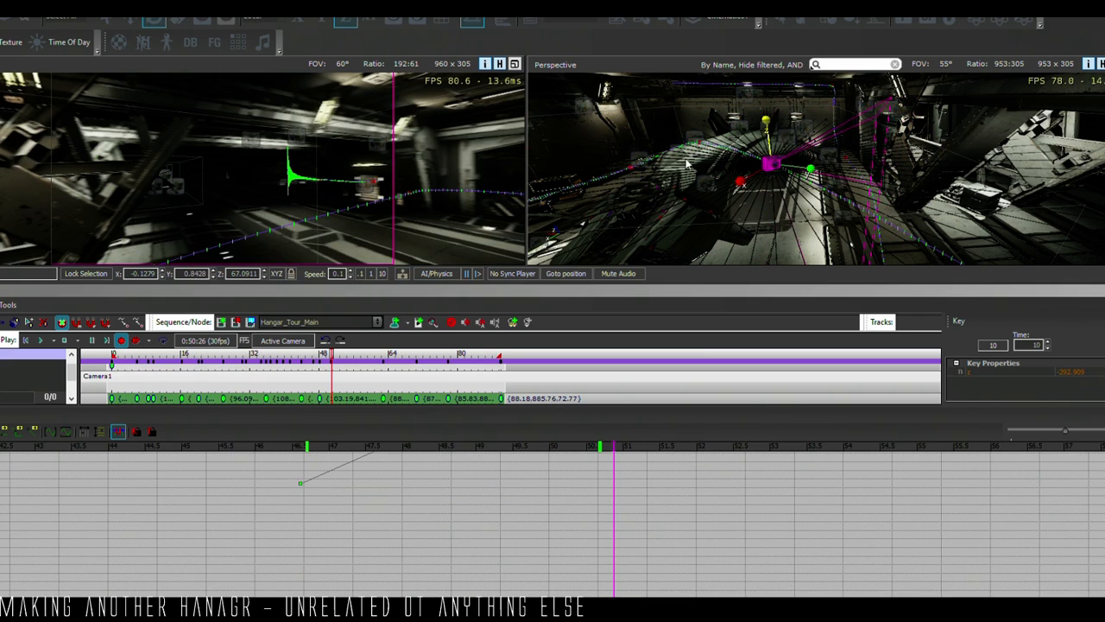
left_click_drag(756, 182, 753, 176)
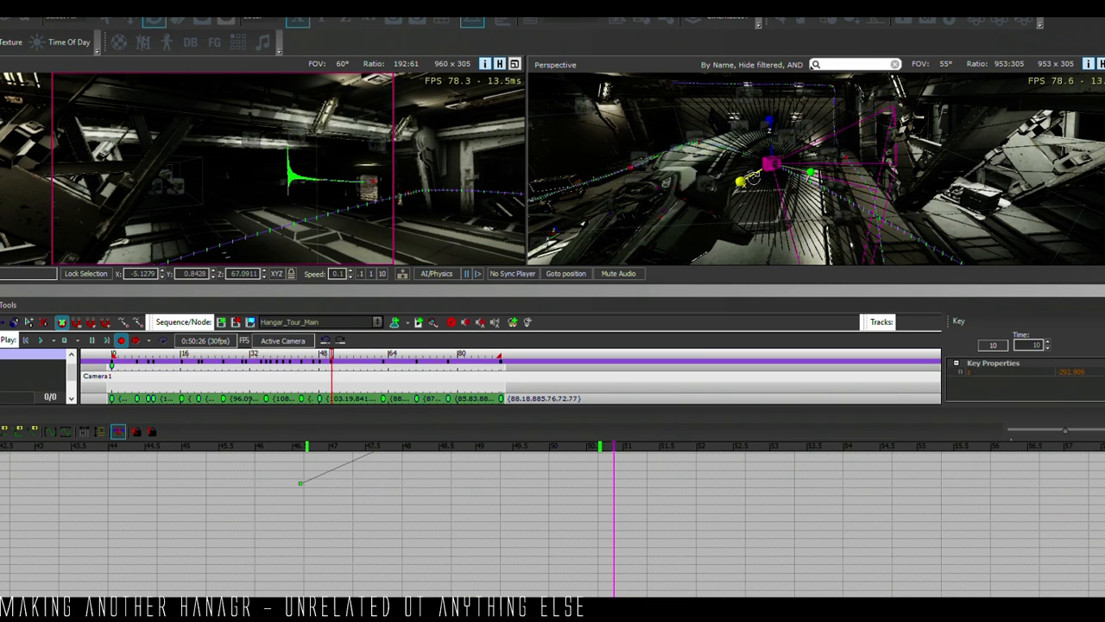
Step: Clear the key selection and frame the whole blue curve in the Curve Editor
left_click(451, 497)
scroll(454, 498, "down", 9)
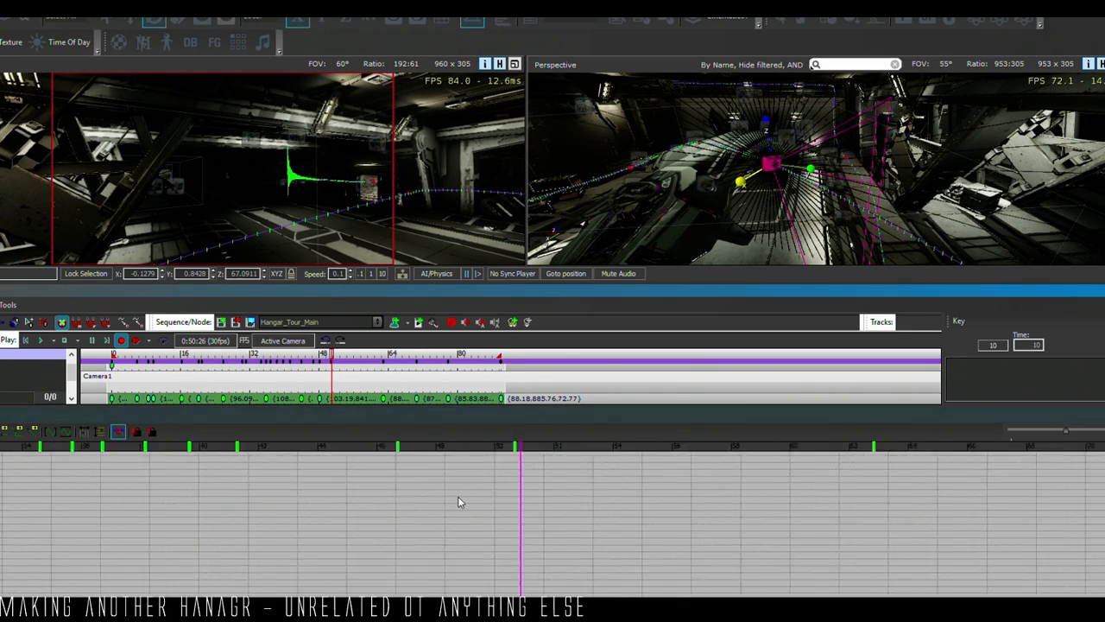
middle_click_drag(492, 501, 520, 590)
scroll(520, 591, "up", 1)
scroll(547, 581, "down", 6)
scroll(559, 553, "up", 4)
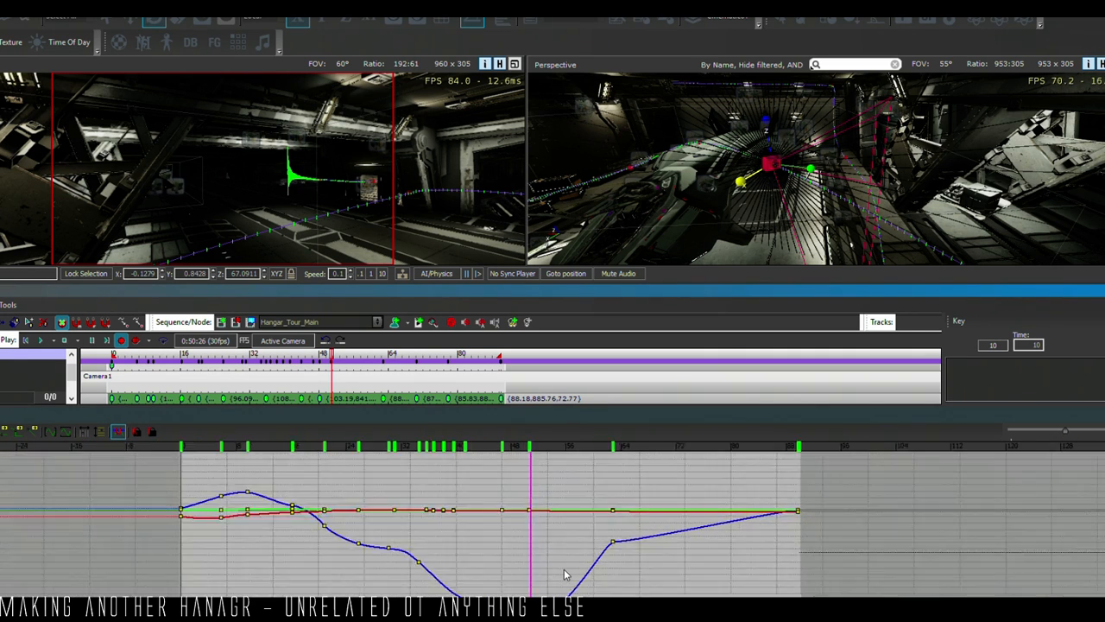
Step: Smooth the blue curve around its key at -79.1316
left_click(635, 530)
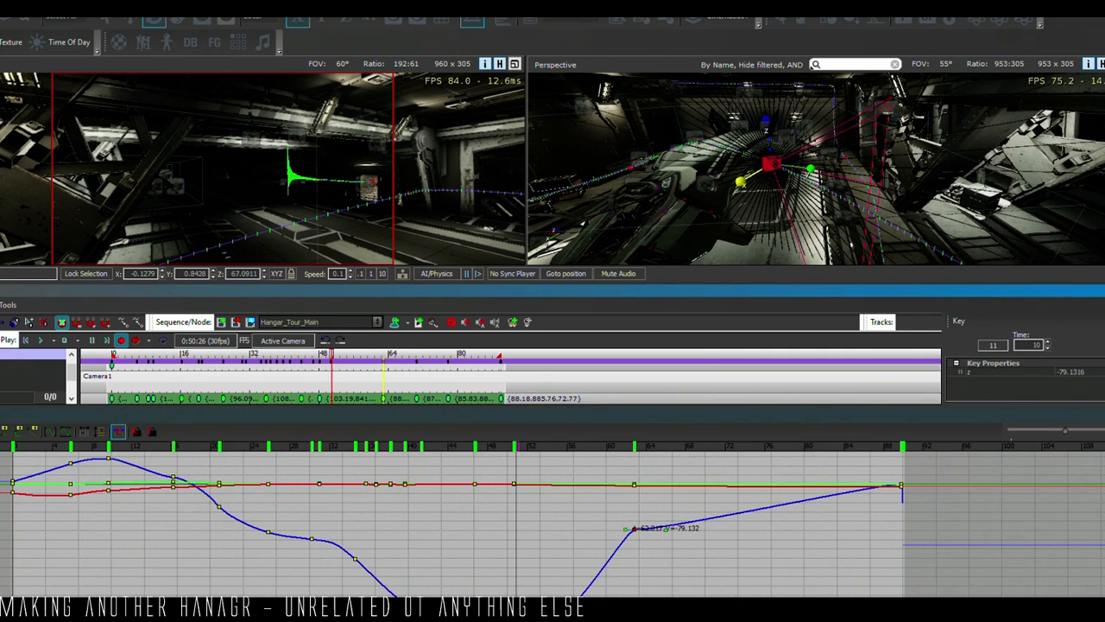
scroll(612, 516, "up", 3)
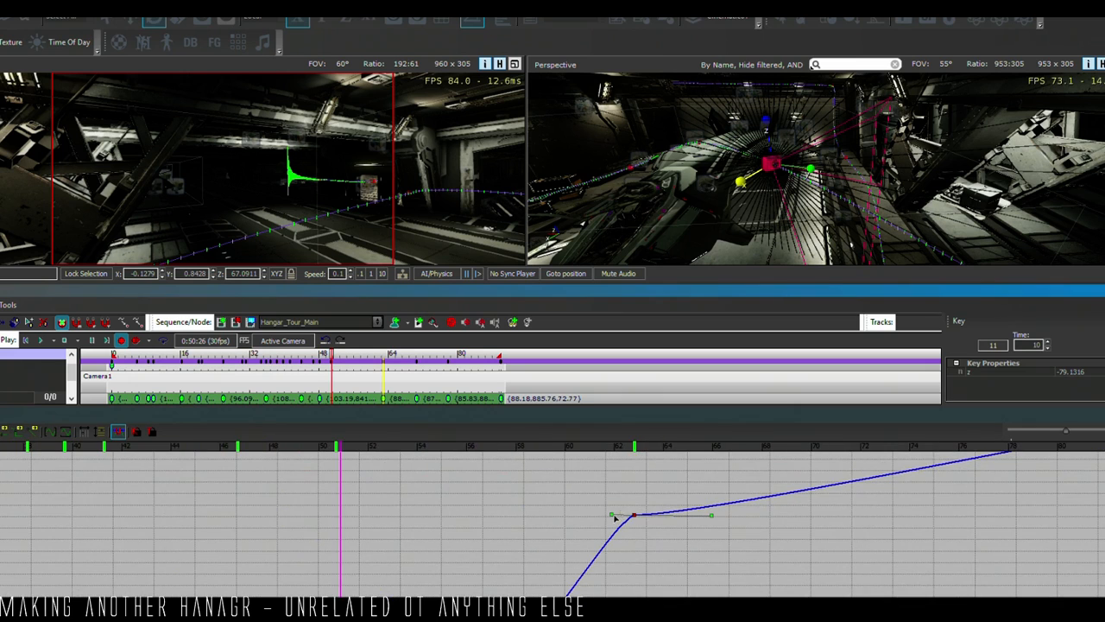
mouse_move(611, 516)
left_mouse_down()
mouse_move(577, 518)
mouse_move(573, 533)
mouse_move(538, 519)
mouse_move(545, 524)
left_mouse_up()
scroll(606, 558, "down", 4)
middle_click_drag(610, 561, 632, 532)
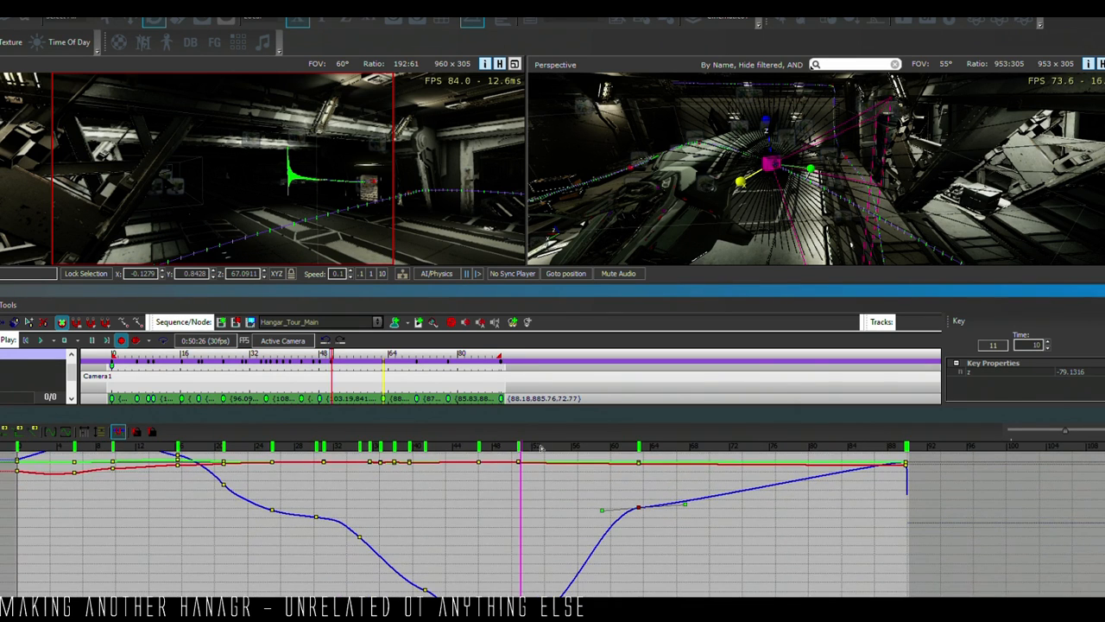
Step: Preview the sequence from about 0:52:23 through to roughly 1:00
left_click(536, 449)
left_click_drag(536, 449, 540, 450)
left_click(460, 197)
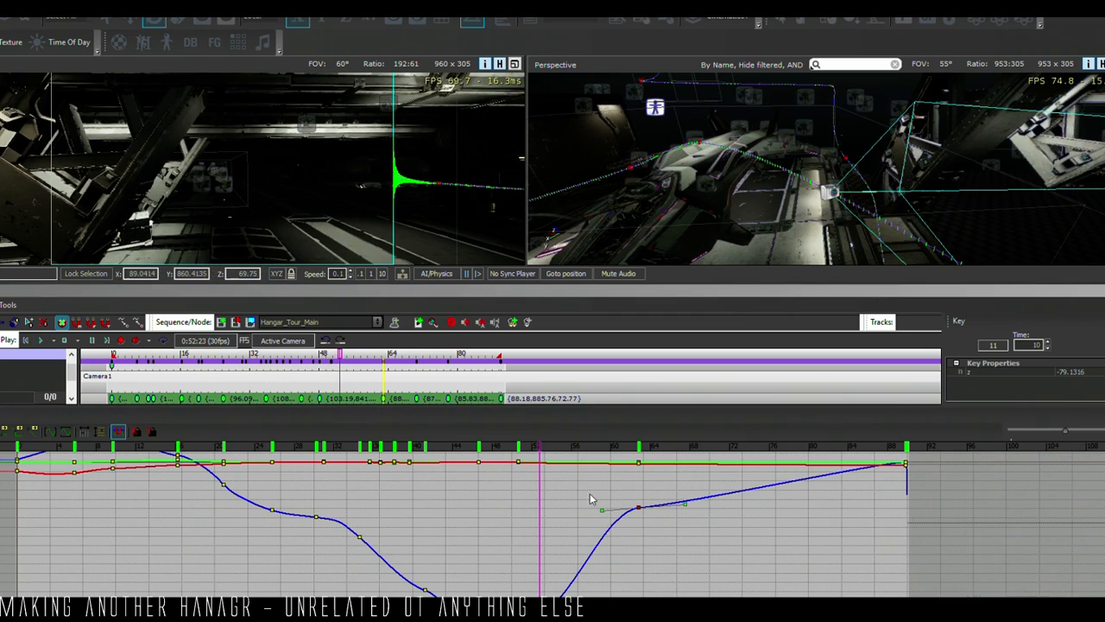
left_click(551, 450)
key("space")
left_click_drag(555, 449, 616, 459)
key("space")
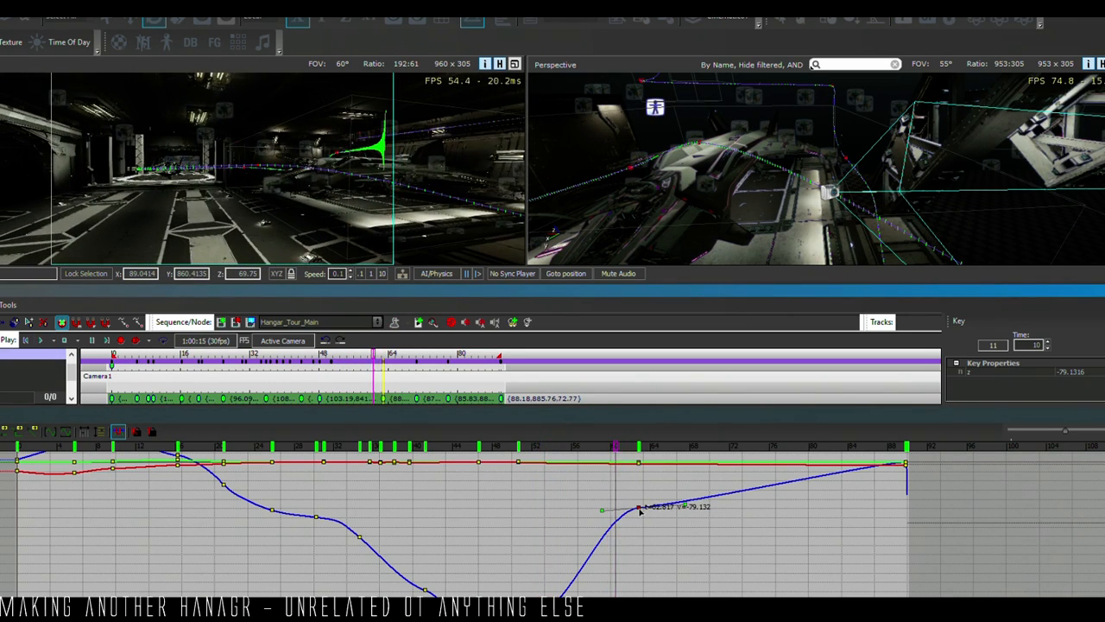
Step: Pull the rotation key down to -240.769 and raise the red key to reshape the curves
left_click_drag(639, 510, 688, 596)
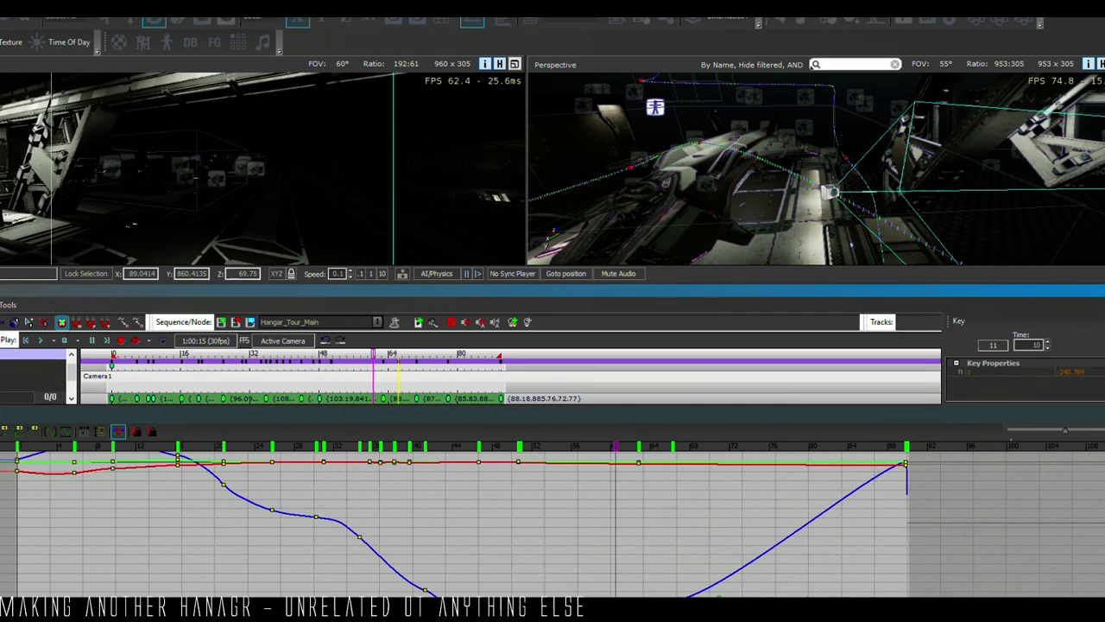
scroll(667, 579, "down", 1)
middle_click_drag(668, 579, 639, 515)
left_click_drag(615, 539, 613, 545)
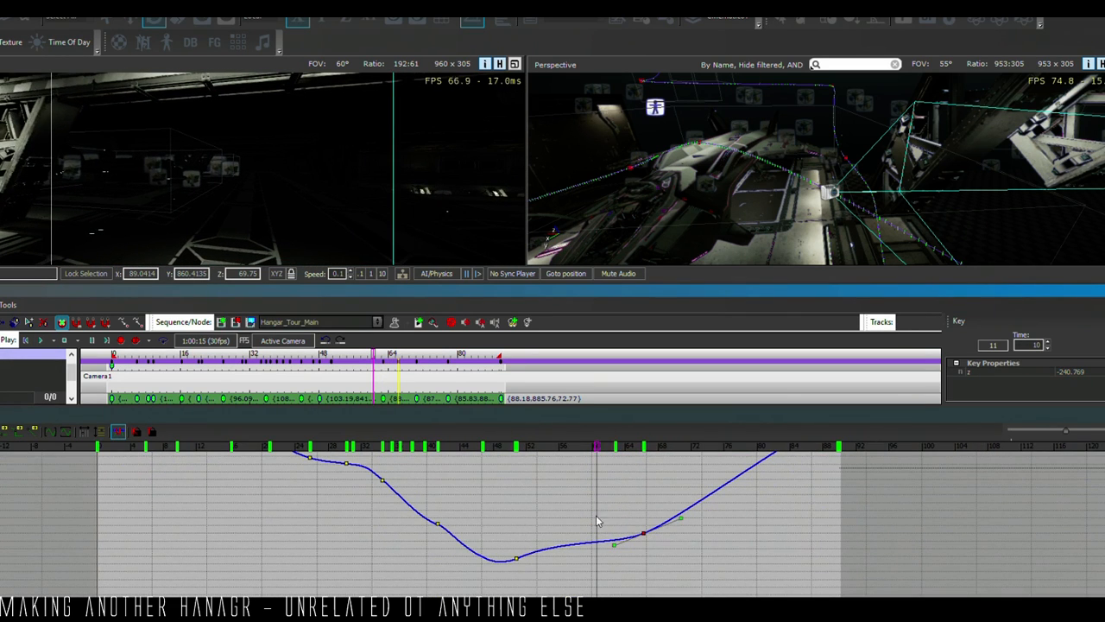
left_click(498, 445)
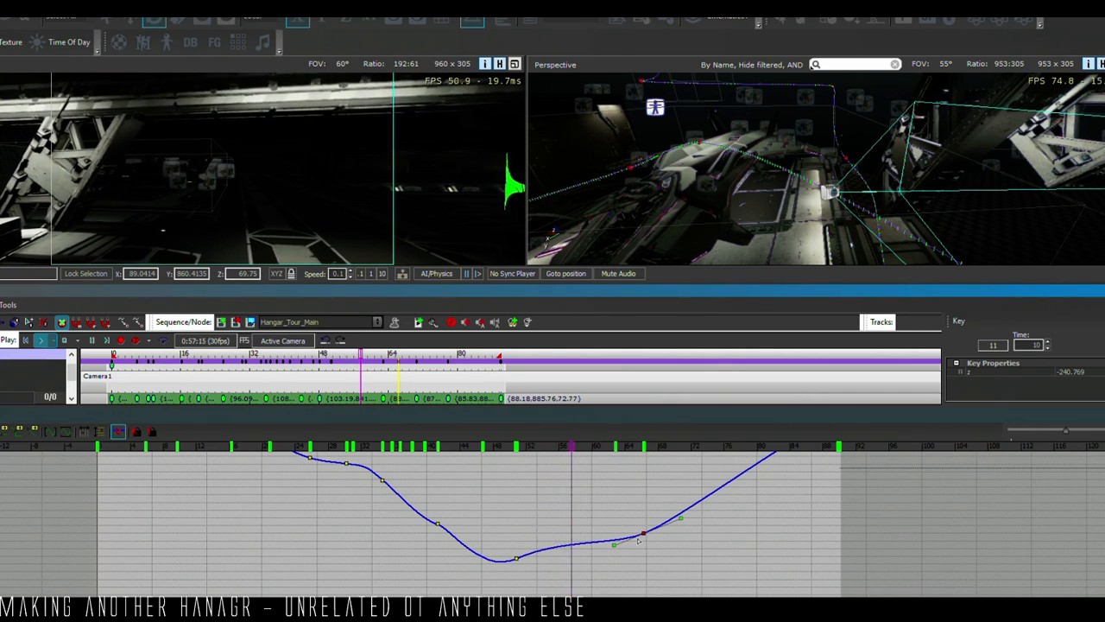
left_click_drag(643, 533, 629, 500)
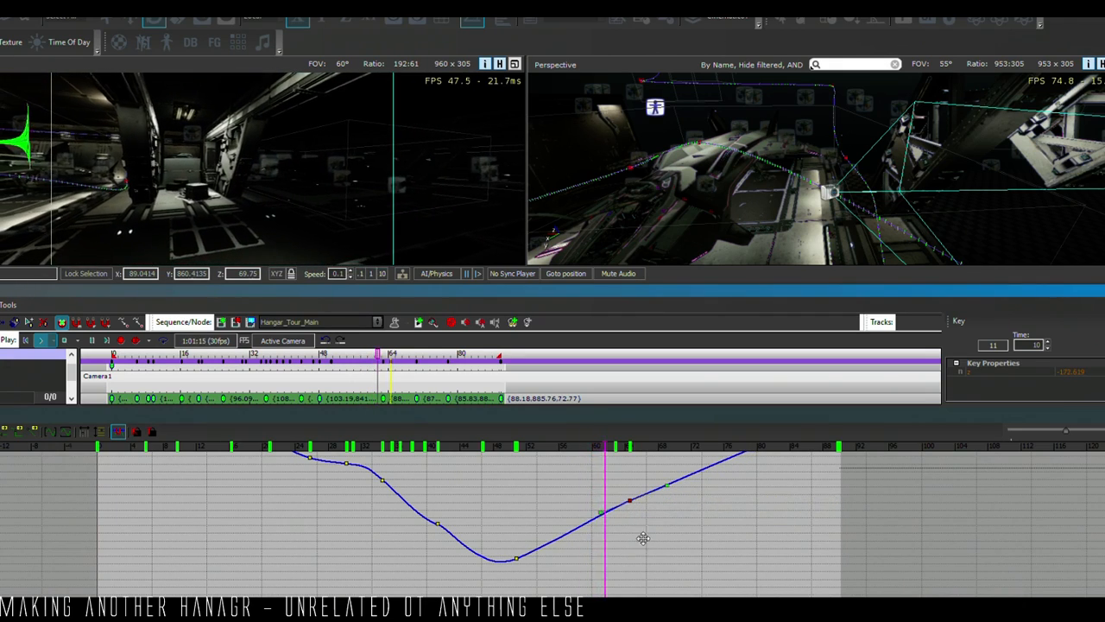
middle_click_drag(643, 534, 586, 564)
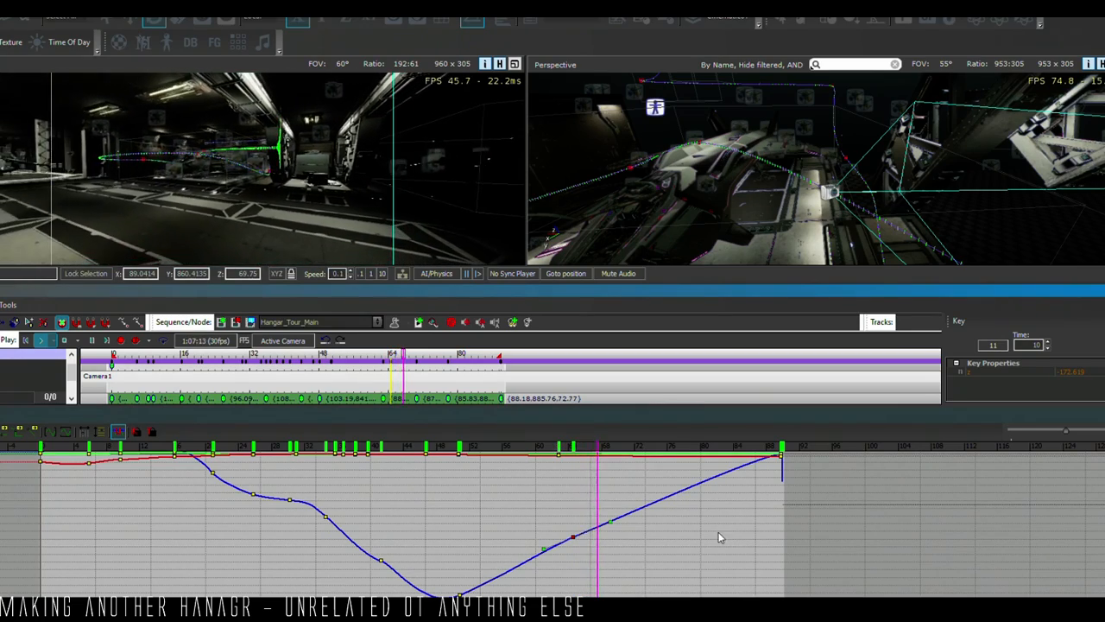
Step: Add a blue-curve key near frame 78, lower the end key, and play to review
scroll(604, 518, "up", 5)
scroll(658, 524, "down", 5)
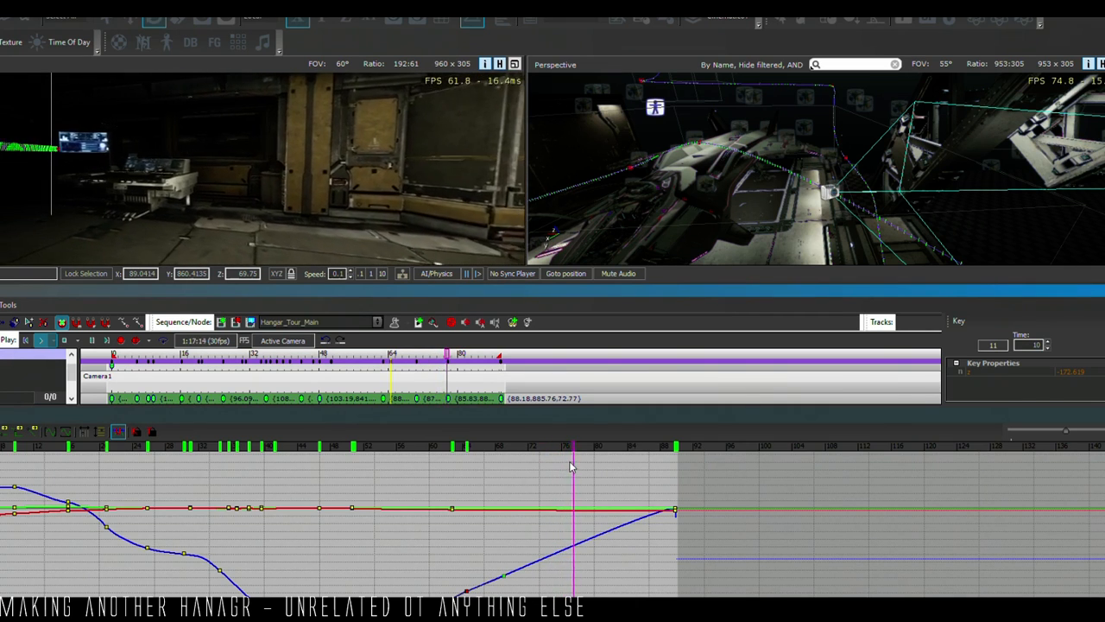
scroll(703, 533, "up", 3)
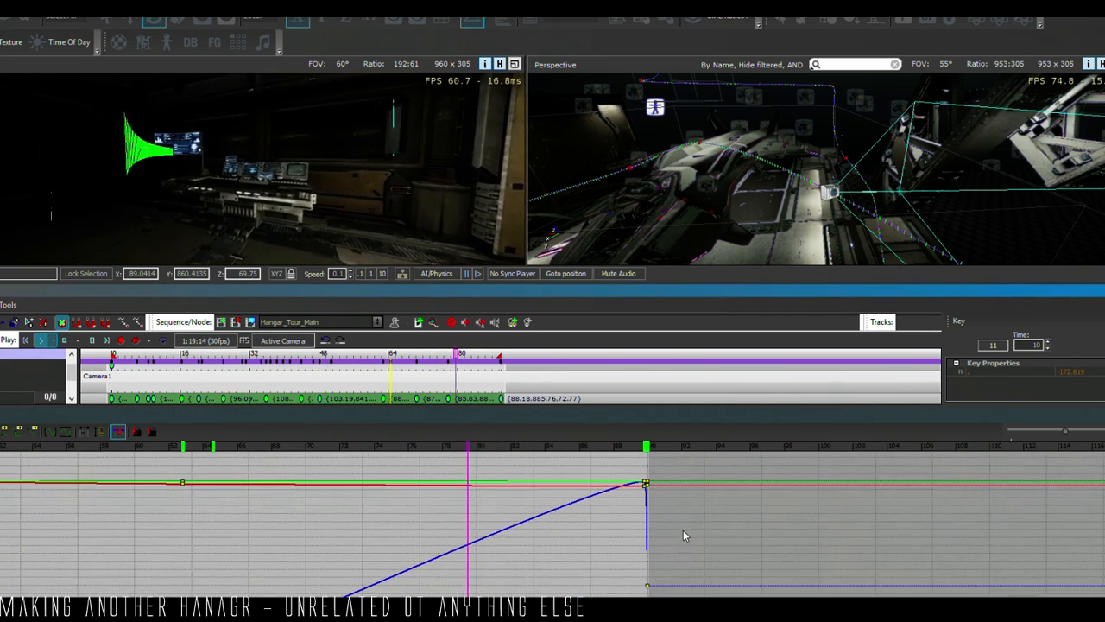
left_click_drag(519, 449, 438, 451)
scroll(531, 509, "up", 2)
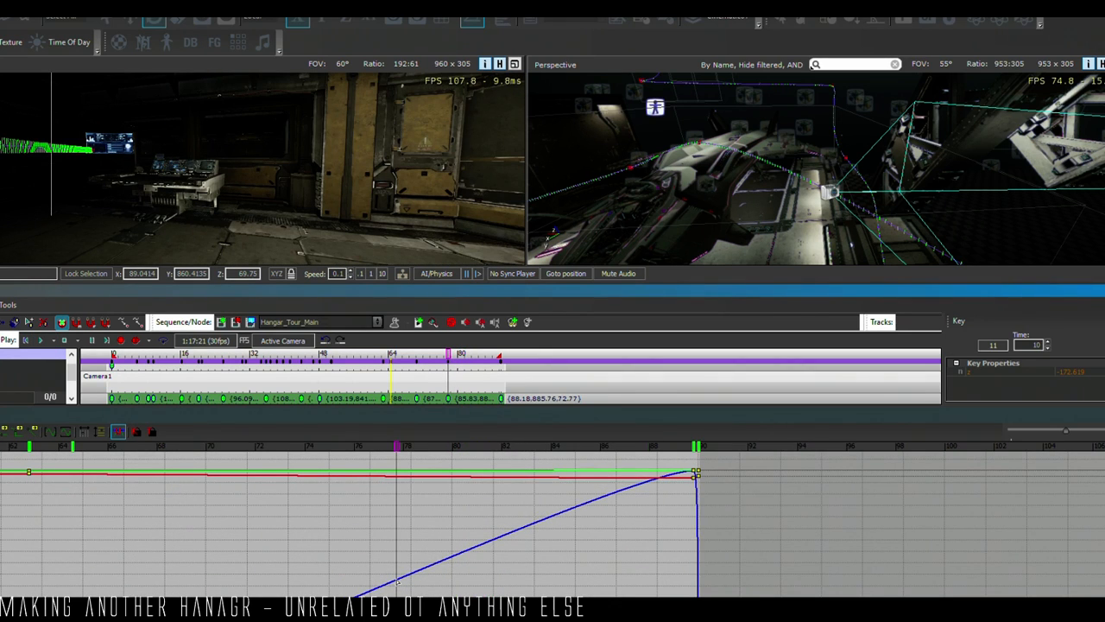
left_click(396, 579)
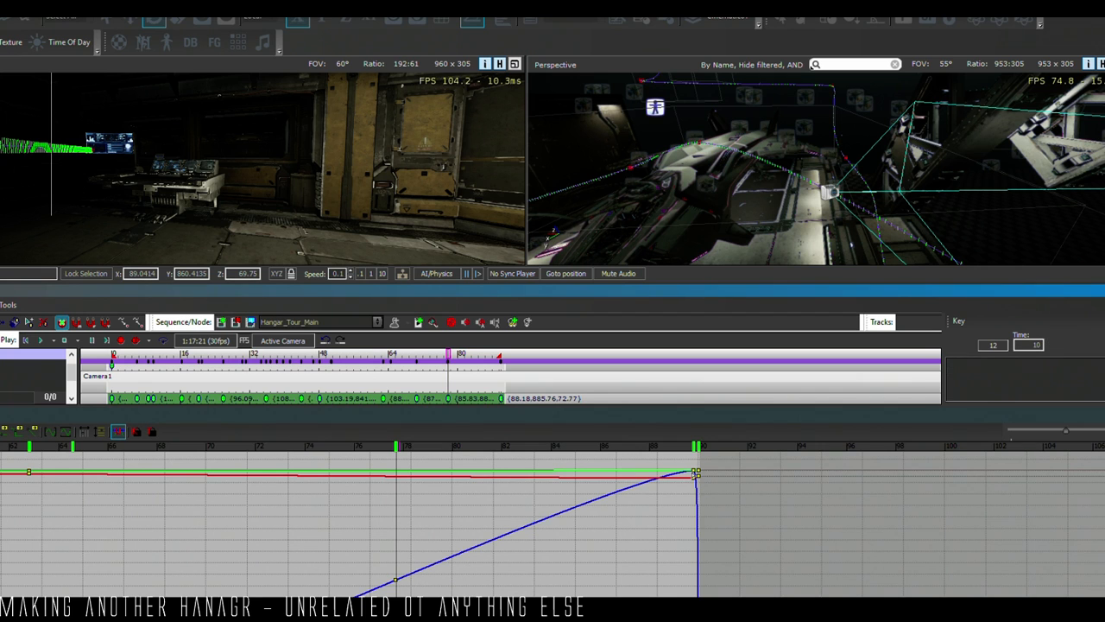
left_click_drag(696, 474, 602, 512)
key("space")
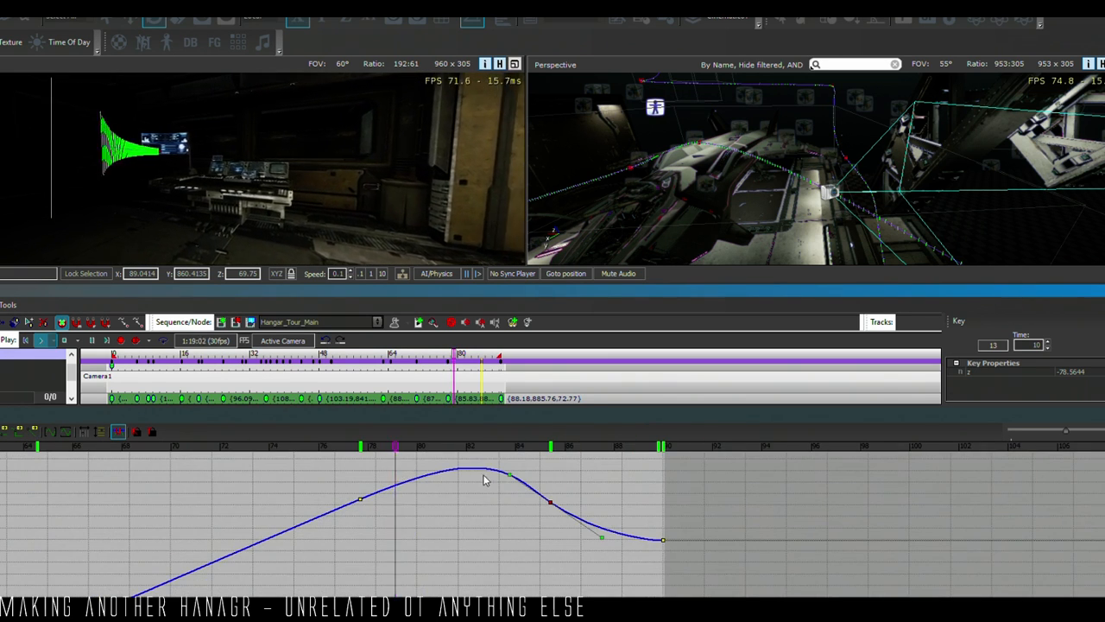
Step: Straighten the curve after the peak and raise the frame-90 end key to -91.669
left_click(360, 499)
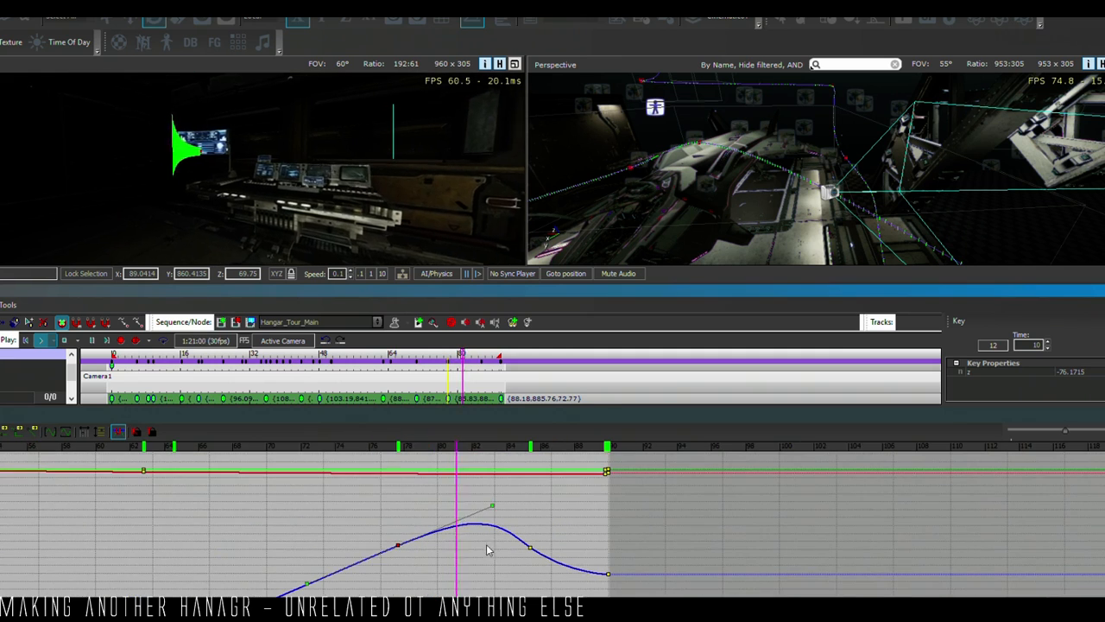
left_click(485, 512)
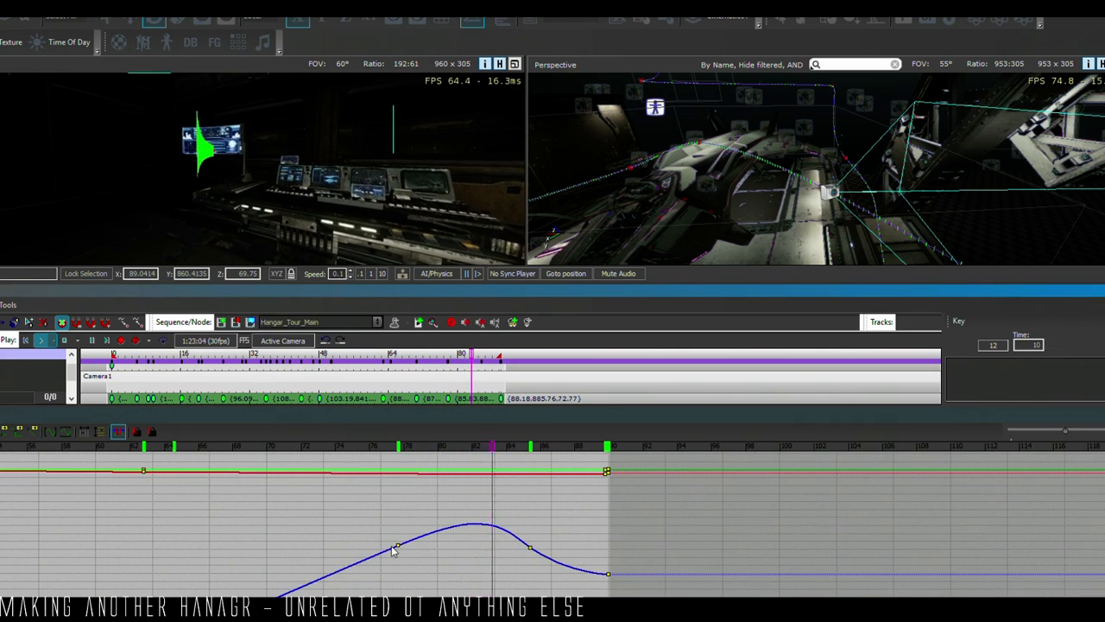
left_click(529, 548)
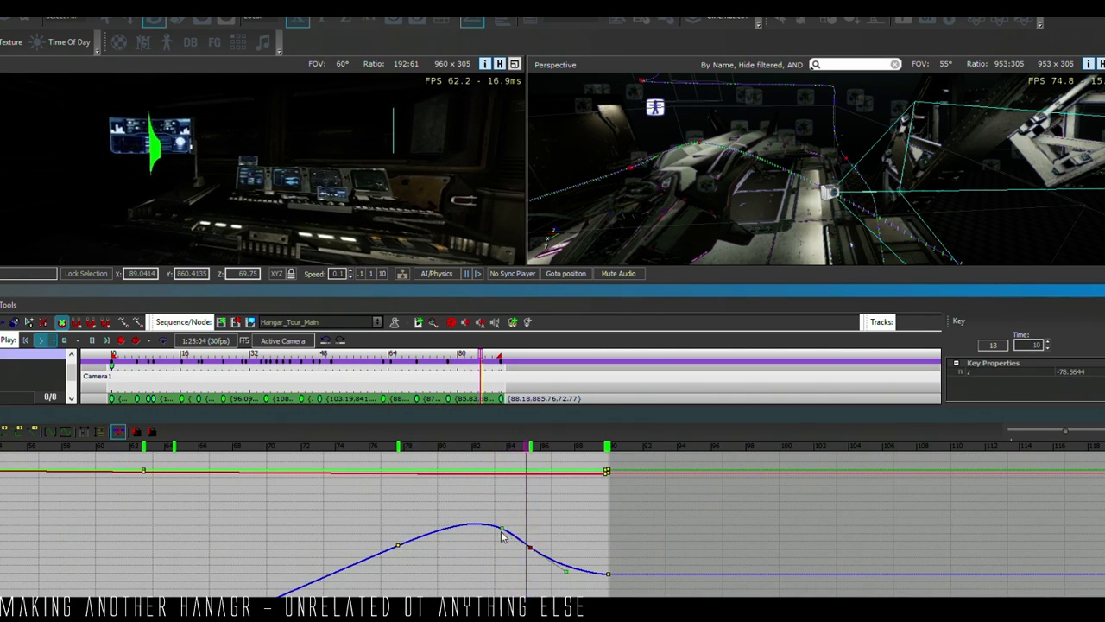
left_click_drag(498, 528, 471, 531)
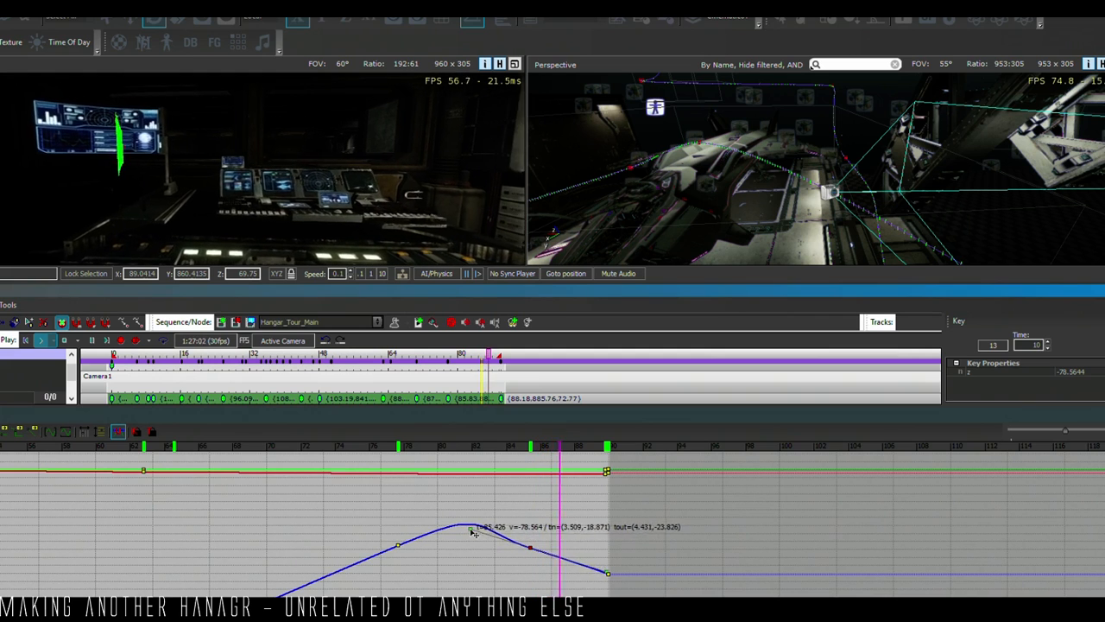
left_click(609, 574)
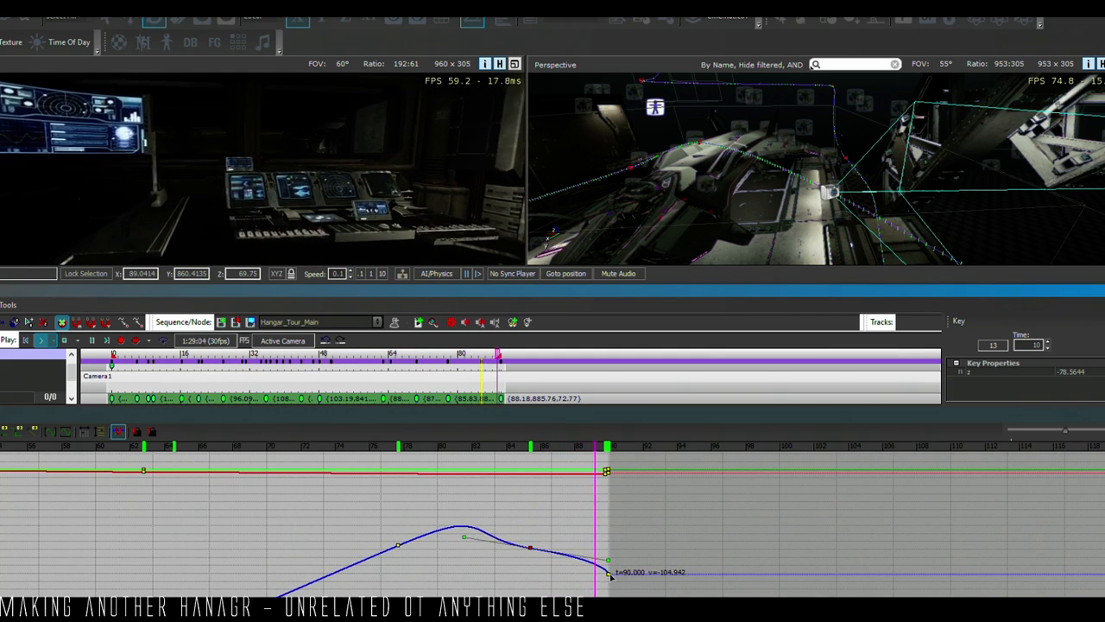
left_click_drag(610, 576, 614, 564)
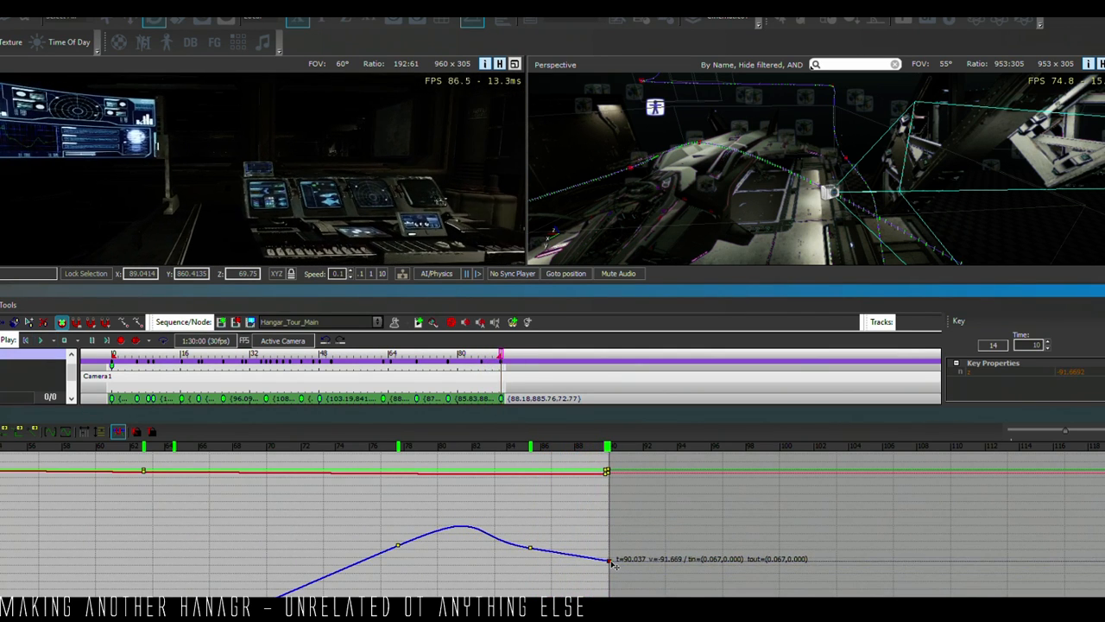
Step: Flatten the peak at the key near frame 77.7, bringing it to about -76.17
left_click_drag(512, 450, 405, 447)
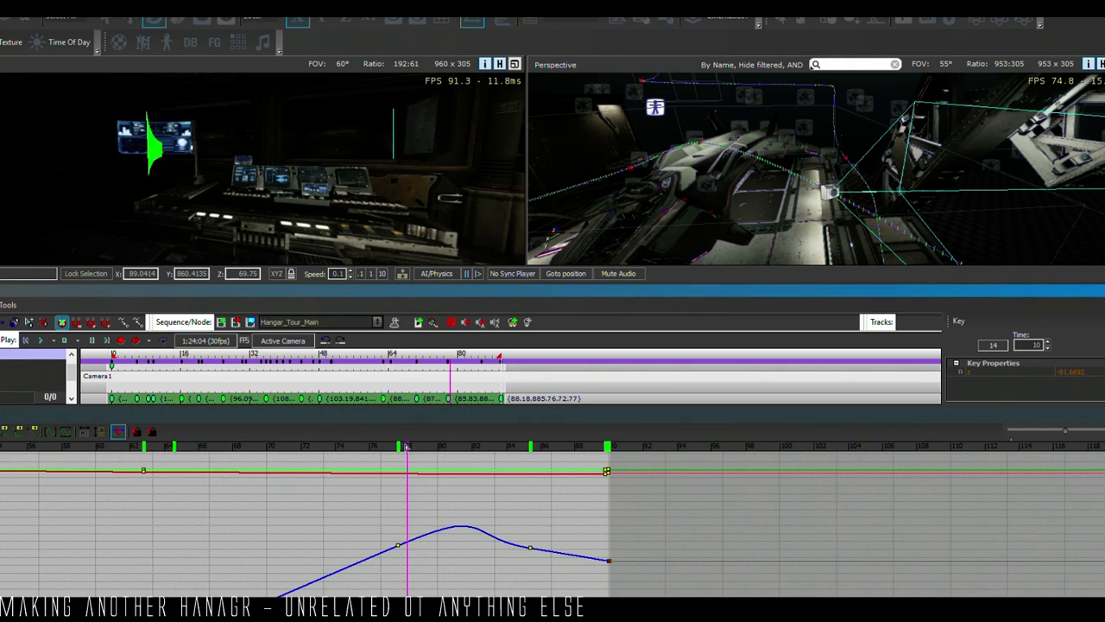
left_click(401, 550)
left_click(398, 545)
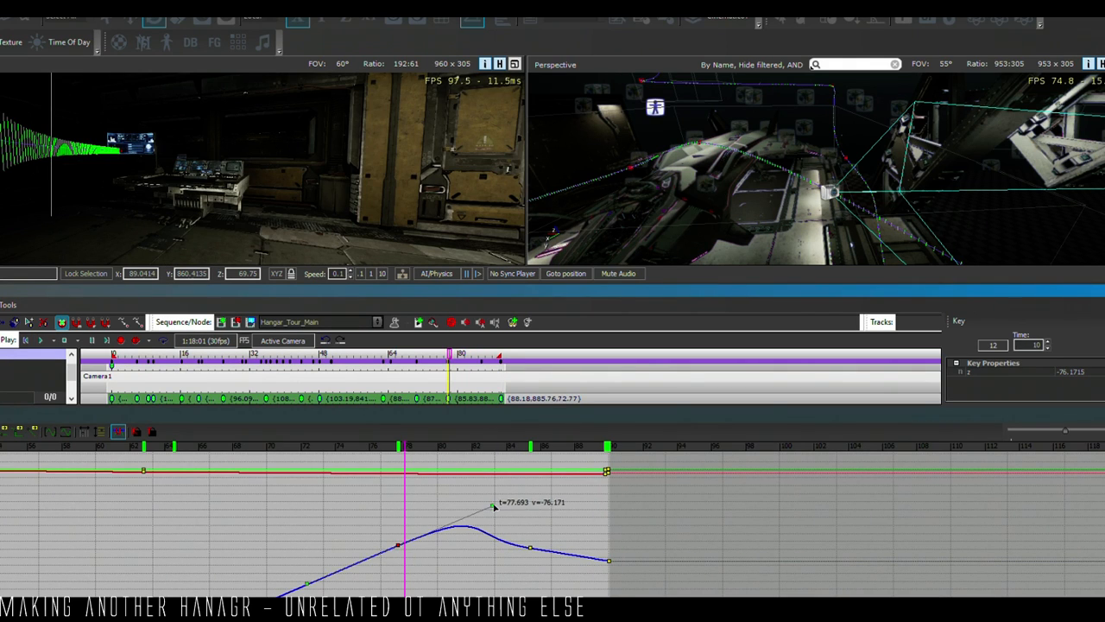
left_click_drag(491, 505, 466, 528)
middle_click_drag(368, 586, 470, 540)
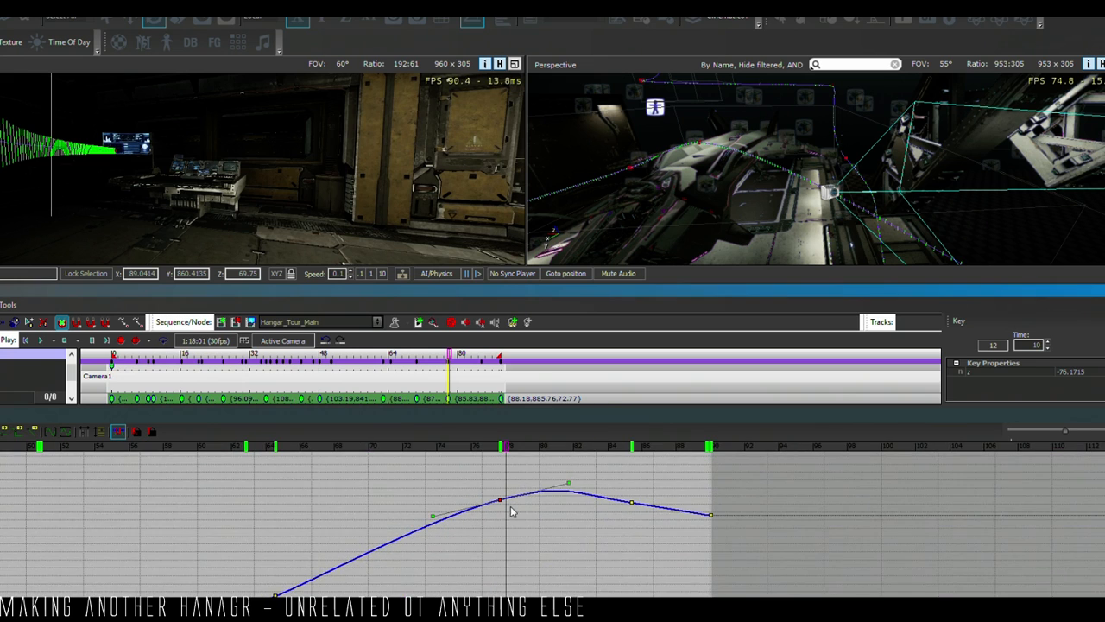
left_click_drag(568, 481, 575, 496)
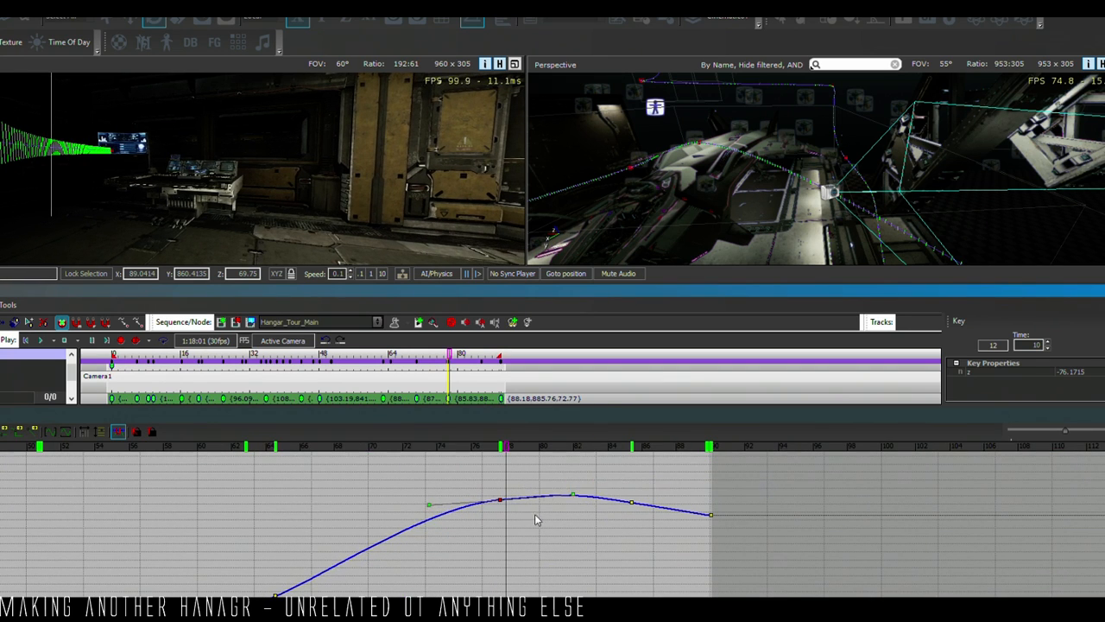
middle_click_drag(373, 555, 451, 546)
Step: Select the key near frame 64, then play the sequence from about 0:59
scroll(451, 545, "up", 3)
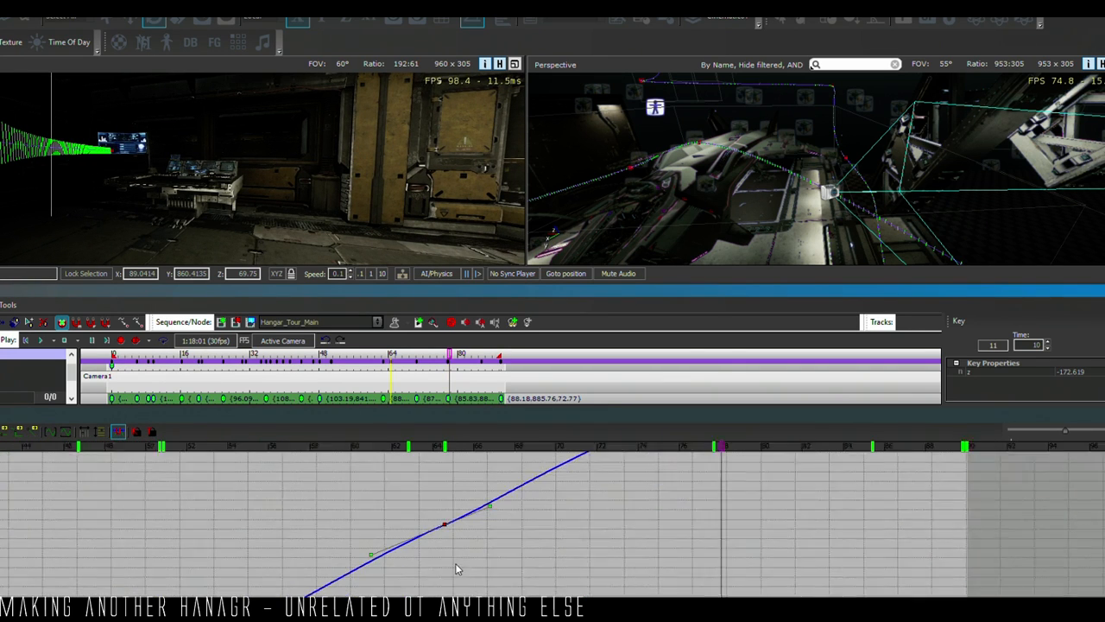
left_click(505, 486)
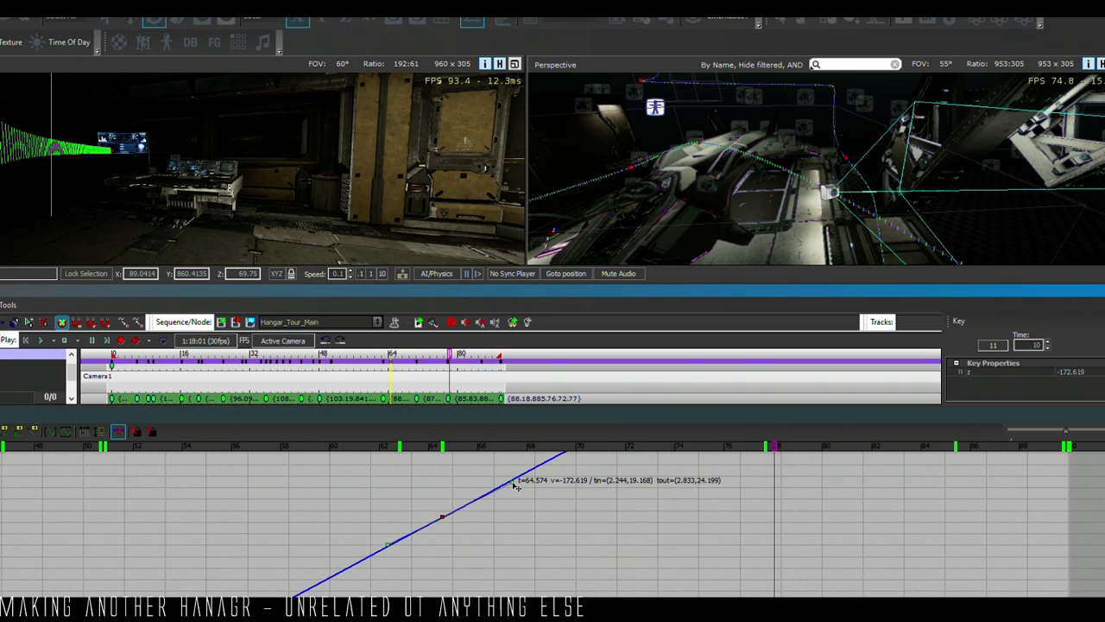
scroll(449, 501, "down", 5)
left_click(430, 449)
key("space")
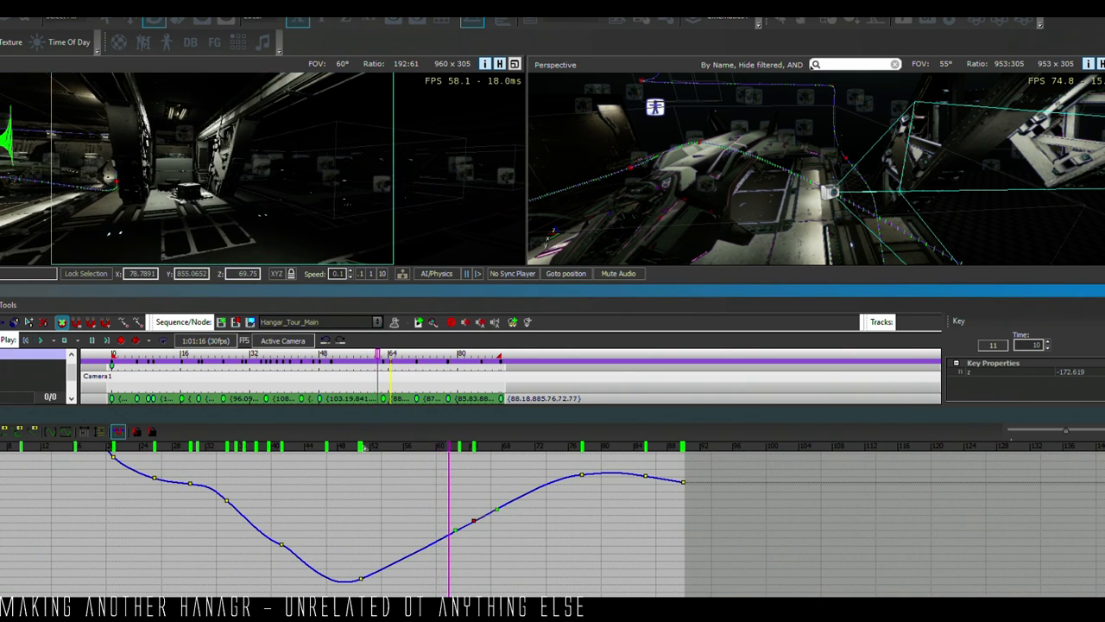
Step: Use a single large camera view, resize it to show Director and Camera1 tracks, and rewind to 0:00
left_click(516, 65)
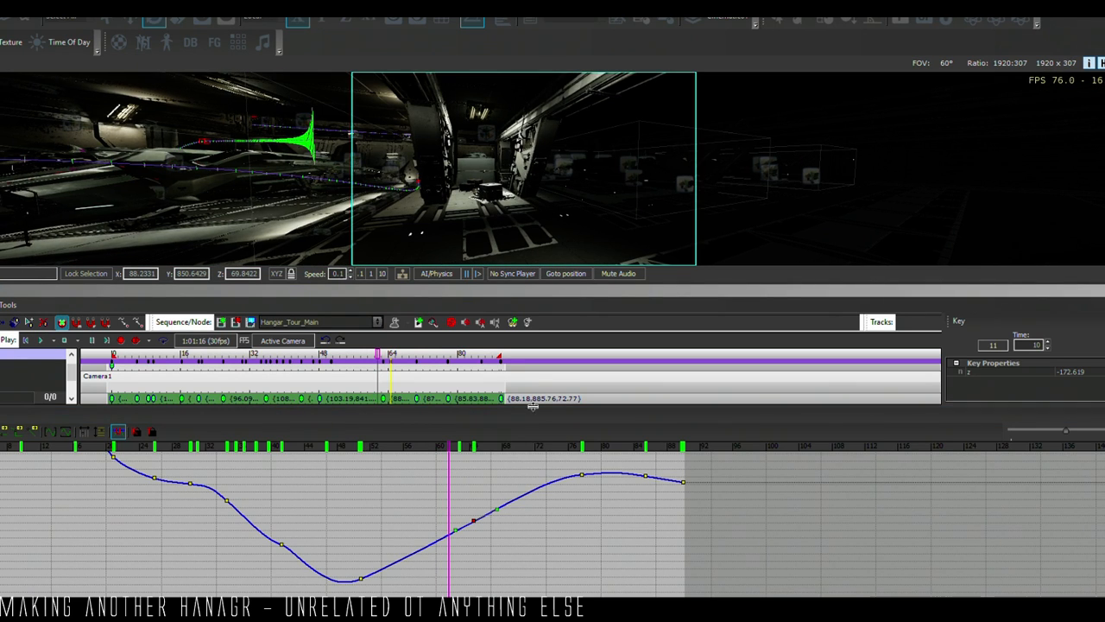
double_click(532, 406)
left_click_drag(535, 290, 507, 412)
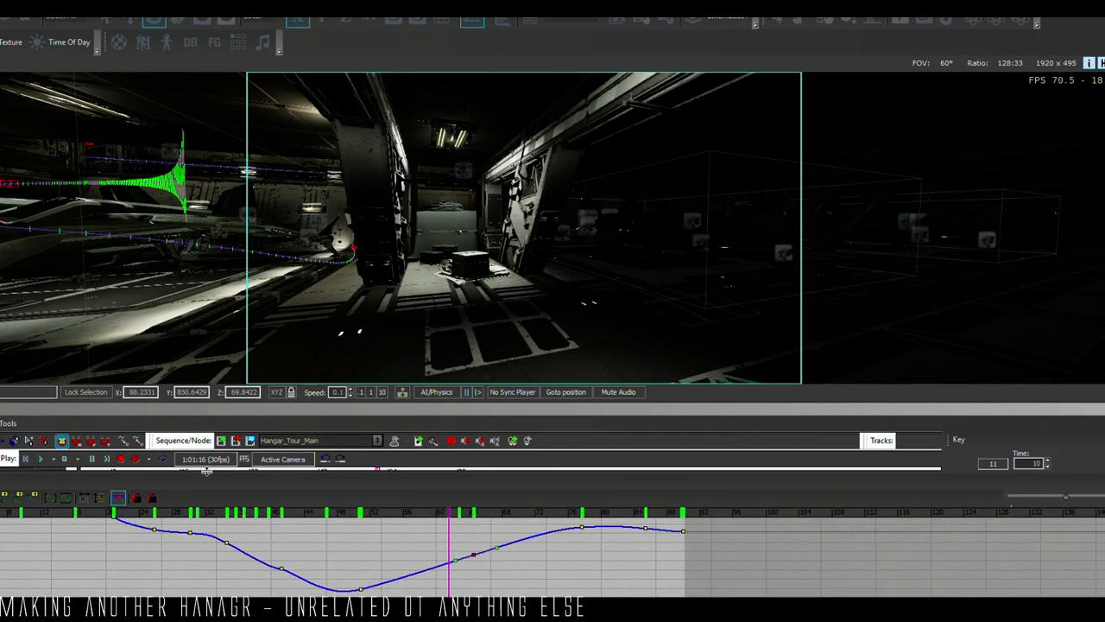
left_click_drag(206, 472, 203, 536)
left_click(113, 474)
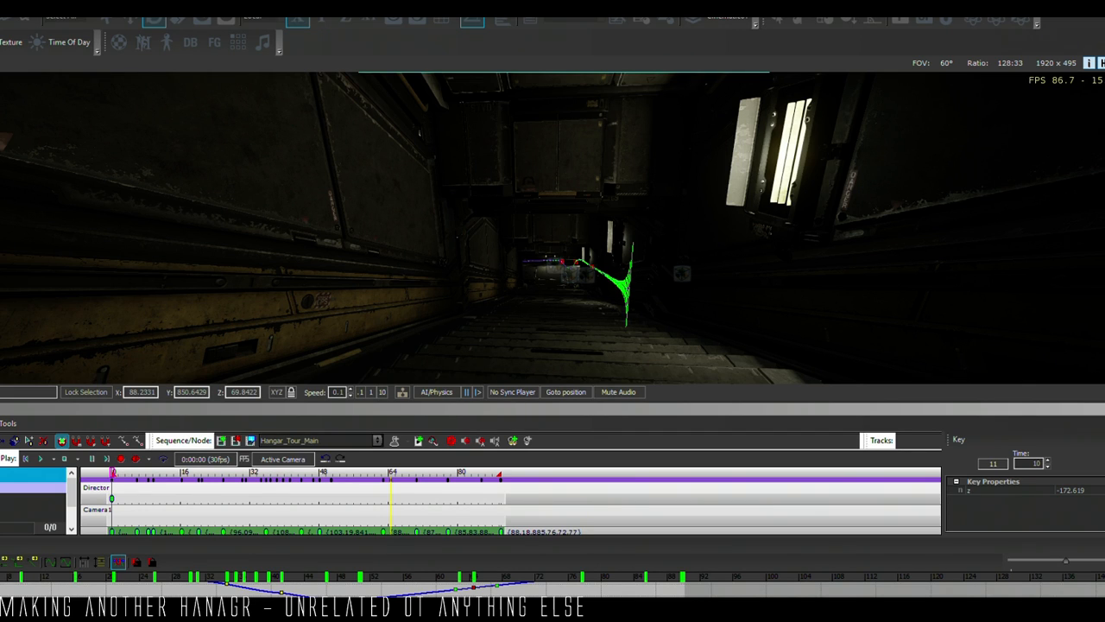
Step: Play Hangar_Tour_Main from the start and enlarge the camera view while it runs
left_click(39, 458)
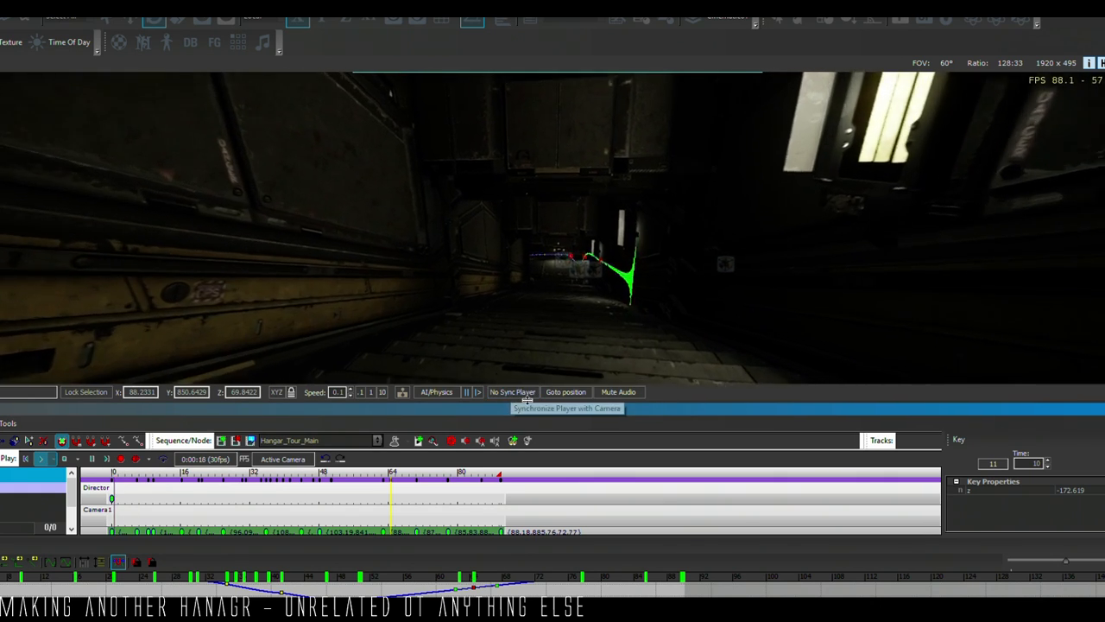
left_click_drag(524, 400, 523, 444)
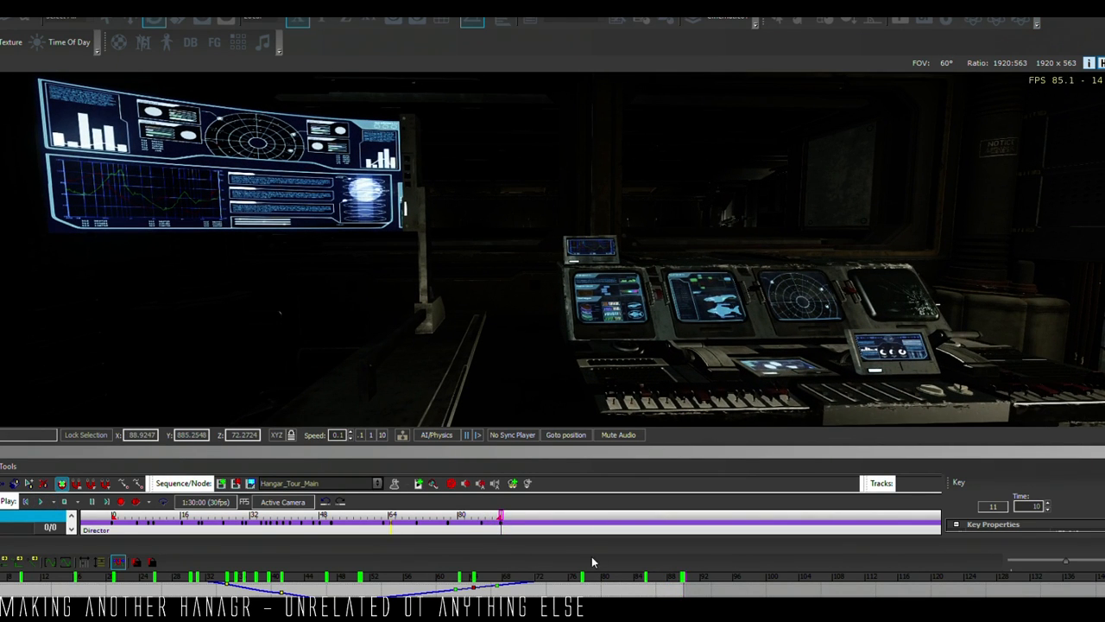
Step: Replay the sequence from the start, scrub through the hangar, resume from about 0:44, and enlarge the track area
left_click(609, 580)
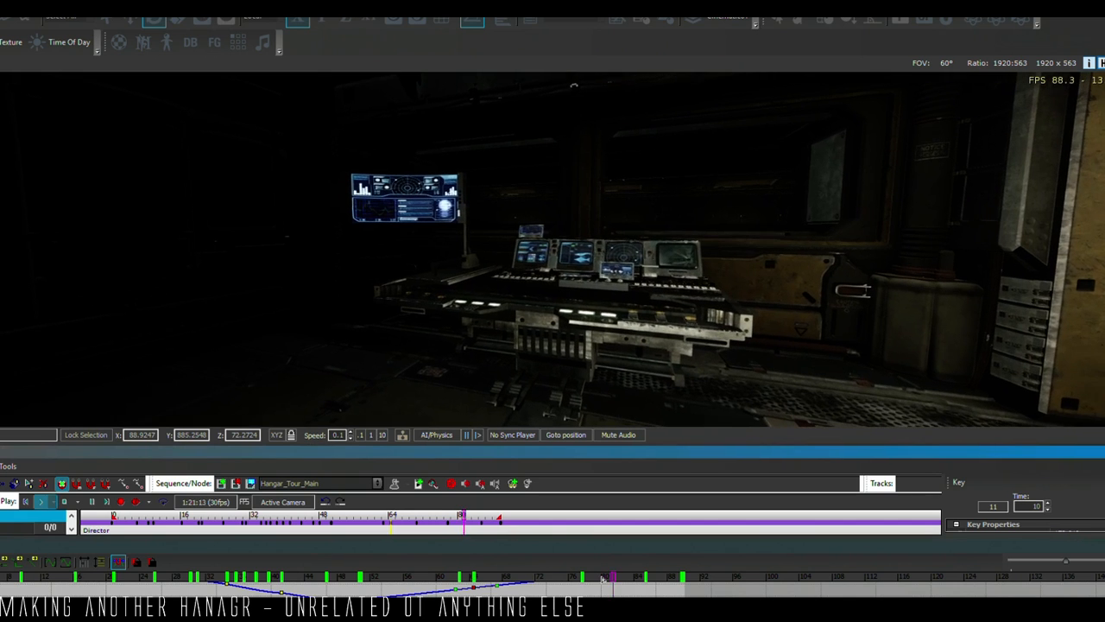
scroll(117, 580, "down", 3)
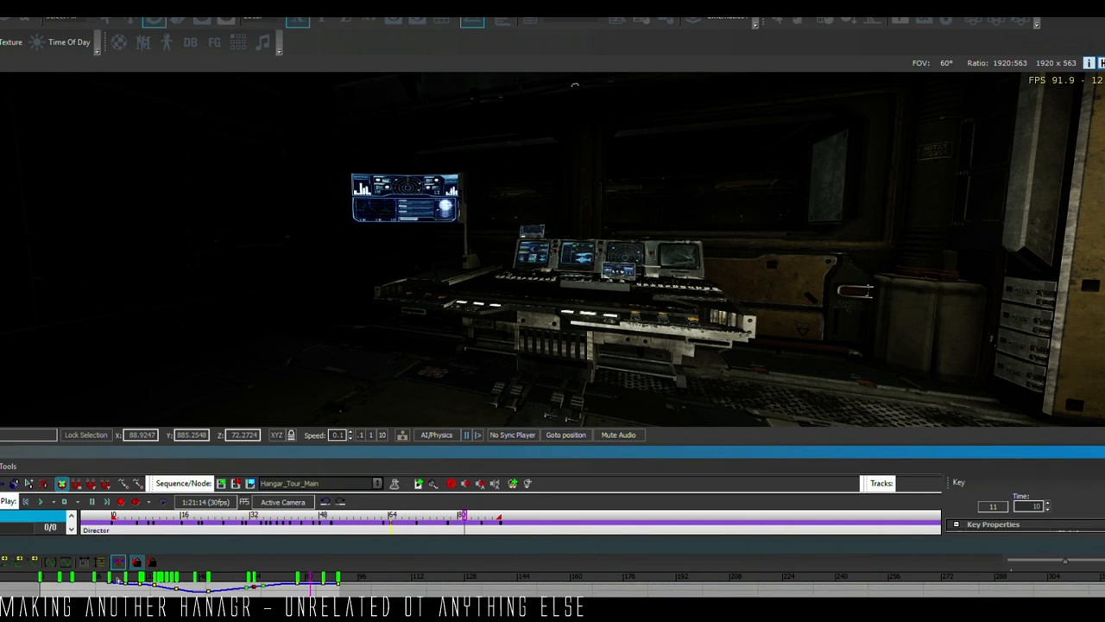
left_click(32, 585)
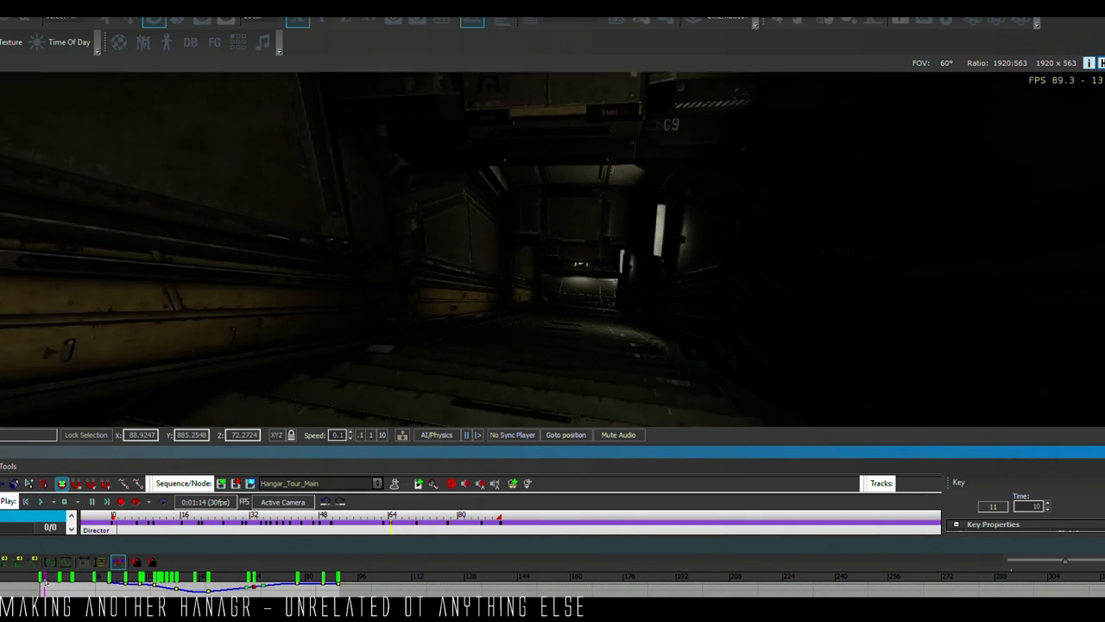
key("space")
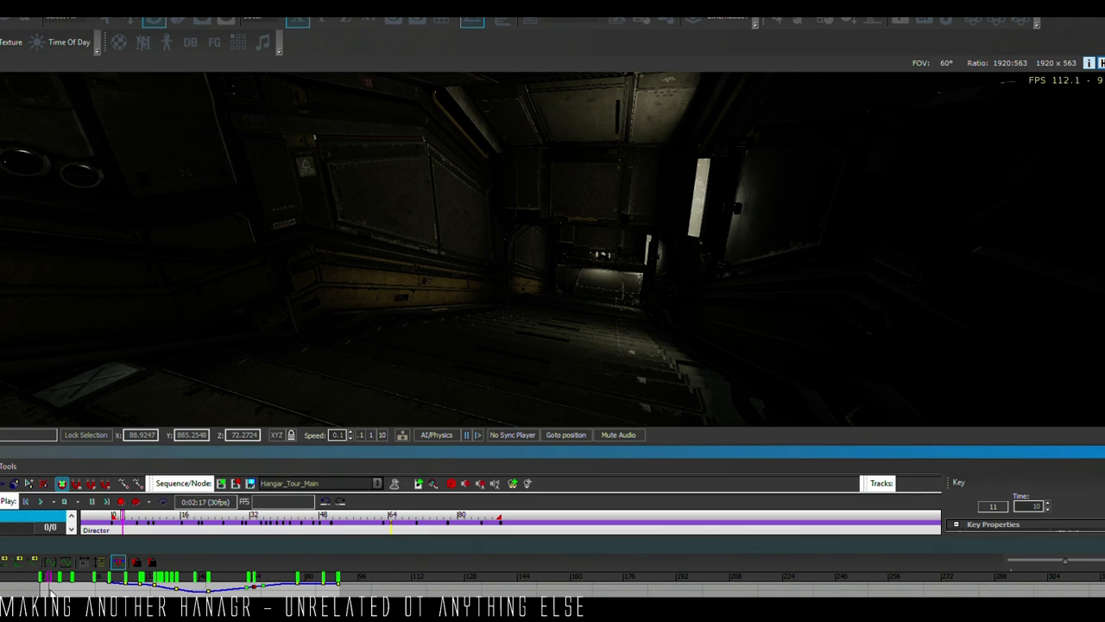
left_click(32, 581)
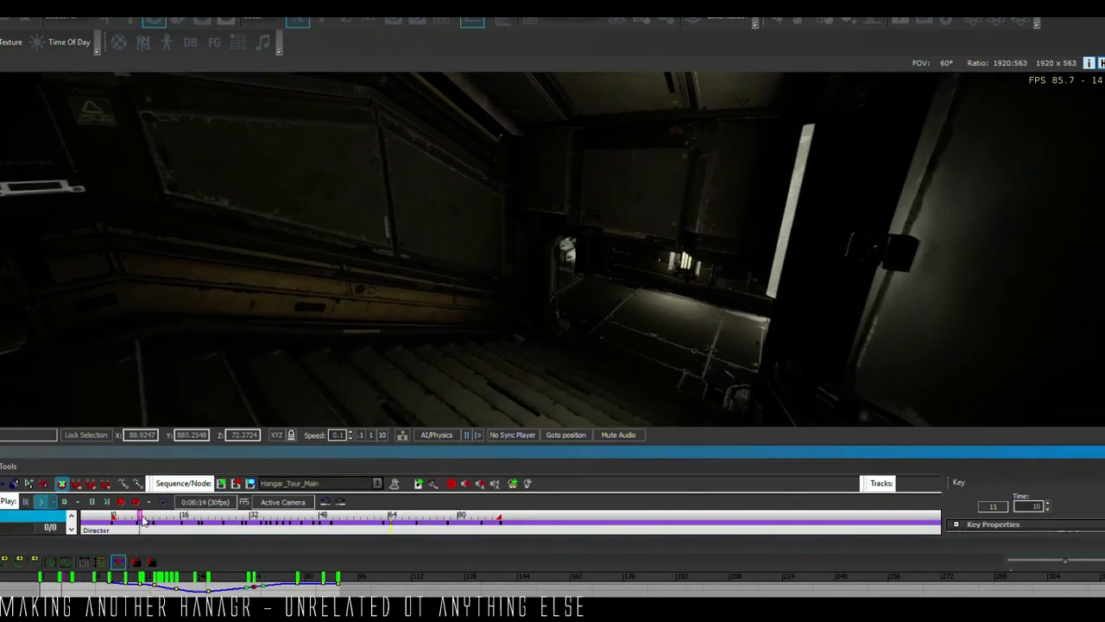
left_click_drag(144, 521, 154, 516)
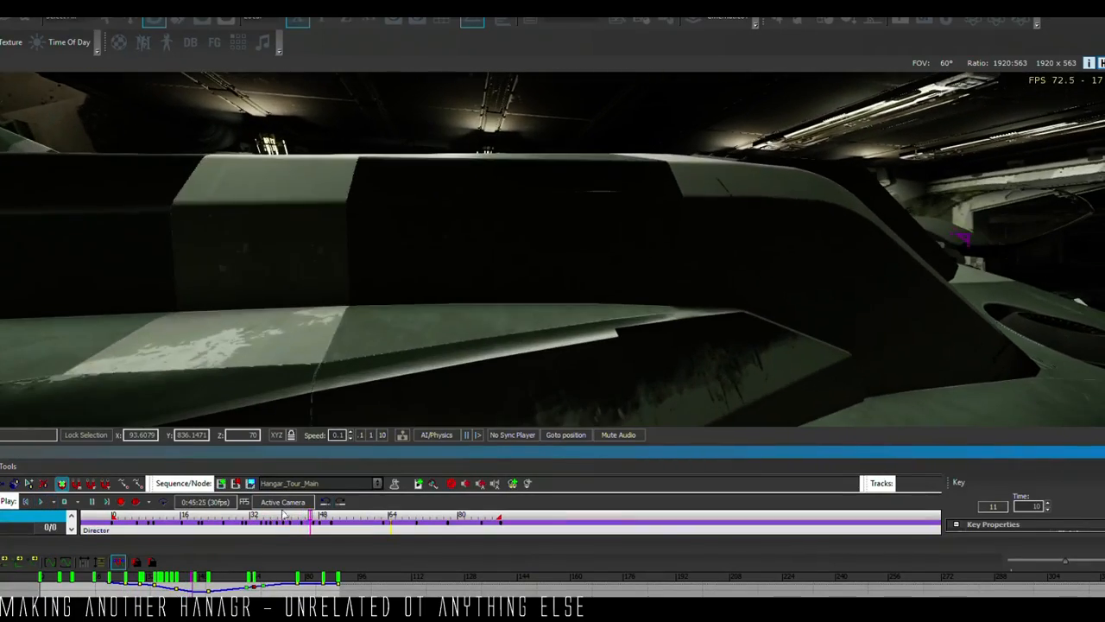
left_click(303, 518)
key("space")
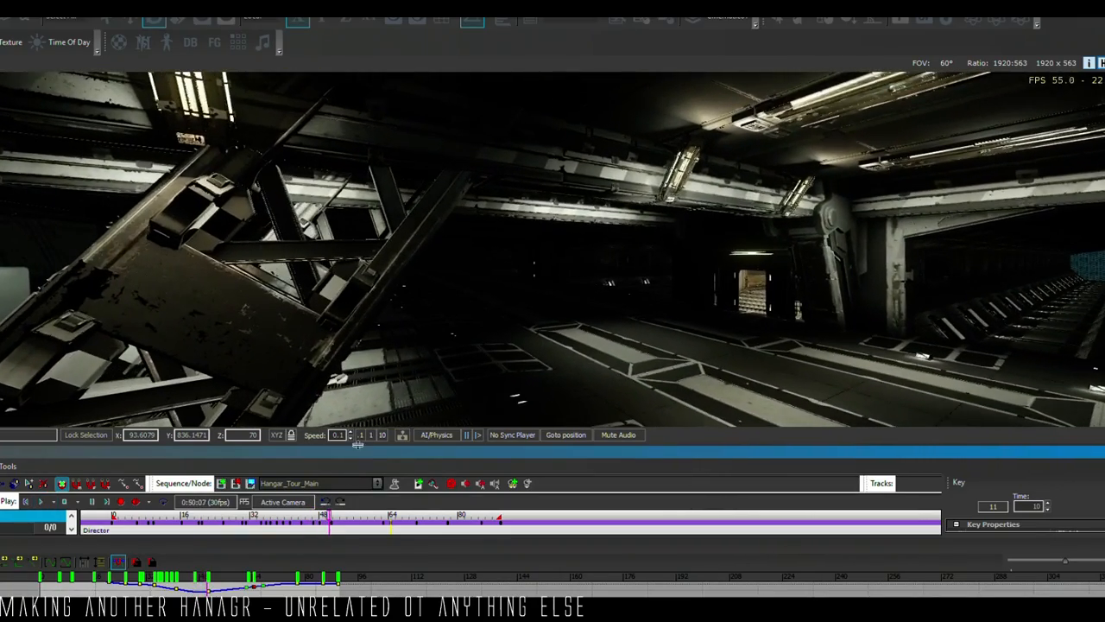
left_click_drag(357, 445, 362, 399)
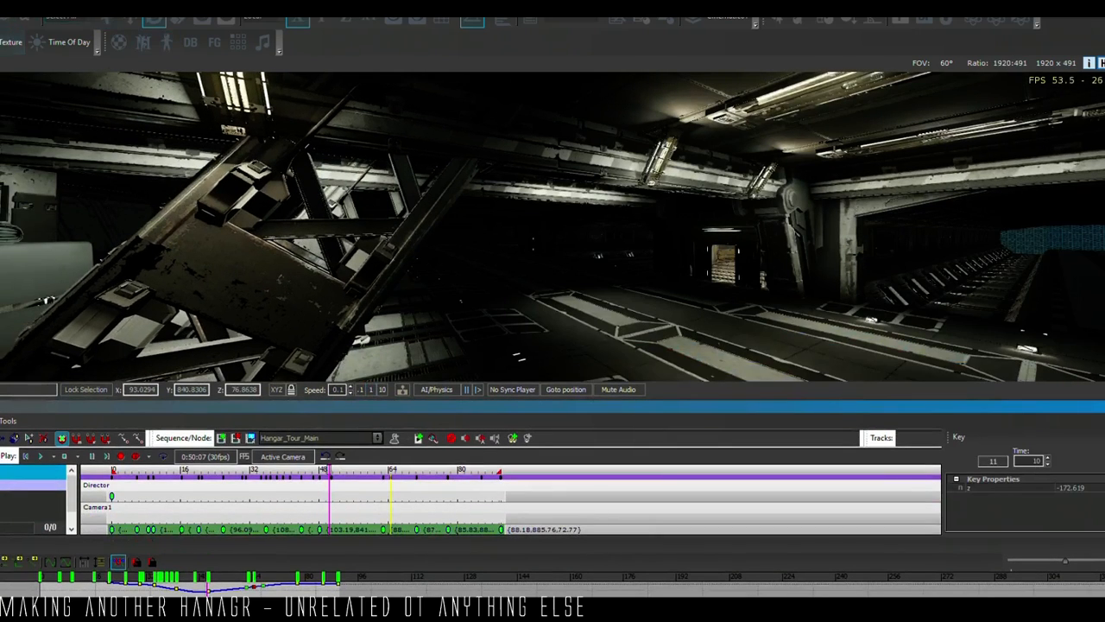
Step: Split into two side-by-side views and widen the Perspective view framed on the ship
right_click(2, 63)
left_click(2, 258)
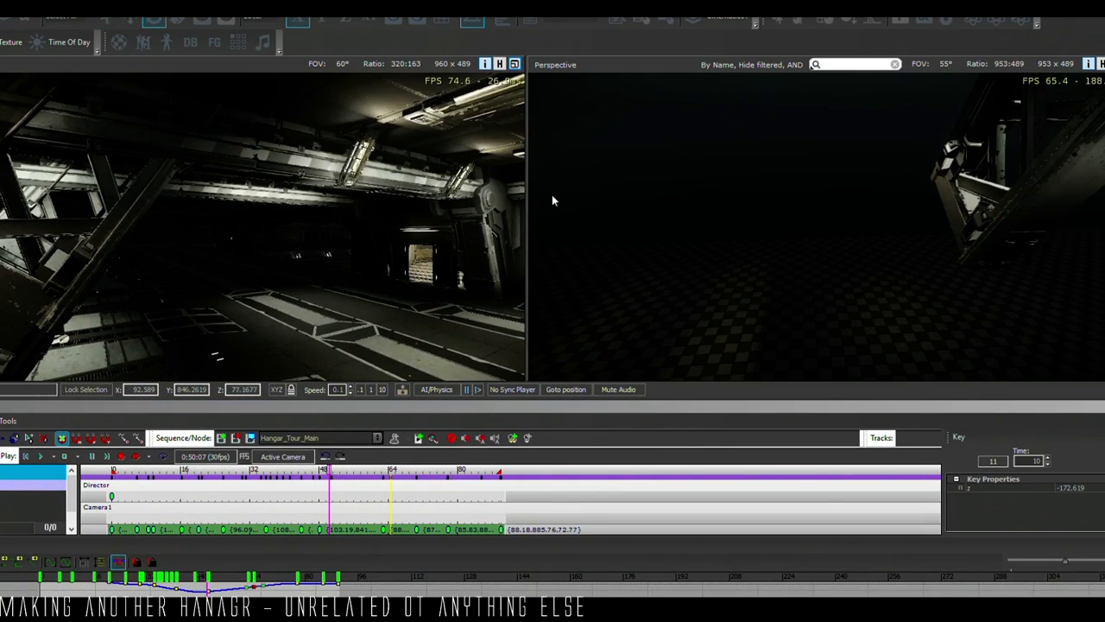
left_click_drag(527, 191, 415, 192)
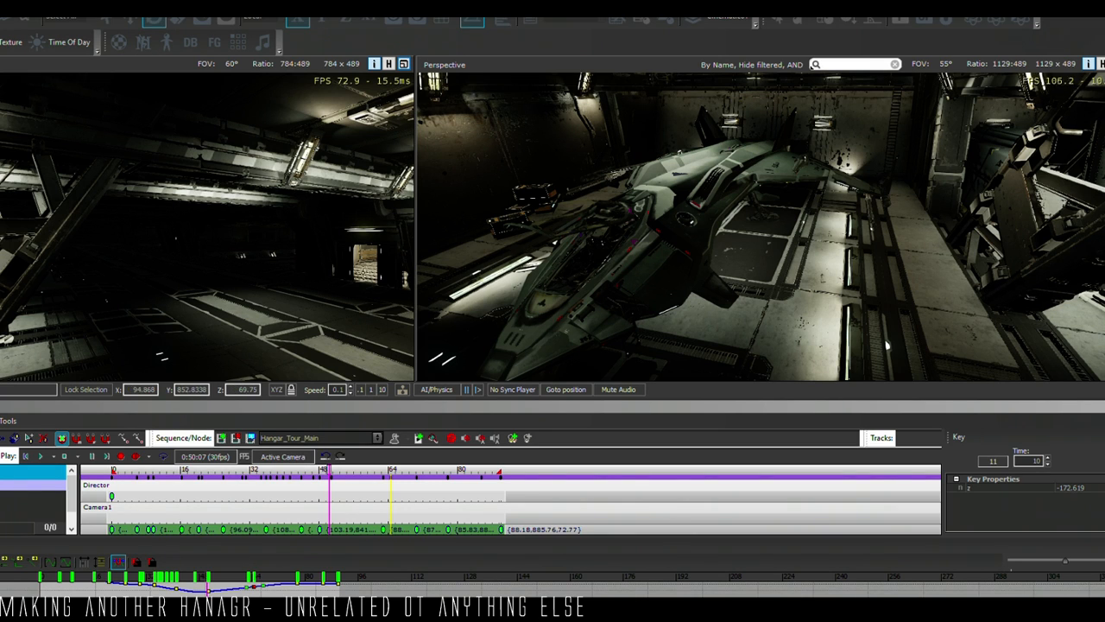
right_click_drag(844, 282, 854, 304)
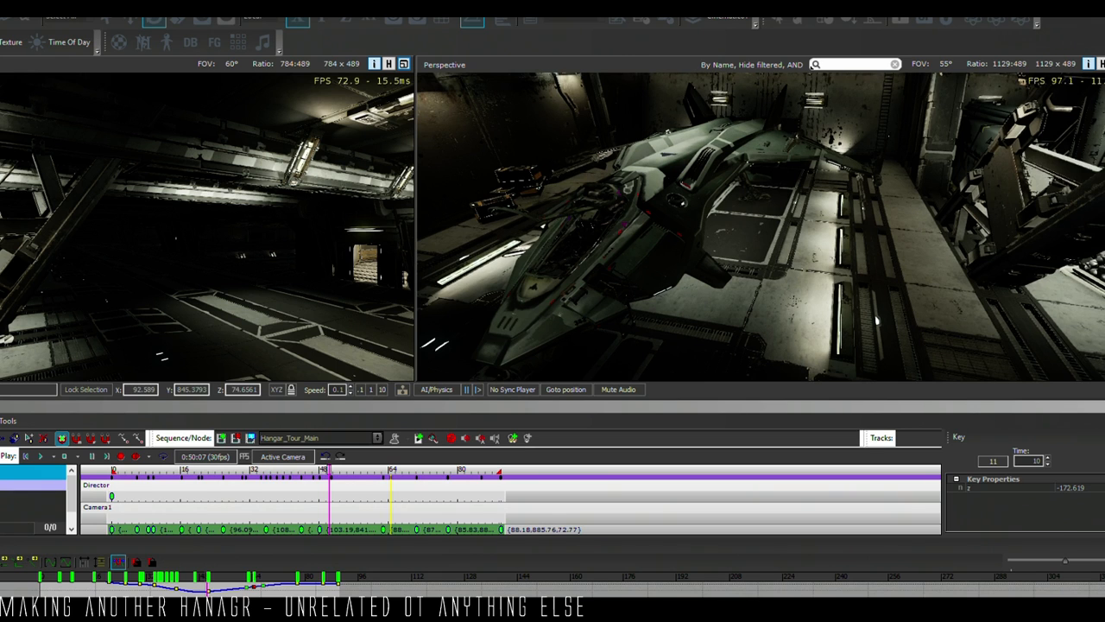
Step: Dock the object categories panel beside the views and open the Character Tool as a floating window
left_click_drag(1104, 281, 1104, 333)
right_click_drag(791, 203, 803, 206)
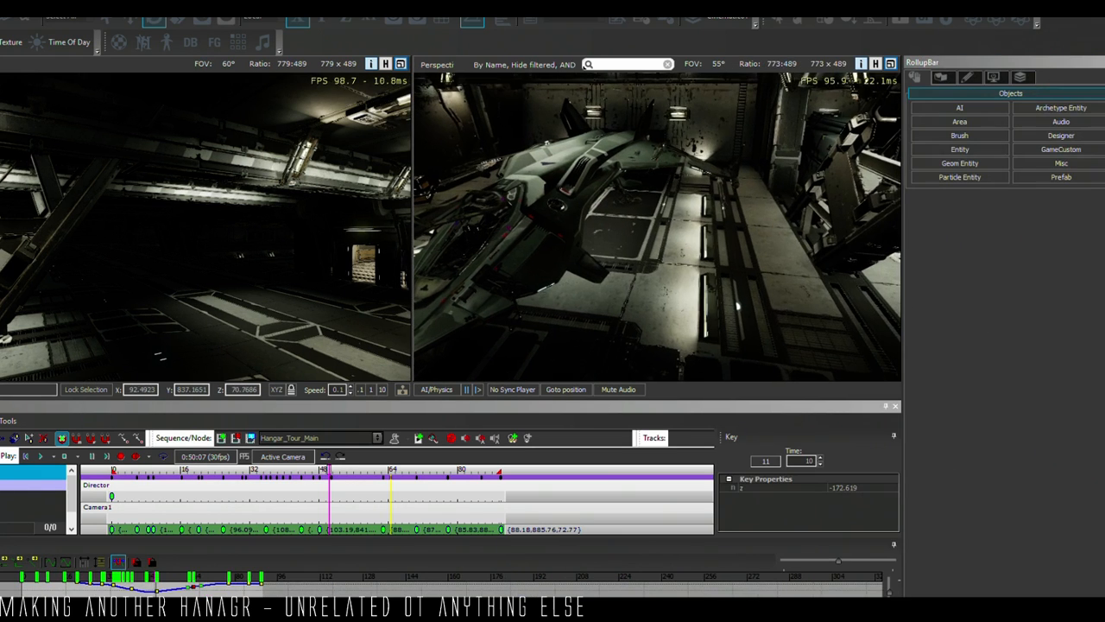
left_click(164, 46)
left_click_drag(43, 65, 380, 152)
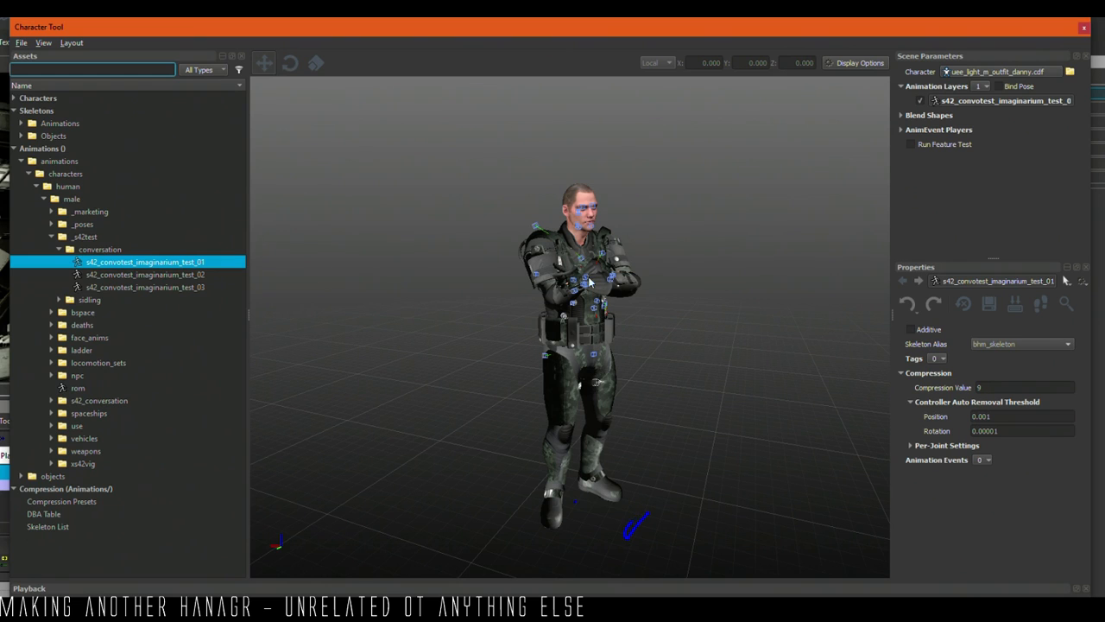
Step: Browse Characters > Objects > Characters > Human > male_cdfs > Alex and load uee_light_m_outfit_new.cdf
mouse_move(354, 265)
right_mouse_down()
mouse_move(293, 265)
mouse_move(354, 265)
right_mouse_up()
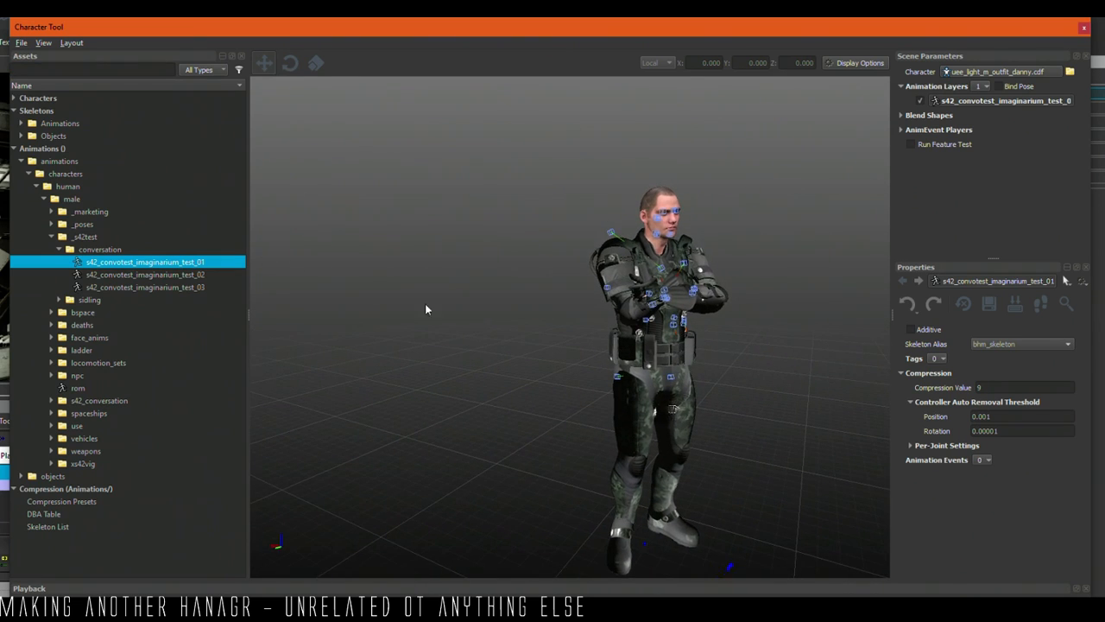
left_click(21, 136)
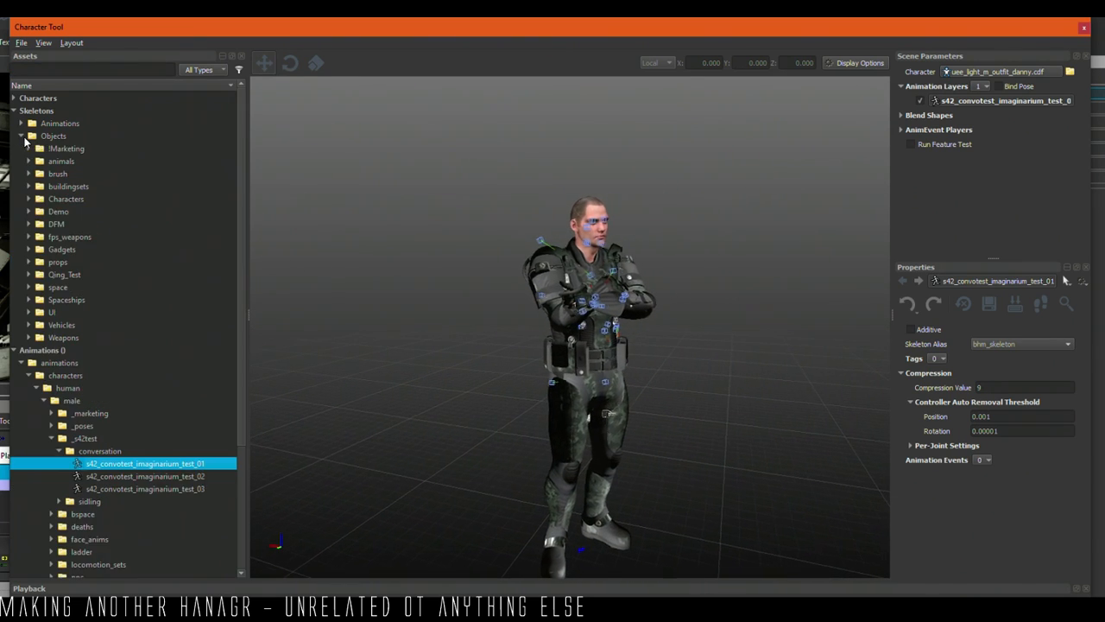
left_click(20, 135)
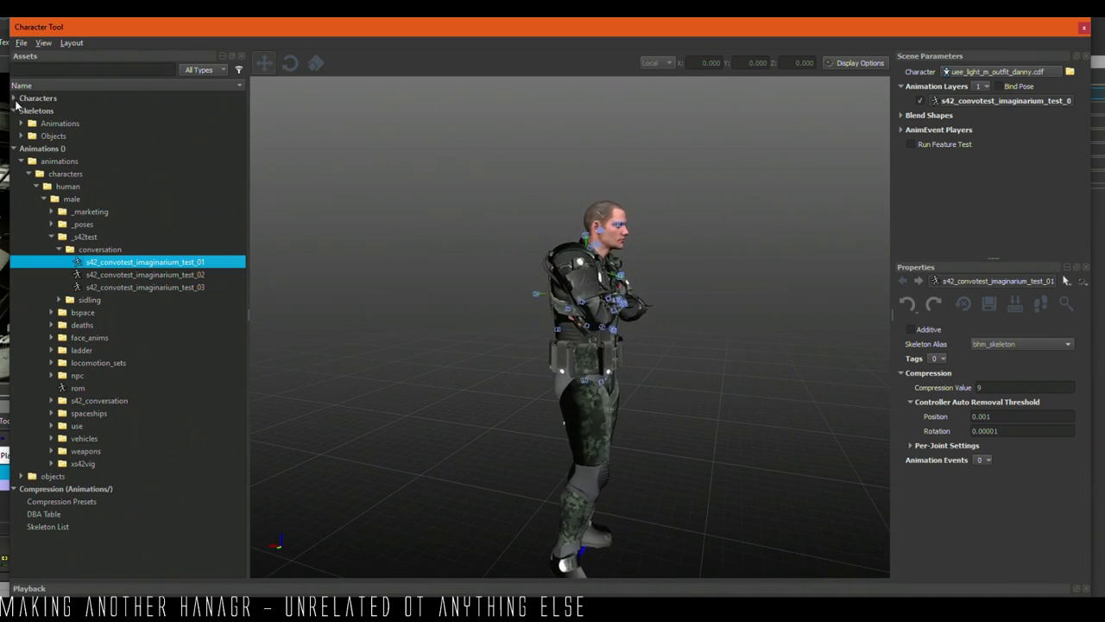
left_click(15, 100)
left_click(21, 124)
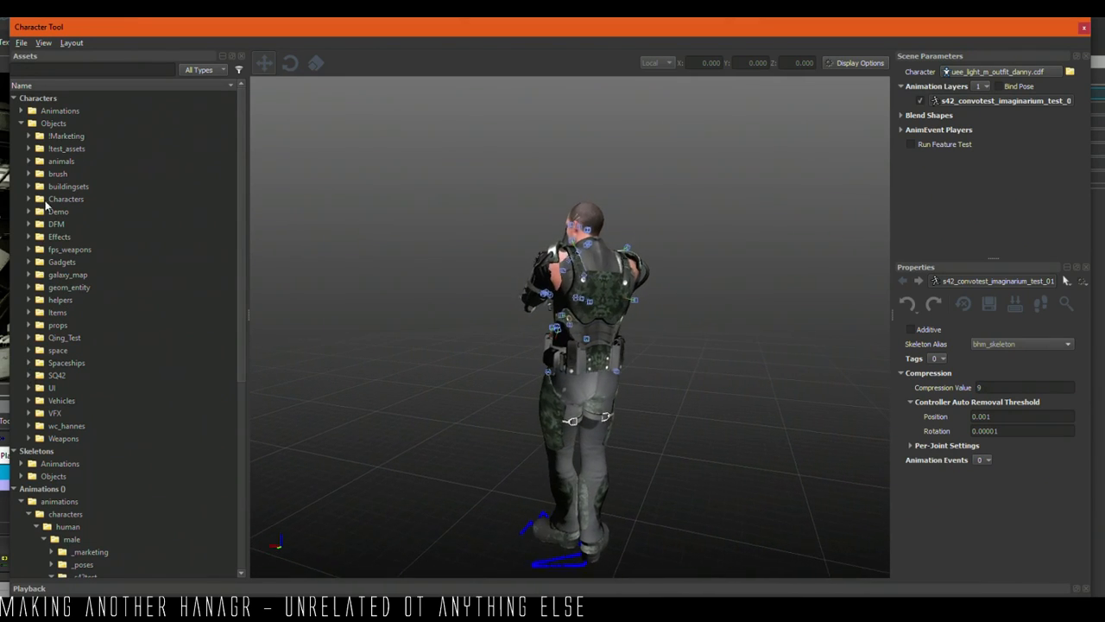
left_click(29, 198)
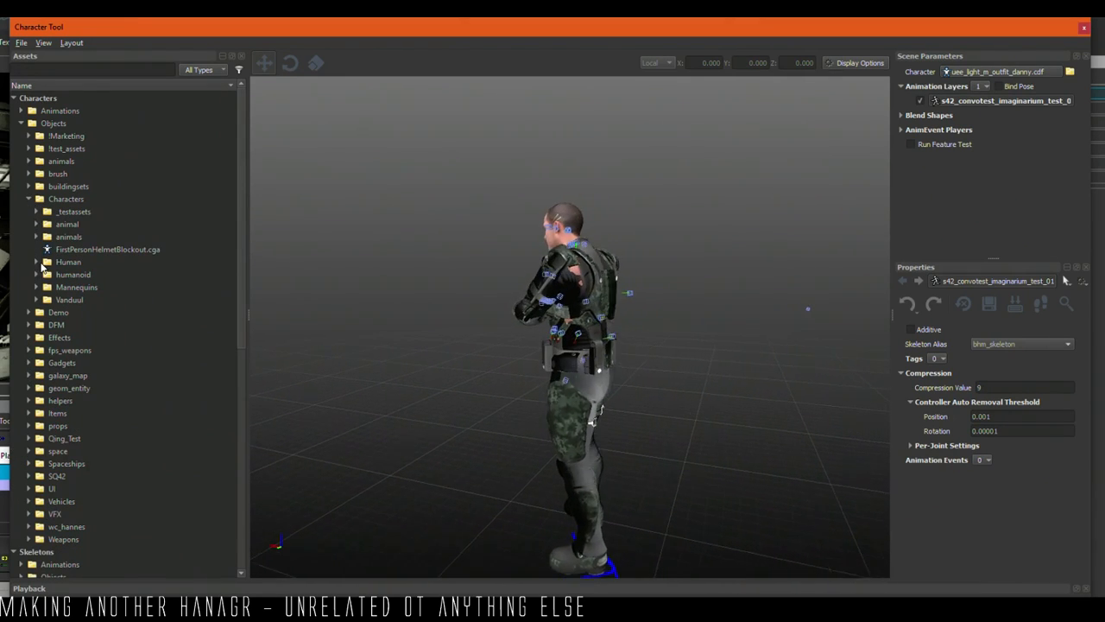
left_click(38, 262)
left_click(38, 261)
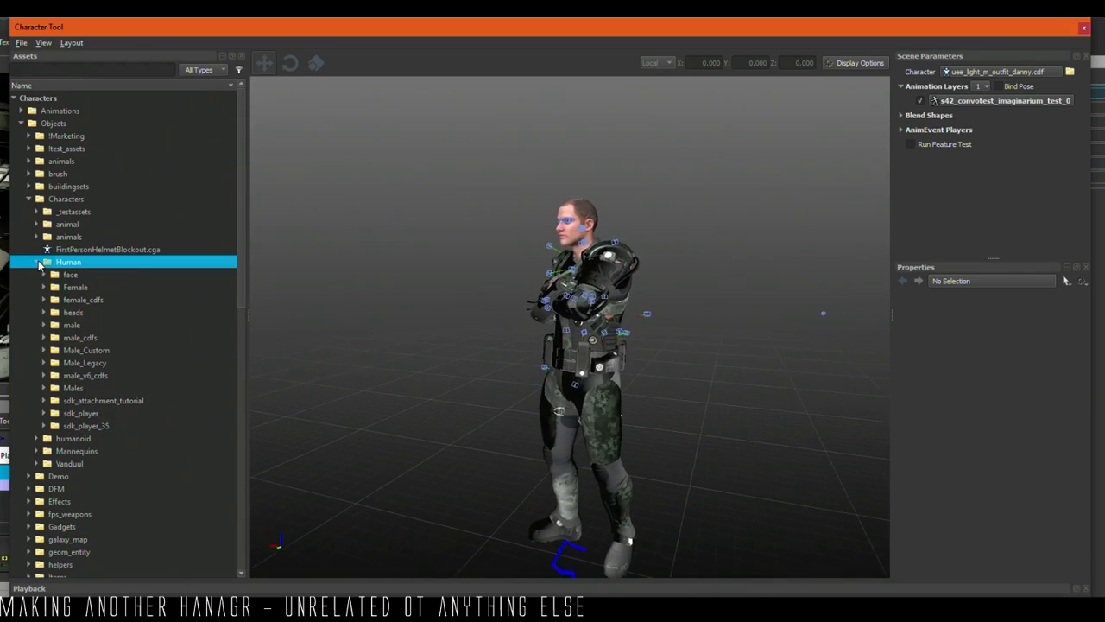
left_click(48, 338)
left_click(45, 338)
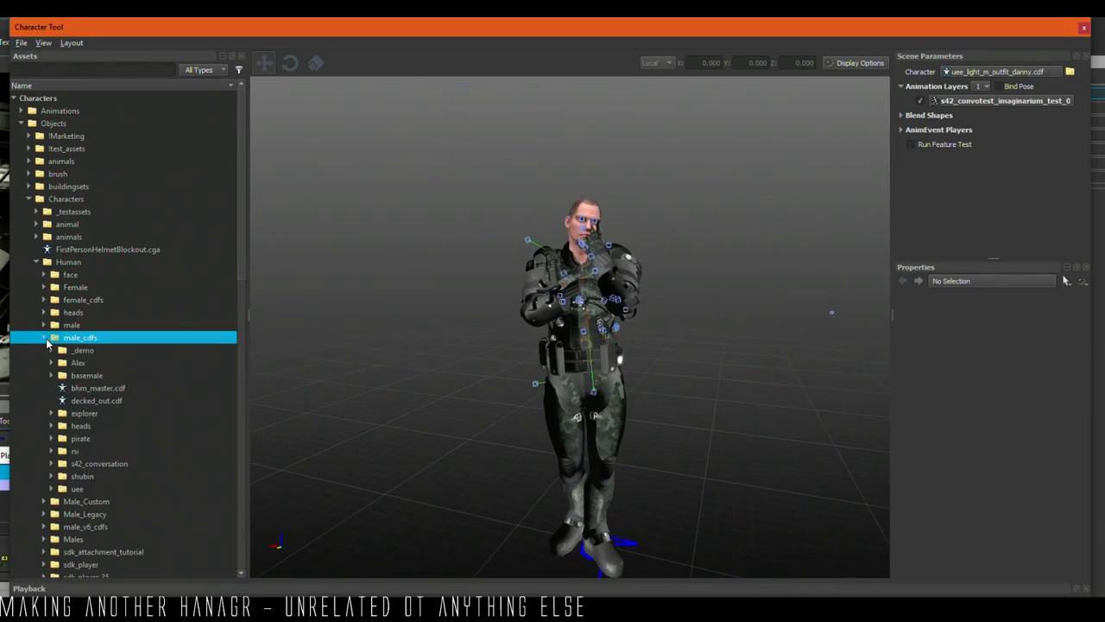
left_click(52, 362)
left_click(90, 374)
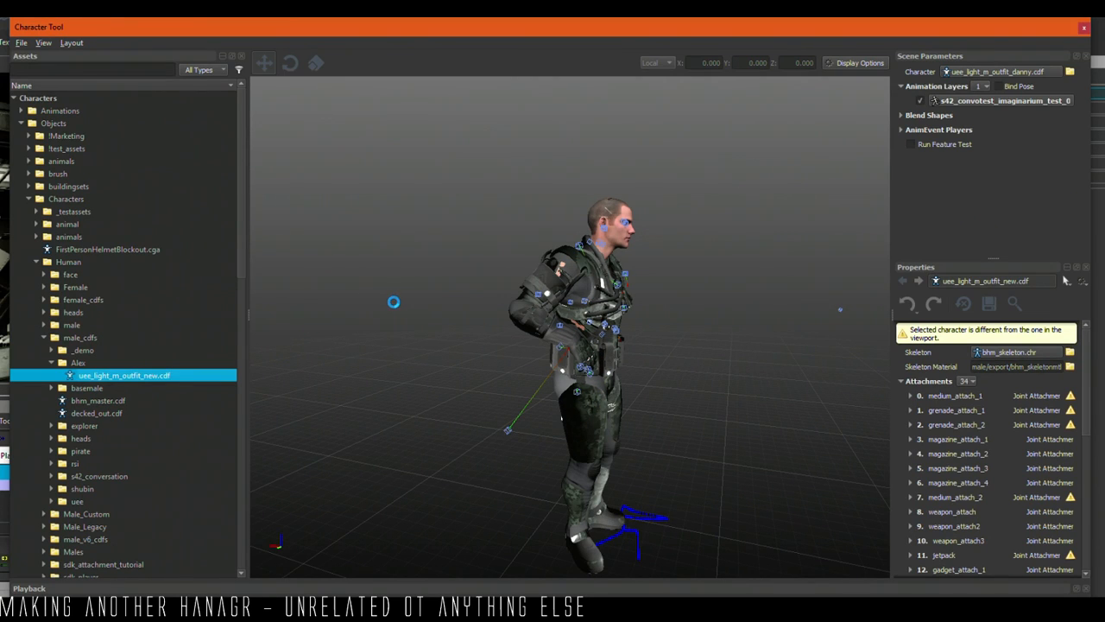
Step: Fly the preview camera in and out around the character with W and S to inspect it
right_click_drag(701, 357, 712, 333)
key("w")
key("w")
key("s")
key("w")
key("s")
key("w")
key("s")
key("w")
key("s")
Step: Preview decked_out.cdf, then load uee_explorer_m_outfit_base.cdf from the explorer folder
scroll(54, 380, "down", 1)
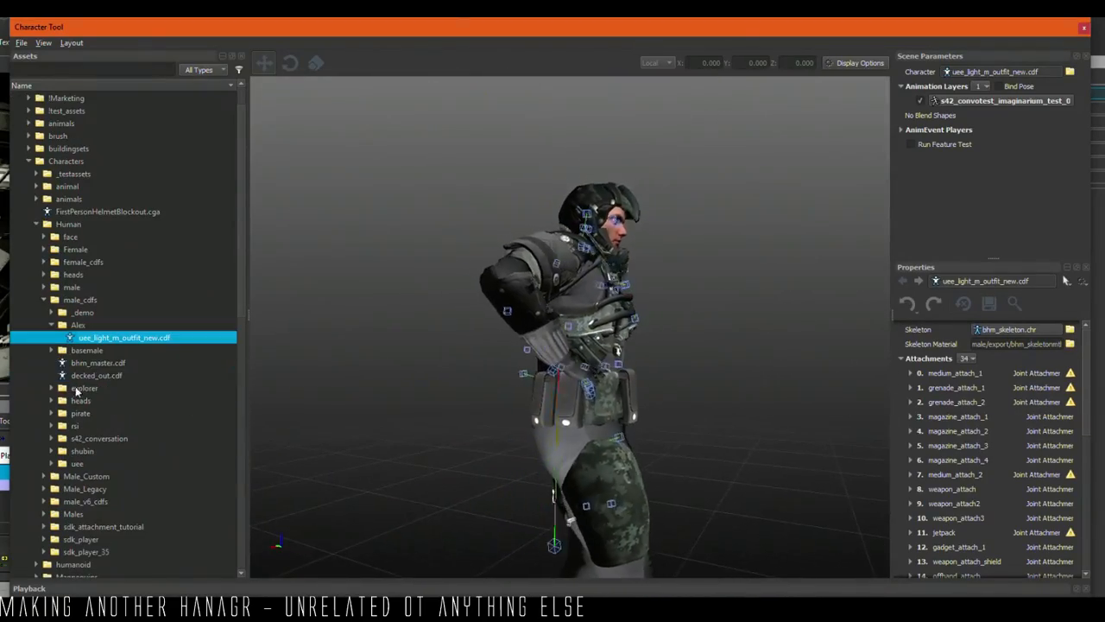
left_click(97, 376)
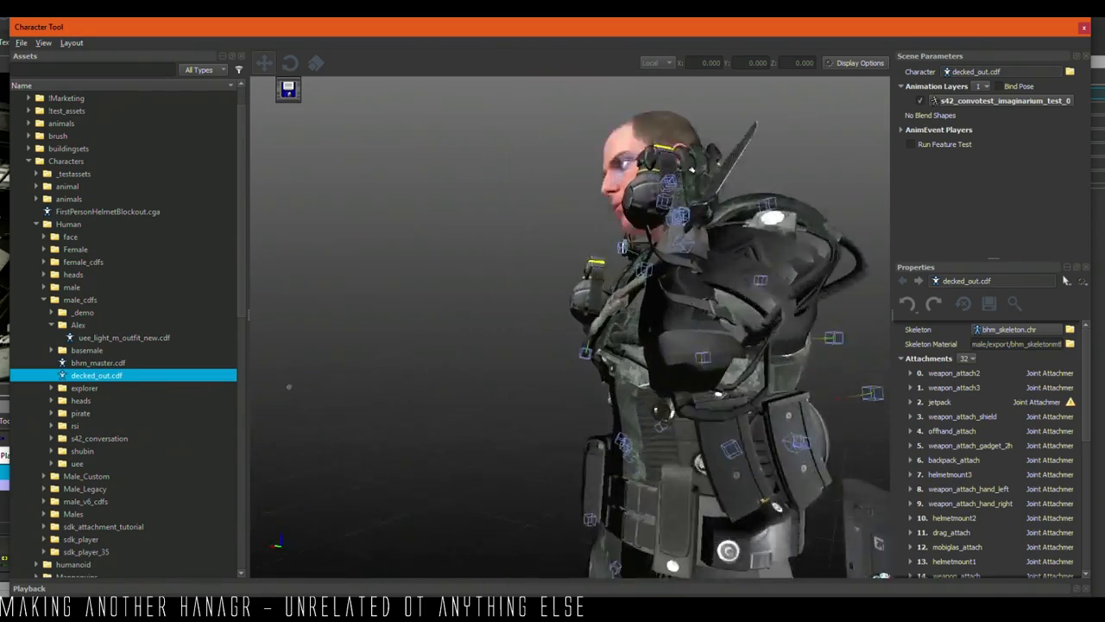
right_click_drag(570, 328, 357, 381)
left_click(50, 388)
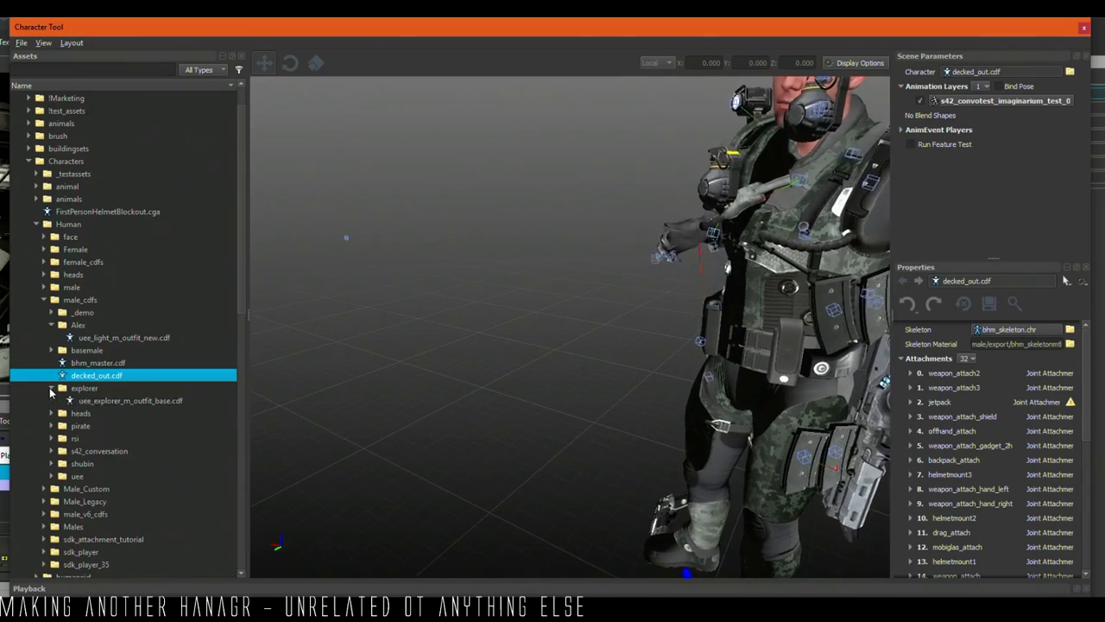
left_click(99, 401)
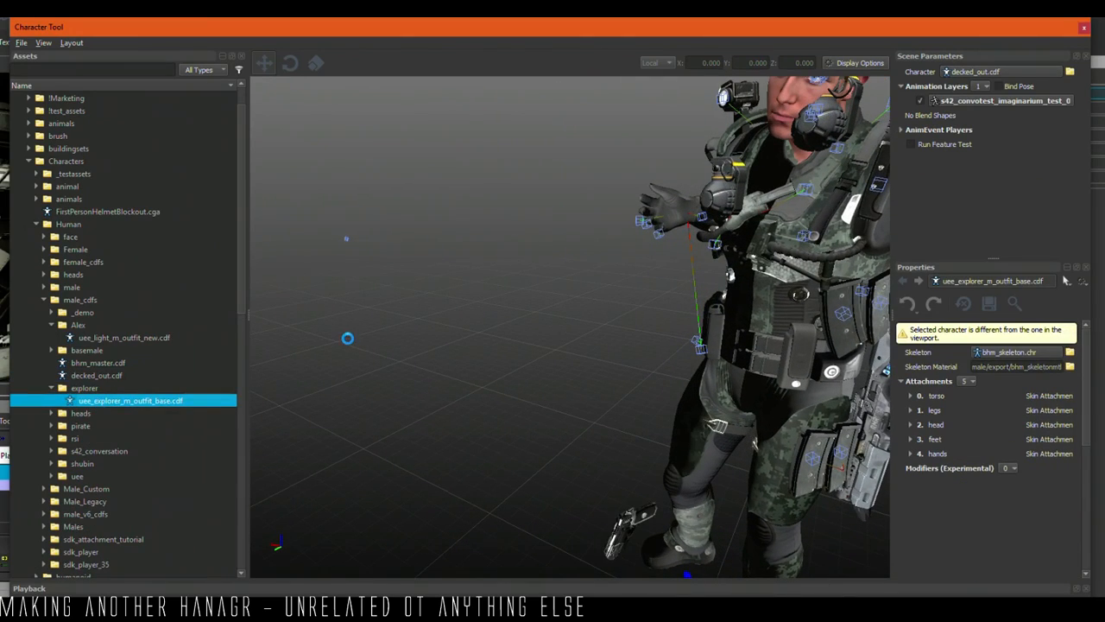
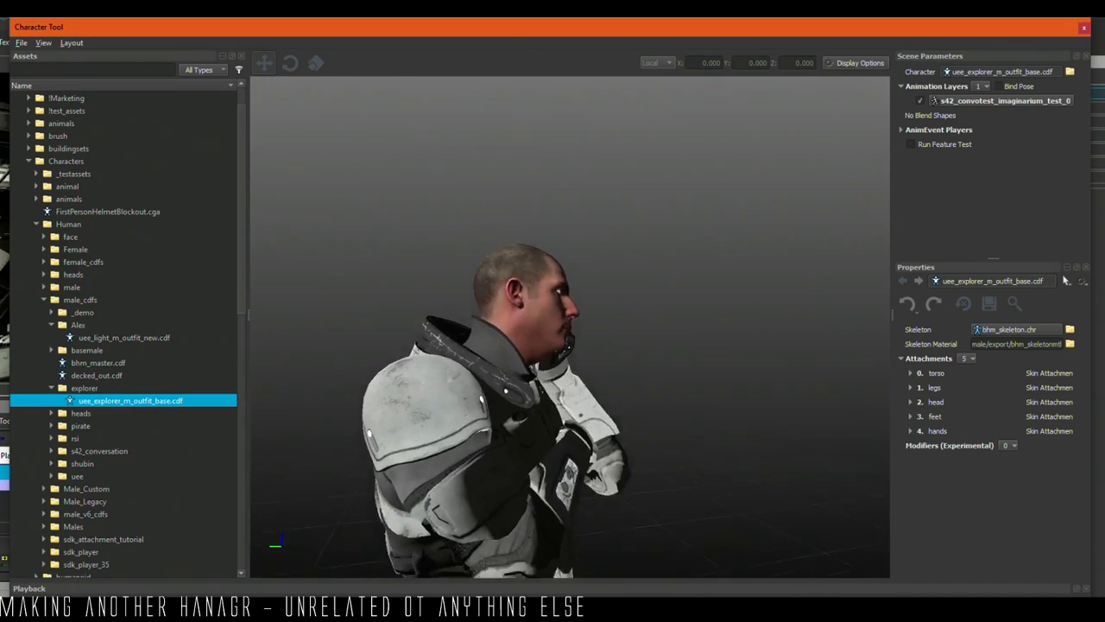
Step: Browse uee > light, try the helmet outfit, then load uee_light_m_helmetinterior_original.cdf
left_click(59, 414)
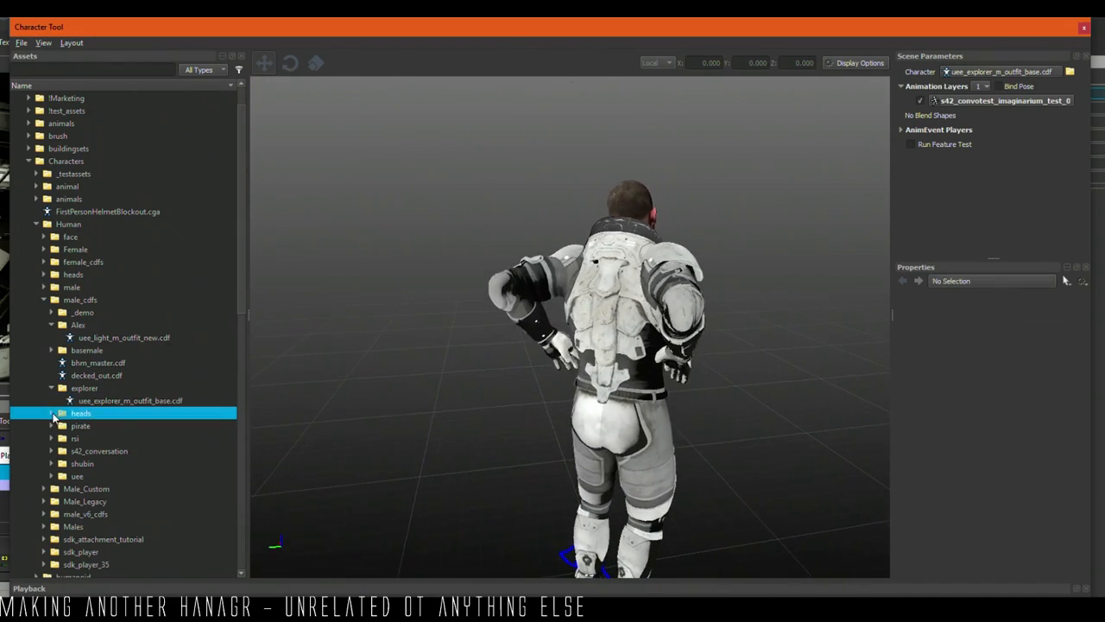
double_click(52, 424)
left_click(51, 426)
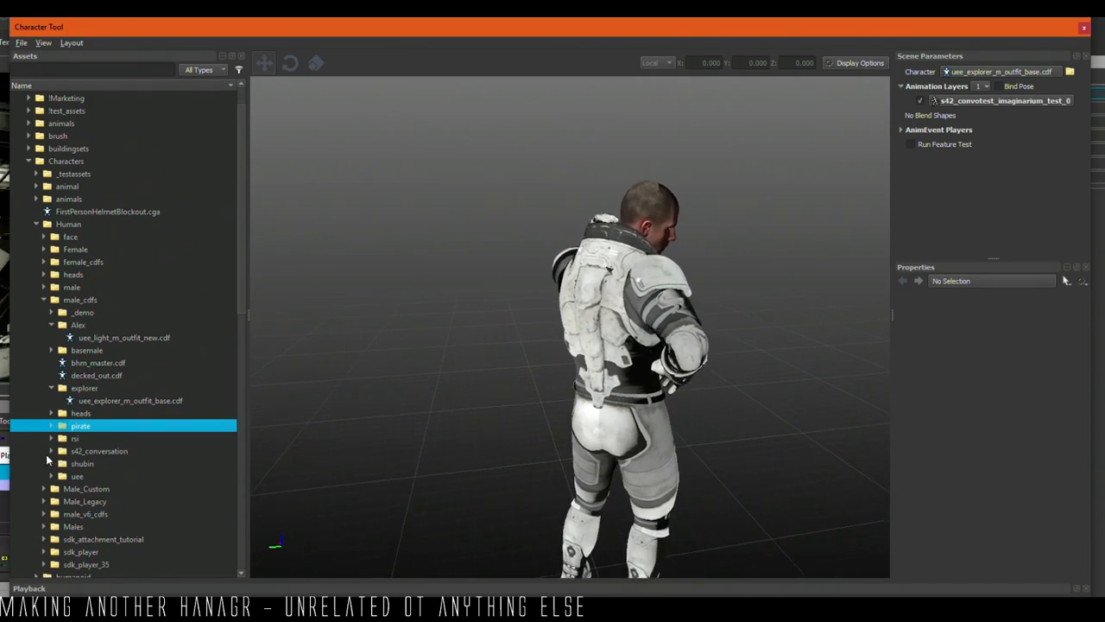
left_click(52, 476)
scroll(86, 399, "down", 4)
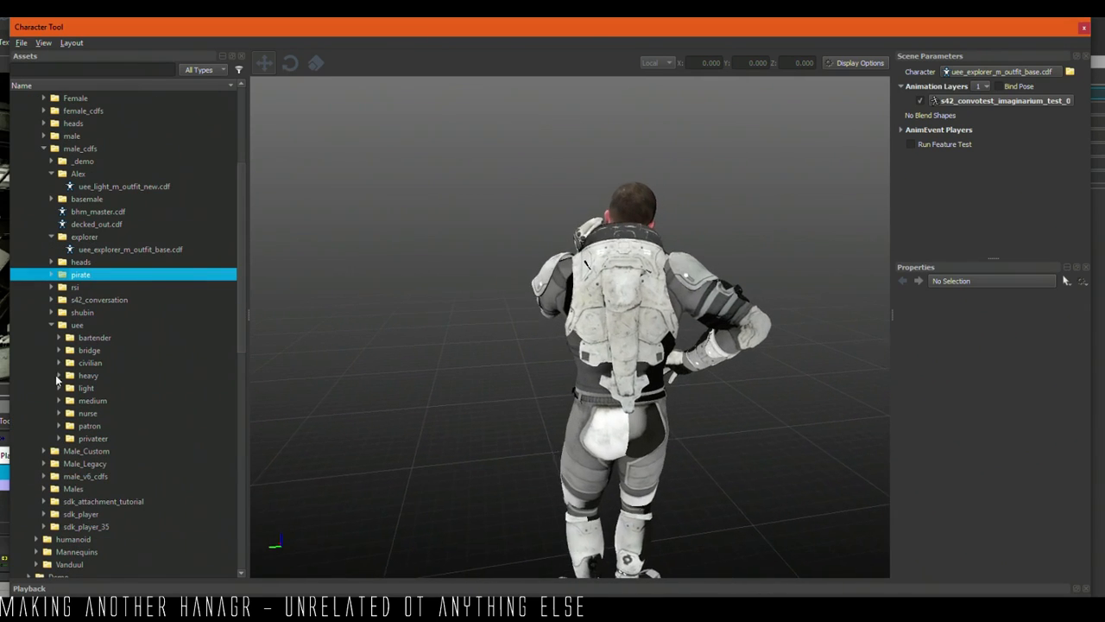
left_click(59, 387)
double_click(110, 403)
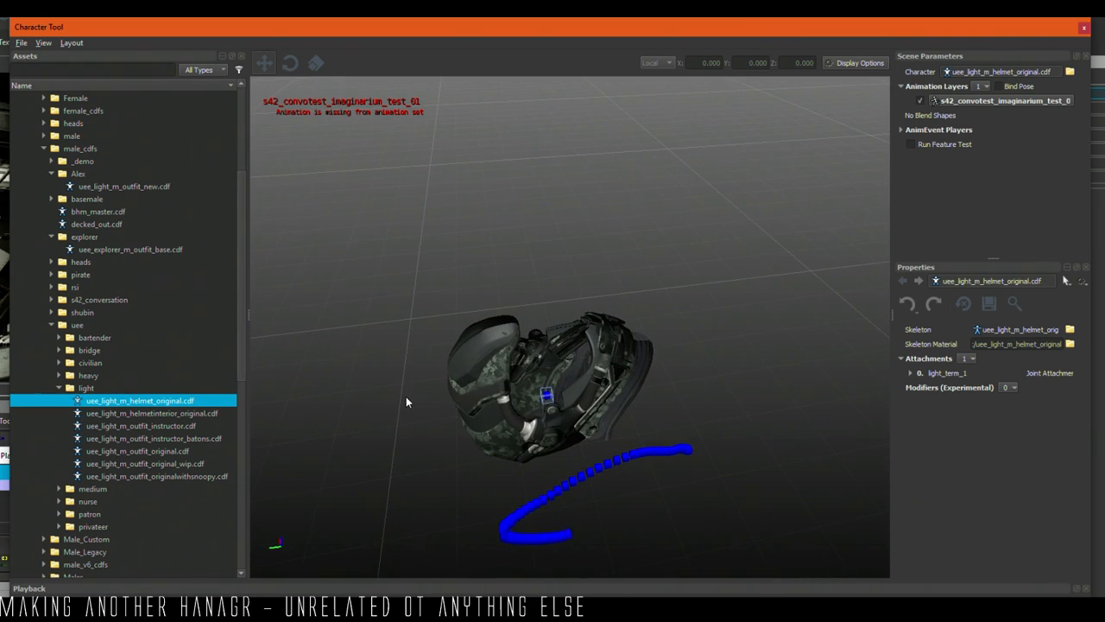
left_click(142, 413)
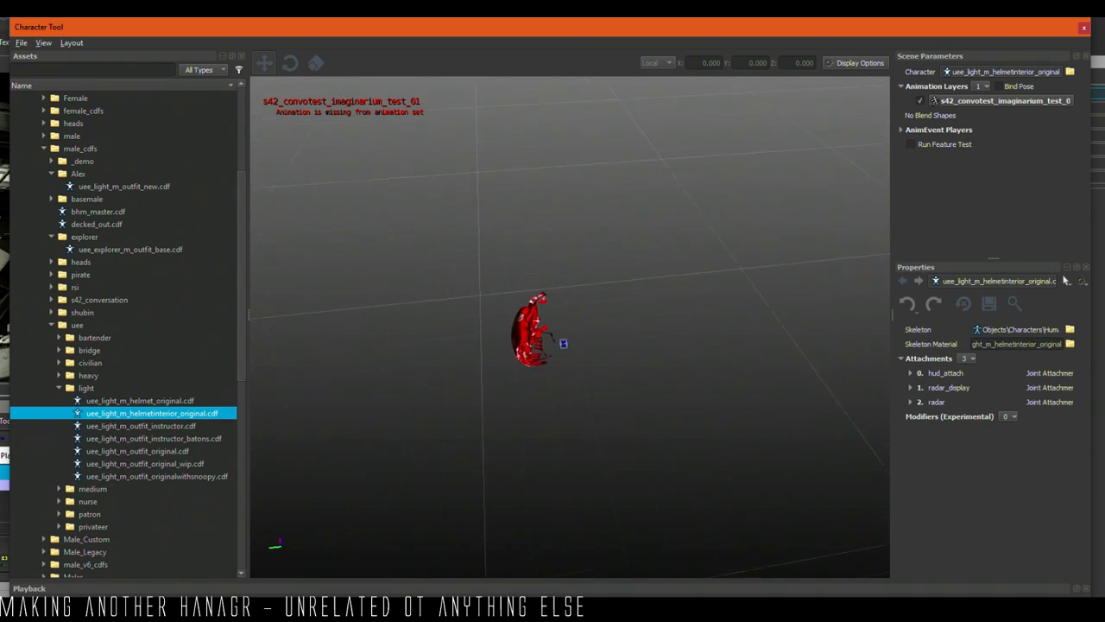
scroll(163, 425, "down", 10)
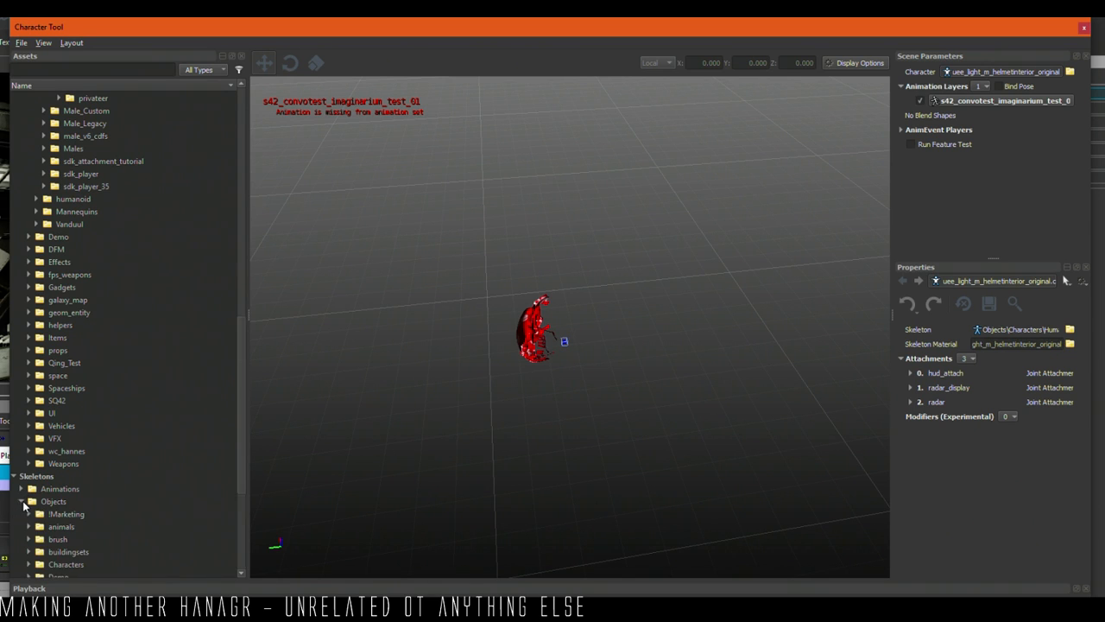
Step: Browse the Skeletons > Objects > Characters > Human > male folders, then collapse them
left_click(21, 501)
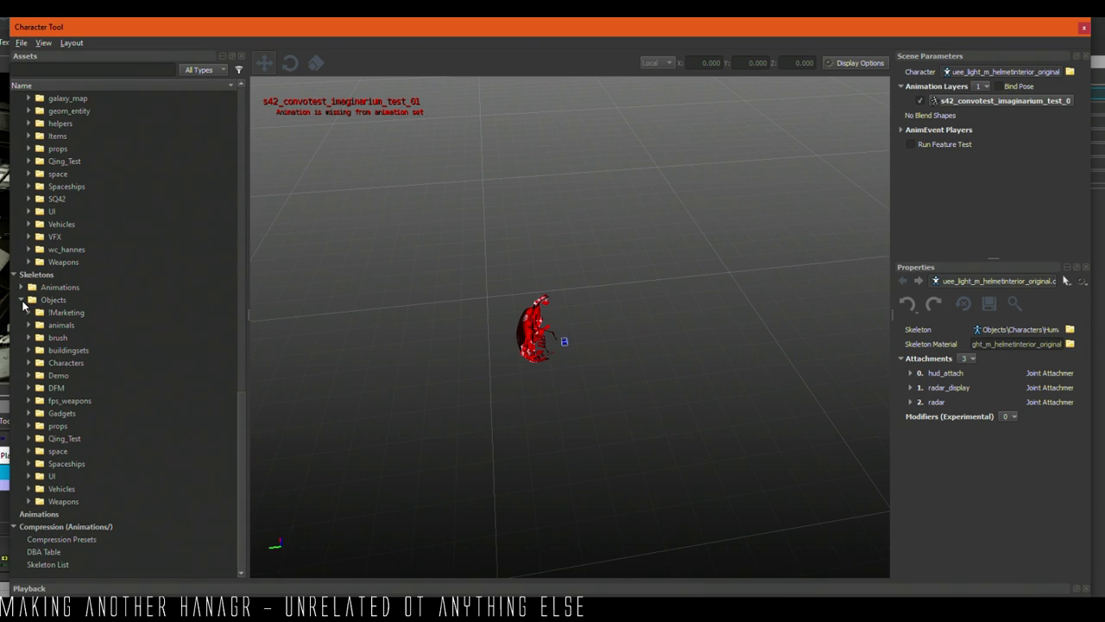
left_click(25, 289)
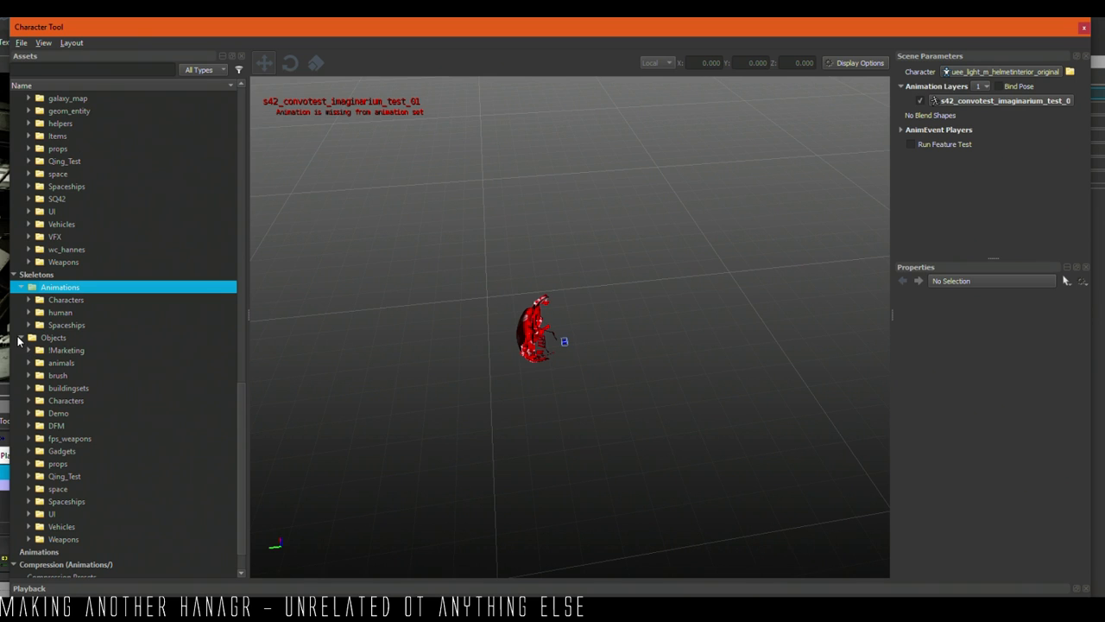
left_click(29, 401)
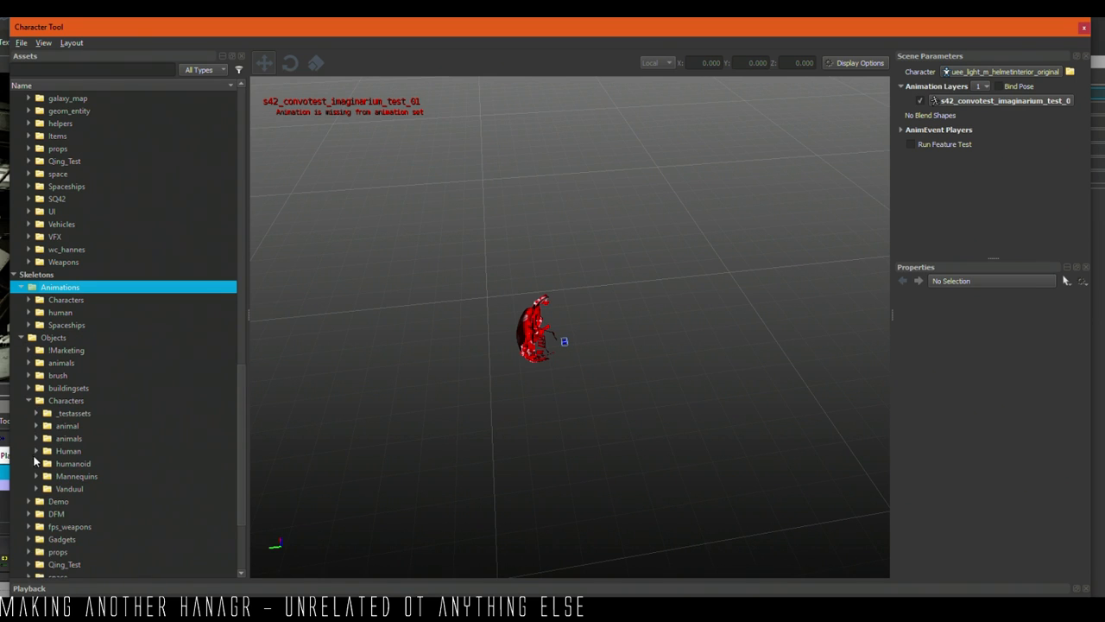
double_click(41, 451)
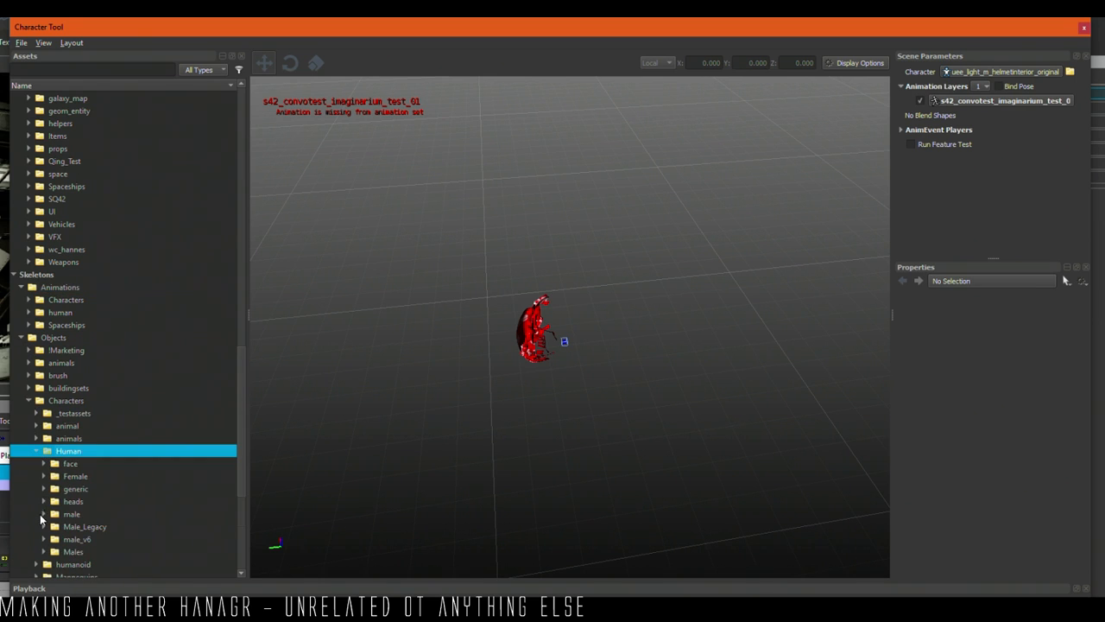
left_click(41, 515)
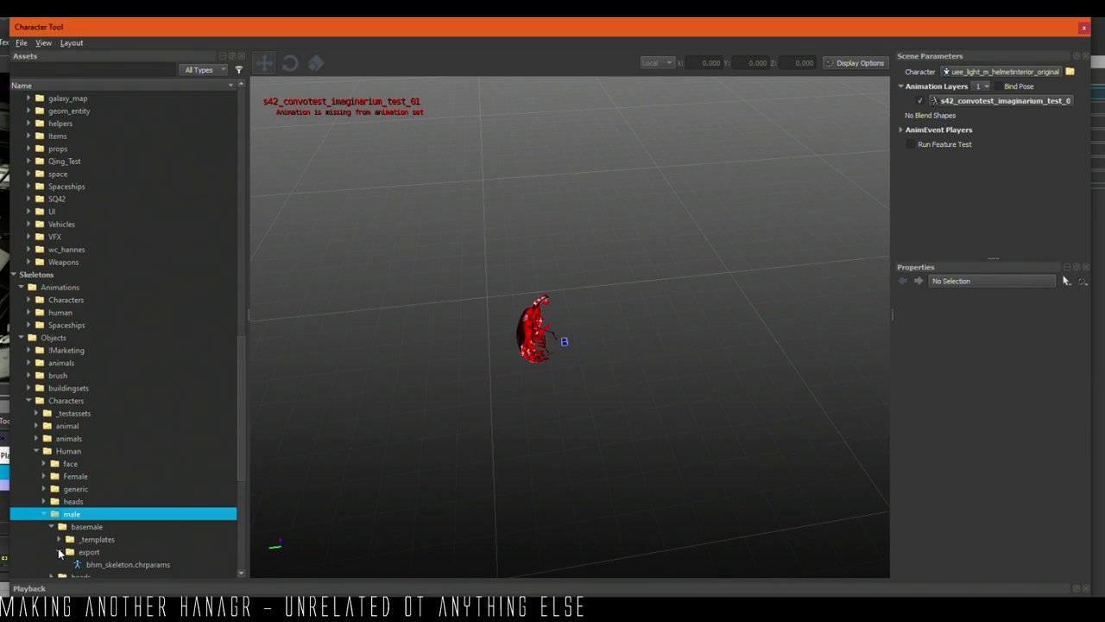
left_click(23, 338)
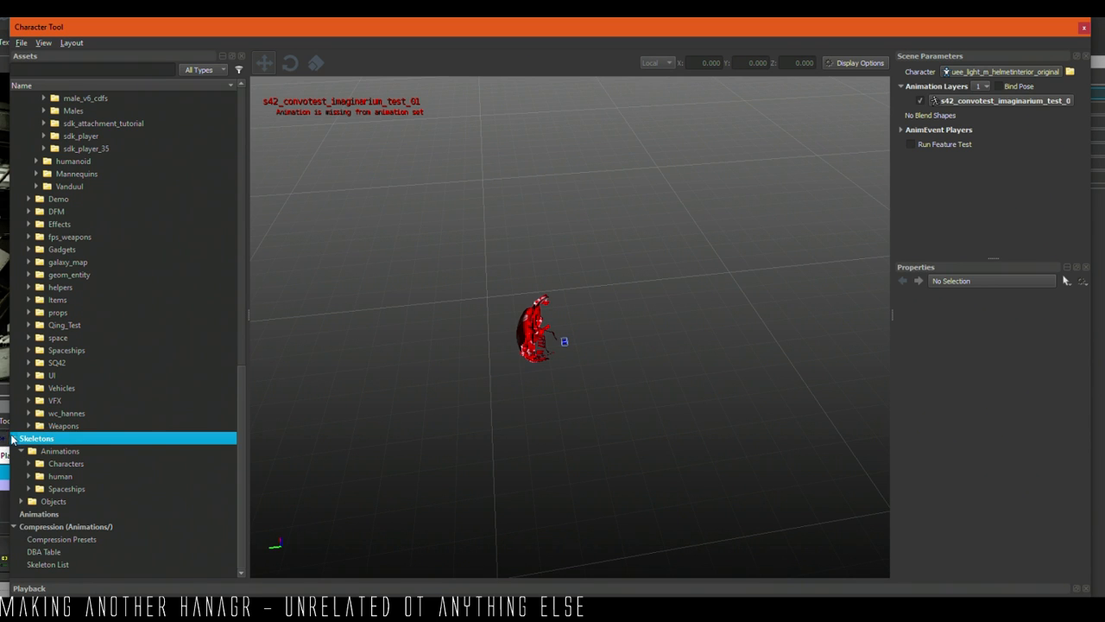
left_click(13, 439)
left_click(56, 514)
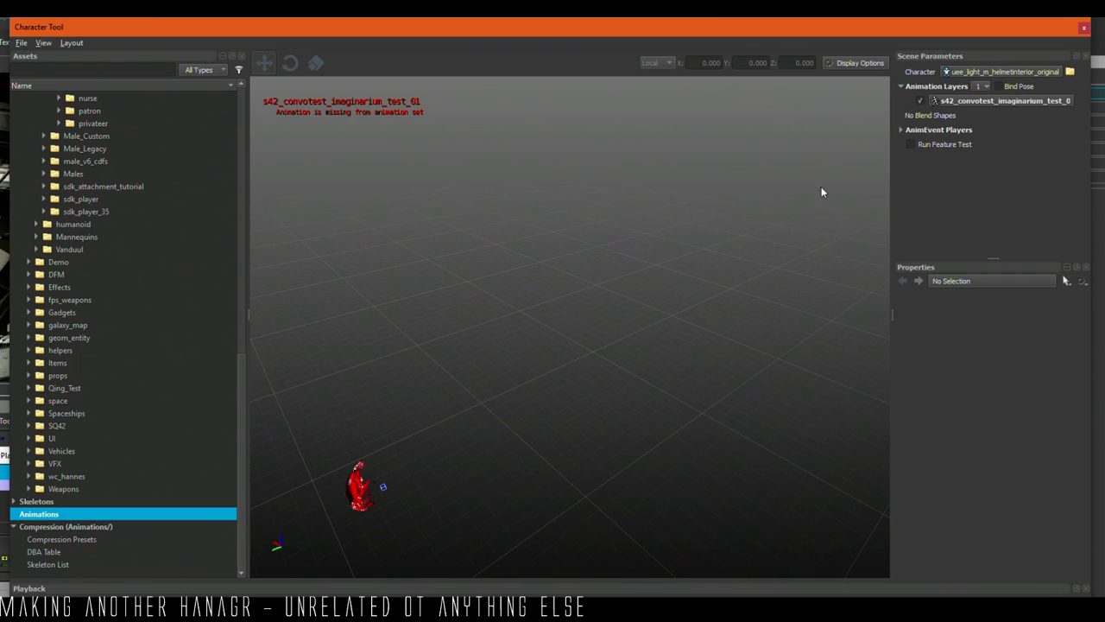
left_click(976, 105)
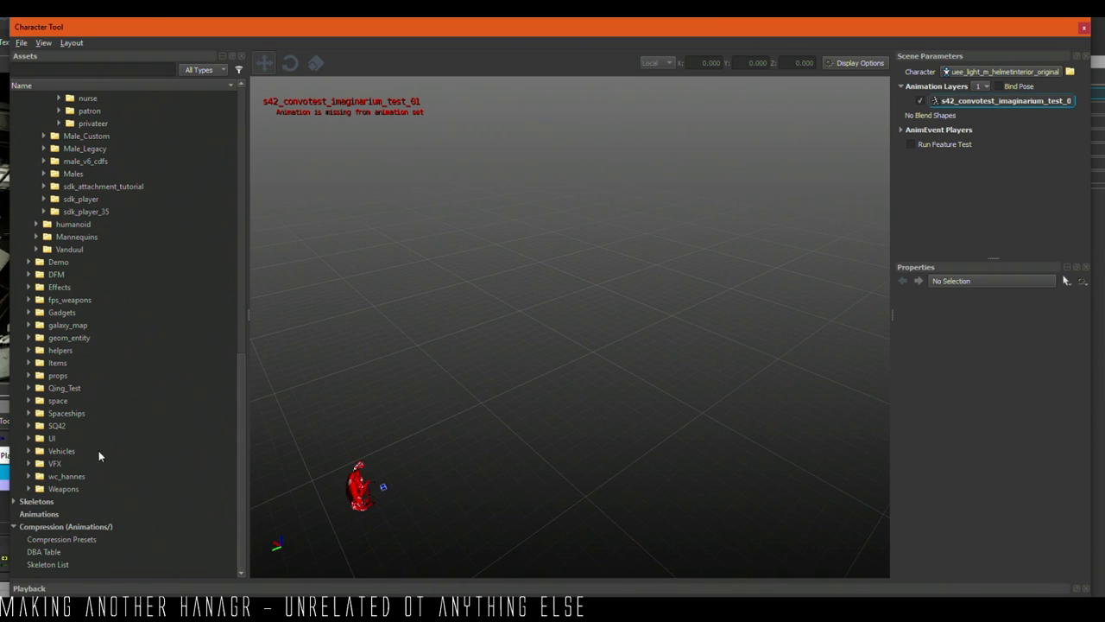
Step: Load uee_nurse_m_base.cdf from the uee nurse folder
left_click(14, 502)
left_click(62, 414)
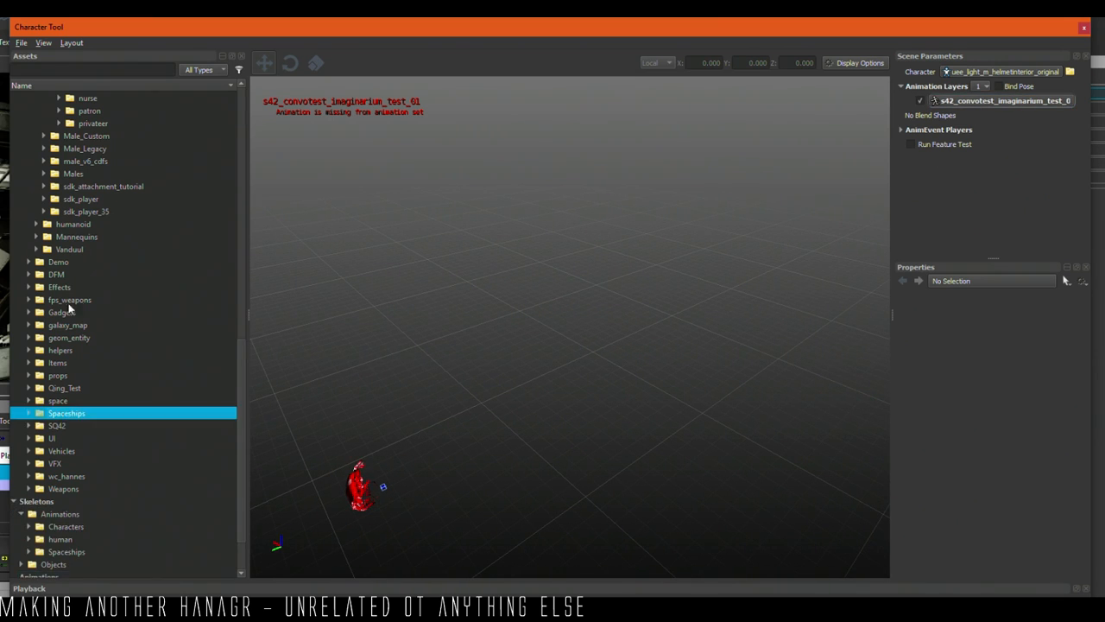
scroll(80, 285, "up", 4)
left_click(59, 249)
left_click(96, 262)
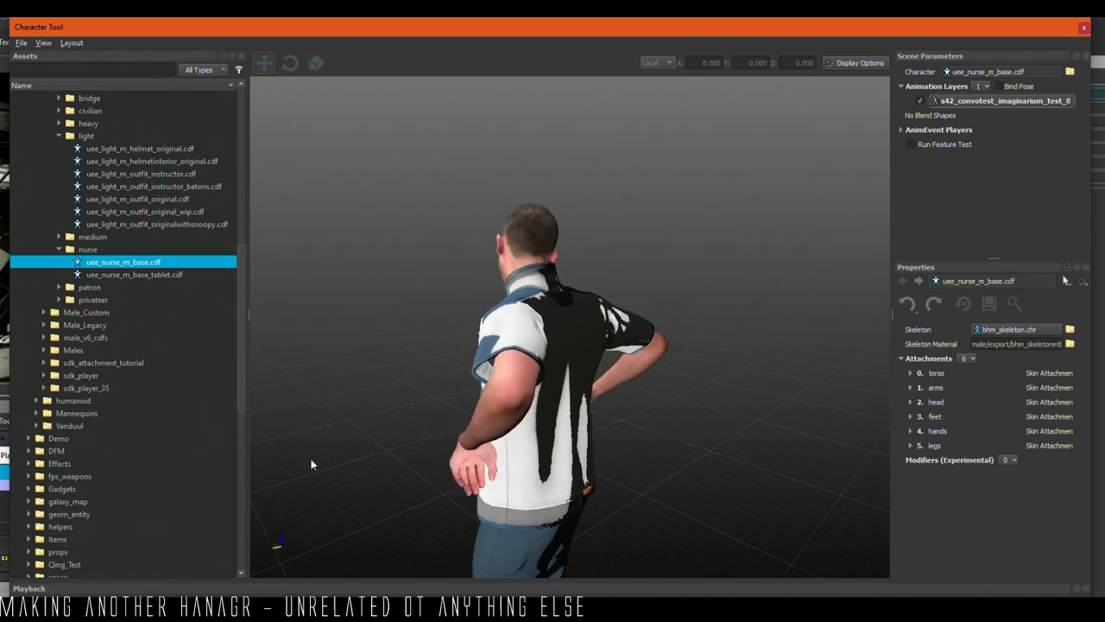
Step: Play nw_sidling_left from Animations > _s42test > sidling on the nurse character
scroll(100, 415, "down", 4)
scroll(93, 444, "down", 5)
scroll(88, 443, "down", 2)
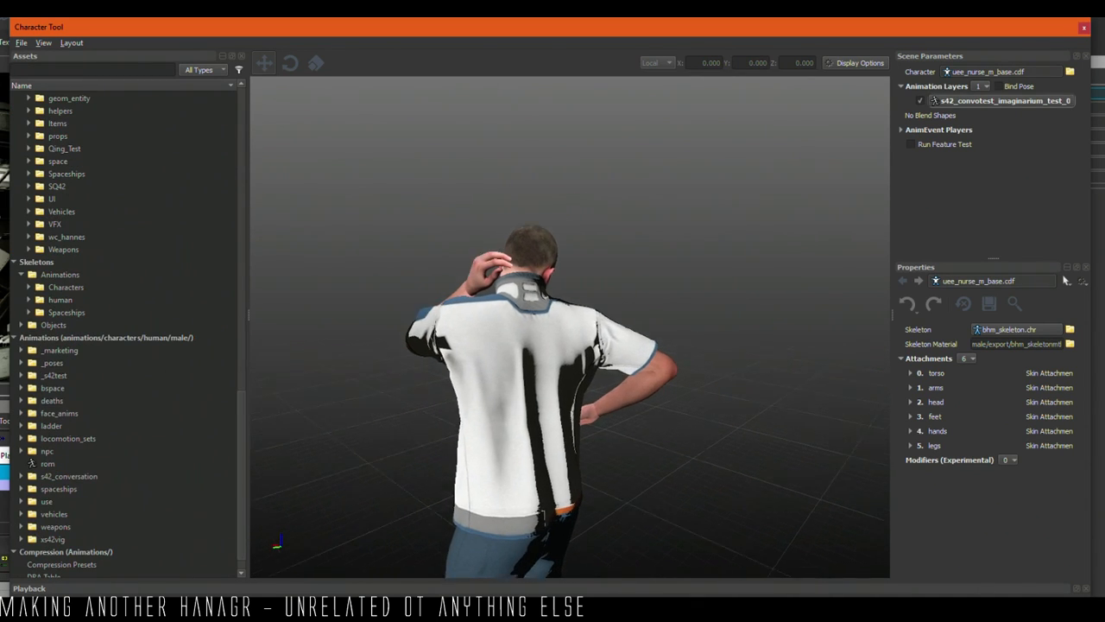
left_click(21, 374)
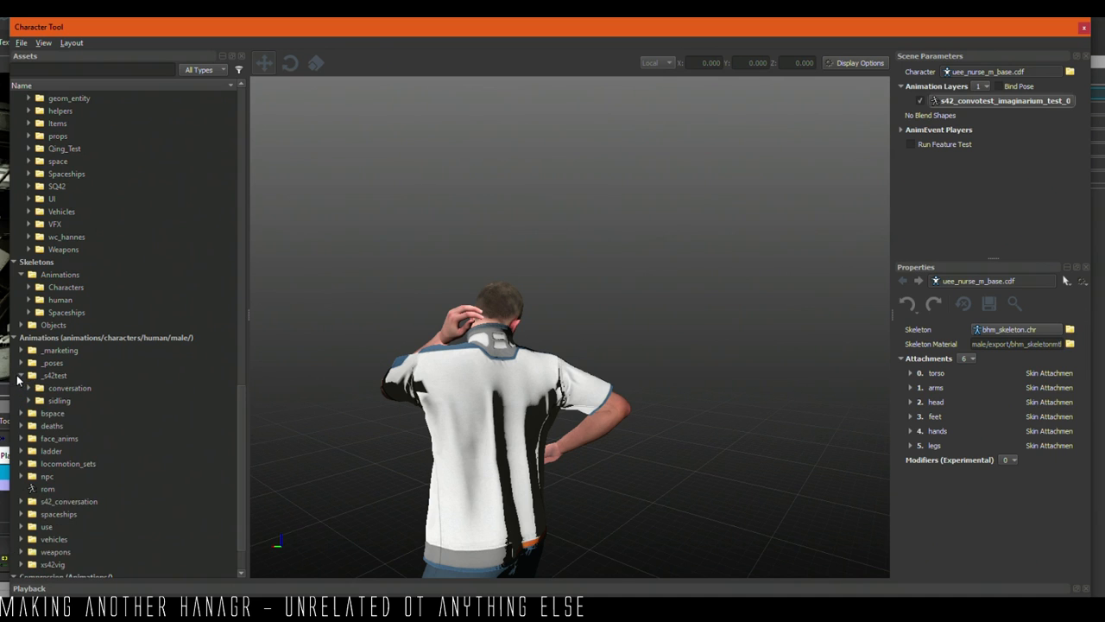
left_click(17, 378)
left_click(29, 400)
left_click(71, 414)
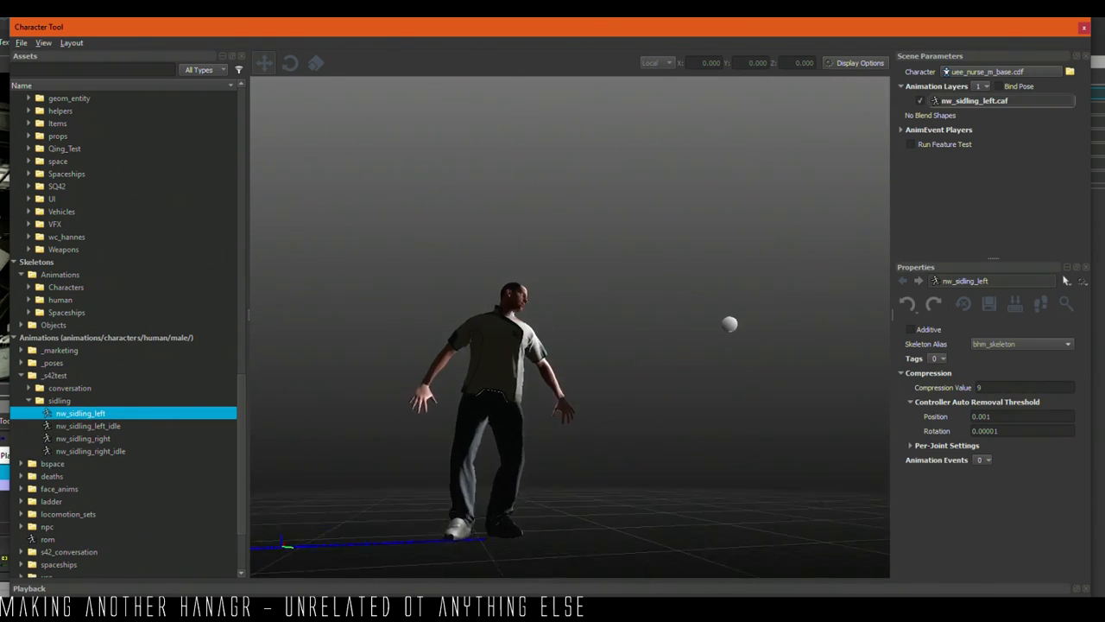
left_click(21, 375)
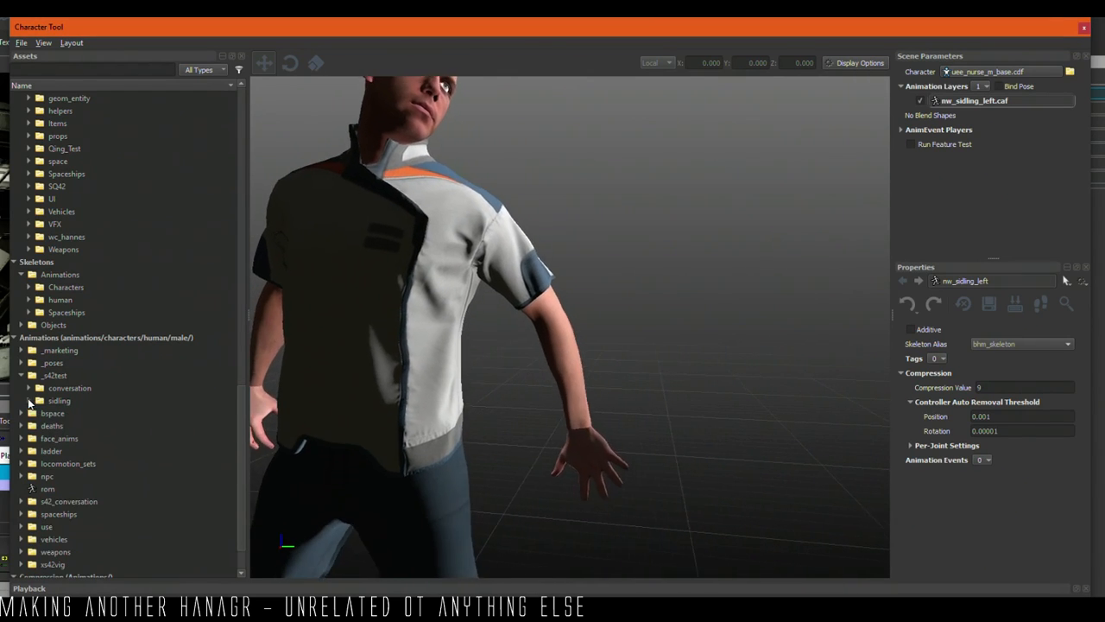
left_click(22, 362)
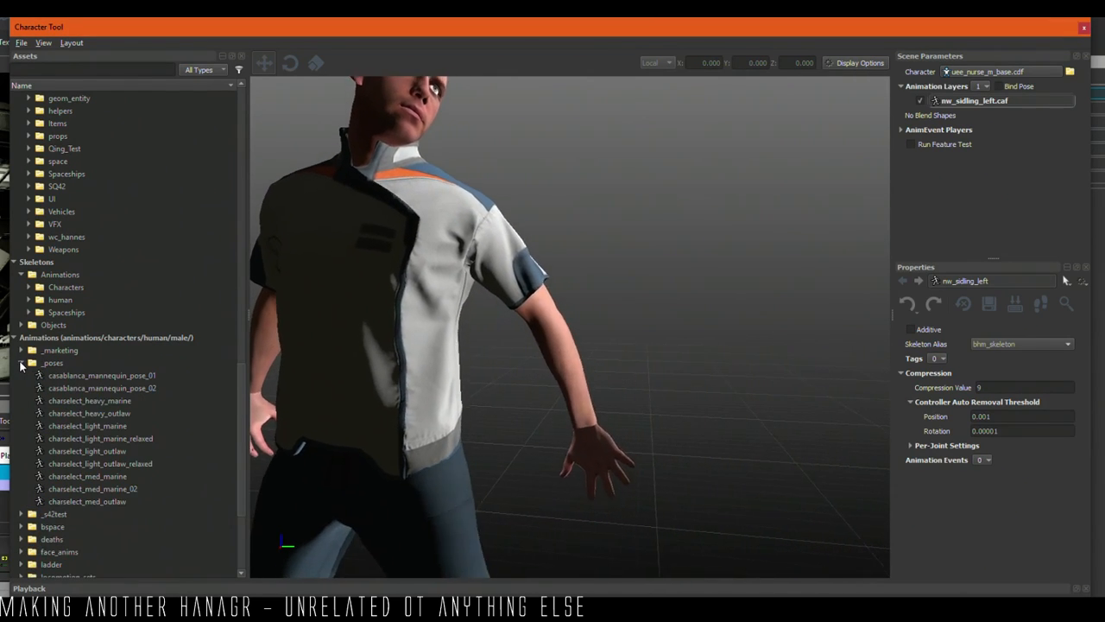
left_click(21, 363)
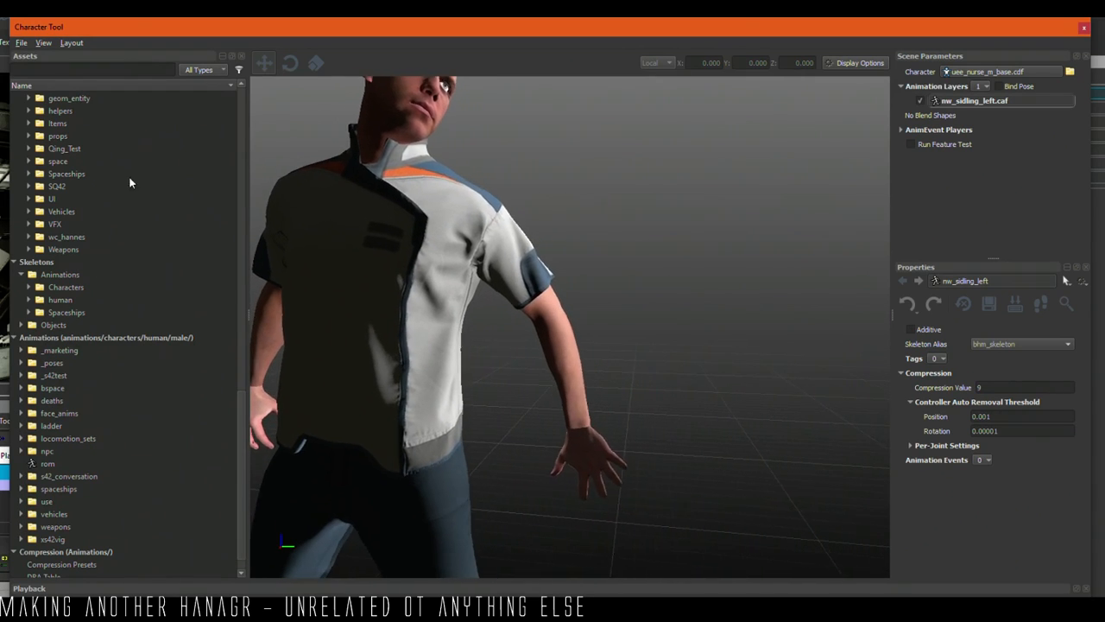
Step: Filter assets by 'idle' and try the civilian stand, broom idle and broom sweep animations
left_click(138, 71)
type("idle")
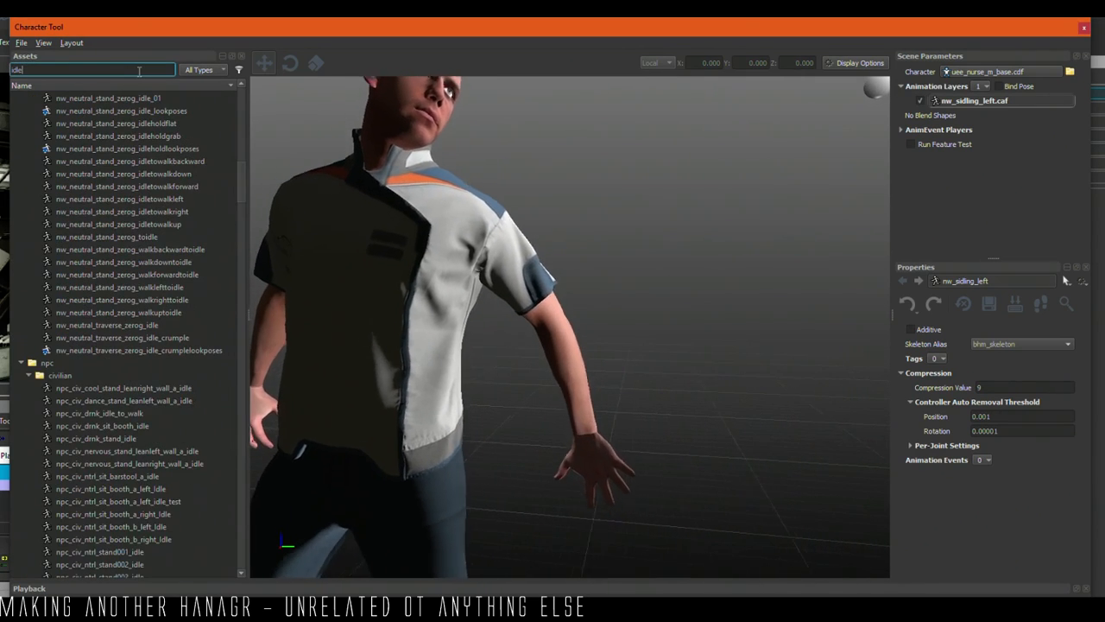
scroll(147, 459, "down", 8)
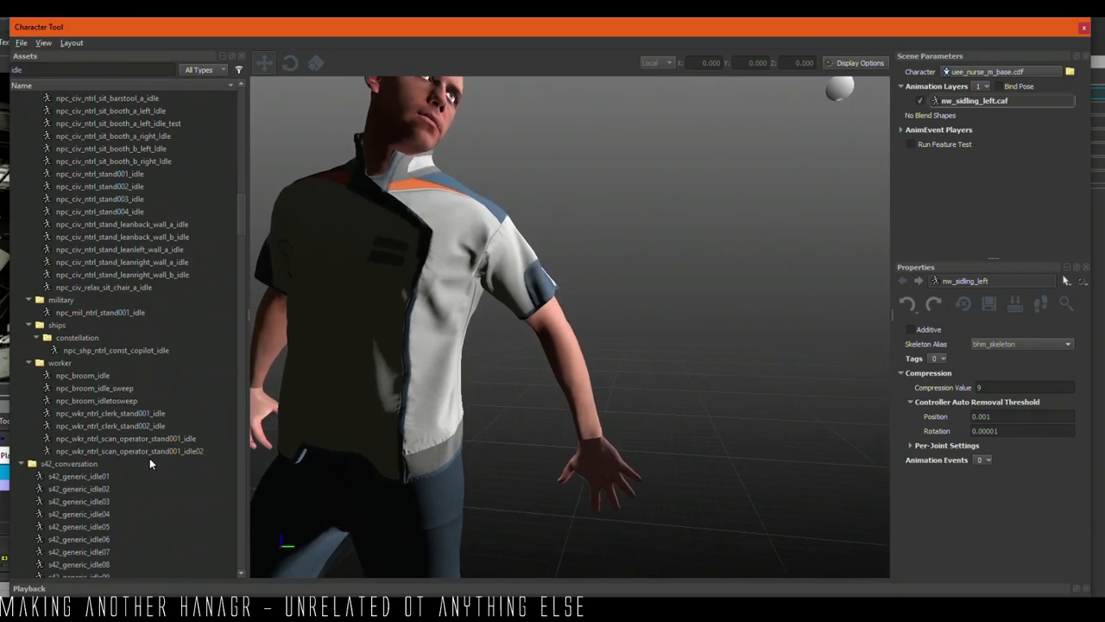
left_click(126, 211)
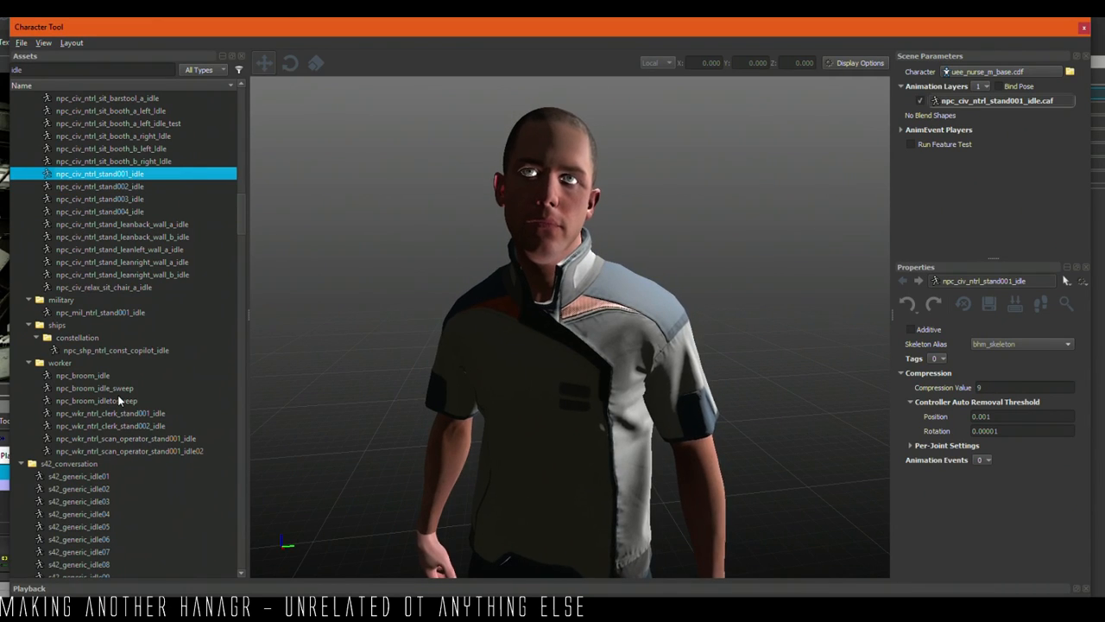
left_click(85, 376)
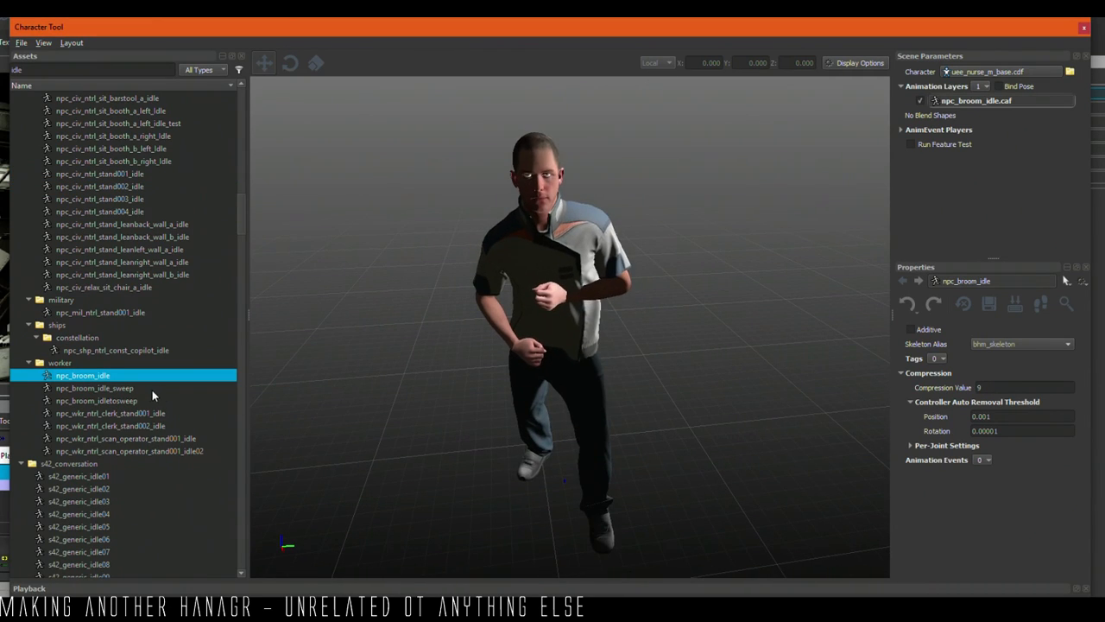
left_click(129, 400)
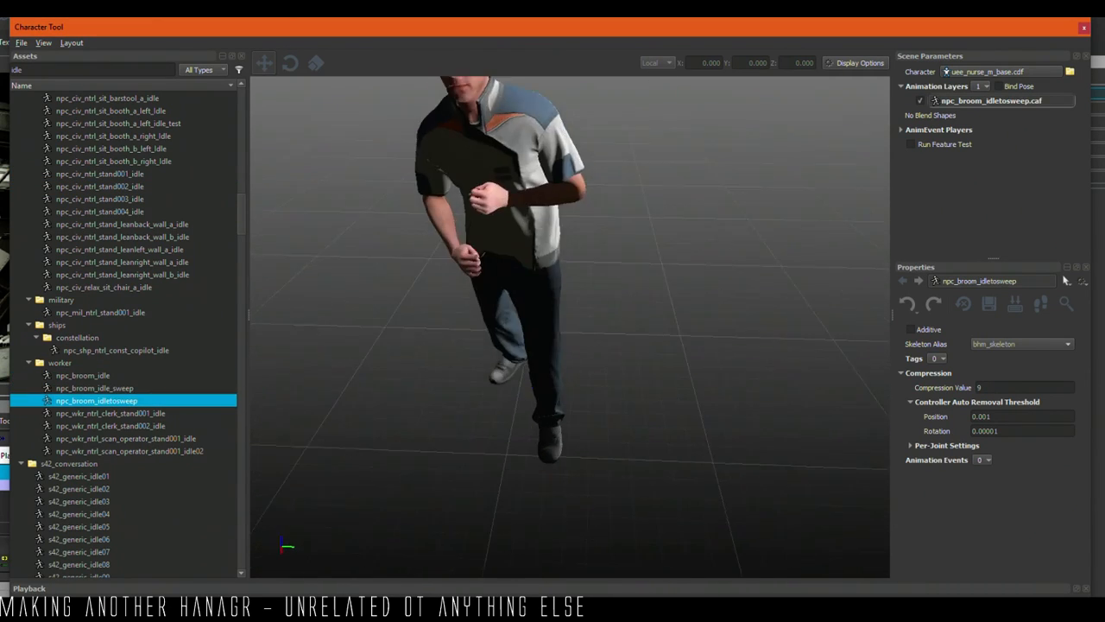
left_click(95, 387)
scroll(124, 328, "up", 10)
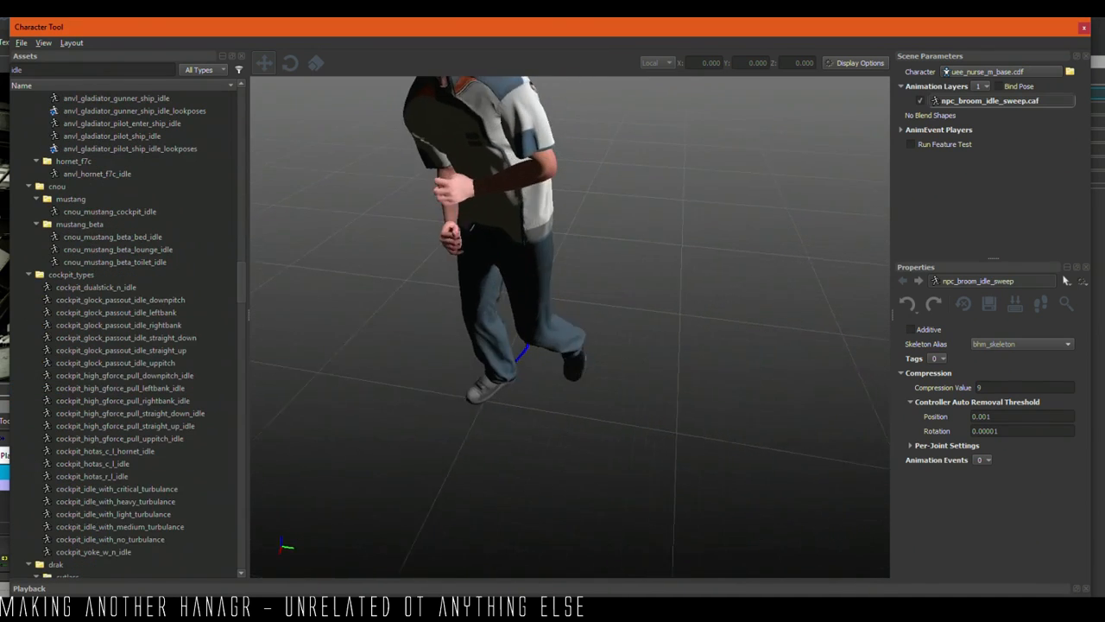
Step: Preview cockpit idles, including light turbulence and the g-force passout variants
left_click(138, 450)
left_click(114, 463)
left_click(121, 514)
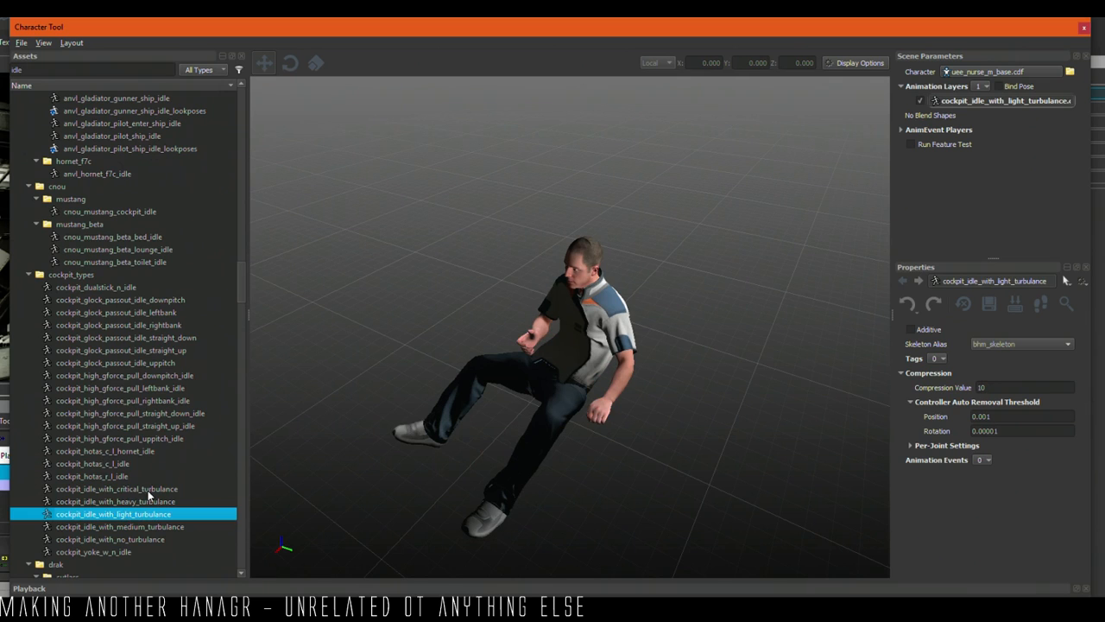
left_click(163, 374)
left_click(164, 362)
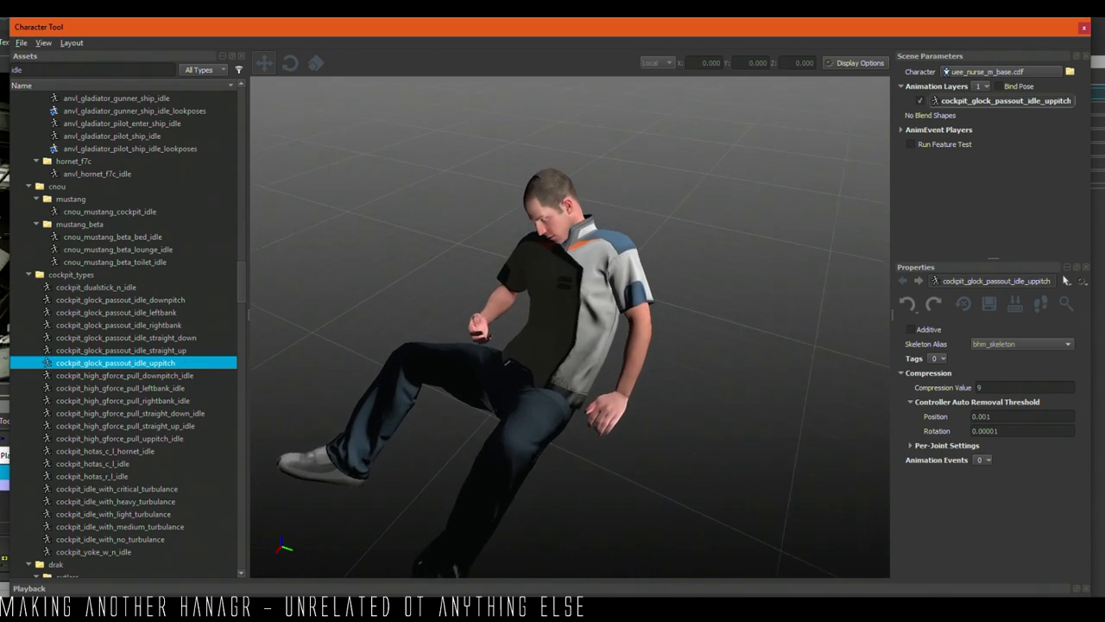
left_click(135, 337)
left_click(135, 312)
left_click(138, 338)
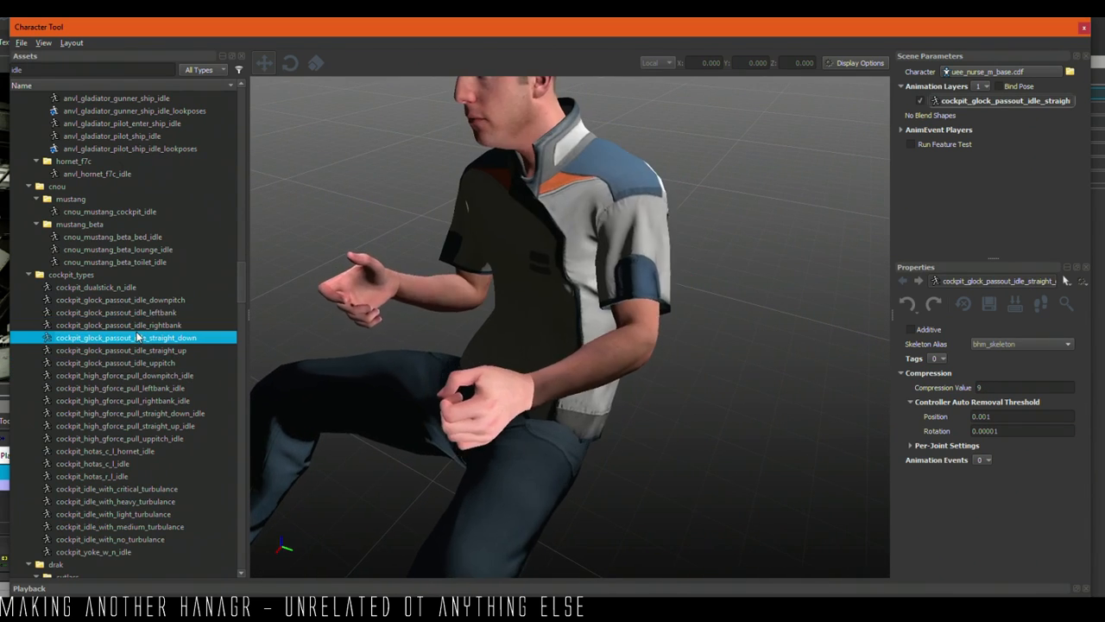
left_click(28, 274)
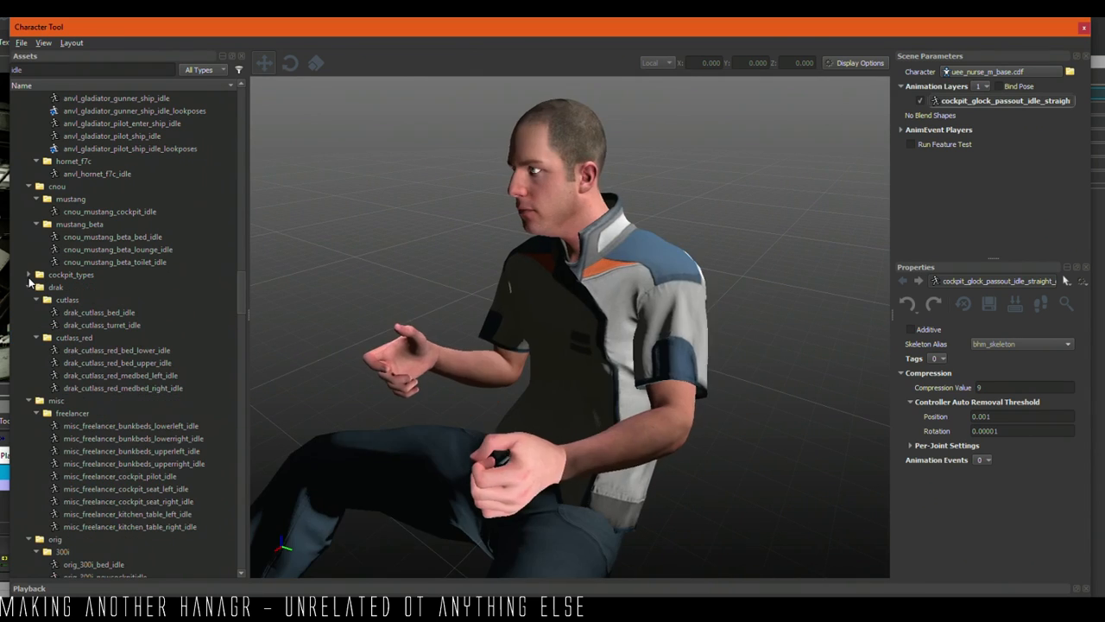
Step: Try the Mustang lounge idle, a Constellation seat idle, ptv_driver_idle and grenade crouch idle
left_click(131, 249)
scroll(142, 397, "down", 10)
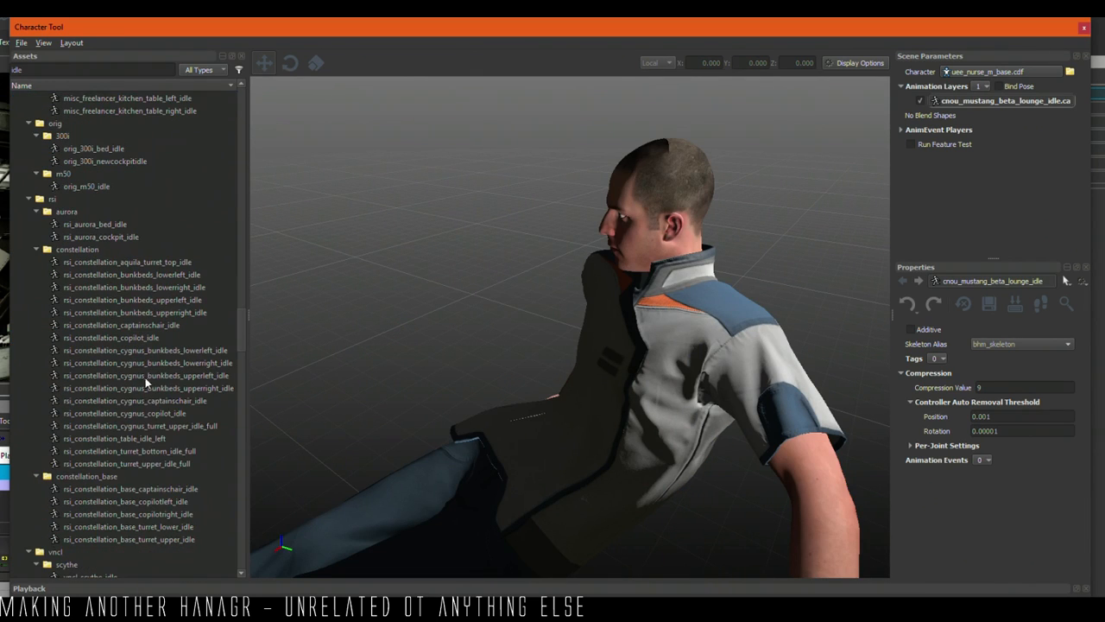
left_click(128, 328)
scroll(100, 442, "down", 10)
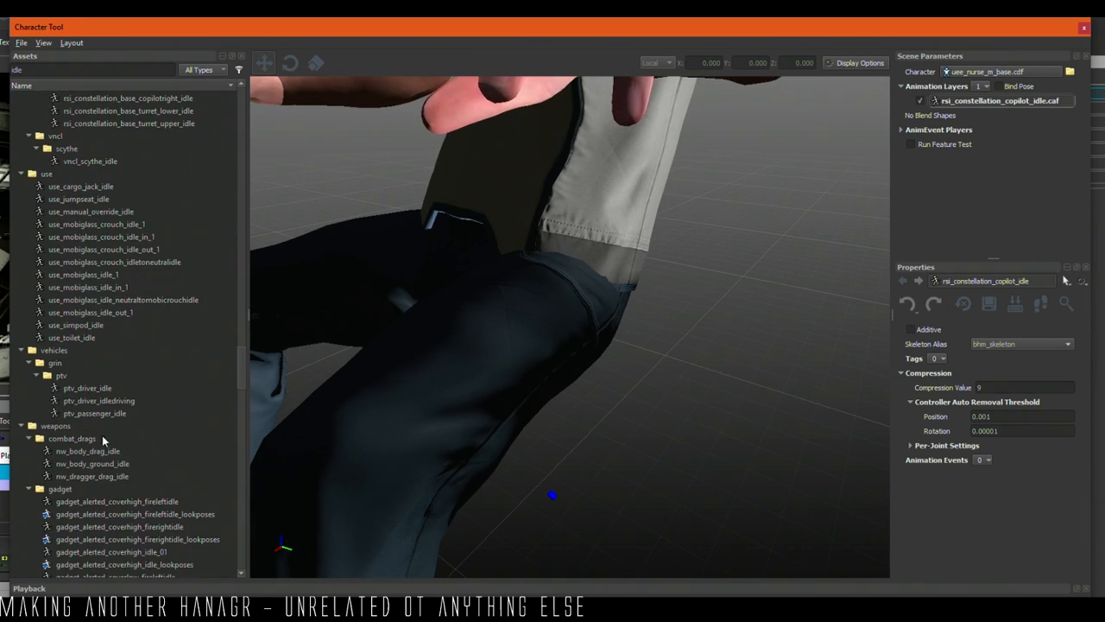
left_click(100, 390)
scroll(175, 476, "down", 10)
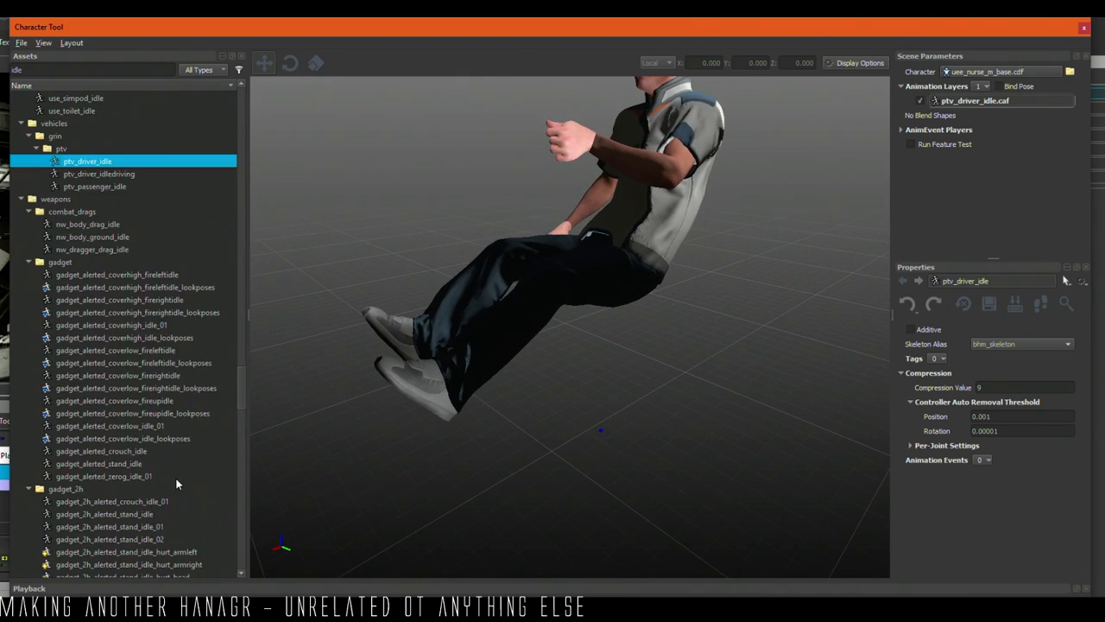
left_click(131, 451)
Step: Settle on s42_generic_idle08 as the character's animation
scroll(159, 497, "up", 15)
scroll(159, 490, "down", 15)
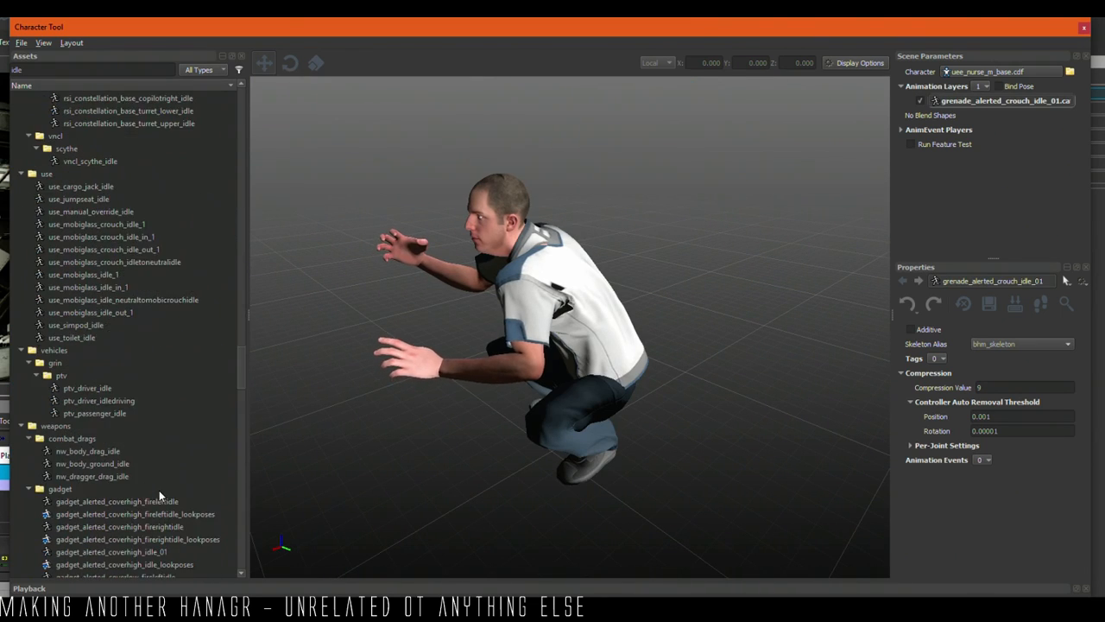
scroll(145, 471, "up", 15)
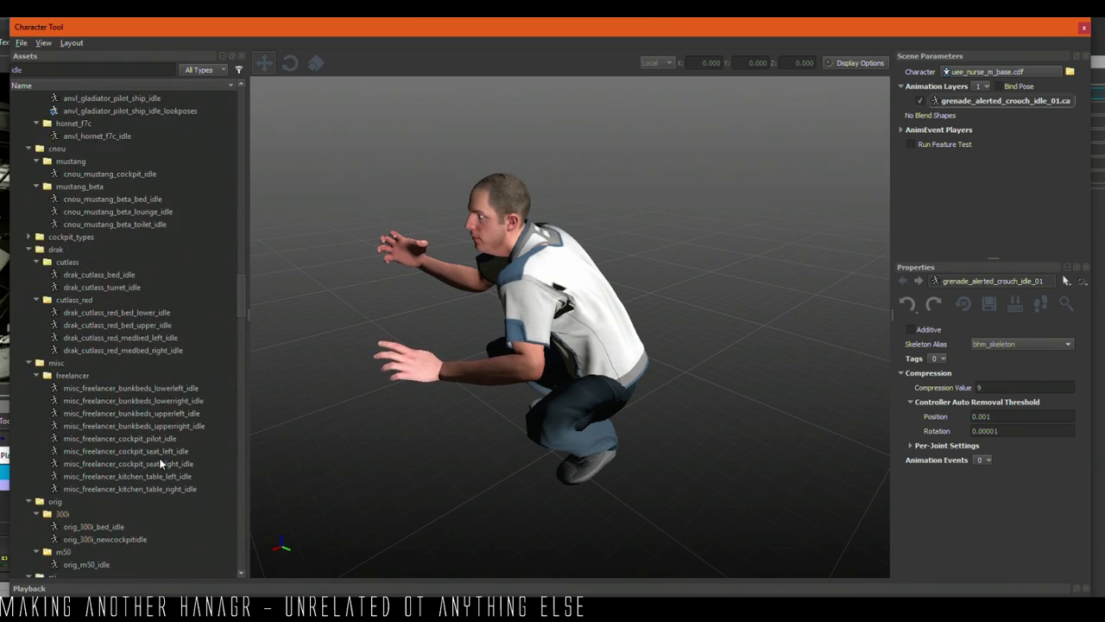
scroll(169, 383, "up", 13)
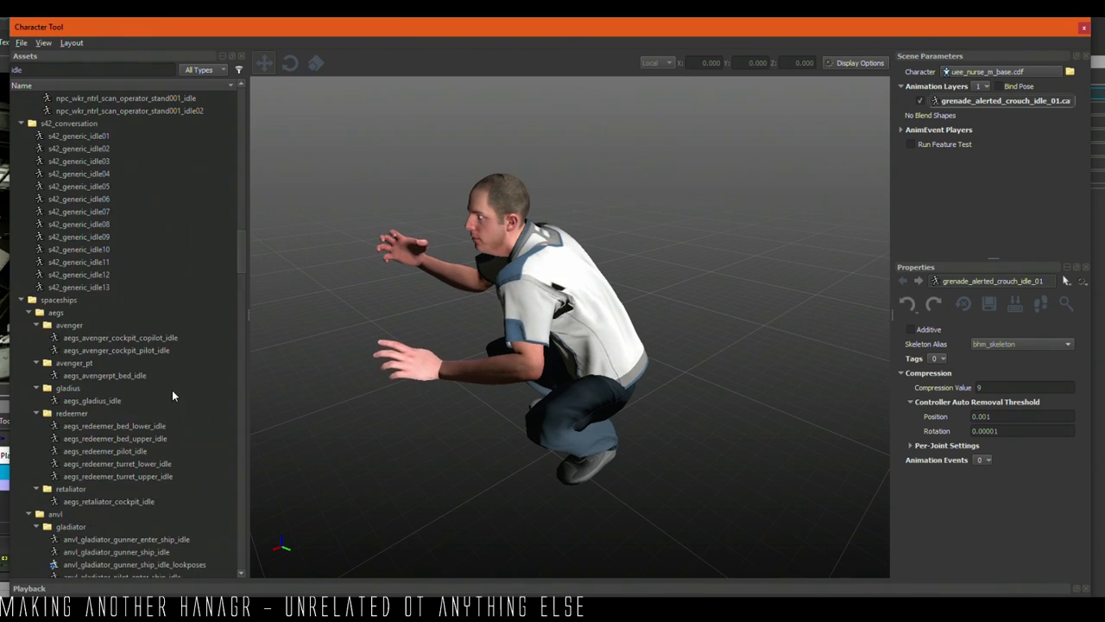
left_click(84, 414)
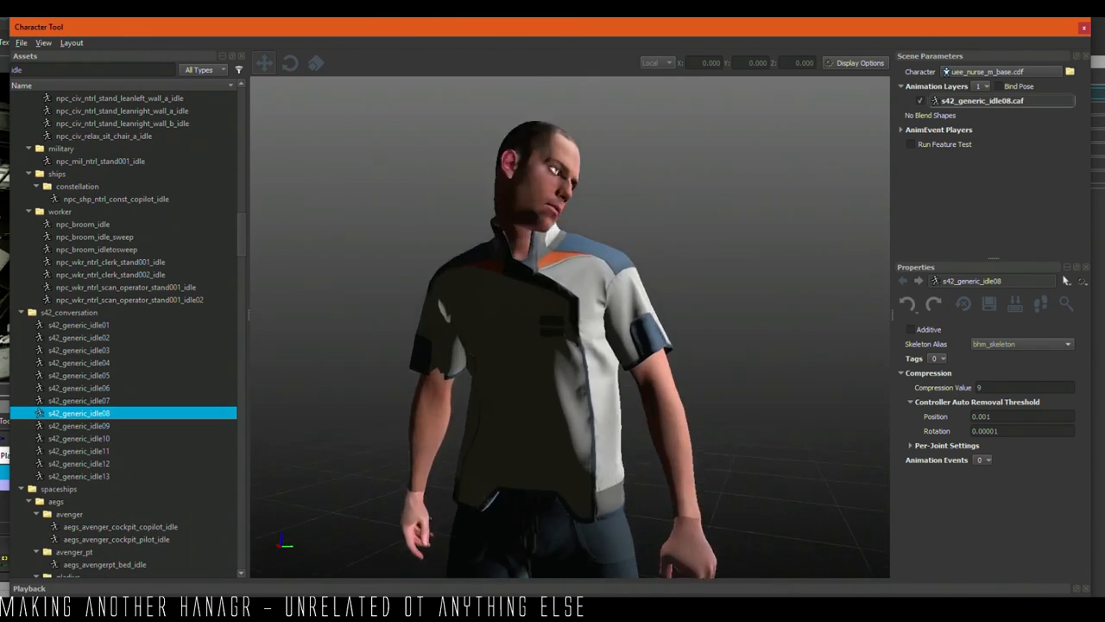
scroll(60, 312, "up", 5)
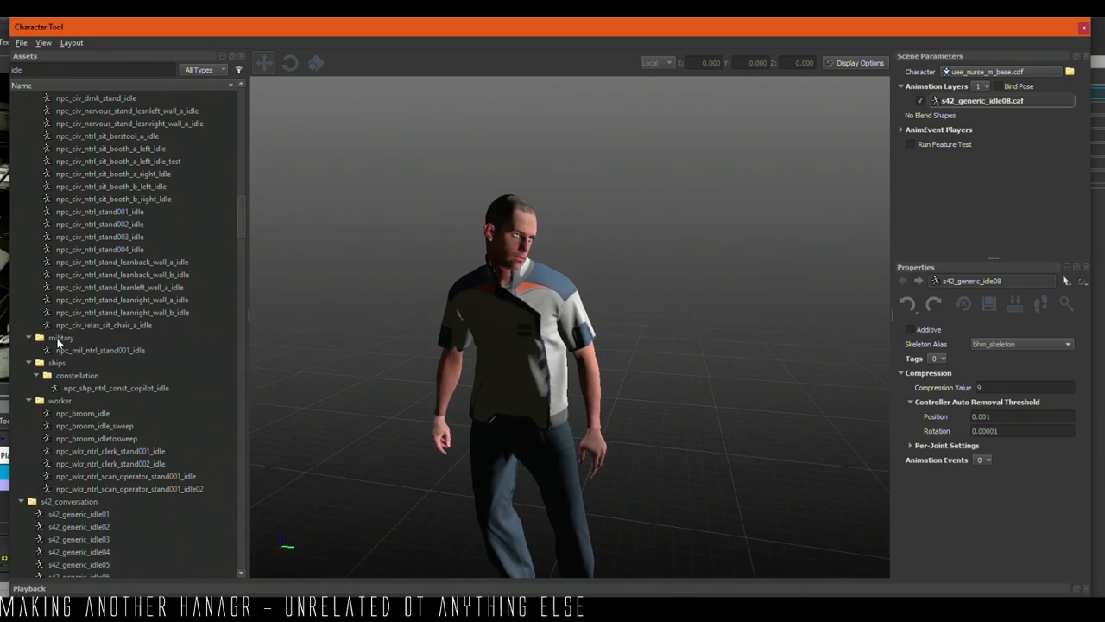
scroll(57, 342, "up", 20)
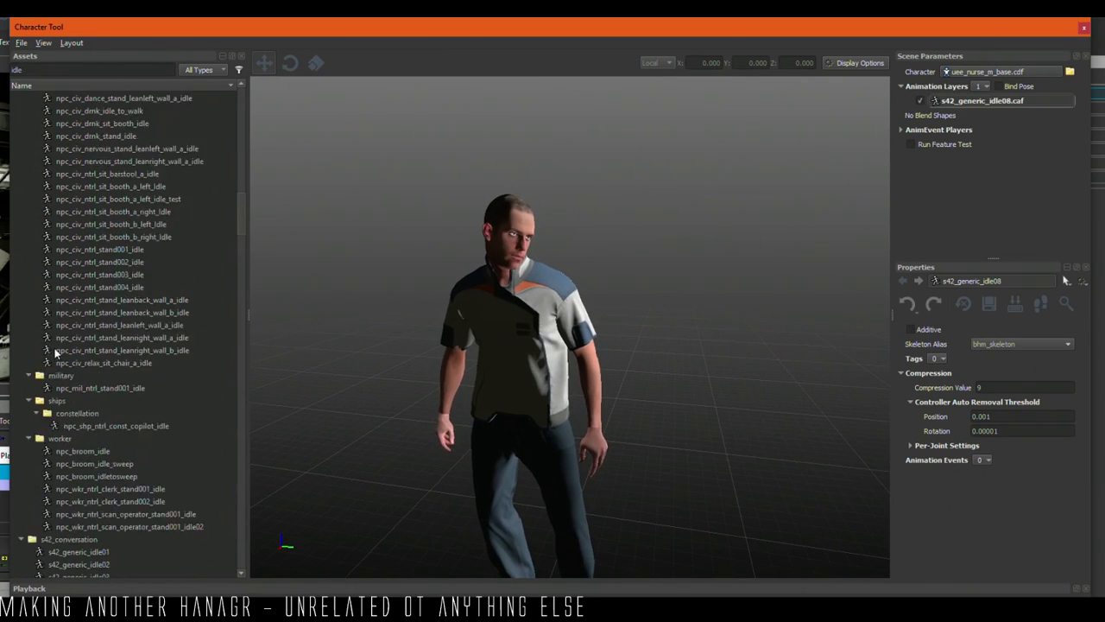
Step: Clear the 'idle' search filter and collapse the Animations folders
double_click(53, 70)
key("BackSpace")
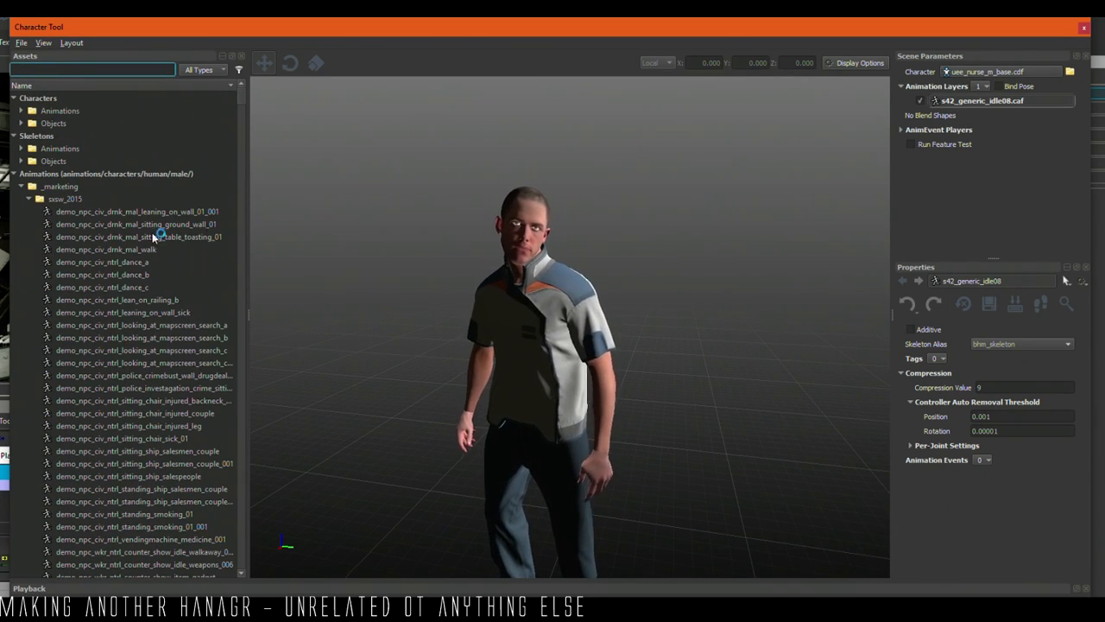
left_click(22, 187)
left_click(52, 173)
left_click(14, 173)
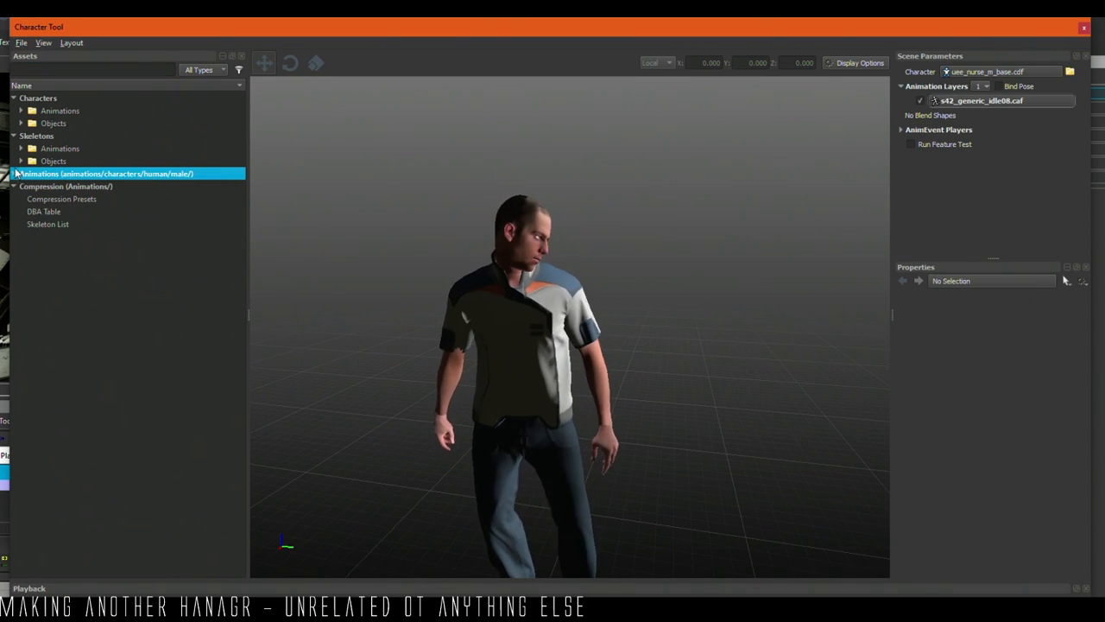
Step: Expand Objects > Characters > Human and browse male_v6_cdfs and its uee light outfits
left_click(22, 124)
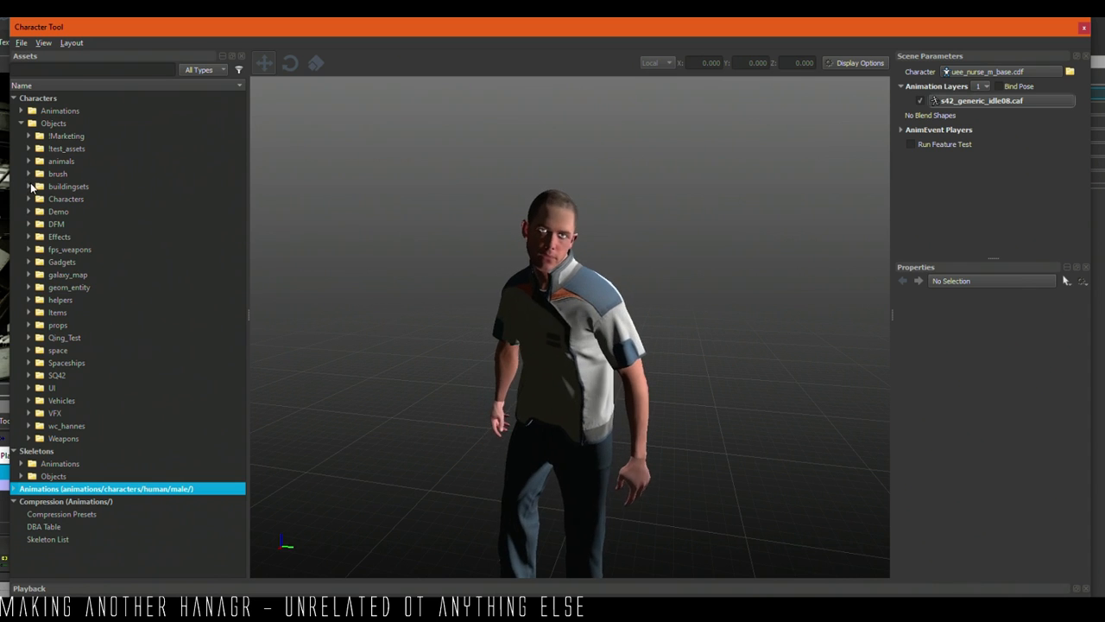
left_click(30, 199)
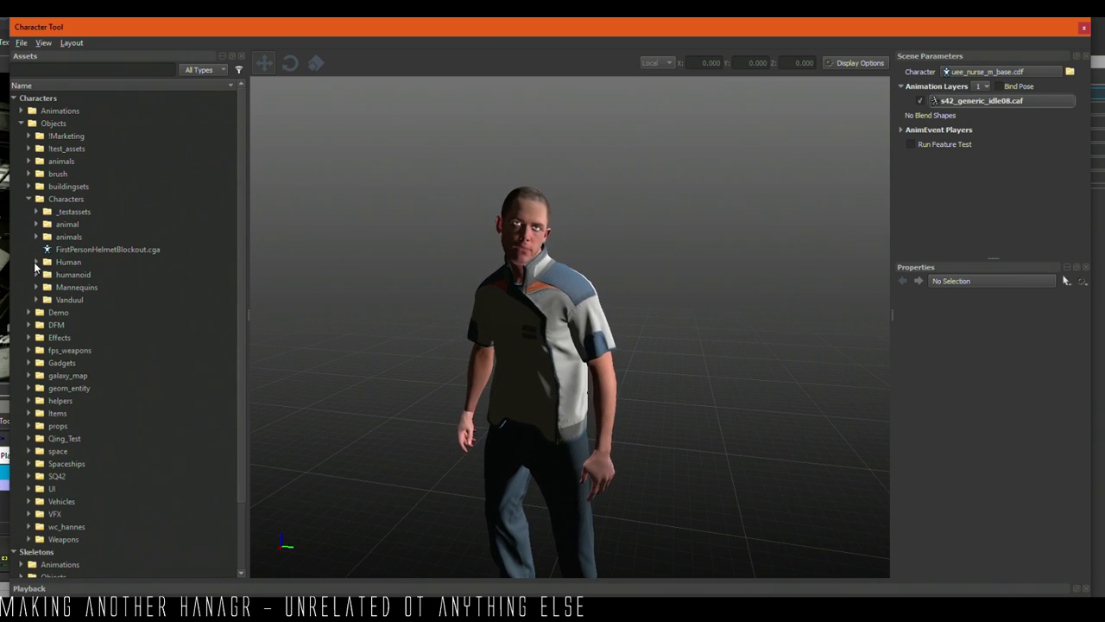
left_click(37, 262)
left_click(44, 376)
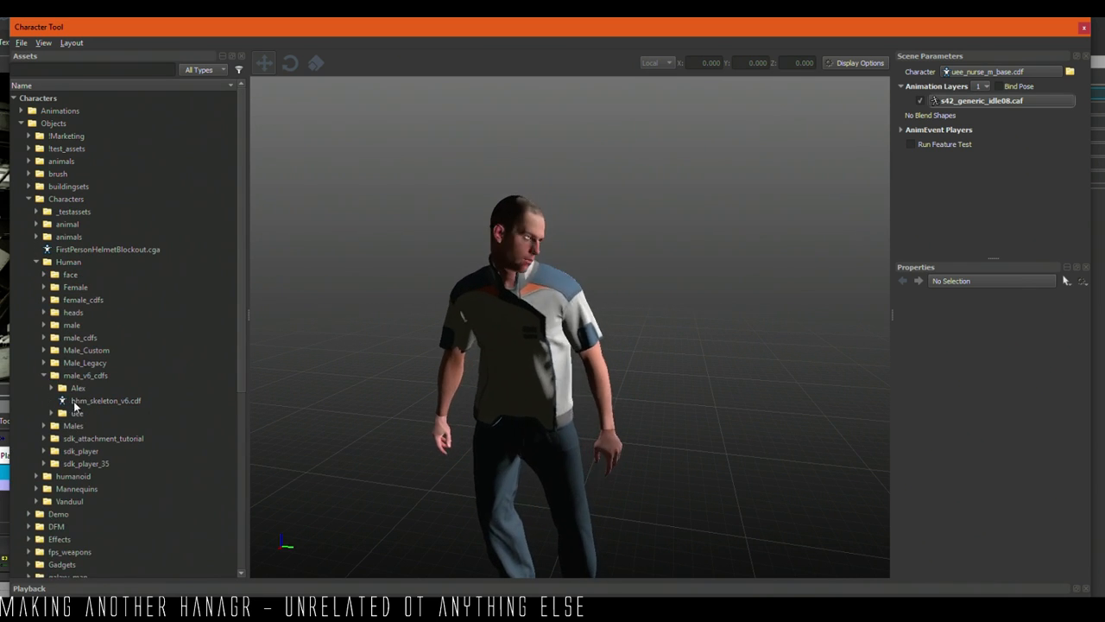
left_click(44, 376)
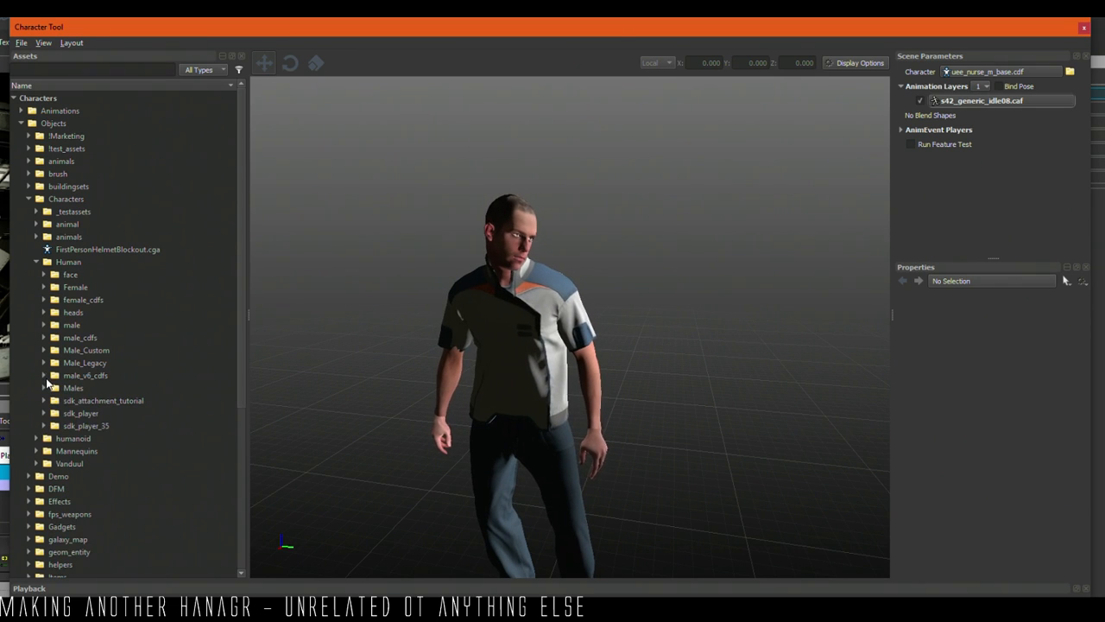
left_click(44, 375)
left_click(53, 414)
left_click(51, 414)
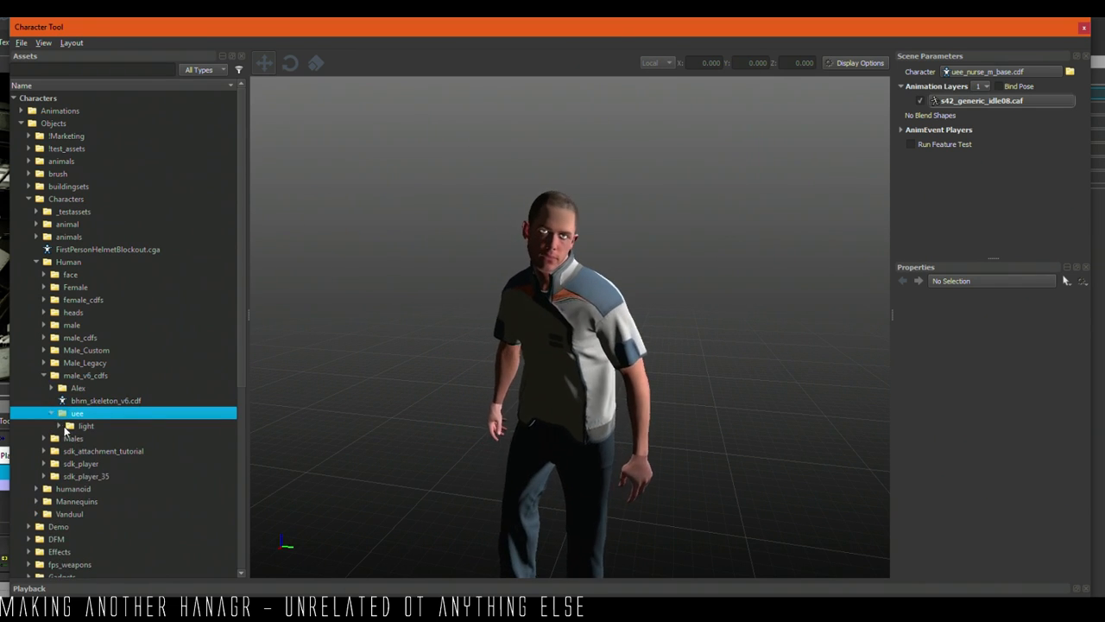
left_click(59, 426)
left_click(44, 376)
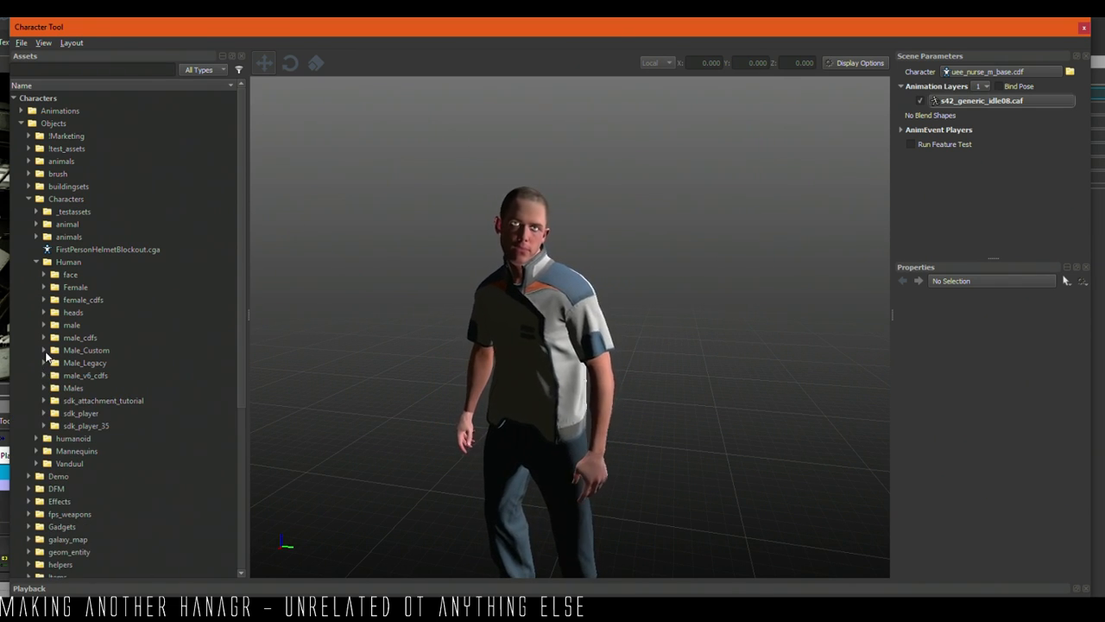
Step: Open male_cdfs > rsi > pilot and show rsi_pilot_m_outfit_original.cdf's skeleton and attachments
left_click(44, 338)
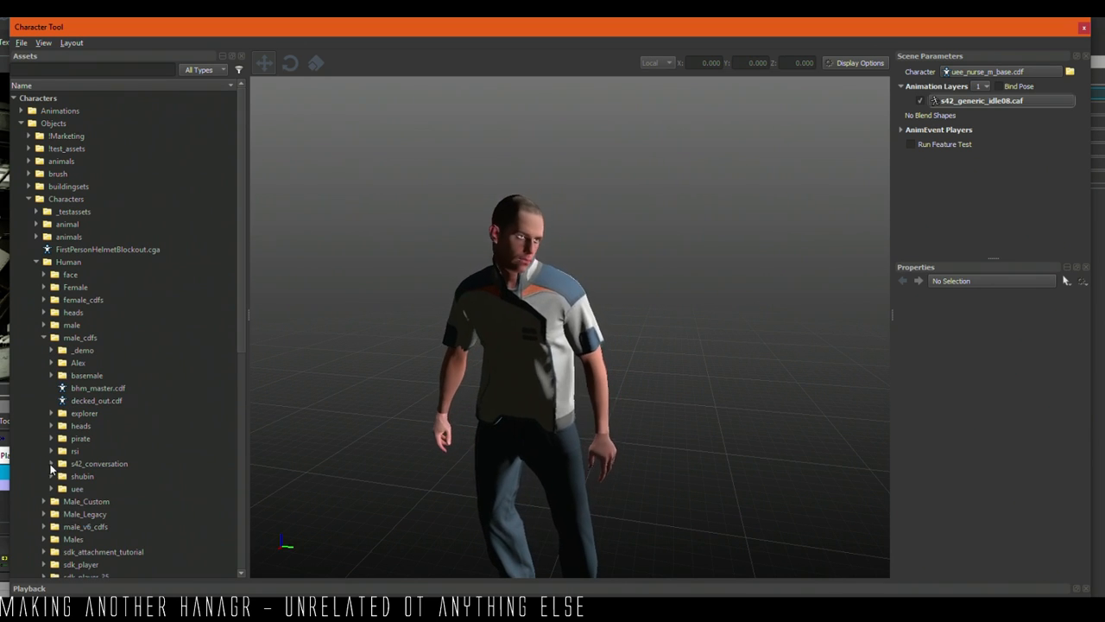
left_click(52, 463)
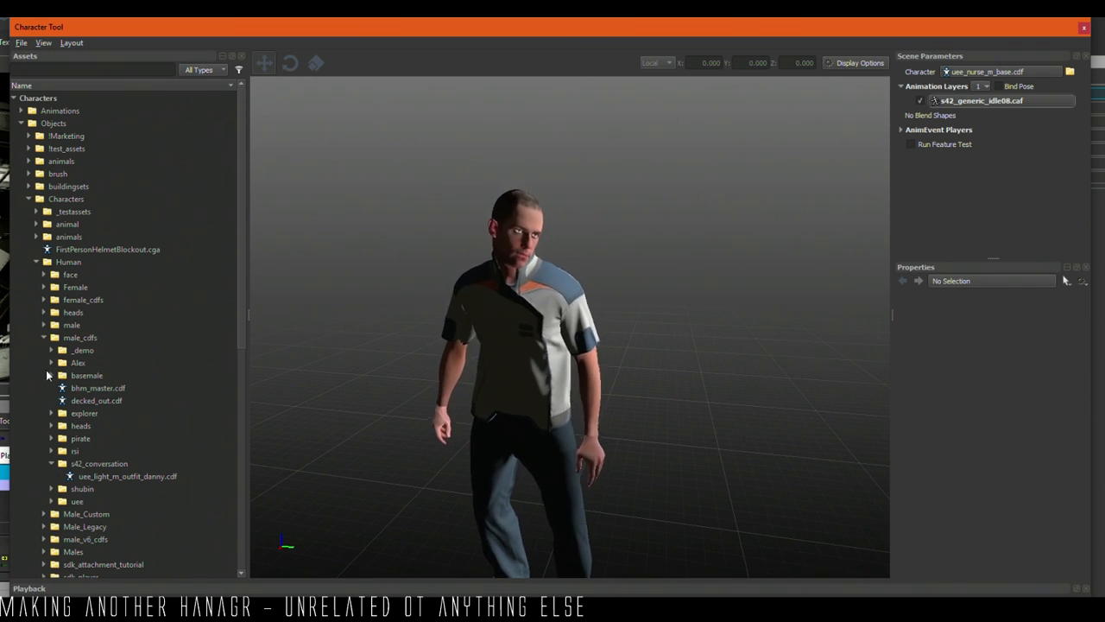
left_click(51, 450)
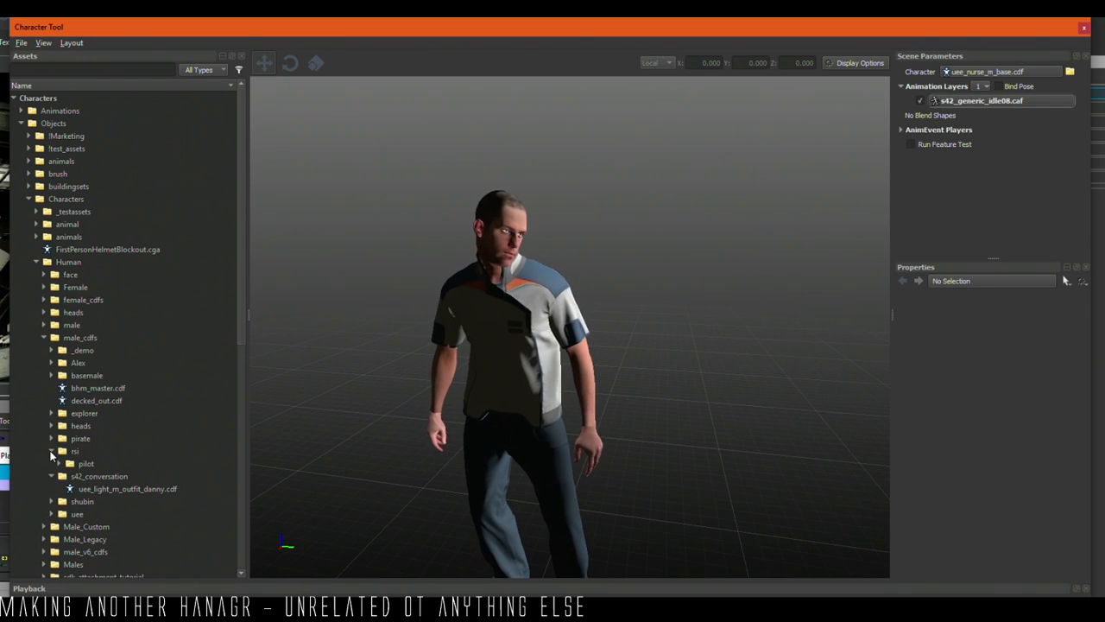
left_click(60, 464)
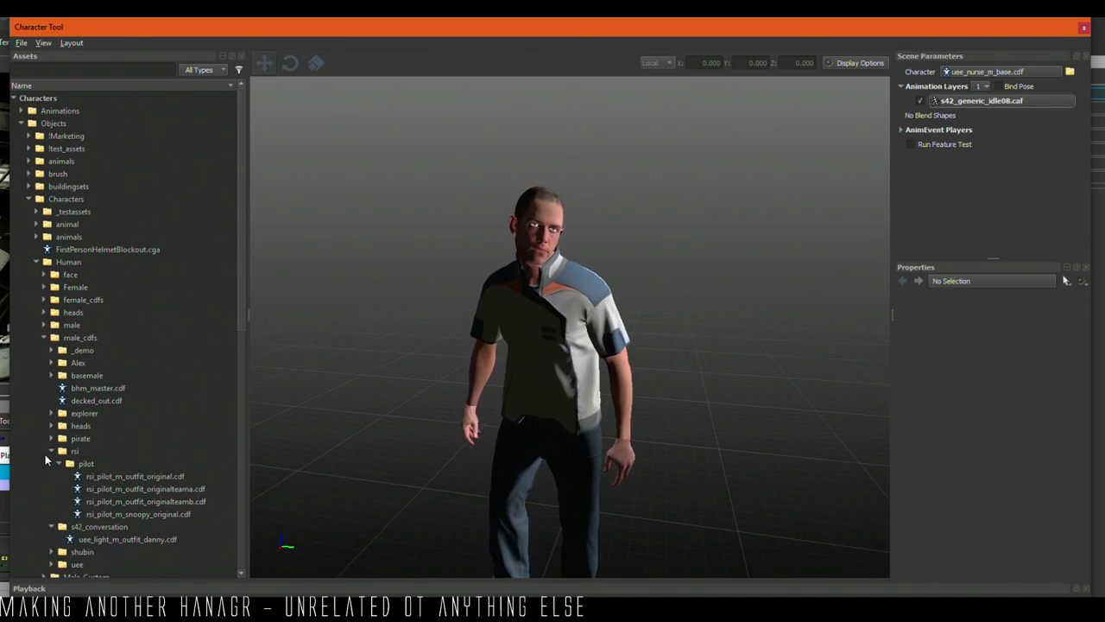
left_click(125, 477)
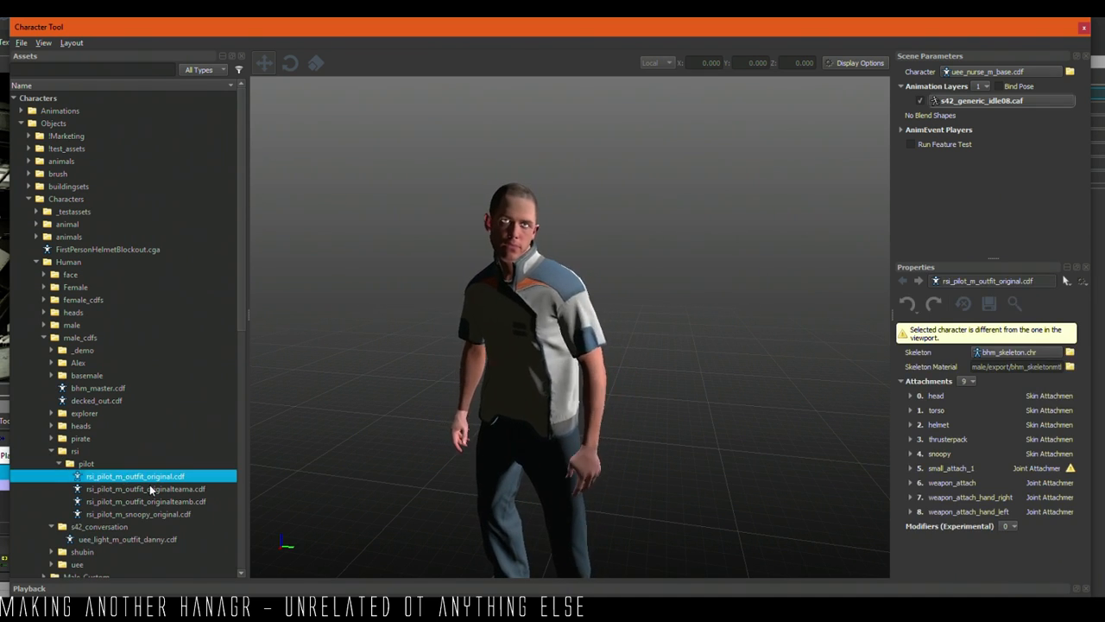
Step: Check the teama pilot outfit, then load uee_patron_m_base.cdf from uee > patron
left_click(155, 489)
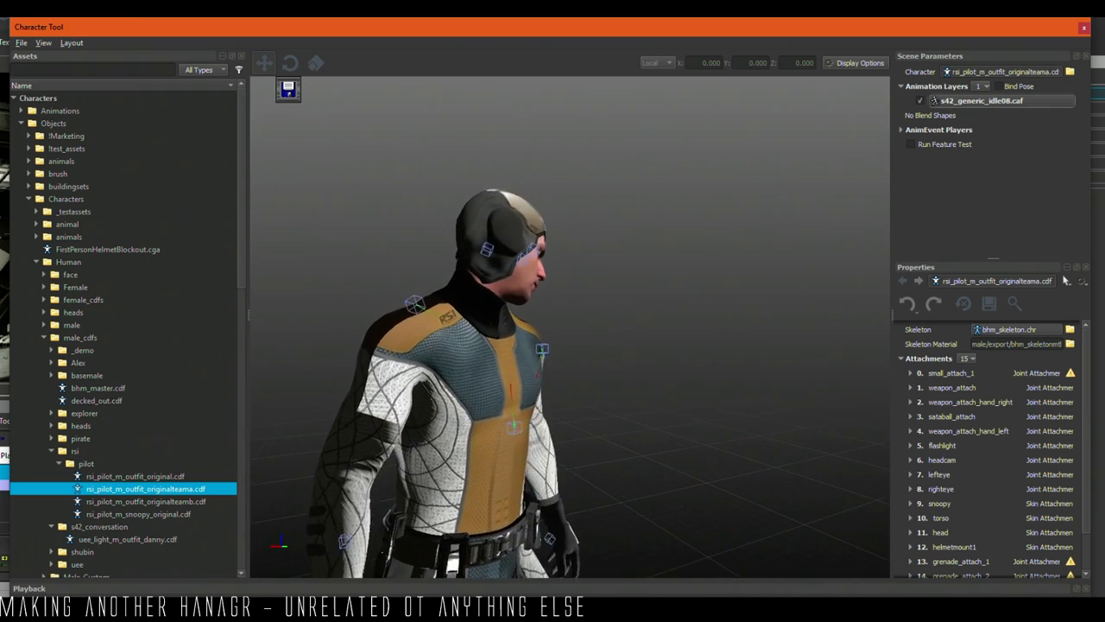
left_click(52, 450)
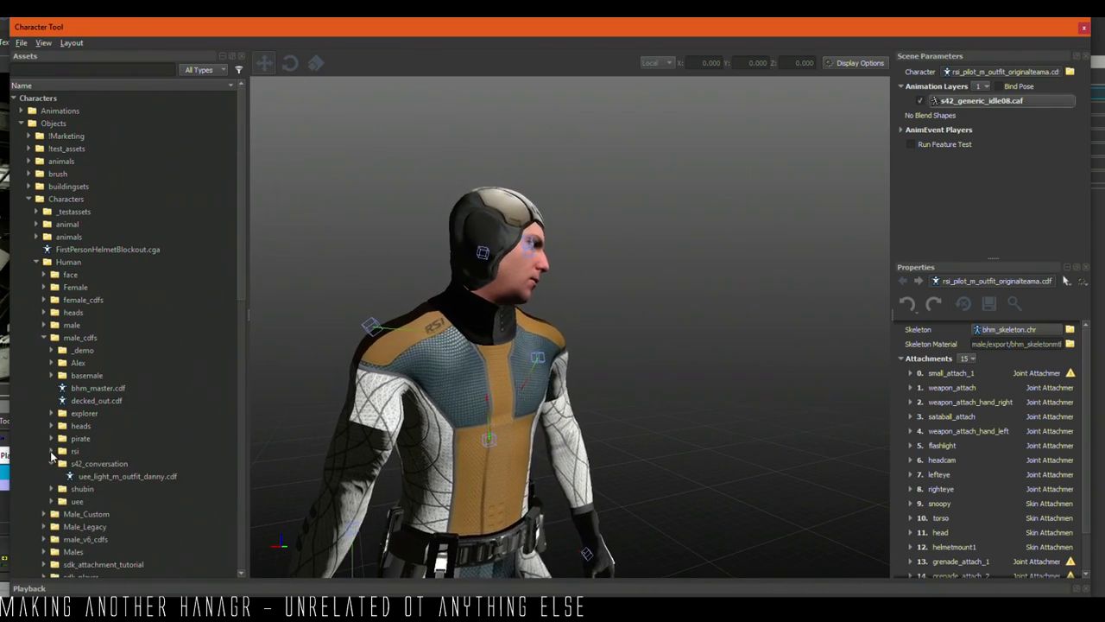
left_click(52, 502)
scroll(54, 502, "down", 6)
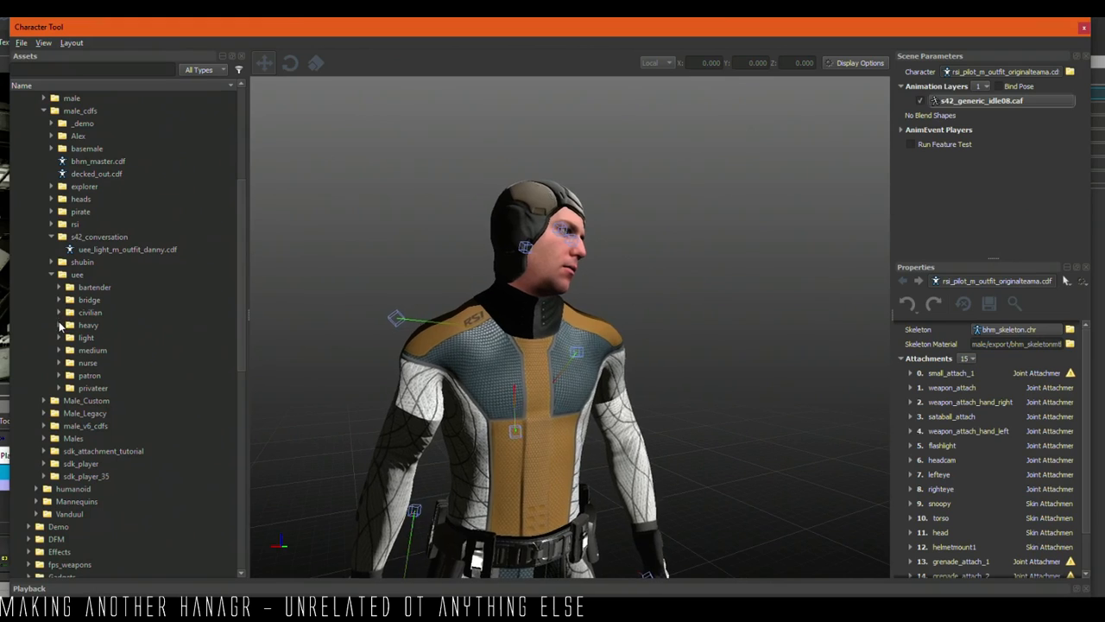
left_click(59, 375)
left_click(112, 389)
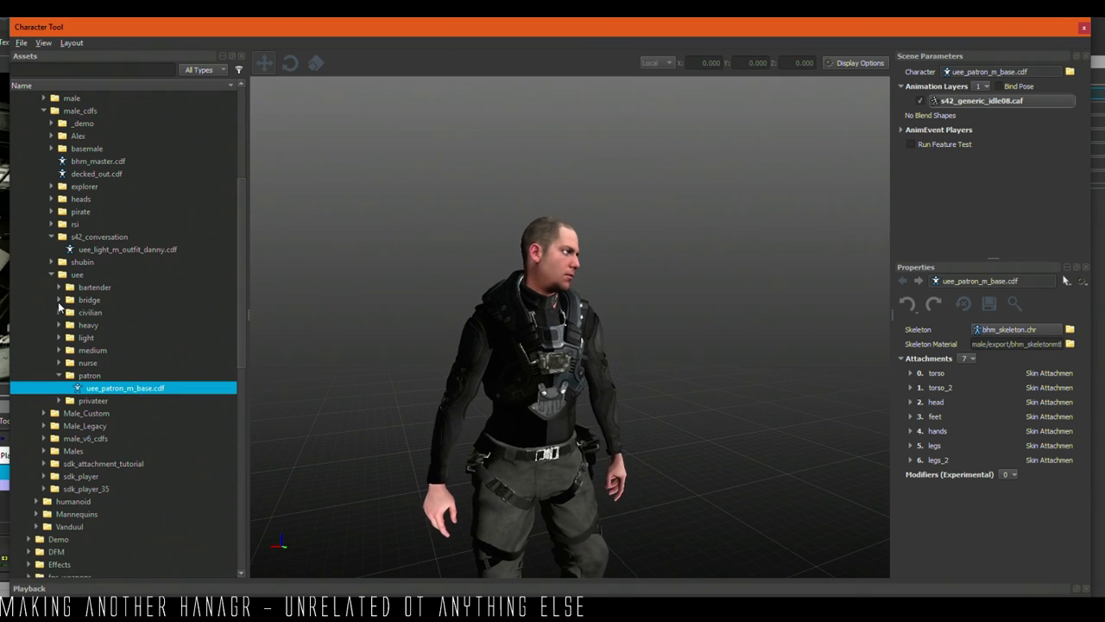
left_click(46, 452)
scroll(51, 436, "down", 6)
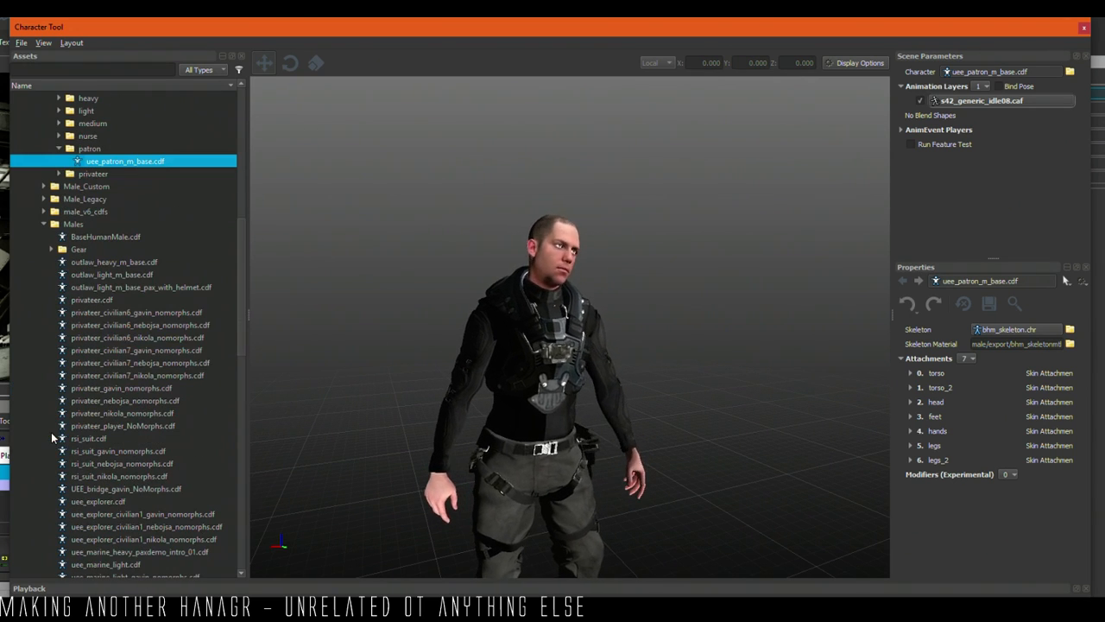
scroll(145, 396, "down", 4)
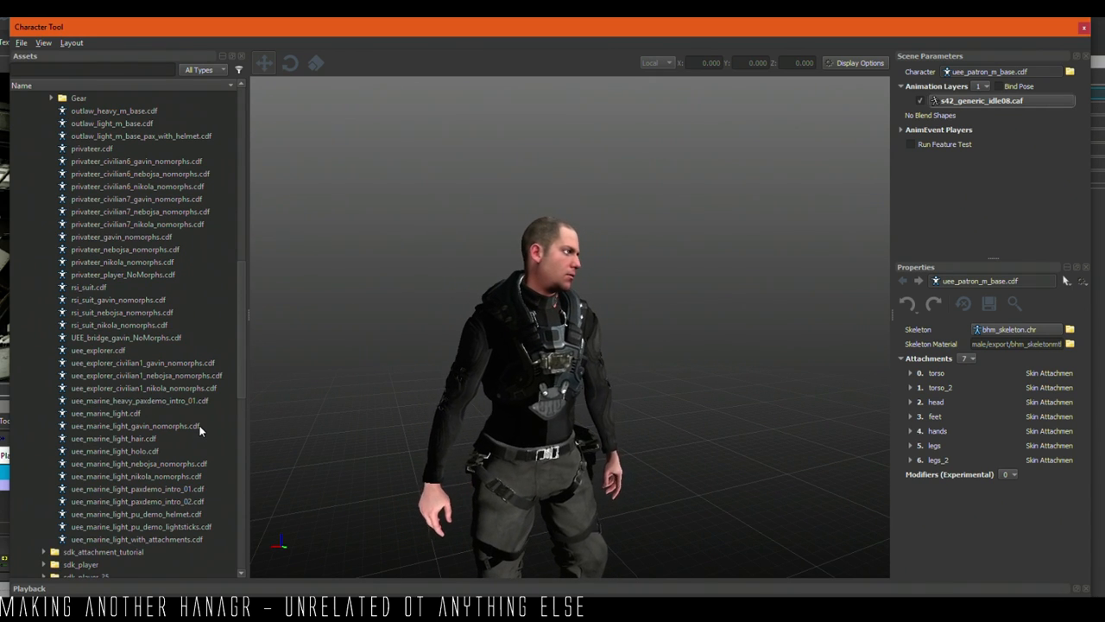
scroll(164, 345, "up", 7)
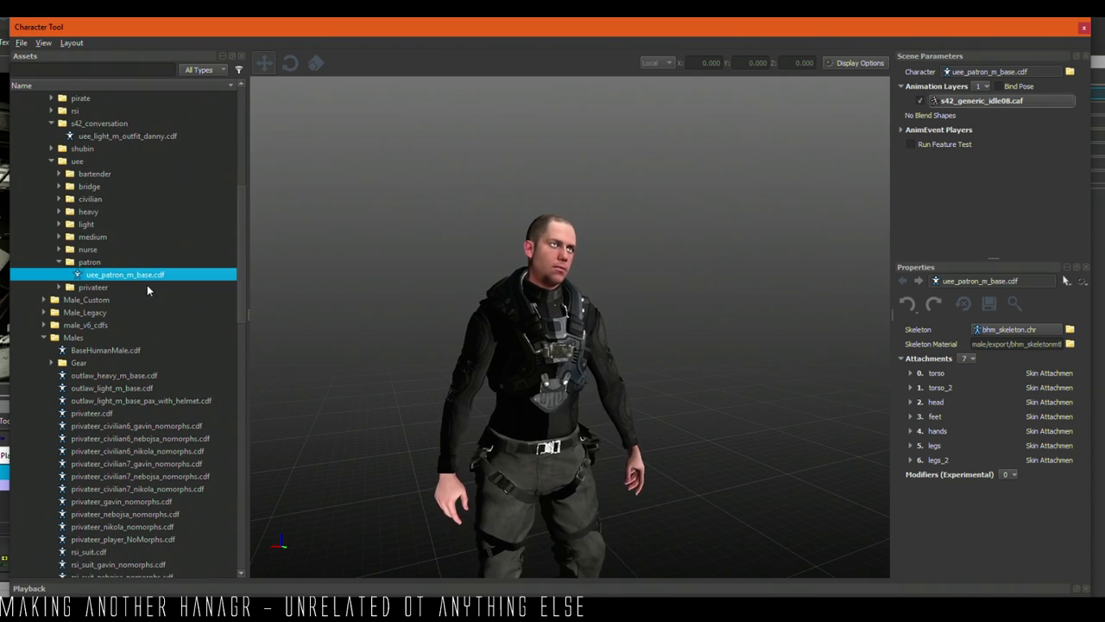
left_click(51, 363)
left_click(58, 387)
left_click(66, 401)
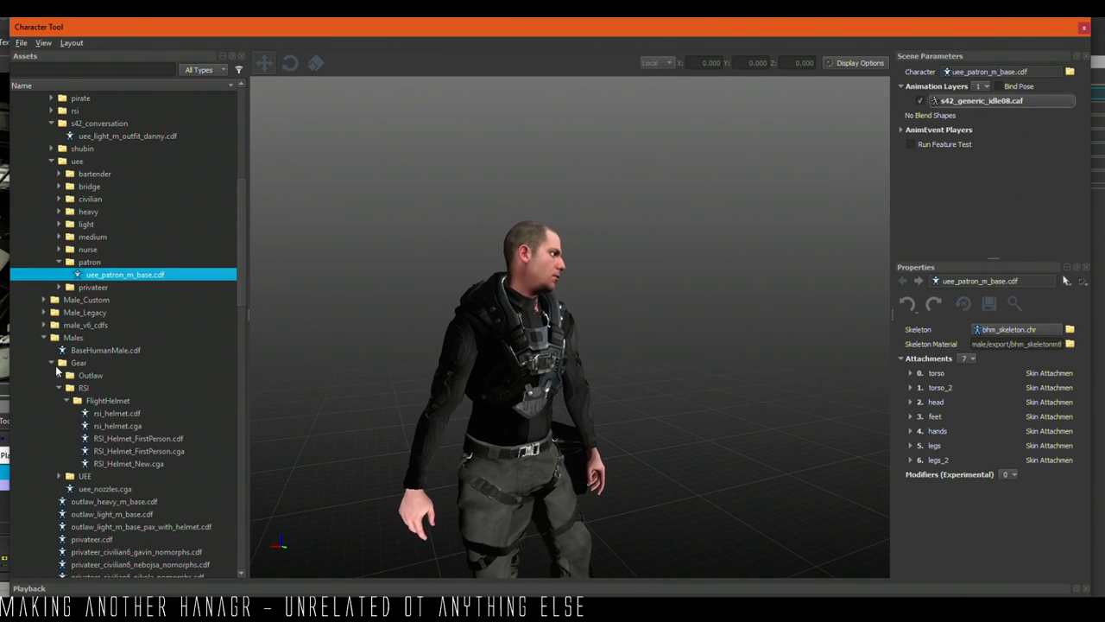
left_click(50, 340)
left_click(49, 337)
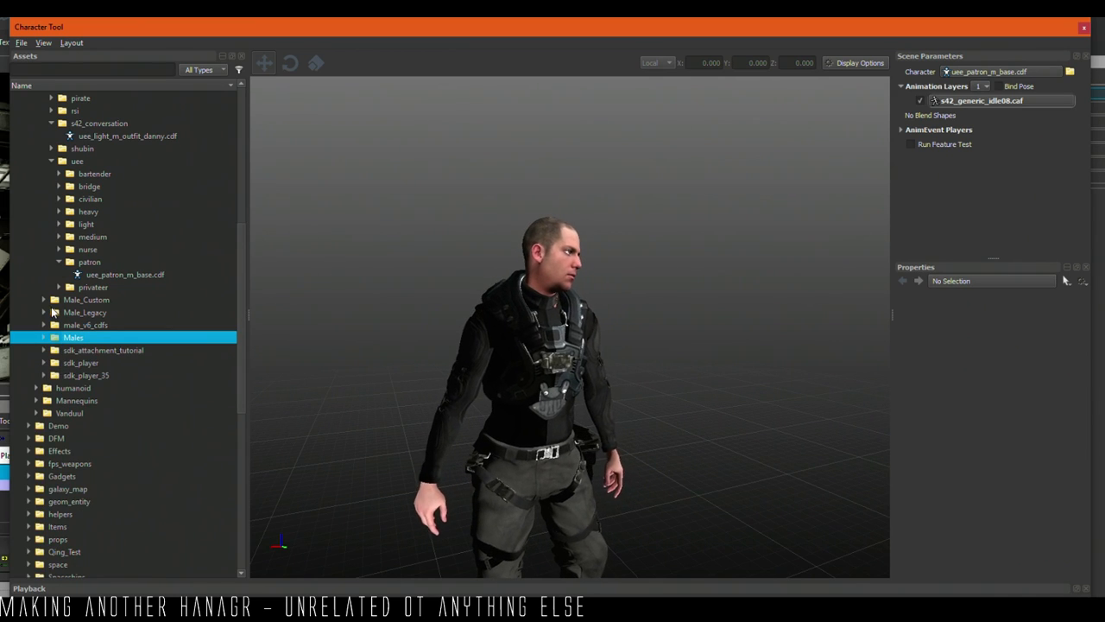
left_click(44, 312)
scroll(102, 395, "down", 6)
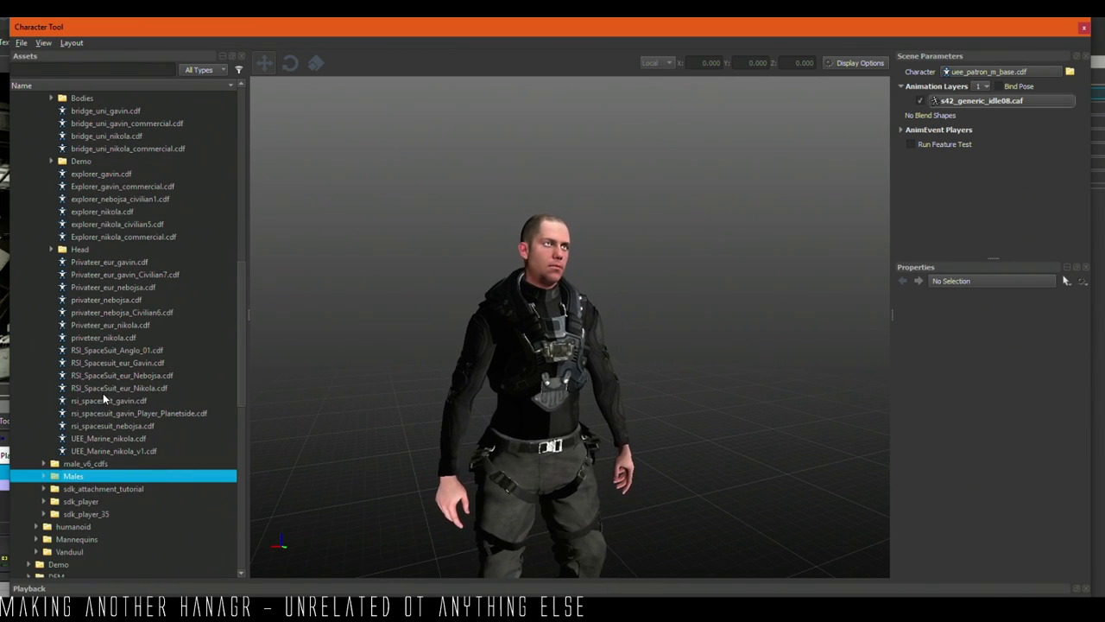
scroll(117, 353, "up", 8)
left_click(108, 69)
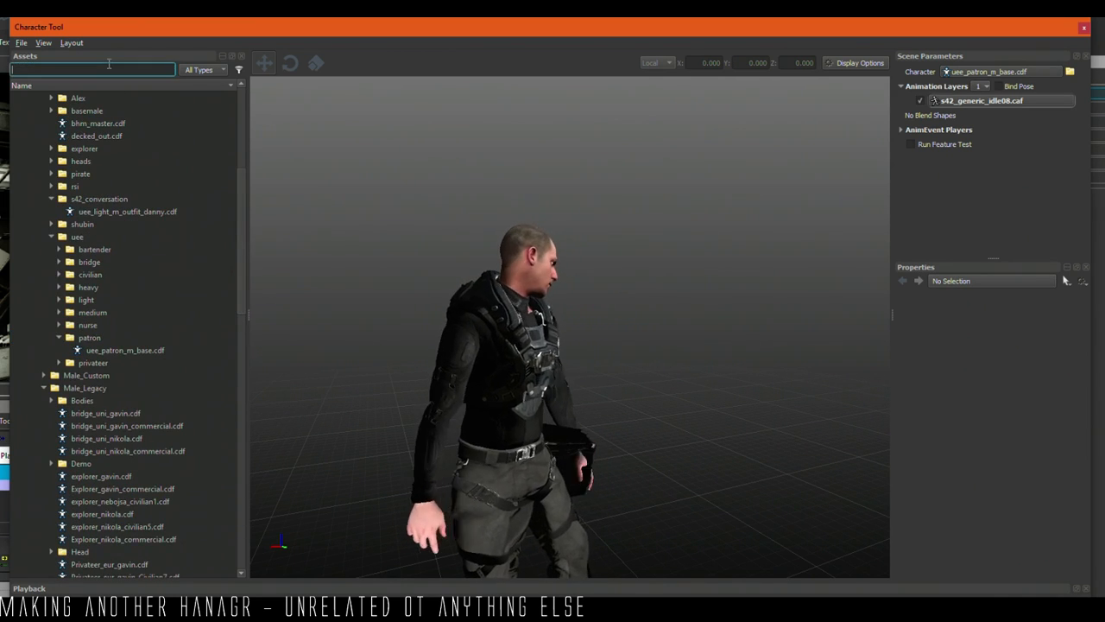
Step: Search 'crew', try pirate_deckcrew.cdf and the AEGS_IDRIS_Table_CrewMess model, then clear the search
type("crew")
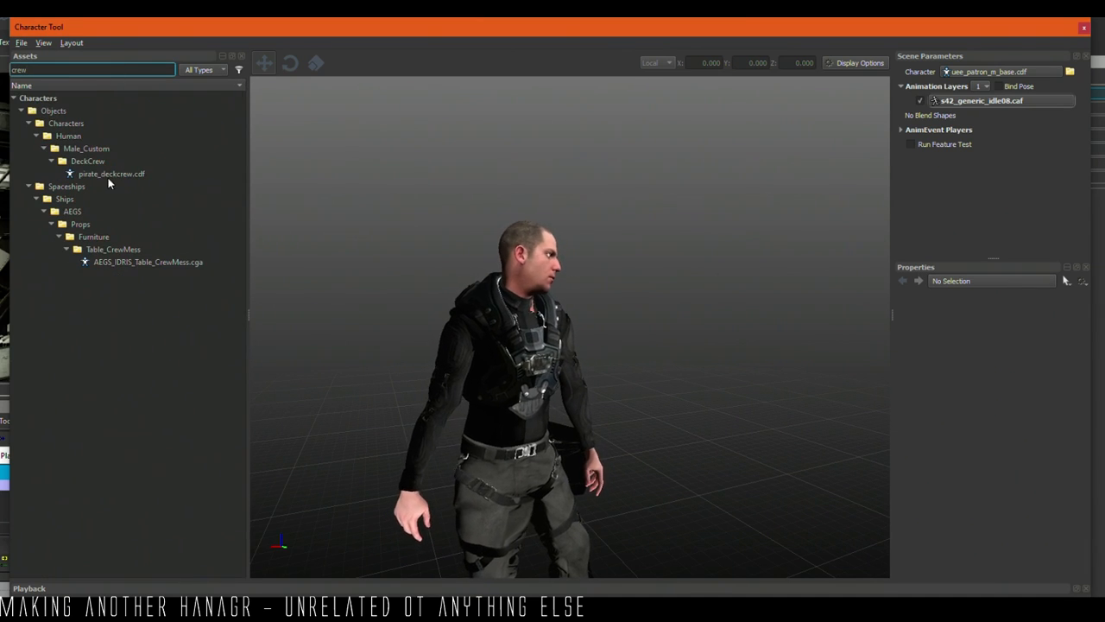
left_click(113, 175)
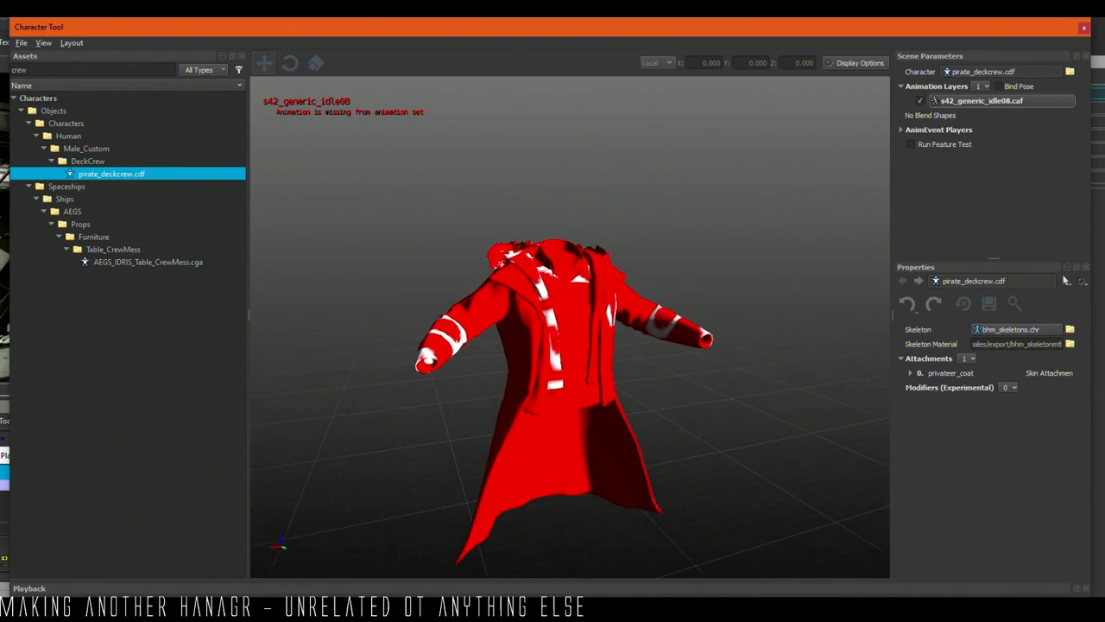
left_click(193, 261)
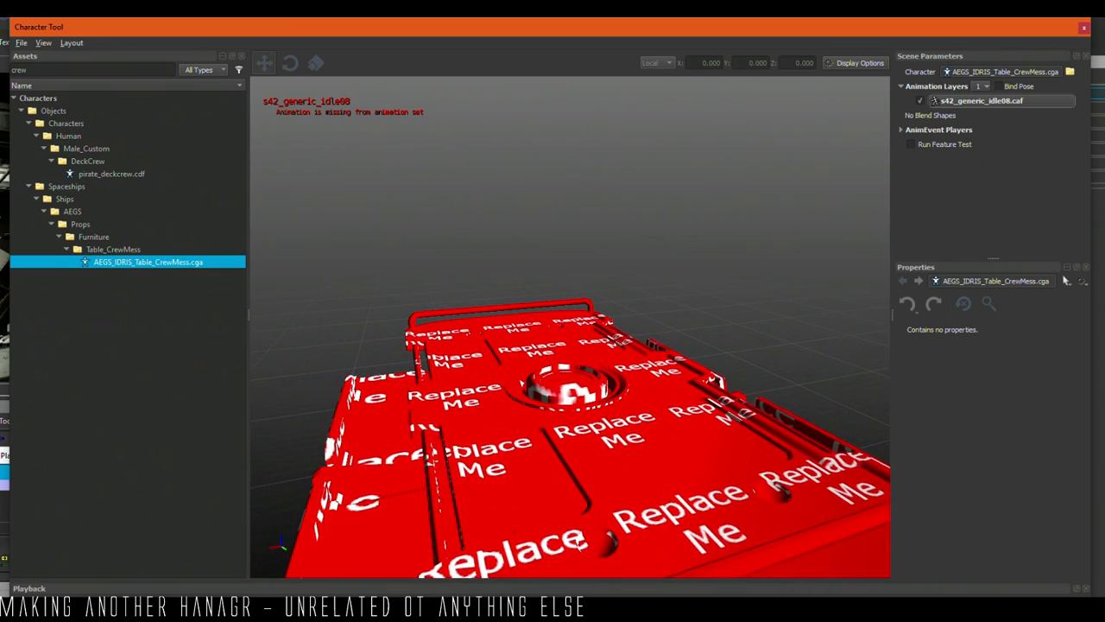
key("BackSpace")
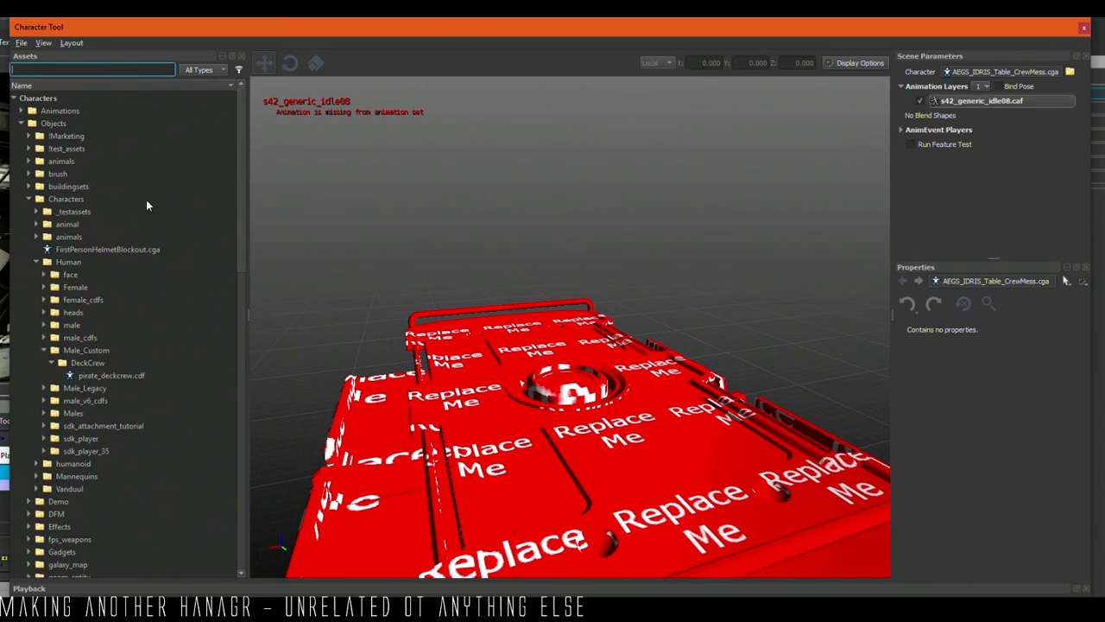
Step: Load shubin_minerinterior_m_body_helmet.cdf from male_cdfs > shubin > interior
left_click(44, 338)
scroll(97, 170, "down", 7)
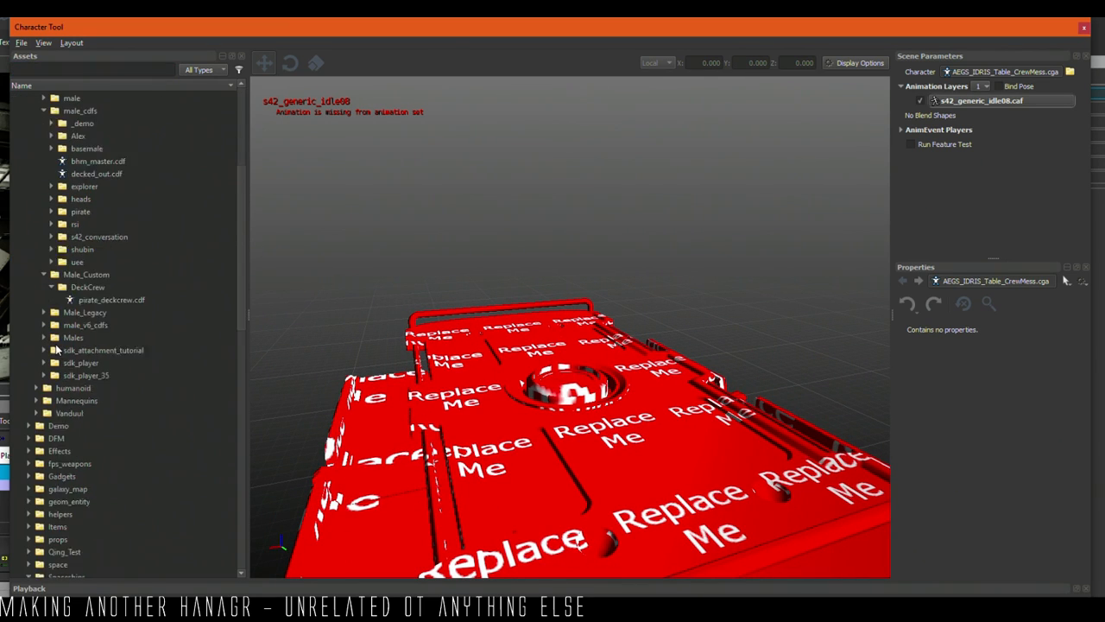
left_click(89, 136)
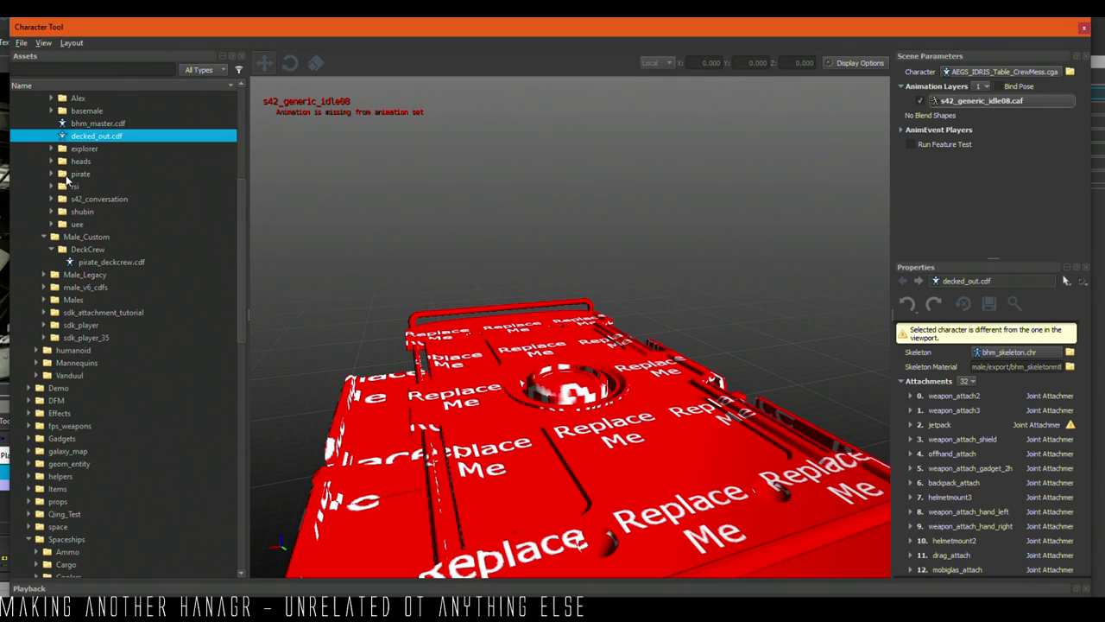
left_click(55, 211)
left_click(89, 224)
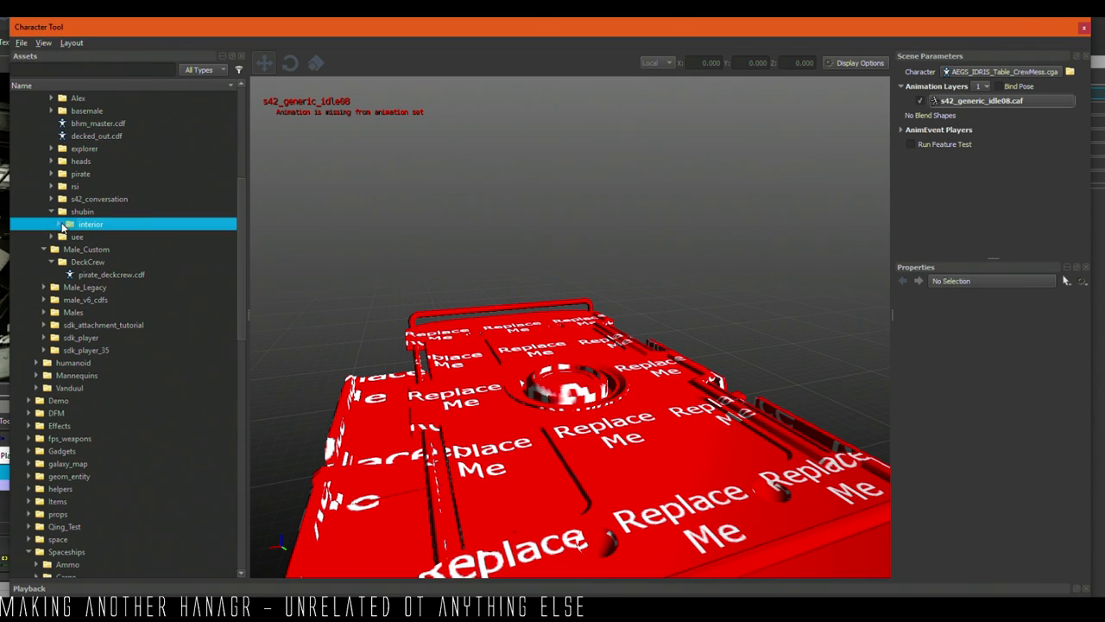
left_click(60, 224)
left_click(128, 238)
left_click(164, 249)
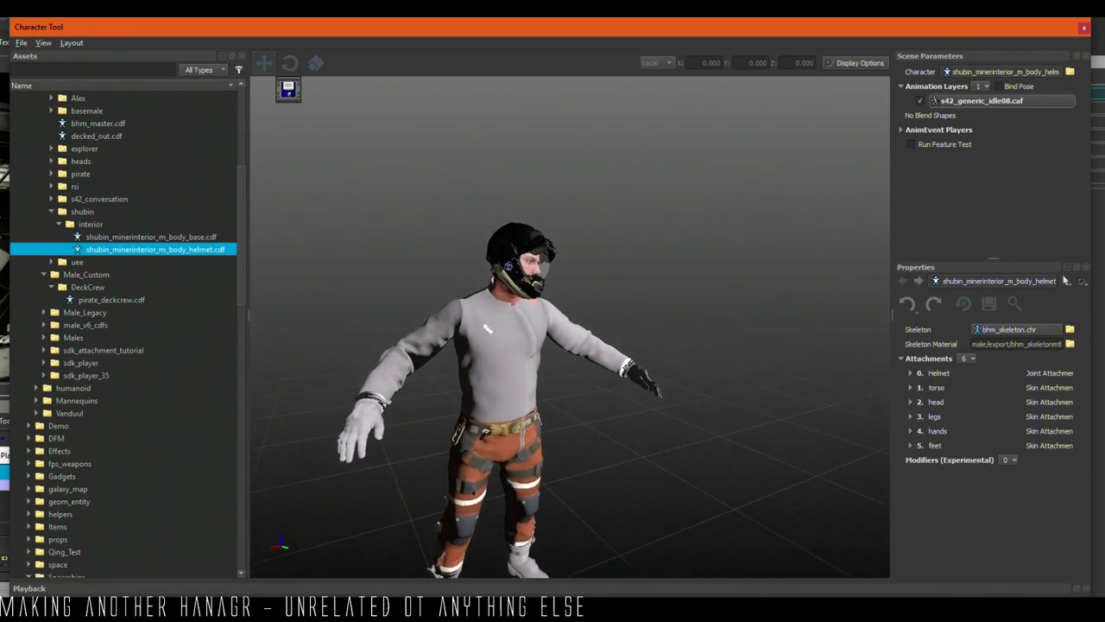
Step: Inspect the helmet up close, then try secret_roll_01_01 and a messhall pirate beating animation
key("w")
right_click_drag(553, 319, 437, 354)
key("s")
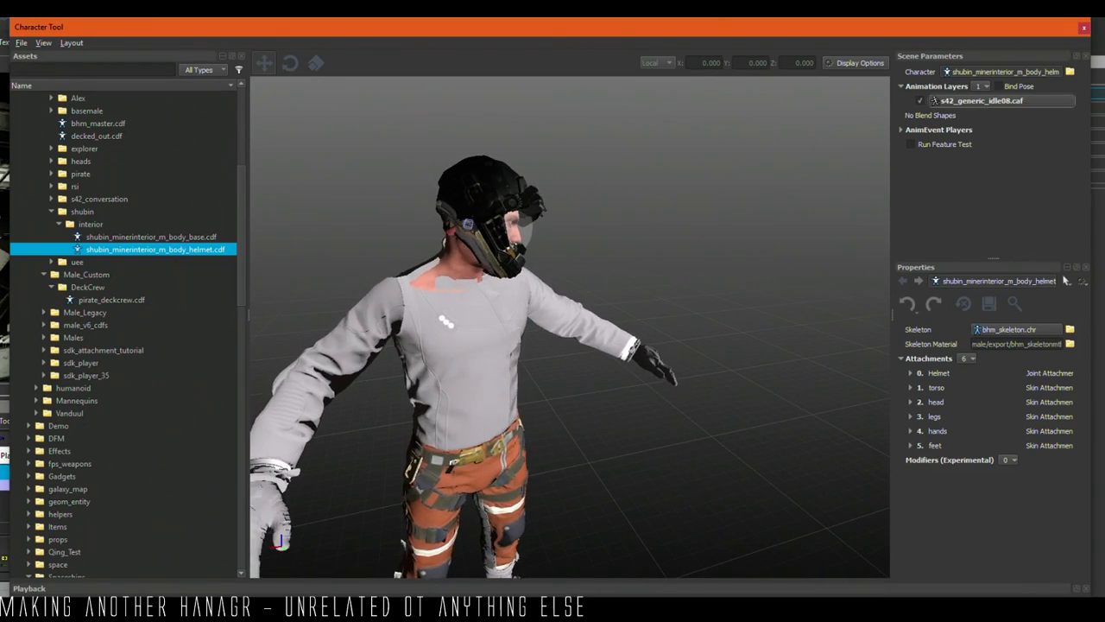
scroll(139, 439, "down", 15)
scroll(139, 440, "down", 5)
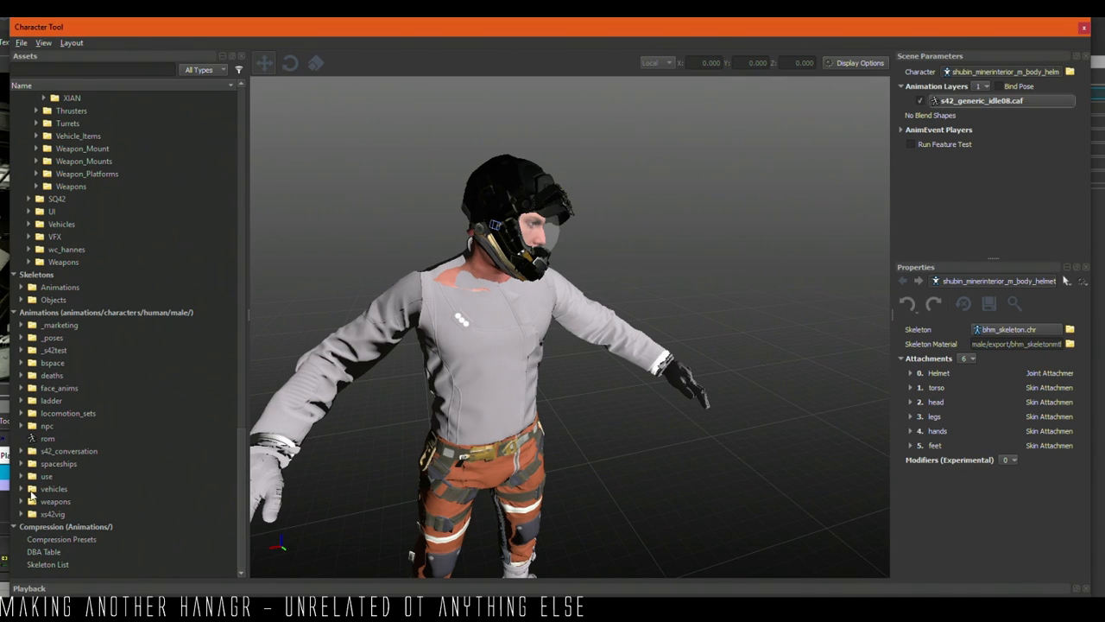
scroll(25, 518, "down", 1)
scroll(31, 514, "down", 5)
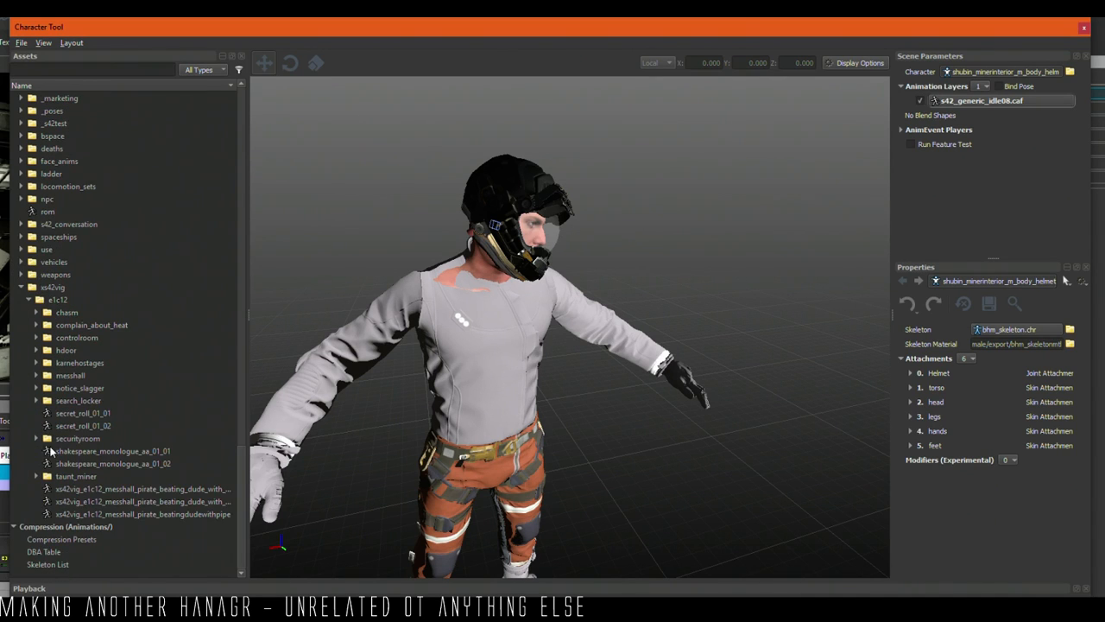
left_click(79, 413)
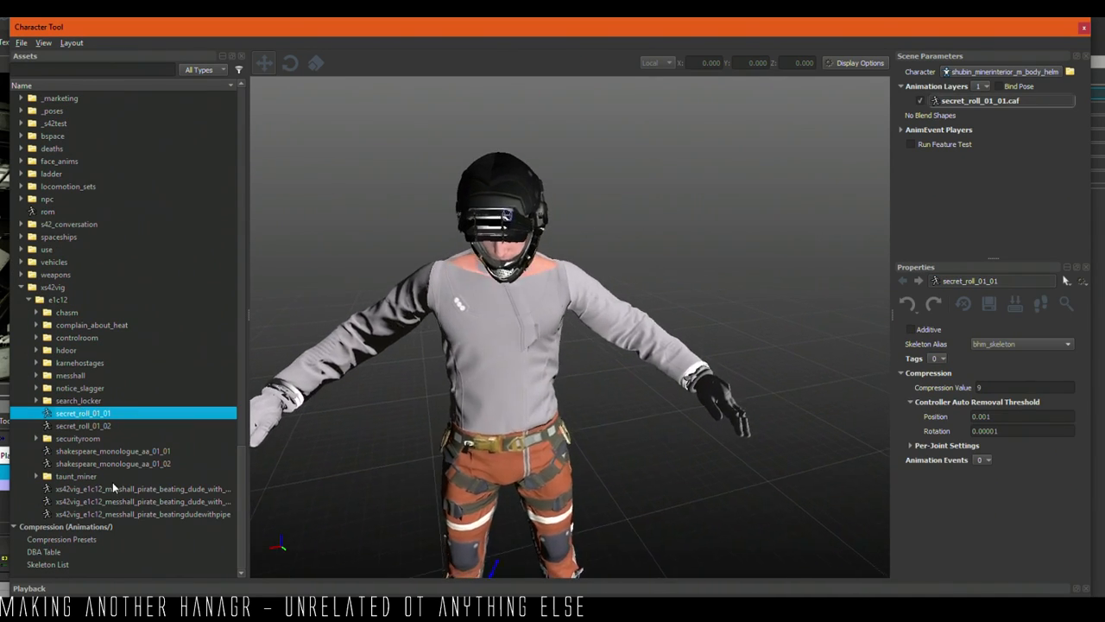
left_click(121, 500)
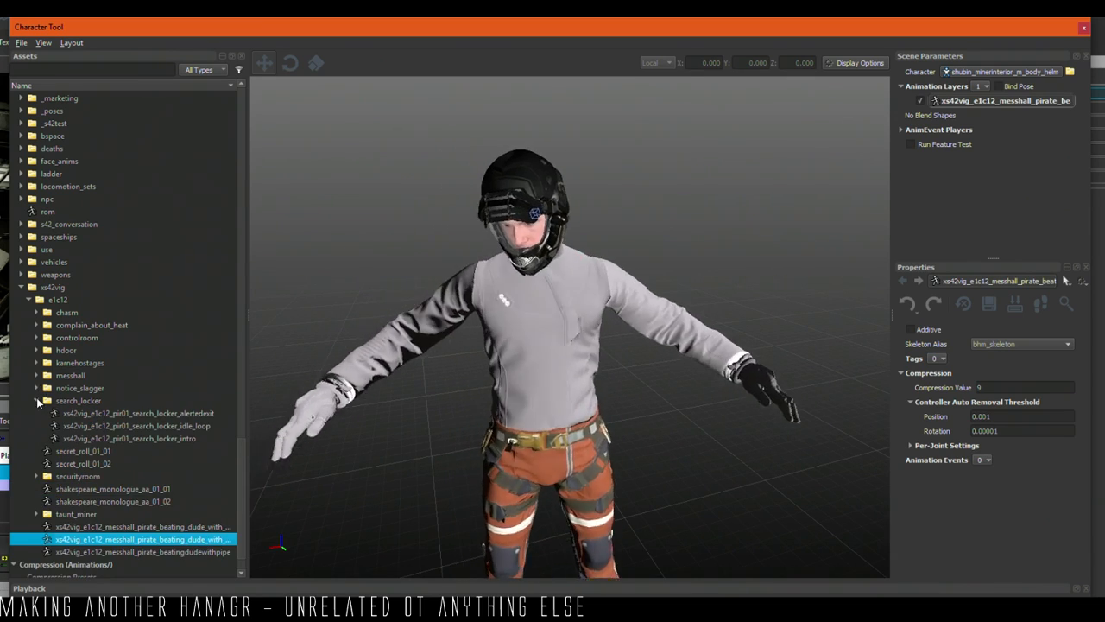
Step: Browse into the npc > civilian animations and settle on npc_civ_drnk_stand_idle
left_click(29, 300)
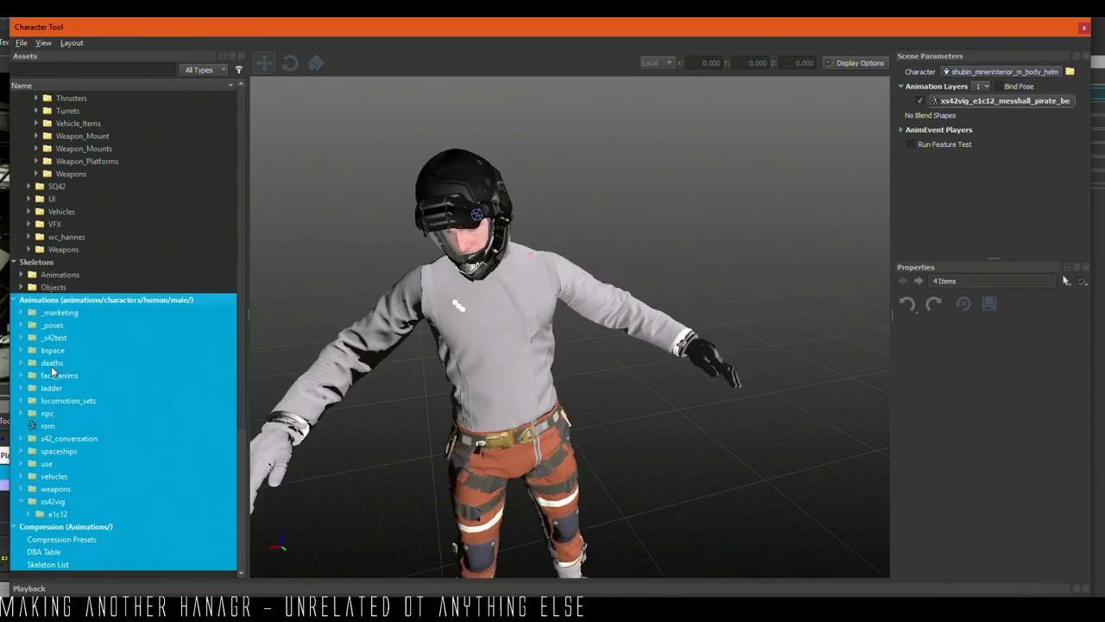
left_click(79, 465)
left_click(74, 438)
key("Up")
key("Up")
key("Up")
key("Up")
key("Up")
key("Up")
key("Up")
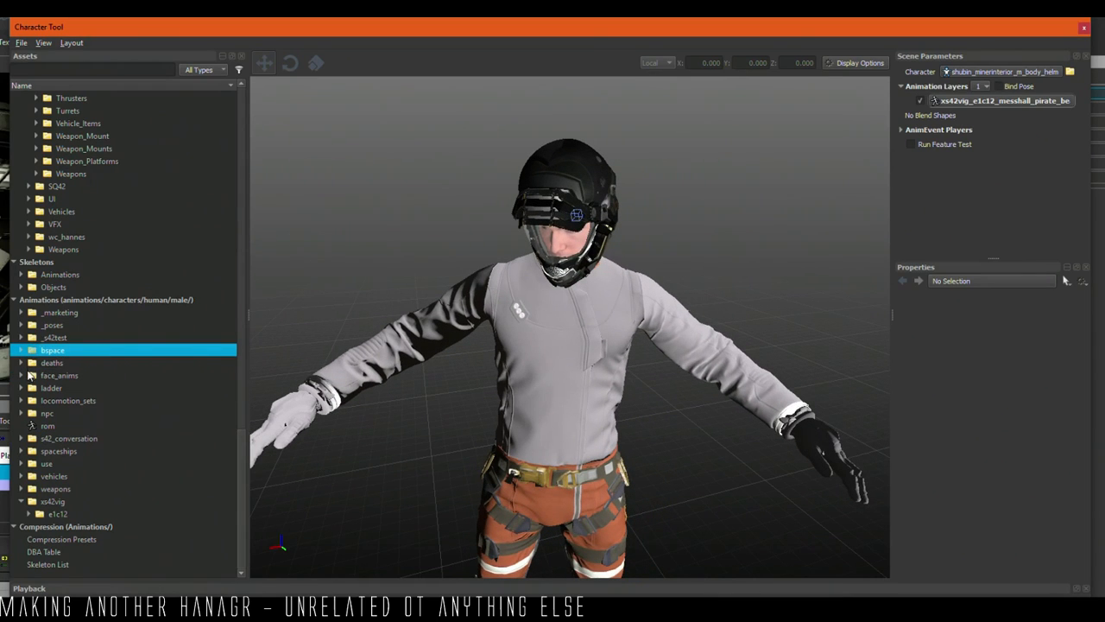
left_click(18, 390)
left_click(21, 414)
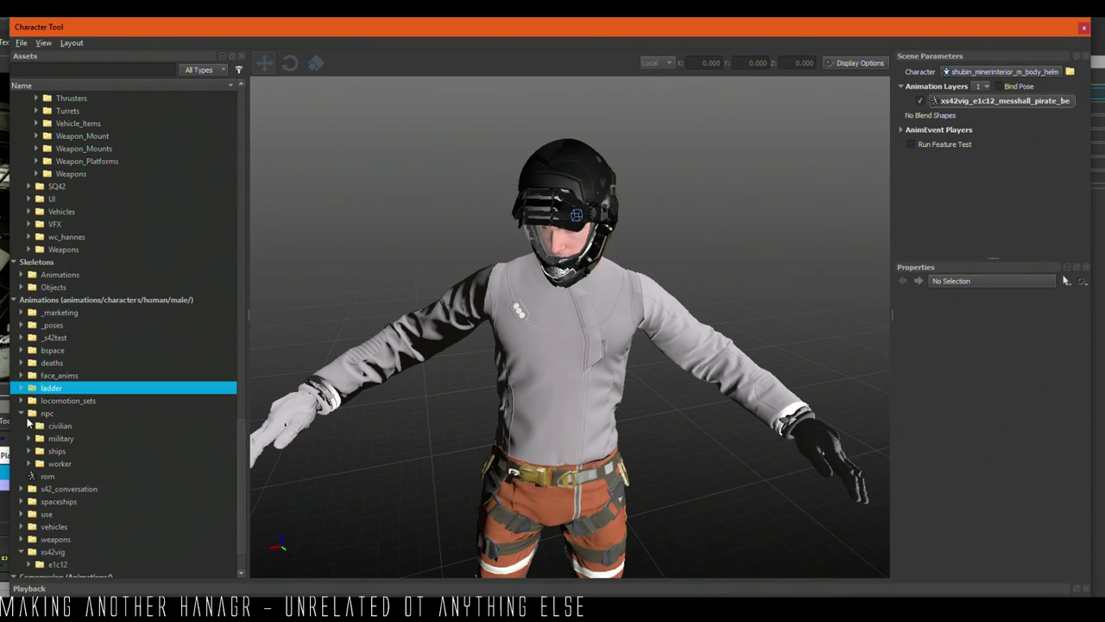
left_click(29, 426)
left_click(88, 450)
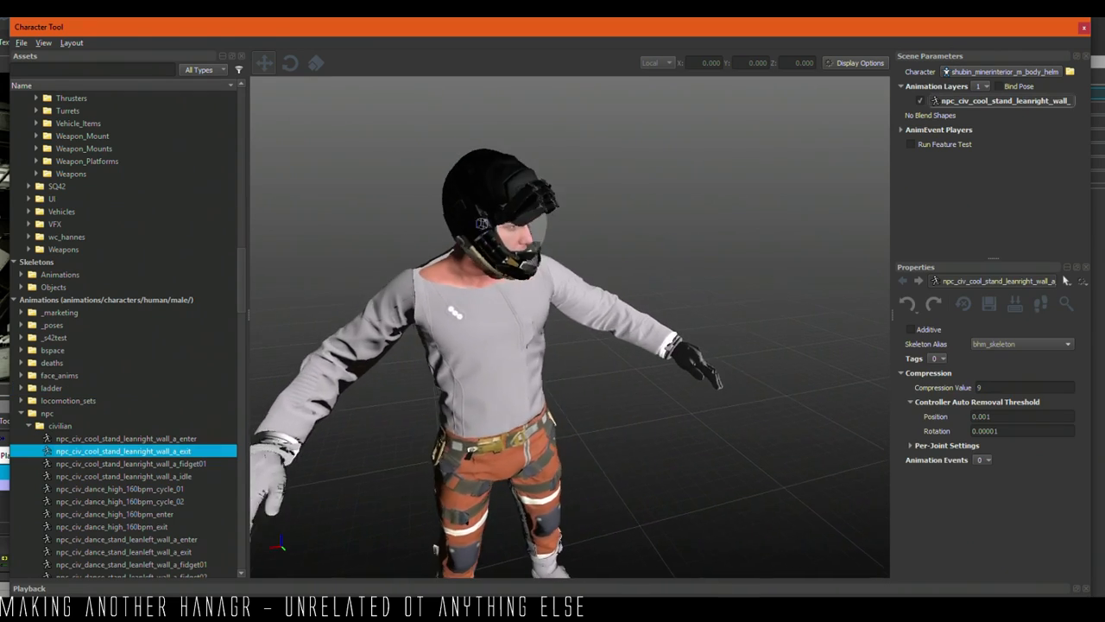
left_click(148, 550)
scroll(169, 495, "down", 9)
left_click(143, 409)
left_click(135, 436)
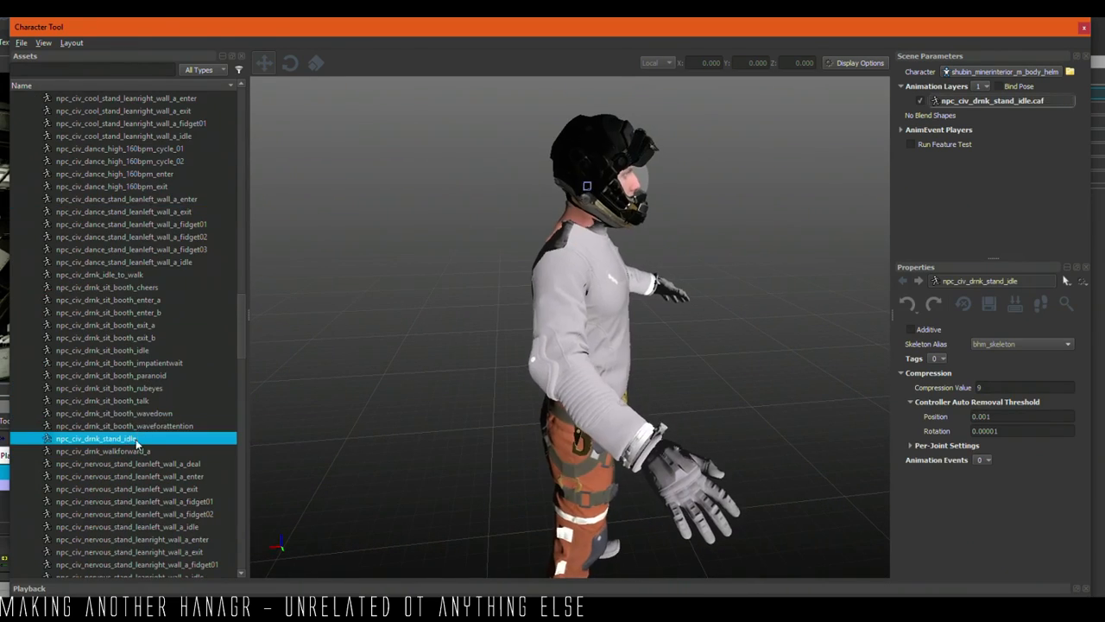
scroll(122, 310, "up", 6)
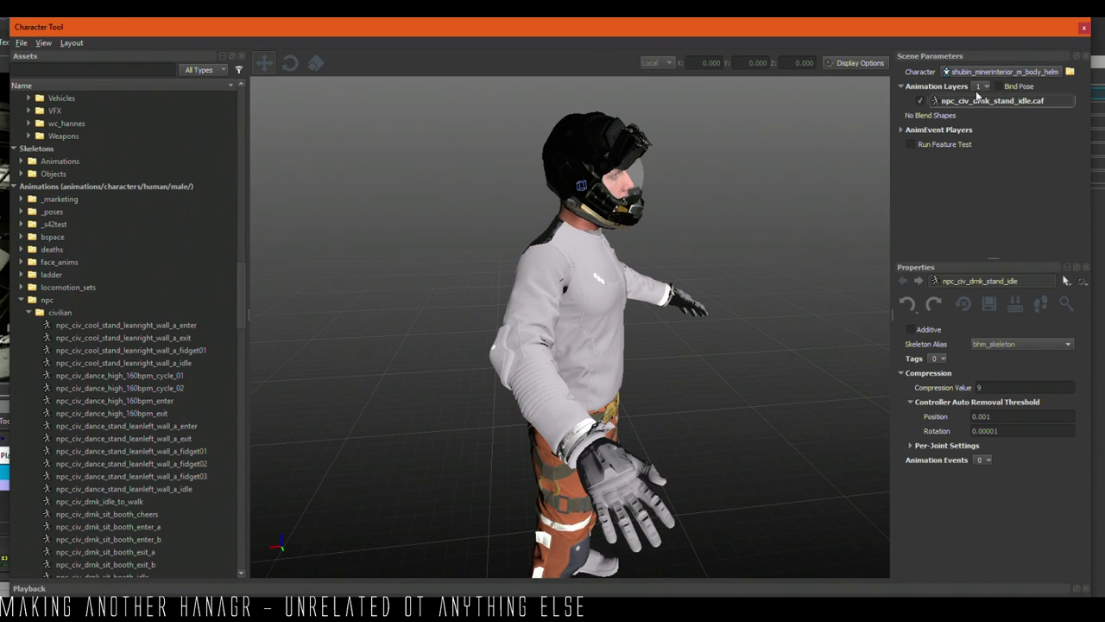
Step: Show the character's definition properties: bhm_skeleton.chr and six attachments
left_click(902, 129)
left_click(902, 128)
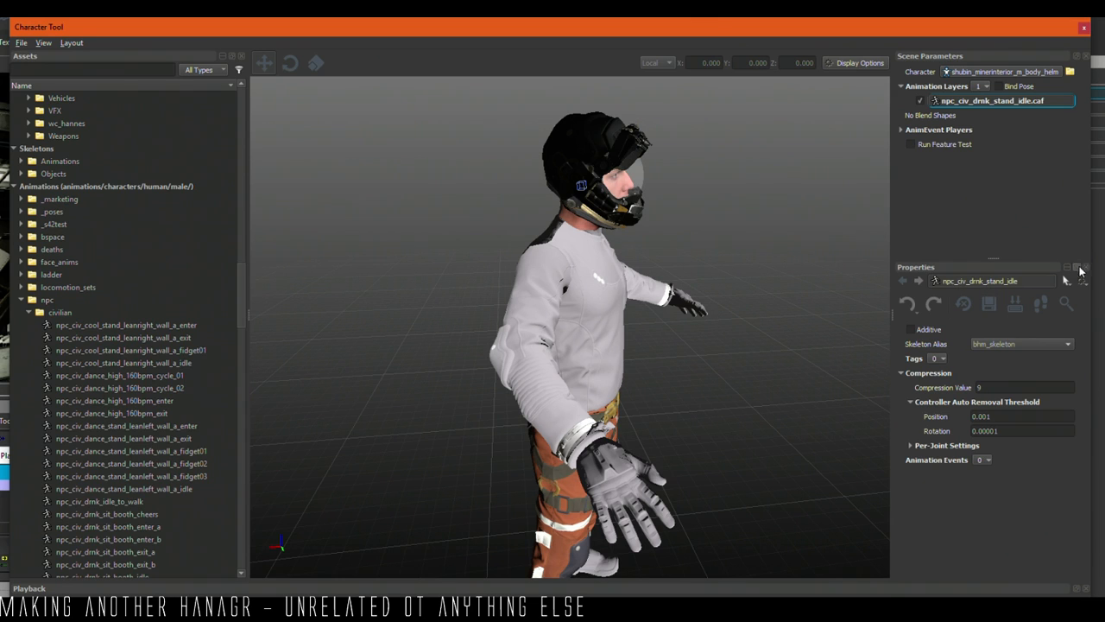
left_click(979, 71)
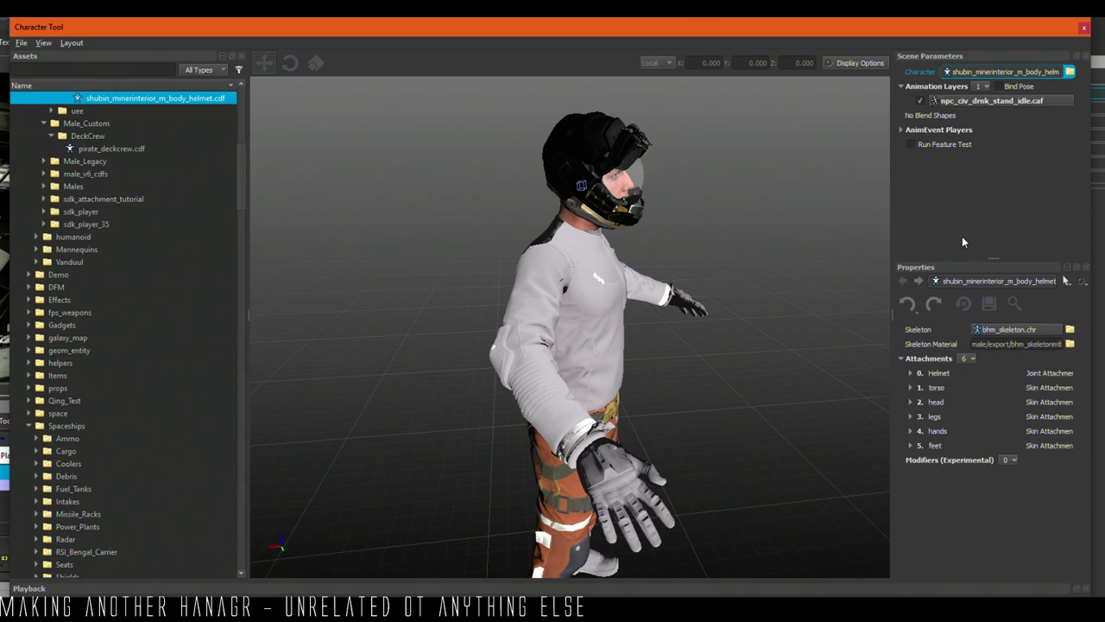
Step: Open the character's bhm_skeleton.chrparams from the Skeleton field and scroll through it
left_click(1005, 330)
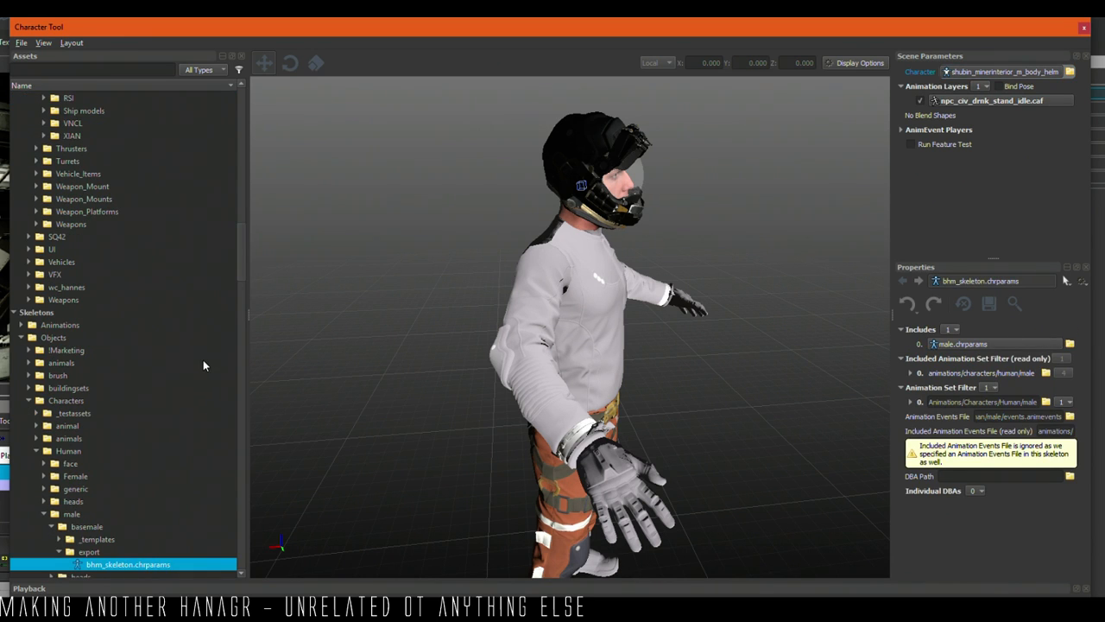
scroll(173, 369, "down", 6)
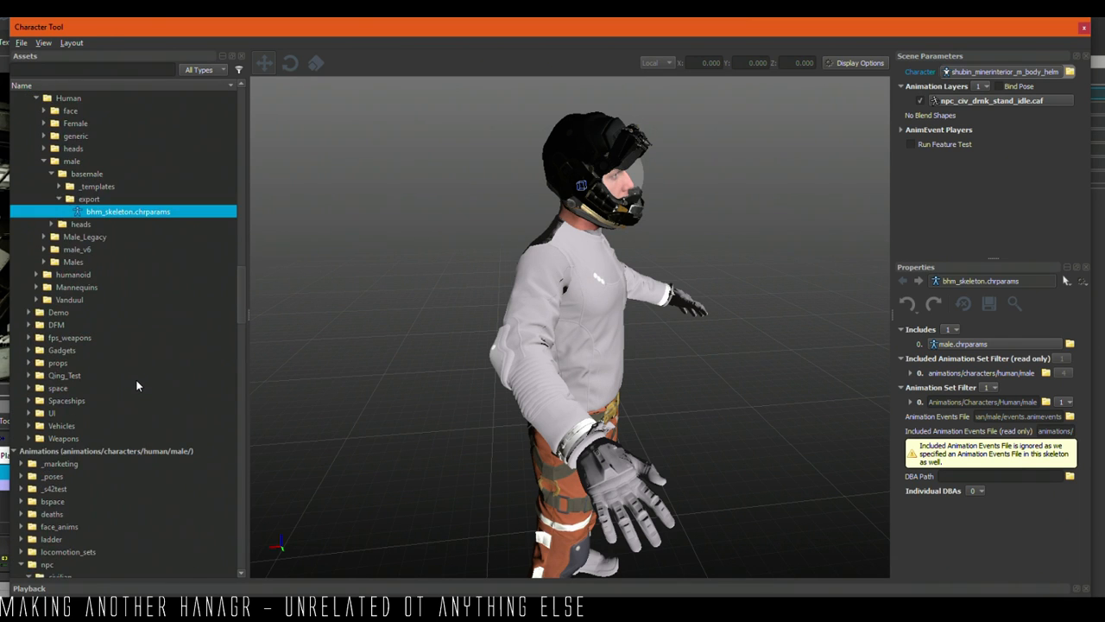
scroll(136, 386, "up", 5)
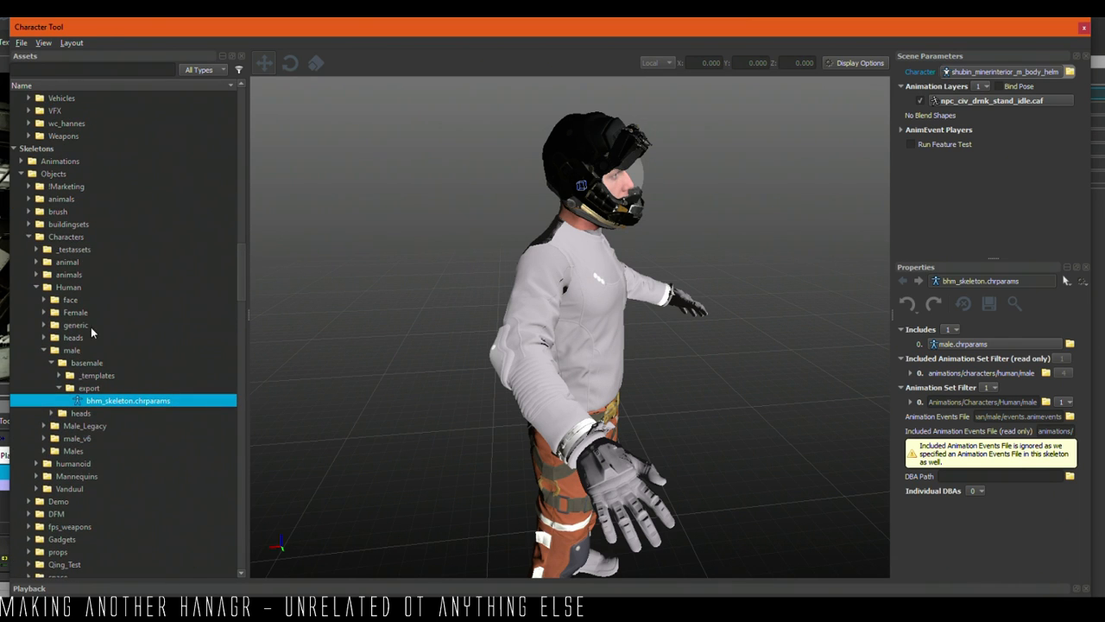
left_click(62, 388)
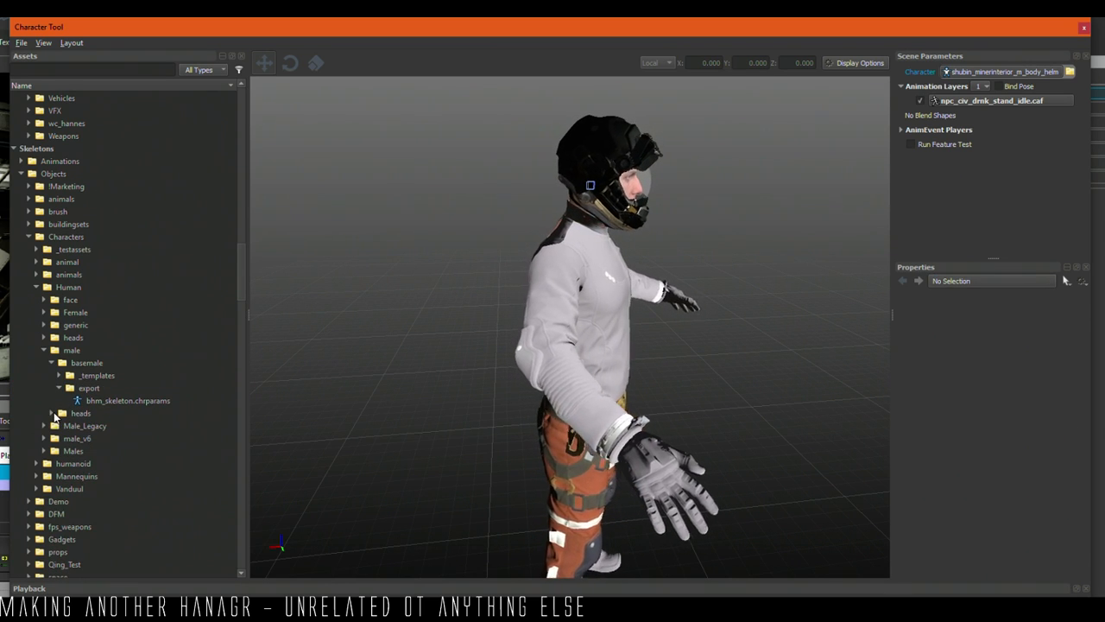
Step: Inspect the legacy bhm_skeleton.chrparams under Male_Legacy > basemale > export, then expand Bodies
left_click(44, 426)
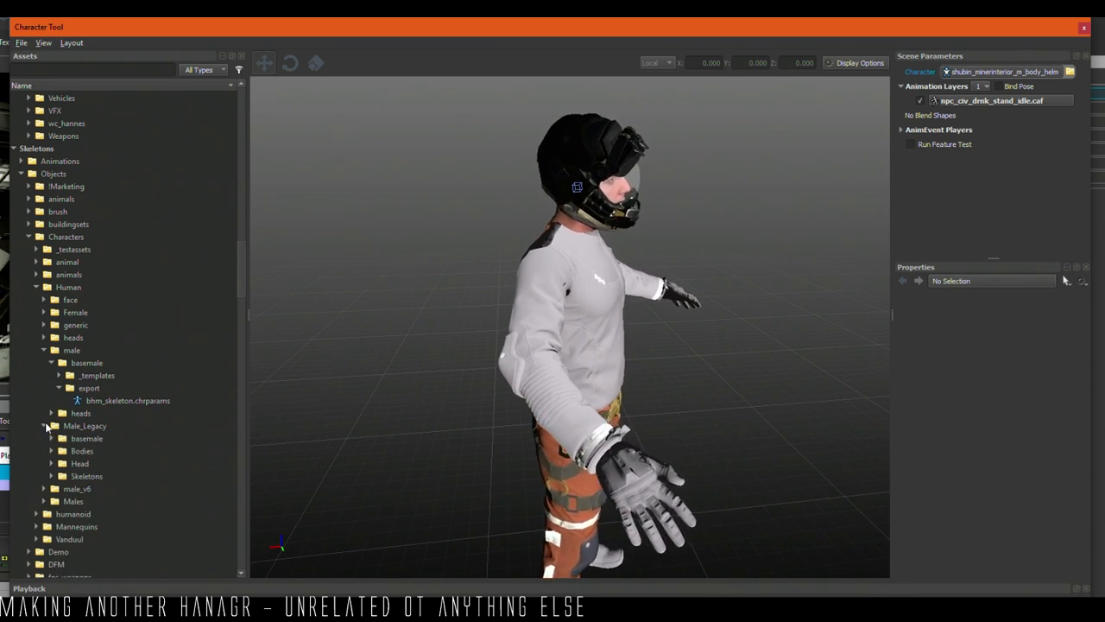
left_click(51, 438)
left_click(59, 451)
left_click(104, 464)
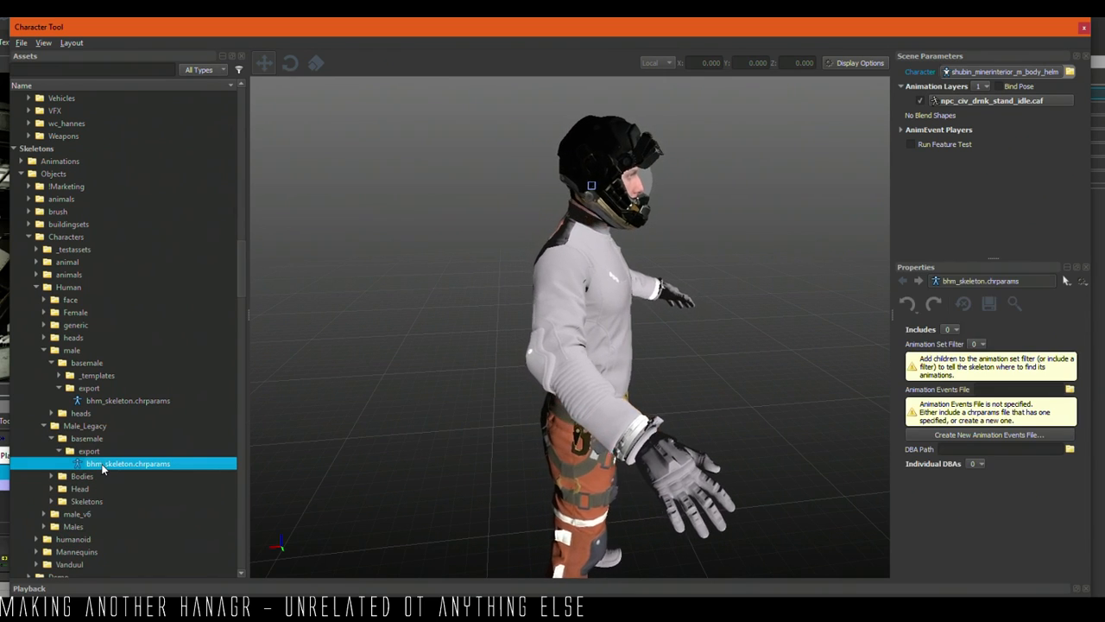
middle_click_drag(310, 430, 363, 394)
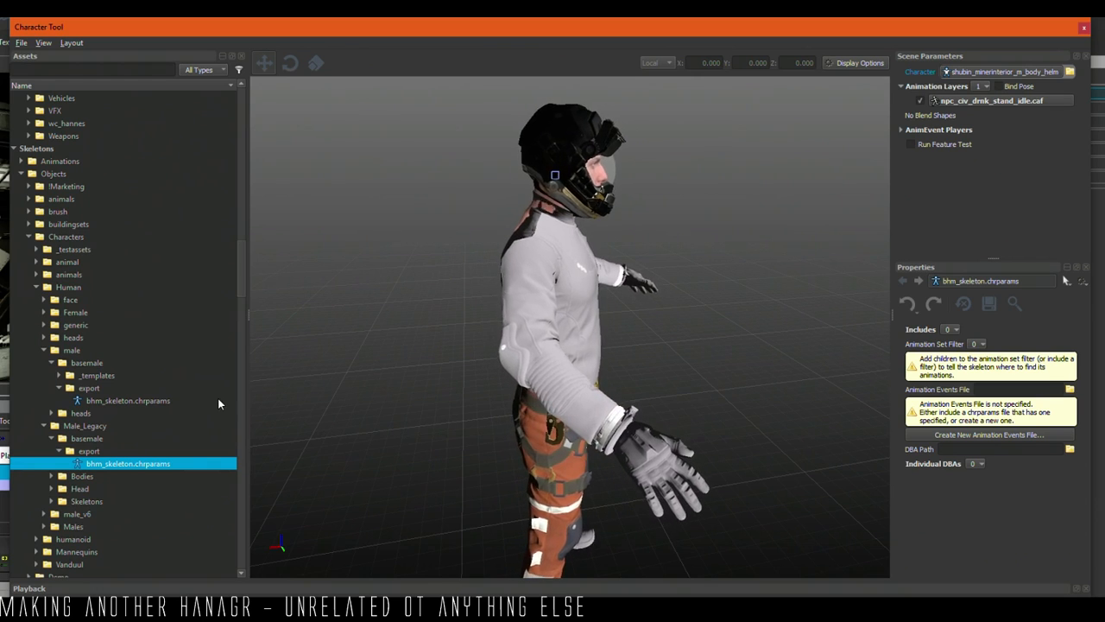
left_click(52, 476)
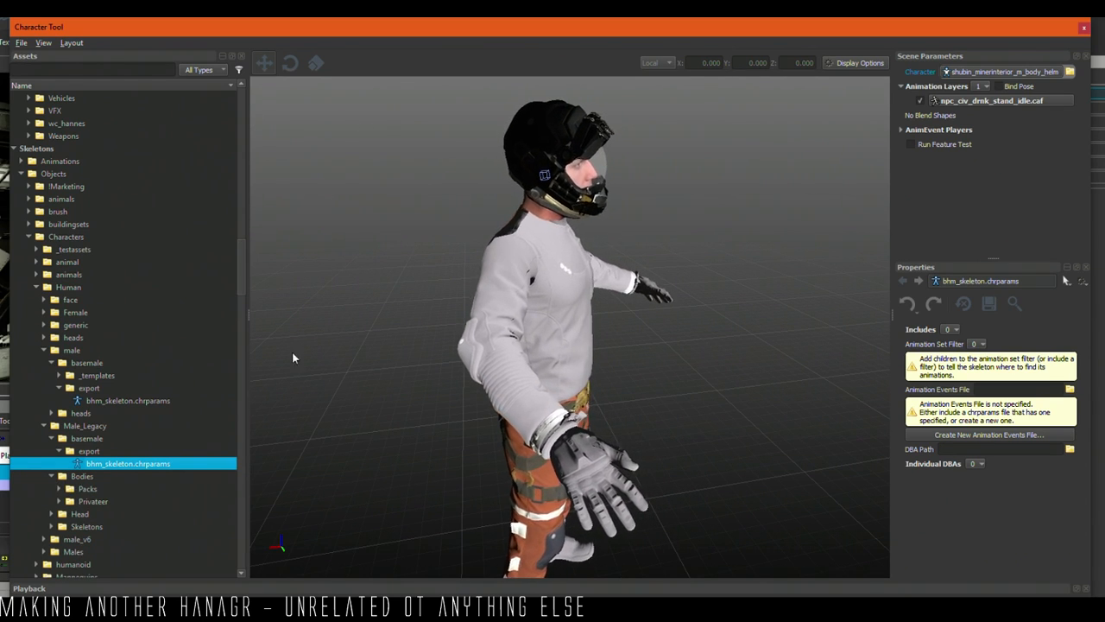
Step: Browse back up to the shubin helmet character and the shubin interior folder
scroll(135, 296, "down", 15)
scroll(132, 272, "up", 1)
left_click(132, 273)
scroll(130, 216, "up", 8)
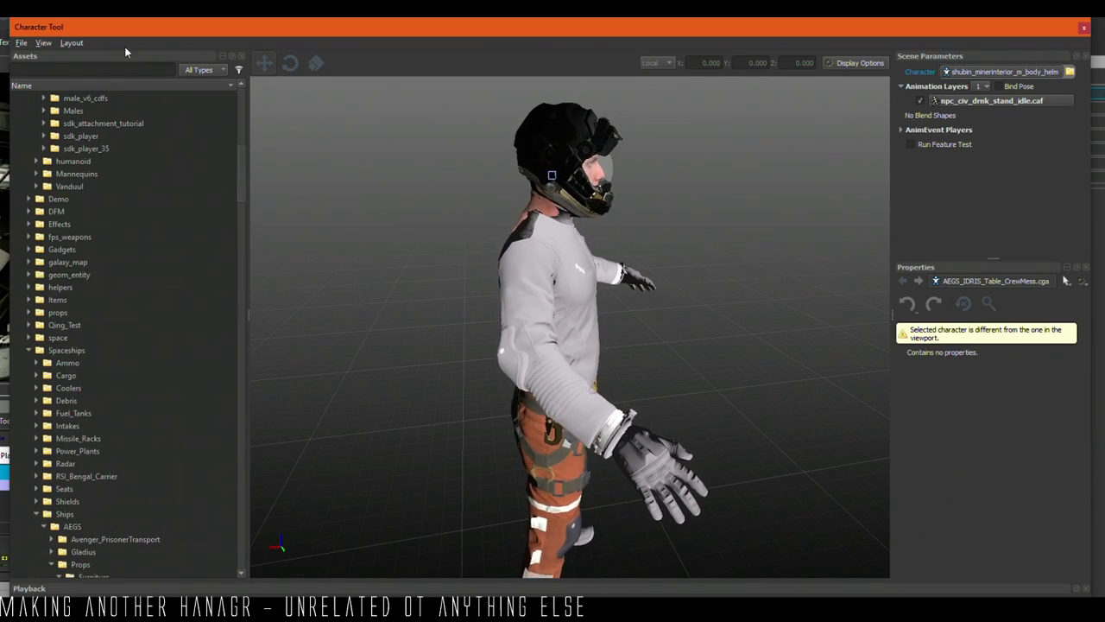
scroll(93, 100, "up", 6)
left_click(138, 249)
left_click(143, 223)
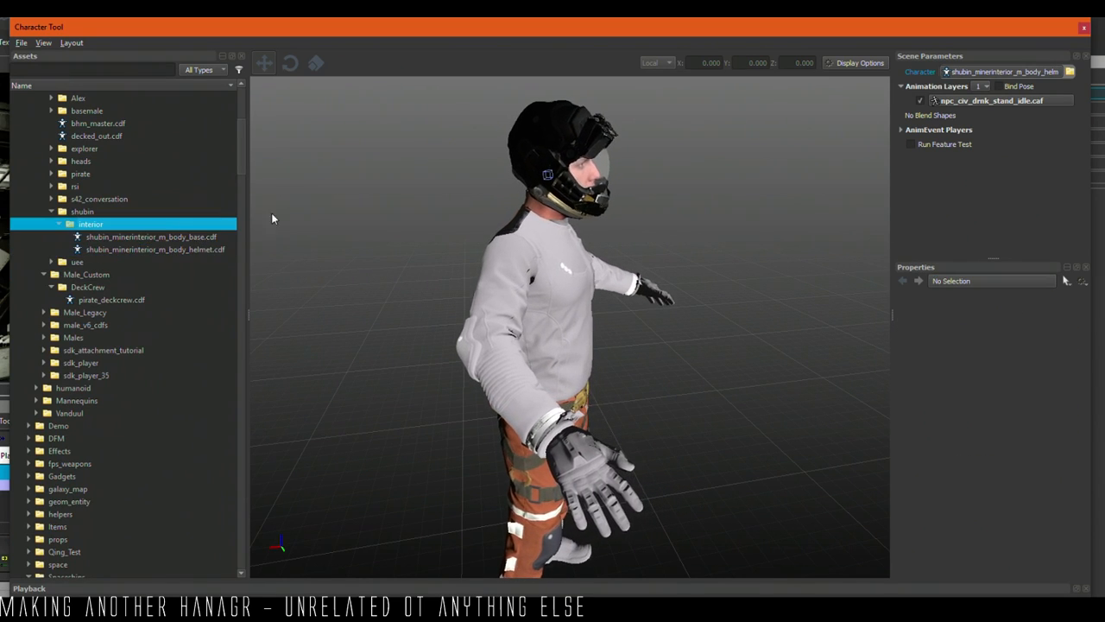
Step: Preview uee_light_m_outfit_new.cdf from the Alex folder, zooming in on the face
scroll(156, 222, "up", 7)
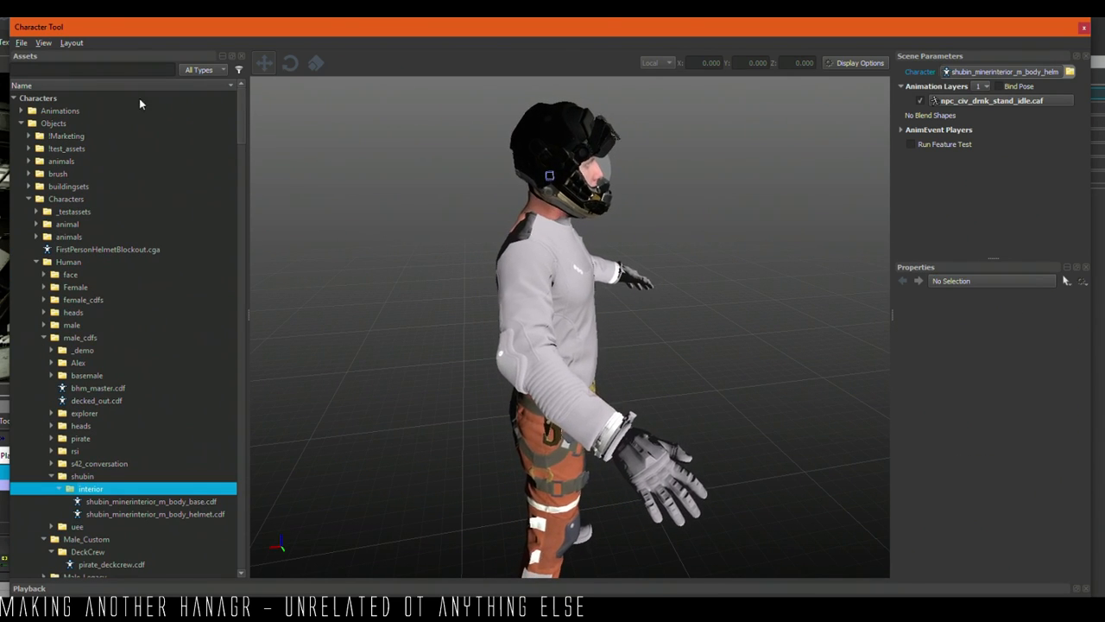
left_click(86, 388)
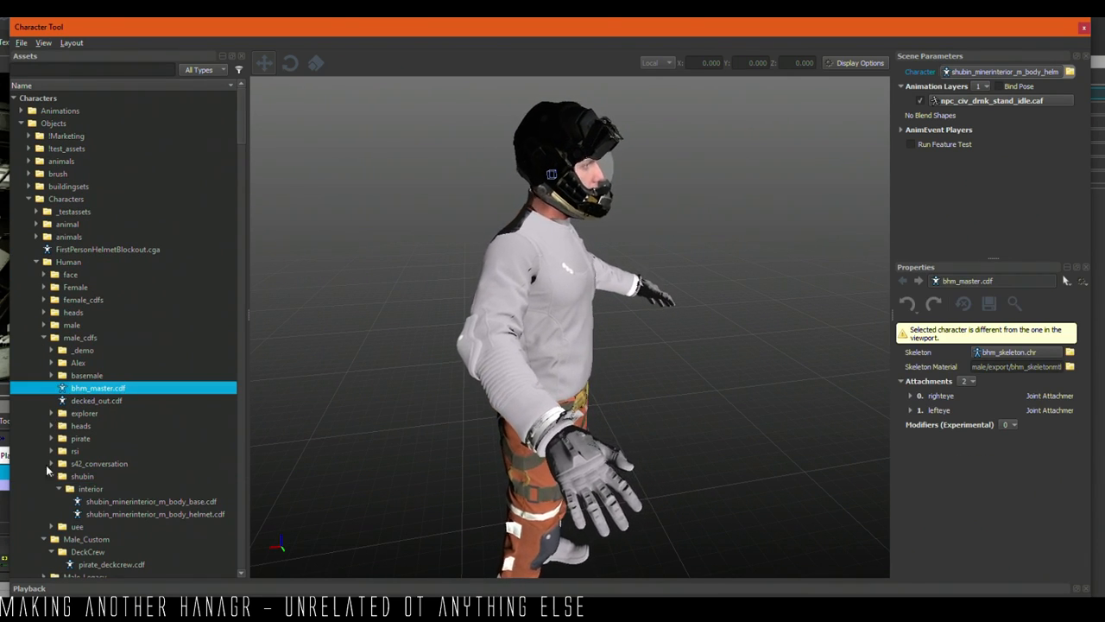
left_click(52, 479)
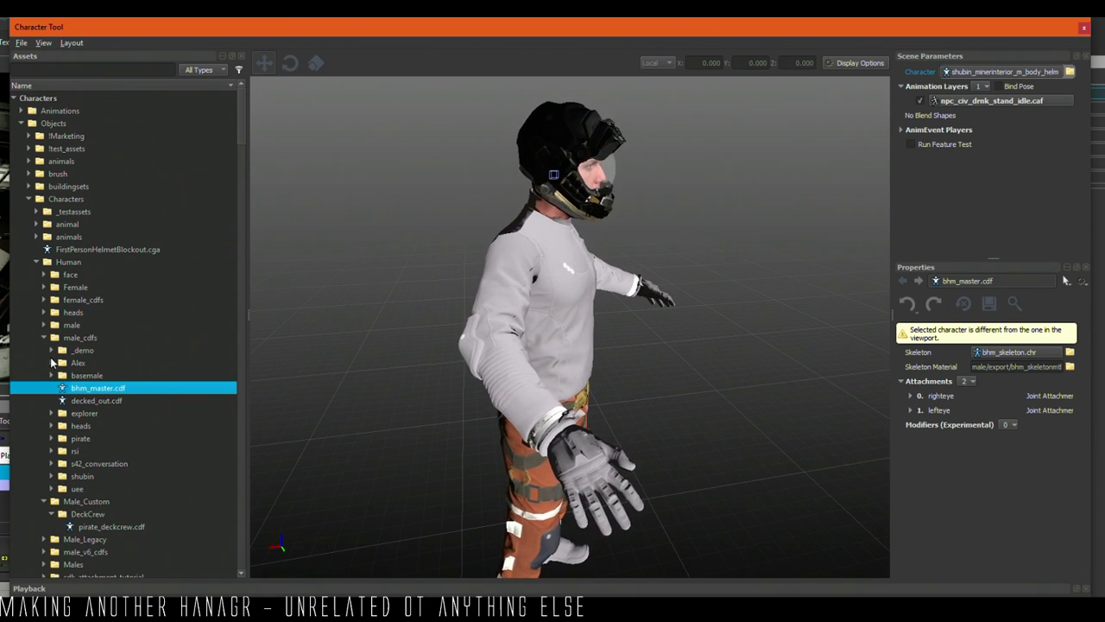
left_click(52, 363)
left_click(90, 375)
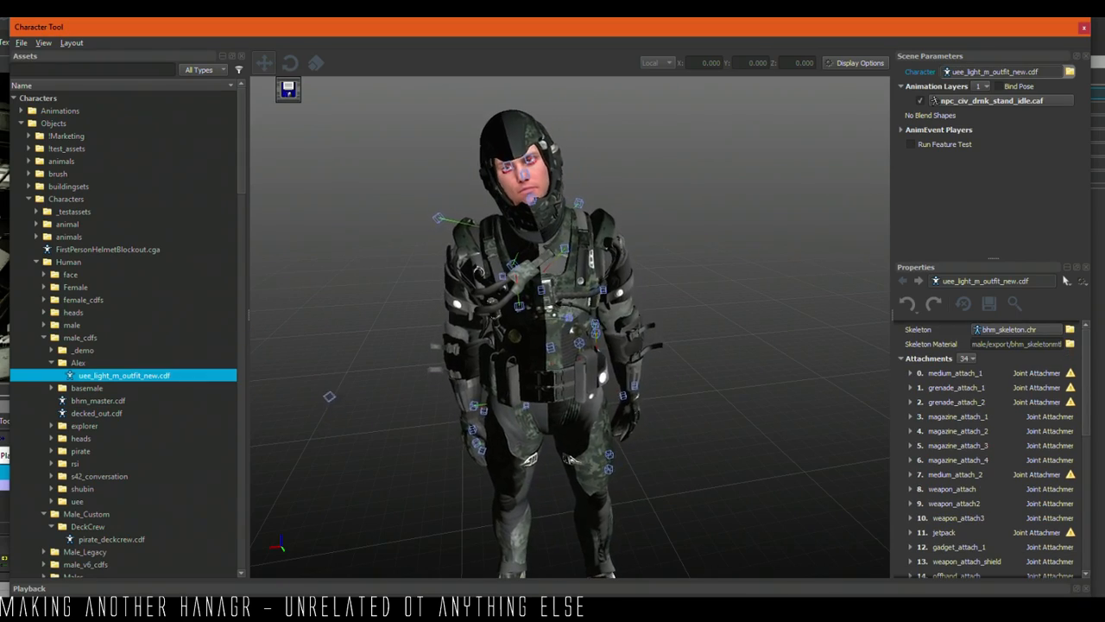
scroll(571, 329, "up", 3)
right_click_drag(570, 329, 546, 263)
scroll(571, 329, "up", 4)
scroll(571, 329, "down", 5)
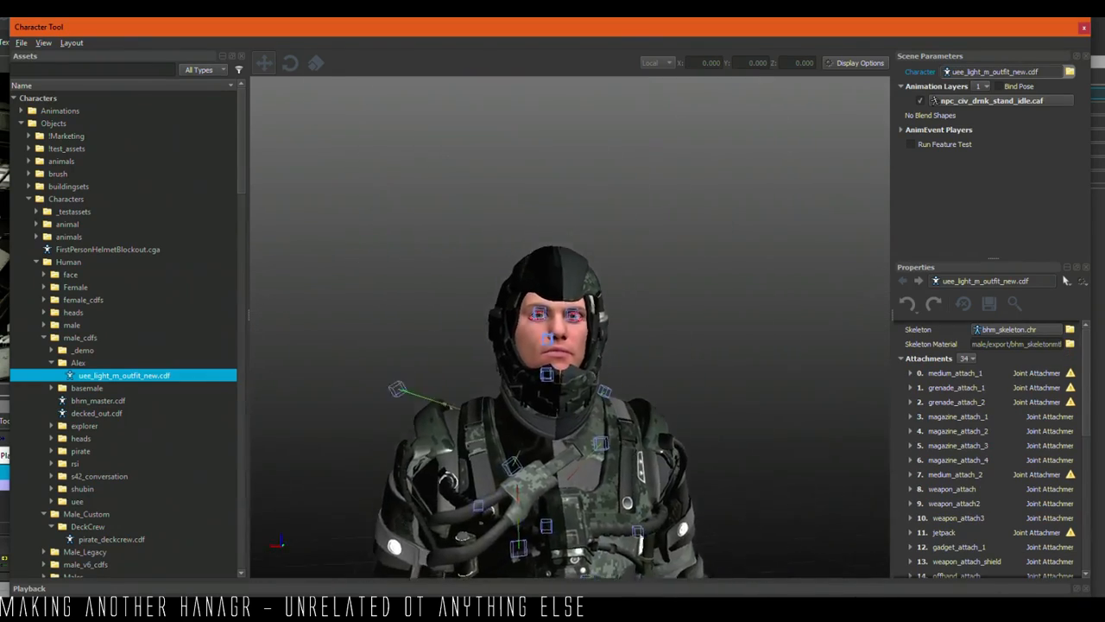
scroll(570, 329, "up", 4)
scroll(570, 329, "down", 8)
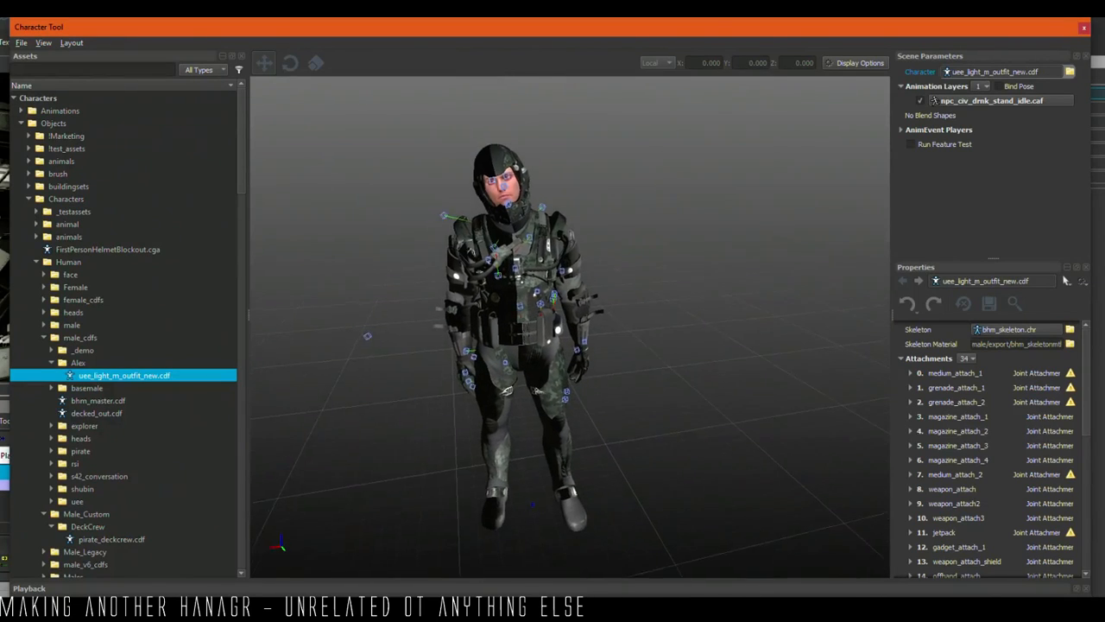
scroll(369, 242, "up", 1)
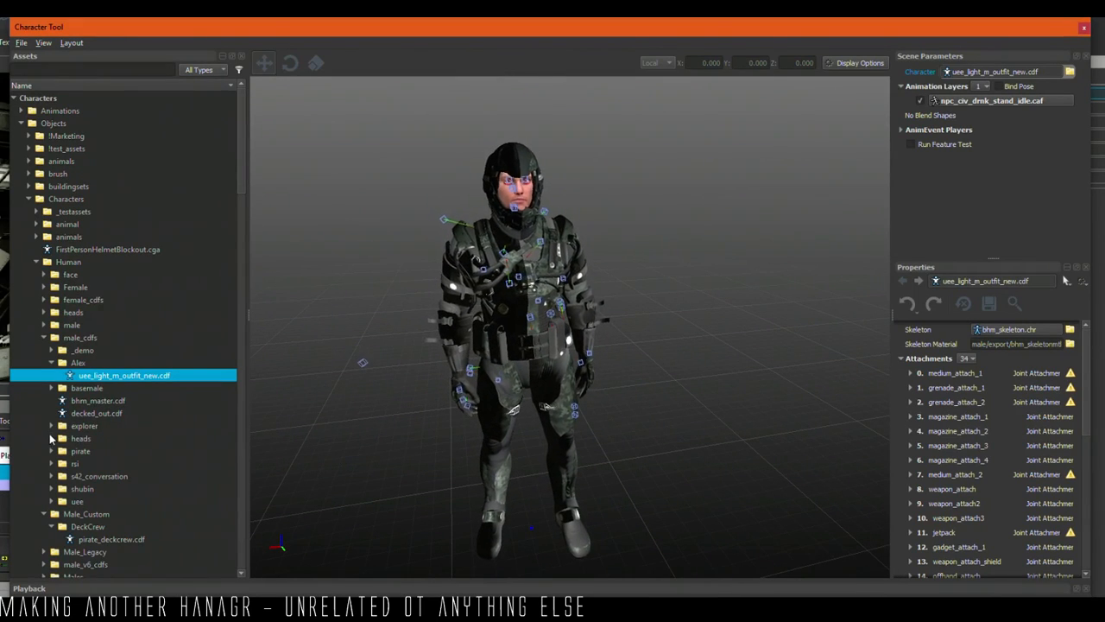
Step: Preview explorer > uee_explorer_m_outfit_base.cdf, then close the Character Tool
left_click(51, 426)
left_click(86, 440)
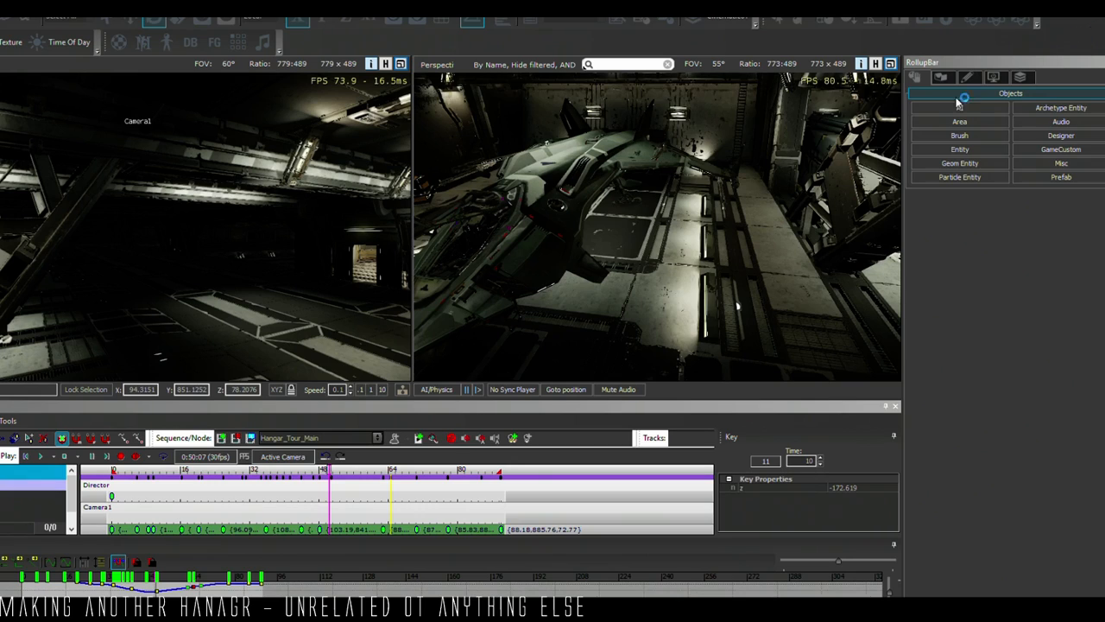
right_click_drag(639, 262, 643, 244)
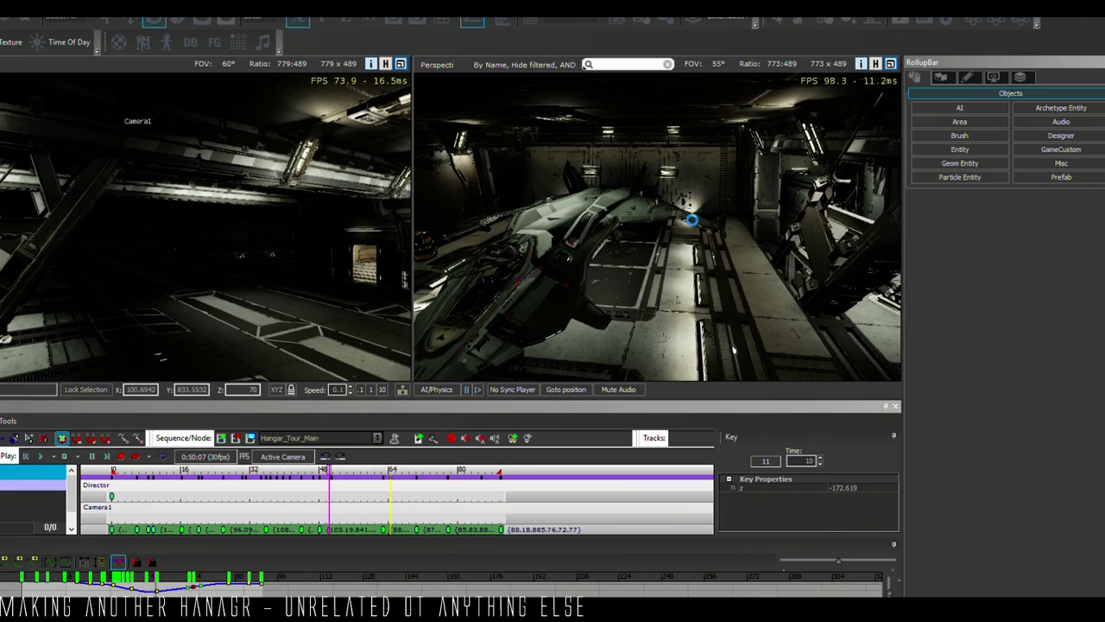
Step: List Geom Entities, open the Characters folder, and fly the camera into the side corridor
left_click(960, 163)
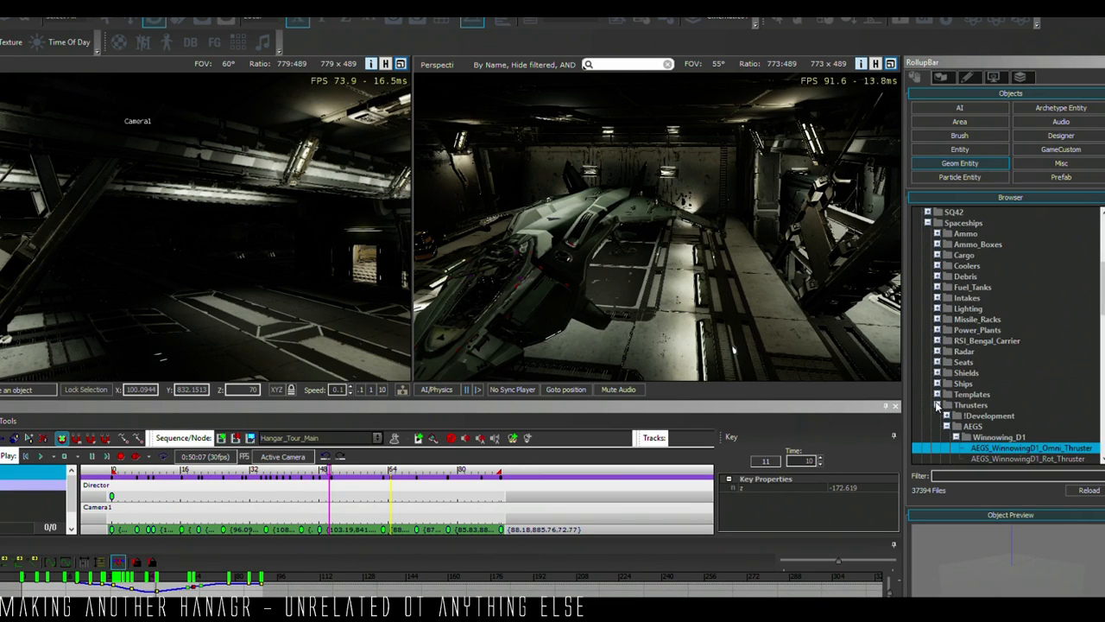
left_click(939, 406)
left_click(927, 223)
scroll(942, 335, "up", 2)
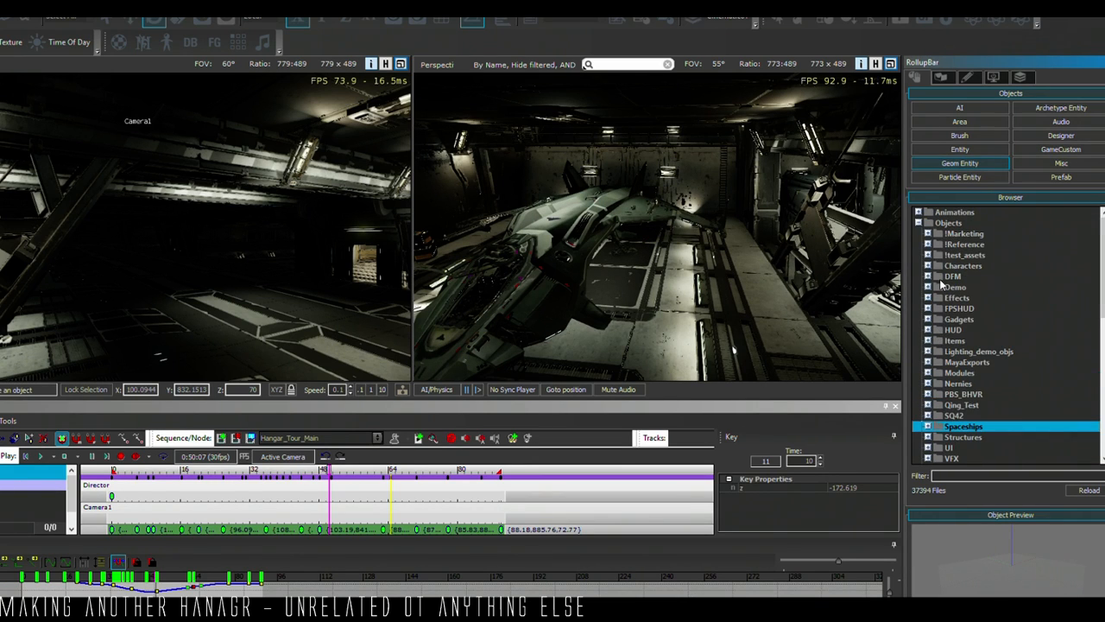
left_click(928, 266)
key("w")
right_click_drag(787, 303, 805, 282)
key("w")
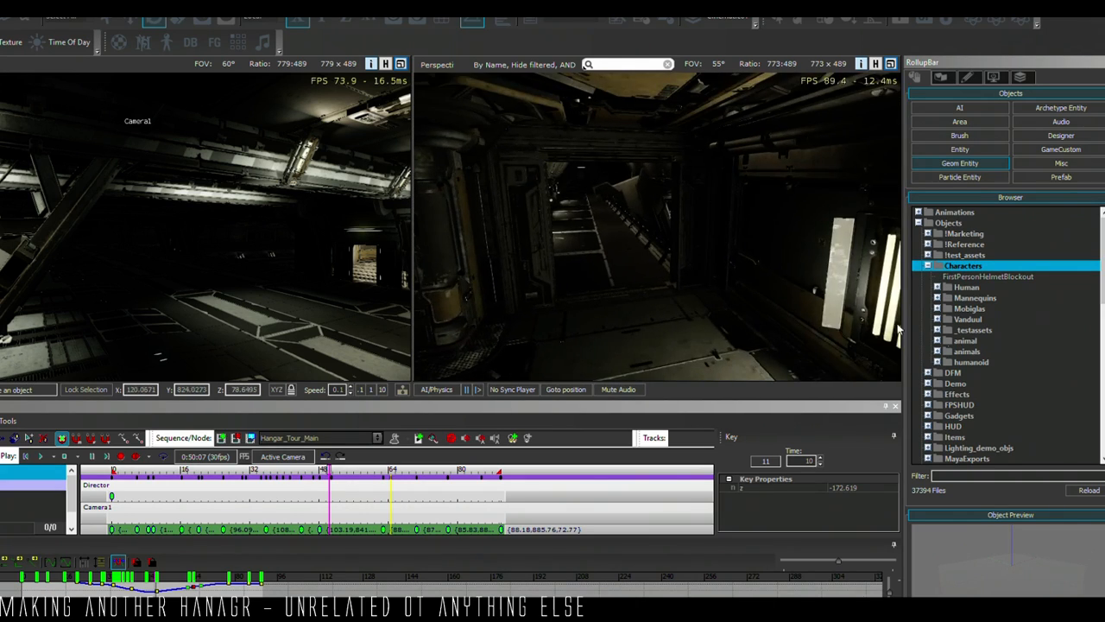
middle_click_drag(900, 328, 892, 259)
Step: Place uee_explorer_m_outfit_base from Human > male_cdfs > explorer in the corridor
left_click(937, 287)
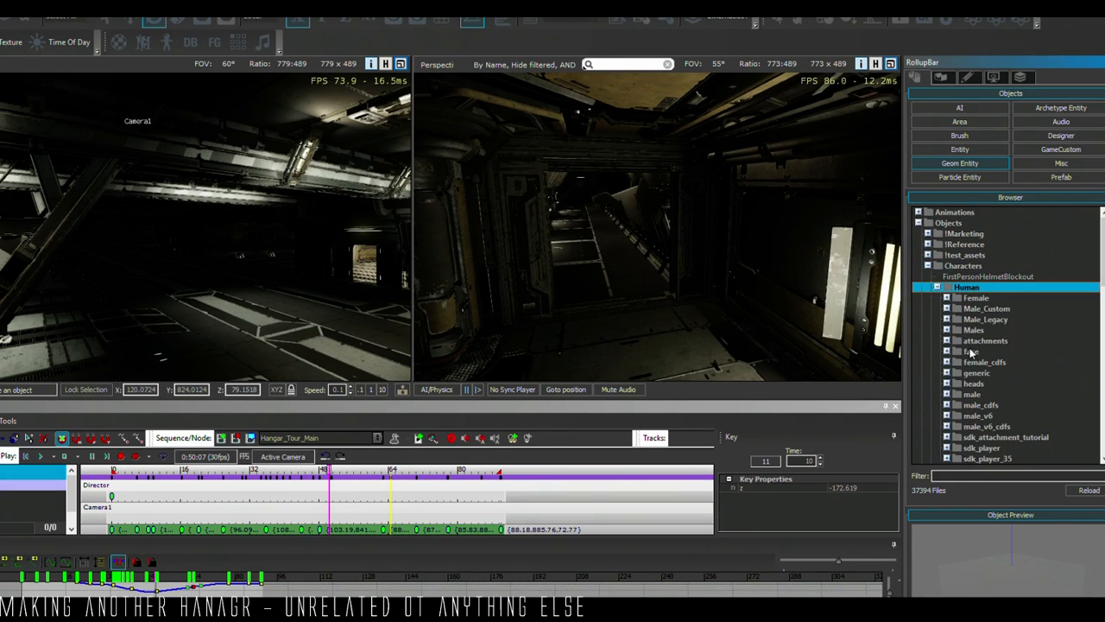
left_click(946, 405)
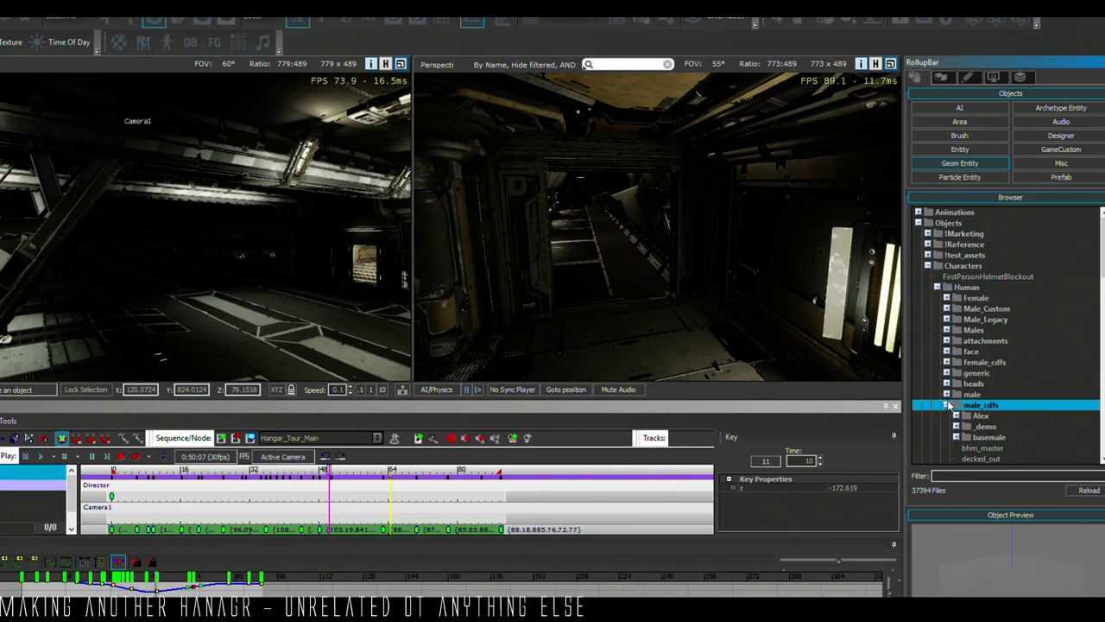
scroll(965, 345, "down", 3)
left_click(955, 372)
left_click(995, 384)
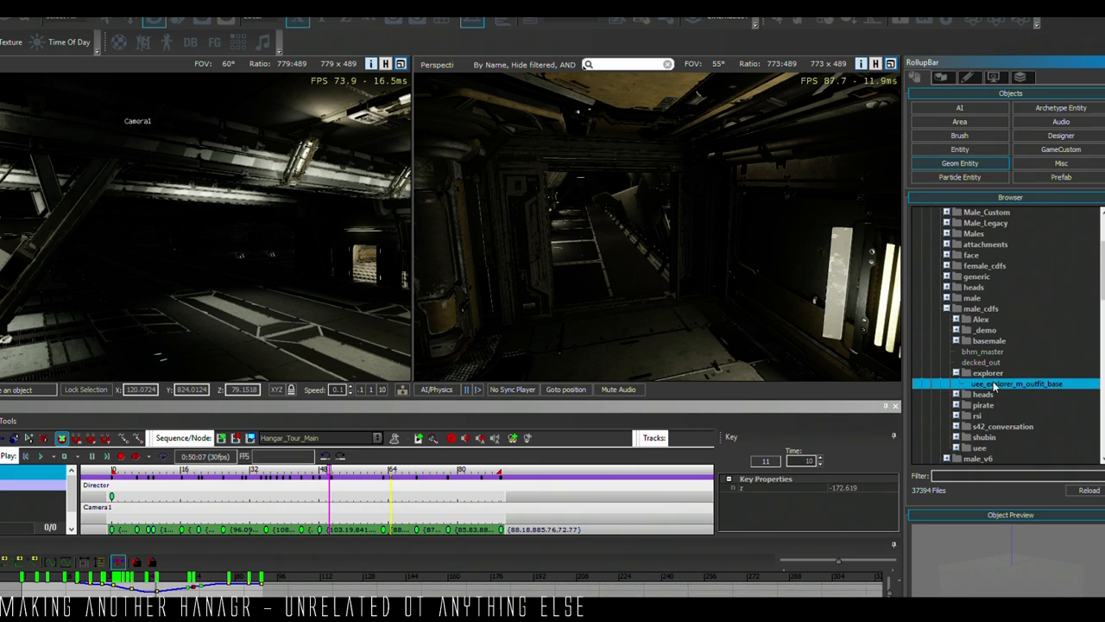
left_click(669, 345)
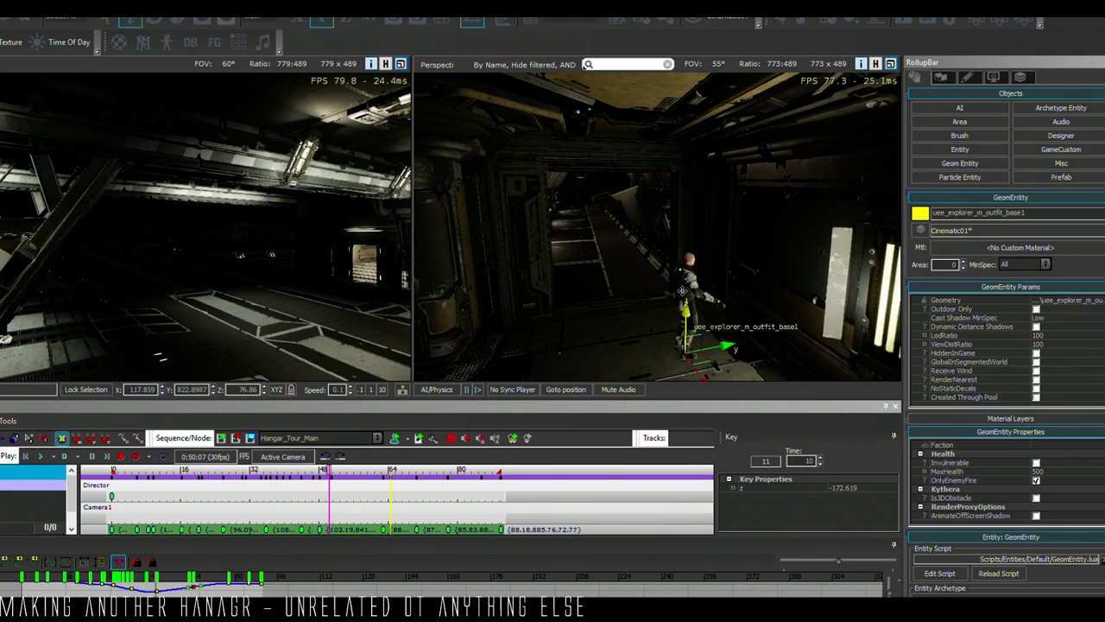
Step: Scrub the sequence back, aim the view down the corridor, and select the explorer character
right_click_drag(669, 345, 737, 284)
left_click_drag(179, 472, 150, 471)
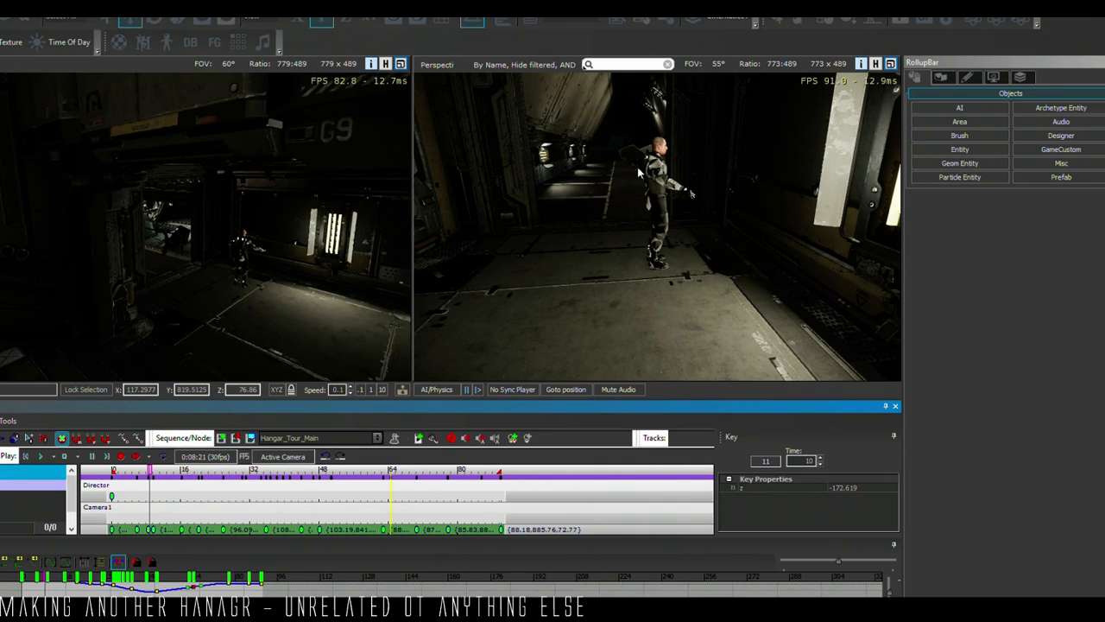
right_click_drag(639, 173, 664, 177)
left_click(890, 63)
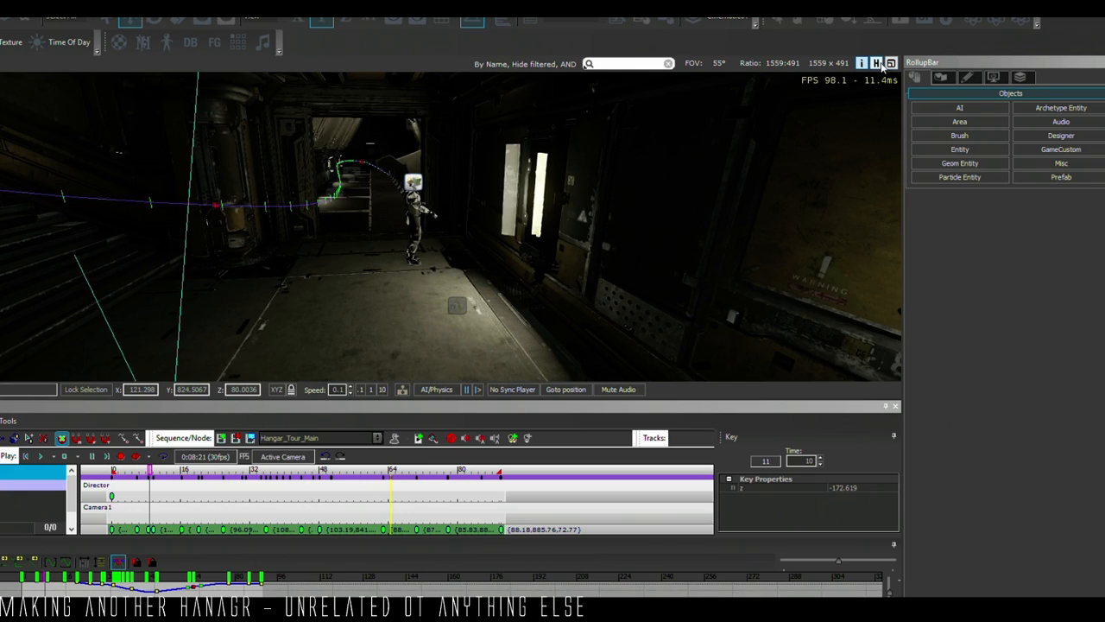
left_click(890, 63)
left_click(662, 184)
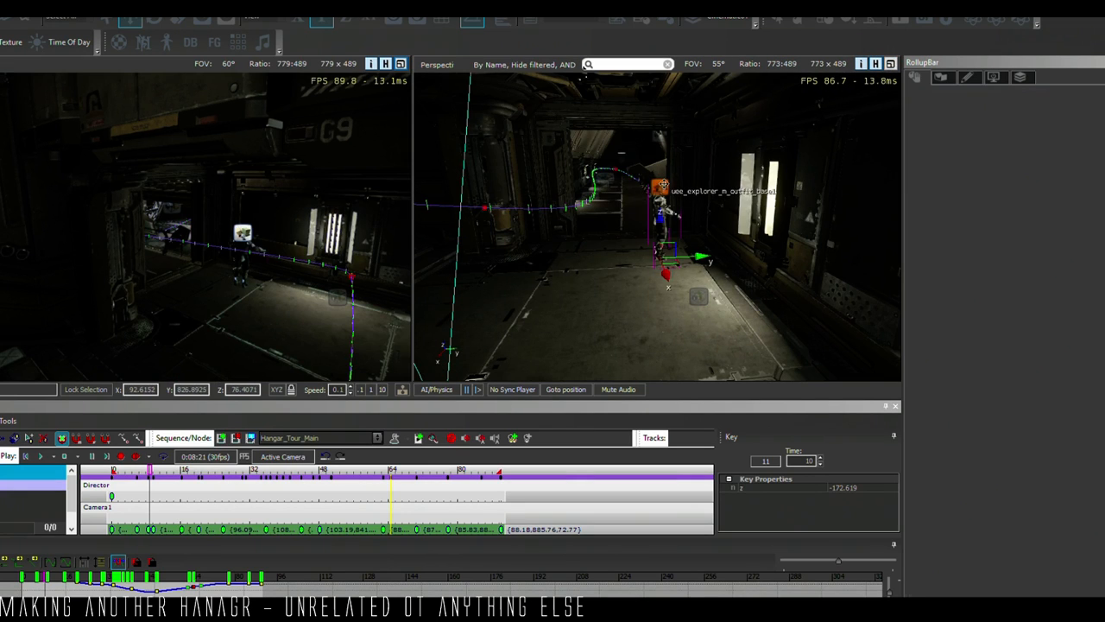
Step: Set the character's LodRatio to 0 and slide it along the corridor floor
left_click(1060, 331)
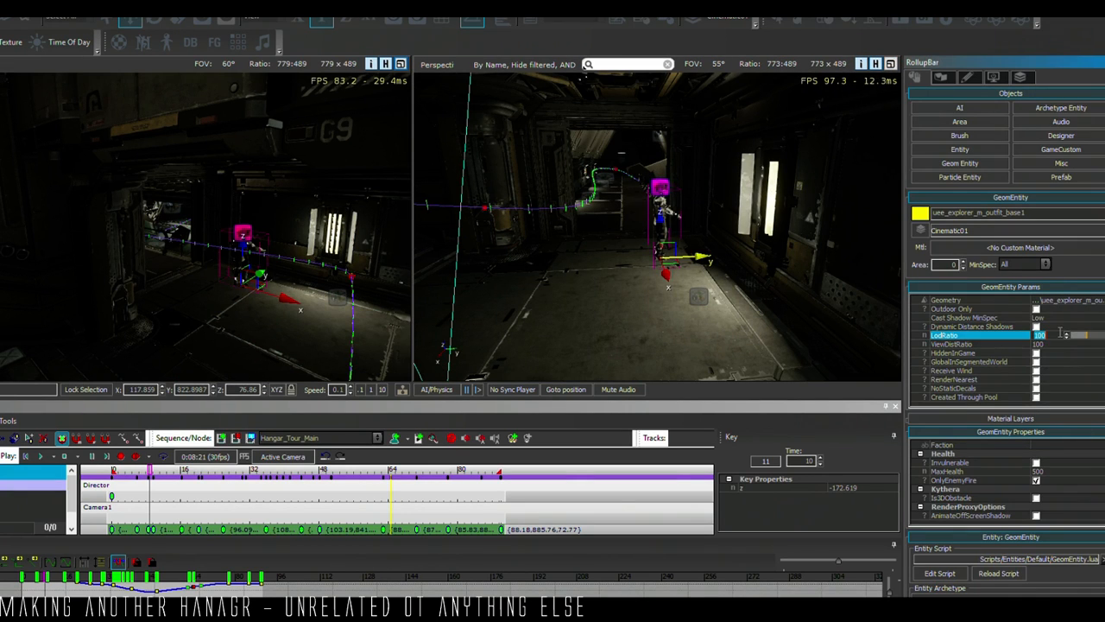
type("0")
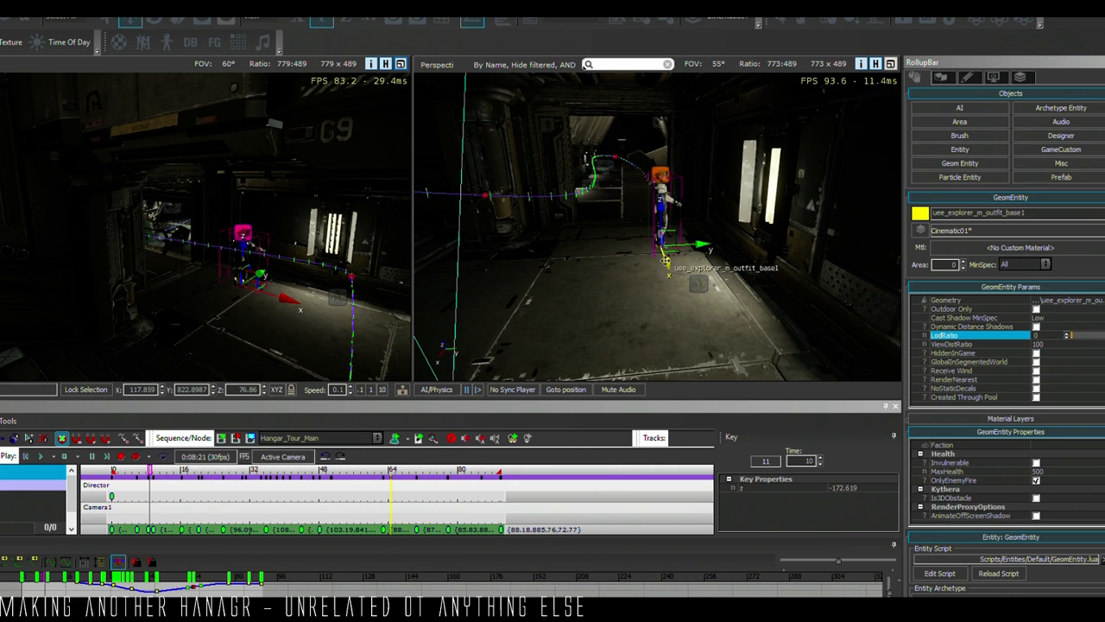
right_click_drag(692, 343, 699, 367)
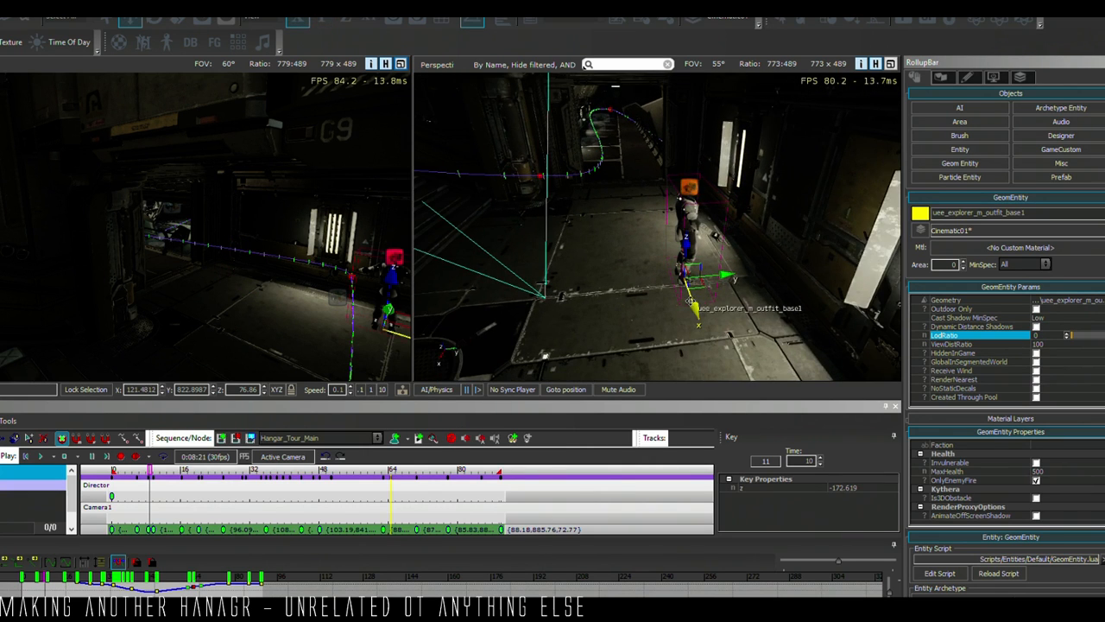
left_click_drag(695, 305, 711, 354)
right_click_drag(711, 353, 713, 218)
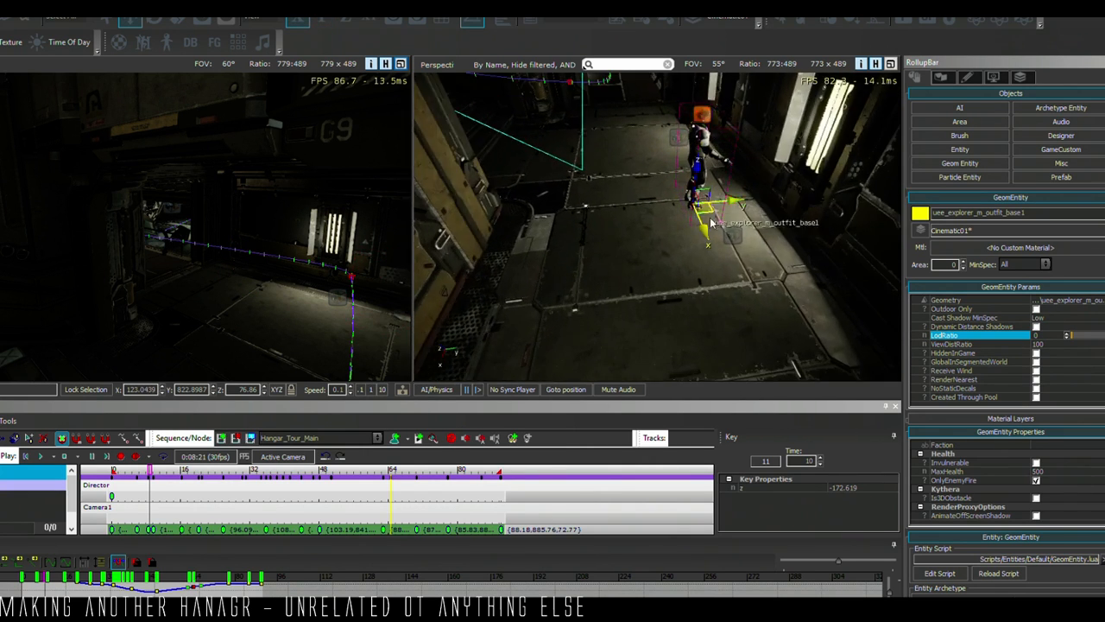
left_click_drag(712, 206, 645, 208)
Step: Rotate the character, save with Ctrl+S, and nudge it left across the floor
key("2")
scroll(632, 261, "up", 3)
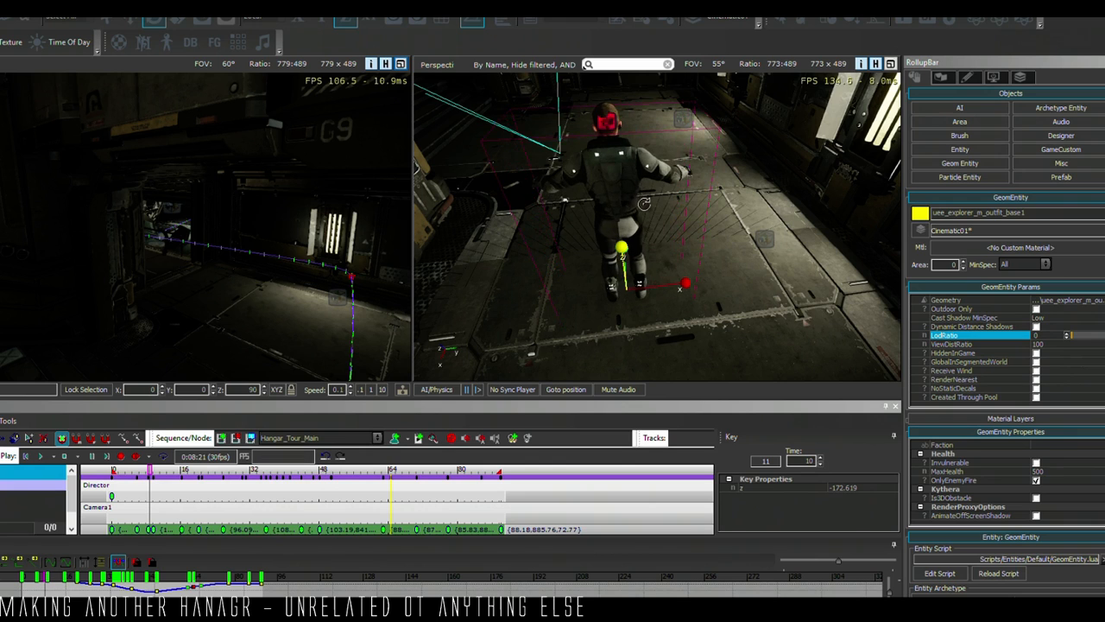
key("1")
right_click_drag(644, 207, 623, 291)
key("w")
key("ctrl+s")
key("s")
left_click_drag(618, 294, 600, 298)
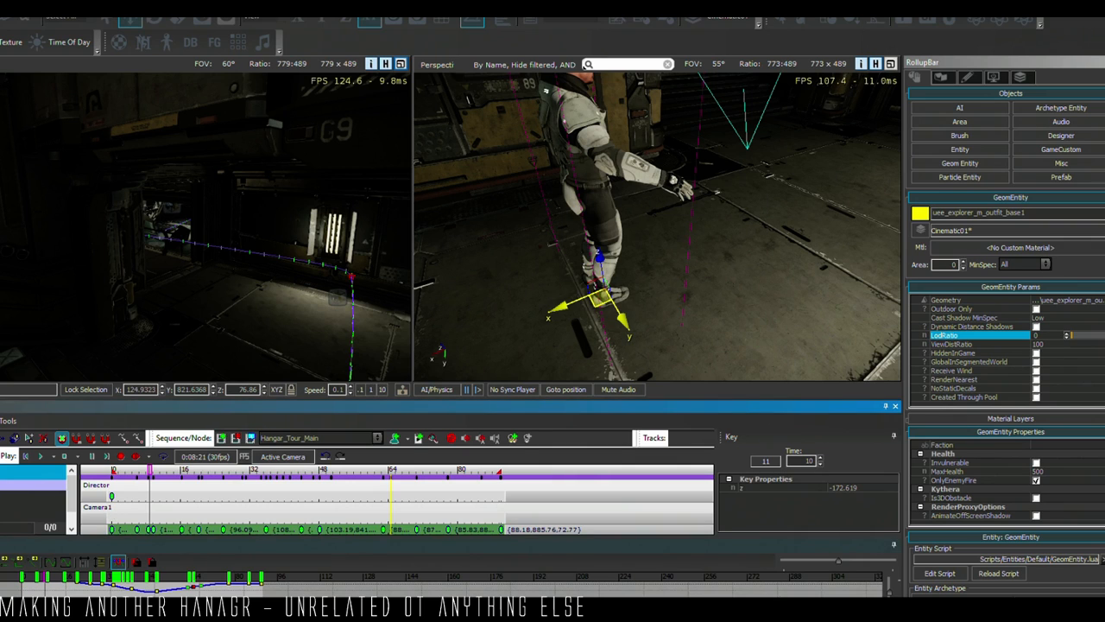
Step: Collapse the Director and Camera1 tracks in Track View
left_click(2, 549)
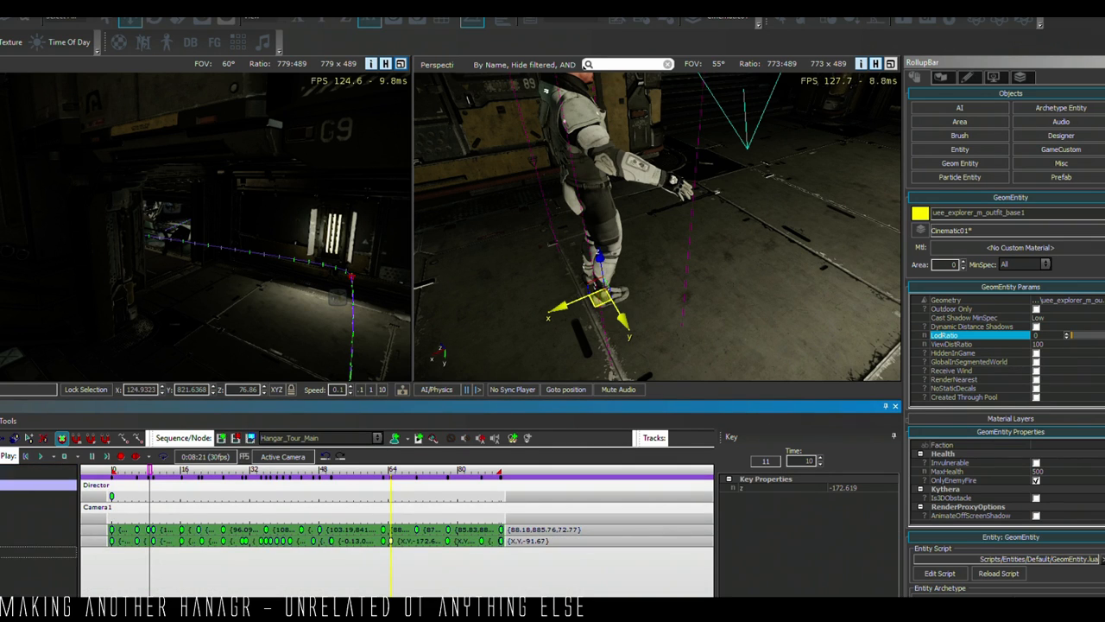
left_click(2, 485)
left_click(1, 495)
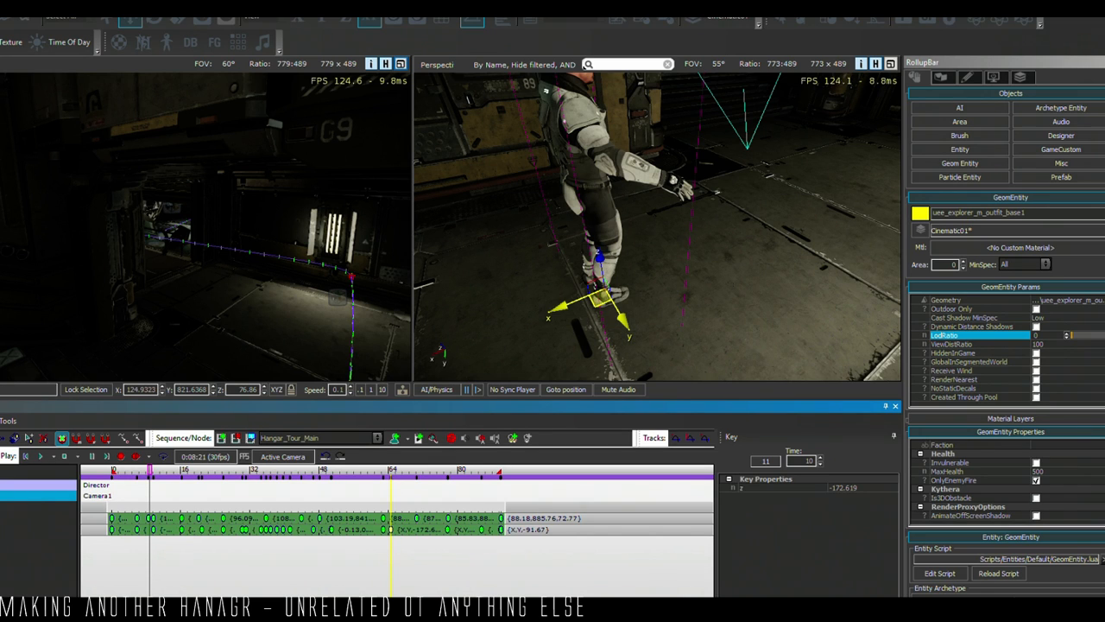
left_click(1, 496)
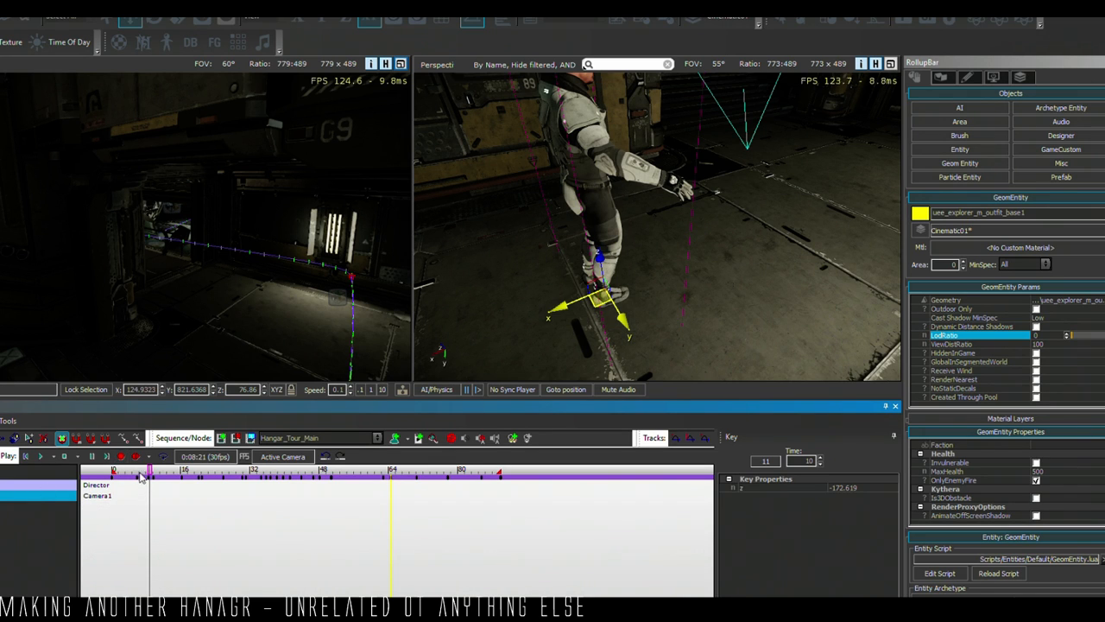
Step: Add the selected explorer character to the sequence as a node
right_click(4, 551)
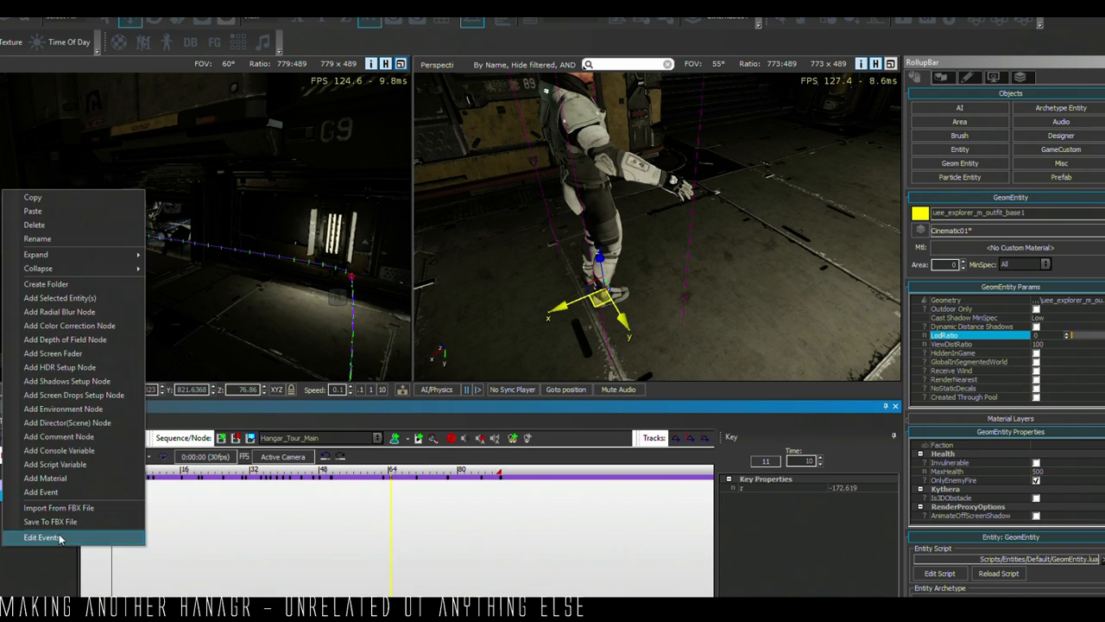
left_click(93, 298)
left_click(22, 507)
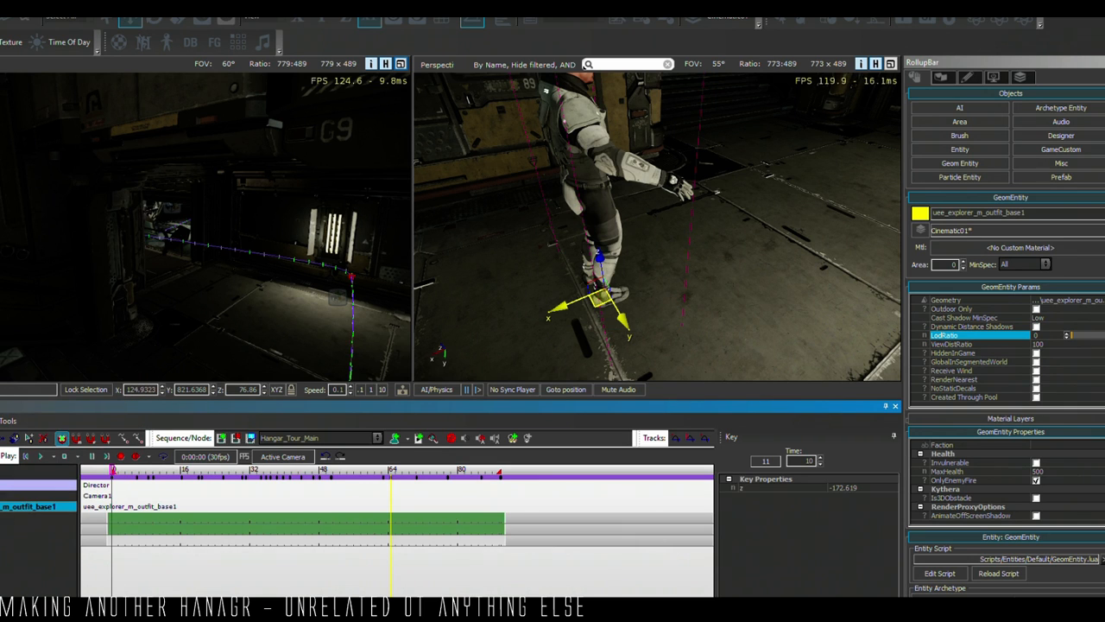
Step: Give the character node an Animation track with a key at its start, opening the animation browser
right_click(22, 514)
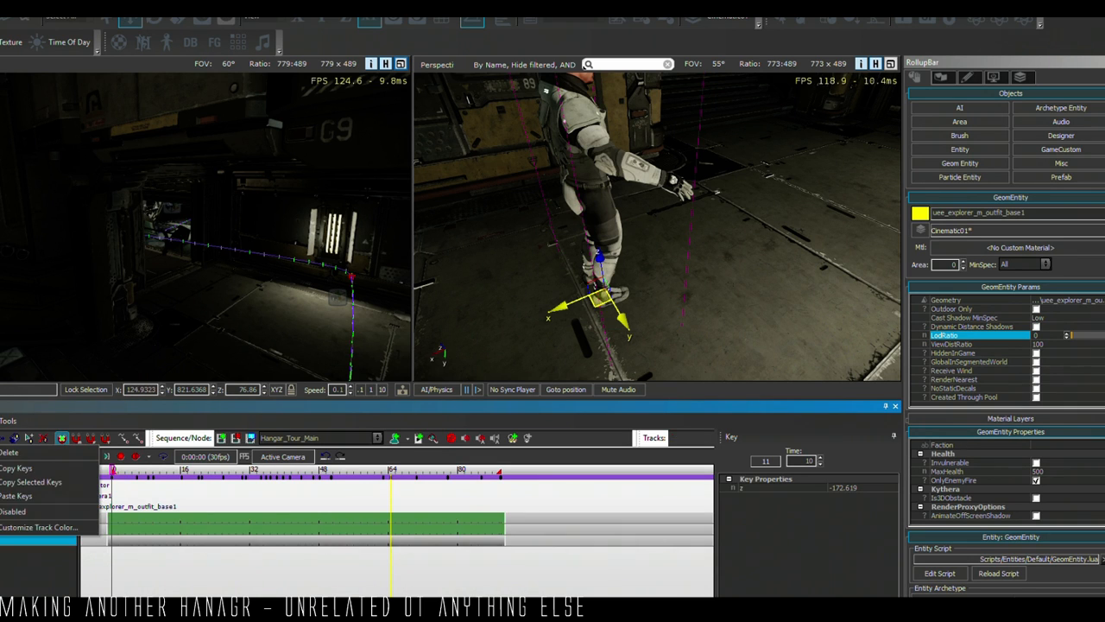
key("Escape")
right_click(22, 503)
mouse_move(40, 423)
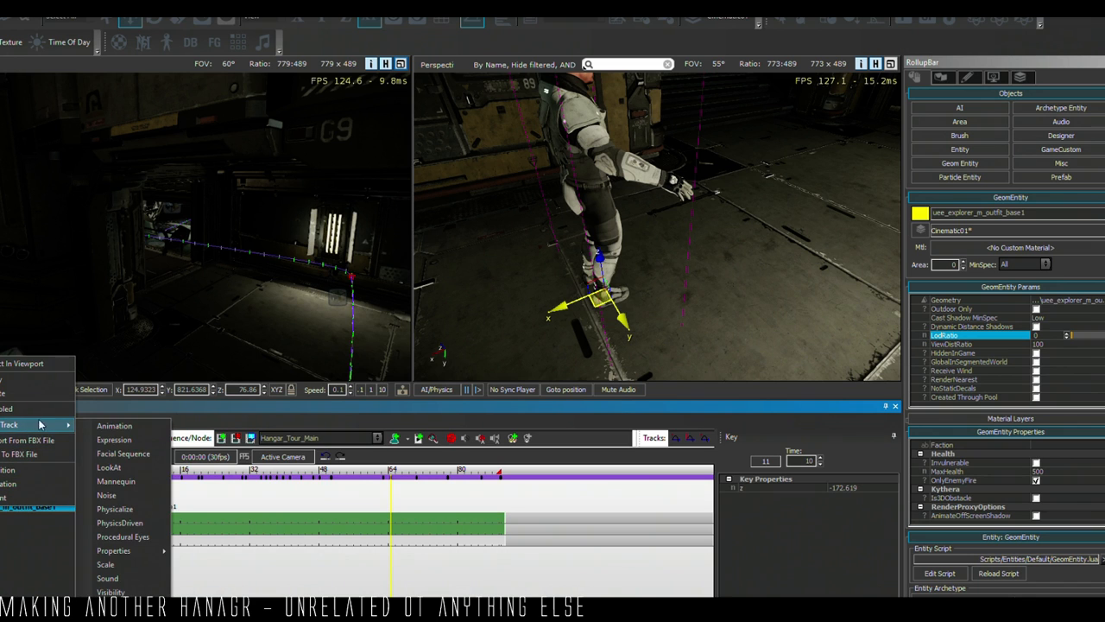
left_click(128, 421)
scroll(588, 259, "down", 5)
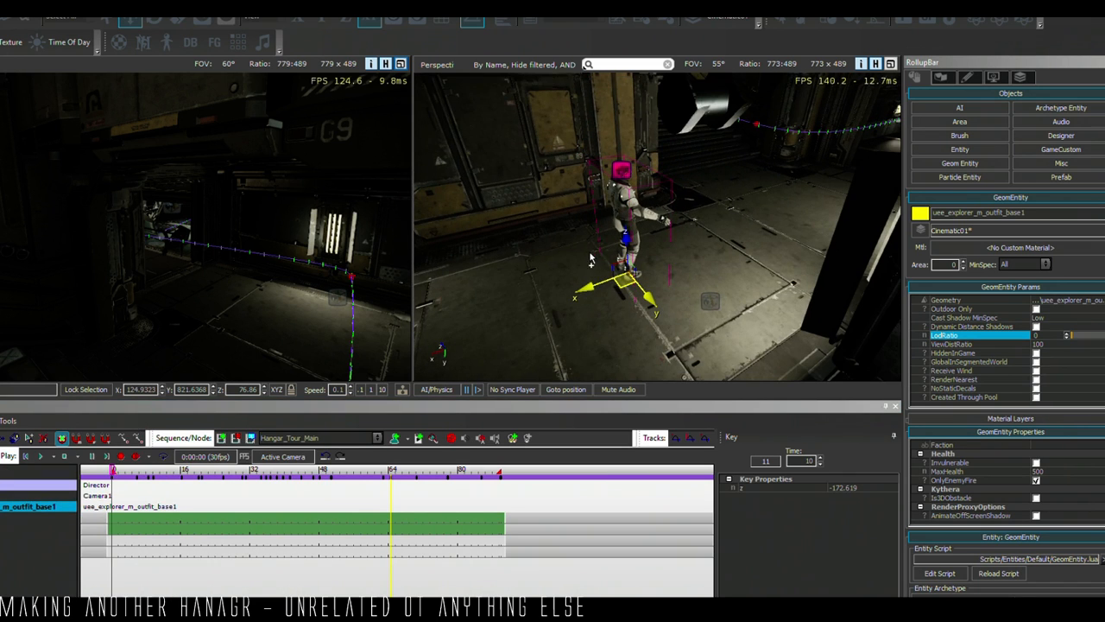
right_click_drag(592, 301, 591, 311)
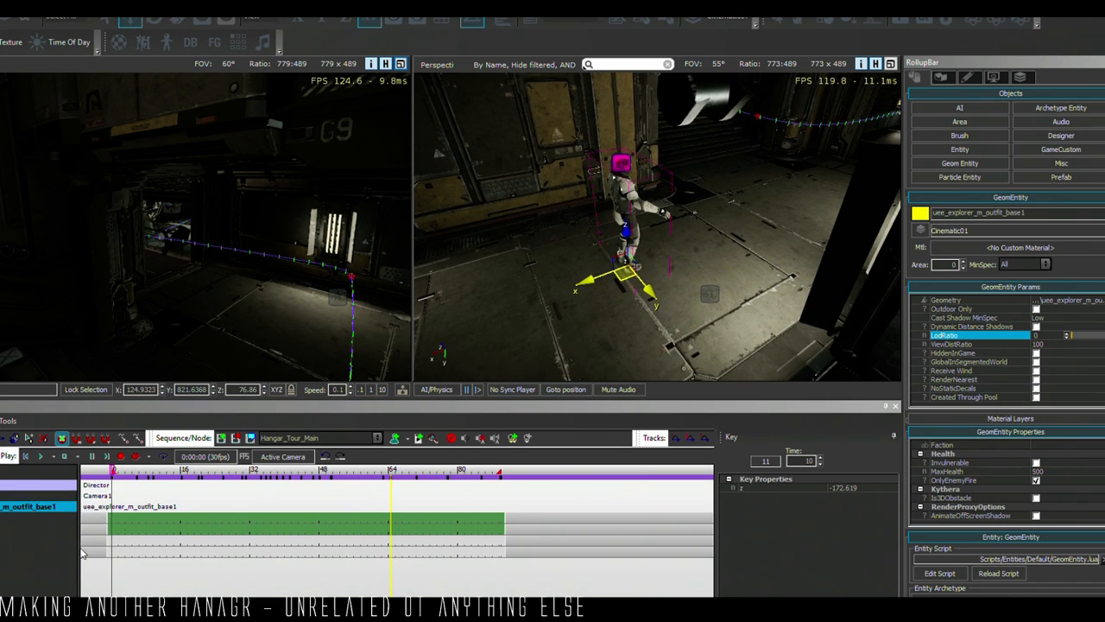
double_click(114, 553)
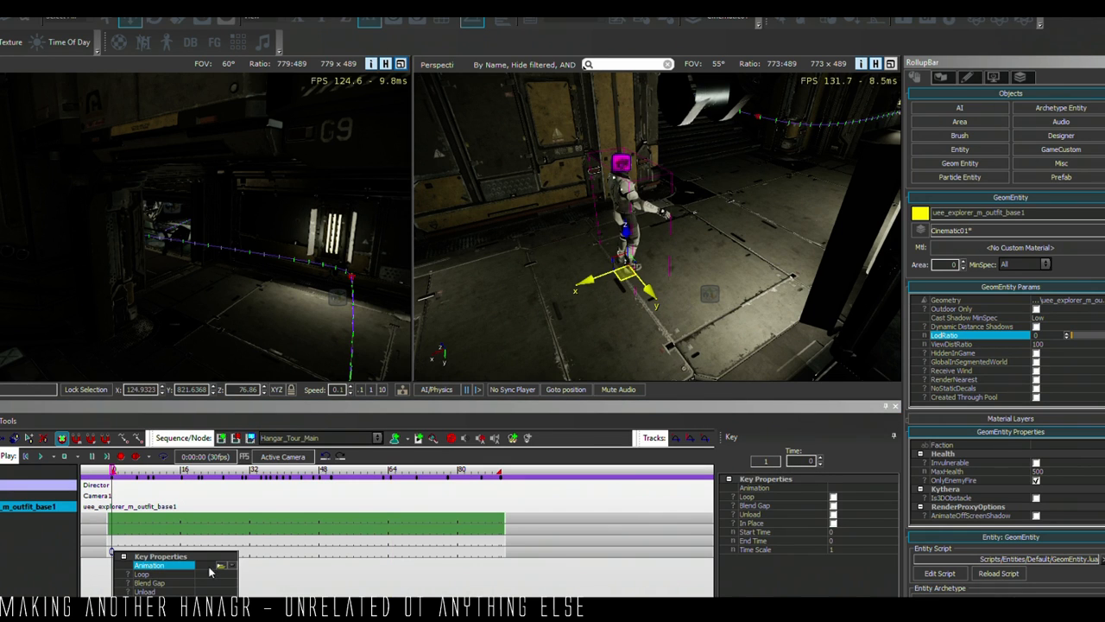
left_click(221, 566)
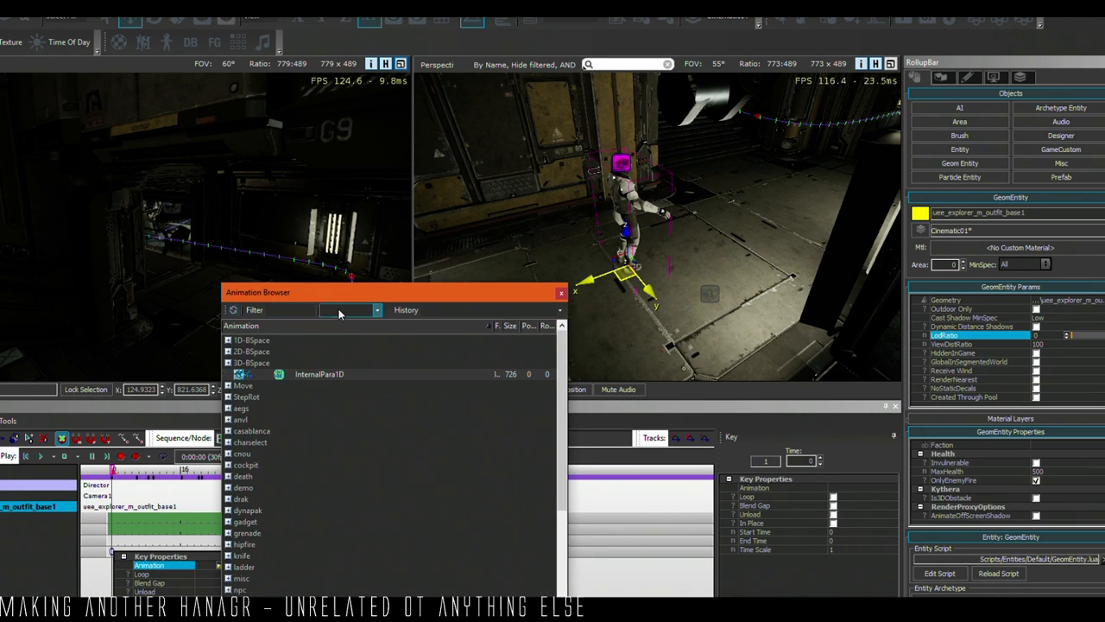
Step: Filter animations by 'walk', preview several, and assign npc_civ_drnk_walkforward_a to the key
left_click(287, 311)
type("walk")
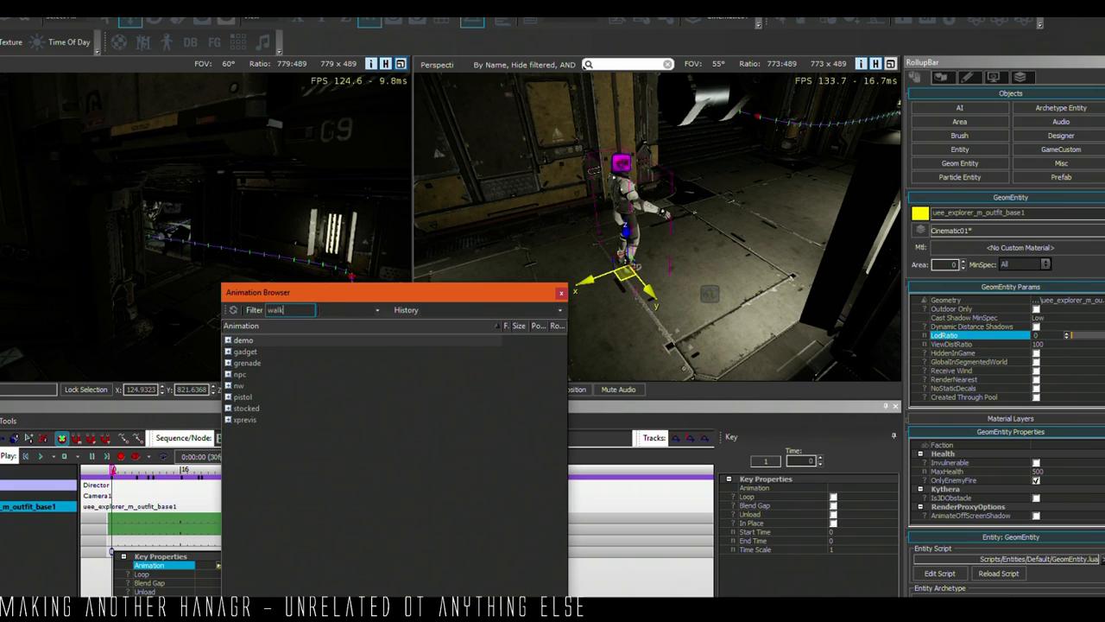
left_click(229, 375)
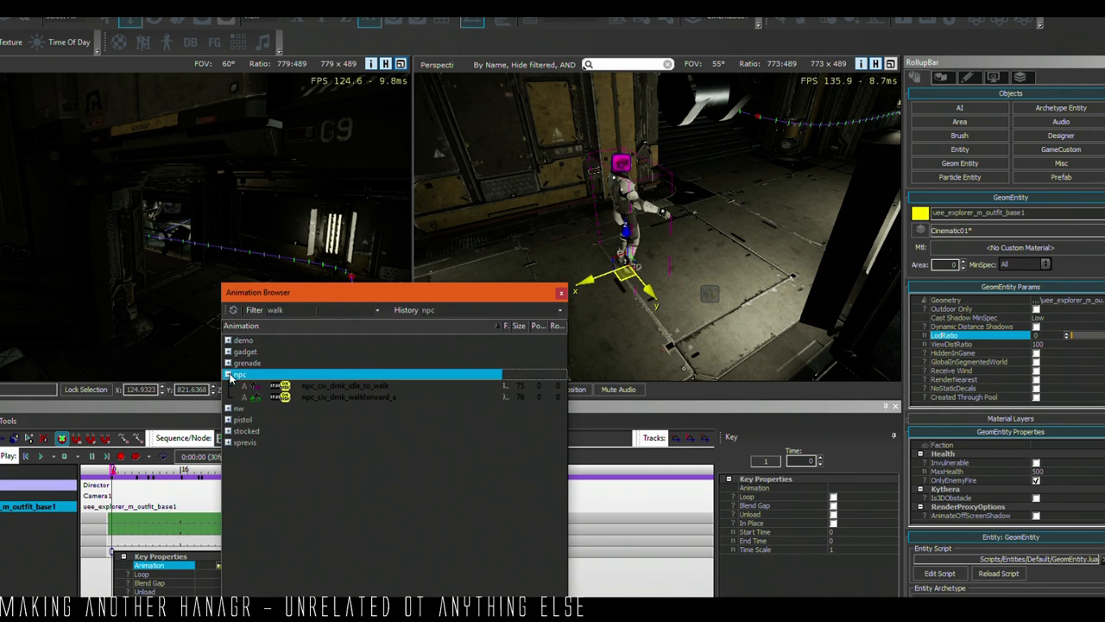
left_click(345, 397)
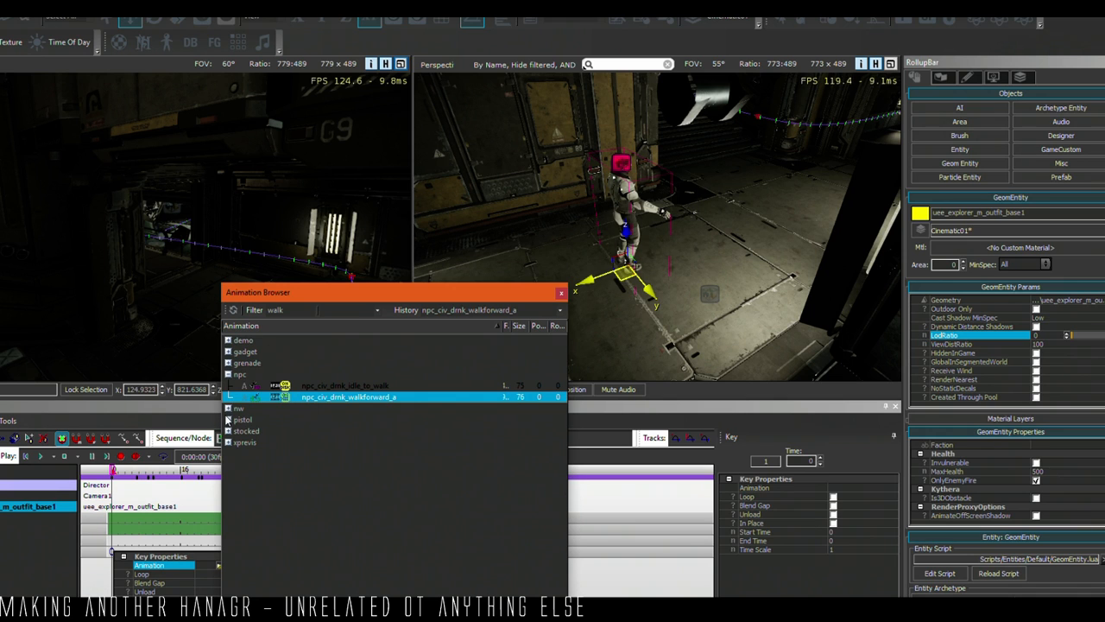
left_click(228, 442)
left_click(338, 455)
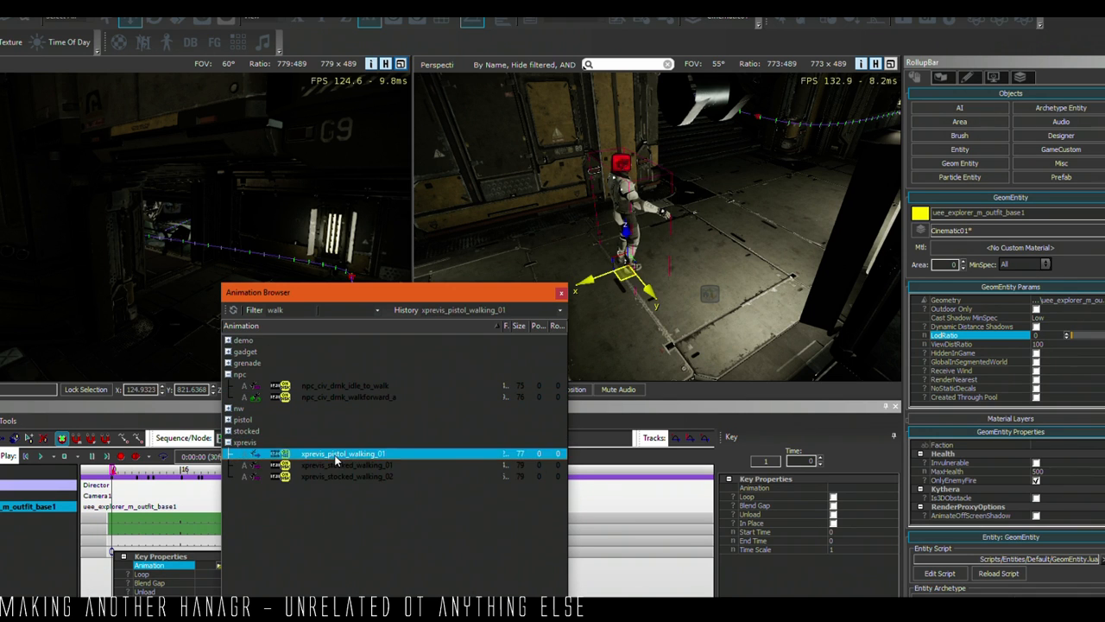
left_click(359, 466)
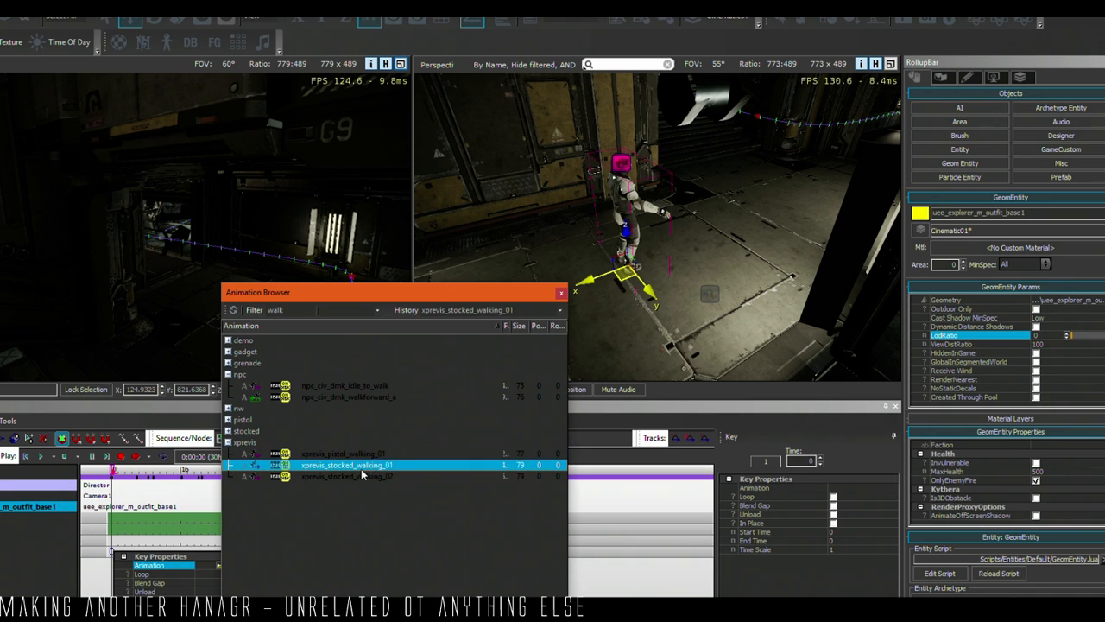
left_click(228, 341)
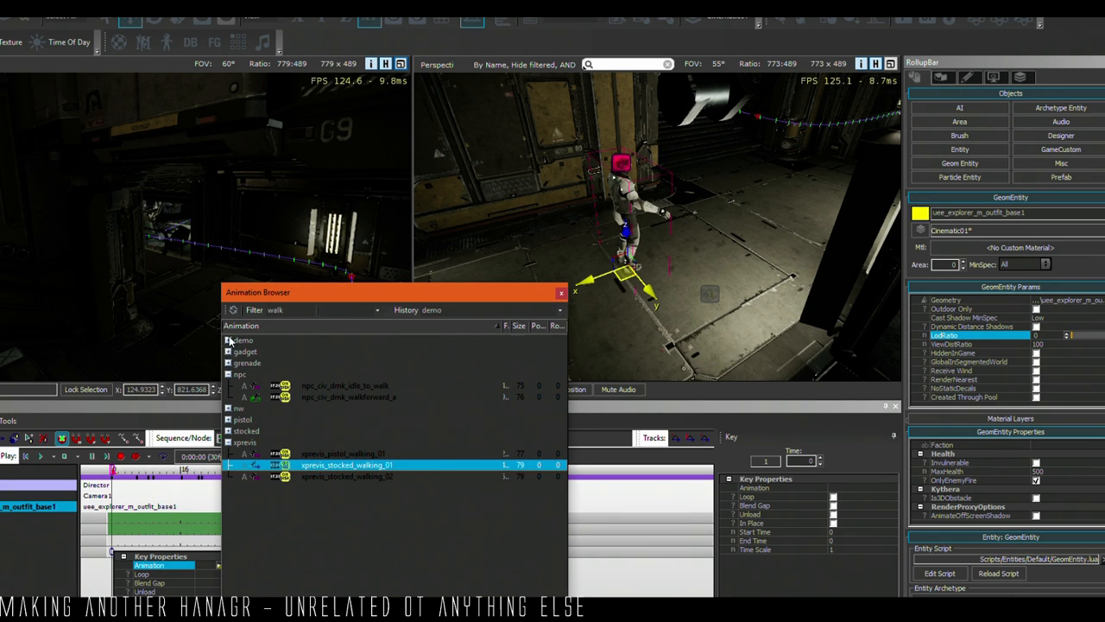
left_click(355, 353)
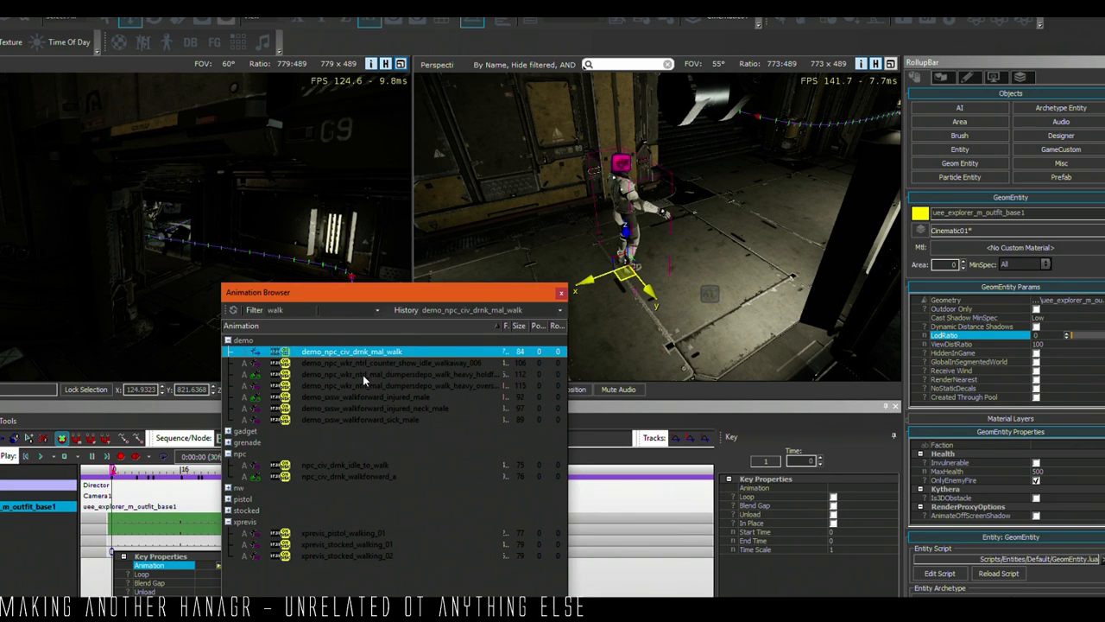
left_click(363, 374)
left_click(369, 396)
left_click(351, 465)
left_click(352, 476)
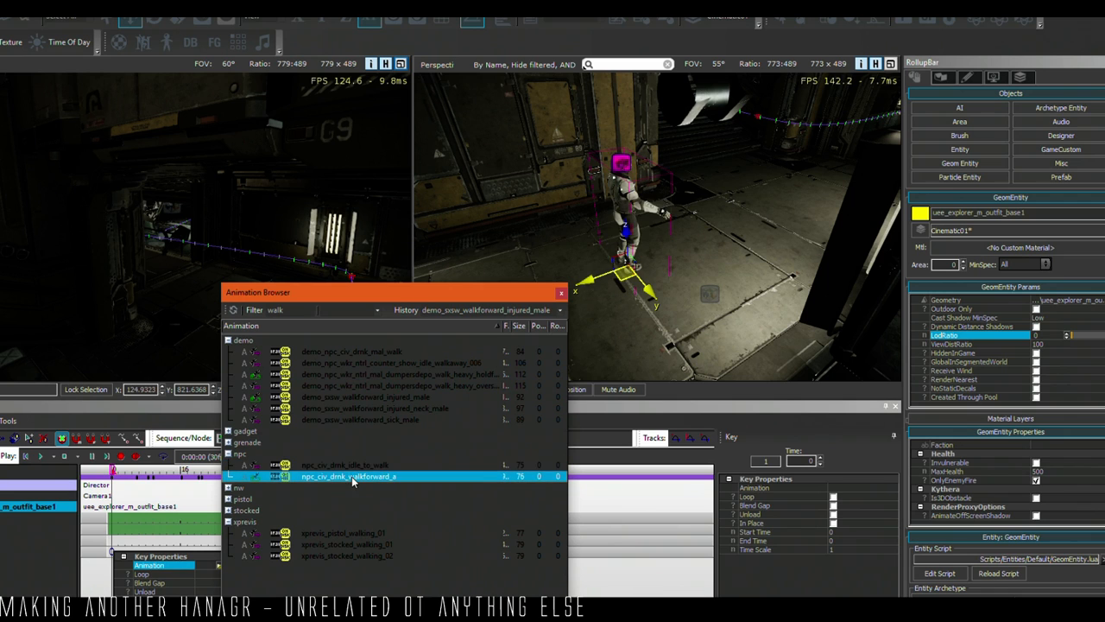
Step: Close the animation browser, set the walk key to Loop, and play the sequence
left_click(560, 292)
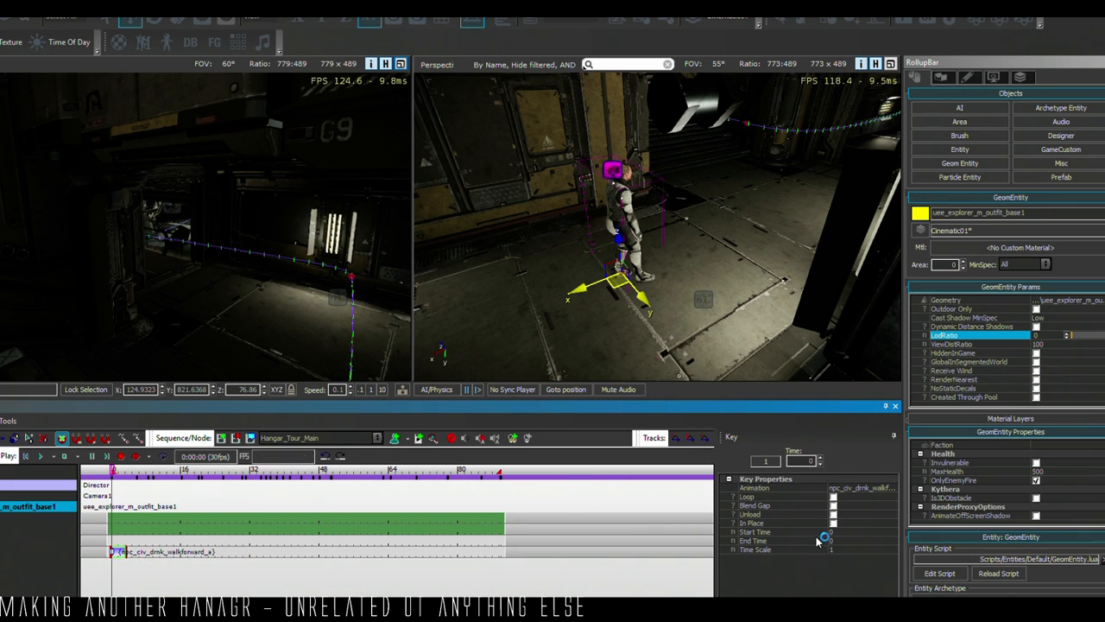
left_click(833, 499)
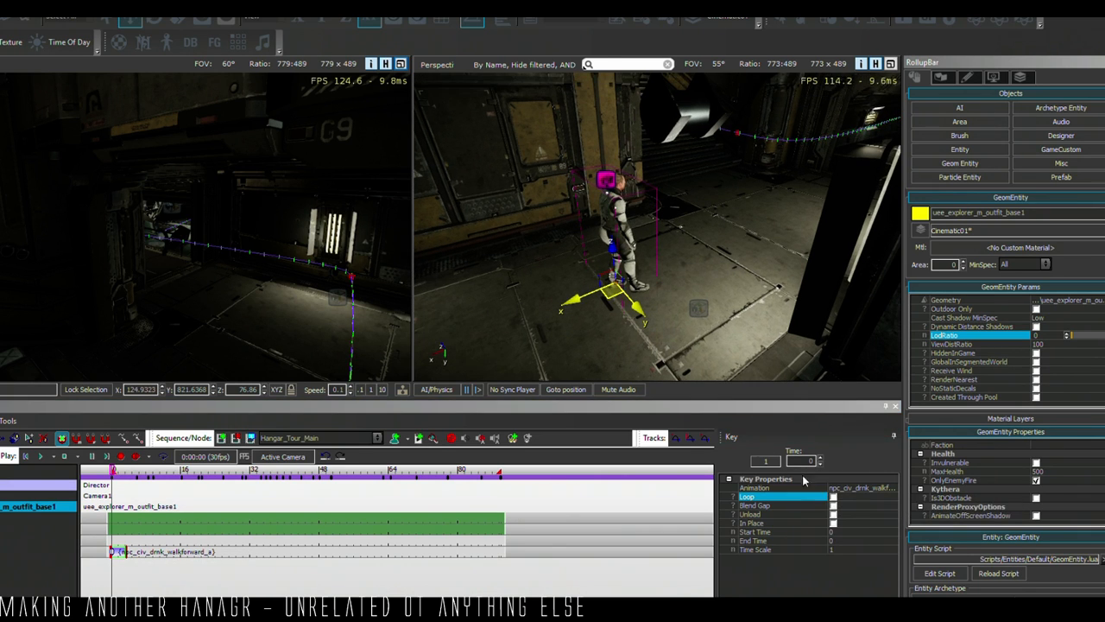
left_click(478, 569)
key("space")
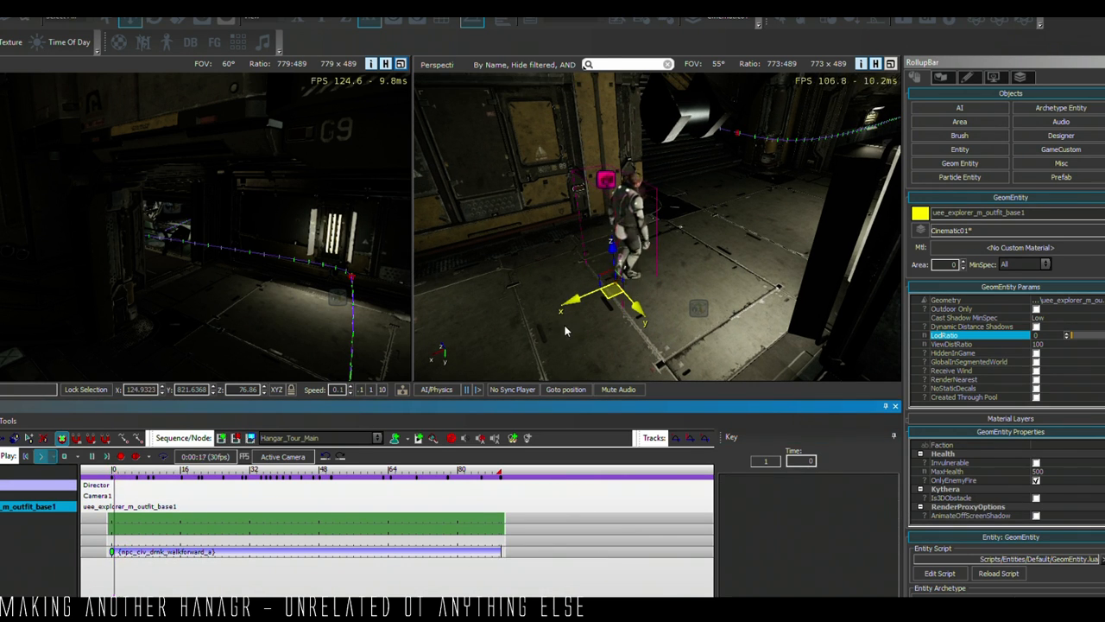
Step: Inspect the walk key, then maximize the Perspective view, close Track View, and save with Ctrl+S
scroll(564, 323, "up", 1)
scroll(155, 570, "up", 2)
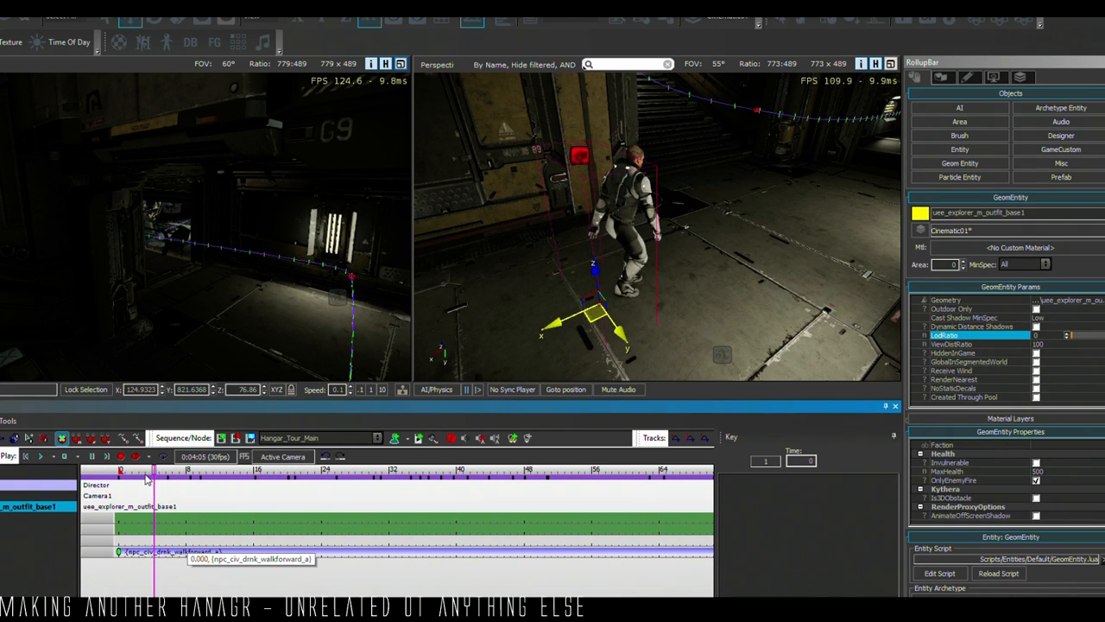
left_click(119, 552)
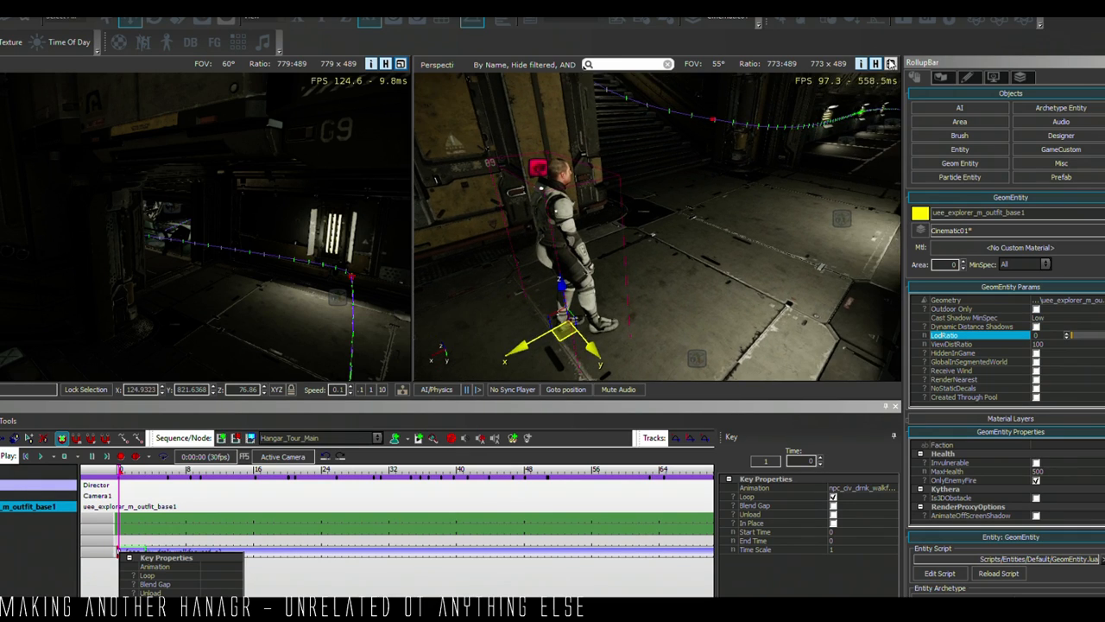
left_click(891, 63)
left_click(895, 406)
right_click_drag(635, 327, 691, 312)
key("ctrl+s")
Step: Enable Shadow Maps and Global illumination in the RollupBar Display settings
right_click_drag(535, 294, 480, 276)
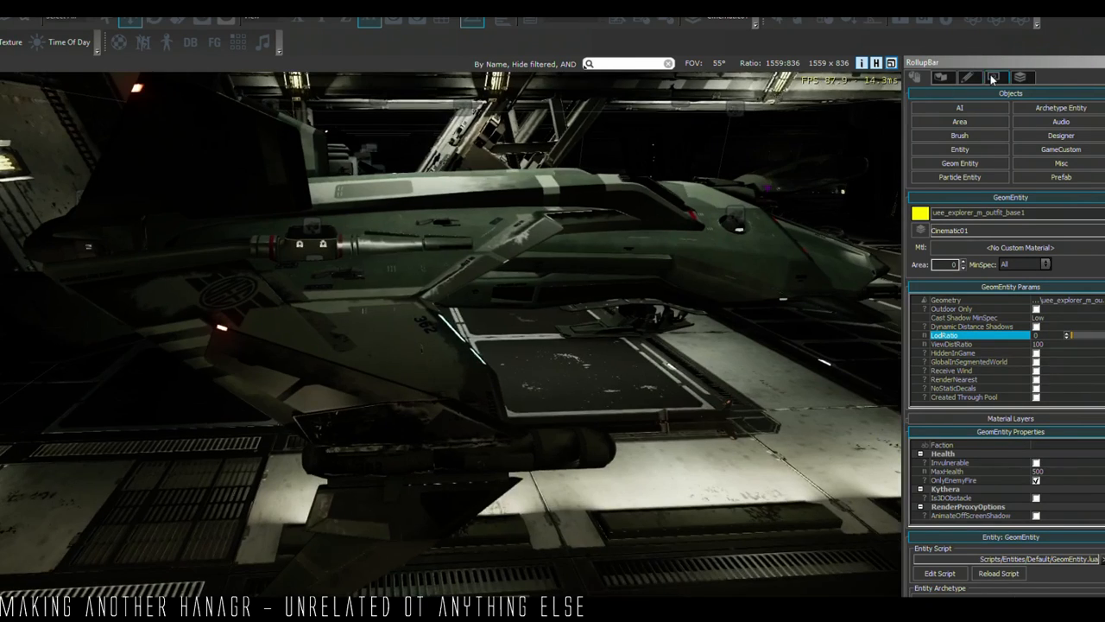
left_click(993, 77)
left_click(1001, 257)
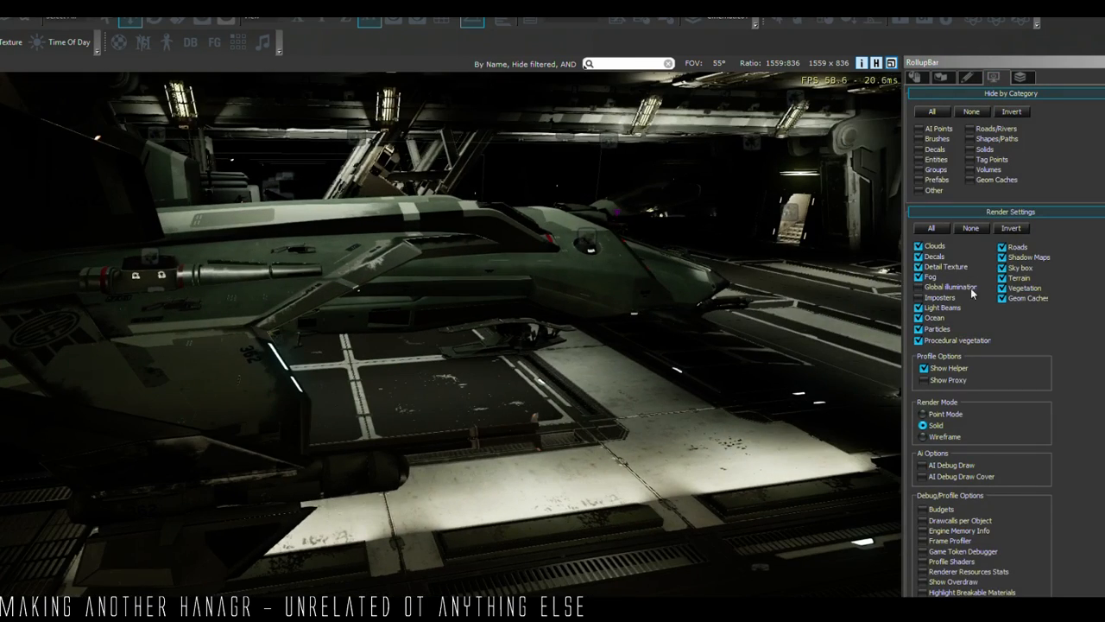
left_click(918, 287)
Step: Fly the camera through the hangar to the corridor doorway and show the Layers list
mouse_move(742, 393)
right_mouse_down()
mouse_move(764, 384)
mouse_move(740, 398)
right_mouse_up()
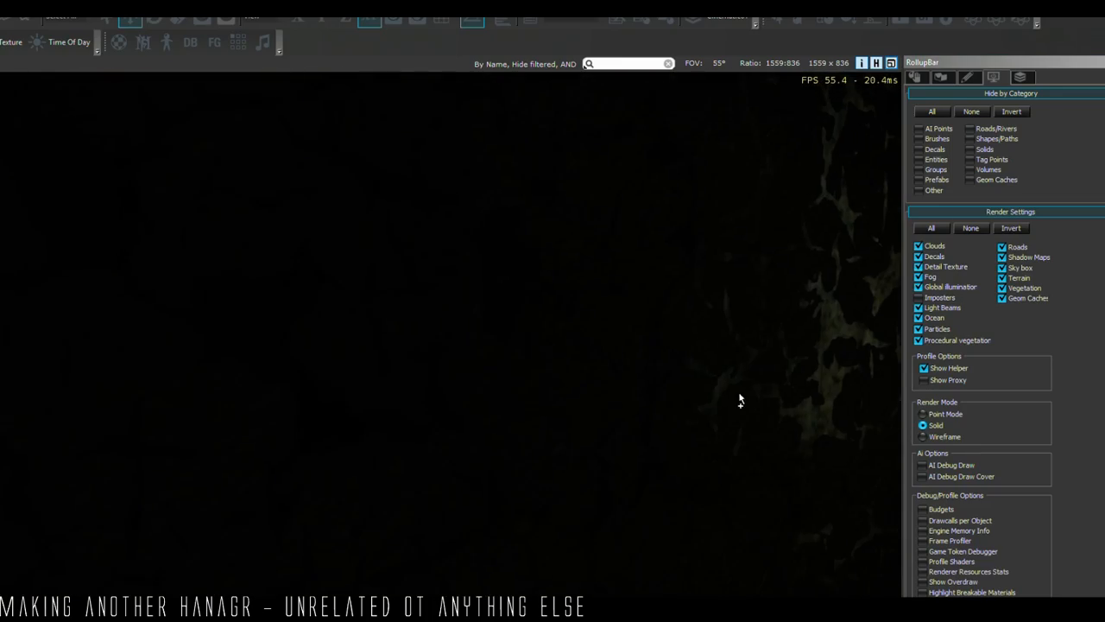
right_click_drag(681, 378, 779, 367)
key("w")
key("w")
key("s")
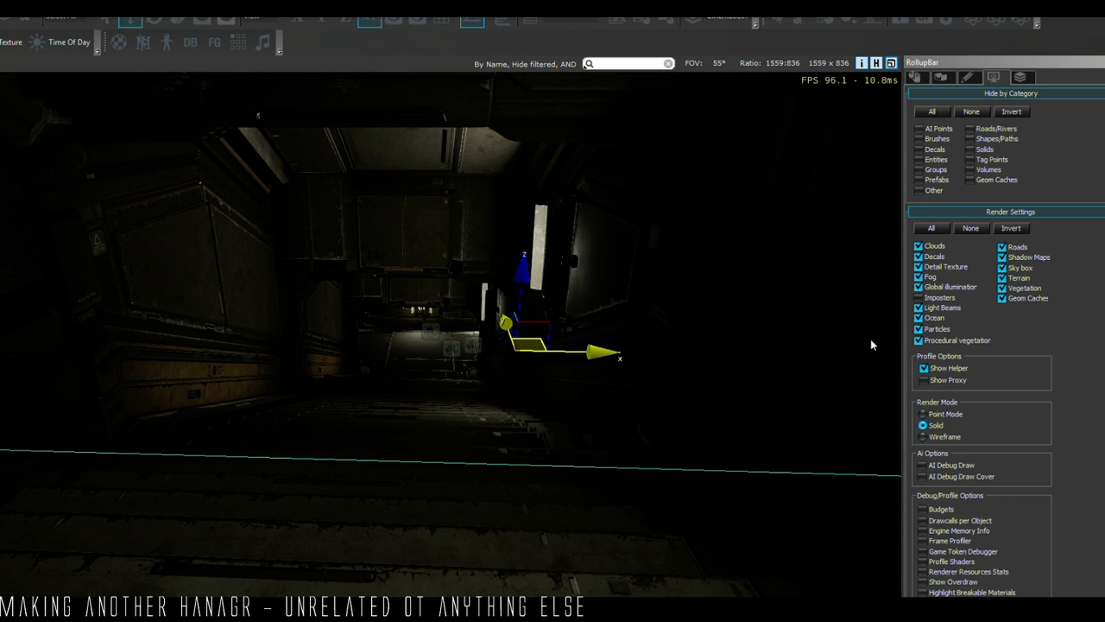
key("s")
right_click_drag(872, 344, 863, 373)
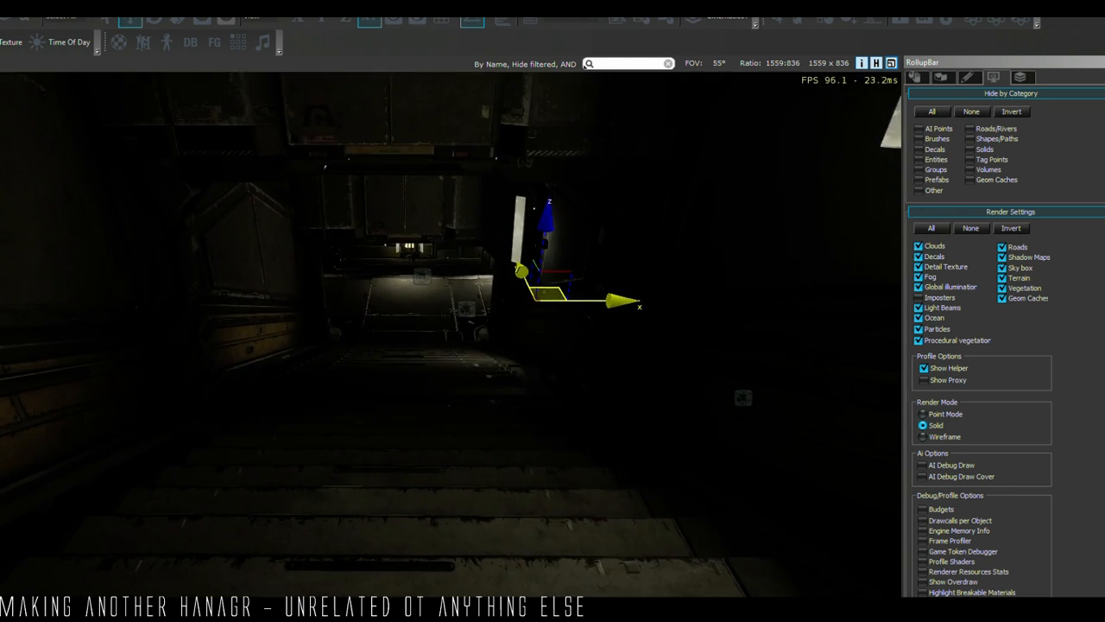
key("w")
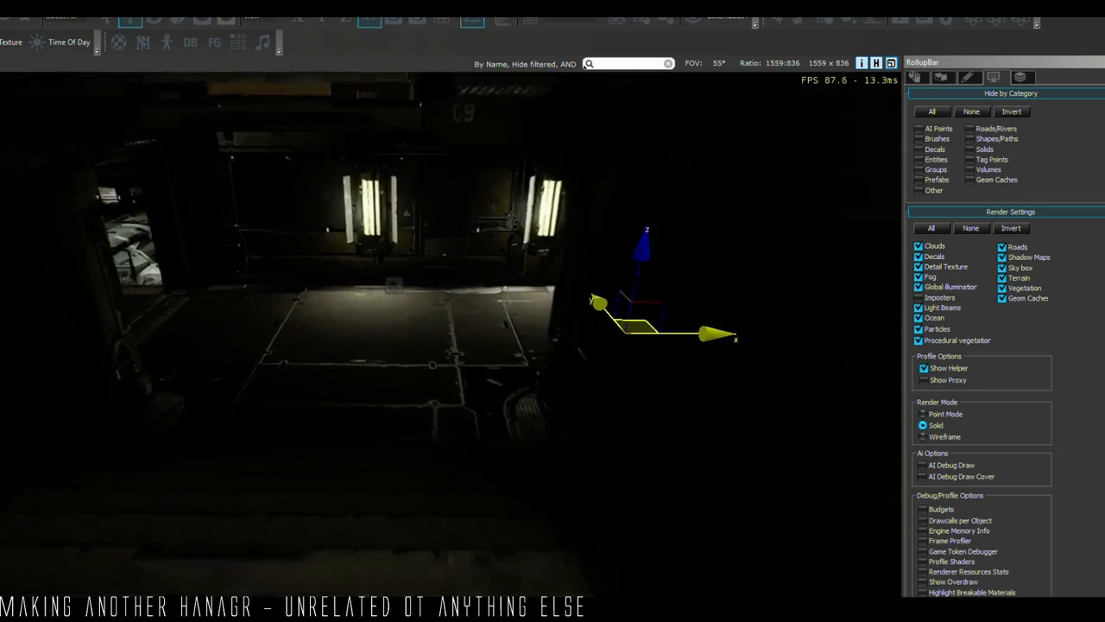
key("w")
right_click_drag(451, 334, 483, 250)
key("w")
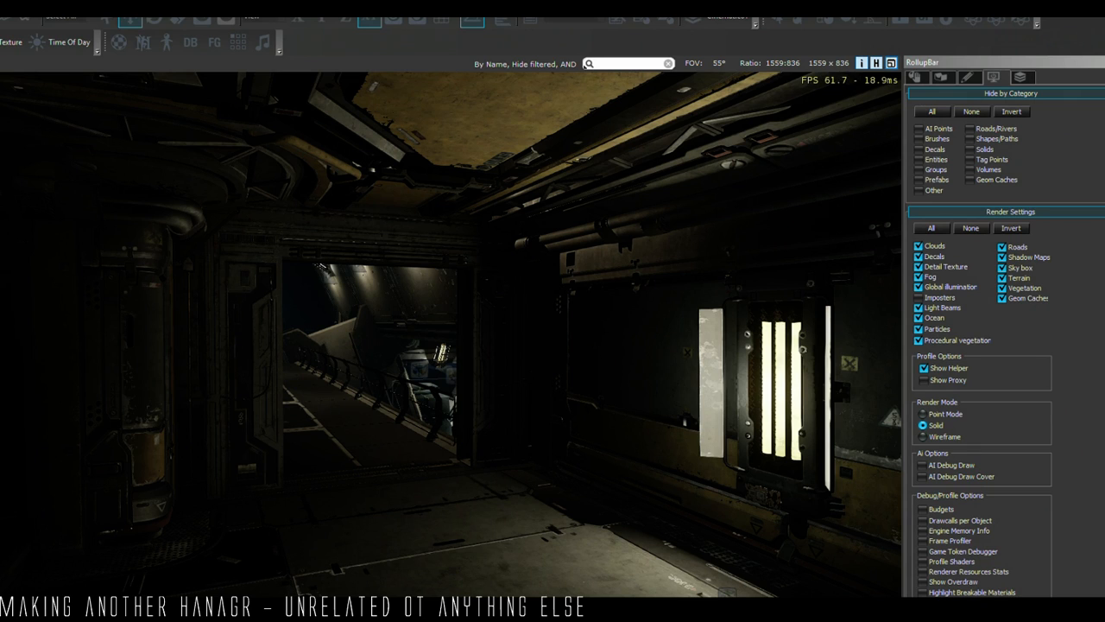
right_click_drag(587, 332, 563, 379)
key("w")
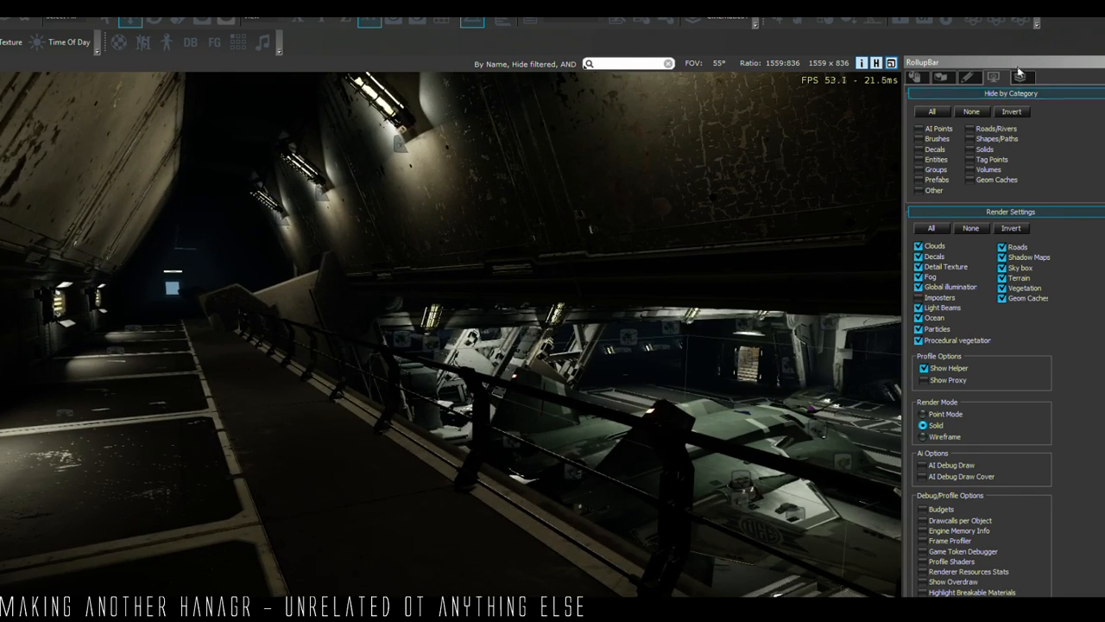
left_click(1020, 77)
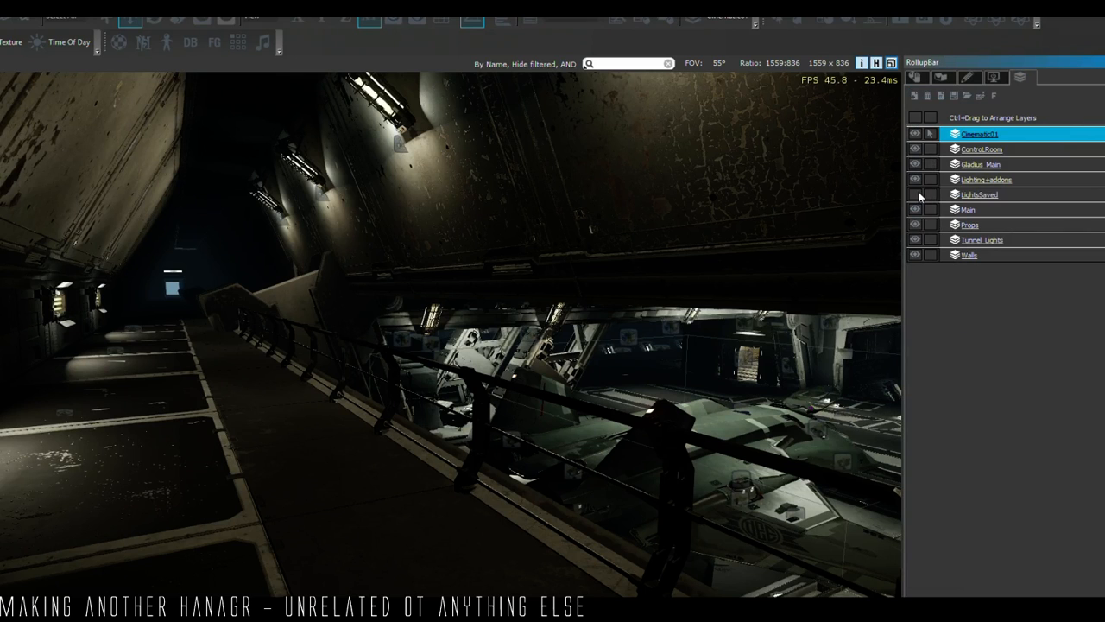
Step: Hide all layers, make them visible again, and return to the Objects tab
left_click(915, 118)
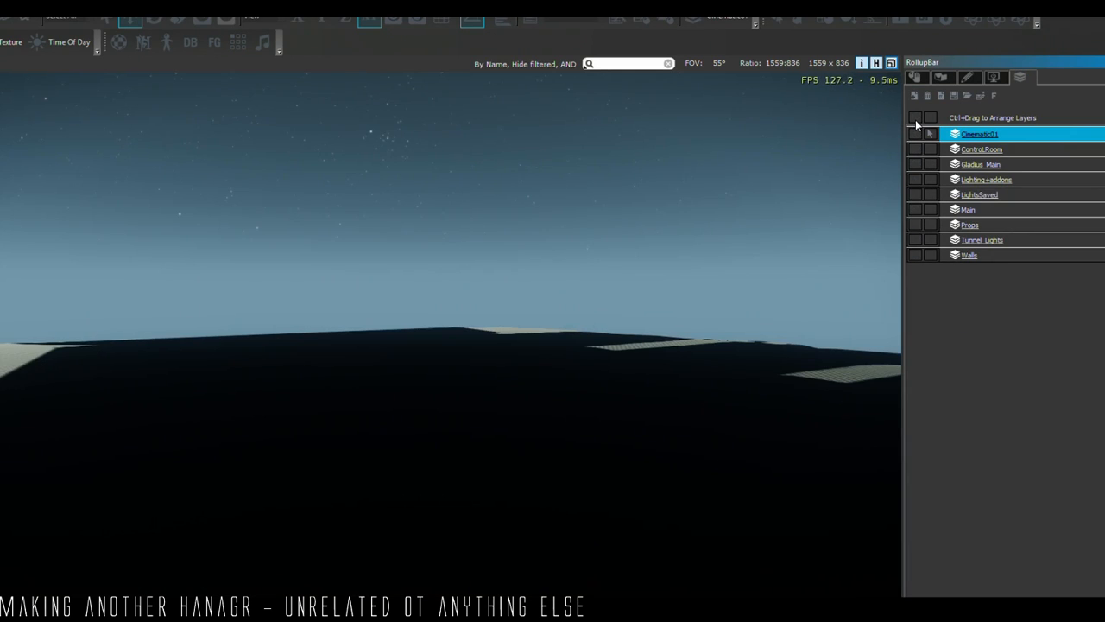
left_click(915, 119)
left_click(918, 78)
Step: Fly the camera down the corridor to frame the ship in the hangar bay
right_click_drag(734, 276, 768, 277)
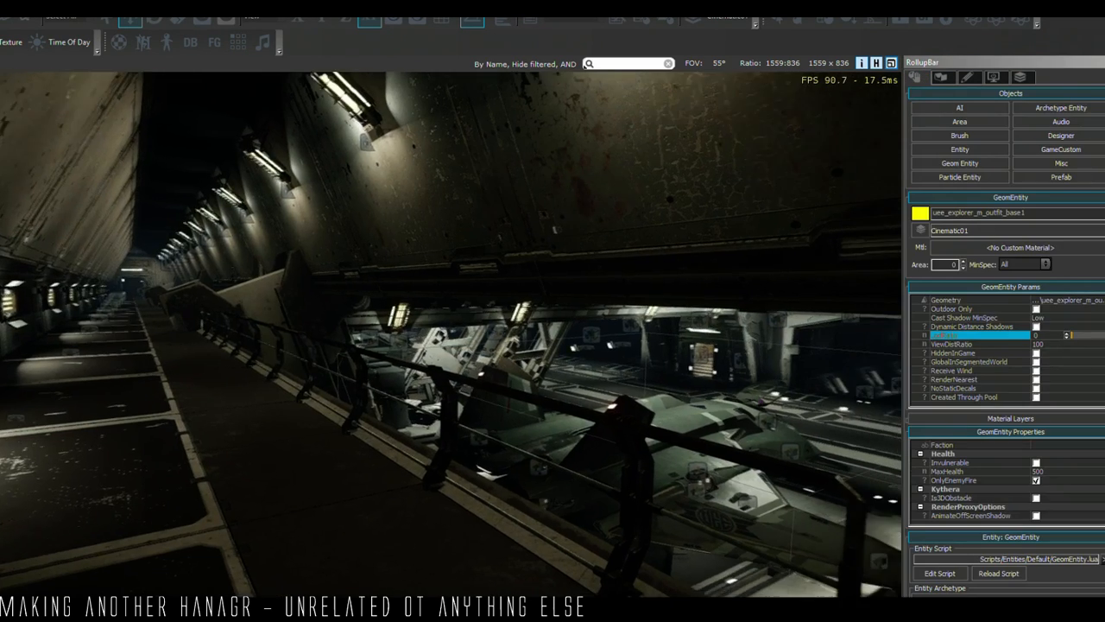
right_click_drag(484, 328, 710, 257)
key("a")
key("w")
key("s")
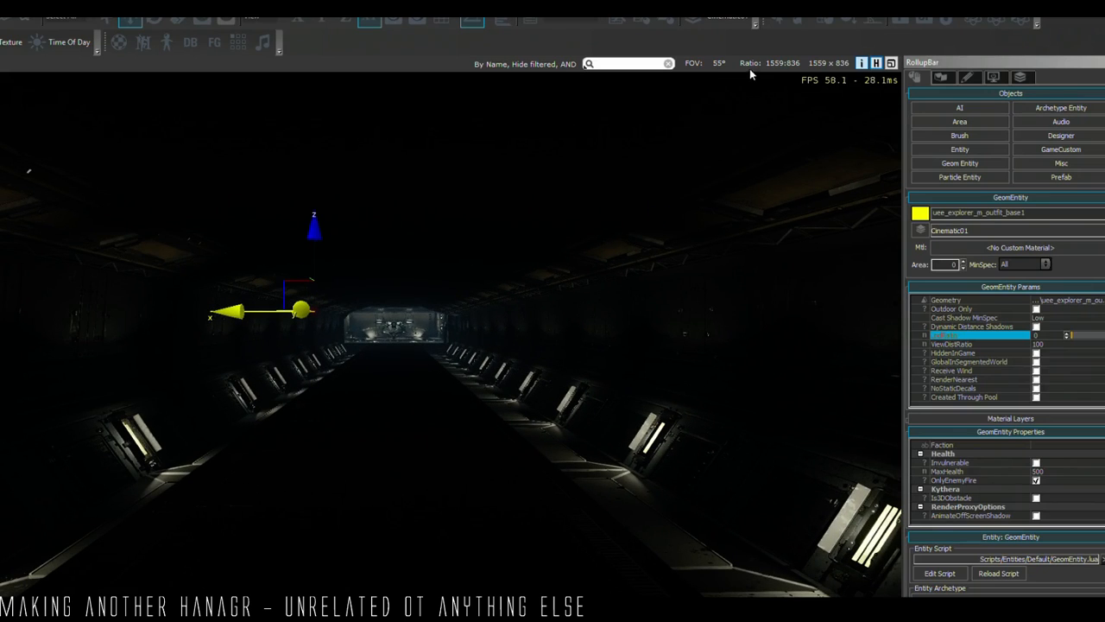
Step: Narrow the viewport field of view to 10° and aim the view at the hangar ship
left_click(719, 63)
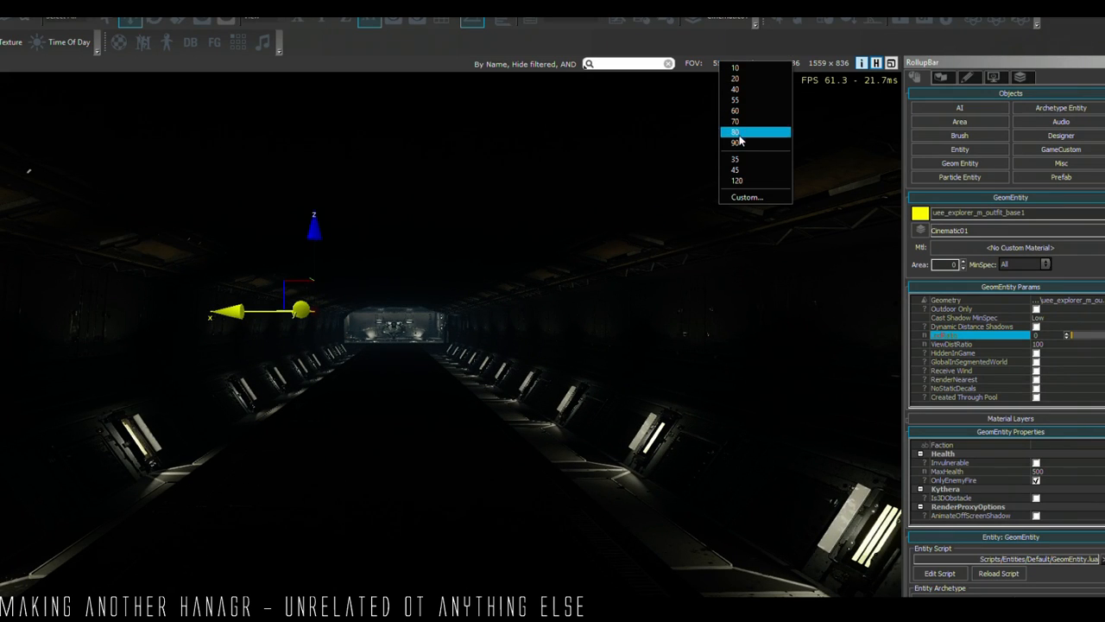
left_click(739, 136)
left_click(719, 63)
left_click(735, 68)
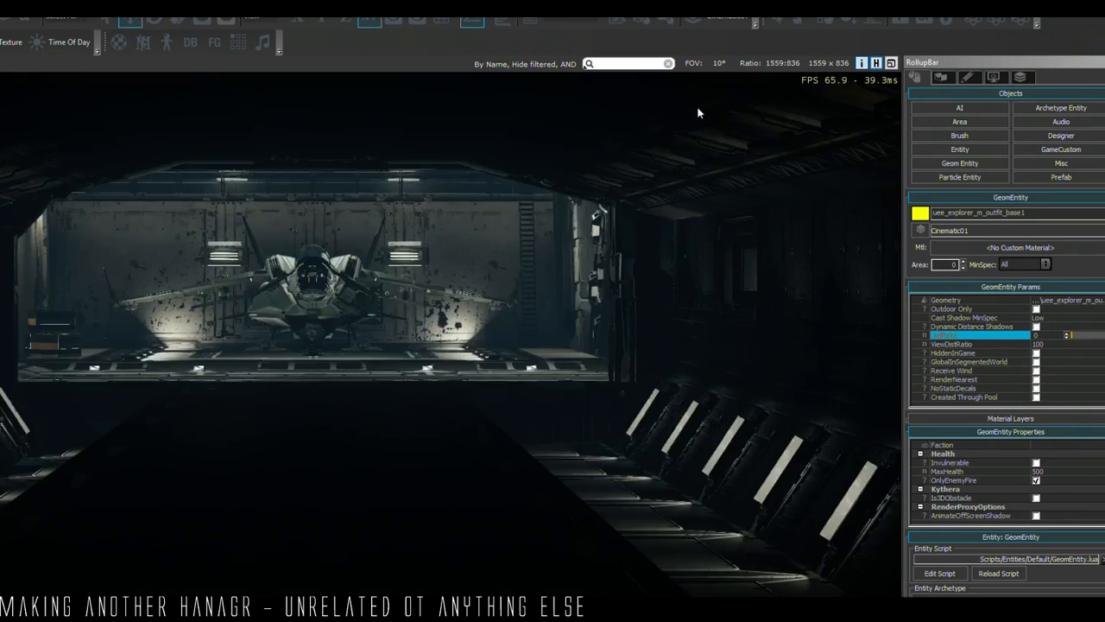
right_click_drag(576, 240, 663, 100)
key("w")
key("w")
Step: Widen the field of view to 20° and deselect the explorer character
left_click(719, 63)
left_click(727, 81)
right_click_drag(728, 81, 721, 88)
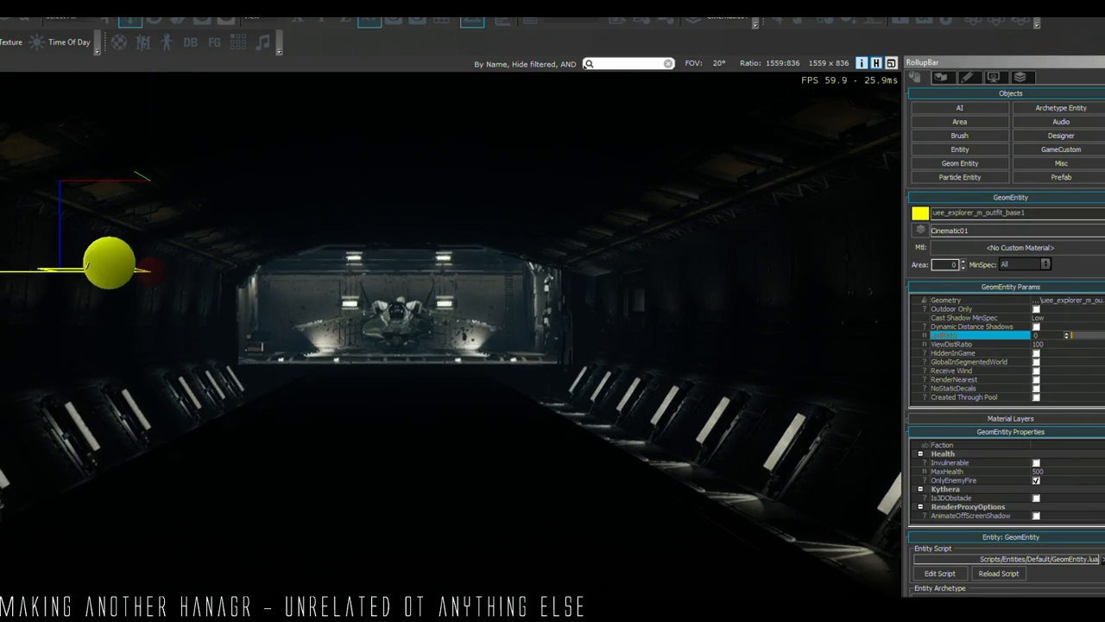
left_click(640, 251)
right_click_drag(640, 251, 615, 262)
Step: Move the camera forward down the corridor until the docked ship fills the frame
key("w")
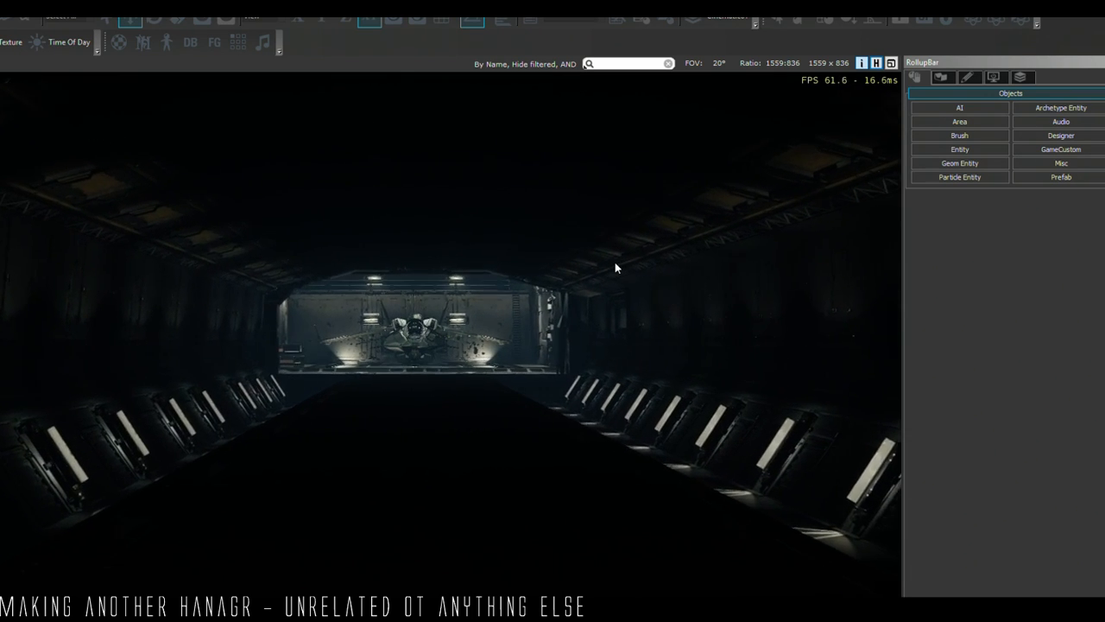
key("w")
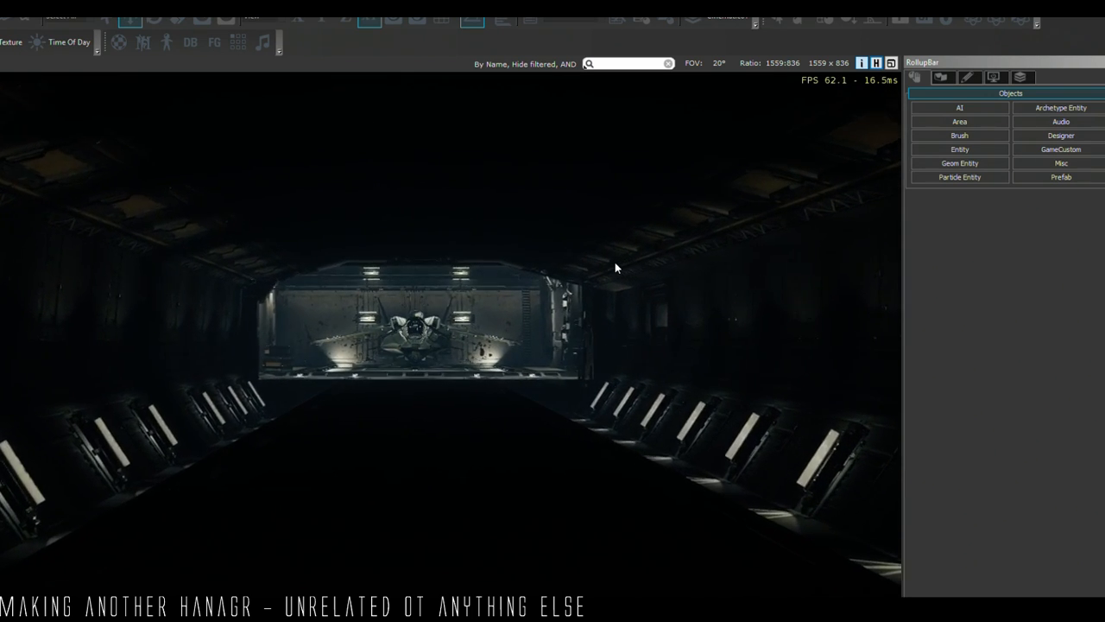
key("w")
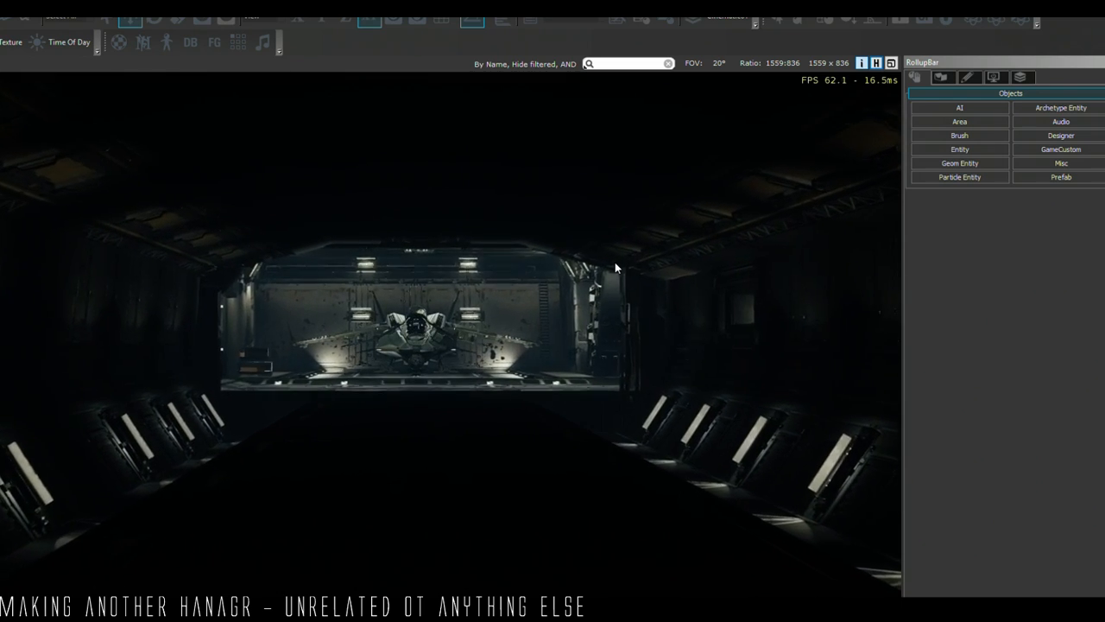
key("w")
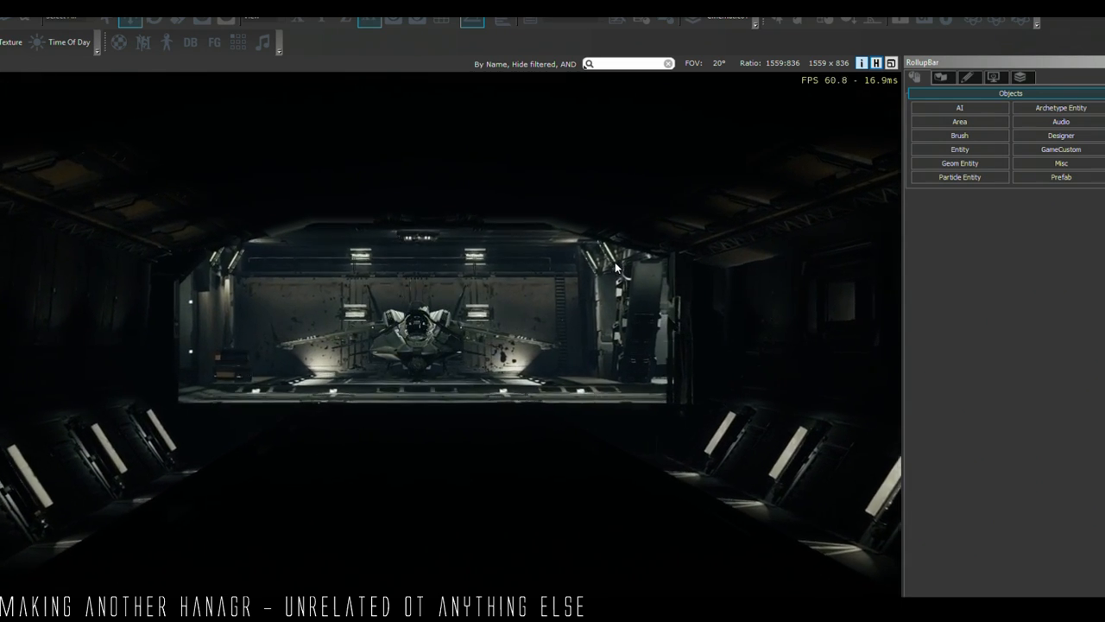
key("w")
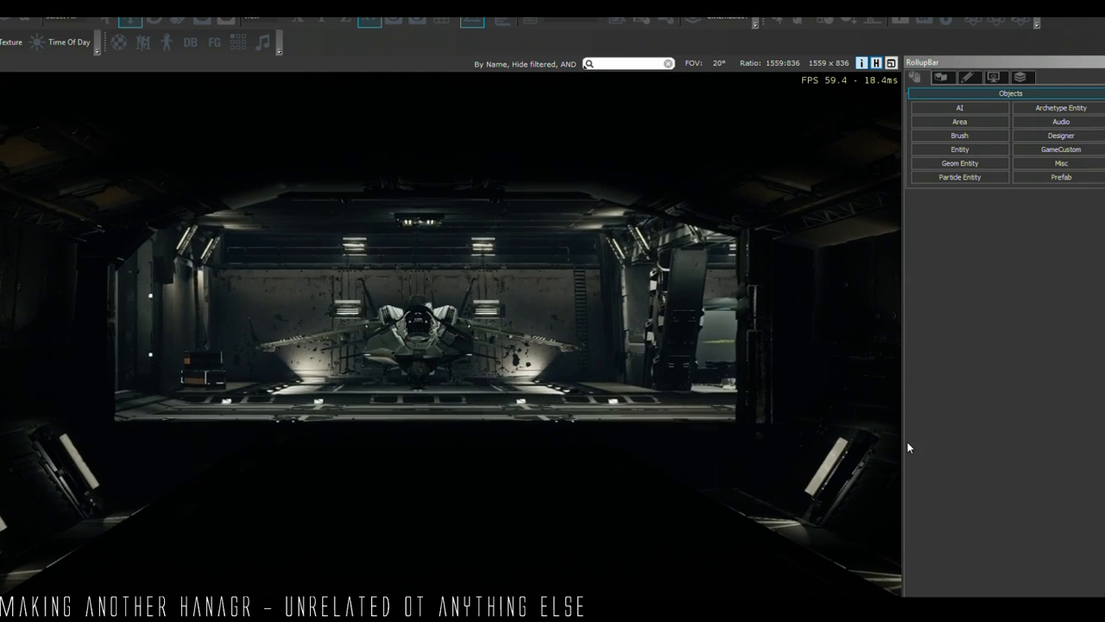